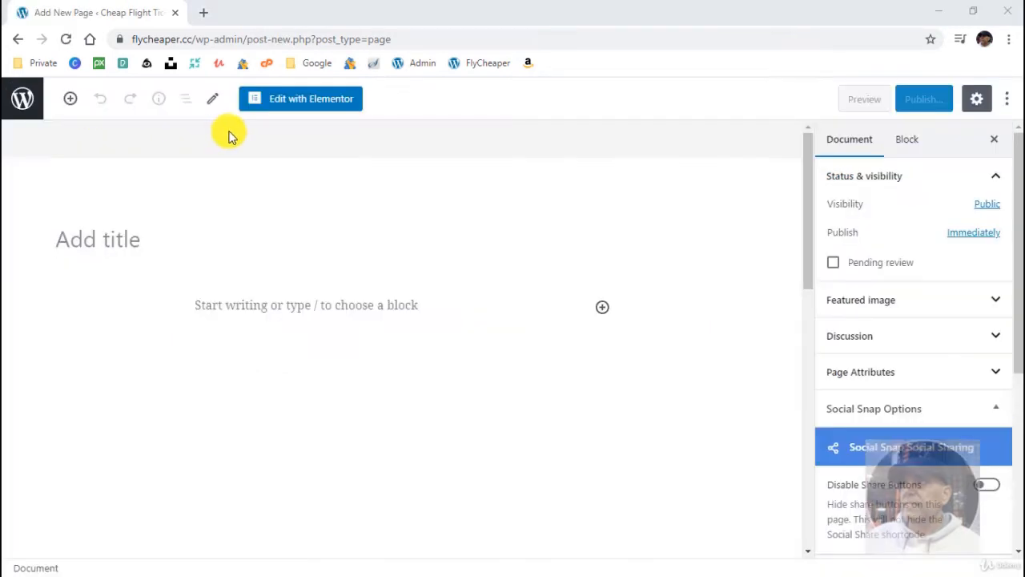
- Title the new page "Test" and open it for editing with Elementor
click(187, 236)
text(Test)
click(309, 107)
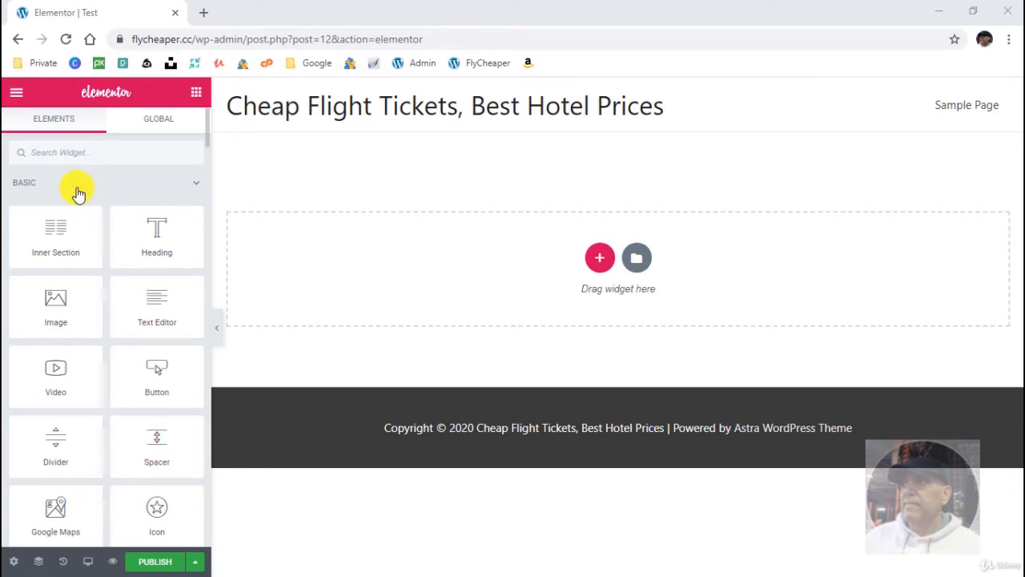
- Look through the available widgets and search them for "form", clearing the search when done
scroll(107, 402, down, 5)
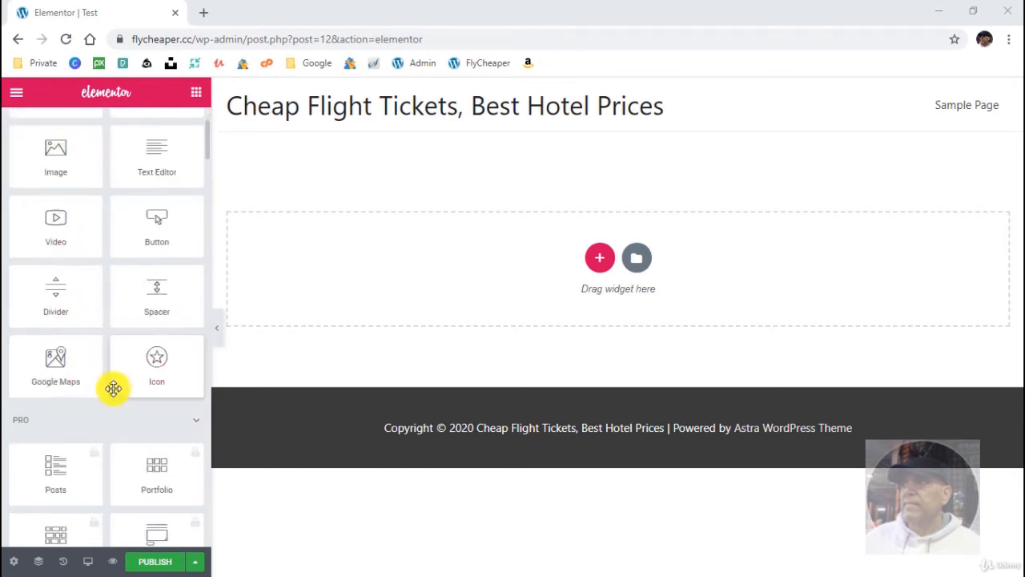
scroll(115, 387, down, 1)
scroll(117, 388, up, 6)
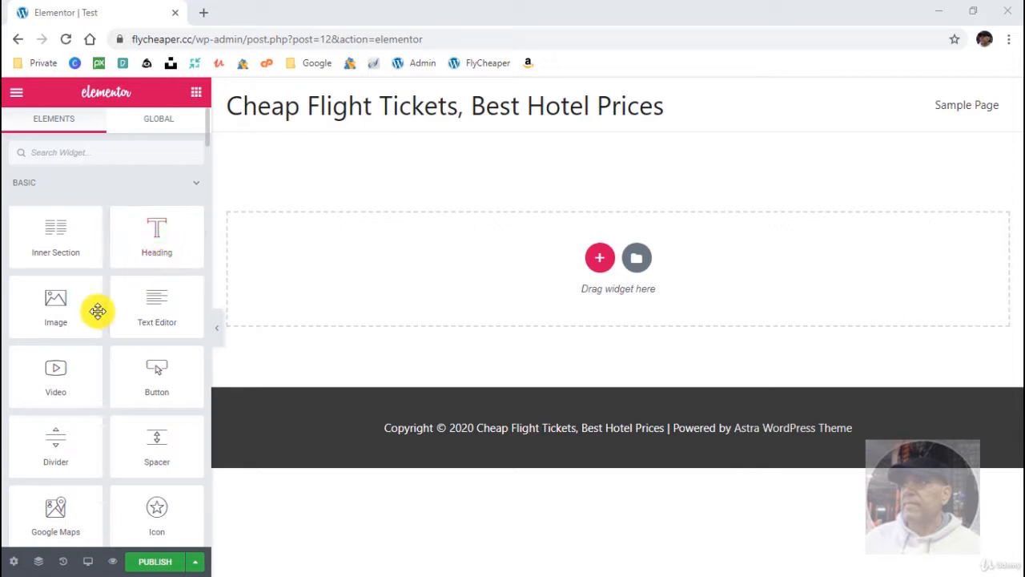
click(116, 151)
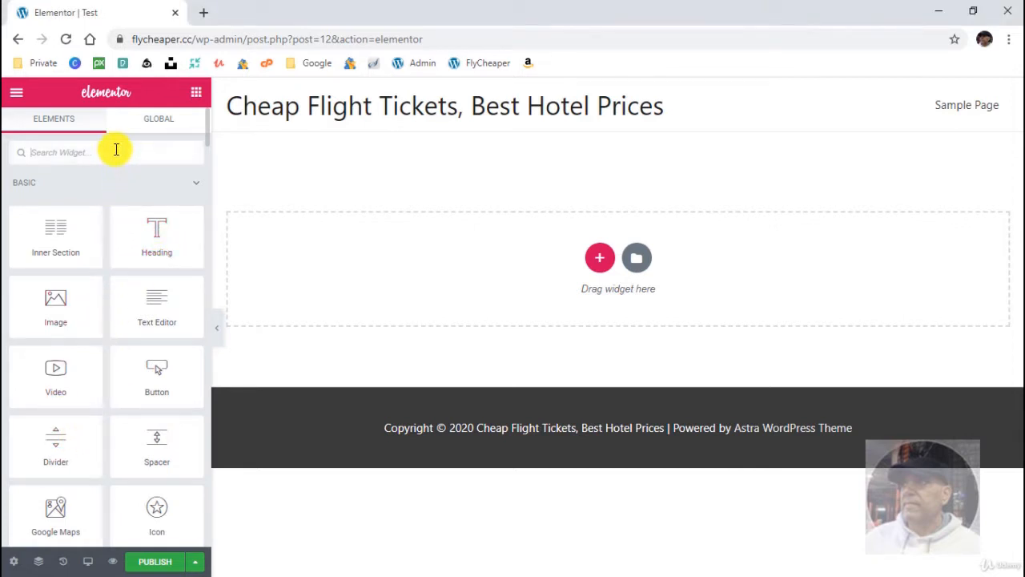
text(form)
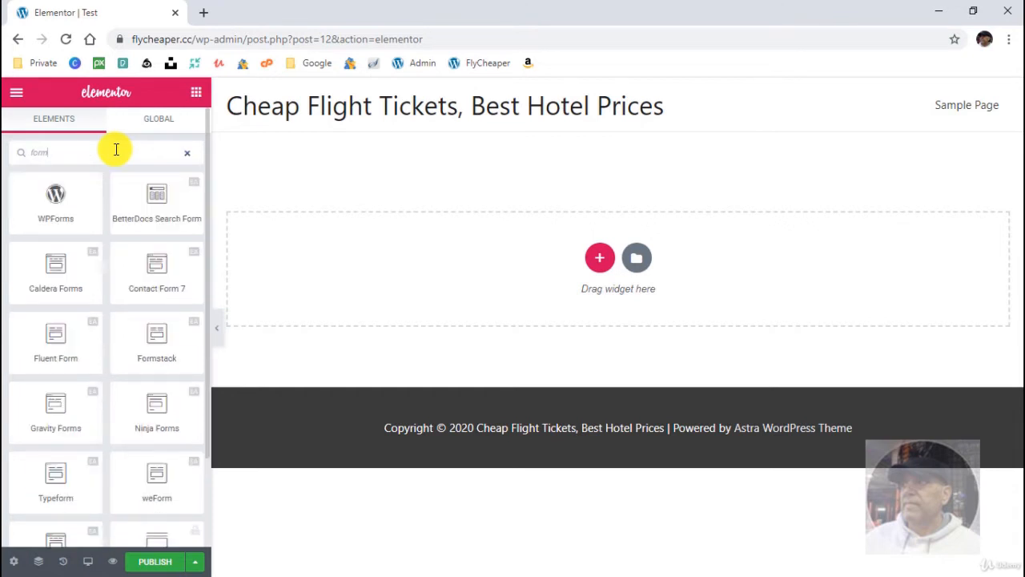
key(BackSpace)
key(BackSpace)
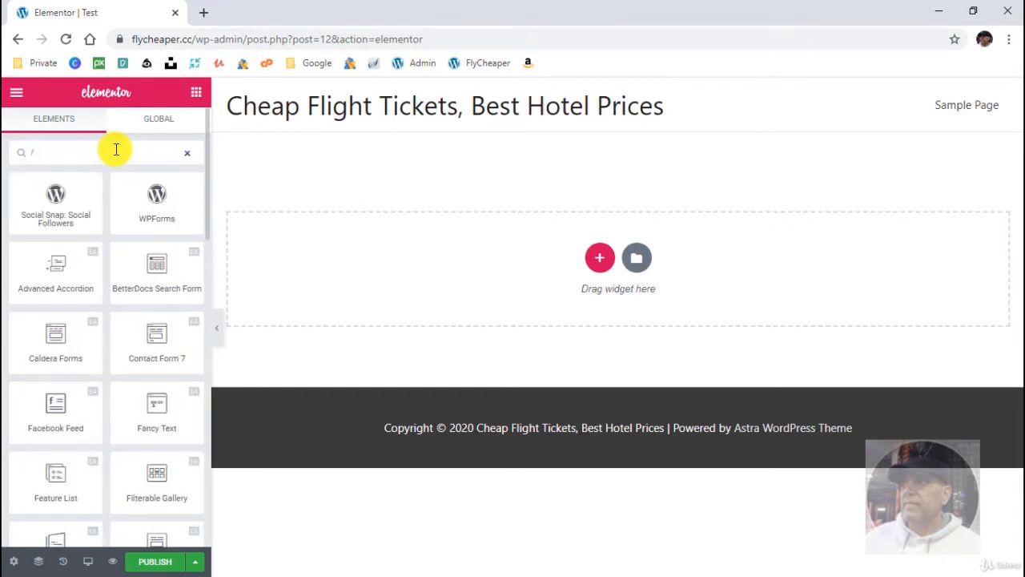
key(BackSpace)
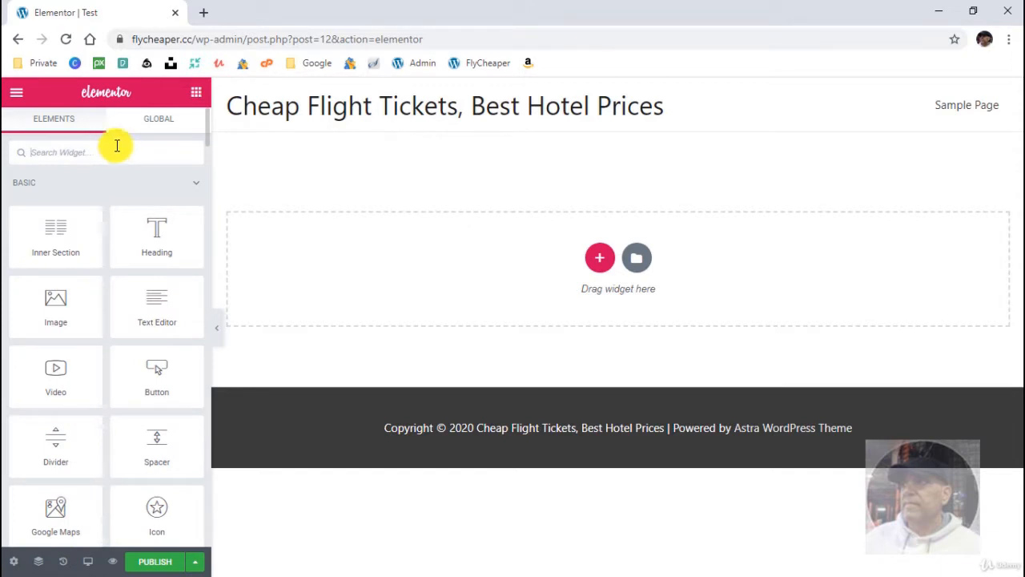
- View the column structures offered for a new section and dismiss them without choosing one
click(598, 260)
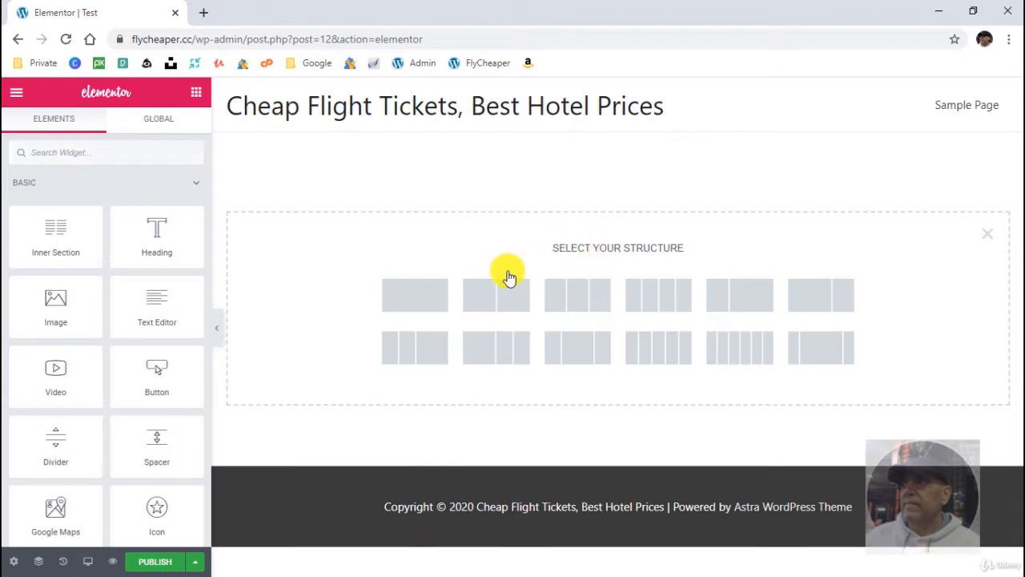
click(985, 234)
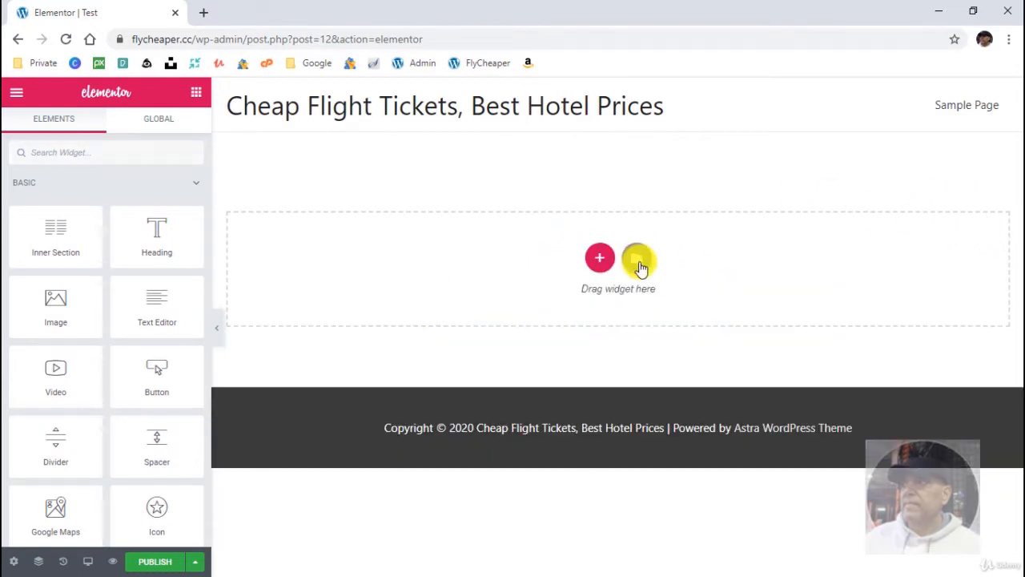
- Preview the page template headed "We Transform Your Vision into Creative Results" from the template library and insert it
click(639, 261)
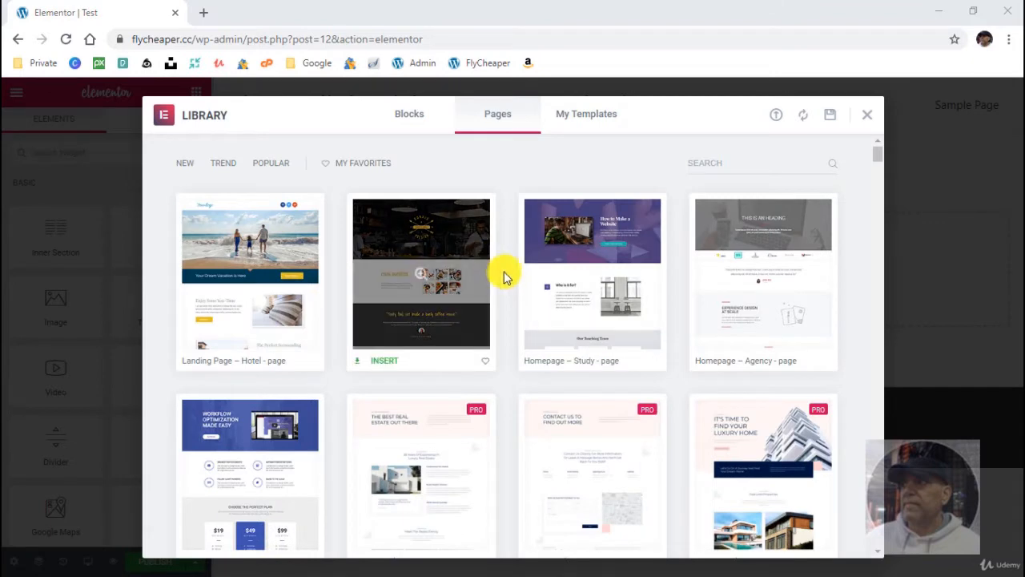
scroll(505, 276, down, 2)
scroll(504, 274, down, 3)
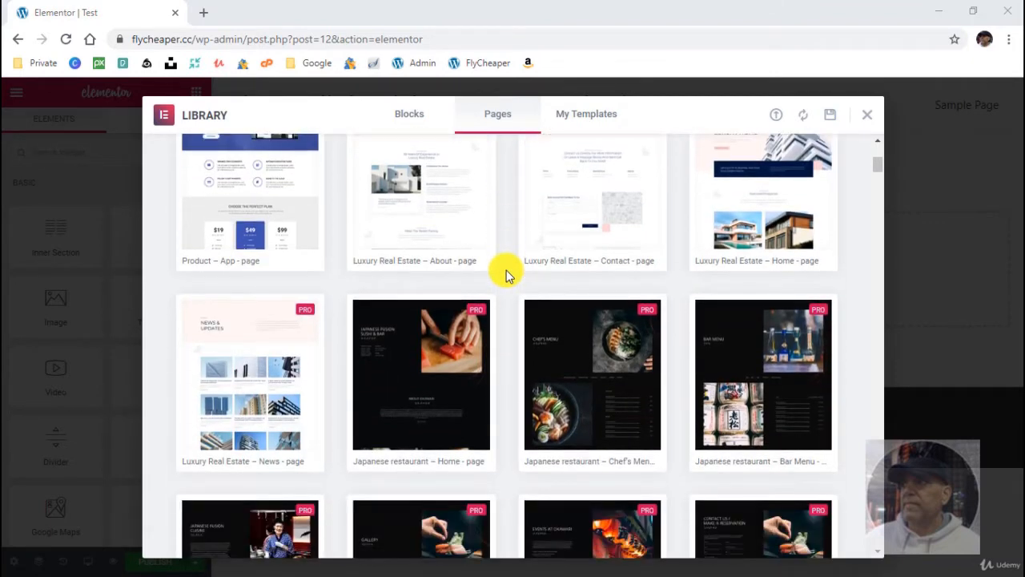
scroll(506, 274, down, 5)
click(585, 328)
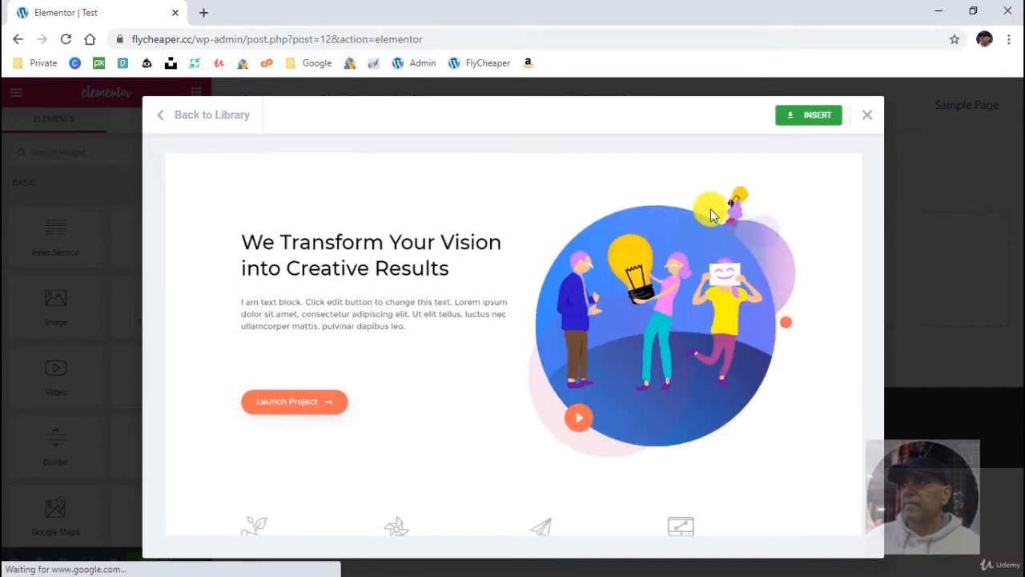
scroll(733, 282, down, 5)
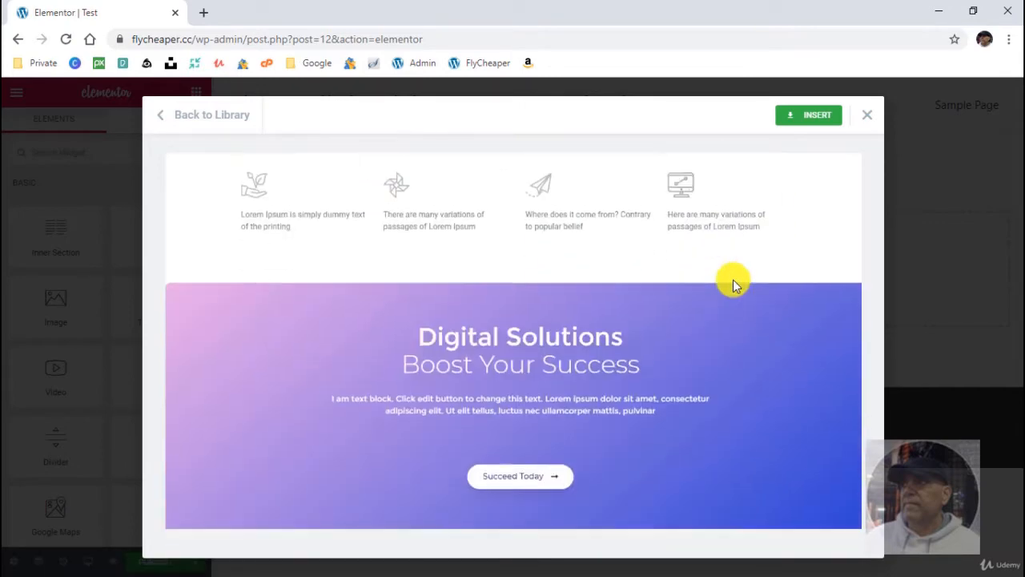
scroll(732, 279, down, 2)
scroll(734, 279, up, 4)
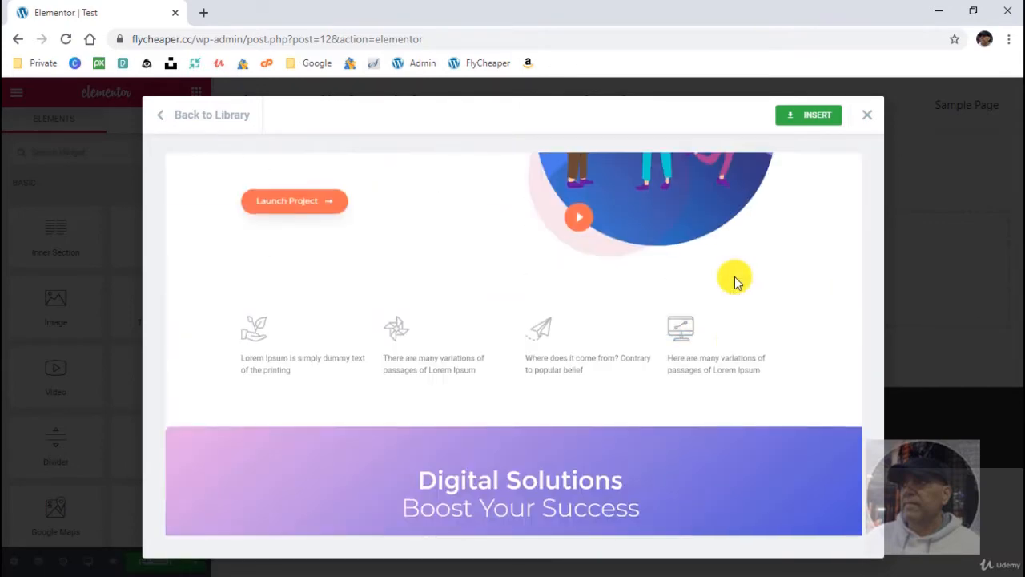
scroll(734, 277, up, 3)
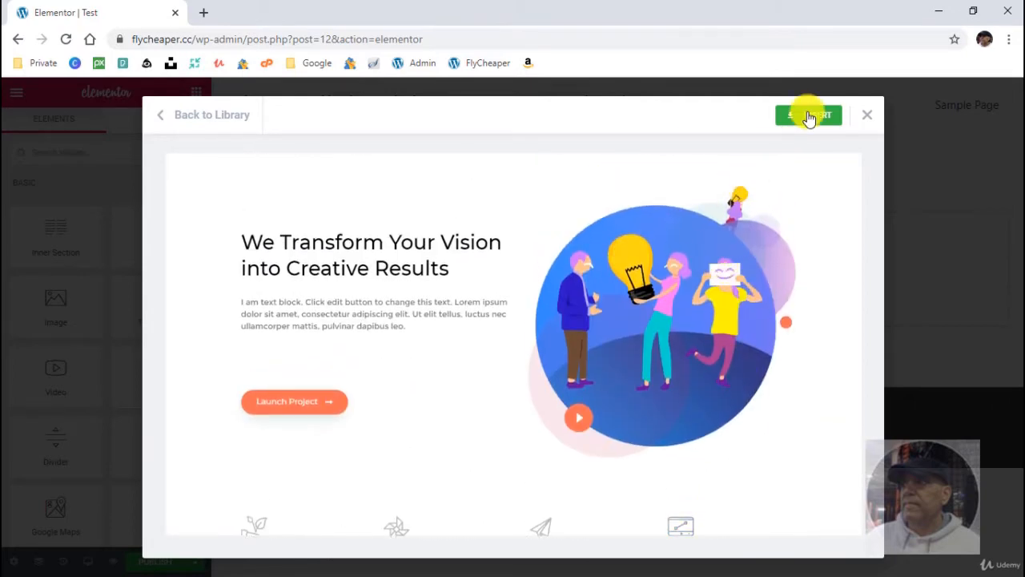
click(808, 117)
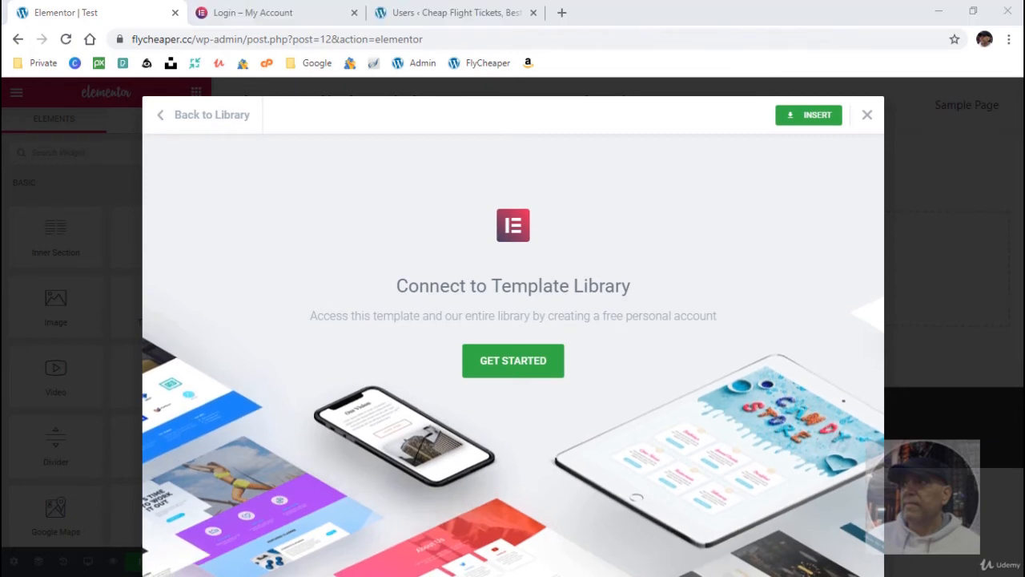
- Start connecting to the Template Library and close the leftover Login and Users browser tabs
click(522, 362)
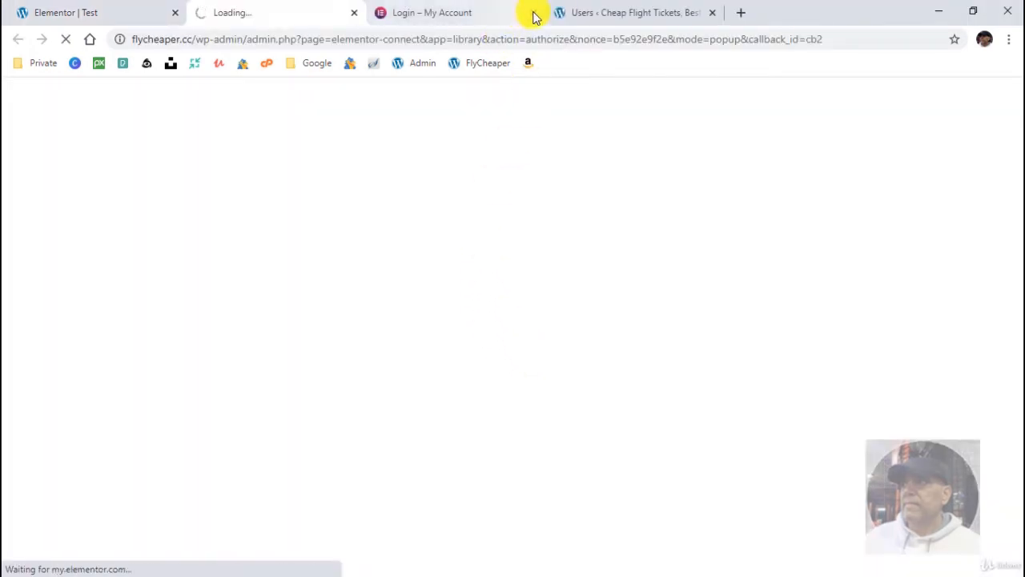
click(533, 13)
click(533, 12)
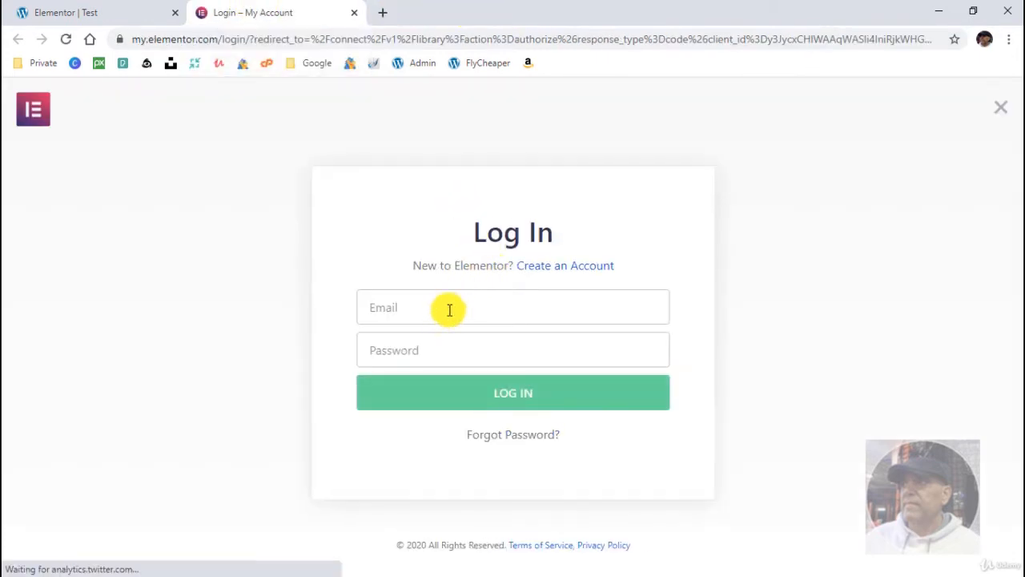
- Create an Elementor account with the account e-mail and password, and connect the site to the Template Library
click(548, 269)
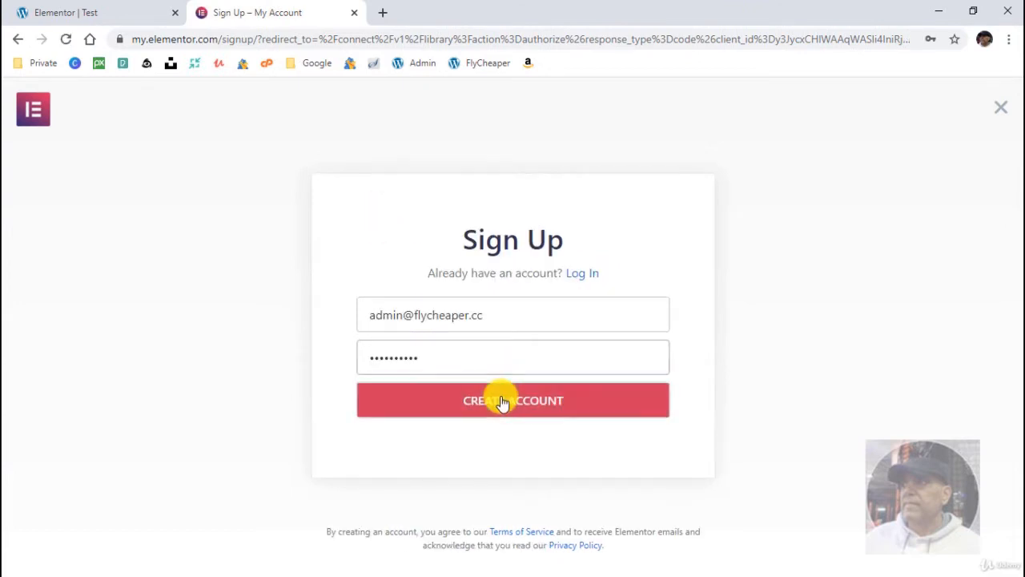
click(501, 398)
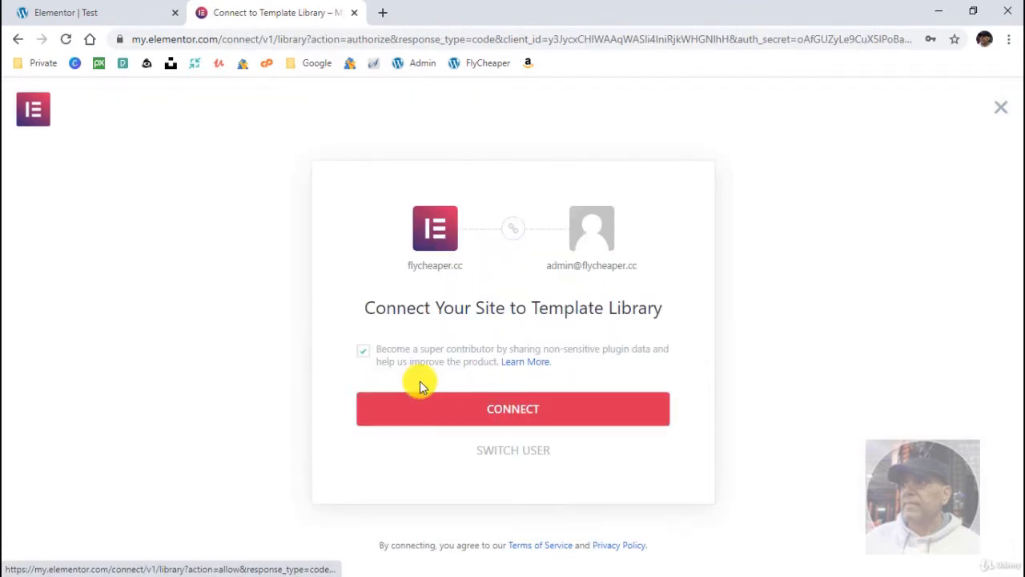
click(517, 409)
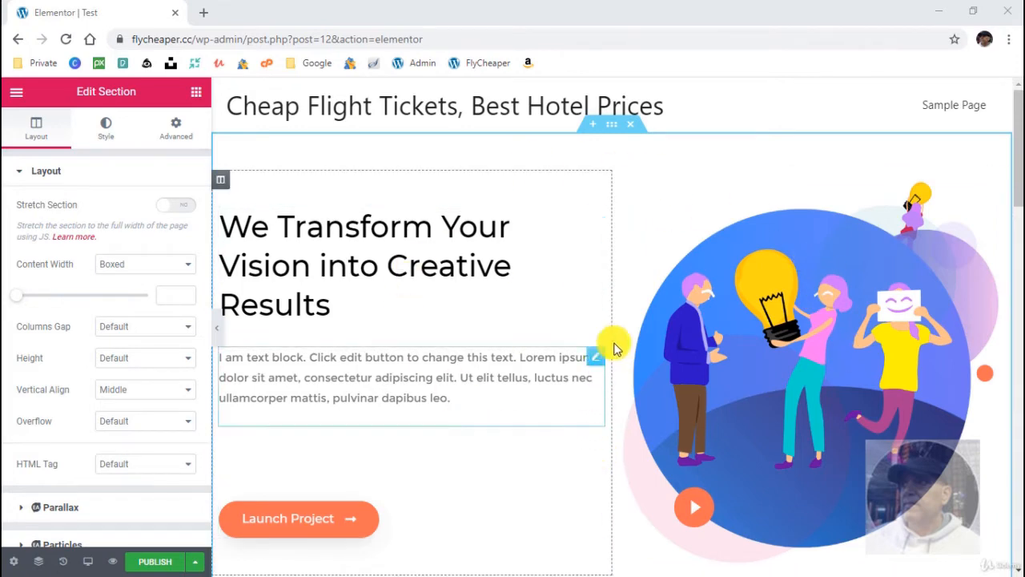
- Open the hero section's settings and look over the inserted template's sections down to the counters
click(610, 133)
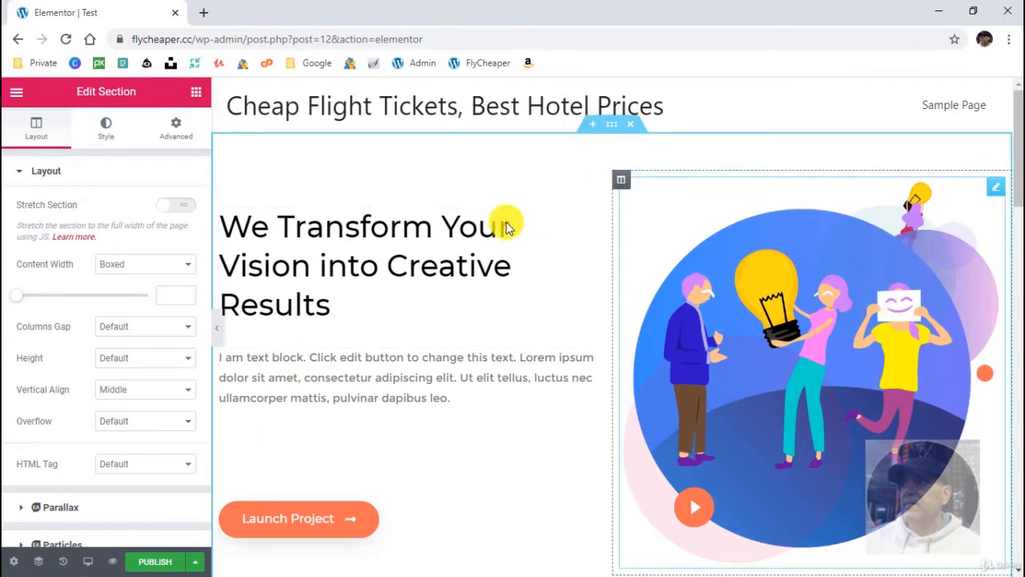
scroll(564, 423, down, 5)
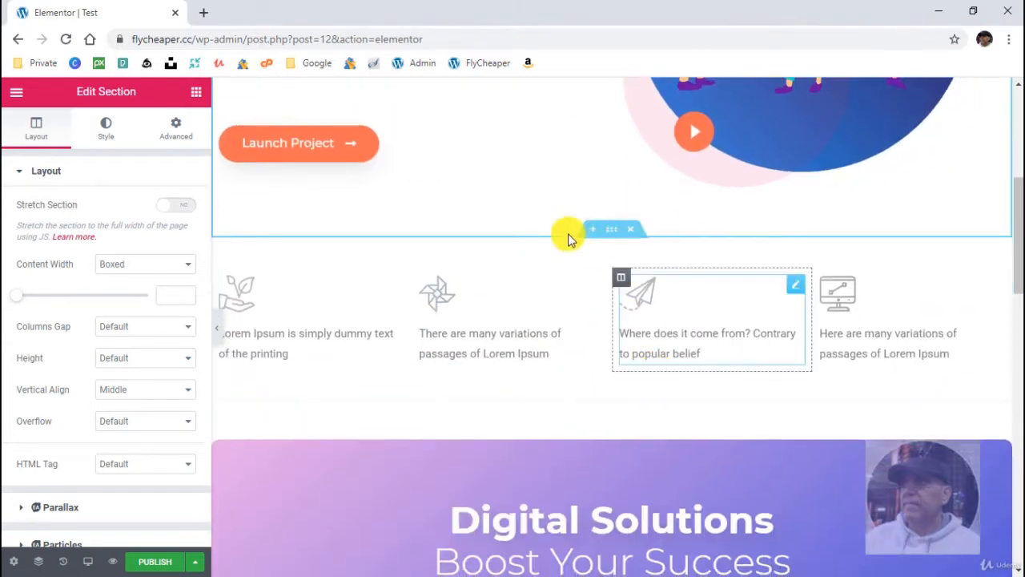
scroll(565, 423, down, 3)
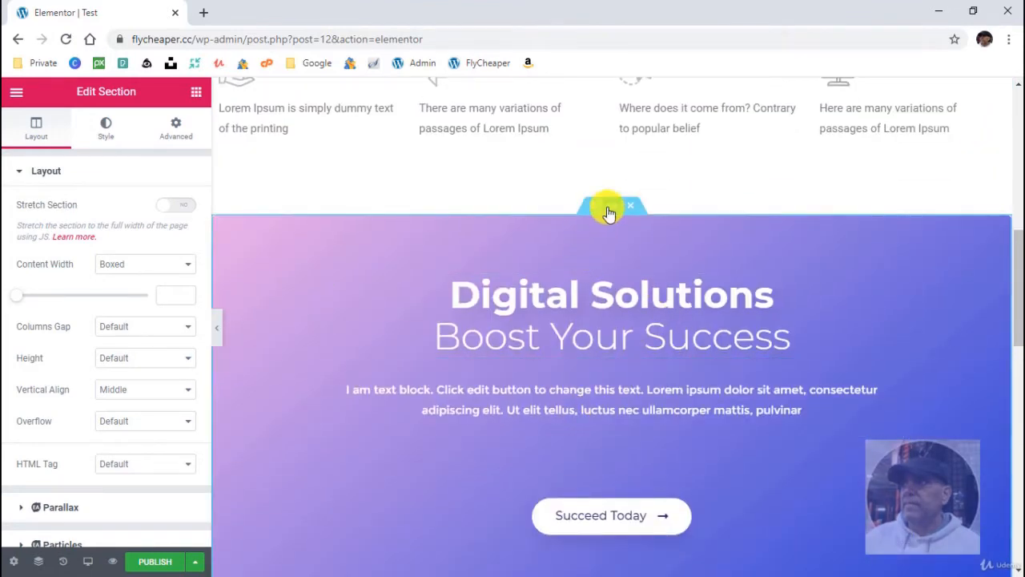
scroll(589, 404, down, 3)
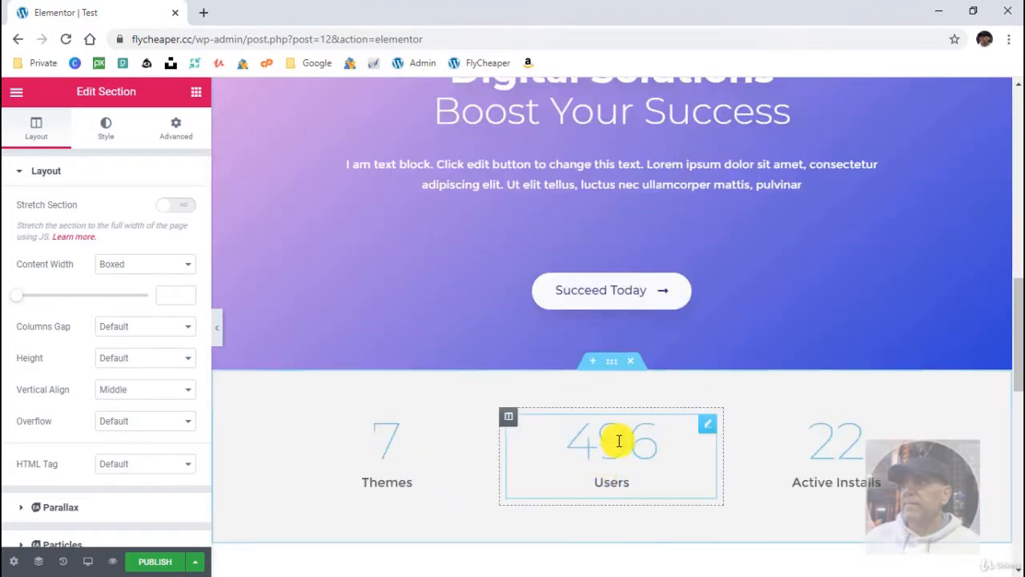
scroll(570, 377, up, 7)
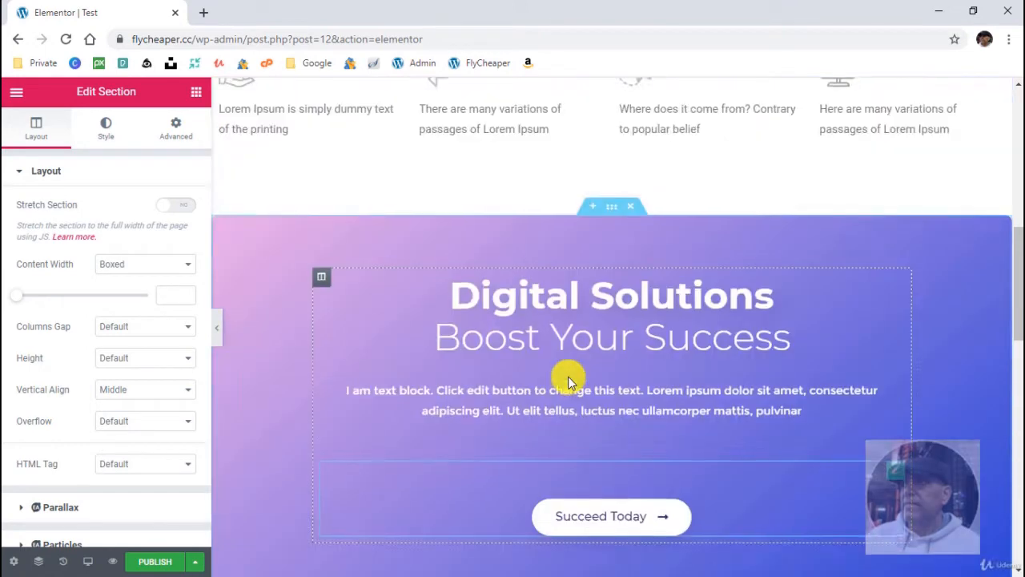
scroll(566, 381, up, 3)
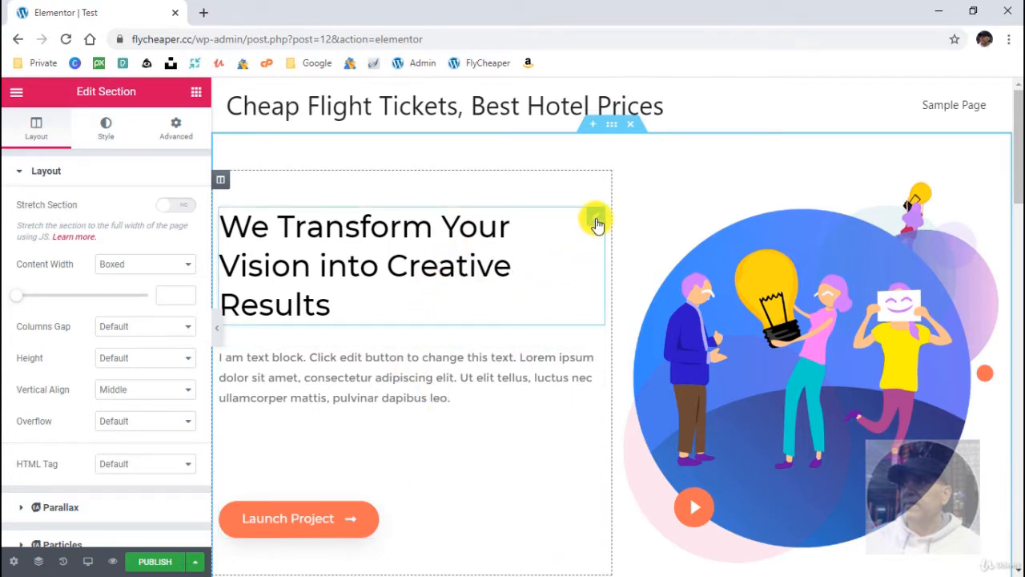
- Inspect the editing options of the hero heading, its section and the text block below the heading
click(597, 220)
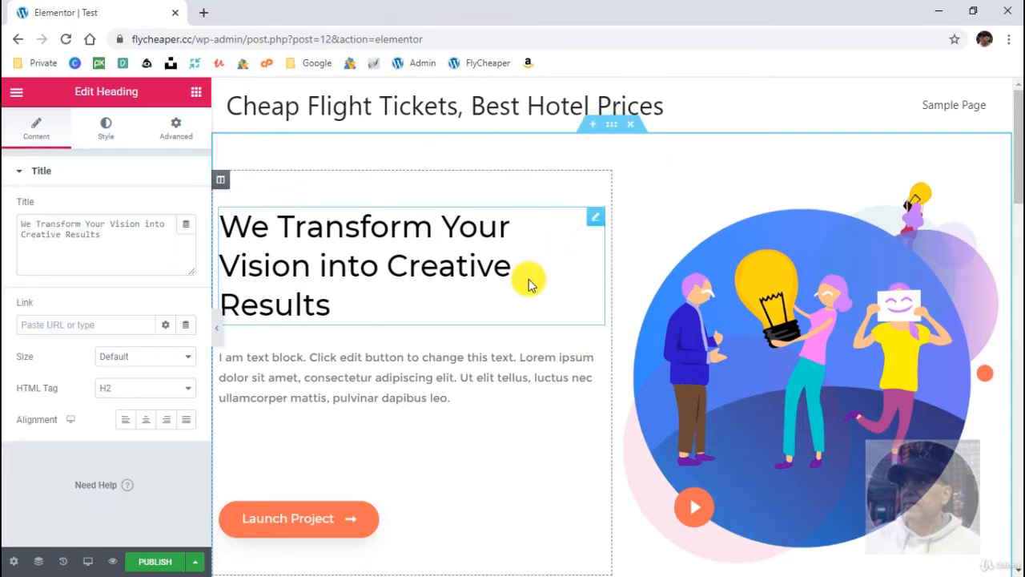
drag(595, 217, 383, 265)
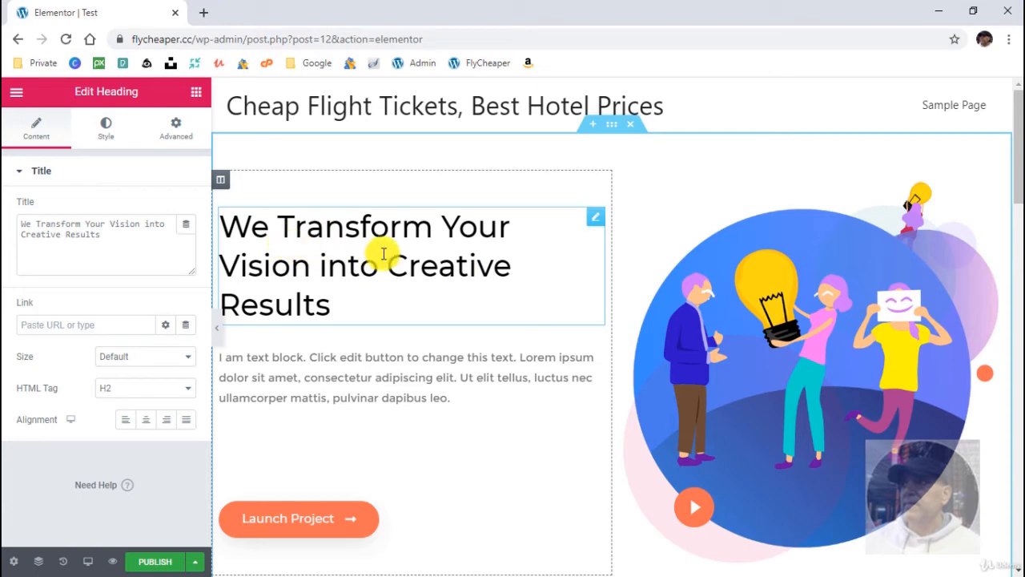
click(616, 126)
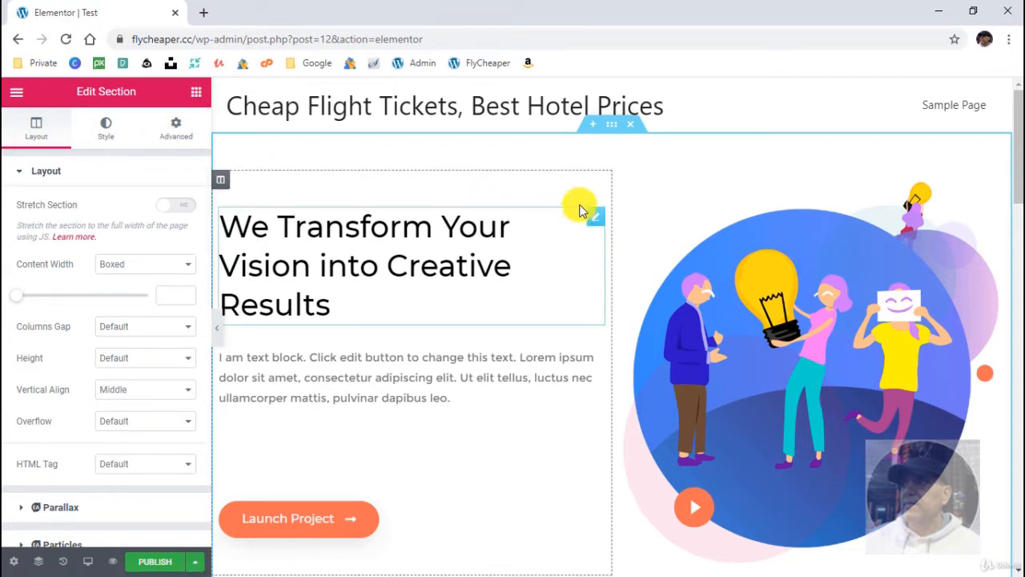
right_click(613, 132)
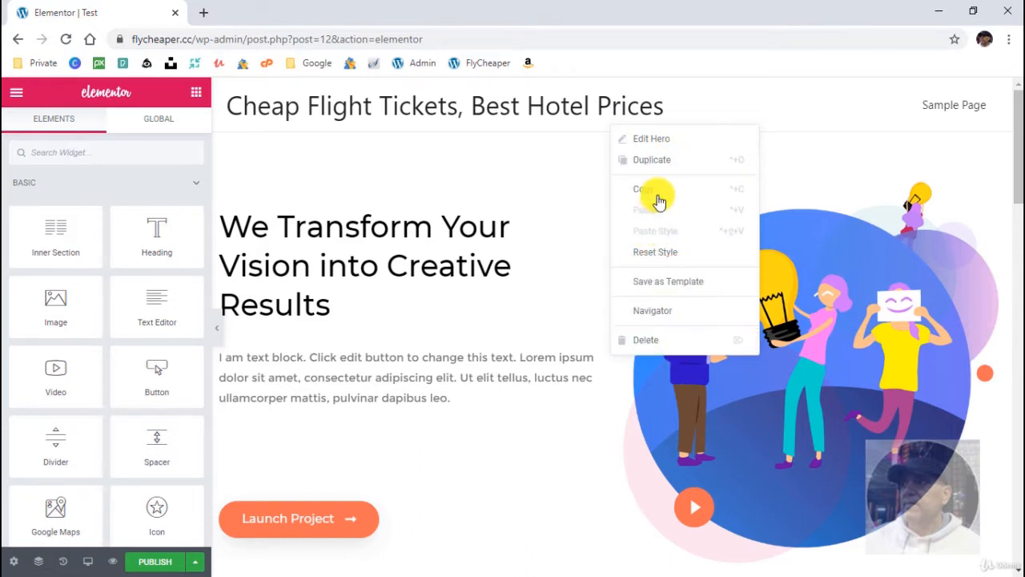
click(438, 389)
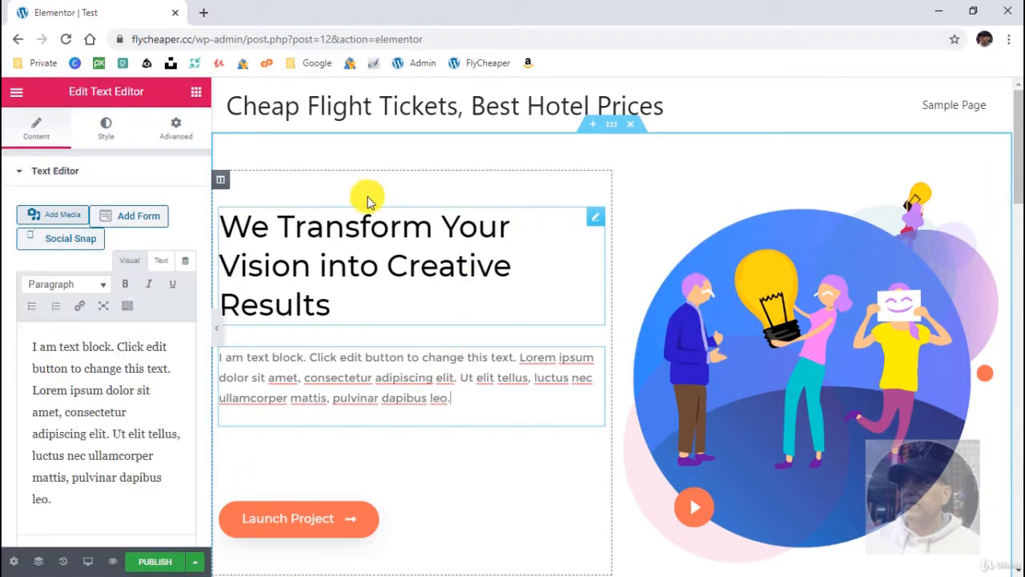
- Add a new empty column next to the text column in the hero section
right_click(224, 185)
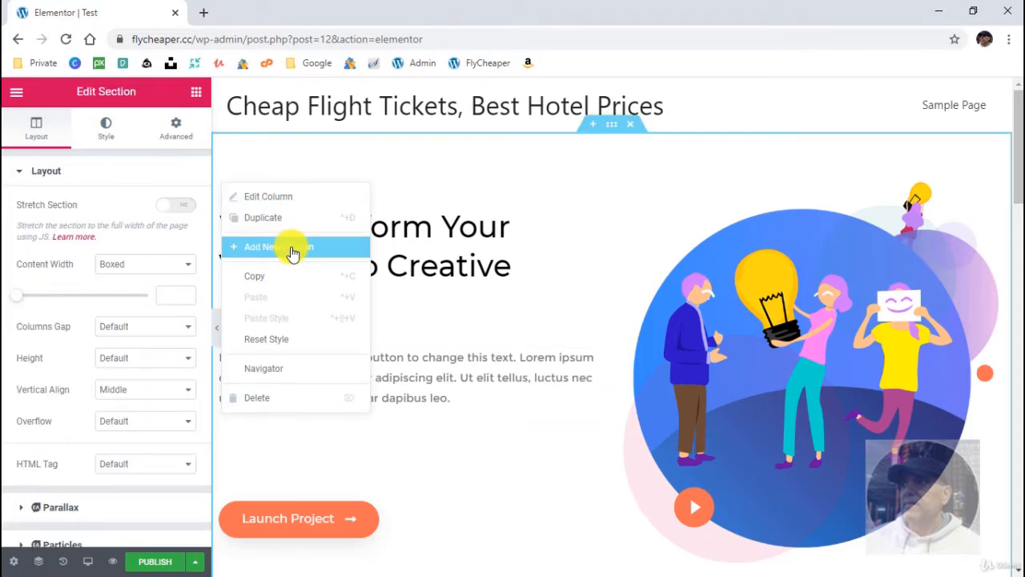
click(292, 253)
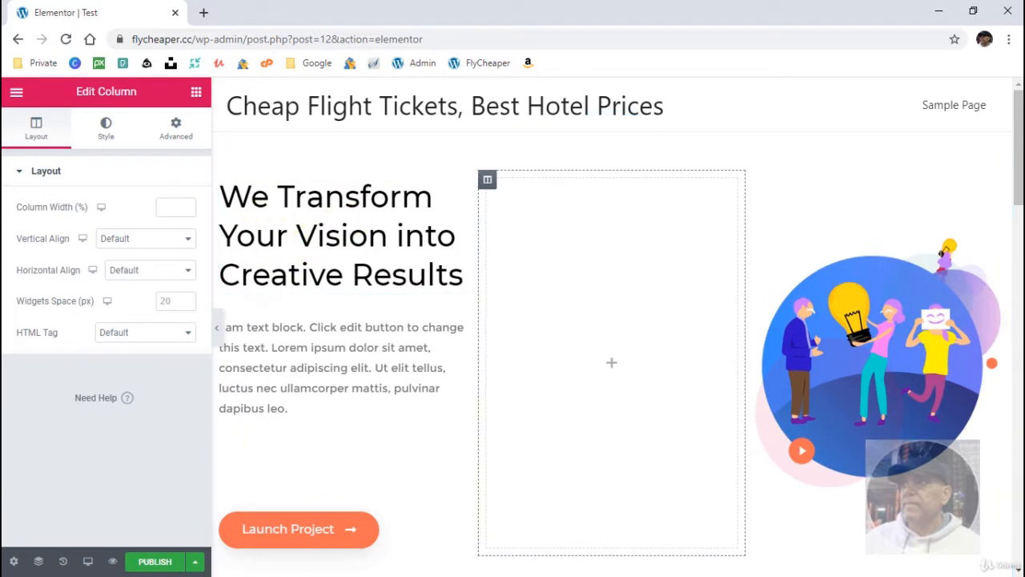
- Delete the empty middle column from the hero section and widen the remaining text column slightly
right_click(489, 184)
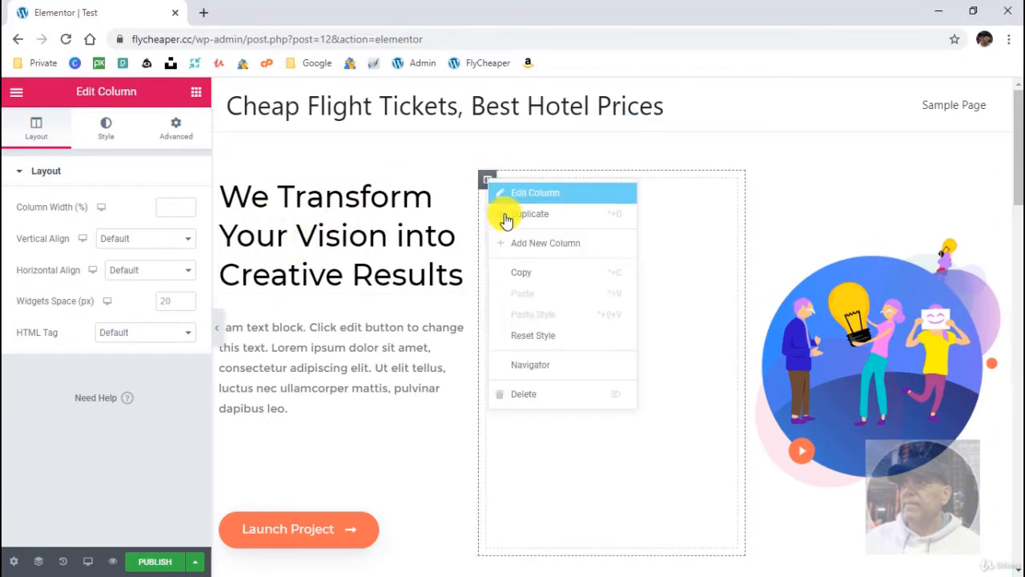
click(525, 395)
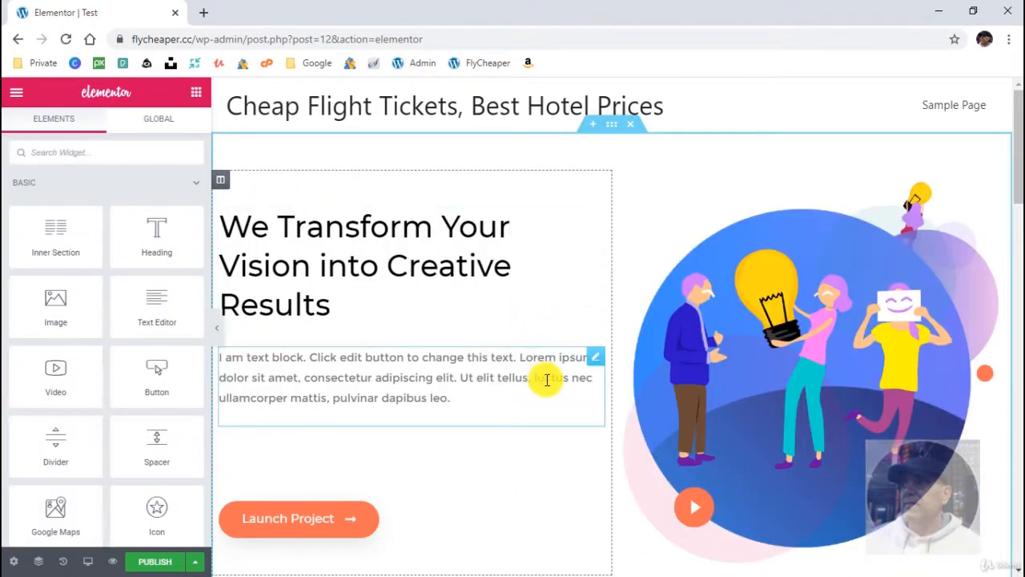
right_click(595, 362)
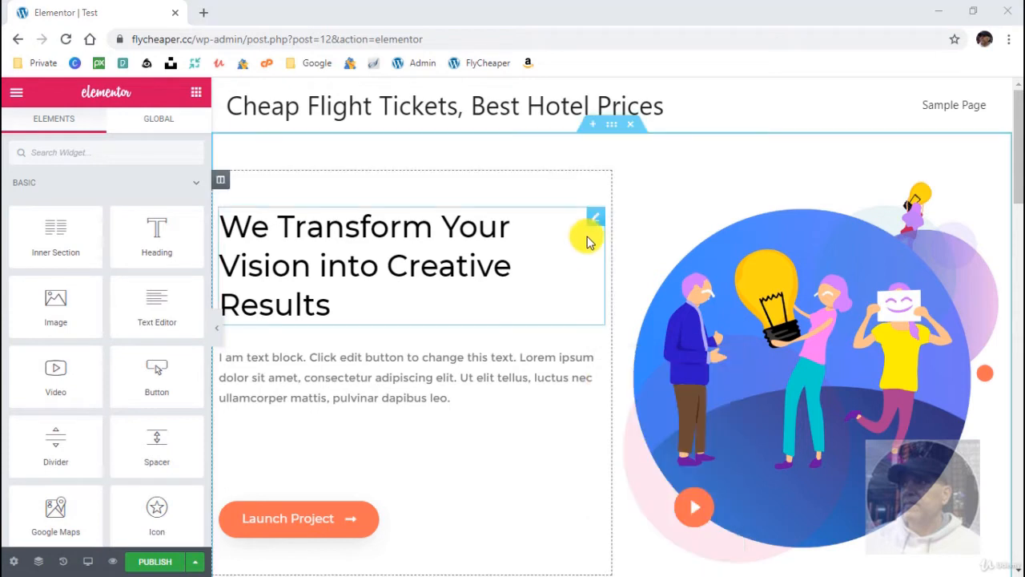
drag(587, 333, 626, 355)
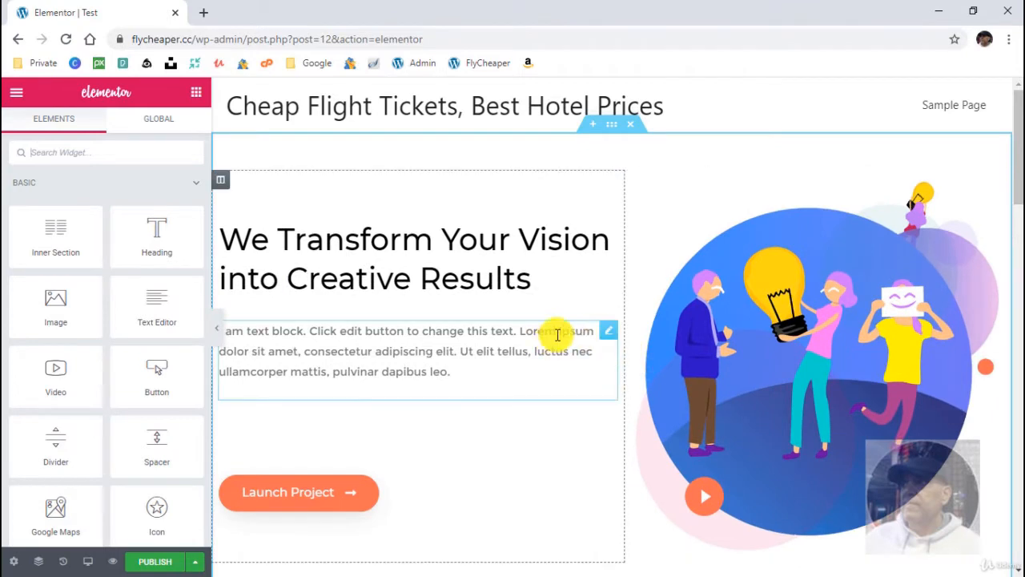
drag(136, 423, 339, 470)
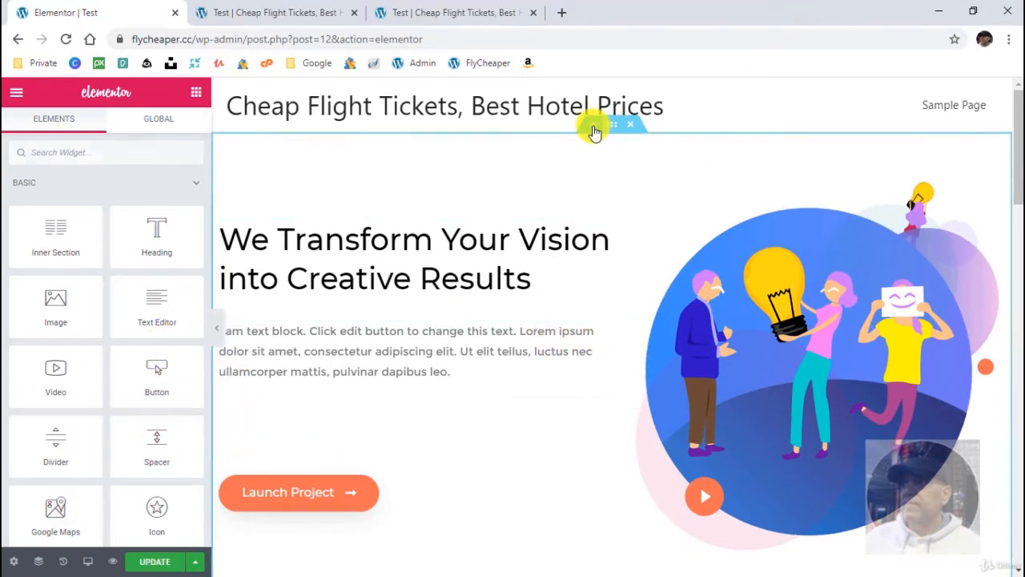
- Add a new section with two equal columns above the hero section
click(594, 126)
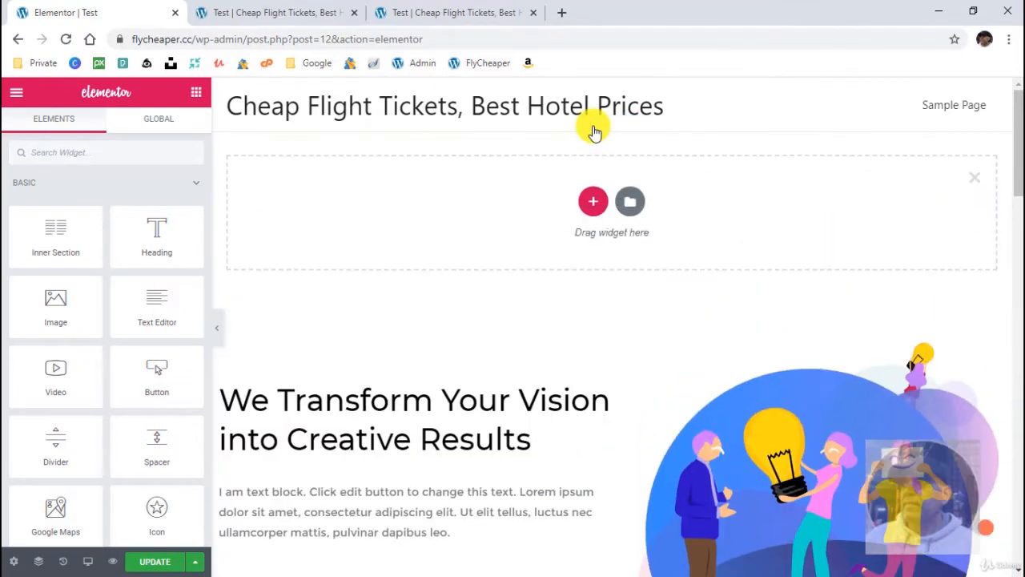
click(595, 203)
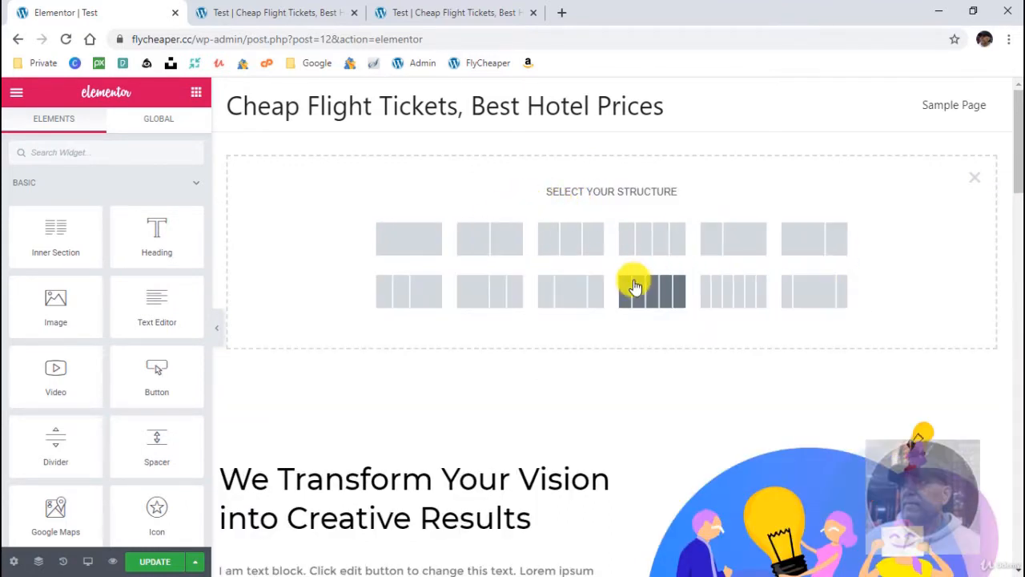
click(486, 244)
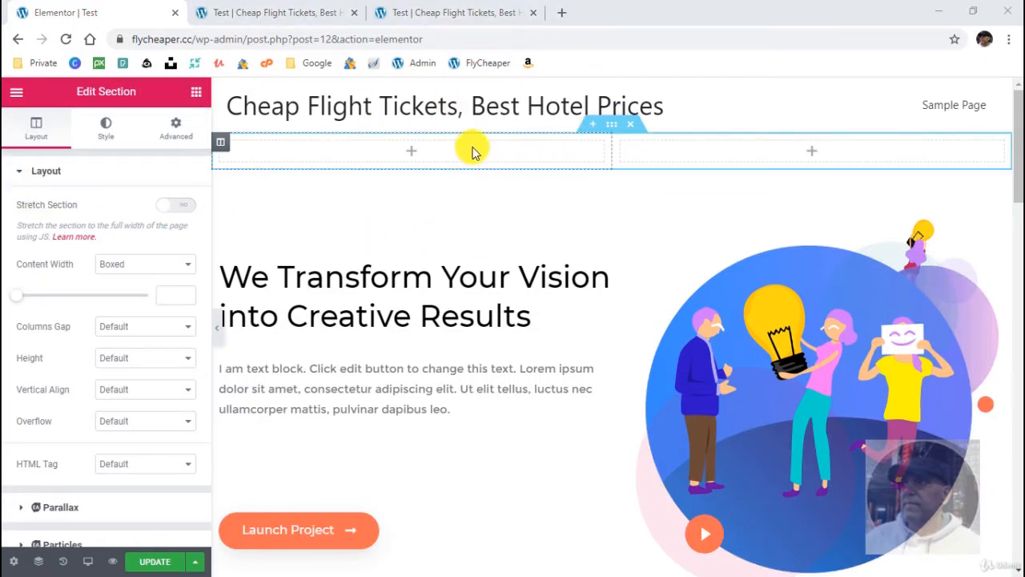
- Place a Heading widget in the new section's first column with a Button widget beneath it
click(197, 94)
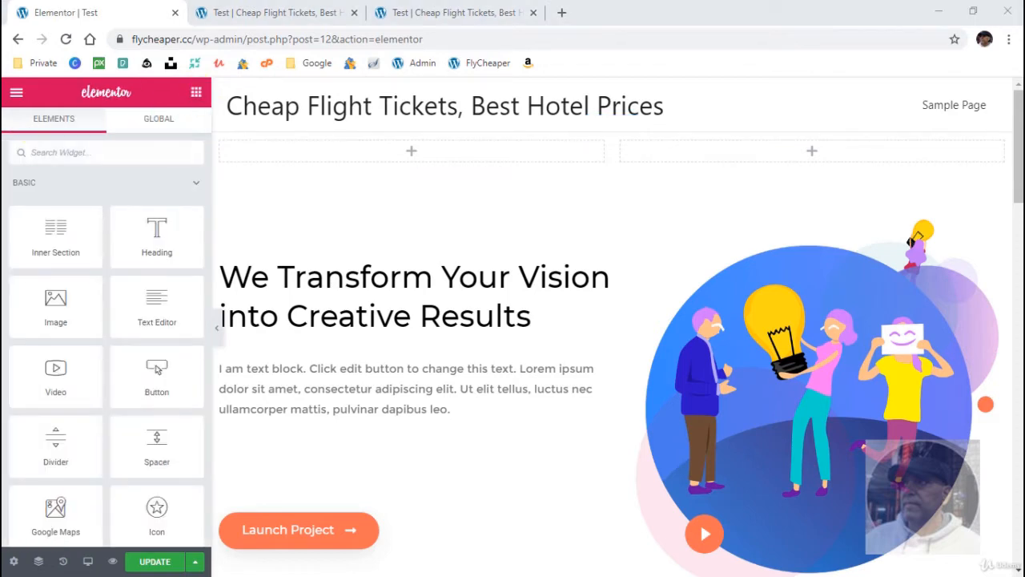
drag(184, 224, 358, 153)
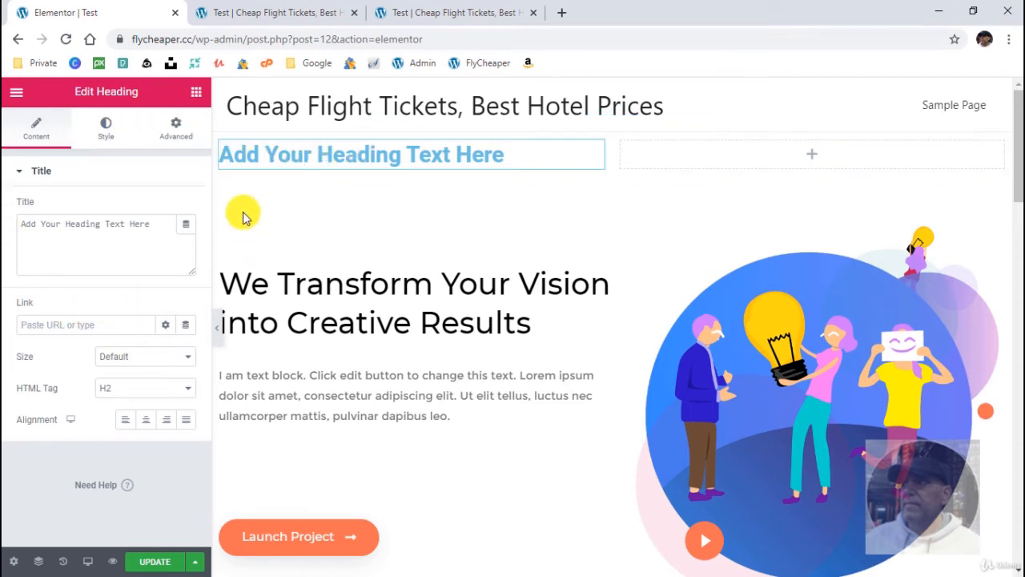
click(196, 92)
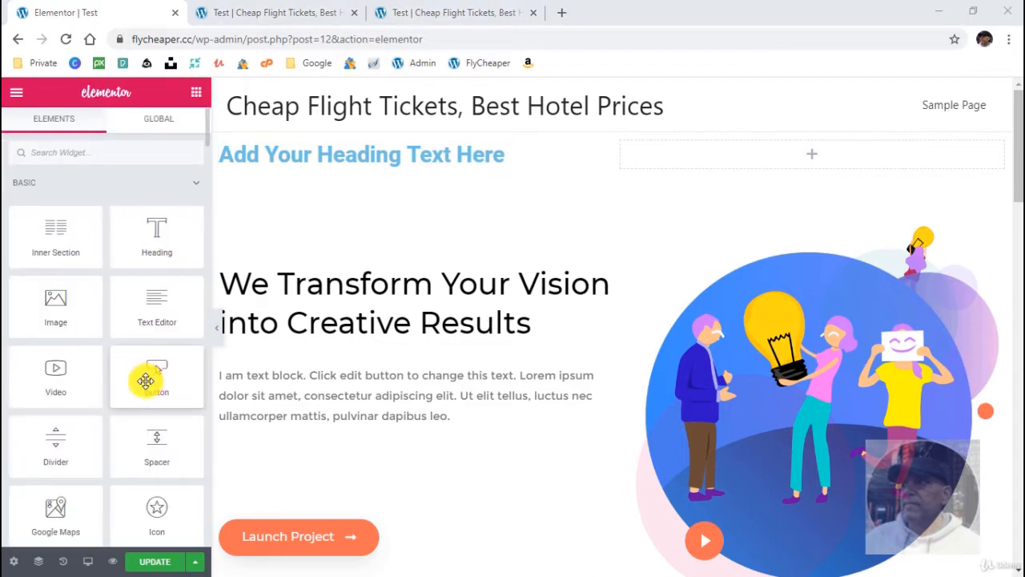
drag(121, 382, 306, 165)
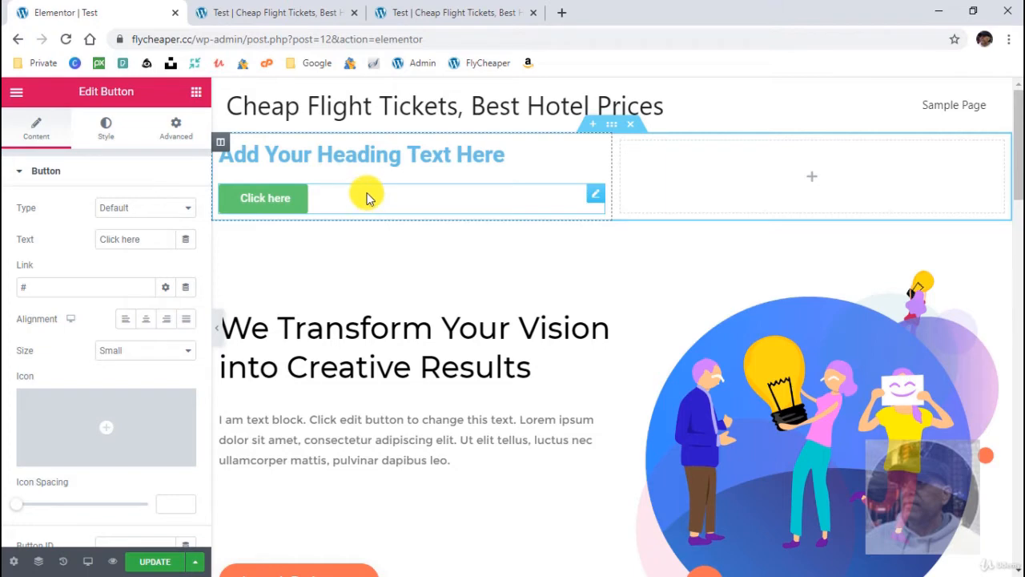
drag(598, 185, 526, 205)
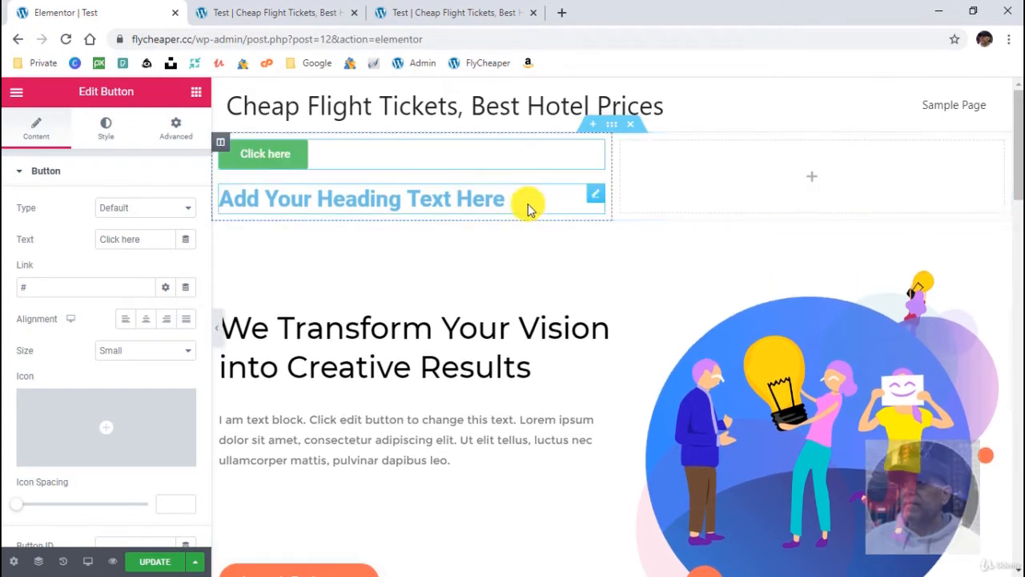
drag(598, 153, 568, 197)
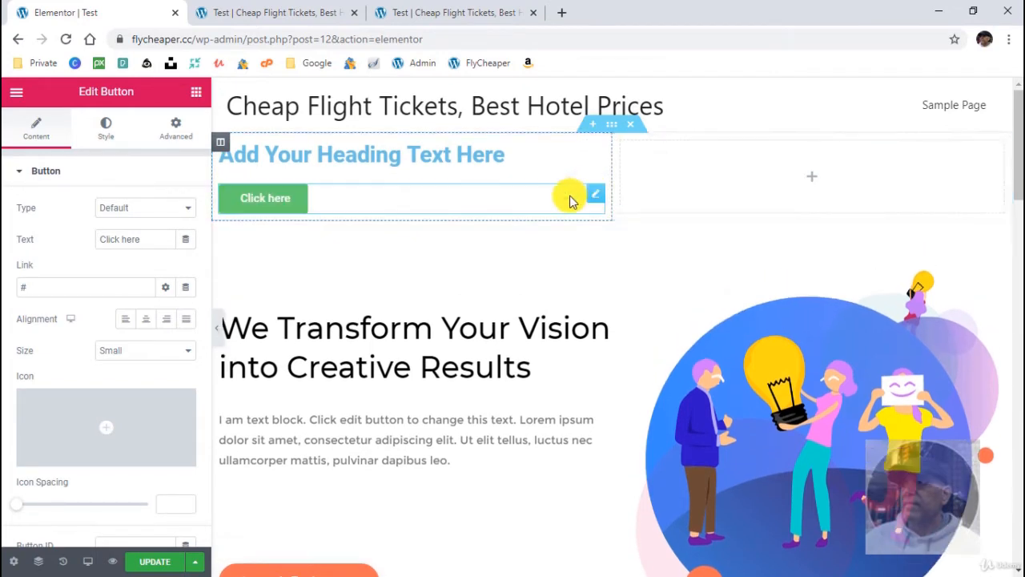
- Add an Image widget to the new section's second column, using the gold coin mining illustration from the Media Library
click(185, 95)
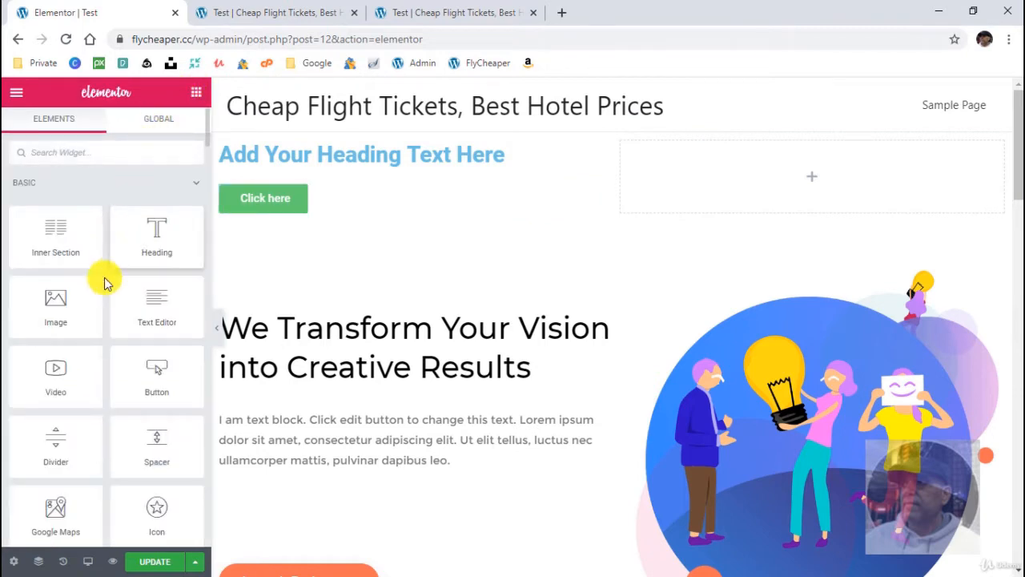
drag(64, 307, 798, 208)
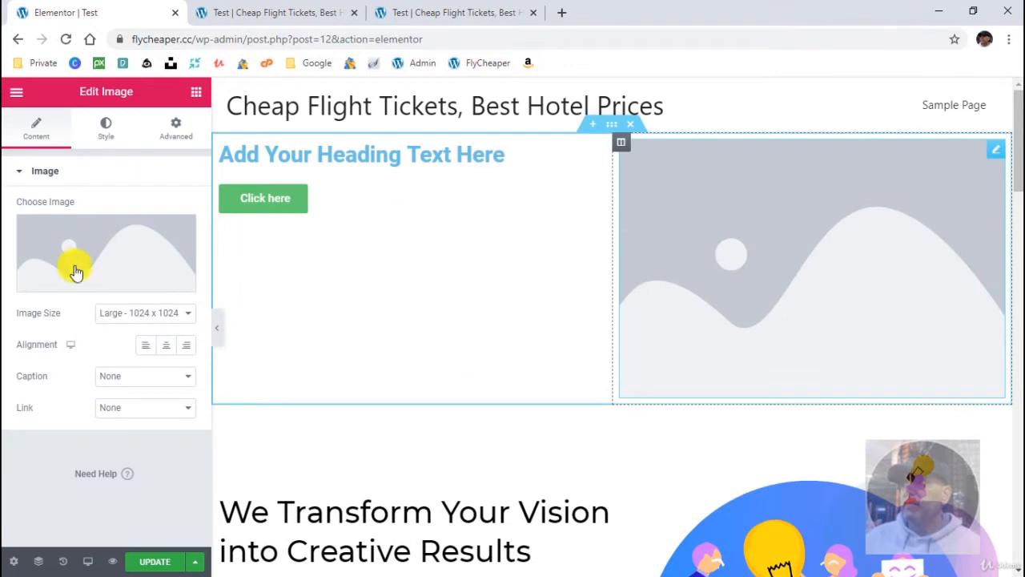
click(106, 285)
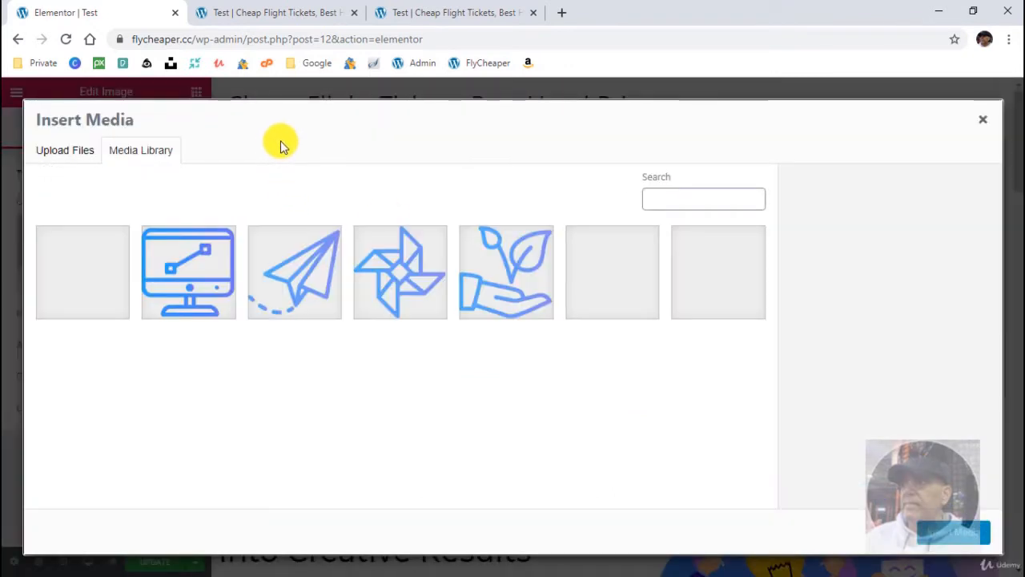
click(81, 275)
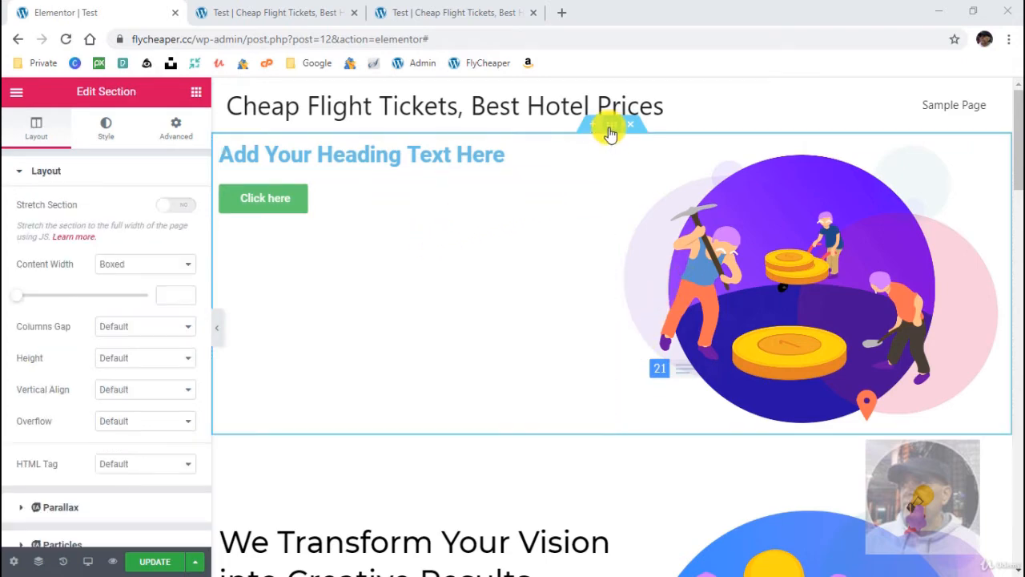
- Open the new section's layout settings, try a narrower boxed content width and clear the width value again
click(612, 125)
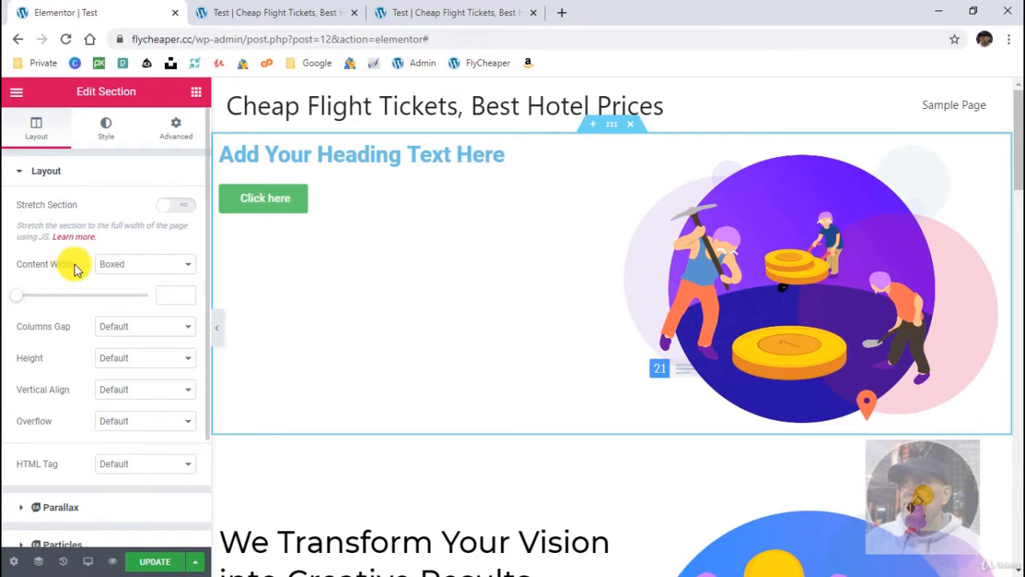
click(146, 271)
click(142, 268)
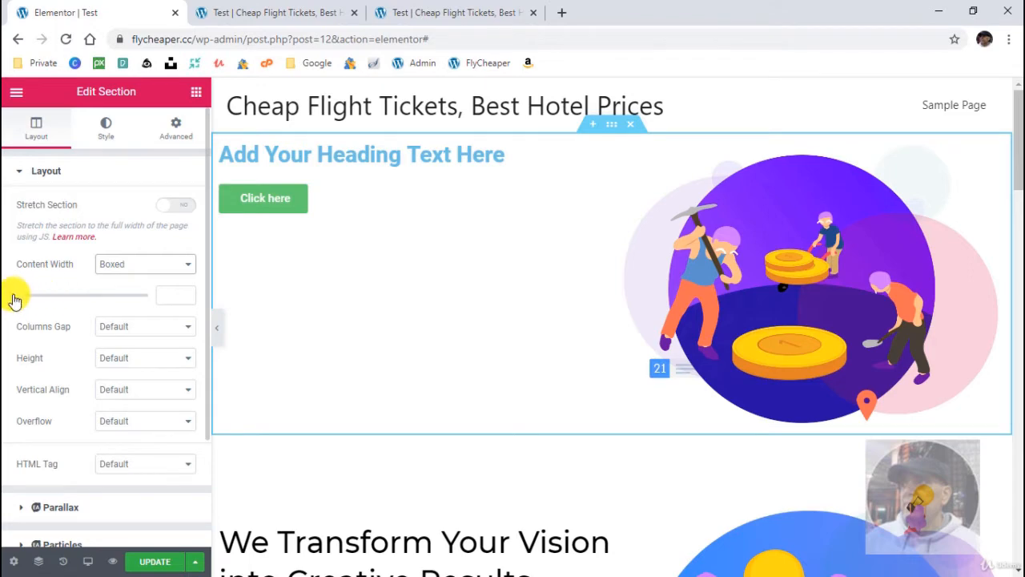
drag(24, 302, 70, 296)
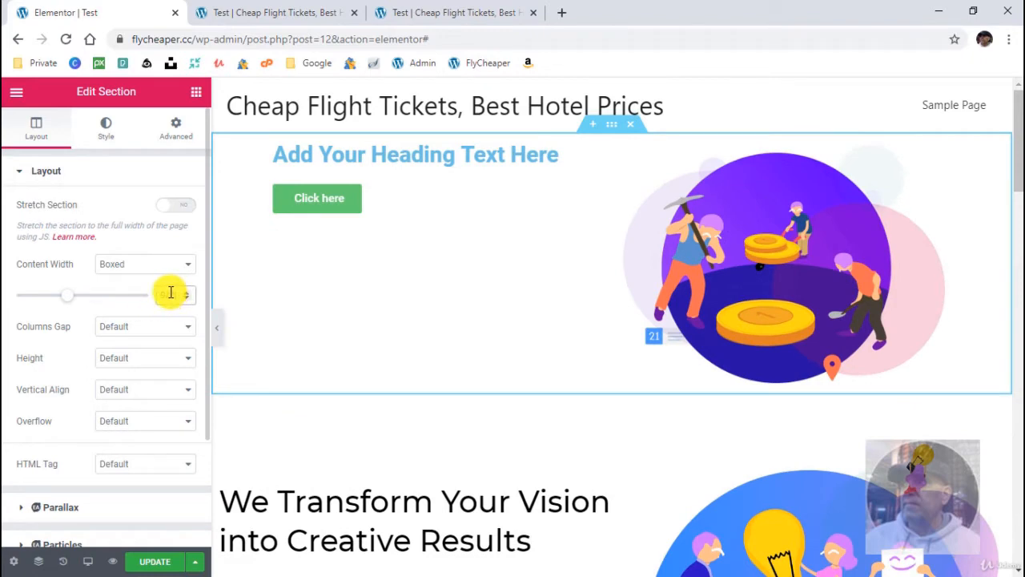
key(BackSpace)
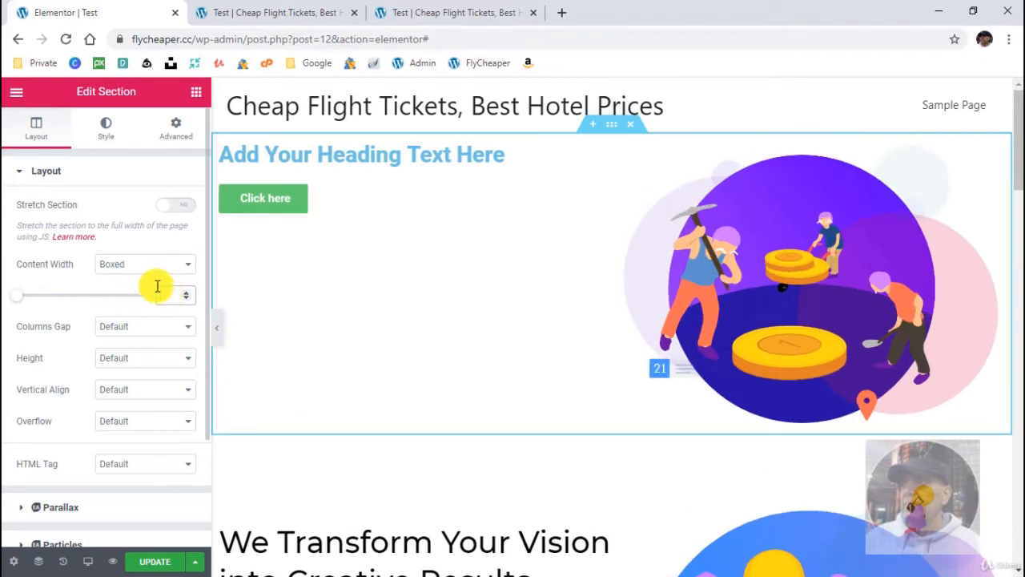
- Set the new section's height to Min Height with a minimum of 500 px, keeping the column position at Middle
click(156, 365)
click(149, 397)
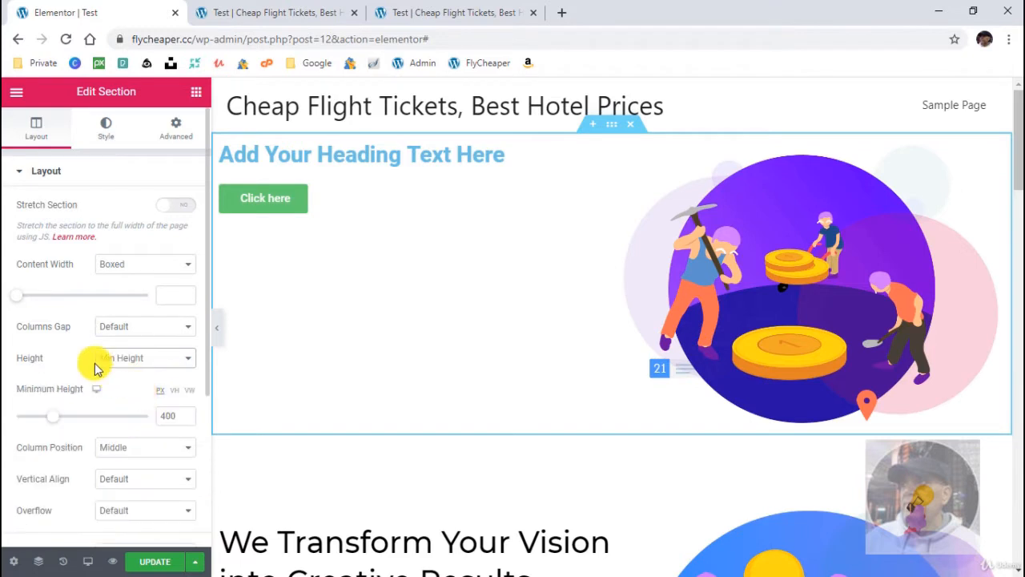
mouse_move(63, 417)
mouse_down()
mouse_move(46, 422)
mouse_move(71, 422)
mouse_move(53, 416)
mouse_up()
text(500)
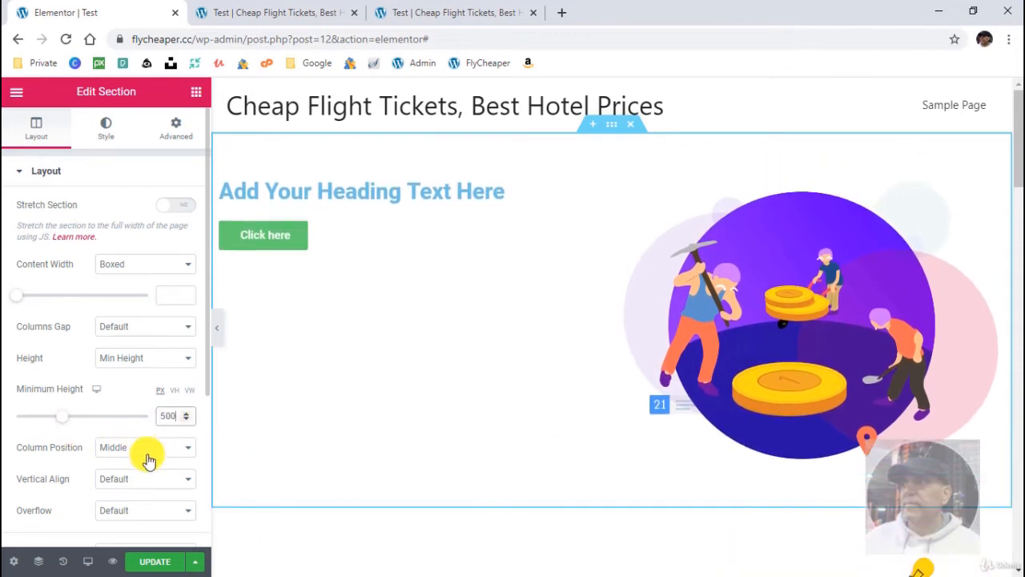
click(149, 451)
click(147, 452)
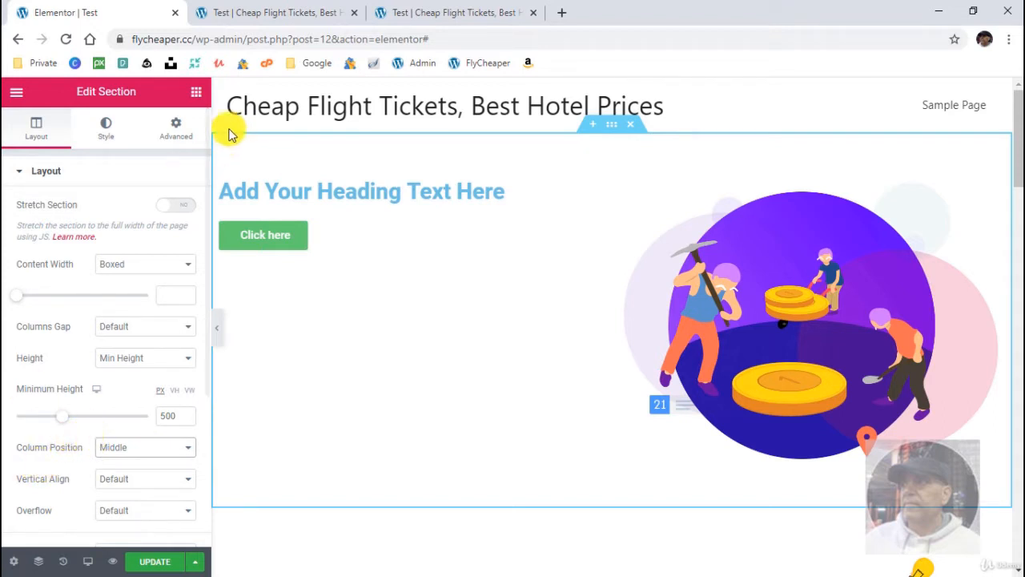
- Try a classic background on the new section with the red #BD6161 and several preset colours
click(107, 130)
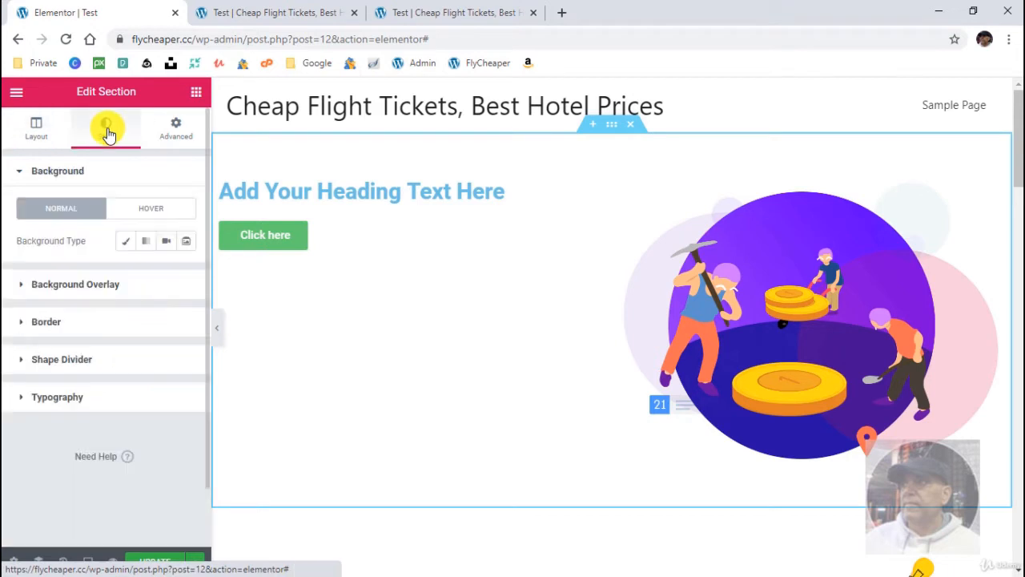
click(125, 241)
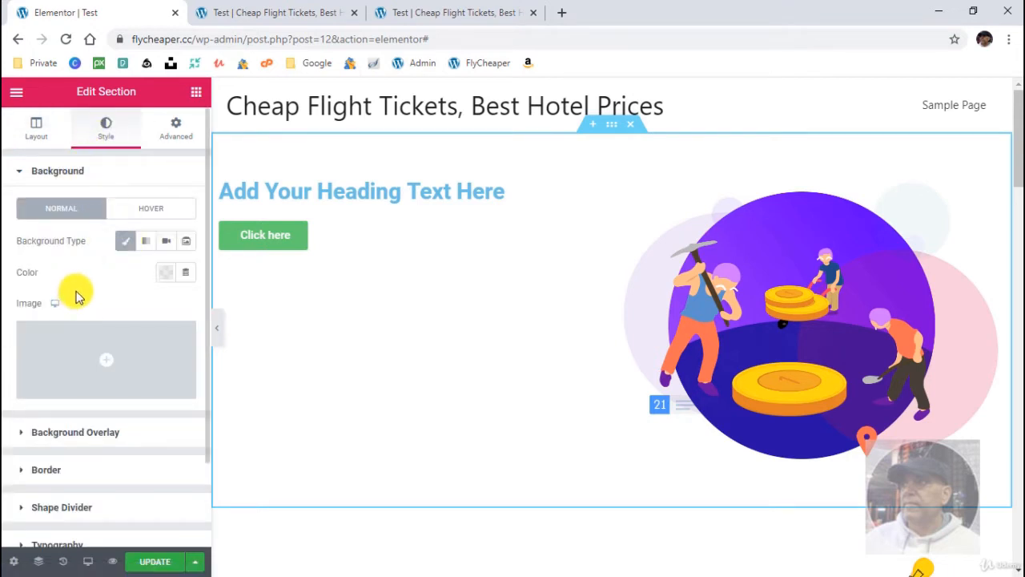
click(169, 278)
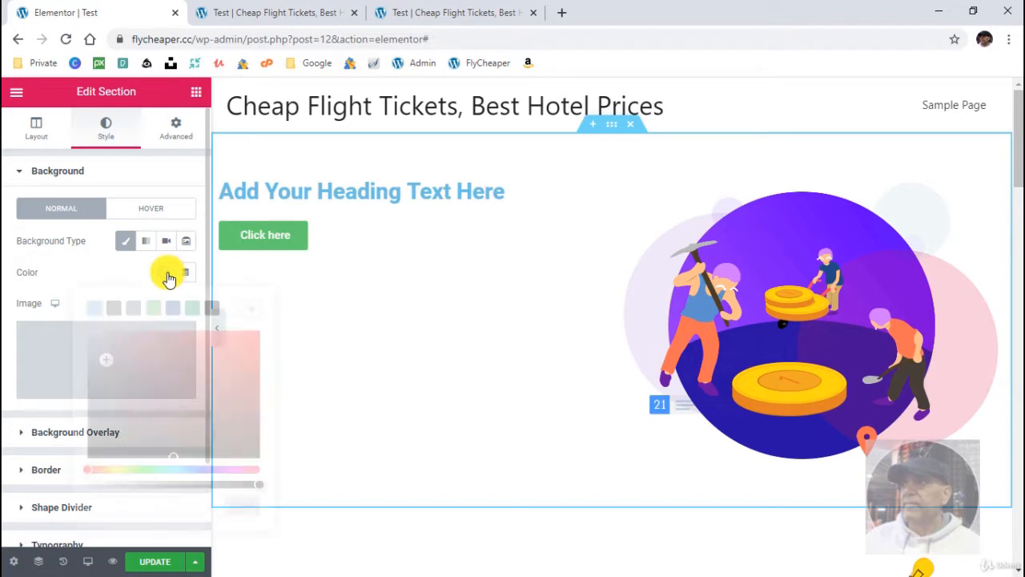
click(169, 362)
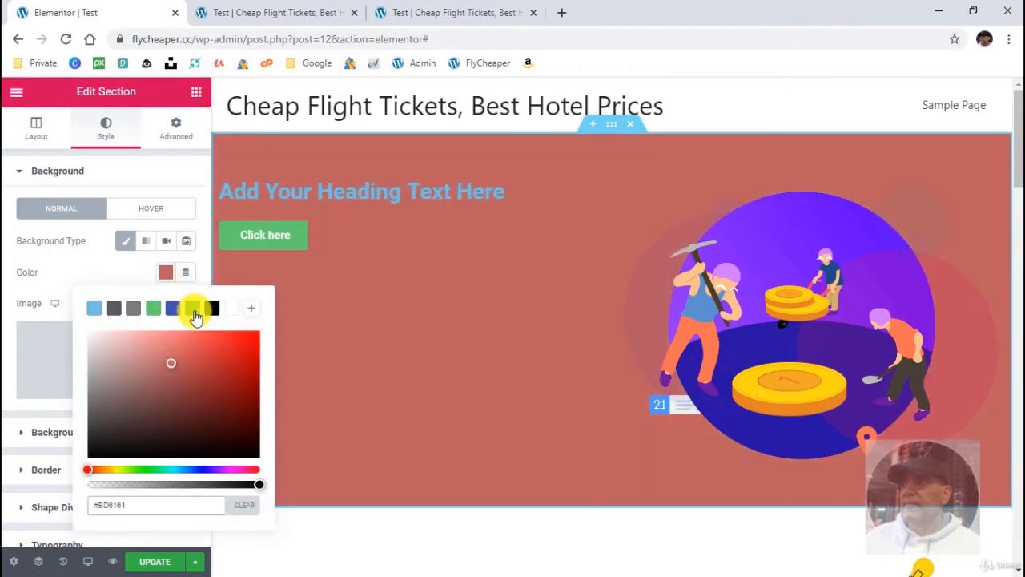
click(193, 312)
click(173, 310)
click(154, 311)
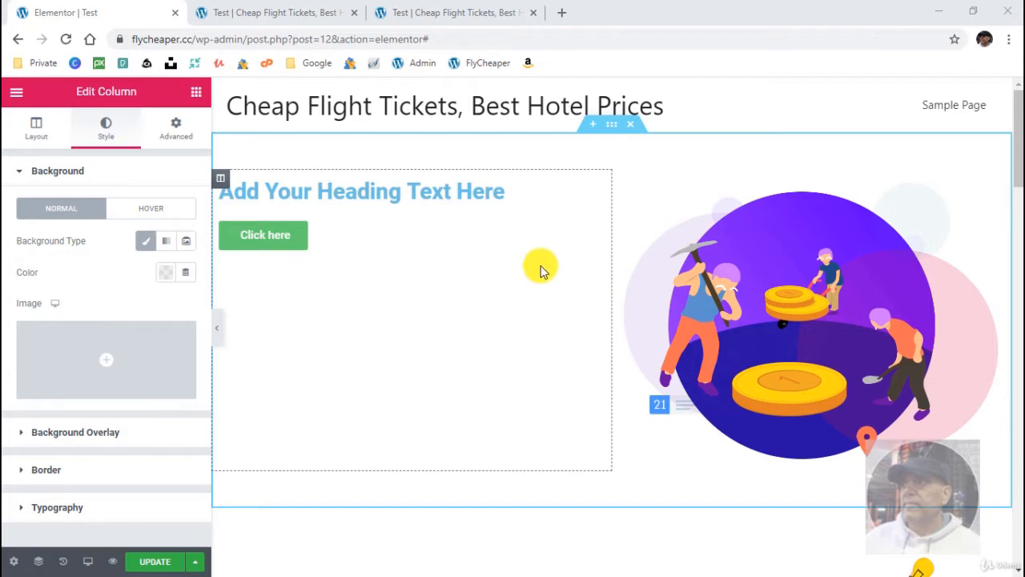
- Centre-align the heading in the new section and look over its style and advanced options
click(595, 189)
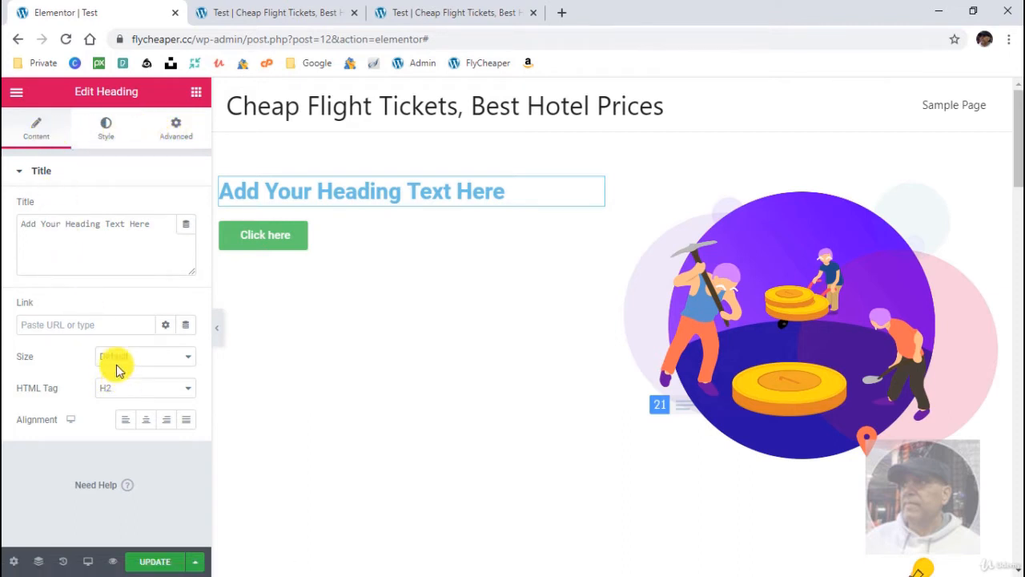
click(146, 424)
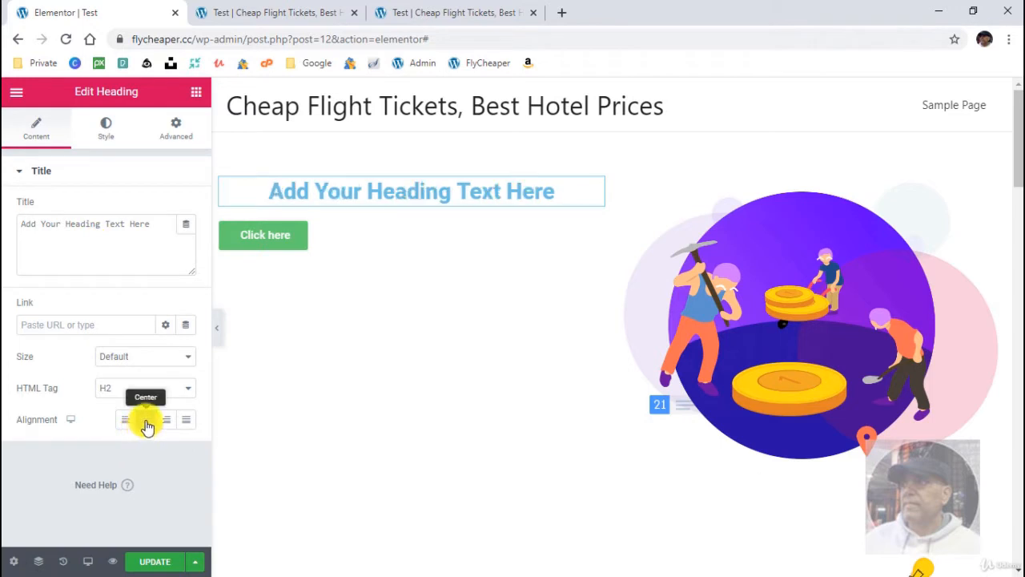
click(97, 149)
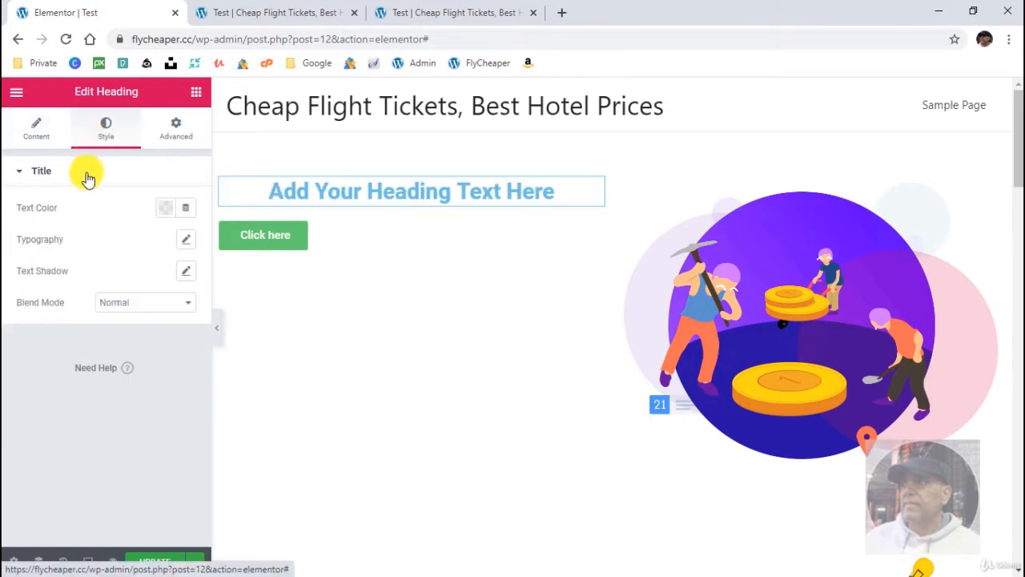
click(173, 130)
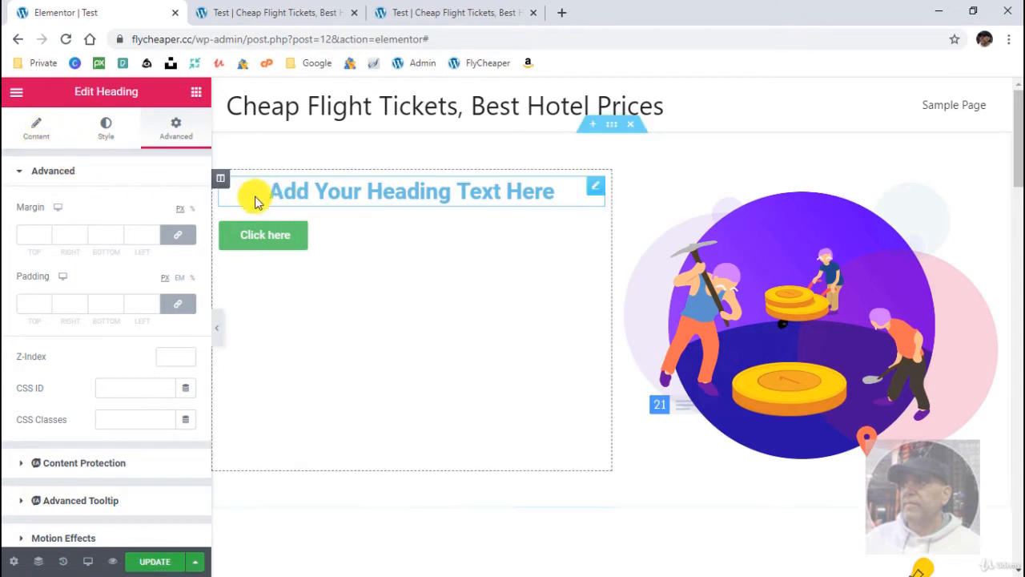
drag(295, 197, 281, 176)
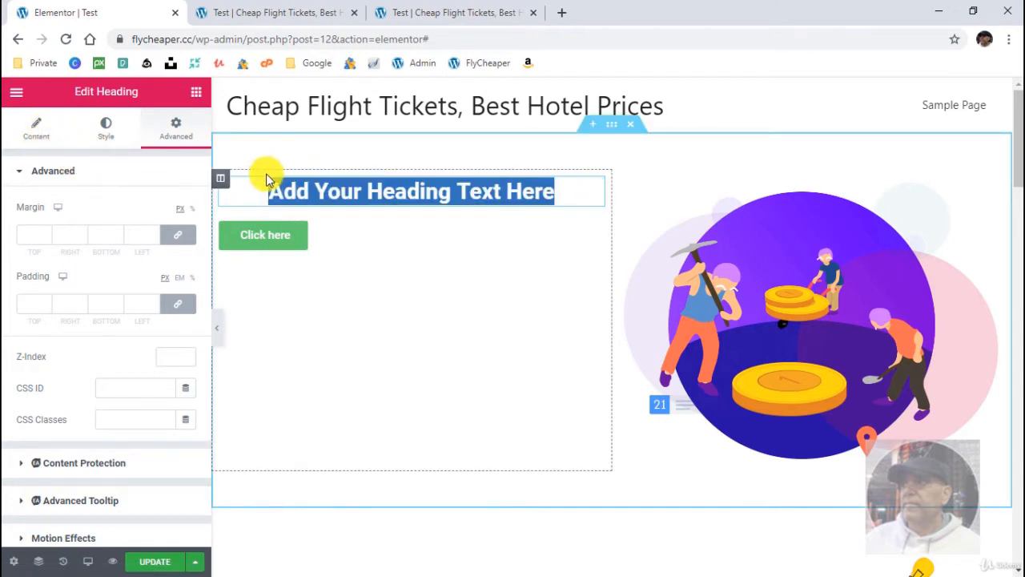
click(35, 131)
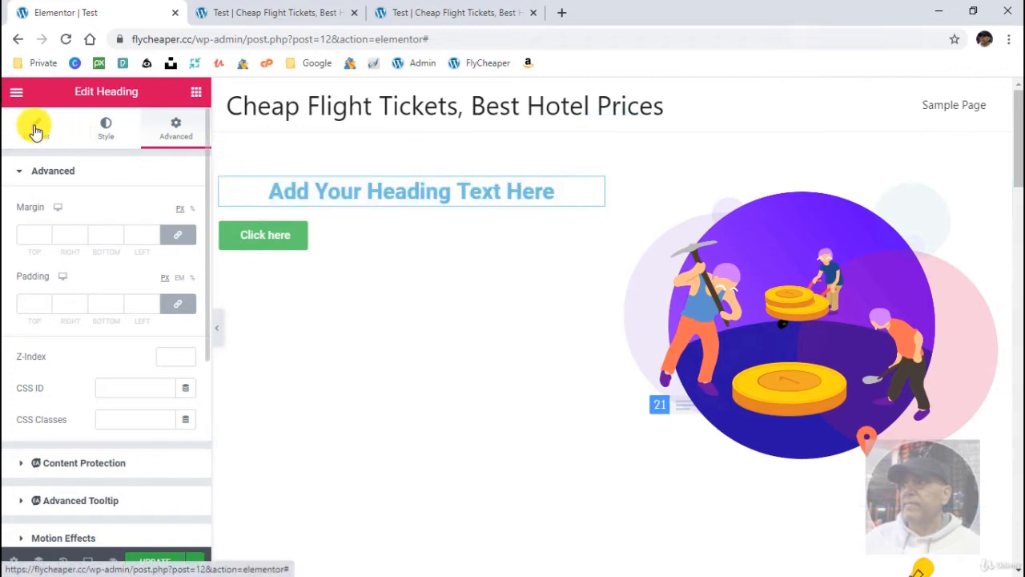
- Set the heading's text colour to red #FC0000
click(108, 134)
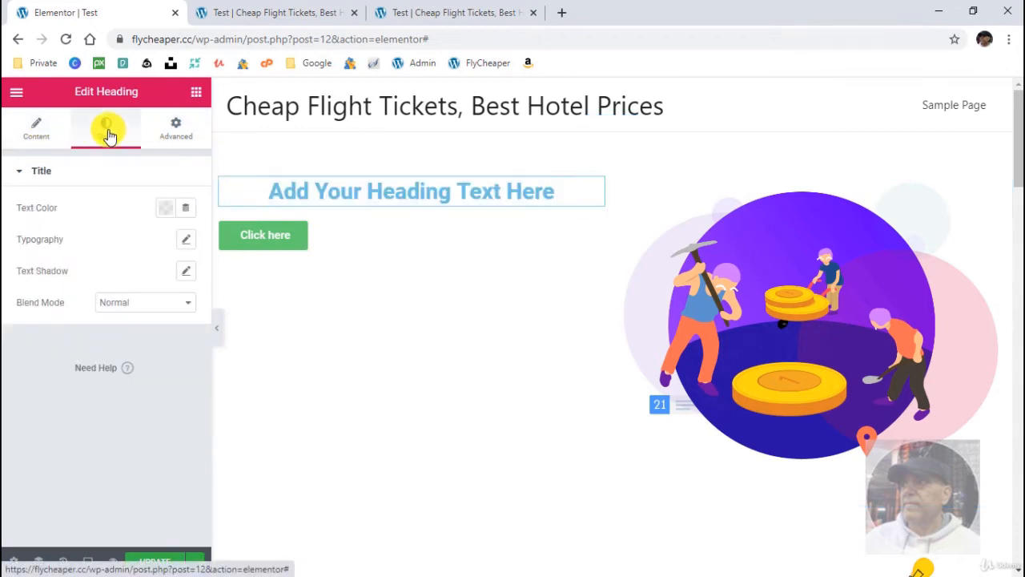
click(164, 208)
mouse_move(190, 290)
mouse_down()
mouse_move(247, 284)
mouse_move(266, 274)
mouse_move(260, 268)
mouse_up()
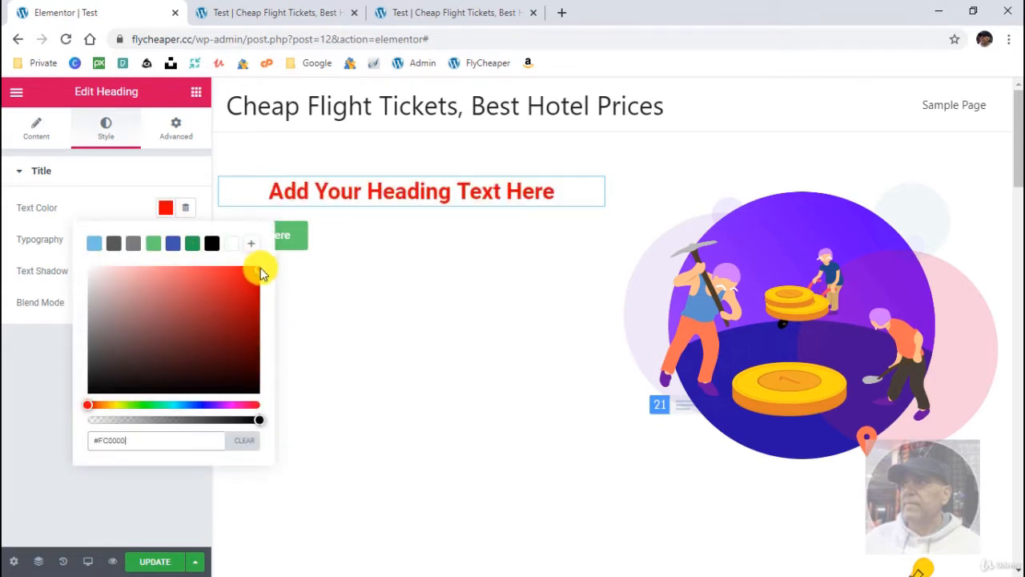
click(98, 202)
- Set the heading's typography to the Helvetica family at a size of 33 px
click(187, 240)
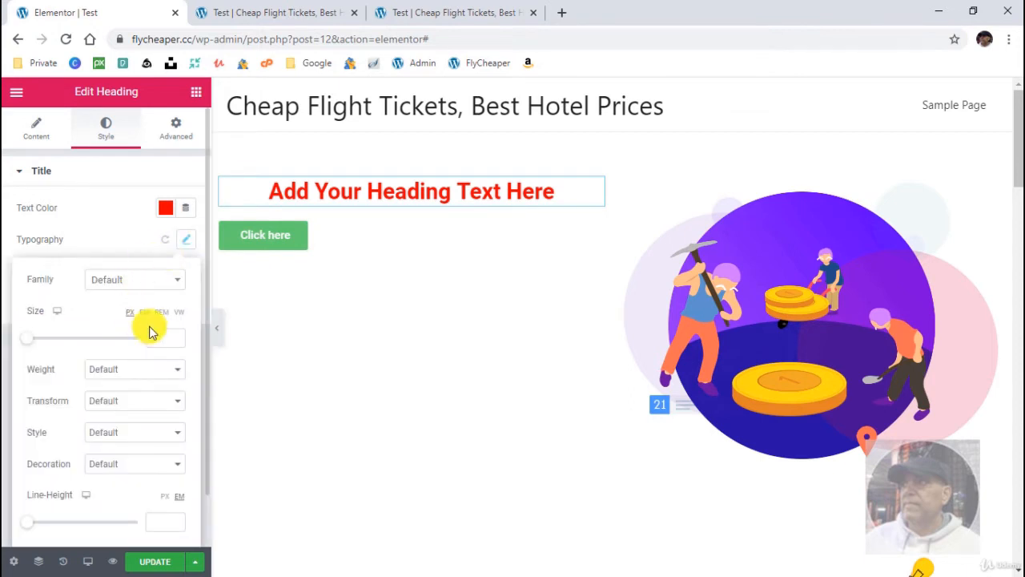
click(144, 279)
click(129, 418)
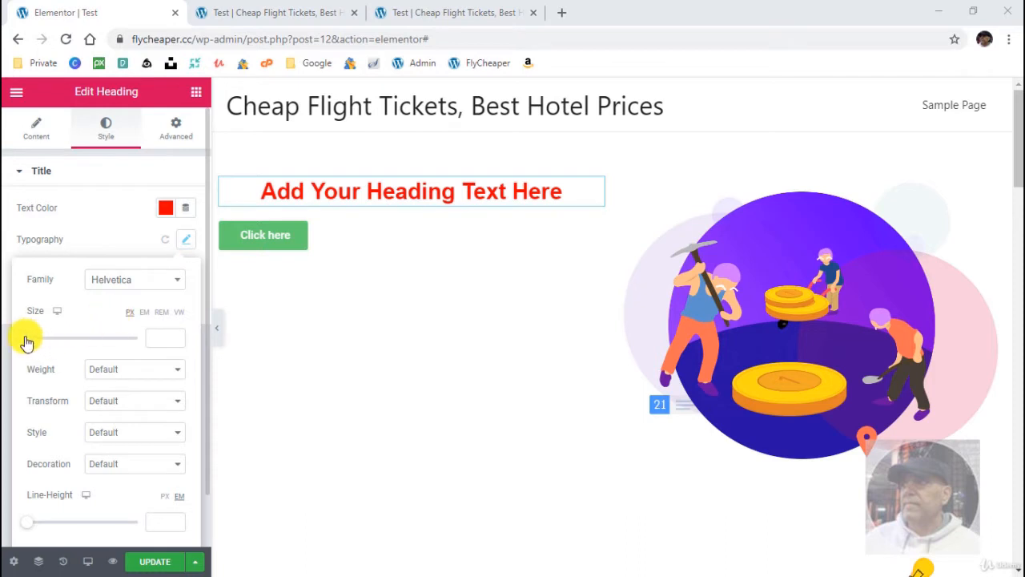
drag(27, 339, 44, 353)
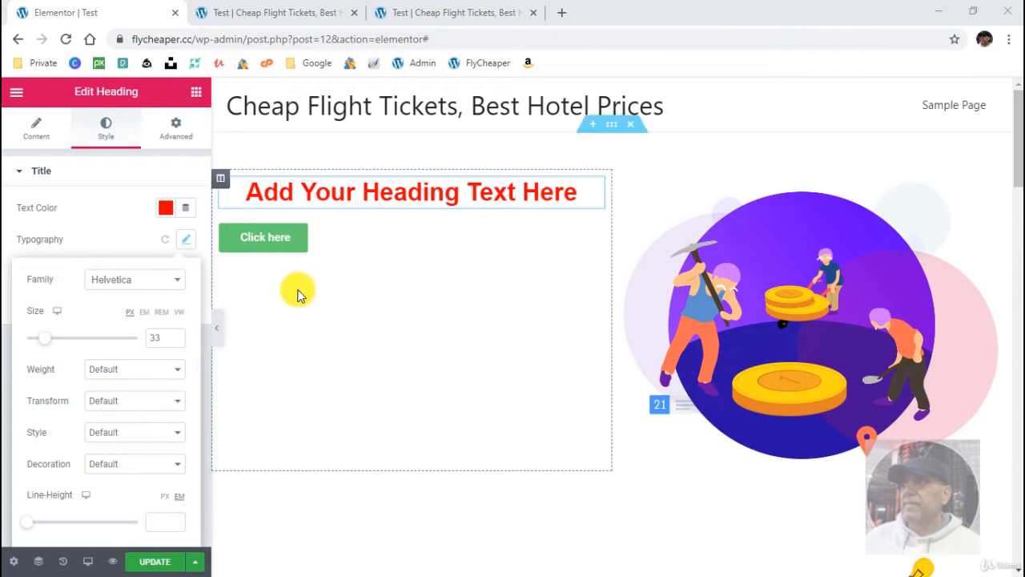
click(106, 229)
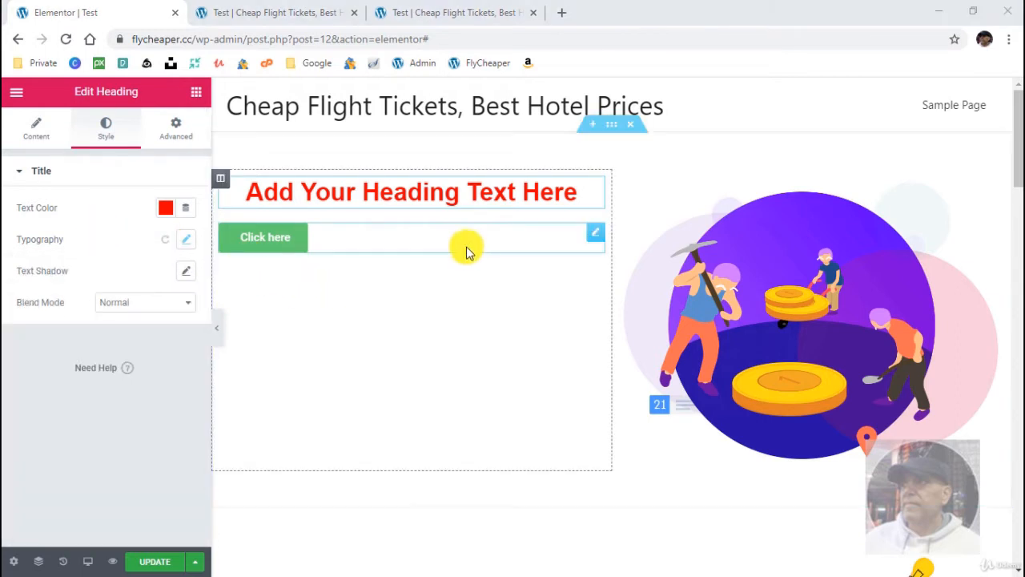
- Change the button's text below the heading to "More info" and centre-align it, leaving its size at Small
click(595, 235)
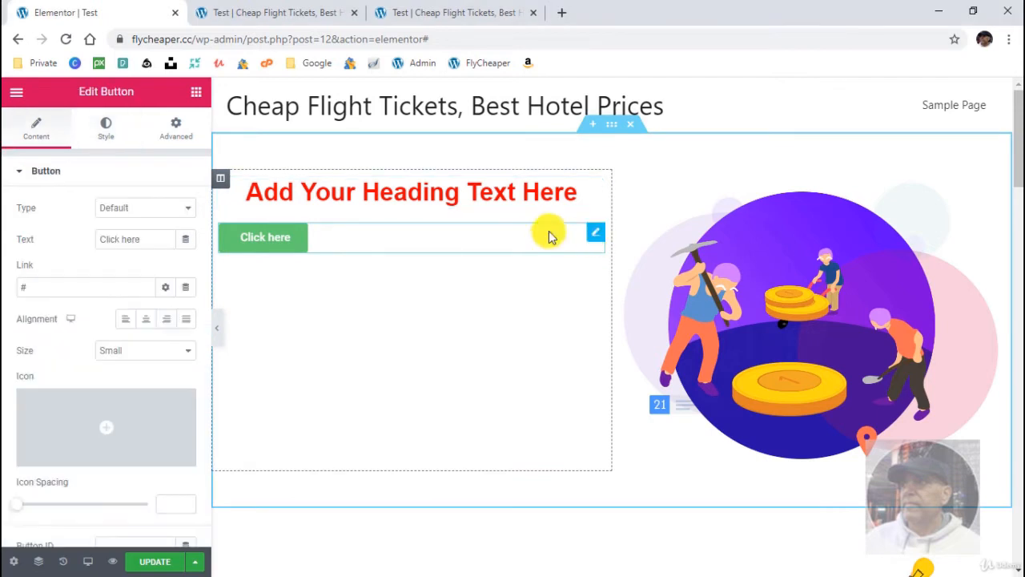
drag(144, 235, 49, 218)
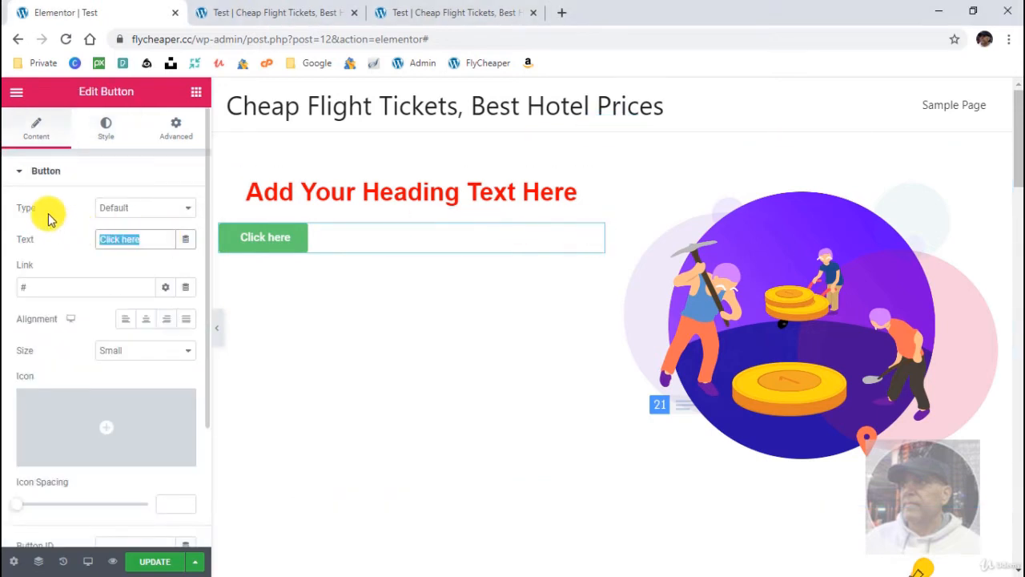
text(More info)
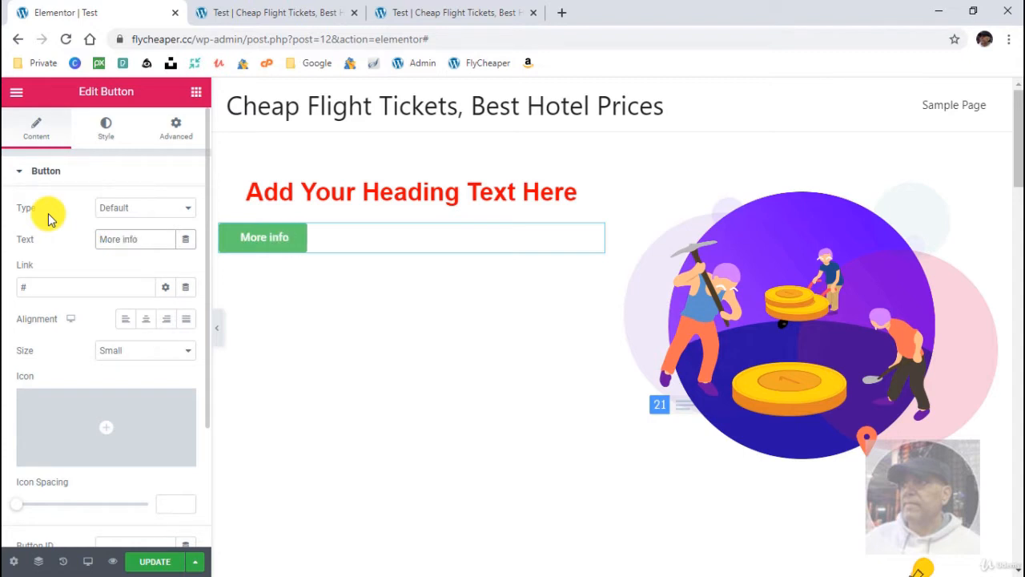
click(146, 318)
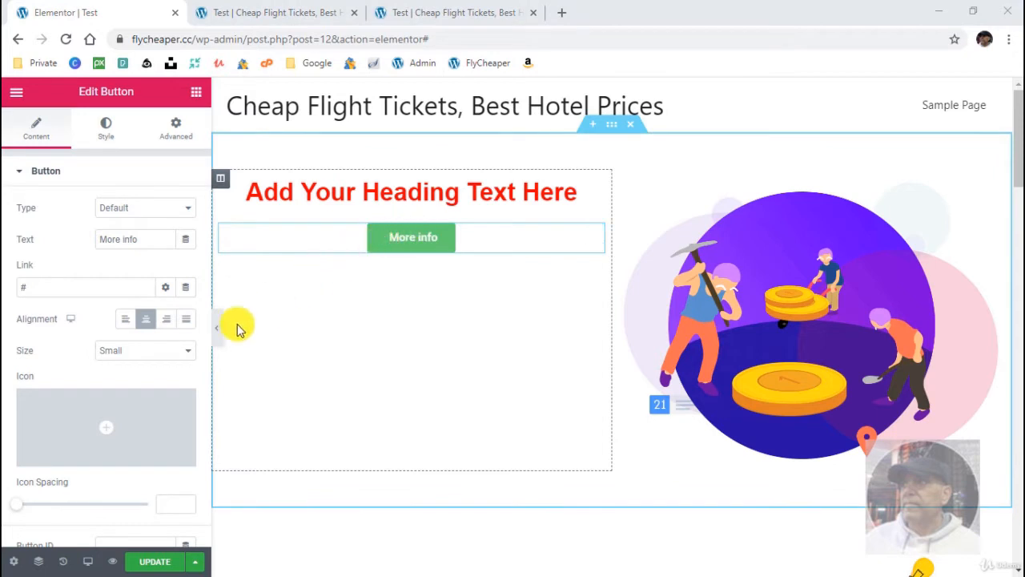
click(165, 356)
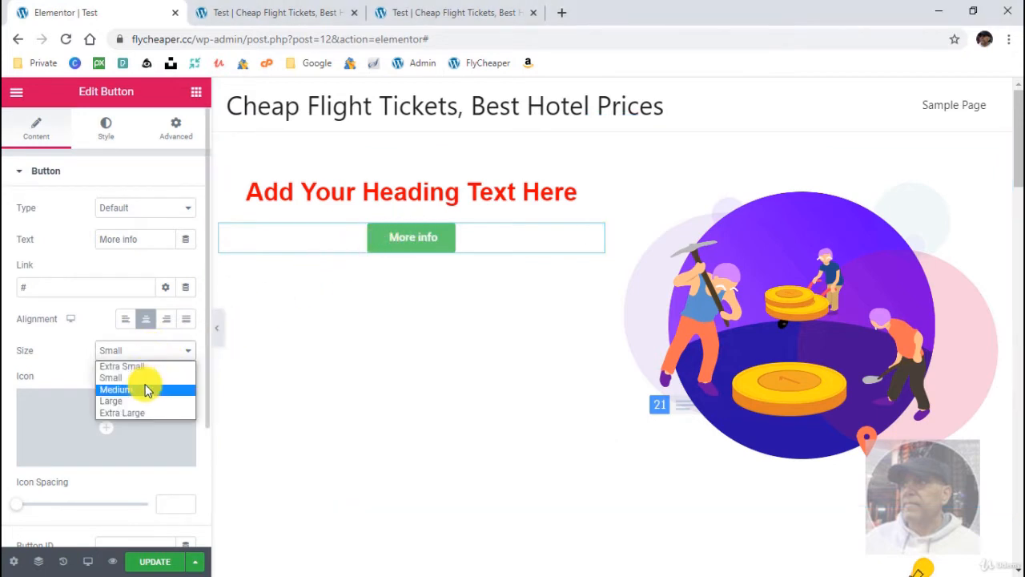
click(146, 378)
- Enlarge the "More info" button's text through its typography size
click(106, 134)
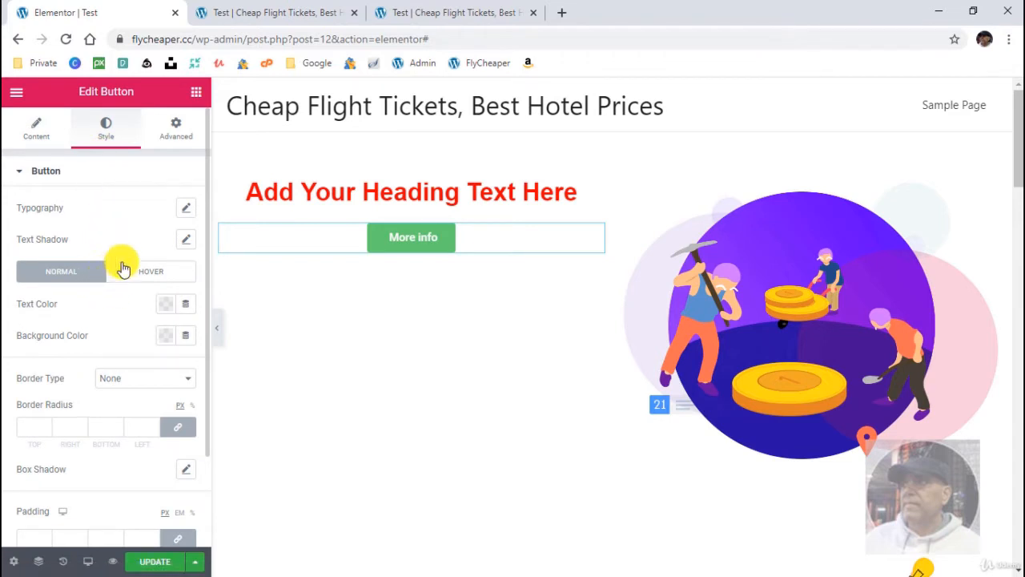
click(186, 210)
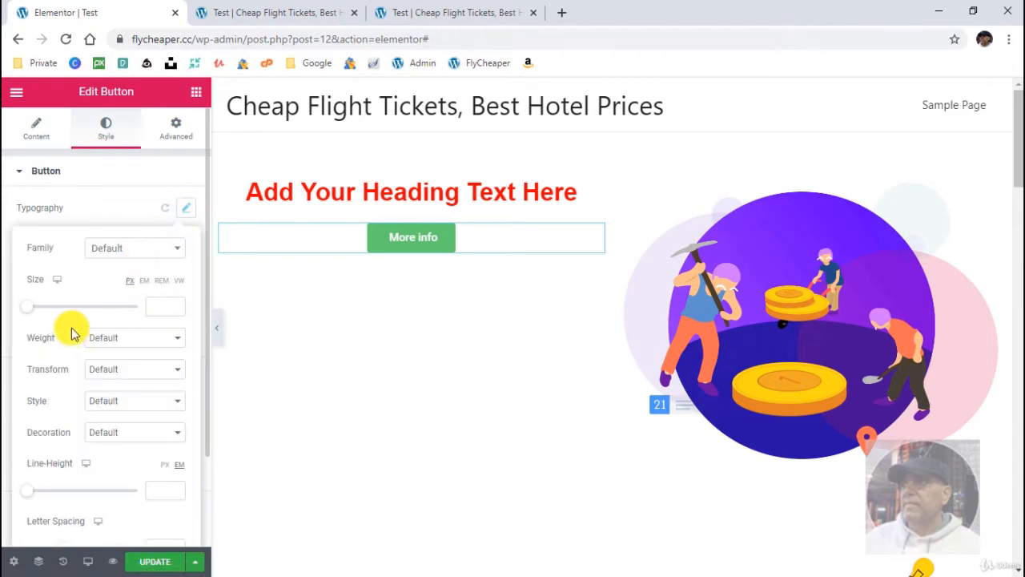
mouse_move(27, 305)
mouse_down()
mouse_move(51, 305)
mouse_move(37, 313)
mouse_up()
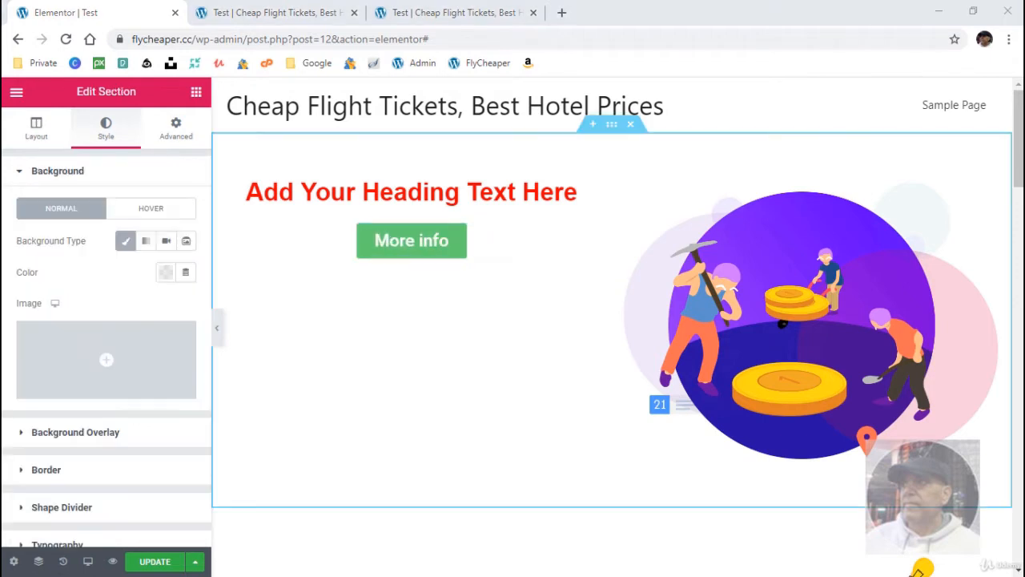
click(217, 337)
click(216, 337)
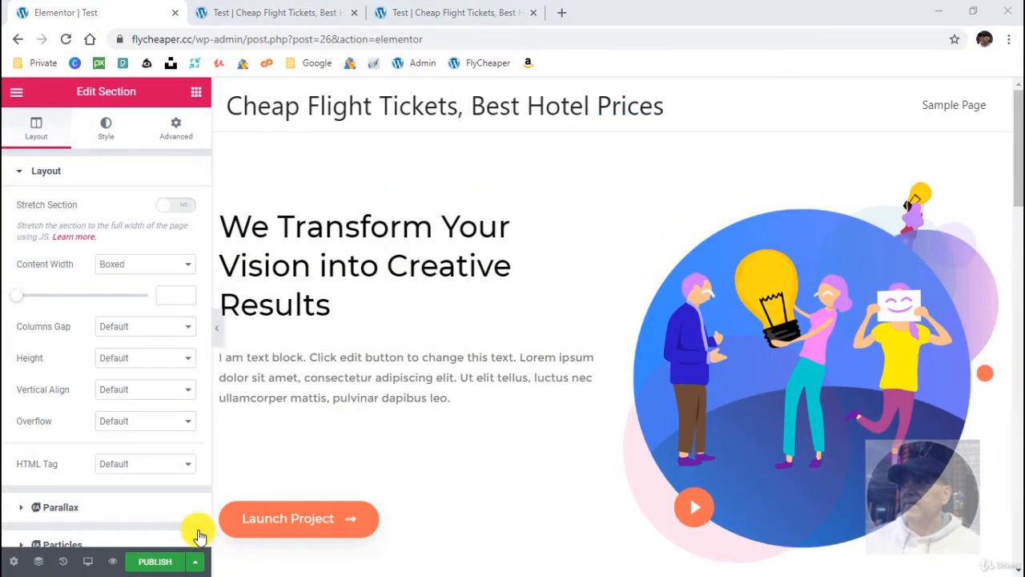
- Publish the test page, view it live and return to the editor
click(157, 565)
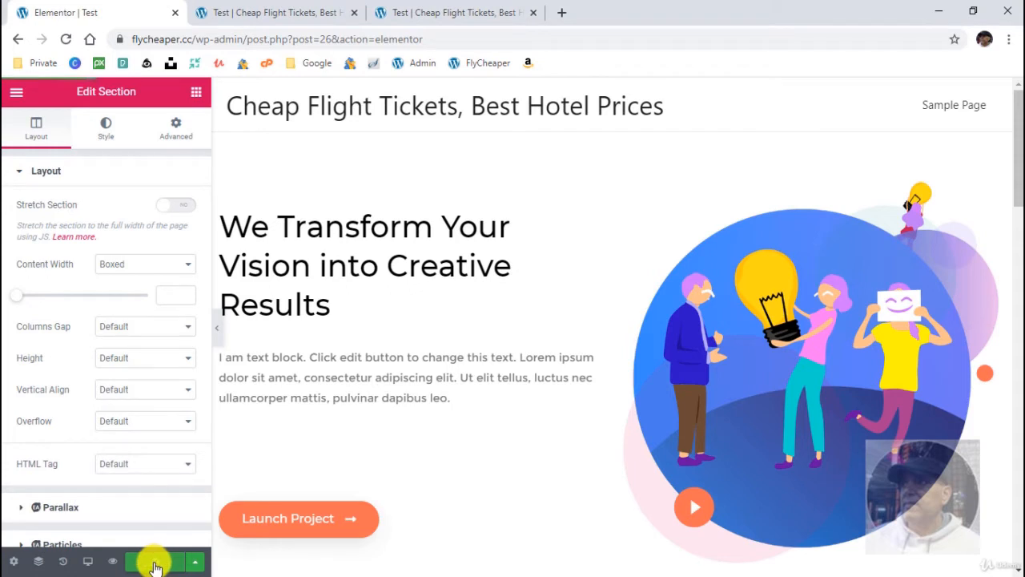
click(160, 522)
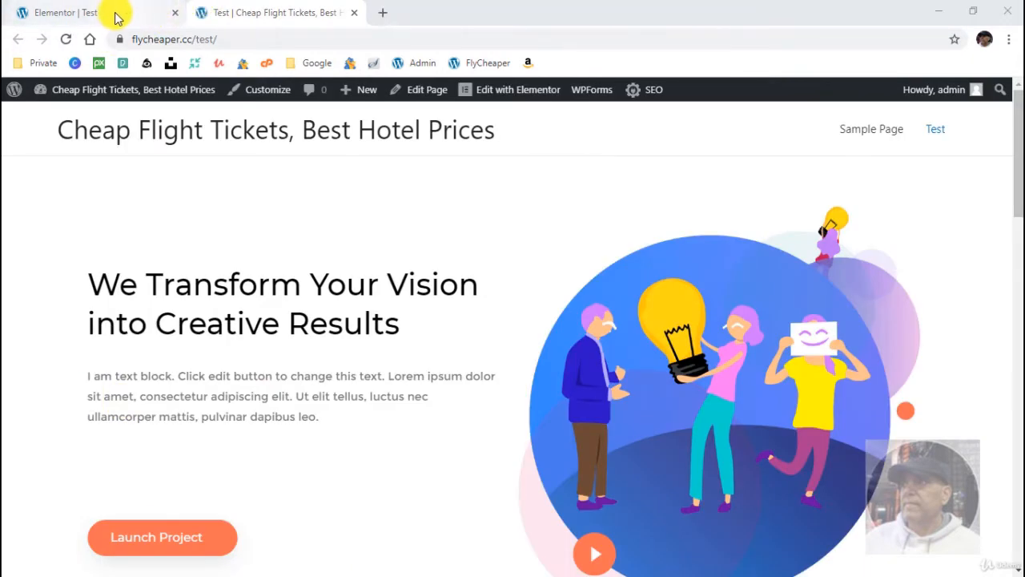
click(114, 14)
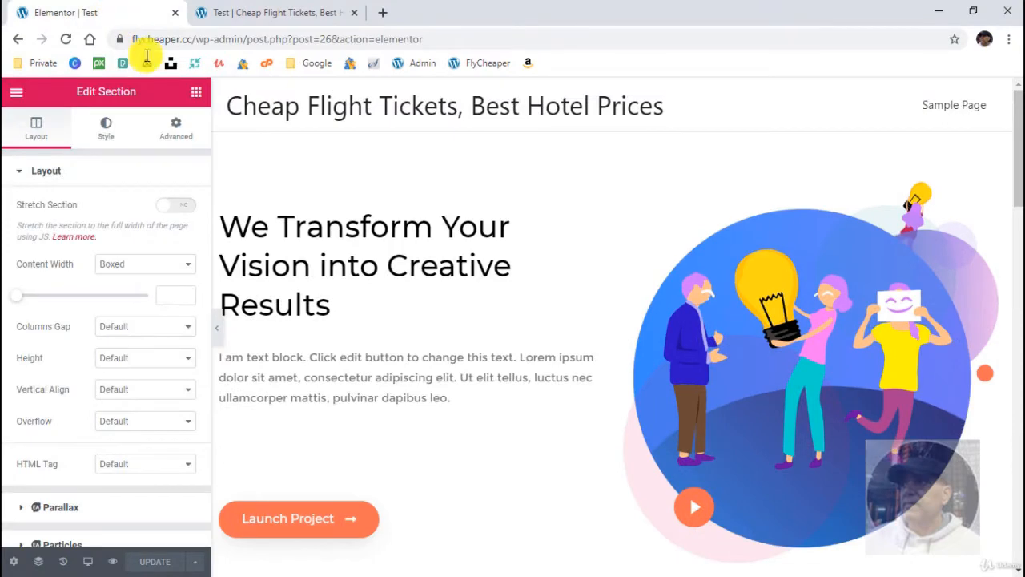
- Preview the page's changes in a separate browser tab, look through its sections and return to the editor
click(110, 562)
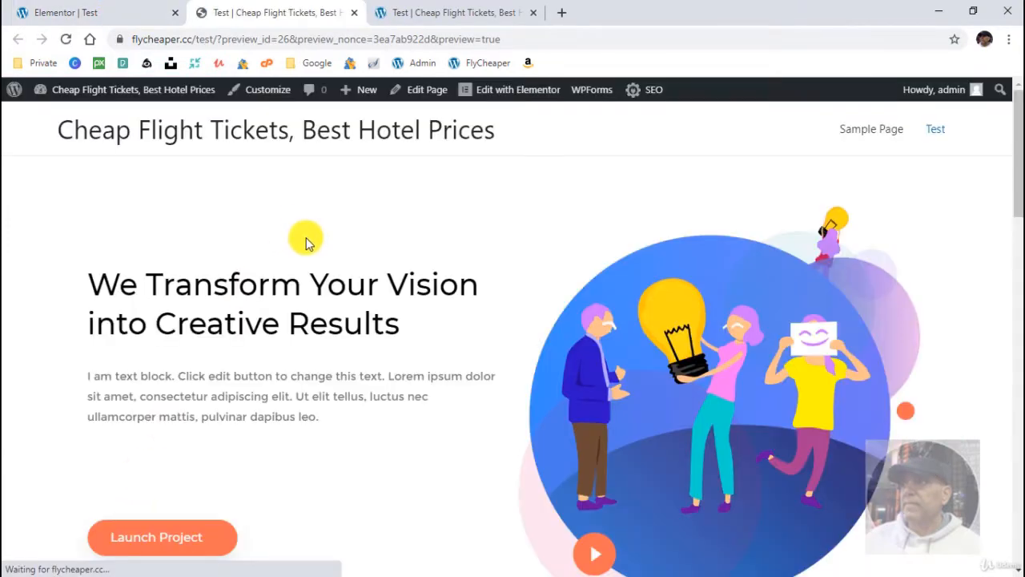
scroll(381, 402, down, 10)
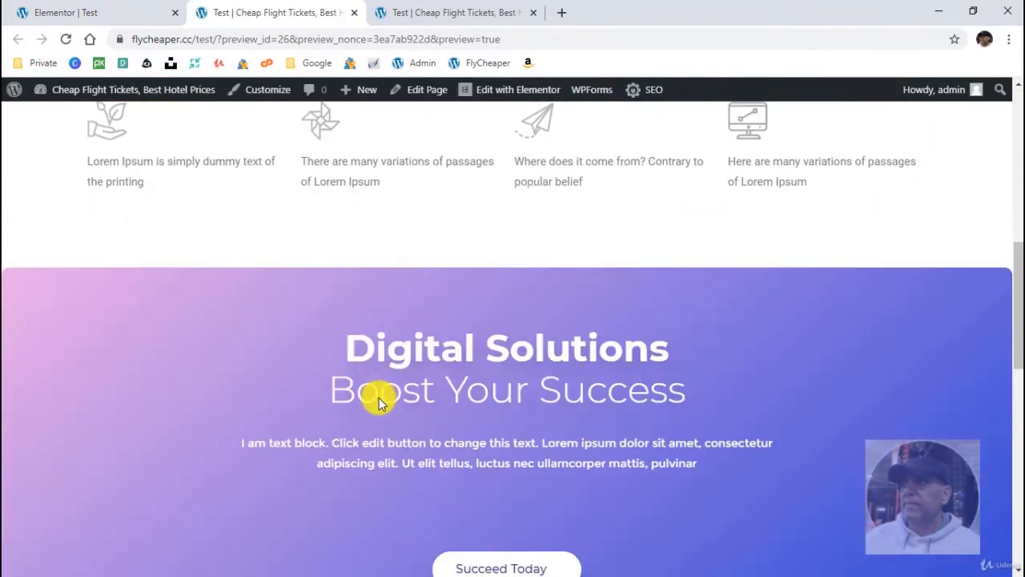
scroll(379, 402, up, 10)
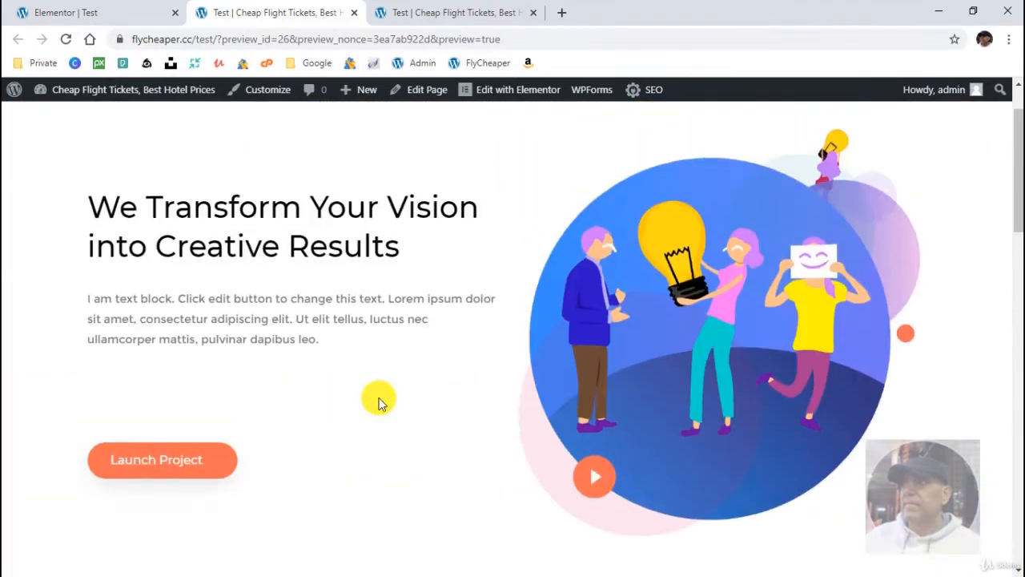
click(98, 13)
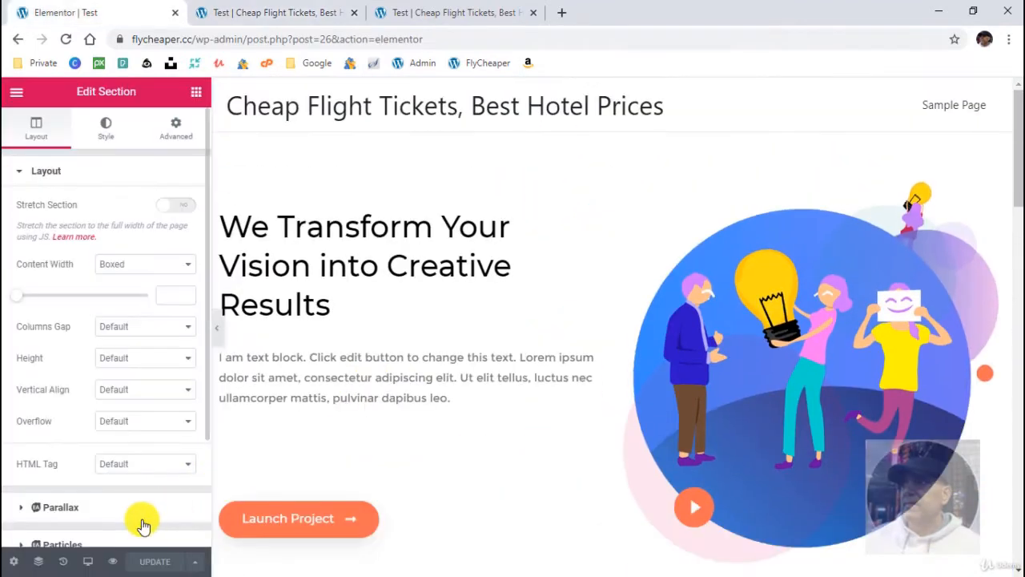
- Open the page's editing history and look over its revisions and recorded actions
click(63, 562)
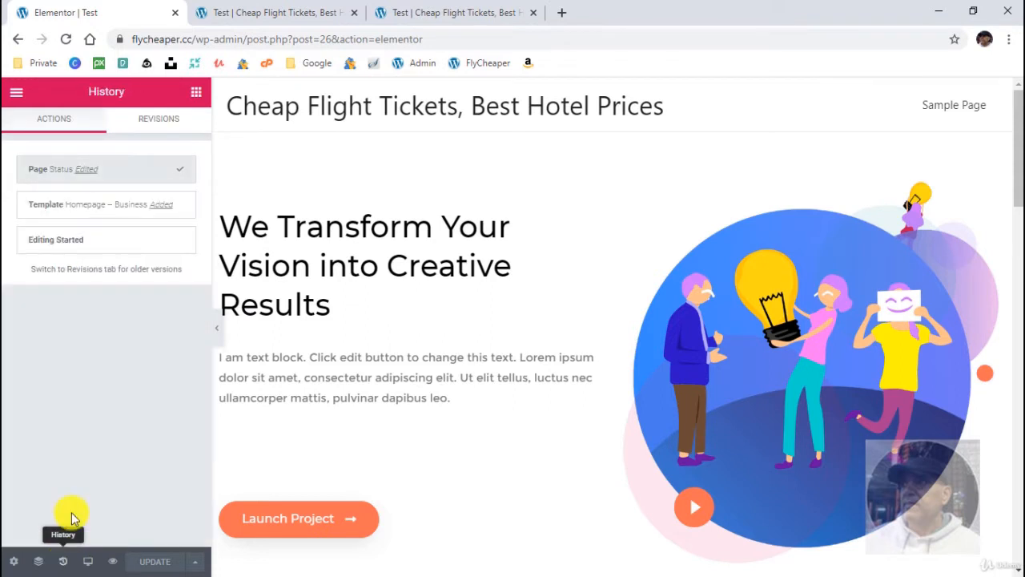
click(154, 126)
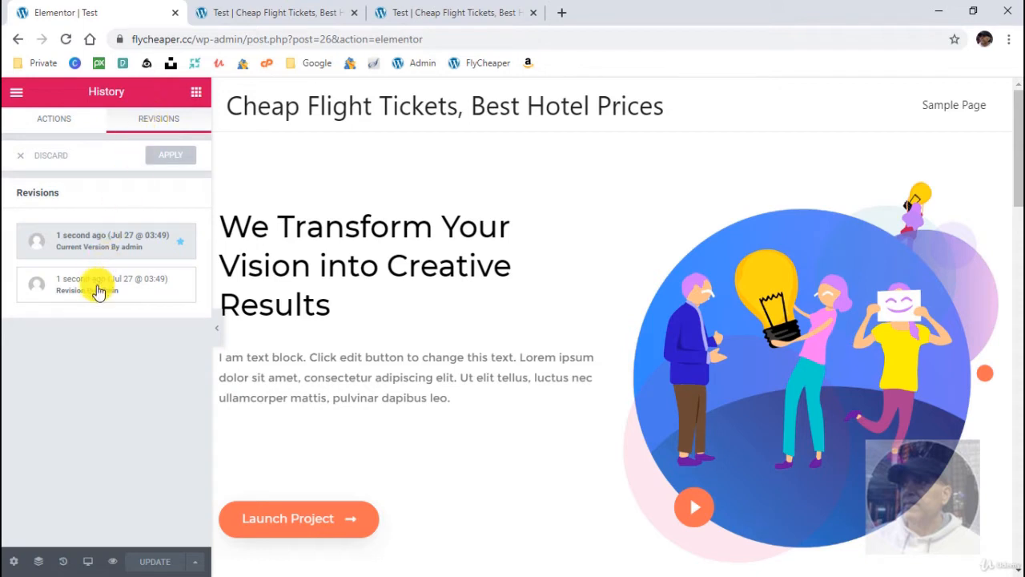
click(54, 127)
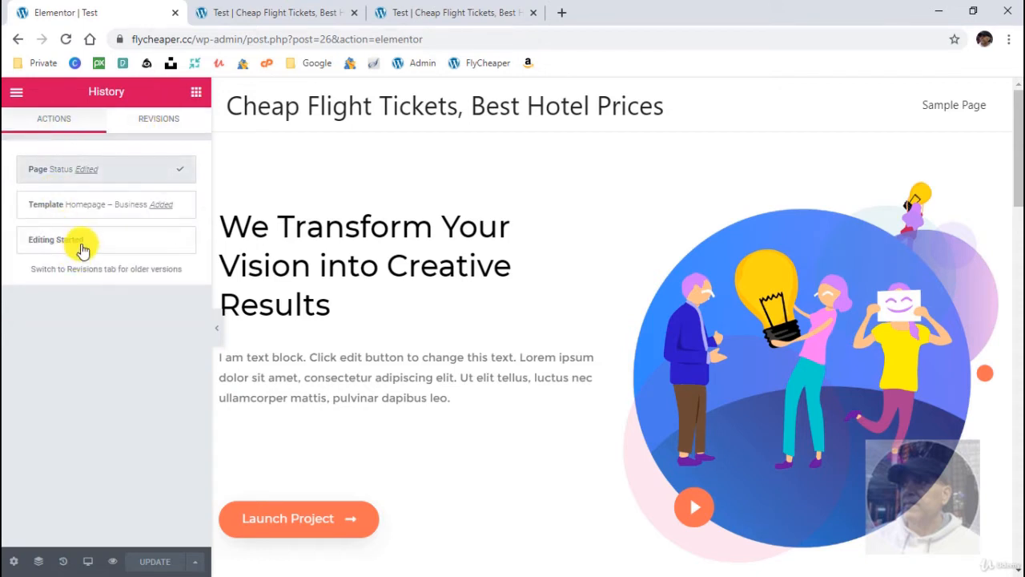
- Try rolling the page back to the Homepage – Business template-added state, and try the older revision
click(84, 207)
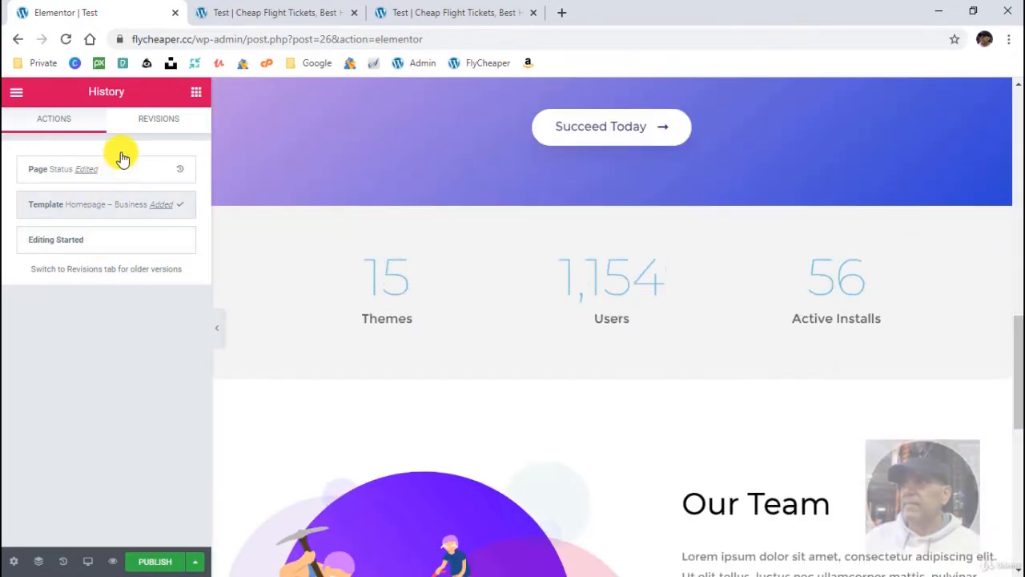
click(156, 124)
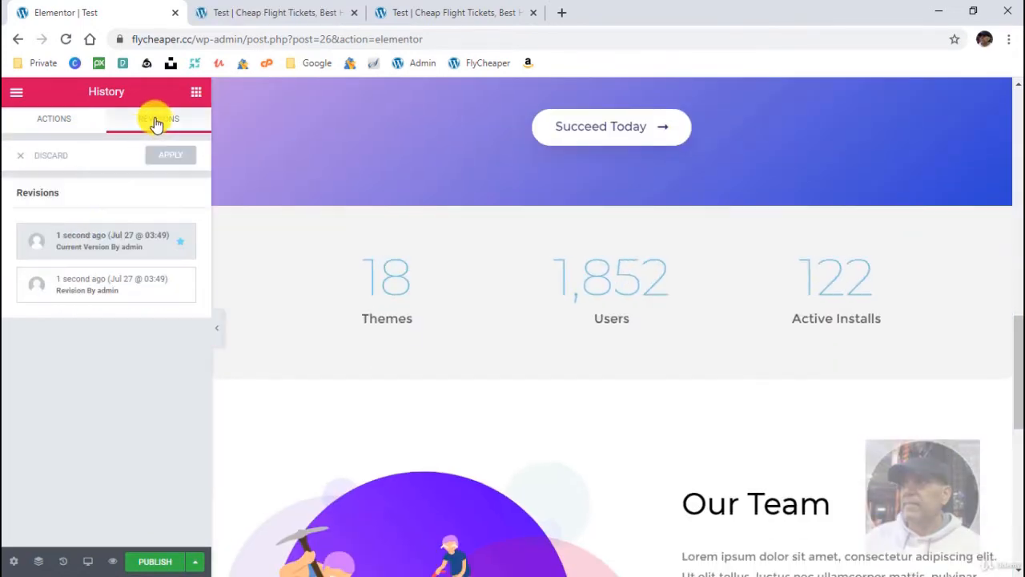
click(86, 276)
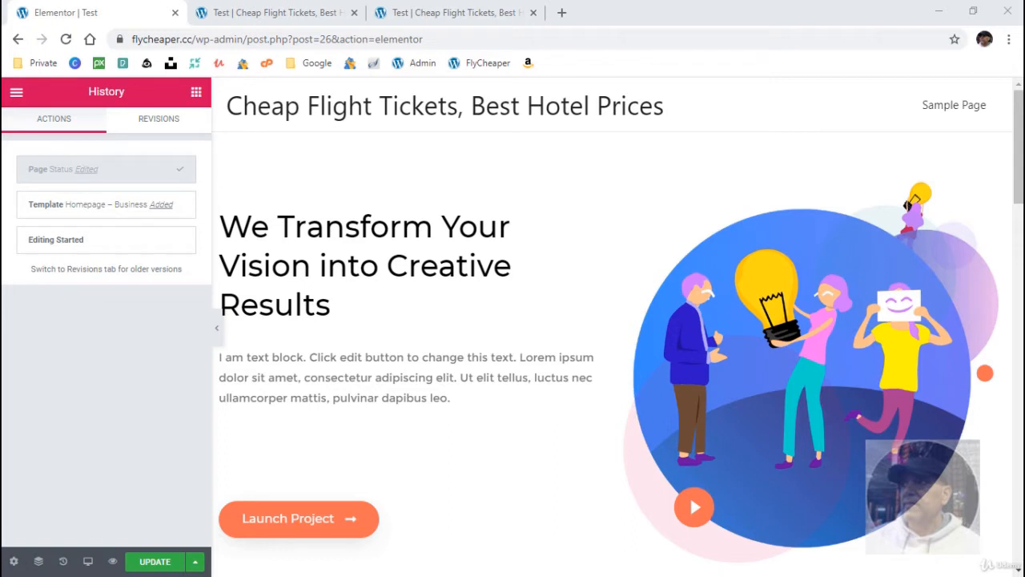
- Switch the responsive preview to Tablet (768px) and look through the page's sections
click(88, 562)
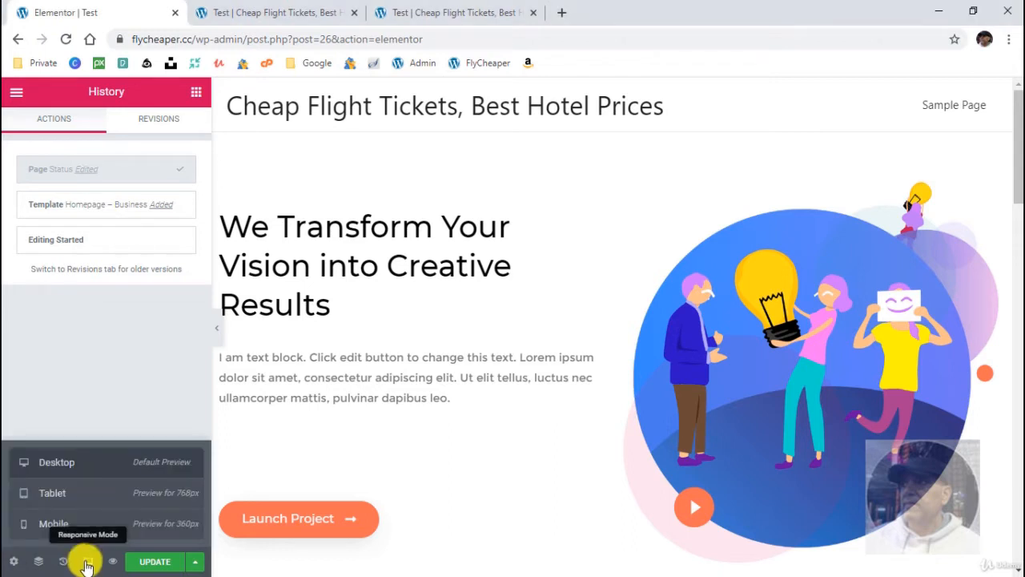
click(102, 494)
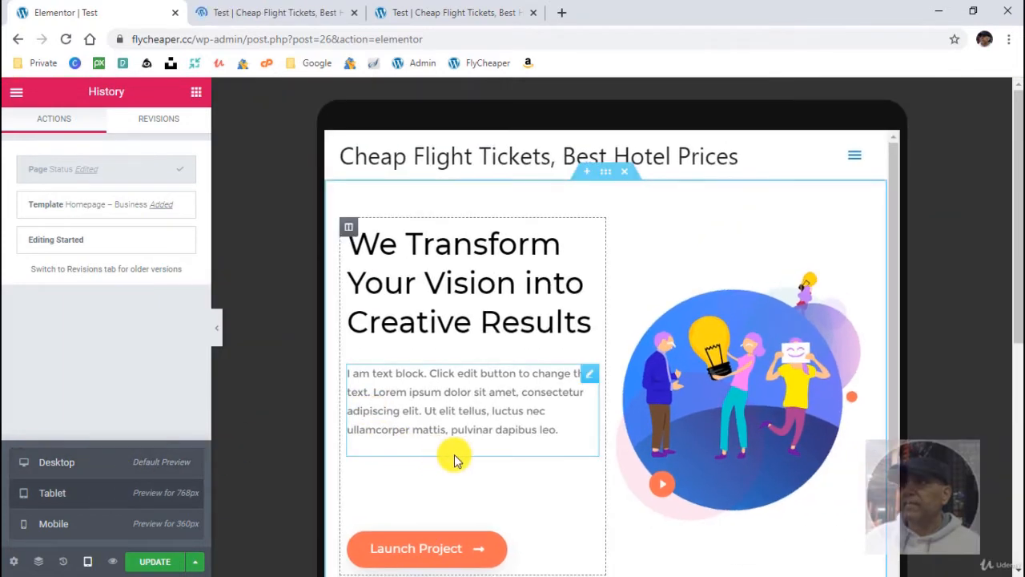
scroll(454, 460, down, 5)
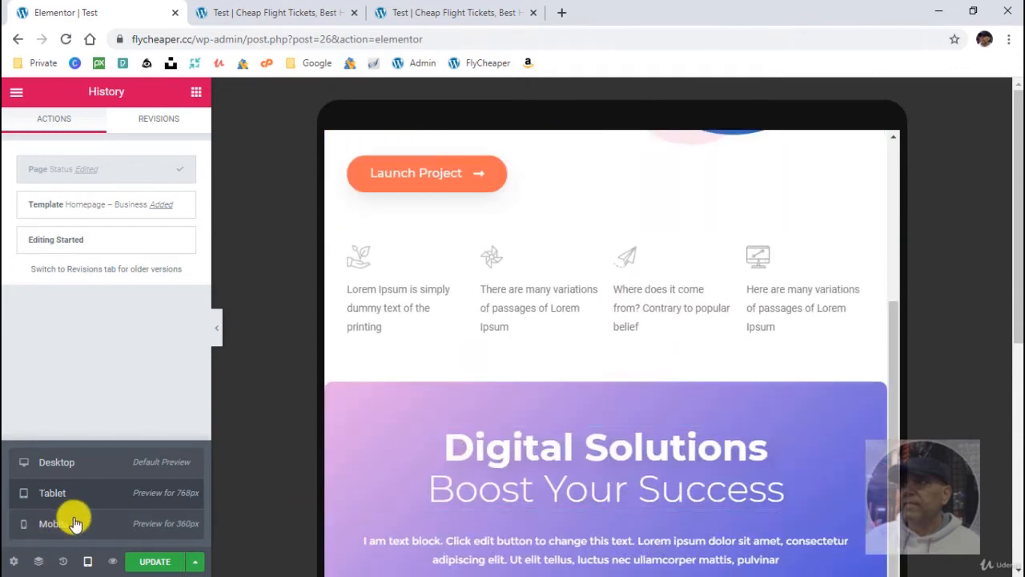
- Check the page's sections in the Mobile (360px) preview and return to the Desktop view
click(74, 523)
scroll(531, 432, down, 3)
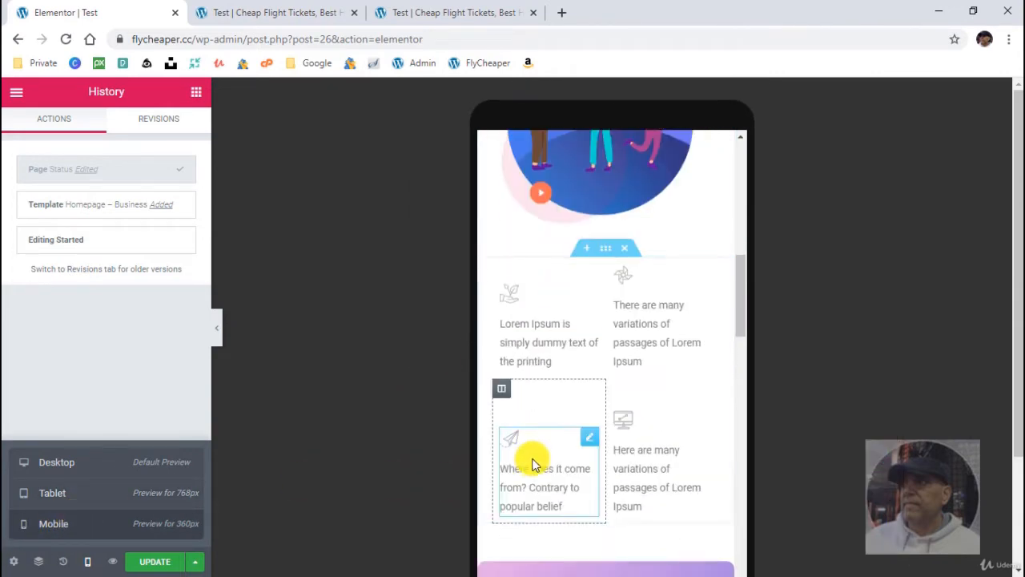
scroll(533, 464, down, 8)
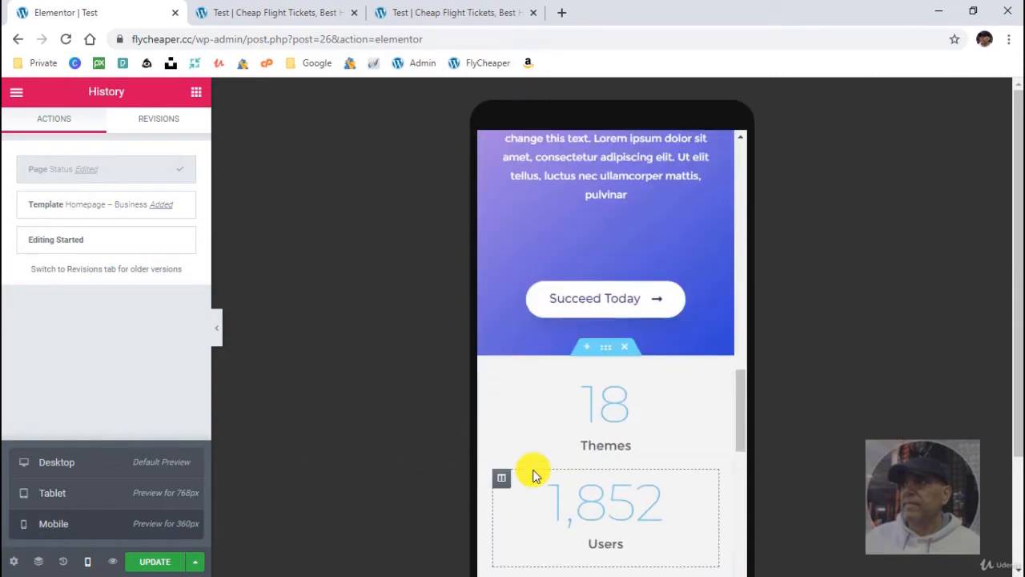
scroll(535, 474, down, 6)
scroll(535, 474, up, 8)
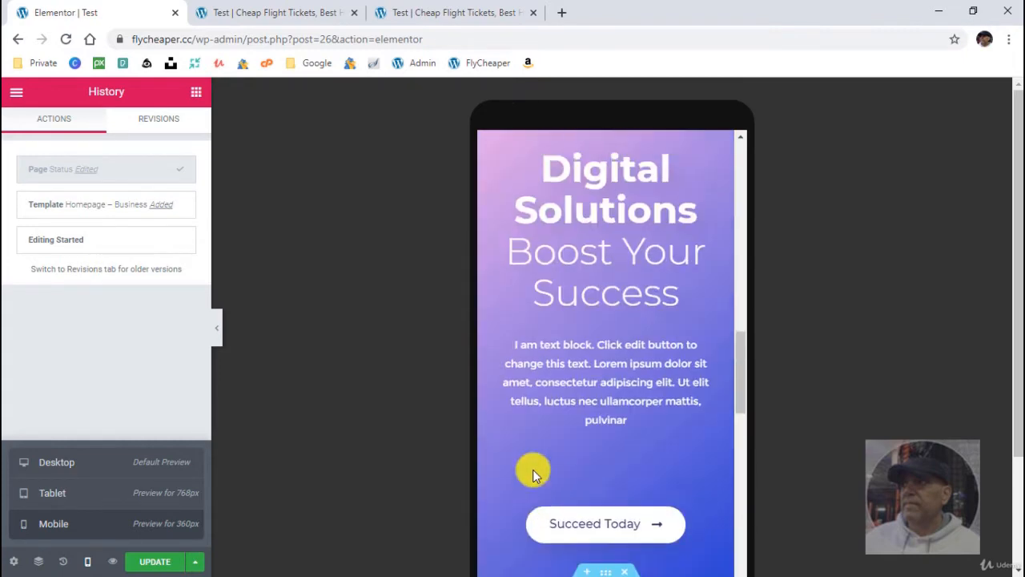
click(42, 468)
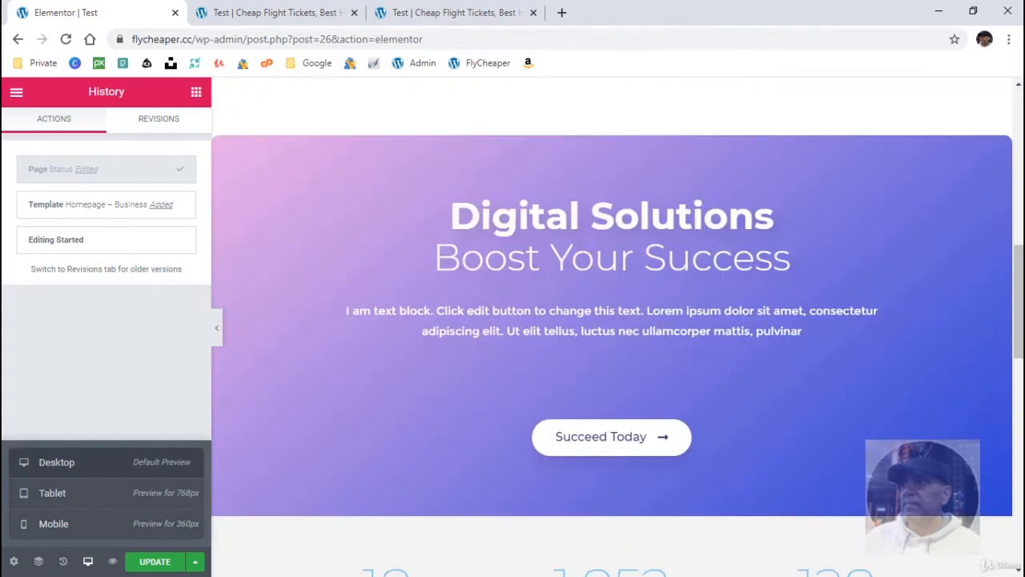
- Open the Navigator, expand the Numbers section, and jump between its second column, the Services section and the Hero section
scroll(516, 492, up, 7)
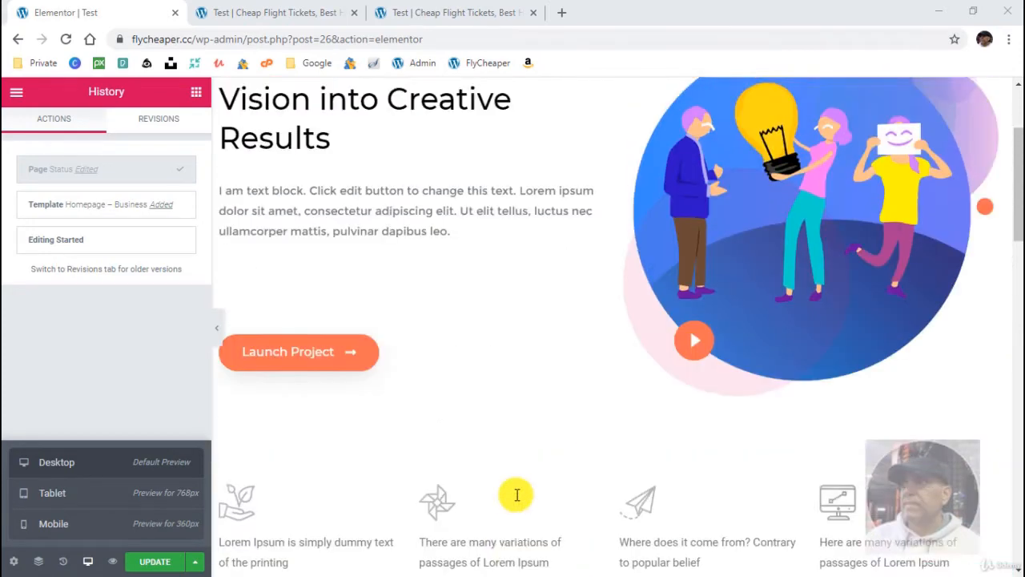
scroll(516, 494, up, 2)
click(37, 564)
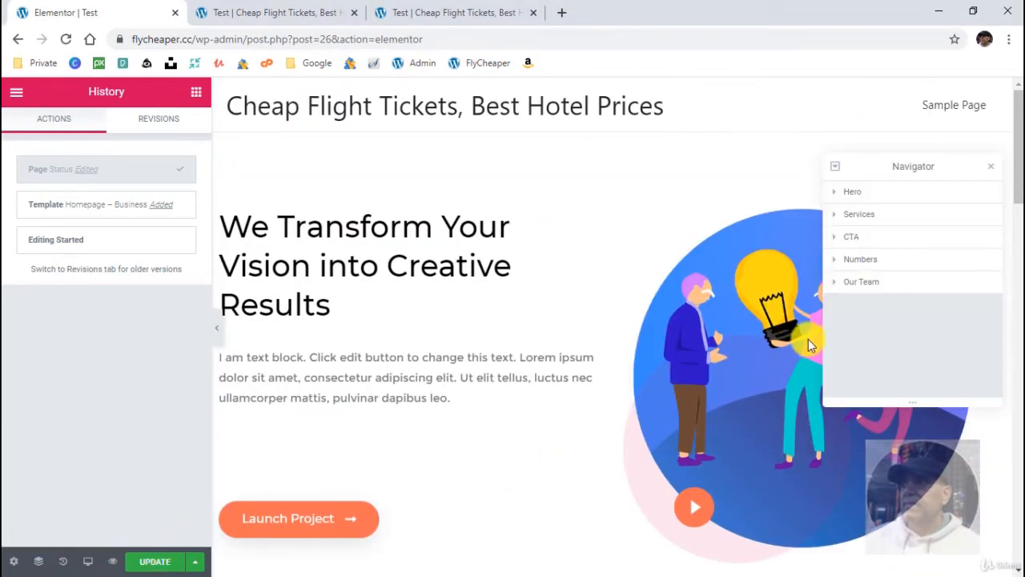
click(836, 261)
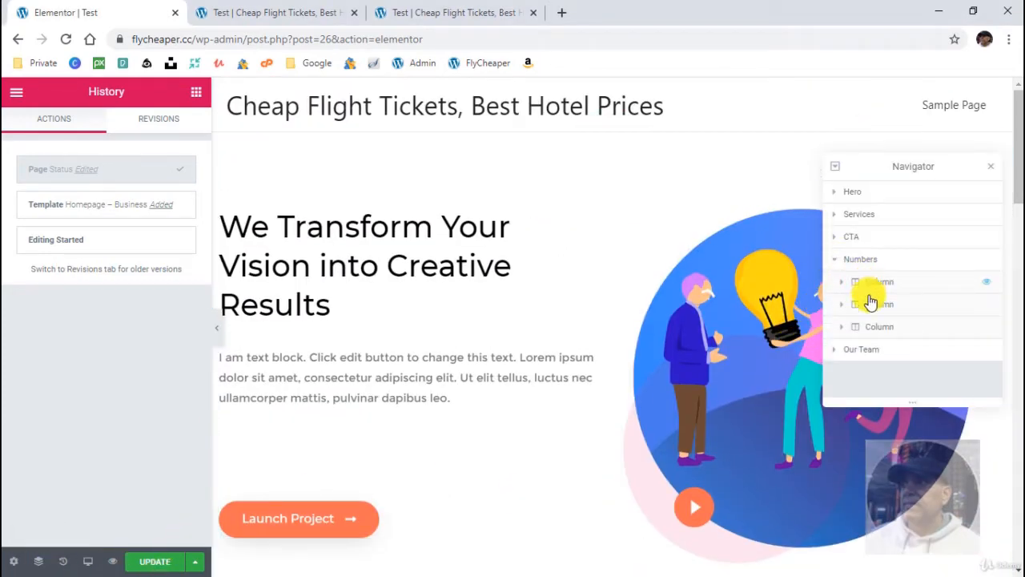
click(870, 306)
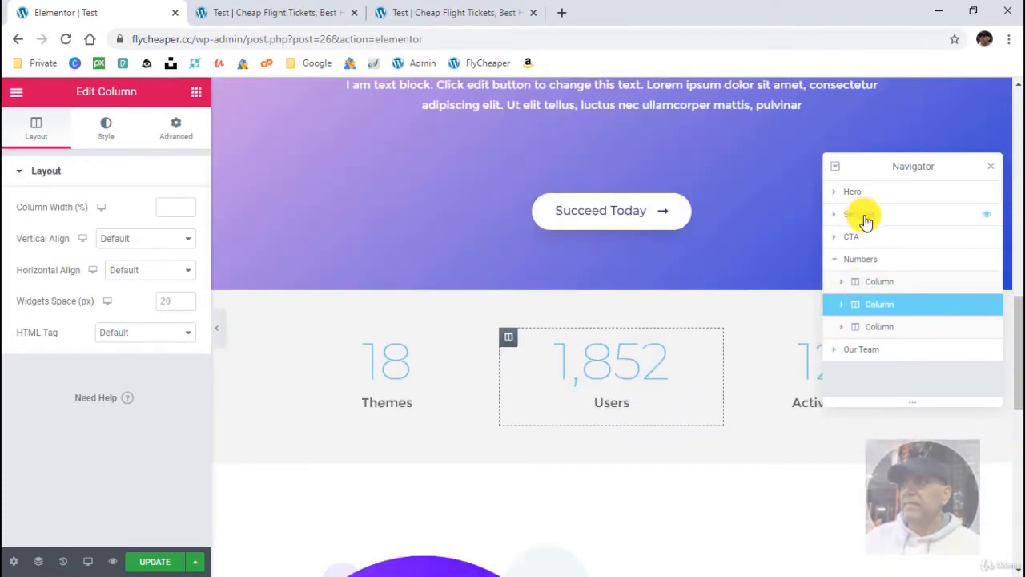
click(866, 219)
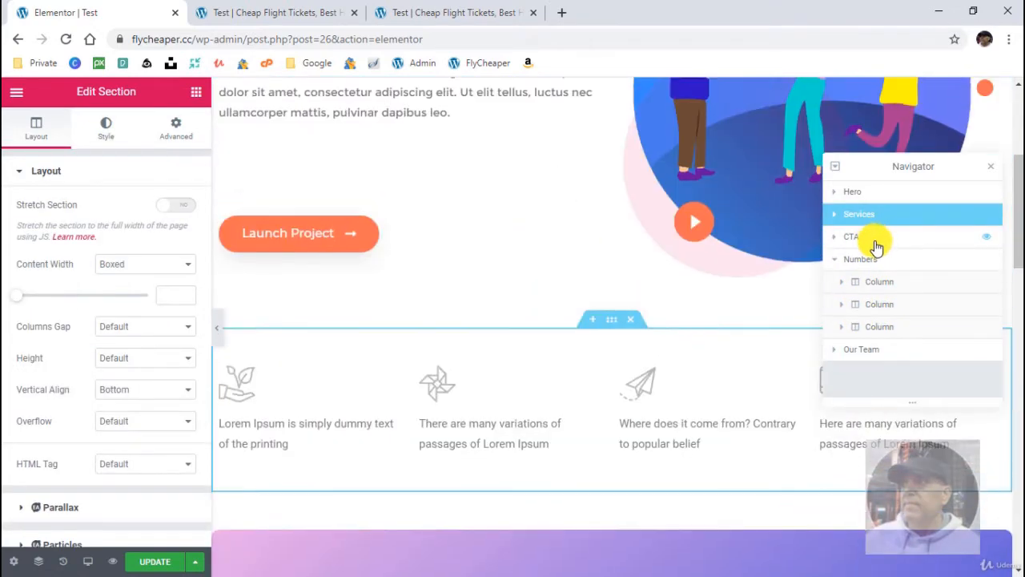
click(861, 195)
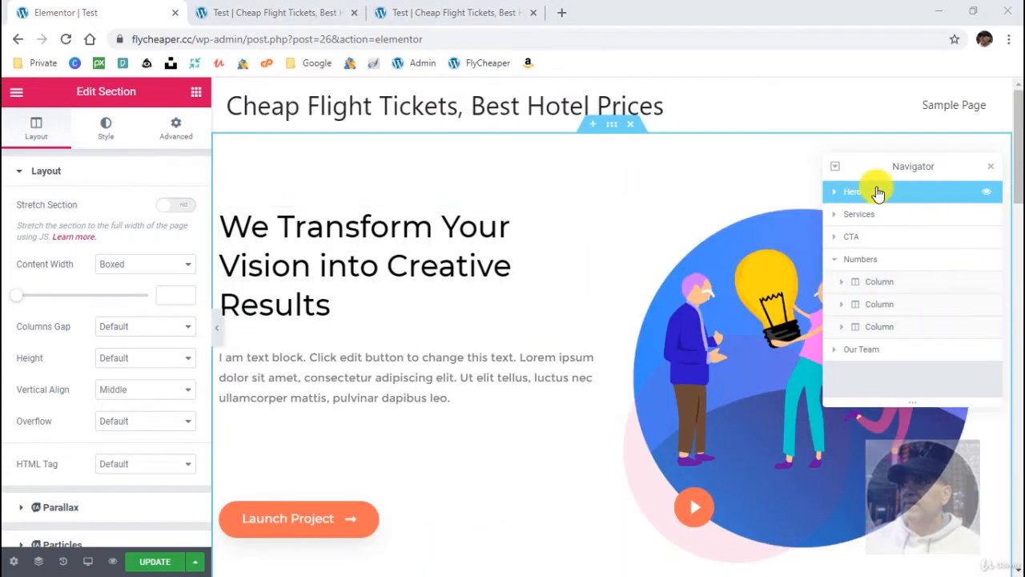
click(921, 212)
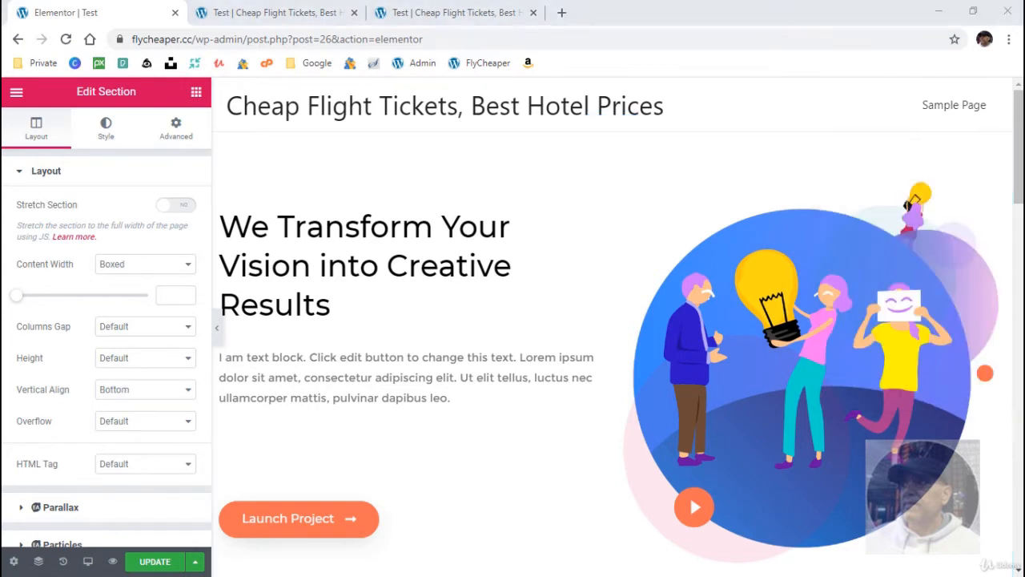
- Check the title and status options in the page settings and try the Elementor Canvas page layout
click(16, 564)
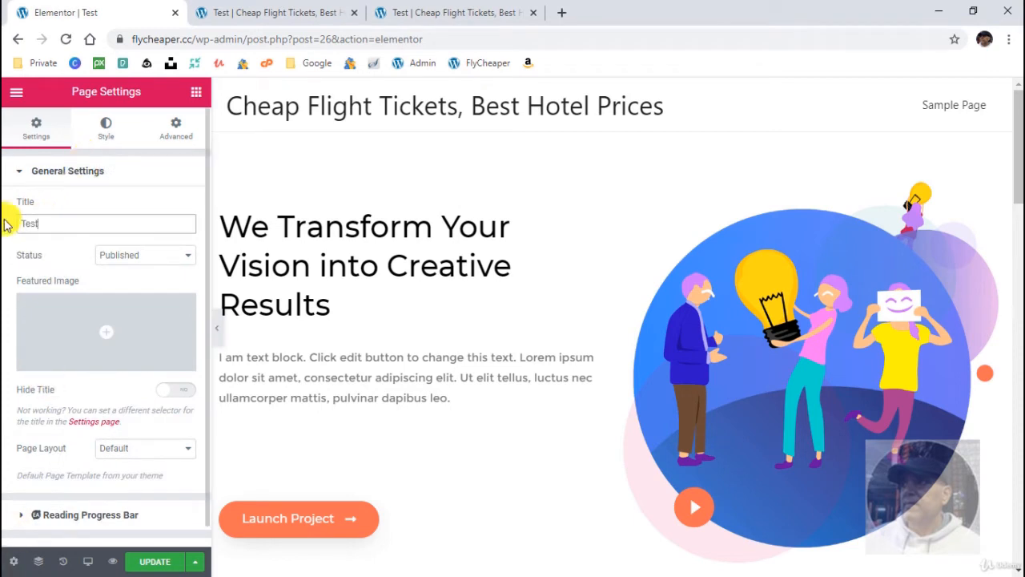
drag(11, 222, 64, 218)
click(119, 256)
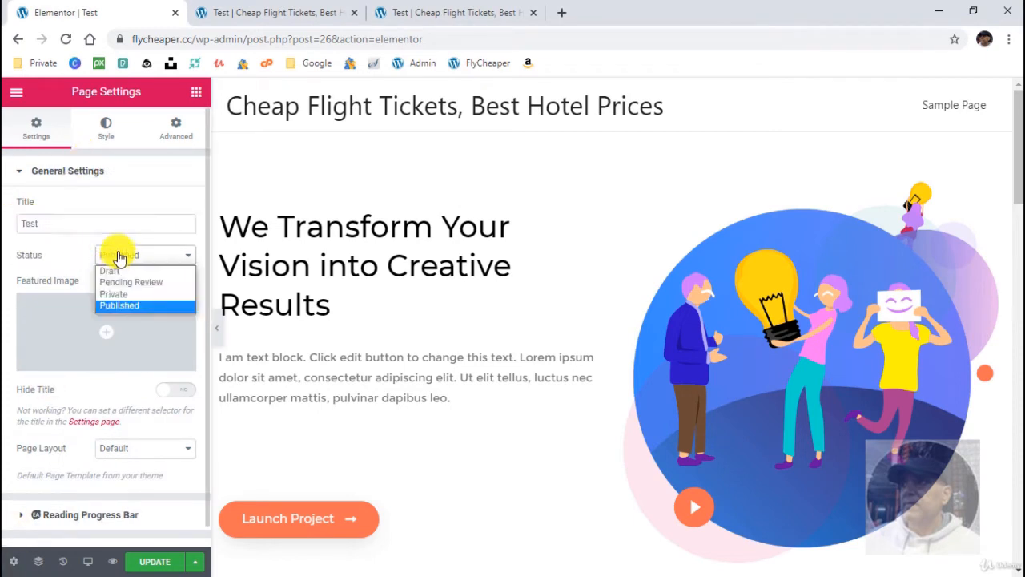
click(6, 263)
click(128, 450)
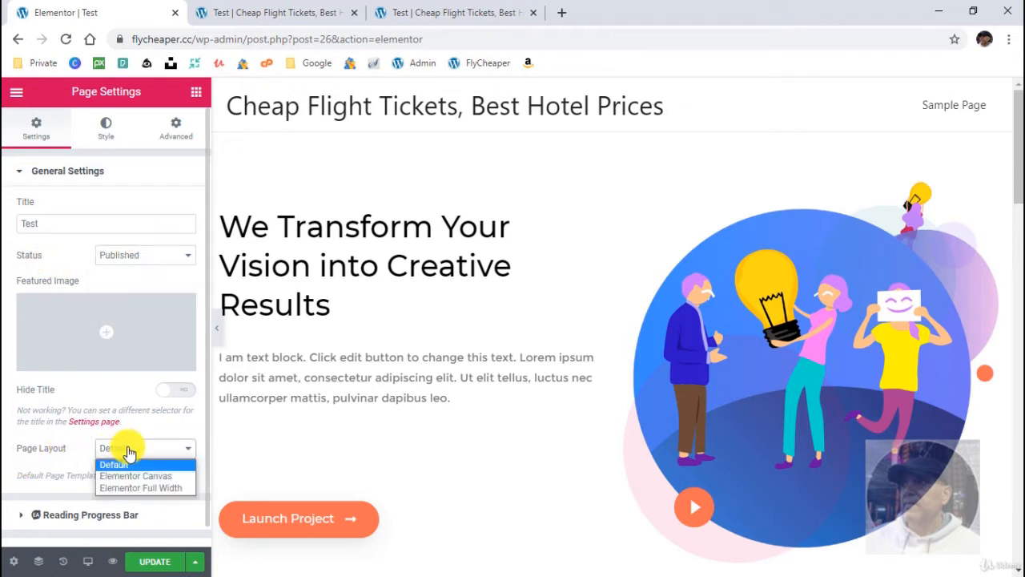
click(133, 476)
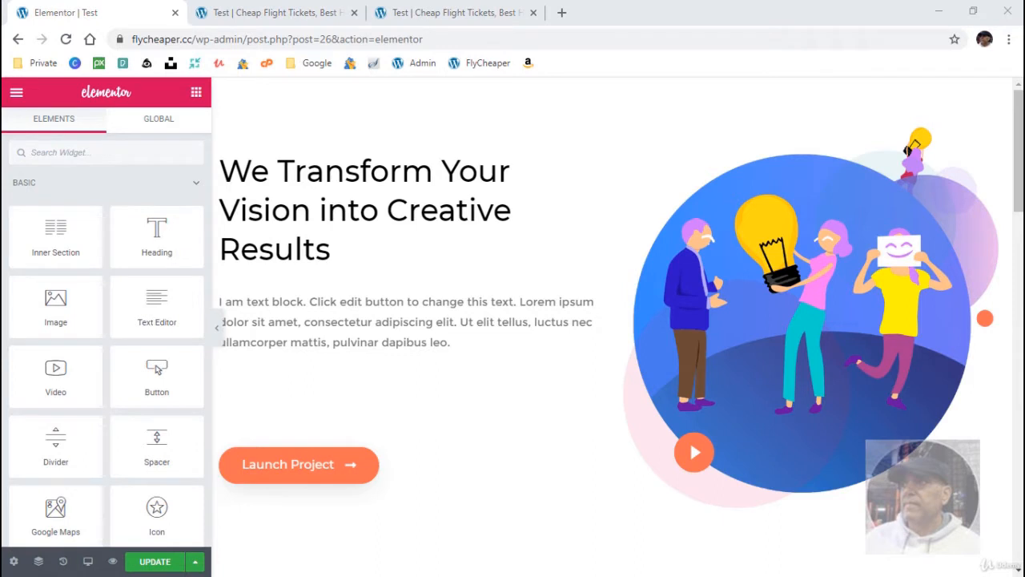
- Change the page layout to Elementor Full Width in the page settings and open the editor's main menu
click(13, 562)
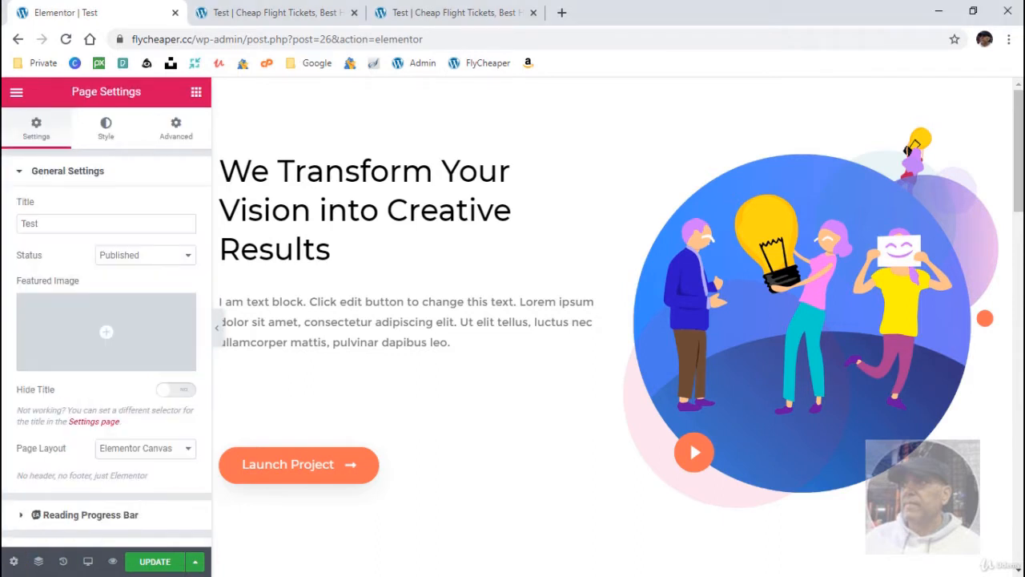
click(132, 450)
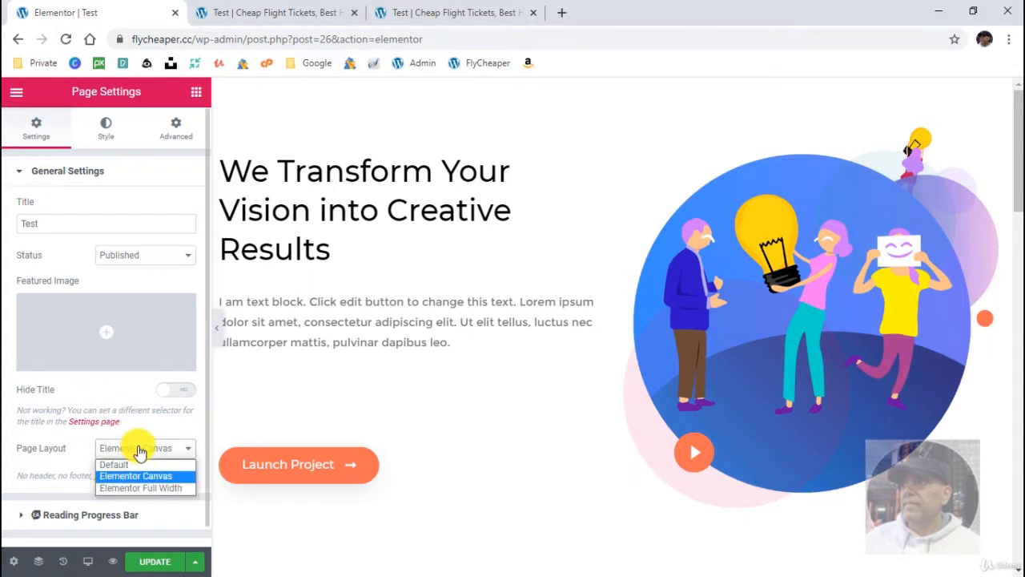
click(145, 488)
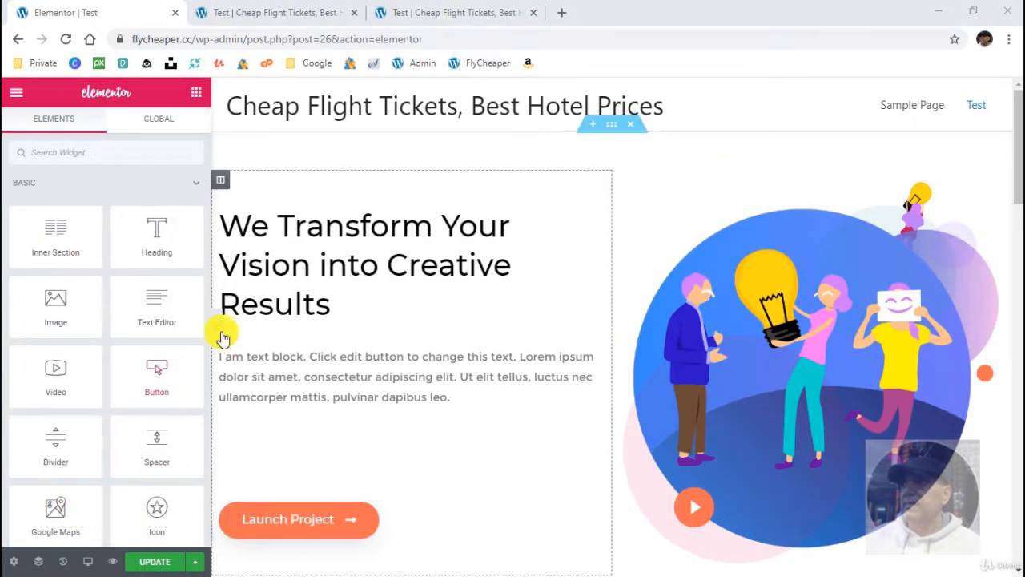
click(14, 94)
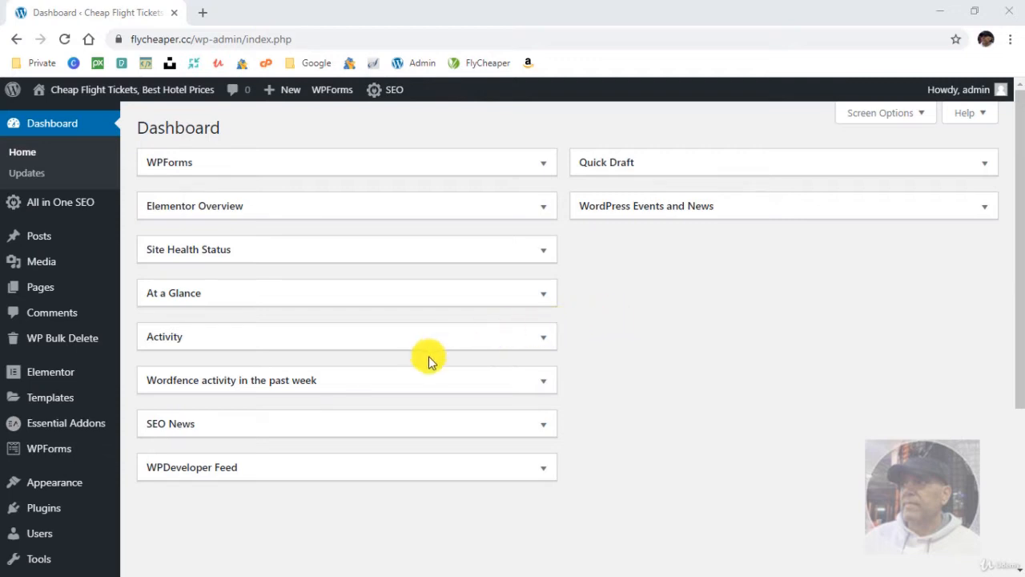
- Open the Starter Templates library for the Elementor page builder and filter it to Free templates
mouse_move(79, 486)
click(154, 489)
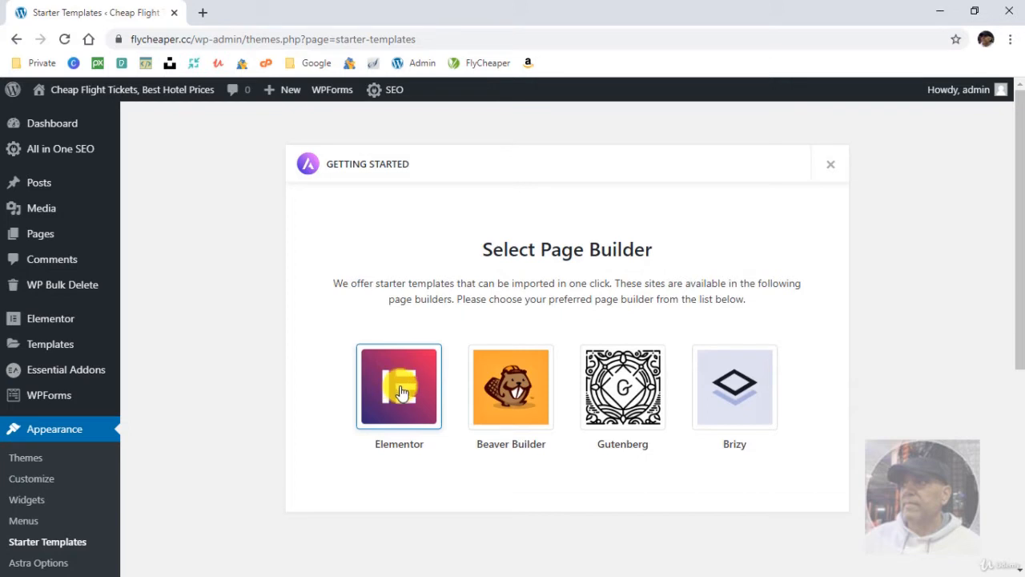
click(402, 390)
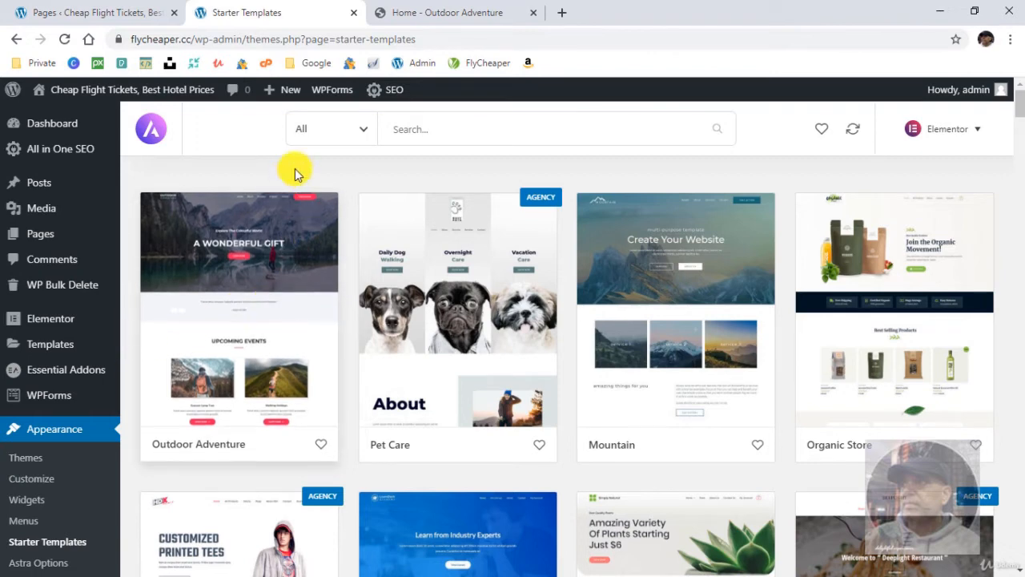
click(324, 140)
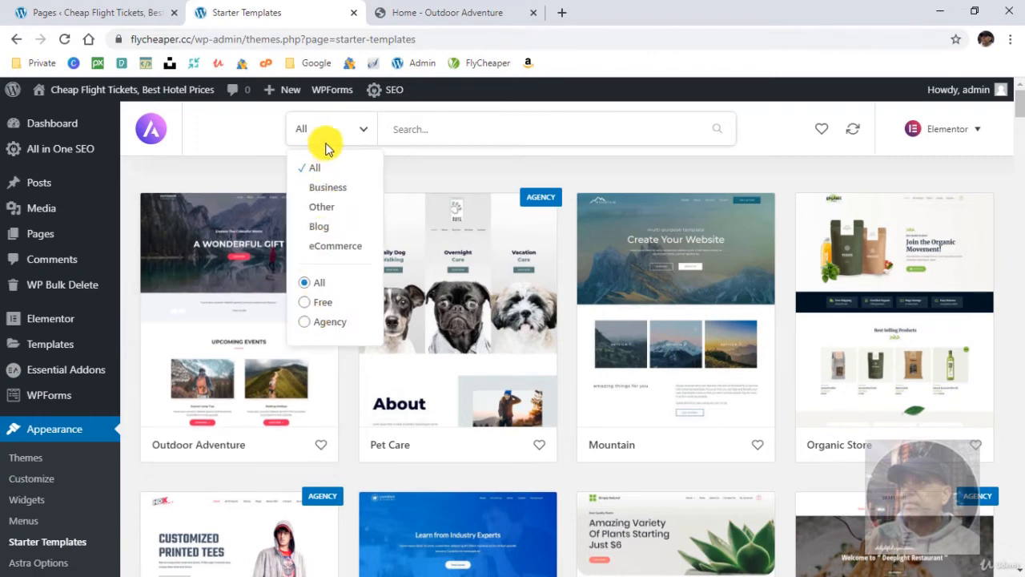
click(313, 310)
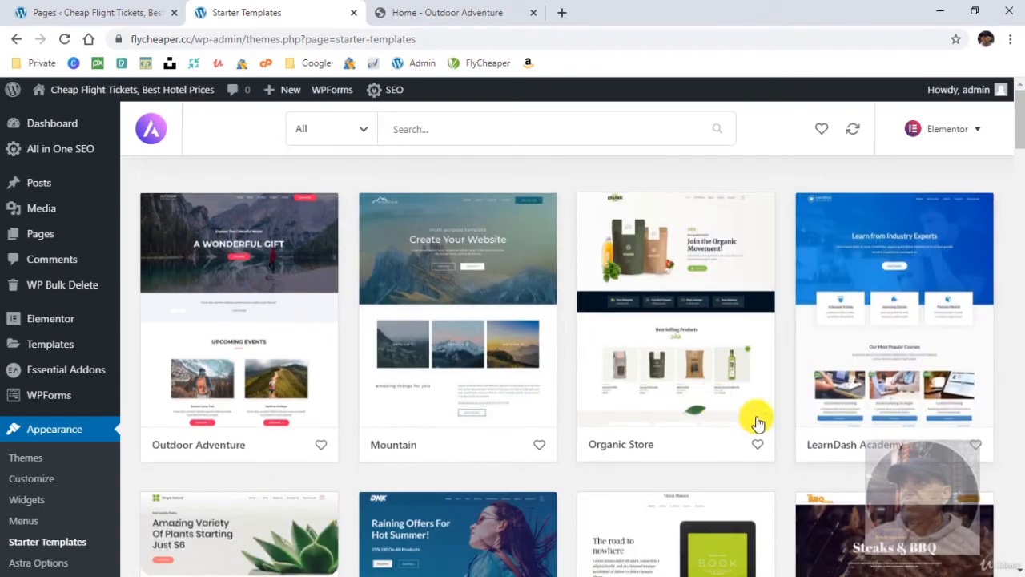
- Browse the free starter templates and open the details of the Nutritionist template
scroll(785, 432, down, 5)
scroll(796, 452, down, 12)
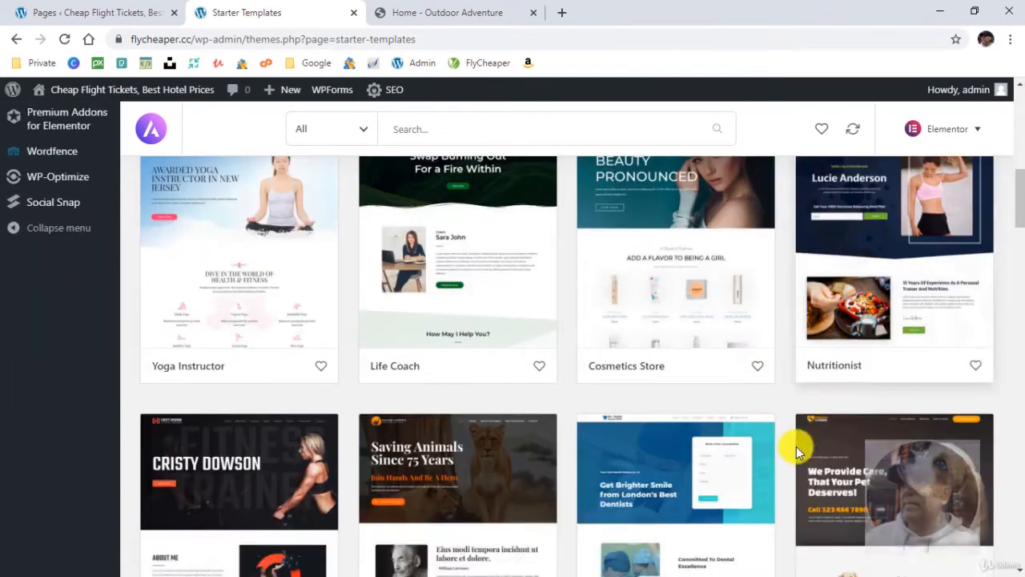
scroll(797, 452, down, 10)
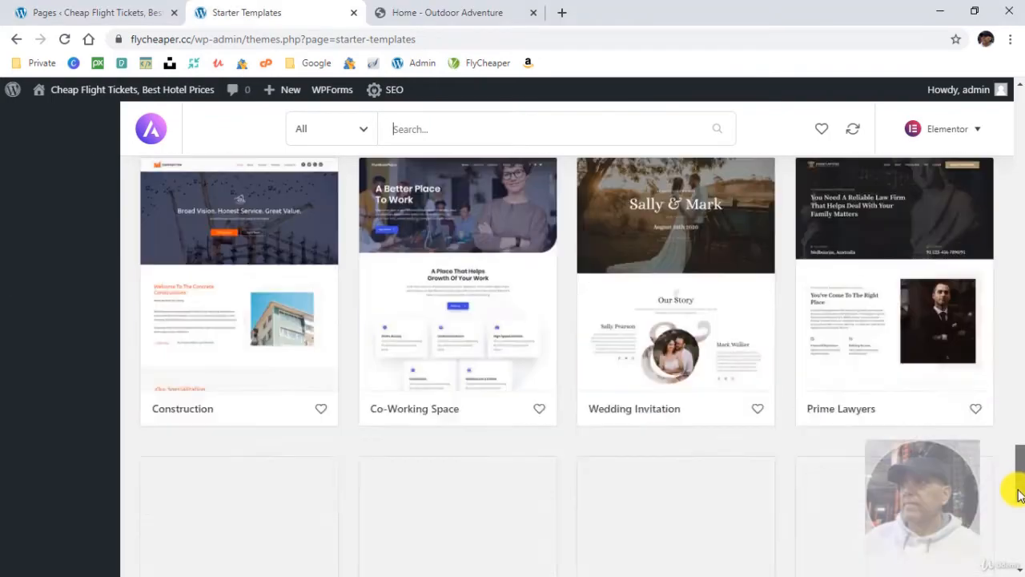
scroll(1014, 487, down, 4)
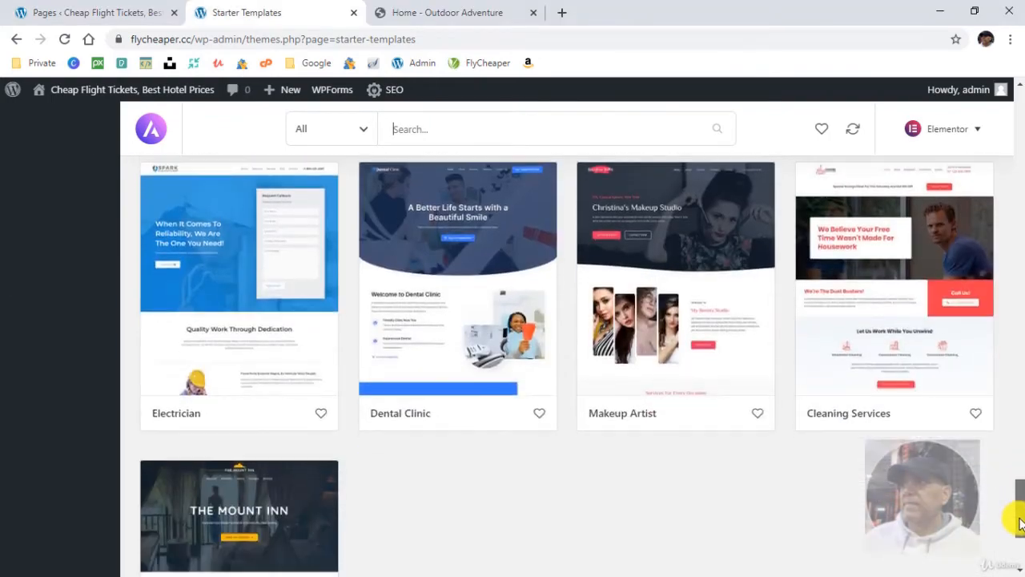
scroll(1016, 319, up, 8)
scroll(1016, 318, up, 10)
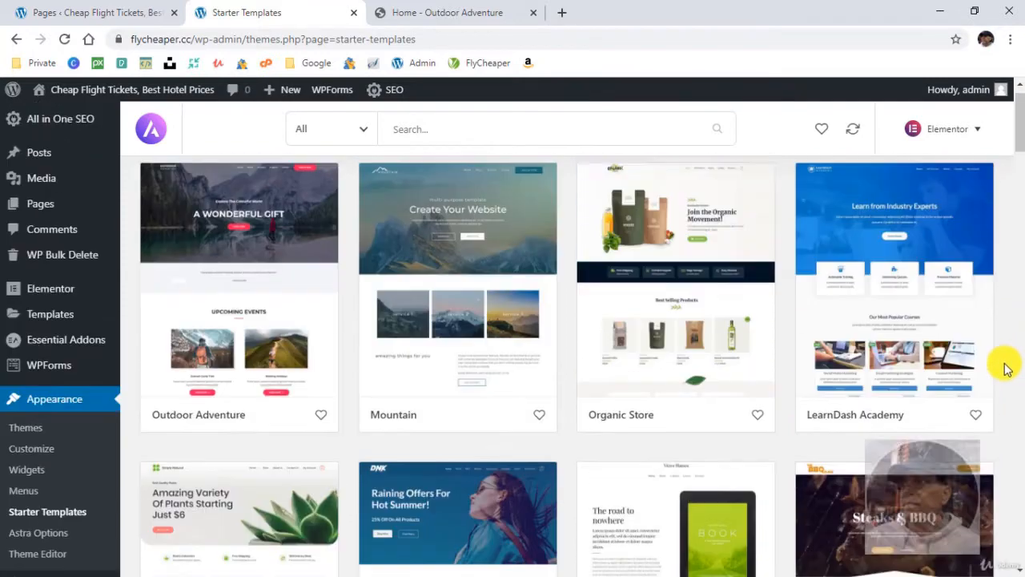
scroll(1005, 378, down, 7)
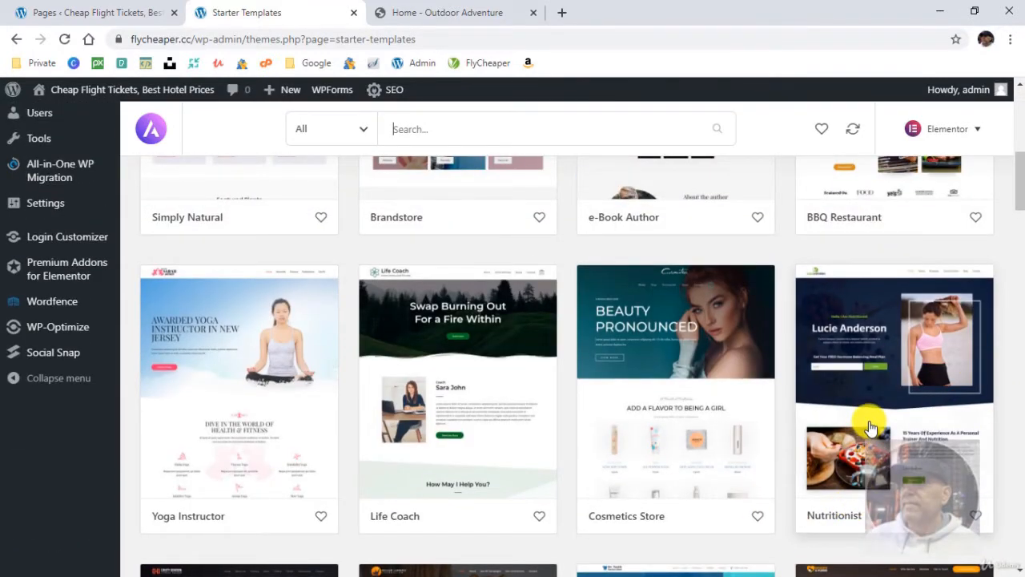
click(889, 397)
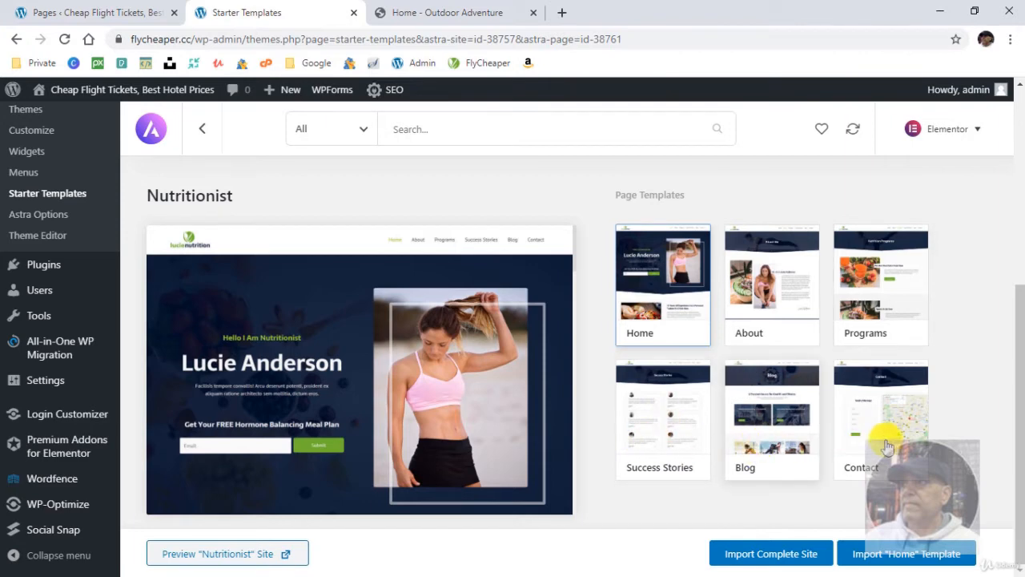
- Preview the Nutritionist demo site and look through its home page down to the footer and back up
click(287, 555)
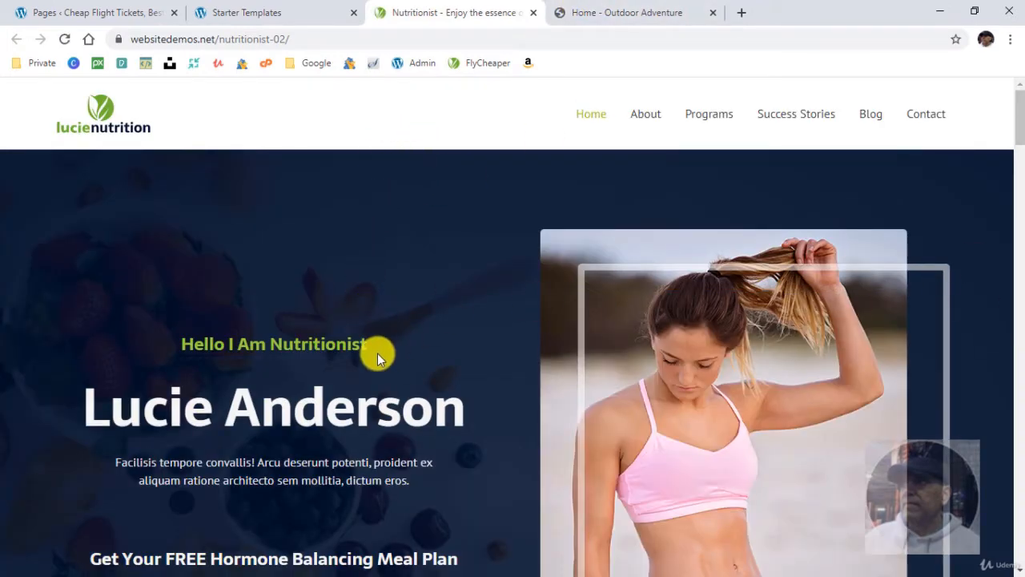
scroll(392, 354, down, 5)
scroll(892, 382, down, 6)
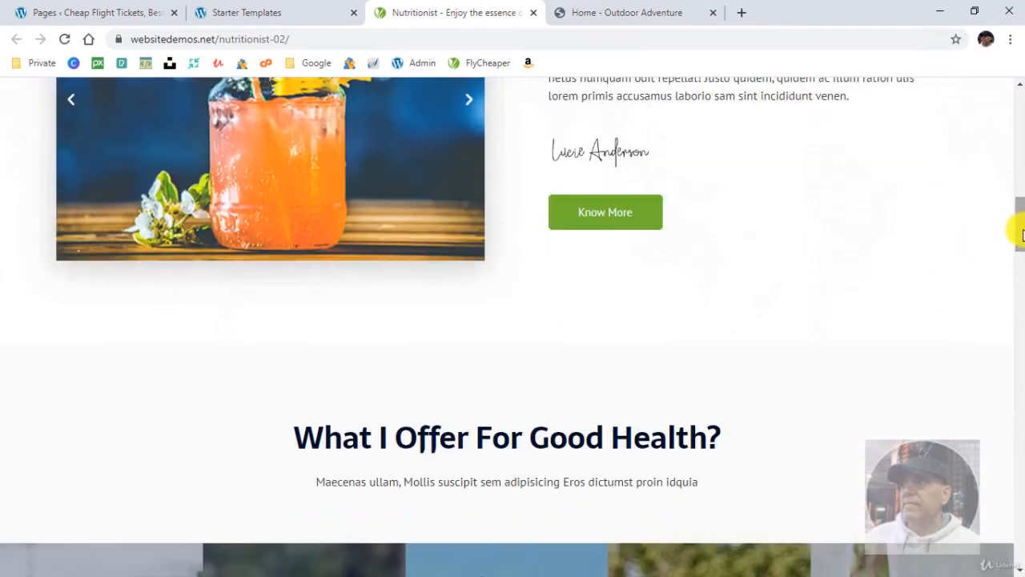
drag(1017, 224, 1019, 564)
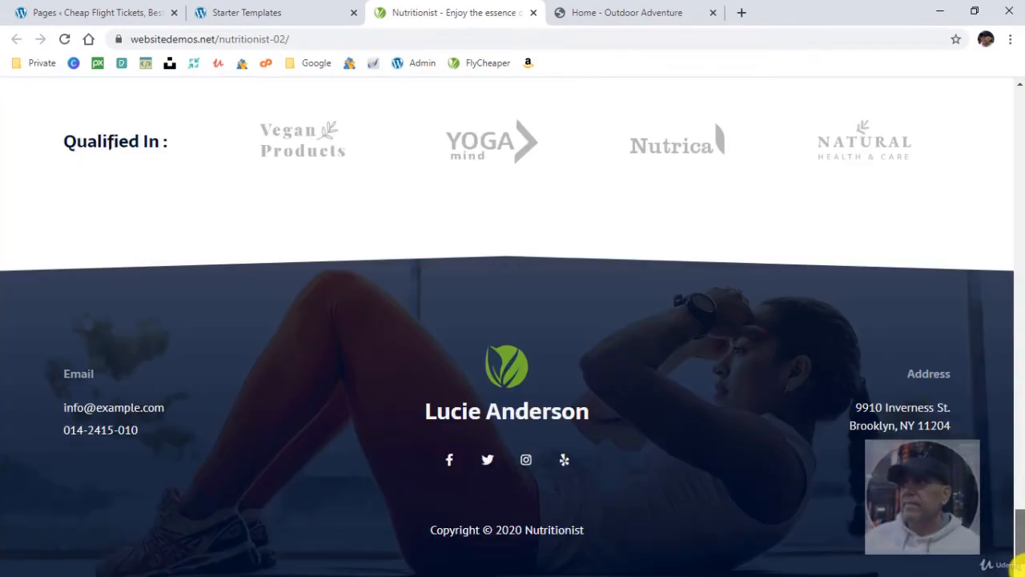
drag(1016, 527, 1017, 91)
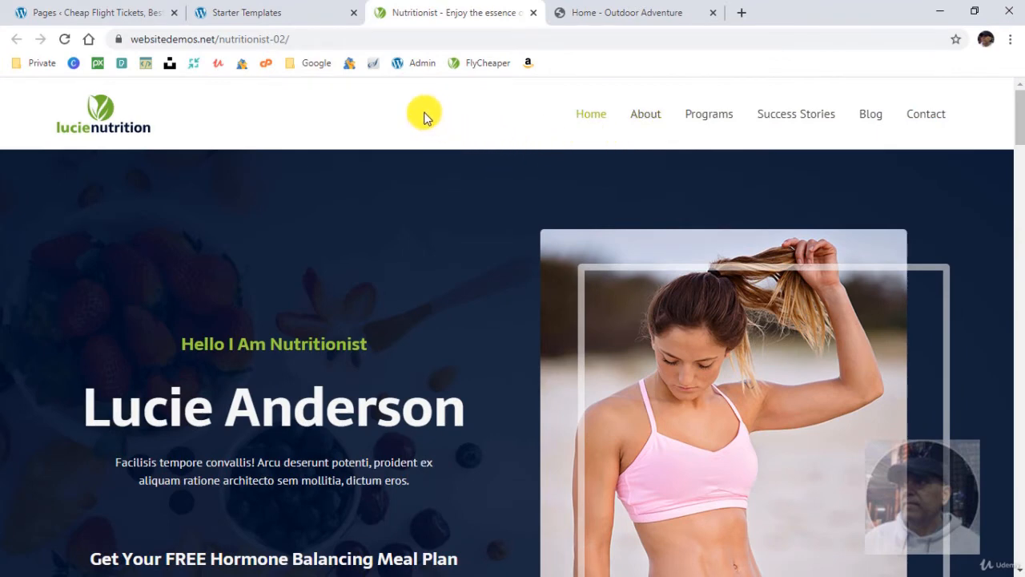
- Close the Outdoor Adventure demo page and return from the Nutritionist details to the starter templates list
click(712, 12)
click(228, 11)
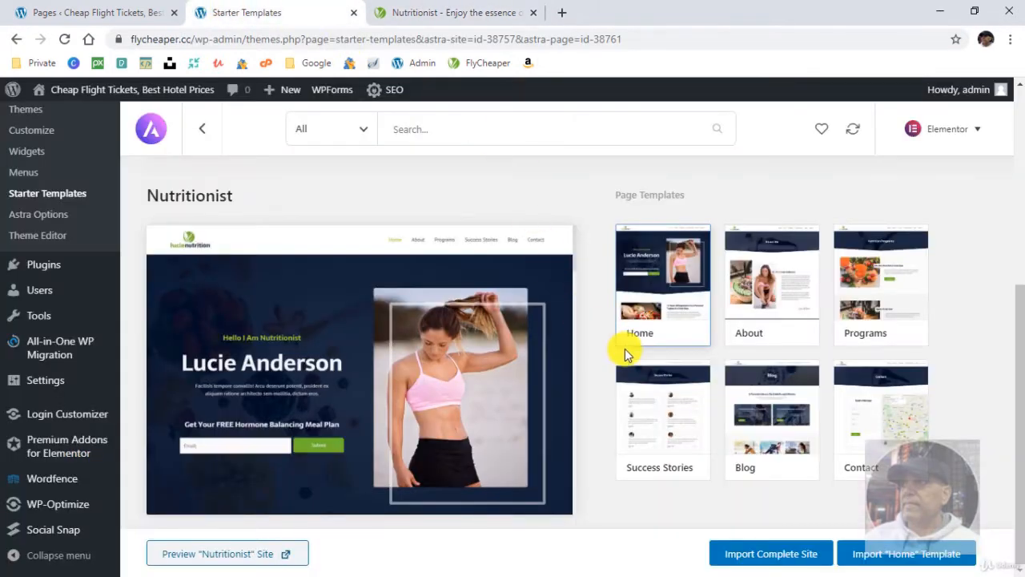
click(204, 128)
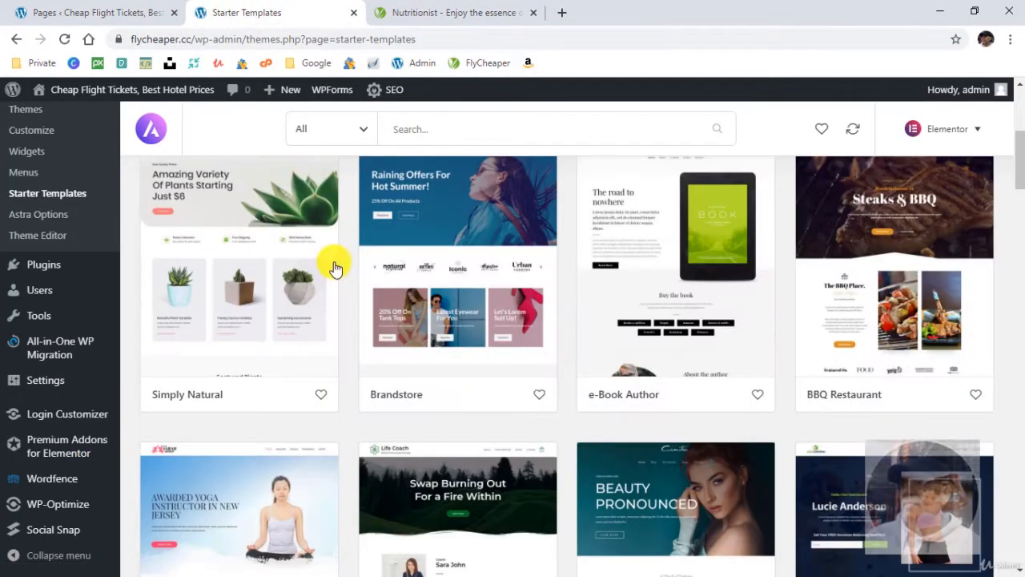
- View the Yoga Instructor template's details and page templates, and return to browsing the templates list
scroll(448, 394, down, 3)
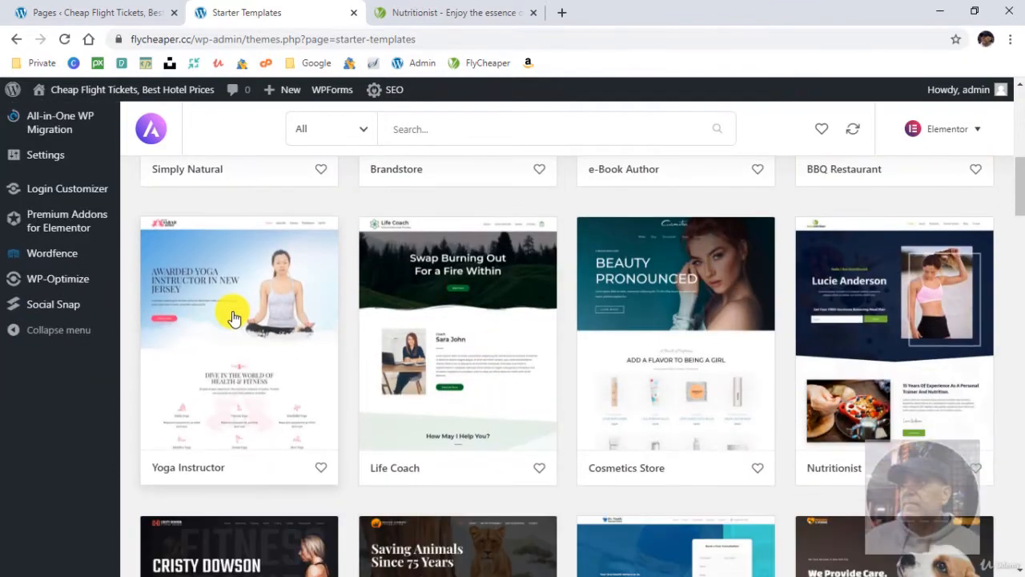
click(233, 313)
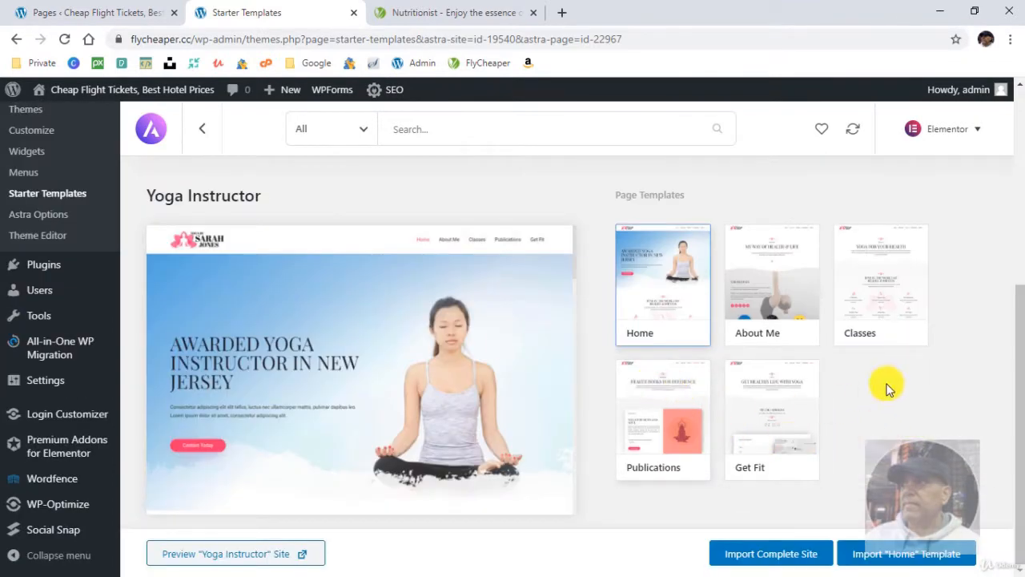
click(198, 142)
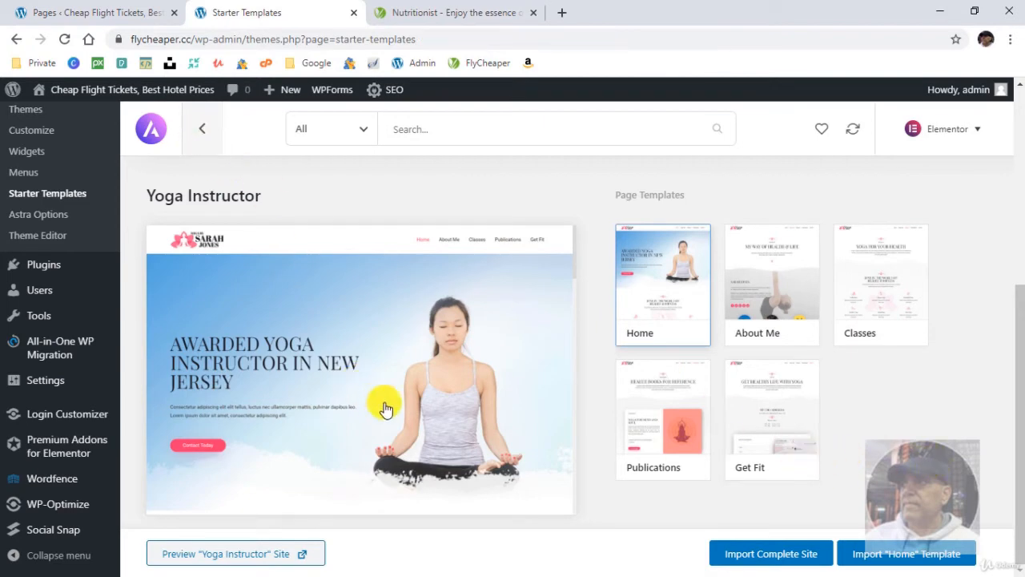
scroll(485, 417, down, 5)
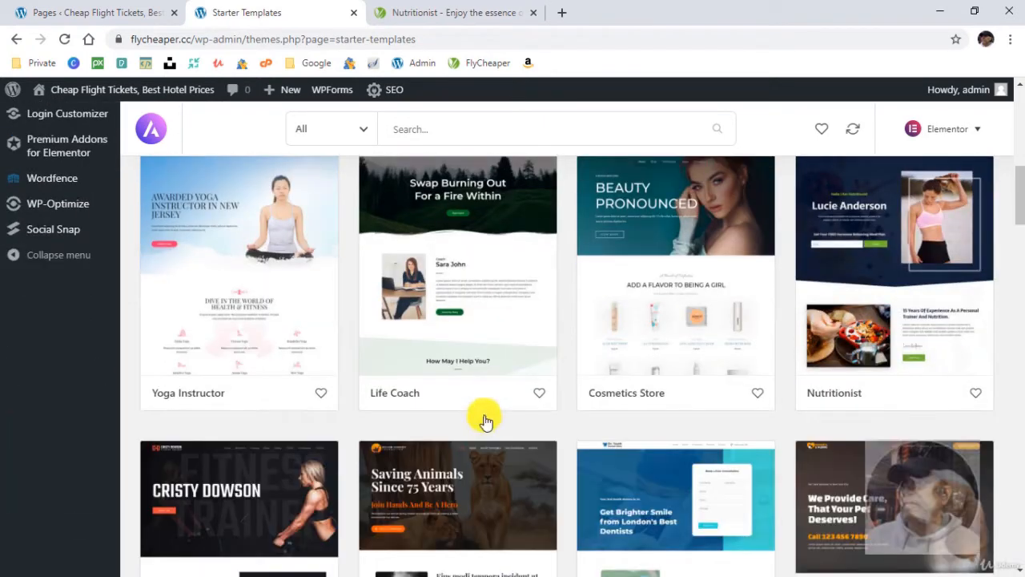
- View the Cosmetics Store template's details and return to the starter templates list
click(656, 333)
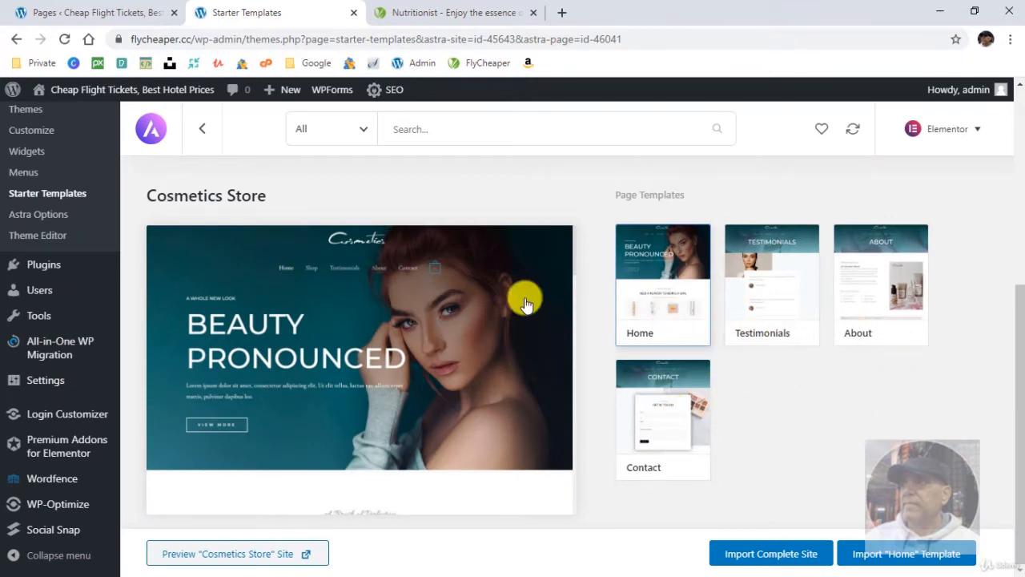
click(201, 128)
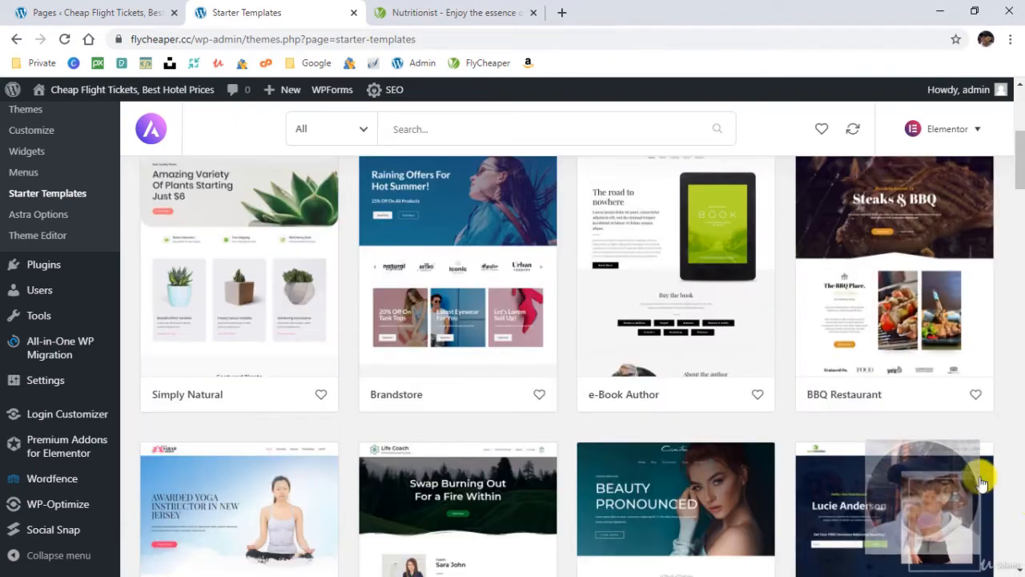
scroll(981, 483, down, 3)
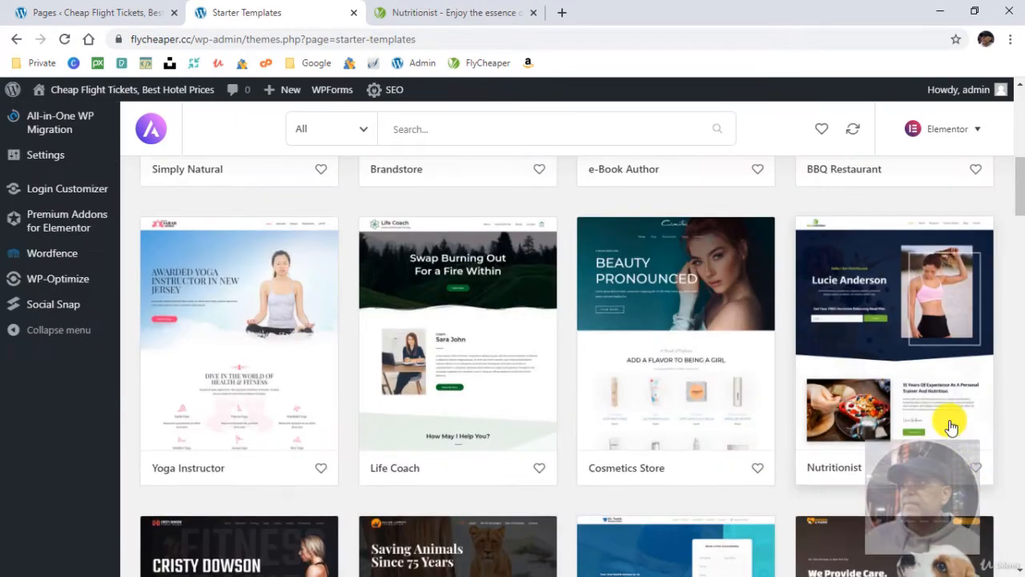
- Open the Nutritionist template and look through its About, Programs, Success Stories, Contact and Home page templates
click(891, 365)
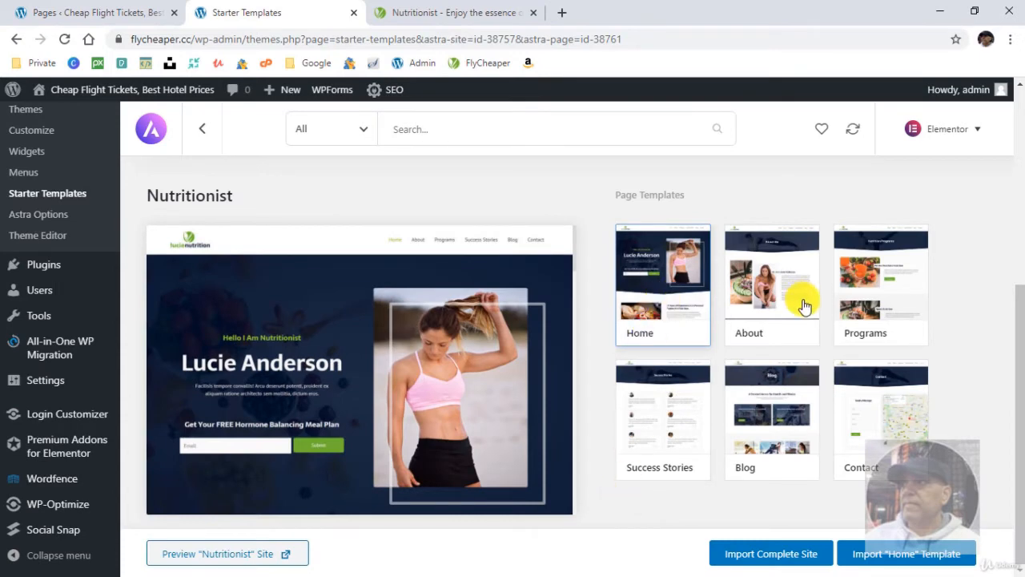
click(777, 293)
click(876, 297)
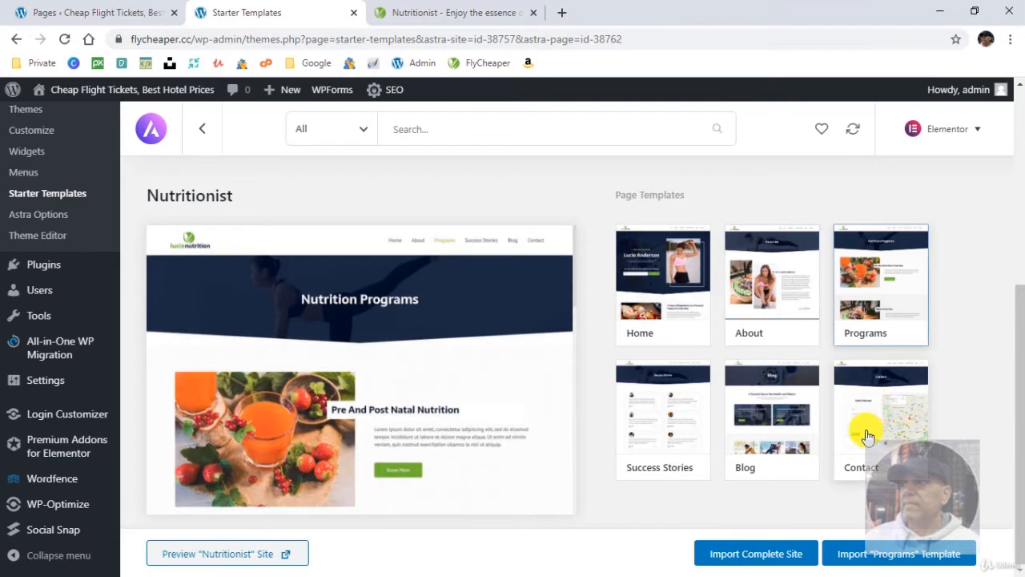
click(864, 430)
click(650, 441)
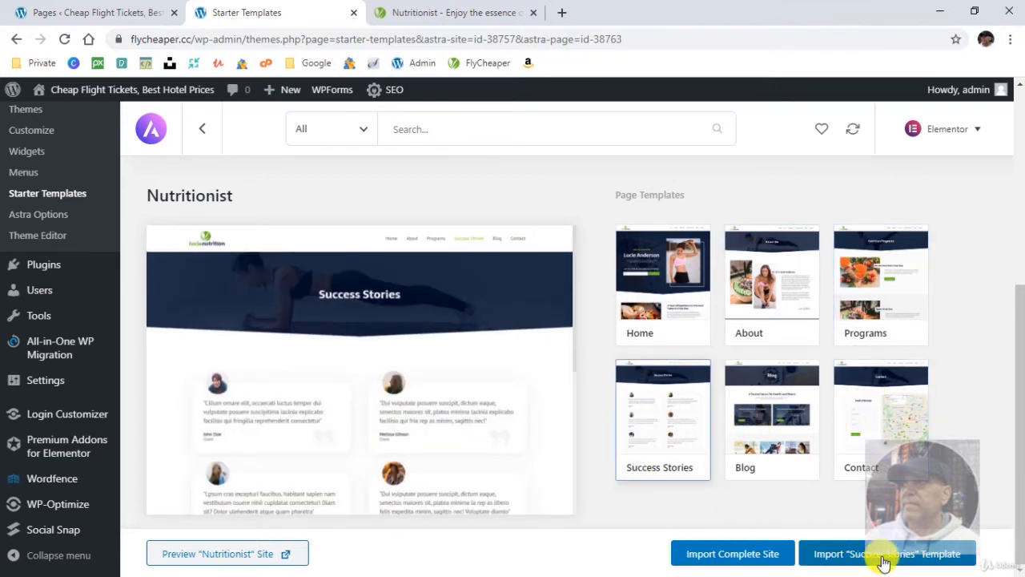
click(881, 407)
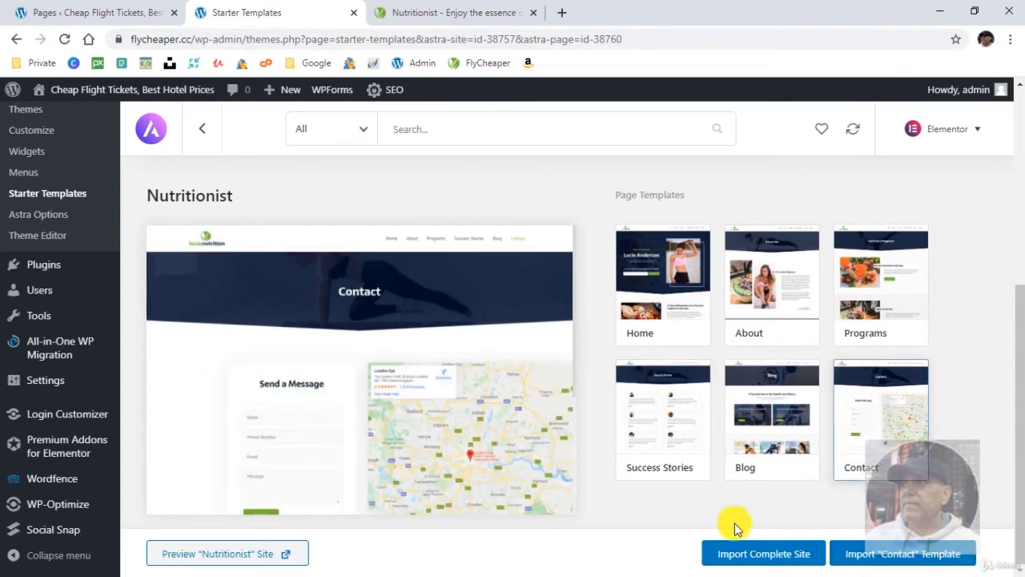
click(674, 281)
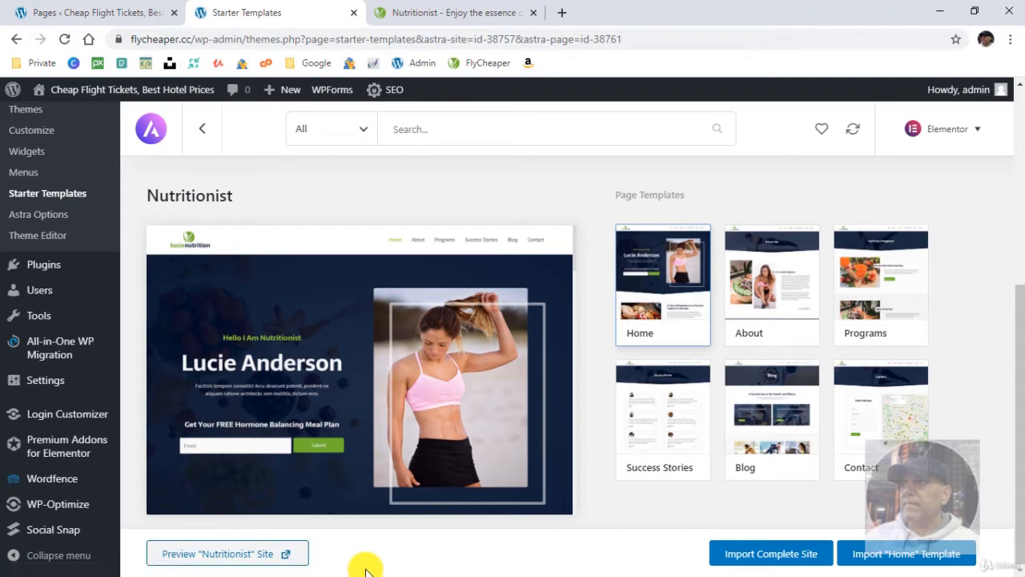
- Preview the Nutritionist demo site again, and close both demo pages to return to the template's details
click(289, 555)
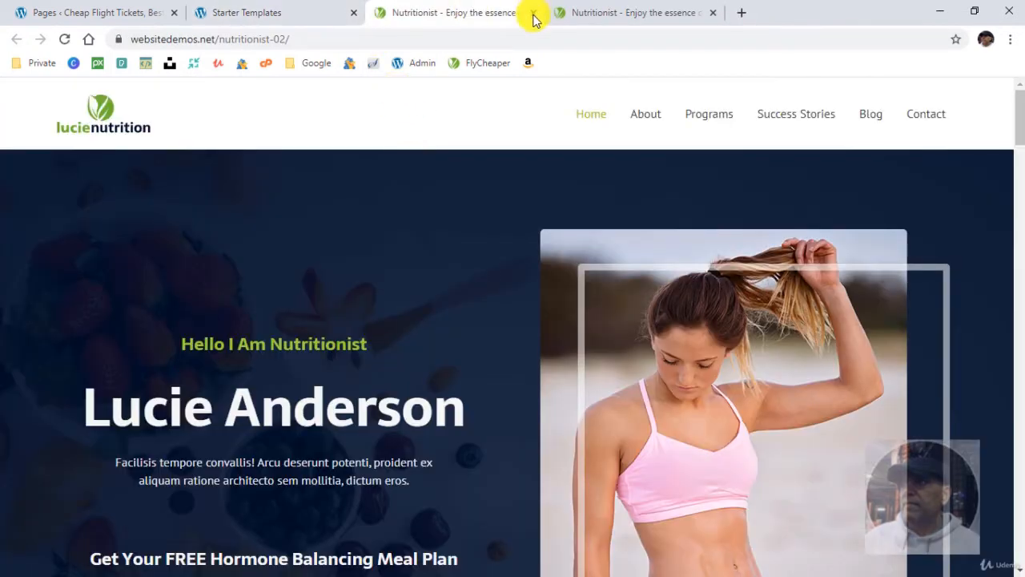
click(532, 13)
click(488, 11)
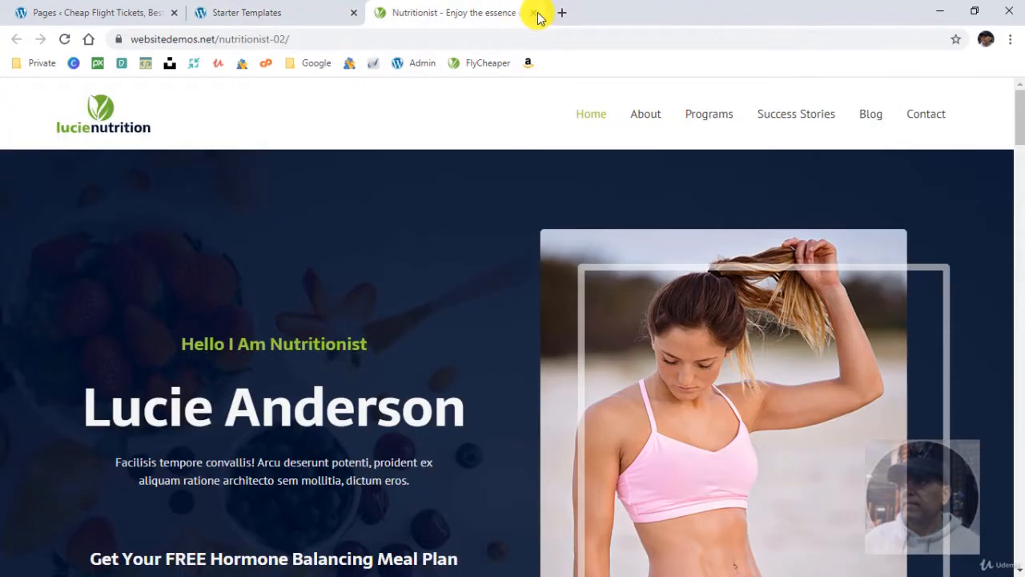
click(532, 13)
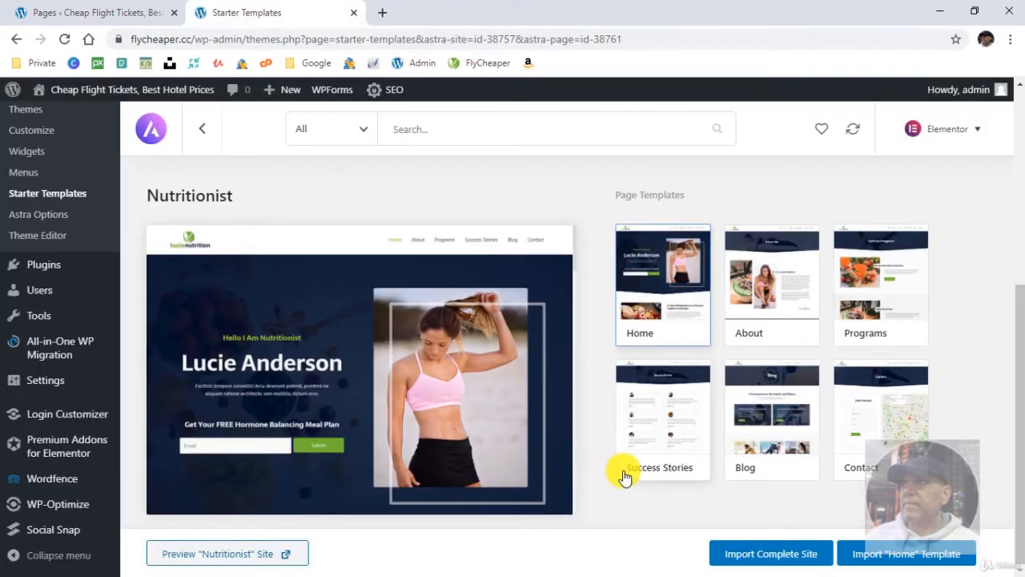
- Import the complete Nutritionist site with customizer settings, widgets, plugins and content, deleting the previously imported site
click(773, 558)
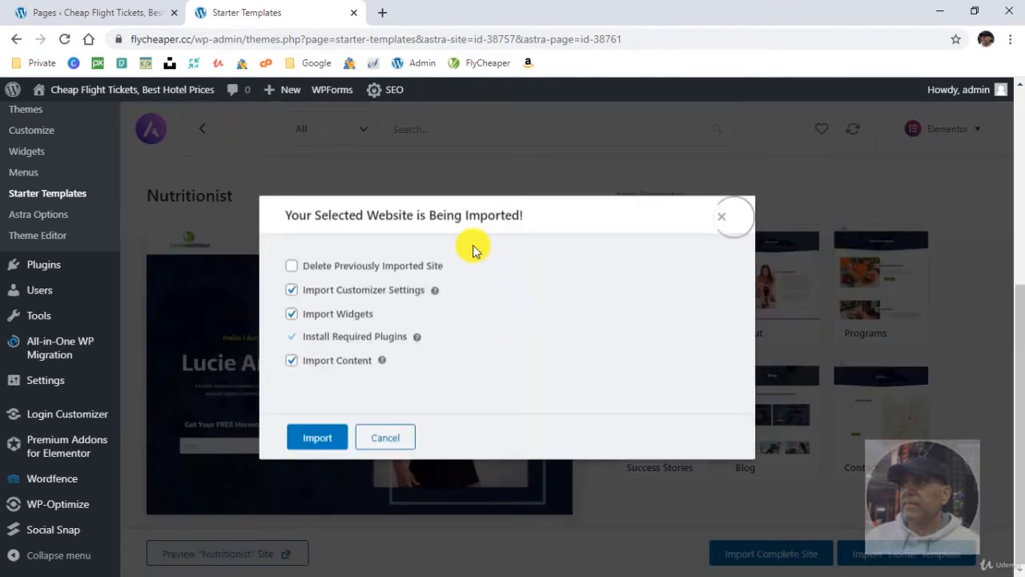
click(291, 266)
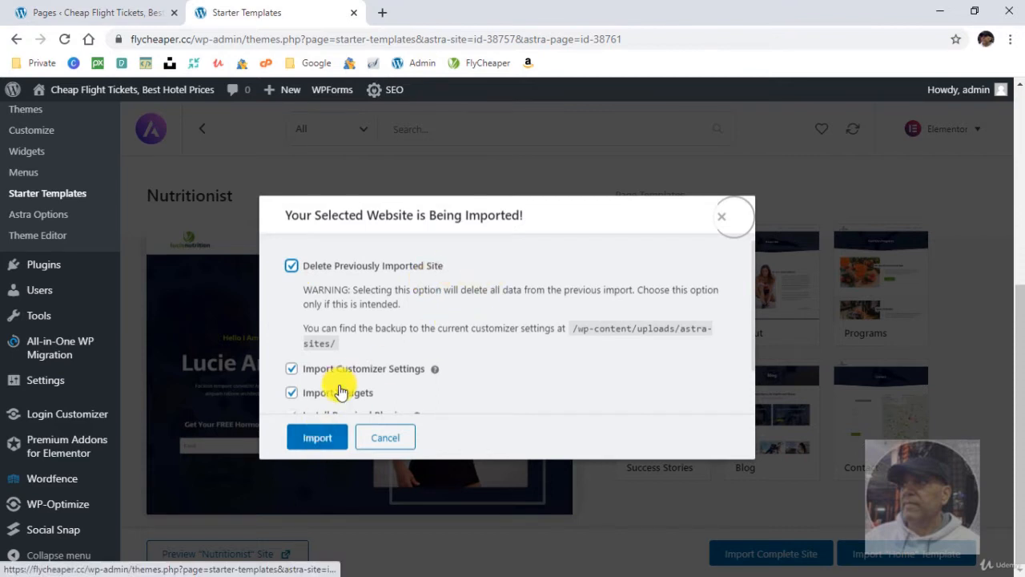
scroll(340, 391, down, 2)
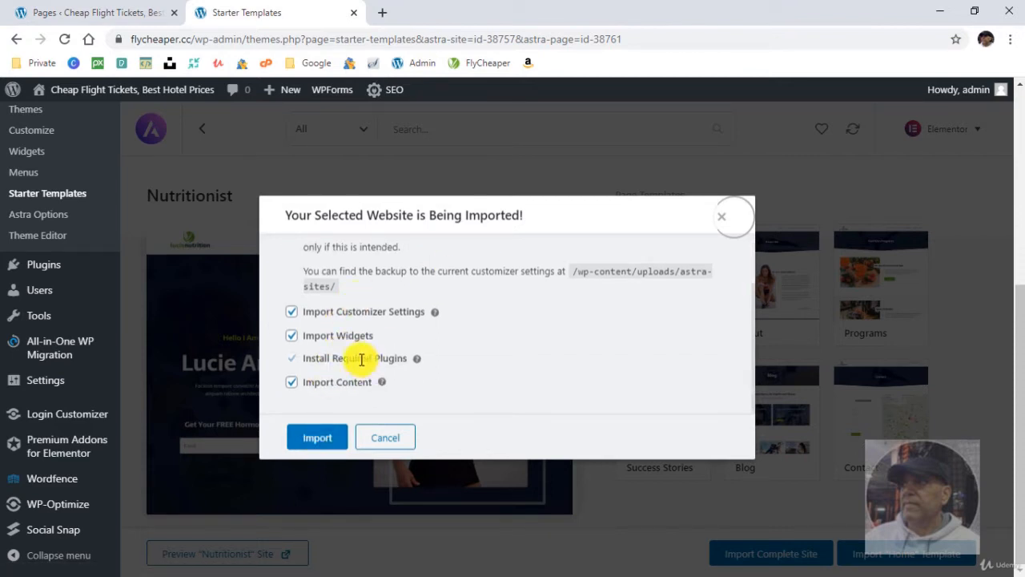
click(319, 436)
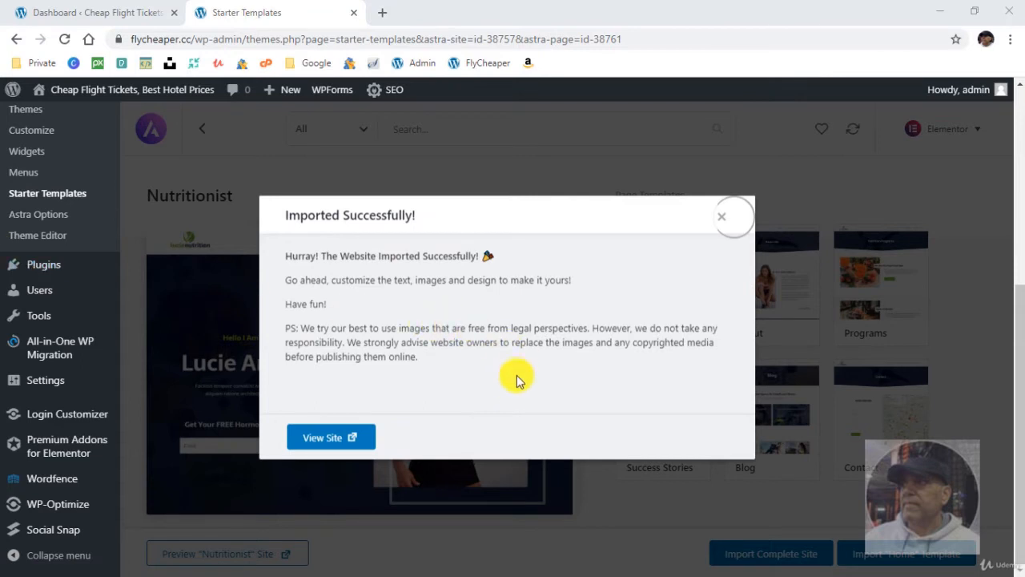
- View the imported site and look through its home page down to the "What I Offer For Good Health?" section and back up
click(336, 437)
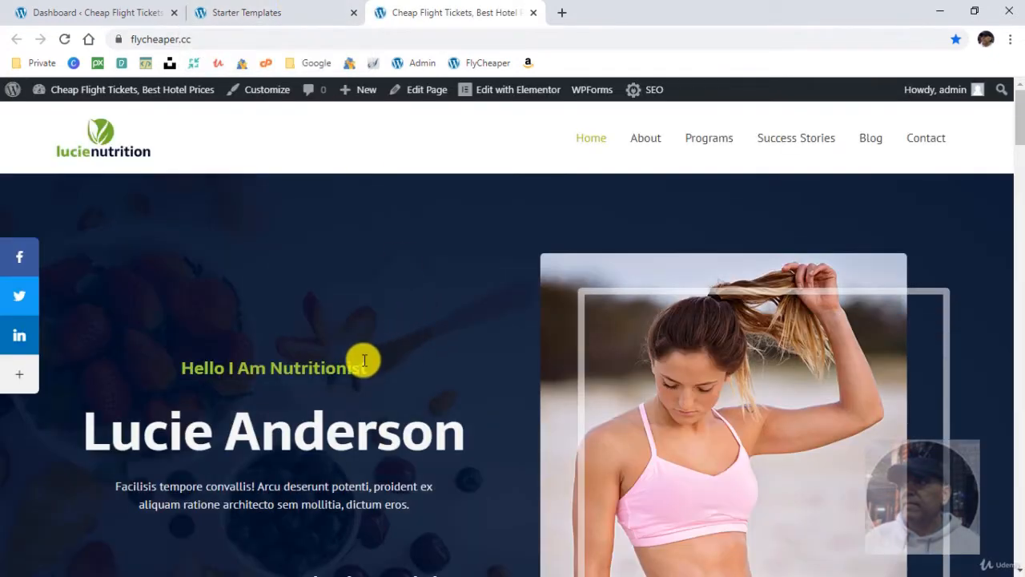
scroll(366, 361, down, 2)
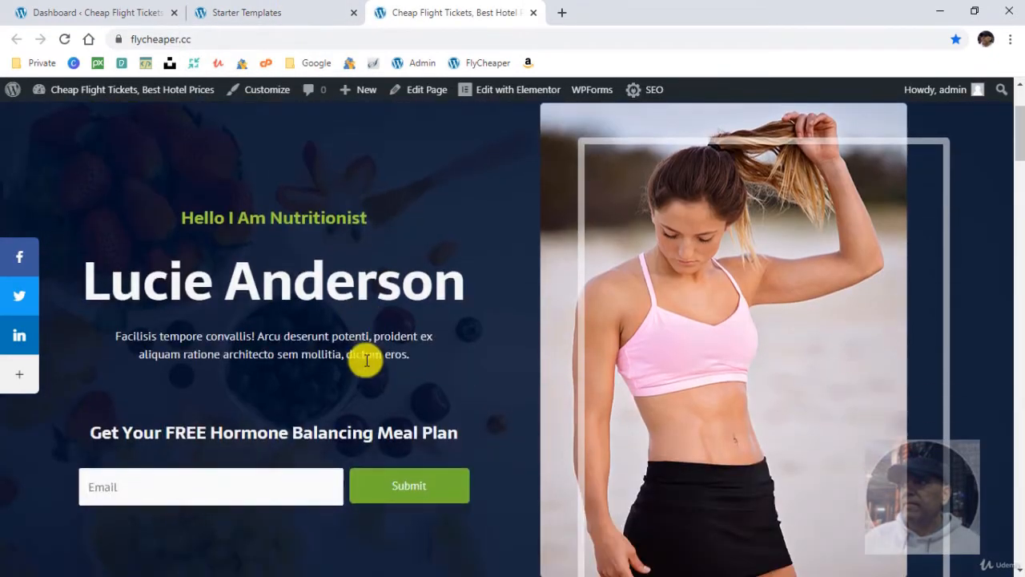
scroll(366, 360, down, 4)
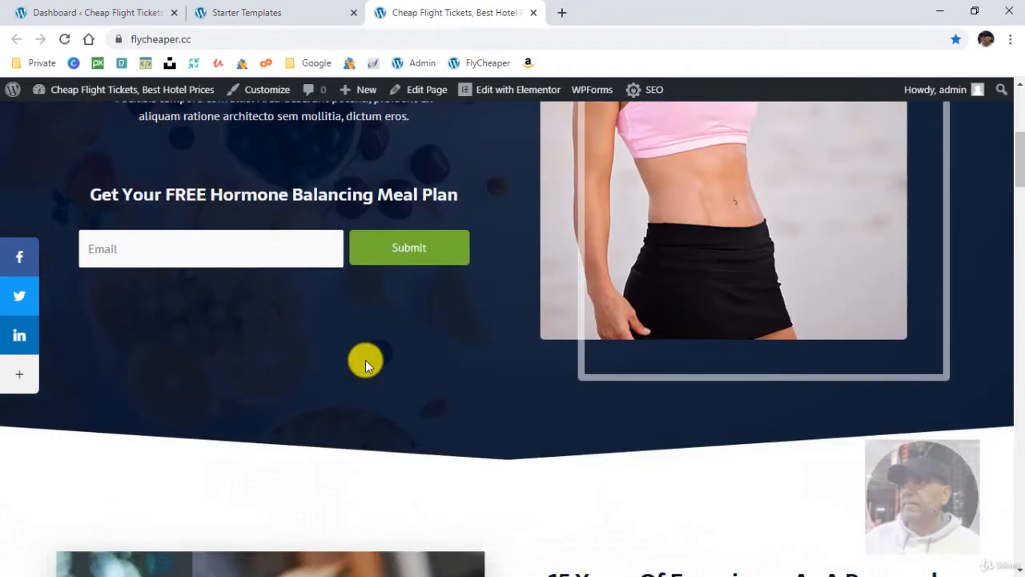
scroll(365, 362, down, 8)
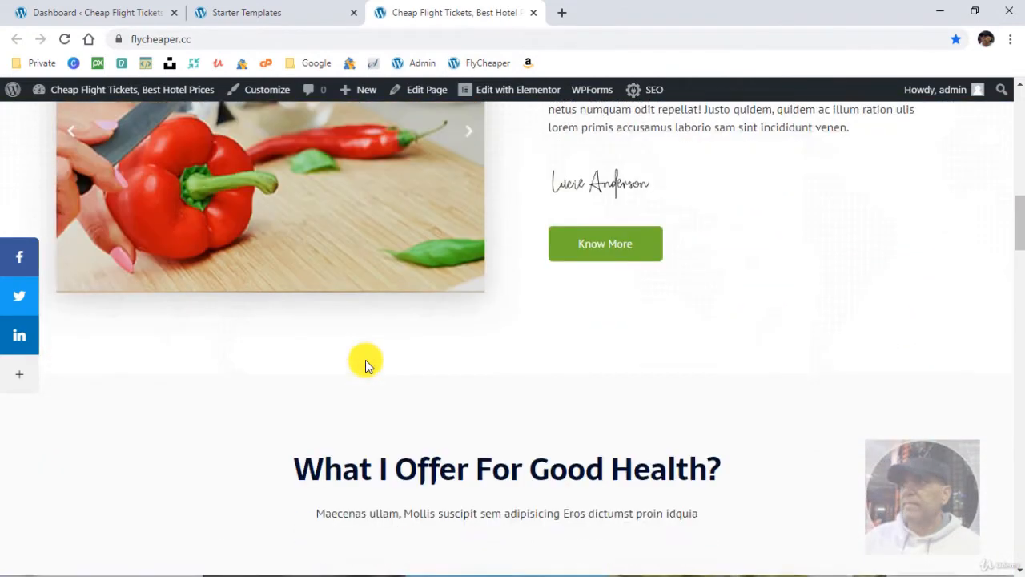
scroll(533, 380, up, 2)
scroll(548, 350, up, 7)
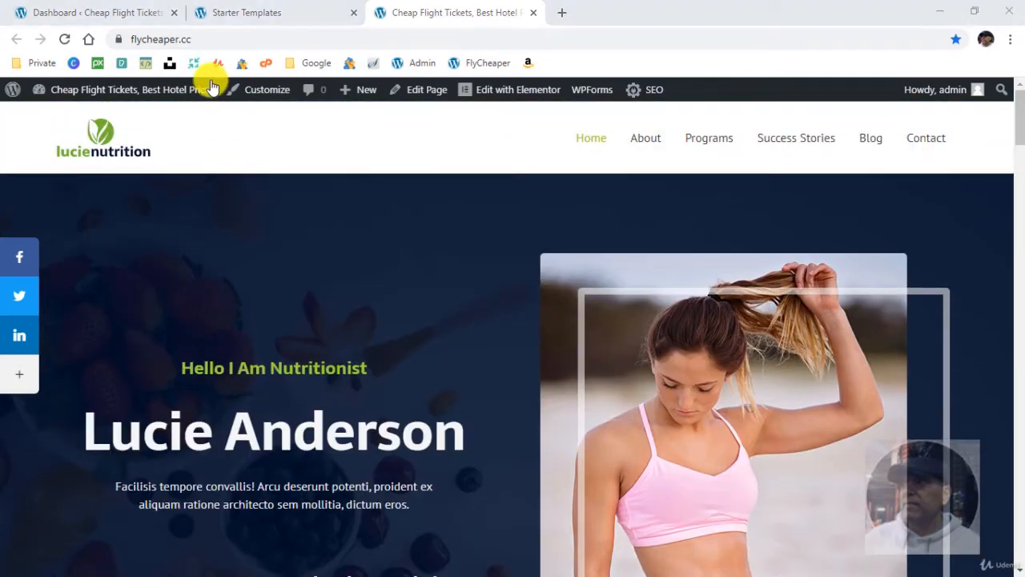
- Go to the WordPress dashboard and review the full list of the site's pages
click(81, 10)
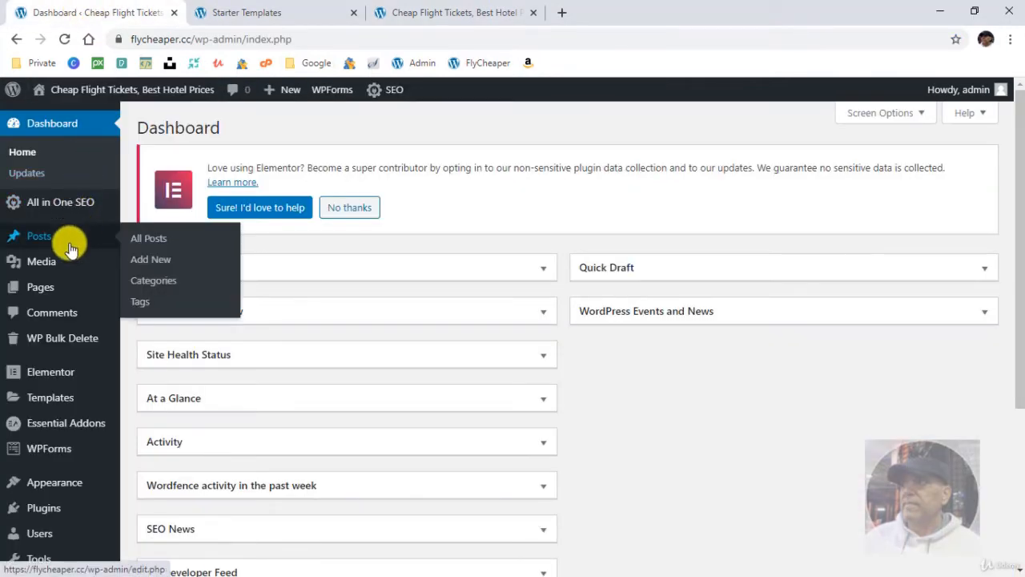
click(40, 289)
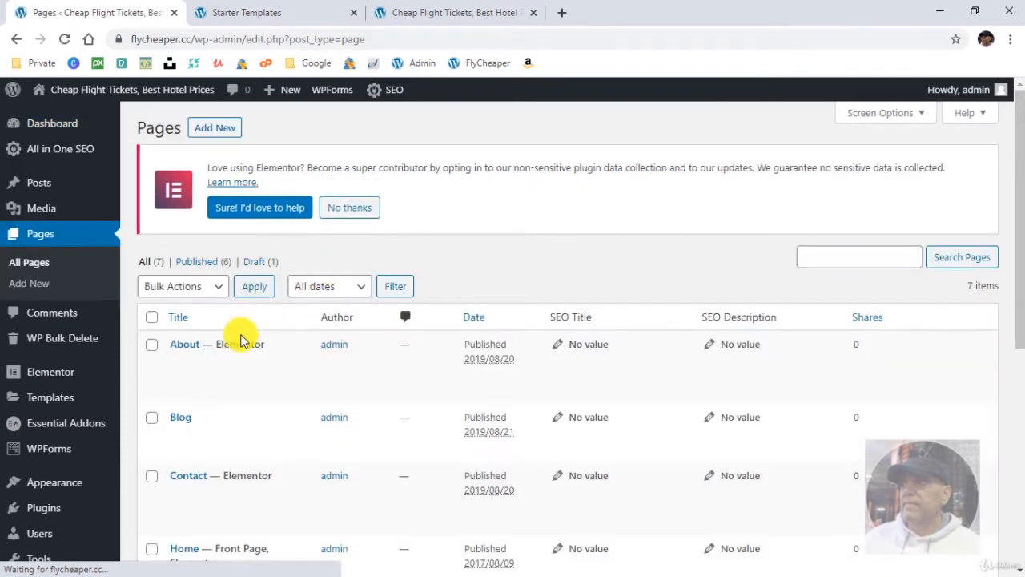
scroll(316, 381, down, 5)
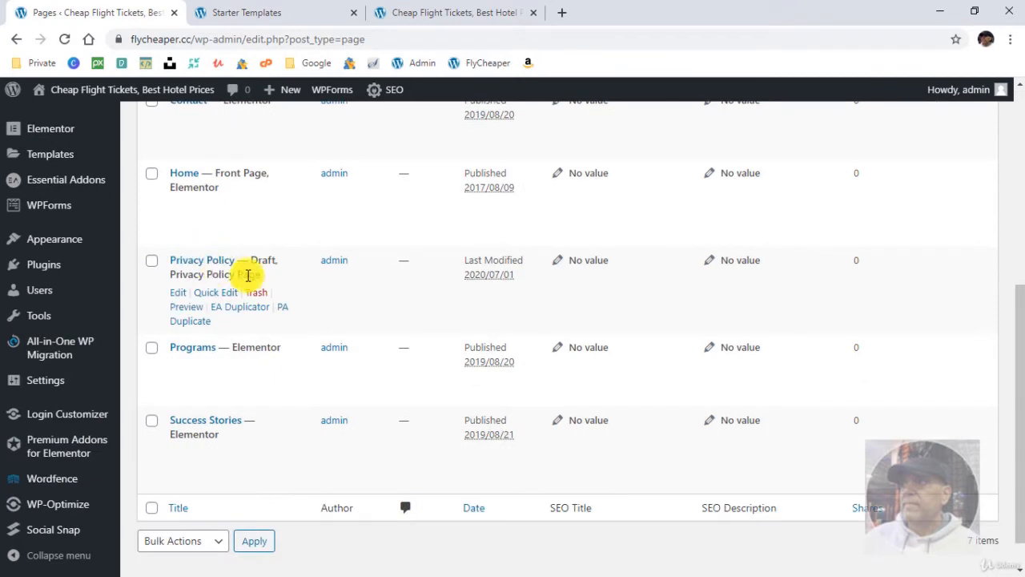
scroll(355, 315, up, 4)
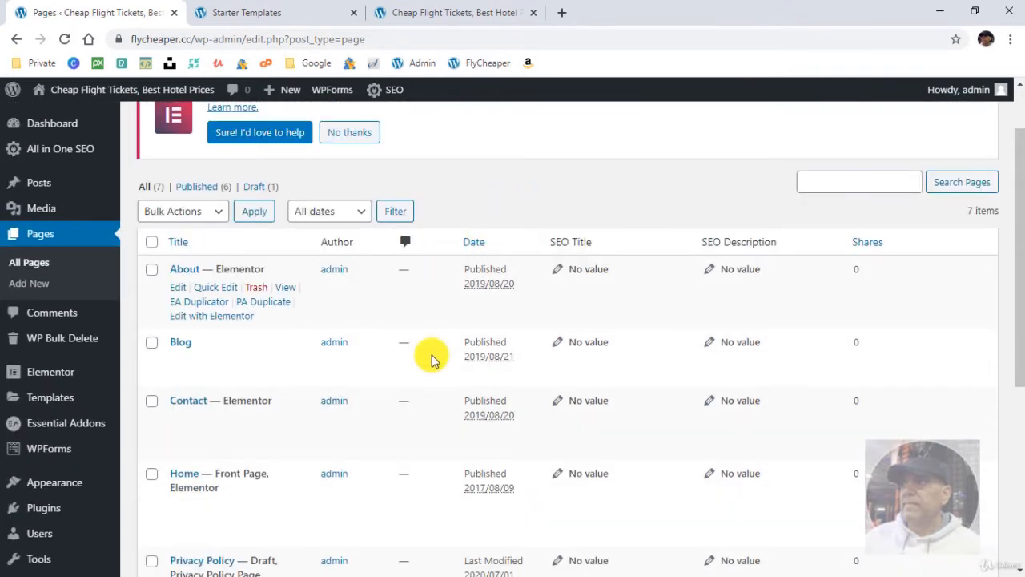
scroll(430, 356, down, 4)
scroll(392, 359, up, 4)
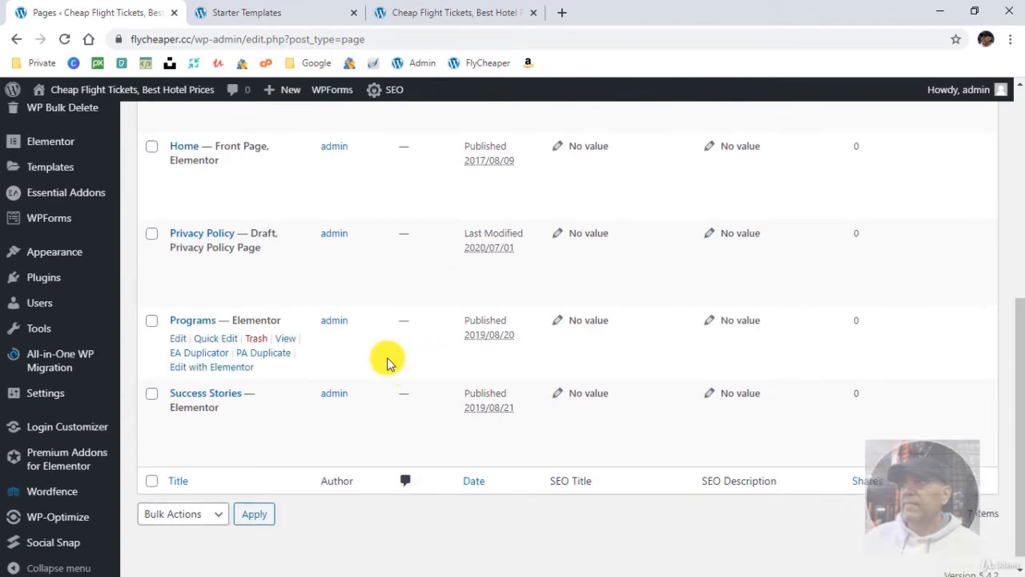
scroll(388, 360, up, 1)
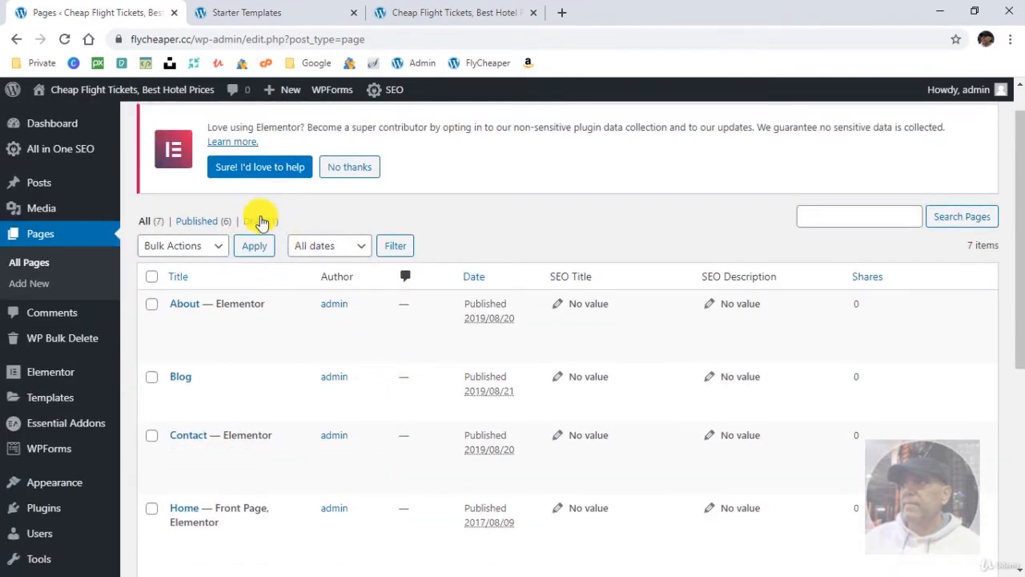
- Open the list of all posts and look through the imported blog posts
click(38, 185)
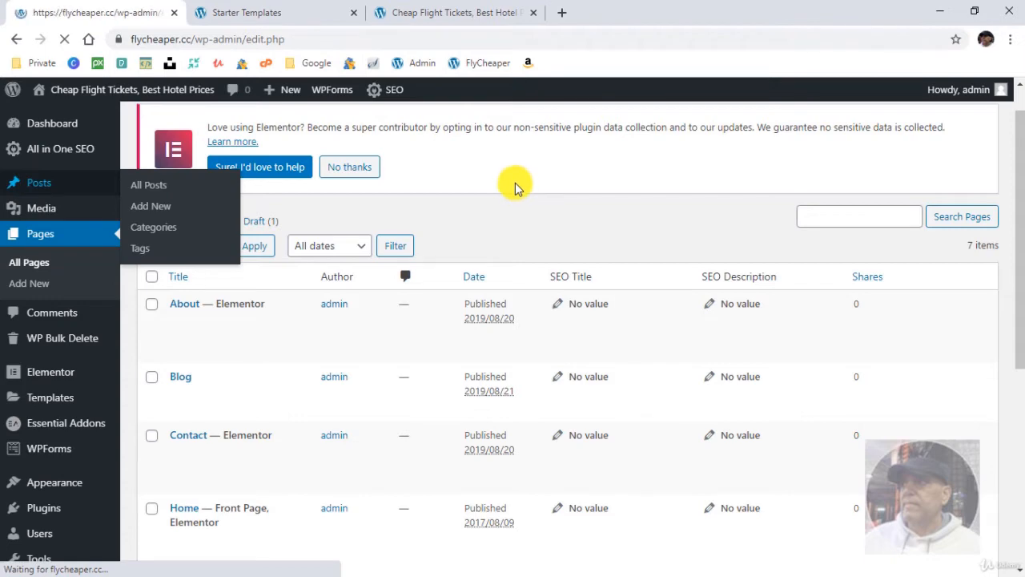
scroll(508, 383, down, 1)
scroll(509, 383, down, 2)
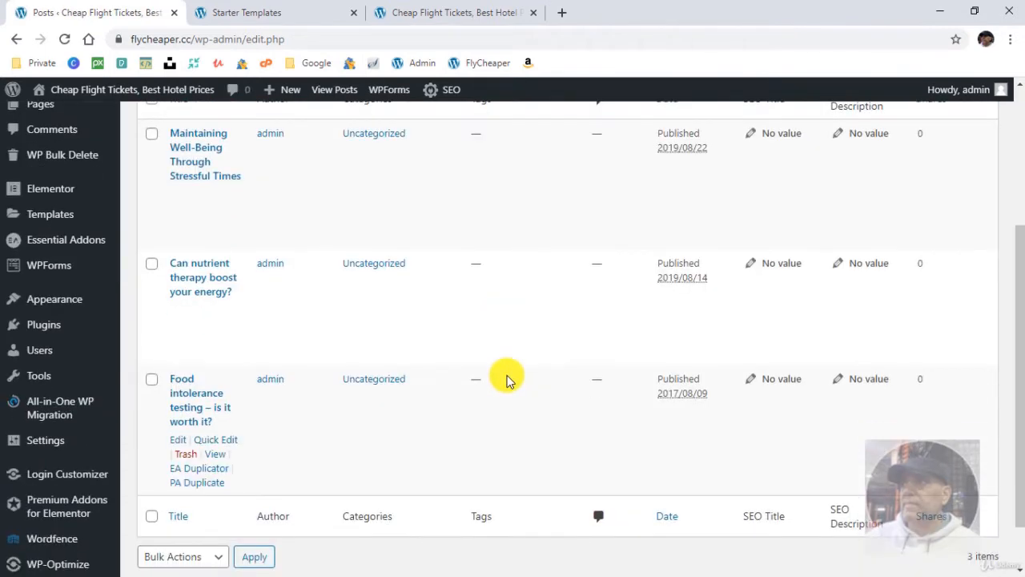
scroll(507, 376, down, 1)
scroll(506, 378, up, 1)
scroll(506, 377, up, 1)
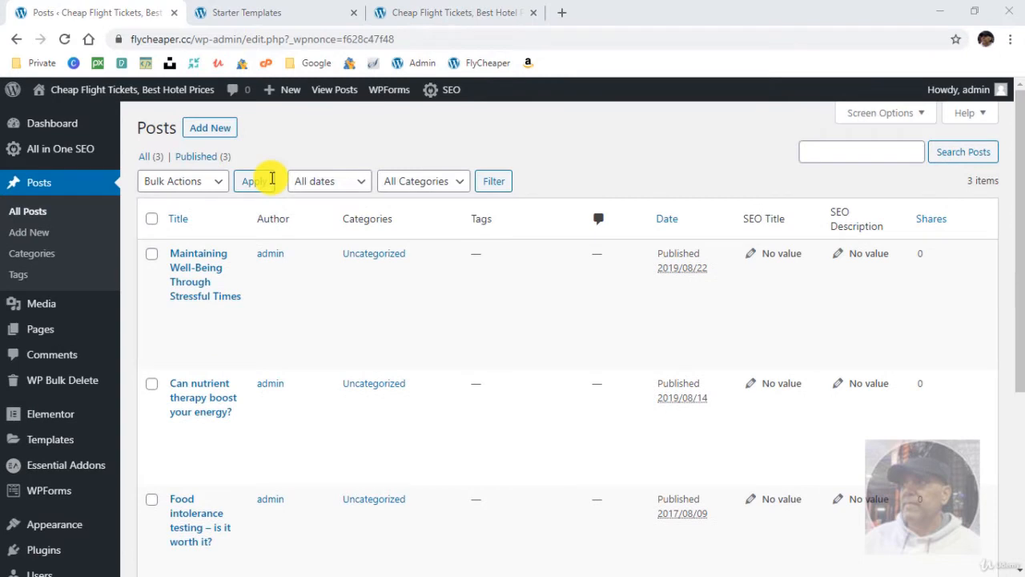
- Quick-edit the post "Maintaining Well-Being Through Stressful Times" to use the General category instead of Uncategorized, and update it
mouse_move(494, 277)
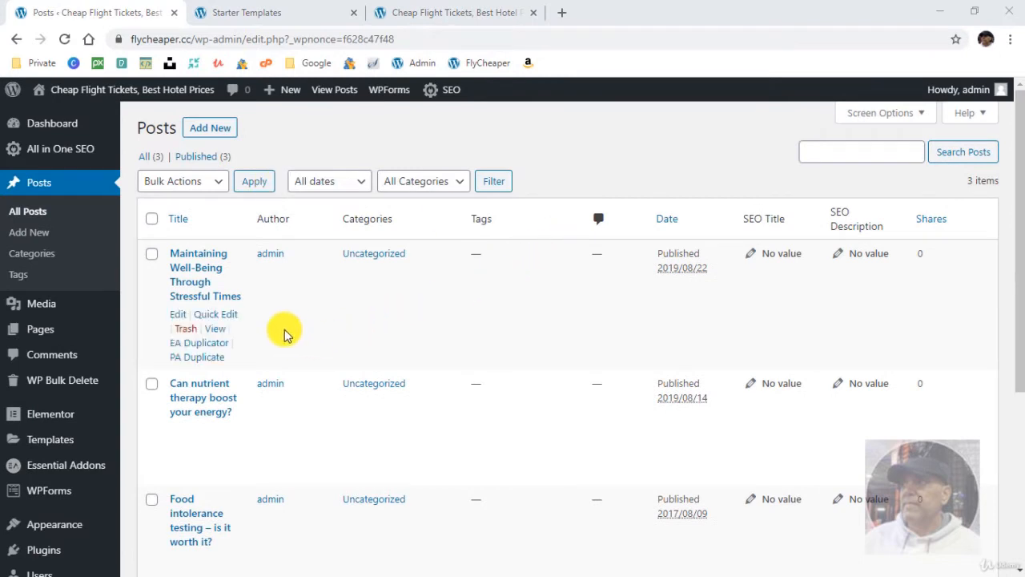
click(226, 314)
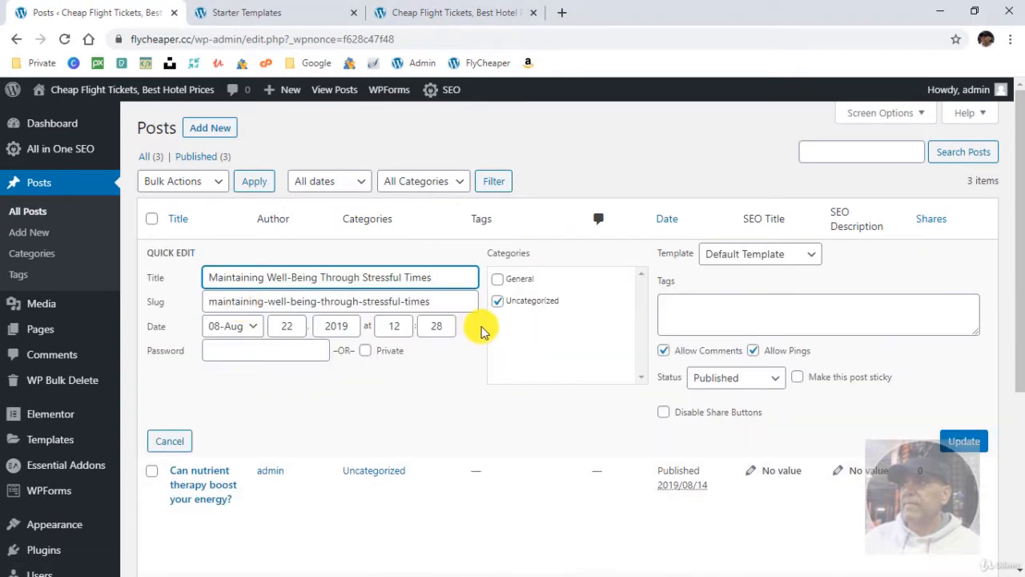
click(497, 301)
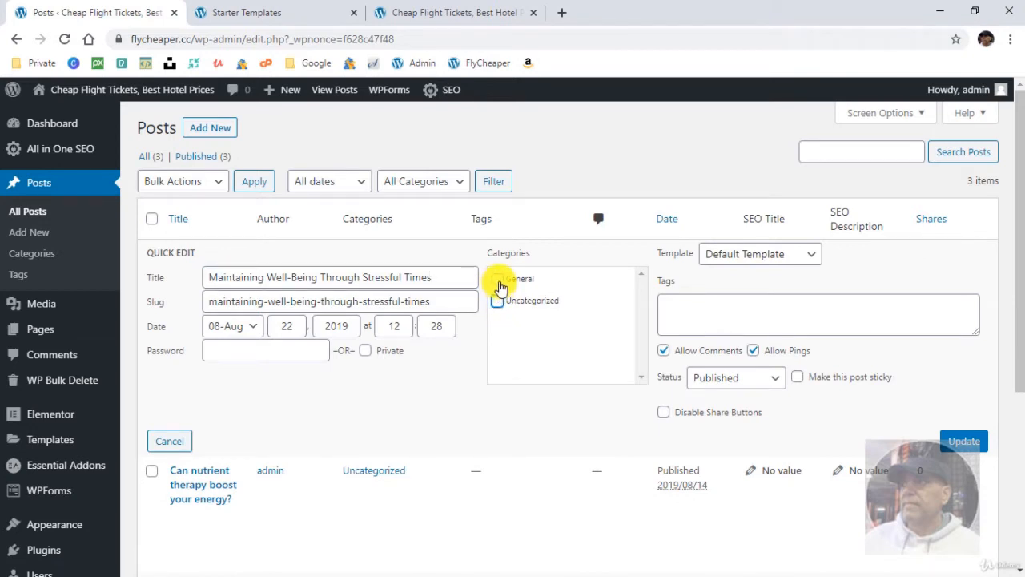
click(497, 279)
click(964, 440)
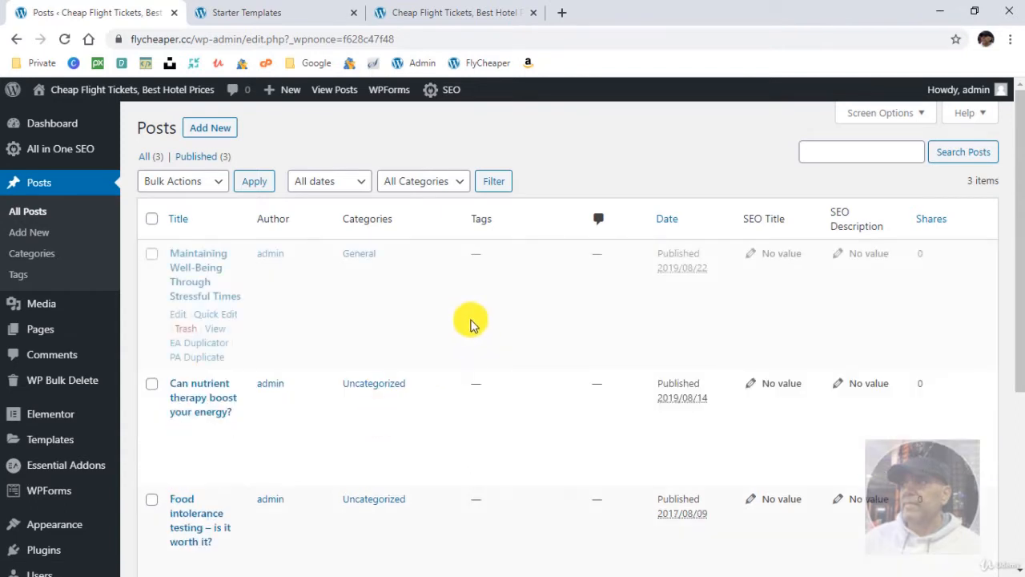
- Quick-edit the post "Can nutrient therapy boost your energy?" to use the General category instead of Uncategorized, and update it
scroll(286, 405, down, 1)
click(218, 360)
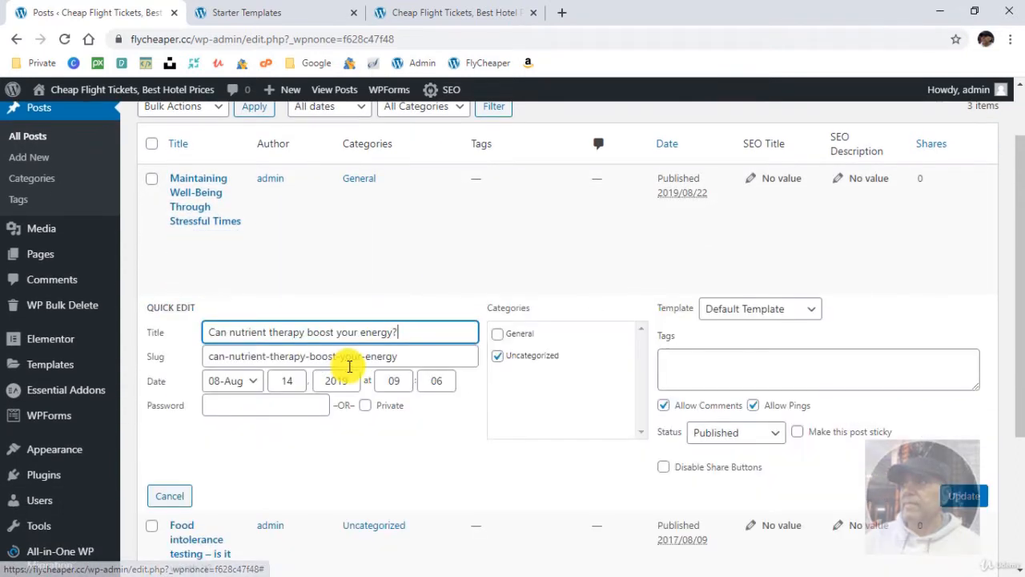
click(498, 354)
click(497, 333)
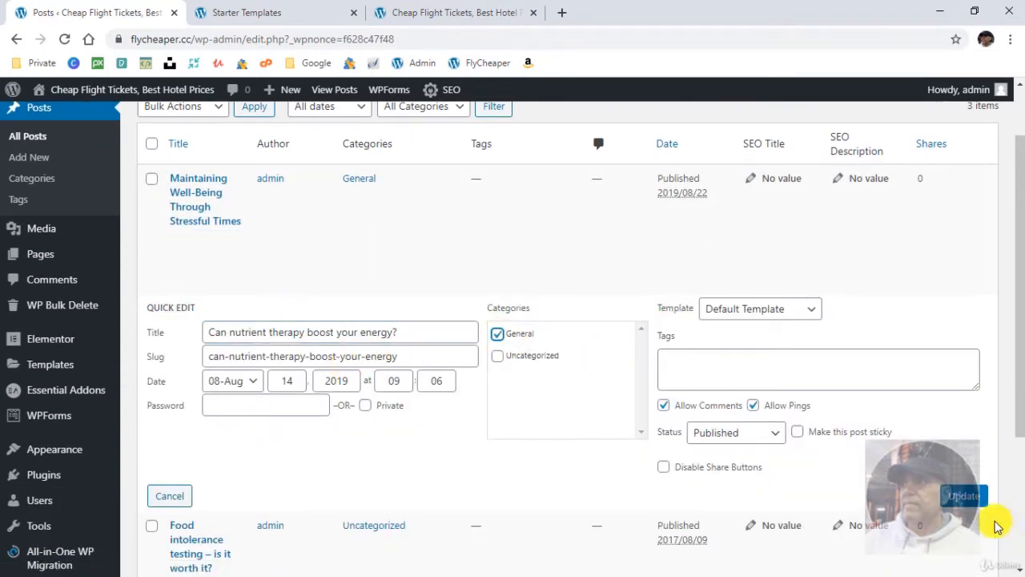
click(435, 444)
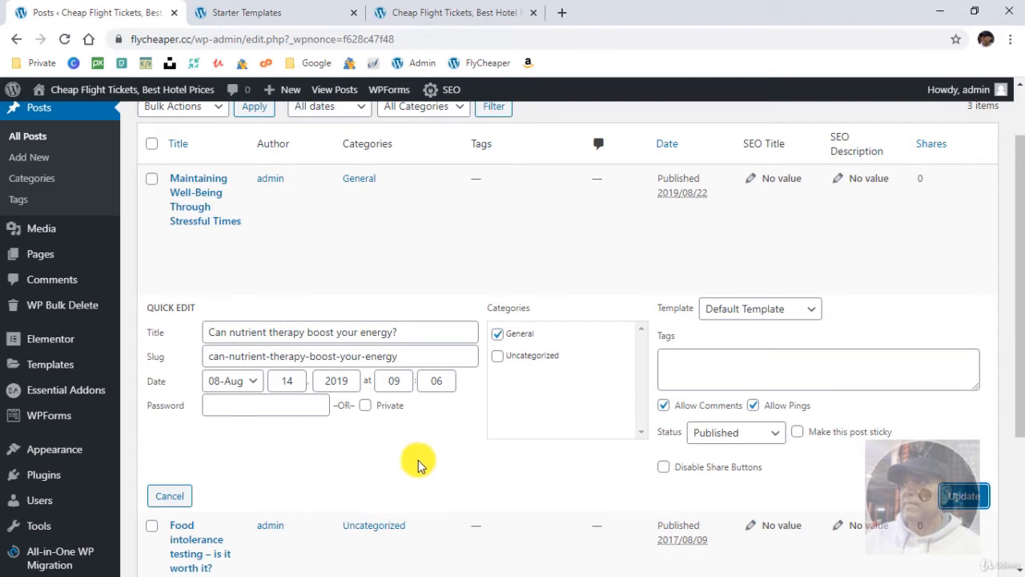
- Quick-edit the post "Food intolerance testing – is it worth it?" to use the General category instead of Uncategorized, and update it
scroll(377, 424, down, 1)
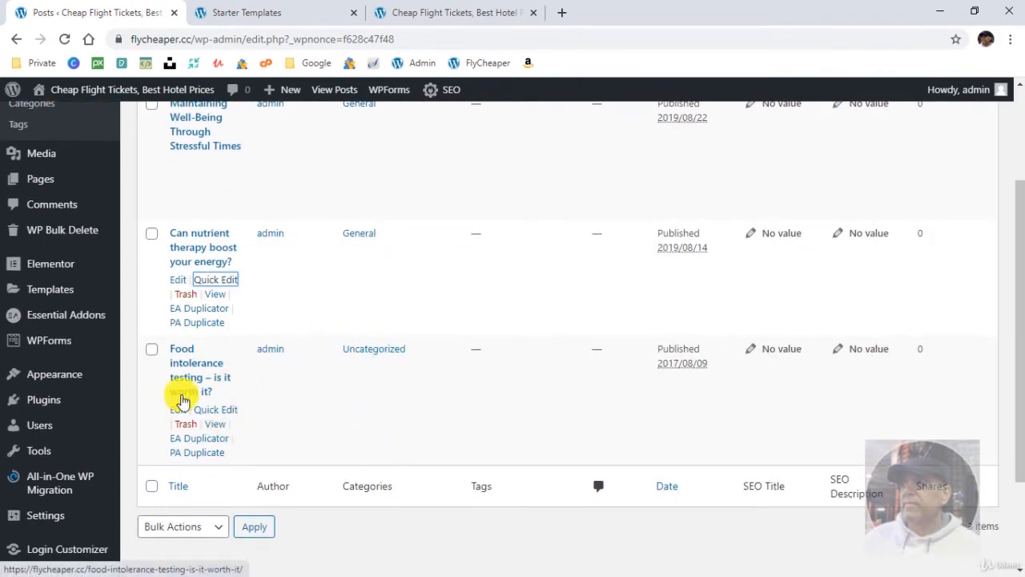
click(218, 409)
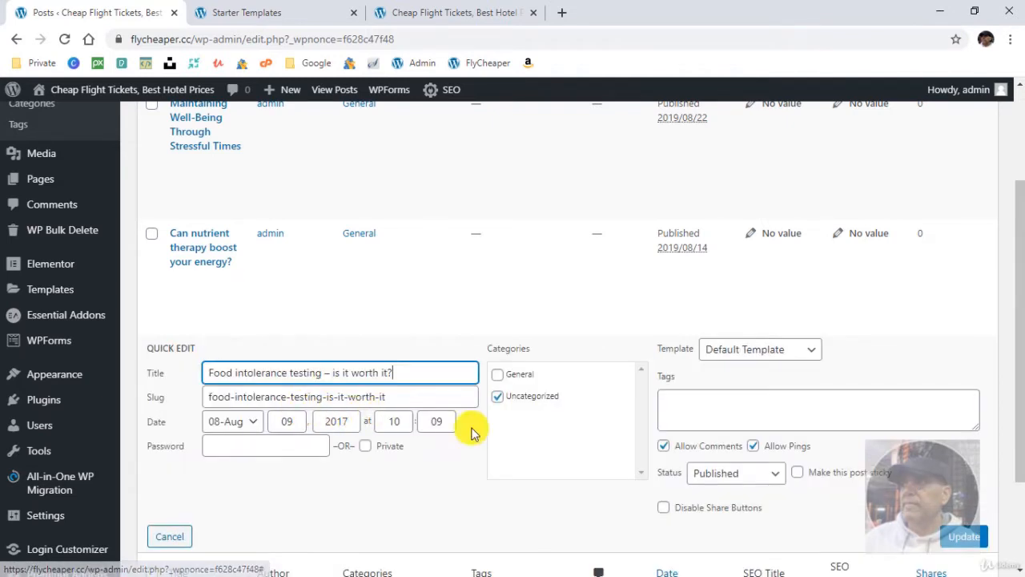
click(498, 397)
click(498, 374)
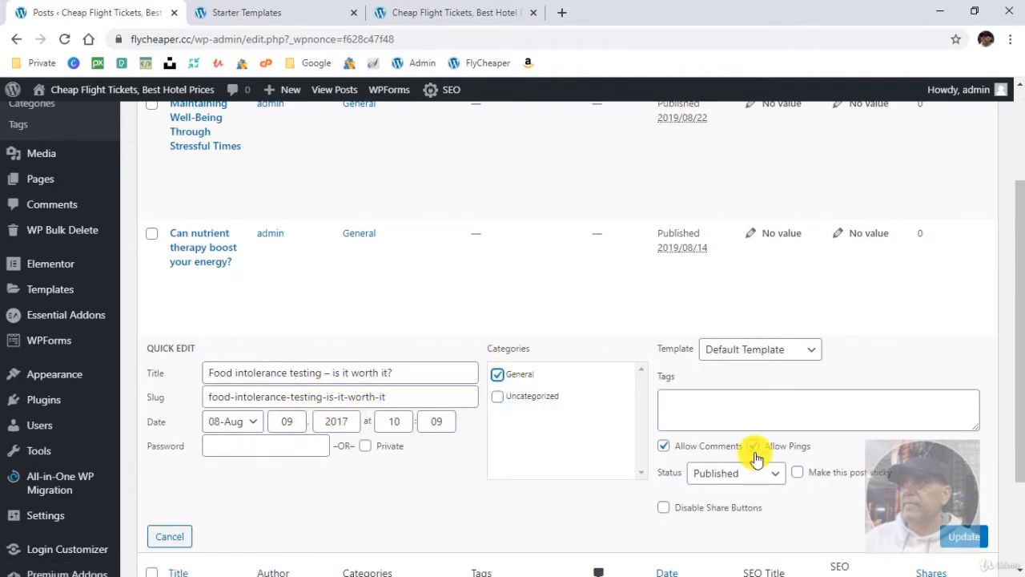
click(961, 542)
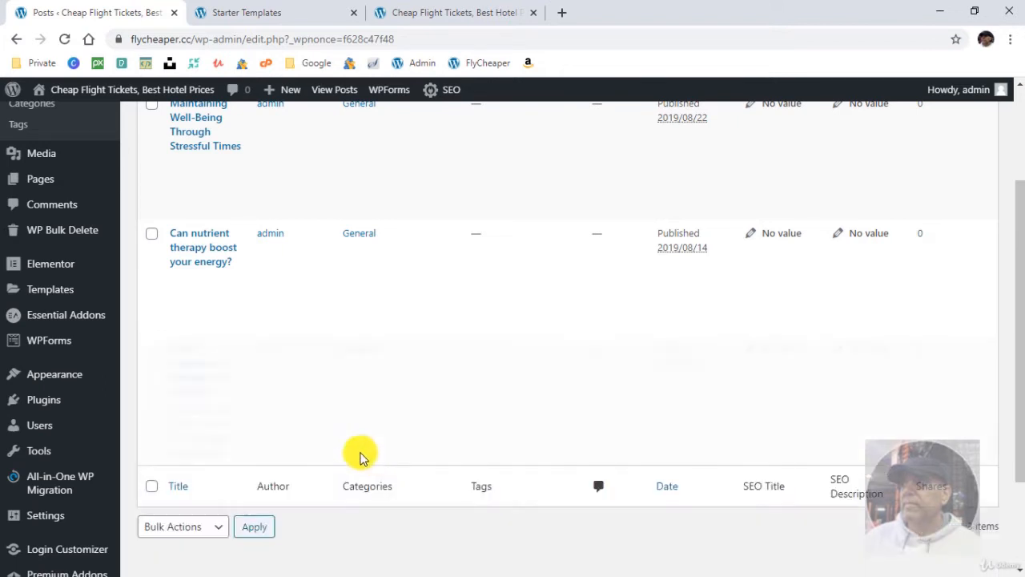
- Go to the post categories and permanently delete the Uncategorized category
scroll(327, 380, up, 2)
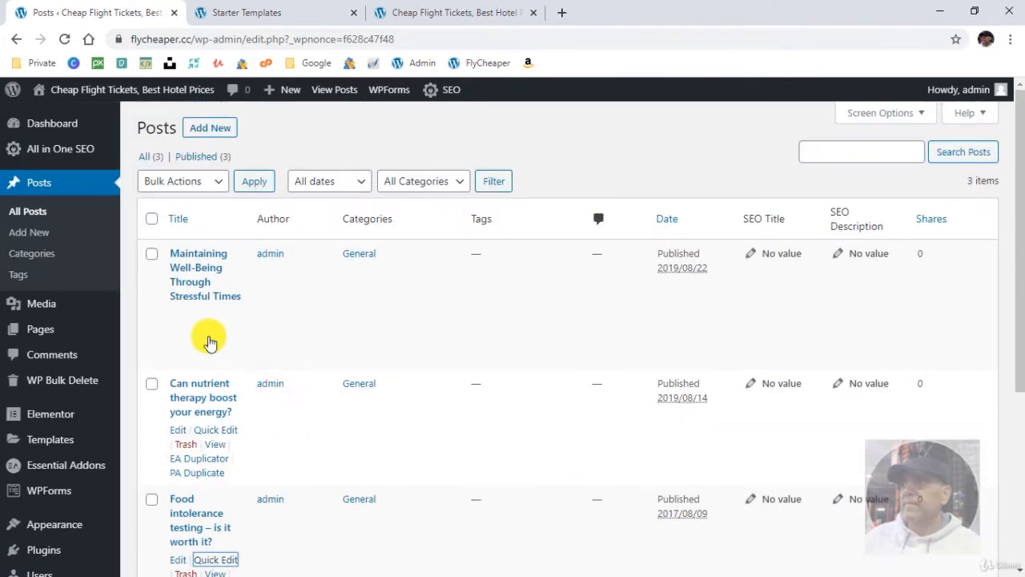
click(45, 251)
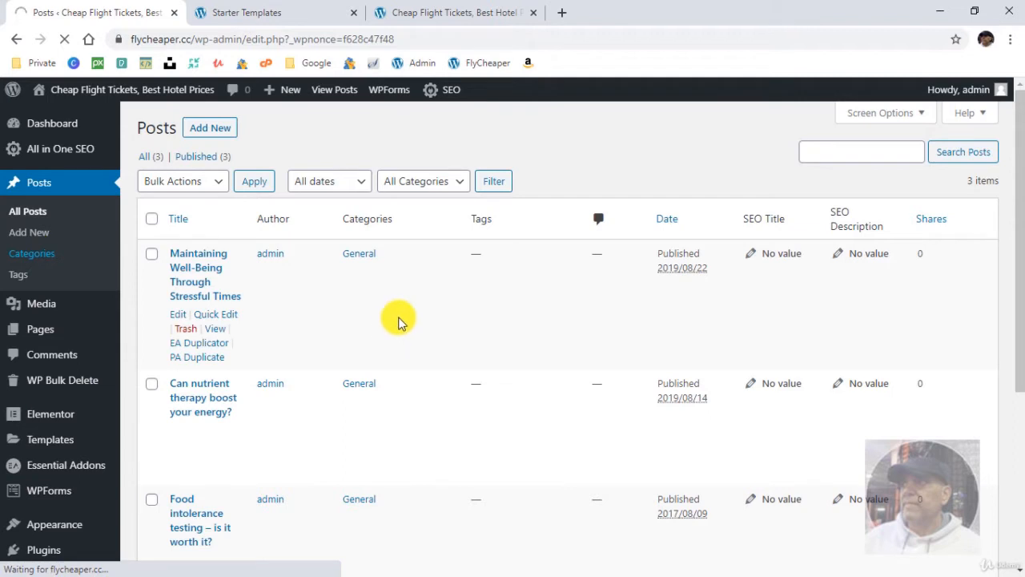
mouse_move(531, 293)
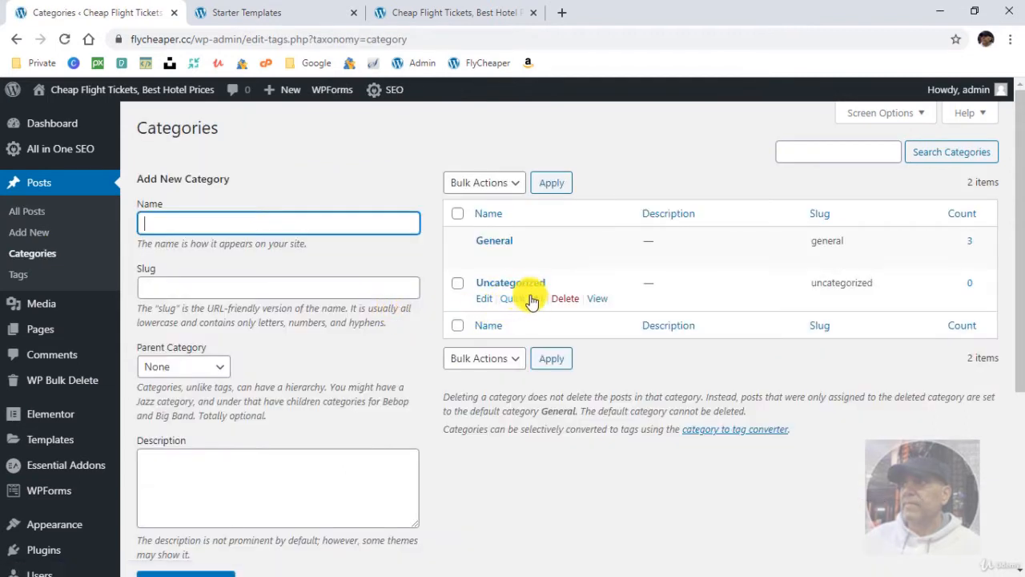
click(564, 298)
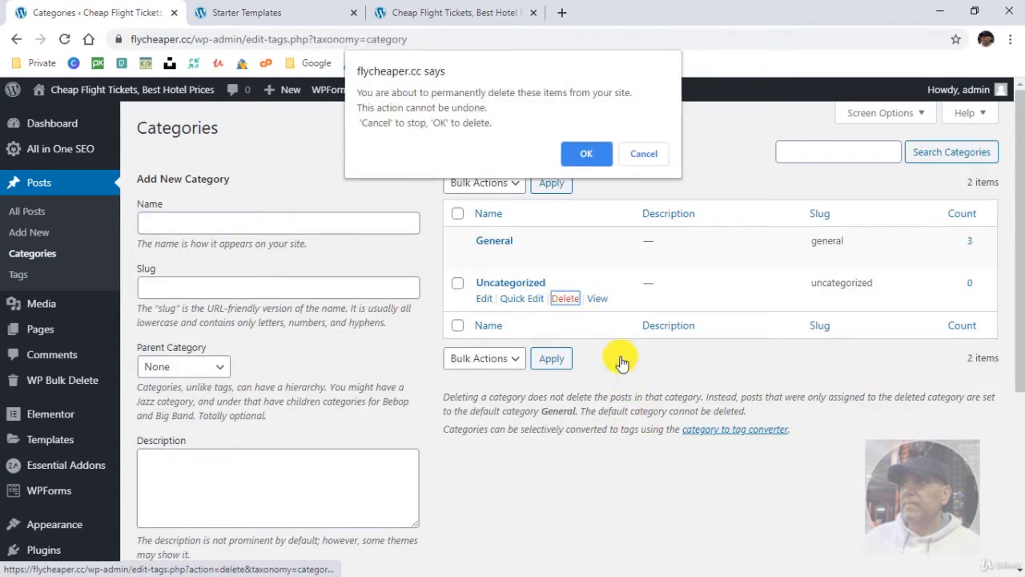
click(593, 165)
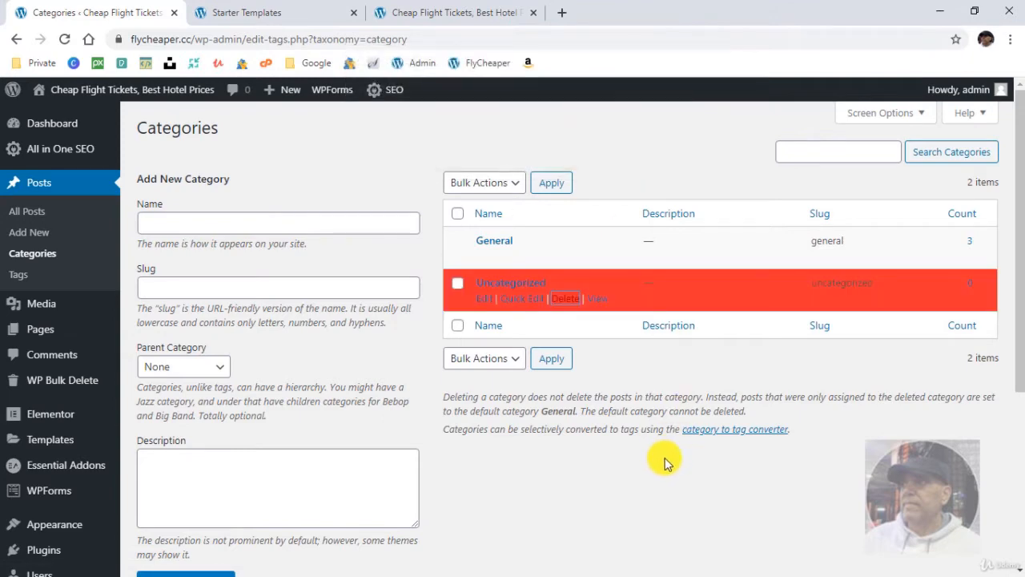
- Open the site's Reading settings and check the homepage setting against the live home page
scroll(56, 460, down, 2)
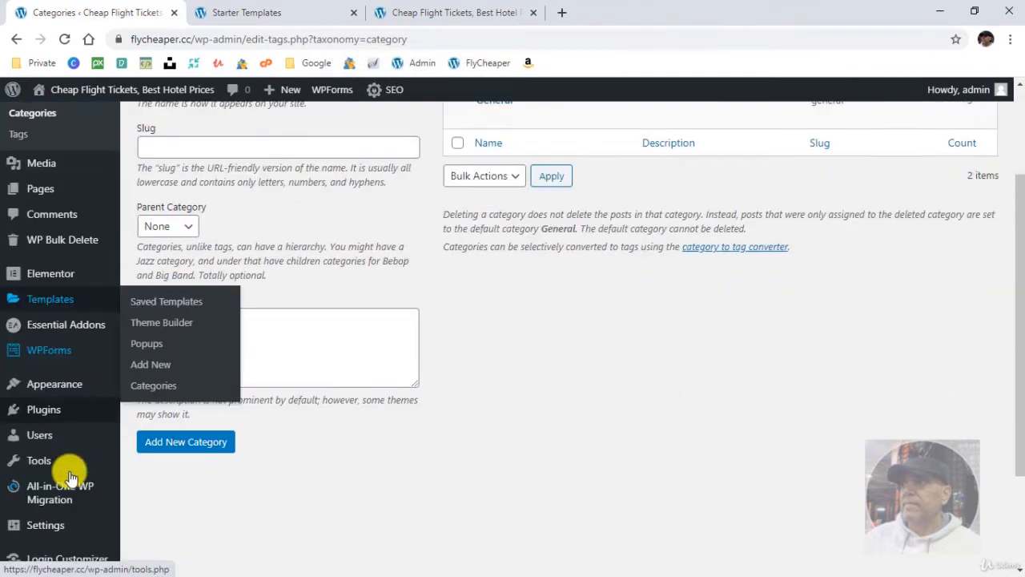
scroll(71, 460, down, 2)
mouse_move(53, 382)
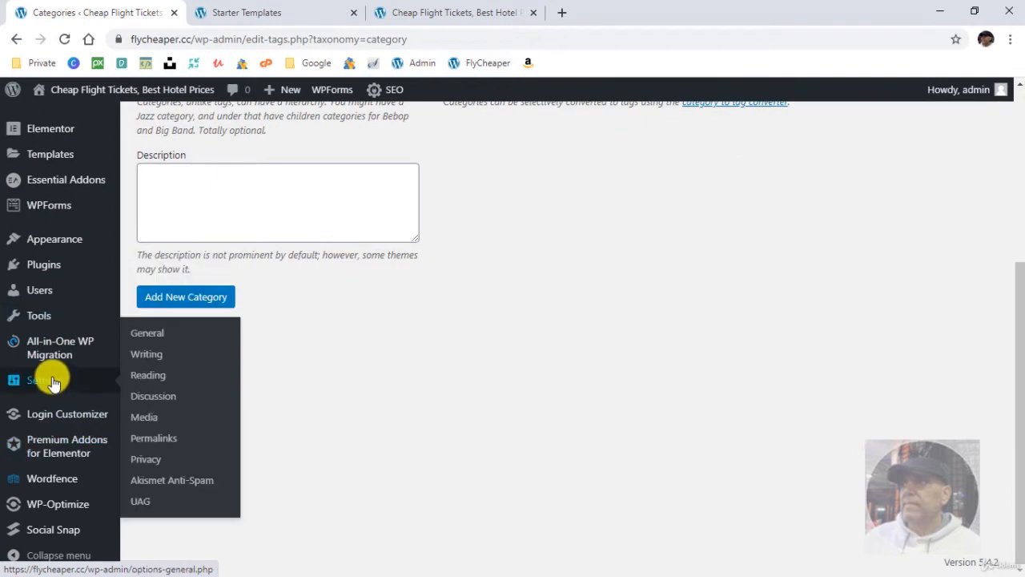
click(149, 375)
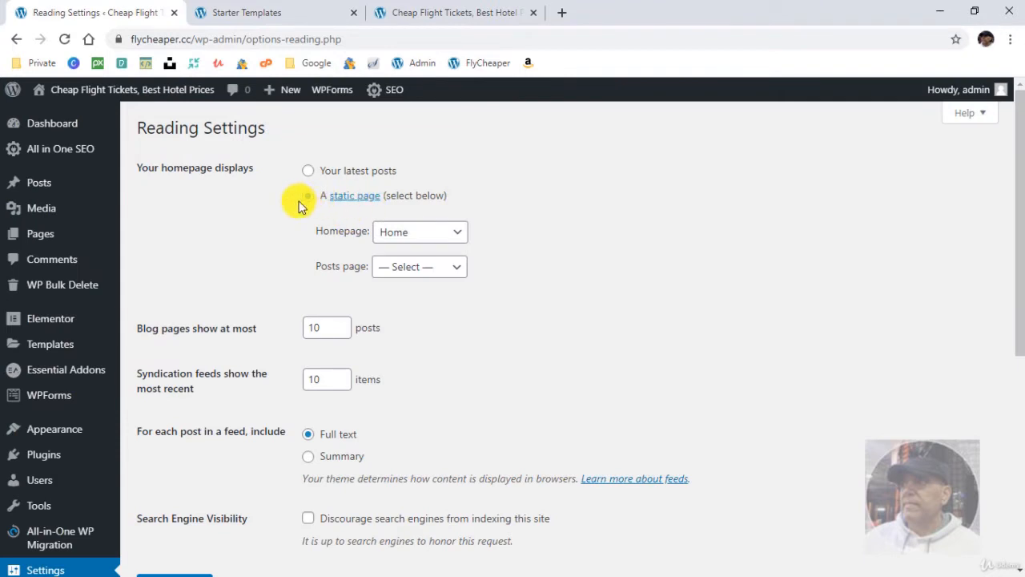
click(428, 13)
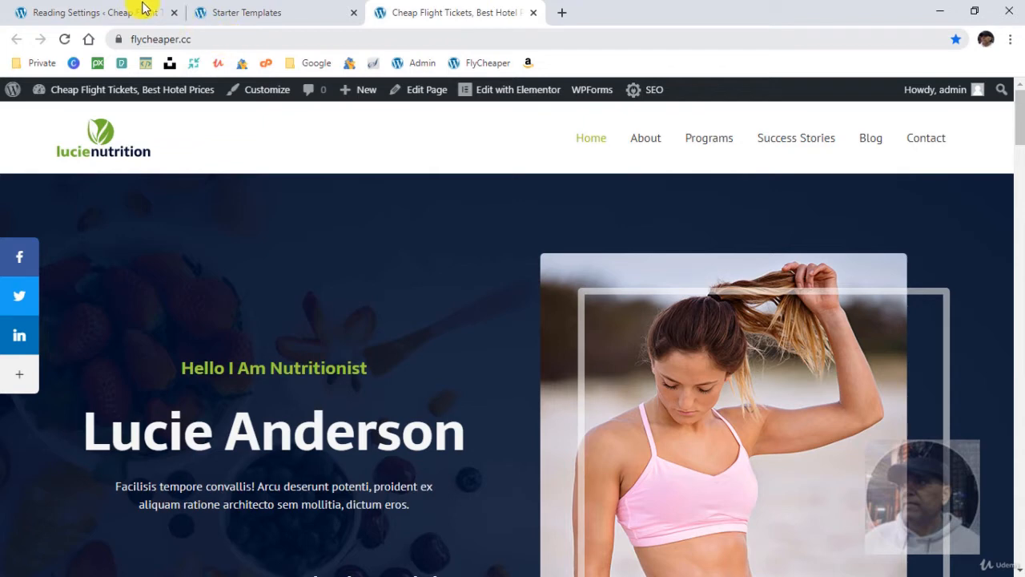
click(104, 9)
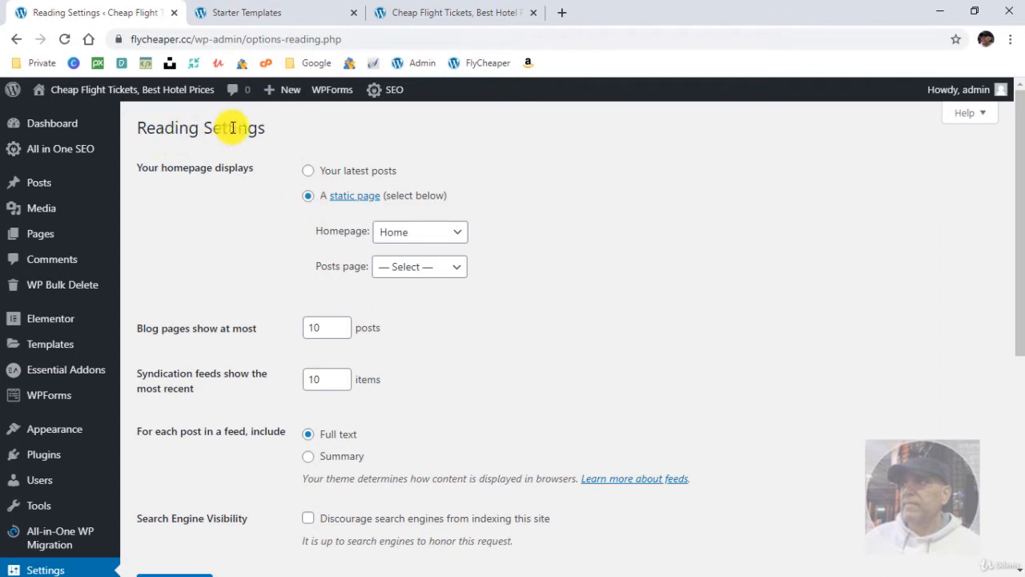
- Keep Home as the static homepage, set the posts page to Blog, and save the Reading settings
click(410, 234)
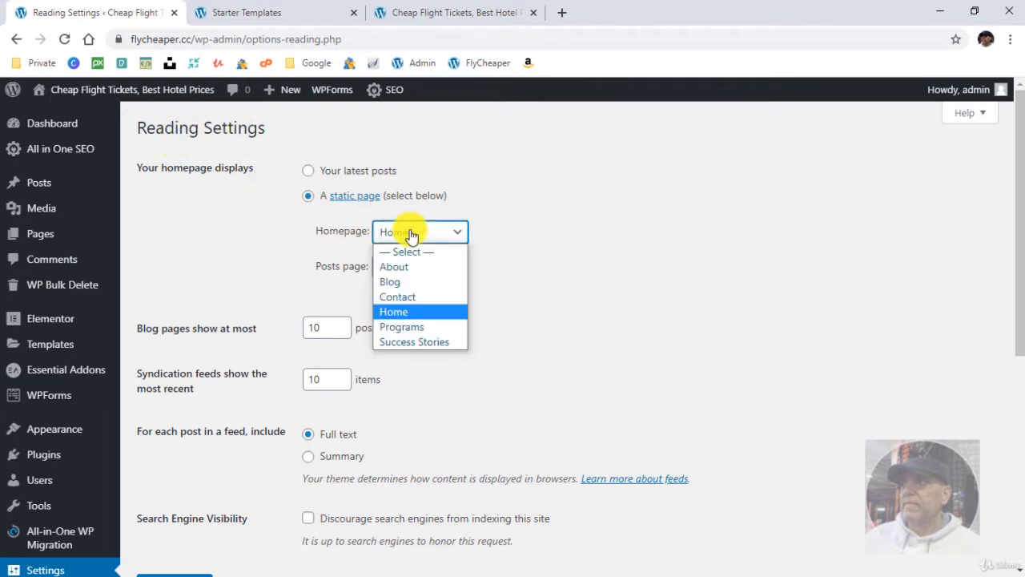
click(611, 270)
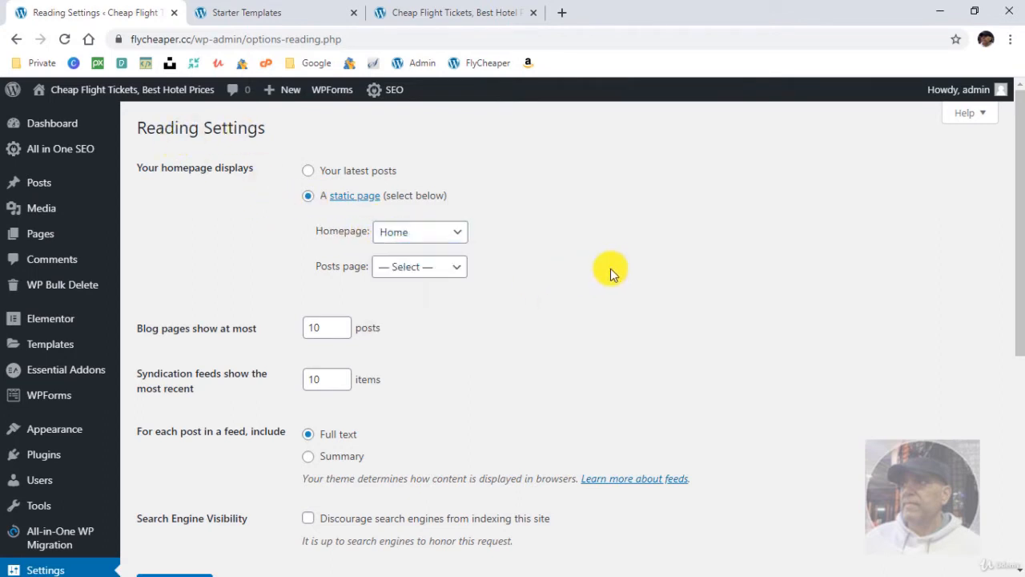
click(413, 269)
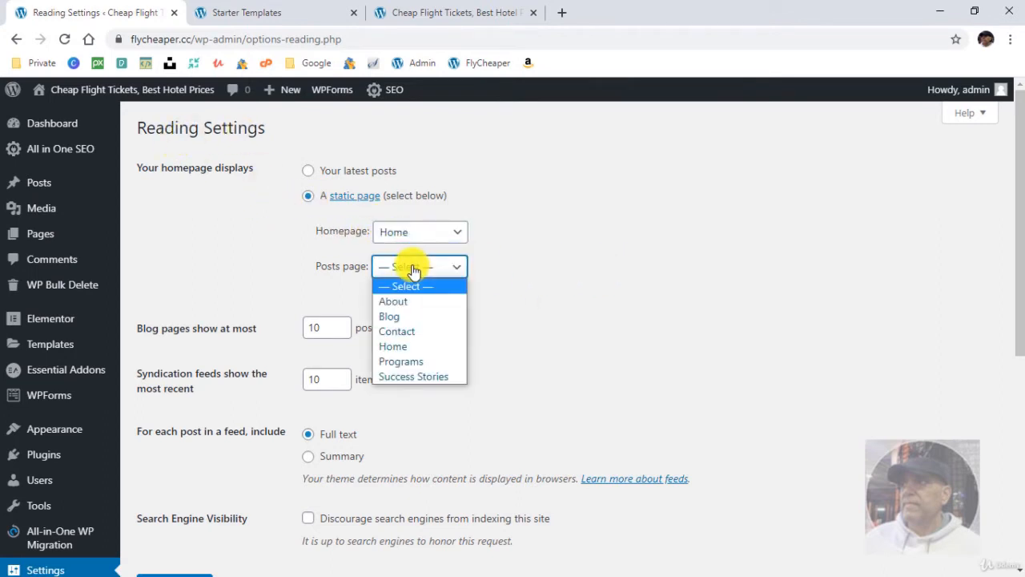
click(425, 316)
scroll(201, 506, down, 2)
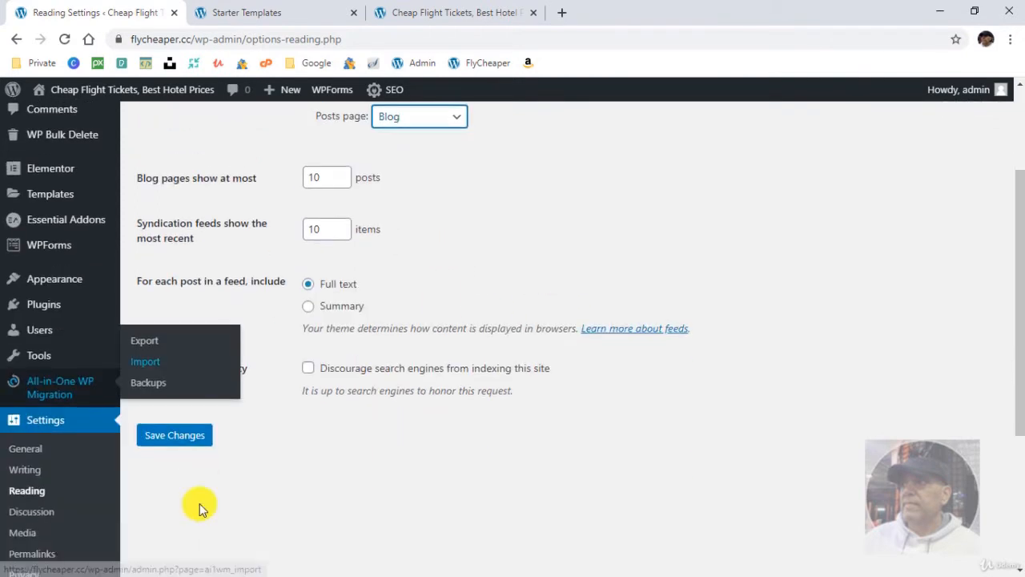
click(171, 435)
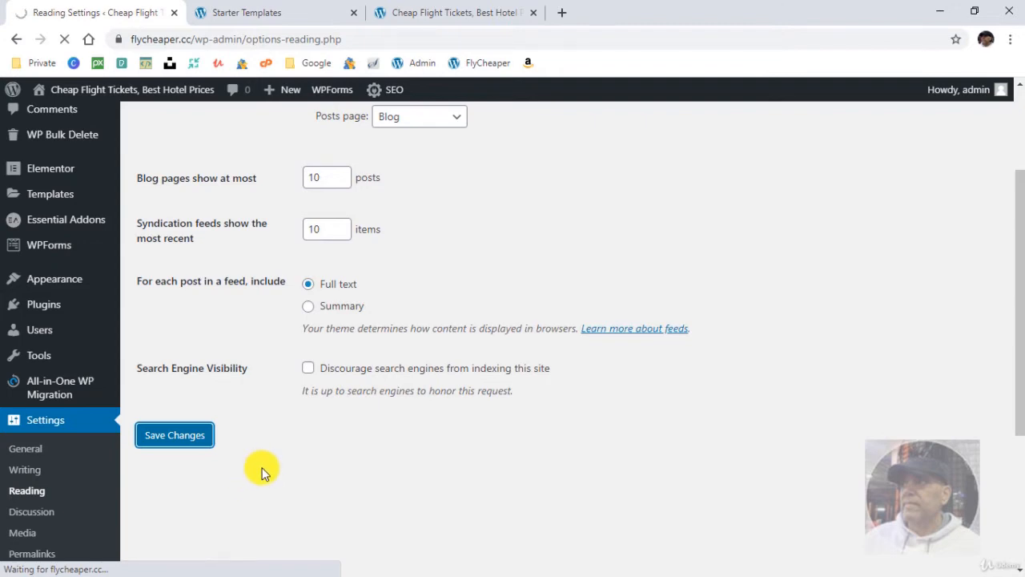
- Open the Permalink settings and check which URL structure is selected, including the optional category and tag bases
scroll(235, 474, down, 4)
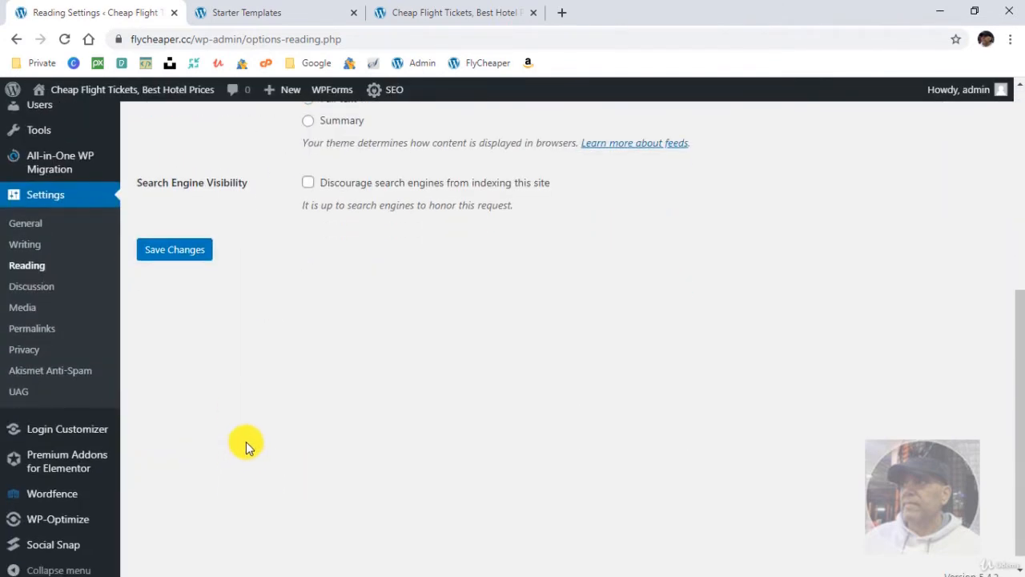
scroll(240, 457, down, 1)
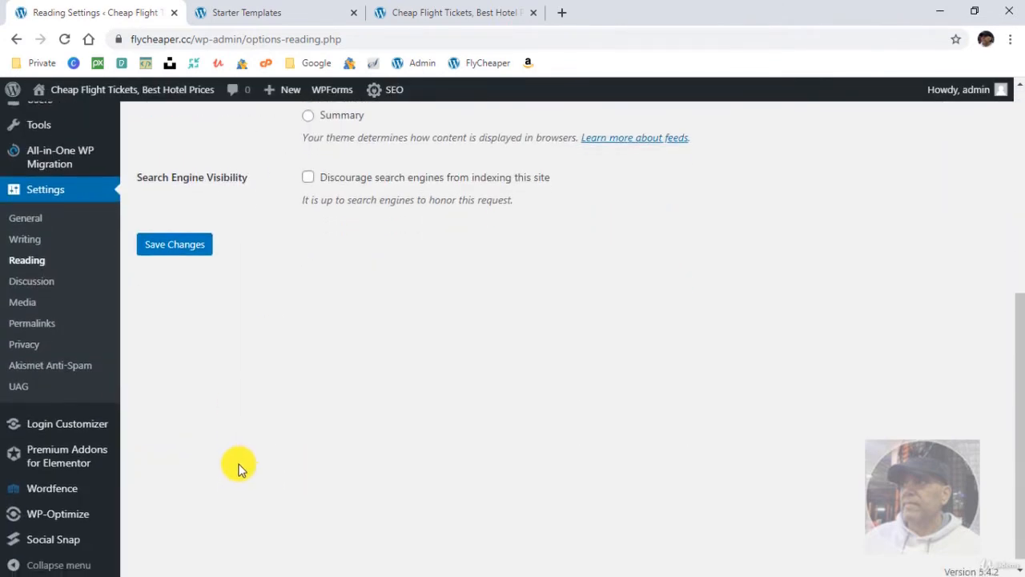
click(49, 313)
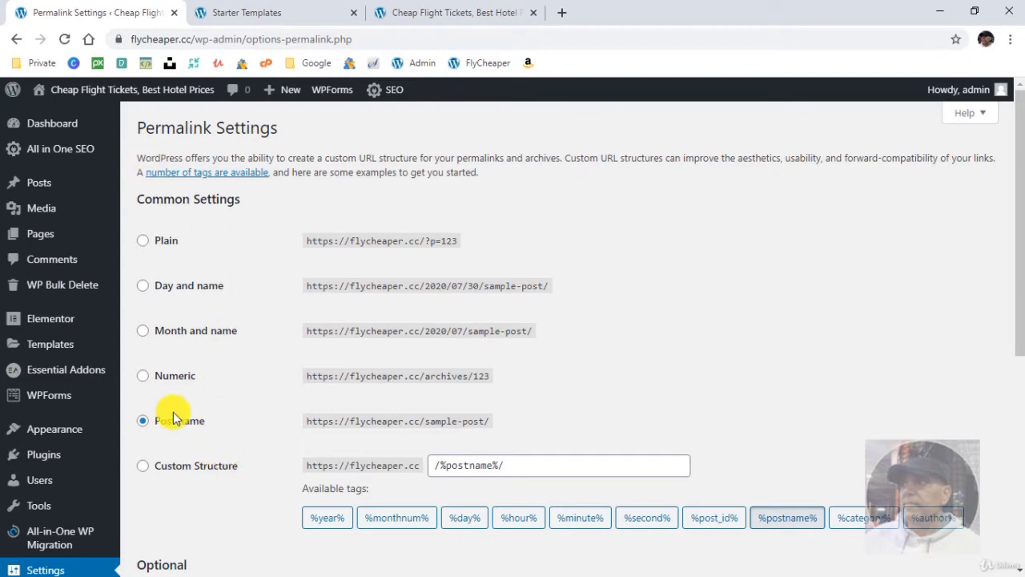
scroll(254, 454, down, 3)
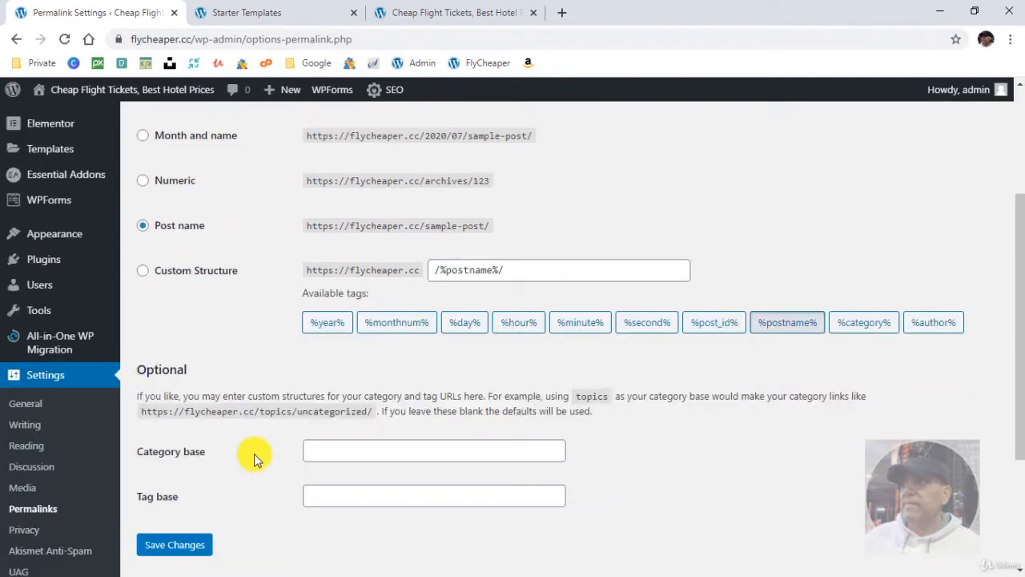
scroll(229, 335, up, 2)
scroll(229, 332, up, 1)
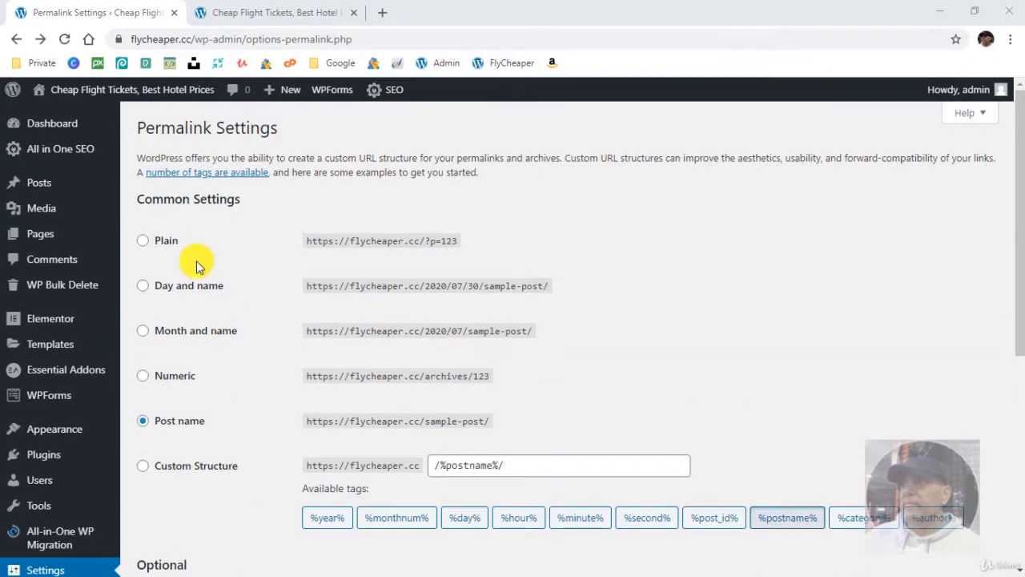
- Open the Media Library and look through all the images imported with the template
click(48, 211)
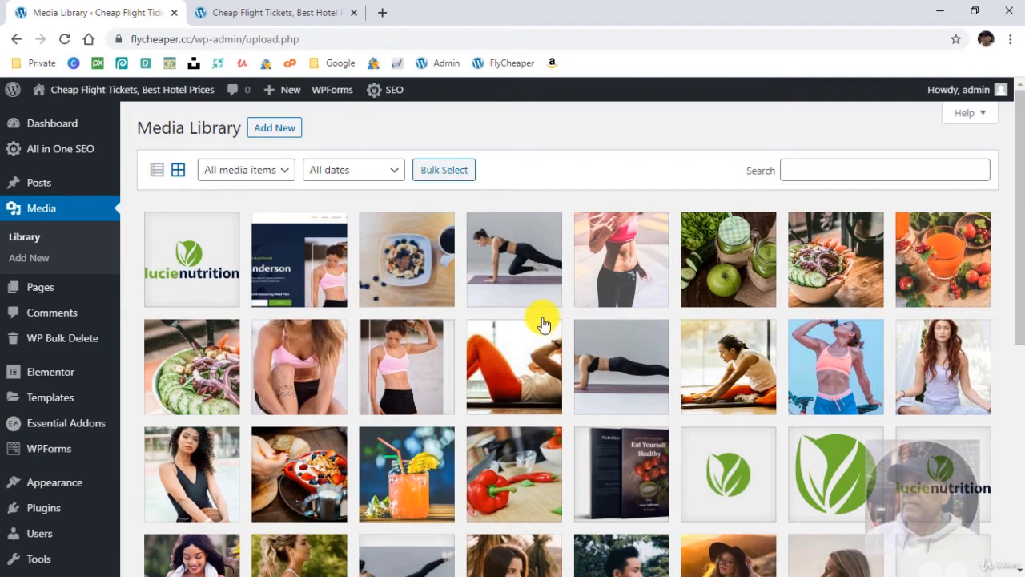
scroll(841, 473, down, 5)
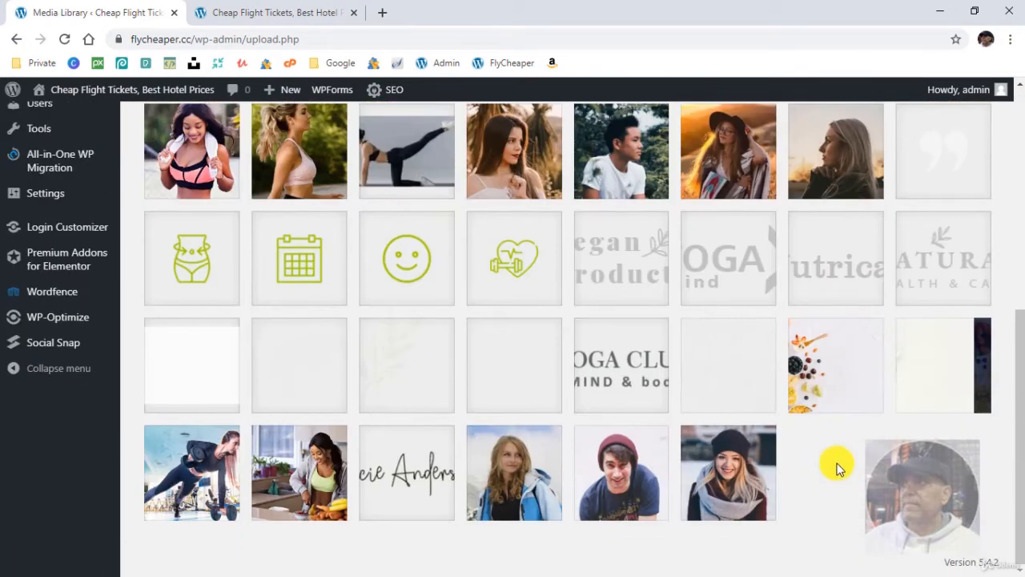
scroll(542, 407, up, 7)
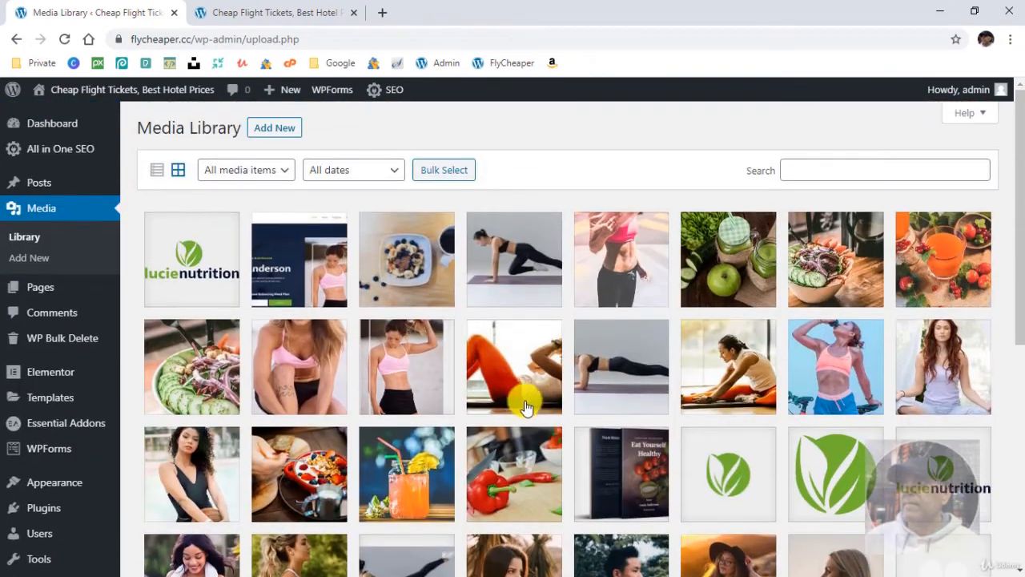
scroll(524, 407, down, 5)
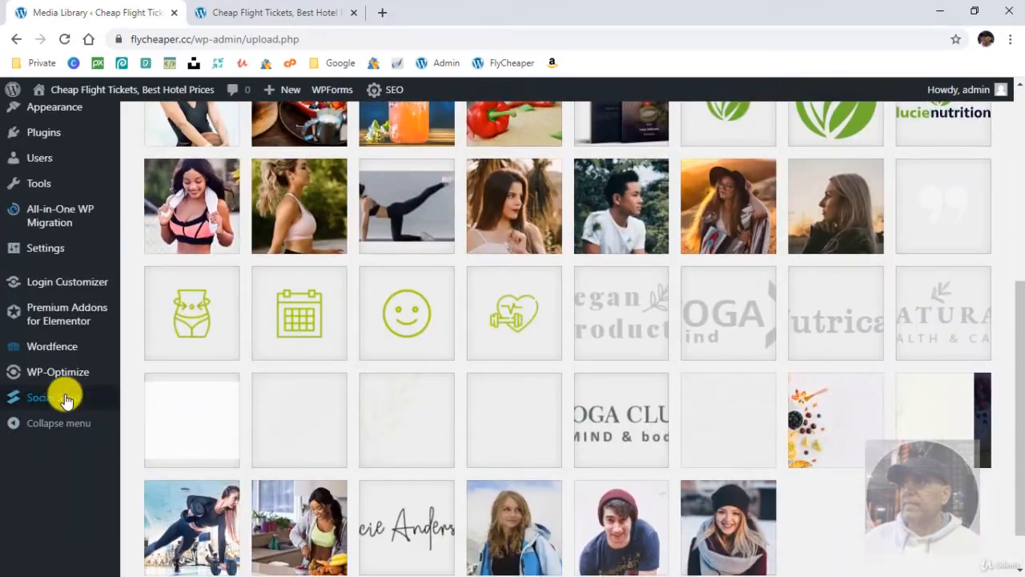
mouse_move(38, 379)
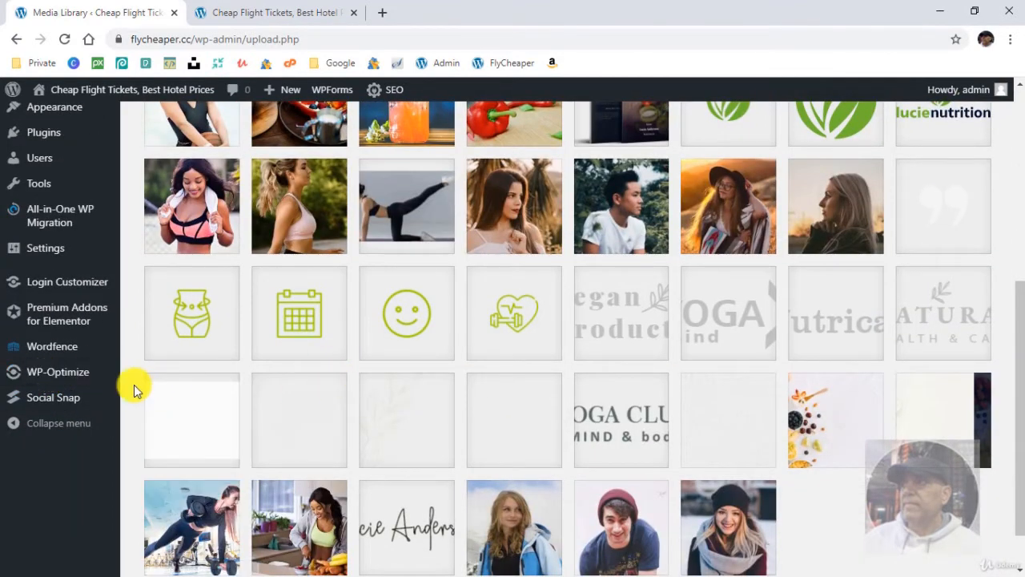
scroll(136, 396, up, 5)
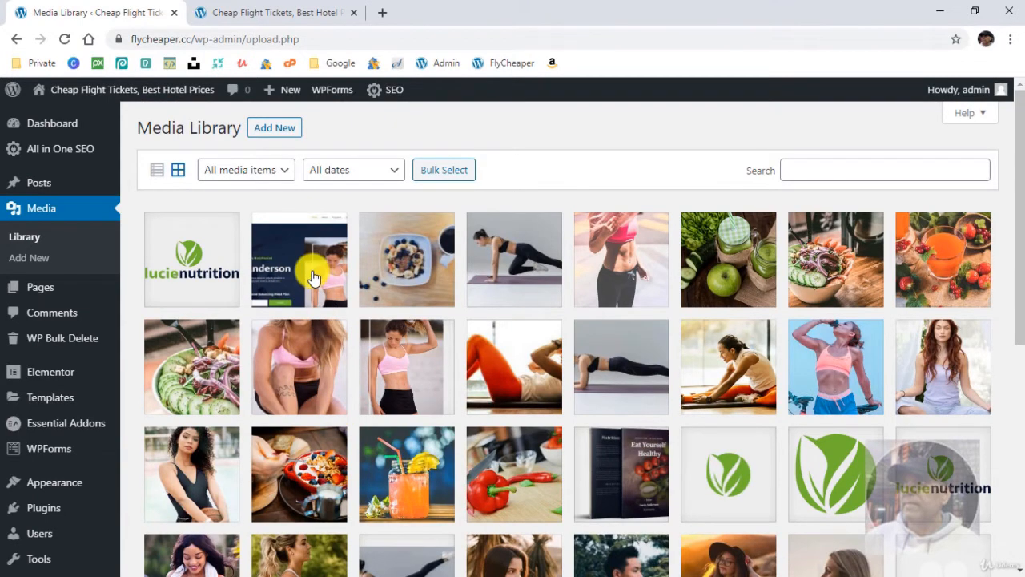
- View the attachment details of the nutritionist-yoast-seo image and of image-12, the seated stretching photo
click(312, 277)
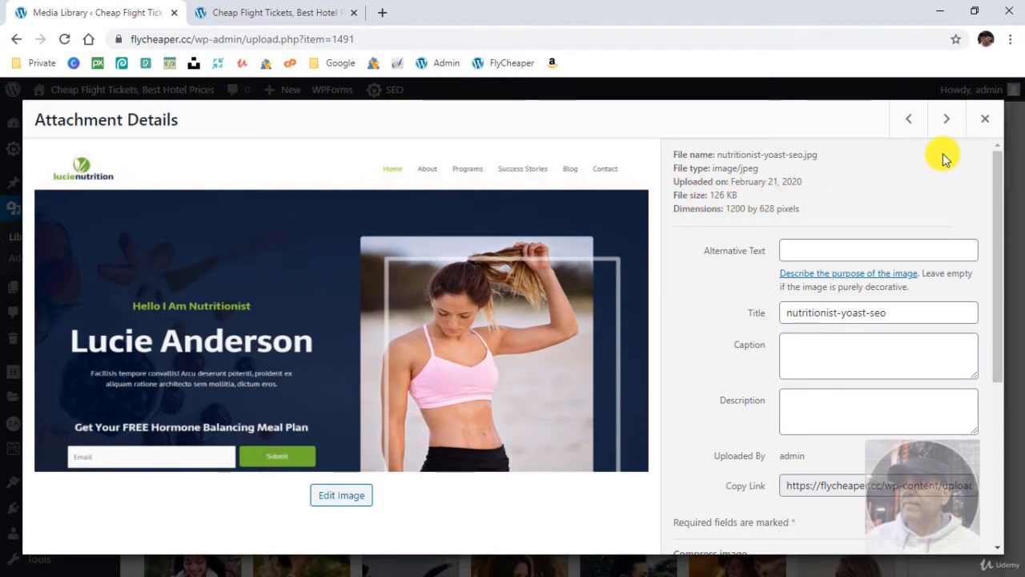
click(984, 120)
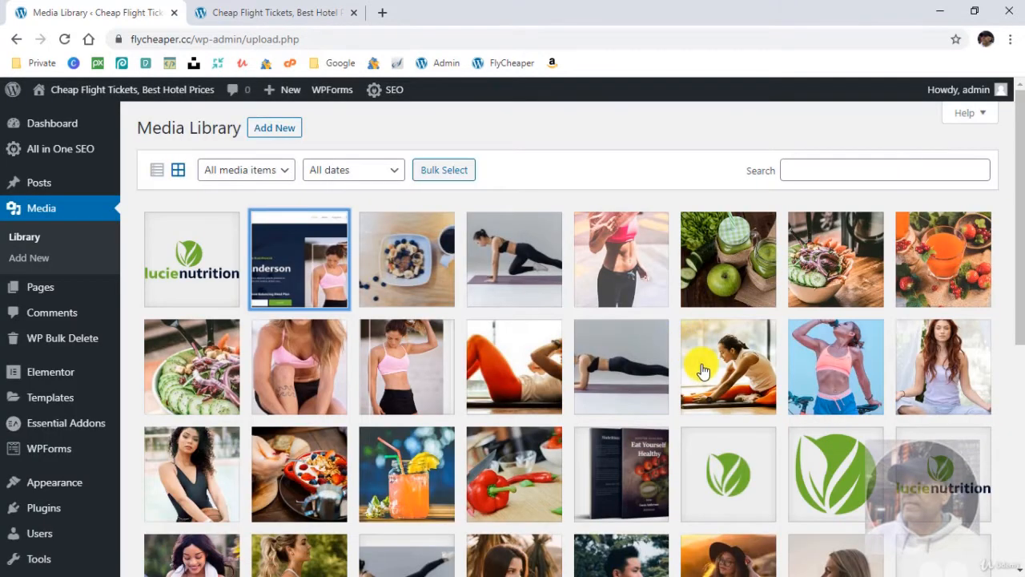
click(697, 362)
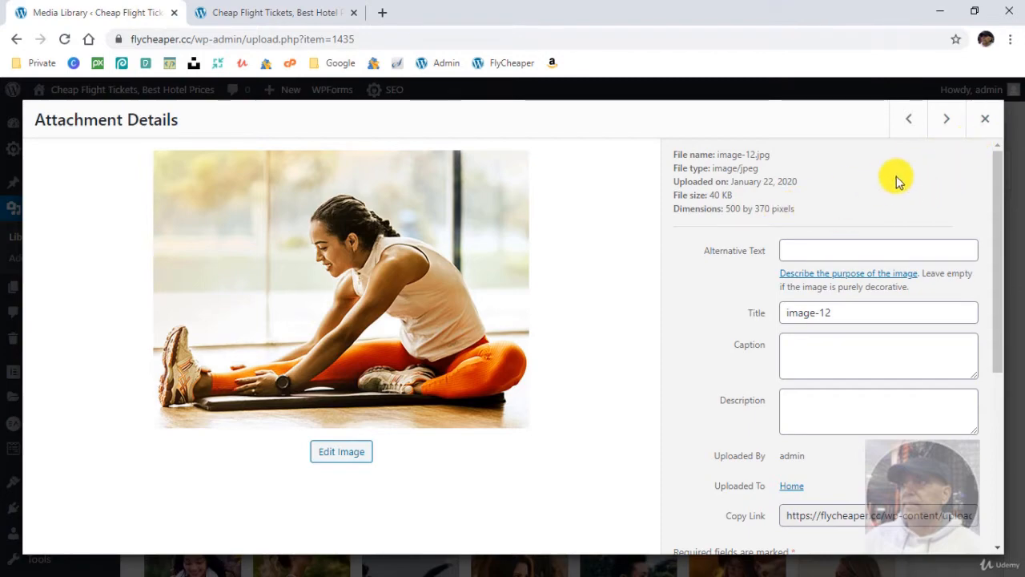
- Close the image-12 details, open the book-02 image's attachment details, and review its file size, dimensions and compression options
click(987, 121)
scroll(707, 393, down, 3)
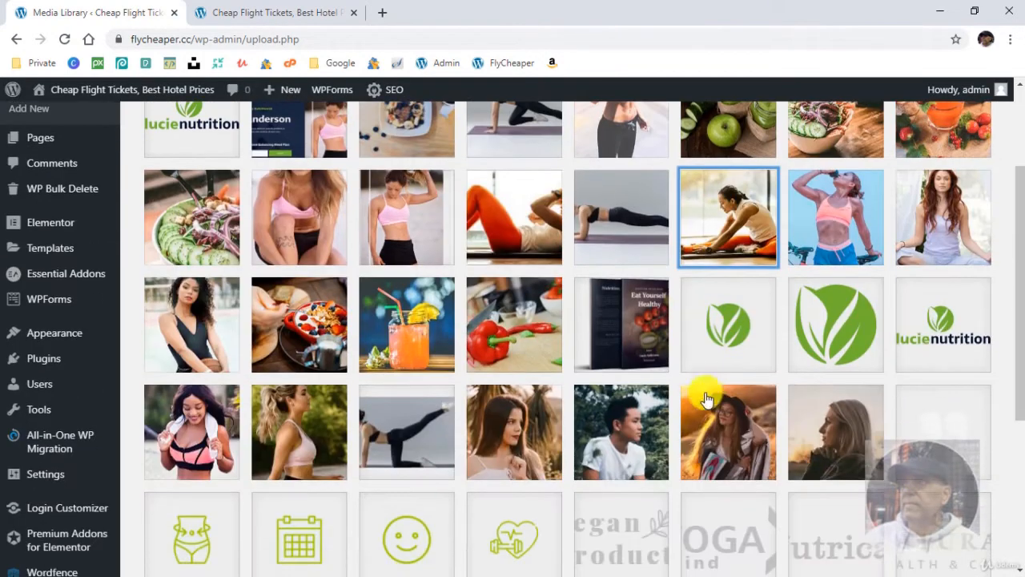
click(624, 318)
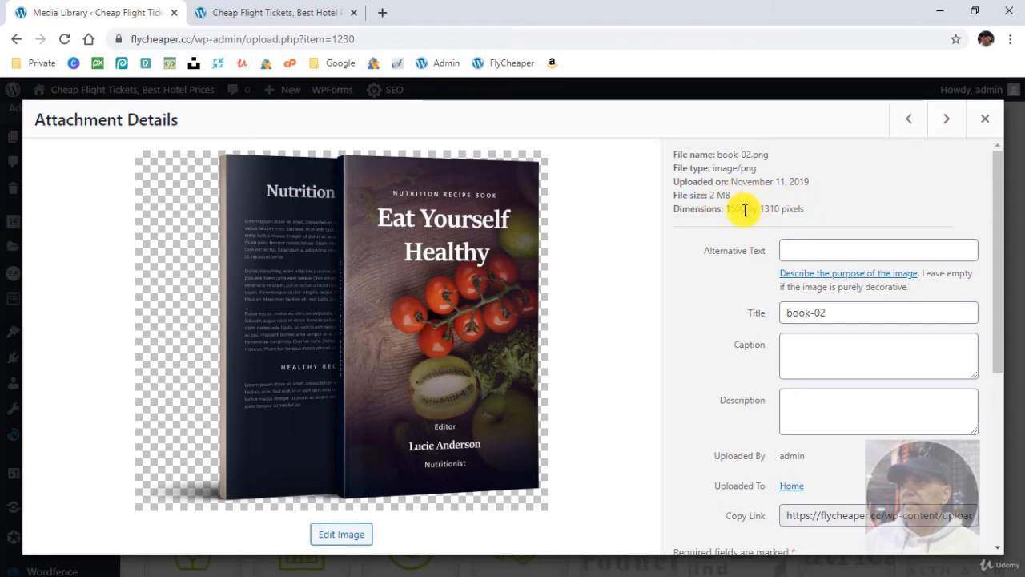
scroll(721, 332, down, 4)
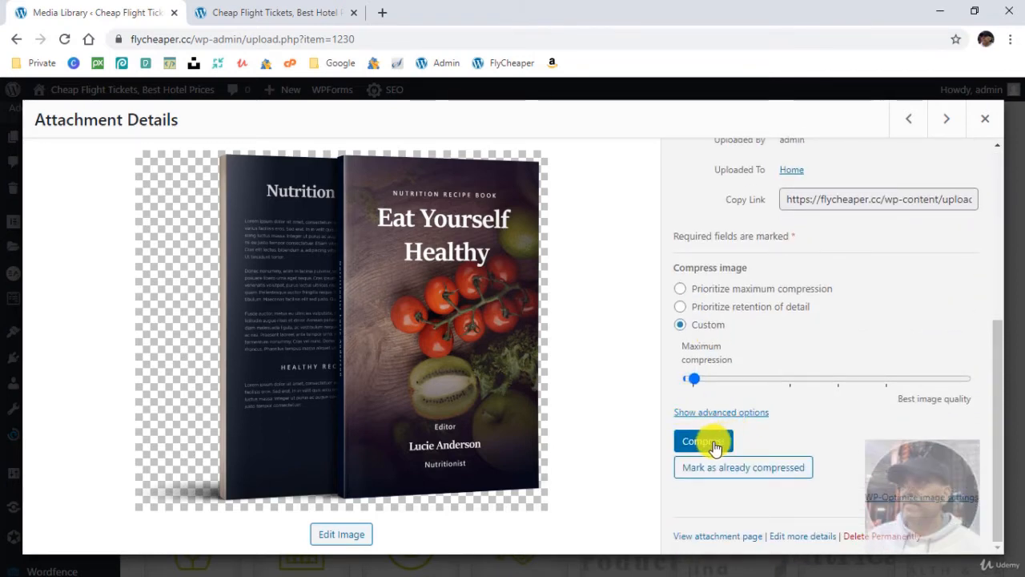
scroll(788, 376, up, 2)
scroll(791, 368, up, 3)
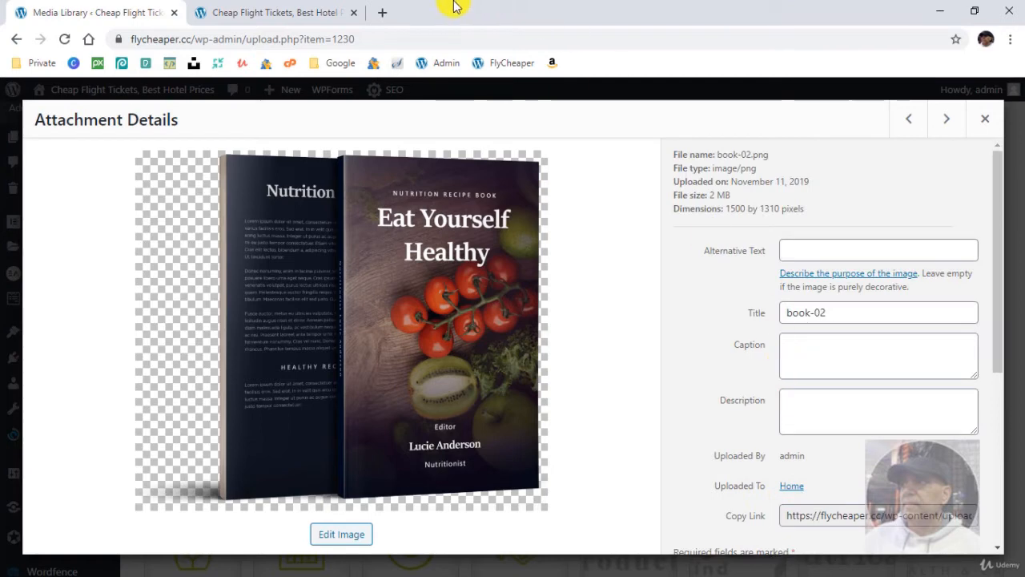
- Open reduceimages.com in a new browser tab and load book-02.png into its image resizer
click(386, 12)
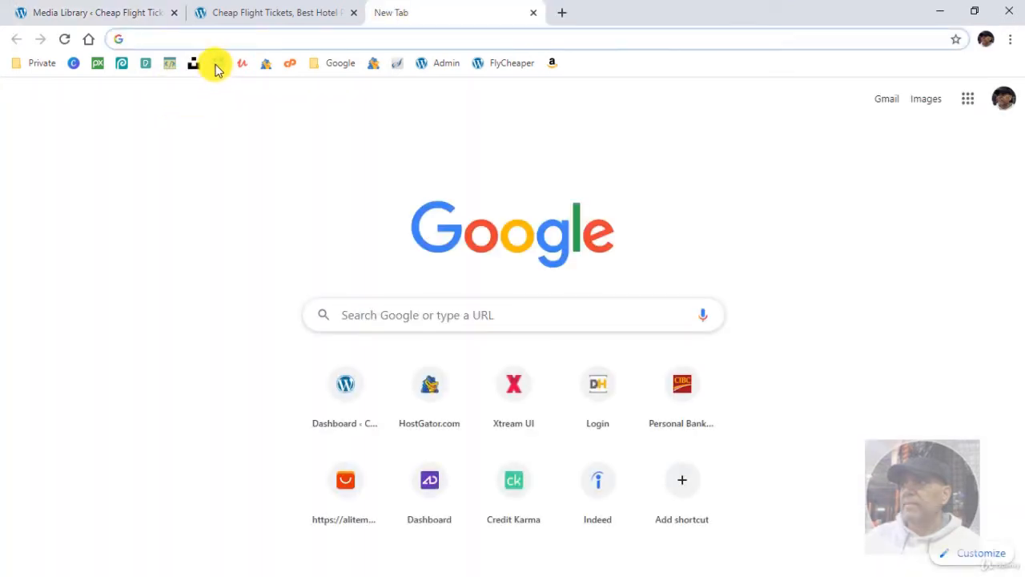
click(216, 65)
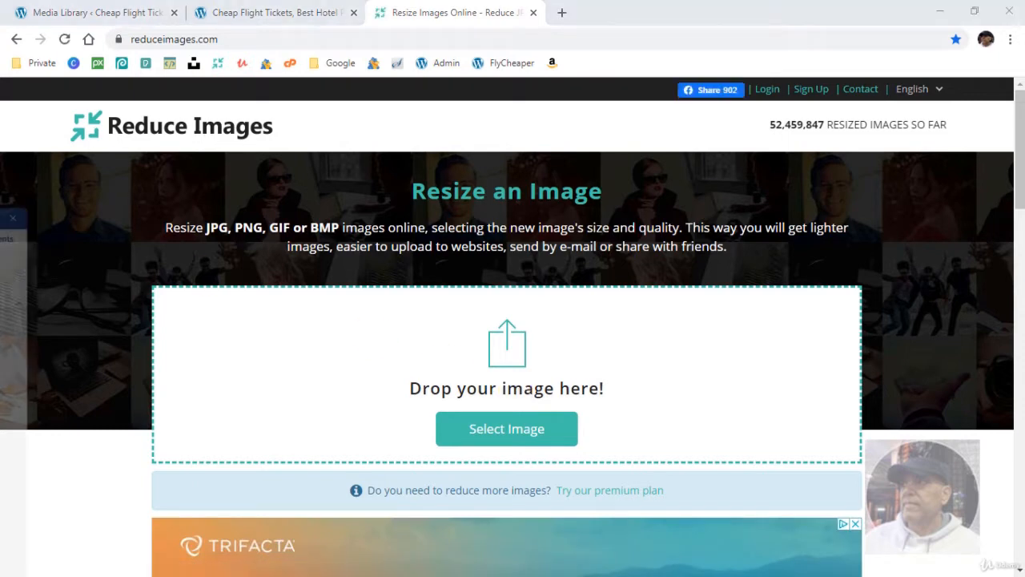
drag(177, 364, 484, 380)
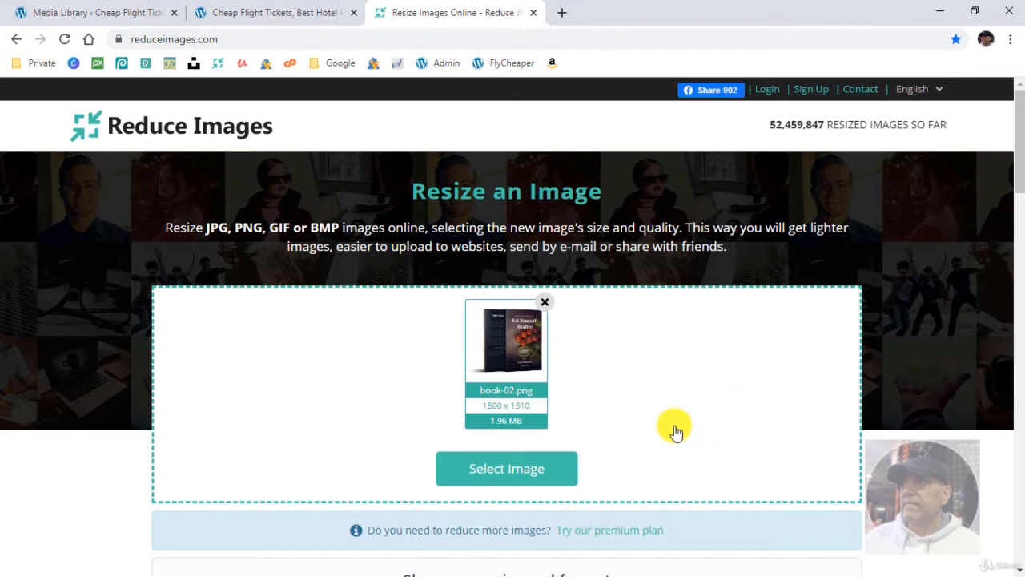
- Resize book-02.png to a JPG at 100 percent width and height with 95% quality
scroll(656, 412, down, 2)
scroll(449, 356, down, 1)
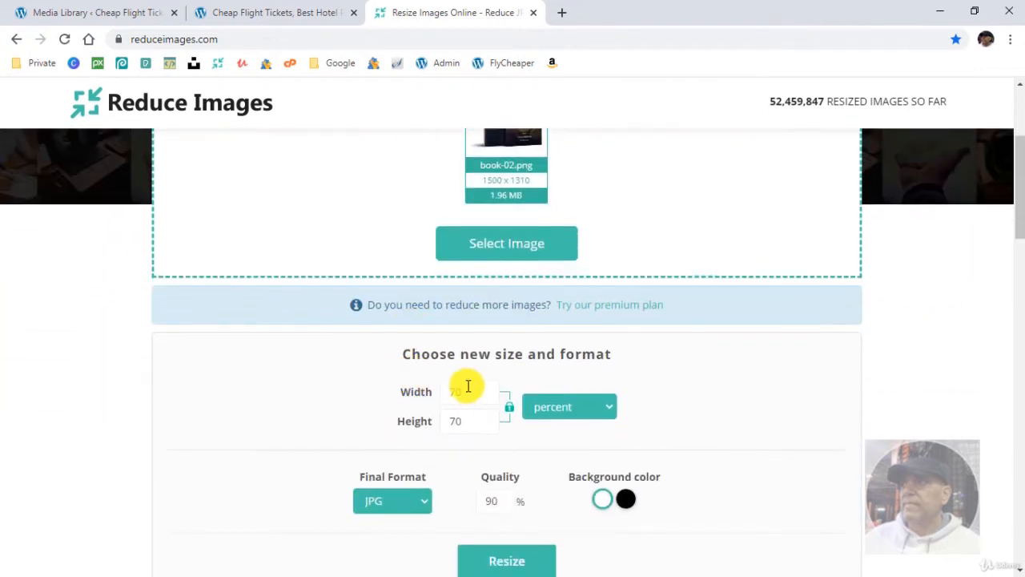
scroll(577, 328, up, 1)
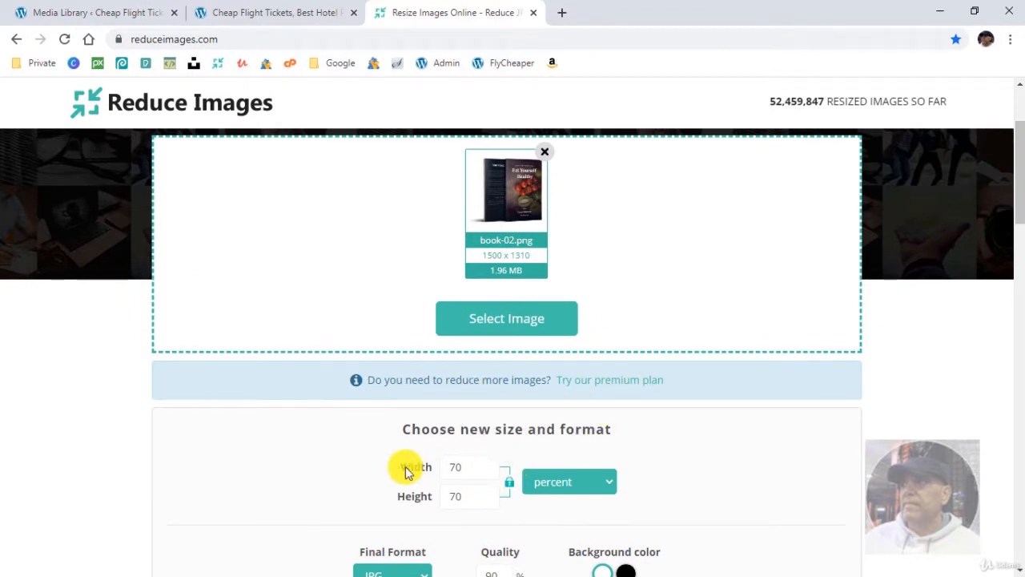
click(463, 468)
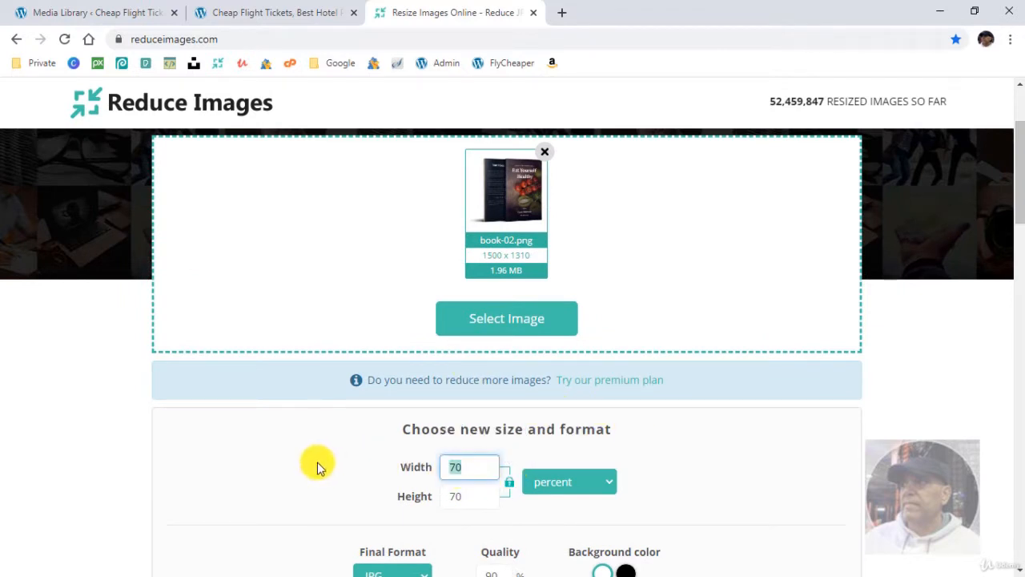
text(100)
scroll(698, 469, down, 2)
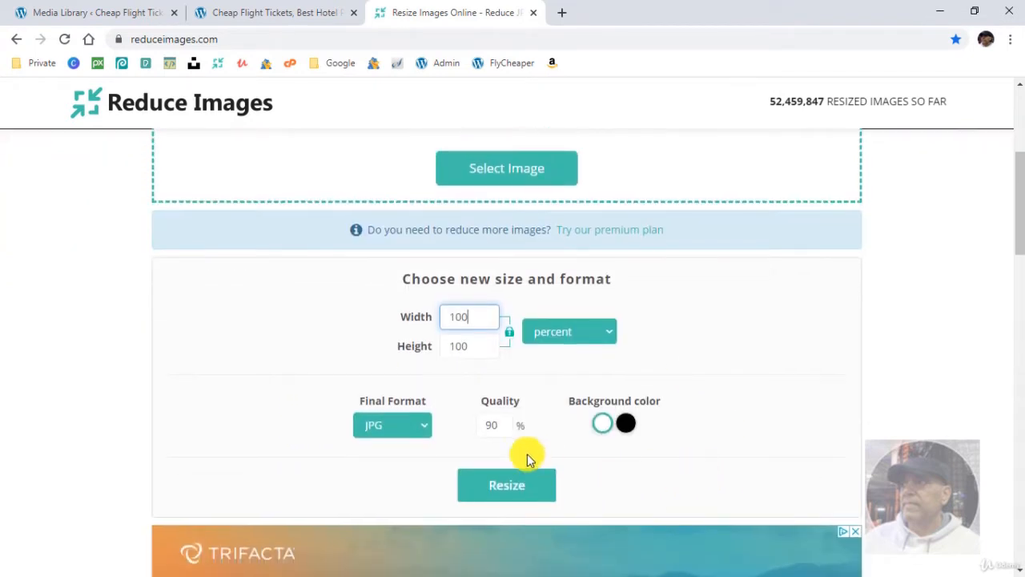
click(495, 425)
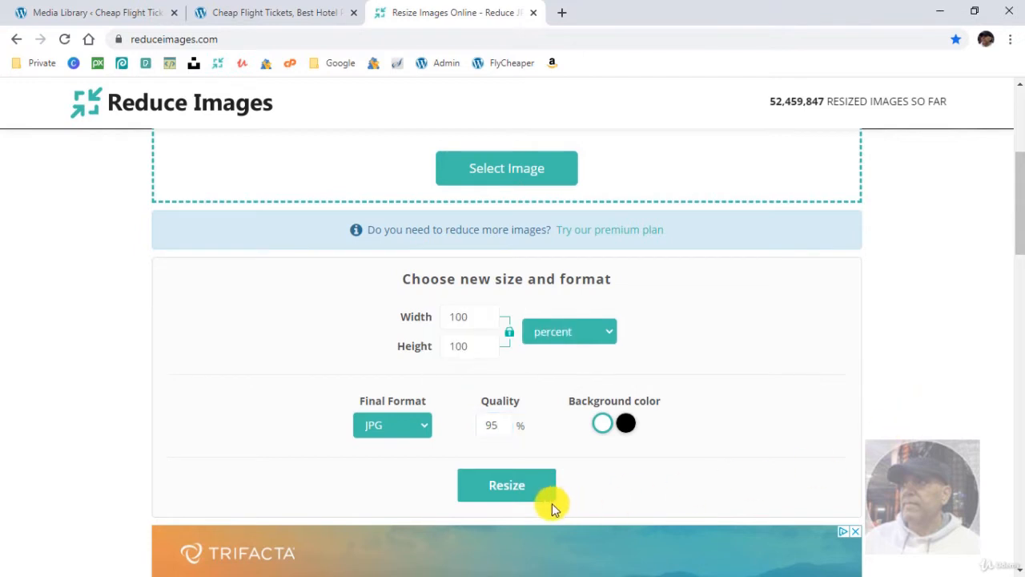
click(513, 485)
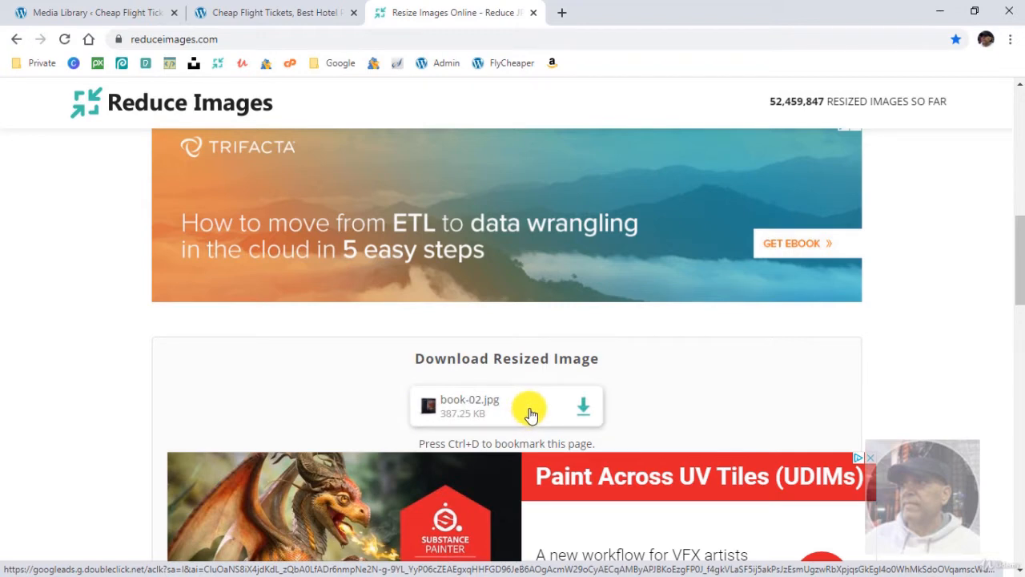
- Return to the Media Library, close the book-02 attachment details, and look over the remaining images
click(285, 16)
click(44, 10)
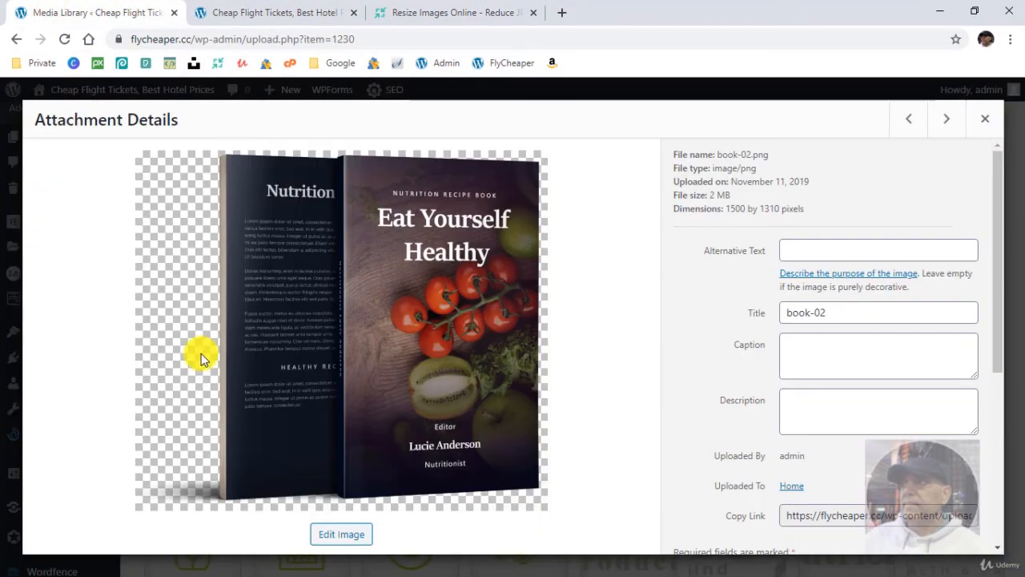
click(986, 121)
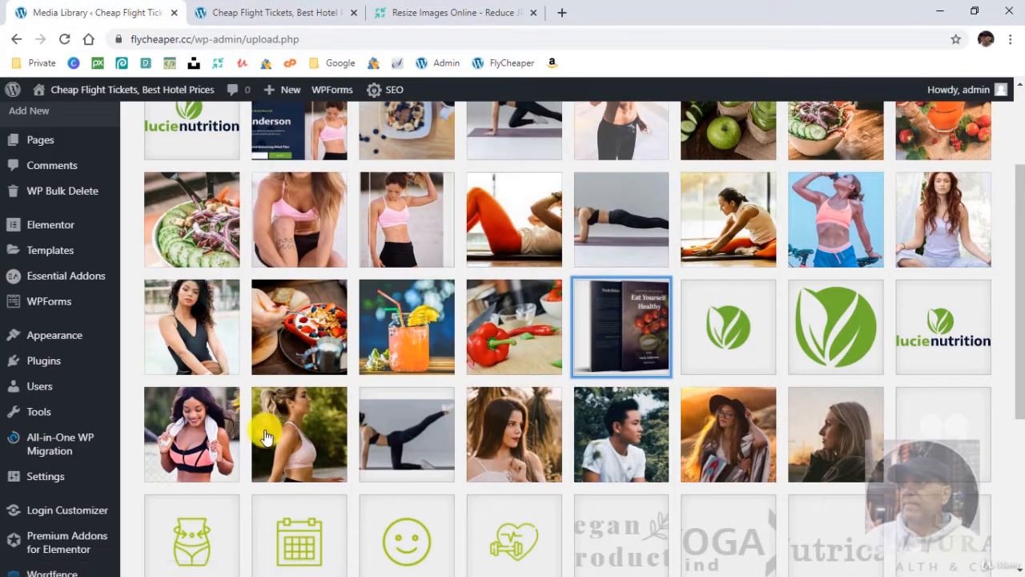
scroll(558, 435, down, 3)
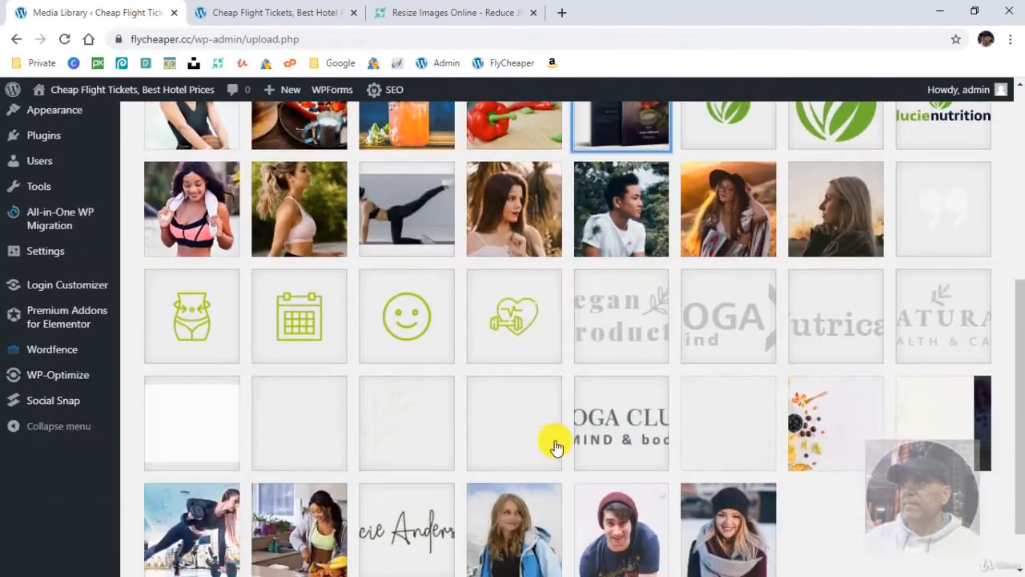
- Open WP-Optimize, dismiss its welcome notice, and review the available database optimizations
click(70, 380)
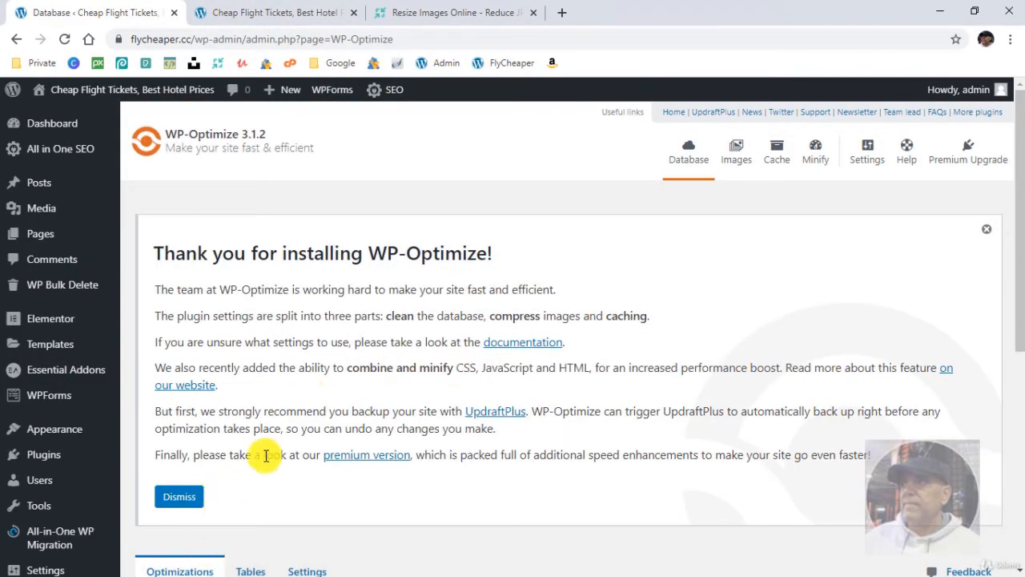
scroll(240, 442, down, 2)
click(188, 350)
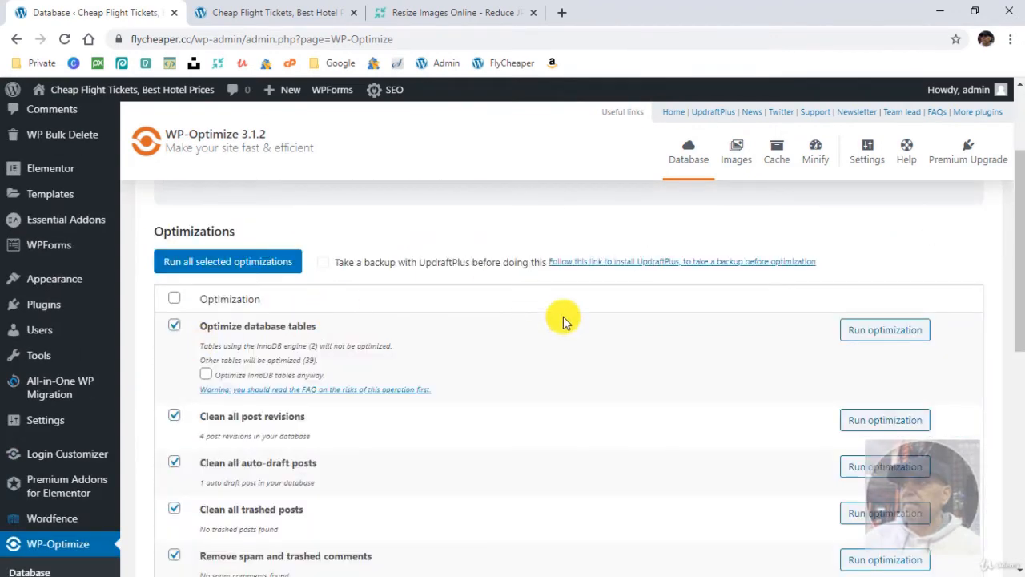
scroll(384, 232, up, 1)
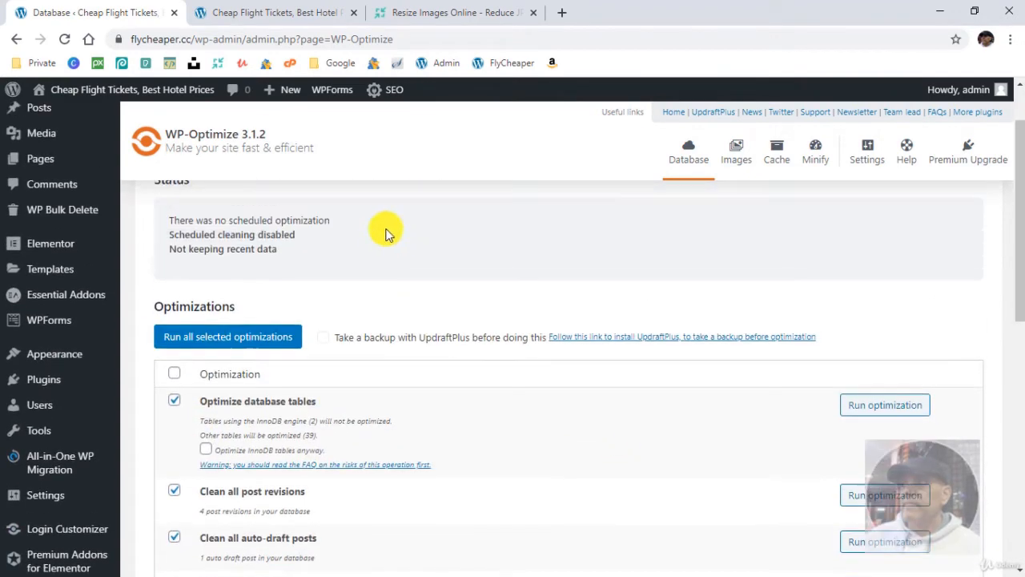
- Turn on automatic compression of newly added images in WP-Optimize's image settings and review the uncompressed images
click(736, 153)
scroll(552, 337, down, 1)
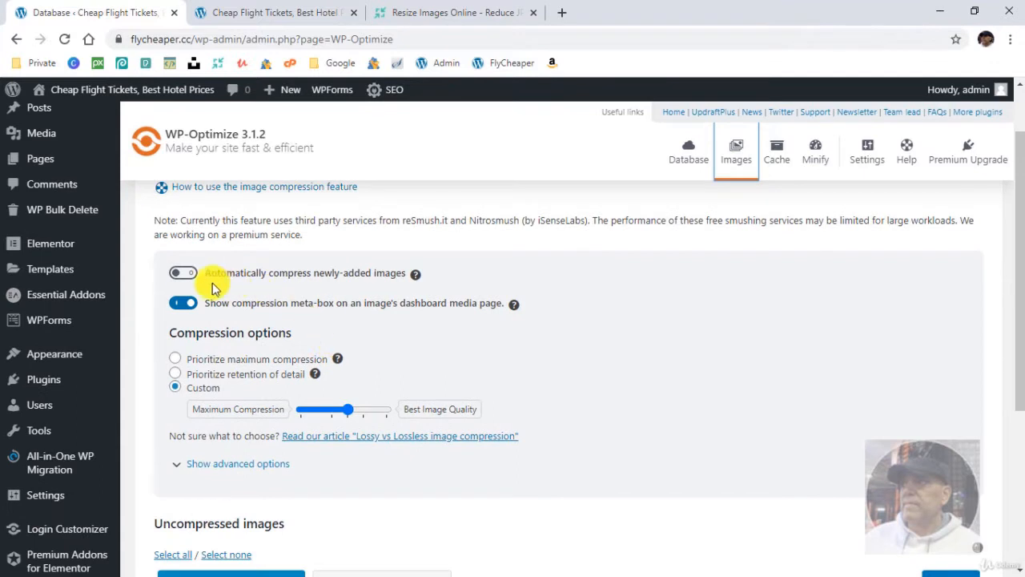
click(183, 275)
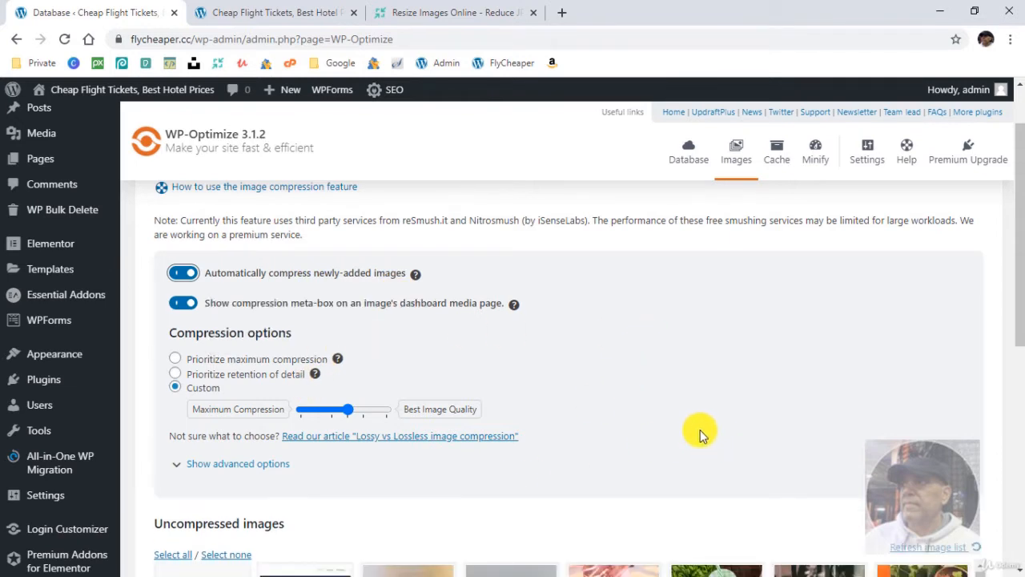
scroll(695, 433, down, 3)
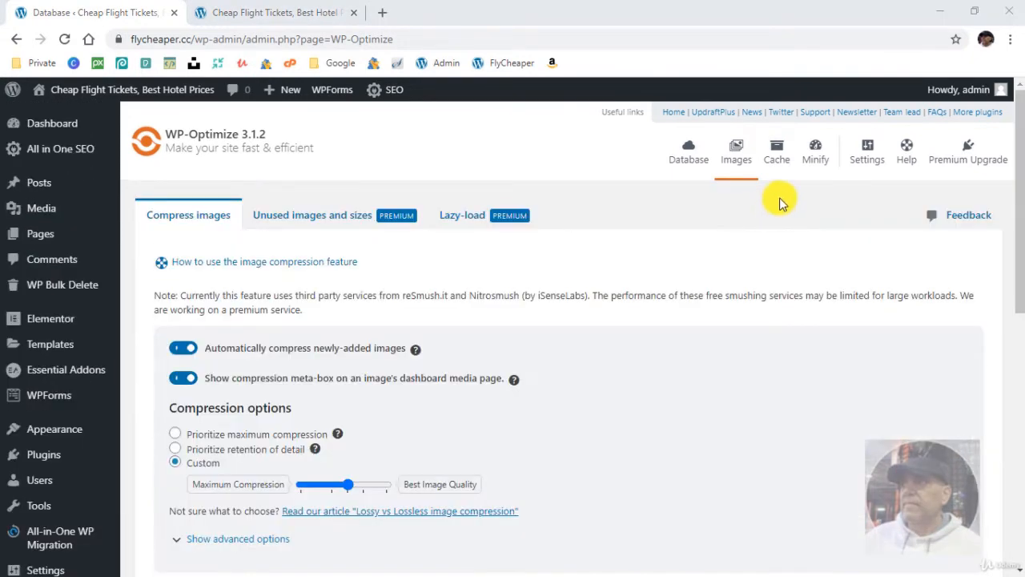
- Enable page caching in WP-Optimize's cache settings
click(777, 170)
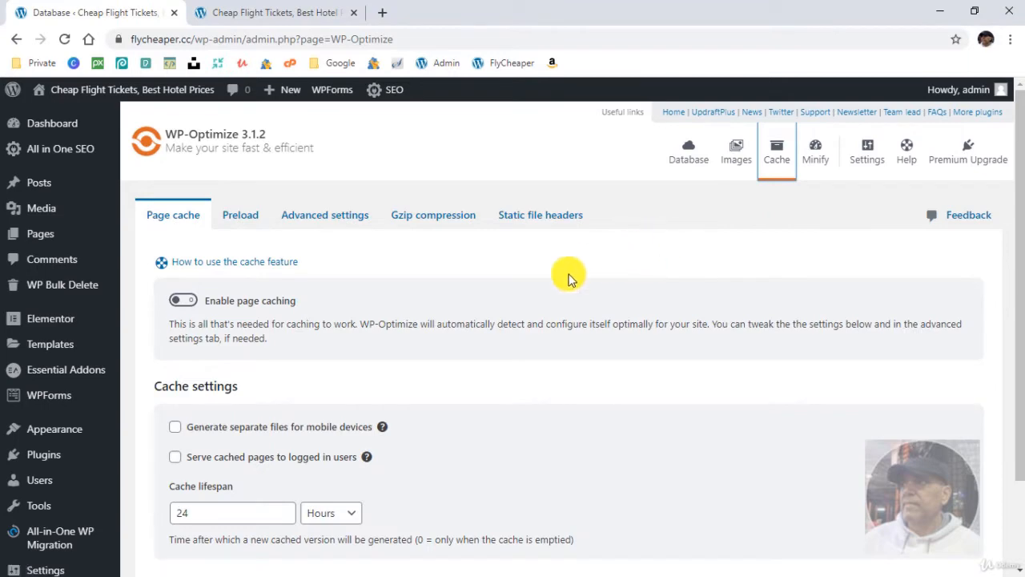
click(224, 302)
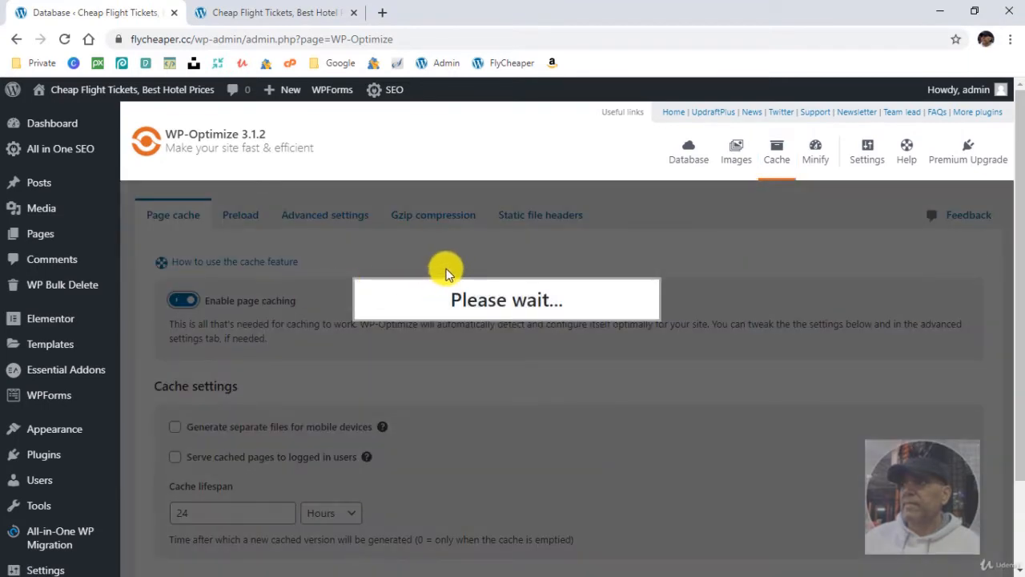
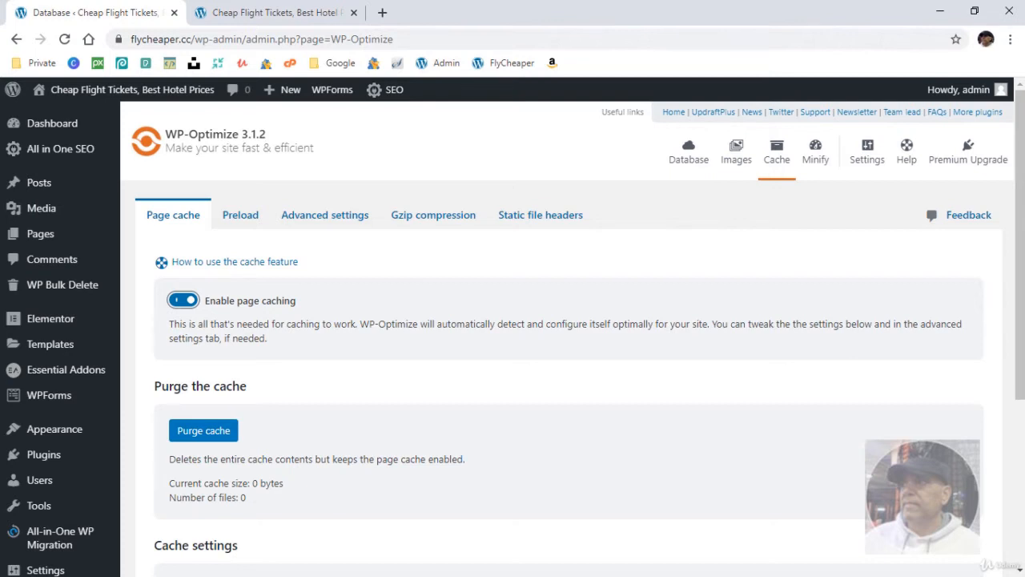
- Return to WP-Optimize's database optimizations, deselect all of them and select them all again
click(777, 152)
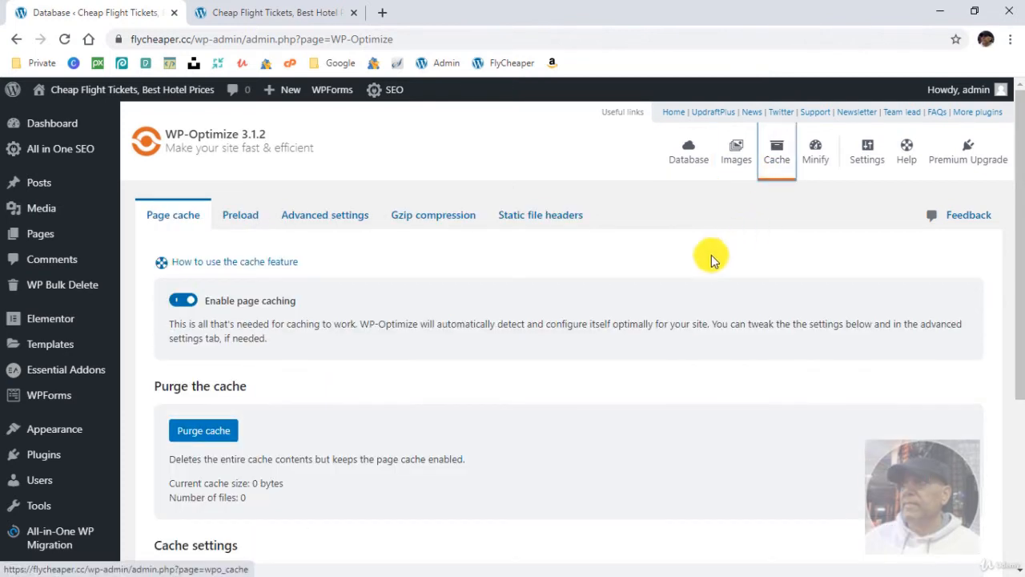
click(548, 148)
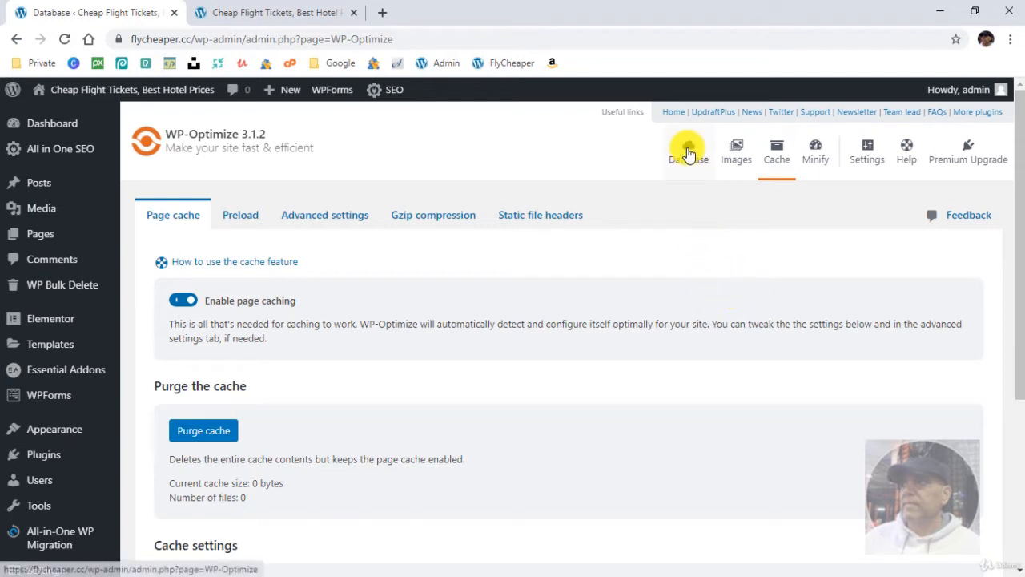
click(687, 153)
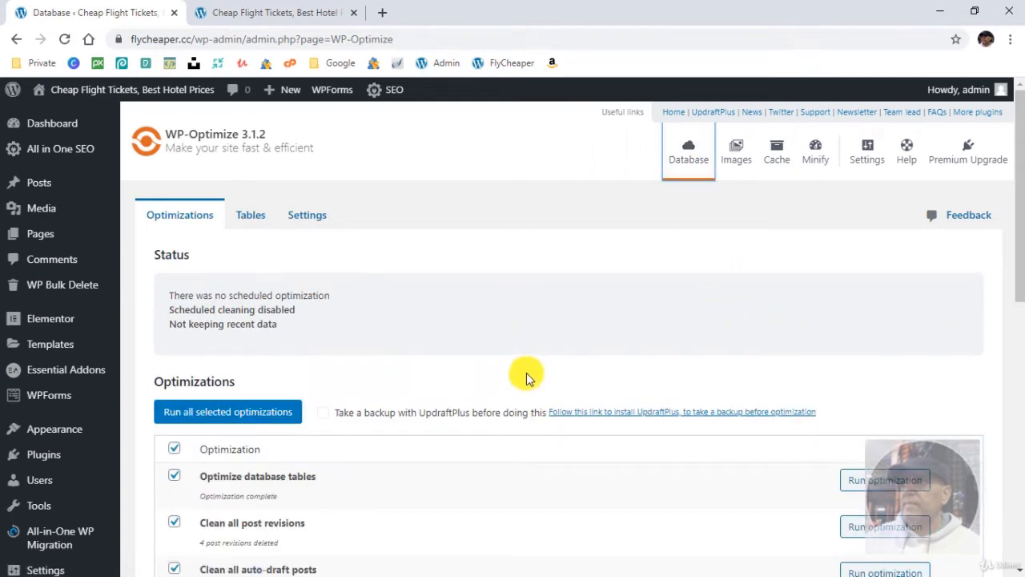
scroll(526, 378, down, 1)
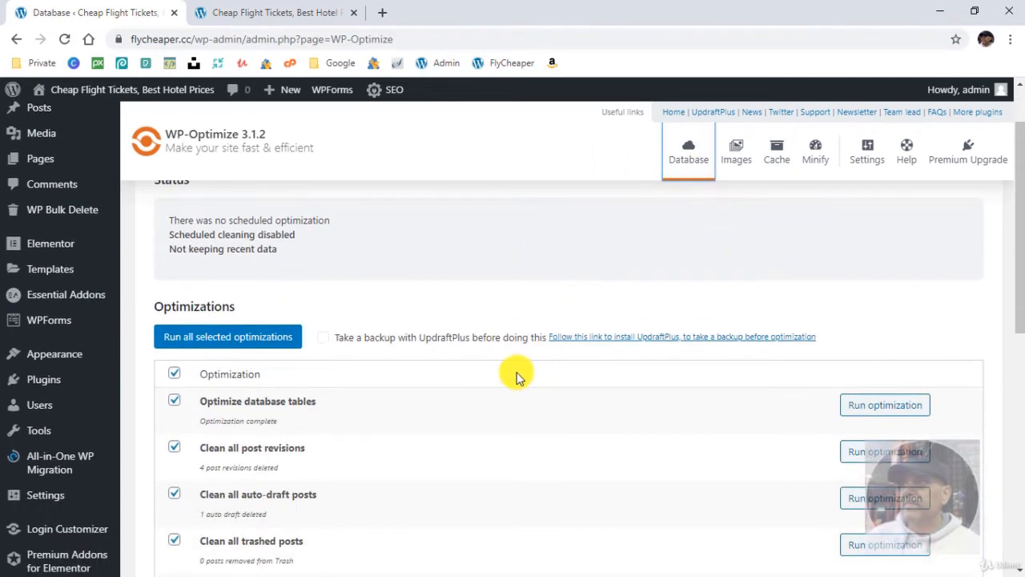
click(175, 374)
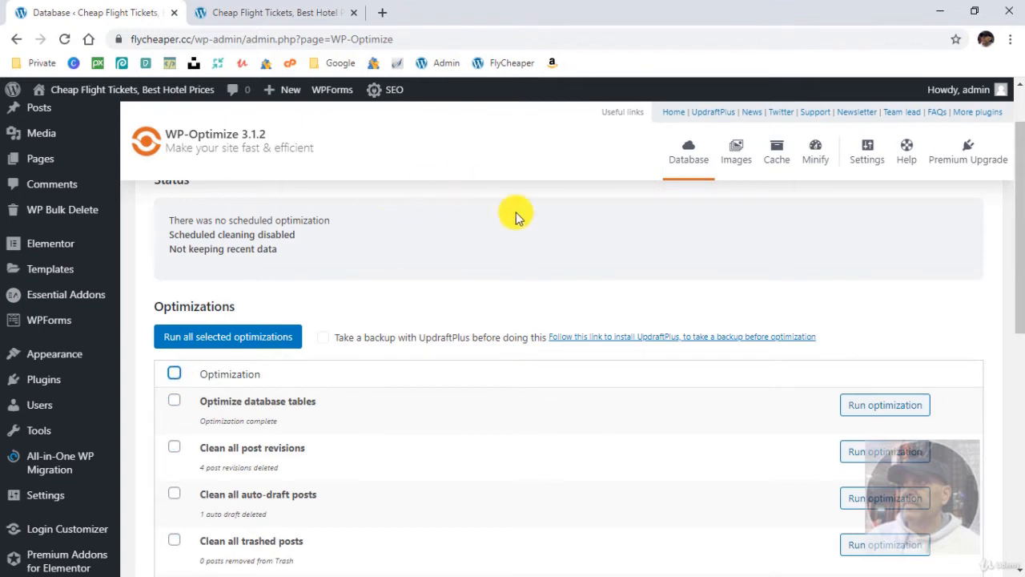
click(173, 373)
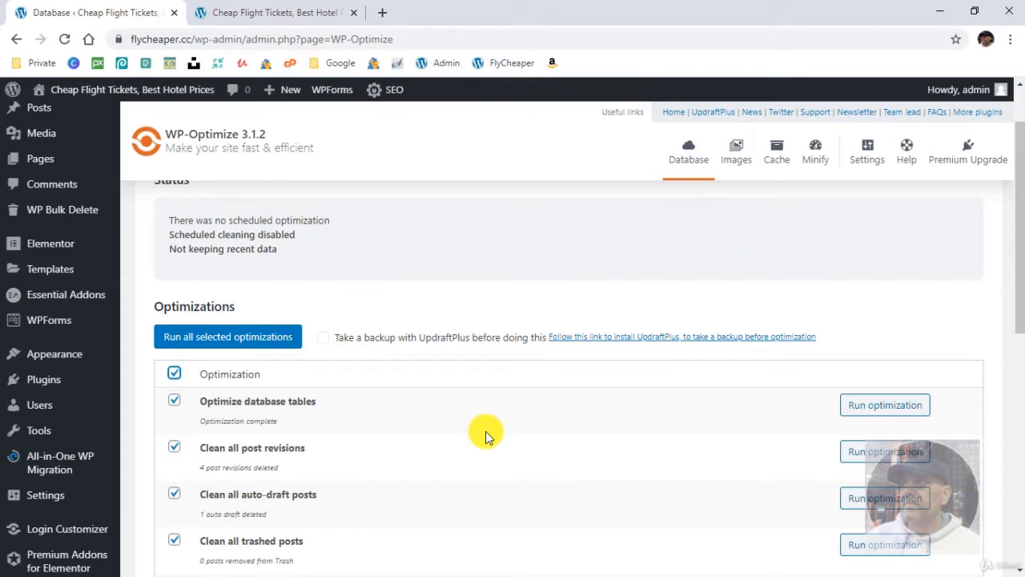
scroll(490, 437, up, 1)
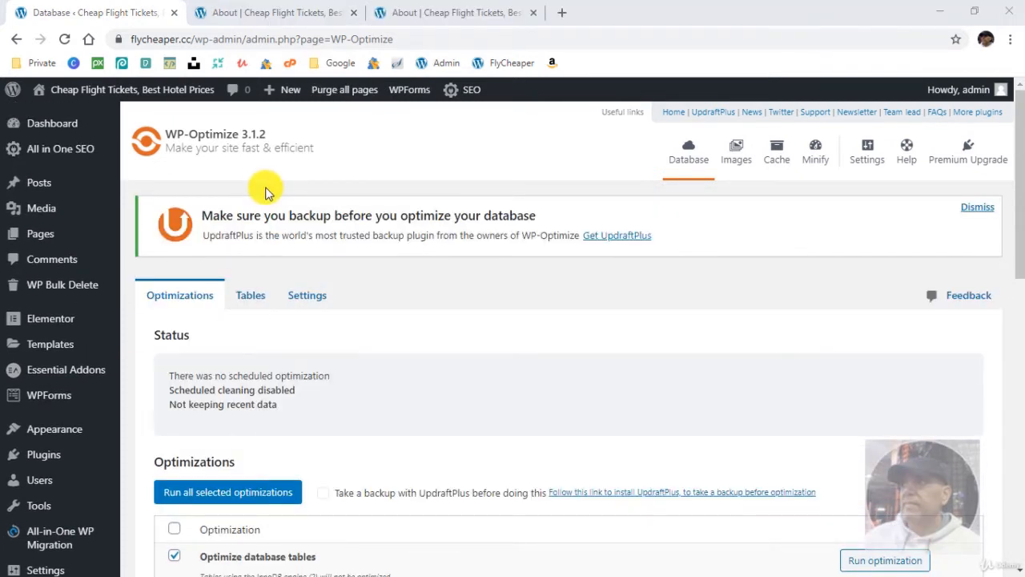
- Open the All in One SEO general settings and compare the home page and title format settings with the published About page
click(69, 151)
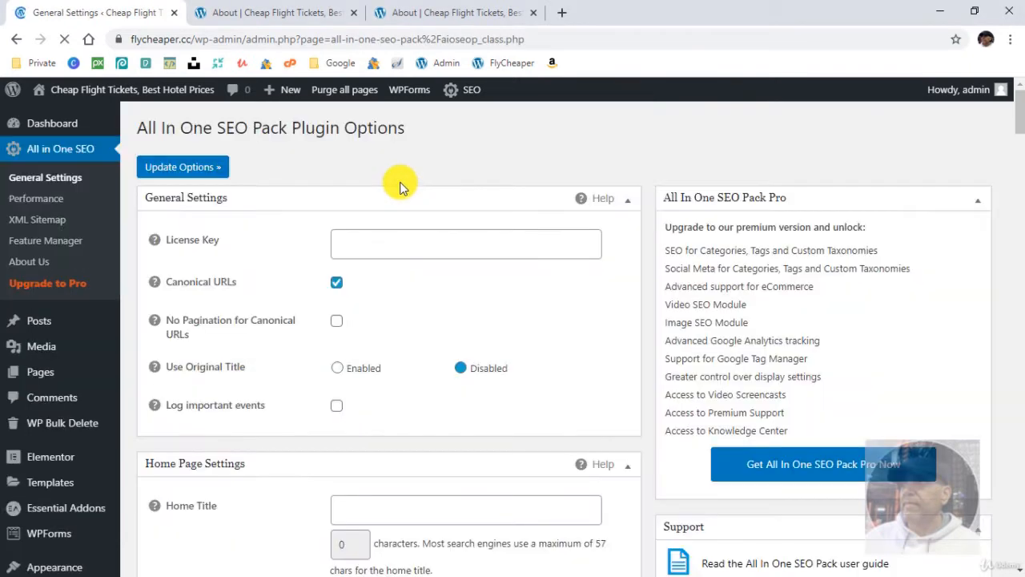
scroll(298, 402, down, 2)
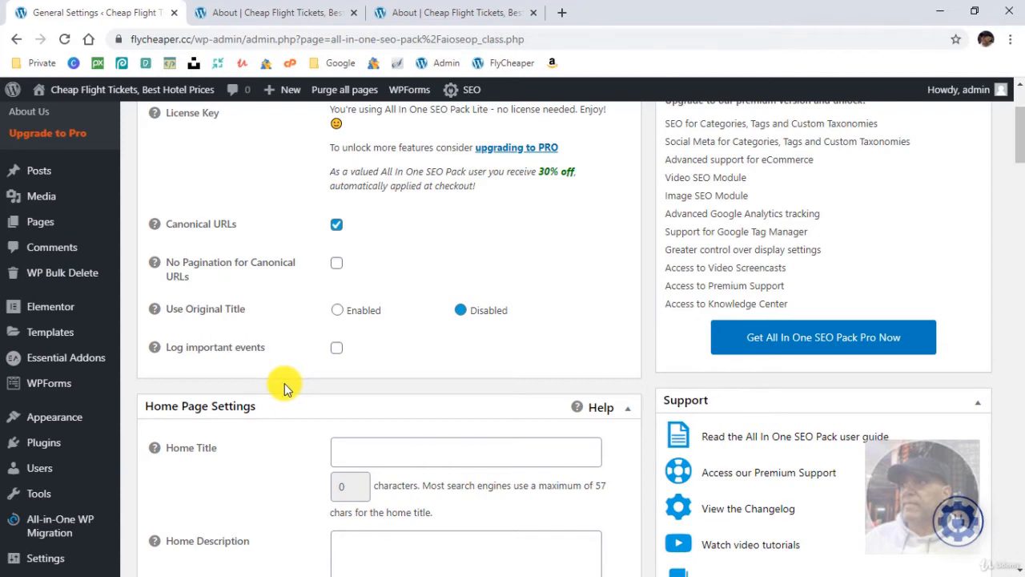
scroll(279, 401, down, 2)
scroll(279, 400, up, 2)
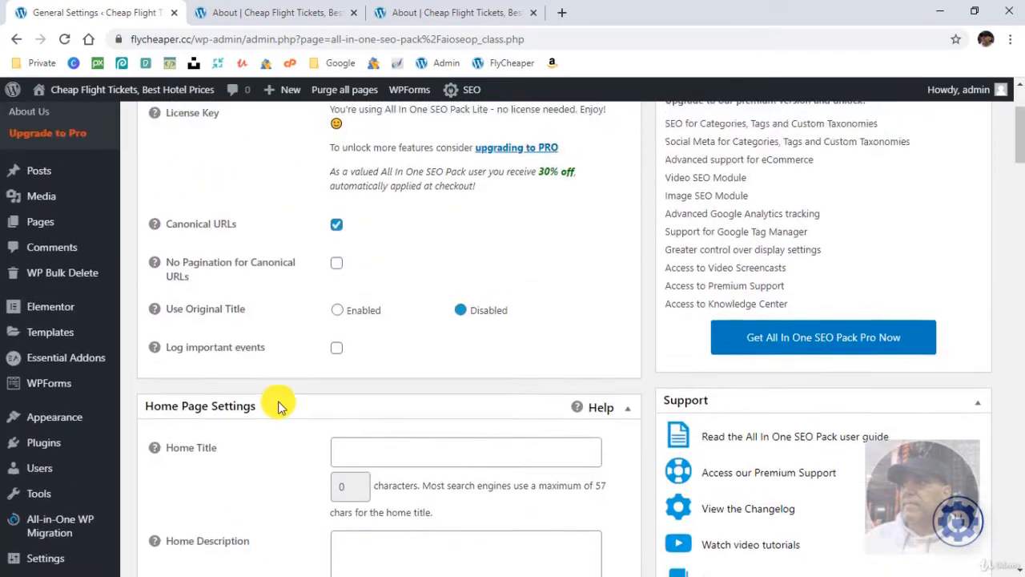
scroll(279, 405, down, 2)
scroll(277, 403, down, 3)
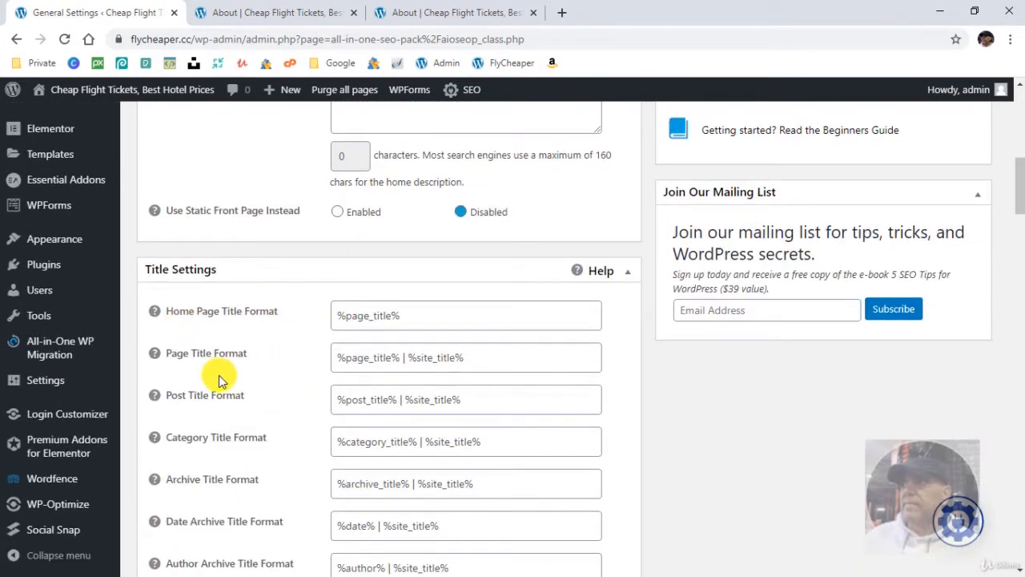
scroll(201, 377, down, 1)
scroll(206, 378, down, 1)
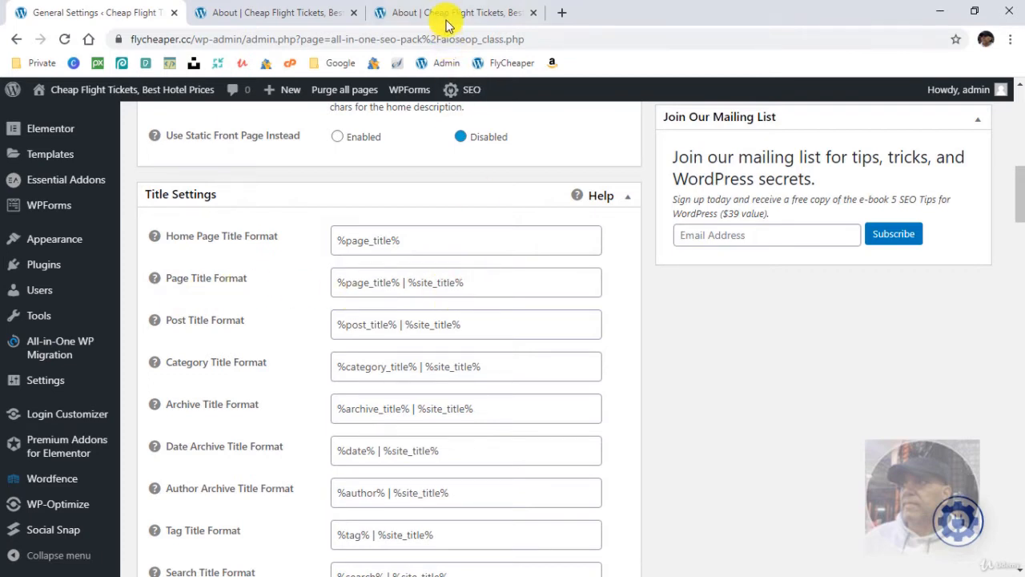
click(282, 12)
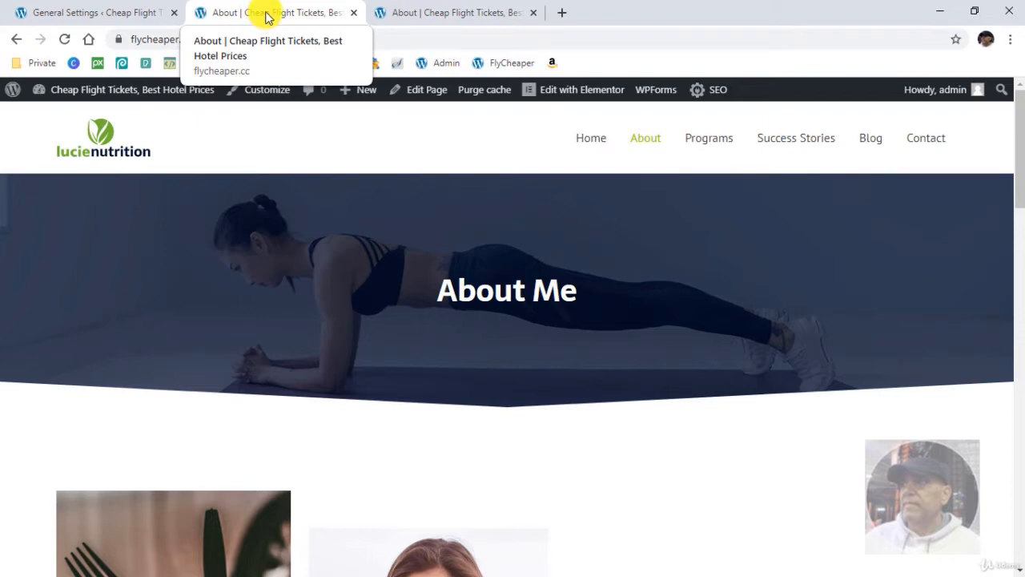
click(112, 16)
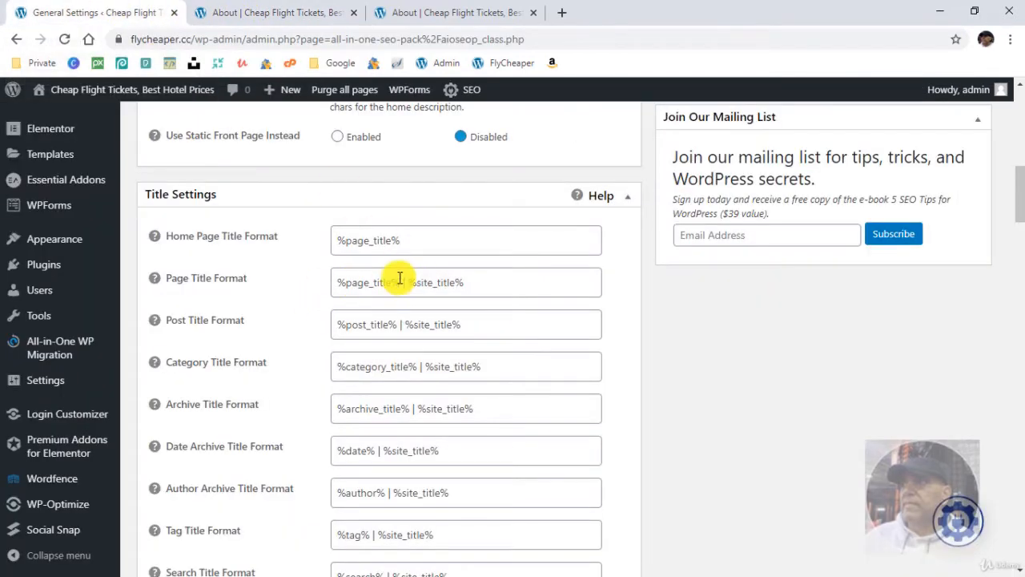
- Open the About page in the WordPress editor and examine its All In One SEO Pack title, description, indexing and sitemap options
click(424, 13)
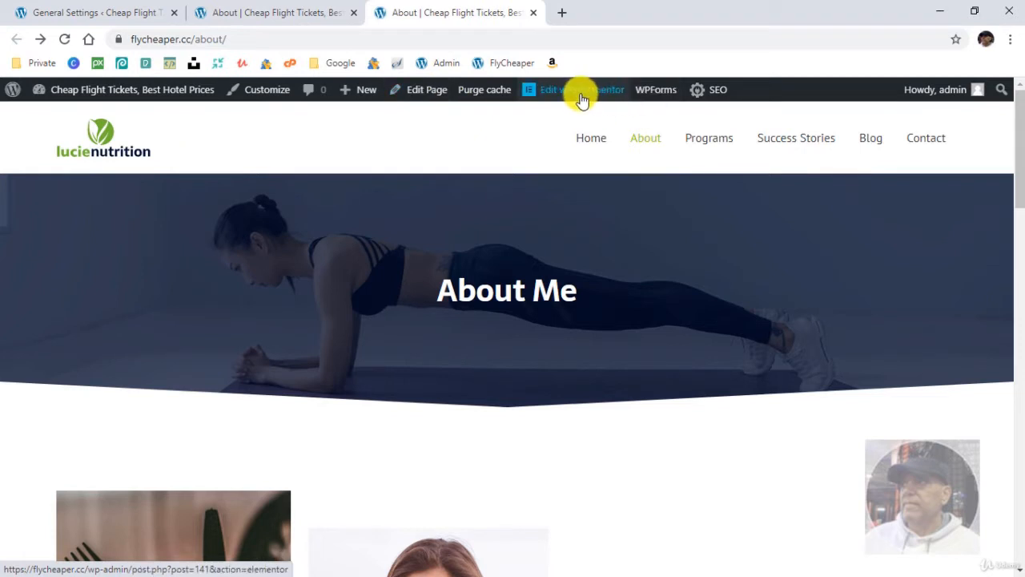
click(422, 94)
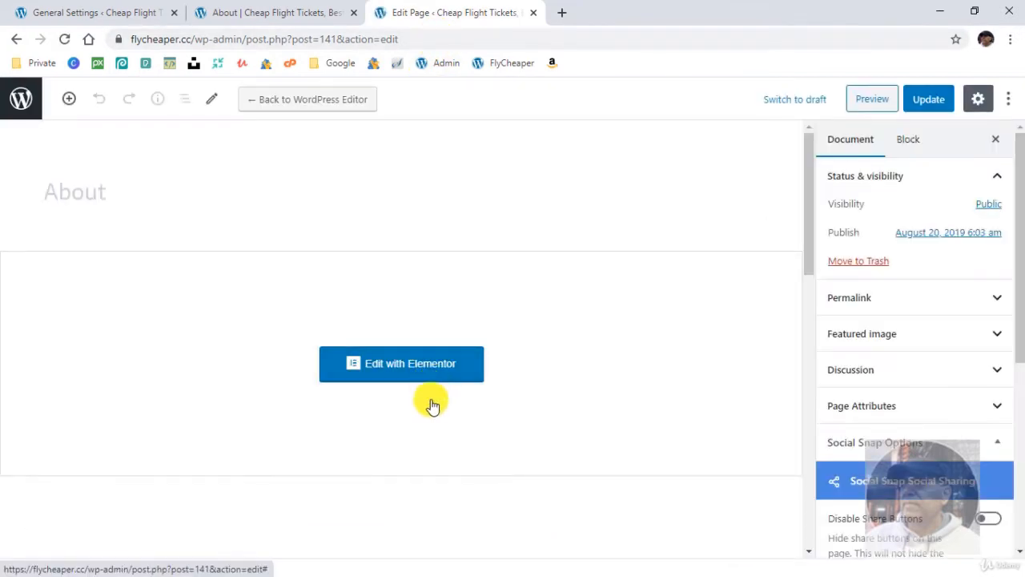
scroll(486, 428, down, 5)
scroll(490, 430, down, 3)
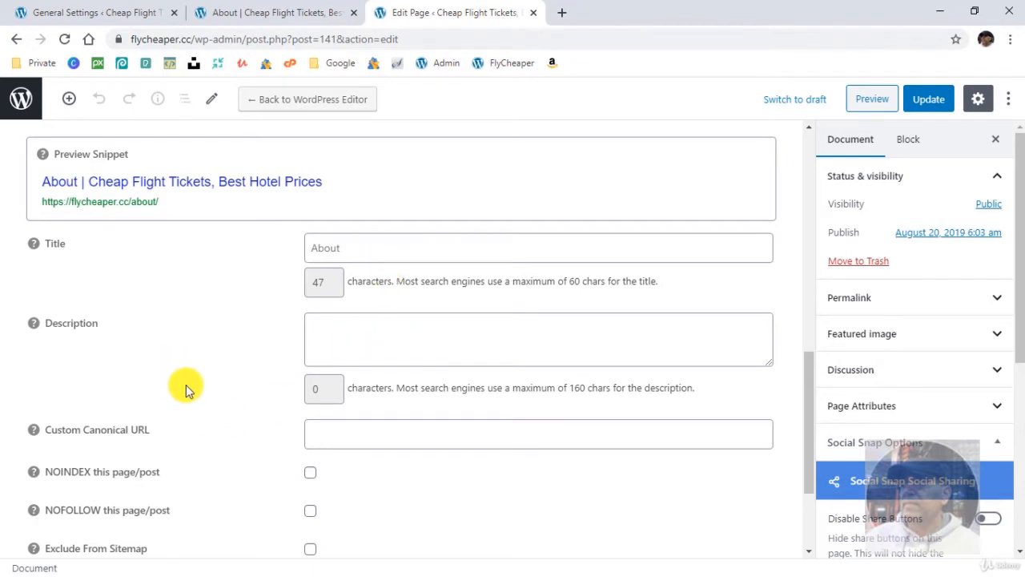
scroll(186, 405, down, 2)
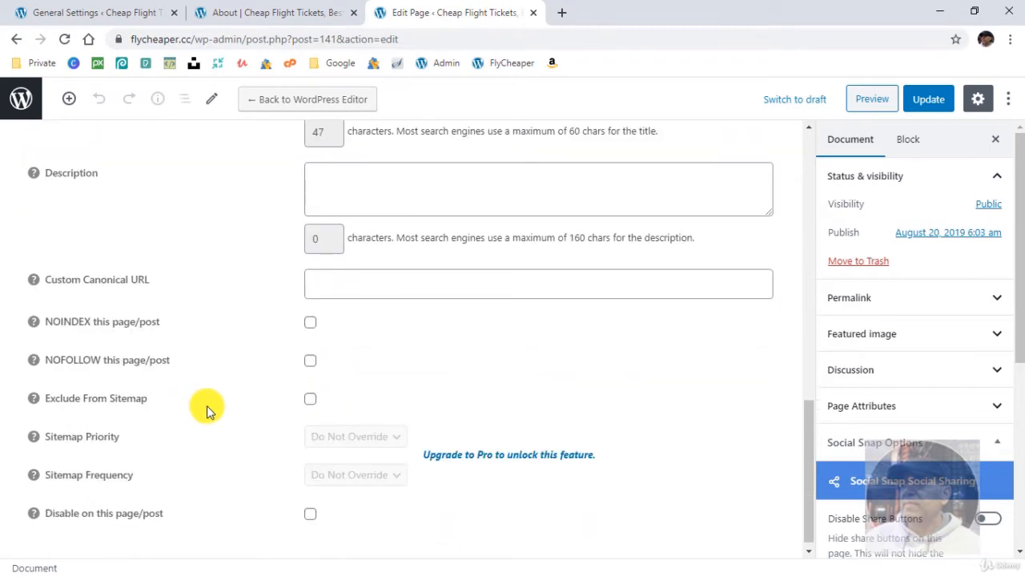
scroll(207, 405, up, 3)
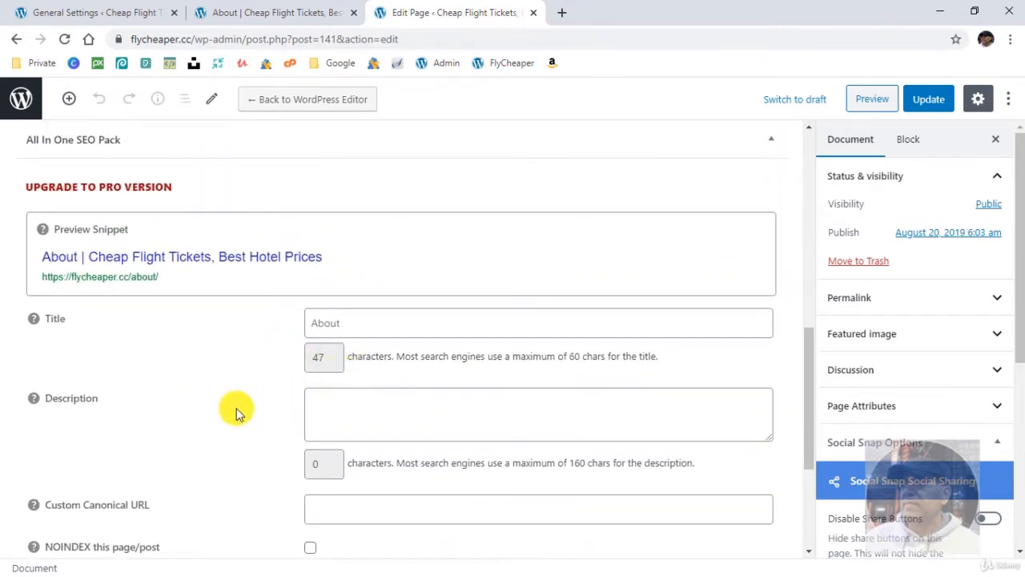
- Go to All in One SEO's XML Sitemap settings and view the site's generated sitemap
click(102, 12)
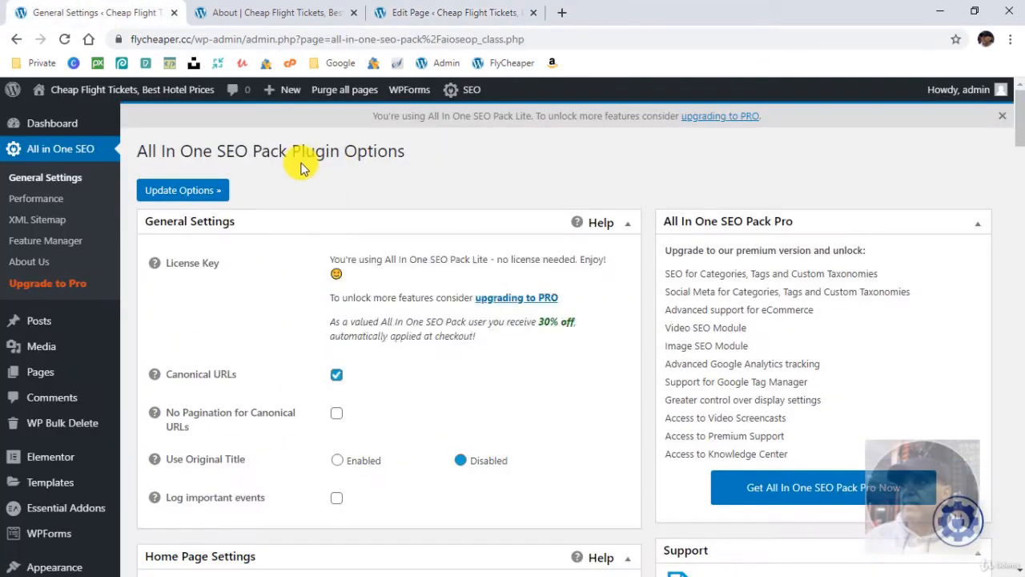
click(43, 222)
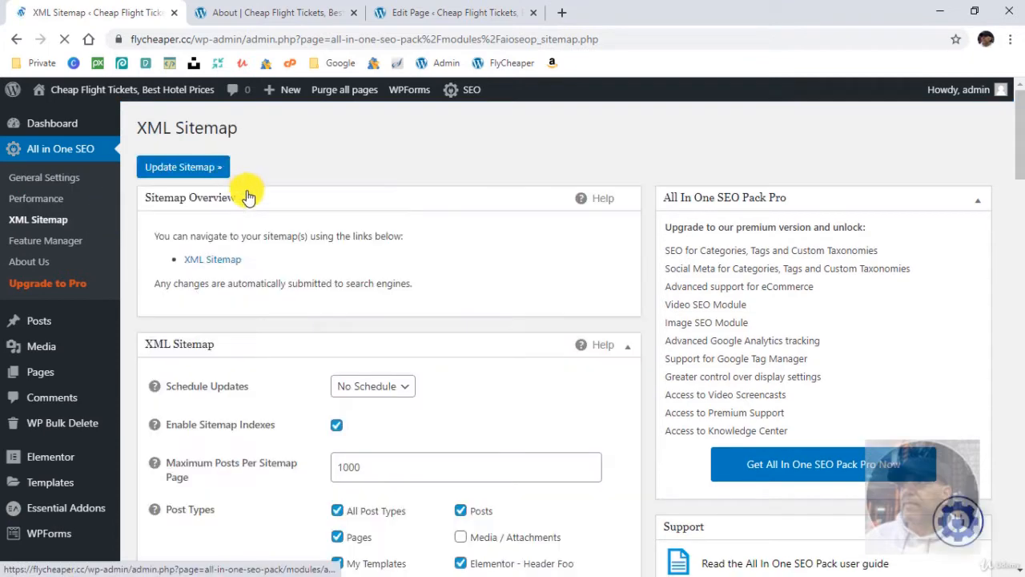
click(212, 259)
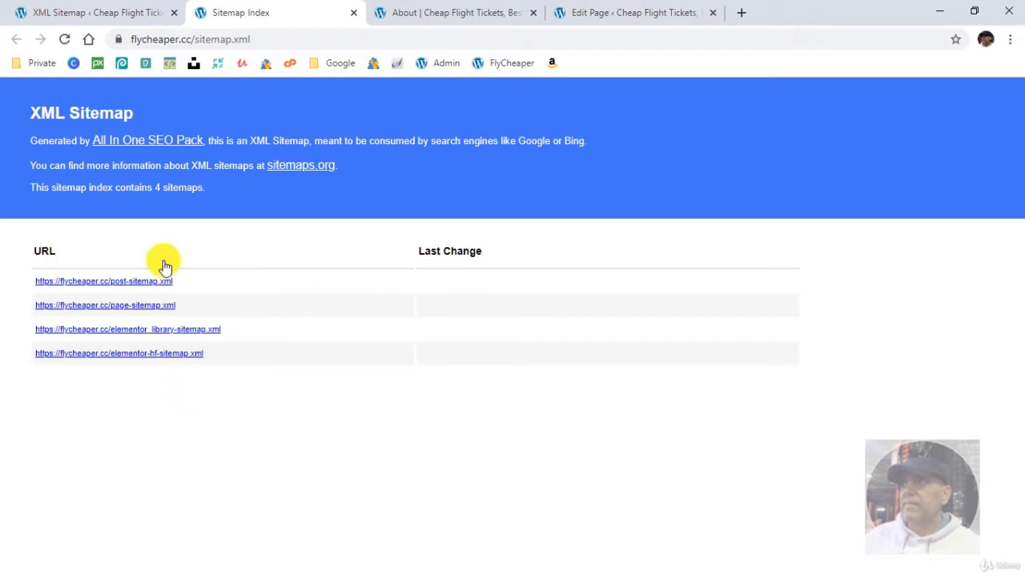
- Return to the XML Sitemap settings and review the included post types, taxonomies, additional sitemaps and override options
click(98, 12)
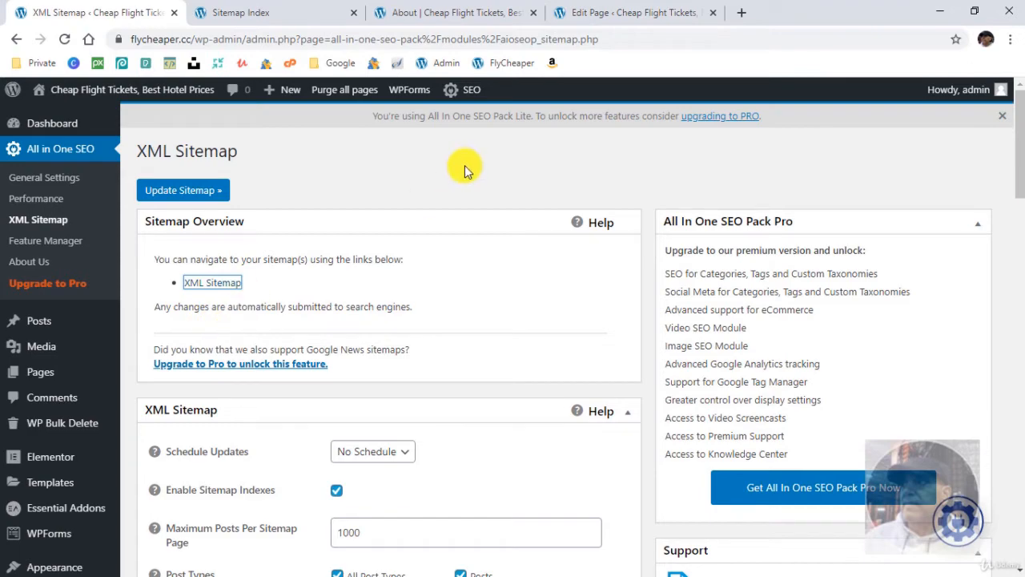
scroll(252, 366, down, 5)
scroll(251, 370, down, 6)
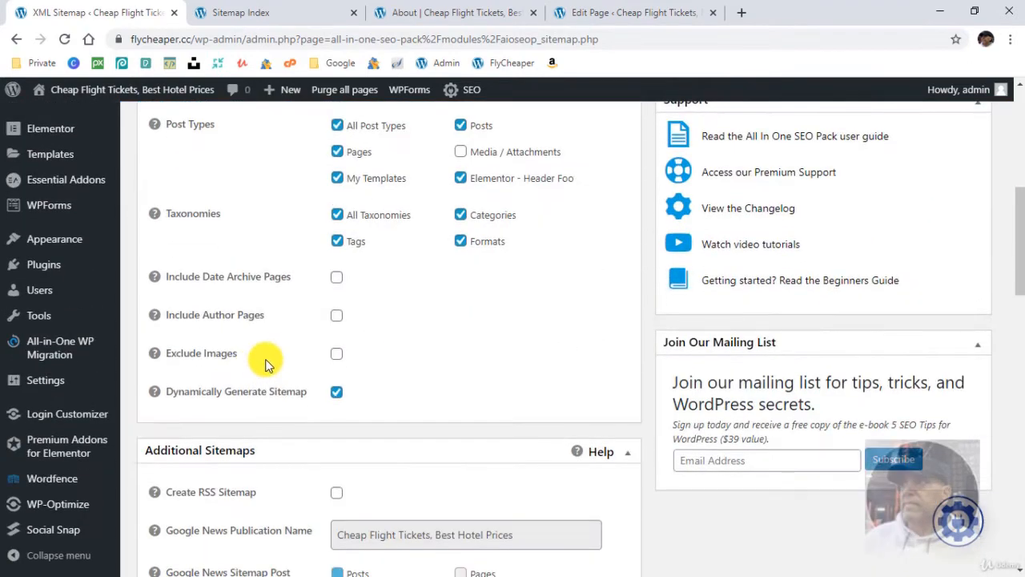
scroll(255, 368, down, 10)
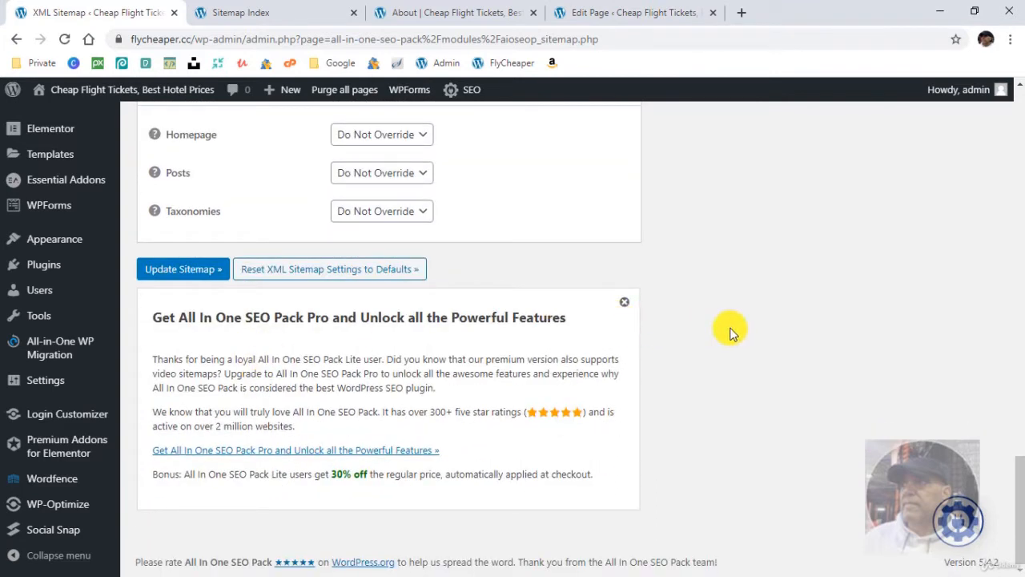
drag(1021, 485, 1021, 120)
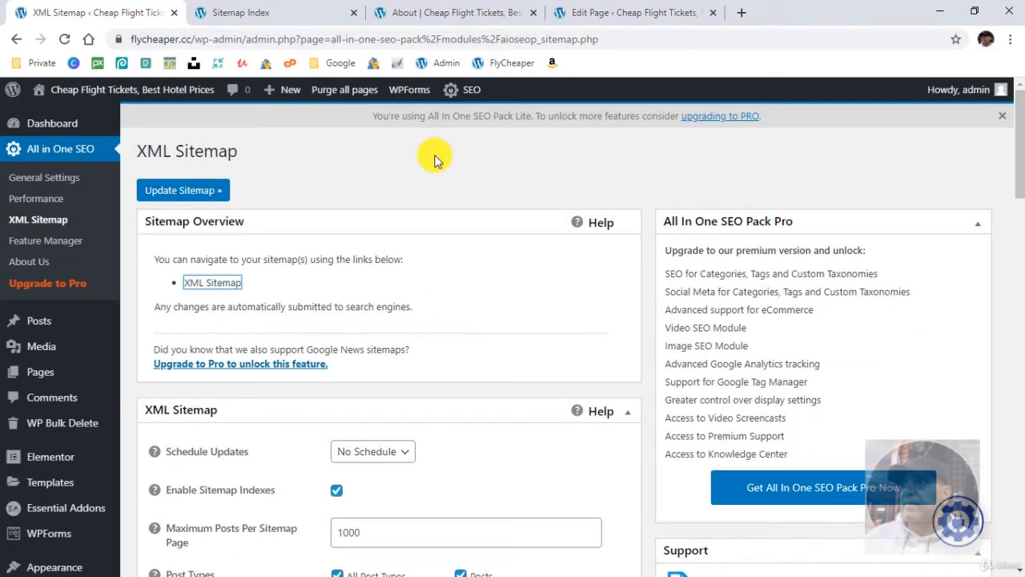
- Activate the Robots.txt feature in All in One SEO's Feature Manager
click(37, 242)
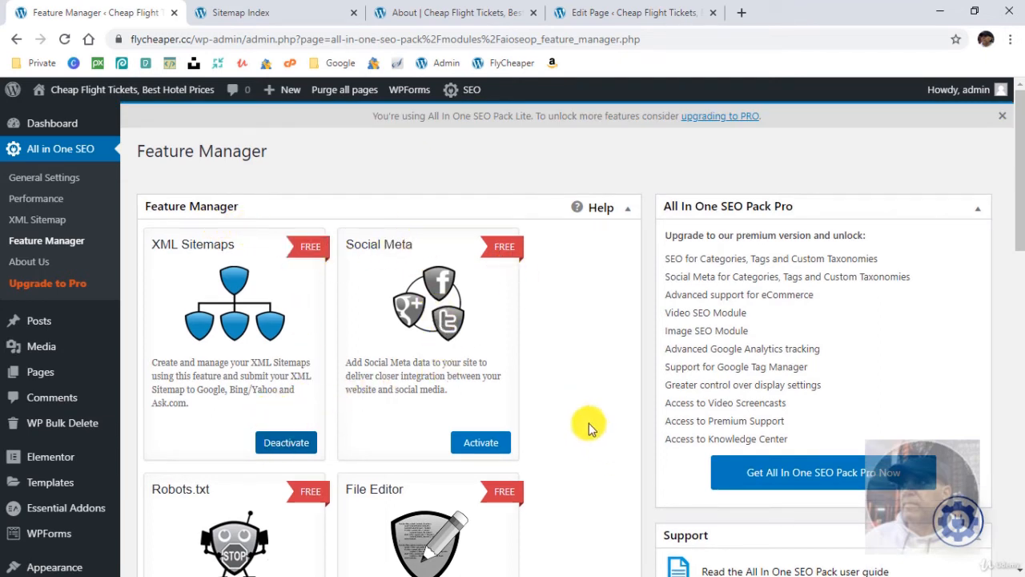
scroll(562, 390, down, 4)
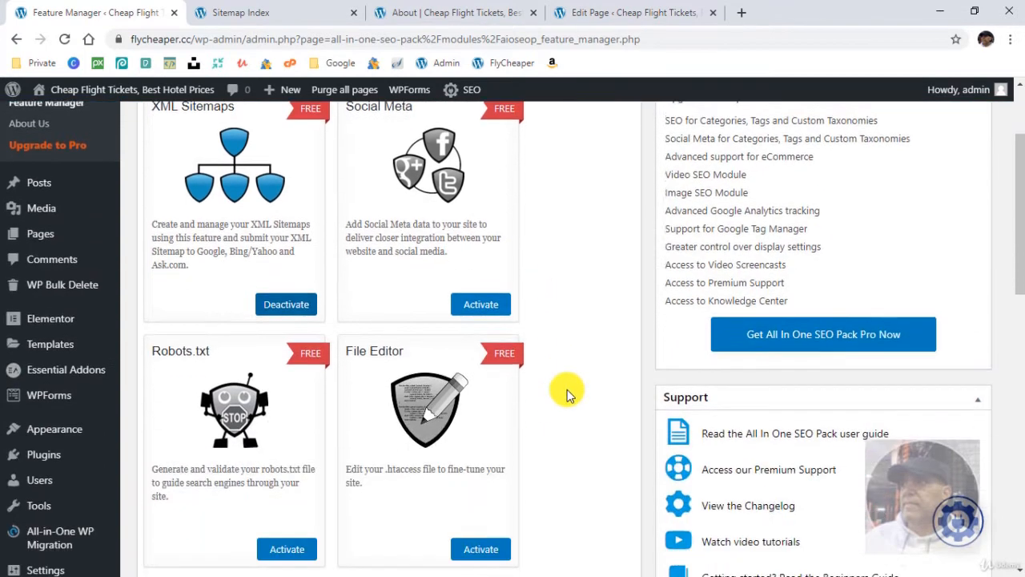
scroll(567, 394, down, 2)
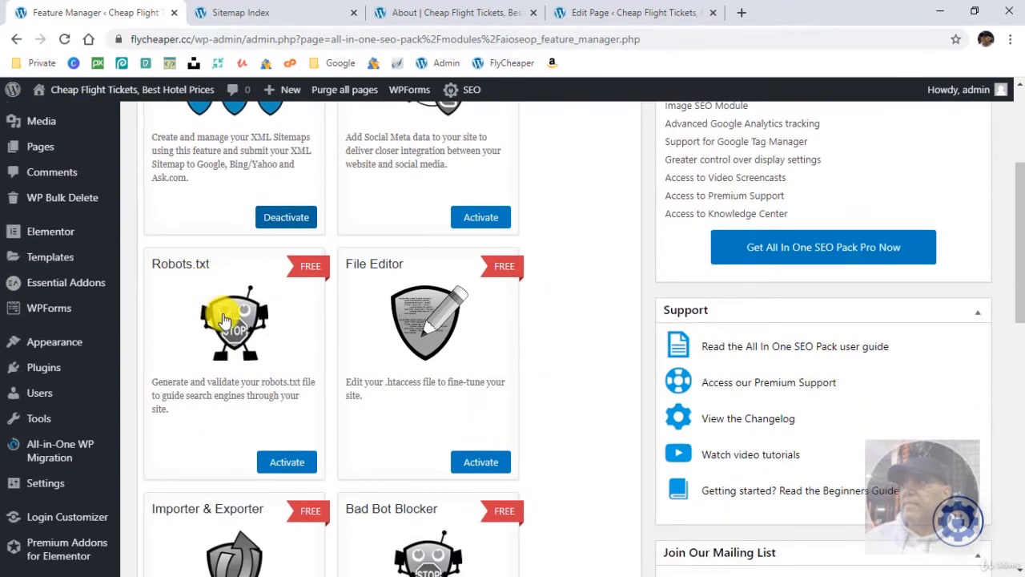
scroll(212, 413, down, 4)
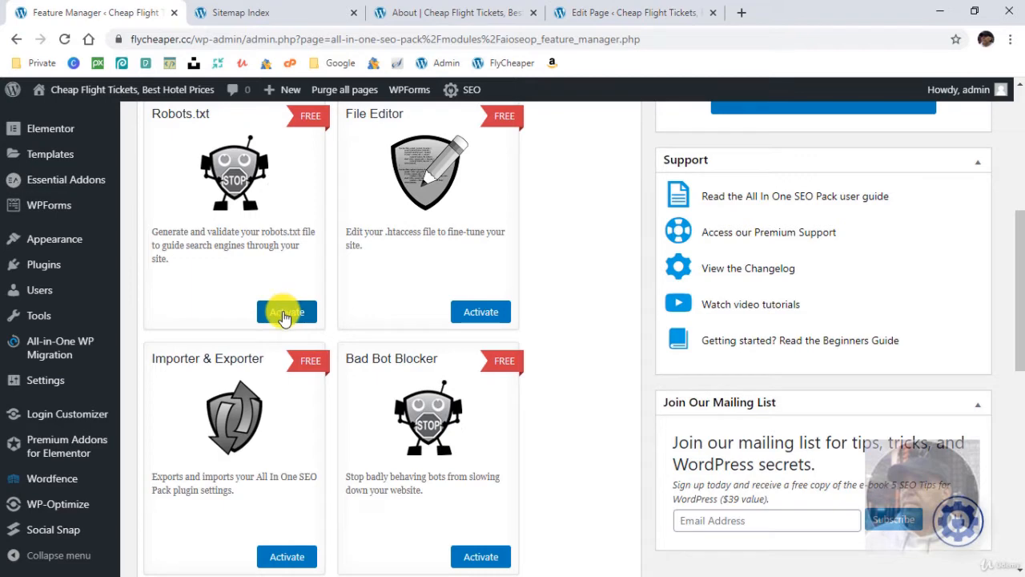
click(284, 312)
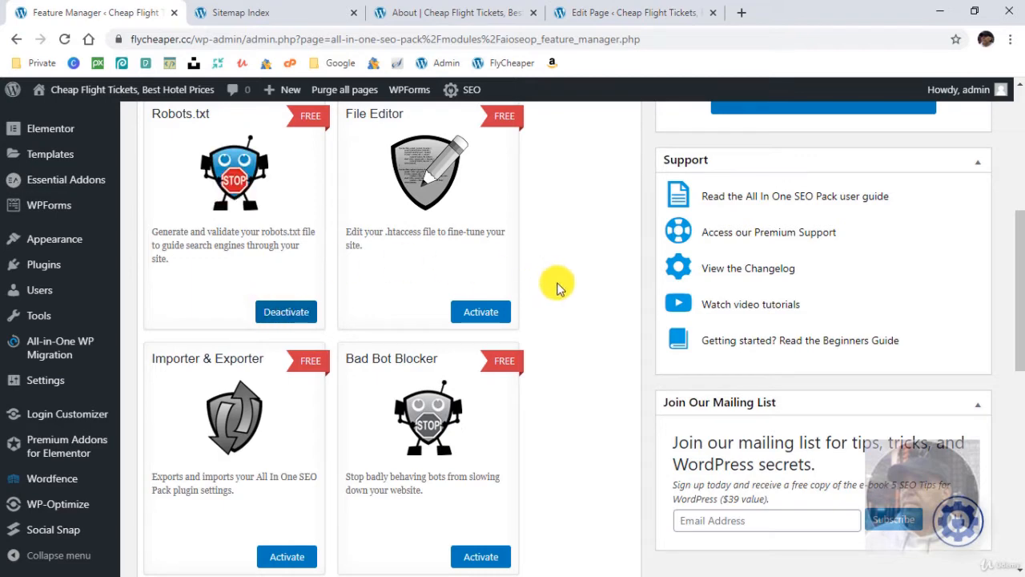
- Activate the Bad Bot Blocker feature in the Feature Manager
scroll(593, 406, up, 2)
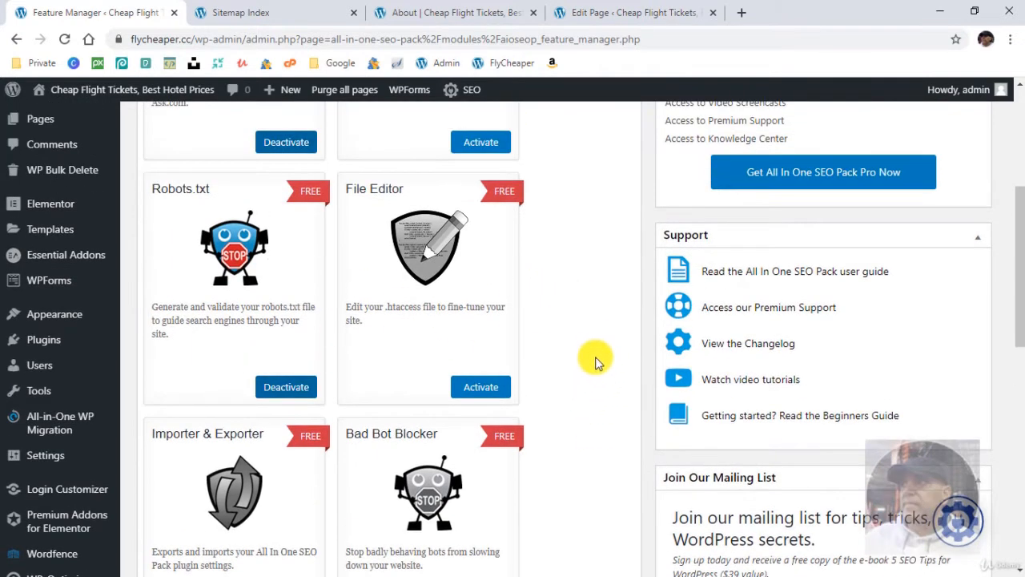
scroll(577, 391, down, 1)
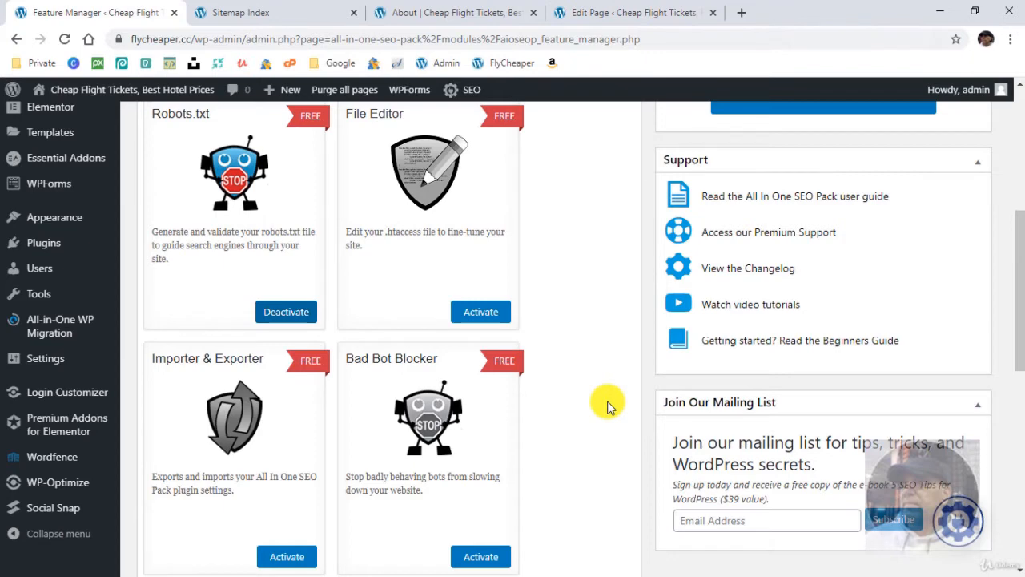
scroll(606, 405, down, 3)
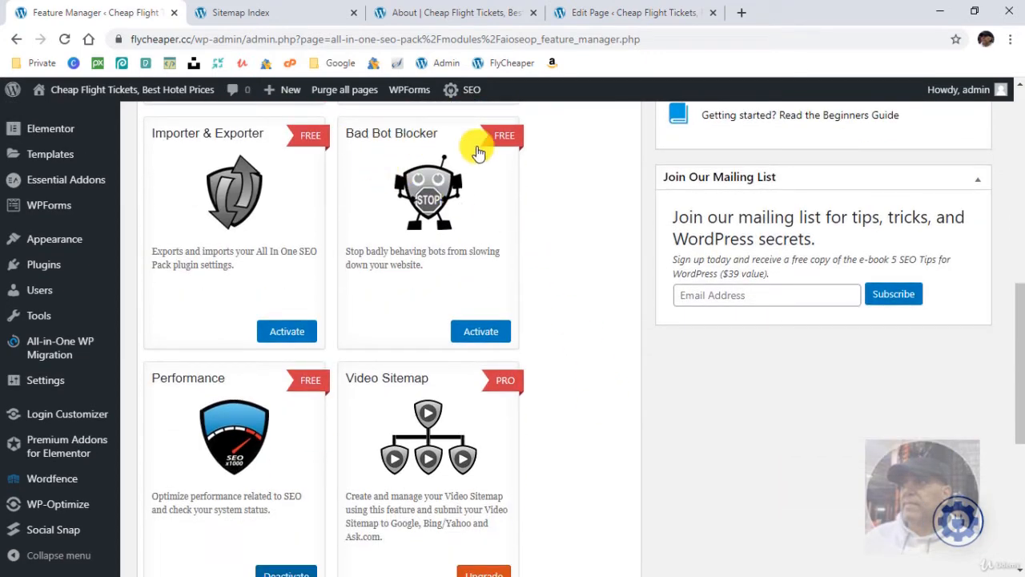
click(484, 331)
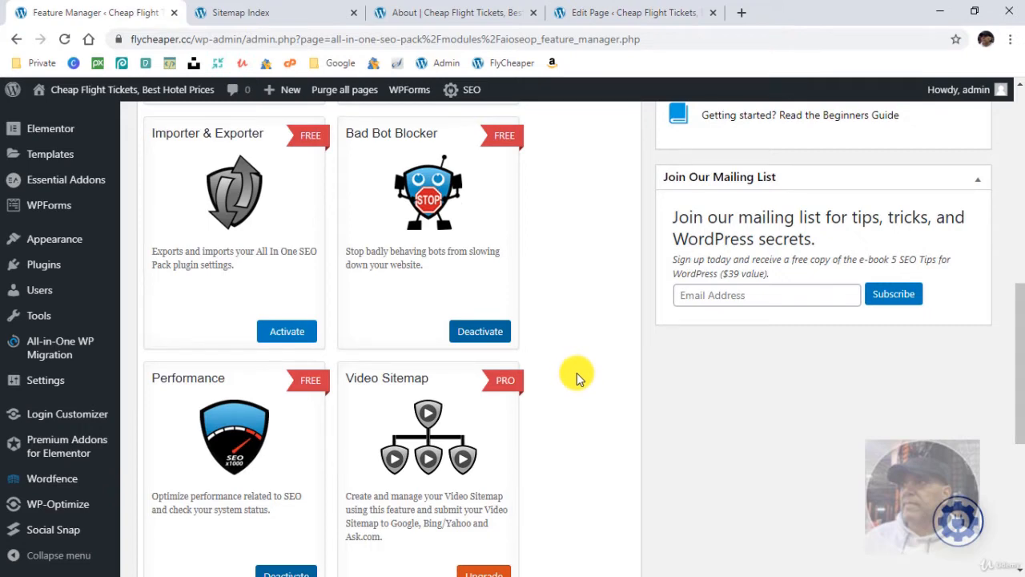
- Look through the remaining free and Pro features in the Feature Manager
scroll(580, 378, down, 2)
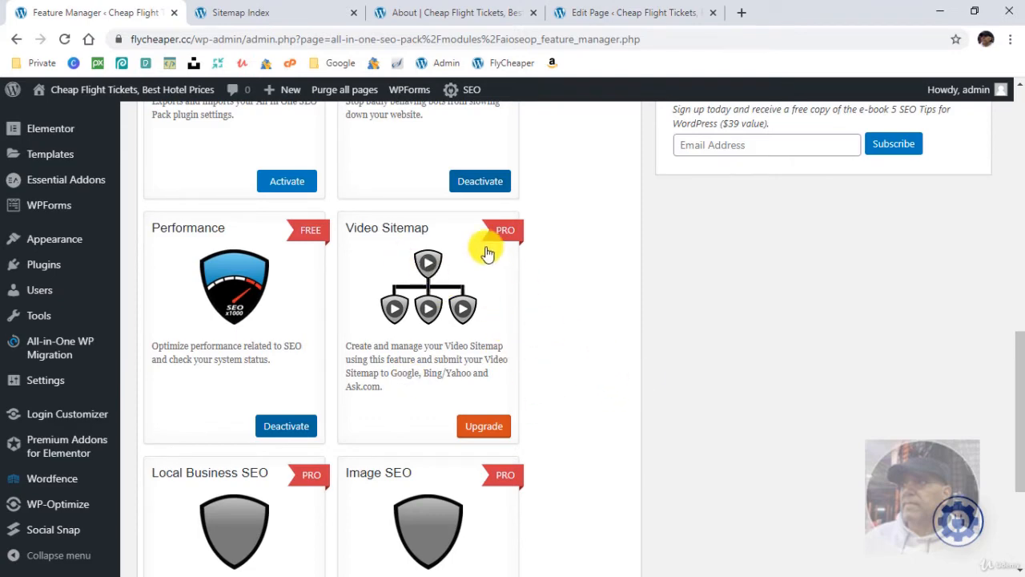
scroll(584, 398, down, 3)
scroll(584, 398, up, 4)
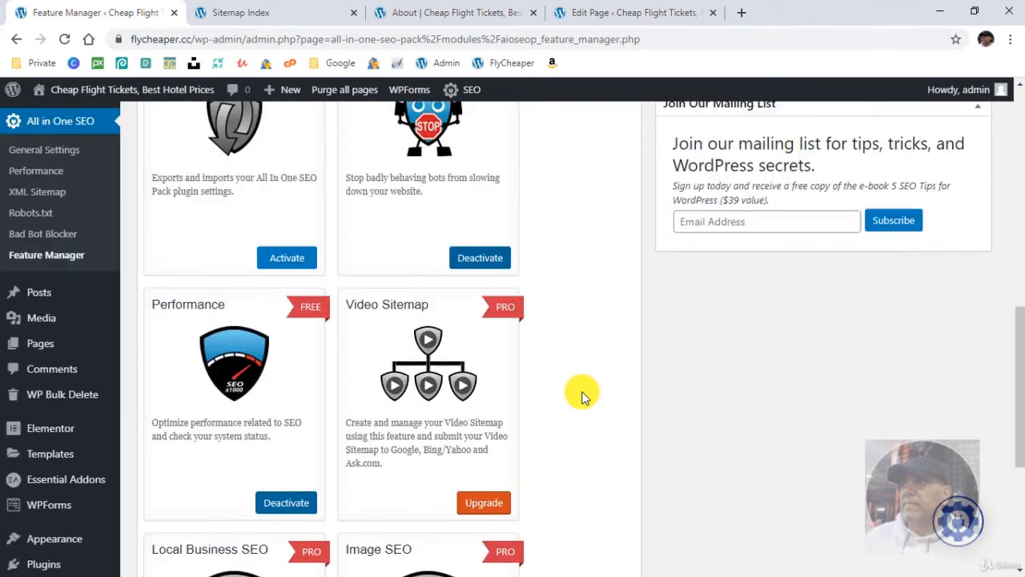
scroll(584, 398, up, 8)
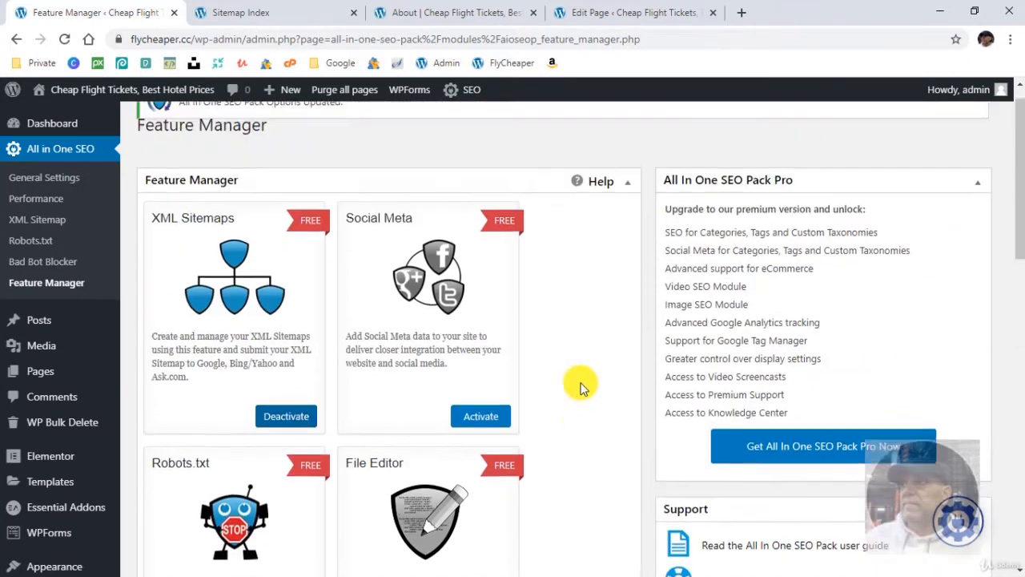
scroll(581, 388, up, 1)
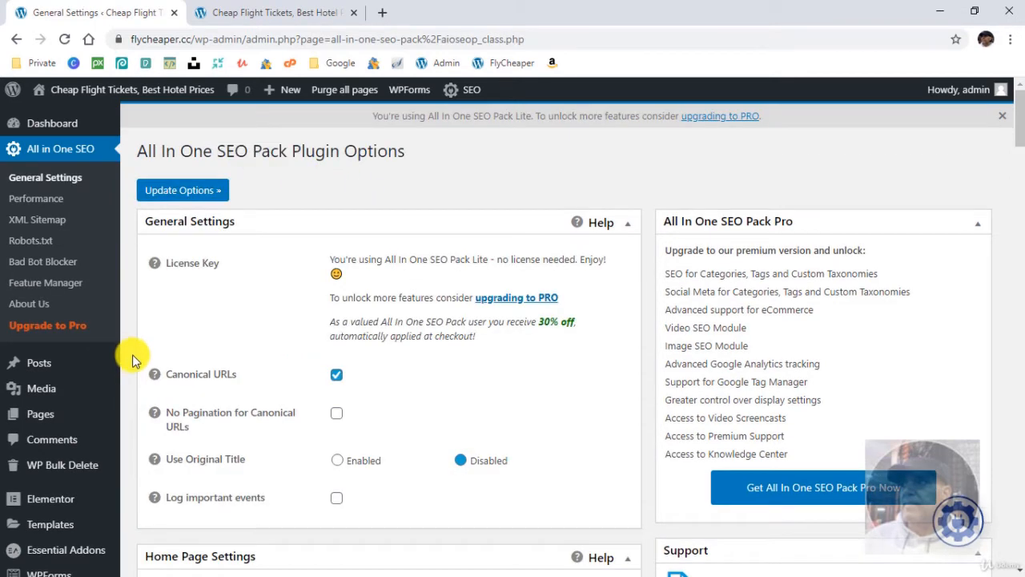
- Open the Social Snap settings and check how its share buttons look on the live home page
scroll(133, 352, down, 5)
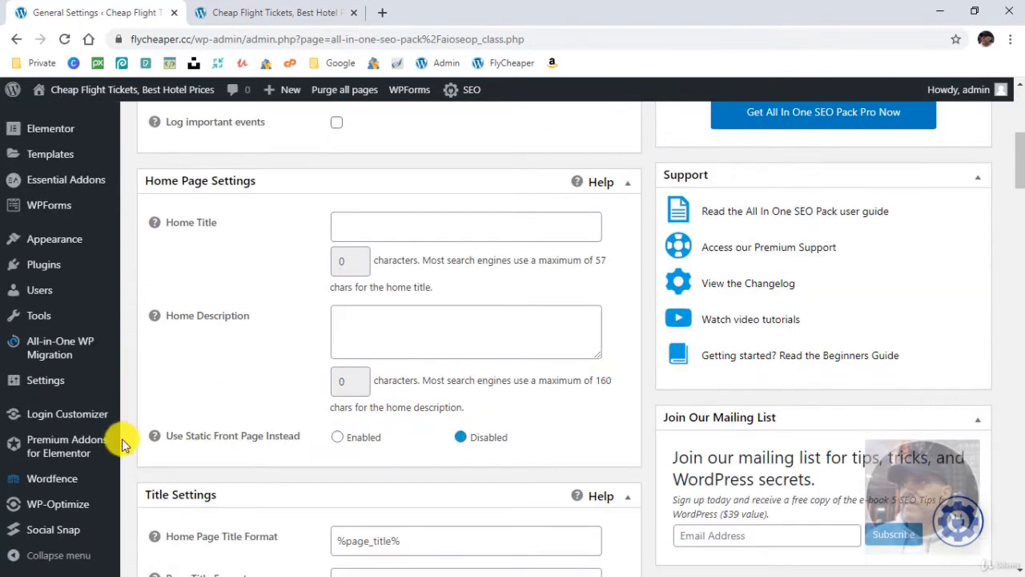
click(58, 541)
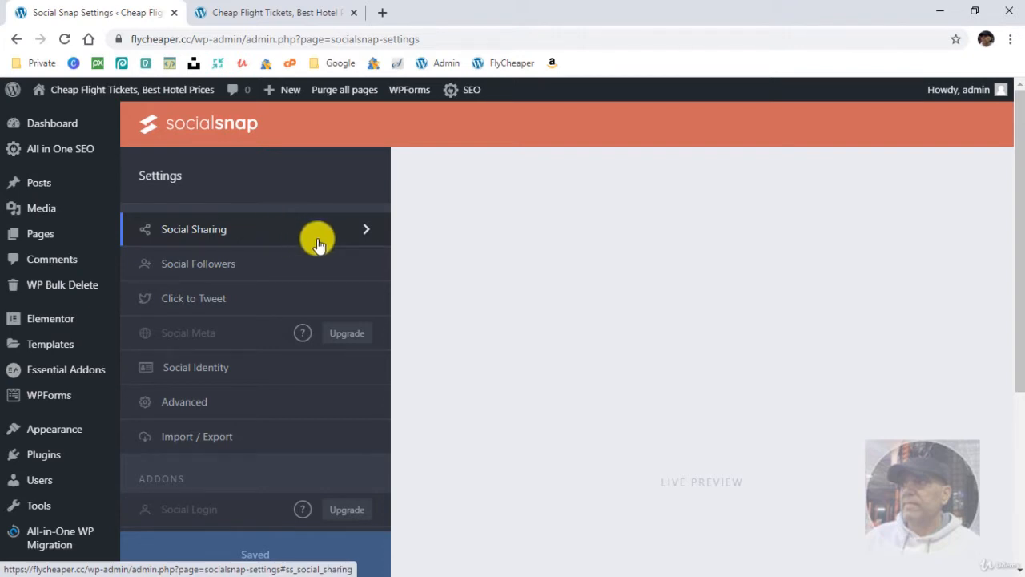
click(269, 16)
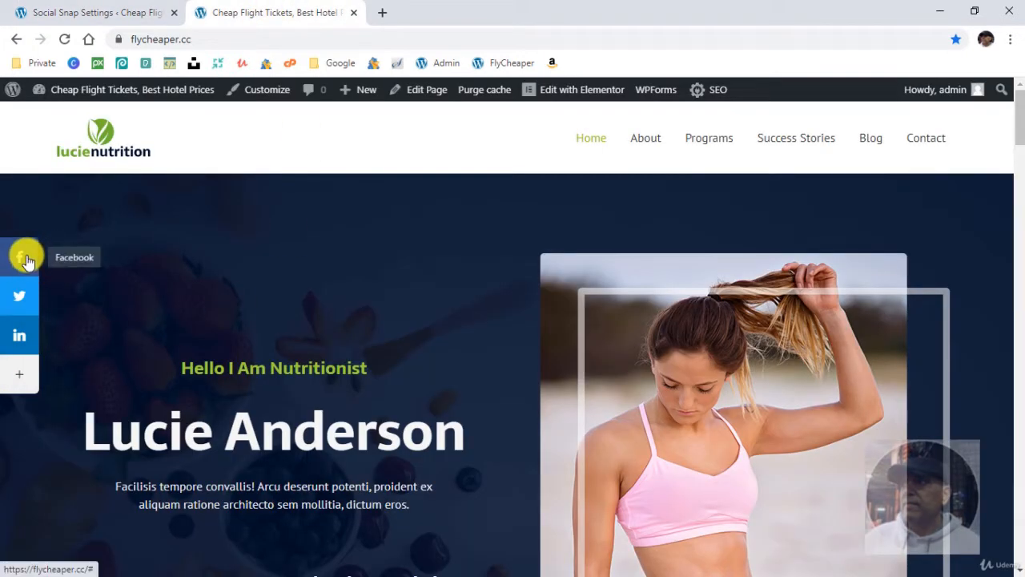
click(96, 13)
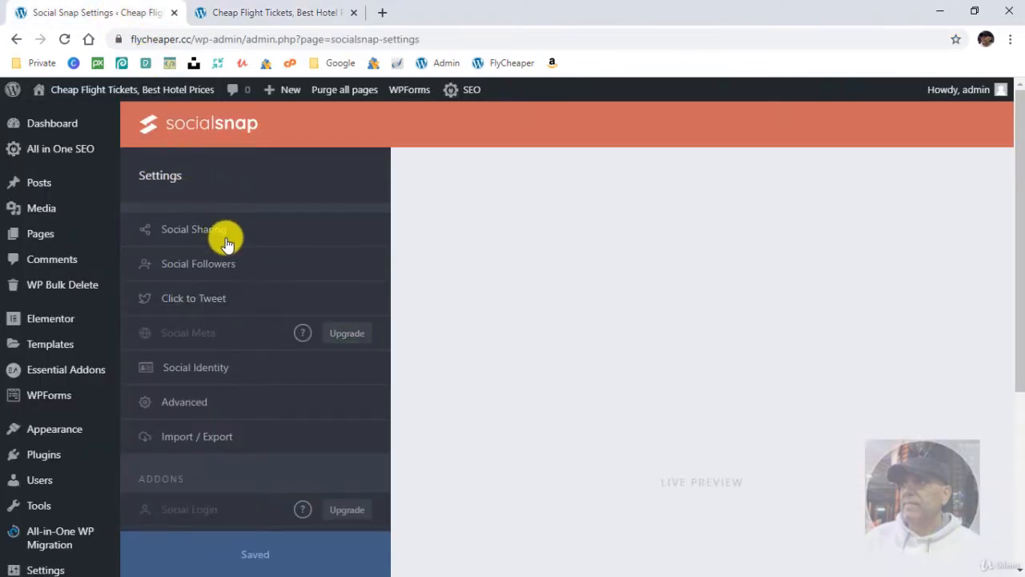
- Review the active social sharing networks and the ones available to add, leaving the network list as it is
click(249, 232)
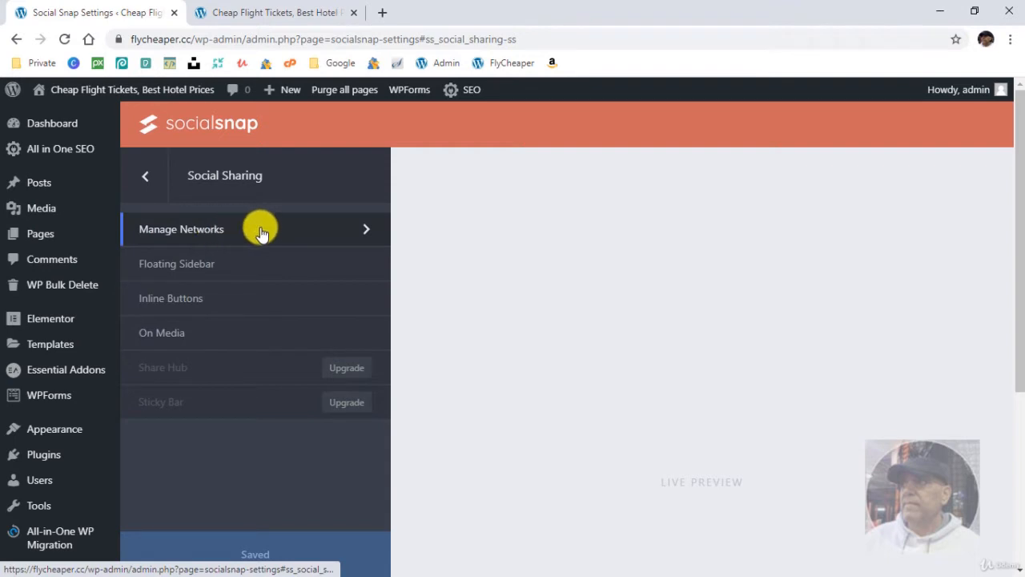
click(258, 229)
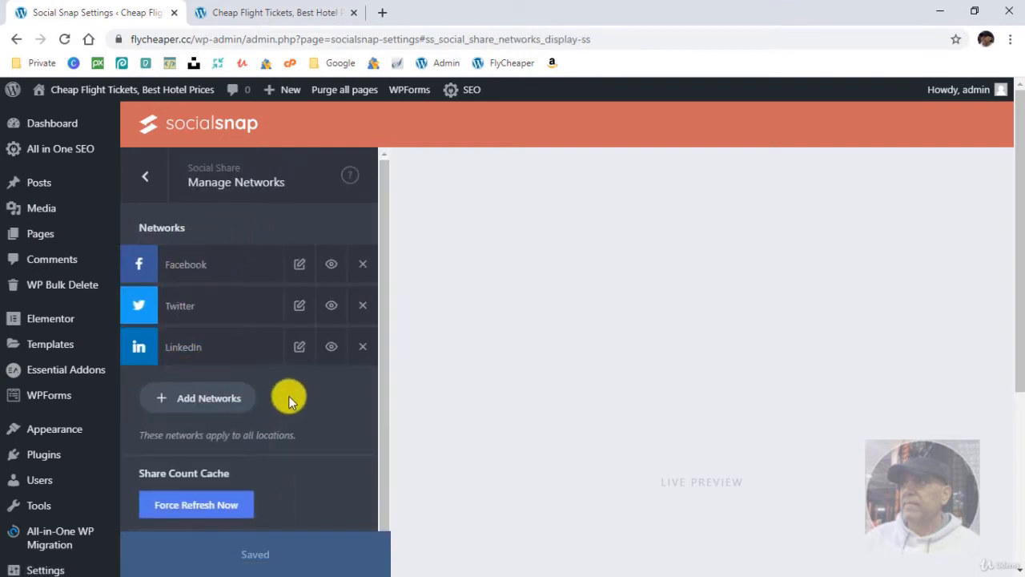
click(213, 398)
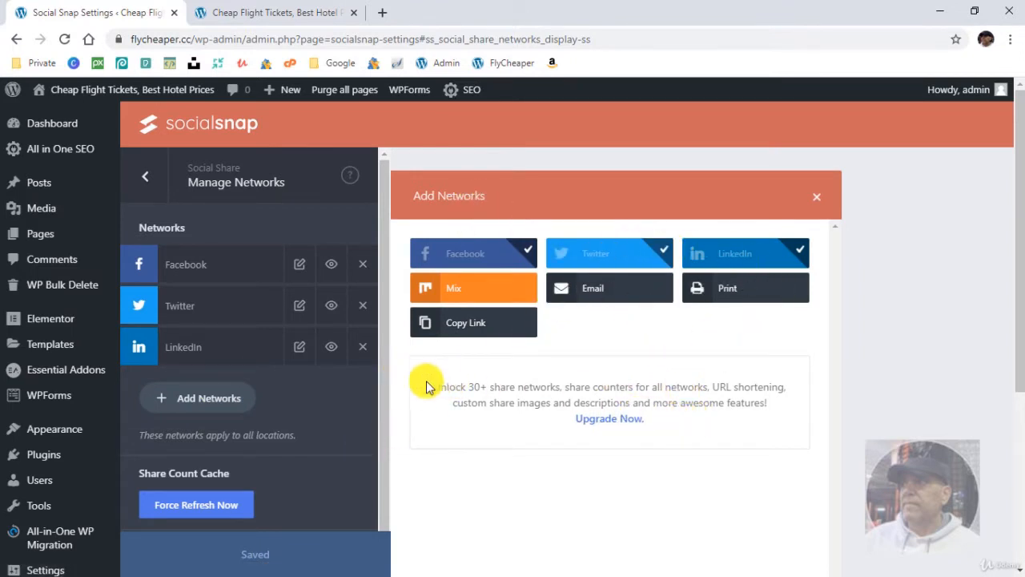
scroll(297, 428, down, 1)
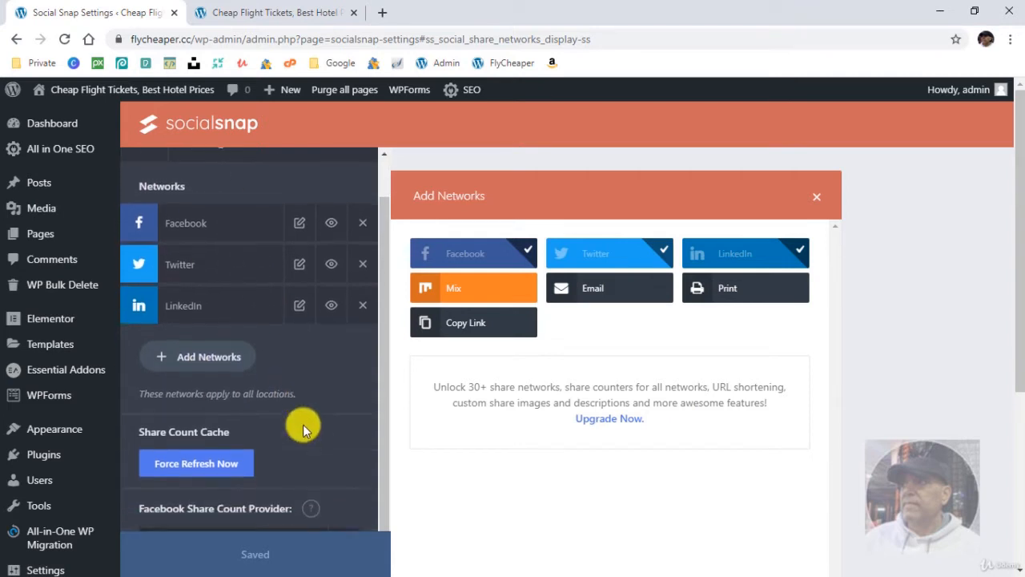
scroll(297, 418, up, 1)
click(150, 181)
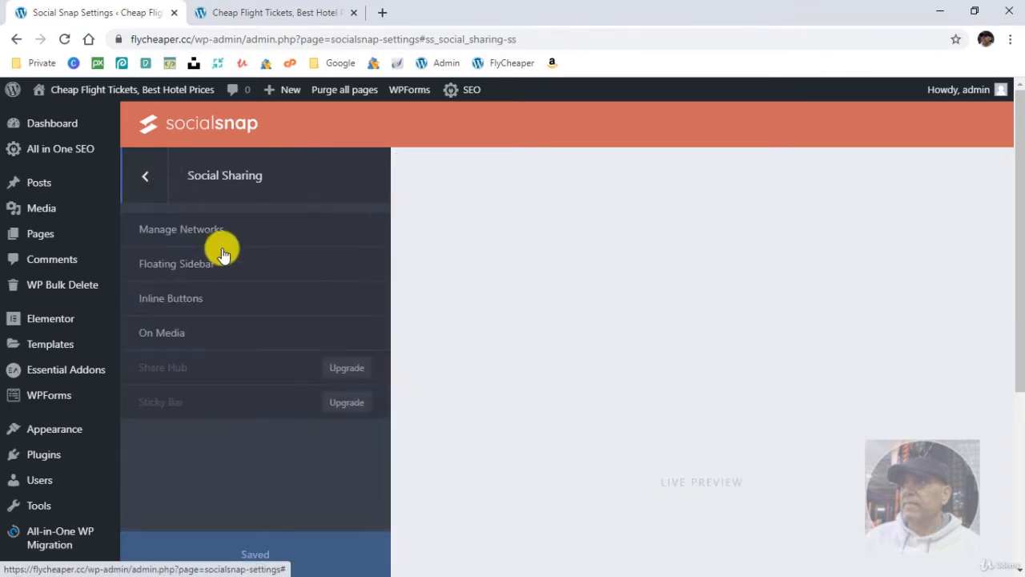
- Position the floating share sidebar on the right side of the page using the Right Sidebar option
click(240, 261)
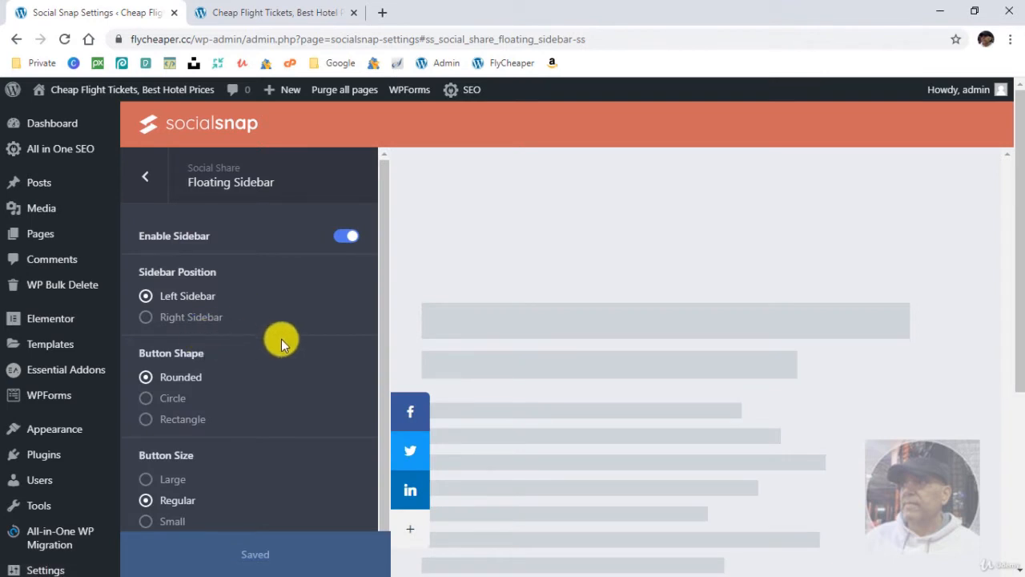
scroll(240, 321, down, 1)
click(190, 244)
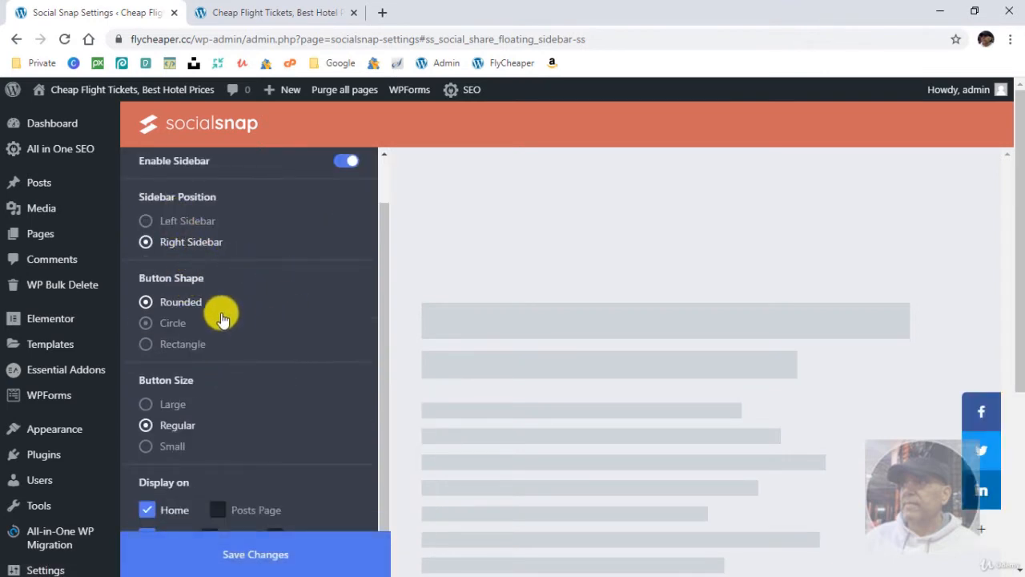
- Try the Circle and Rectangle button shapes for the floating sidebar and return to Rounded
click(166, 322)
click(173, 345)
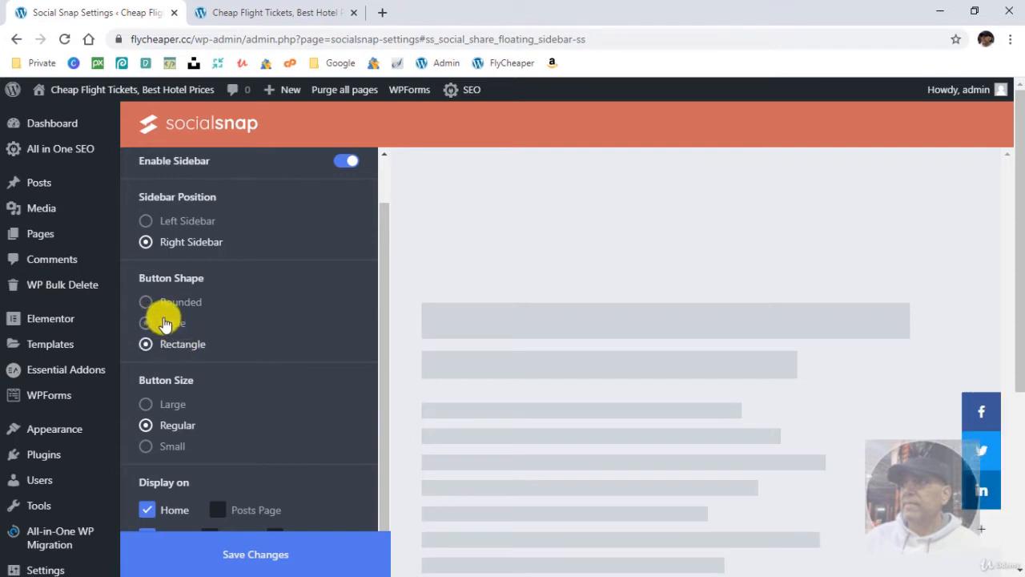
click(168, 322)
click(173, 306)
- Try the Large and Small button sizes for the floating sidebar and return to Regular
scroll(240, 345, down, 1)
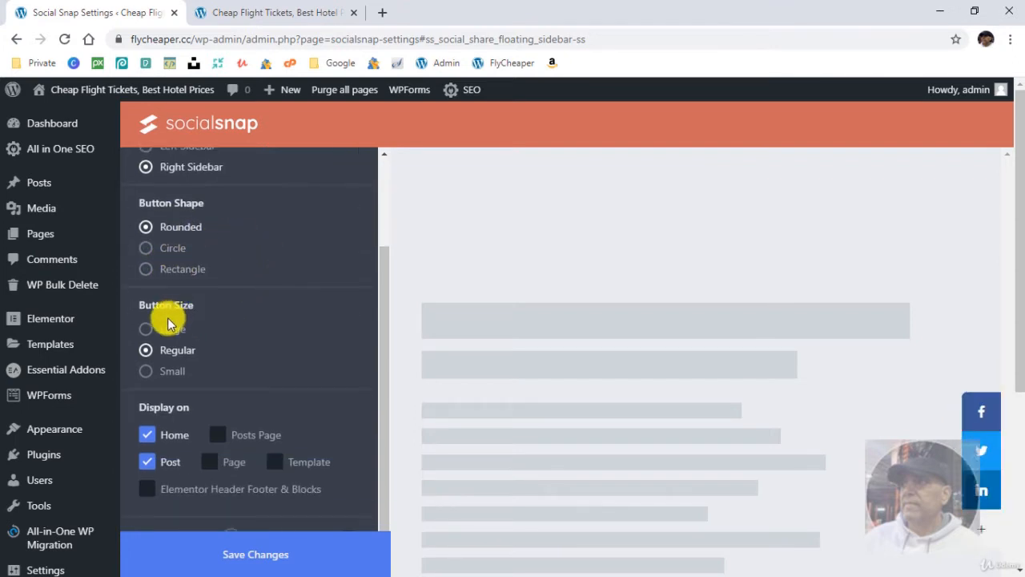
click(169, 333)
click(171, 367)
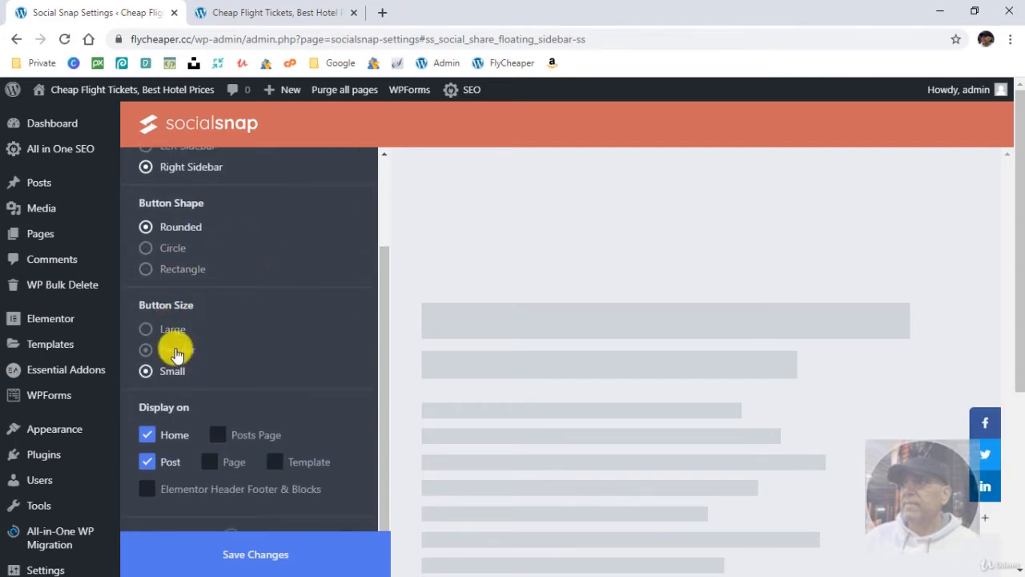
click(171, 347)
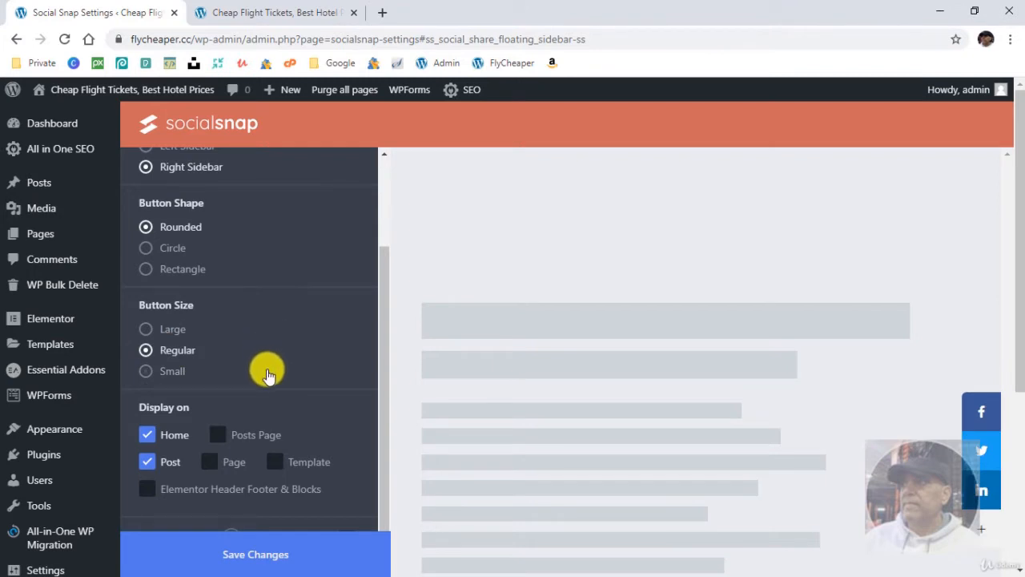
- Display the floating sidebar on Page and Posts Page as well, and save the changes
scroll(268, 371, down, 2)
click(209, 313)
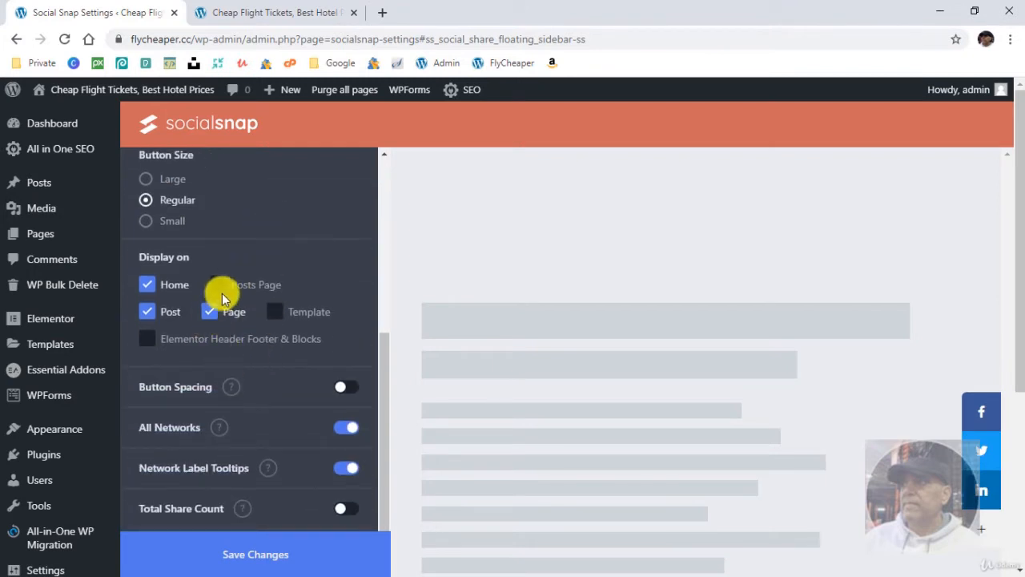
click(220, 286)
scroll(284, 391, down, 2)
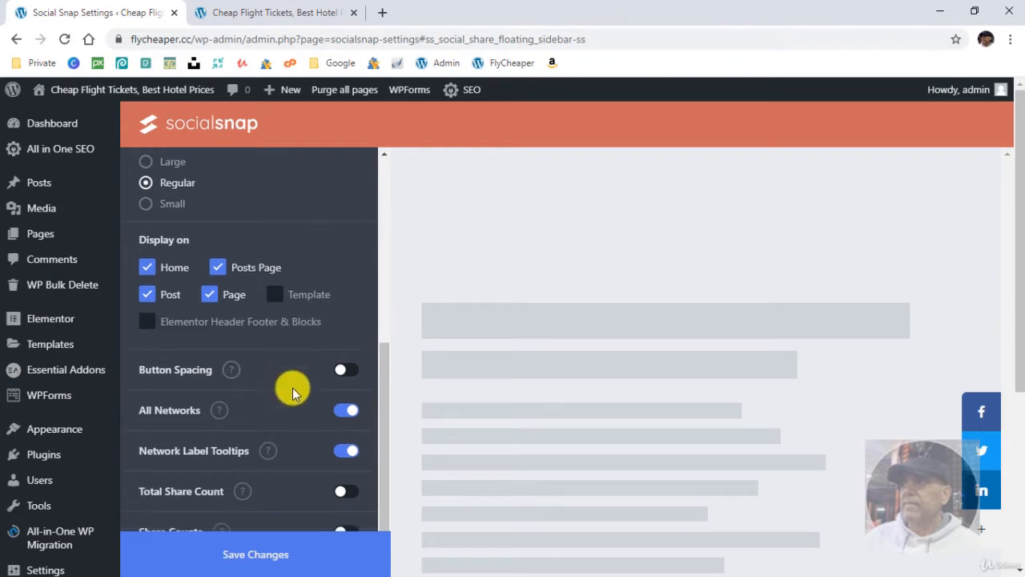
scroll(275, 510, down, 1)
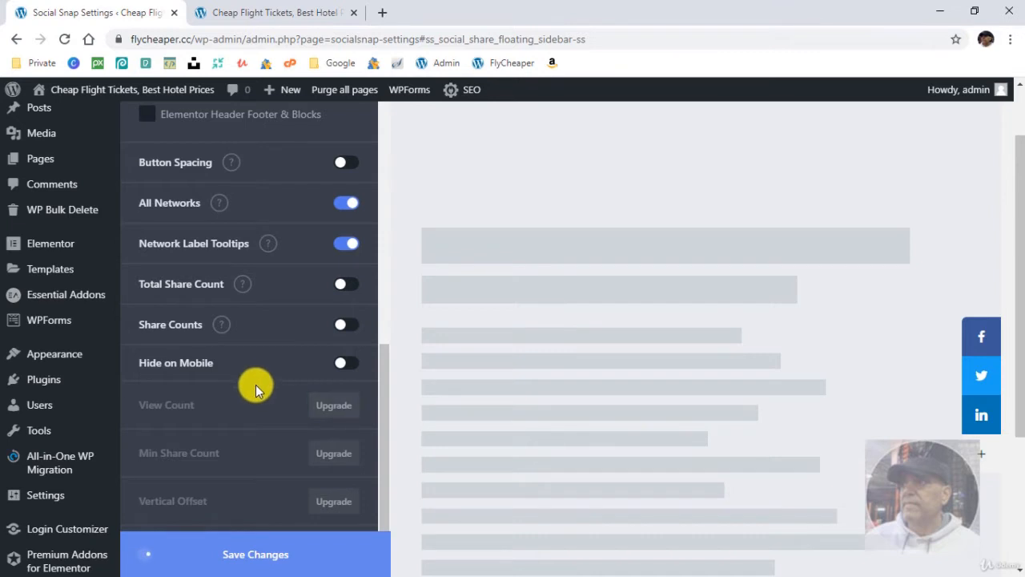
scroll(255, 384, up, 1)
scroll(256, 384, up, 5)
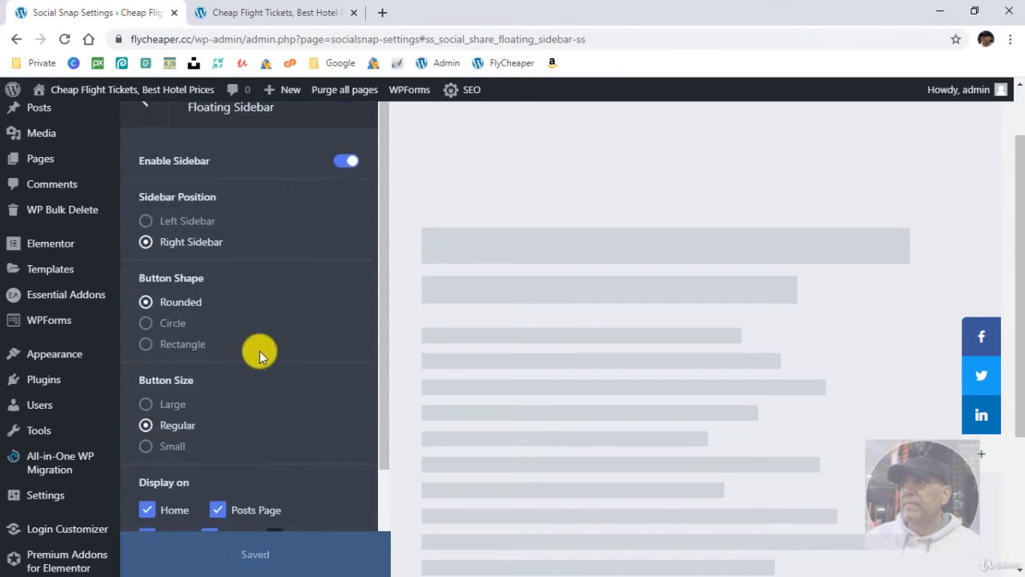
scroll(259, 351, up, 1)
- Open the Inline Buttons settings under Social Sharing and view their shape, size and label options
click(144, 176)
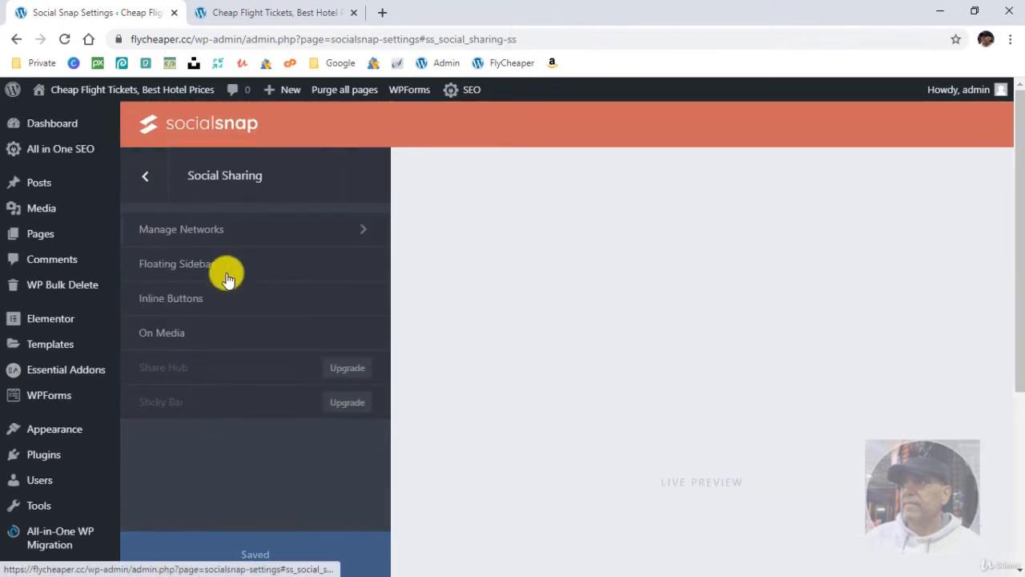
click(270, 298)
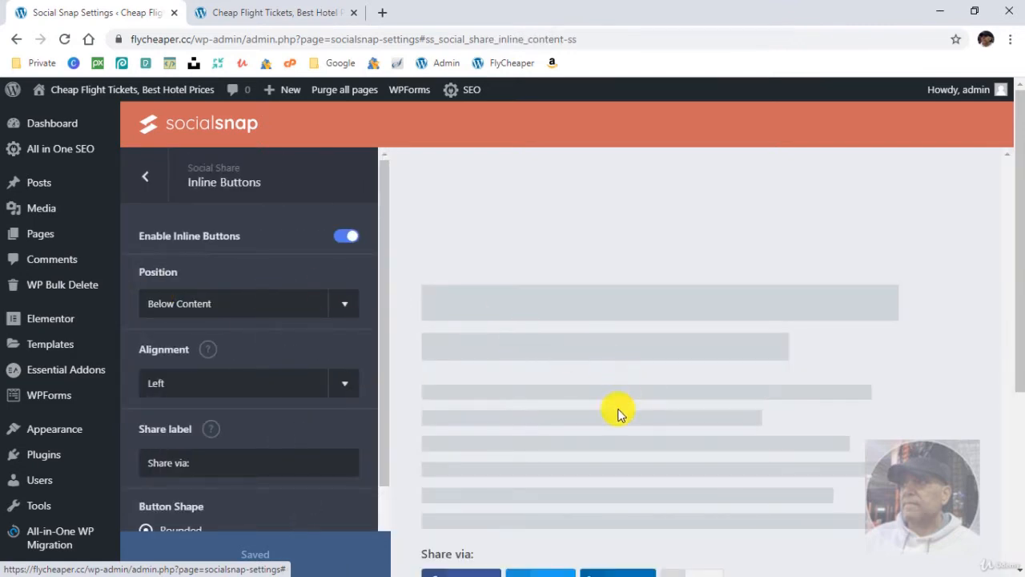
scroll(579, 426, down, 3)
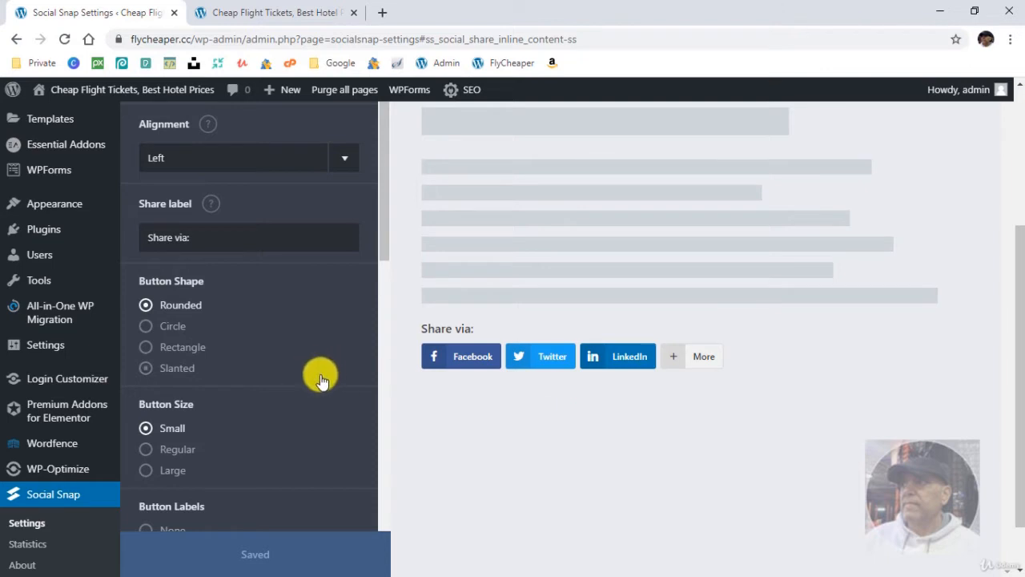
- Try the Circle shape for the inline share buttons and return to Rounded
click(157, 327)
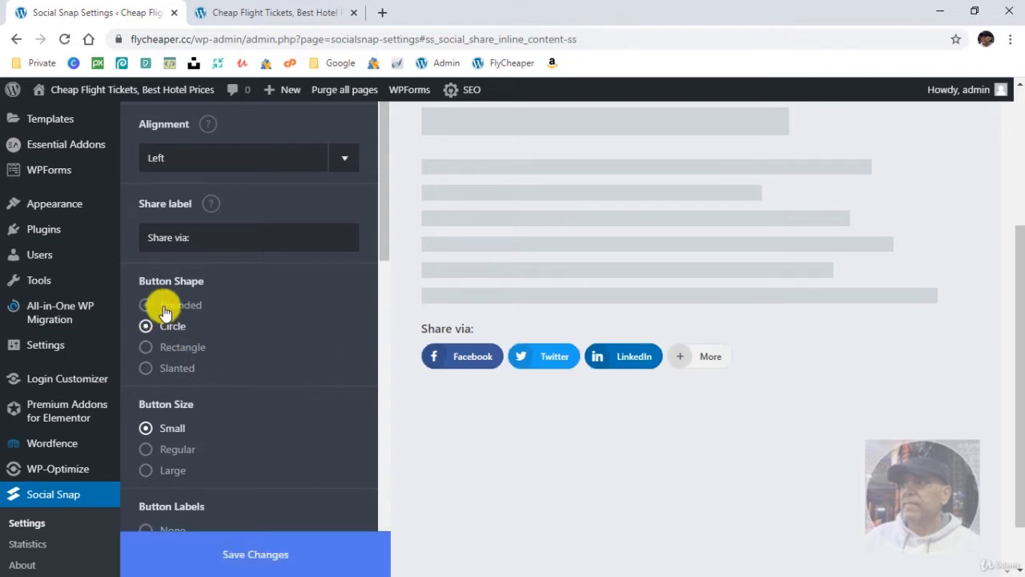
click(158, 307)
scroll(298, 356, up, 2)
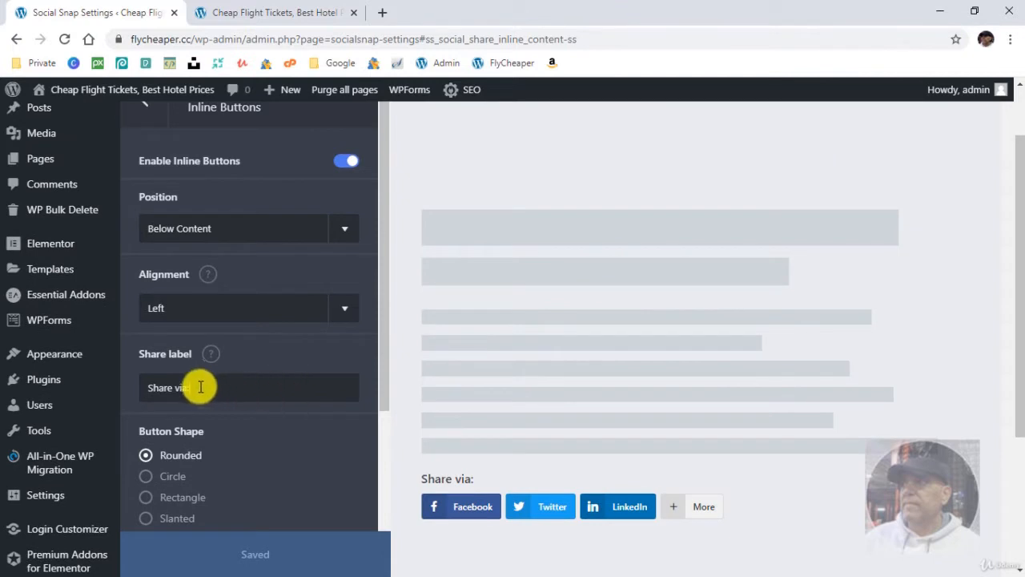
- Inspect the inline buttons' share label and the available position choices without changing them
click(213, 390)
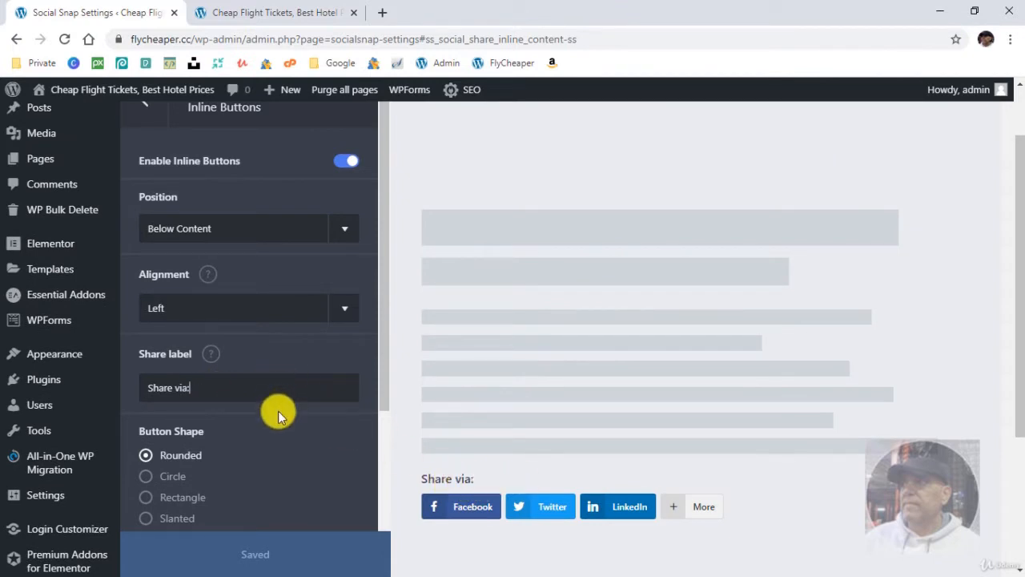
scroll(277, 411, down, 2)
scroll(242, 206, up, 2)
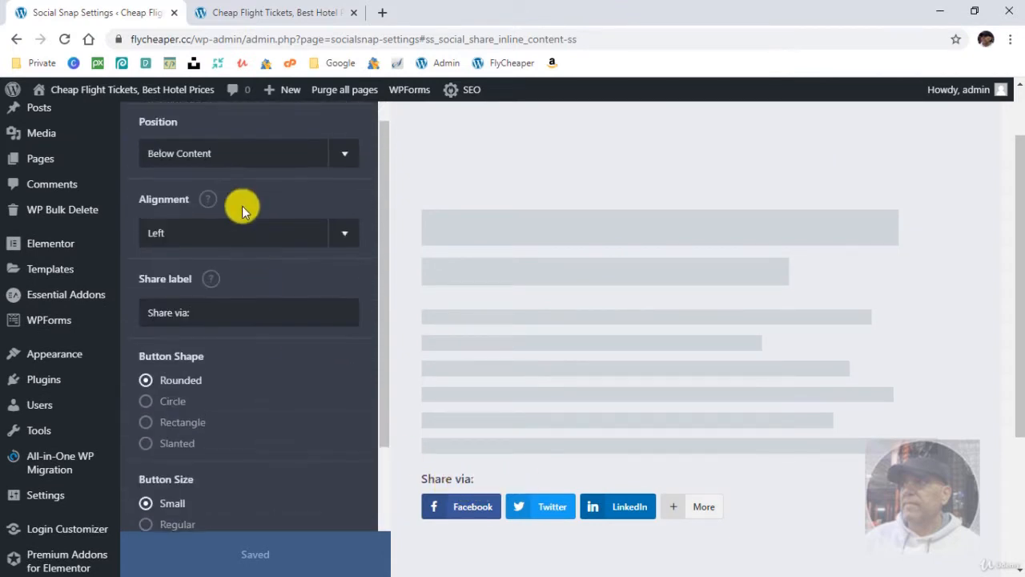
click(249, 232)
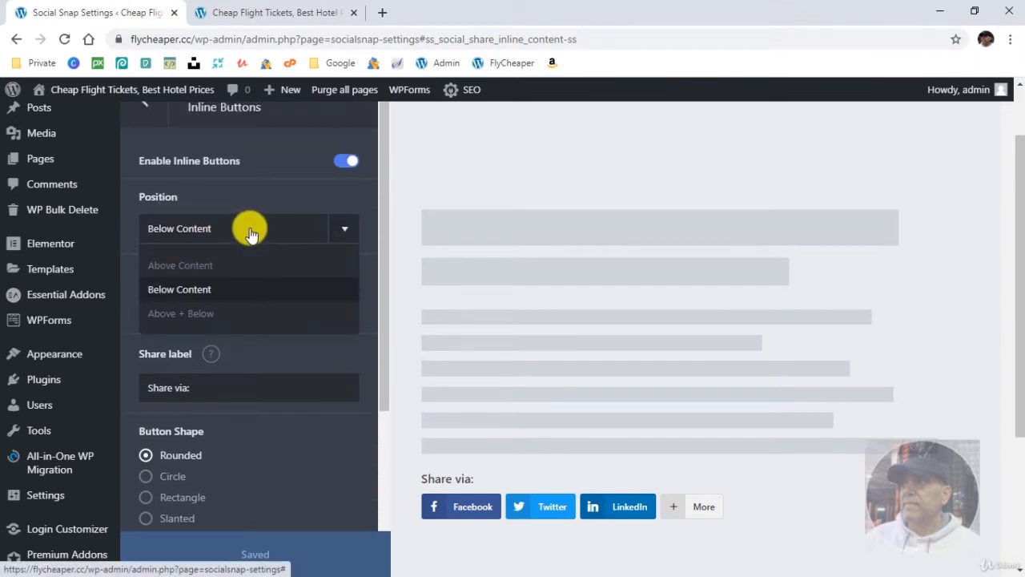
click(249, 232)
scroll(265, 405, down, 2)
scroll(251, 311, up, 1)
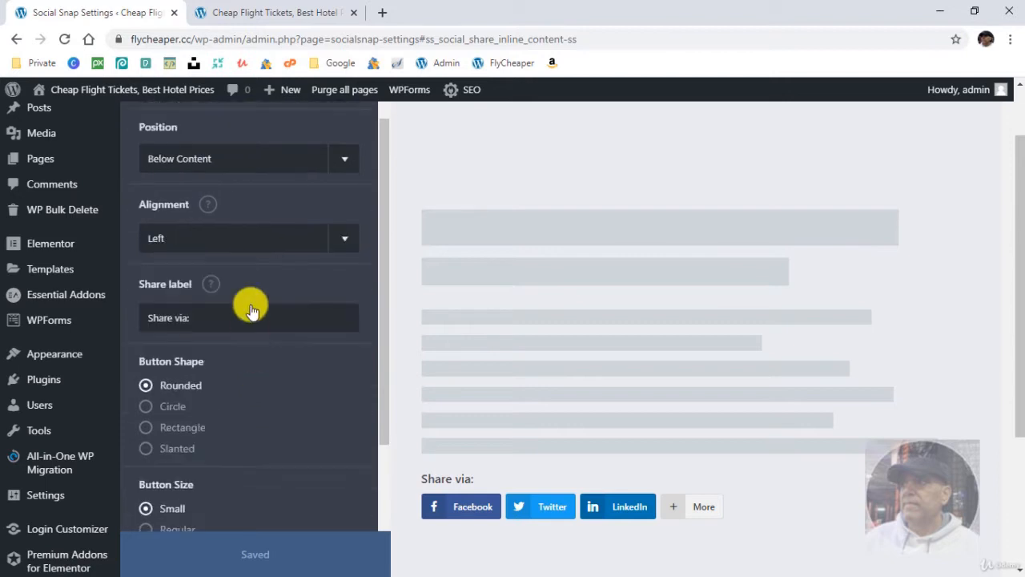
- Try Center alignment for the inline share buttons and return to Left
scroll(251, 311, up, 1)
click(247, 304)
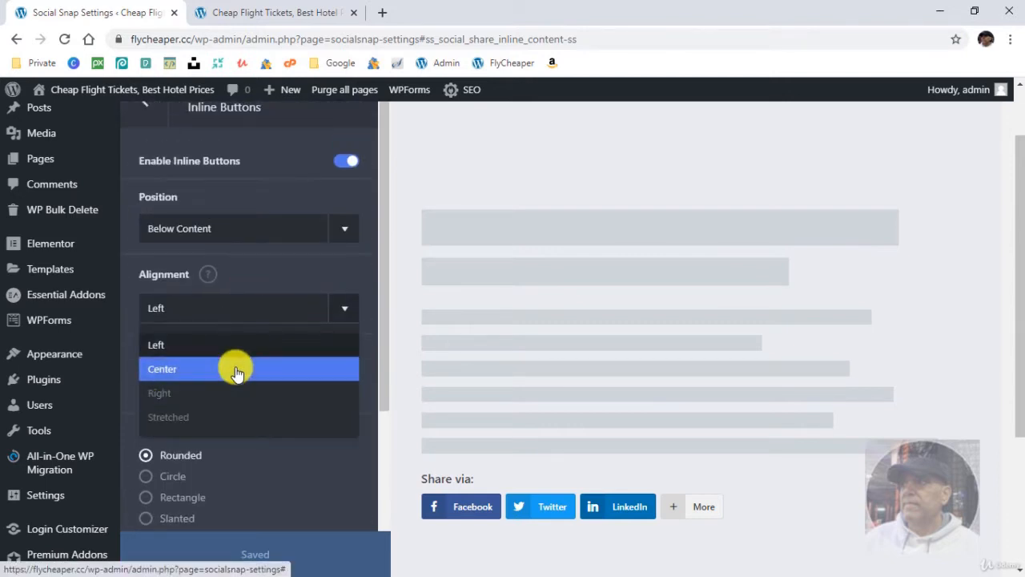
click(237, 370)
click(245, 306)
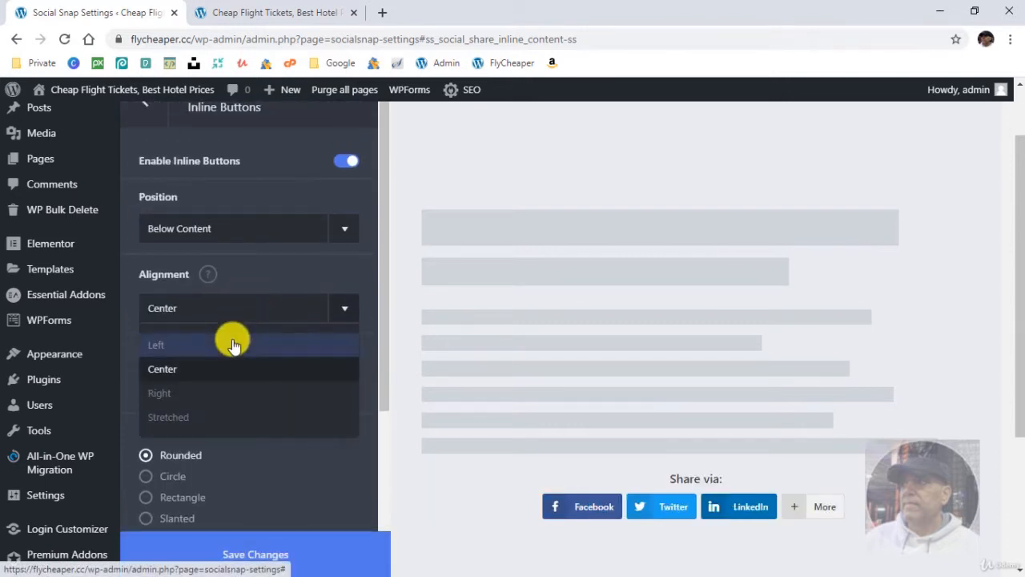
click(233, 344)
scroll(268, 415, down, 3)
scroll(269, 409, up, 2)
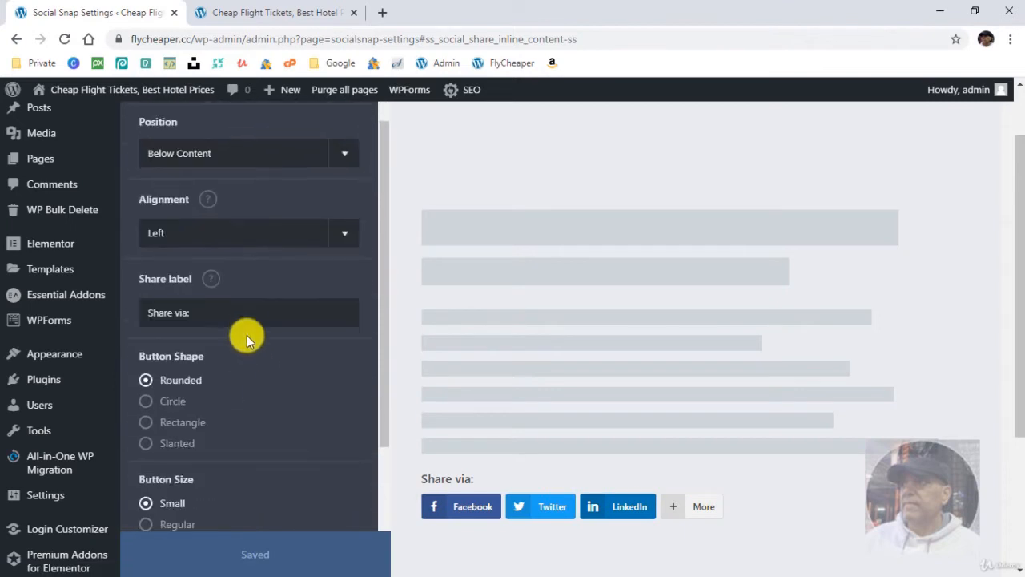
- Display the inline share buttons on the Posts Page and on pages too, and save the changes
scroll(245, 360, down, 5)
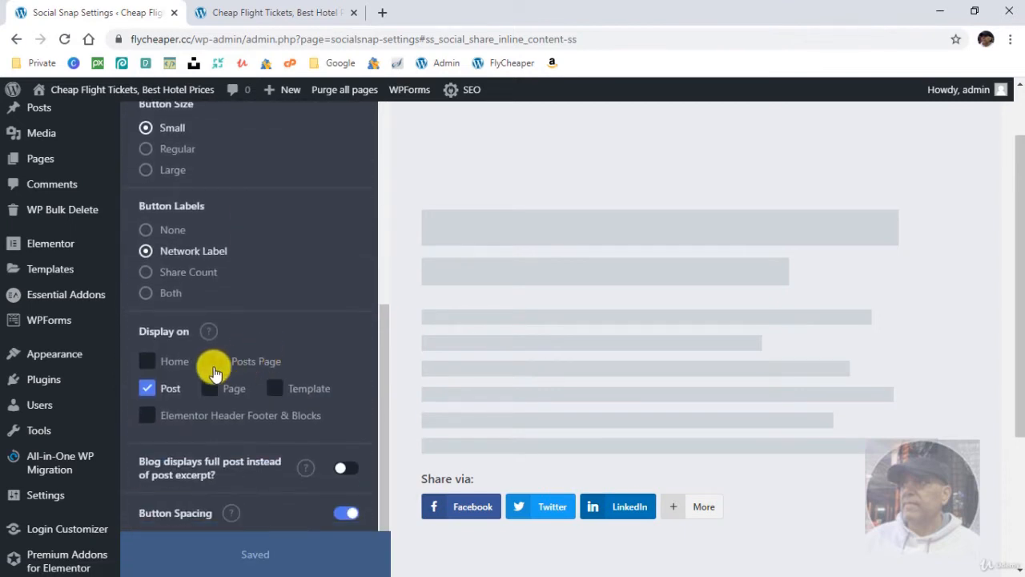
click(218, 361)
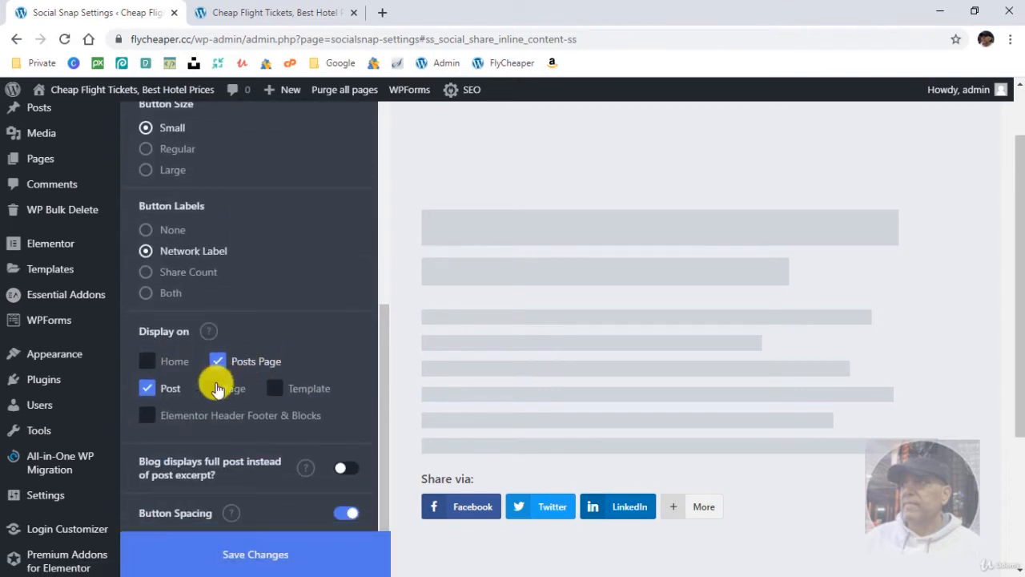
scroll(325, 361, down, 1)
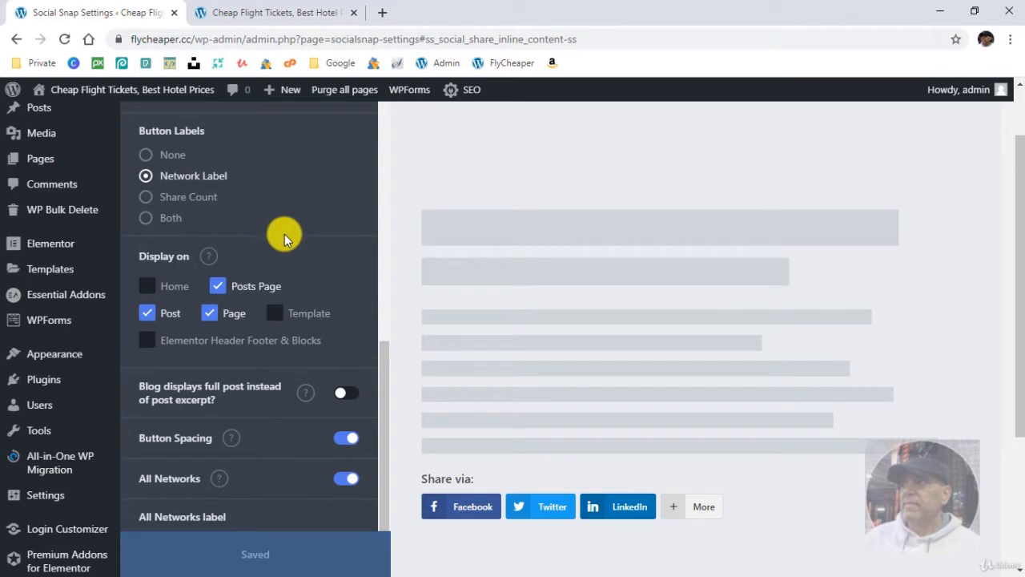
- Leave the Inline Buttons settings and enable On Media sharing in the Social Sharing section
scroll(178, 237, up, 1)
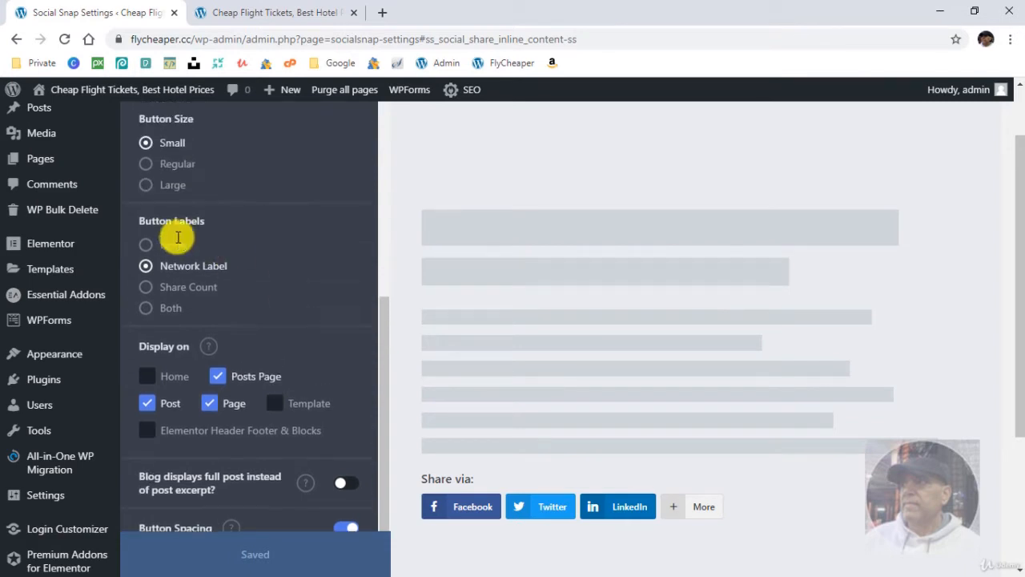
scroll(168, 232, up, 6)
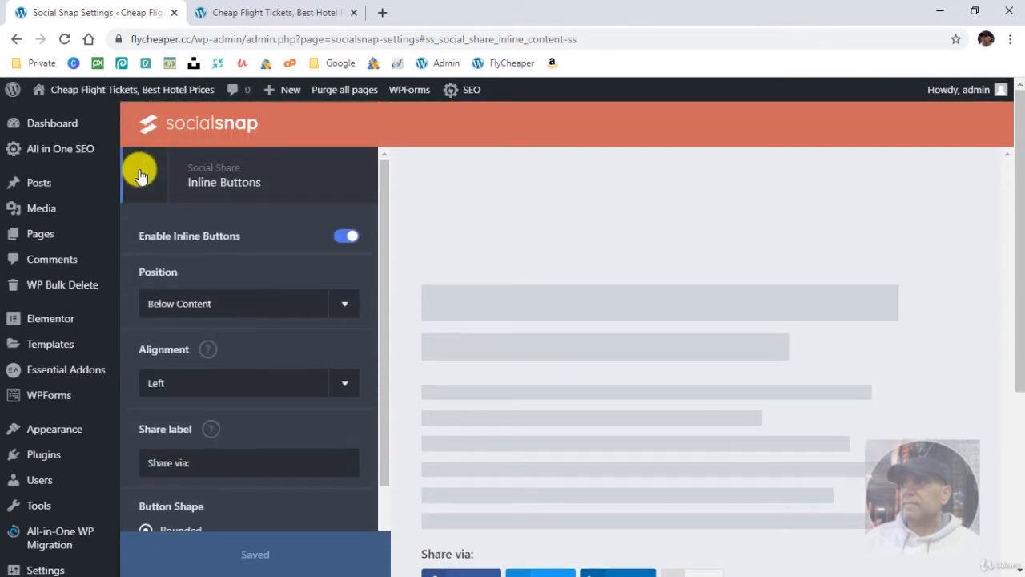
click(140, 176)
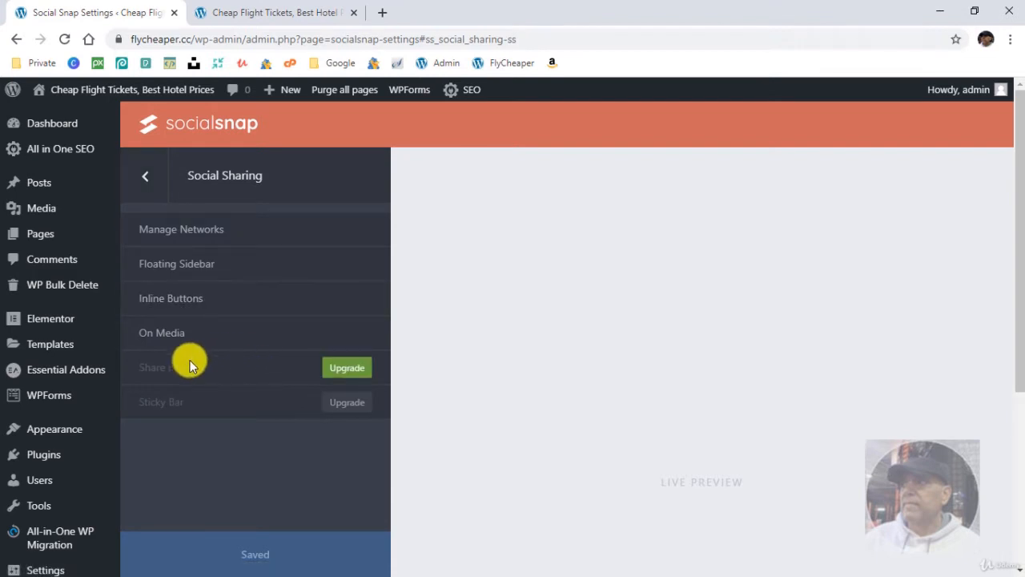
click(217, 336)
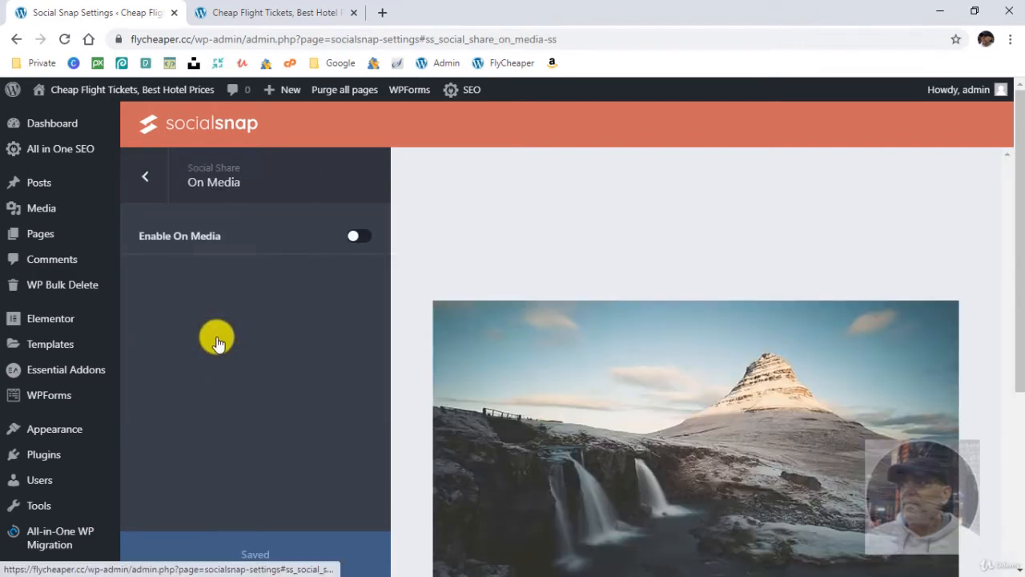
click(355, 237)
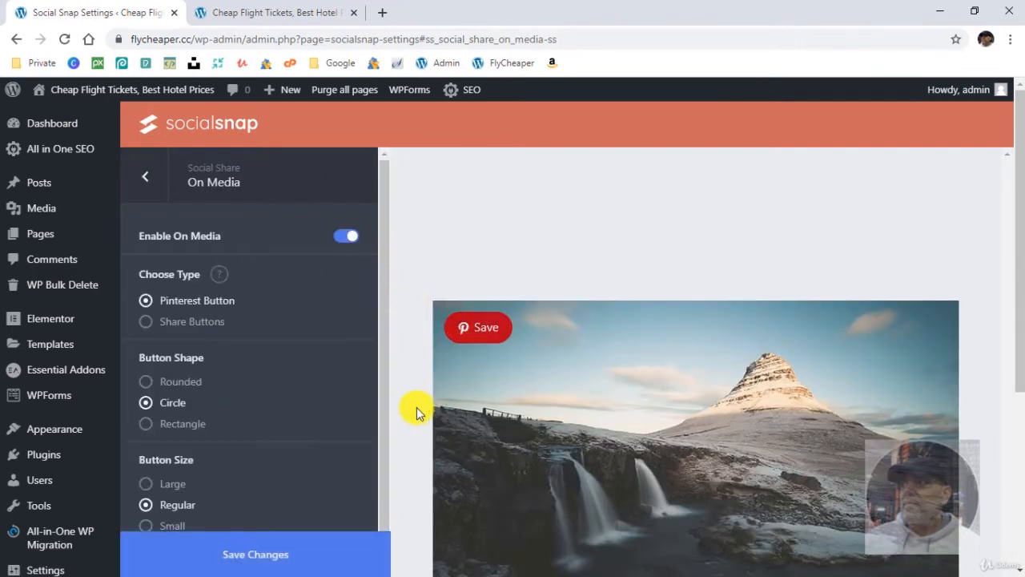
- Try the Circle and Rectangle shapes for the on-media Pinterest button and set its shape to Rounded
scroll(609, 428, down, 1)
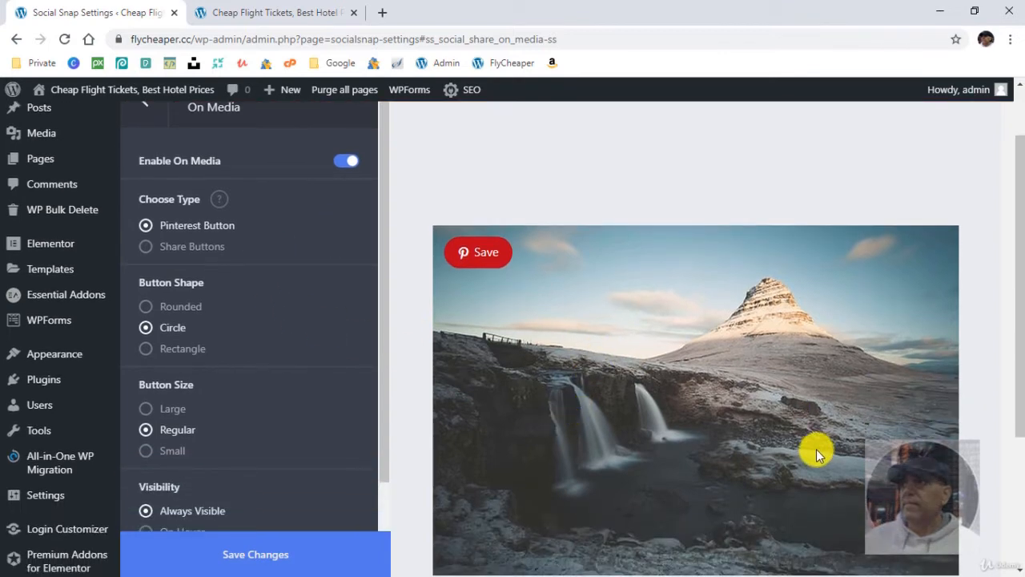
scroll(814, 448, down, 2)
scroll(758, 418, up, 1)
scroll(305, 297, up, 1)
click(194, 312)
click(188, 328)
click(194, 349)
scroll(203, 320, down, 1)
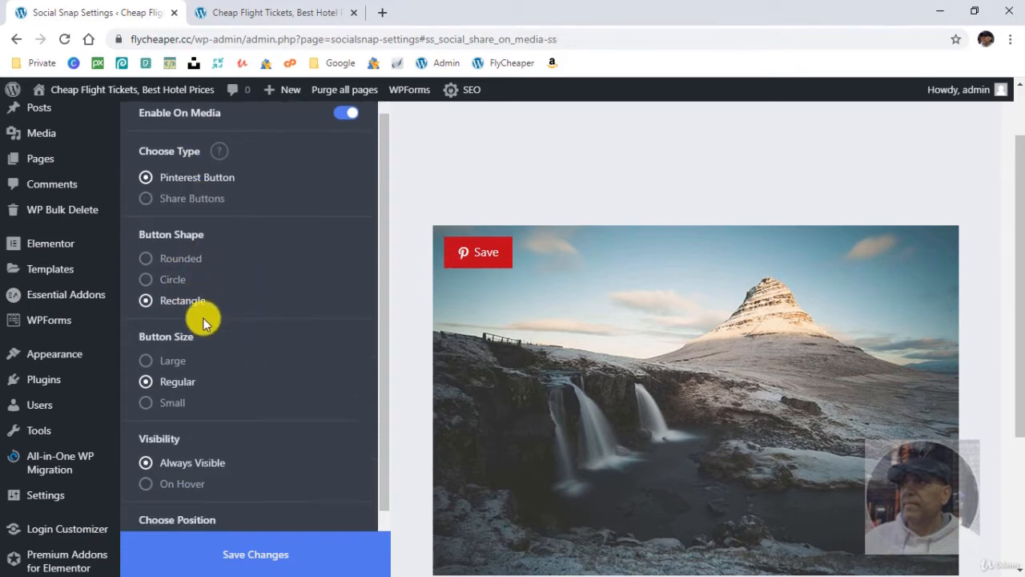
scroll(264, 312, down, 1)
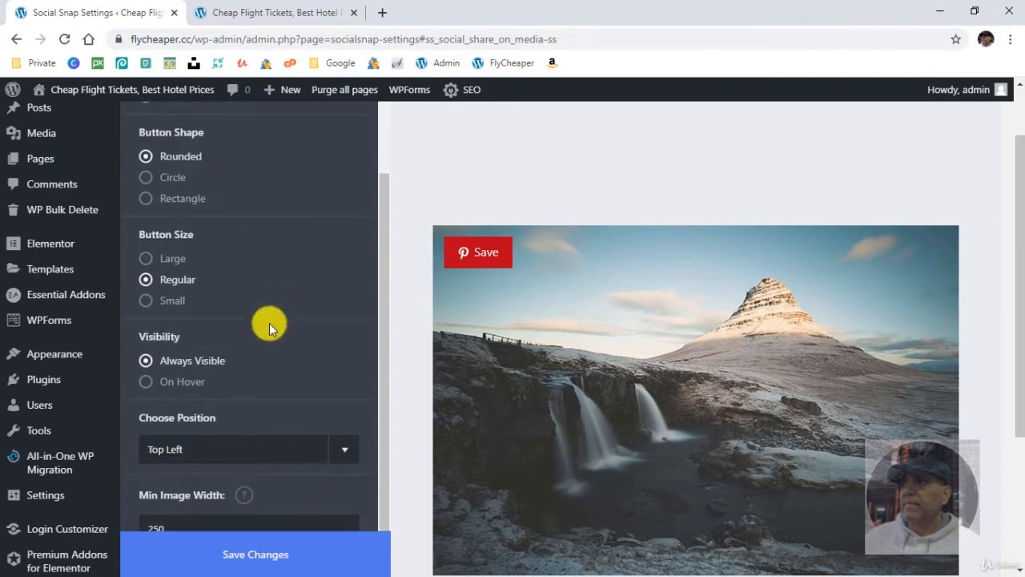
- Set the Pinterest button's visibility to On Hover and its position to Bottom Right
scroll(270, 322, down, 1)
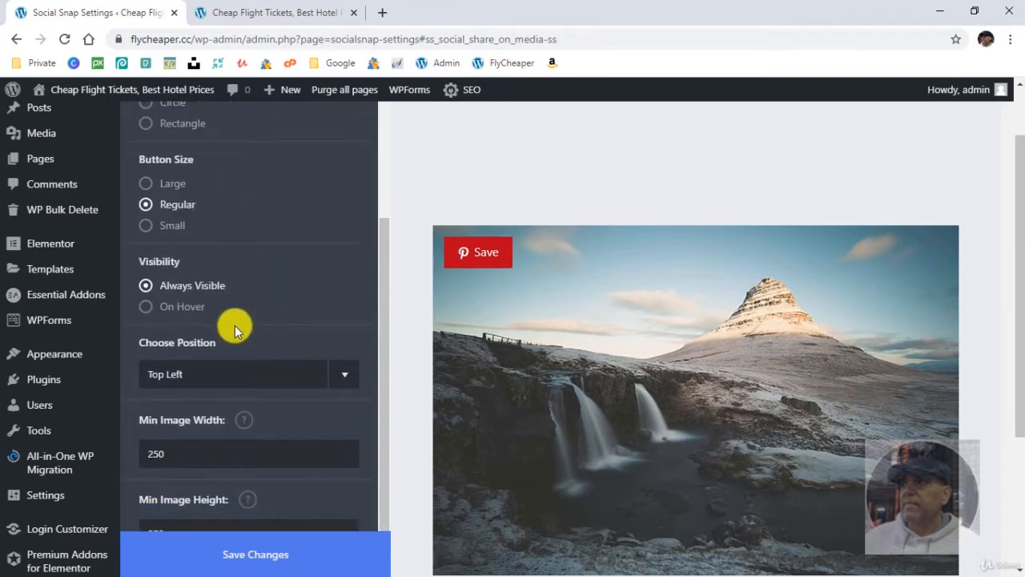
click(189, 309)
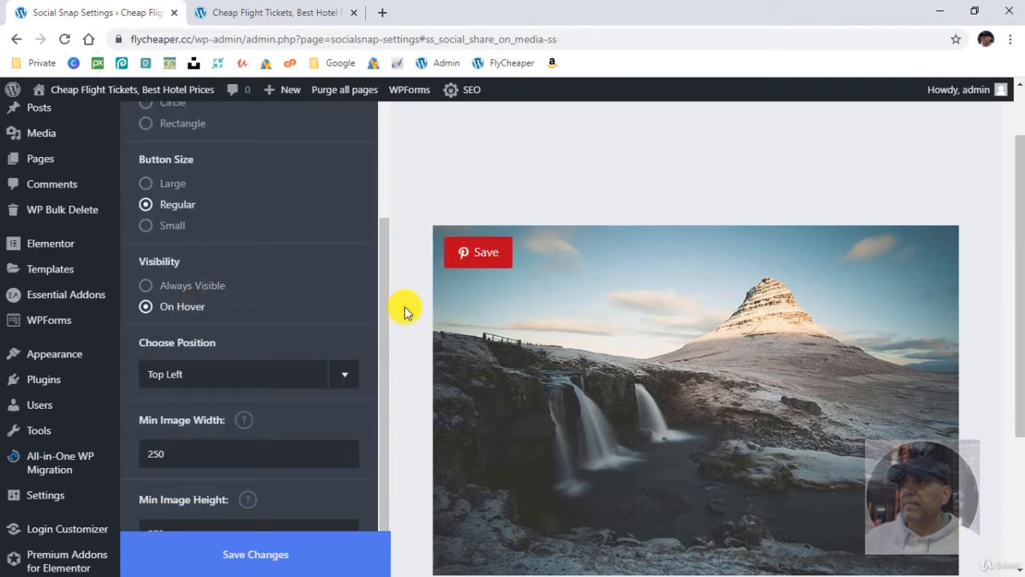
scroll(228, 344, down, 1)
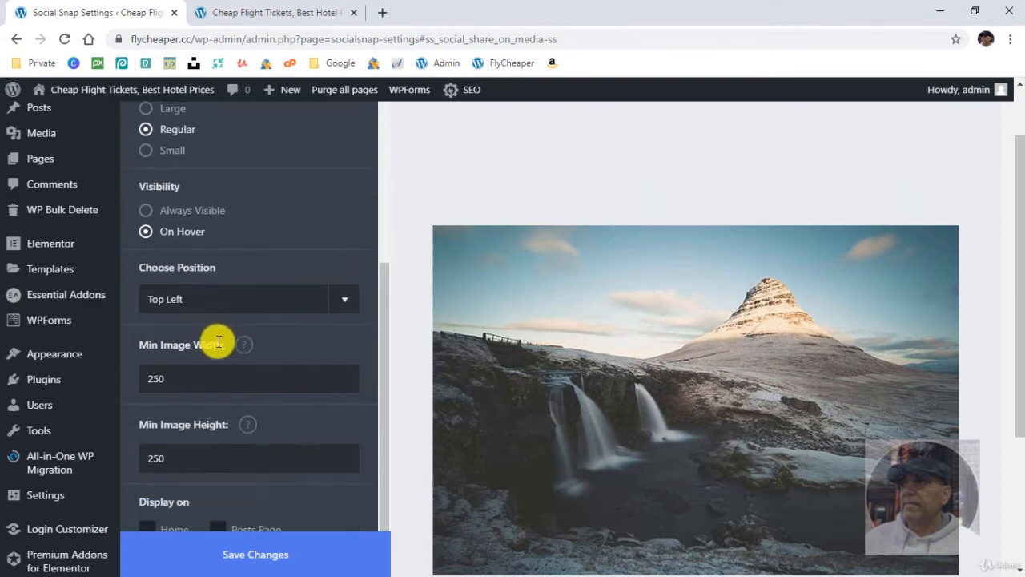
click(252, 298)
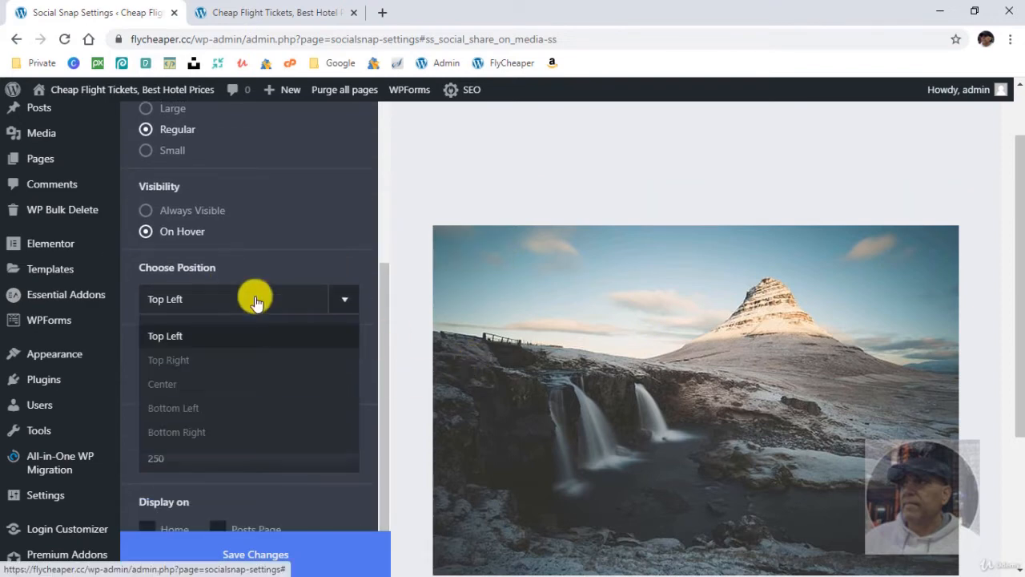
click(269, 430)
- Display the on-media button on Home and the Posts Page as well, and save the changes
scroll(957, 486, down, 2)
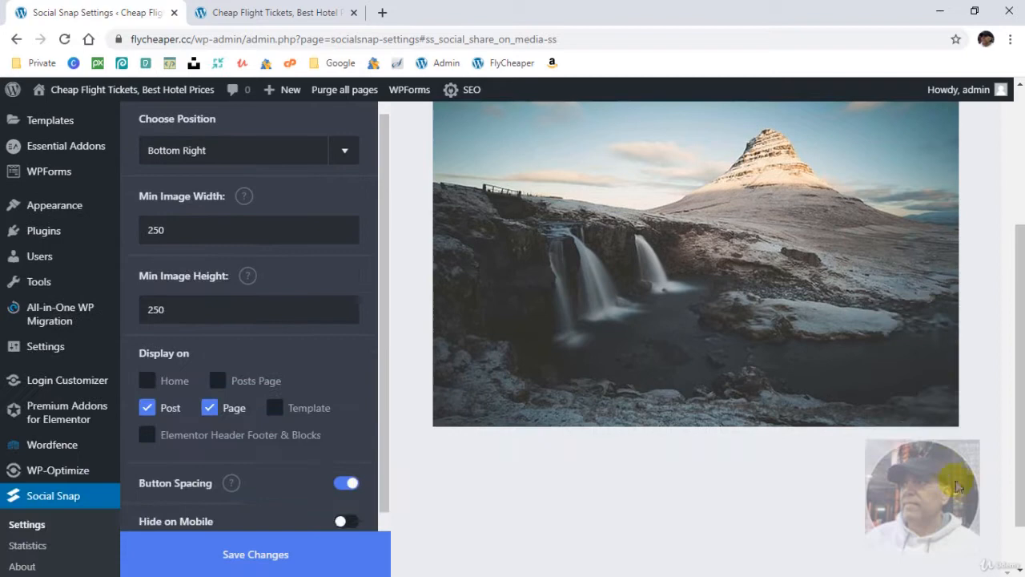
click(196, 381)
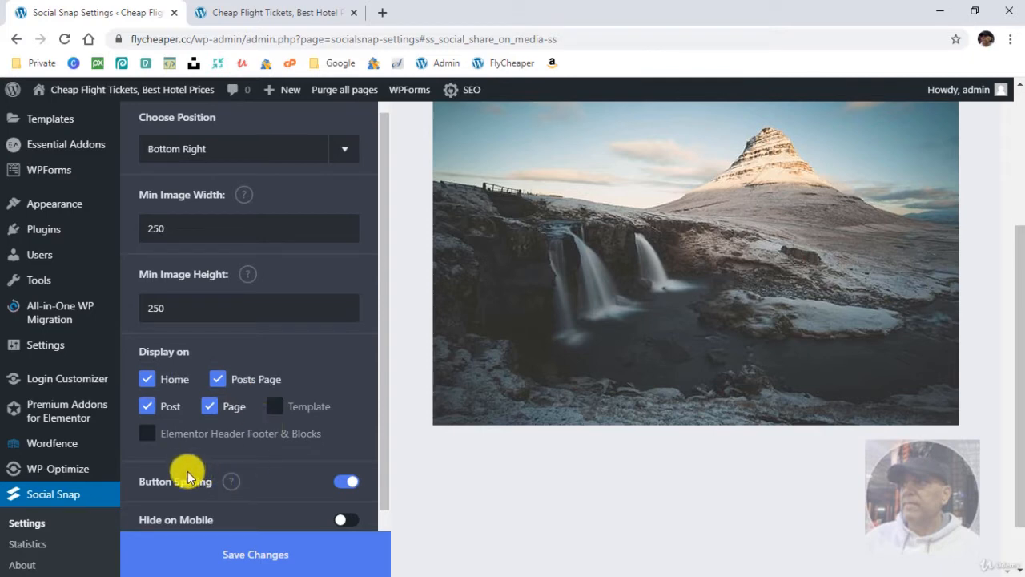
scroll(275, 389, down, 1)
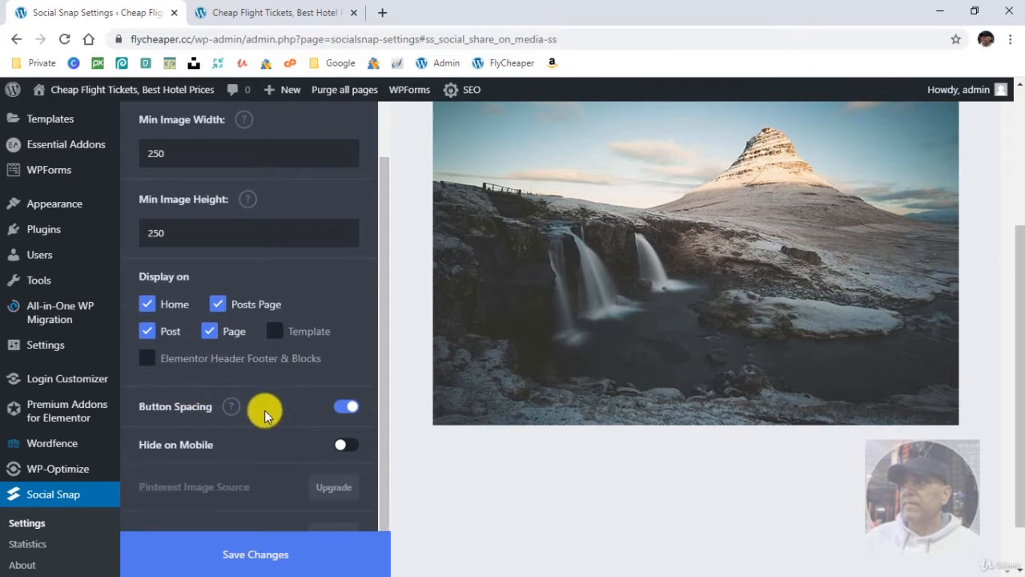
click(268, 556)
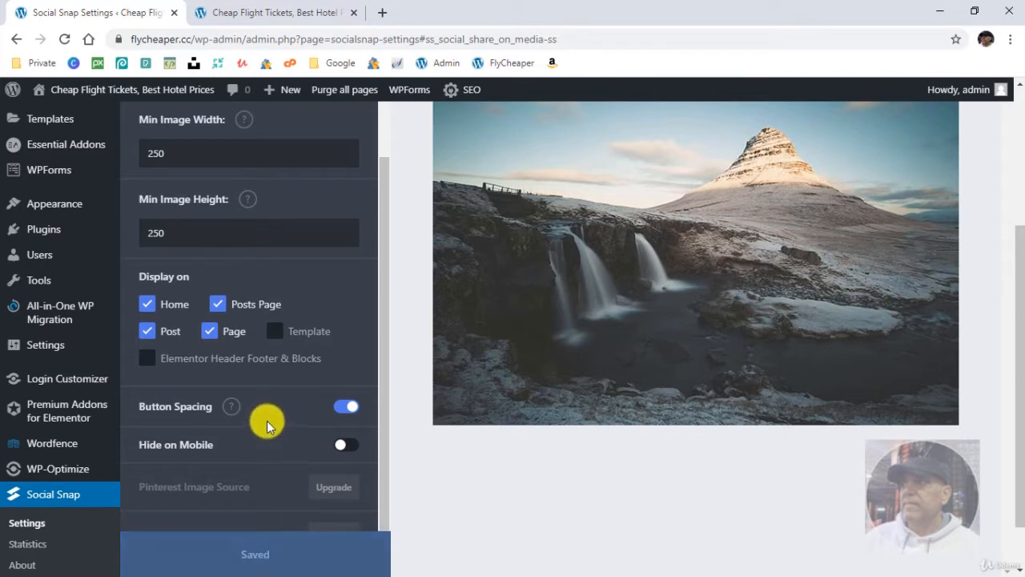
- Reload the live home page and check the floating share sidebar and the Pinterest button on its images
click(240, 10)
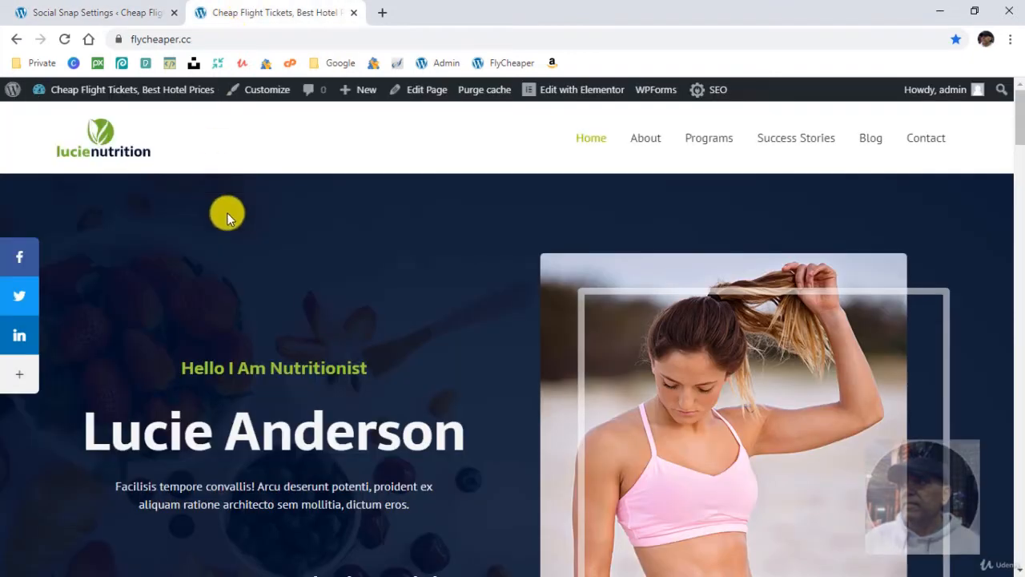
click(66, 39)
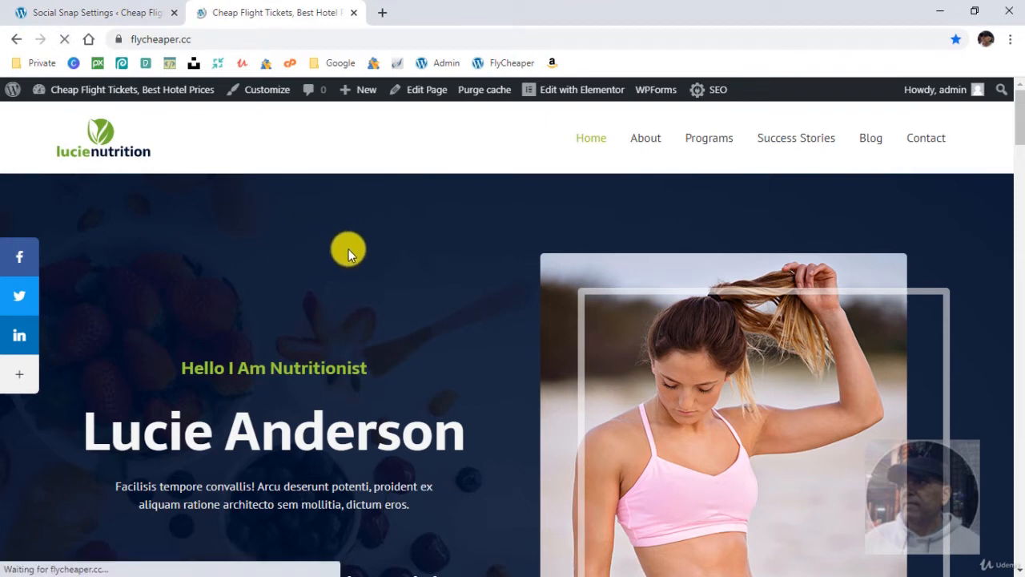
scroll(426, 345, down, 1)
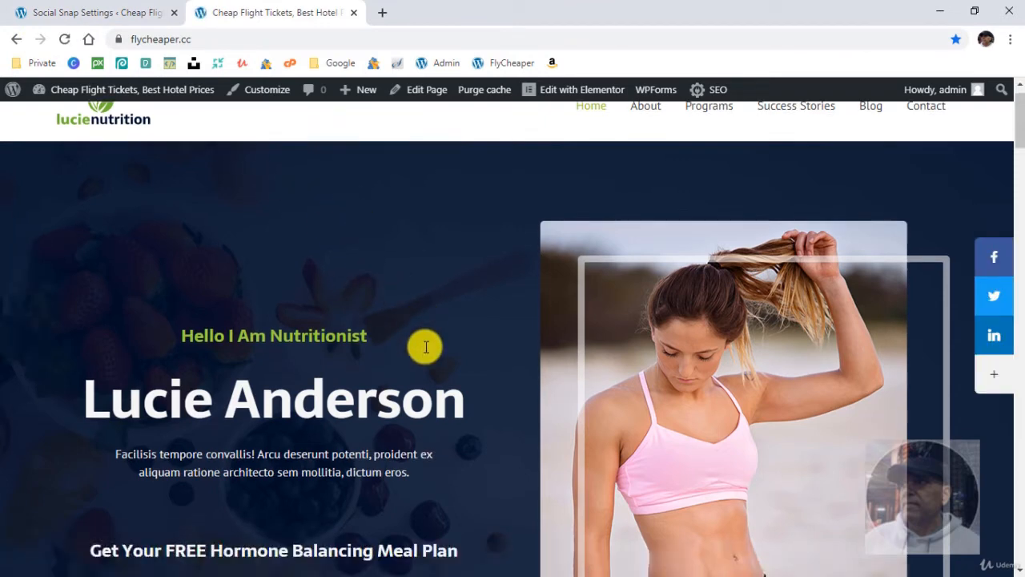
scroll(426, 346, down, 3)
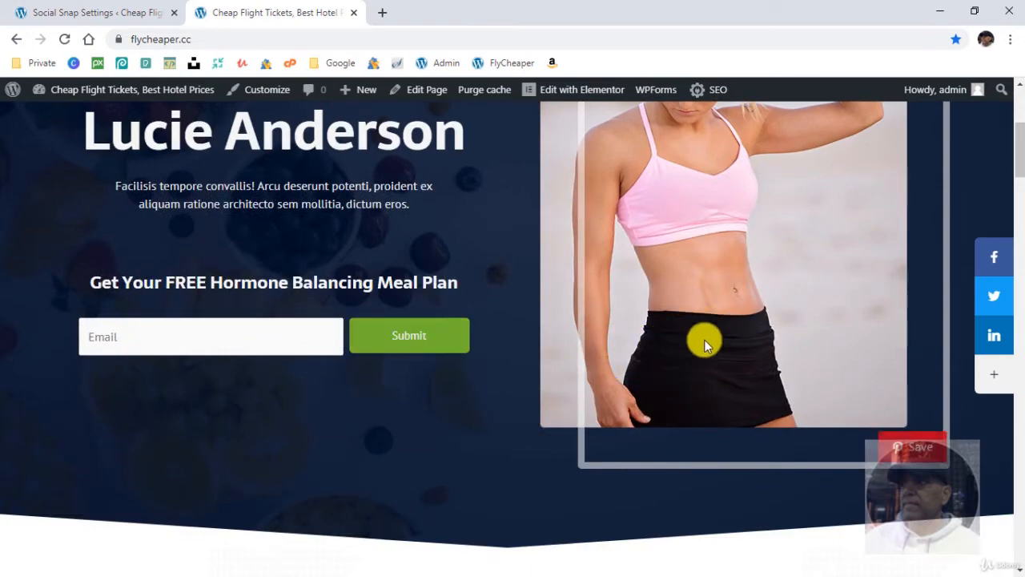
scroll(464, 360, down, 5)
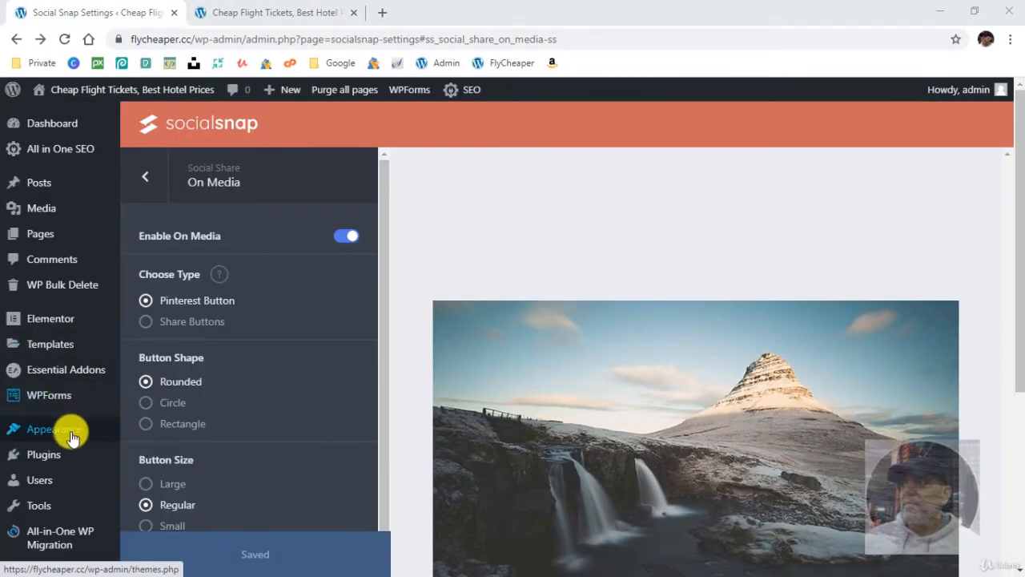
- Open the site's Menus page and review the Top Navigation menu's items and display location settings
mouse_move(72, 436)
click(150, 435)
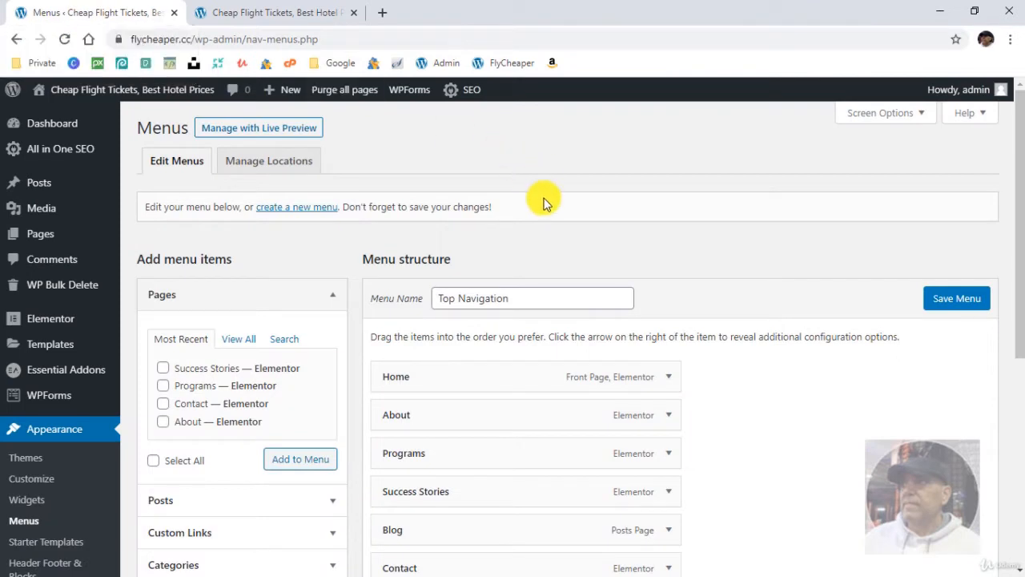
scroll(737, 422, down, 2)
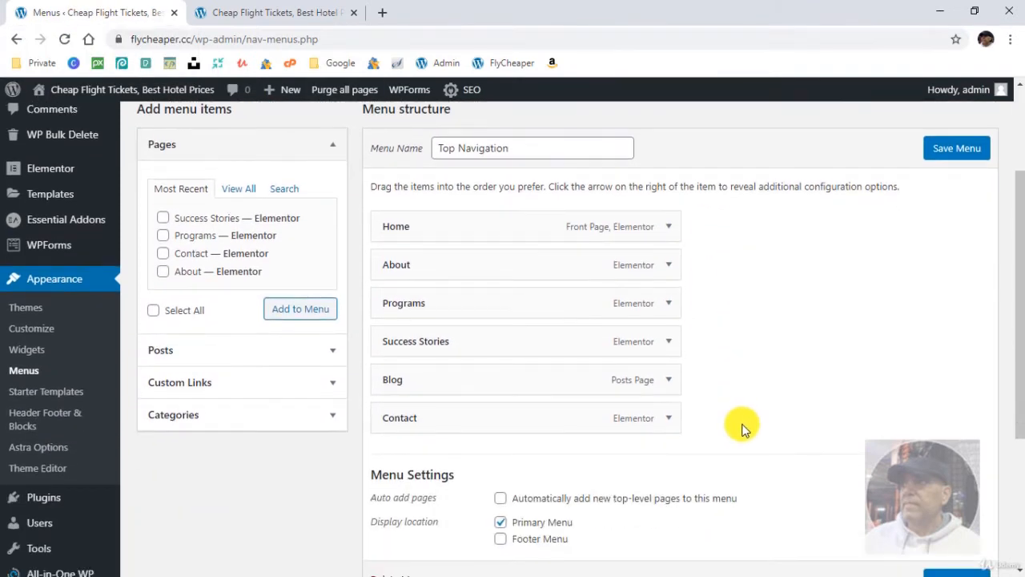
scroll(739, 427, up, 1)
scroll(742, 428, up, 1)
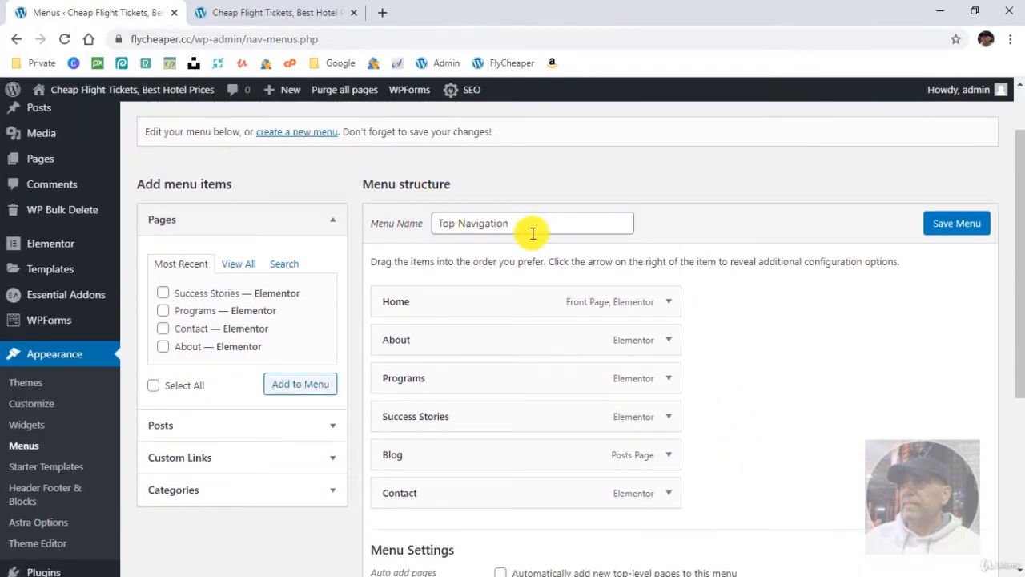
scroll(323, 183, up, 2)
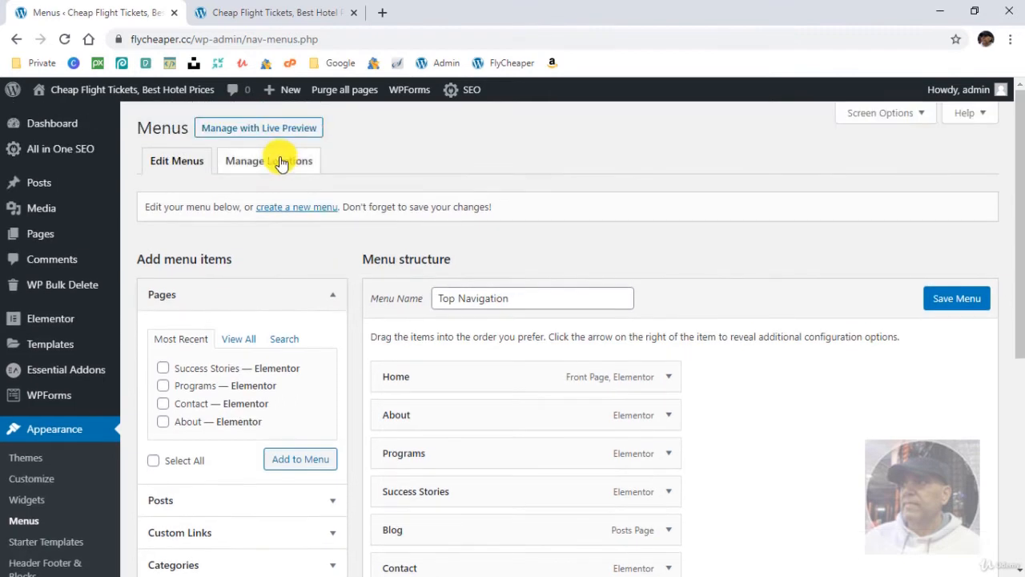
- Inspect the menu assignments for the Primary Menu and Footer Menu locations and return to menu editing
click(288, 160)
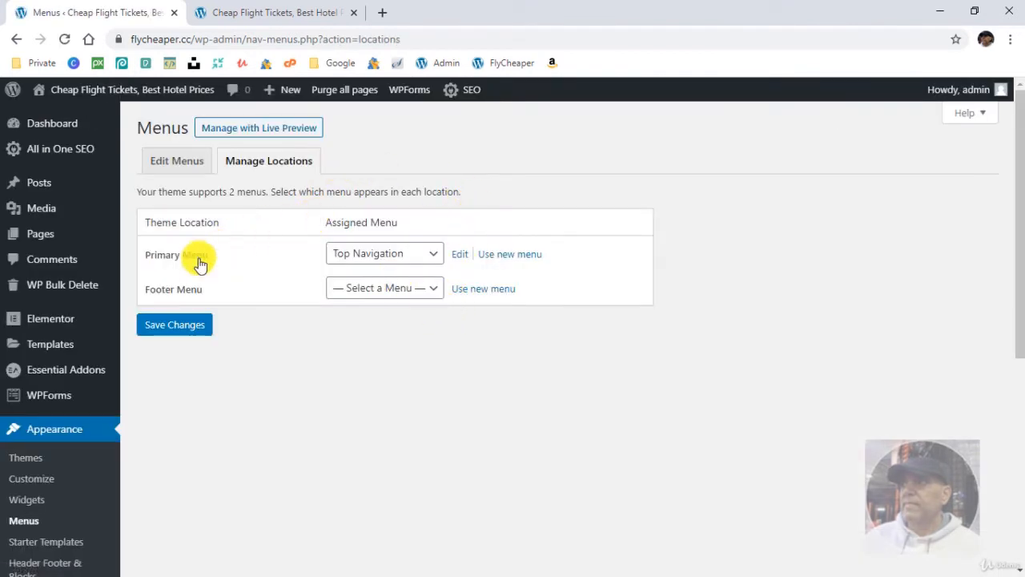
click(356, 255)
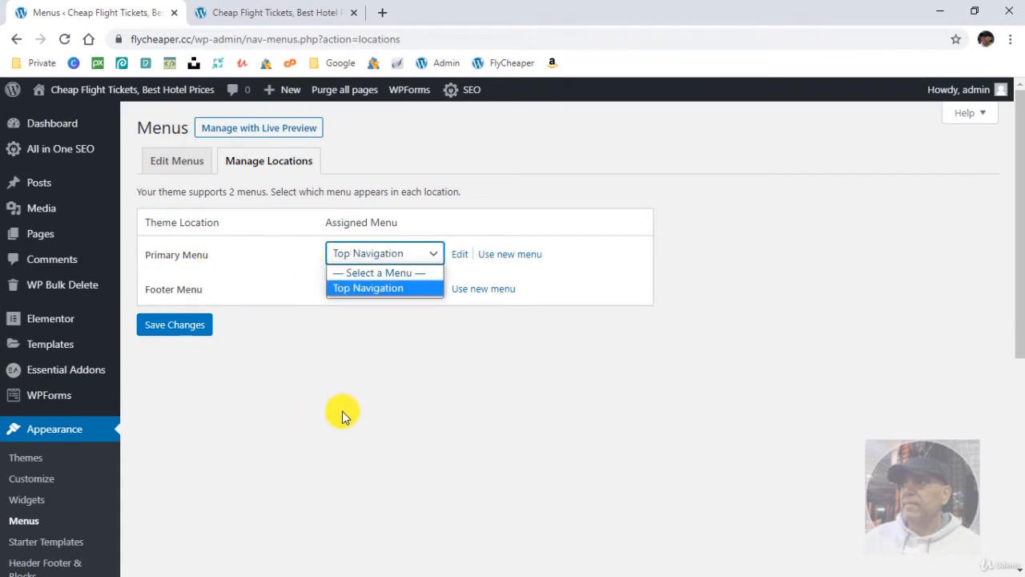
click(172, 160)
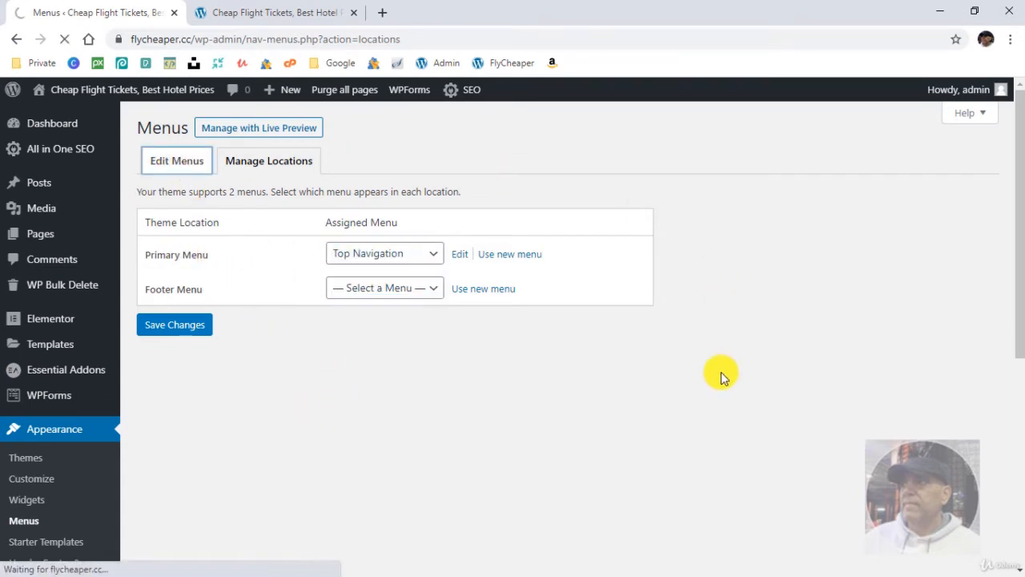
- Review the Top Navigation structure and list all pages available for adding to the menu
scroll(718, 370, down, 2)
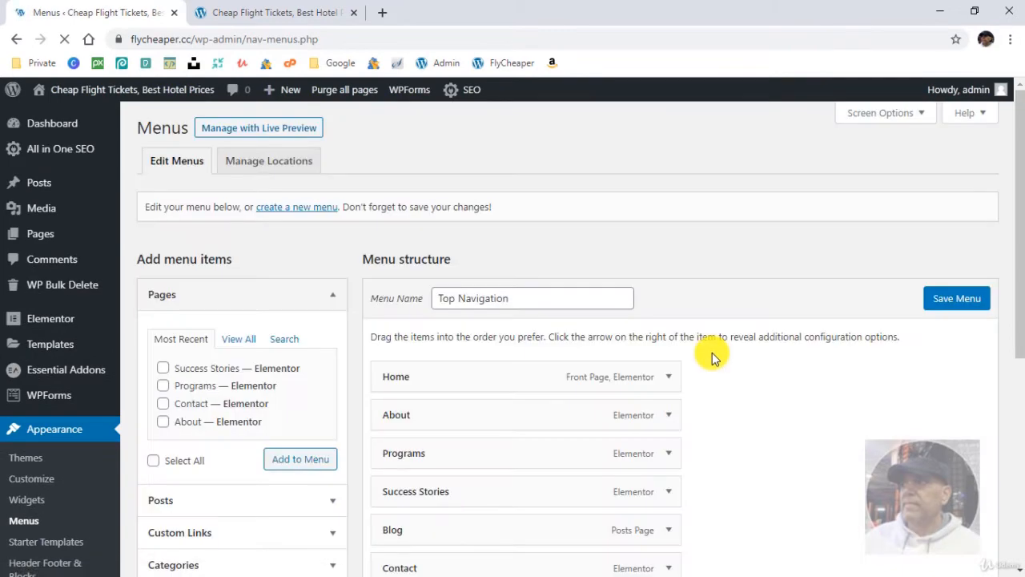
scroll(789, 382, down, 2)
scroll(790, 377, up, 2)
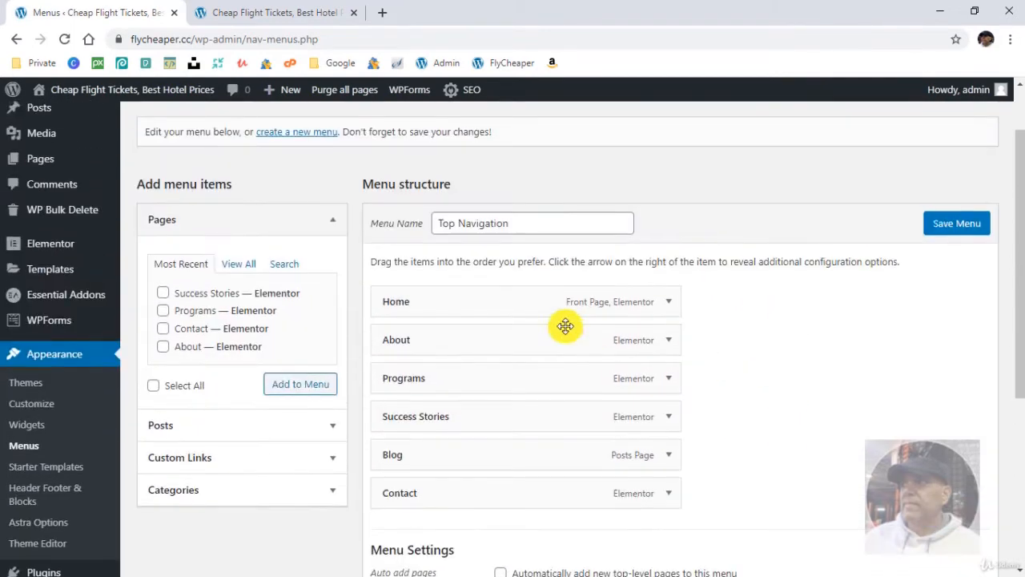
click(239, 266)
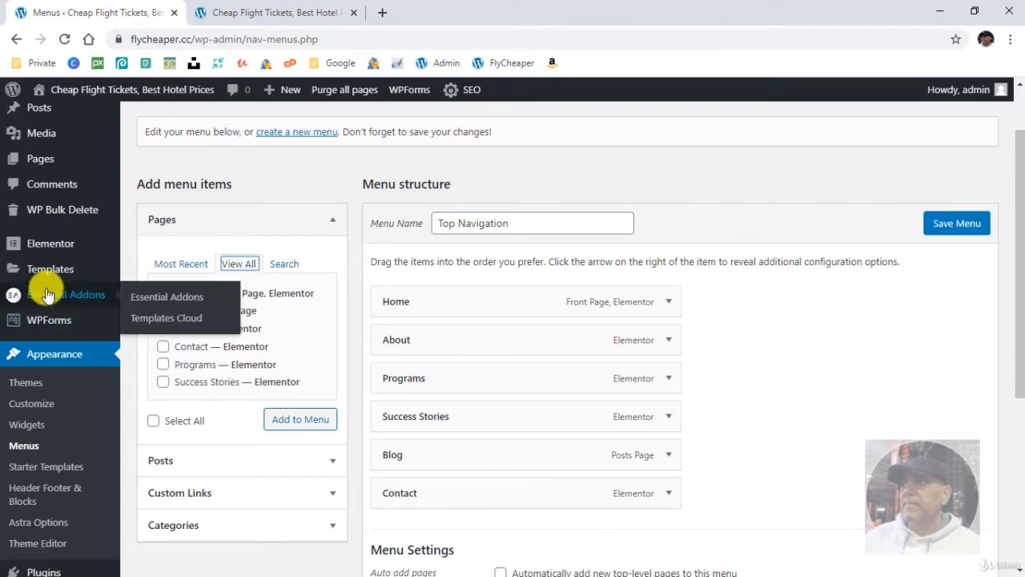
- Open the Top Navigation menu in theme customization and move the About item below Programs
click(36, 407)
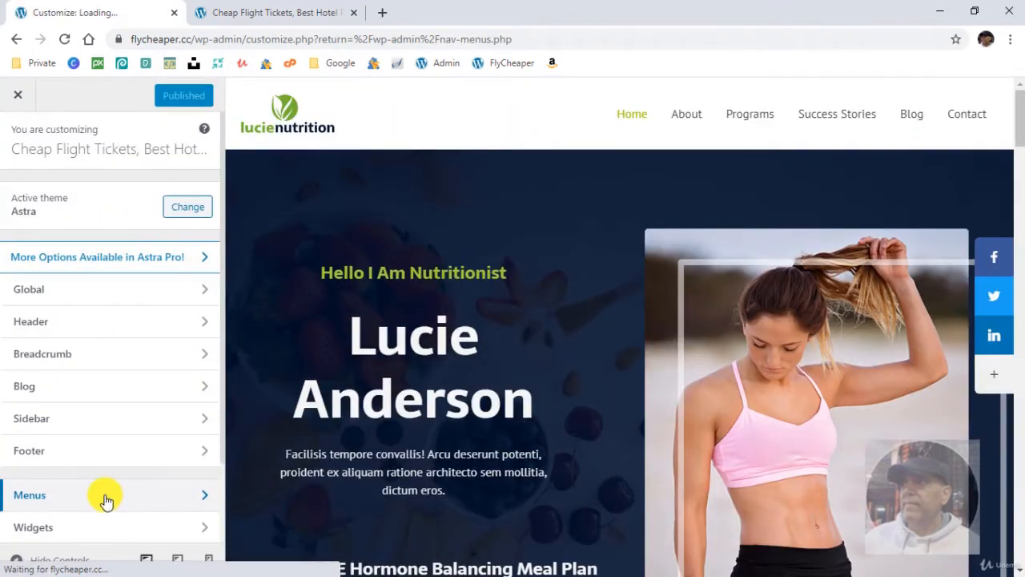
click(108, 502)
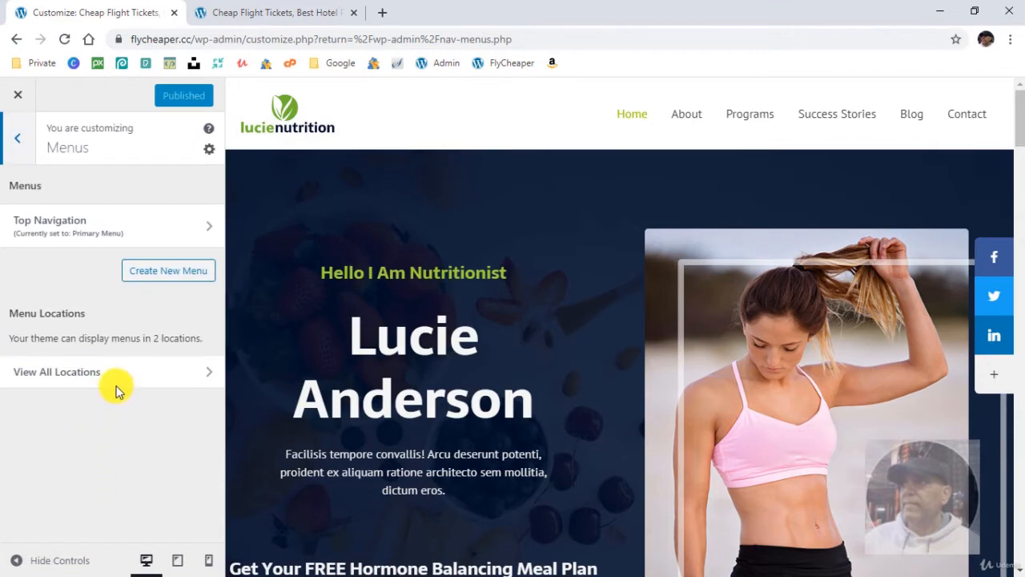
click(147, 228)
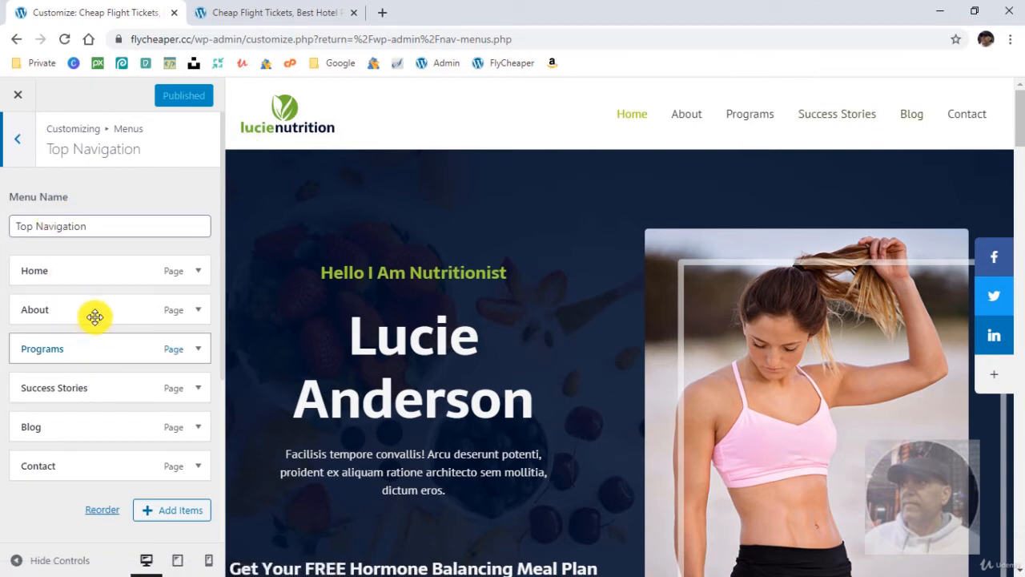
mouse_move(94, 315)
mouse_down()
mouse_move(94, 352)
mouse_move(93, 333)
mouse_up()
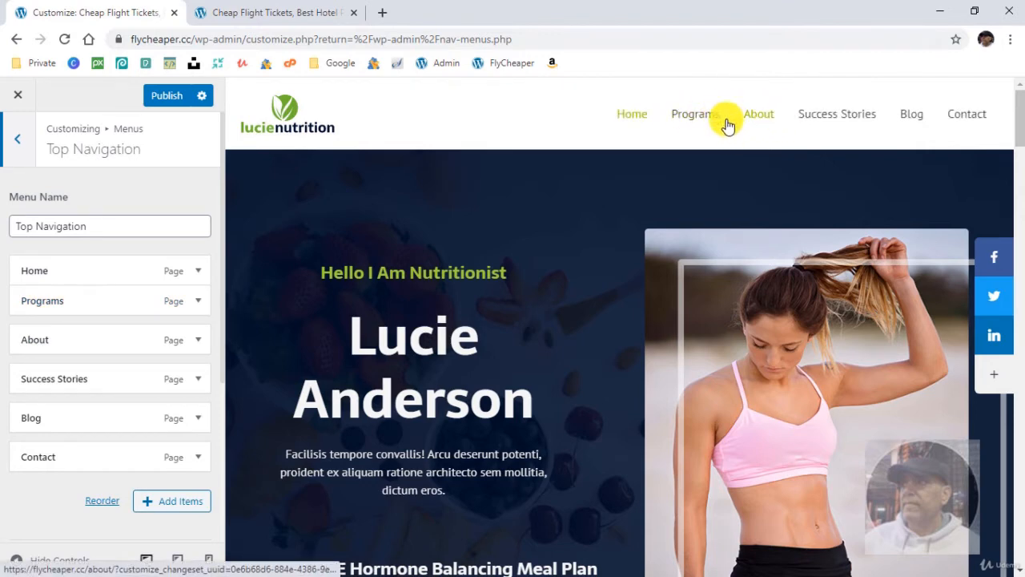
- Nest About and Success Stories as sub-items under Programs and check the dropdown in the site preview
drag(32, 340, 58, 329)
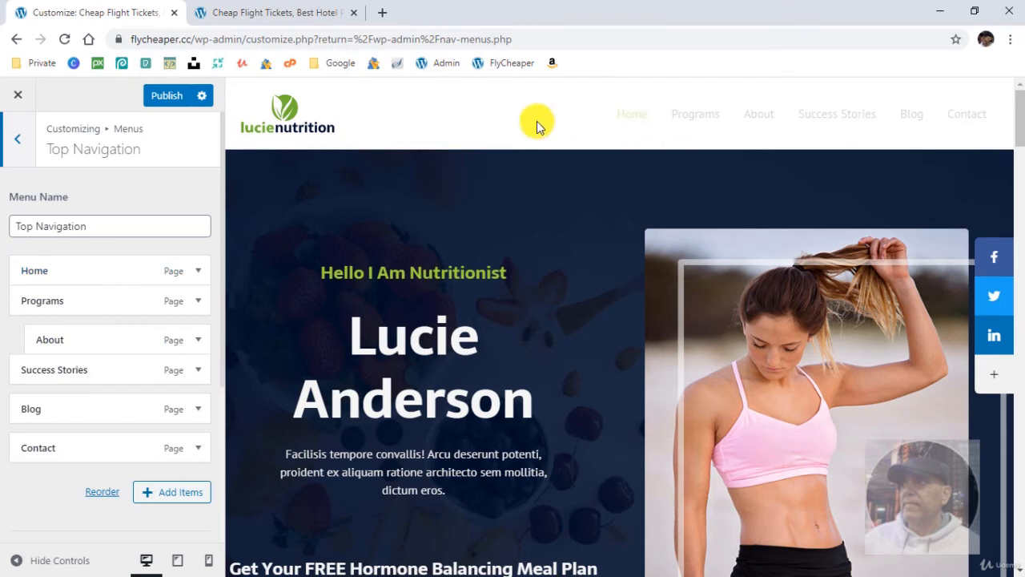
mouse_move(751, 117)
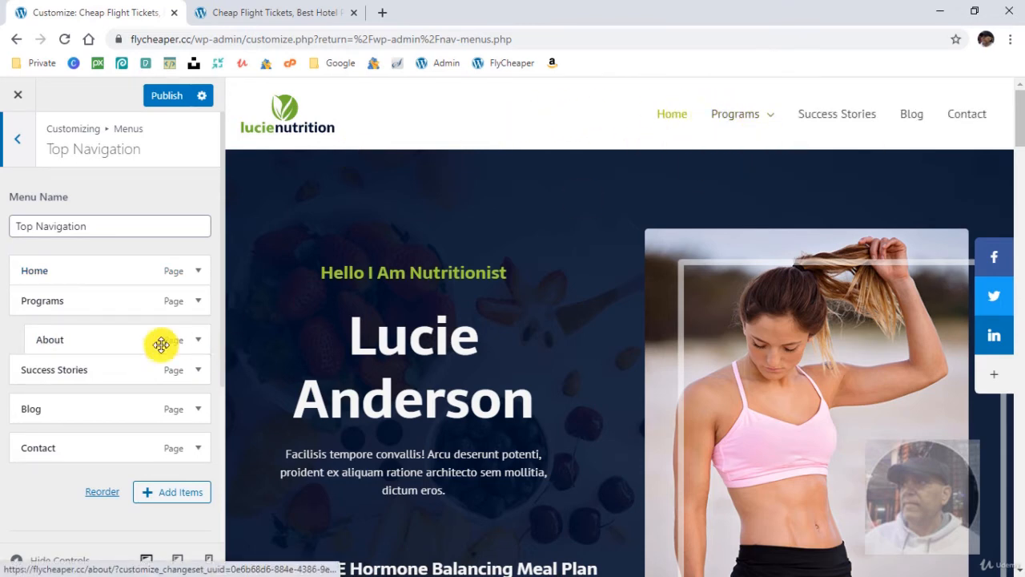
drag(61, 366, 91, 369)
mouse_move(748, 114)
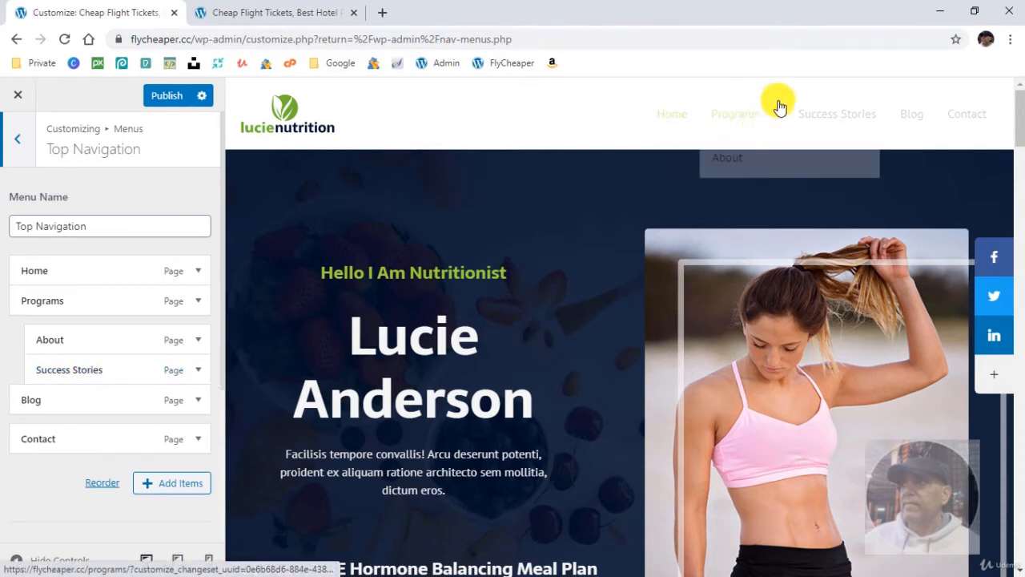
mouse_move(841, 114)
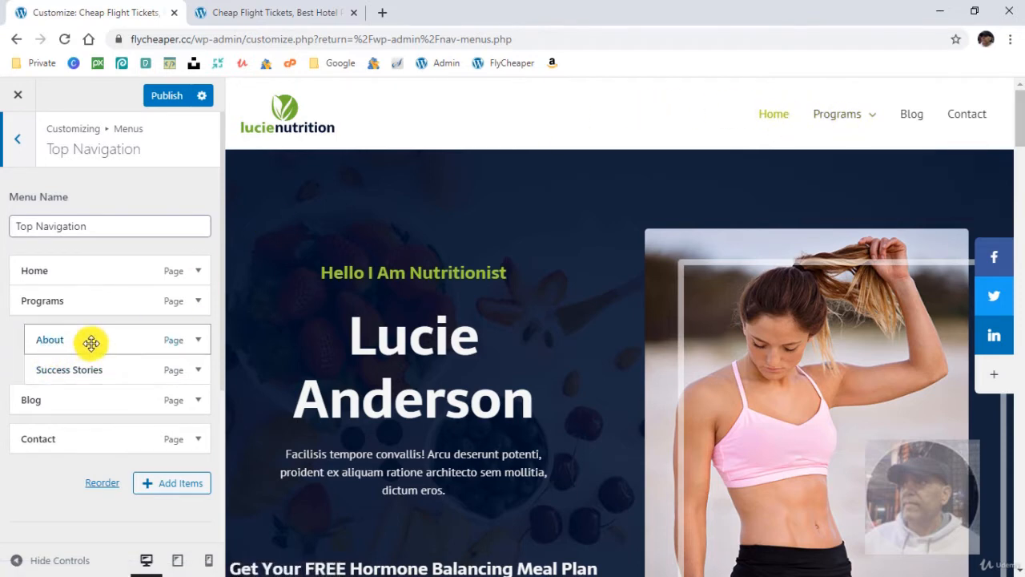
- Return About to its place above Programs and make Success Stories a top-level item again
drag(92, 343, 71, 311)
drag(67, 369, 42, 375)
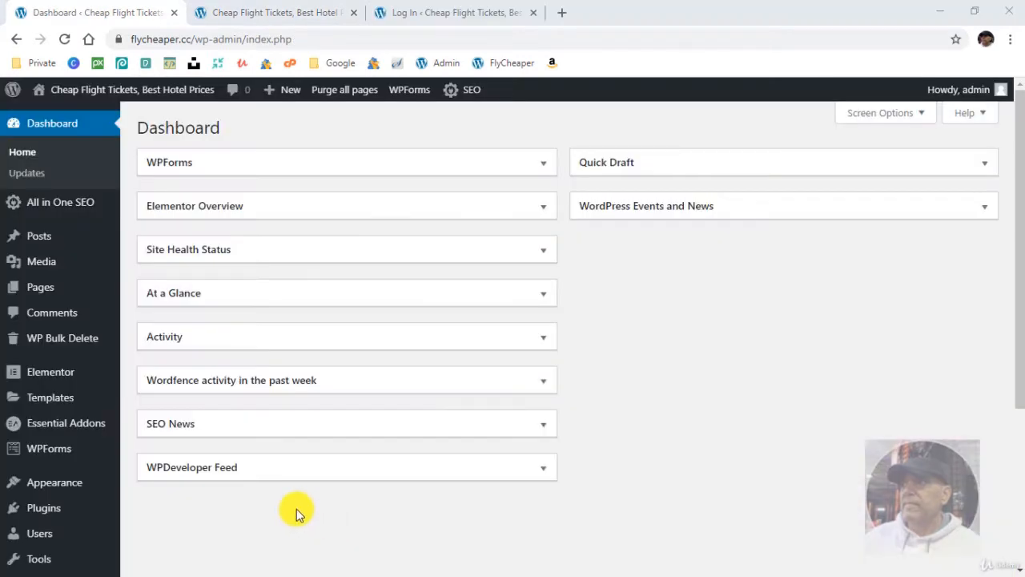
- Open the Colorlib Login Customizer and apply the two-column template with the form beside the orange and blue coastline image
scroll(293, 489, down, 3)
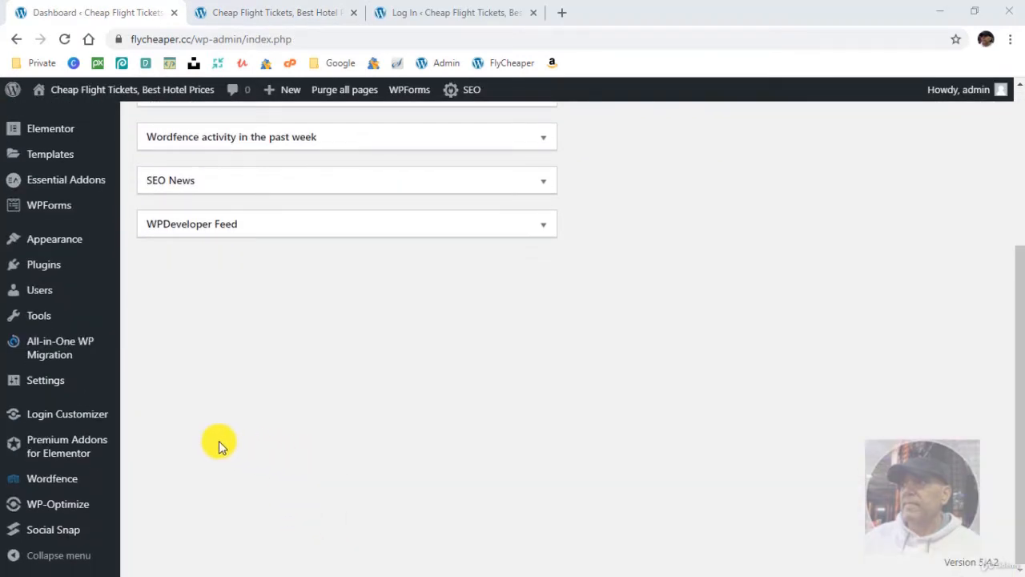
click(57, 417)
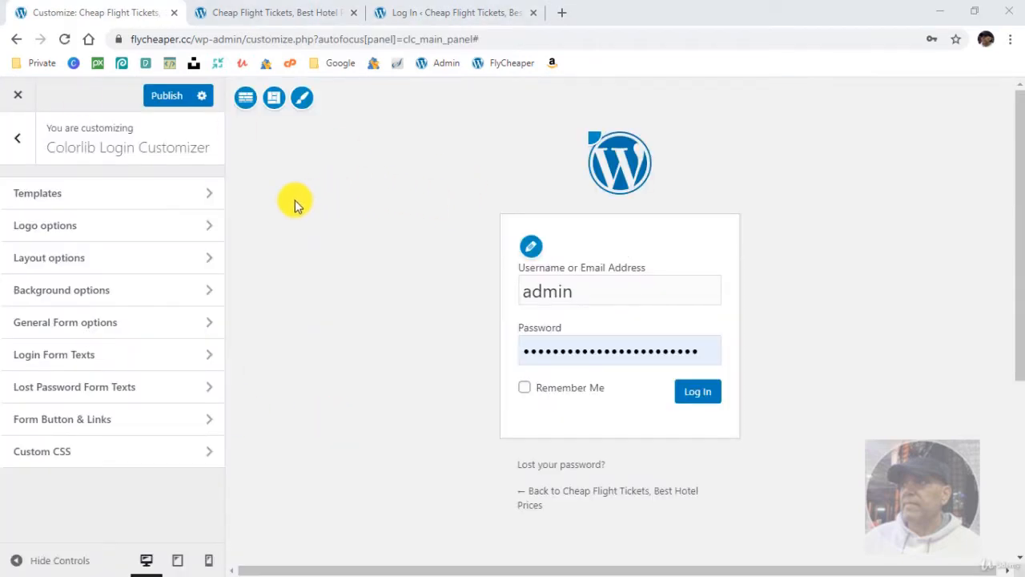
click(160, 191)
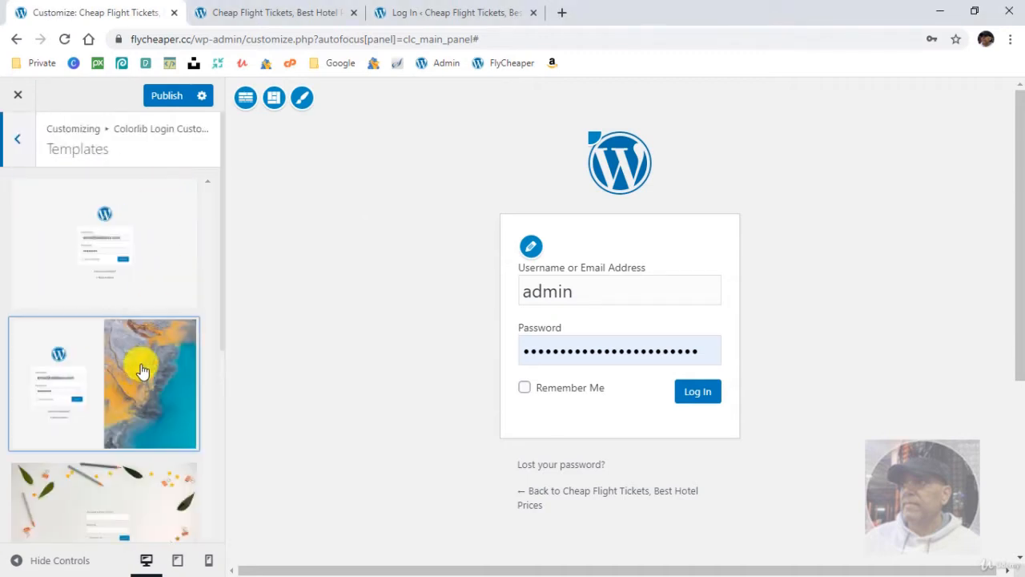
scroll(138, 364, down, 4)
scroll(137, 361, up, 4)
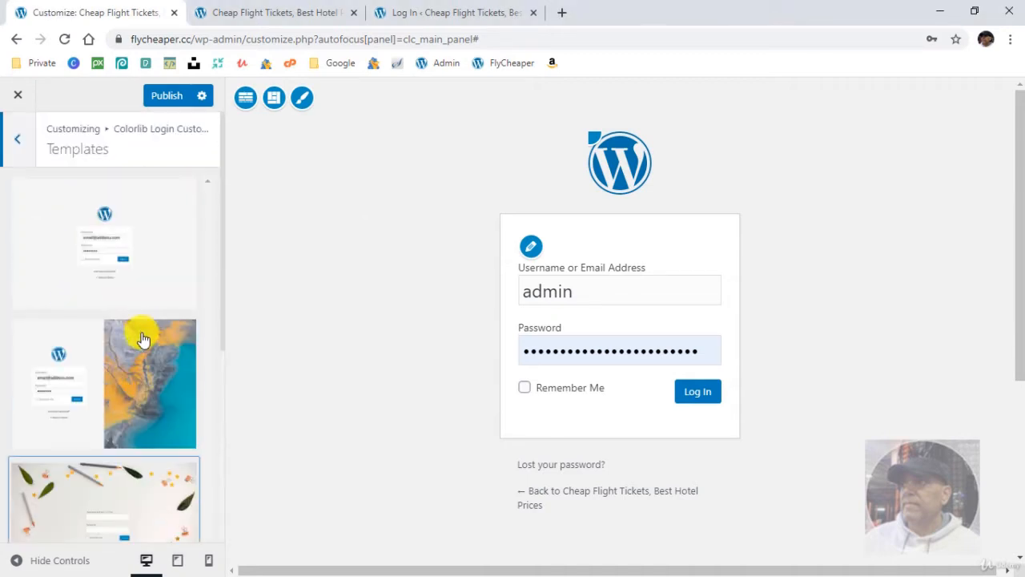
click(168, 366)
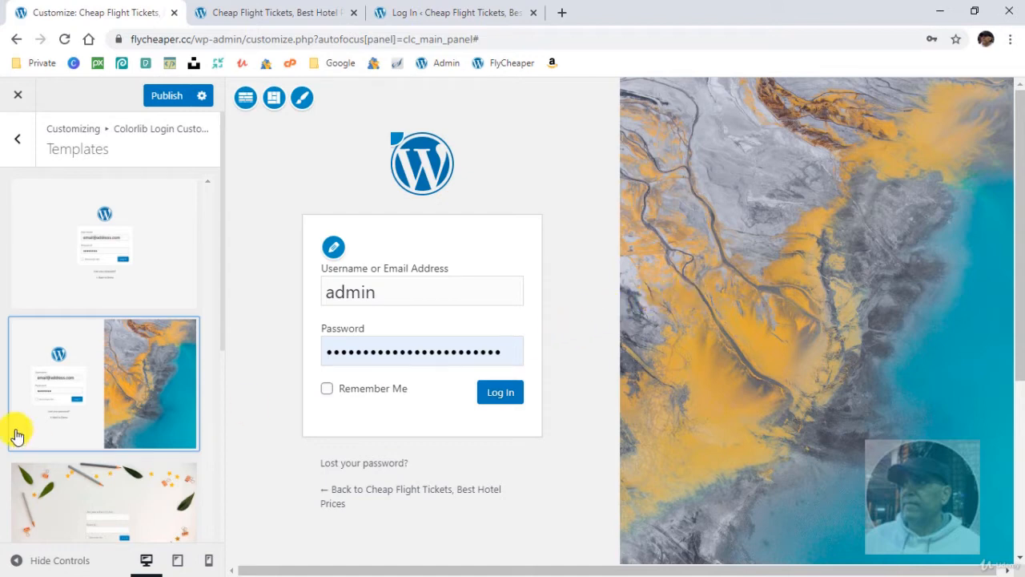
scroll(513, 439, down, 1)
scroll(512, 436, down, 3)
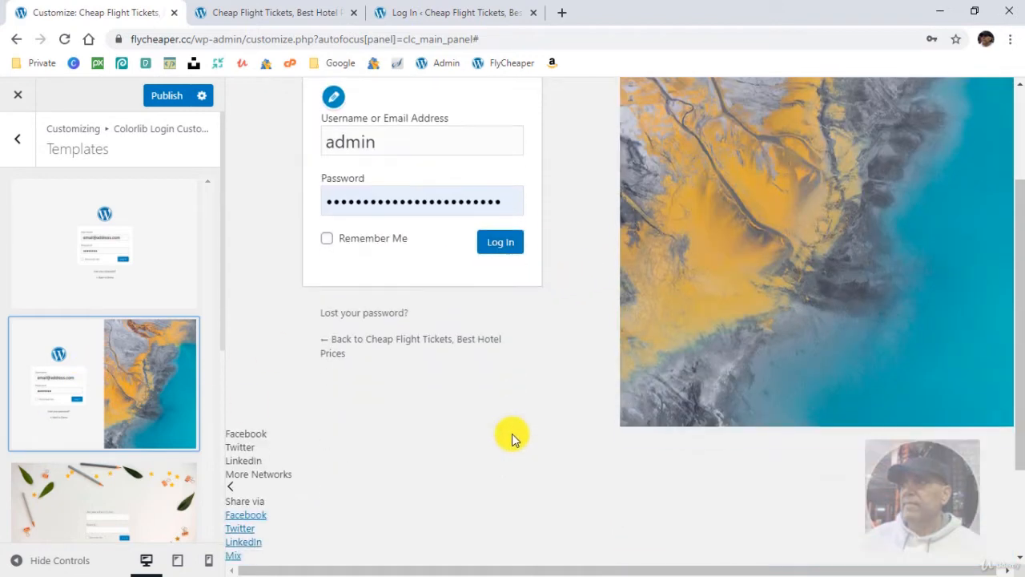
scroll(293, 384, up, 4)
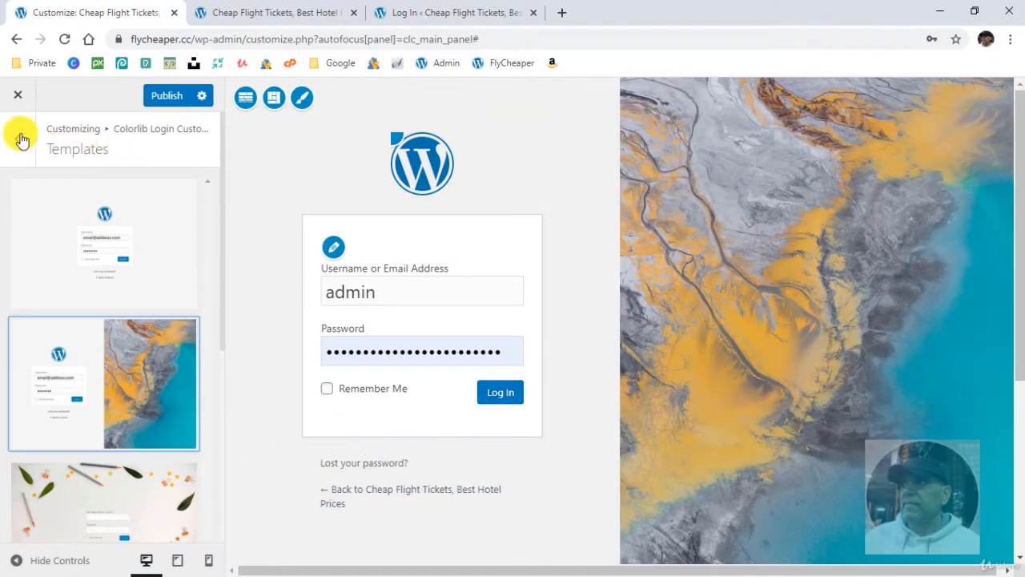
- Set the lucienutrition image from the media library as the login page's custom logo, enlarge it and publish the change
click(15, 142)
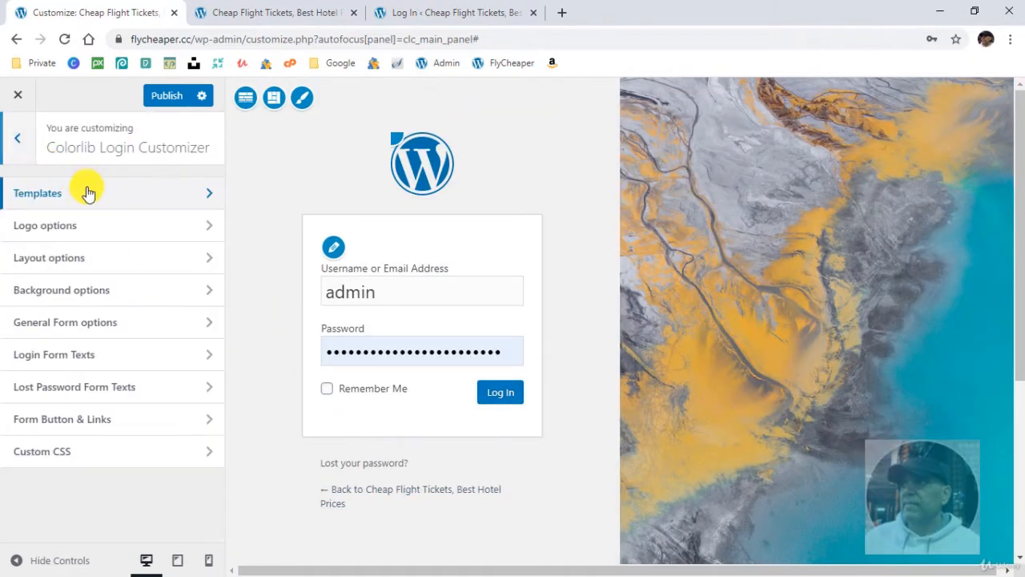
click(134, 229)
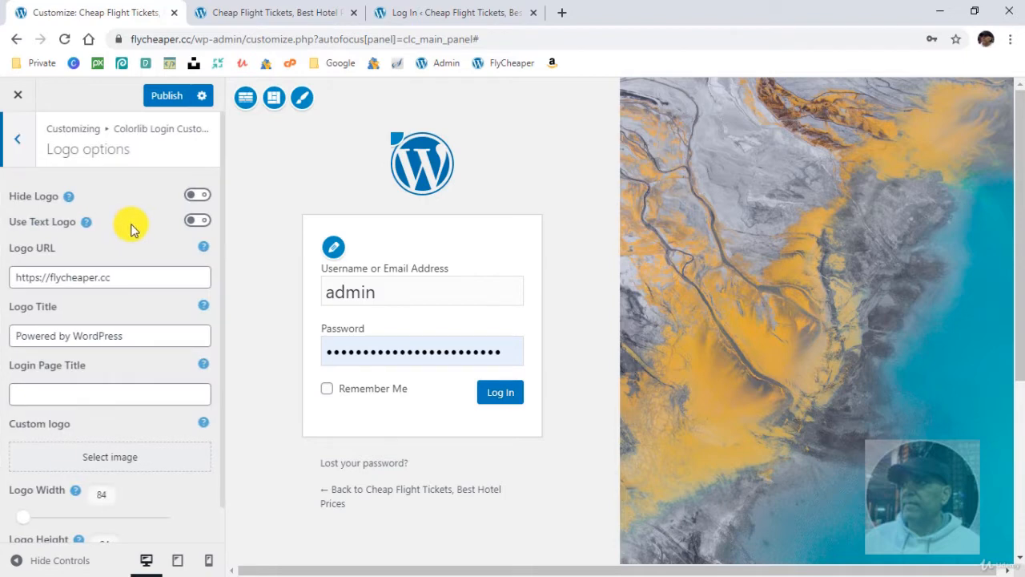
scroll(109, 429, down, 1)
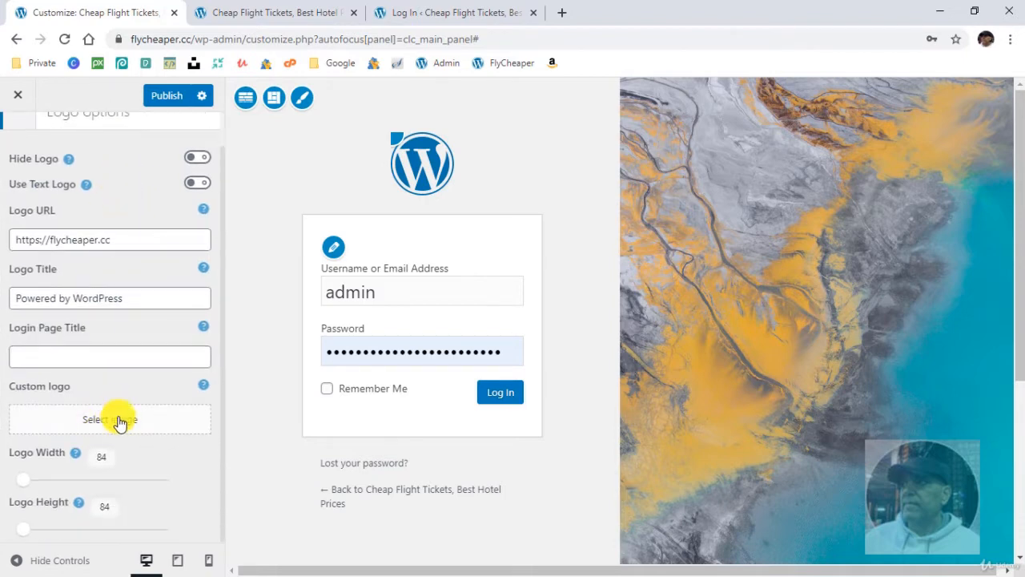
click(112, 422)
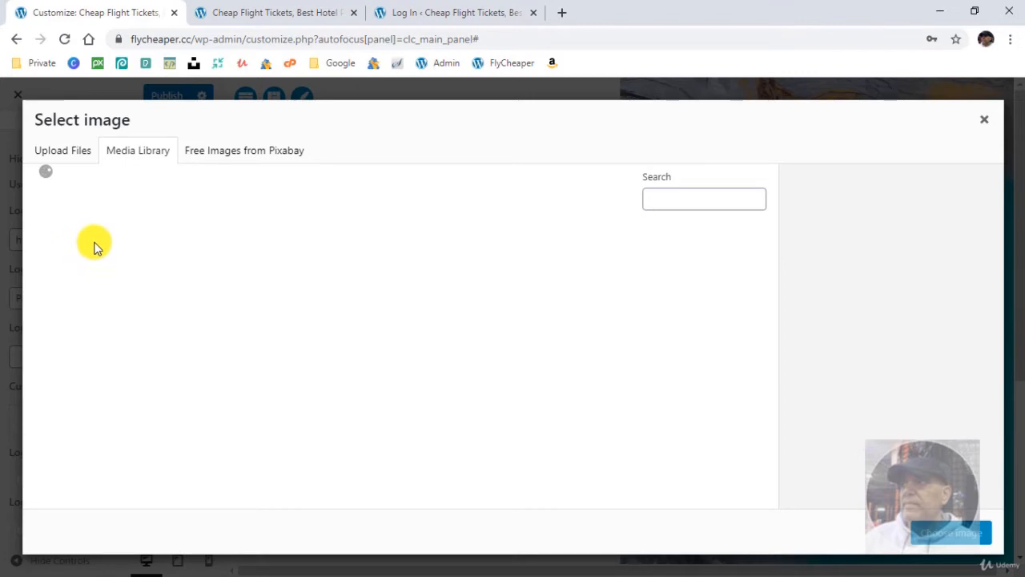
click(94, 245)
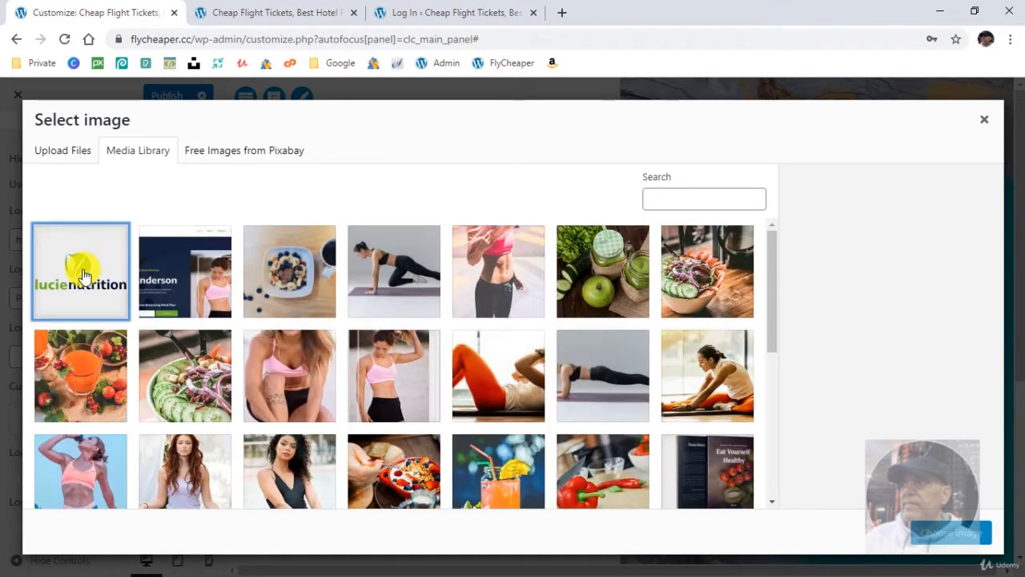
click(929, 532)
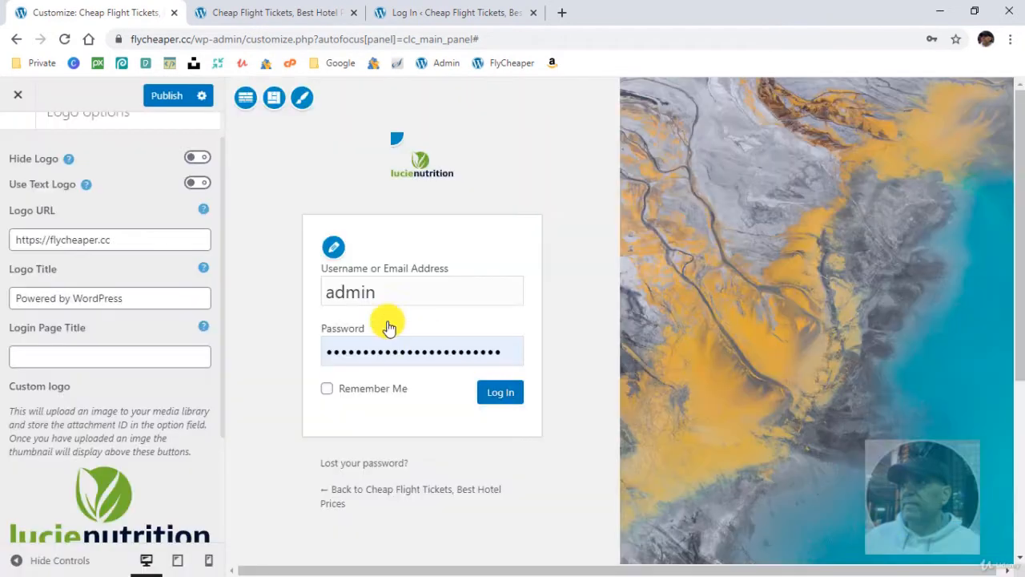
scroll(165, 453, down, 2)
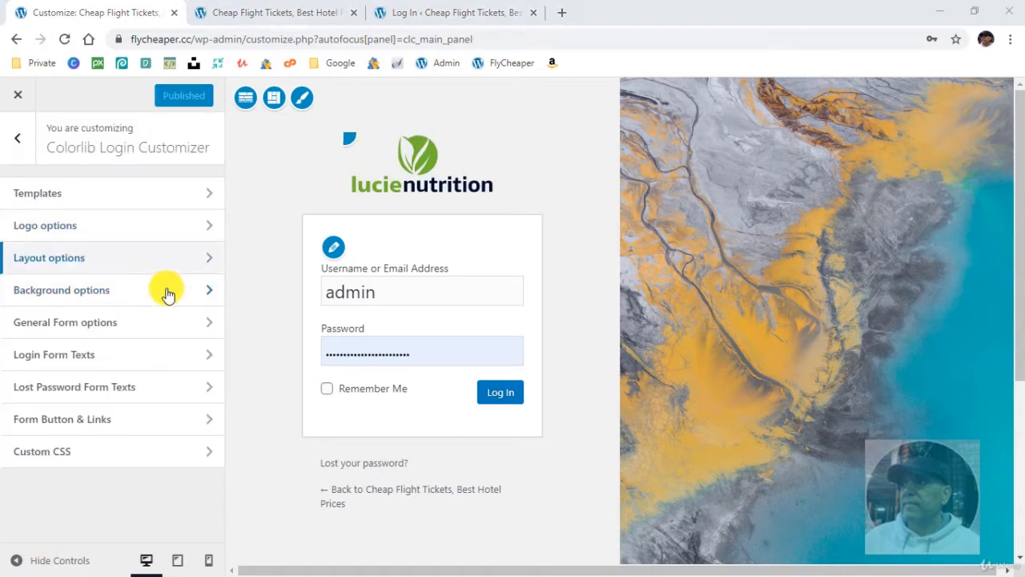
- Set image-01.jpg as the login page's custom background, publish the change and close the customizer
click(164, 295)
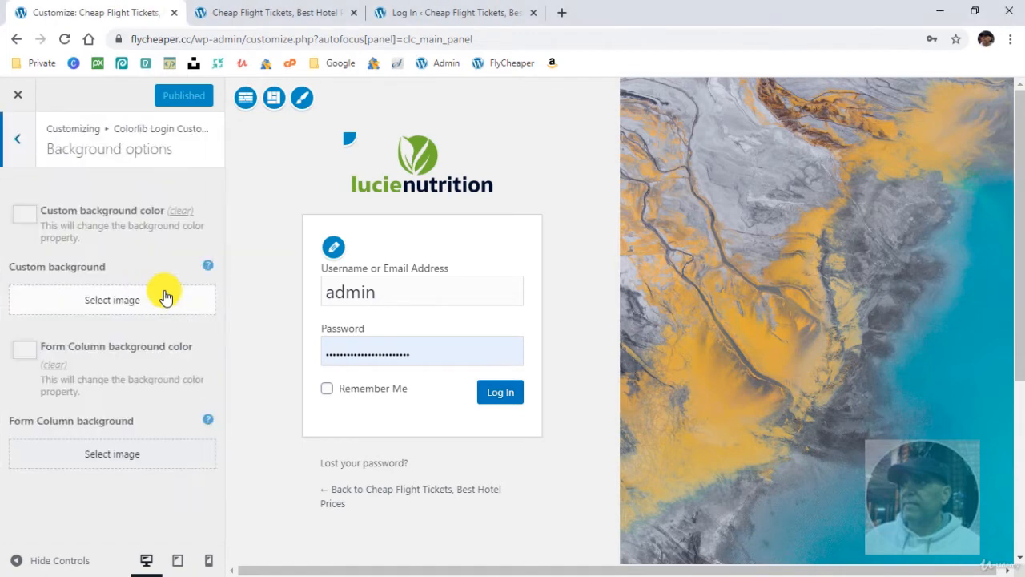
click(121, 306)
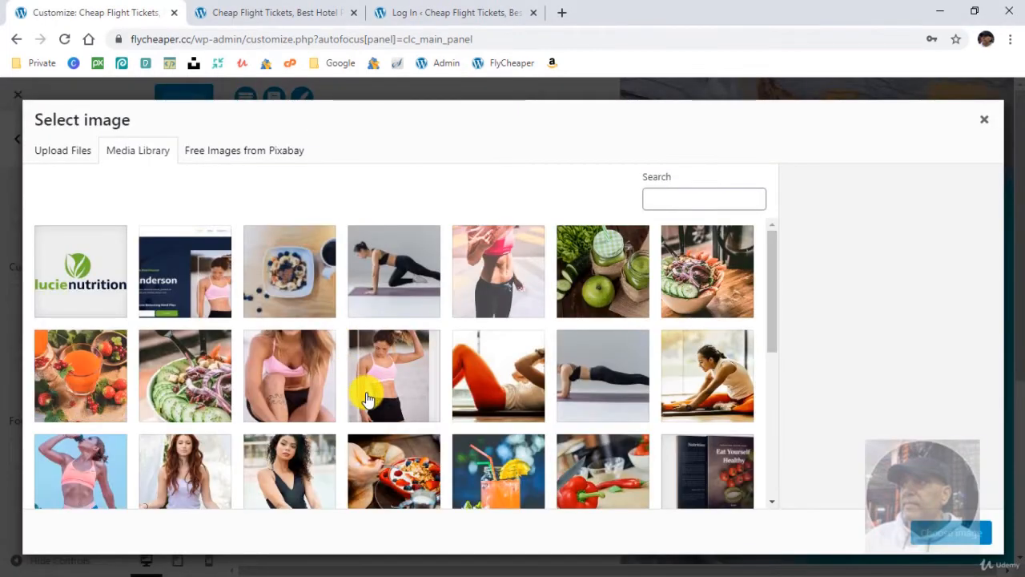
click(303, 387)
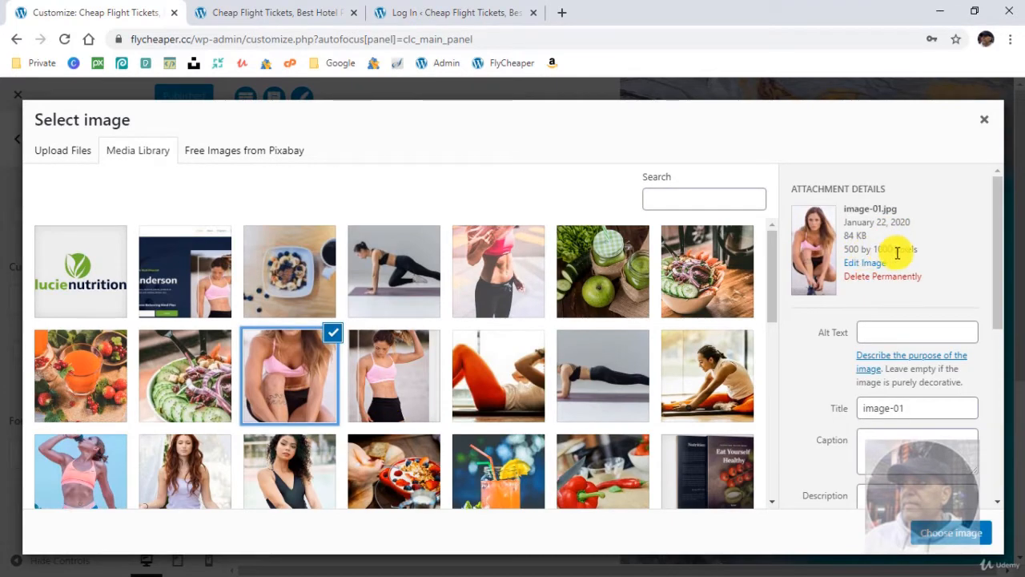
click(957, 534)
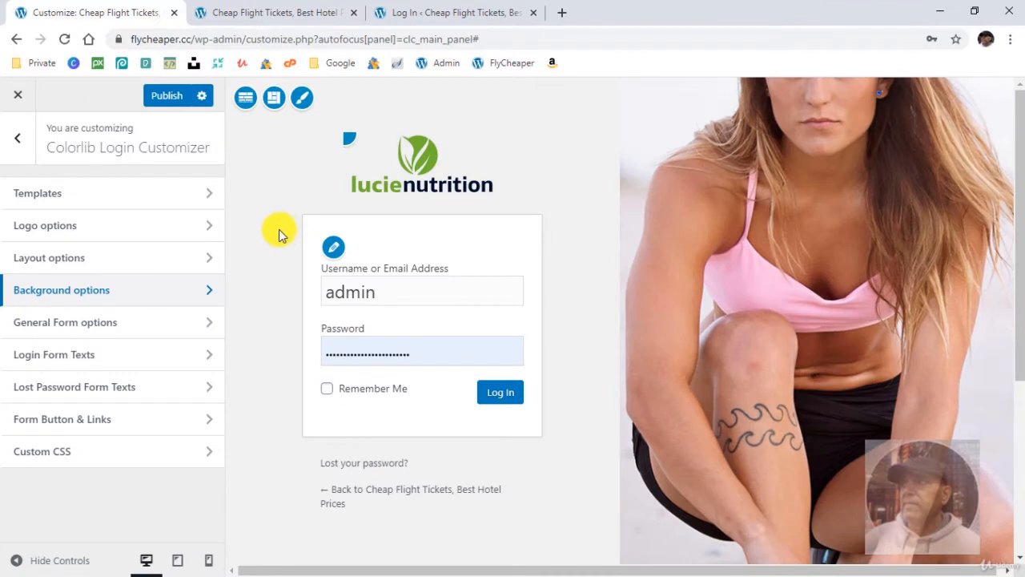
click(171, 98)
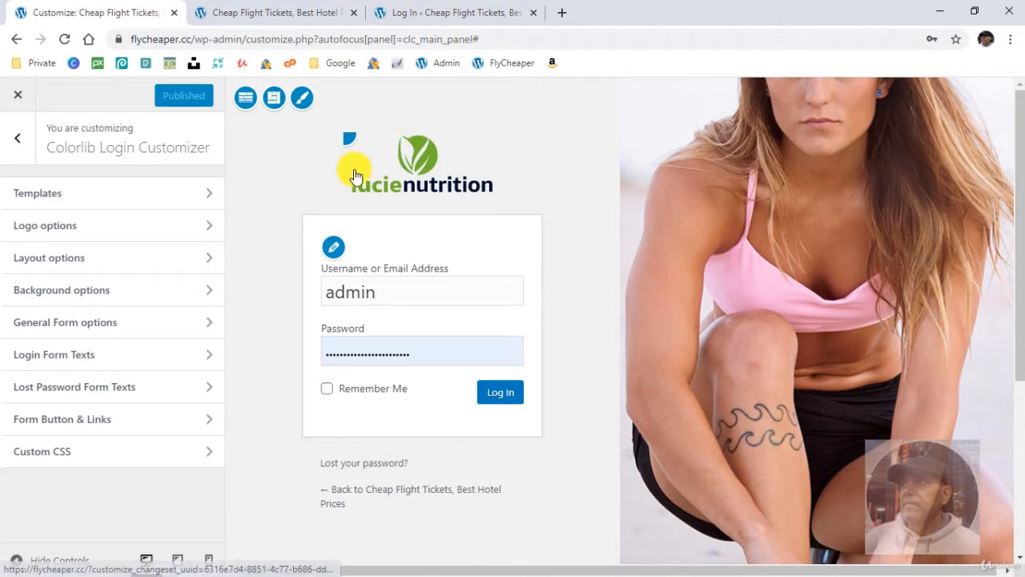
click(8, 104)
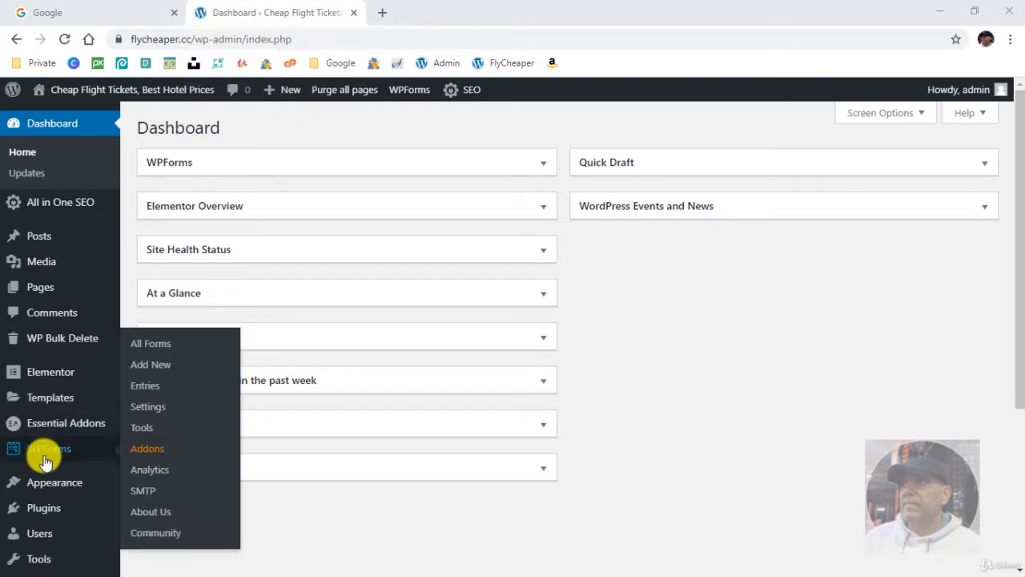
- Open the theme customizer and go to the header's Site Identity settings
mouse_move(64, 487)
click(142, 392)
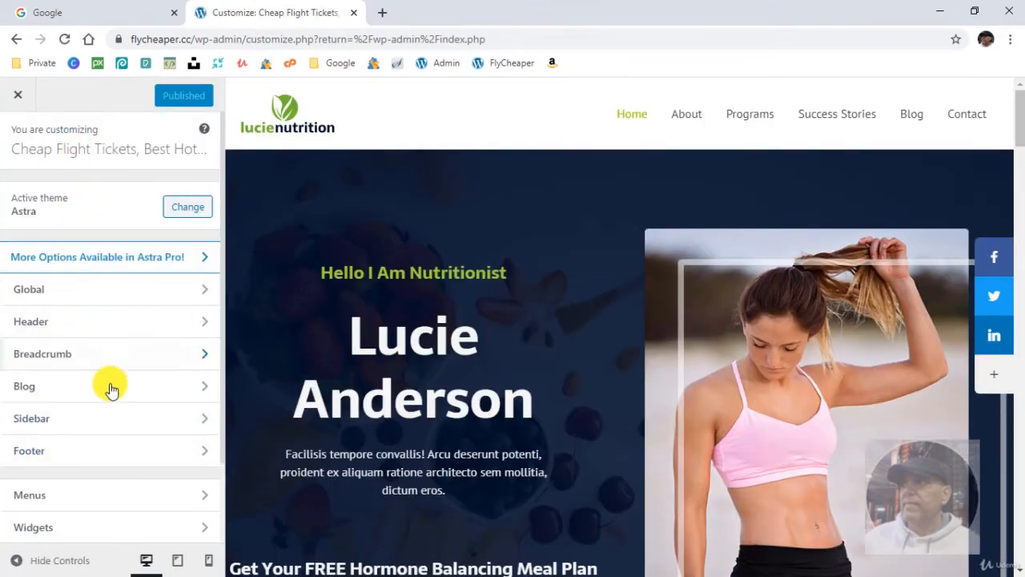
click(104, 319)
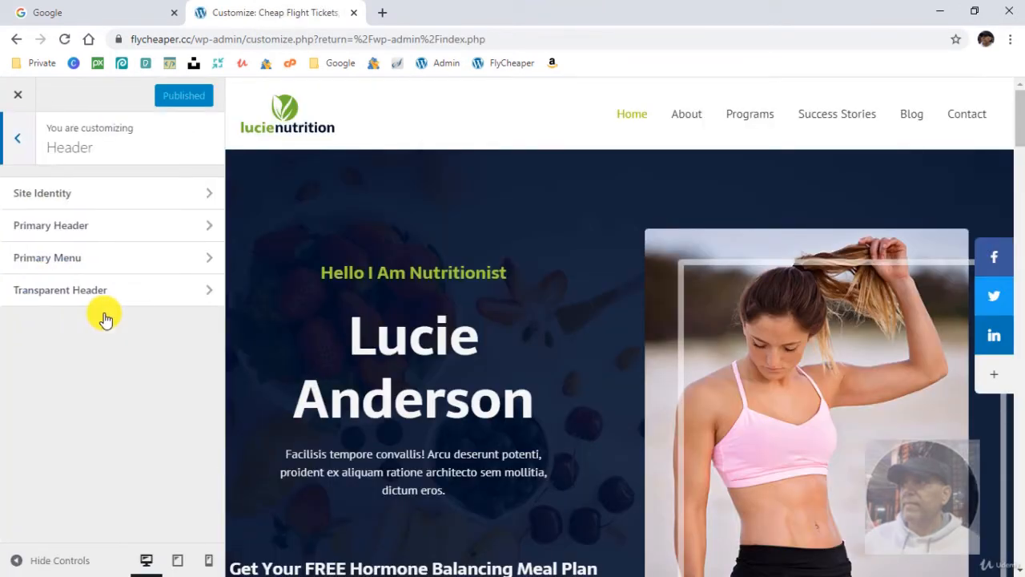
click(128, 196)
scroll(128, 384, down, 4)
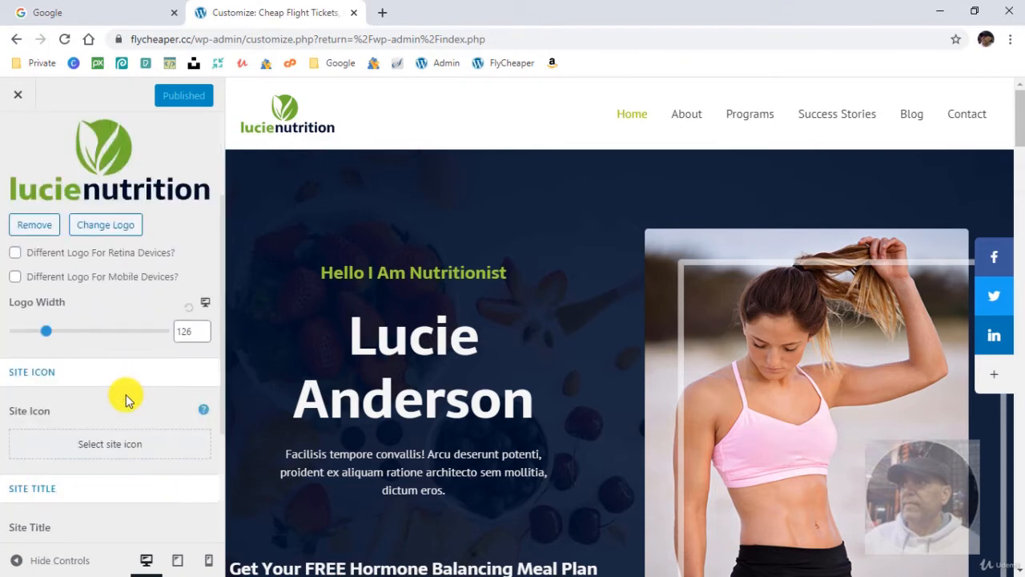
- Set favicon.png from the media library as the site icon without cropping it, and publish the change
click(103, 301)
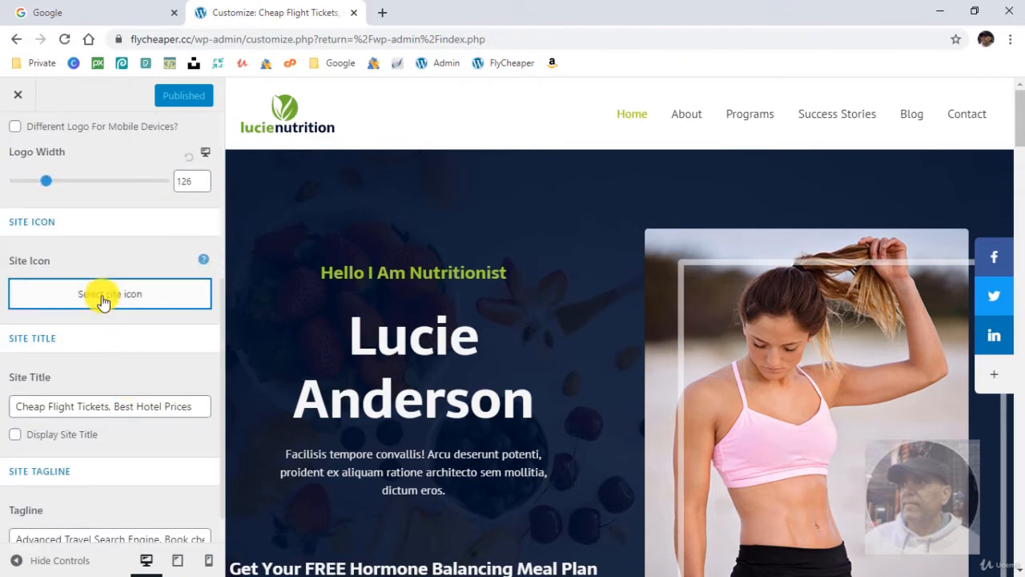
scroll(216, 360, down, 4)
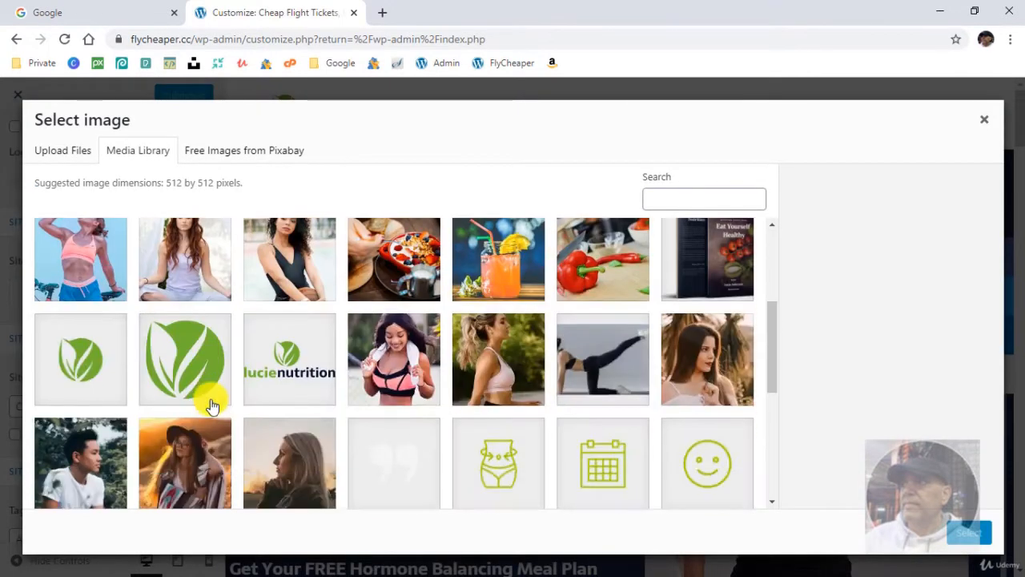
click(74, 301)
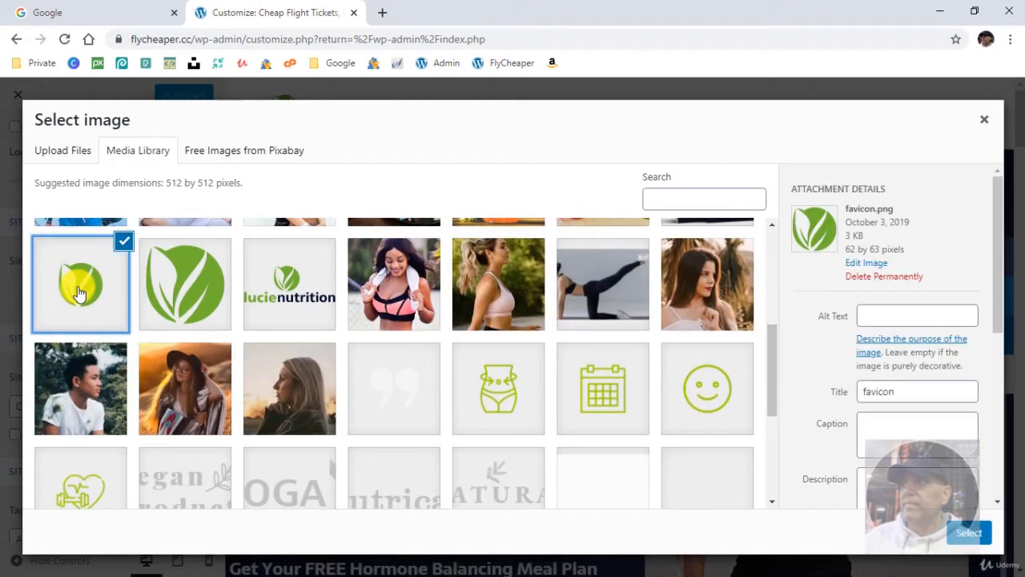
drag(905, 392, 858, 390)
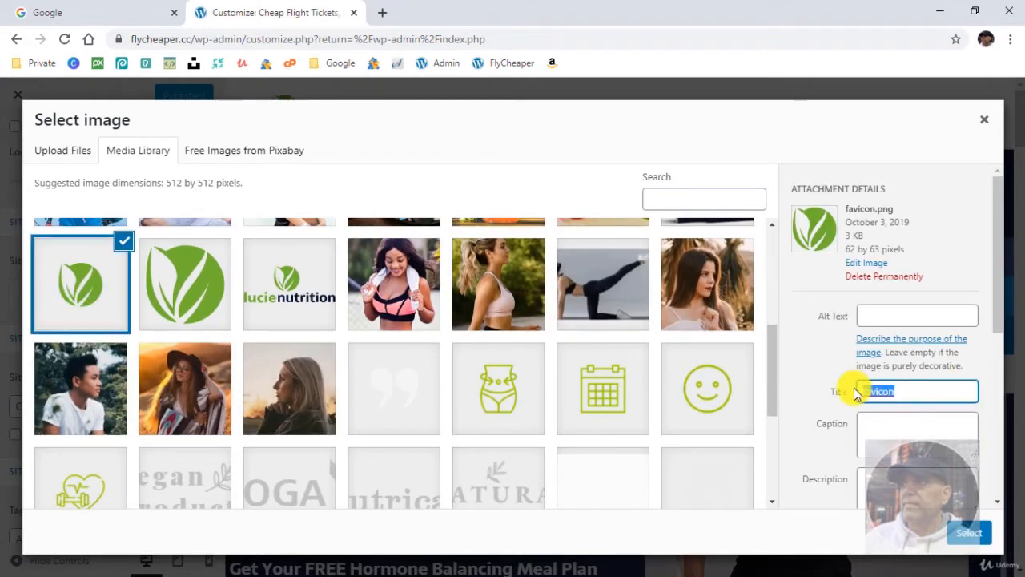
click(918, 390)
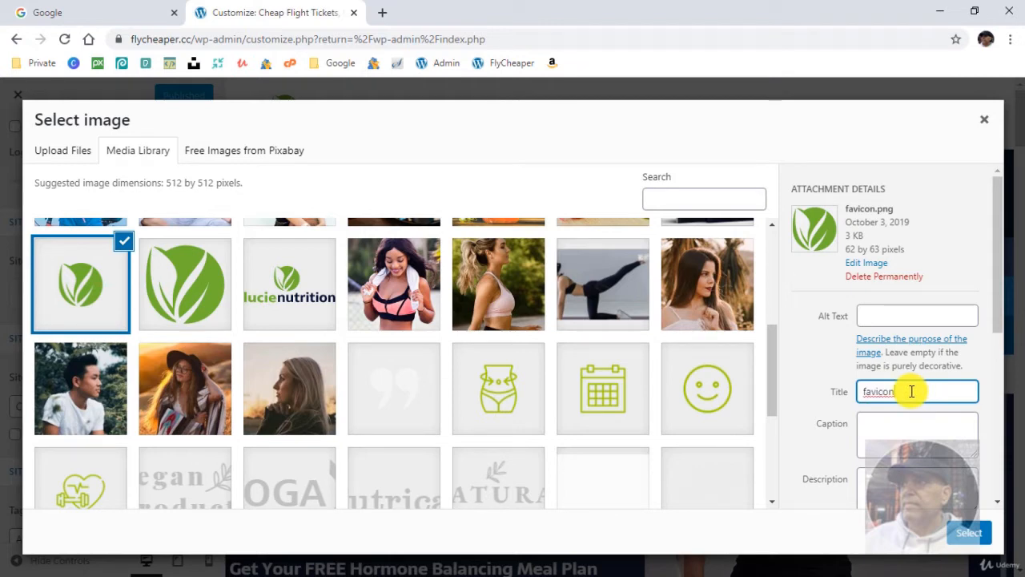
click(971, 533)
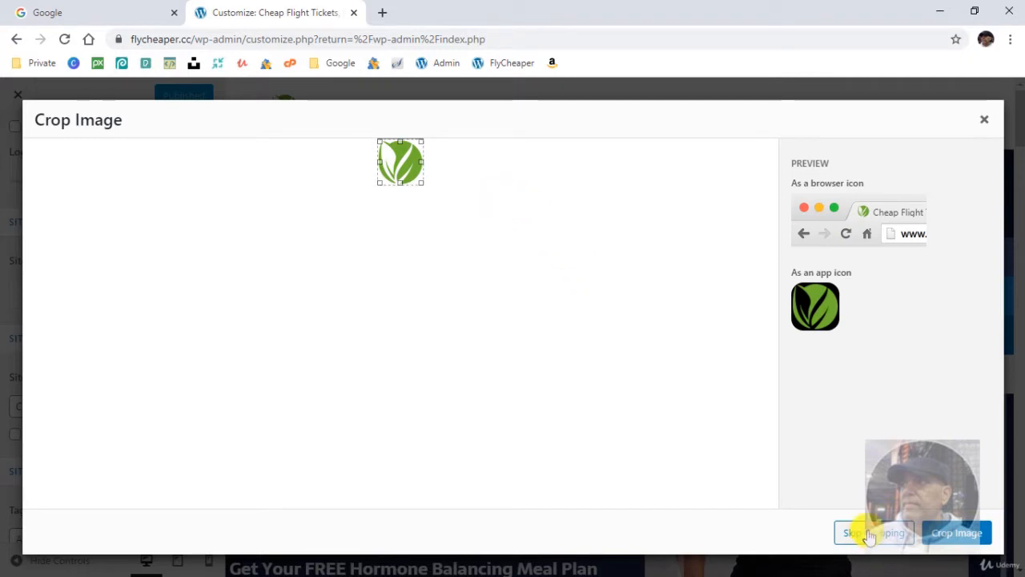
click(871, 532)
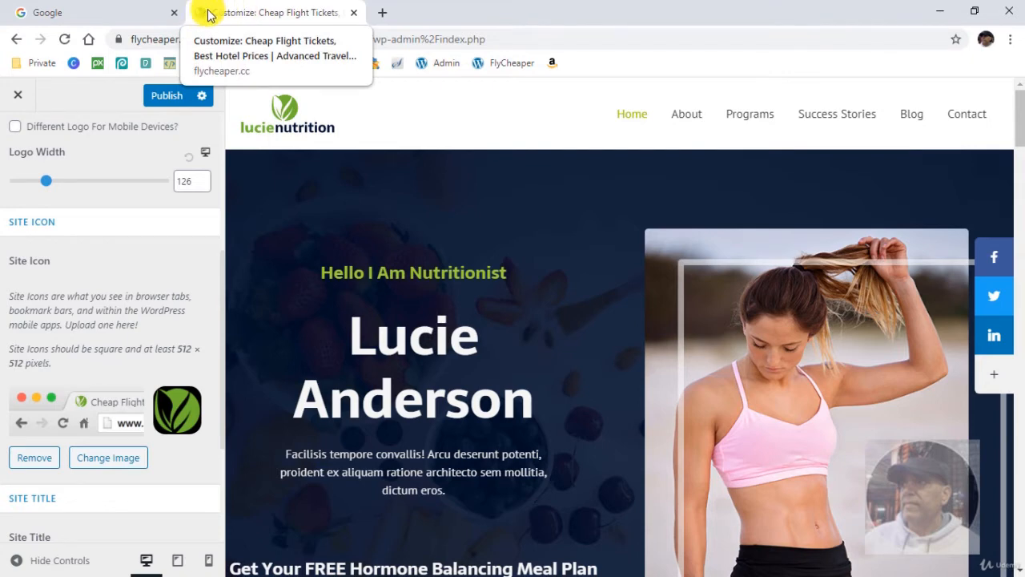
scroll(172, 245, up, 4)
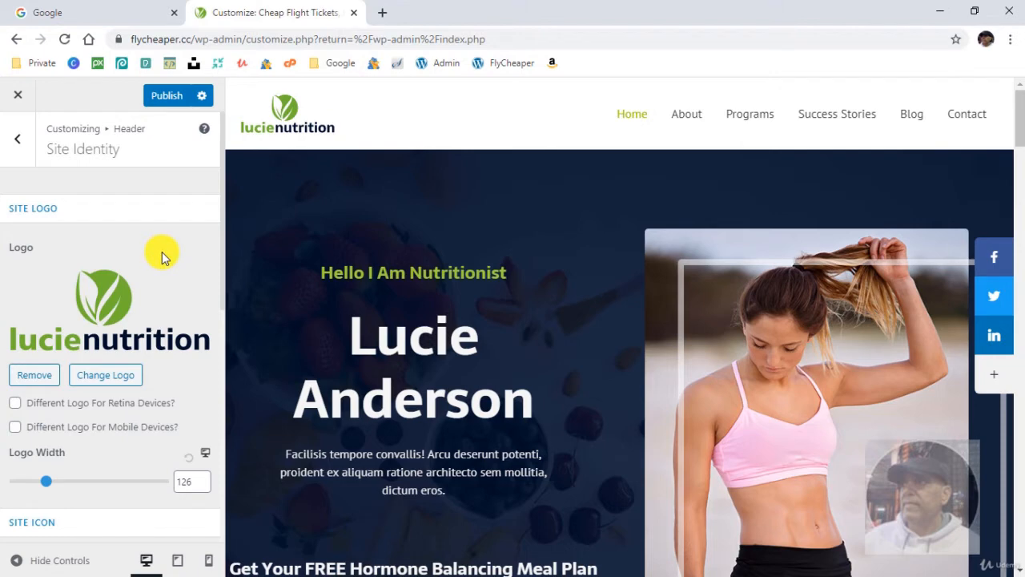
click(167, 101)
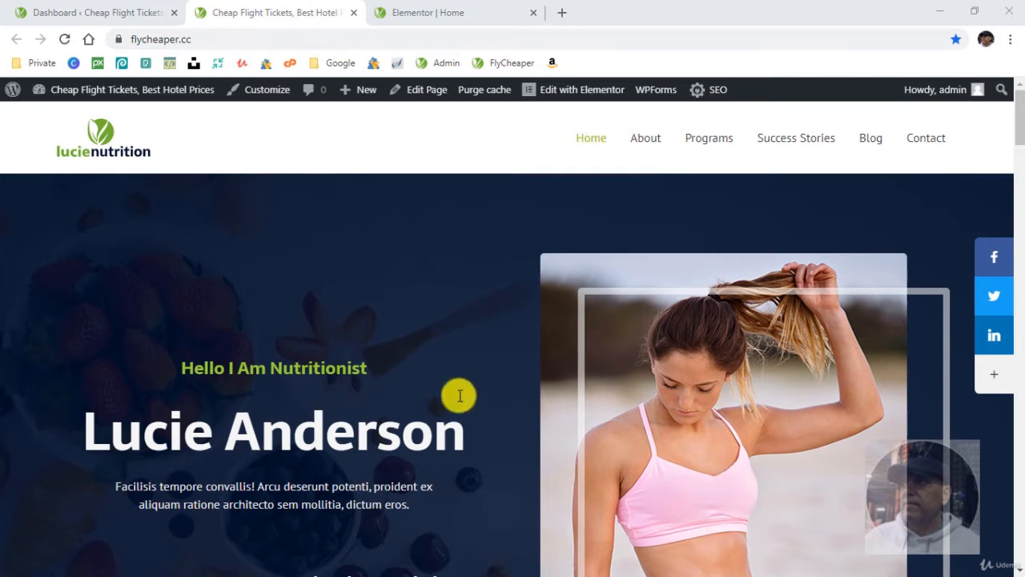
- In the Elementor editor of the Home page, browse the media library and Pixabay for replacements for the hero image
click(438, 14)
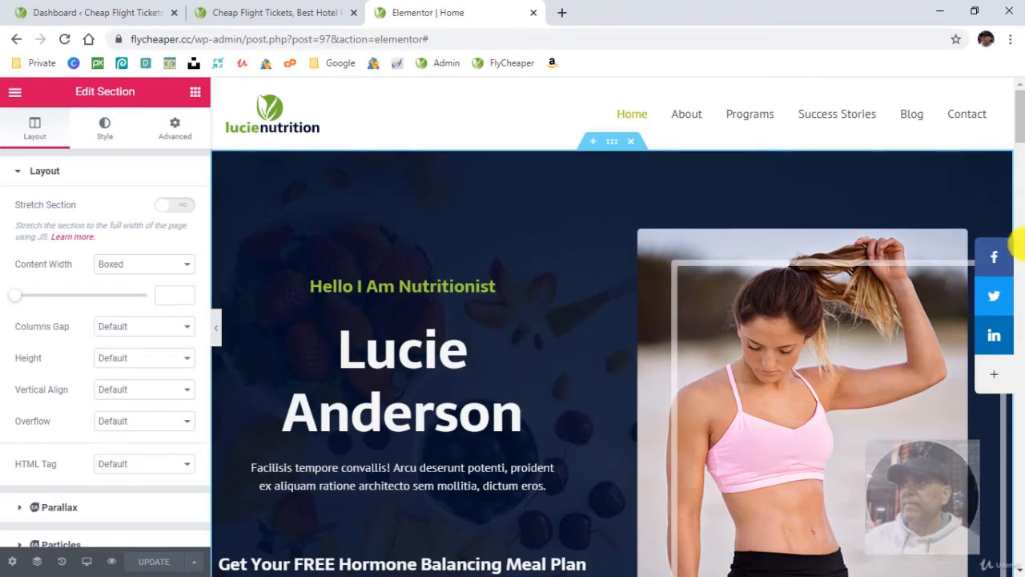
click(1000, 232)
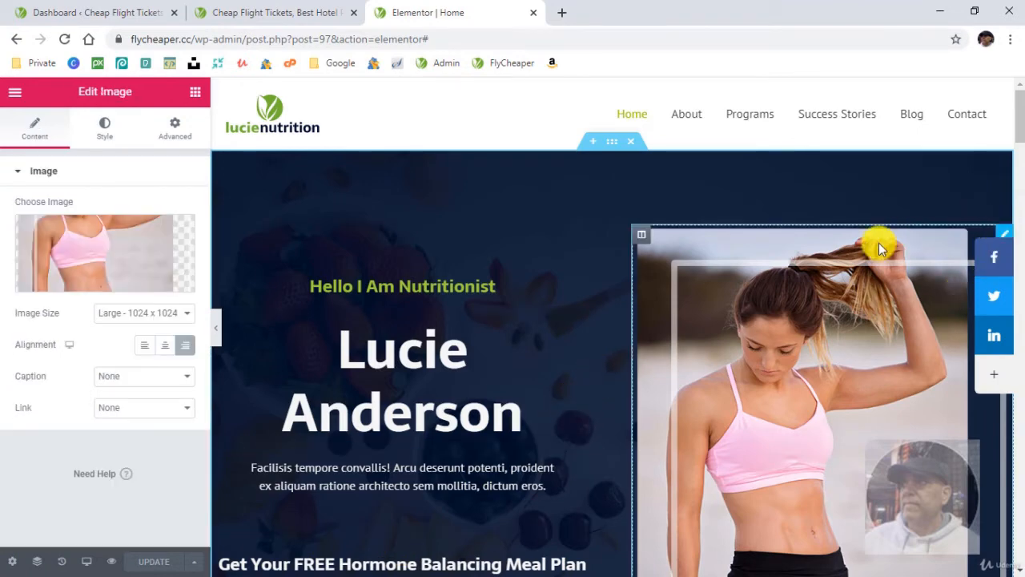
click(110, 258)
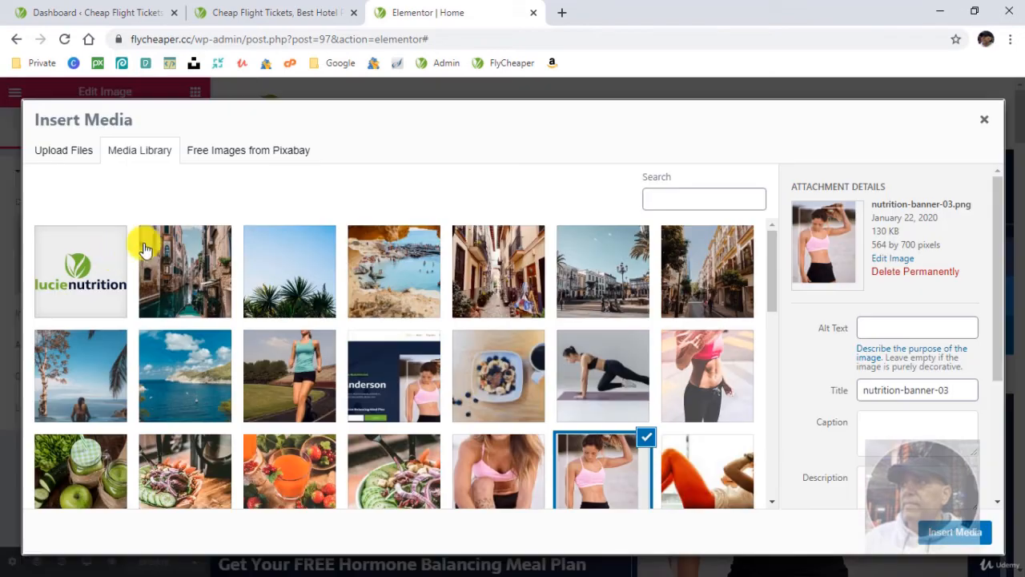
click(239, 152)
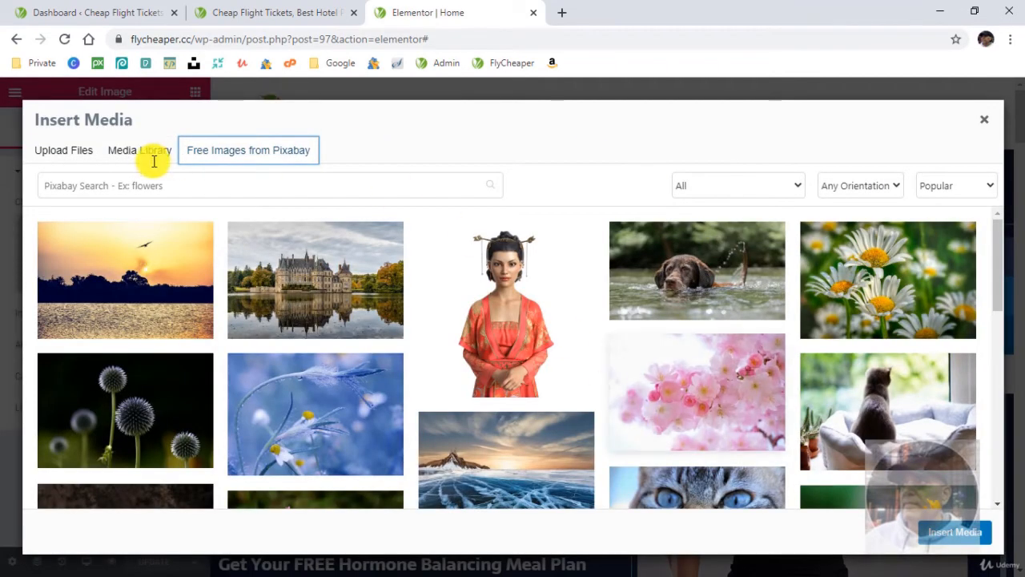
click(173, 184)
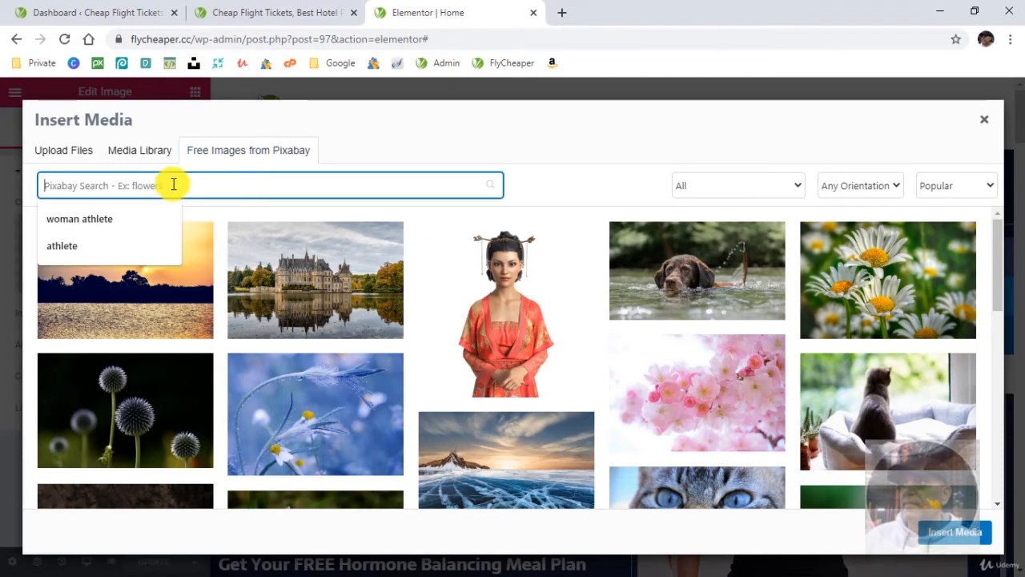
click(138, 150)
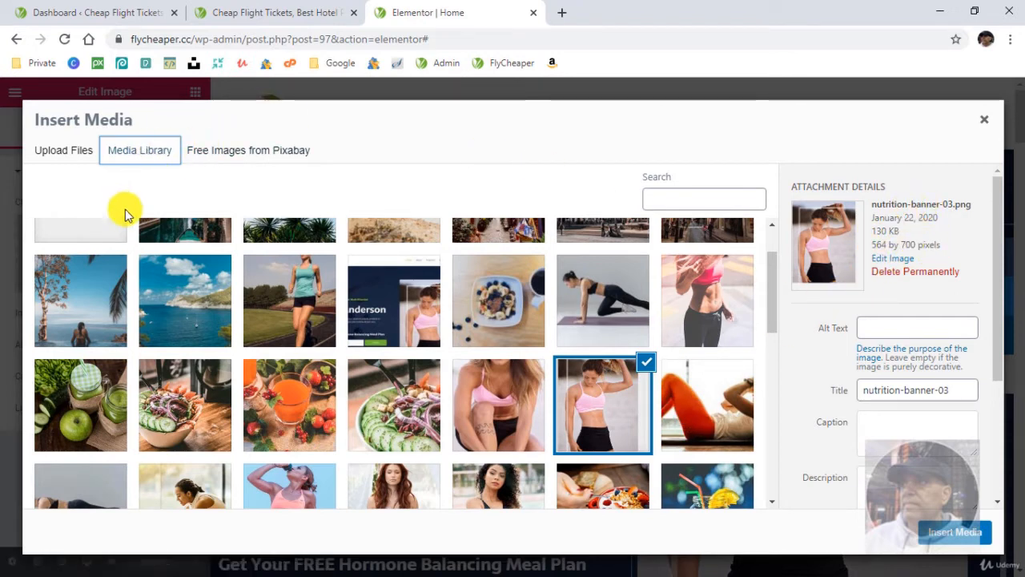
click(228, 149)
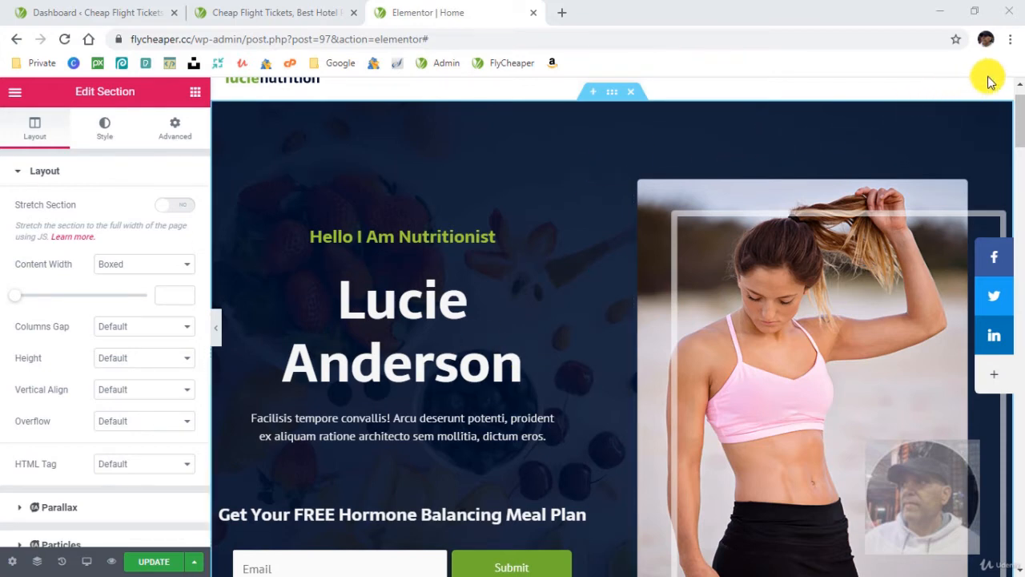
- Minimize the browser, open First Page - Top Section.txt from the desktop's Nutritionist folder in Notepad and copy its first line
click(939, 12)
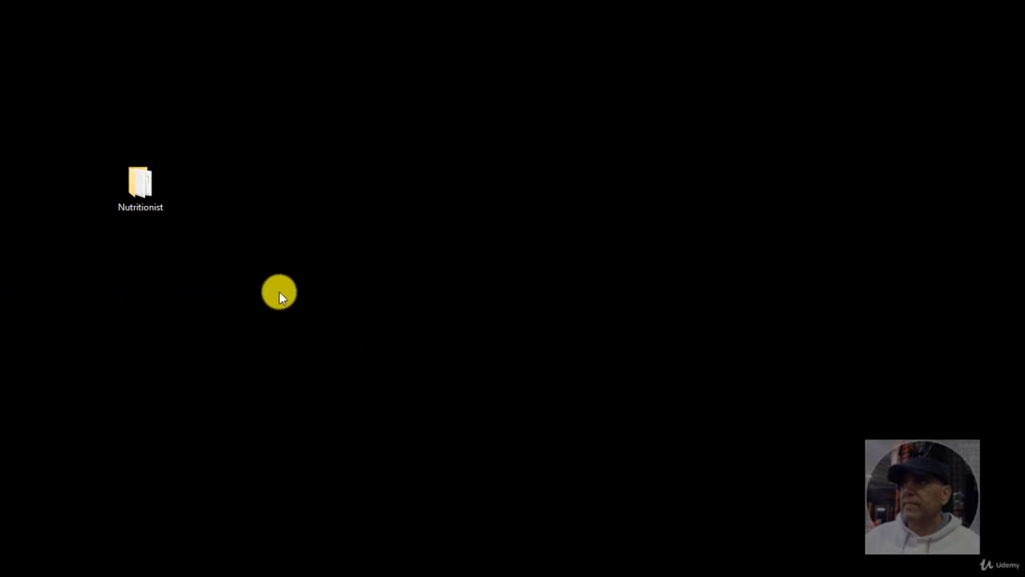
double_click(155, 197)
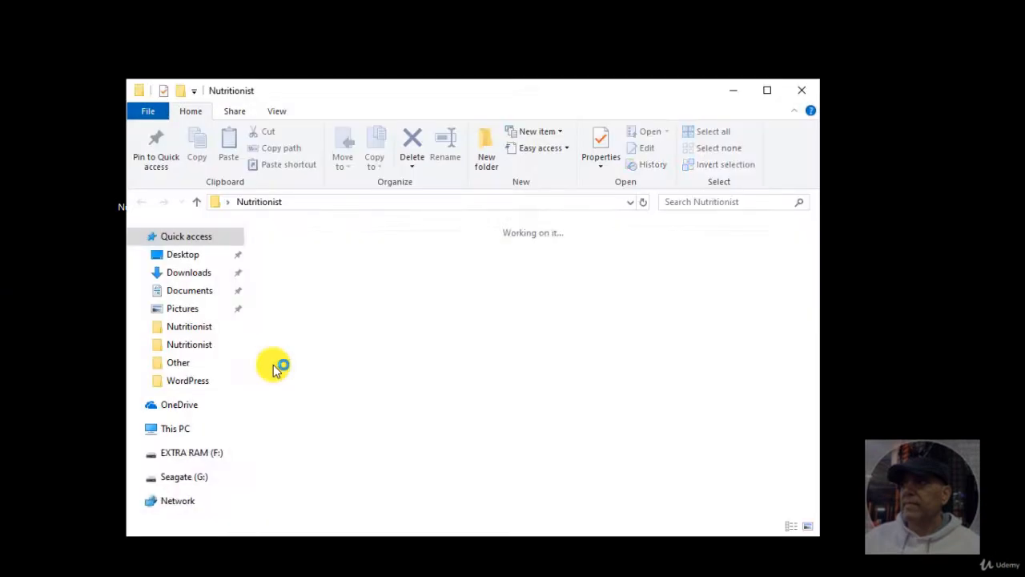
click(536, 282)
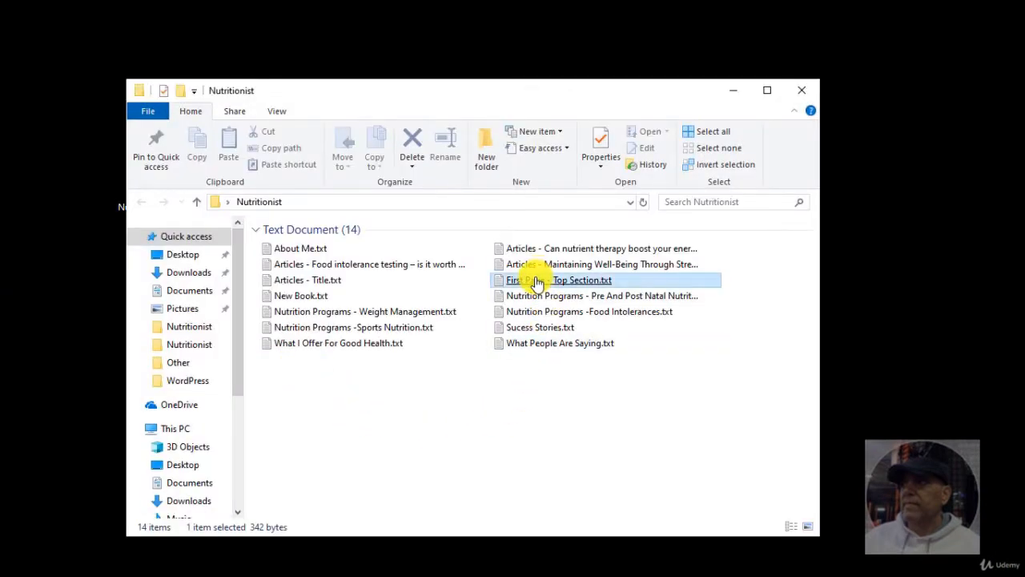
click(55, 349)
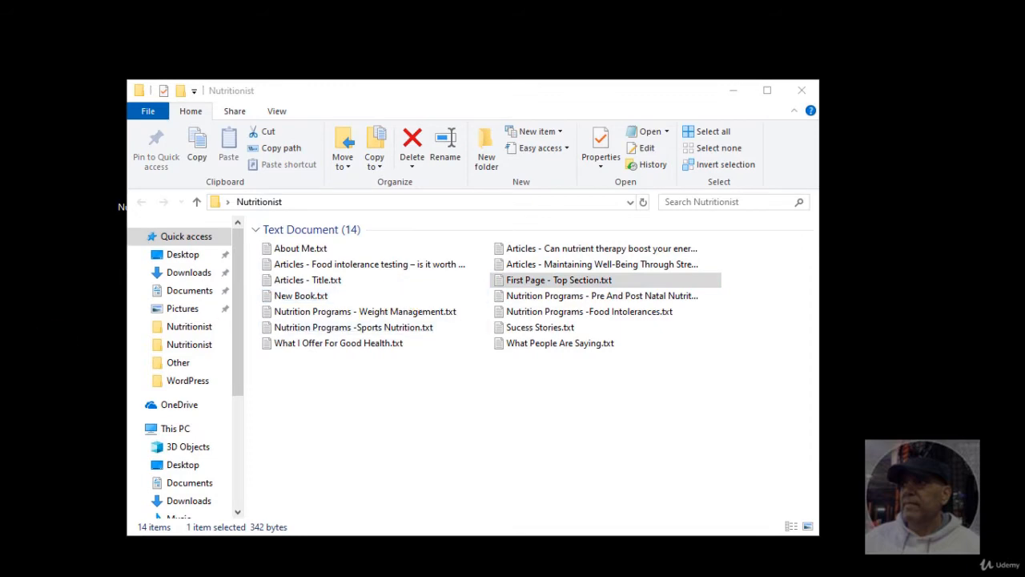
drag(2, 135, 160, 182)
click(599, 244)
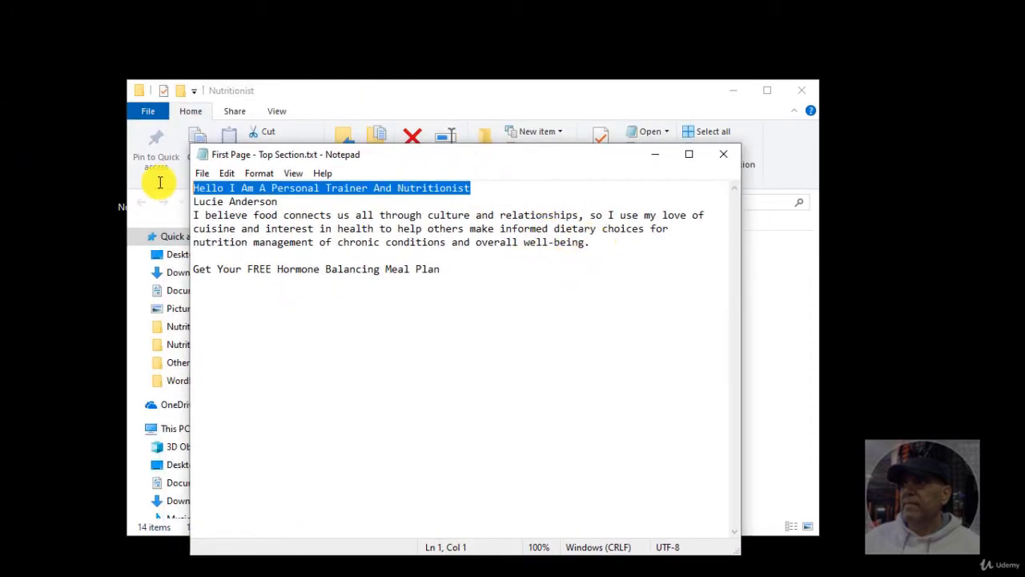
right_click(225, 187)
click(291, 236)
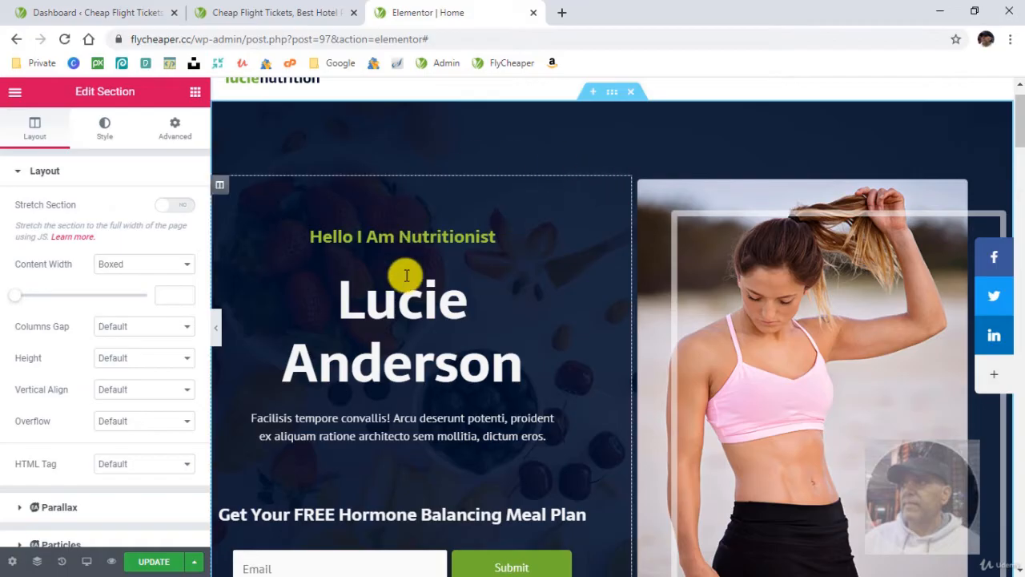
- In the Elementor editor, replace the green hero heading's title with the copied "Hello I Am A Personal Trainer And Nutritionist"
click(410, 244)
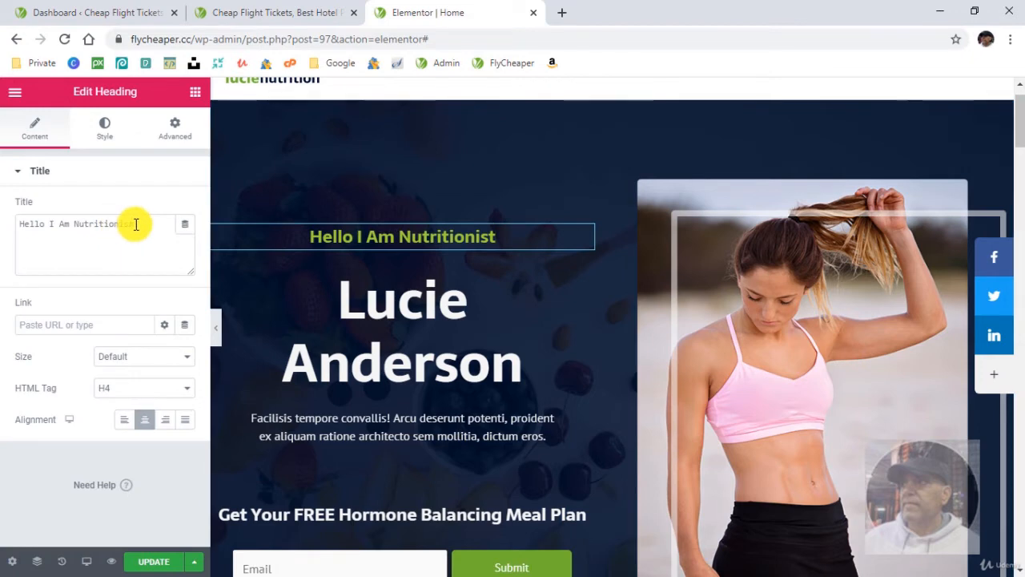
click(137, 222)
key(ctrl+a)
right_click(58, 225)
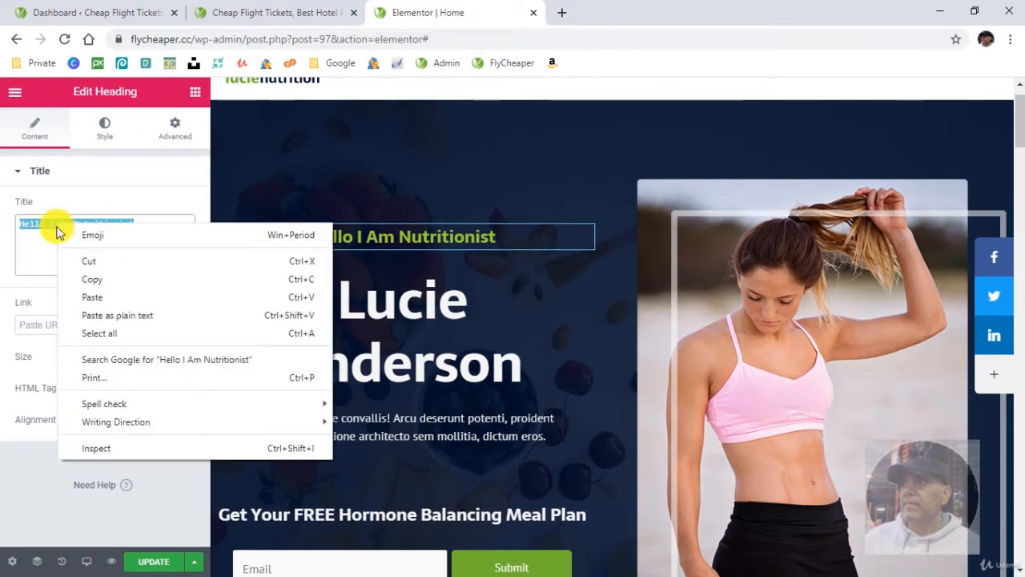
click(109, 295)
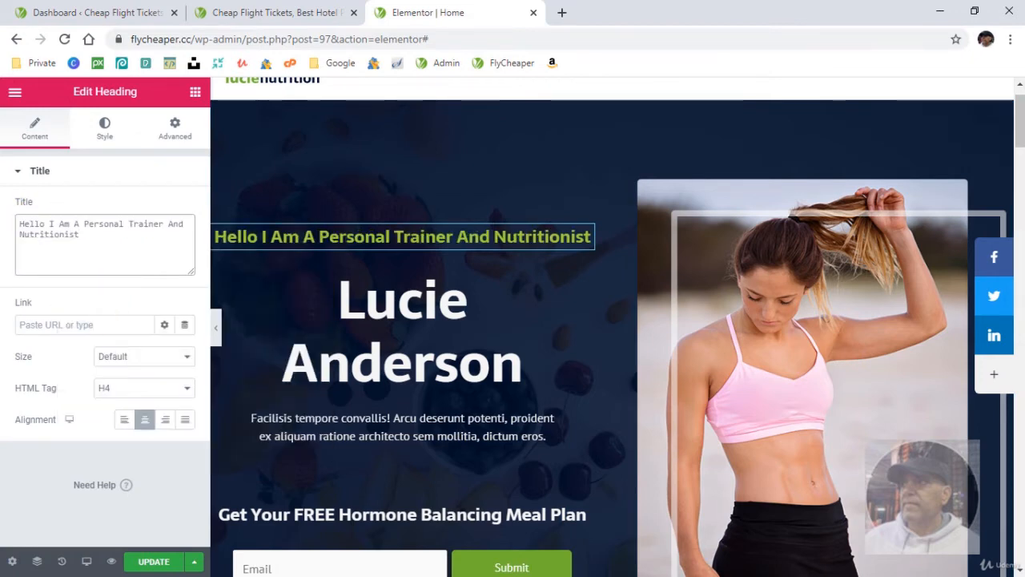
- Switch to Notepad and copy the paragraph from "I believe food connects us all" through "overall well-being."
key(alt+Tab)
drag(591, 244, 171, 213)
right_click(240, 217)
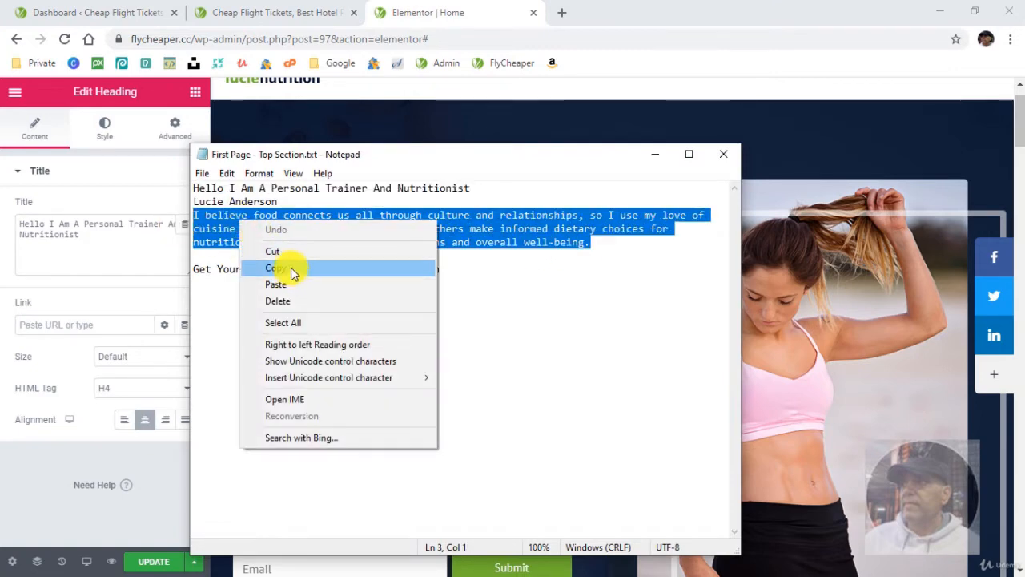
click(287, 269)
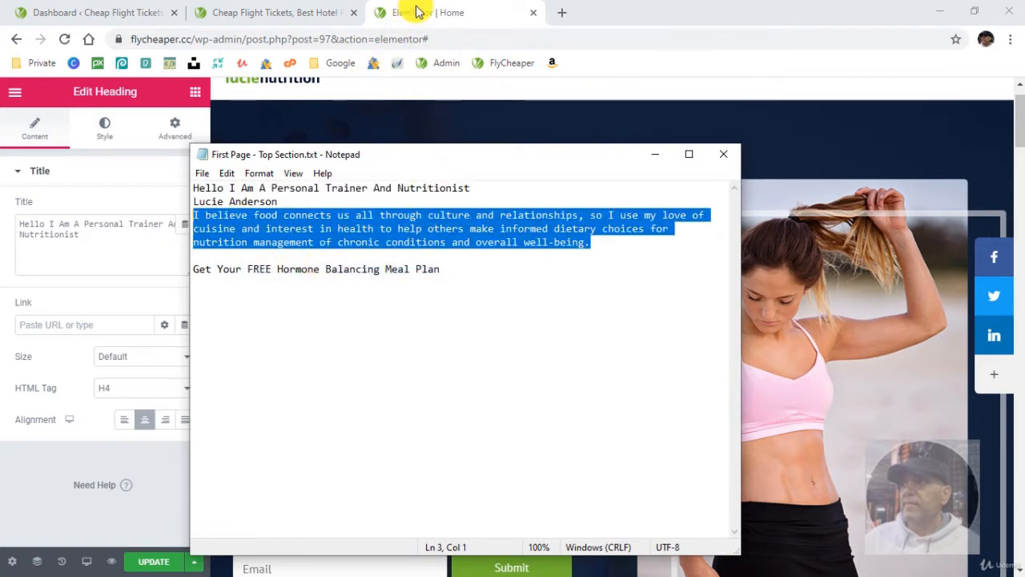
- Back in Elementor, replace the hero section's placeholder paragraph with the copied text and hide the editing panel to preview it
click(415, 12)
click(400, 424)
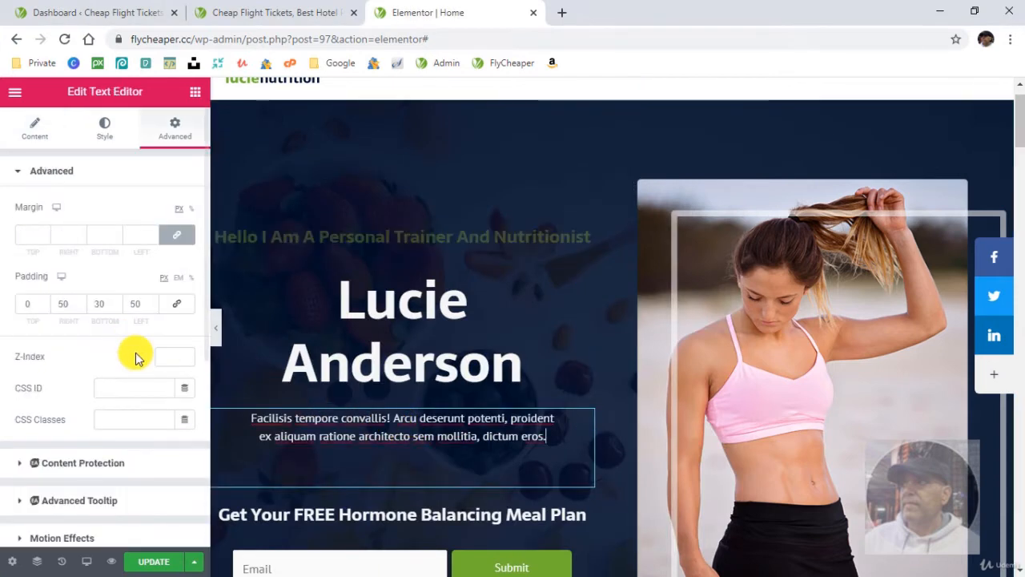
click(30, 141)
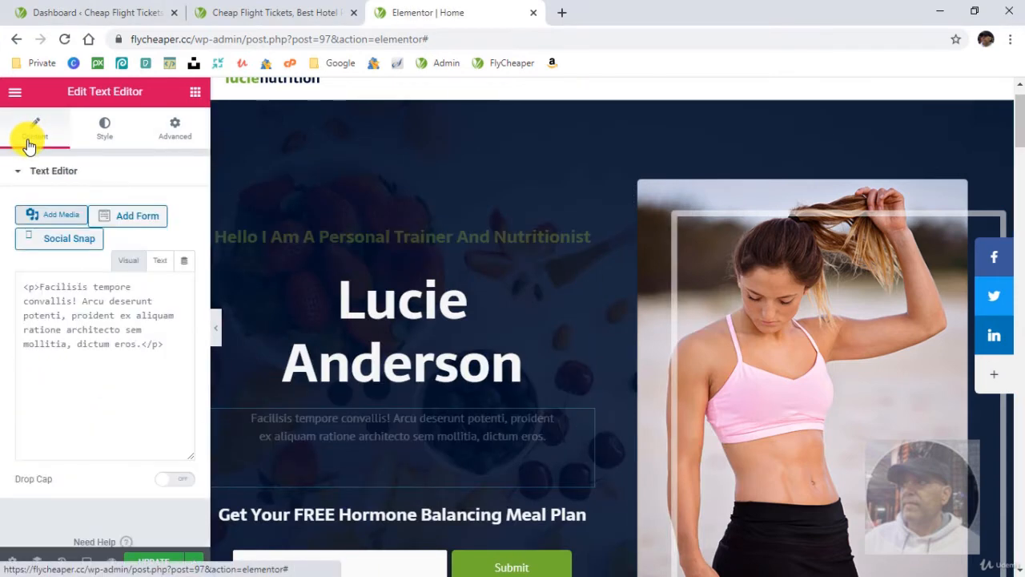
click(128, 260)
drag(100, 436, 30, 343)
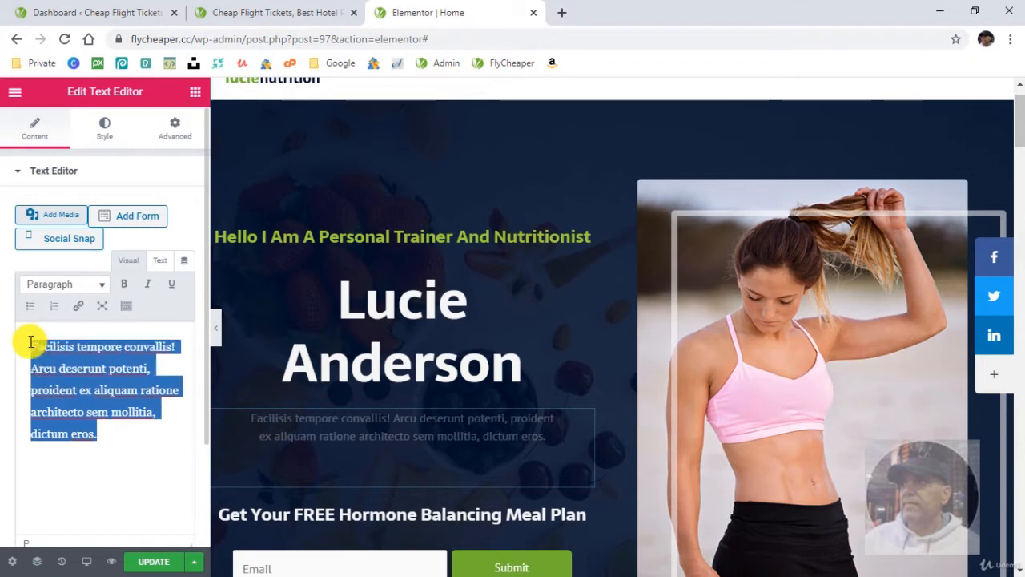
right_click(61, 356)
click(130, 194)
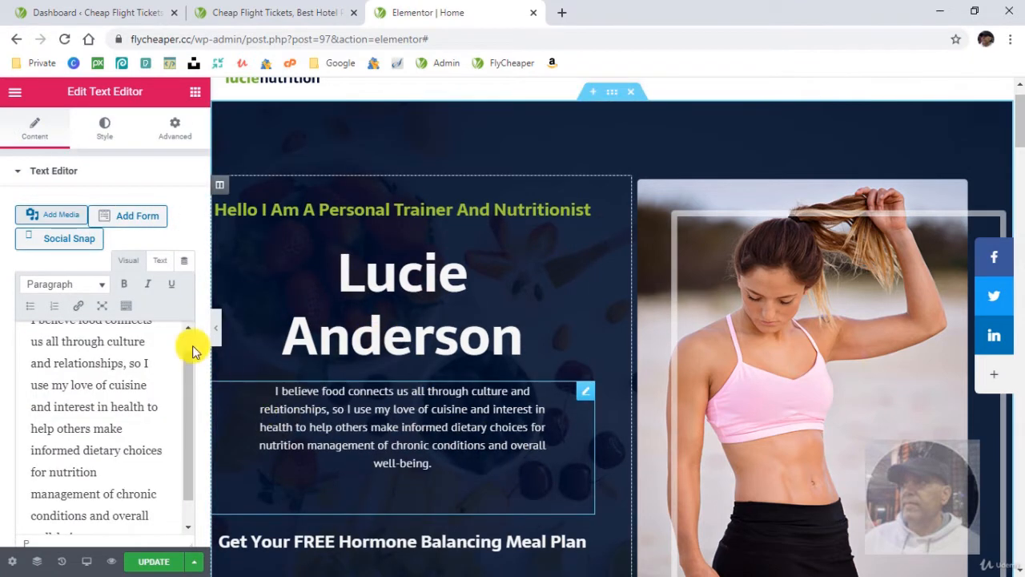
click(216, 330)
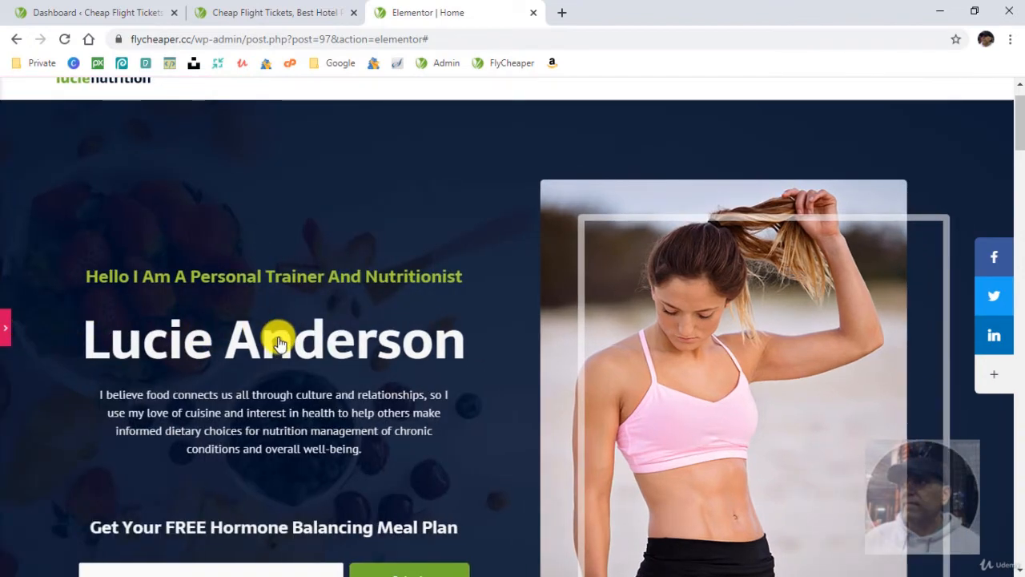
- Select the placeholder paragraph under "15 Years Of Experience", open About Me.txt from the Nutritionist folder and copy its first "If you feel stressed" paragraph
click(339, 394)
scroll(495, 481, down, 3)
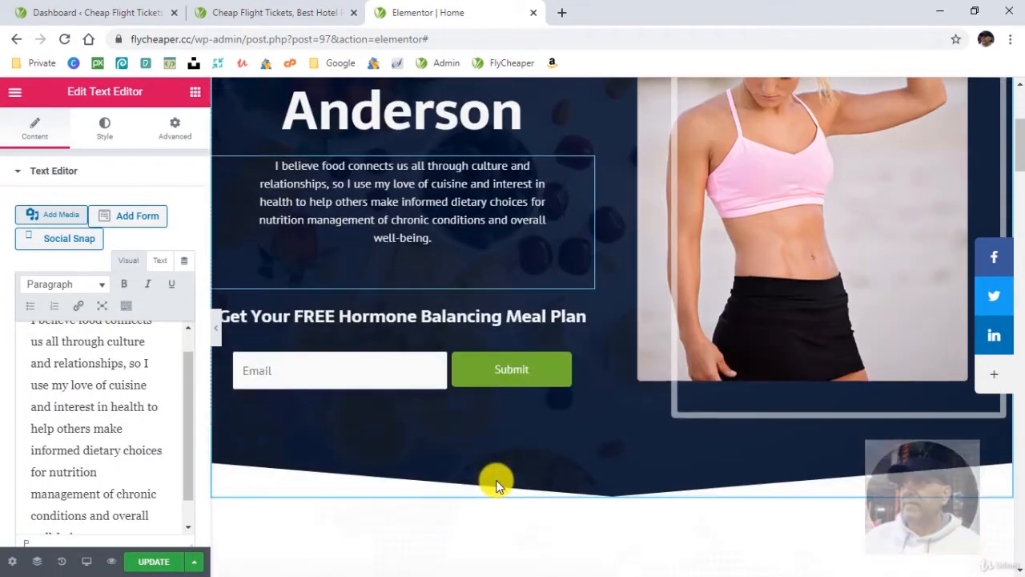
scroll(496, 482, down, 4)
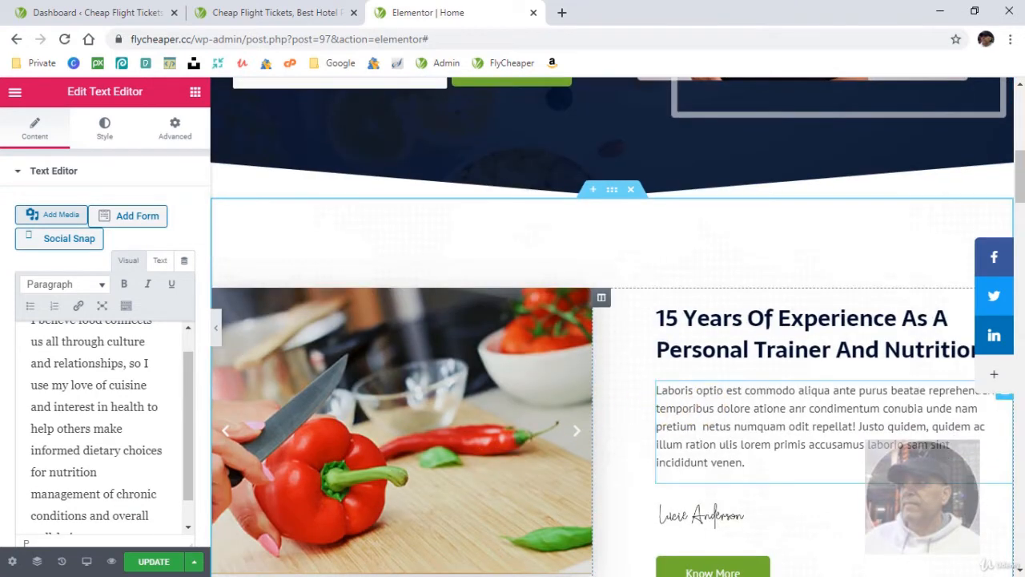
click(746, 462)
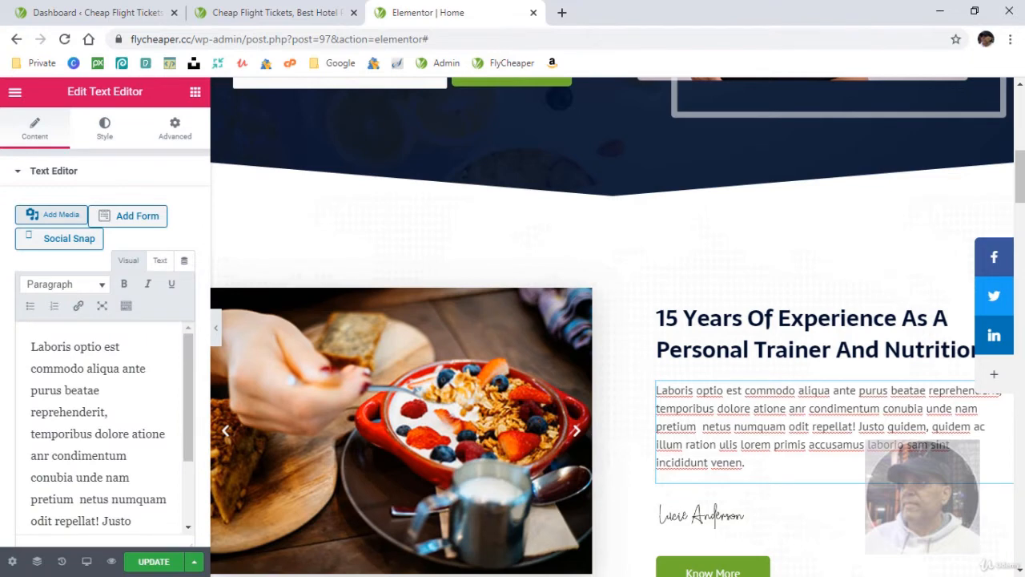
key(alt+Tab)
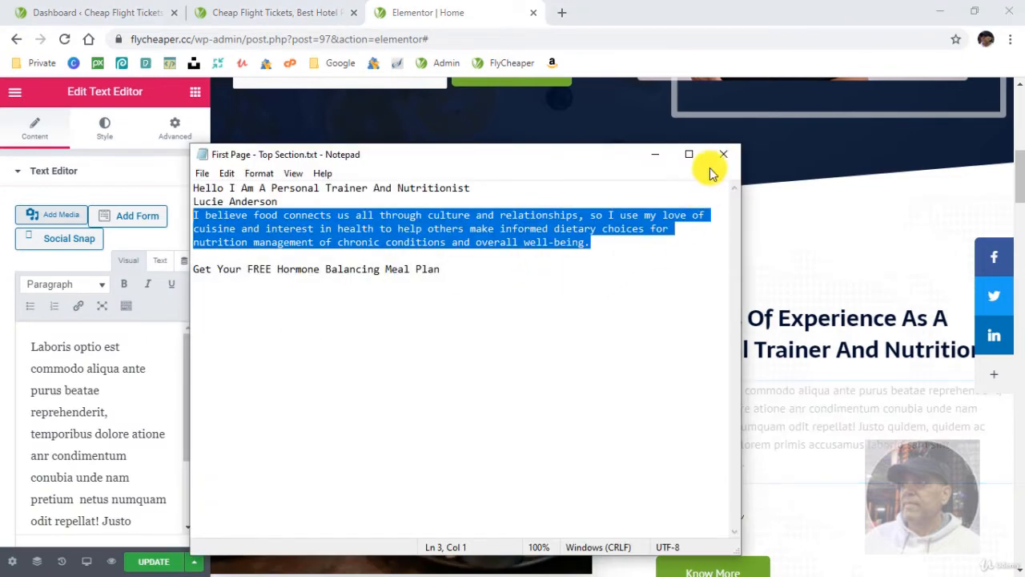
click(655, 154)
key(alt+Tab)
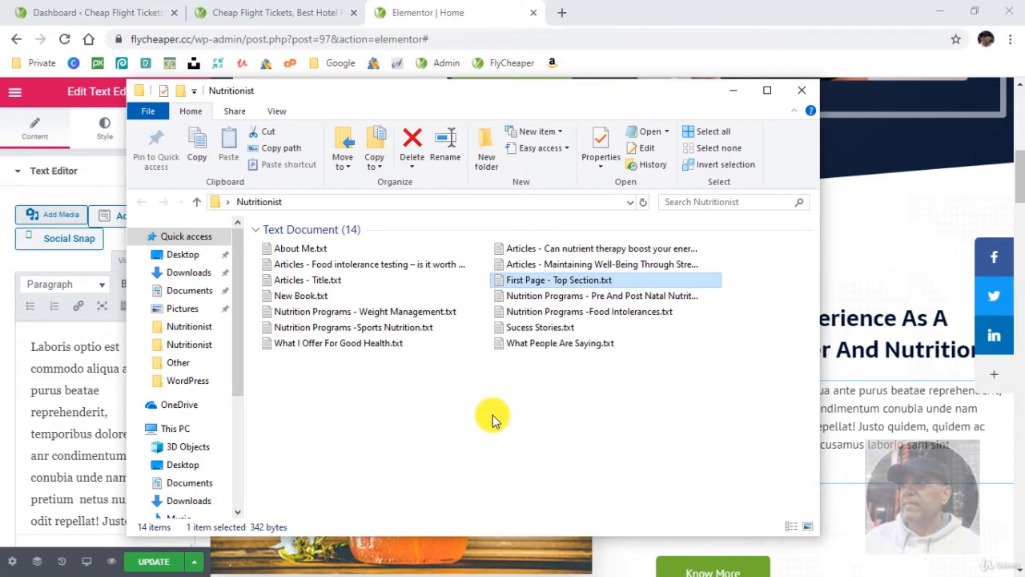
click(449, 410)
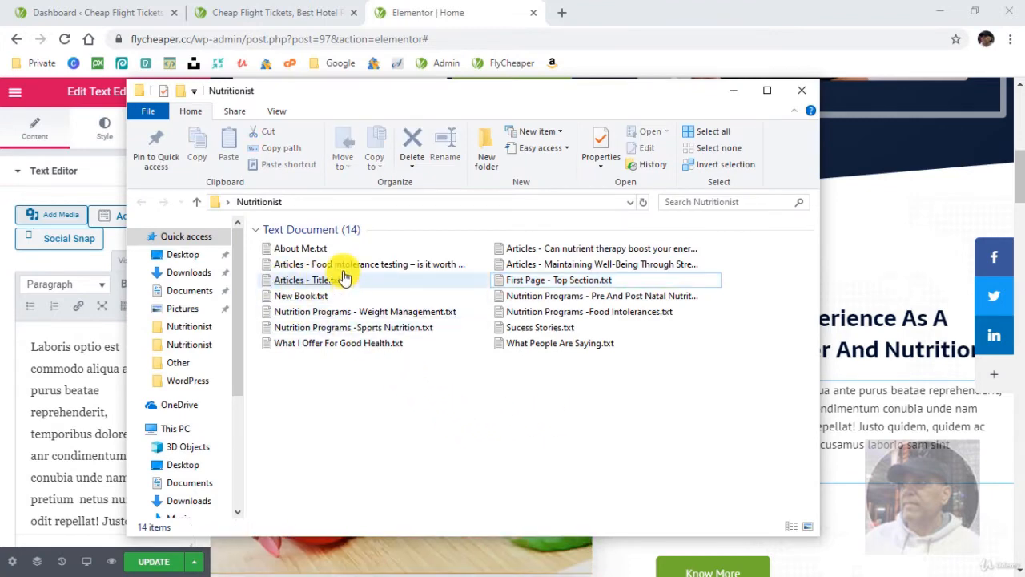
double_click(303, 248)
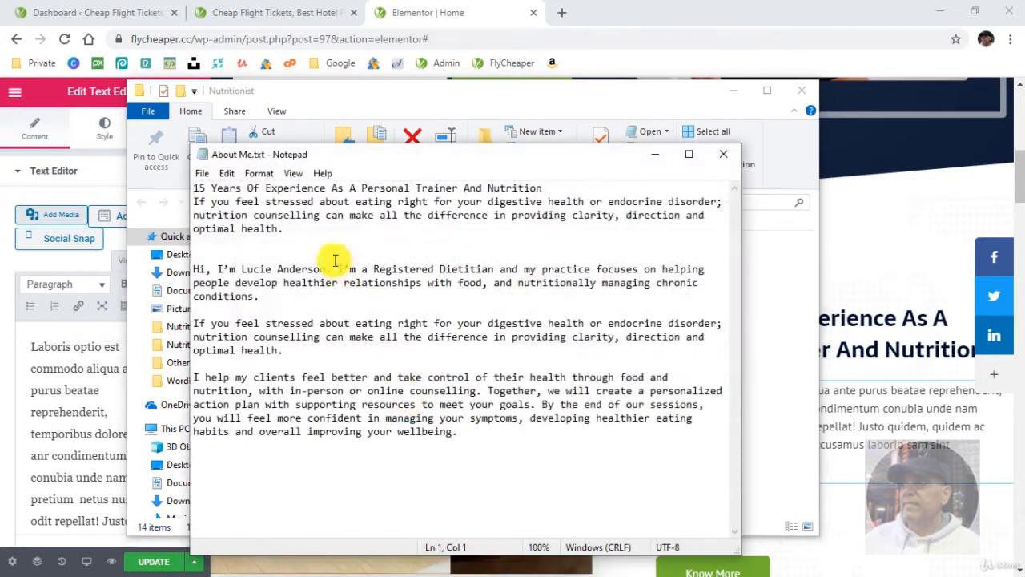
drag(284, 230, 185, 202)
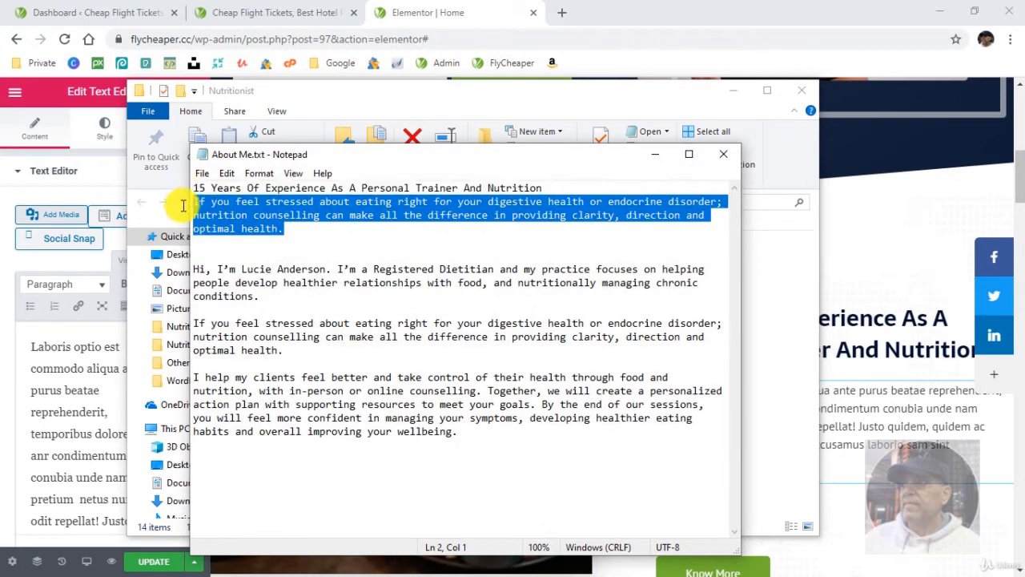
right_click(276, 204)
click(348, 256)
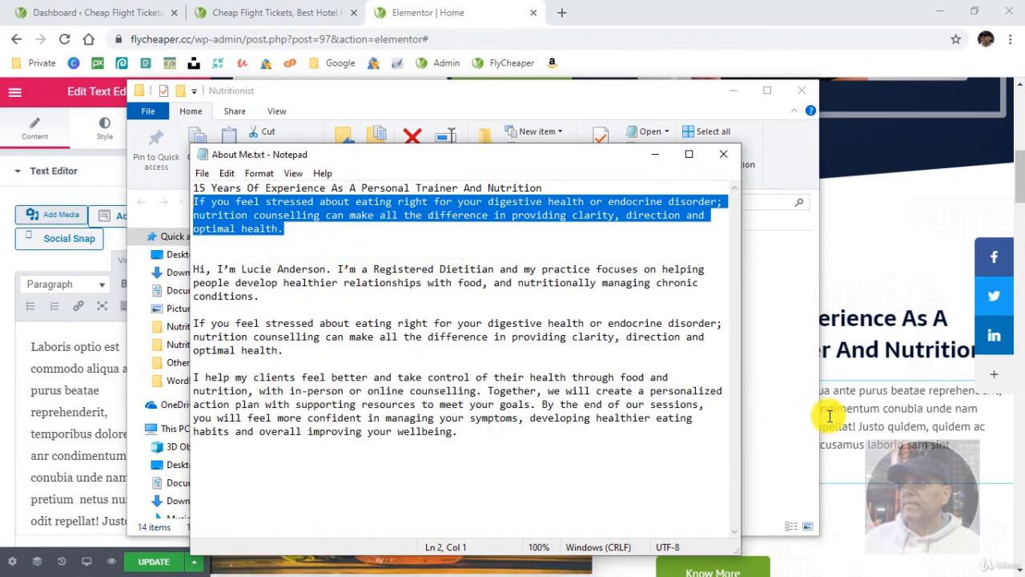
- Back in Elementor, replace the placeholder paragraph under the "15 Years Of Experience" heading with the copied text
click(829, 415)
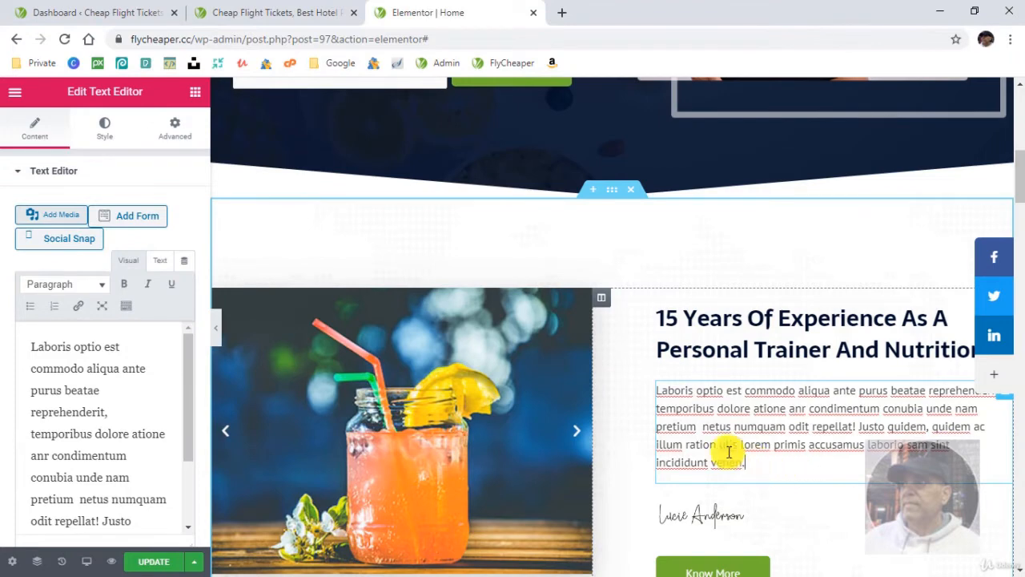
drag(729, 452, 643, 393)
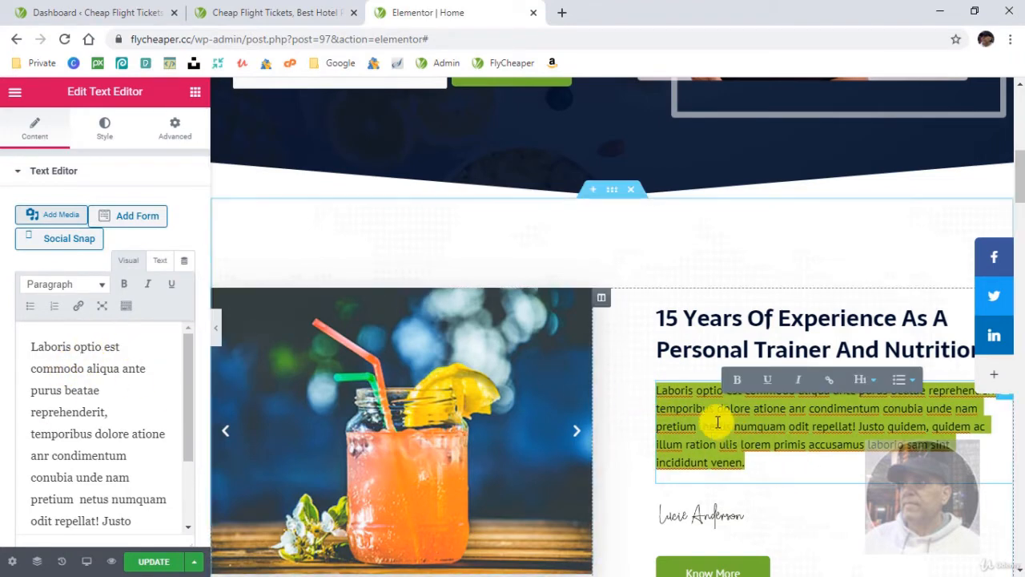
key(ctrl+v)
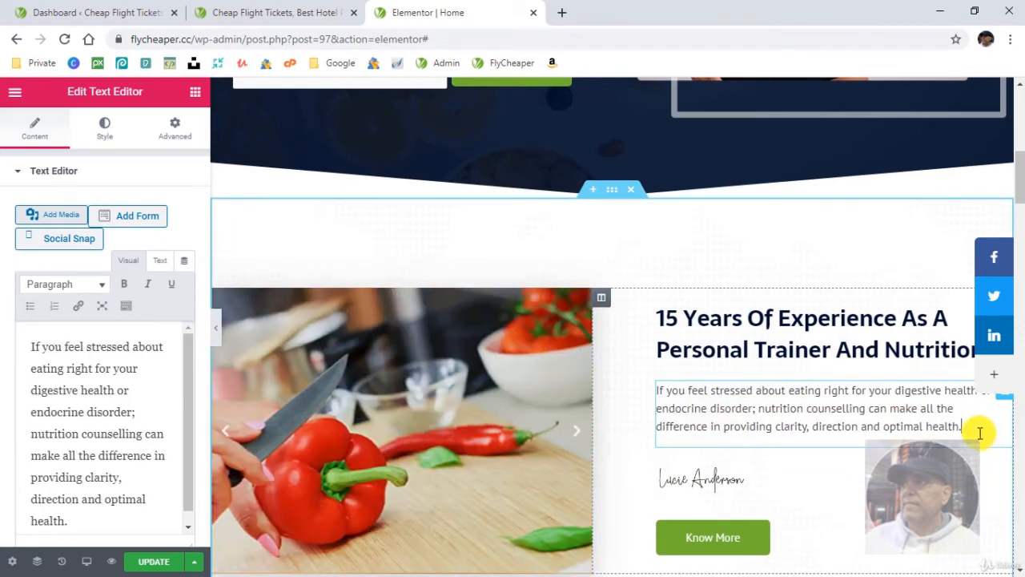
- Delete the placeholder description under the "What I Offer For Good Health?" heading, leaving only its title
scroll(824, 496, down, 6)
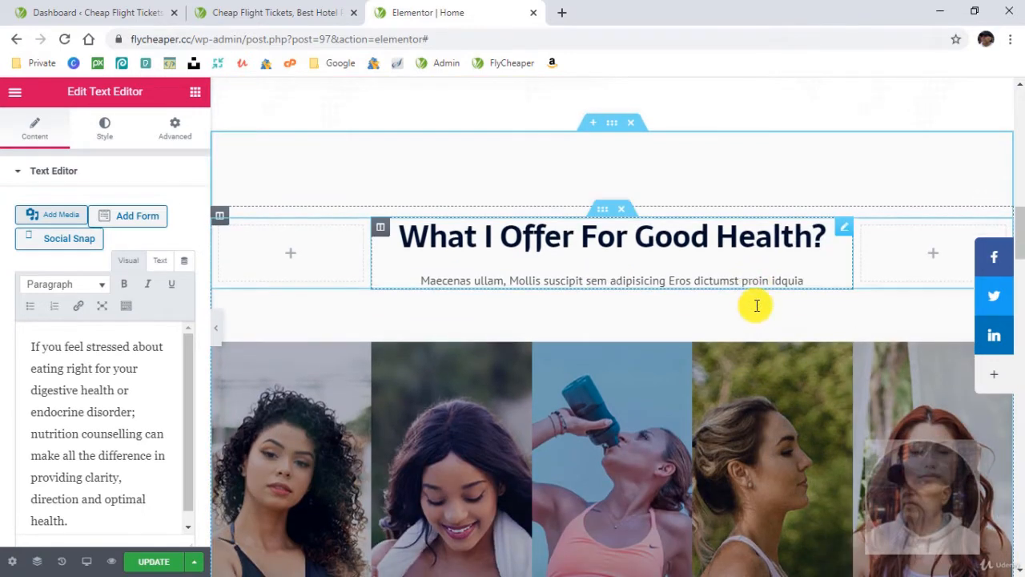
click(769, 281)
click(56, 418)
key(ctrl+a)
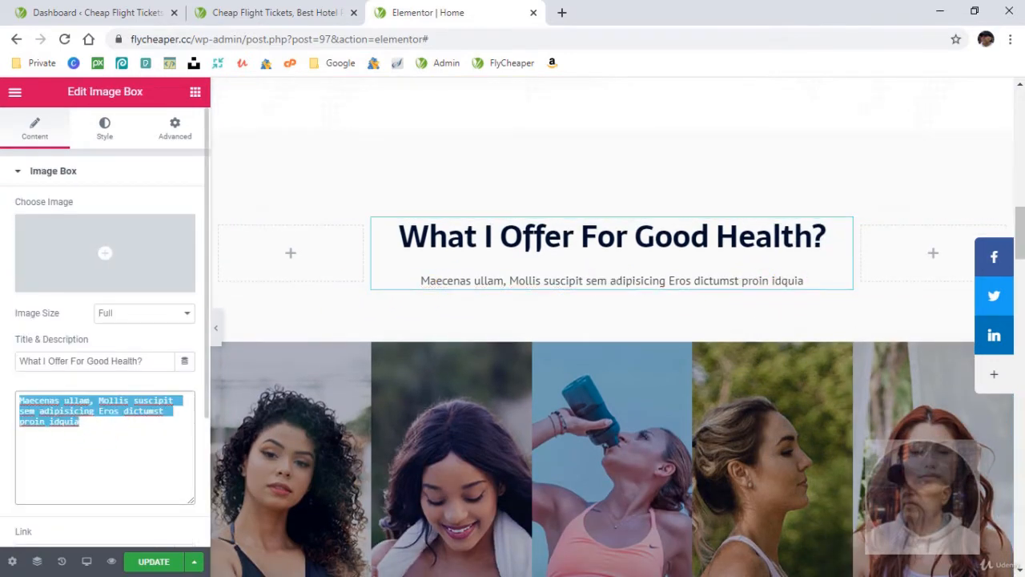
key(BackSpace)
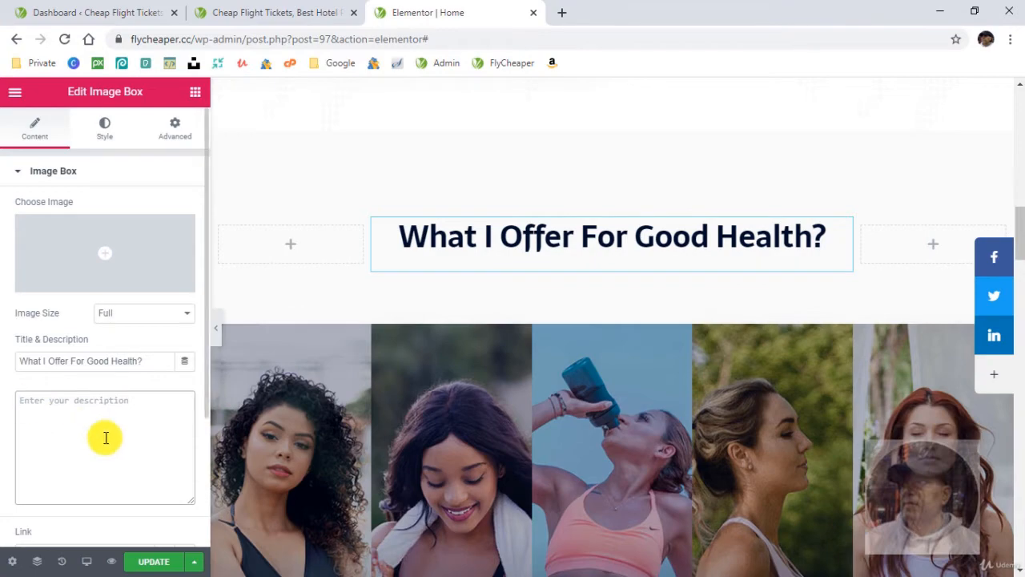
- Select the Nutrition Coaching image box, open What I Offer For Good Health.txt from the Nutritionist folder and copy the Nutrition Coaching paragraph
scroll(436, 460, down, 3)
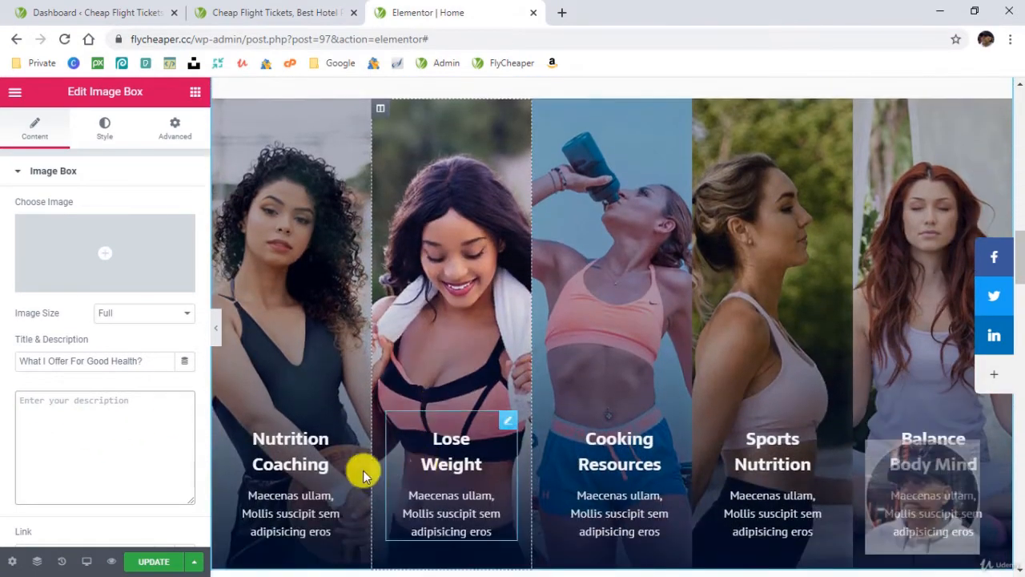
click(361, 469)
key(alt+Tab)
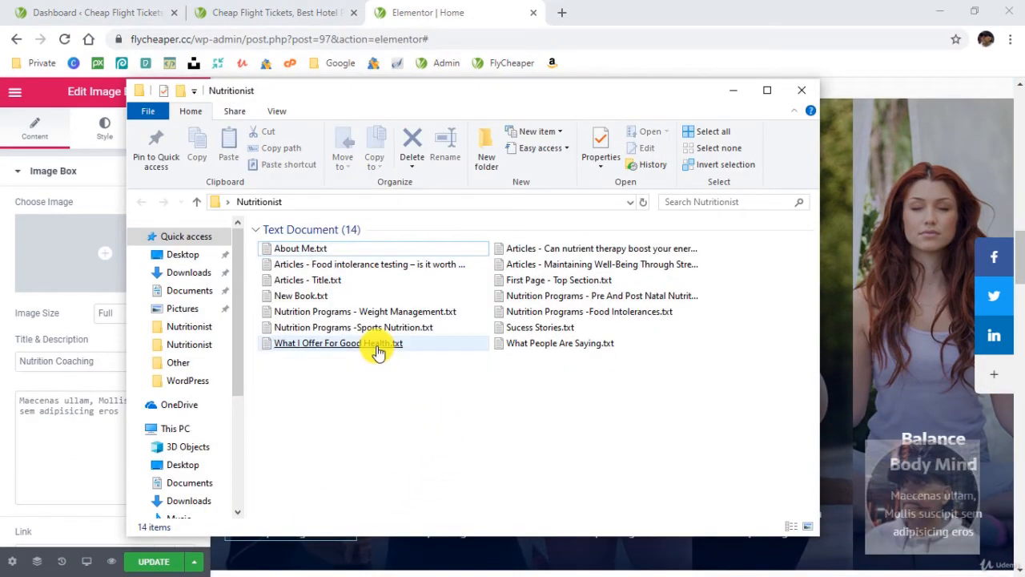
double_click(377, 345)
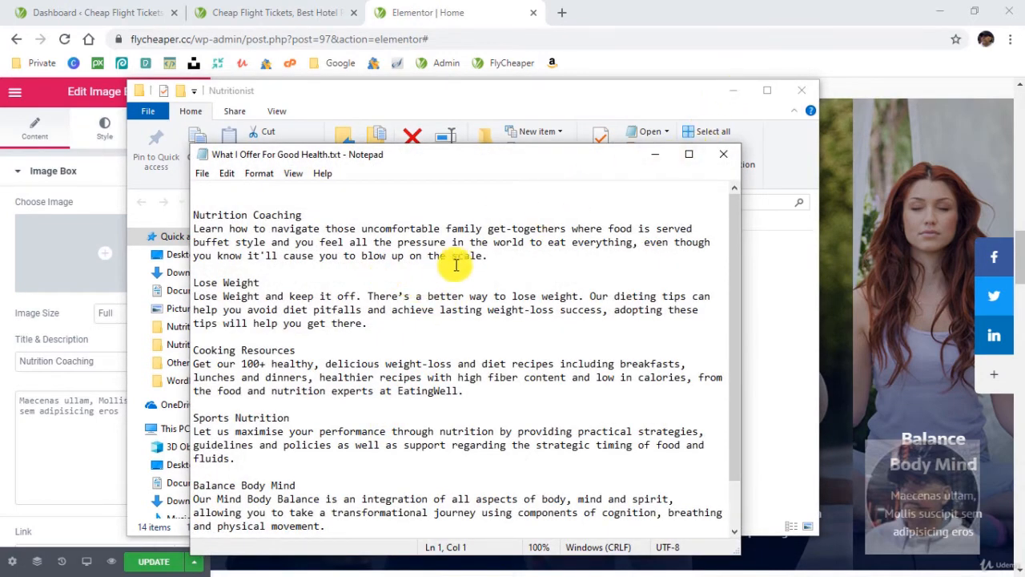
drag(490, 256, 210, 227)
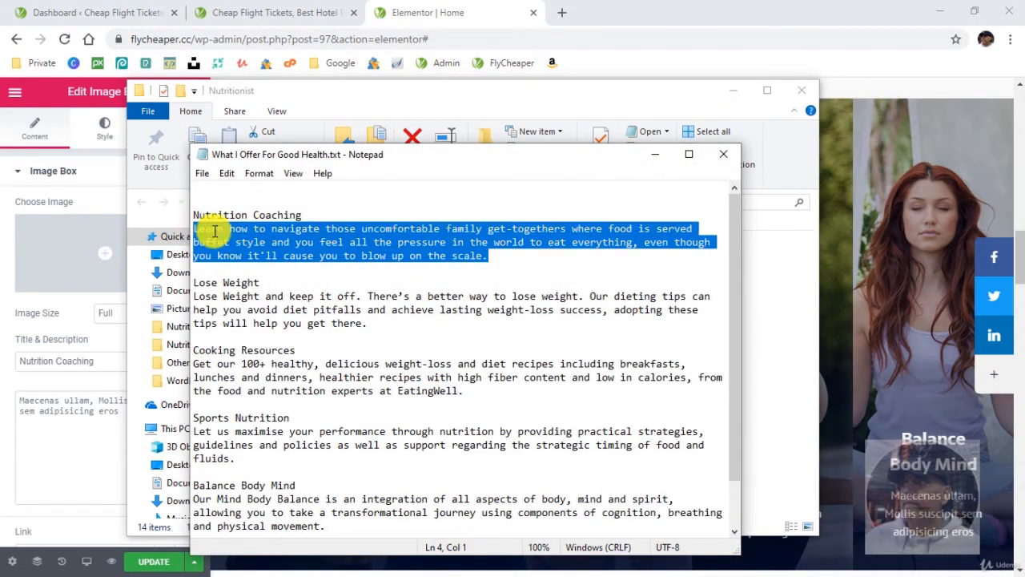
right_click(214, 231)
click(272, 279)
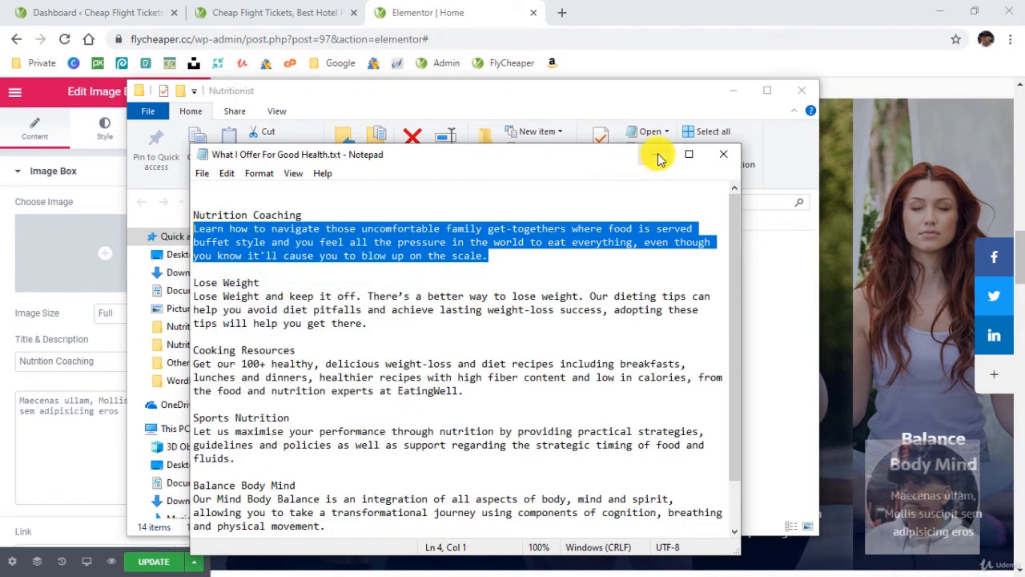
click(655, 155)
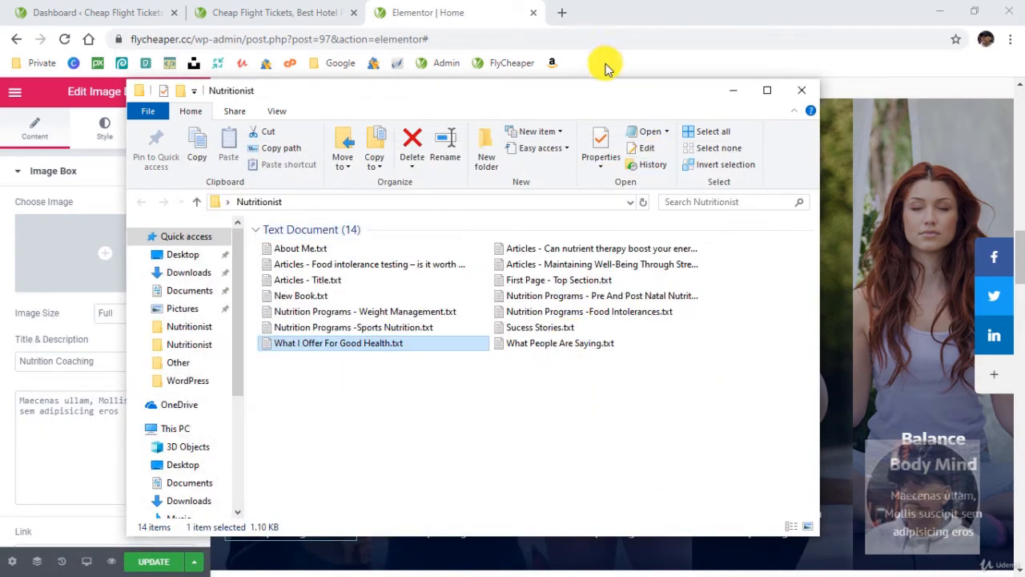
- Return to Elementor and replace the Nutrition Coaching image box's placeholder description with the copied paragraph
click(439, 12)
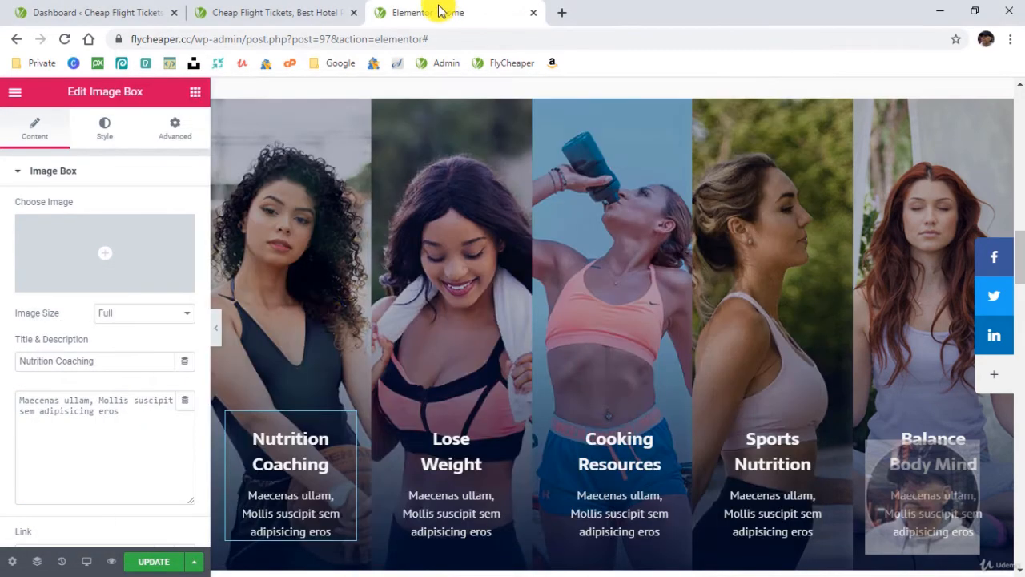
click(316, 525)
drag(136, 416, 7, 394)
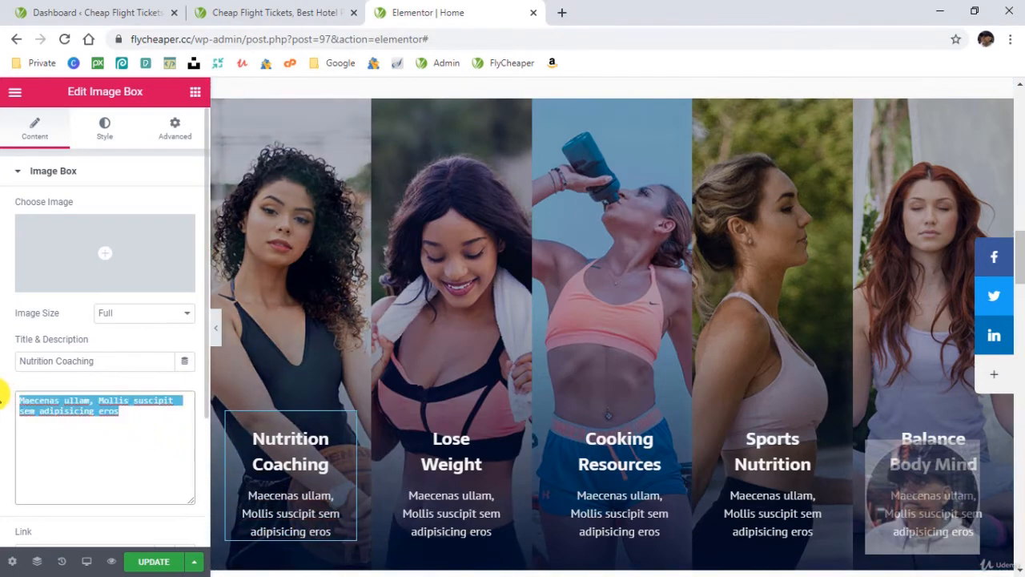
right_click(45, 408)
click(84, 243)
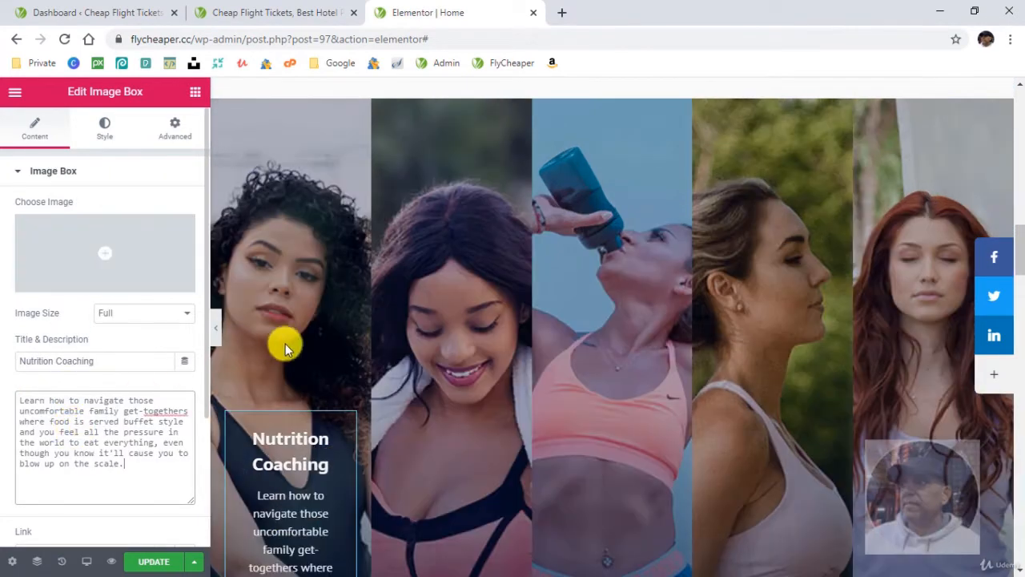
- Set the top padding of the Nutrition Coaching column to 150 px
scroll(297, 448, down, 3)
scroll(226, 272, up, 5)
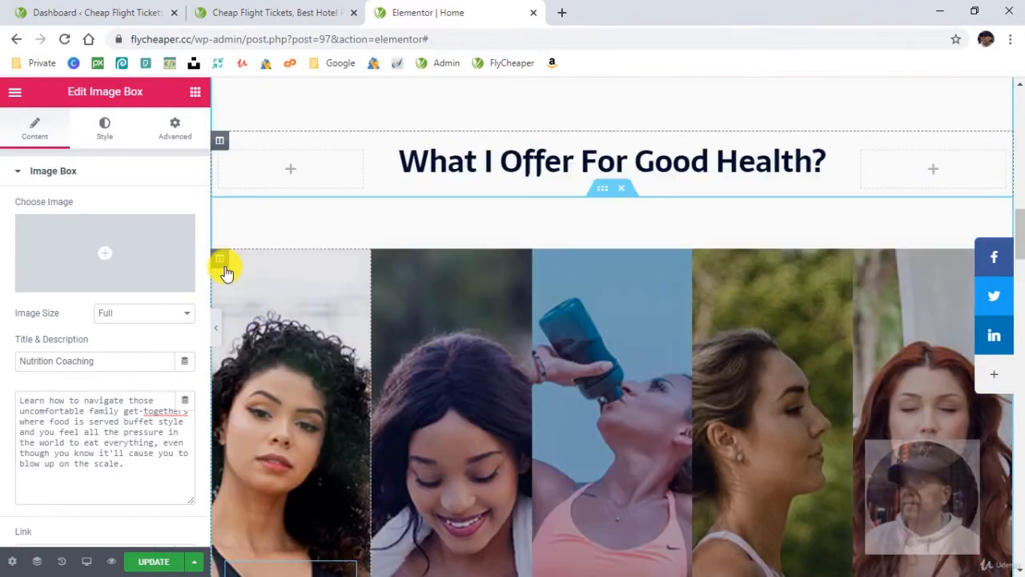
click(297, 409)
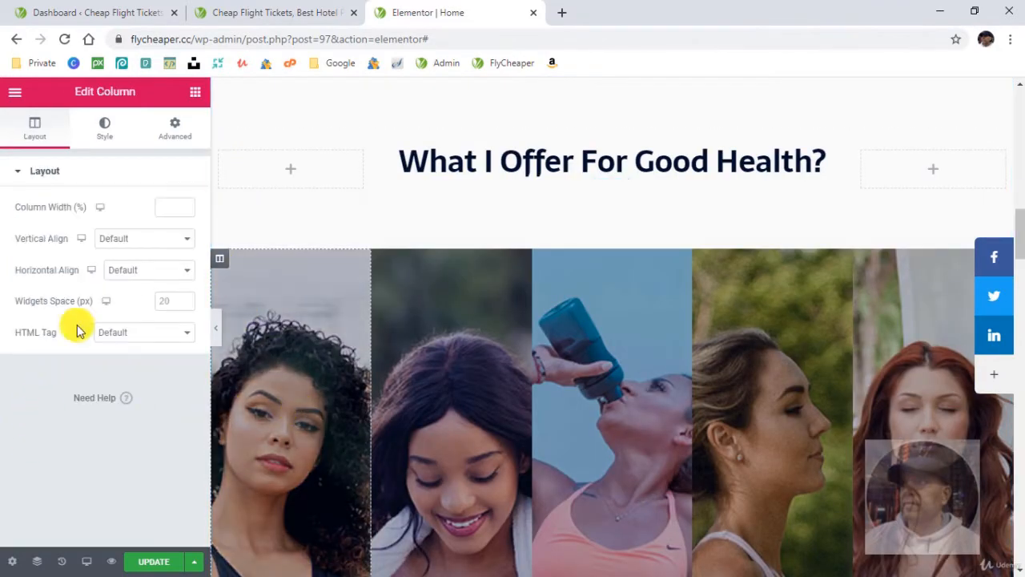
click(169, 130)
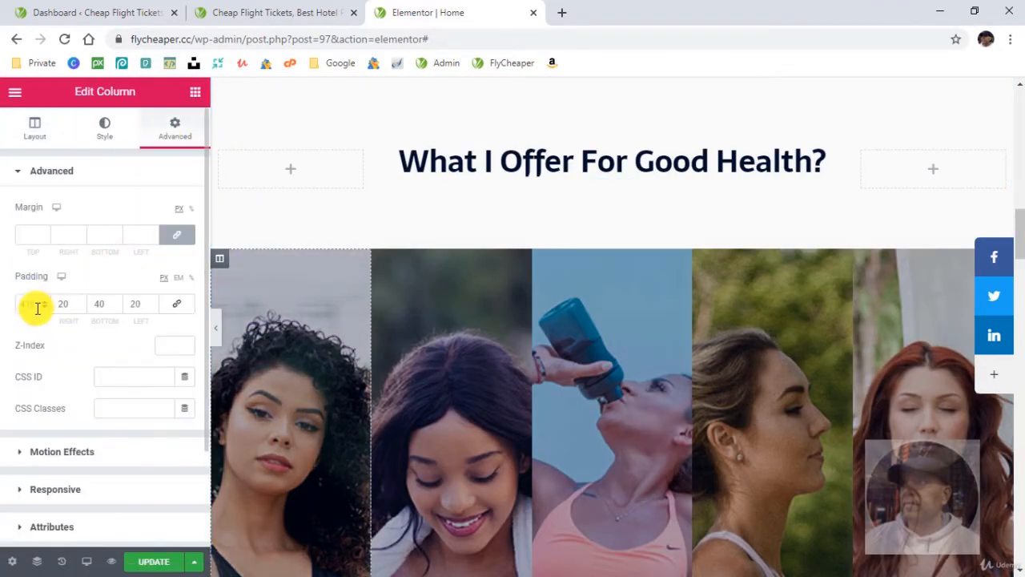
scroll(428, 414, down, 3)
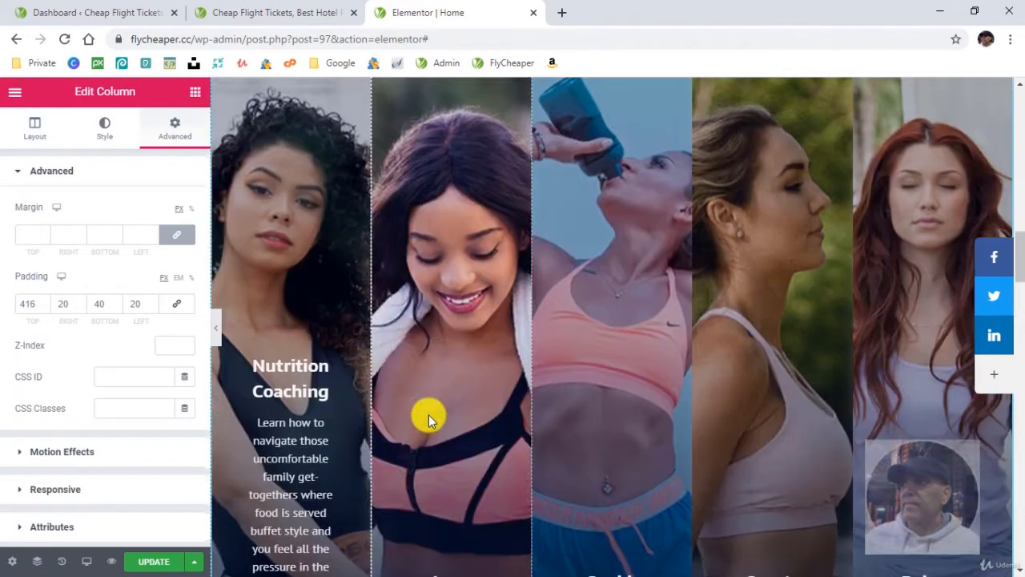
double_click(15, 304)
text(150)
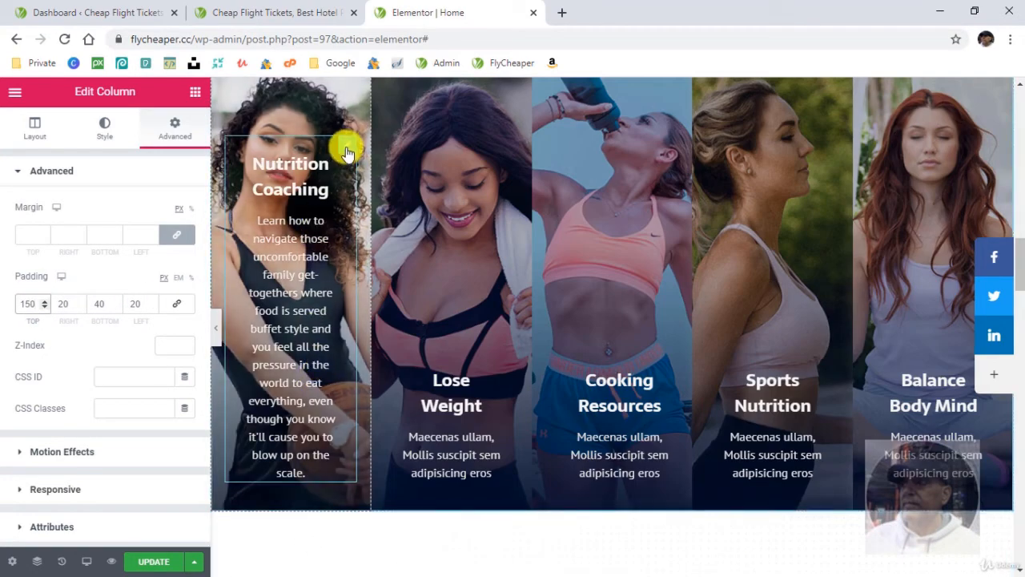
- Reduce the Nutrition Coaching image box's right and left padding to 10 px each
click(345, 153)
click(176, 130)
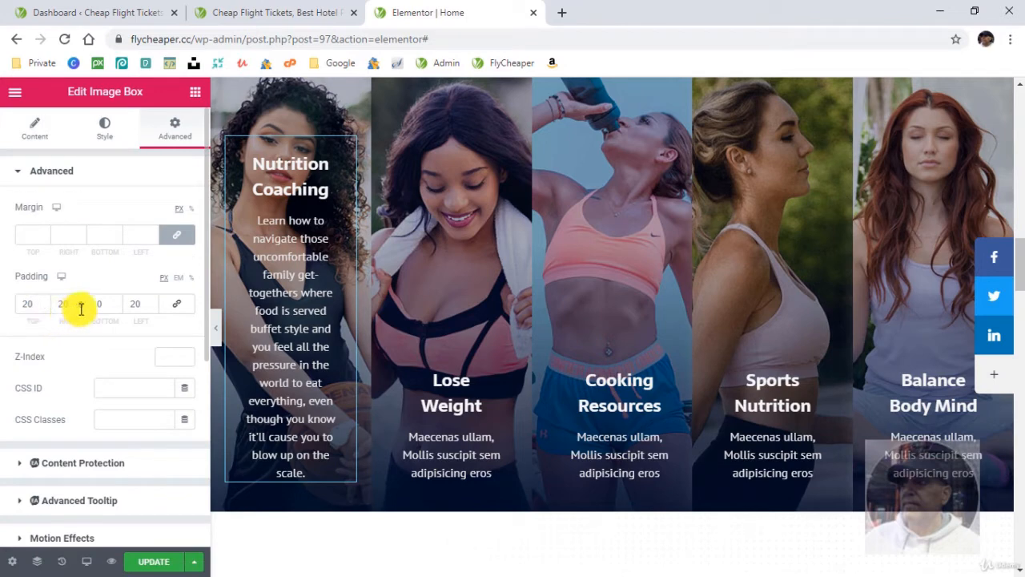
click(80, 308)
click(80, 308)
click(80, 308)
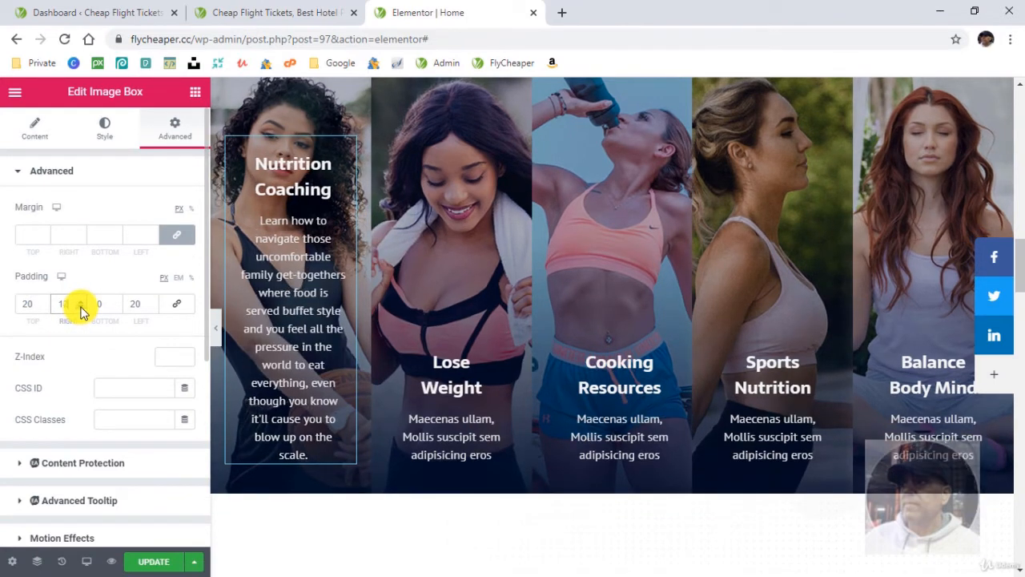
click(81, 309)
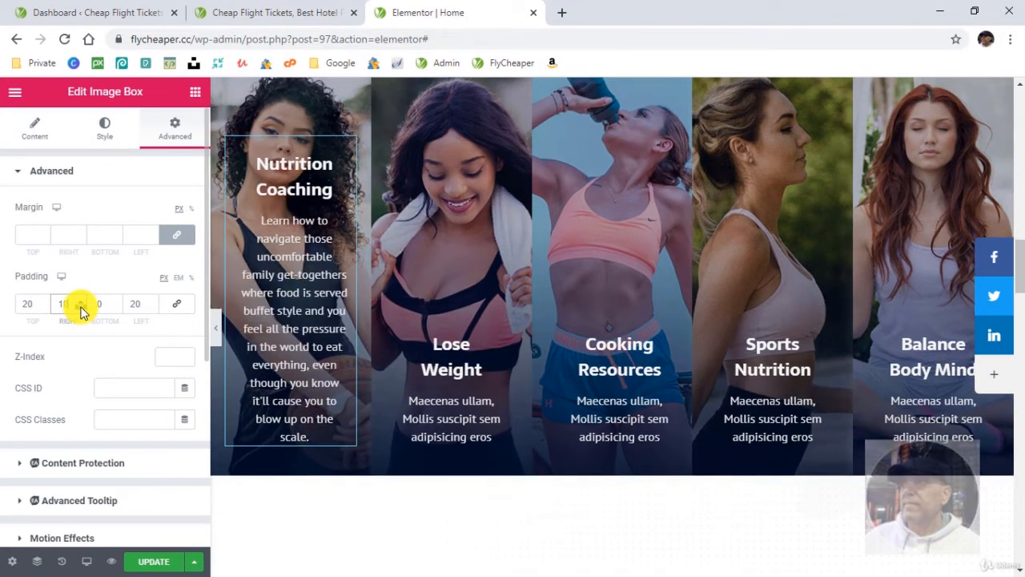
click(153, 307)
click(153, 308)
click(153, 308)
click(153, 307)
click(154, 307)
click(154, 308)
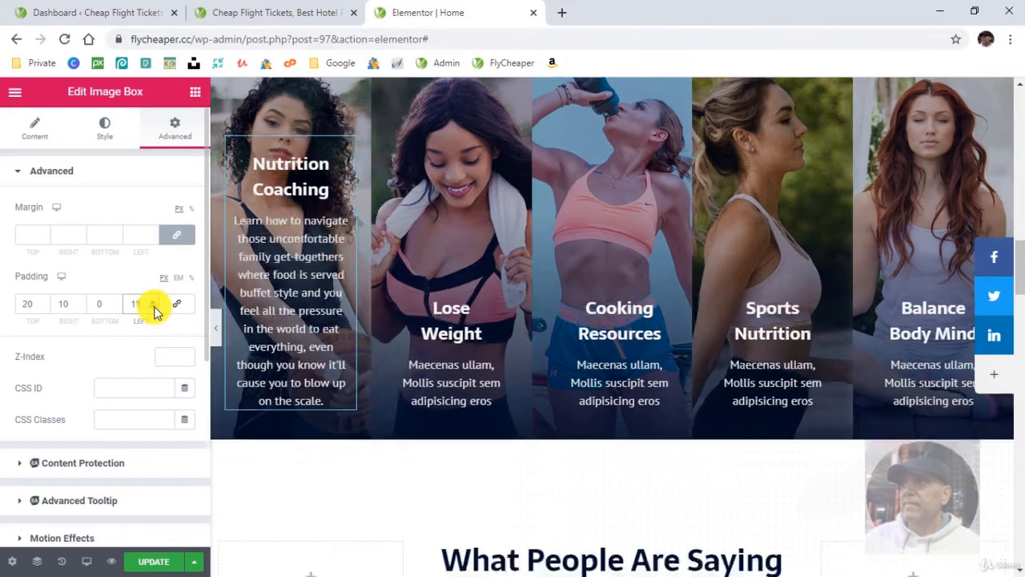
click(153, 308)
scroll(310, 344, up, 1)
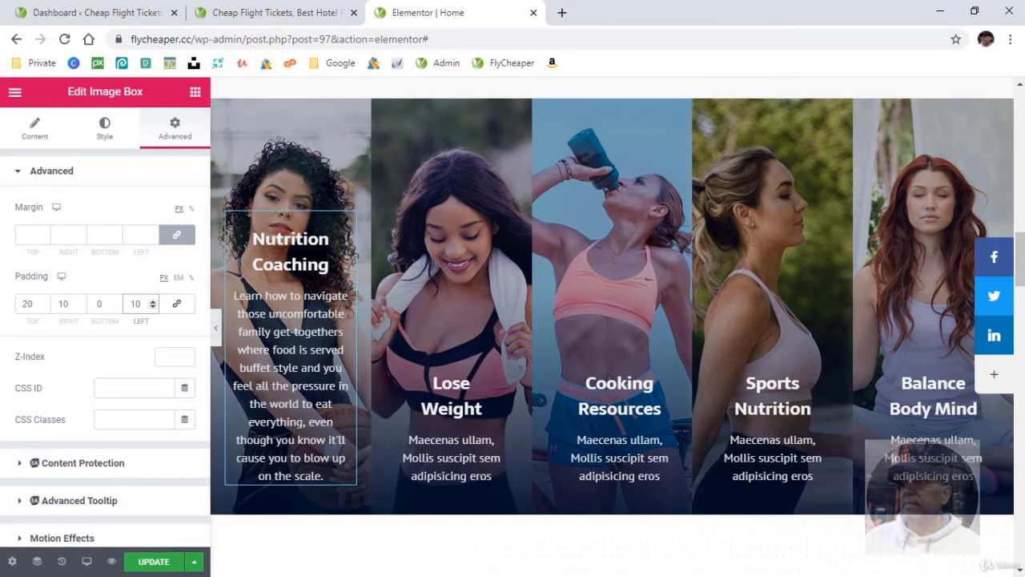
- Replace the Lose Weight, Cooking Resources, Sports Nutrition and Balance Body Mind descriptions with the prepared texts and preview the page
click(347, 575)
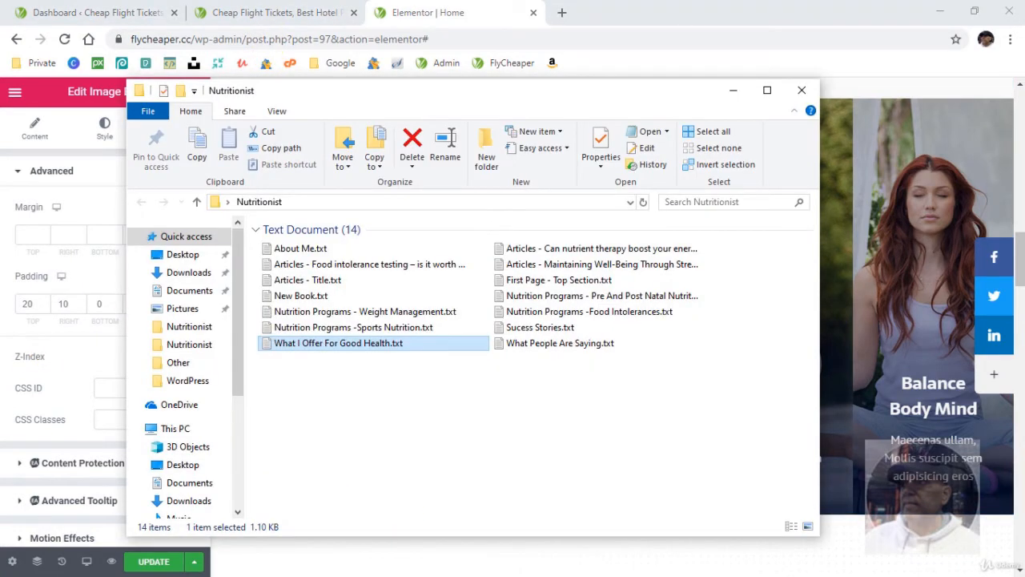
click(372, 575)
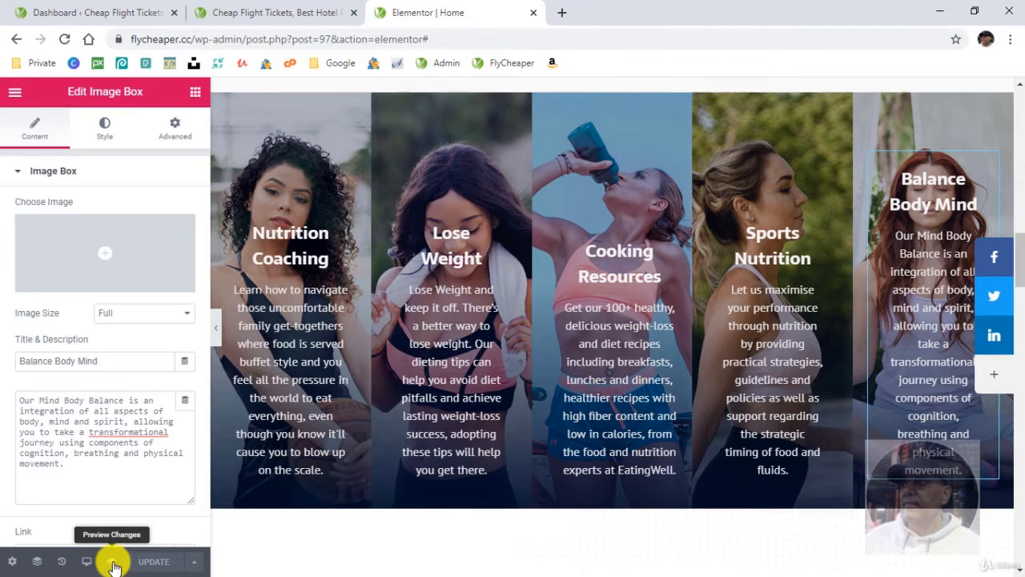
click(113, 561)
- Select the What People Are Saying image box, open What People Are Saying.txt and copy the line "See What People are Saying about ME"
scroll(446, 297, down, 4)
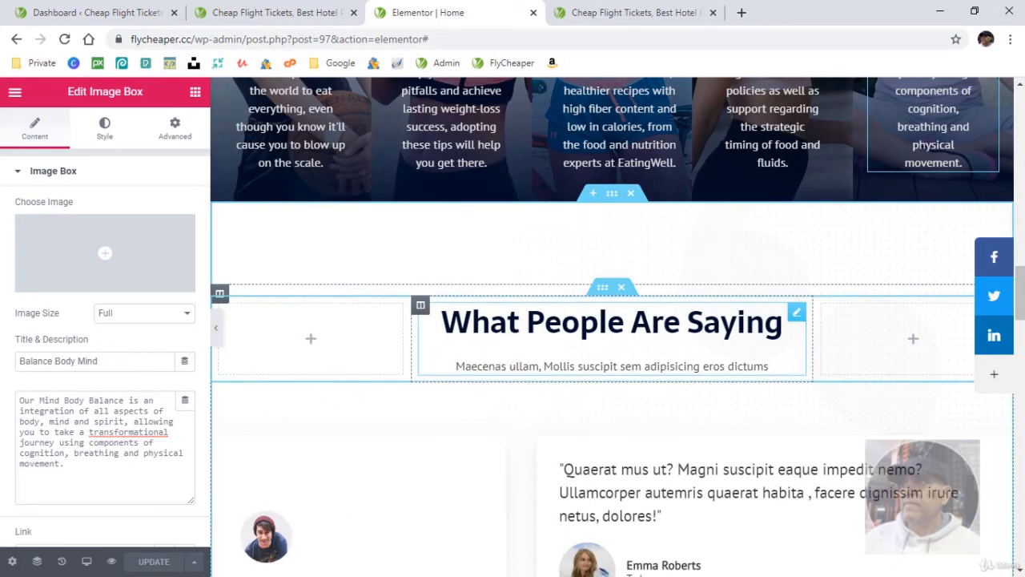
click(612, 366)
click(560, 574)
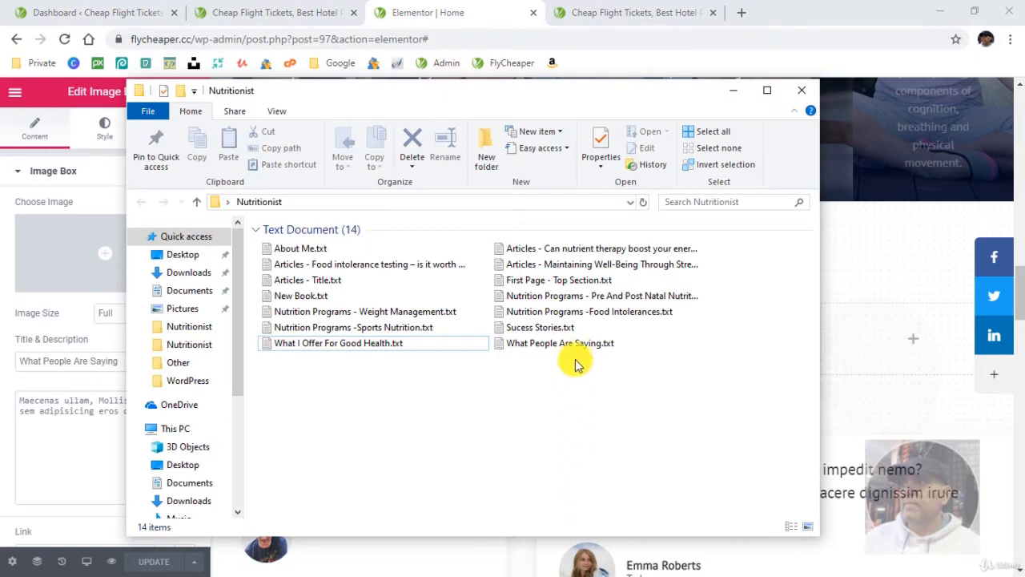
click(578, 352)
key(Return)
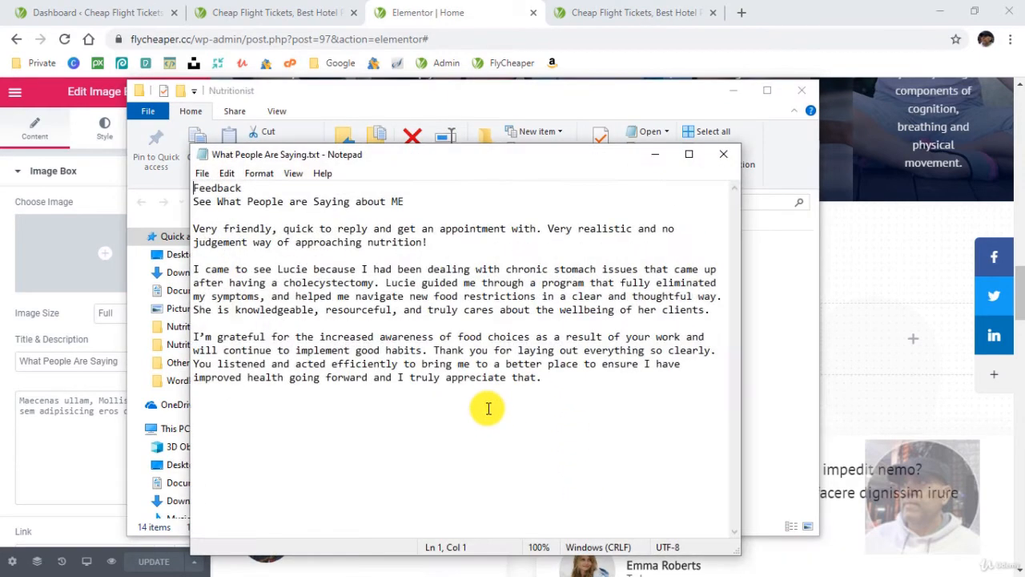
drag(416, 203, 227, 192)
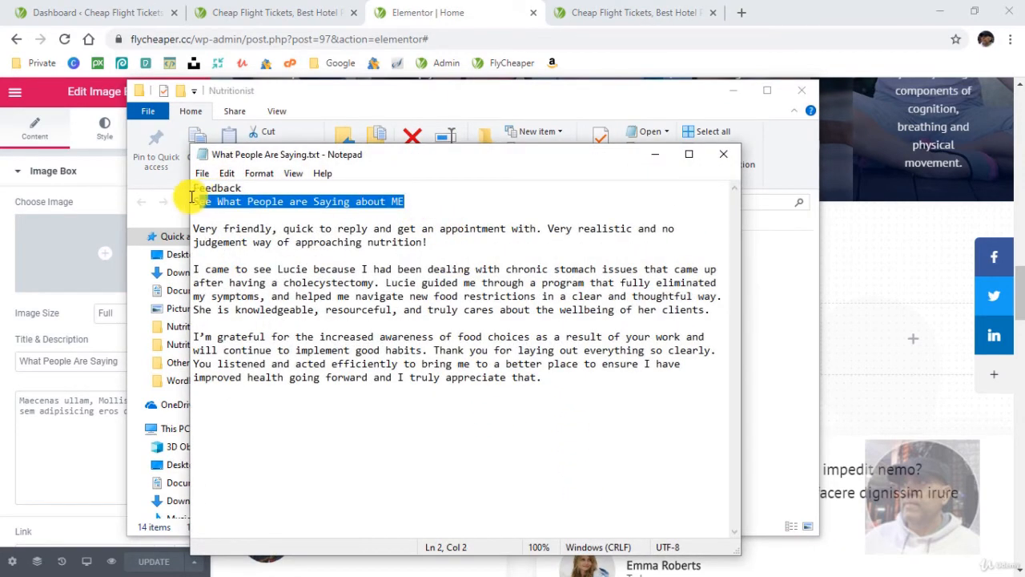
right_click(208, 207)
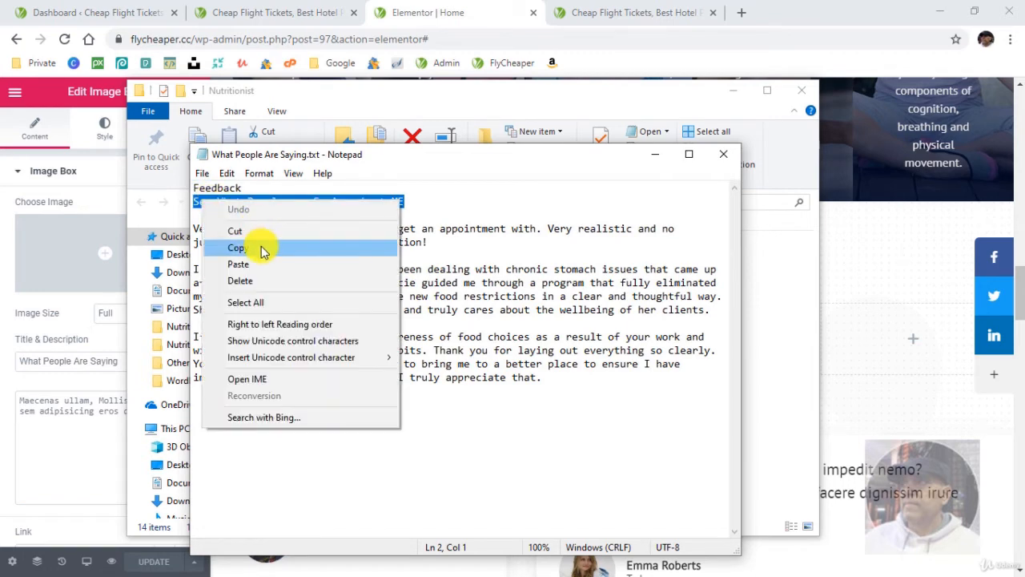
click(264, 247)
- Return to Elementor, change the What People Are Saying description to "See What People are Saying about me!" and update the page
click(520, 100)
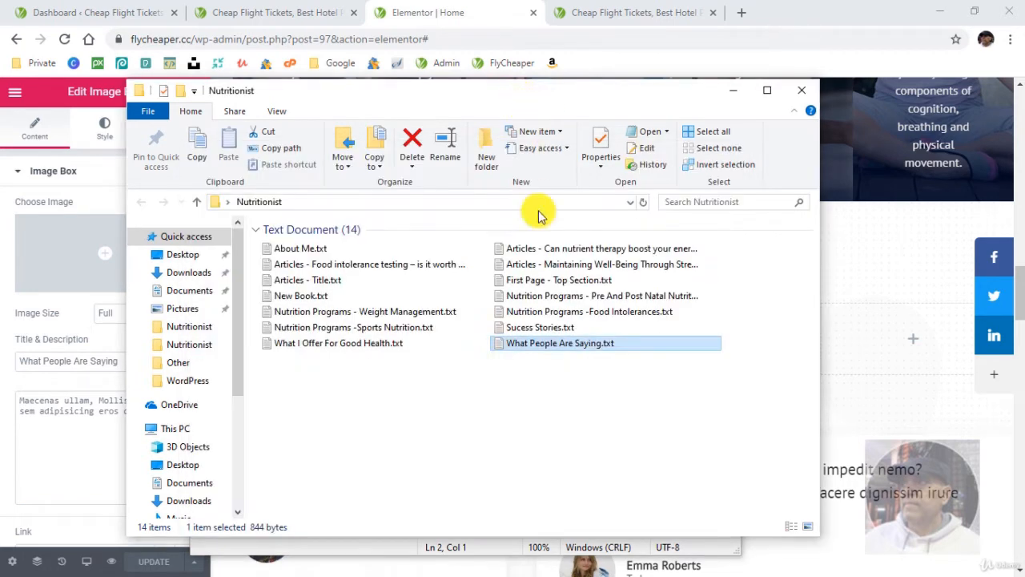
click(485, 16)
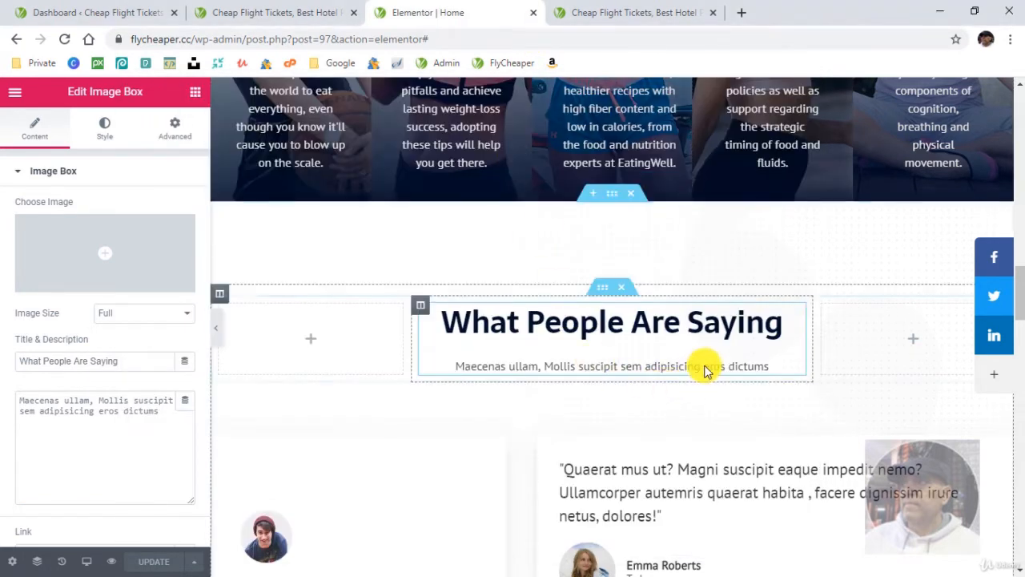
drag(165, 411, 17, 397)
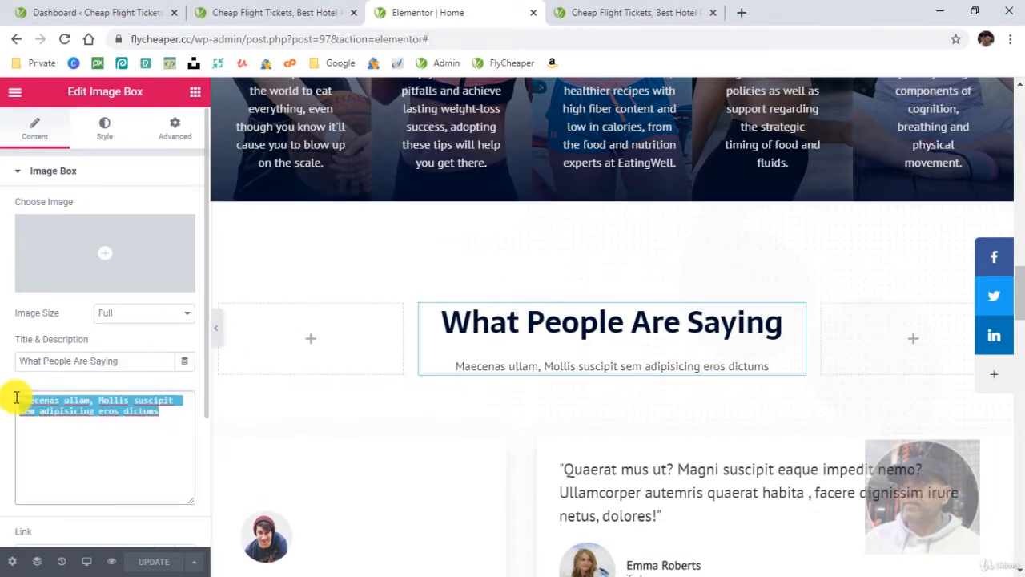
right_click(28, 400)
click(80, 234)
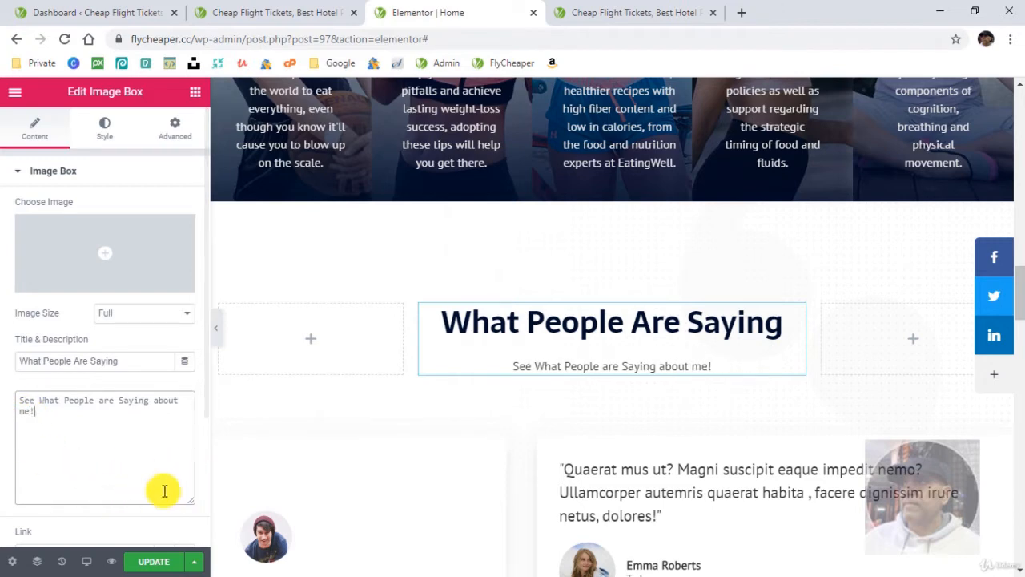
click(144, 561)
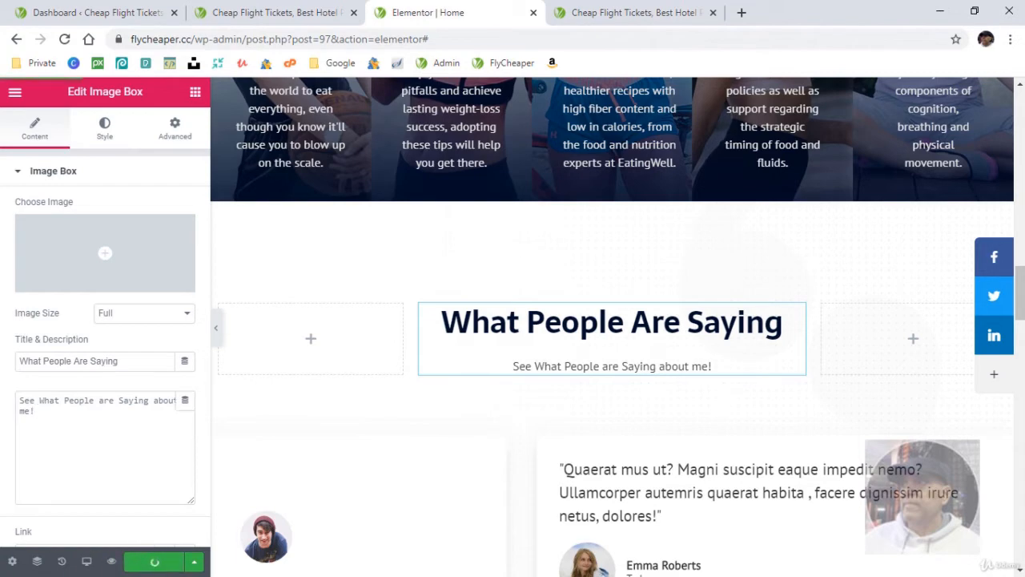
- Switch to What People Are Saying.txt in Notepad and copy the first feedback paragraph, beginning "Very friendly, quick to reply"
key(alt+Tab)
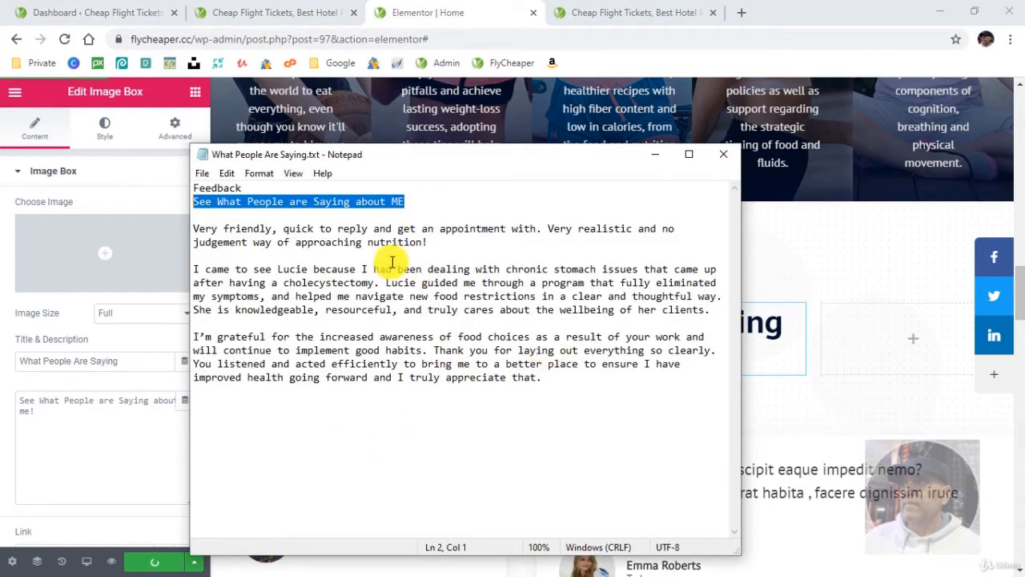
drag(438, 242, 206, 217)
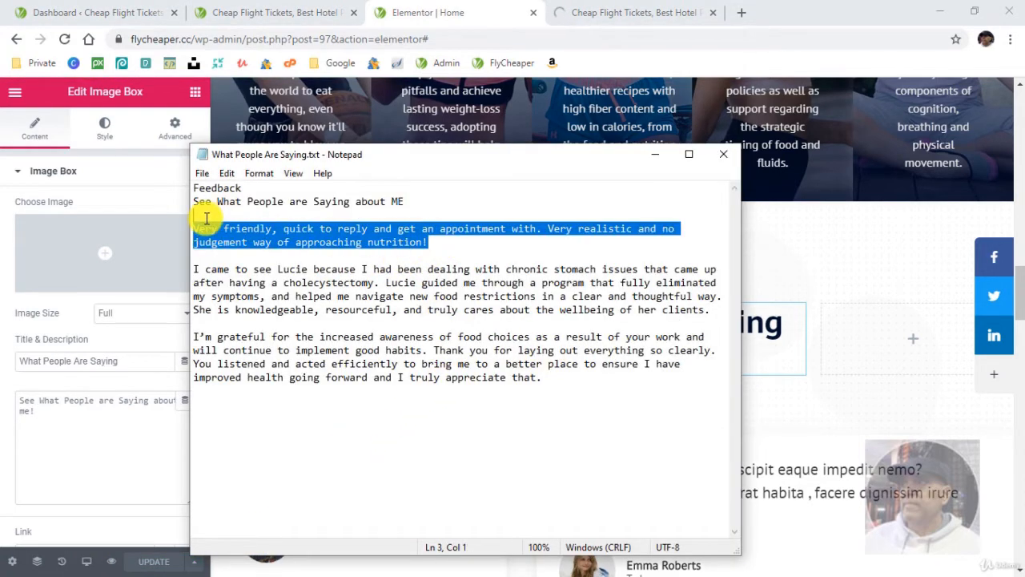
right_click(226, 232)
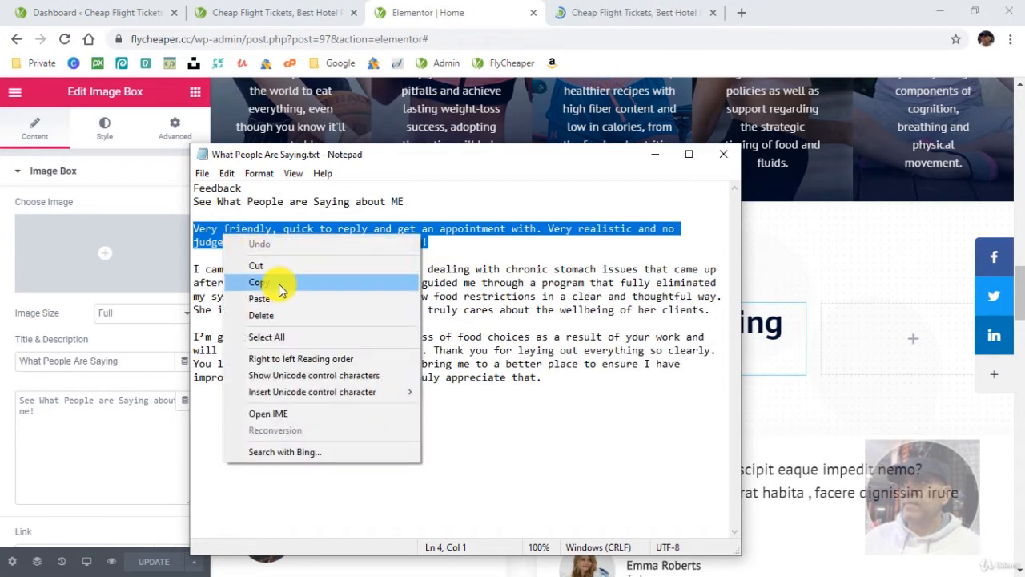
click(279, 283)
- Return to Elementor and replace the first testimonial's placeholder content, the one titled Player, with the copied feedback paragraph
click(440, 14)
scroll(373, 425, down, 4)
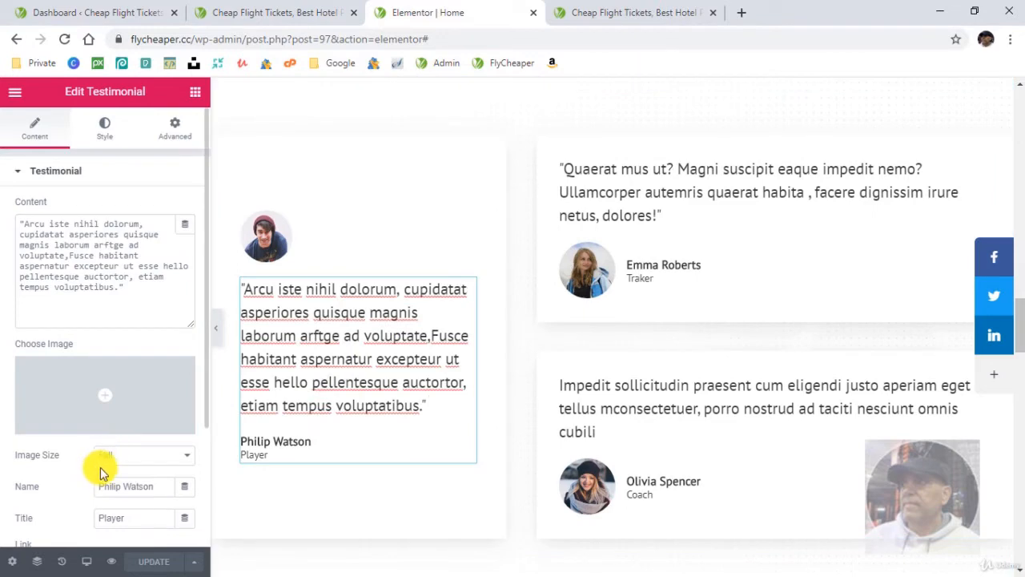
drag(99, 284, 8, 228)
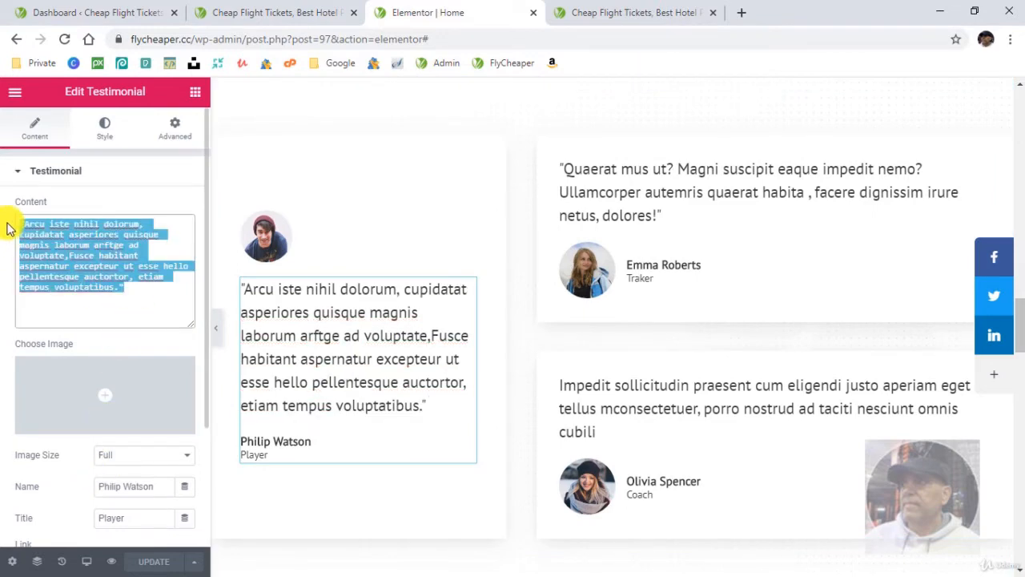
right_click(62, 229)
click(80, 299)
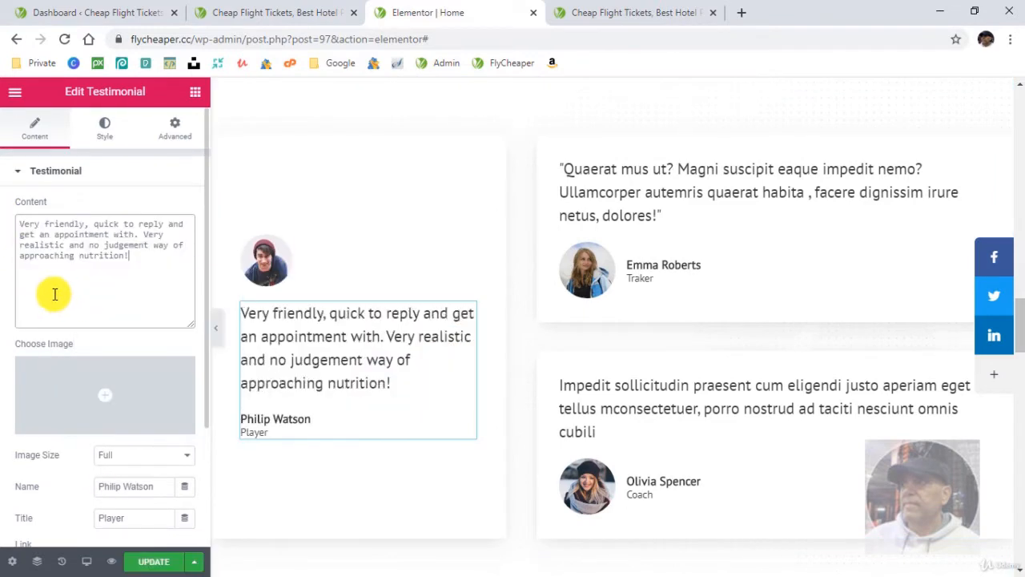
scroll(121, 304, down, 1)
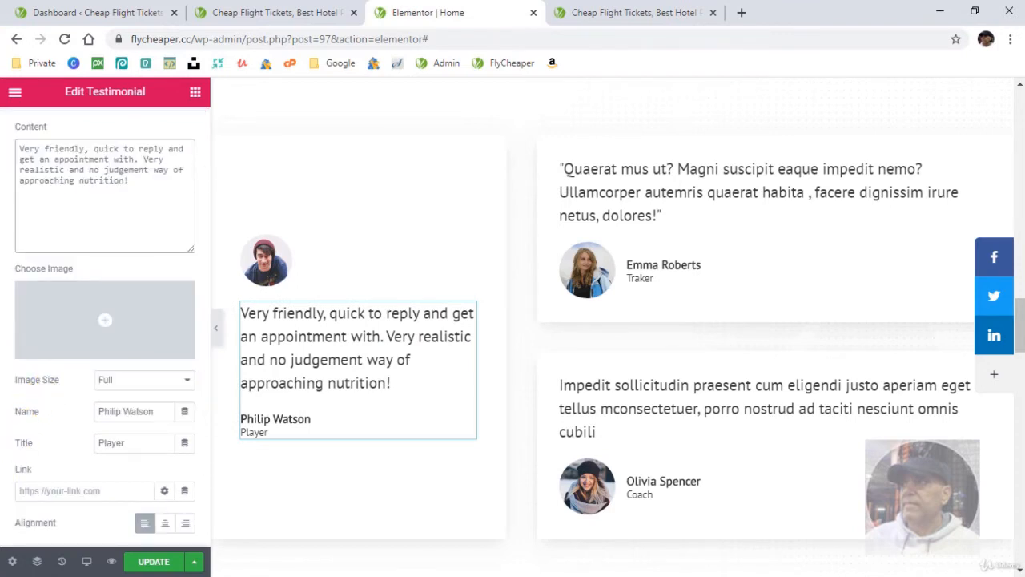
- Replace the Traker and Coach testimonials' content with the second and third feedback paragraphs from What People Are Saying.txt
key(alt+Tab)
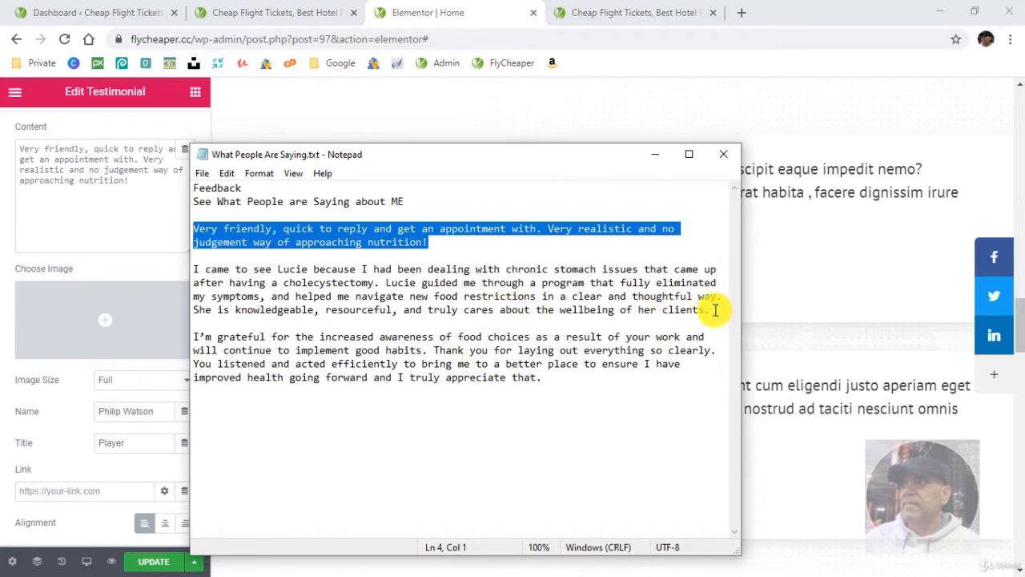
drag(715, 309, 189, 270)
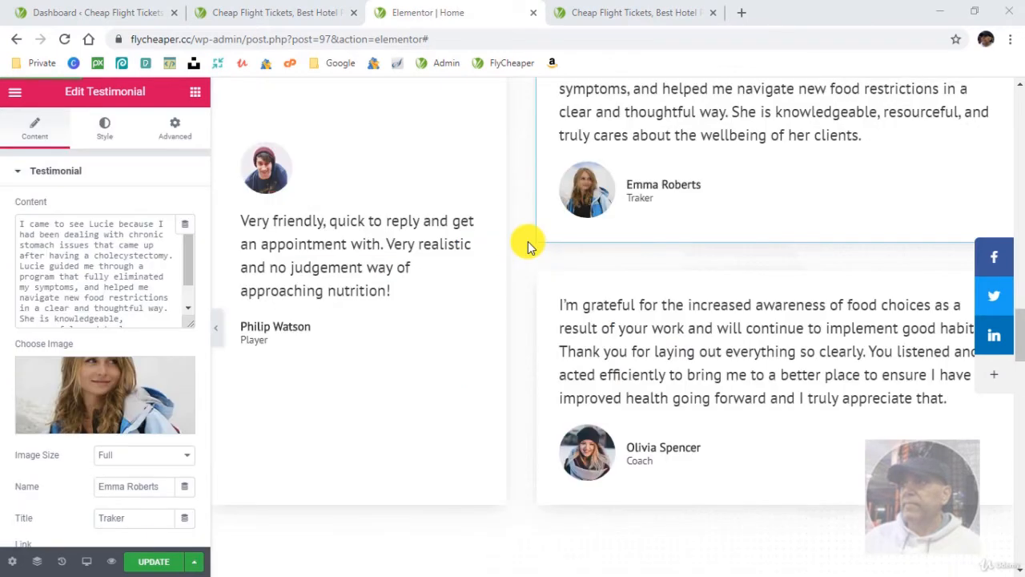
- Go to the New Book section, open New Book.txt and copy the paragraph beginning "Packed with delicious gut-boosting meal ideas"
scroll(442, 354, down, 3)
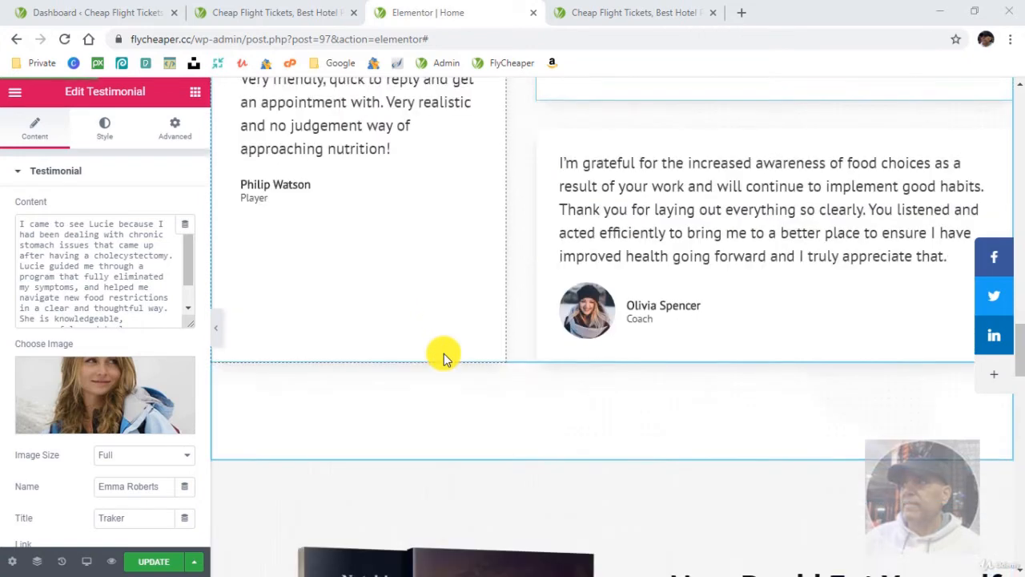
scroll(443, 353, down, 3)
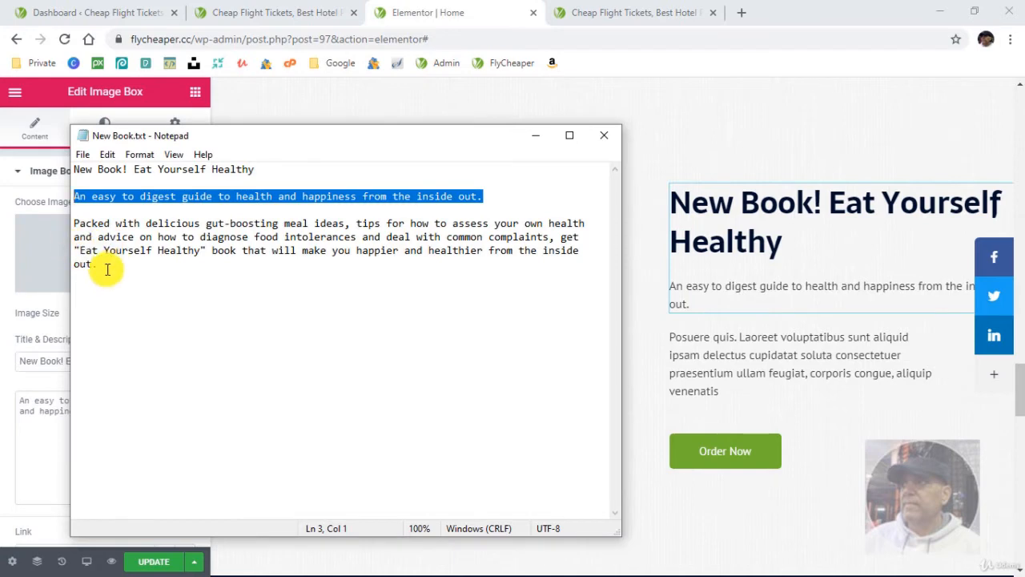
drag(106, 270, 69, 225)
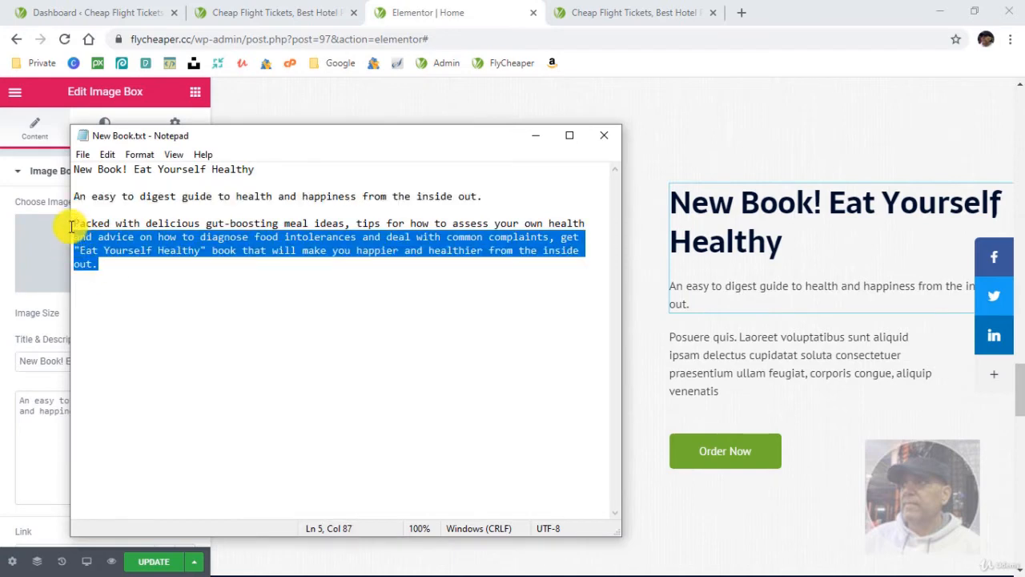
- Replace the placeholder paragraph above the Order Now button with the copied New Book.txt paragraph and update the page
click(784, 350)
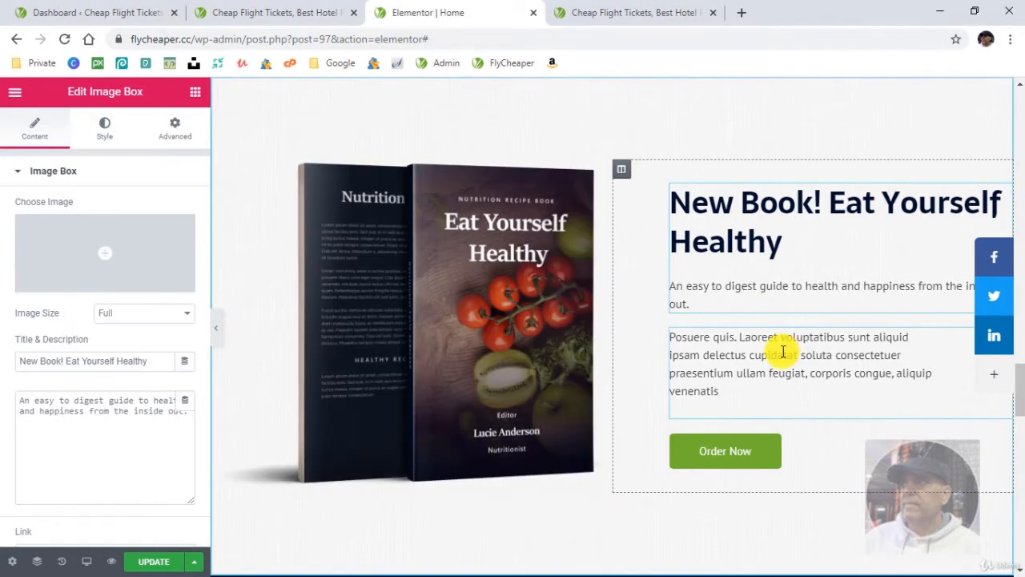
drag(91, 481, 3, 346)
key(ctrl+v)
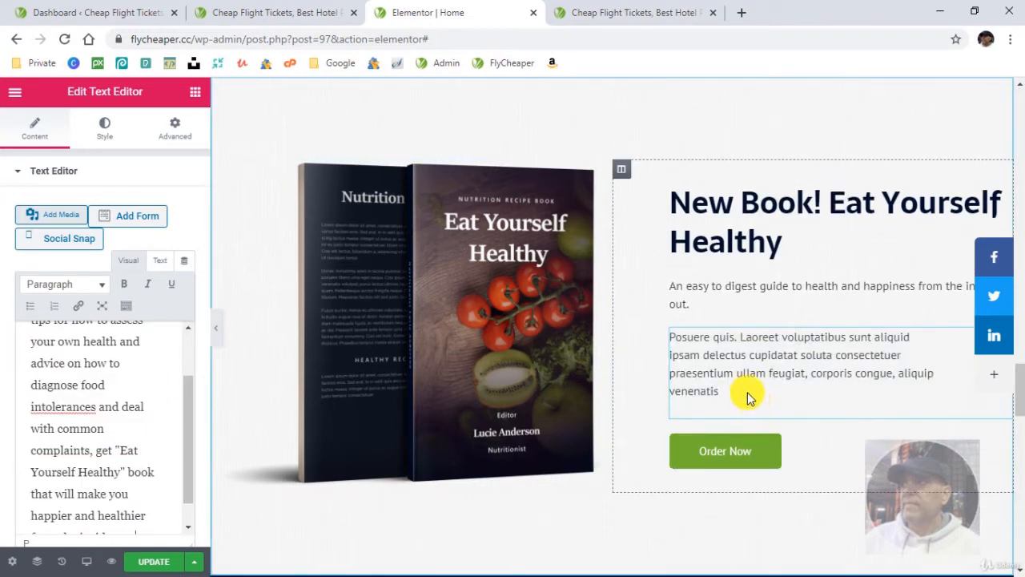
click(152, 562)
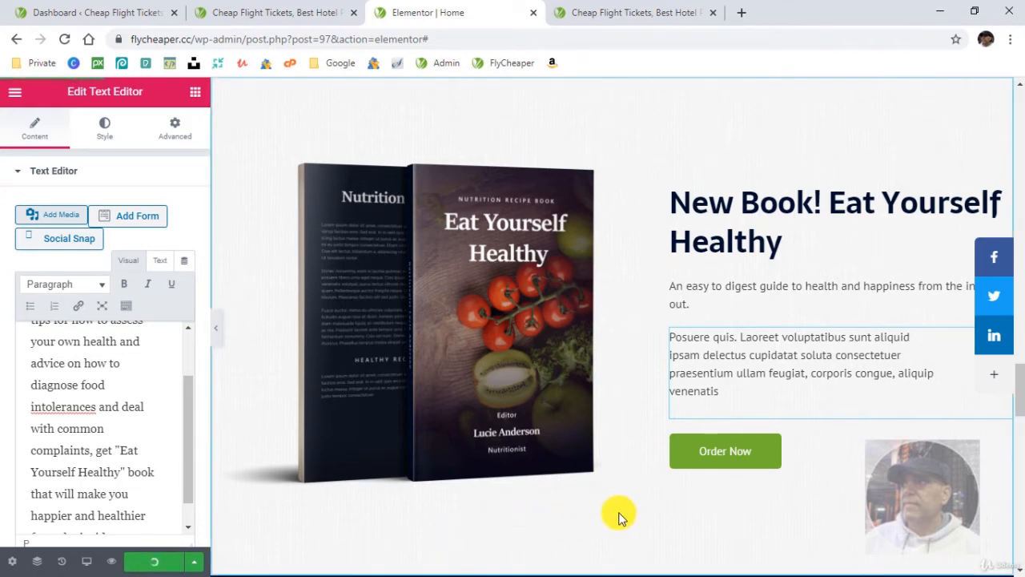
click(141, 382)
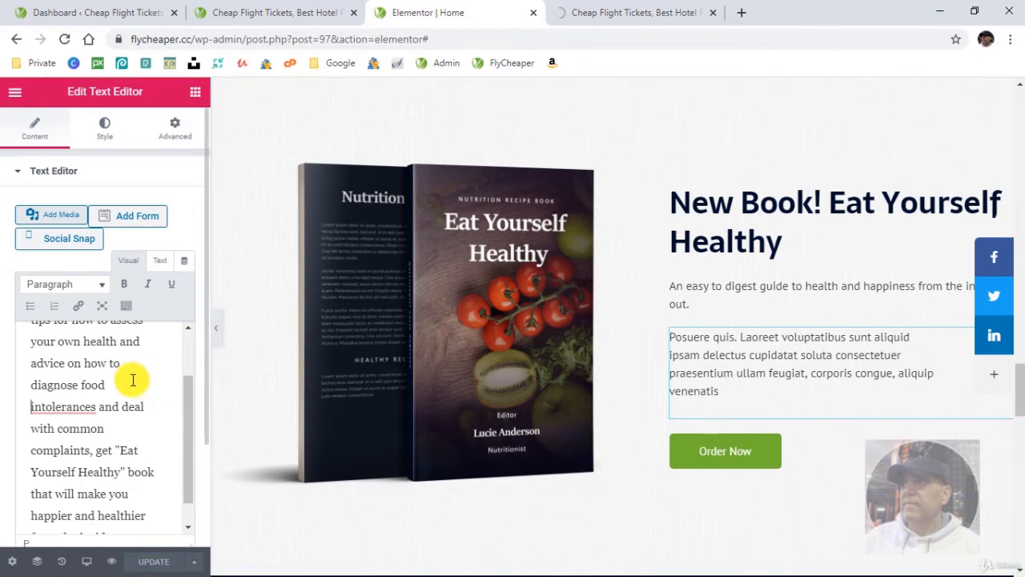
scroll(133, 379, up, 3)
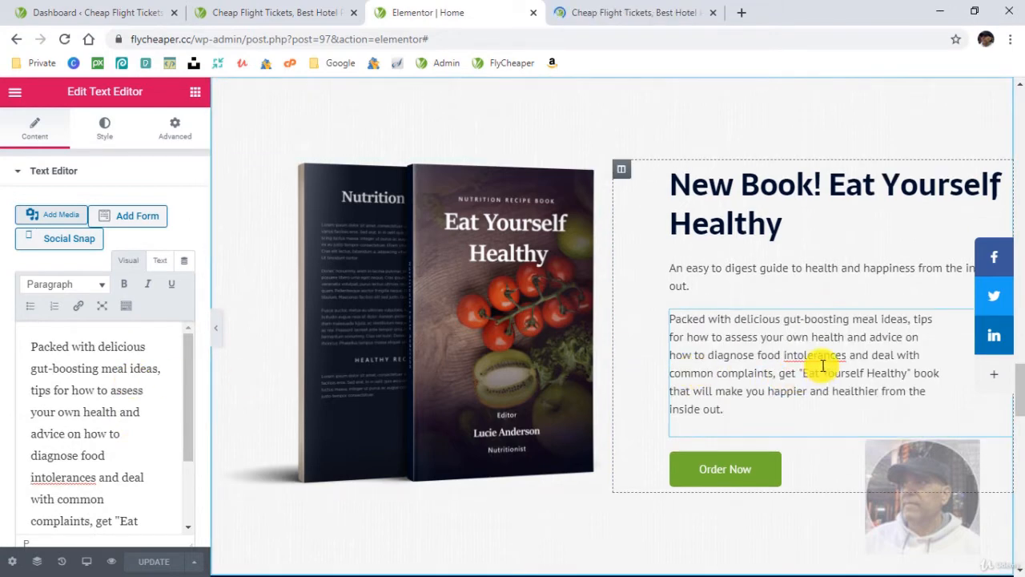
right_click(811, 358)
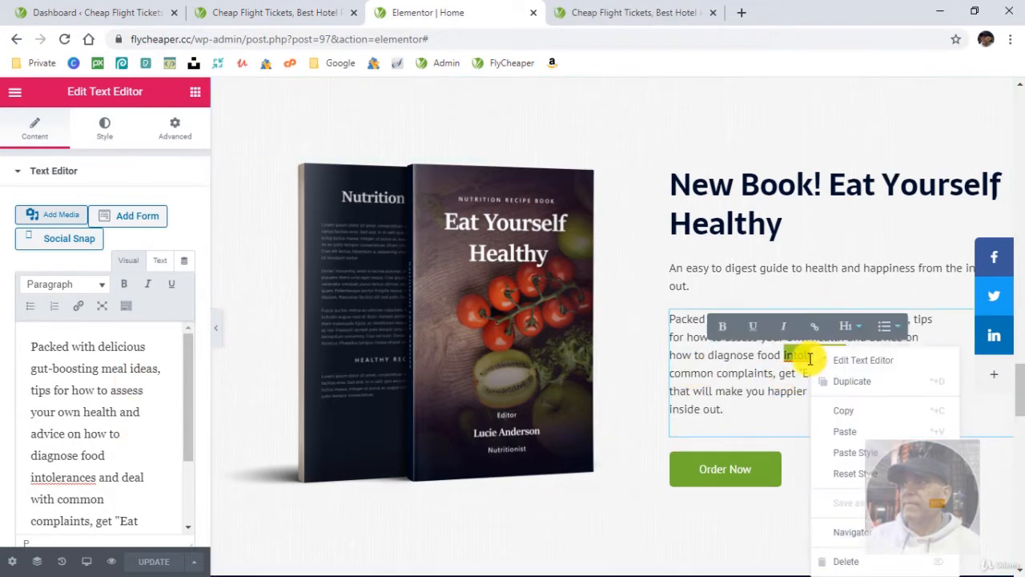
click(796, 355)
click(786, 357)
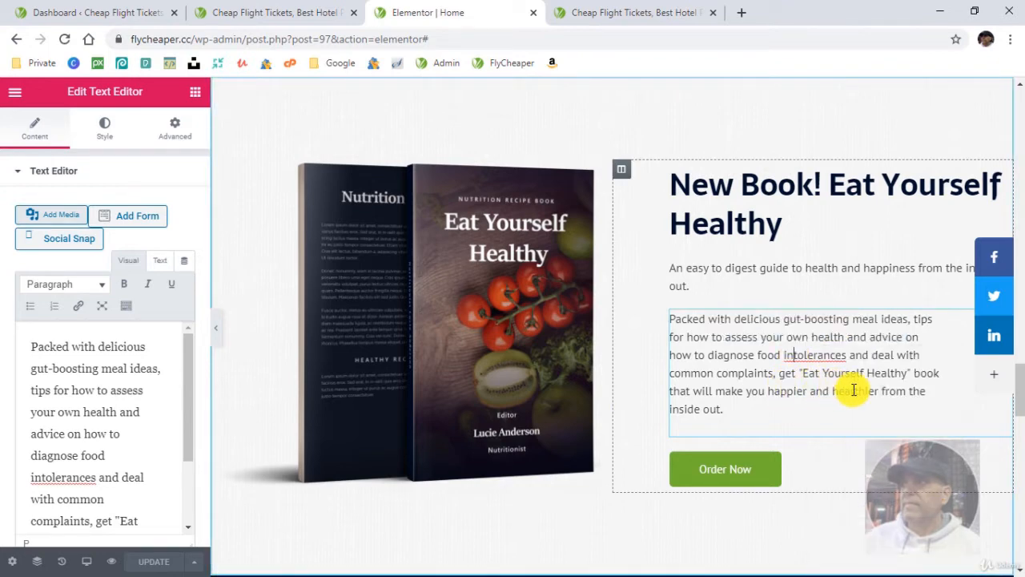
click(686, 126)
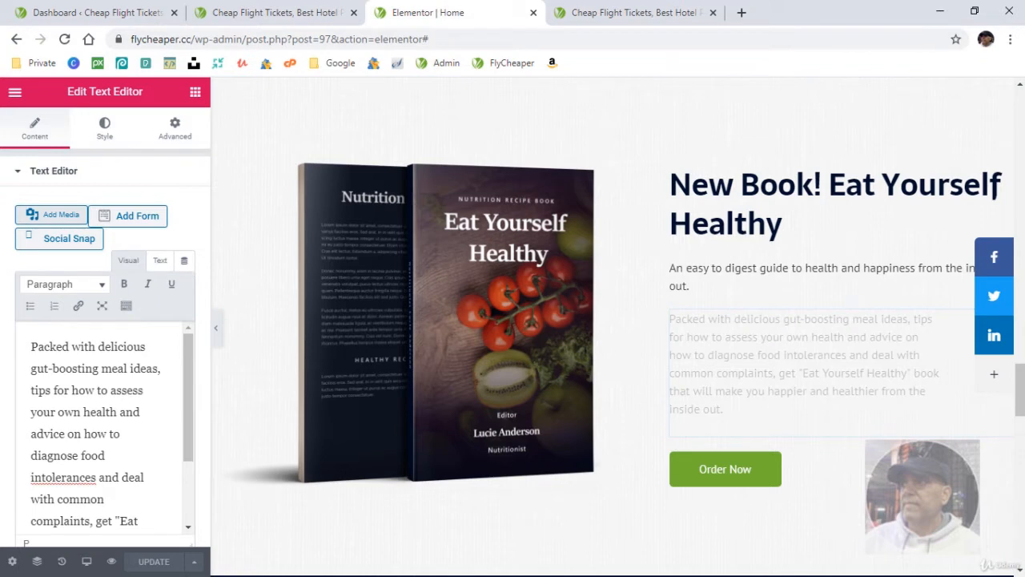
- Open the PayPal merchant page in a new browser tab
click(743, 13)
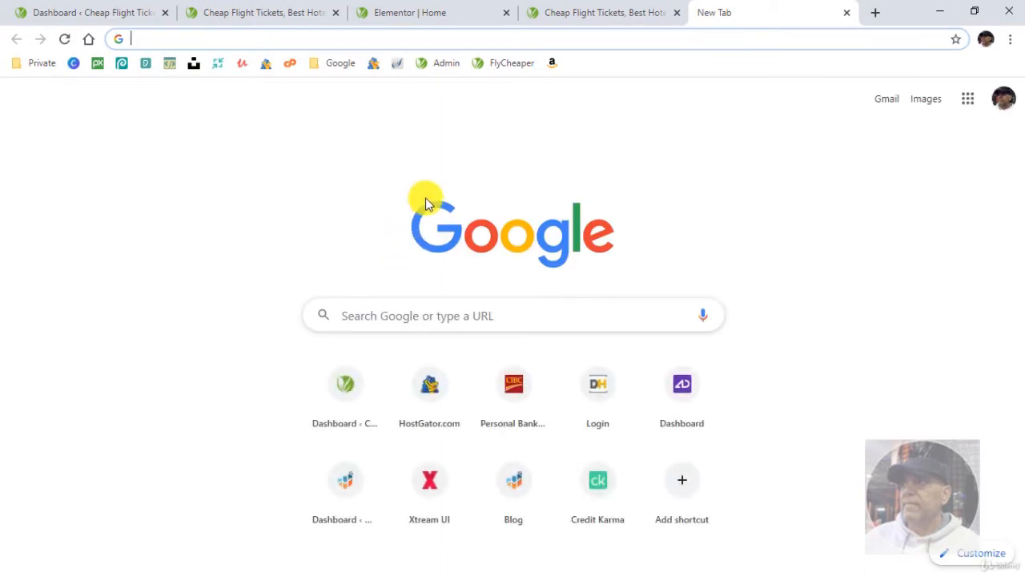
text(paypal.com)
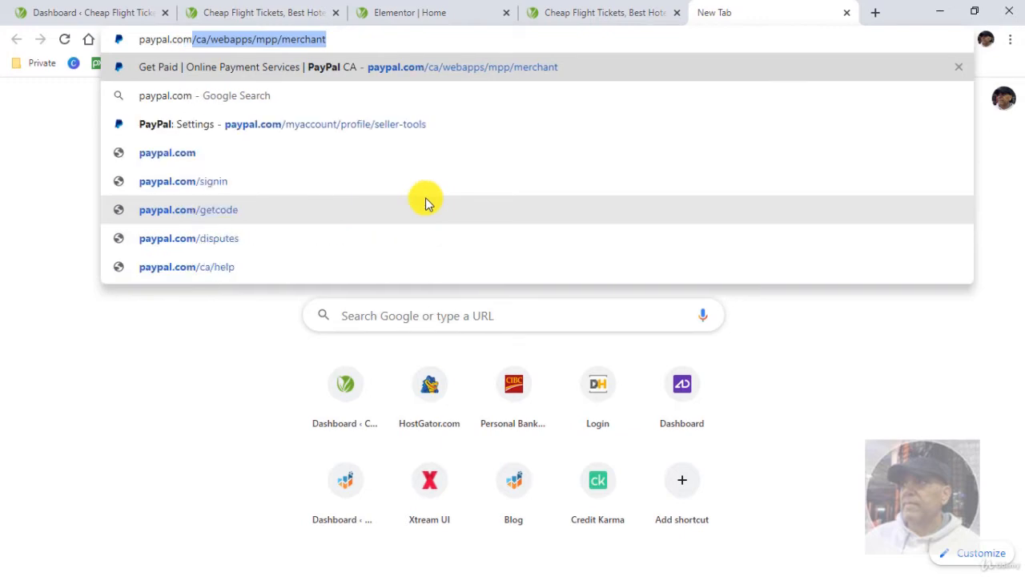
key(Return)
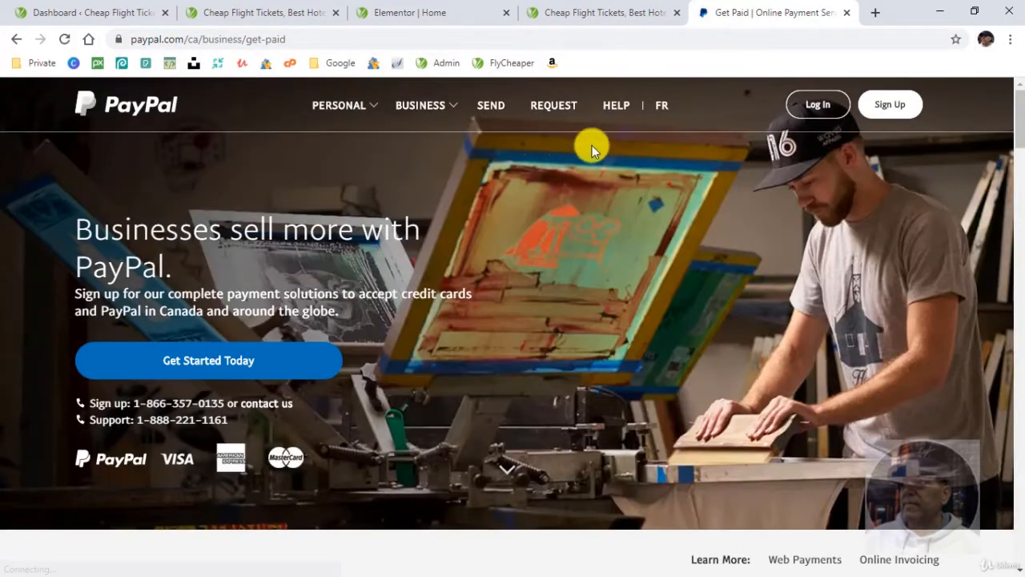
- Log in to the PayPal account with the saved credentials and pass the robot security check
click(817, 104)
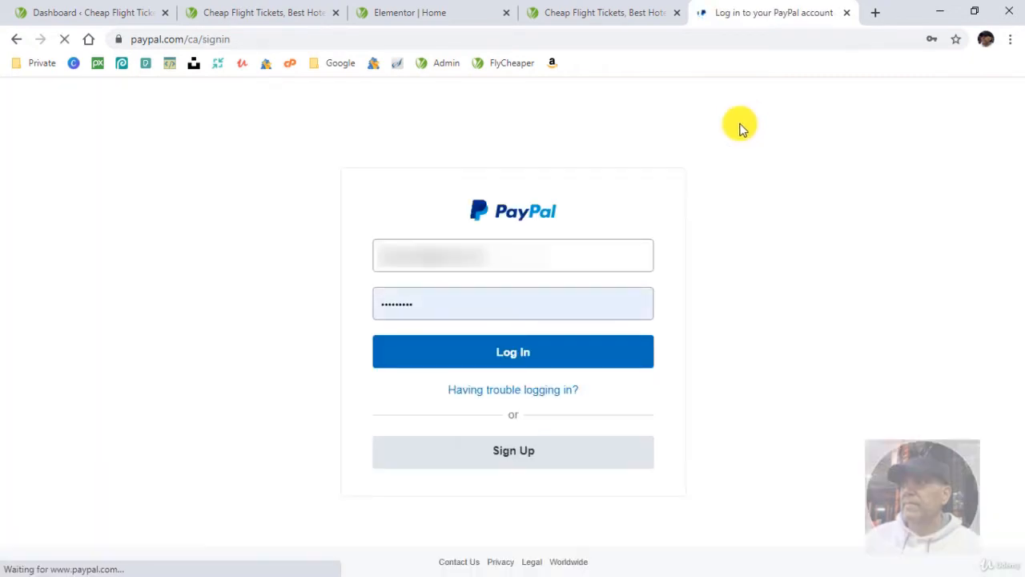
click(506, 357)
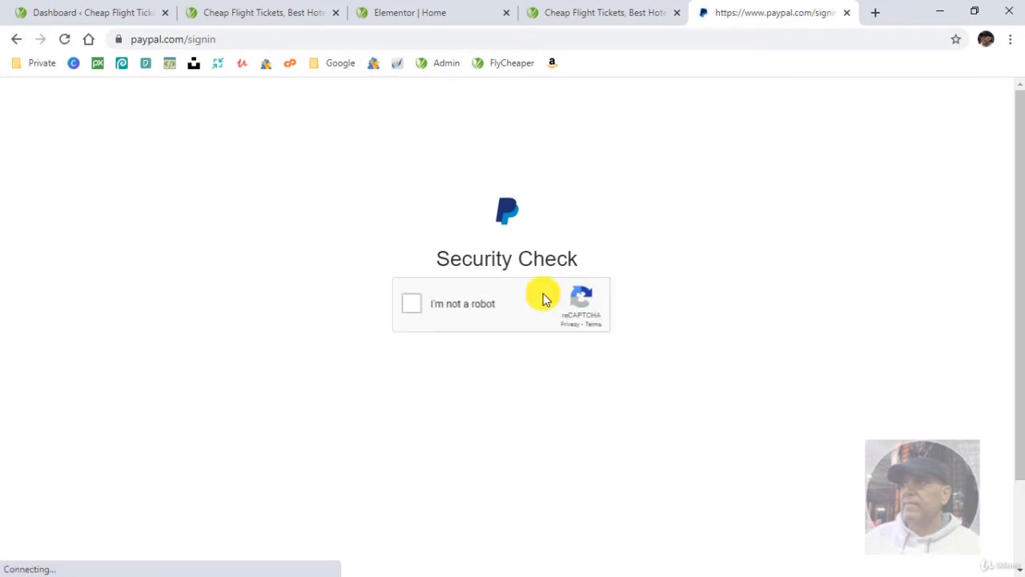
click(410, 310)
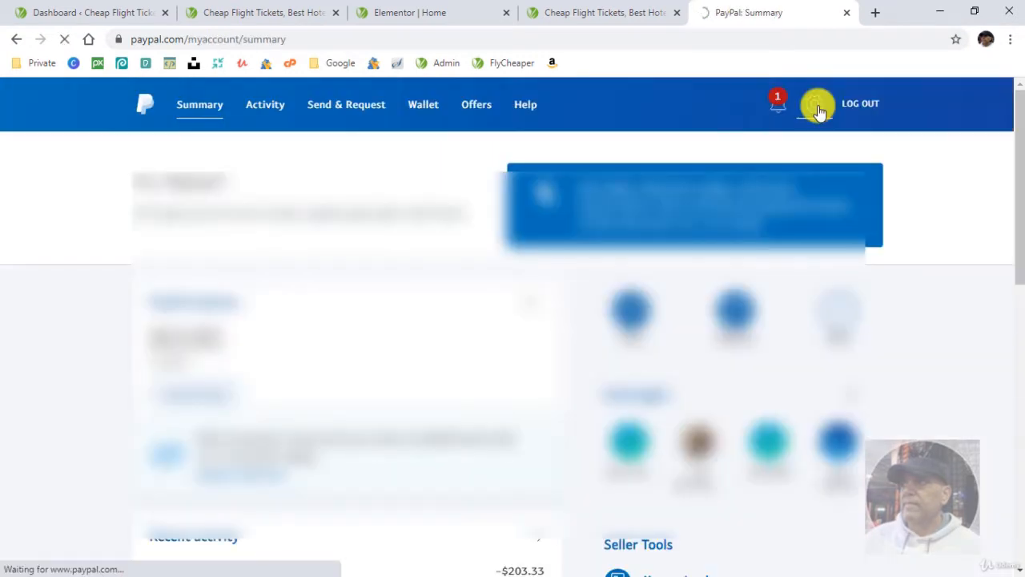
- Go to the account's seller tools, manage PayPal buttons and start creating a Smart Buttons payment button
click(816, 109)
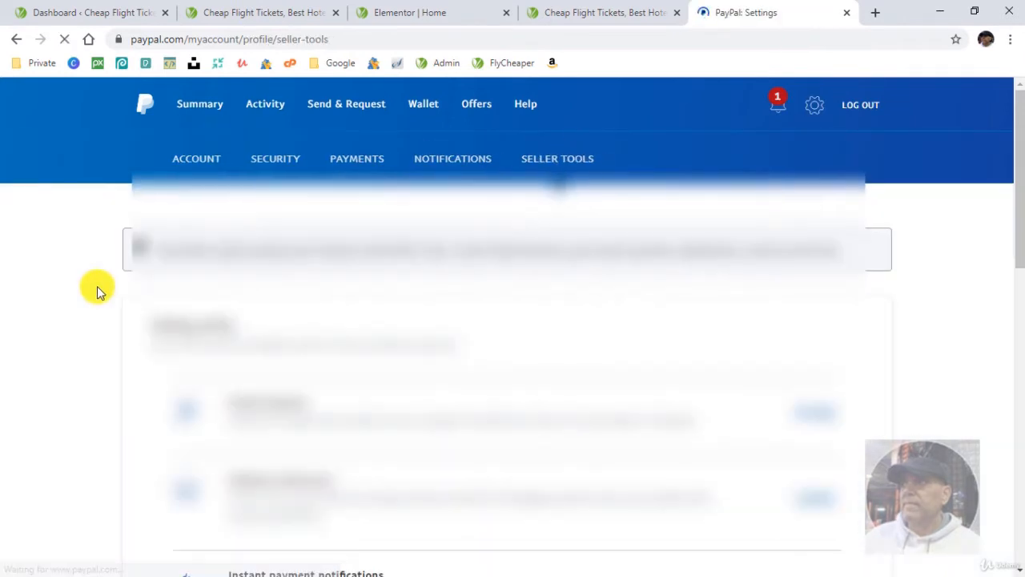
scroll(182, 276, down, 2)
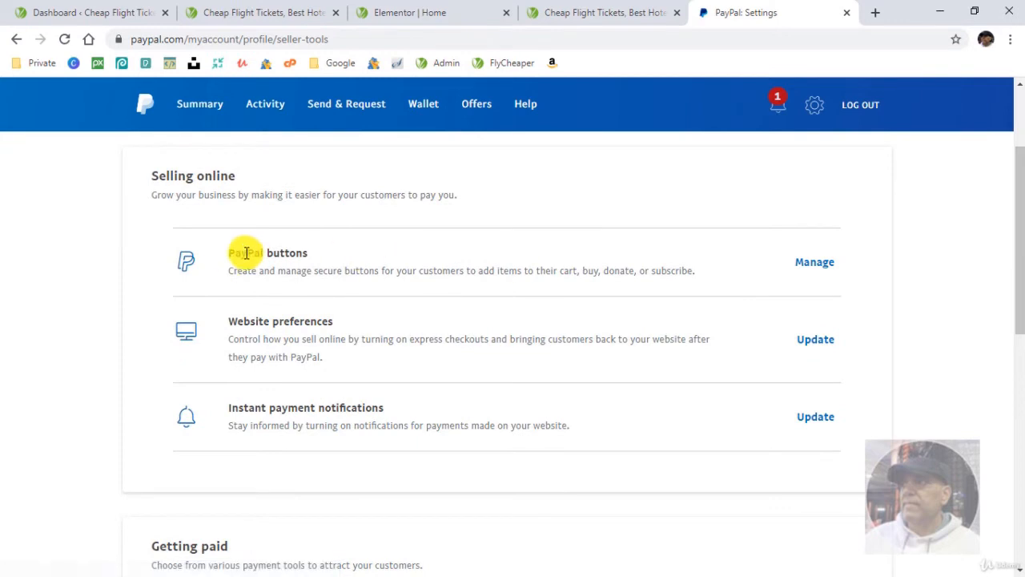
click(813, 264)
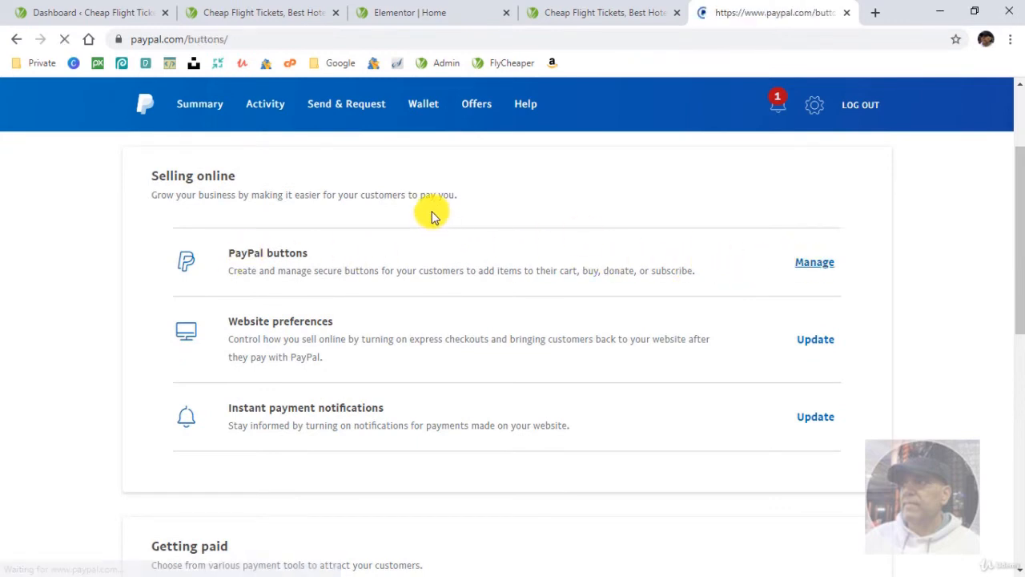
scroll(120, 272, down, 2)
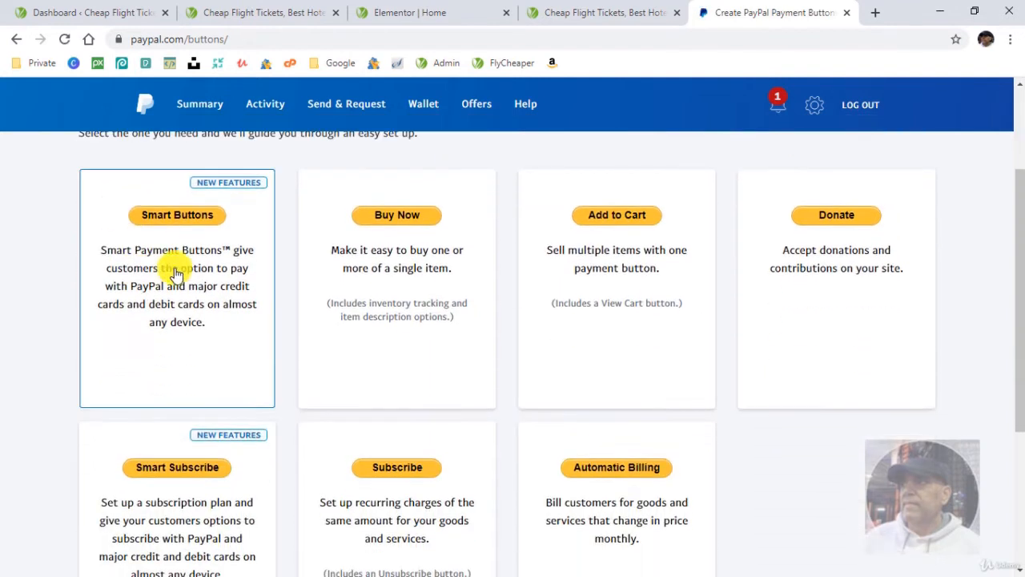
click(173, 214)
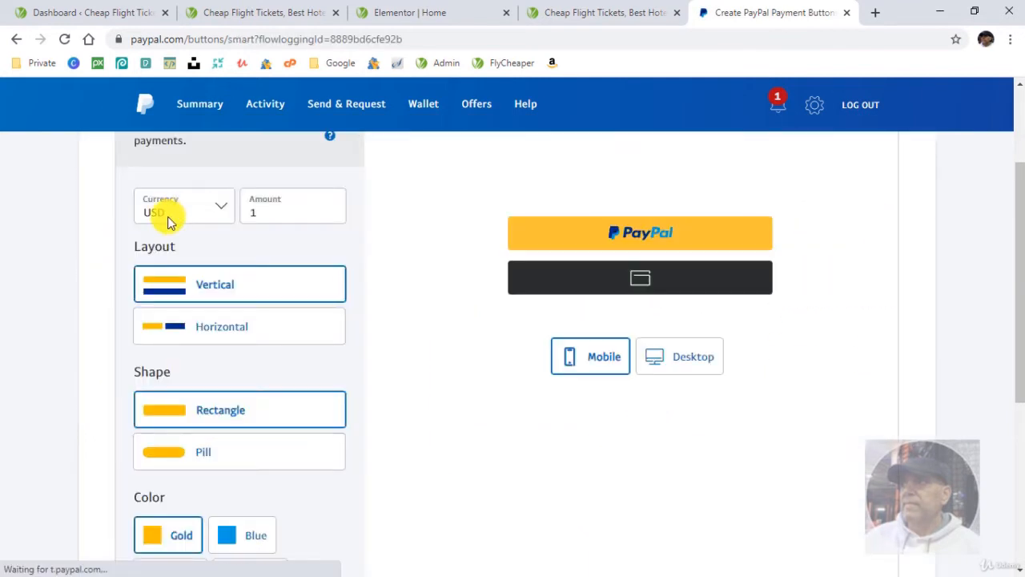
- Set the payment button's amount to 19.99 USD
scroll(400, 296, up, 1)
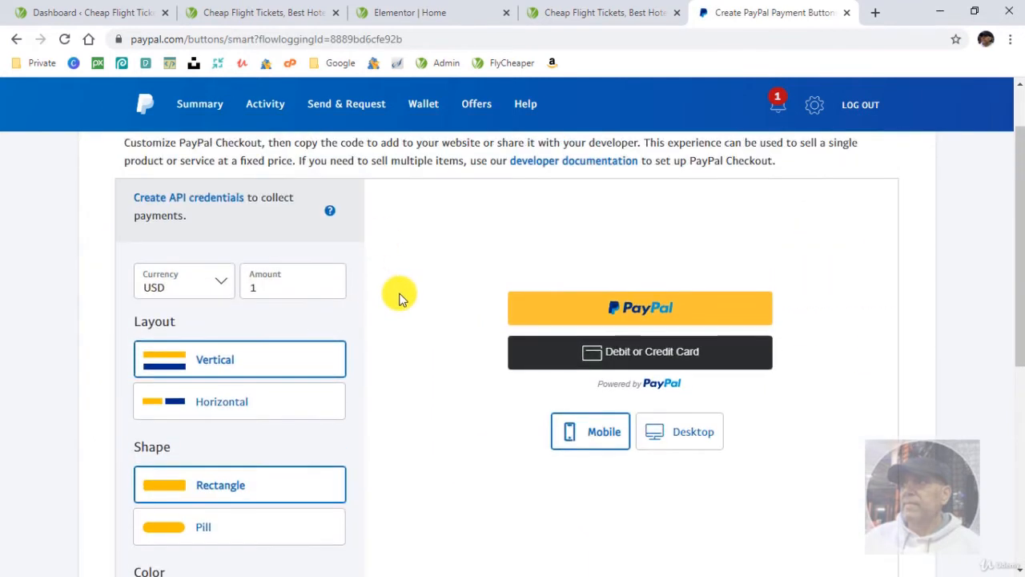
click(294, 286)
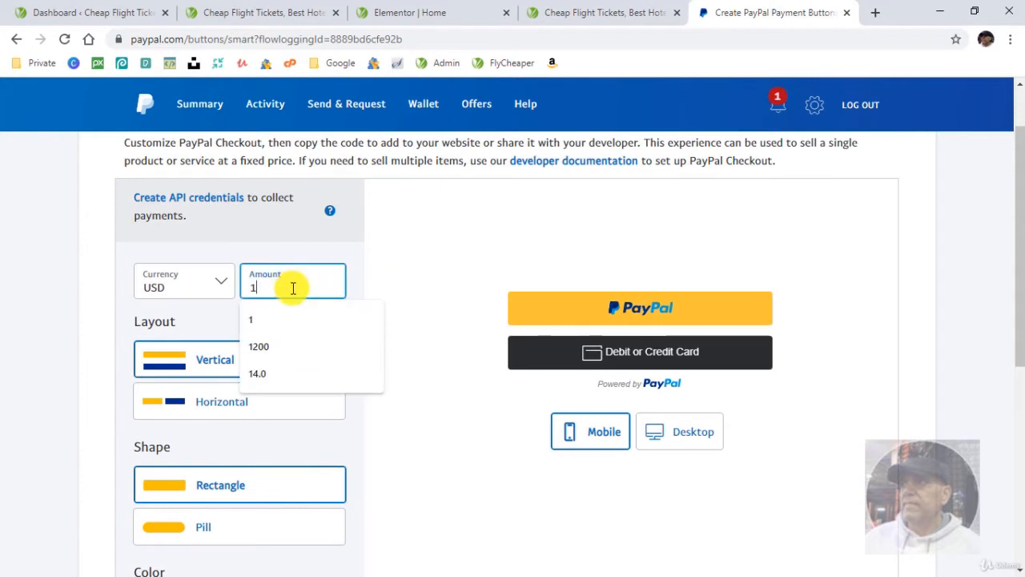
text(19.99)
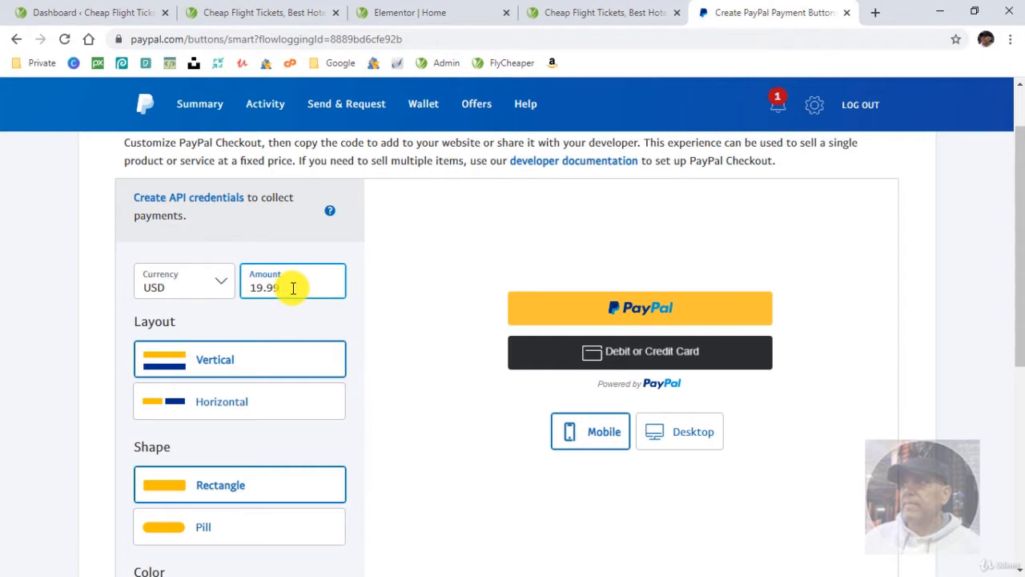
- Try the Horizontal layout, Pill shape and Desktop preview, returning to Vertical, Rectangle and Mobile
click(301, 407)
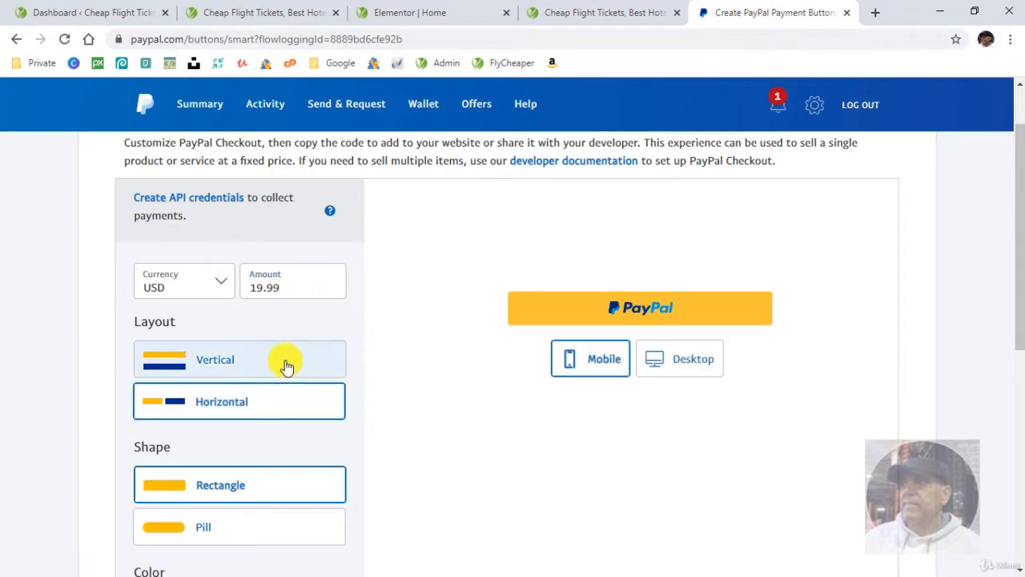
click(285, 365)
scroll(277, 412, down, 1)
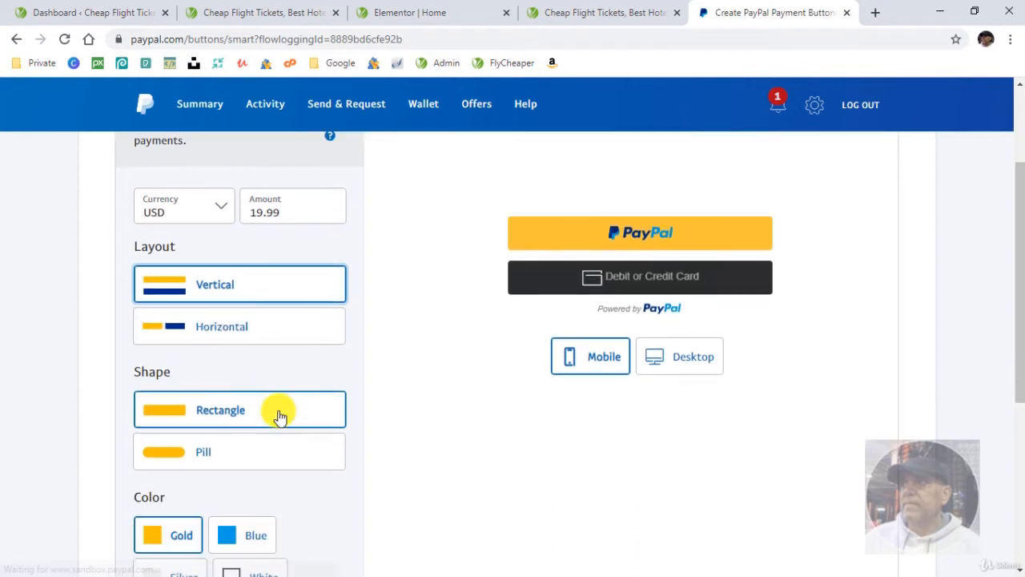
click(284, 454)
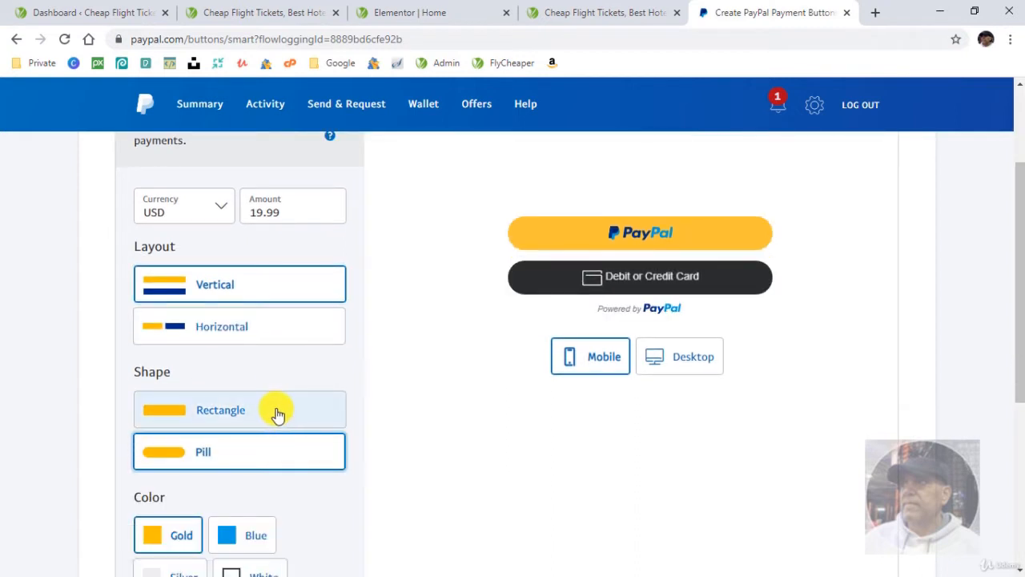
click(277, 413)
click(693, 362)
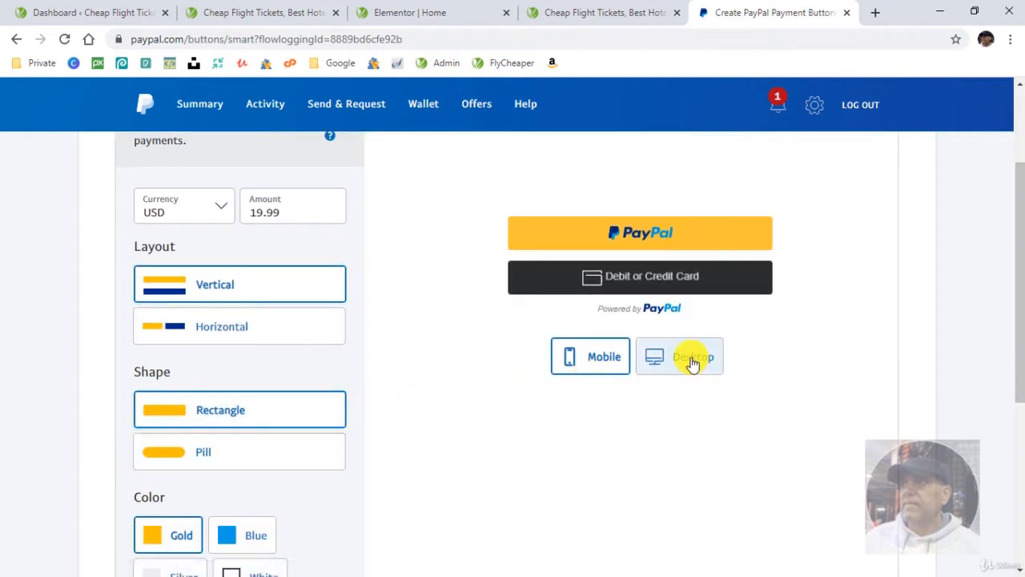
click(569, 361)
- Set the payment button's color to Blue and its button text to Checkout
scroll(291, 420, down, 1)
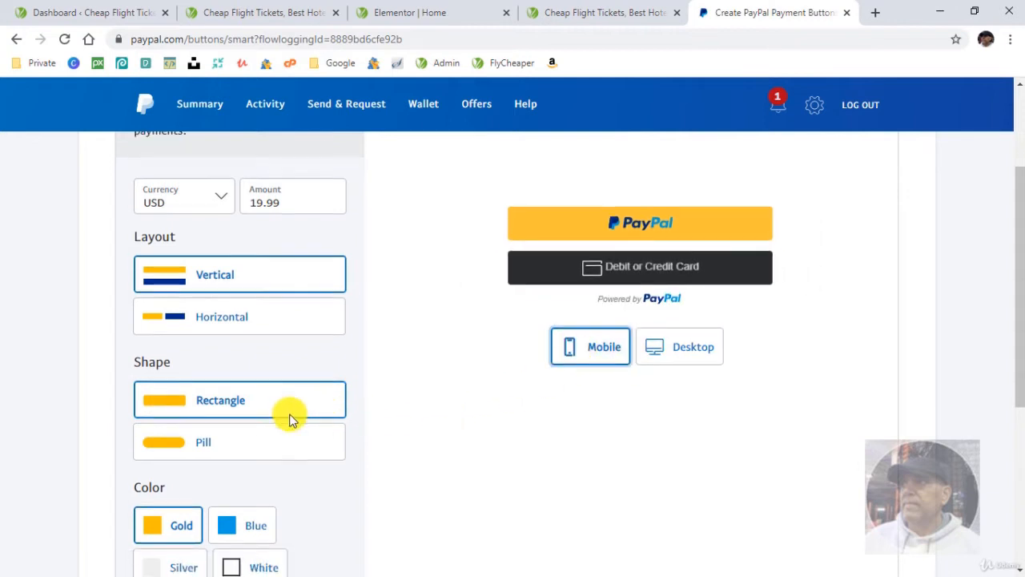
scroll(288, 412, down, 3)
scroll(337, 417, up, 1)
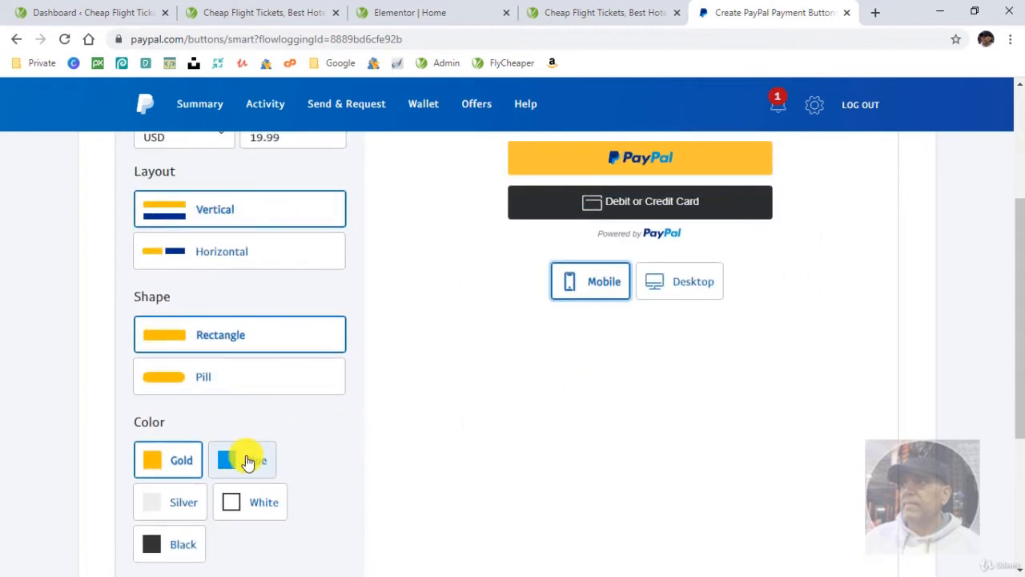
click(246, 460)
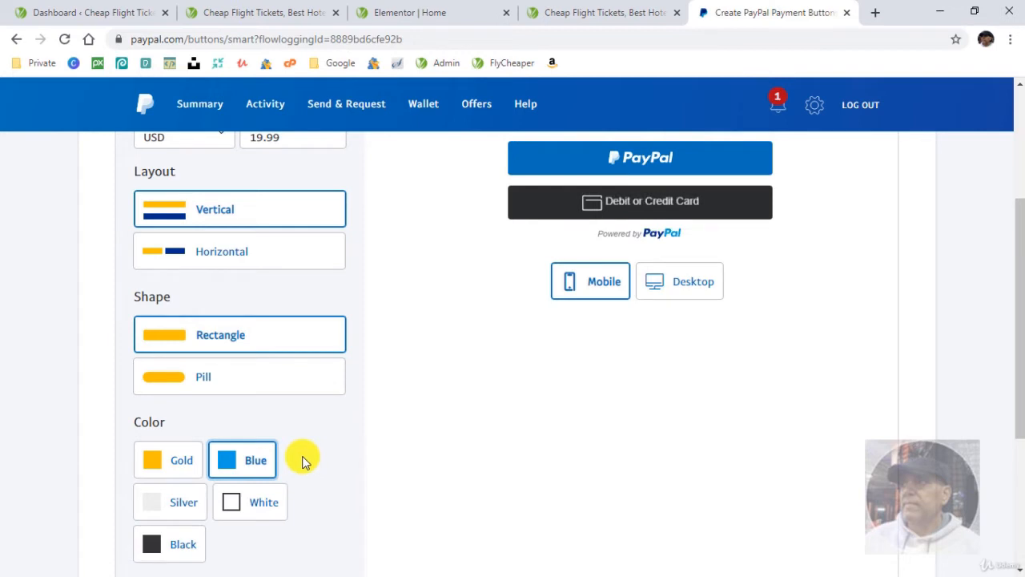
scroll(304, 458, down, 2)
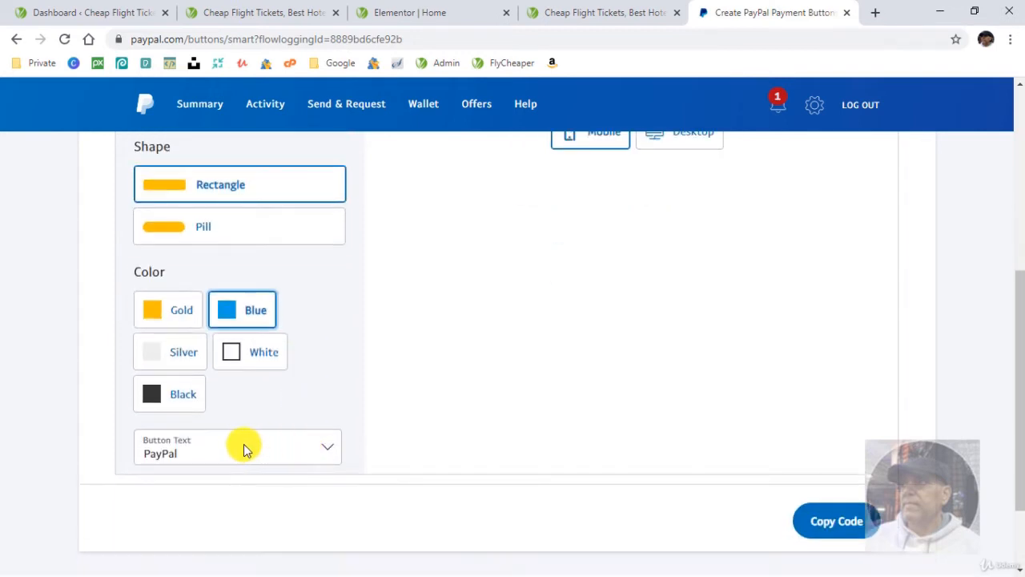
click(329, 446)
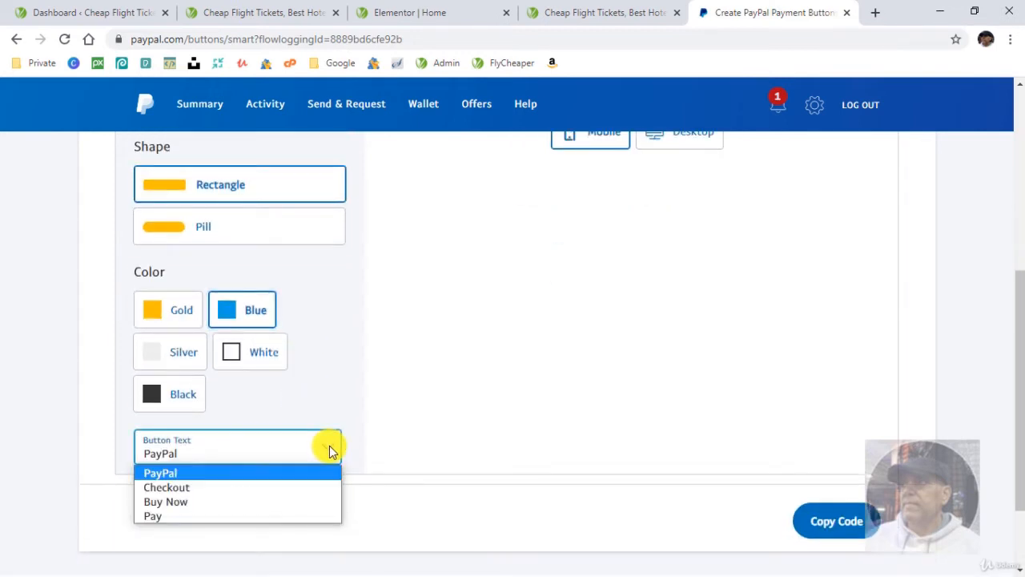
click(290, 484)
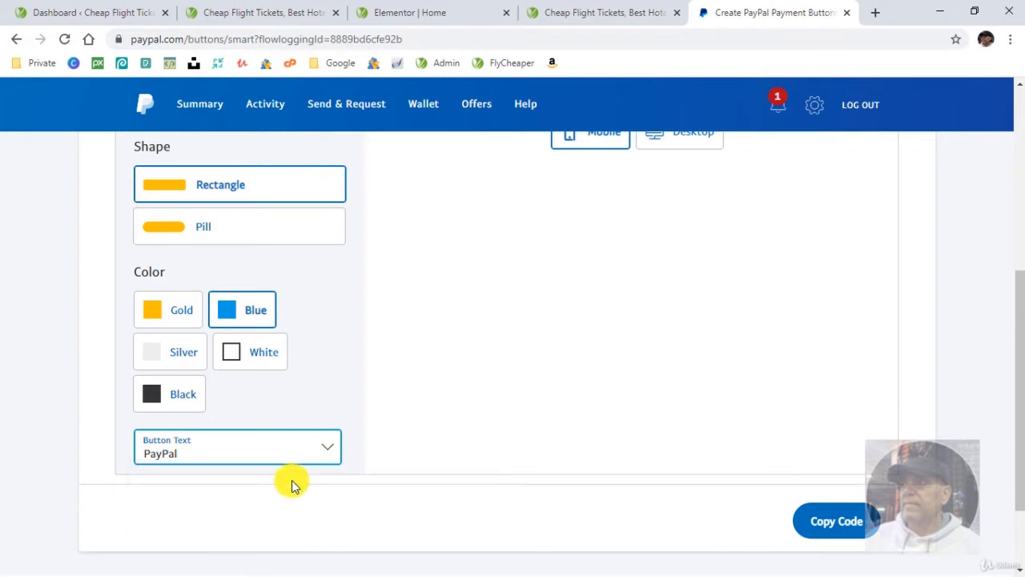
scroll(395, 397, up, 2)
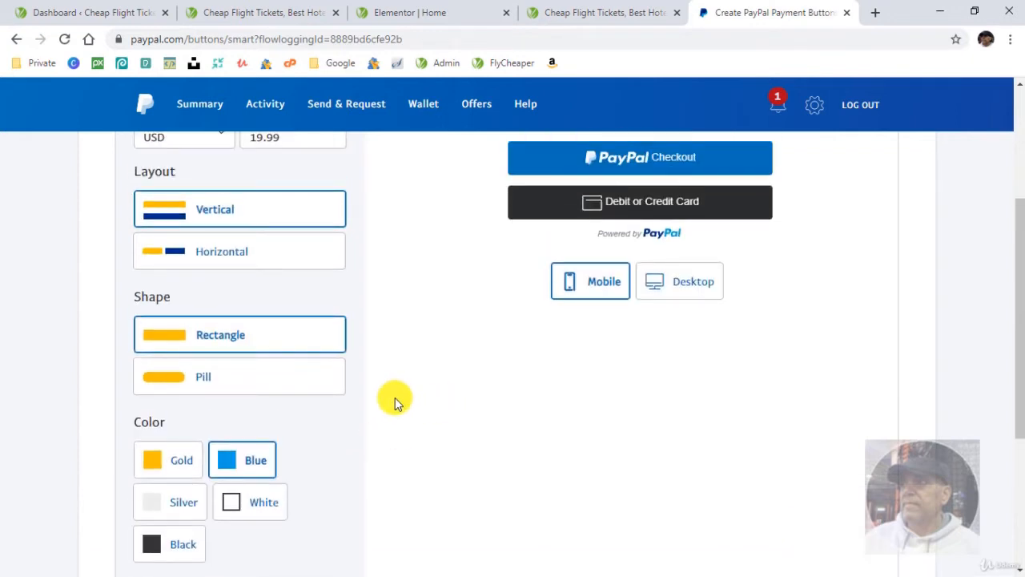
- Copy the payment button's code and switch back to the Home page in Elementor
scroll(395, 397, down, 2)
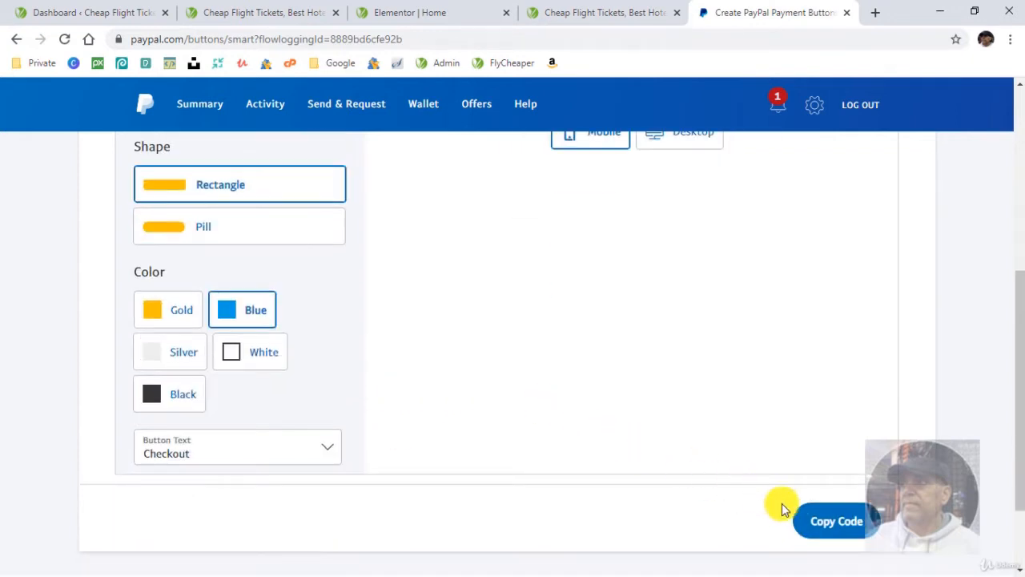
click(828, 521)
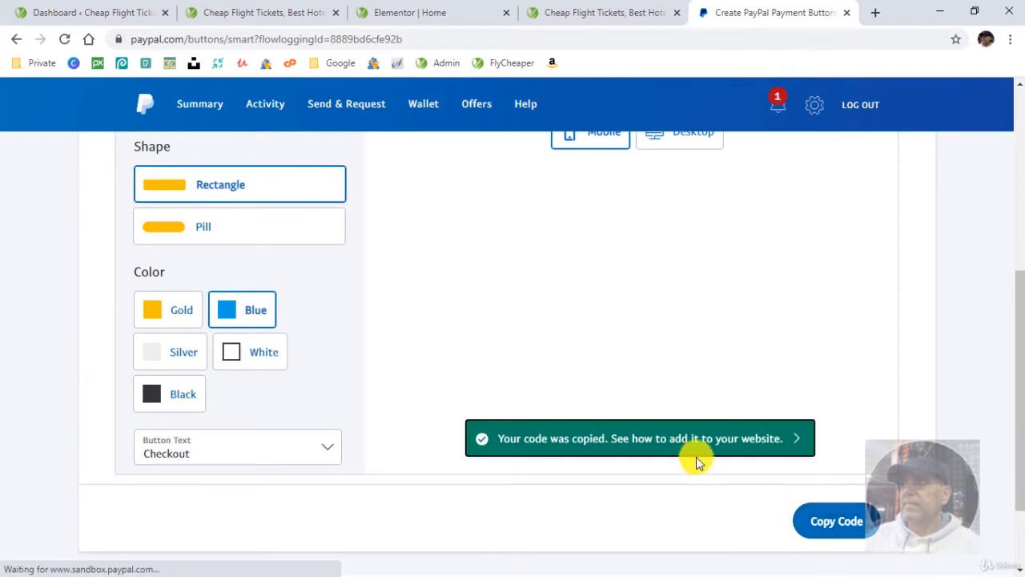
click(441, 12)
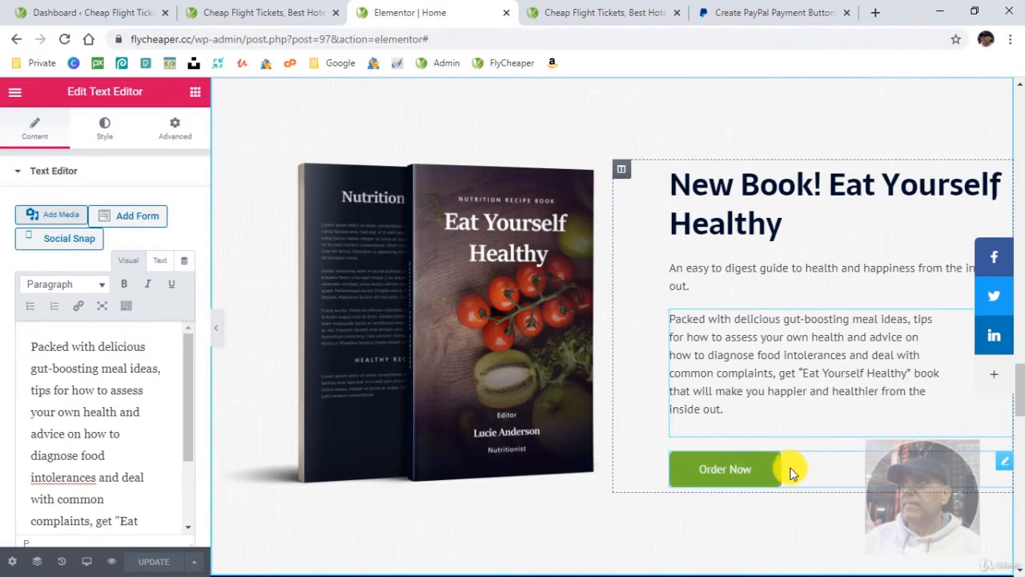
- Add an HTML widget directly above the Order Now button in the New Book section and paste the PayPal code into it
click(195, 100)
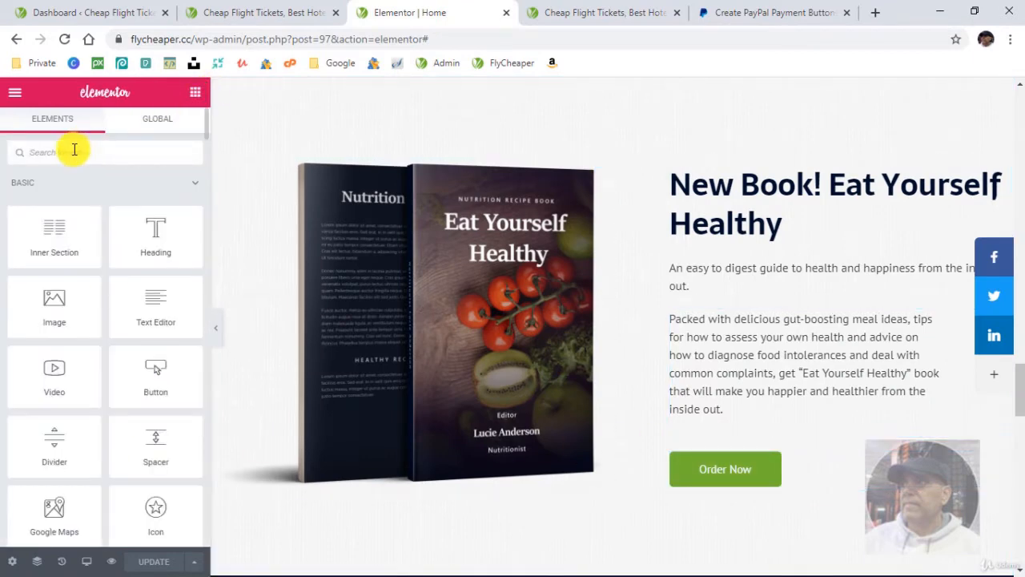
click(74, 149)
text(html)
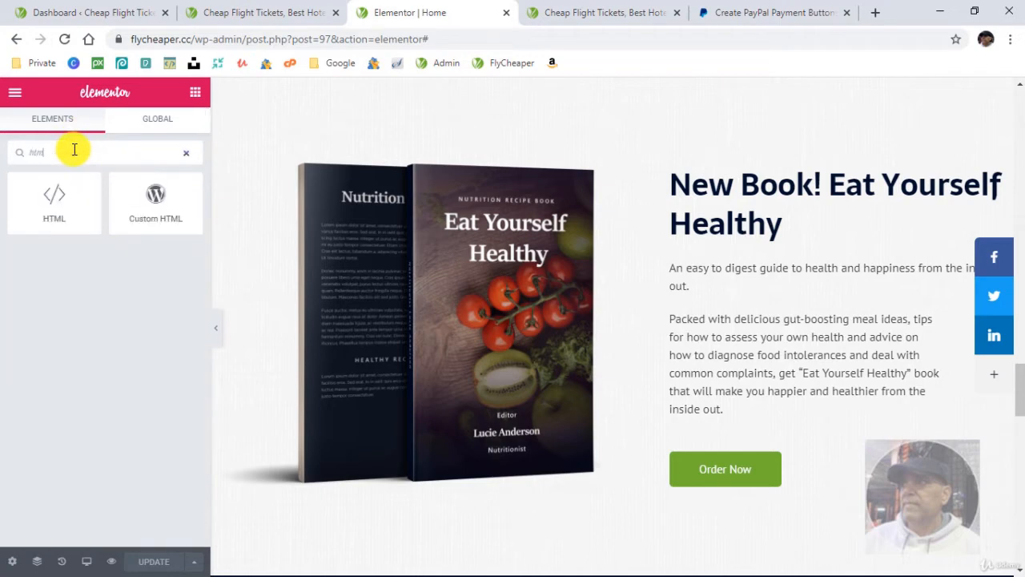
drag(44, 216, 766, 431)
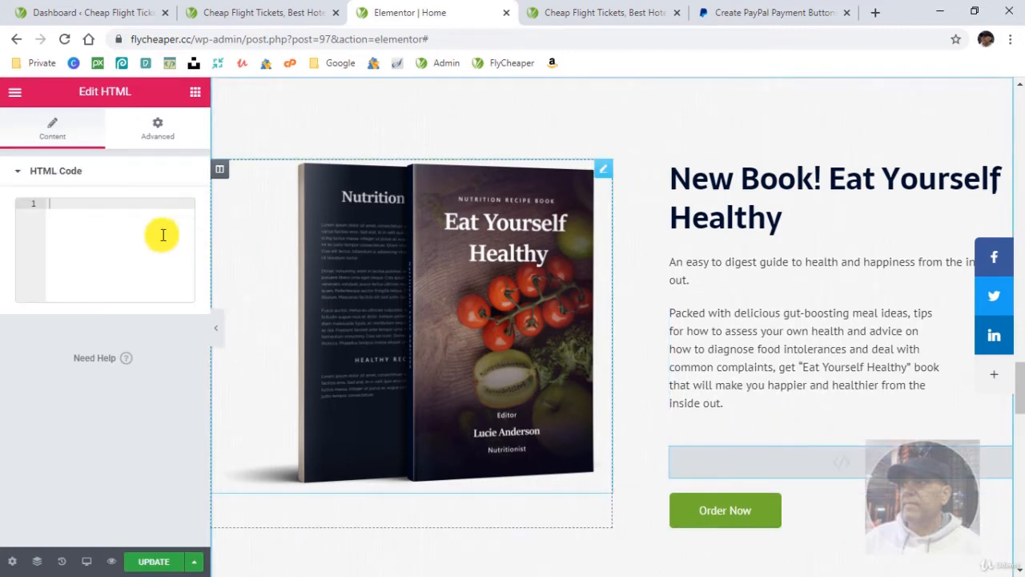
click(100, 202)
key(ctrl+v)
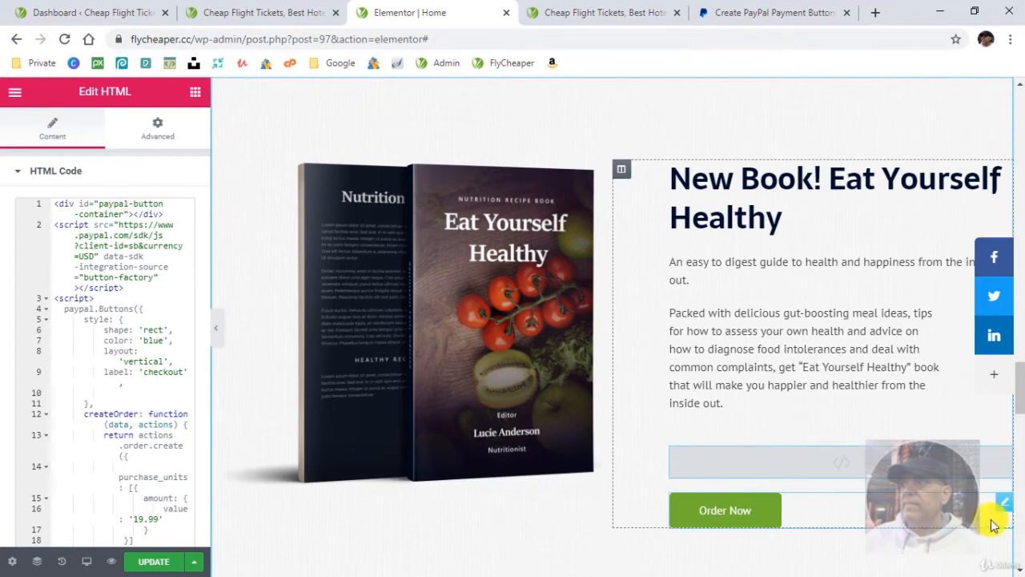
- Delete the Order Now button from the New Book section and update the page
click(1006, 511)
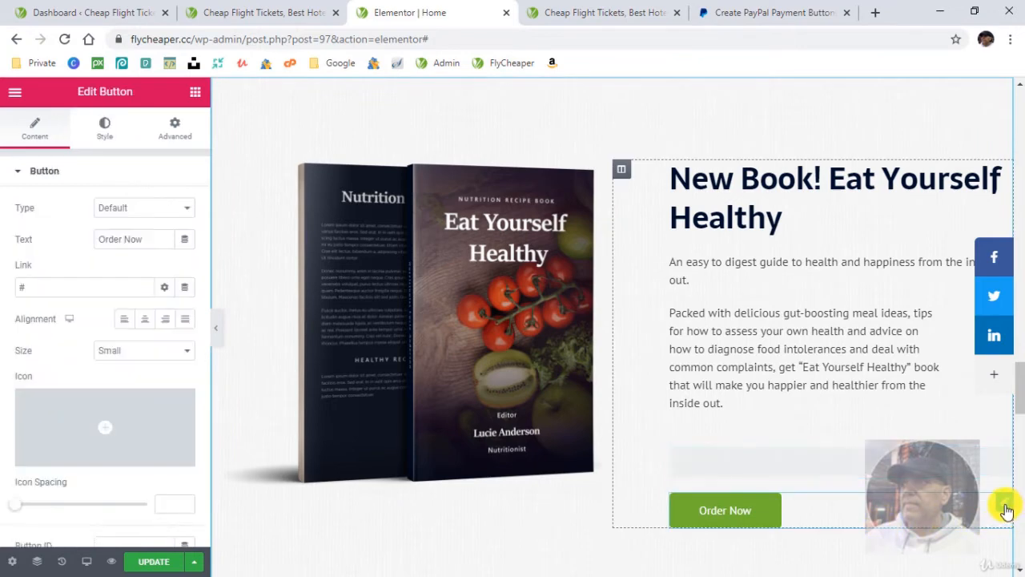
right_click(1006, 511)
click(950, 558)
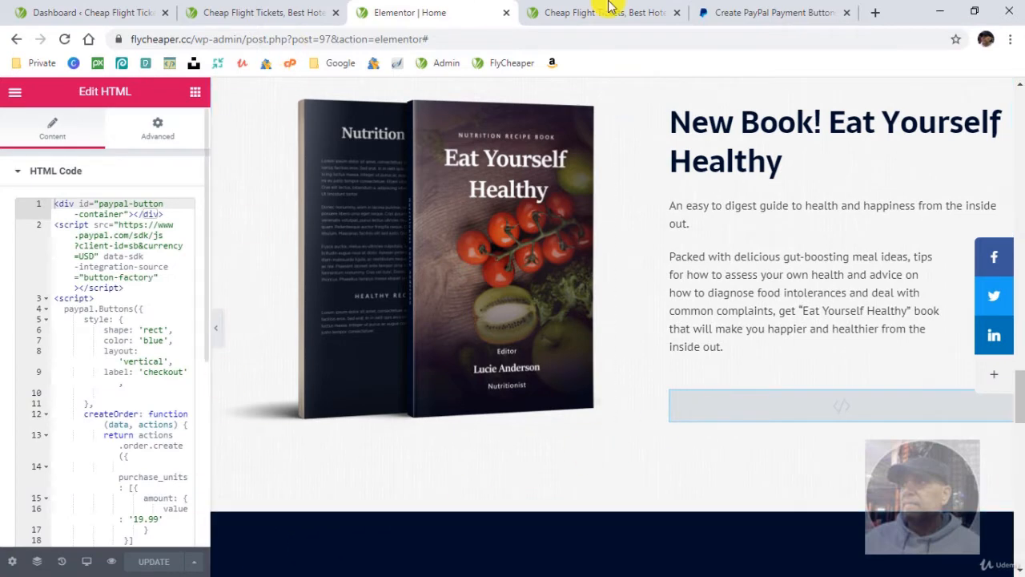
- Reload the Home page preview and test the PayPal Checkout button in the New Book section
click(585, 20)
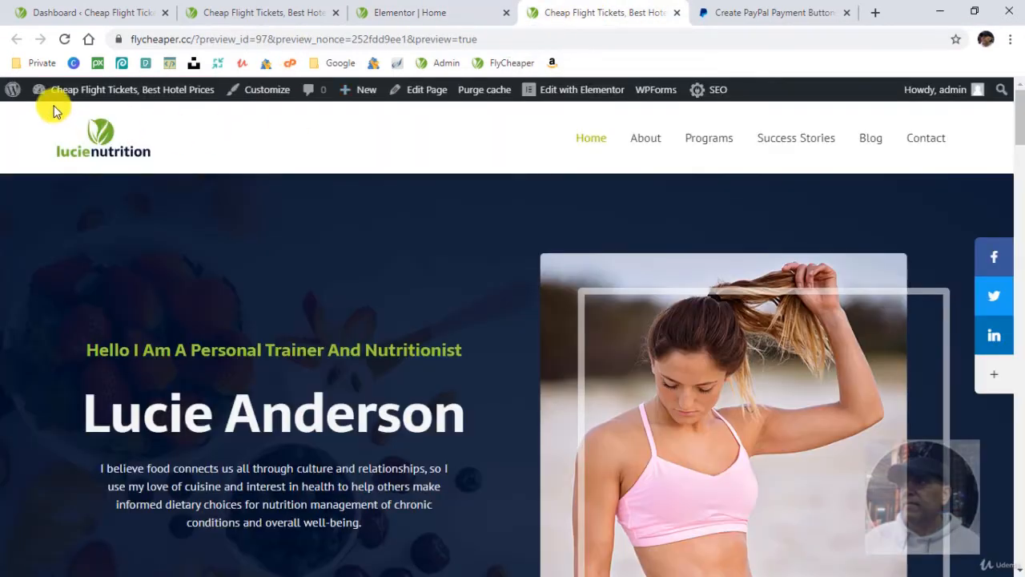
click(64, 40)
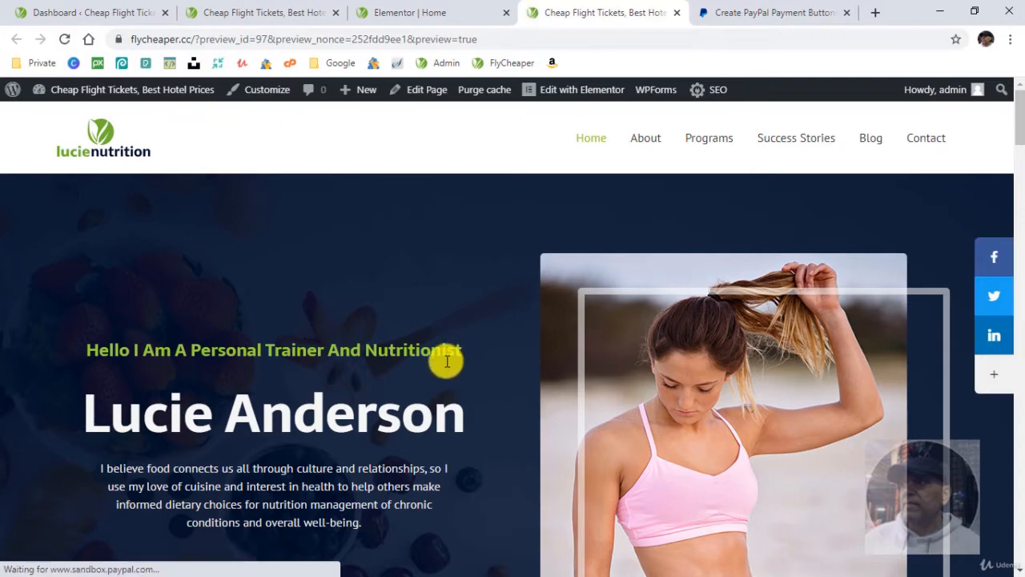
scroll(447, 362, down, 3)
scroll(447, 362, down, 12)
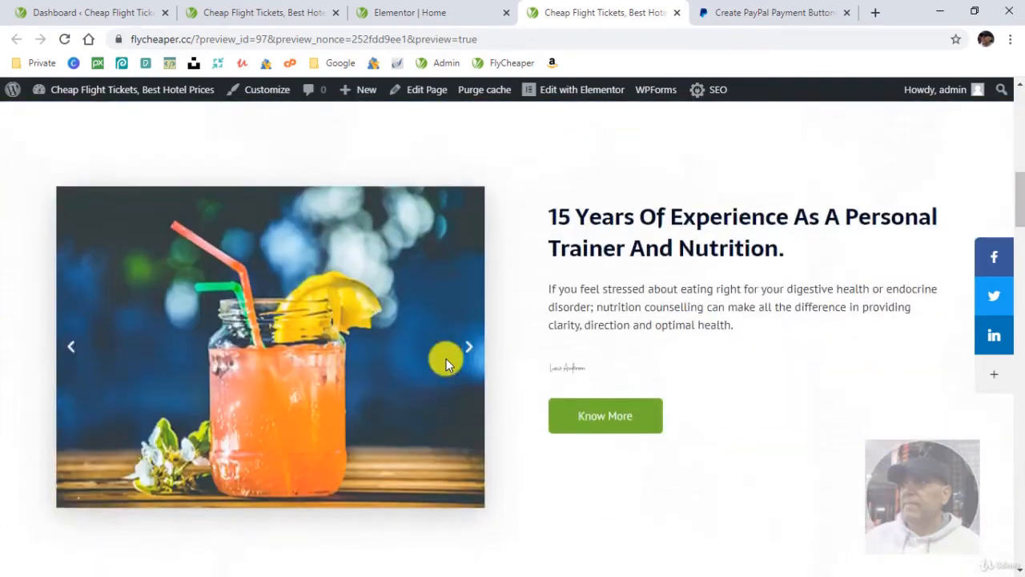
scroll(449, 356, down, 7)
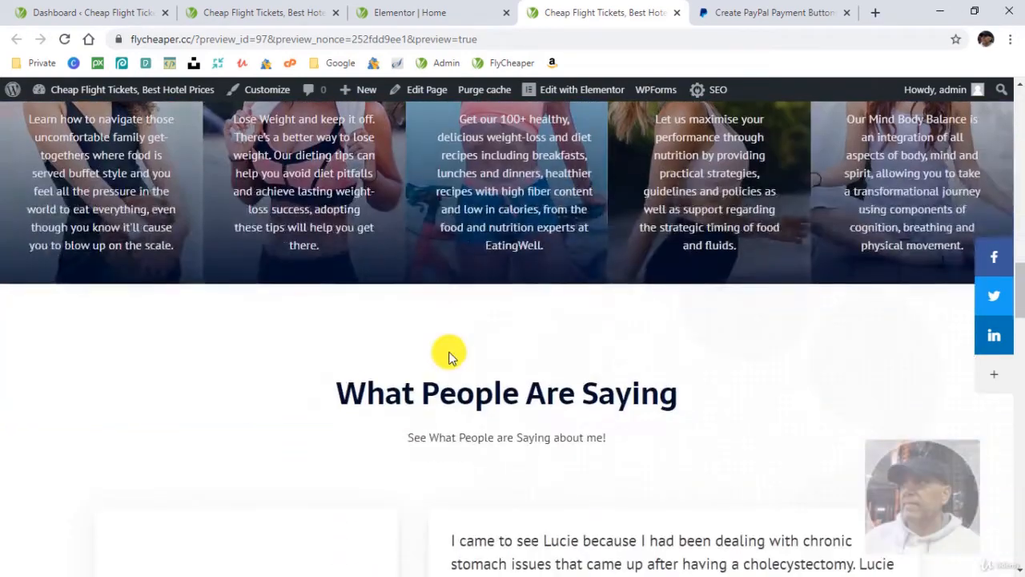
scroll(449, 350, down, 10)
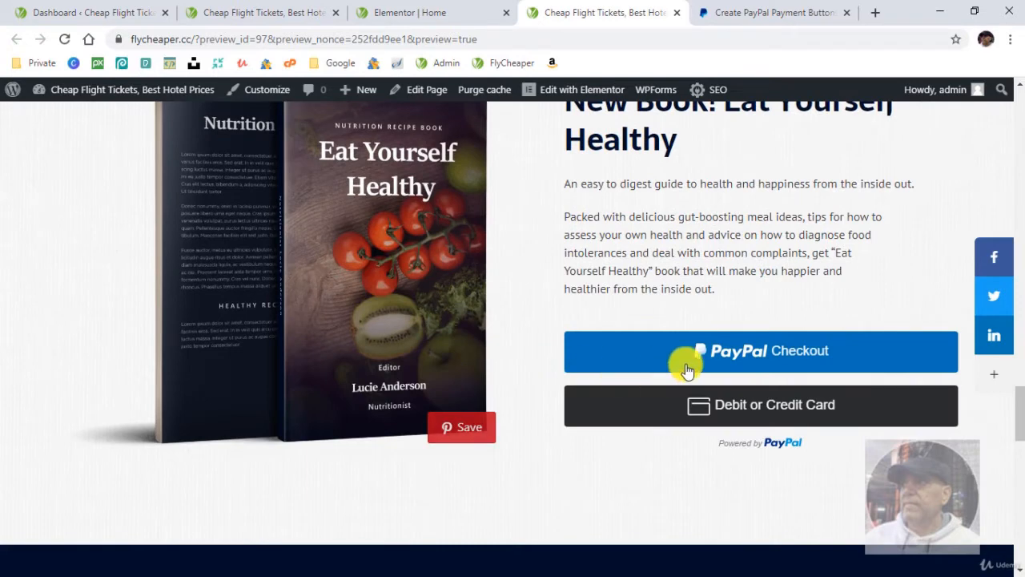
click(755, 350)
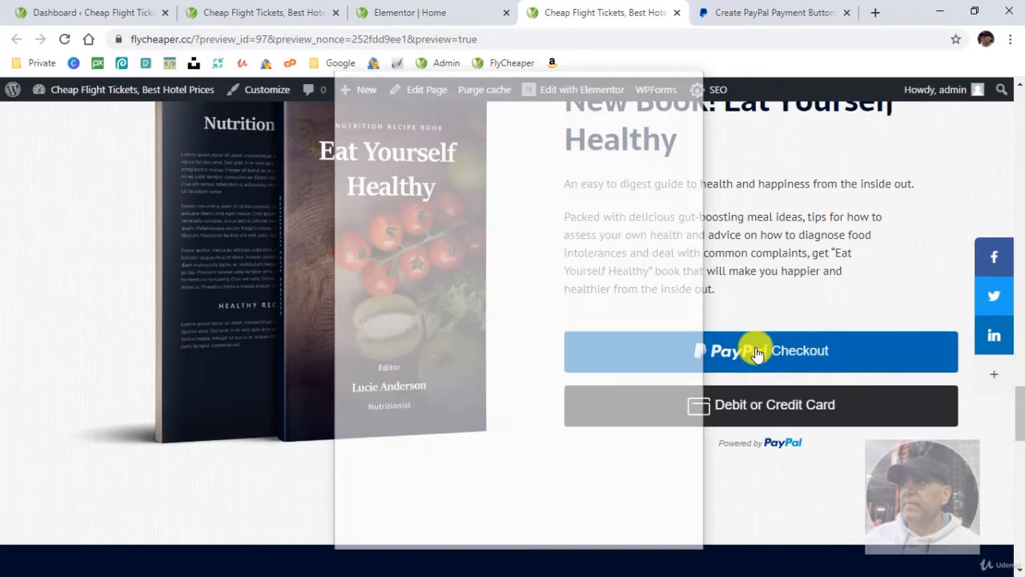
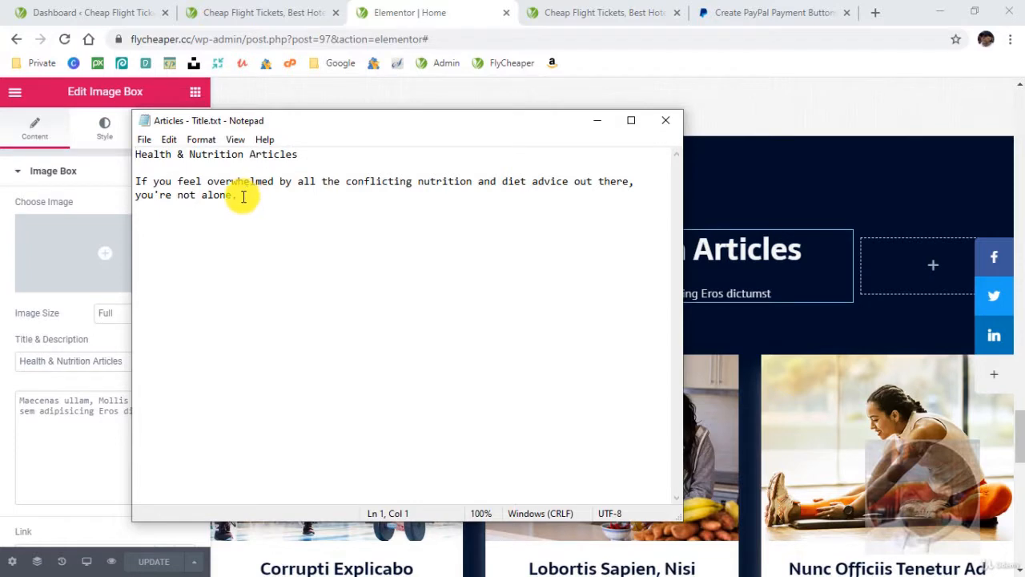
- Replace the Health & Nutrition Articles description with the text file's sentence starting "If you feel overwhelmed by all the conflicting nutrition" and update the page
drag(242, 196, 126, 195)
right_click(144, 187)
click(193, 231)
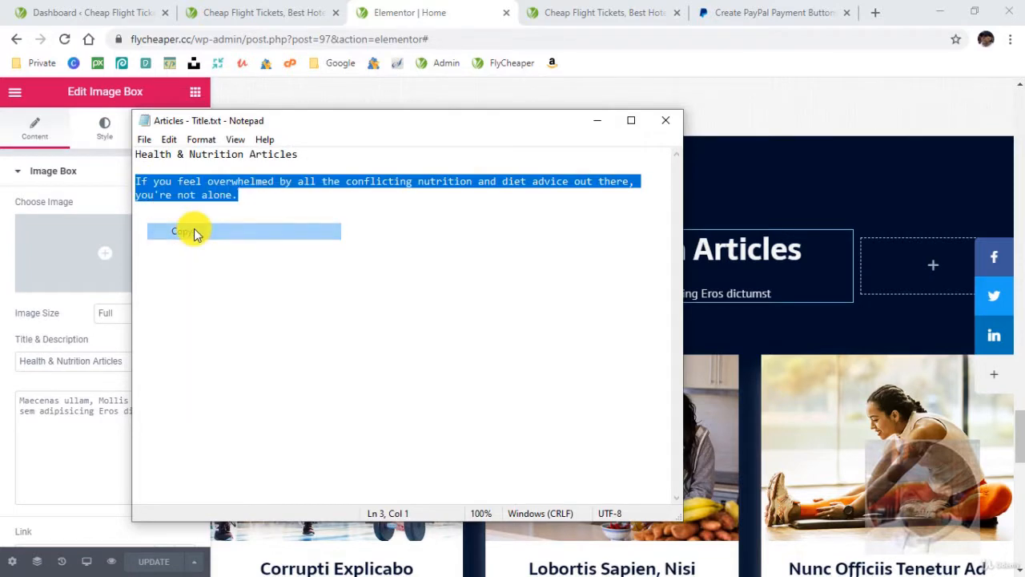
click(521, 299)
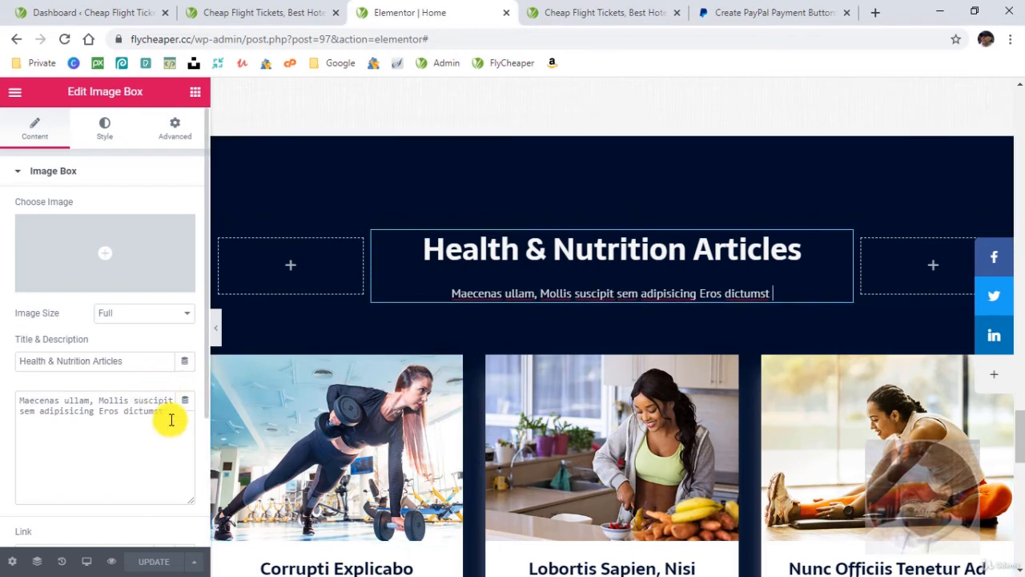
triple_click(70, 401)
right_click(73, 400)
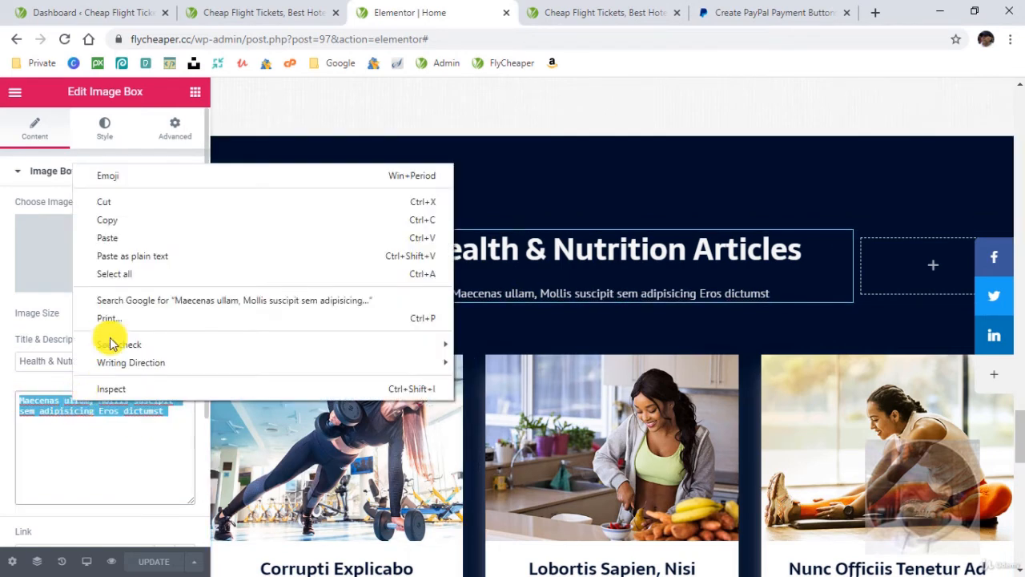
click(153, 242)
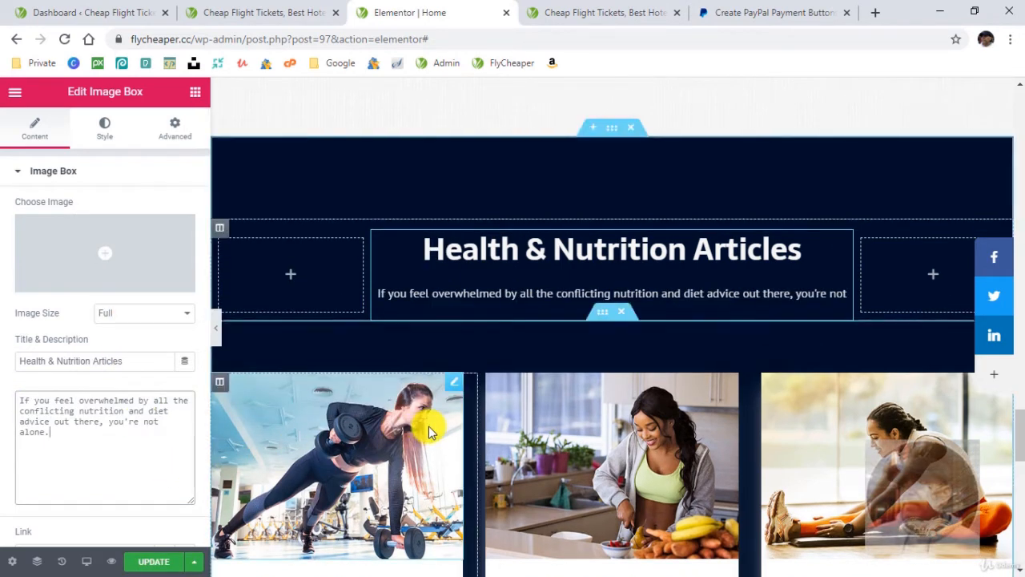
scroll(401, 436, down, 2)
scroll(360, 449, down, 1)
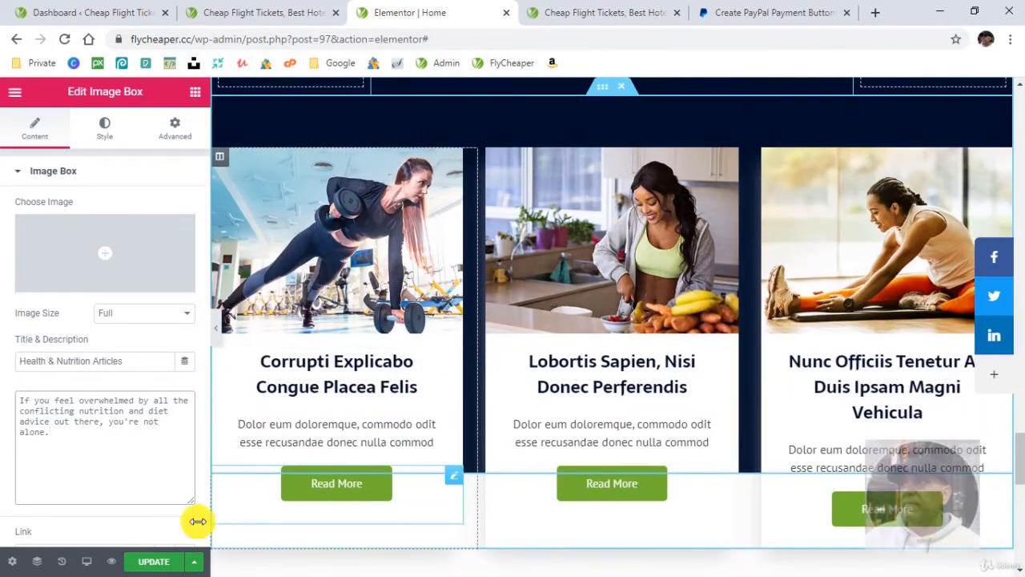
click(151, 560)
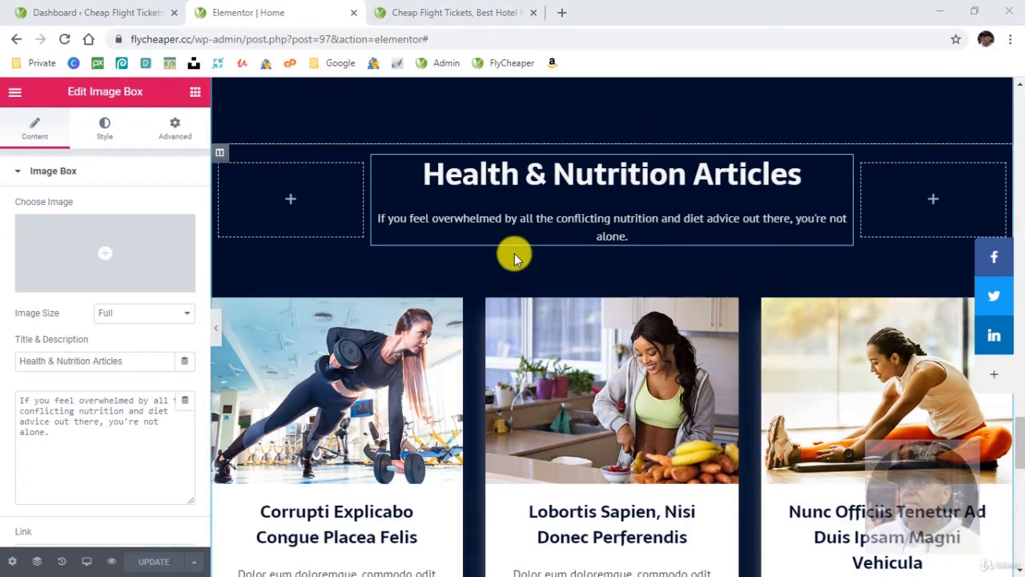
- Switch to the live site and view its Blog page
scroll(447, 260, down, 2)
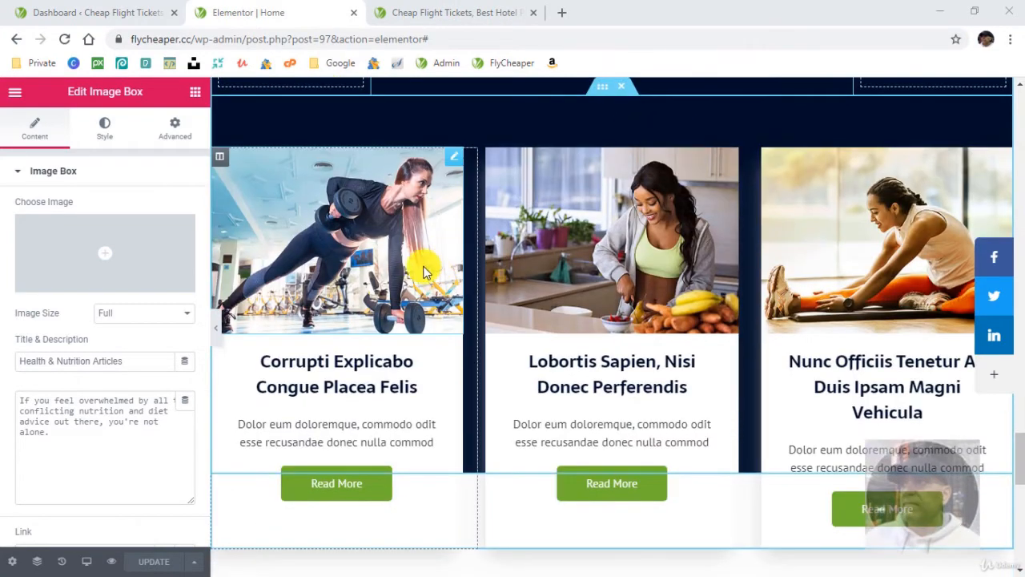
click(471, 22)
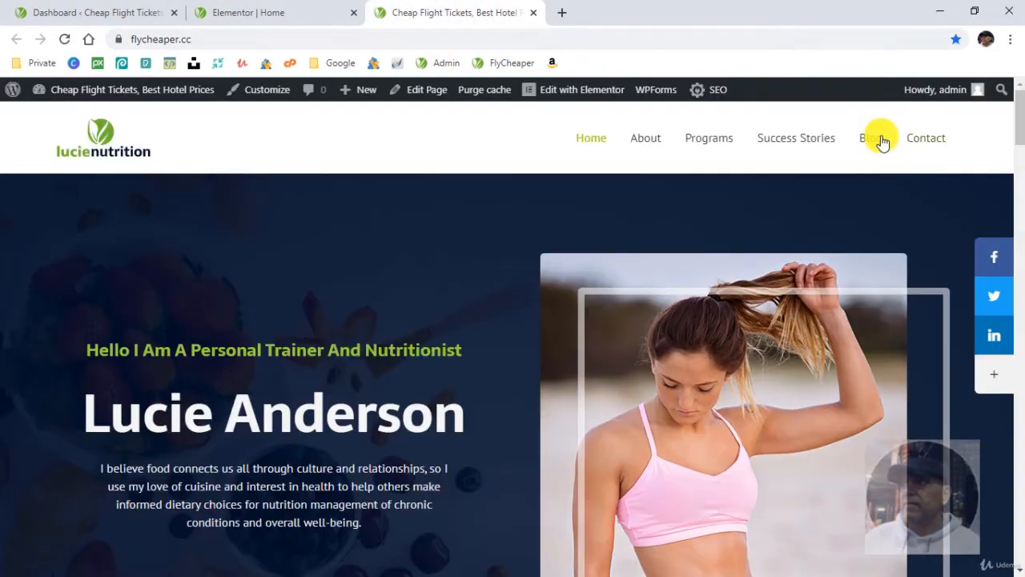
click(873, 139)
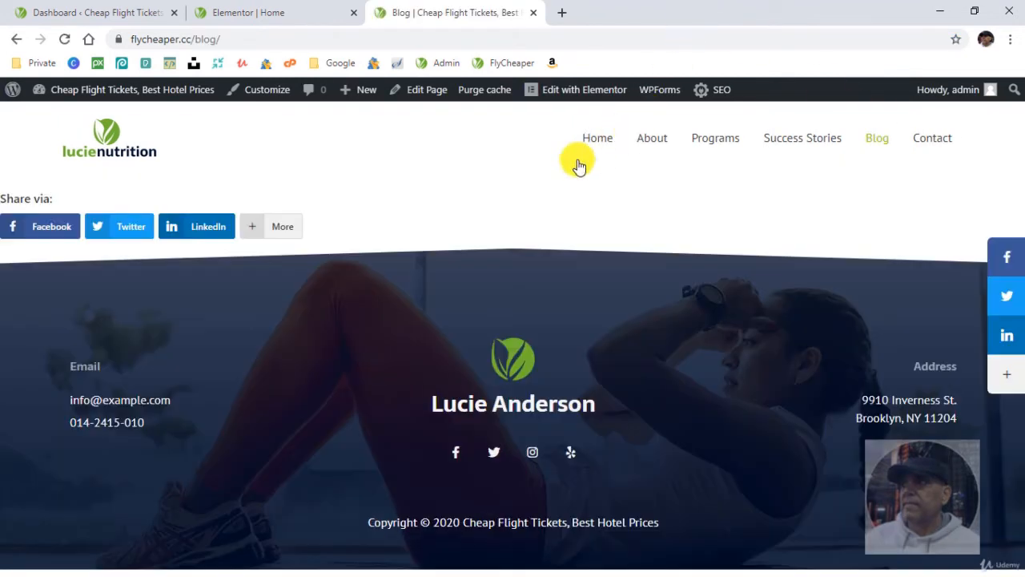
- Set the posts page to Blog in the WordPress Reading settings and save the changes
click(104, 16)
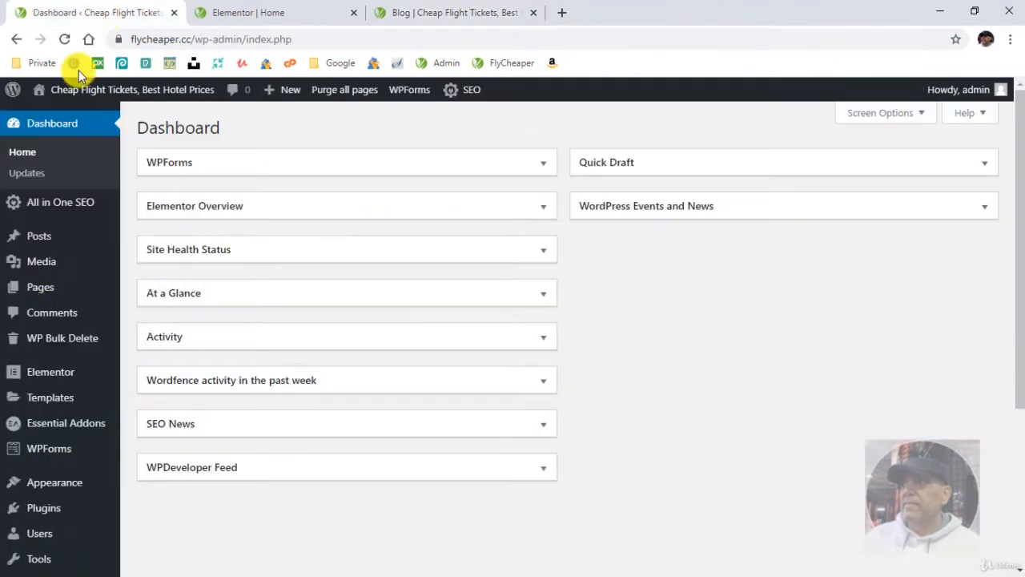
scroll(65, 403, down, 2)
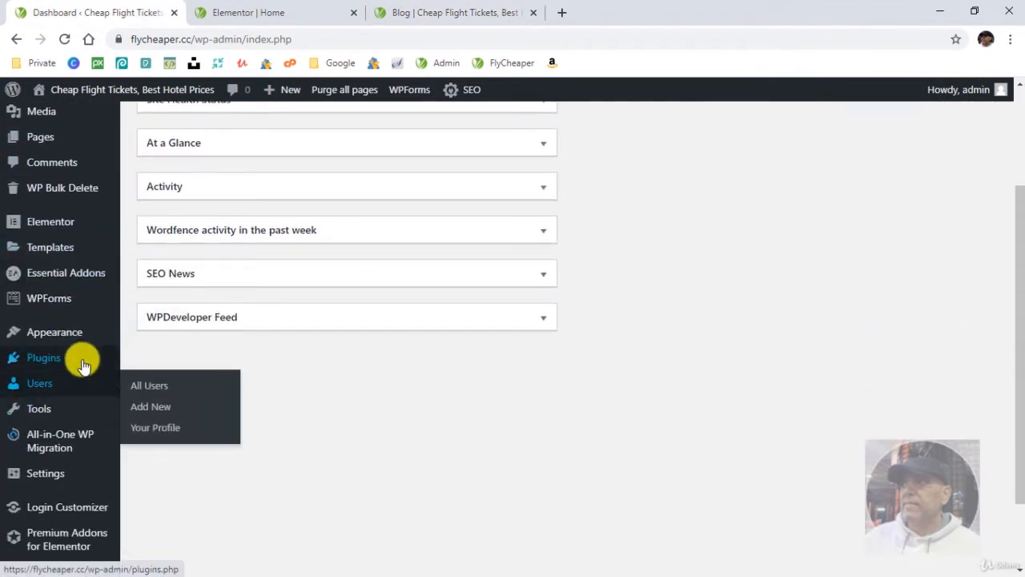
mouse_move(64, 471)
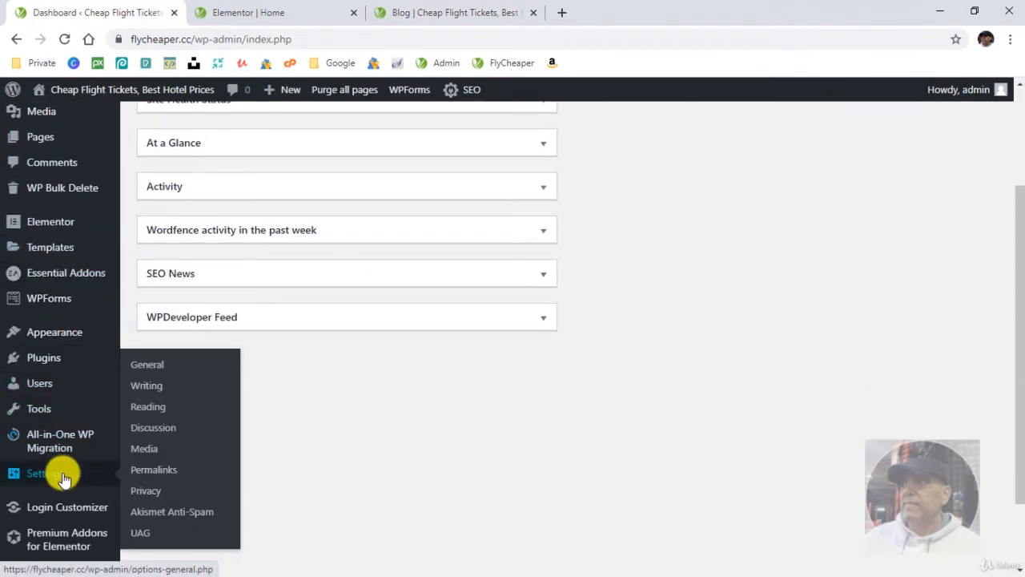
click(159, 412)
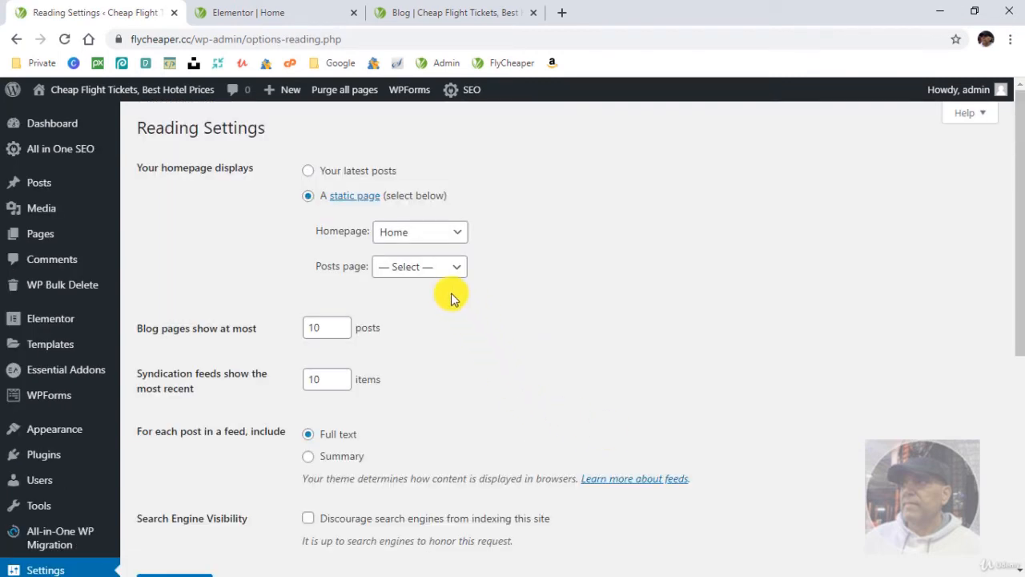
click(421, 275)
click(433, 316)
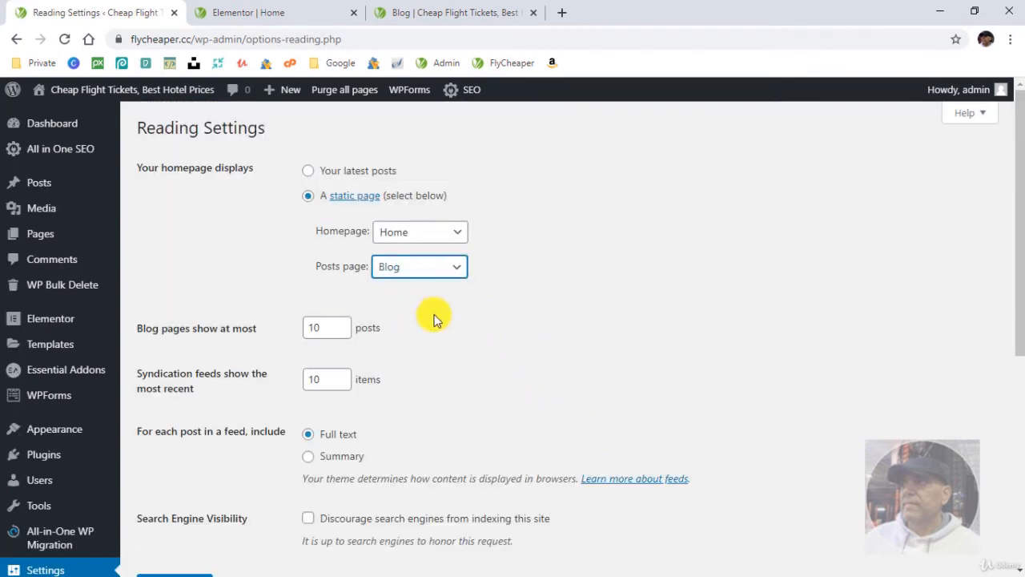
scroll(421, 432, down, 3)
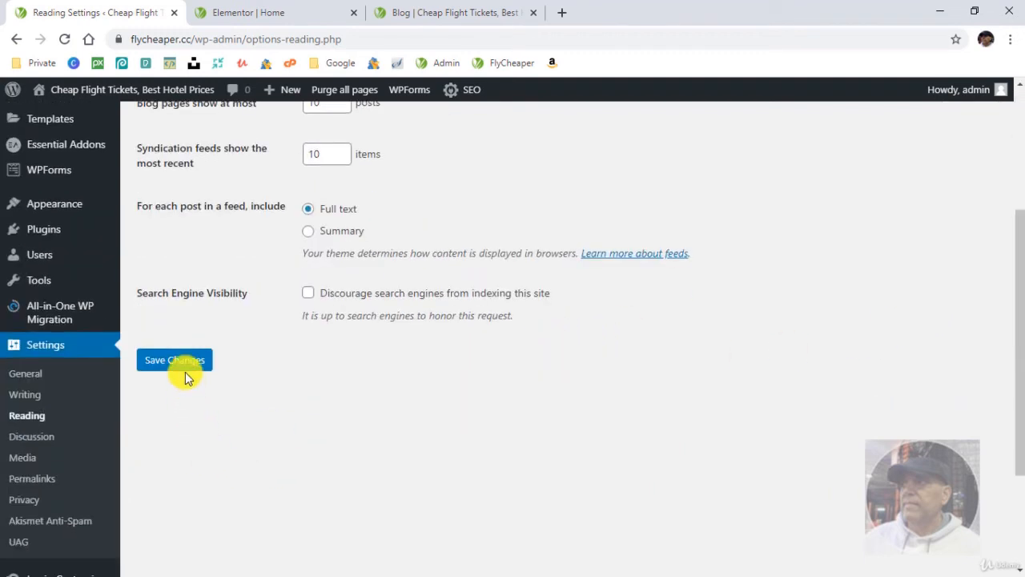
click(175, 359)
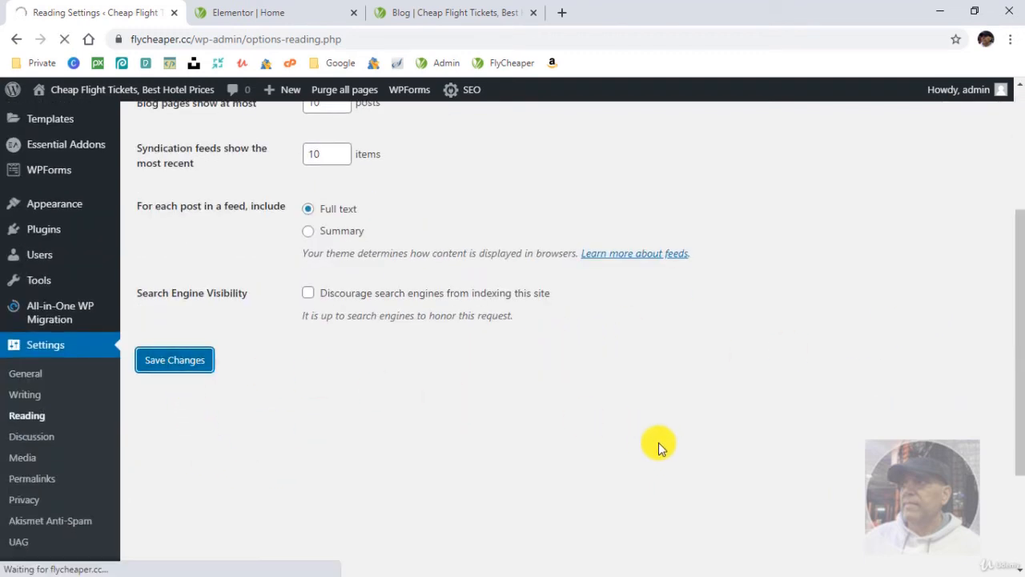
- Reload the Blog page on the live site and look through the listed articles
click(427, 16)
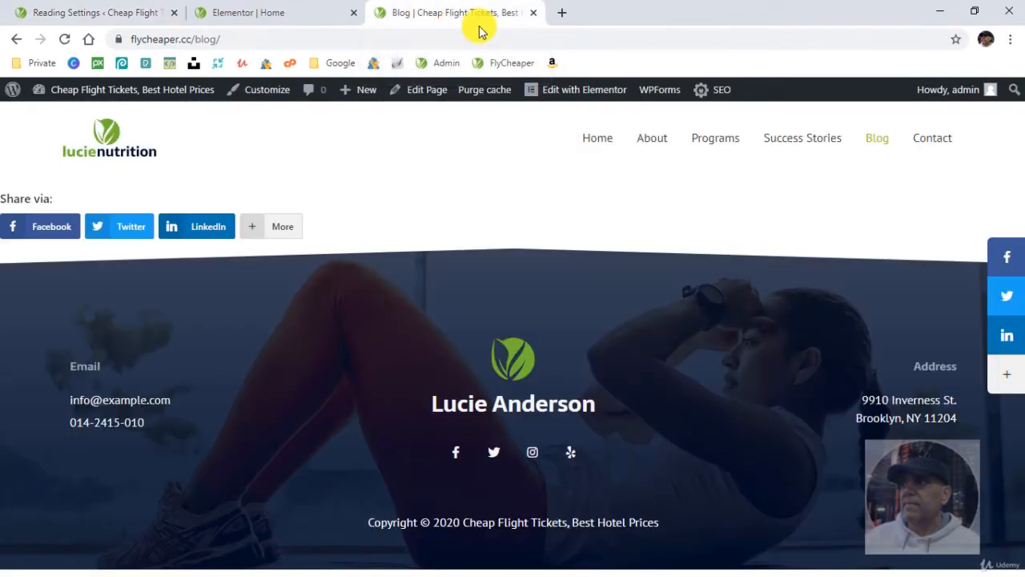
click(868, 149)
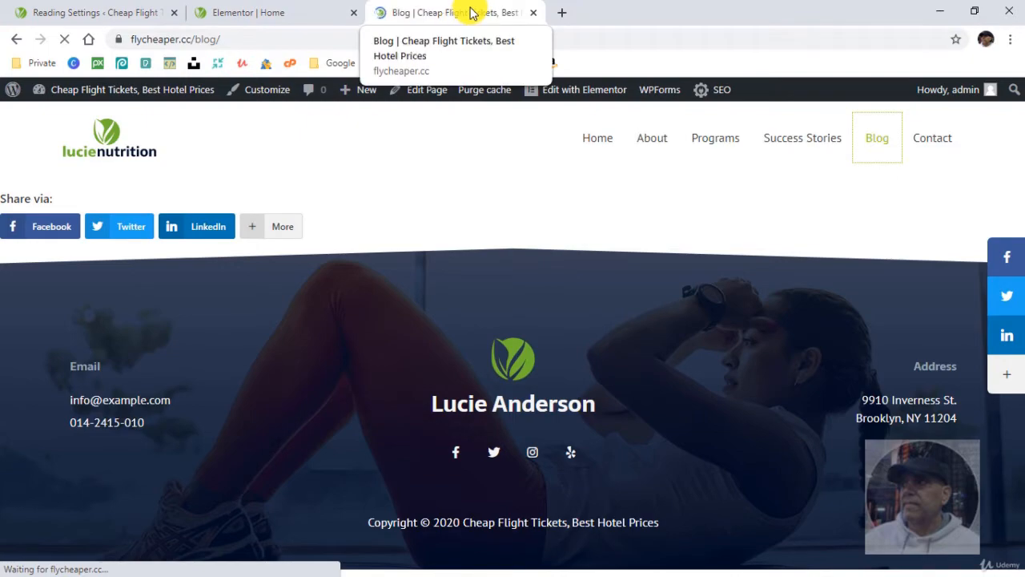
scroll(565, 378, down, 2)
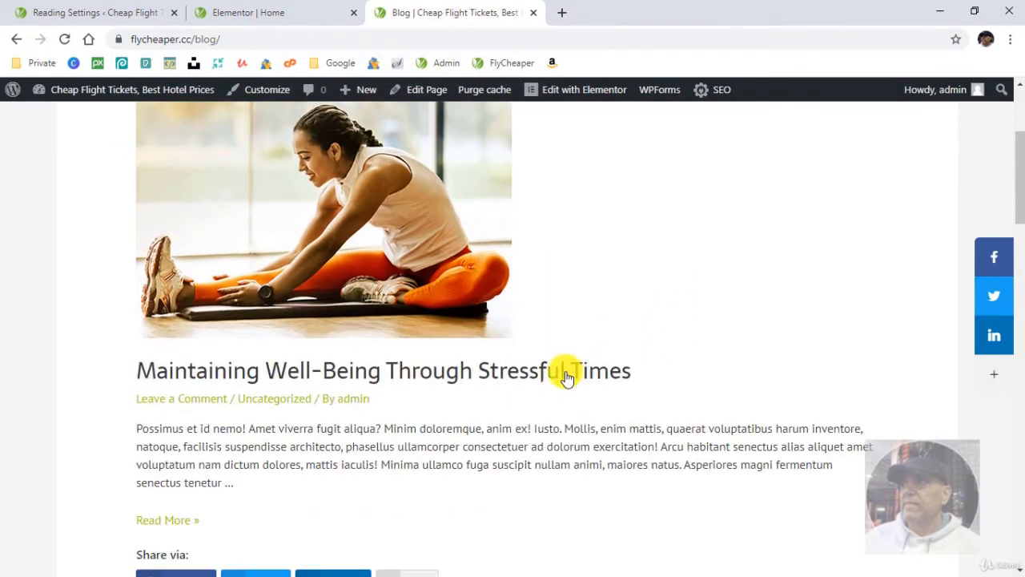
scroll(513, 350, down, 5)
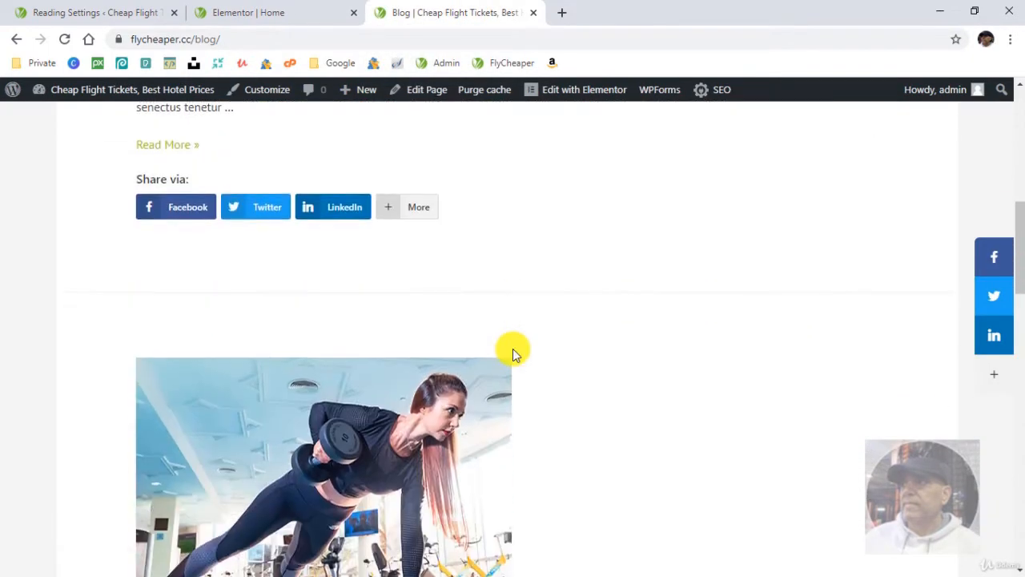
scroll(533, 349, down, 8)
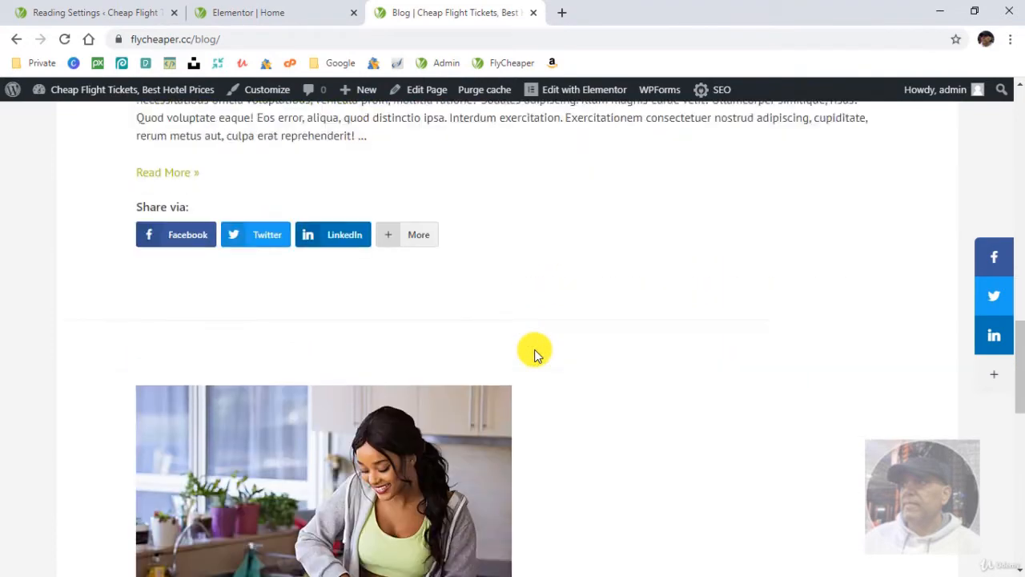
scroll(533, 349, down, 5)
scroll(534, 348, up, 3)
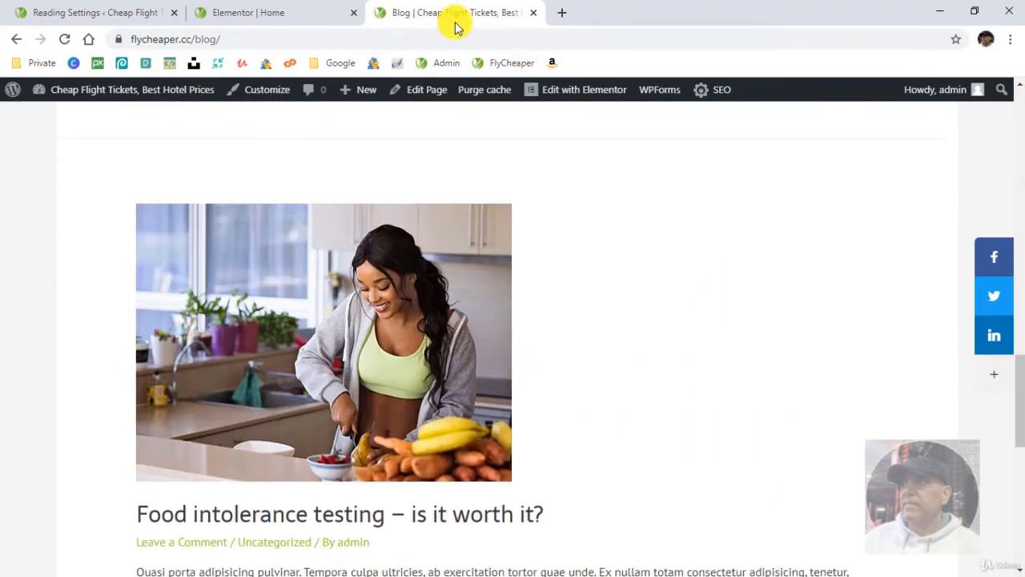
- Return to the Home page in Elementor and open "Articles - Can nutrient therapy boost your energy.txt" from the Nutritionist folder
click(234, 14)
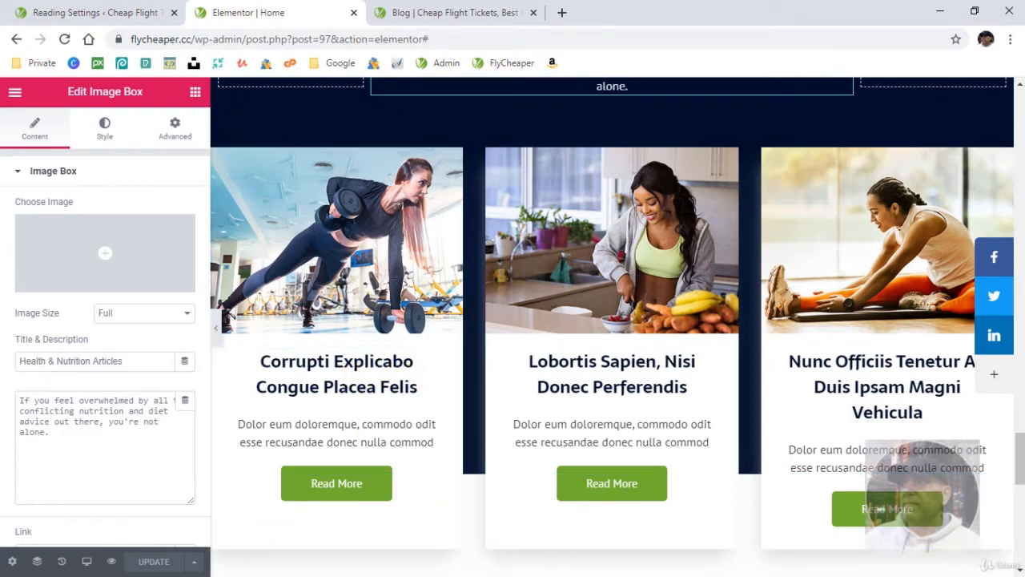
drag(0, 113, 466, 97)
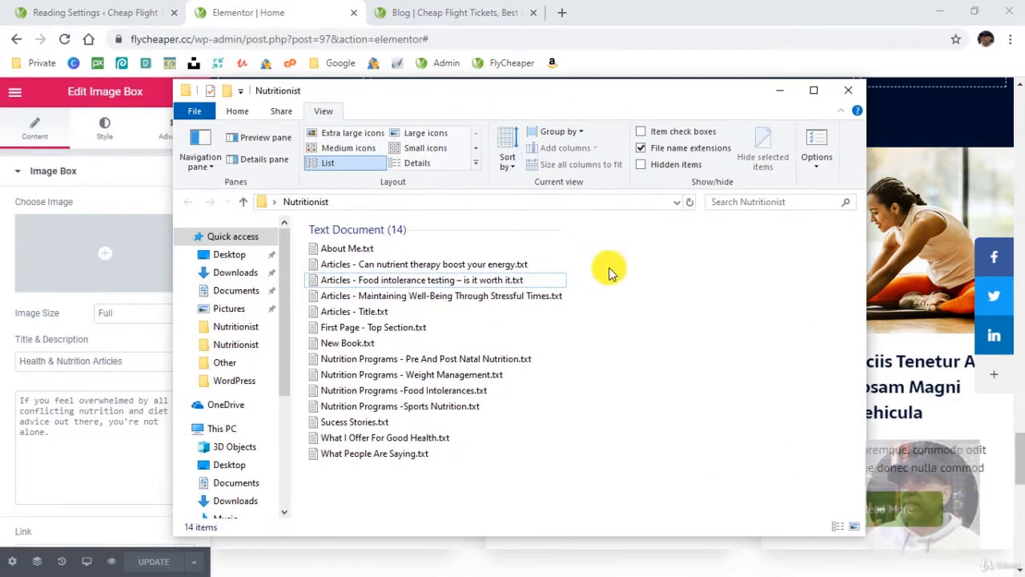
click(410, 267)
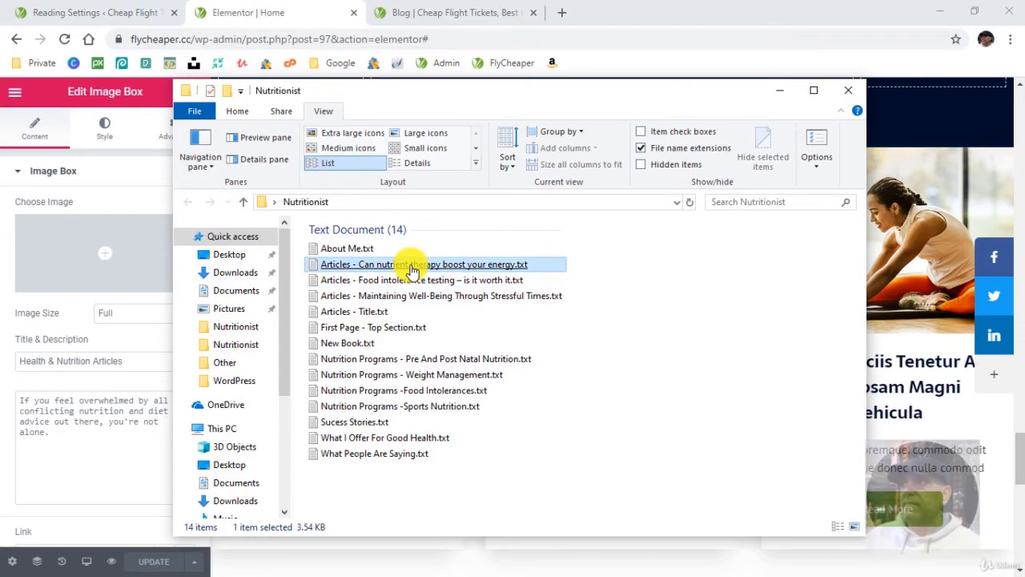
double_click(411, 268)
click(777, 91)
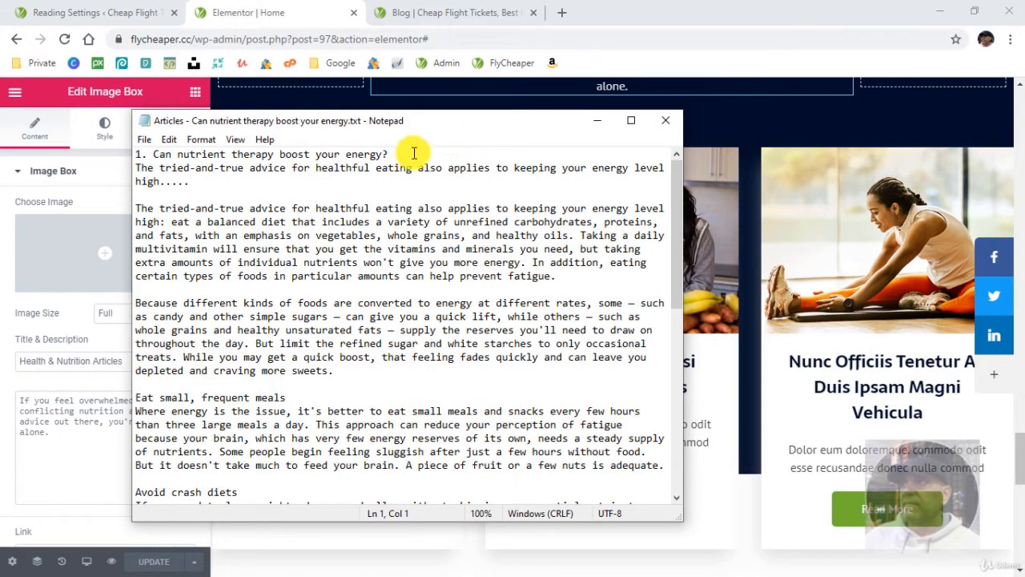
drag(201, 183, 134, 168)
right_click(152, 170)
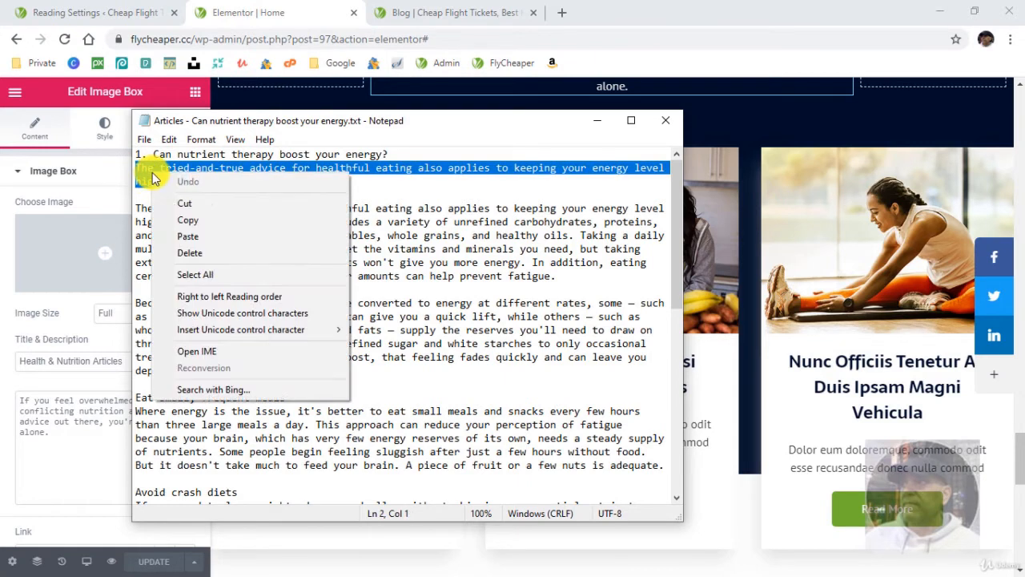
click(199, 223)
- Copy "Can nutrient therapy boost your energy?" from the text file and paste it as the first article box's title
drag(390, 154, 167, 152)
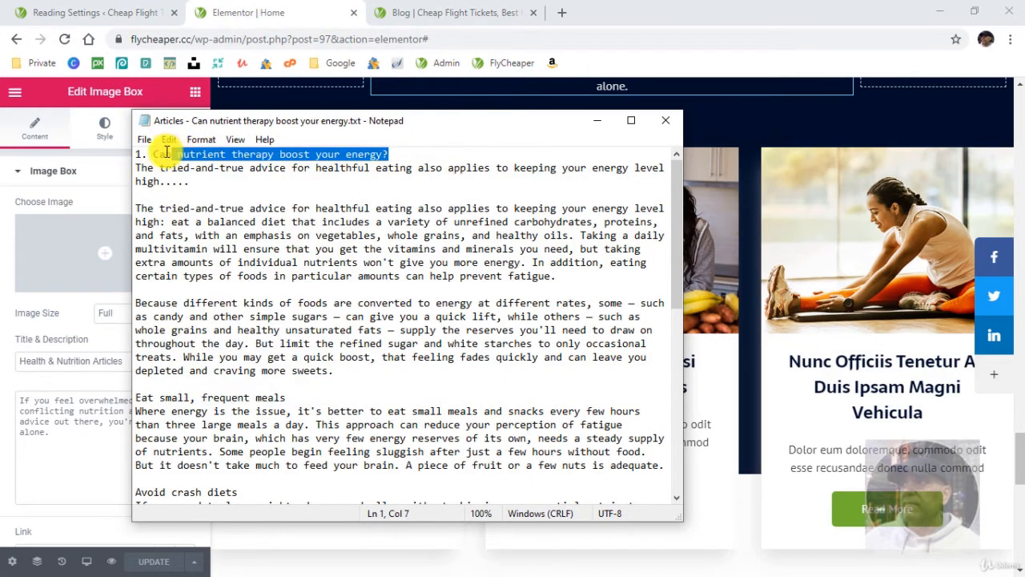
right_click(160, 154)
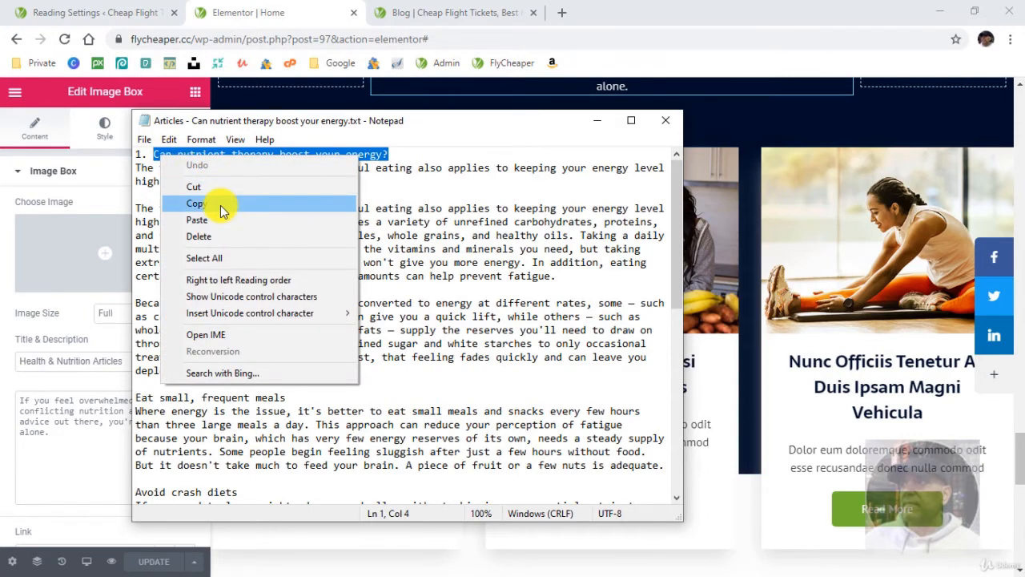
click(223, 203)
click(281, 16)
click(339, 361)
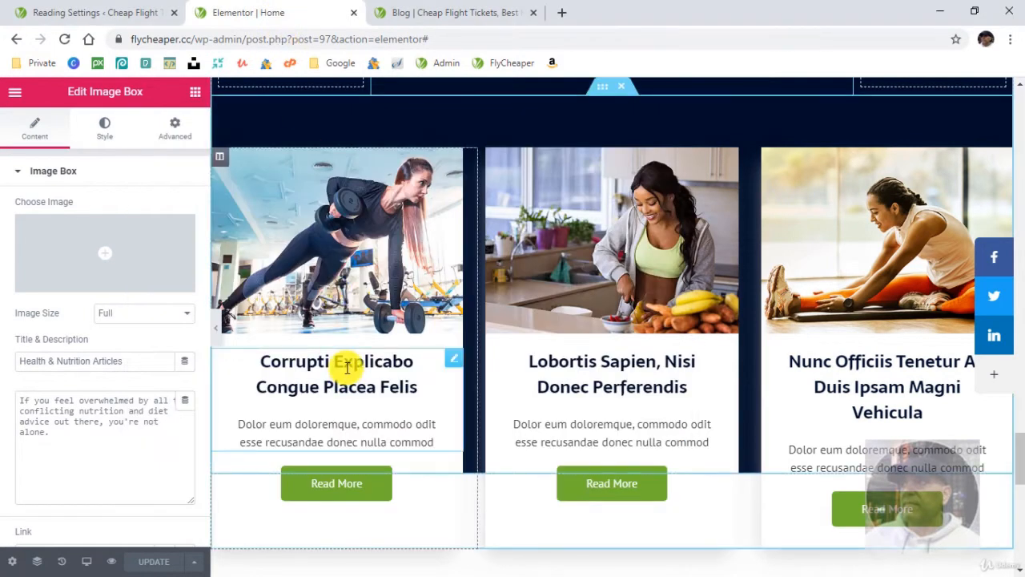
click(134, 360)
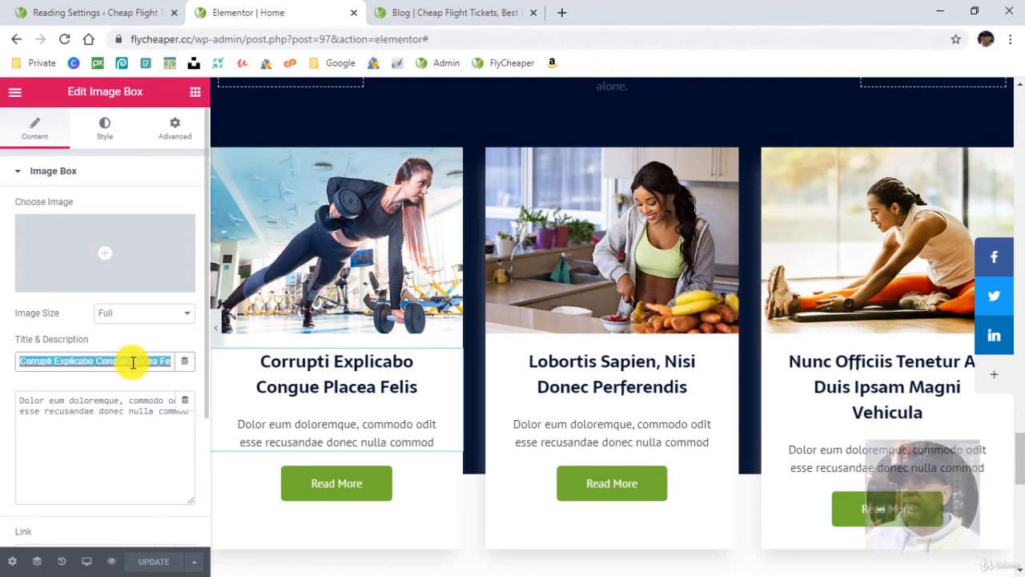
right_click(134, 360)
click(191, 200)
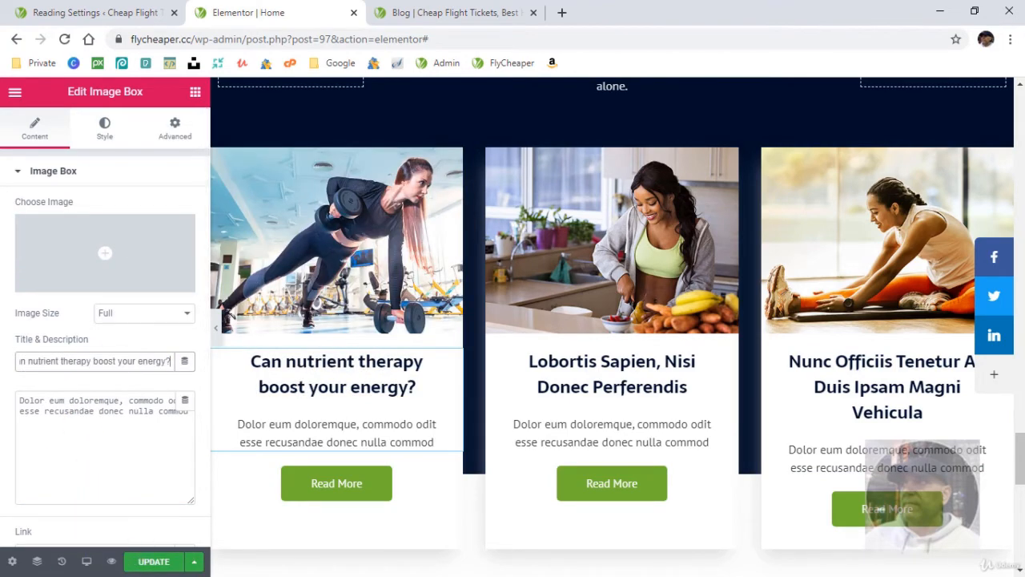
- Copy the summary "The tried-and-true advice for healthful eating also applies to keeping your energy level high....." from the text file into the first article box's description
key(alt+Tab)
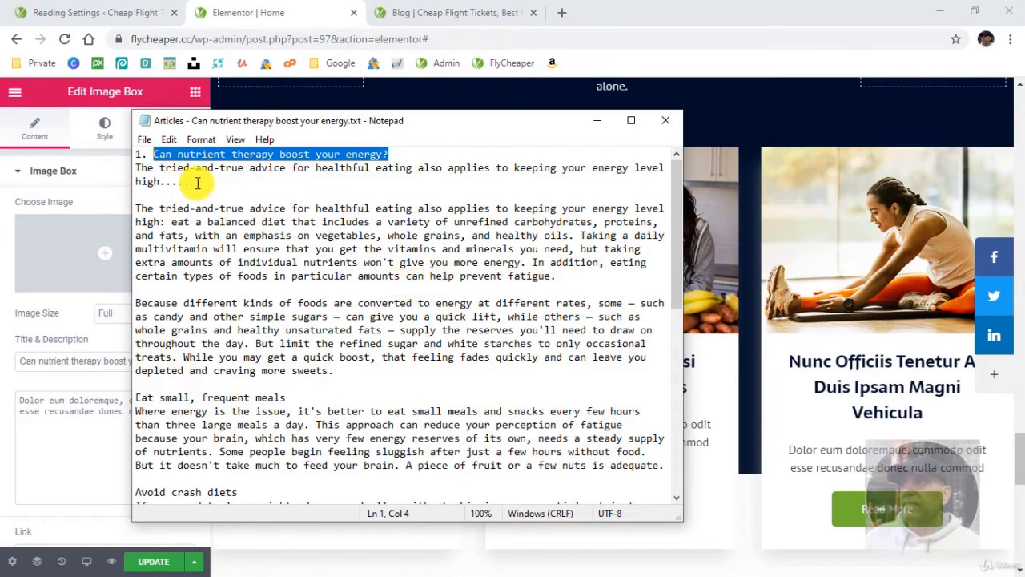
drag(197, 183, 130, 170)
right_click(144, 171)
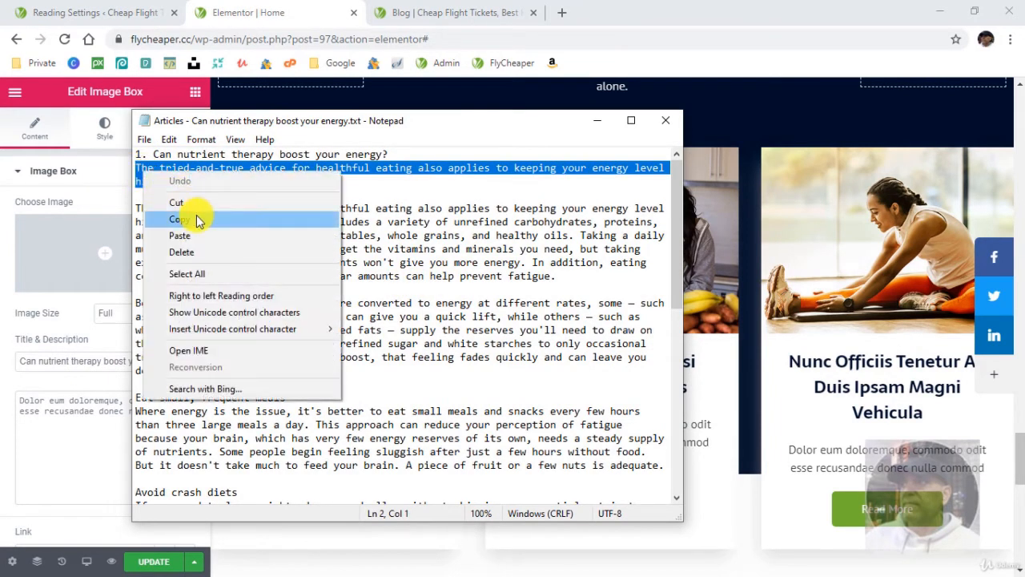
click(198, 217)
click(596, 120)
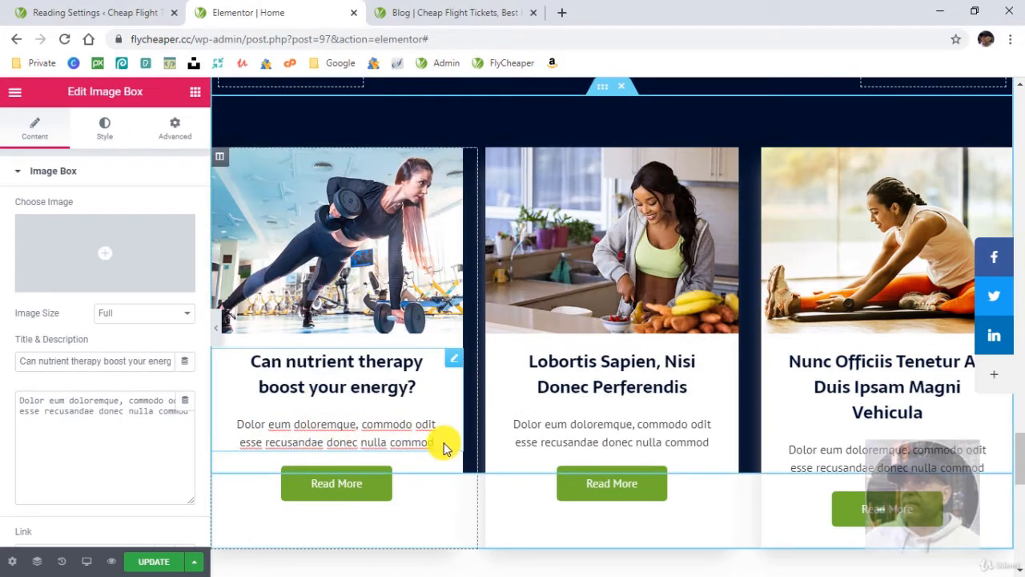
drag(435, 443, 237, 425)
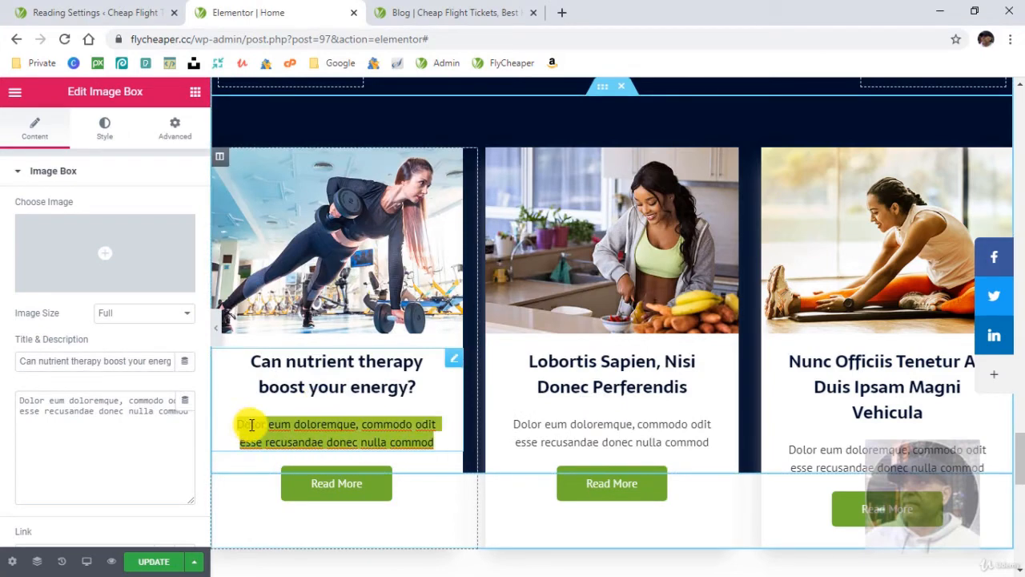
click(99, 413)
key(ctrl+a)
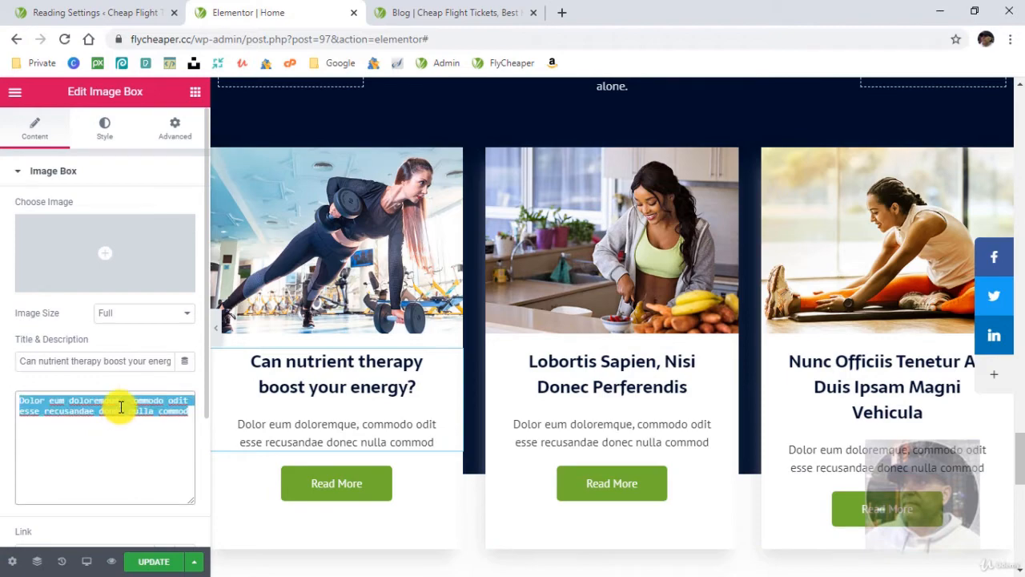
right_click(132, 404)
click(165, 238)
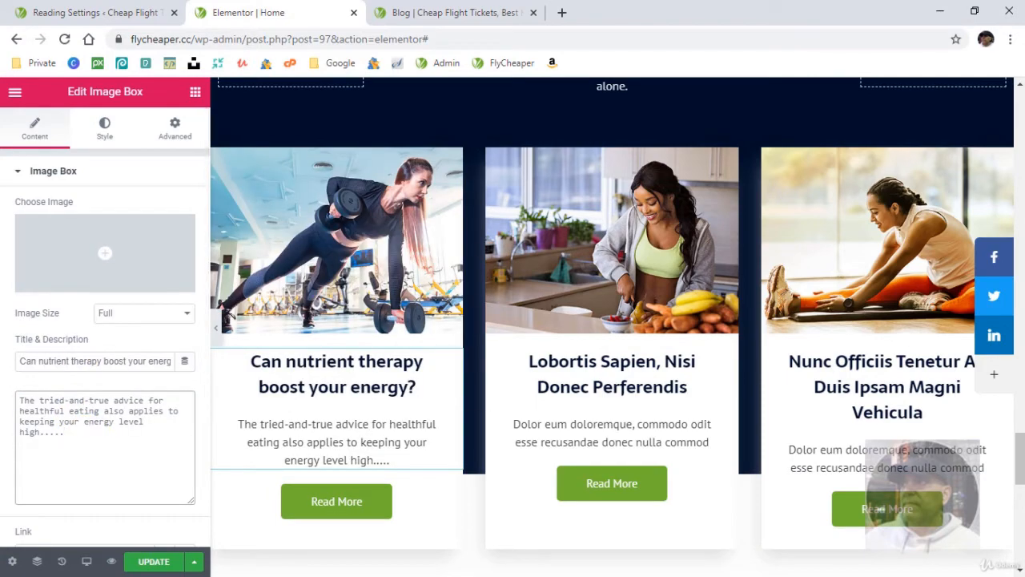
- Put the energy article's text file away and select "Articles - Food intolerance testing – is it worth it.txt" in the Nutritionist folder
key(alt+Tab)
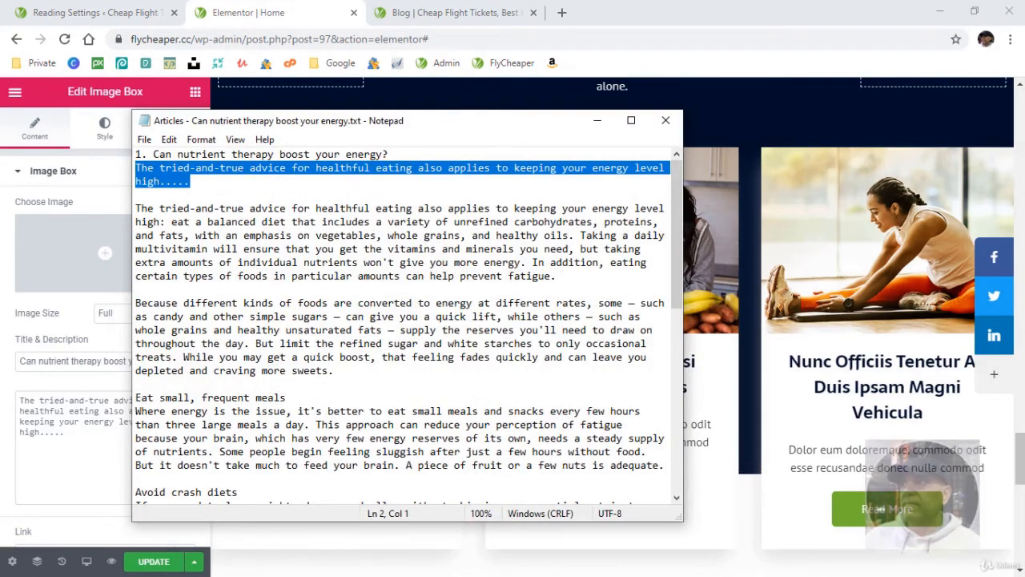
click(599, 120)
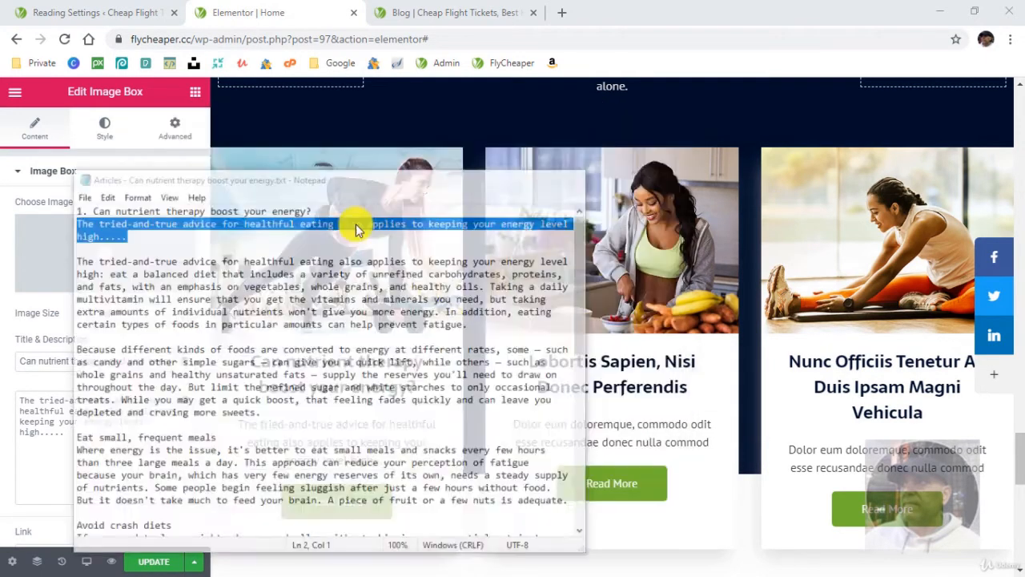
key(alt+Tab)
click(497, 279)
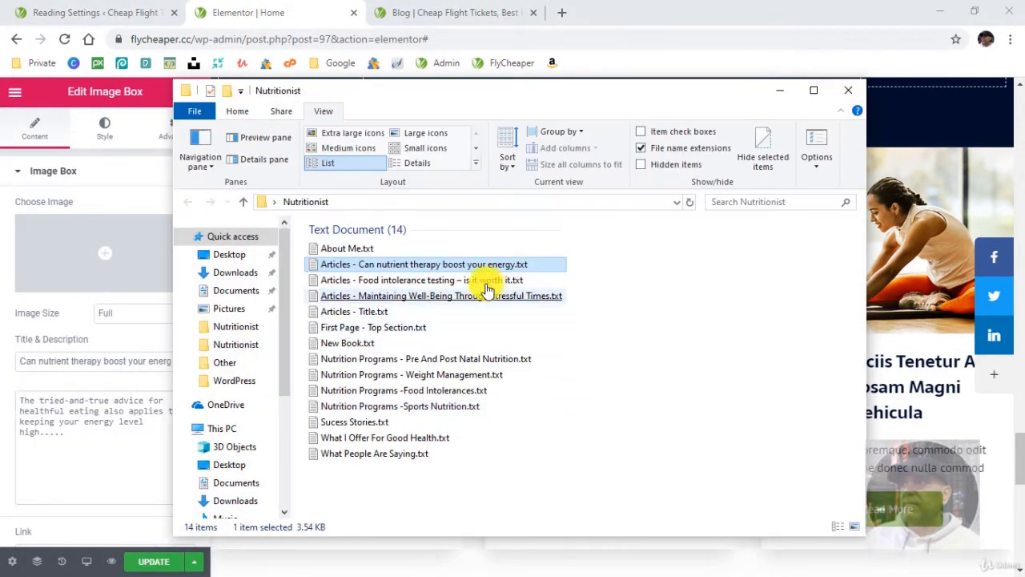
- Look through the articles listed on the live Blog page, and return to the Home page editor and the Nutritionist folder
click(458, 12)
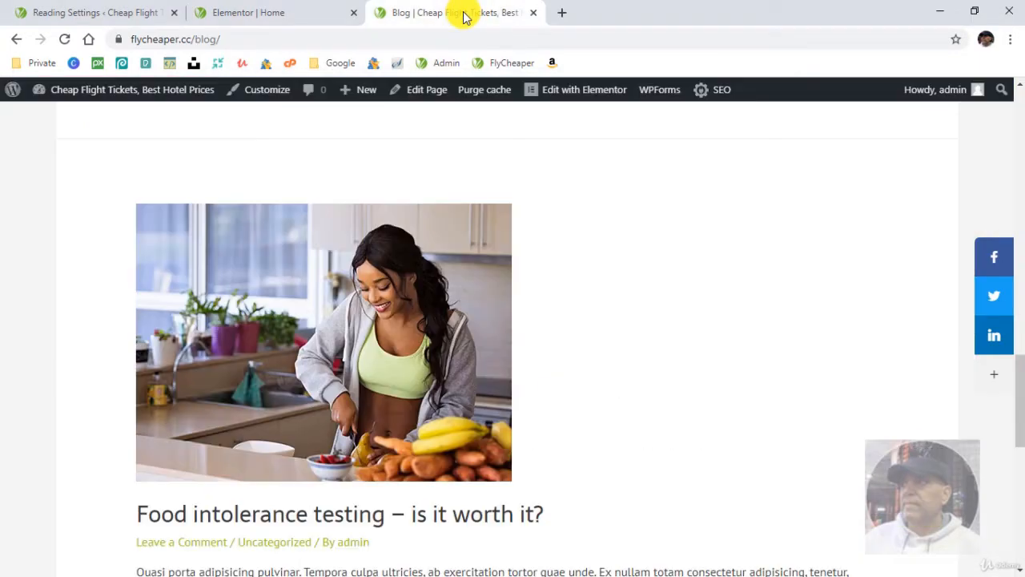
scroll(484, 360, down, 3)
scroll(486, 374, down, 8)
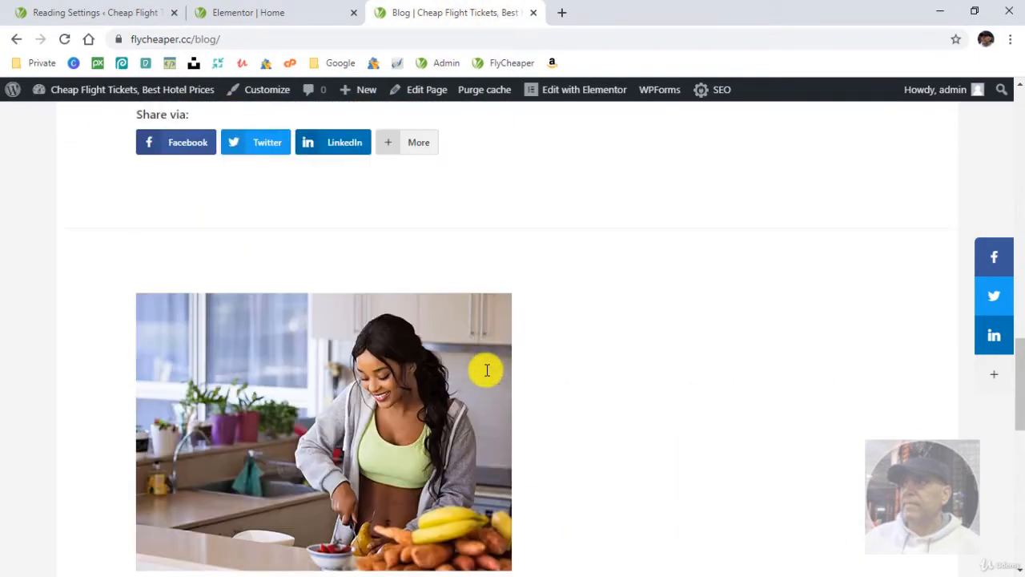
scroll(370, 289, down, 10)
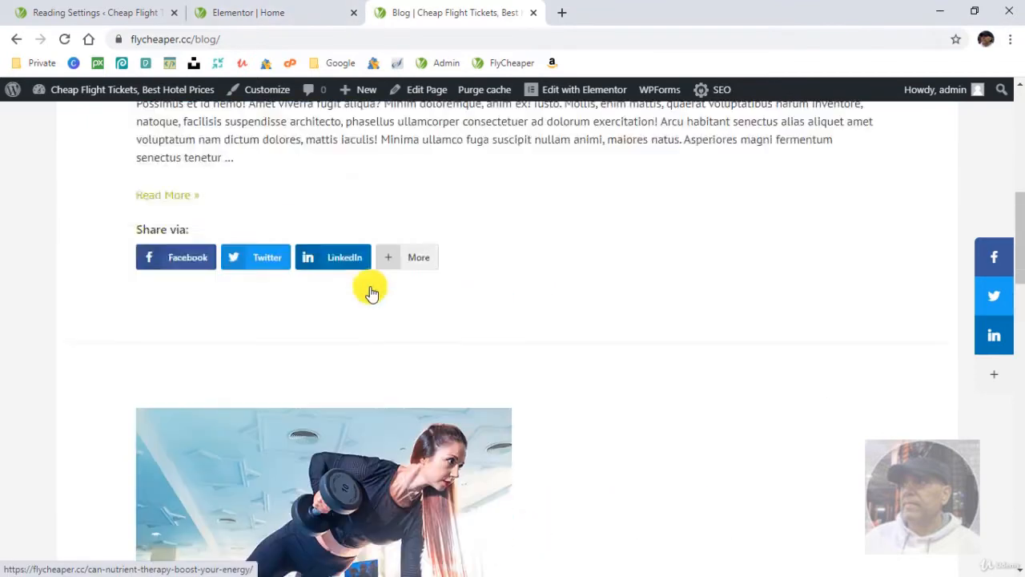
scroll(434, 340, up, 3)
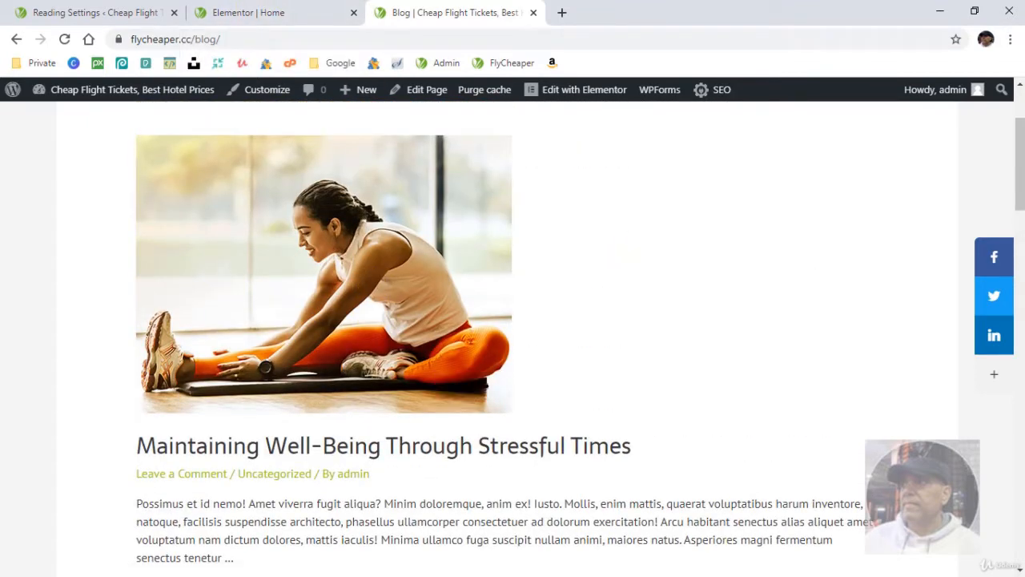
click(240, 10)
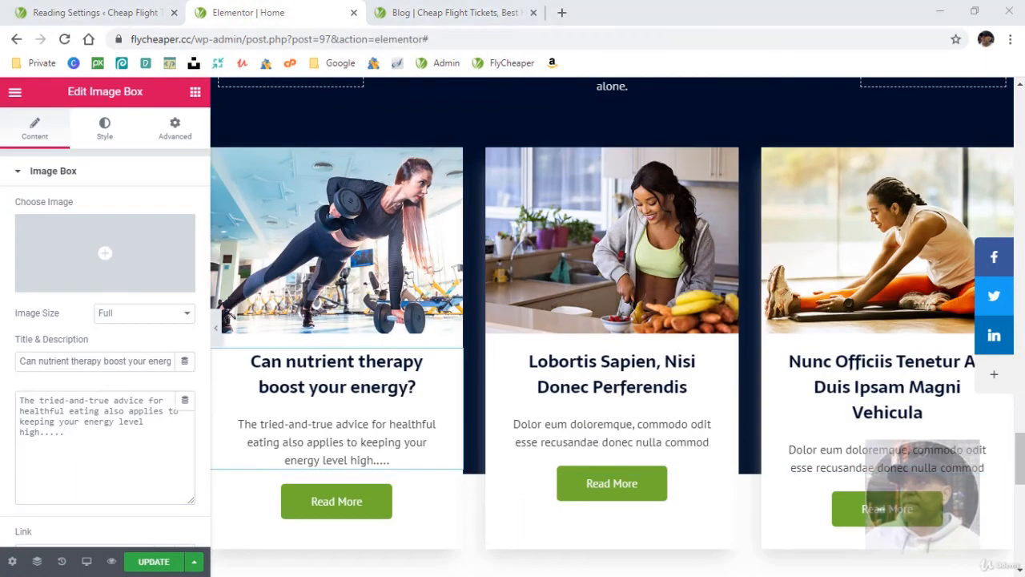
key(alt+Tab)
key(alt+Tab)
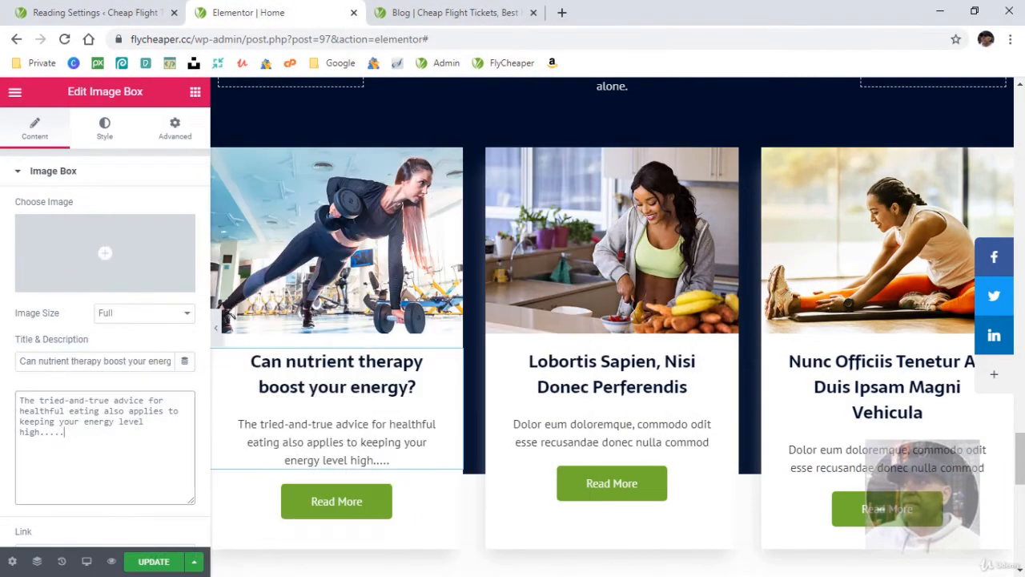
key(alt+Tab)
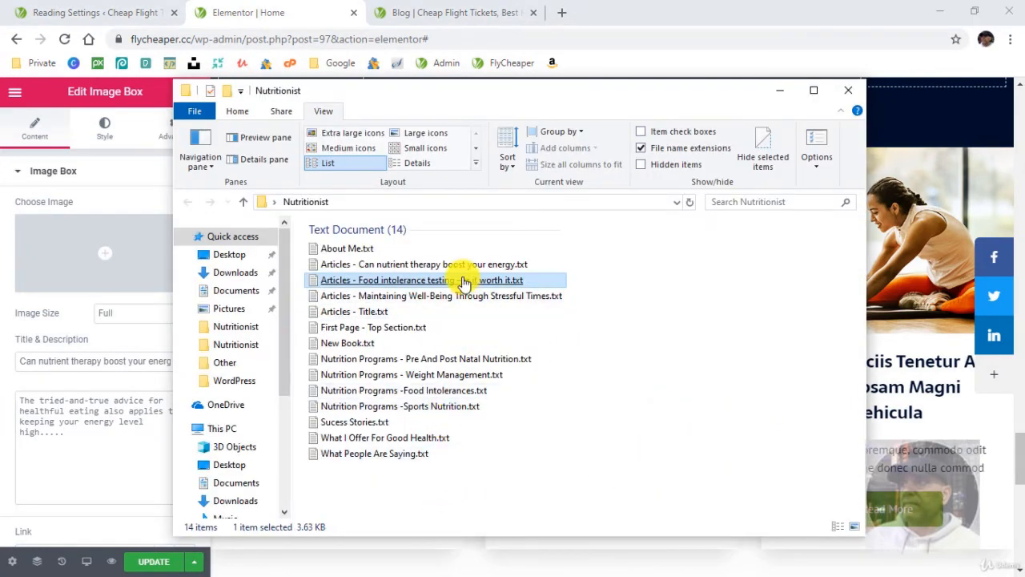
- Compare the order of the articles on the live Blog page with the three article boxes on the Home page
click(449, 16)
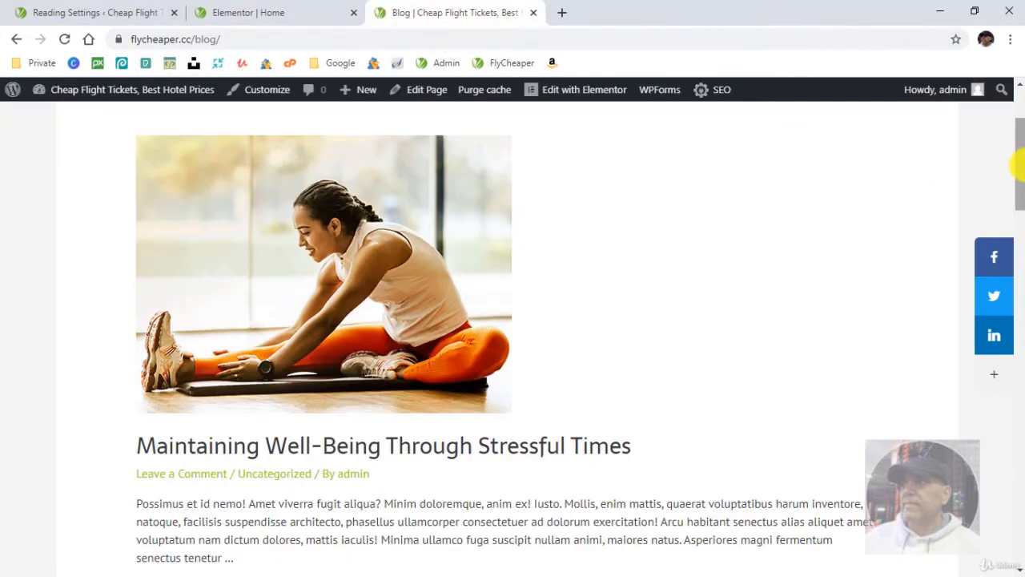
drag(1021, 164, 1018, 141)
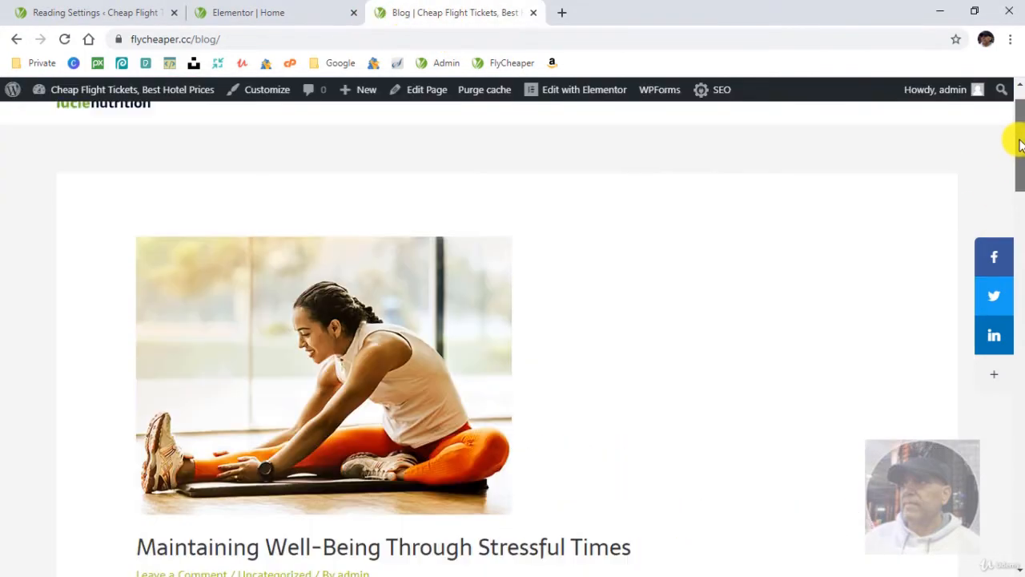
click(288, 17)
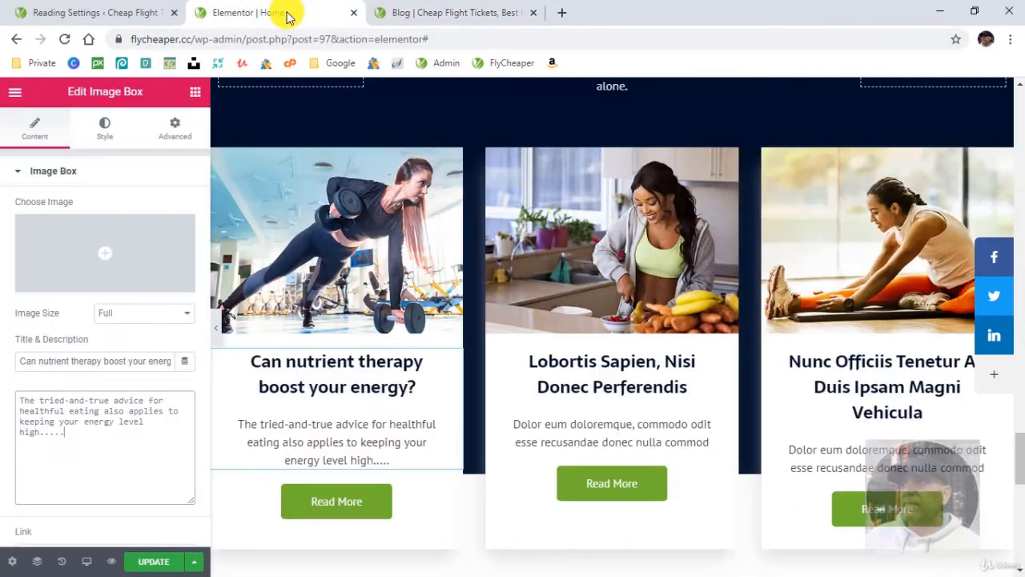
click(415, 10)
scroll(649, 336, down, 7)
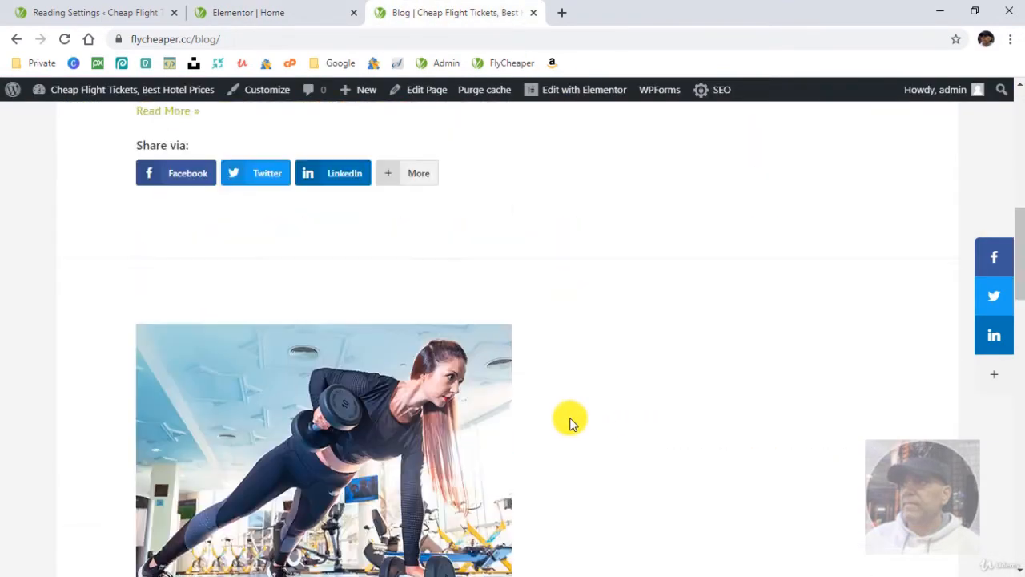
scroll(569, 422, down, 10)
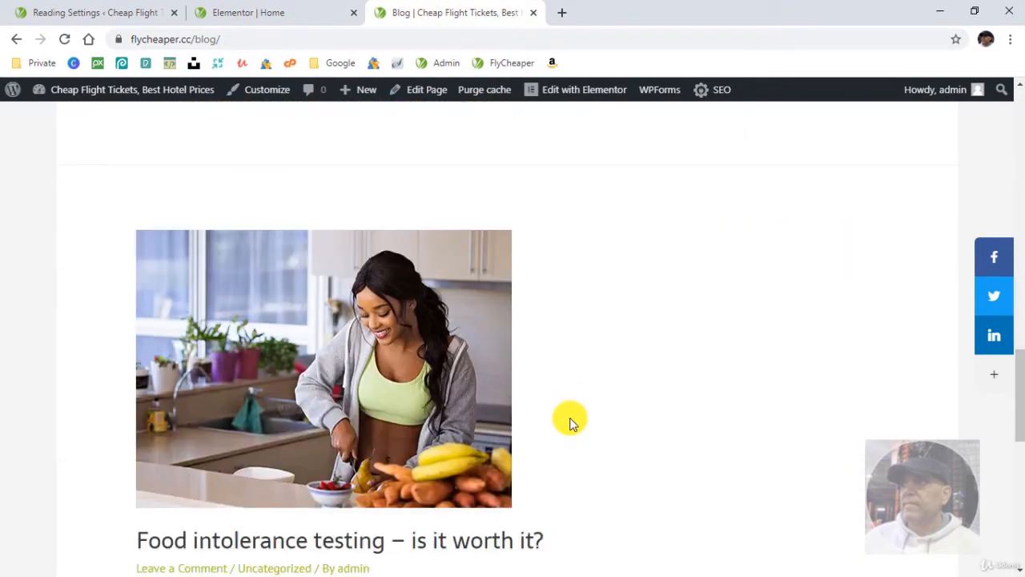
scroll(569, 422, up, 10)
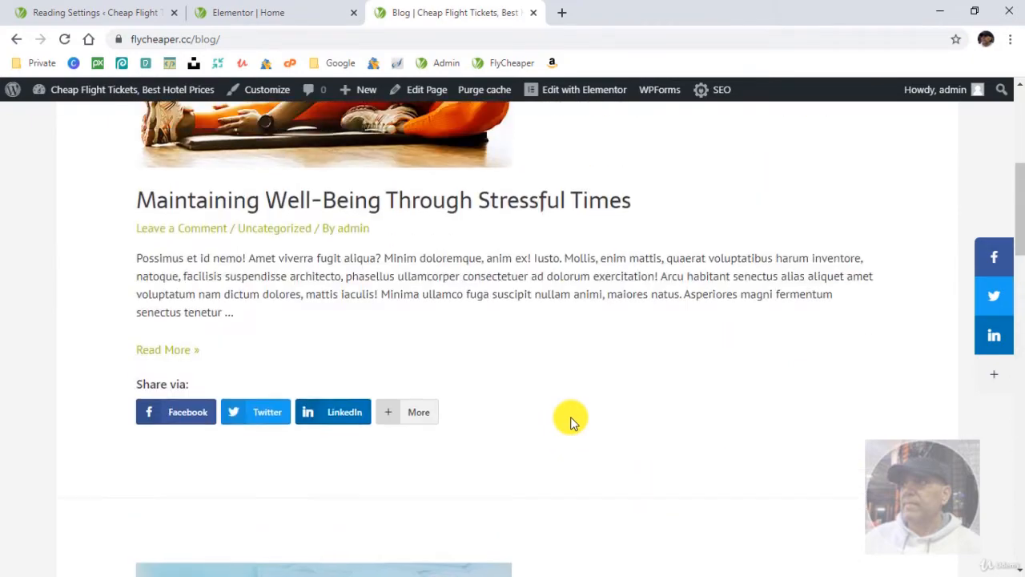
scroll(569, 420, up, 5)
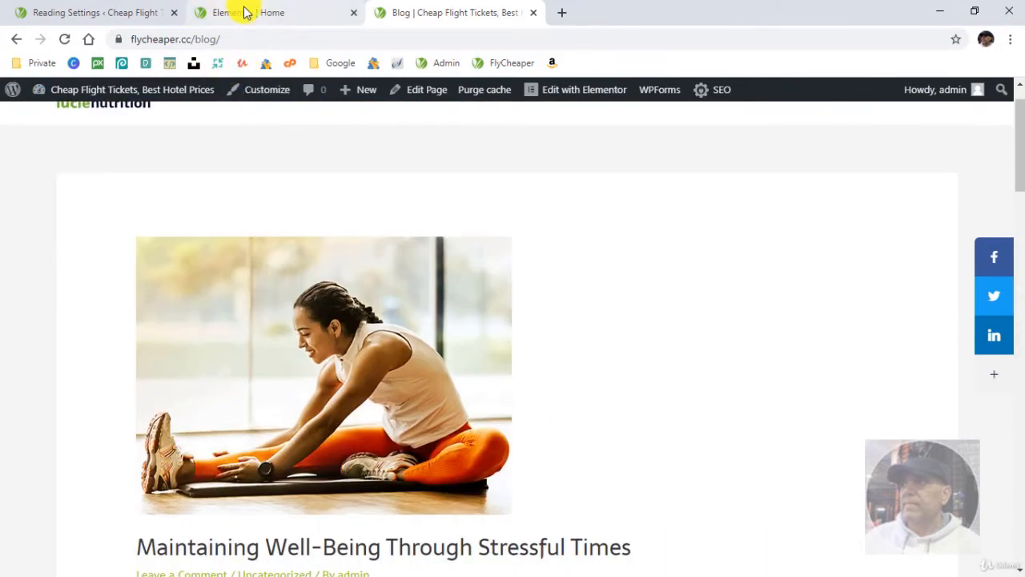
click(245, 12)
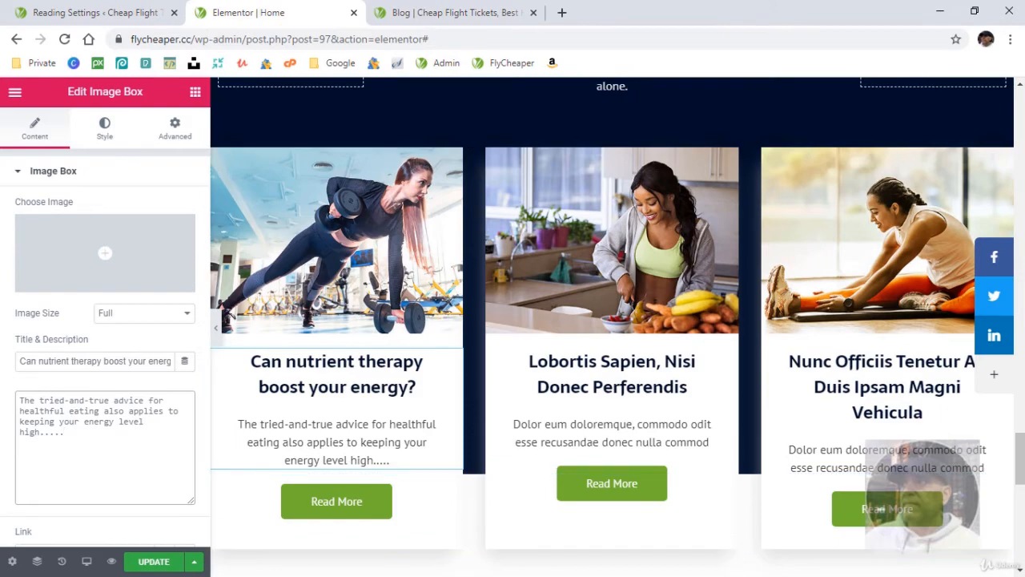
click(268, 575)
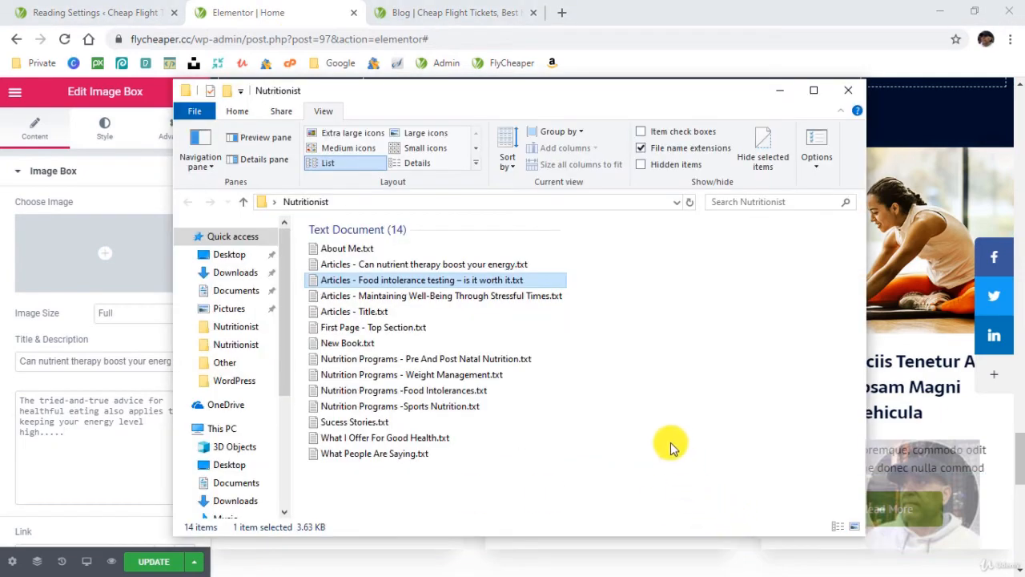
double_click(506, 281)
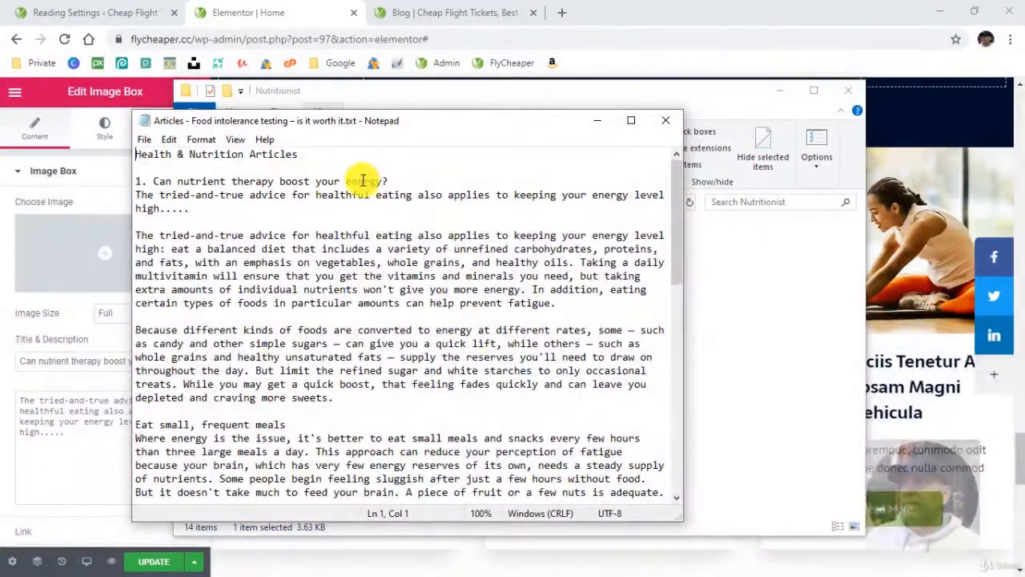
drag(388, 181, 159, 182)
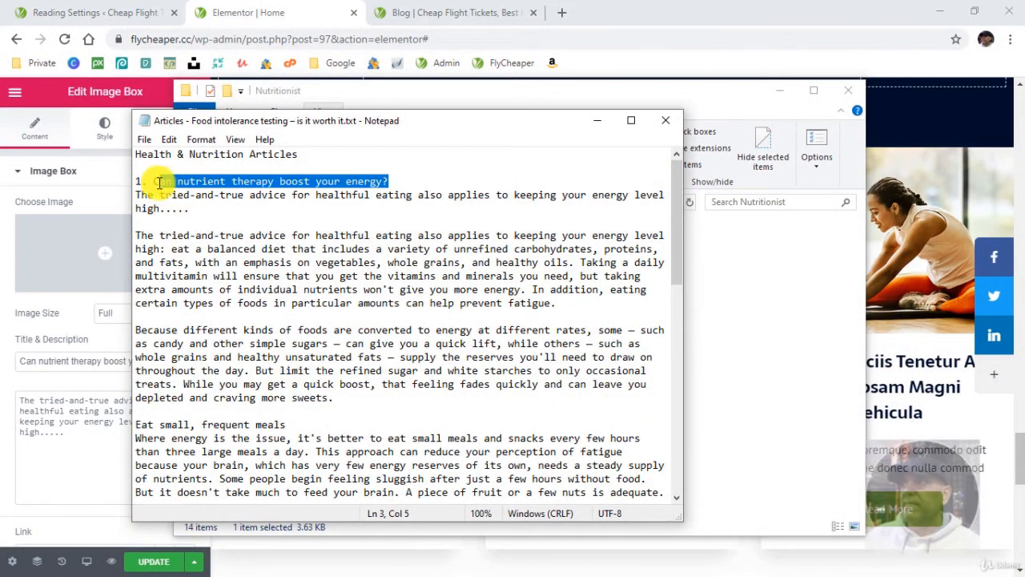
right_click(159, 182)
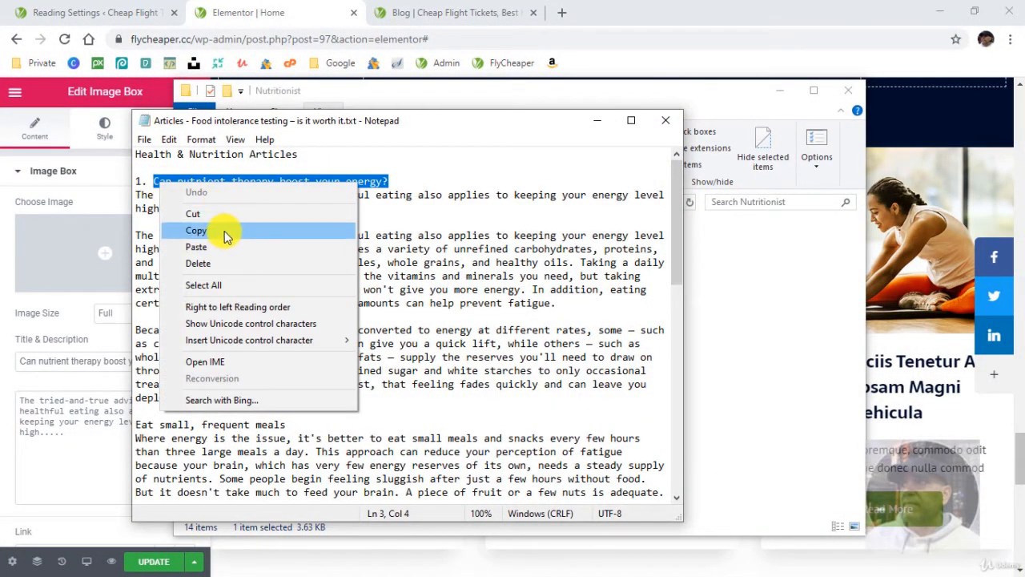
click(226, 229)
click(288, 6)
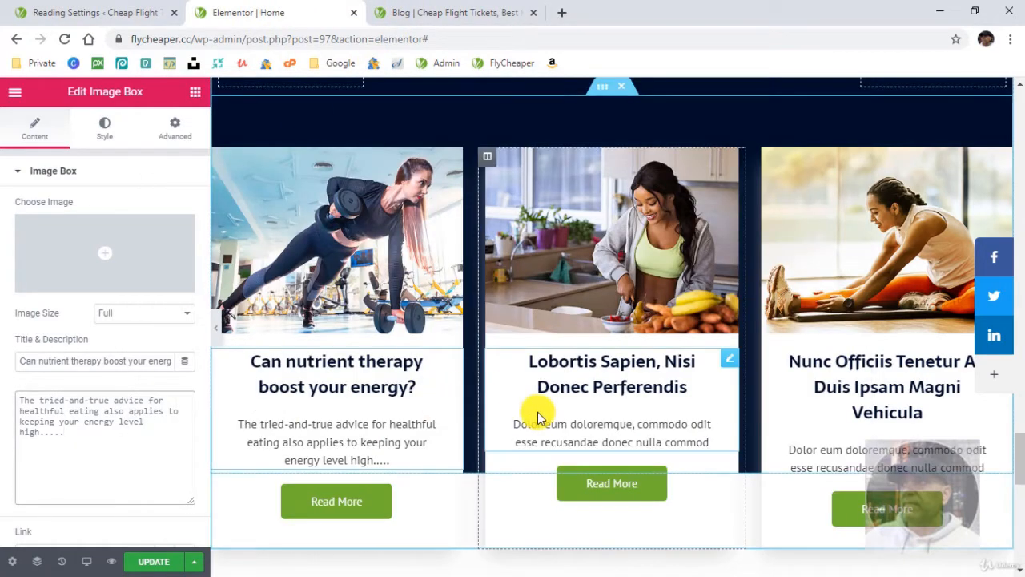
key(alt+Tab)
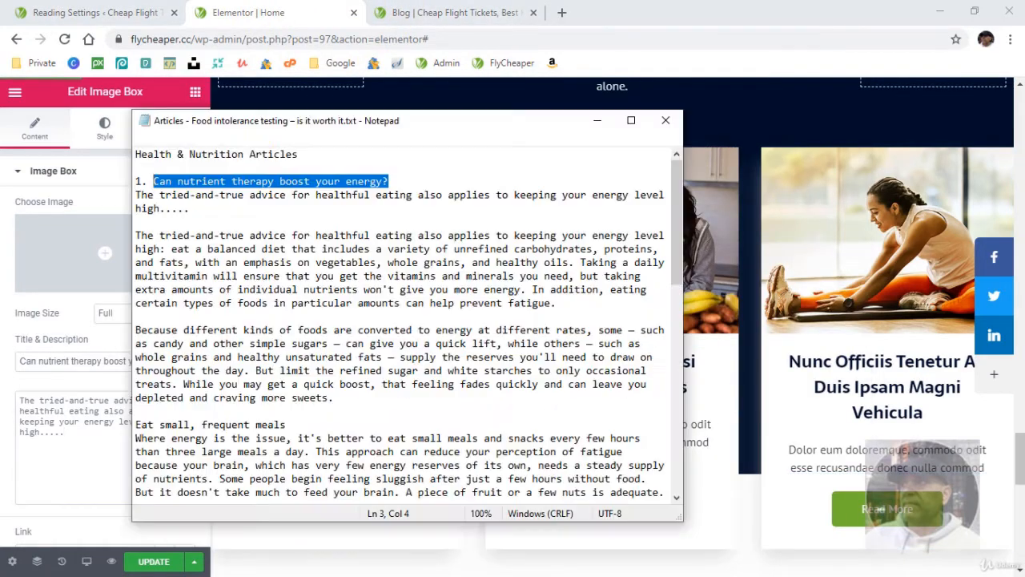
click(667, 121)
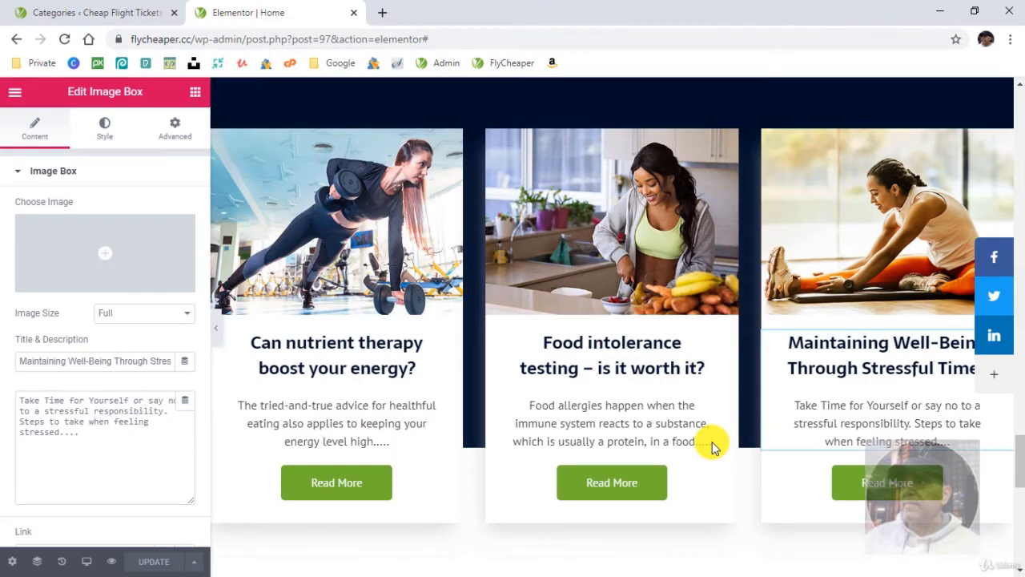
- Review the Home page from the articles section up to its header and open a preview of the page
scroll(713, 441, up, 15)
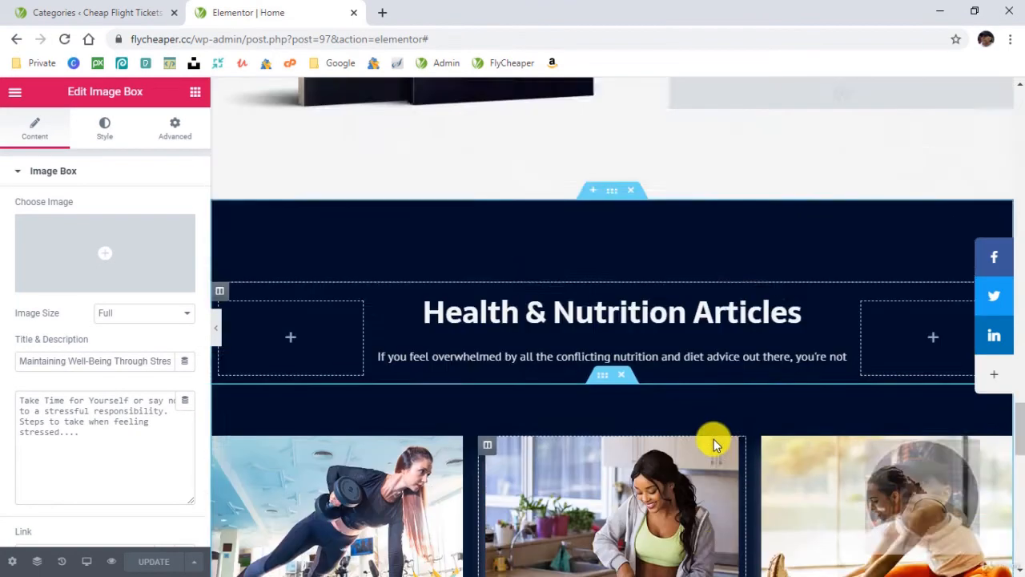
scroll(715, 437, up, 15)
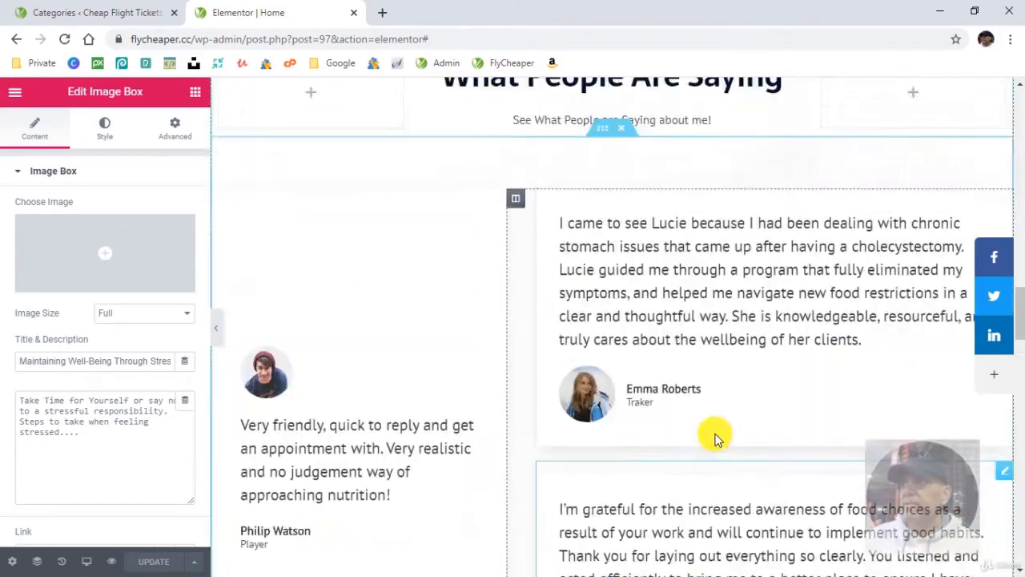
scroll(715, 437, up, 20)
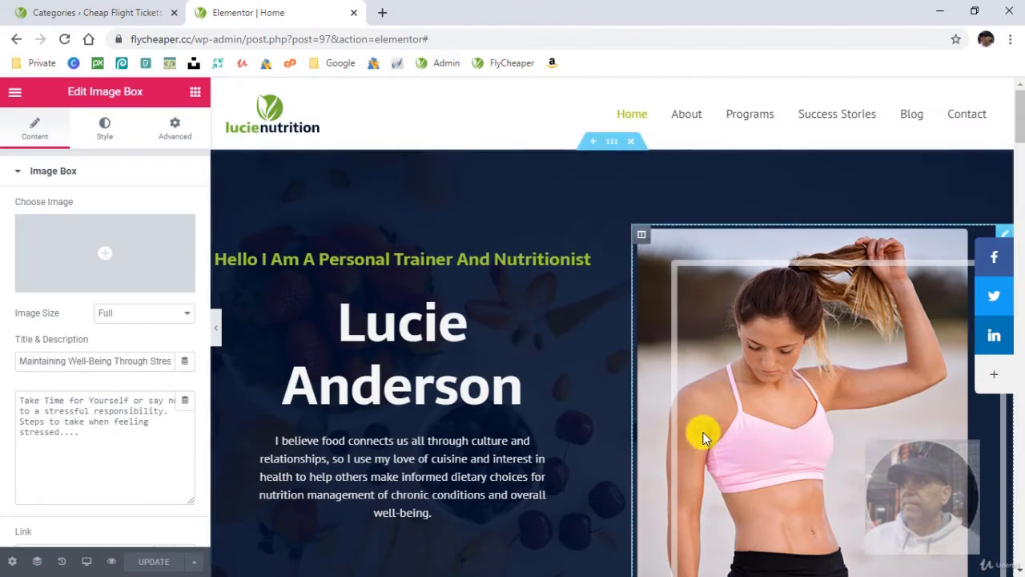
click(112, 565)
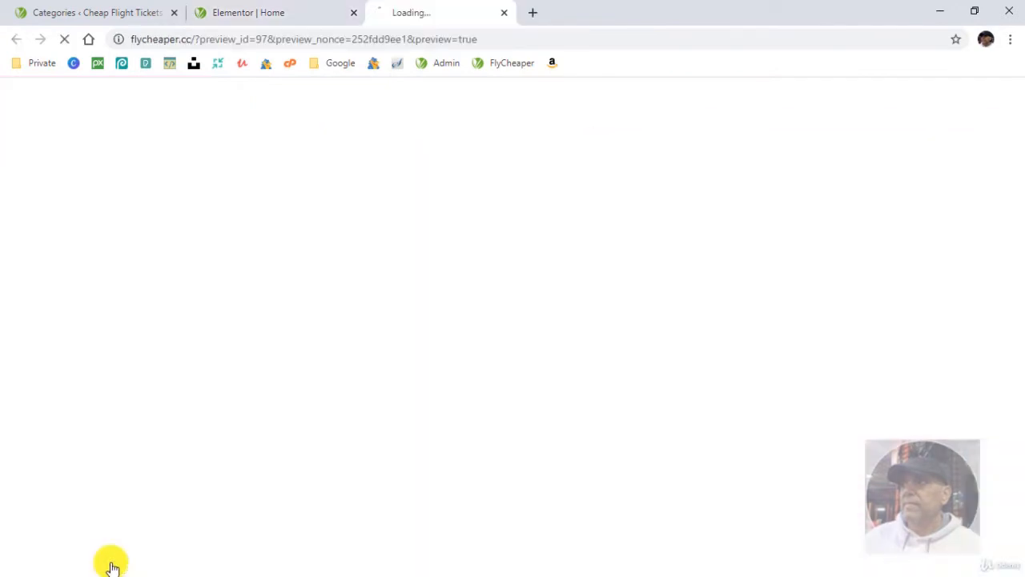
- Look over the live About page from the site preview and open it for editing in Elementor
click(650, 145)
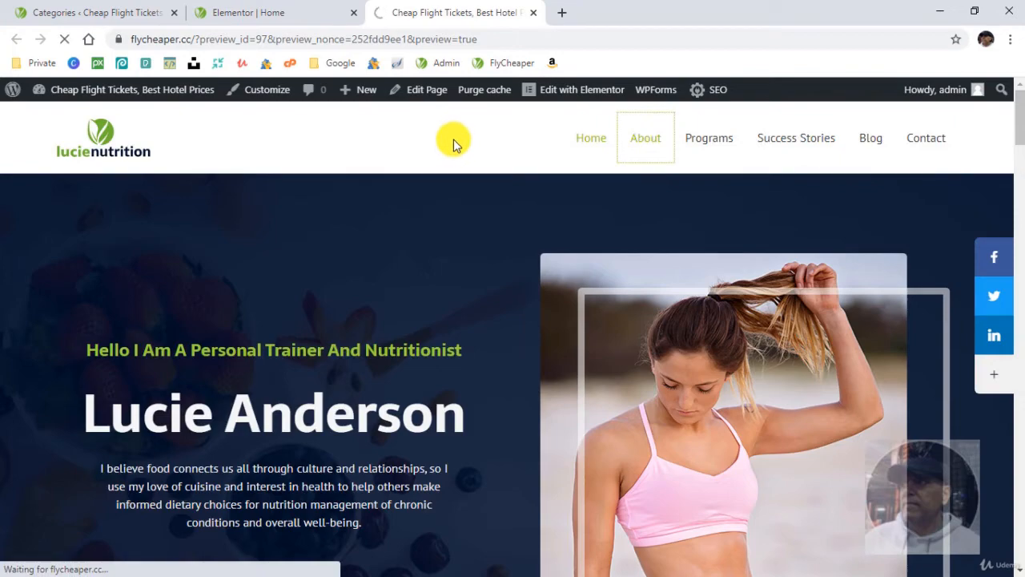
scroll(481, 293, down, 3)
scroll(520, 296, down, 3)
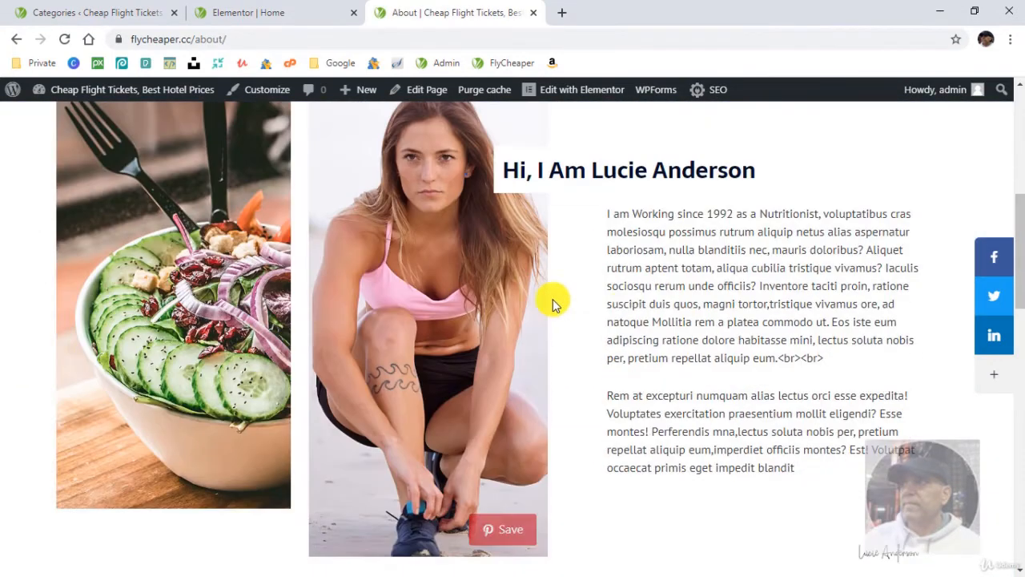
scroll(568, 288, up, 6)
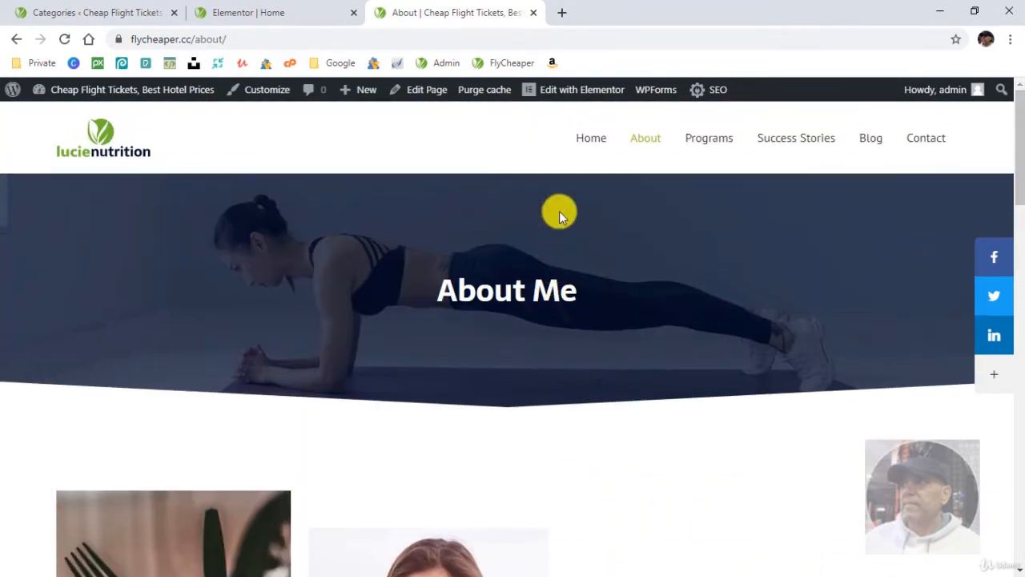
click(566, 96)
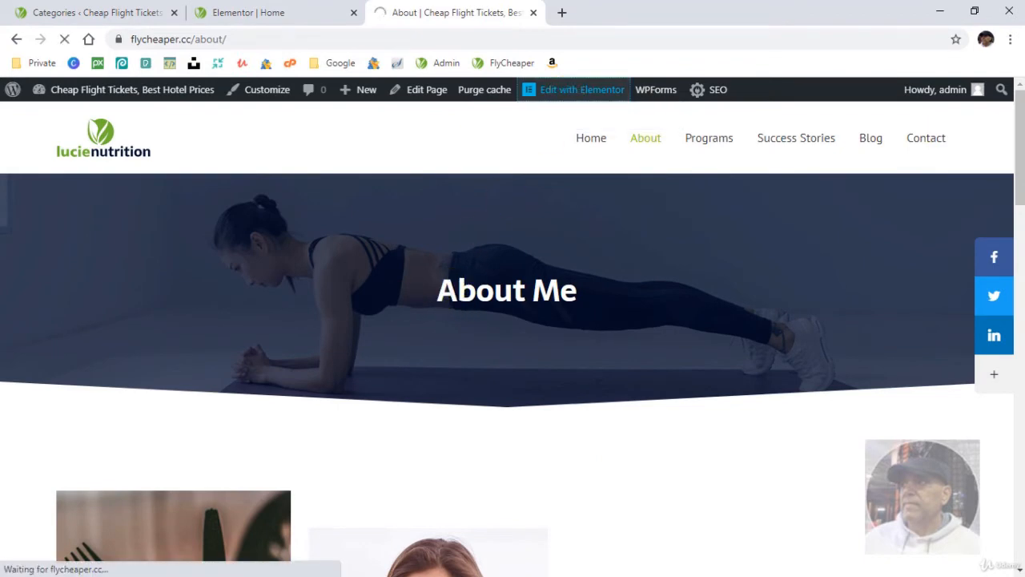
- Replace the placeholder biography with the Registered Dietitian text, using single line breaks between paragraphs and "well being" as the closing words, and update the page
scroll(526, 412, down, 5)
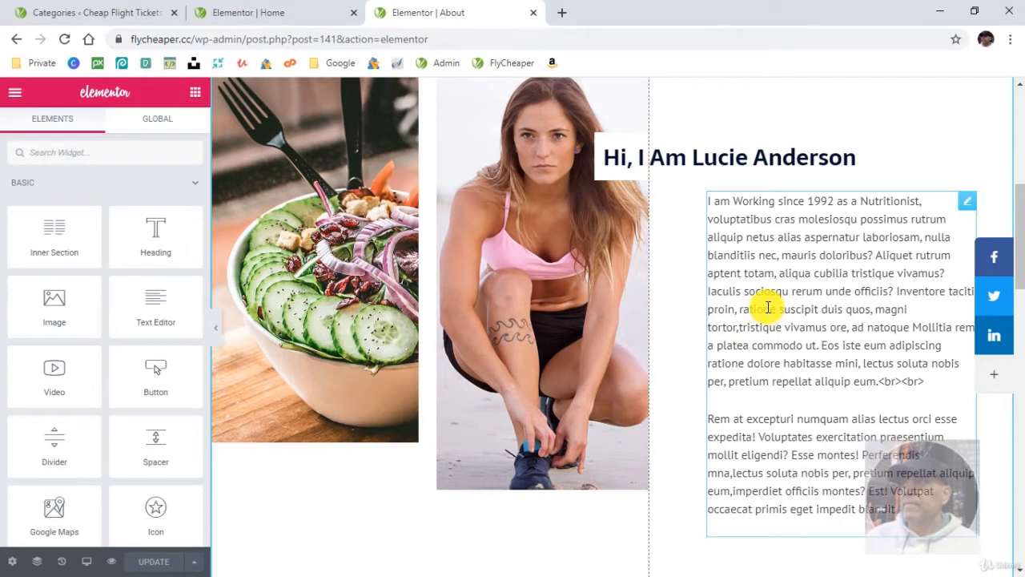
click(936, 382)
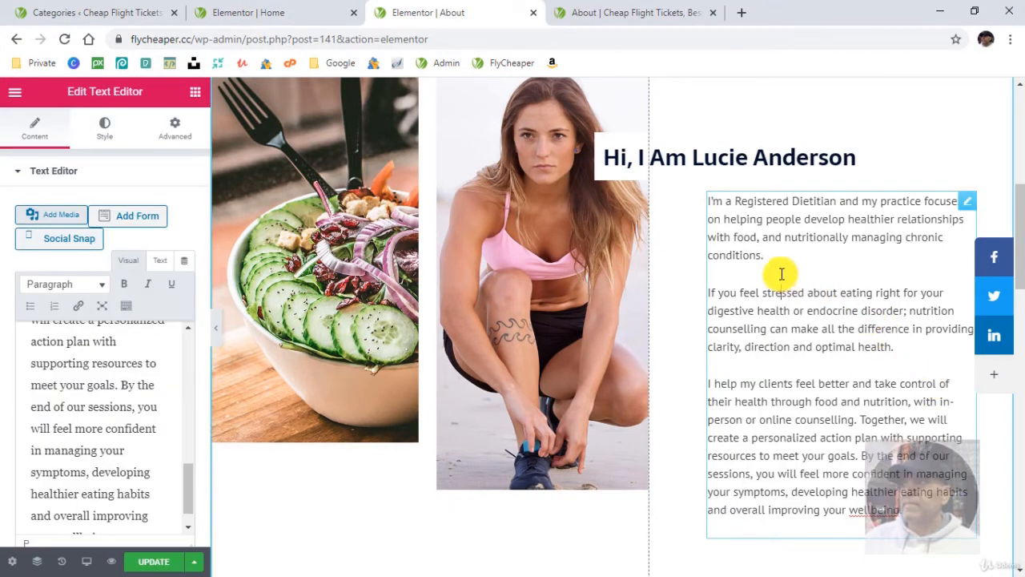
key(Delete)
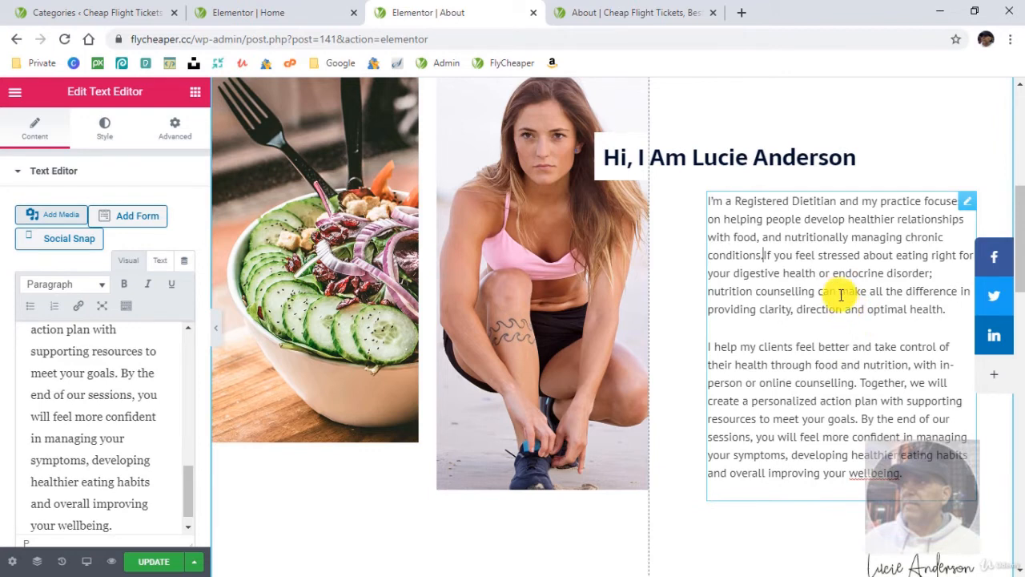
key(shift+Return)
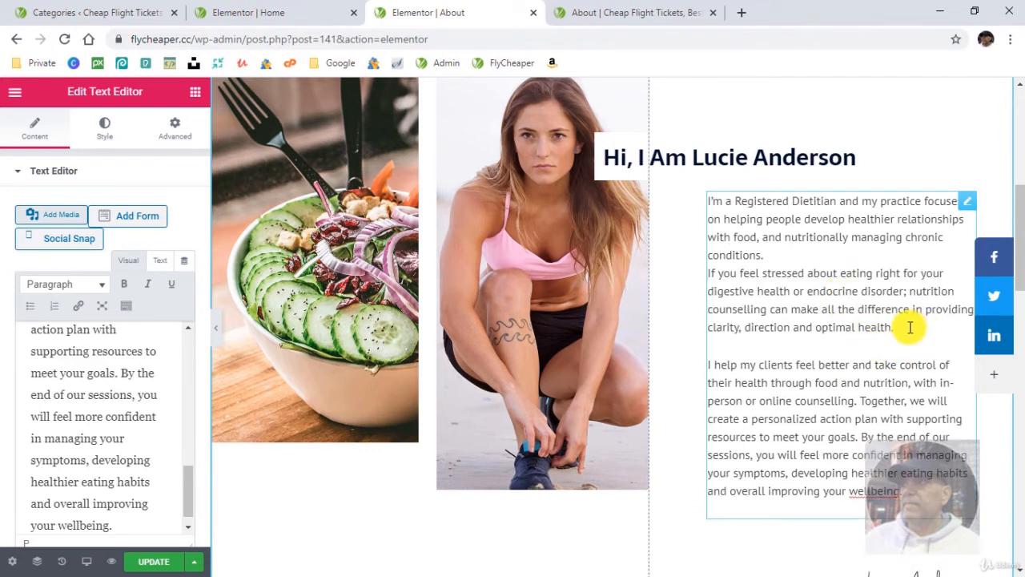
key(Delete)
key(shift+Return)
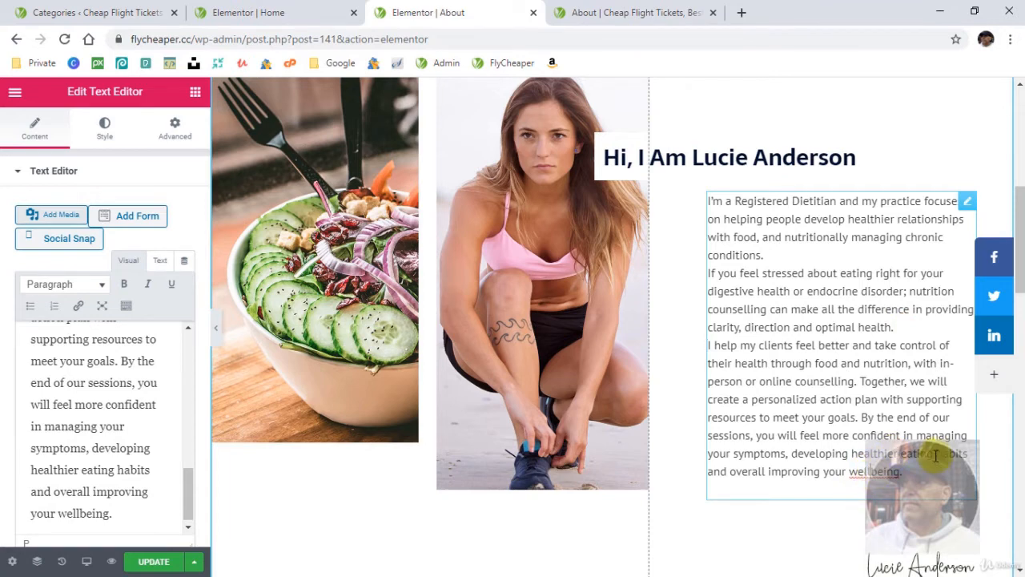
click(148, 562)
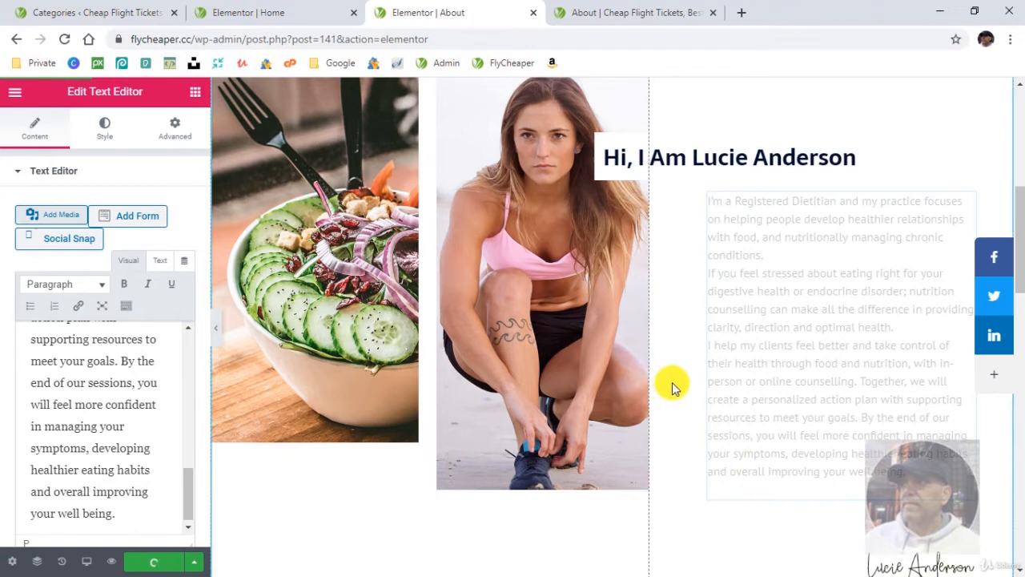
- Clear the placeholder description of the "What I Do for Healthy Nutrition?" image box
scroll(677, 432, down, 5)
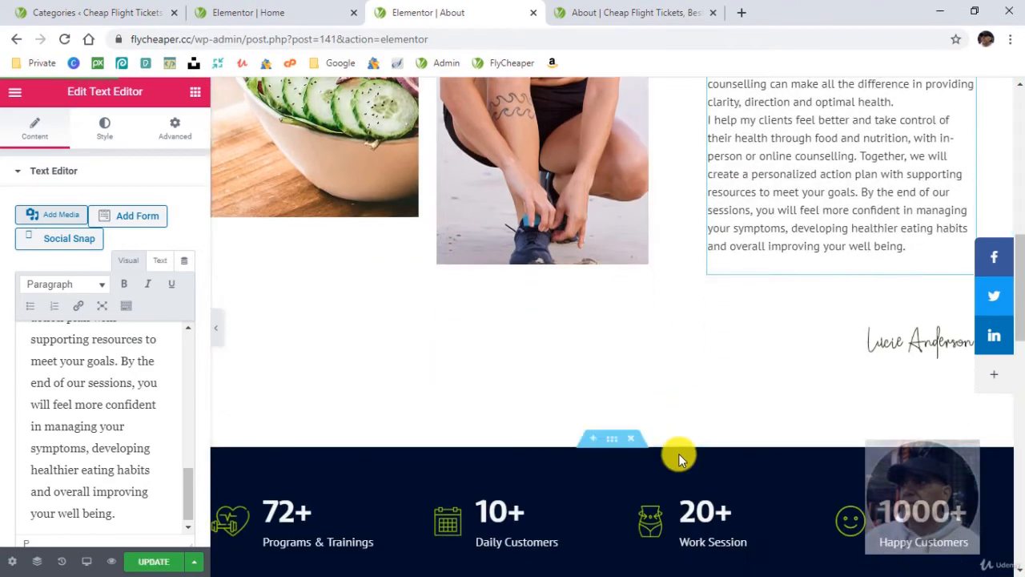
scroll(641, 417, down, 1)
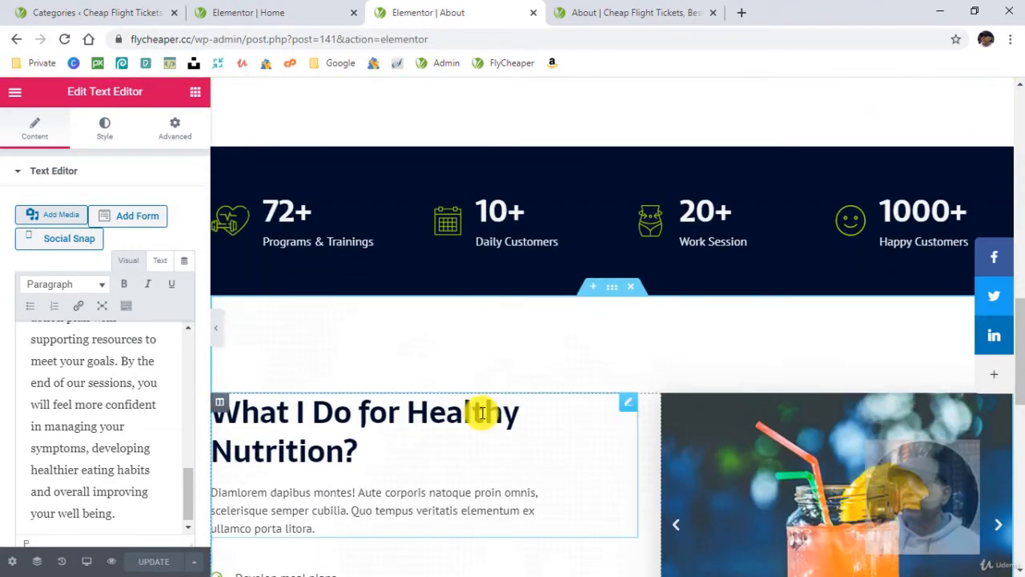
scroll(480, 411, down, 3)
click(473, 286)
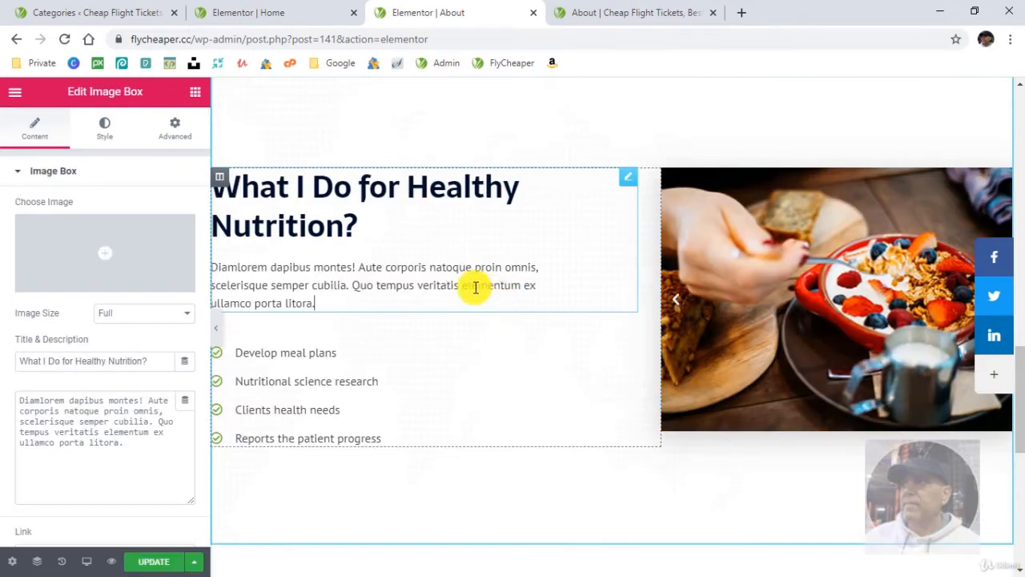
key(ctrl+a)
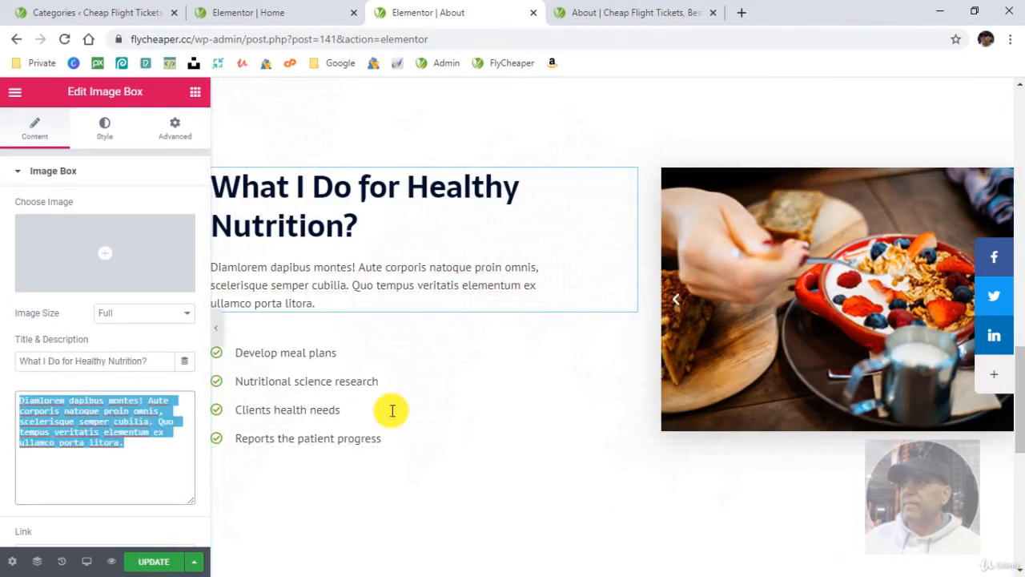
key(BackSpace)
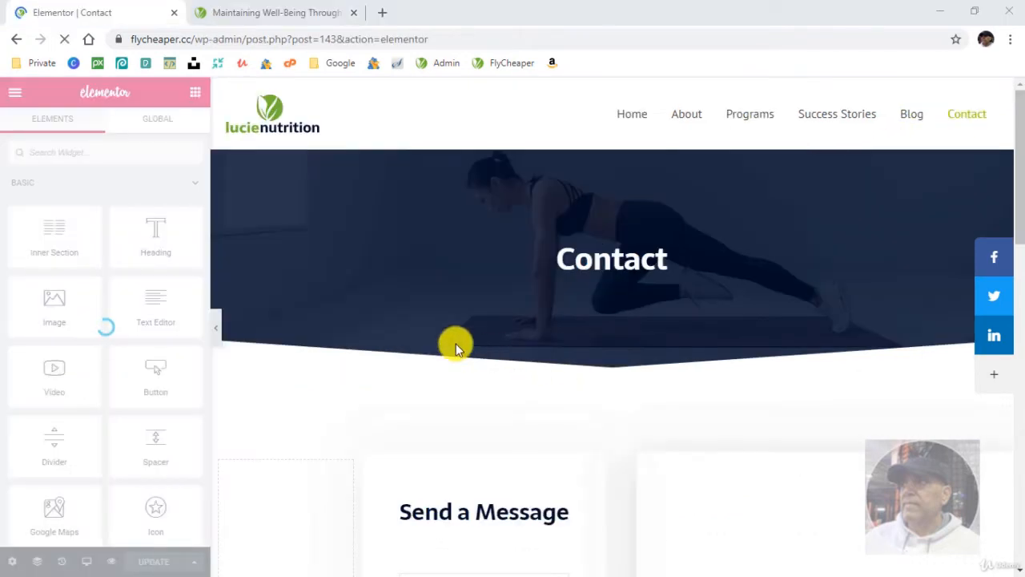
- Find the EA WPForms widget with the search "forms", add it below the Contact page's "Send a Message" heading, and select Contact Form
scroll(453, 335, down, 1)
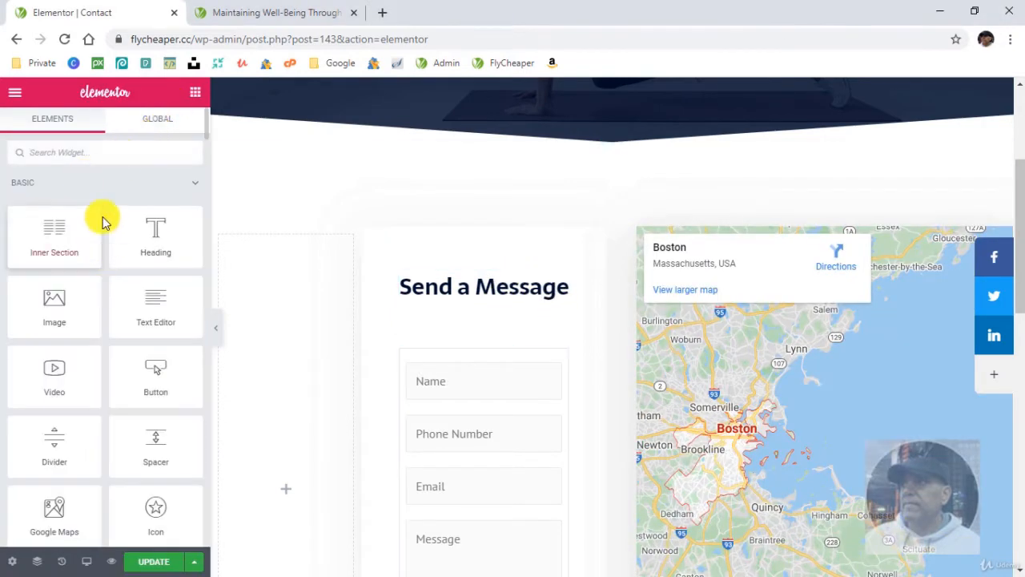
click(99, 161)
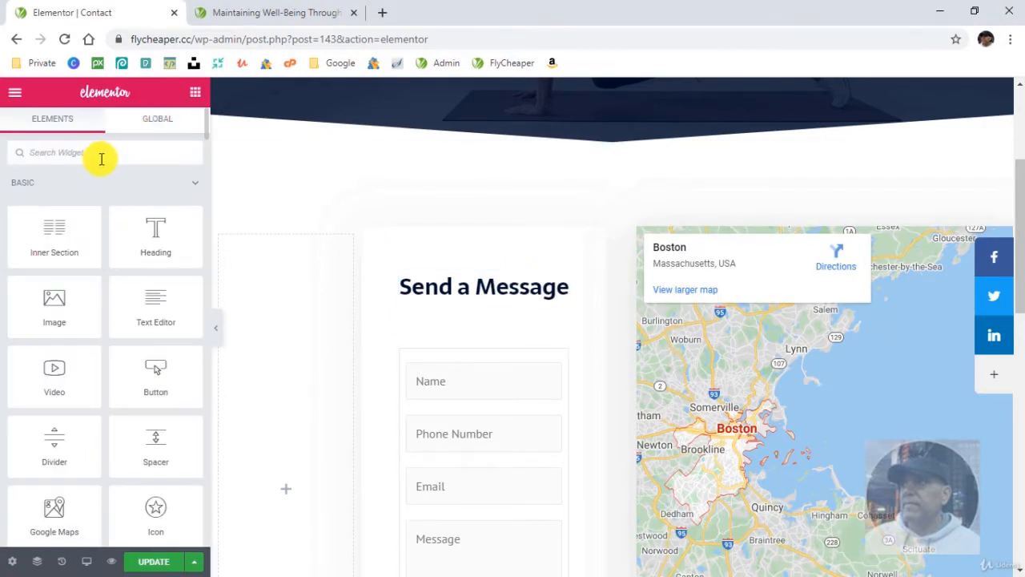
text(forms)
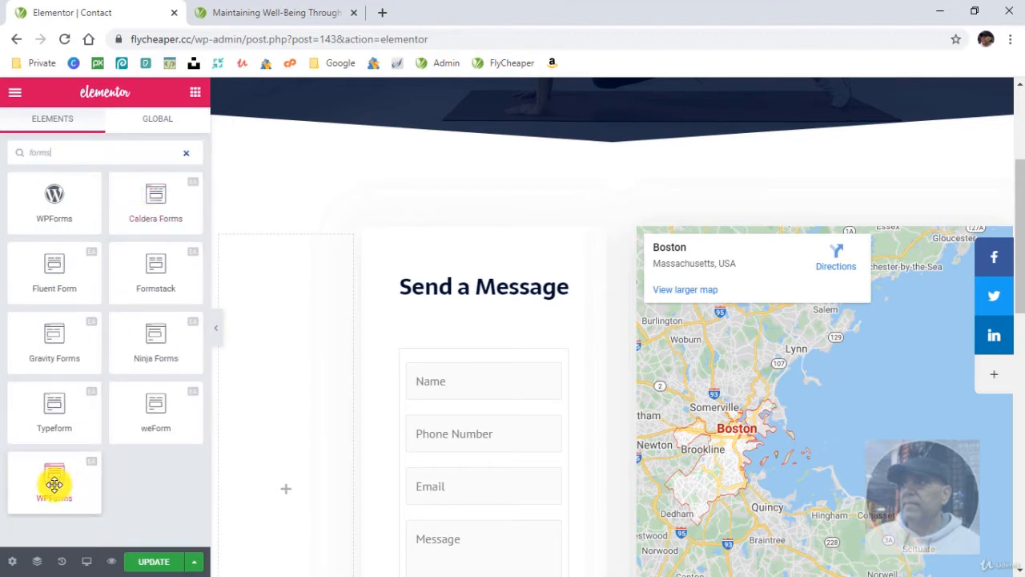
drag(53, 484, 487, 341)
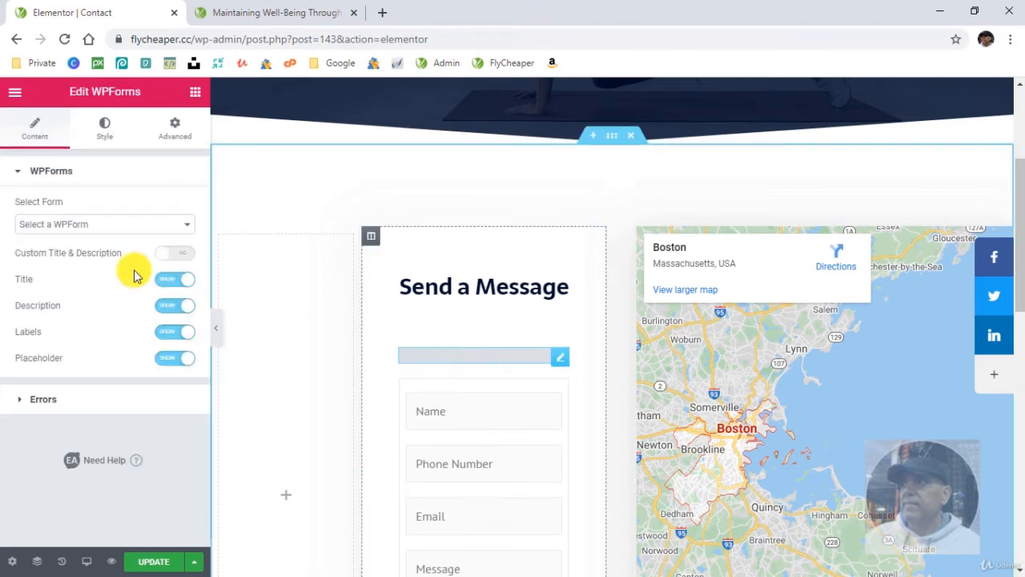
click(82, 223)
click(60, 265)
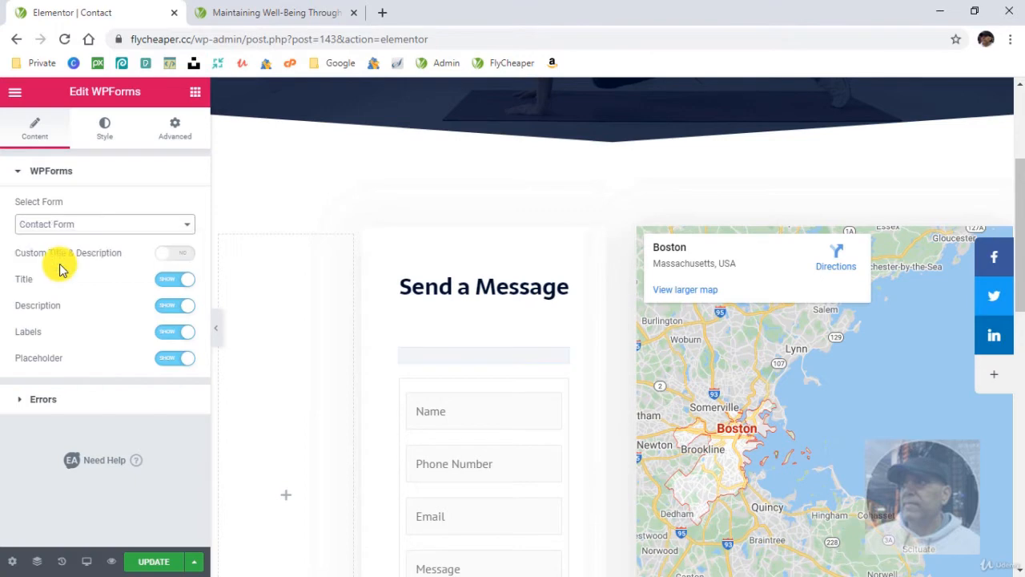
- Delete the old text editor form beneath the new contact form
scroll(517, 422, down, 2)
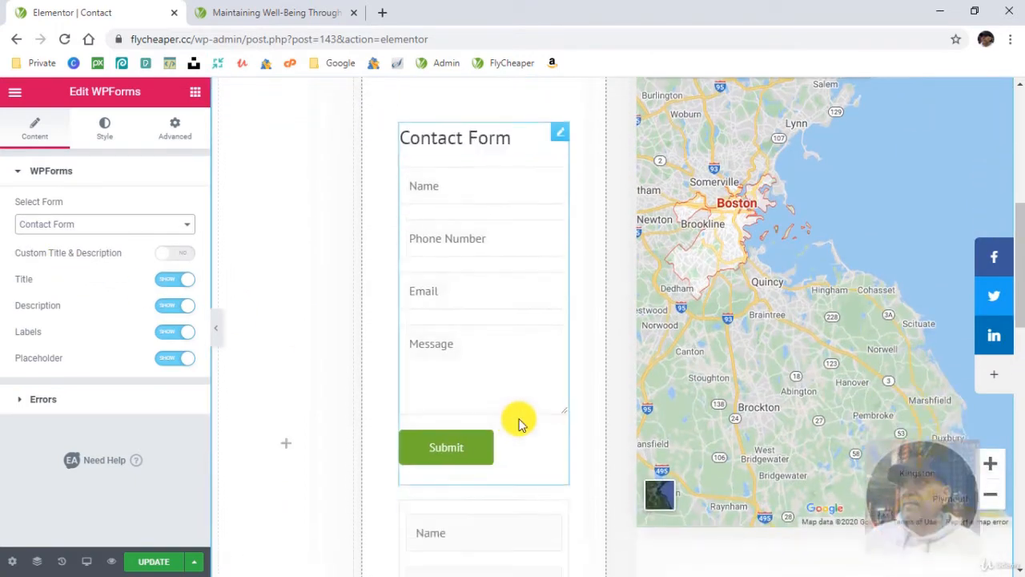
scroll(538, 391, down, 3)
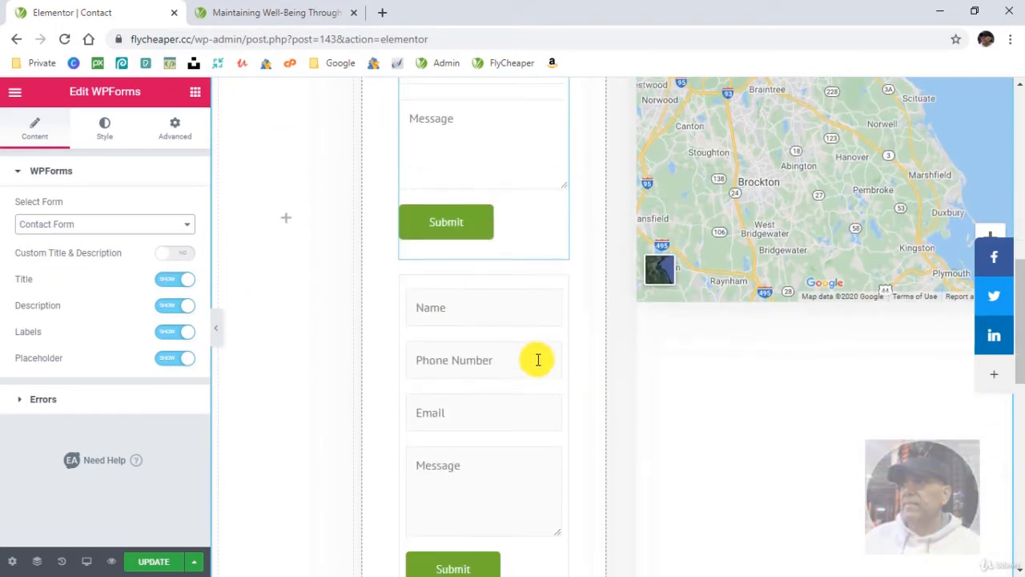
right_click(561, 291)
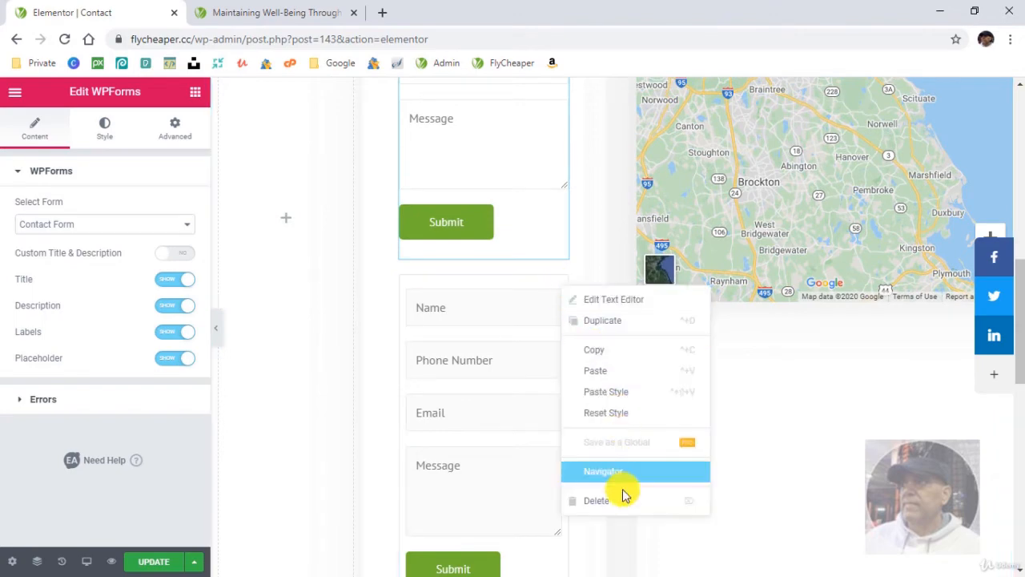
click(599, 498)
scroll(538, 392, up, 3)
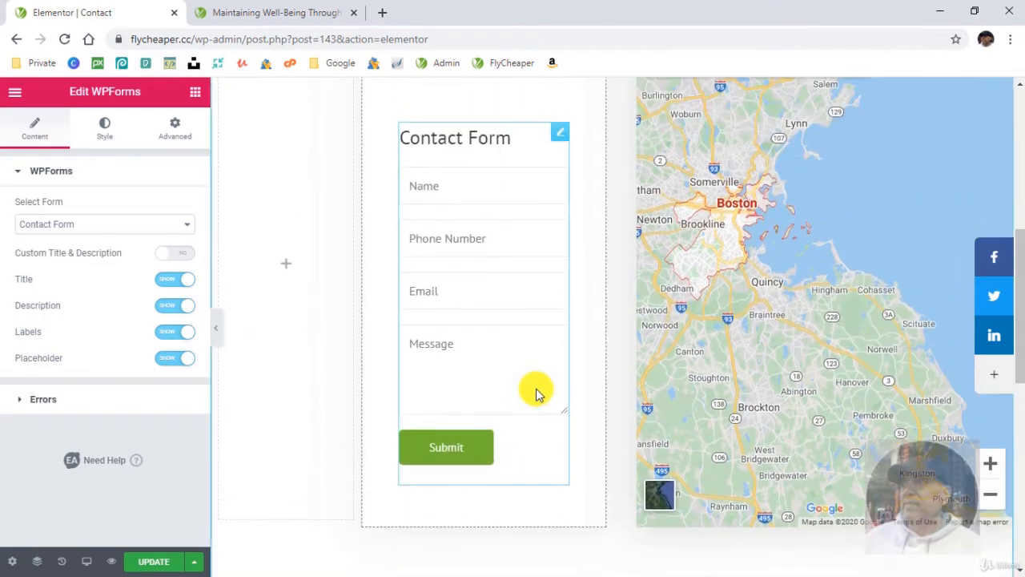
- Set the right and left padding of the "Send a Message" column to 25 px each
click(414, 197)
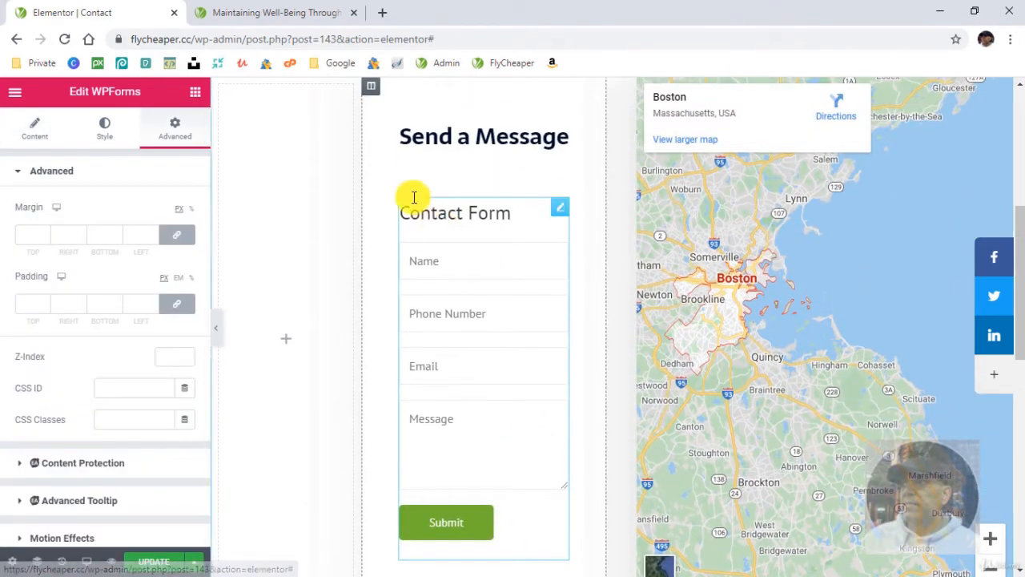
click(370, 90)
click(177, 131)
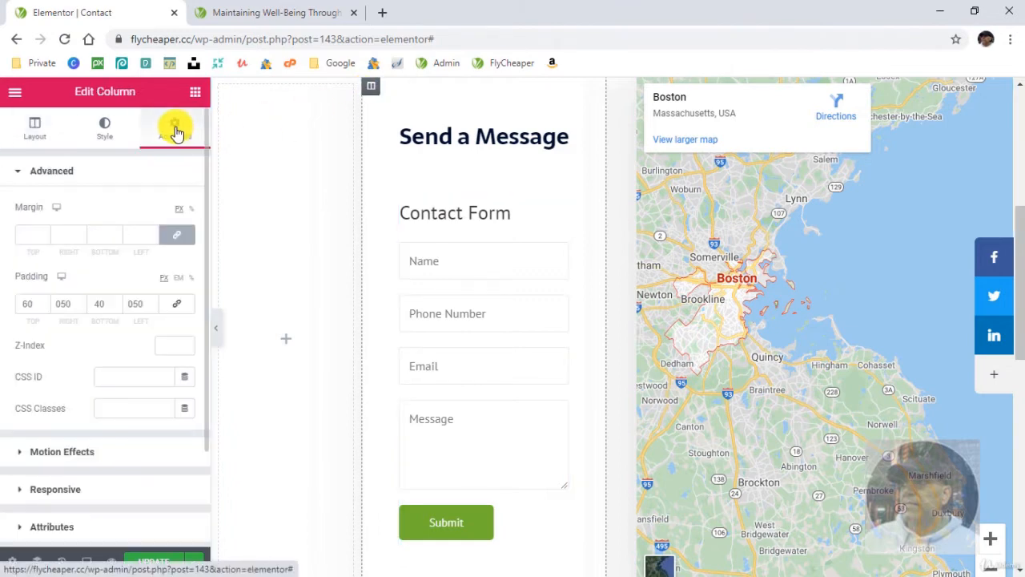
double_click(71, 303)
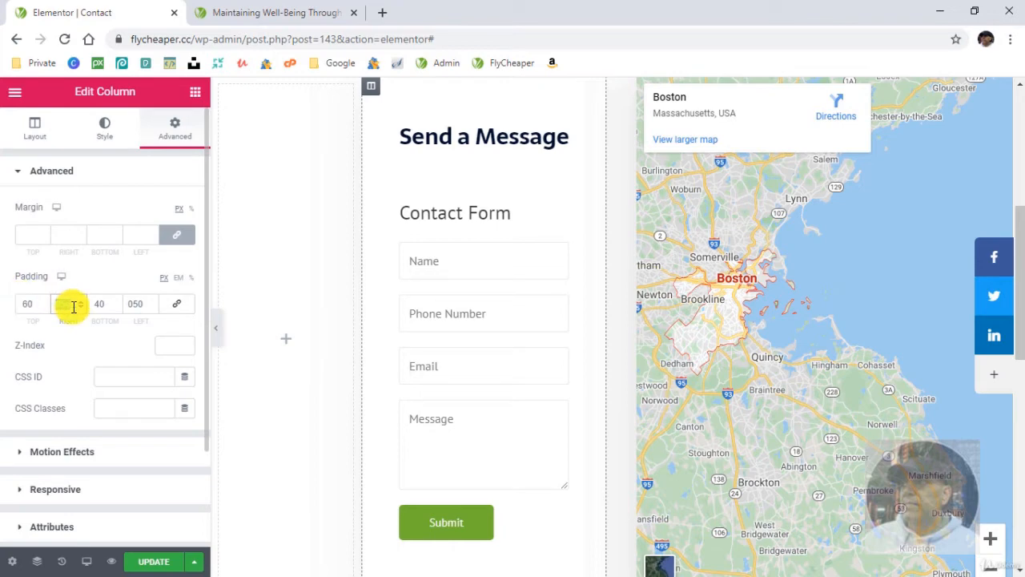
text(25)
double_click(147, 304)
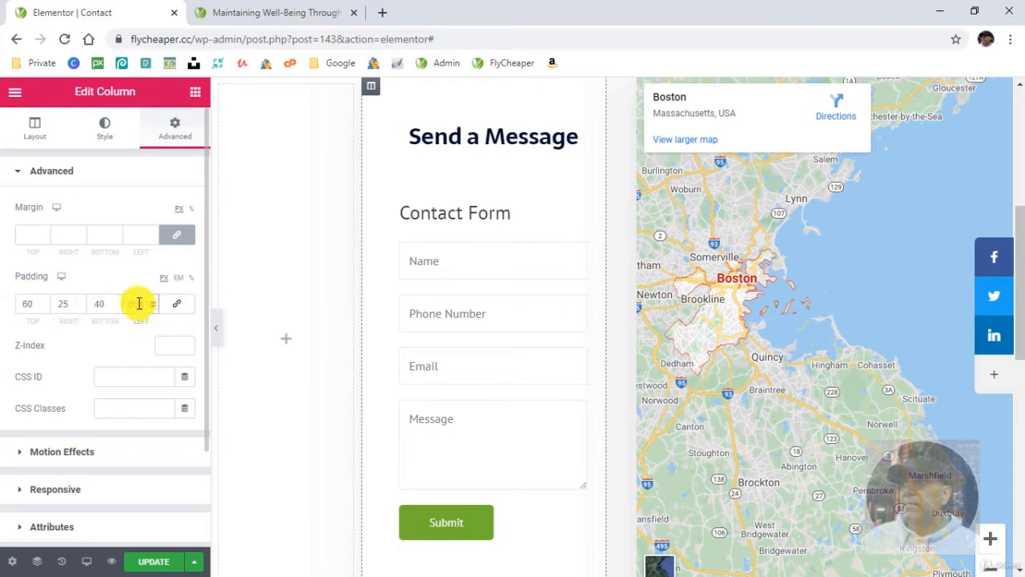
text(25)
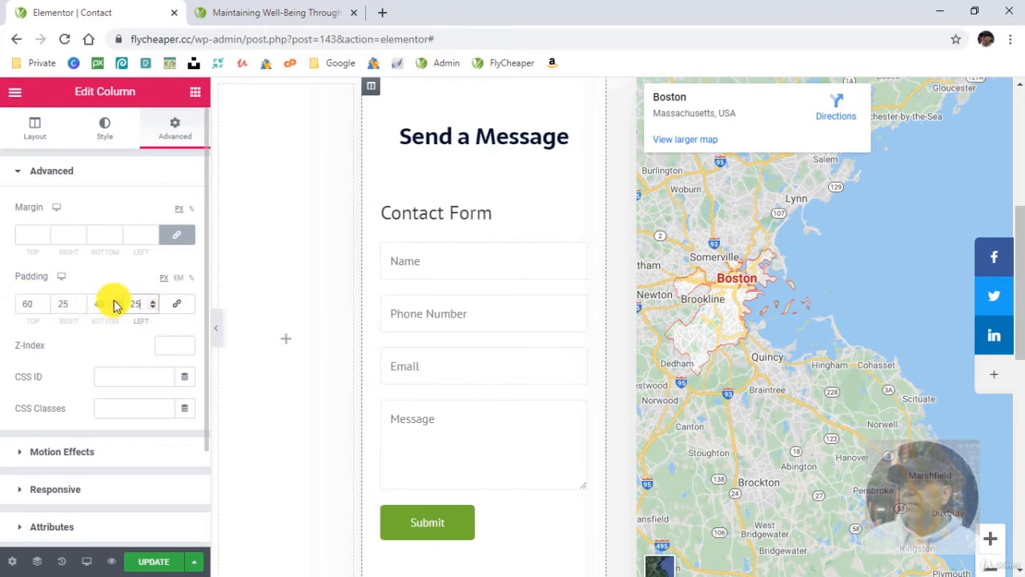
- Hide the contact form's title, check the form's layout, and update the Contact page
click(567, 215)
click(579, 209)
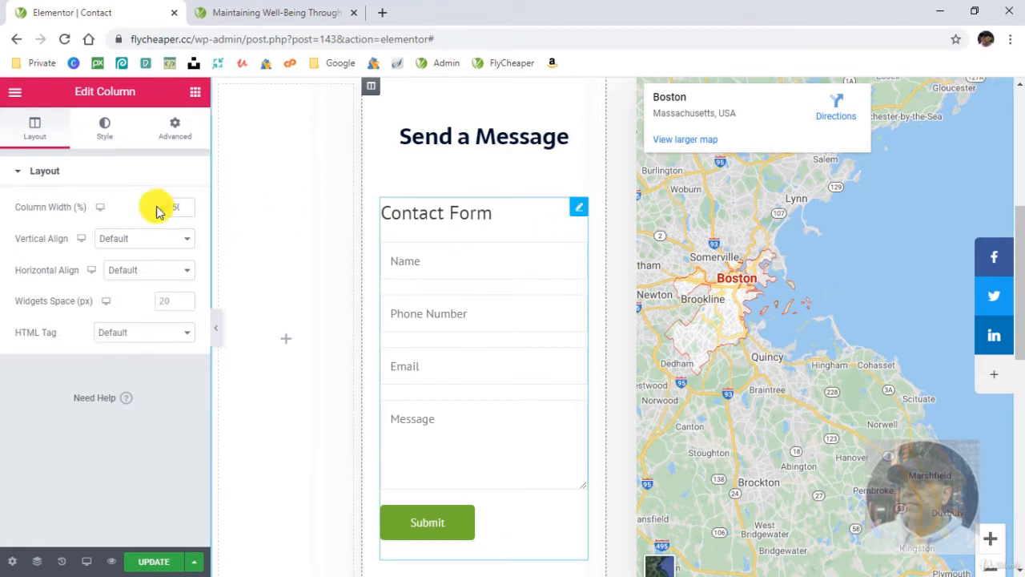
click(35, 130)
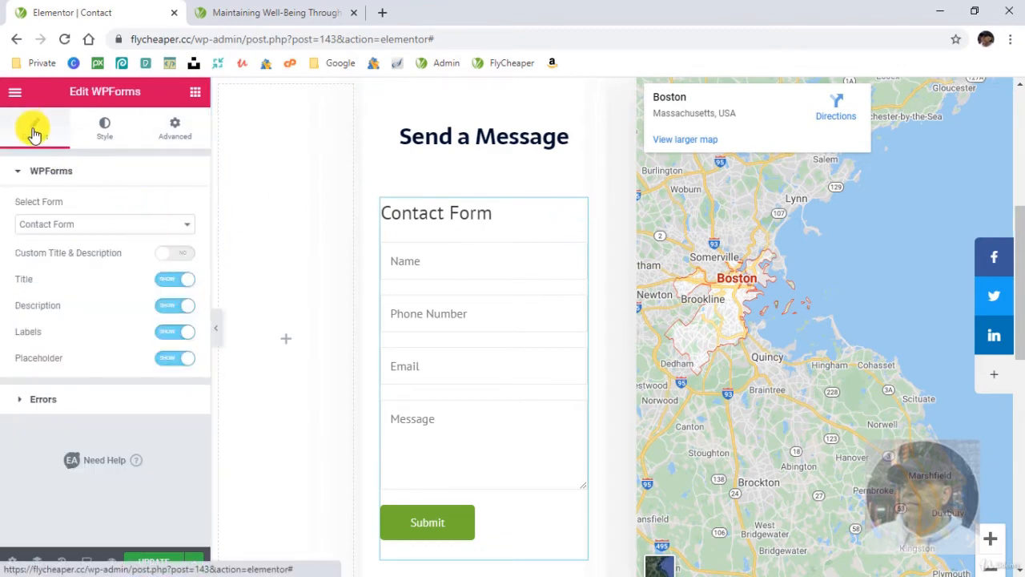
click(183, 280)
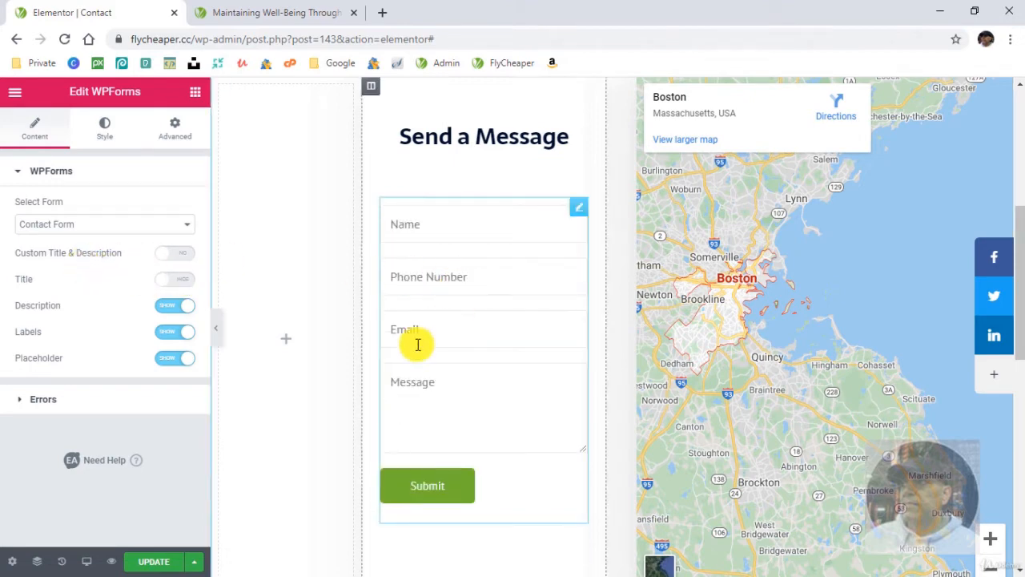
scroll(481, 416, down, 3)
scroll(508, 415, up, 3)
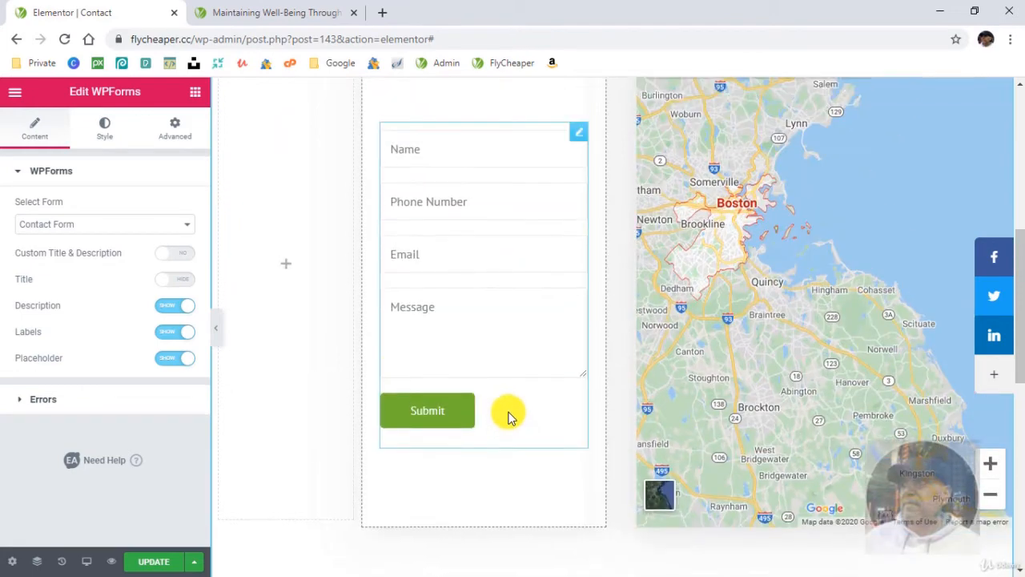
scroll(325, 407, up, 1)
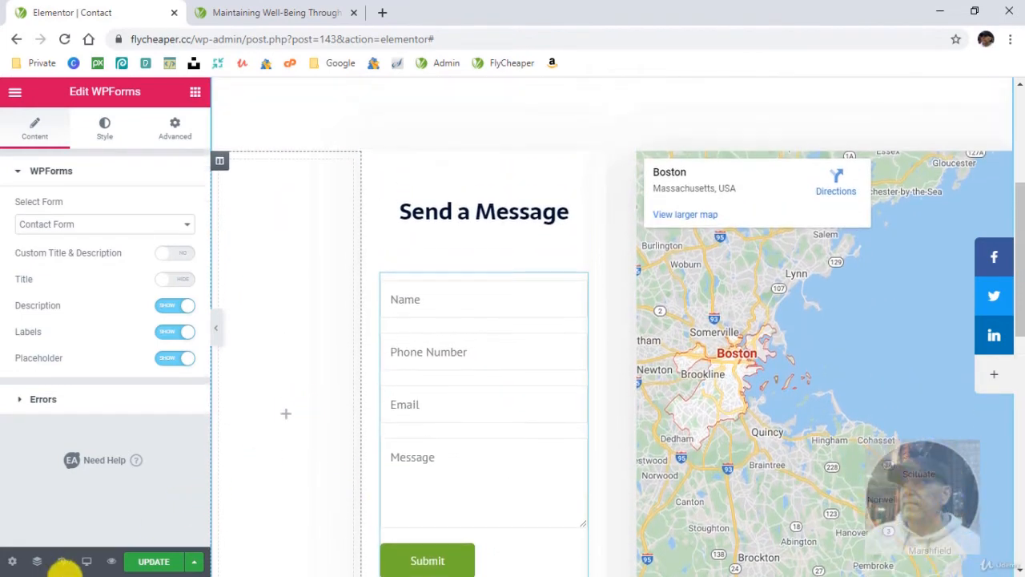
click(151, 560)
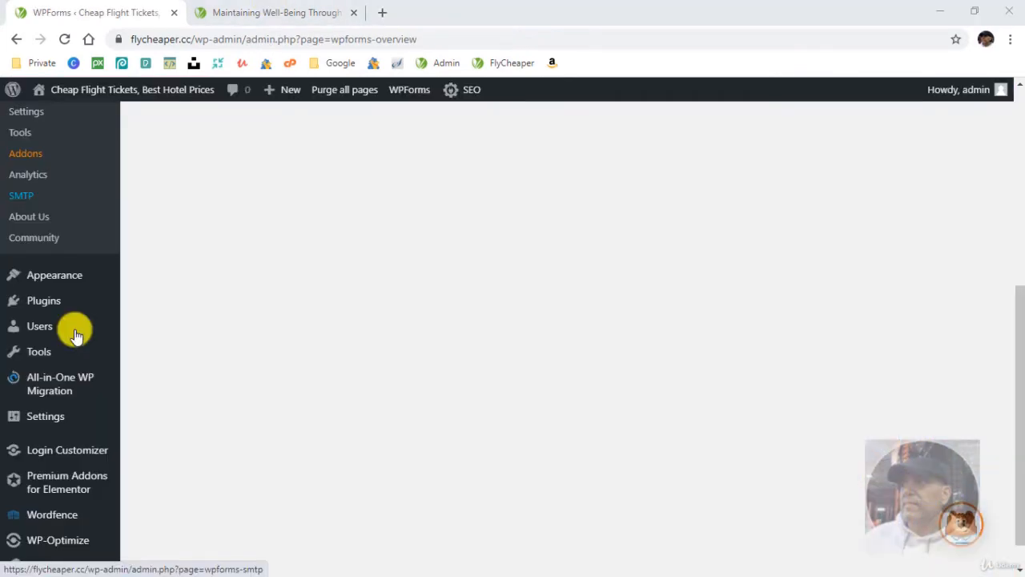
- Open the Footer template from the Header Footer & Blocks templates for editing in Elementor
mouse_move(69, 275)
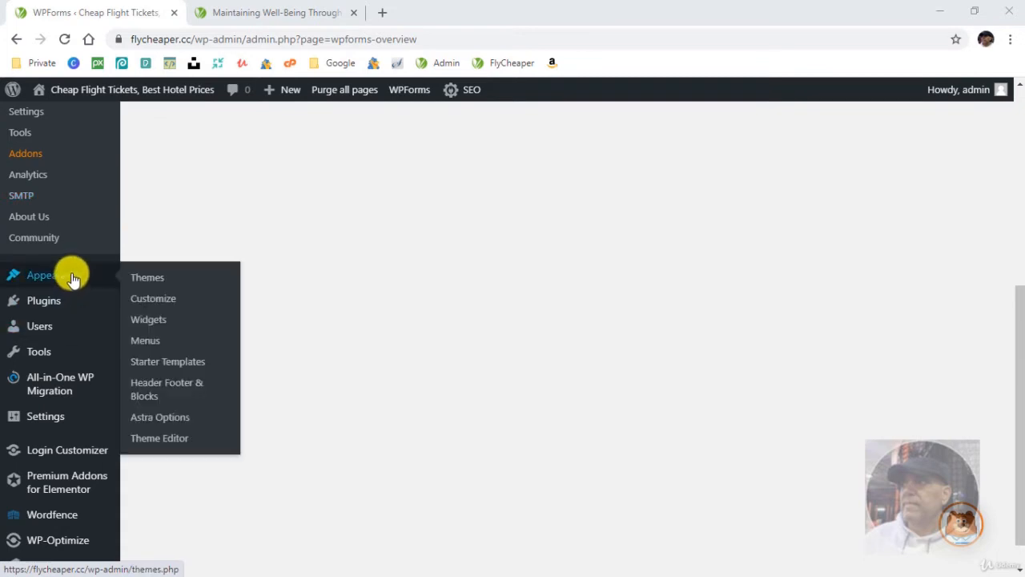
click(150, 390)
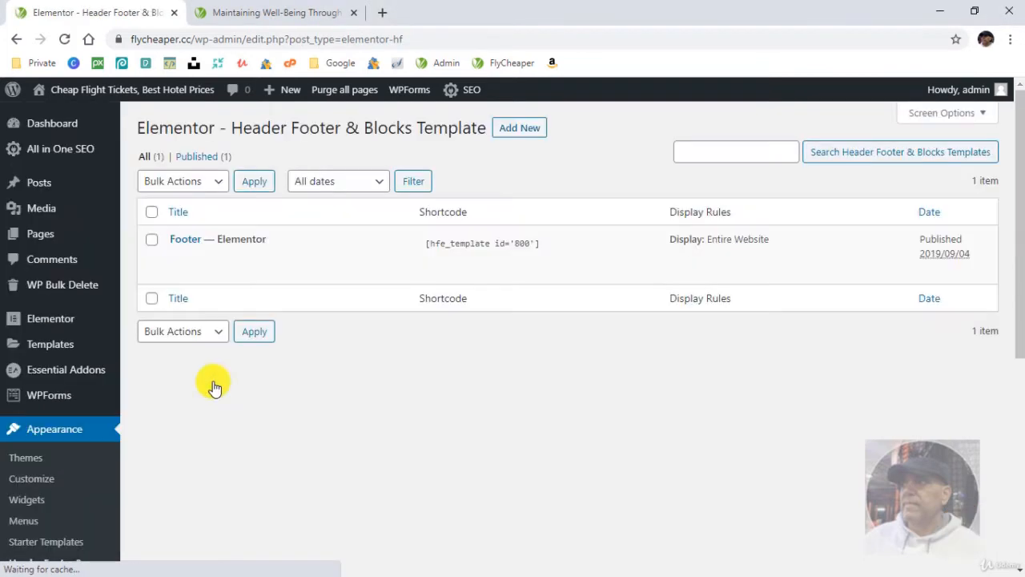
click(189, 242)
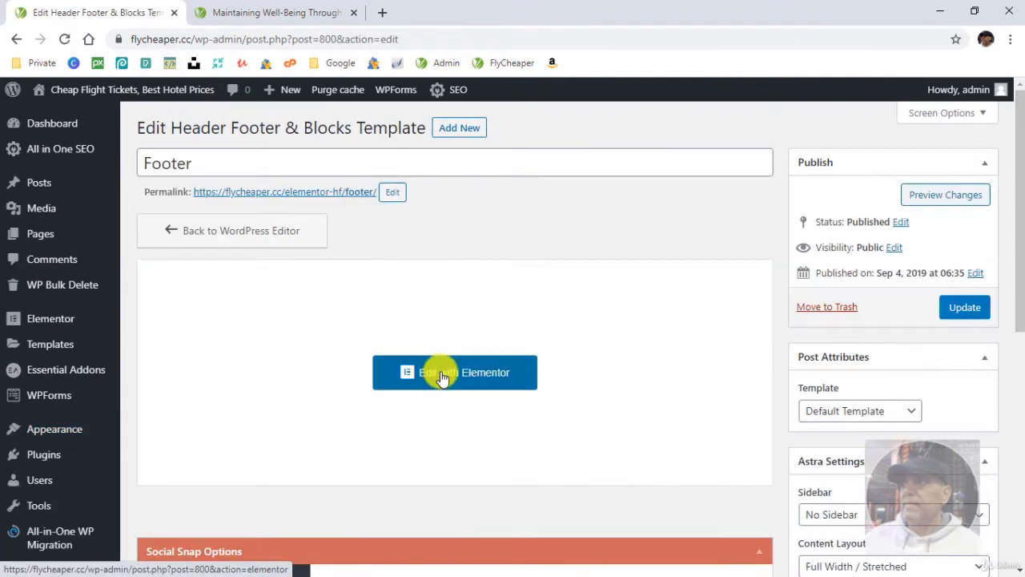
click(435, 371)
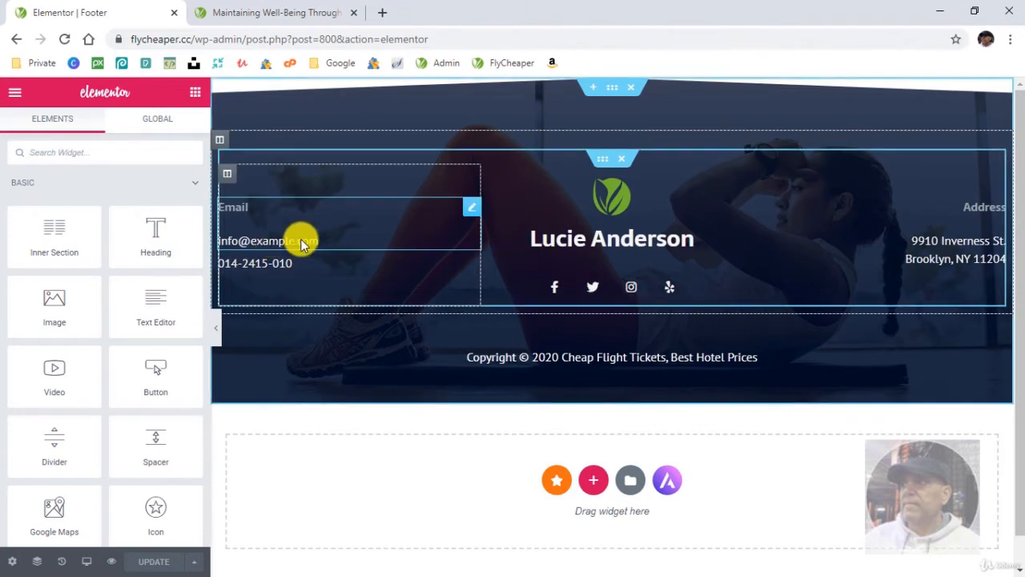
- Examine the editable footer widgets for the email, phone number, social icons and address
click(300, 243)
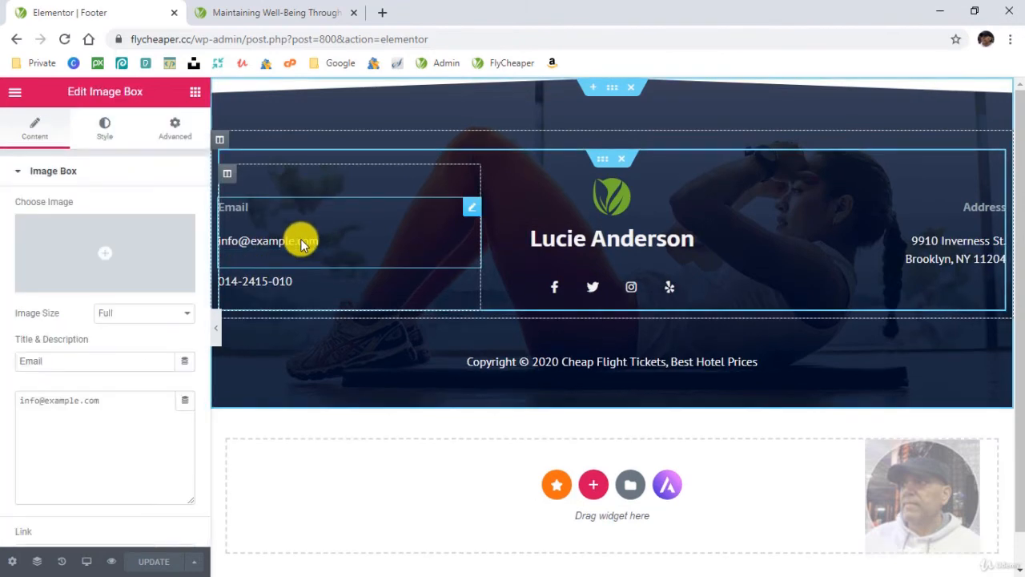
click(270, 282)
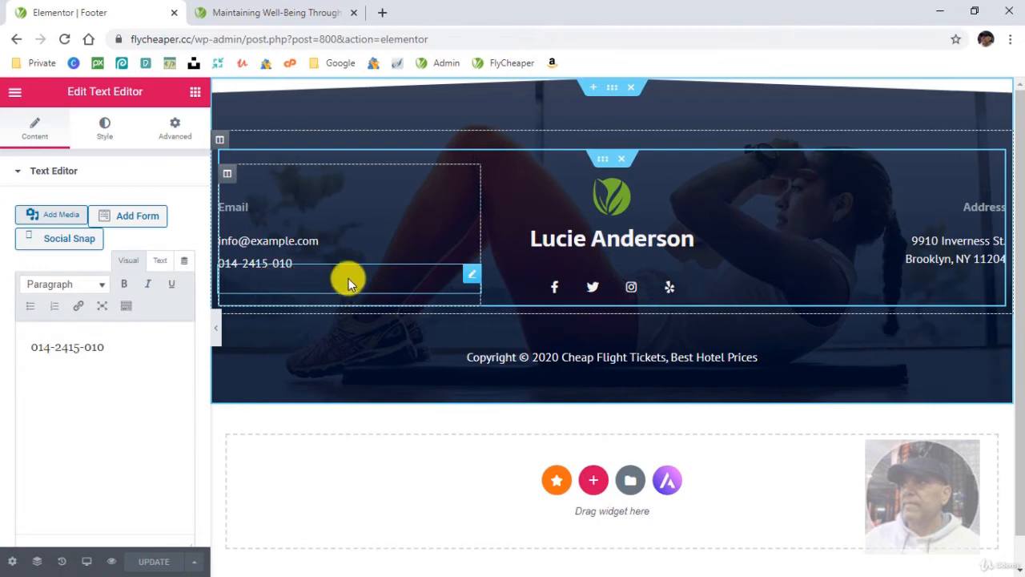
click(729, 288)
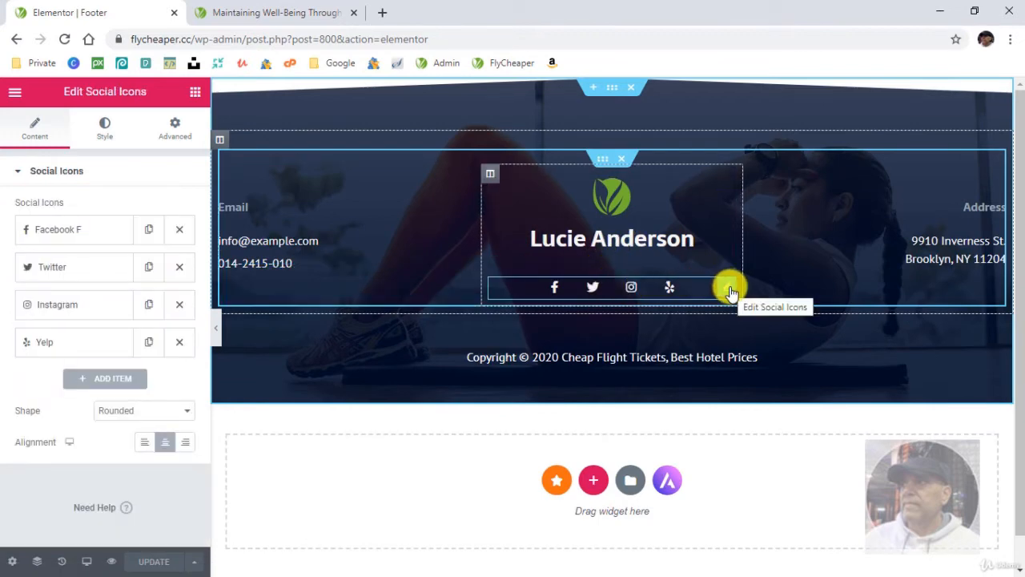
click(995, 215)
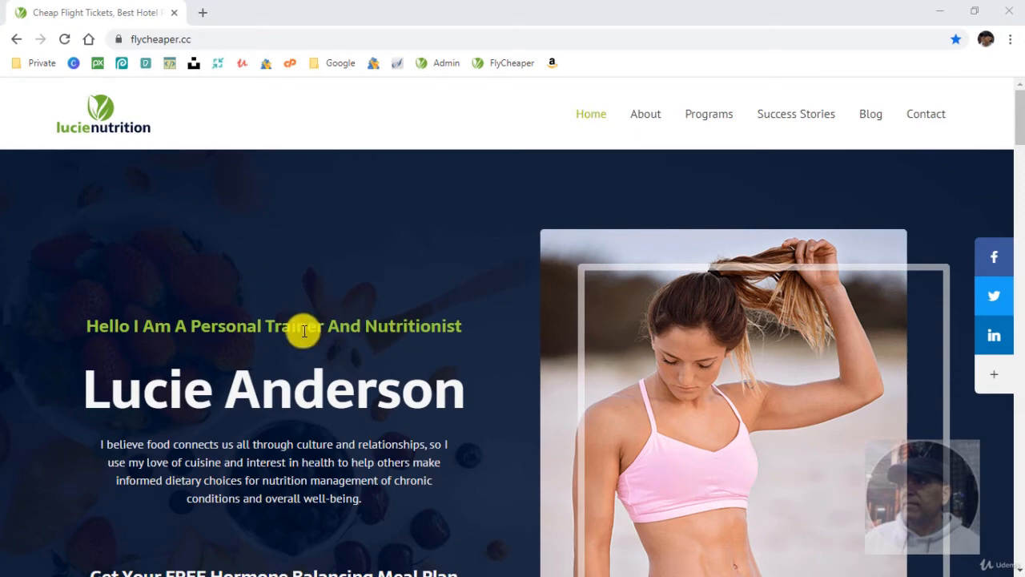
- Review the live Home page from the hero section down to the "What I Offer For Good Health?" section
scroll(329, 342, down, 1)
scroll(329, 342, down, 8)
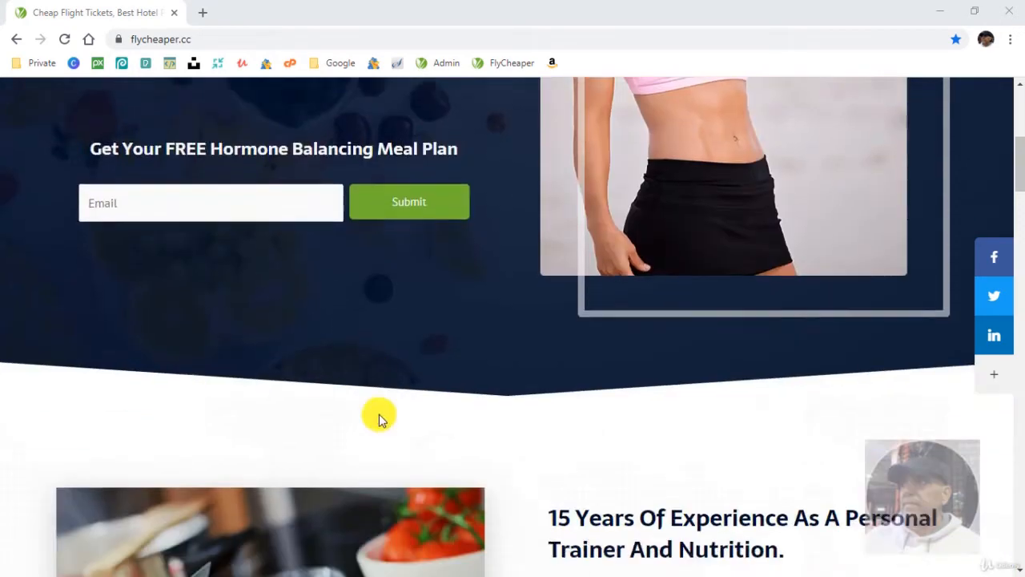
scroll(432, 435, down, 5)
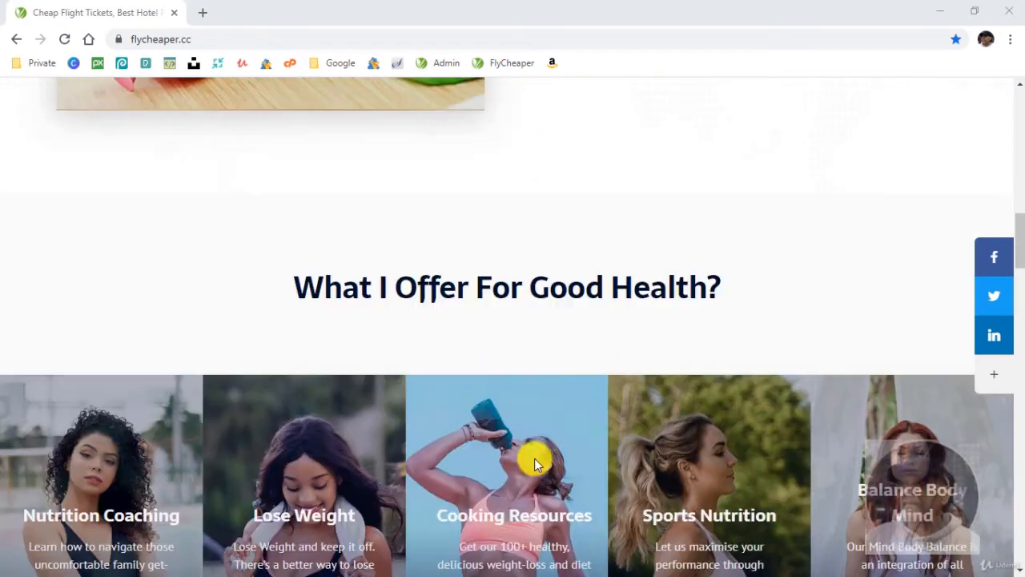
mouse_move(1020, 262)
mouse_down()
mouse_move(1019, 565)
mouse_move(1019, 130)
mouse_up()
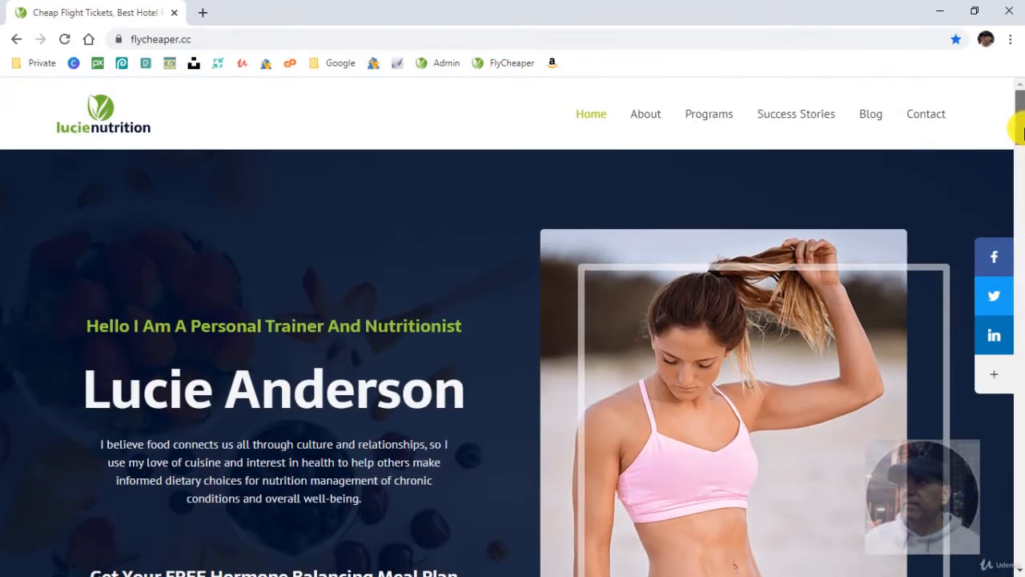
- Visit the live About page and check its layout down to the statistics band
click(648, 112)
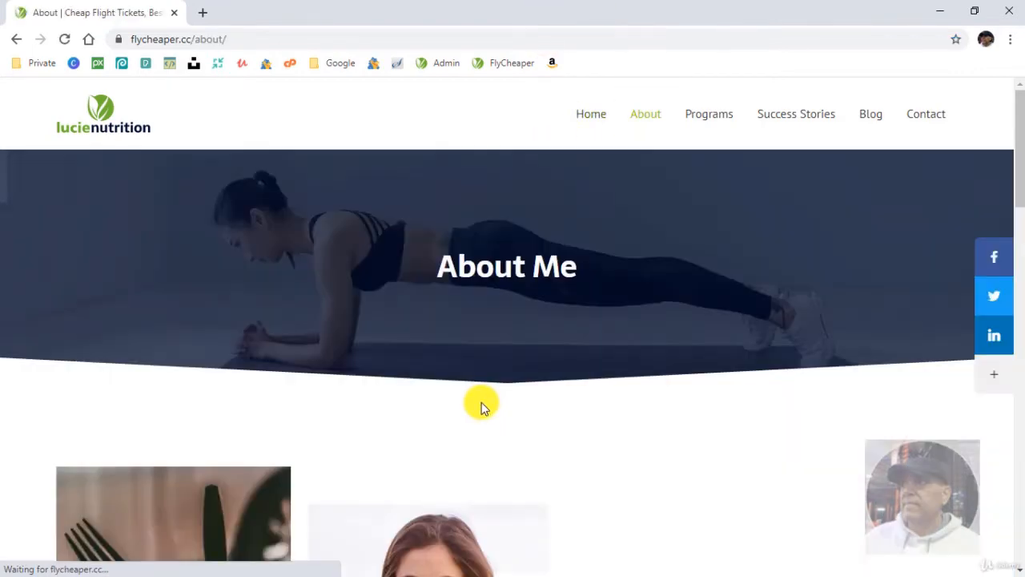
scroll(483, 405, down, 3)
scroll(481, 407, down, 10)
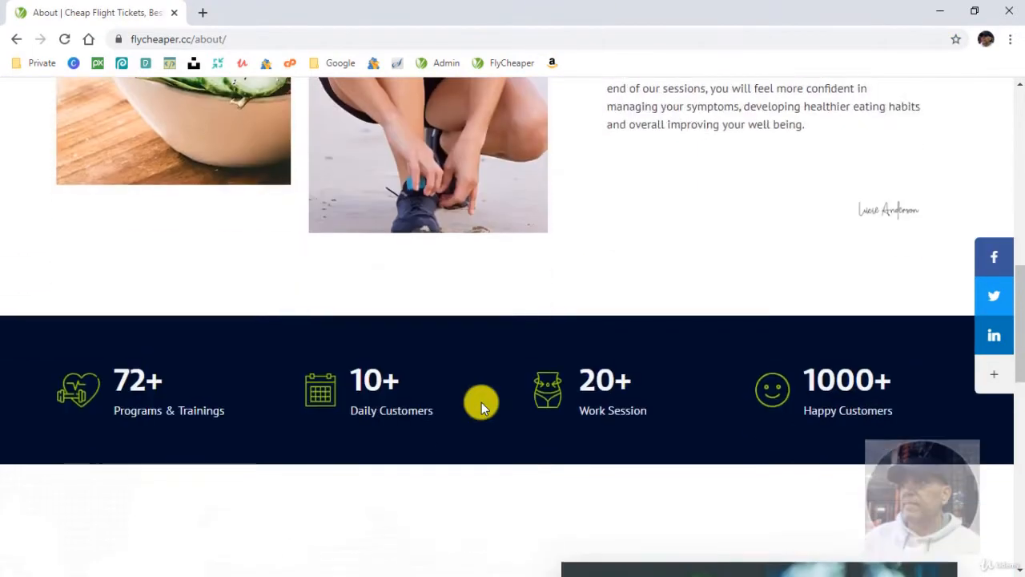
scroll(480, 407, up, 12)
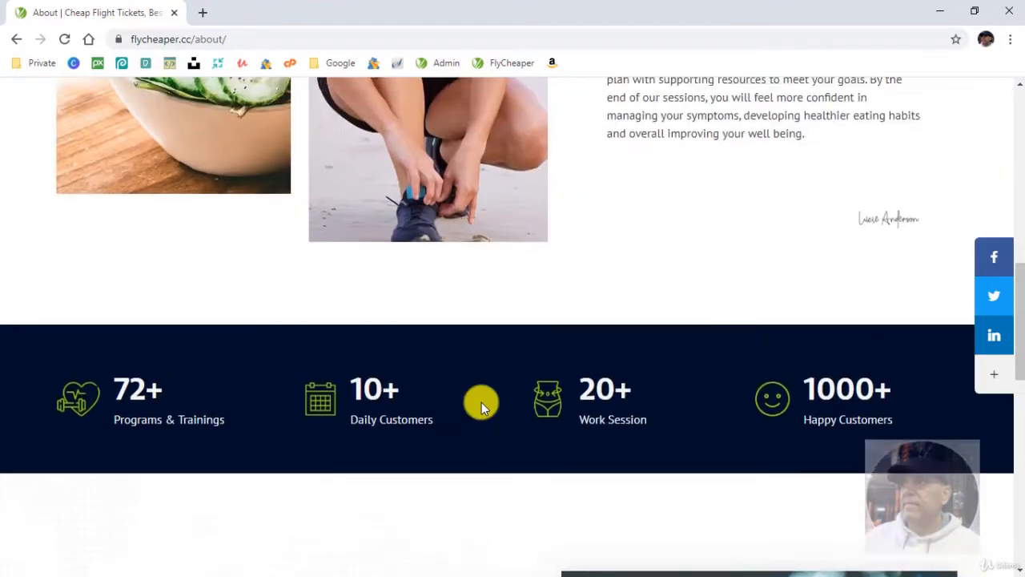
scroll(481, 406, up, 2)
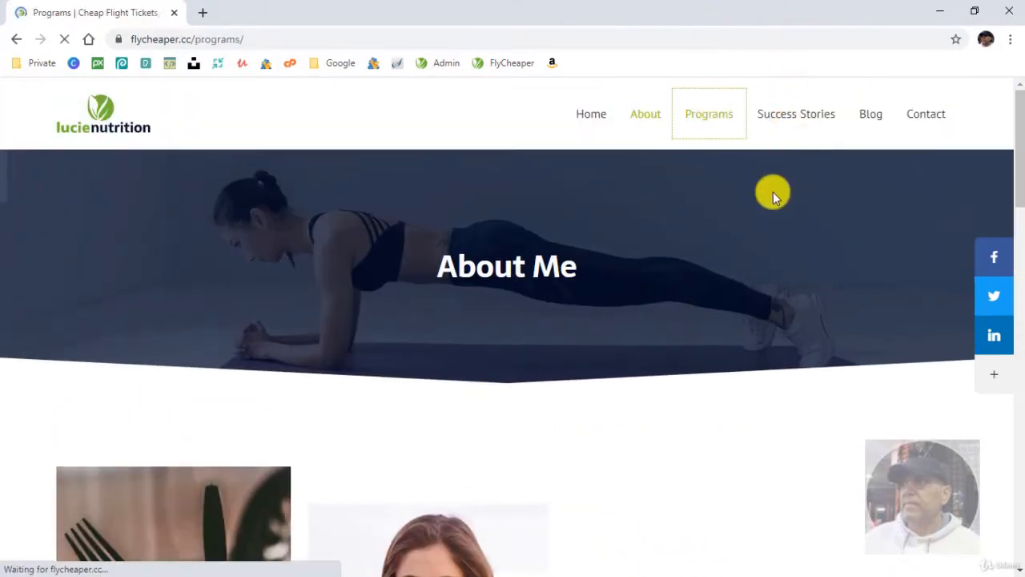
- Check the program sections on the live Programs page and the testimonials on the Success Stories page
scroll(644, 370, down, 5)
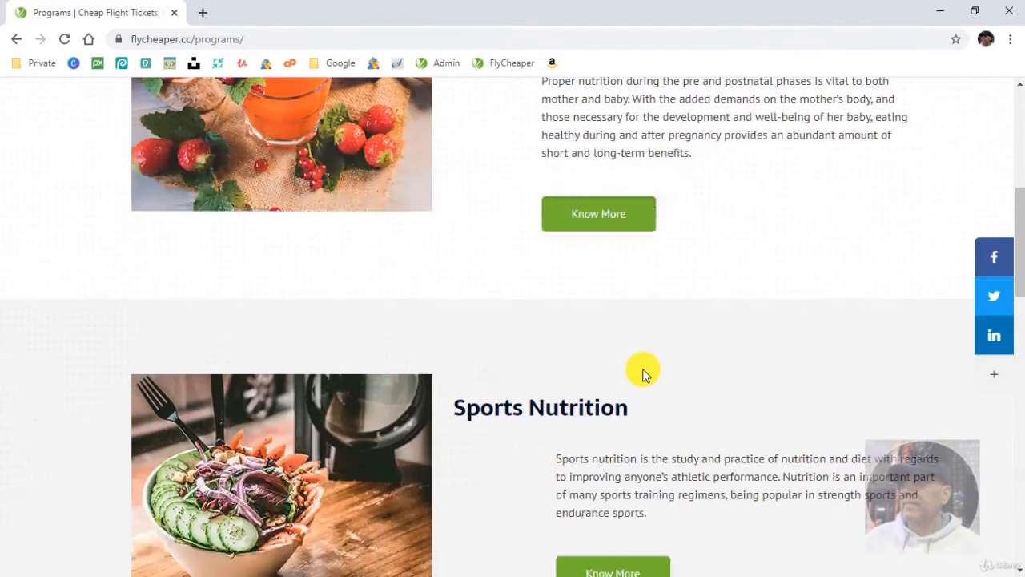
scroll(643, 370, down, 10)
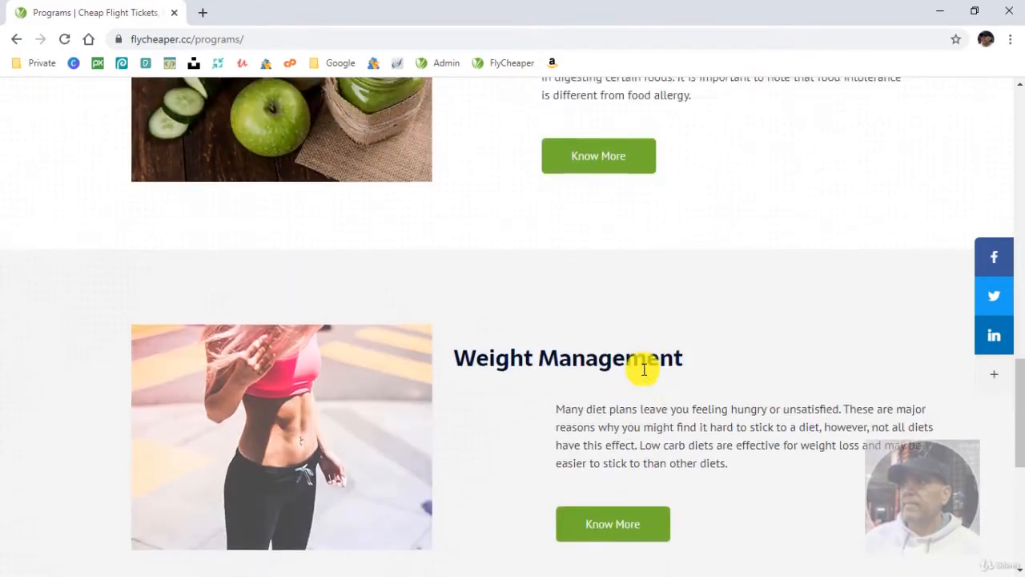
scroll(644, 369, up, 12)
scroll(640, 366, down, 8)
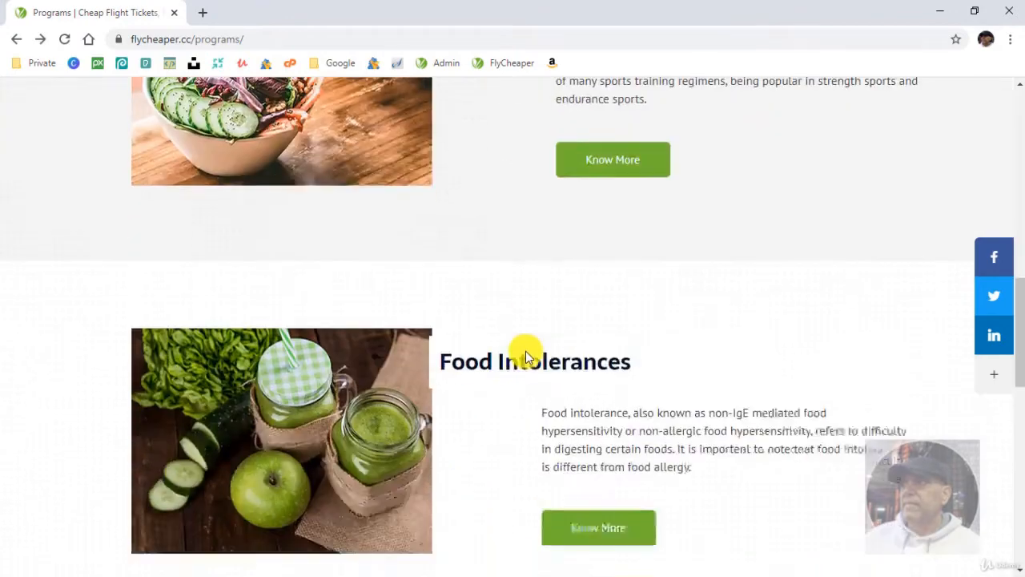
scroll(526, 352, up, 8)
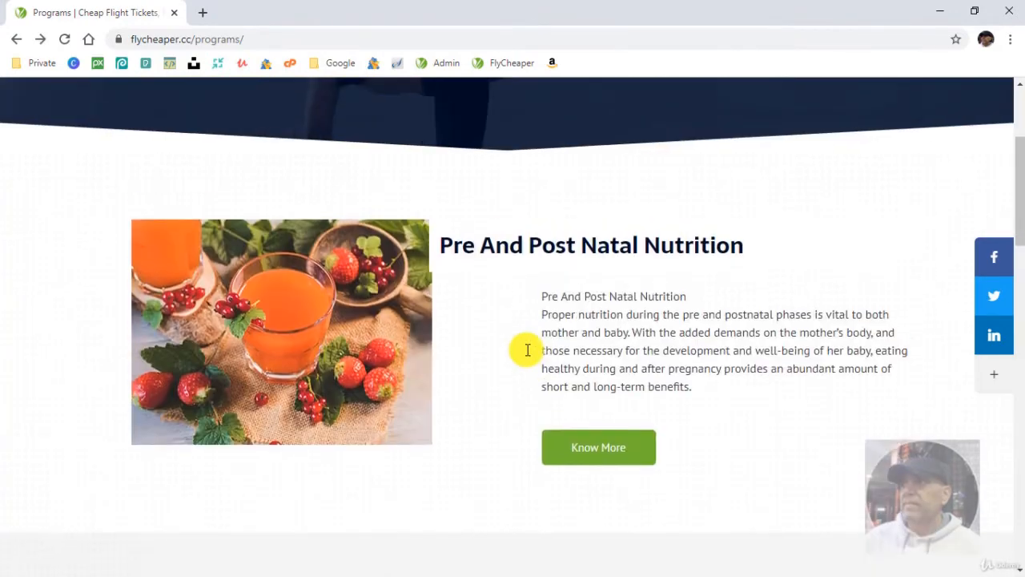
scroll(527, 349, up, 3)
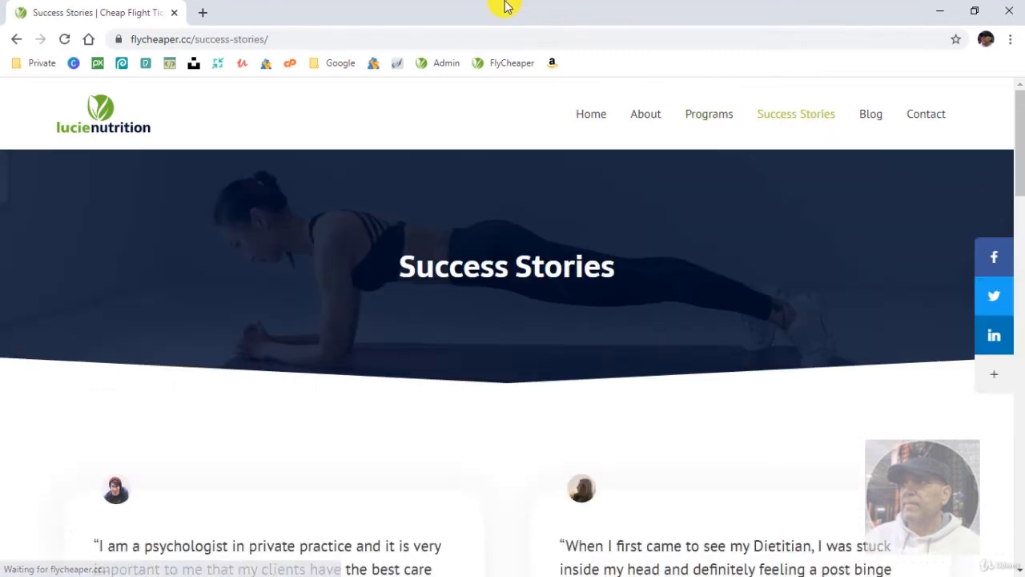
scroll(498, 309, down, 3)
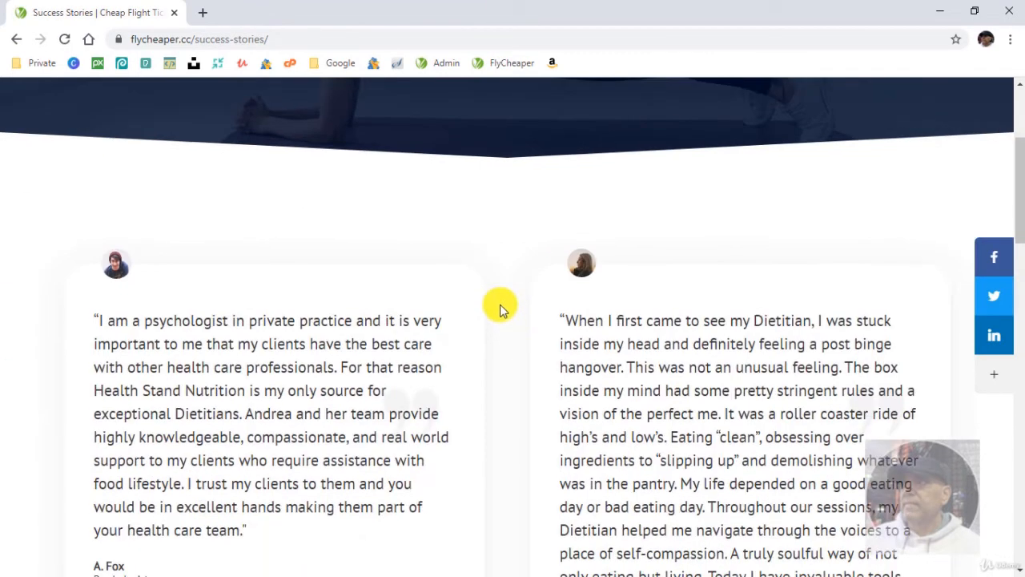
scroll(513, 289, up, 3)
- Review the live Blog page's posts and view the full "Food intolerance testing – is it worth it?" article
click(868, 120)
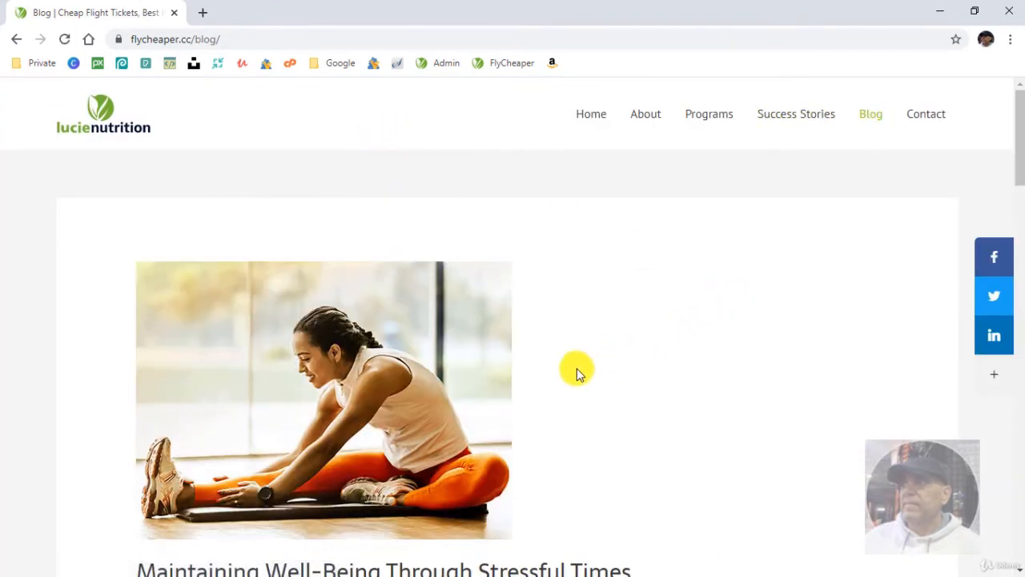
scroll(405, 377, down, 2)
scroll(403, 374, down, 7)
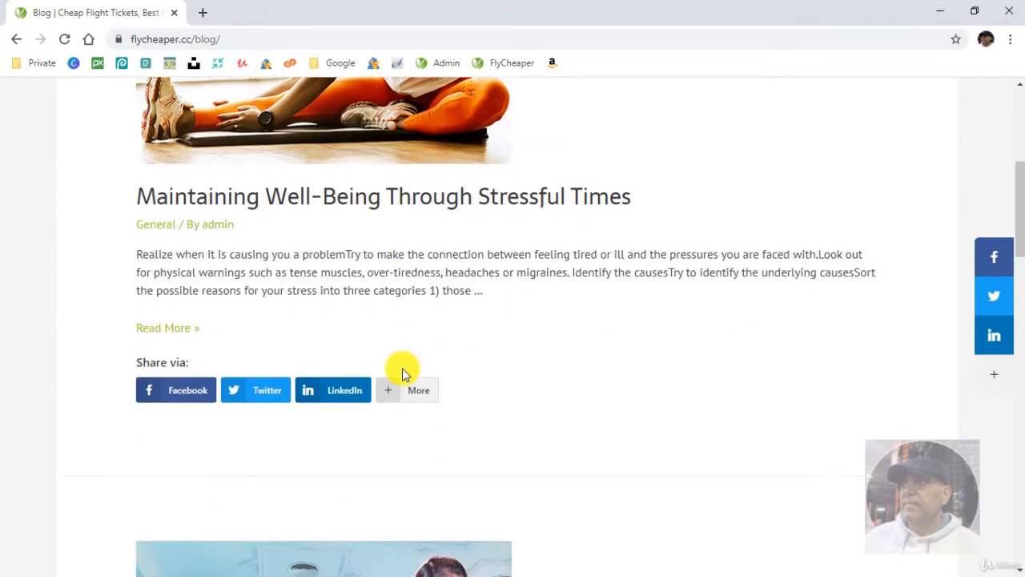
scroll(402, 372, down, 8)
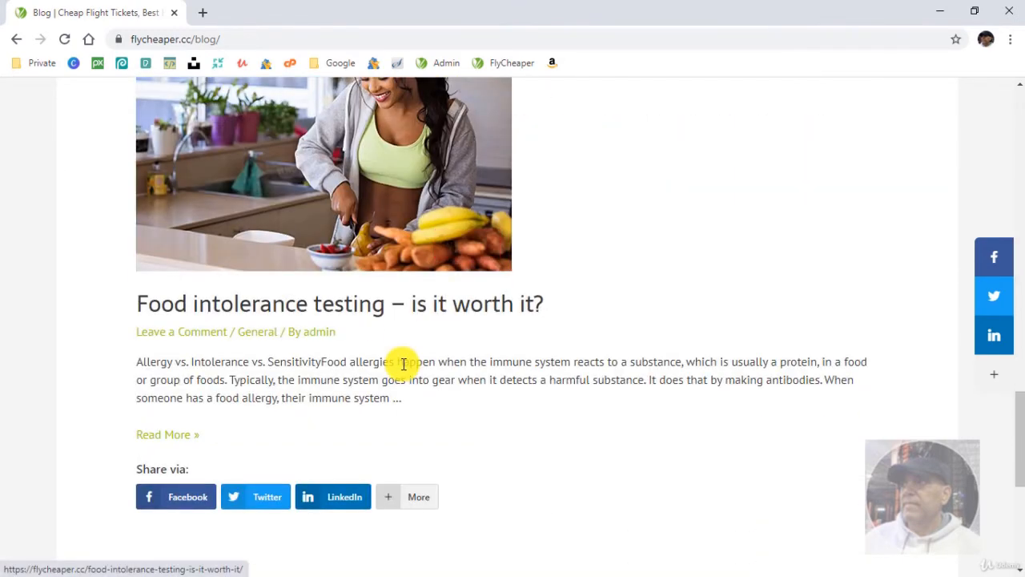
click(184, 436)
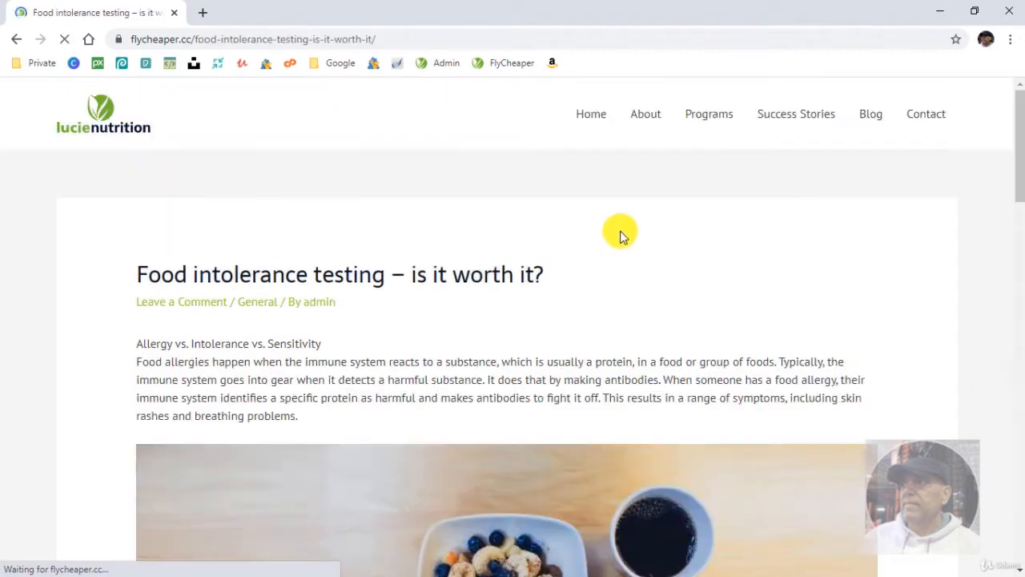
scroll(624, 334, down, 2)
scroll(635, 333, down, 2)
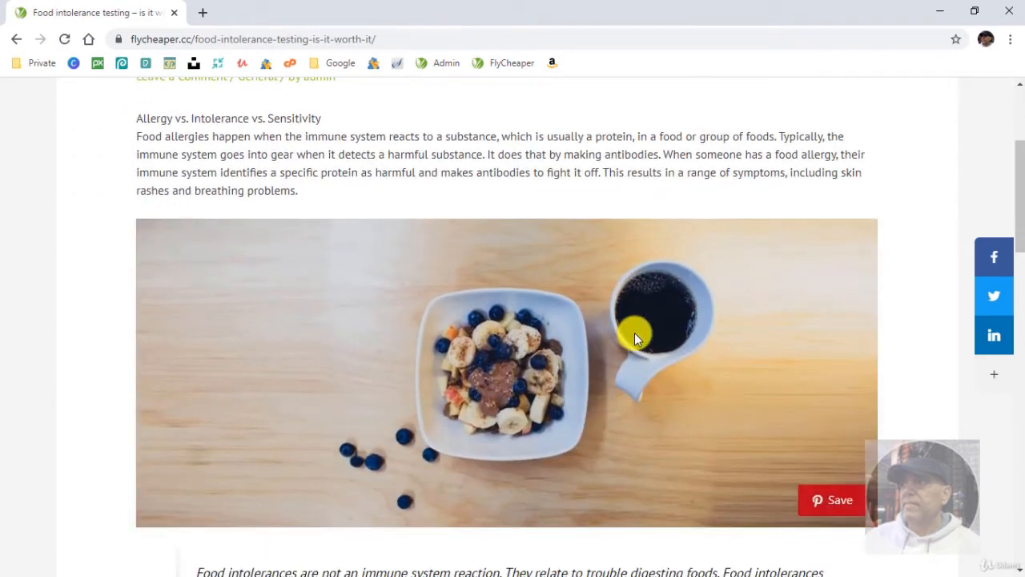
scroll(634, 332, up, 4)
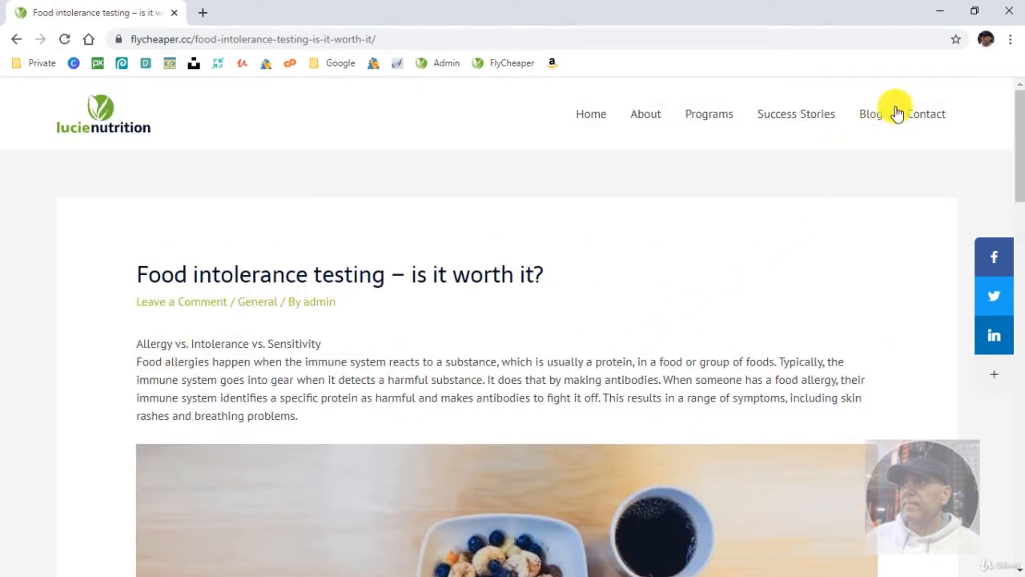
- Check the message form and map on the live Contact page, and return to the Home page
click(919, 117)
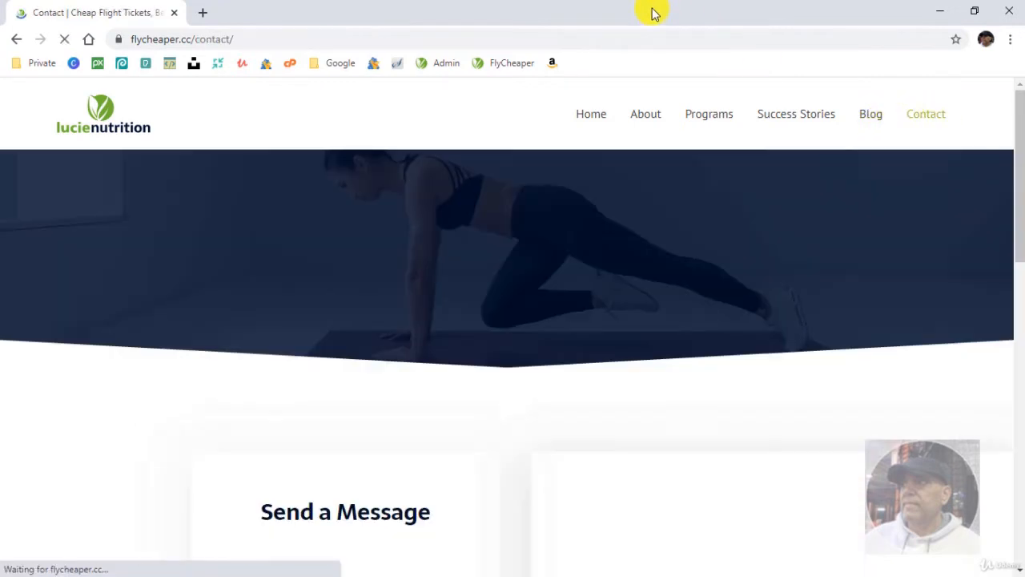
scroll(454, 404, down, 3)
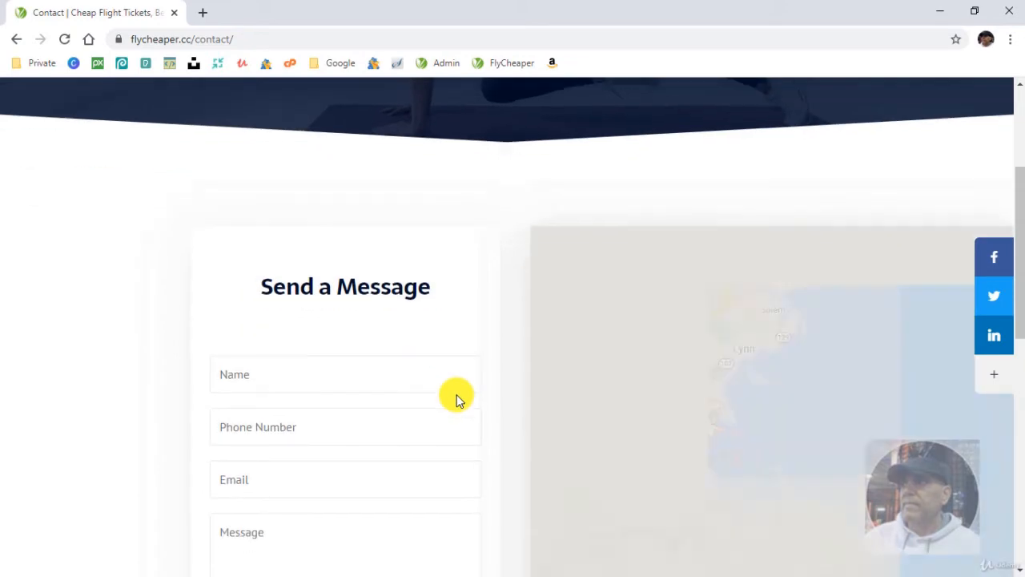
scroll(457, 401, down, 3)
scroll(456, 400, down, 2)
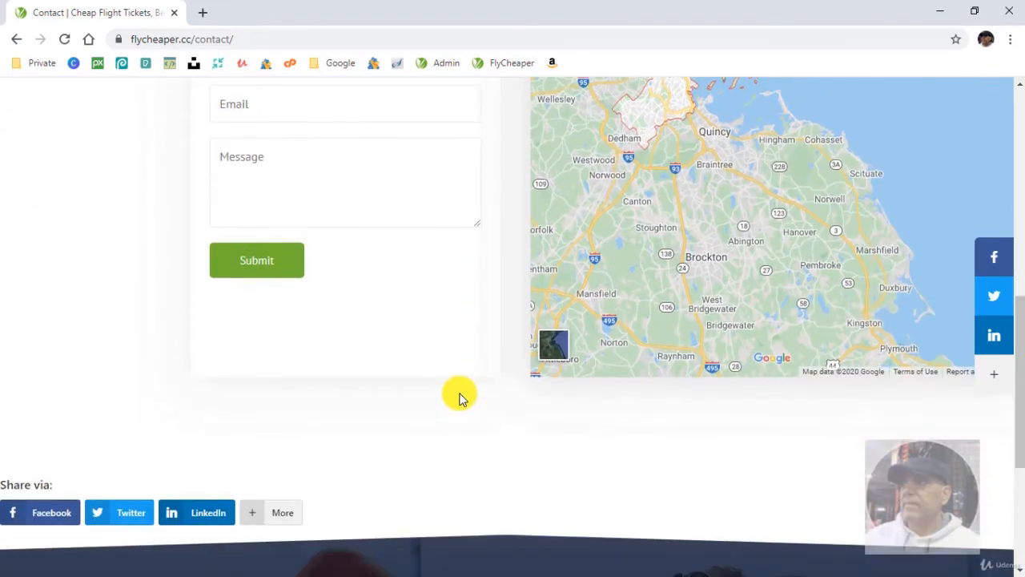
scroll(458, 396, up, 5)
scroll(461, 392, up, 3)
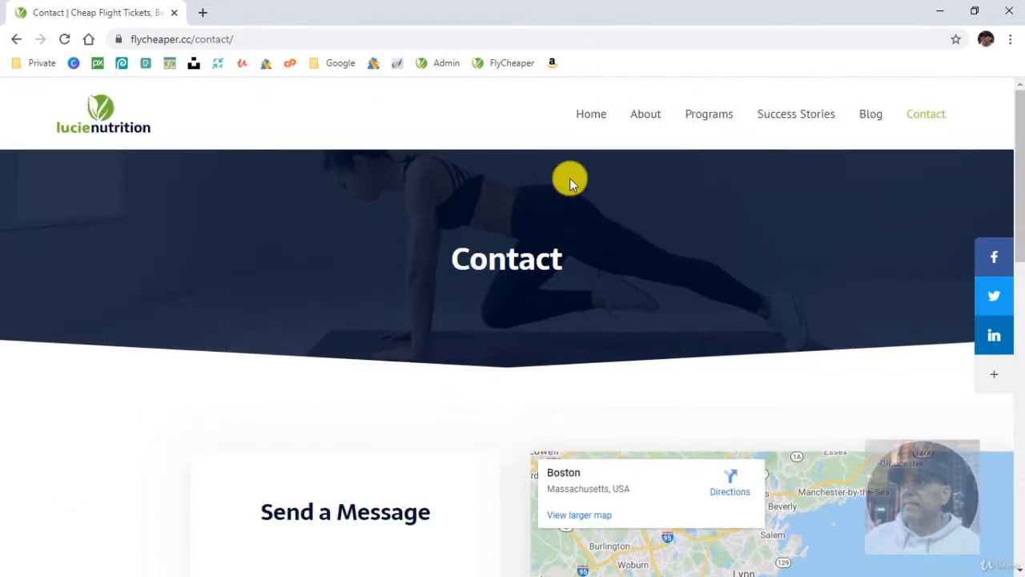
click(587, 114)
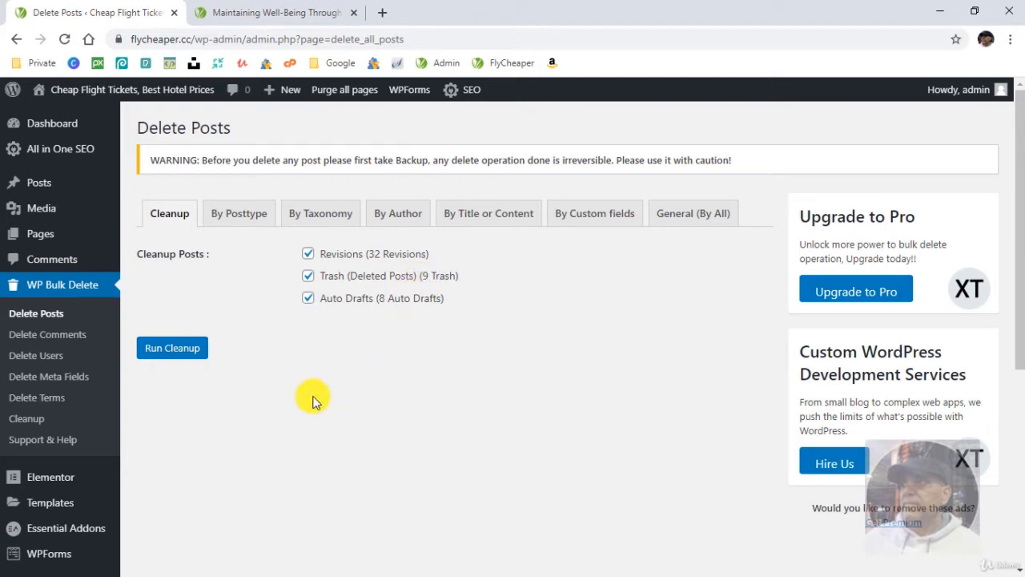
- Run the WP Bulk Delete cleanup for revisions, trashed posts and auto drafts
click(168, 351)
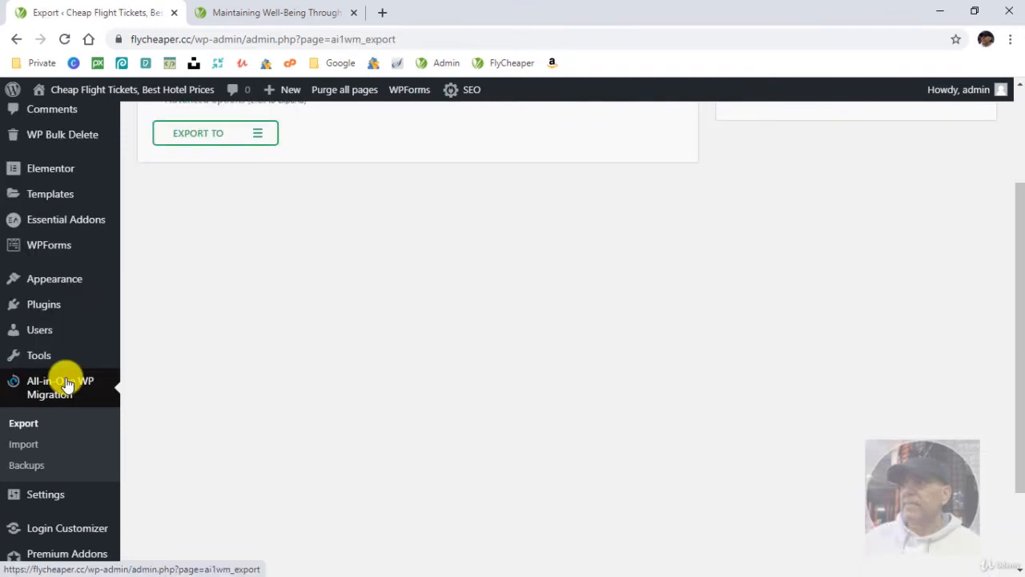
- Export the flycheaper.cc site to a file with All-in-One WP Migration and download the backup
click(67, 384)
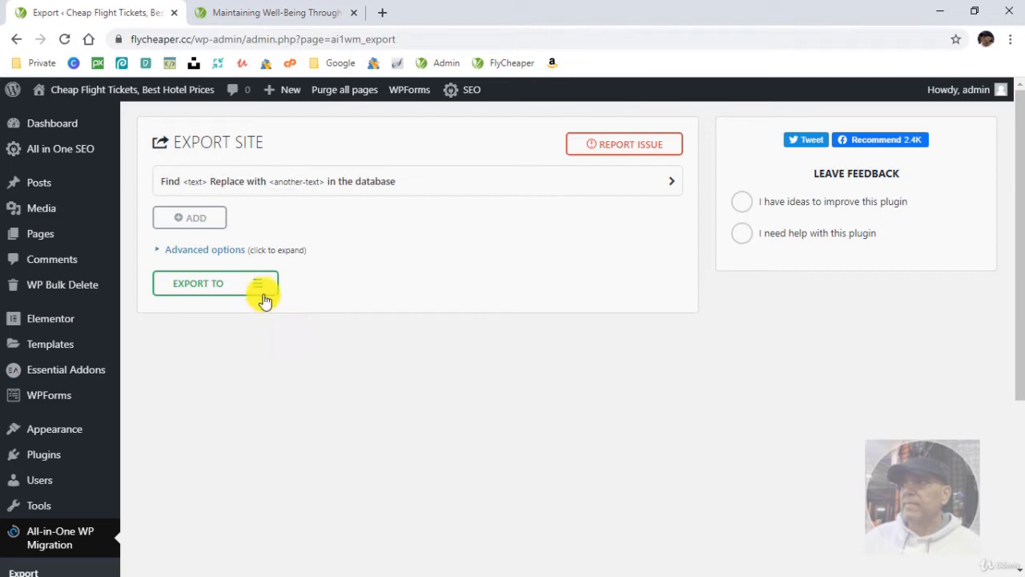
click(159, 253)
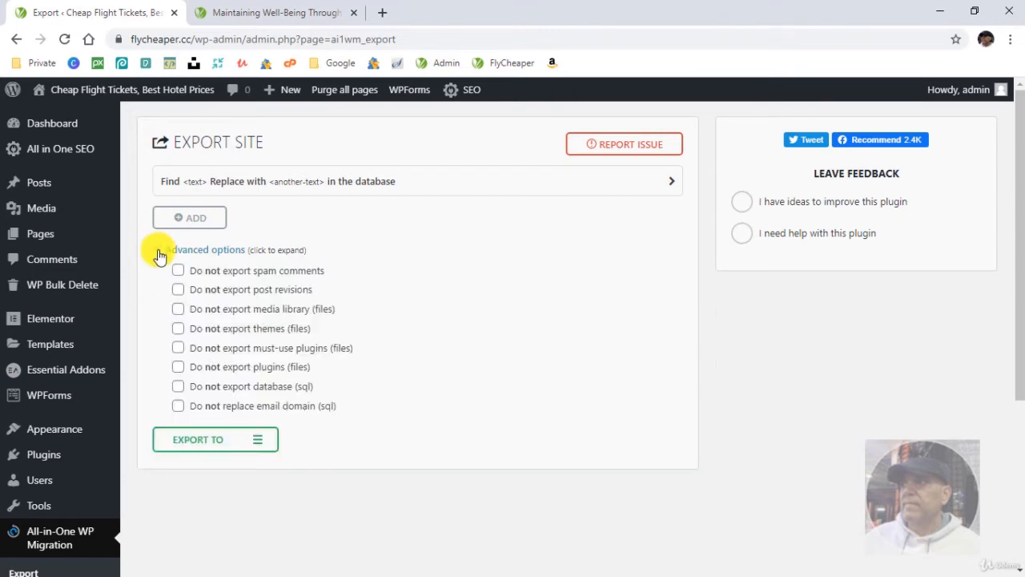
click(158, 253)
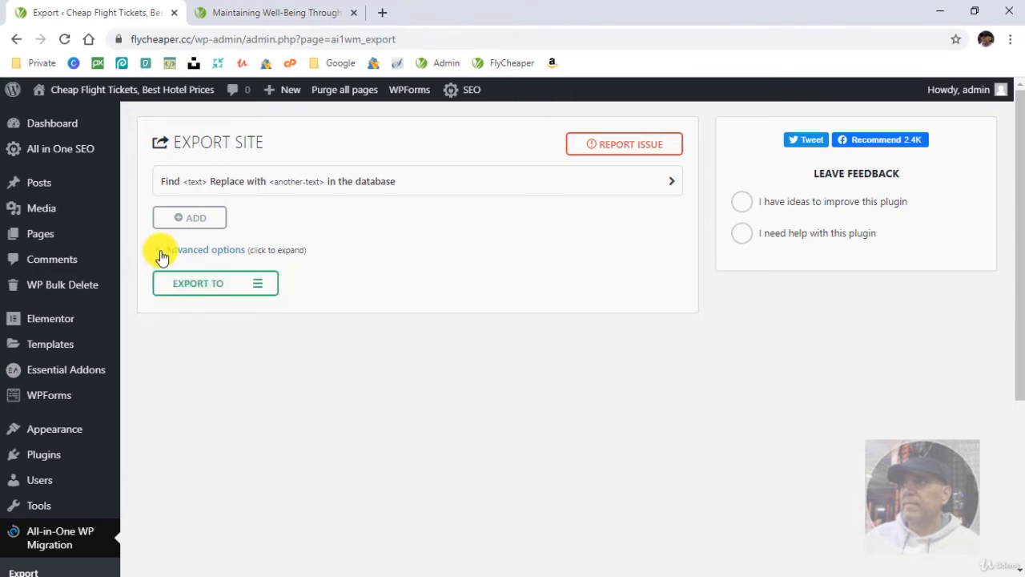
click(225, 288)
click(184, 307)
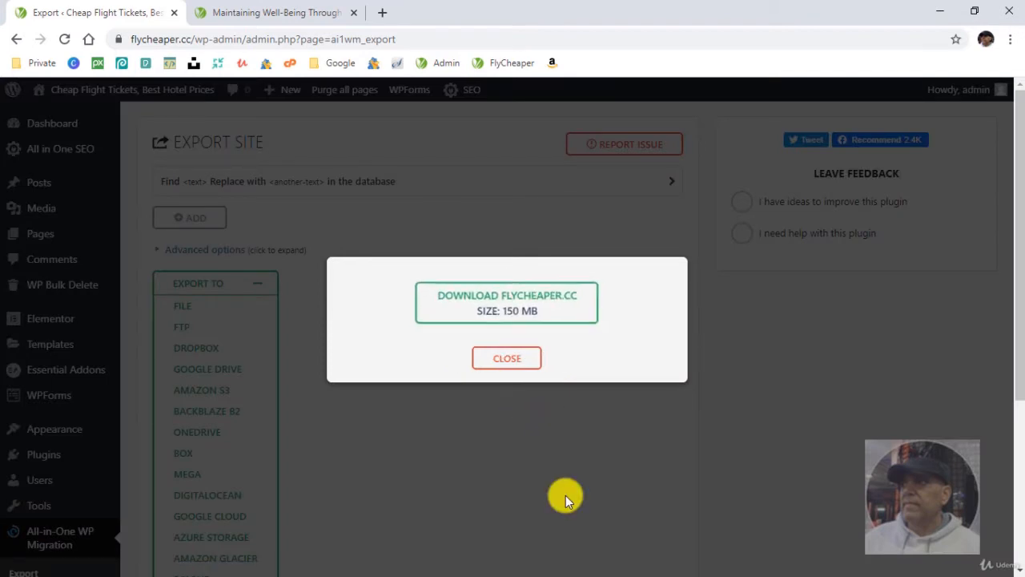
click(520, 304)
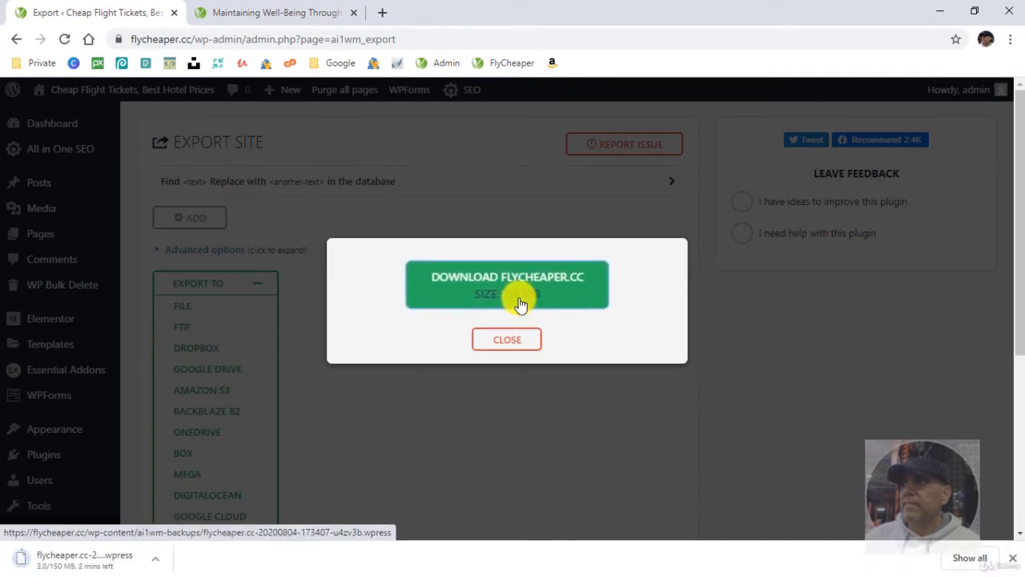
click(513, 341)
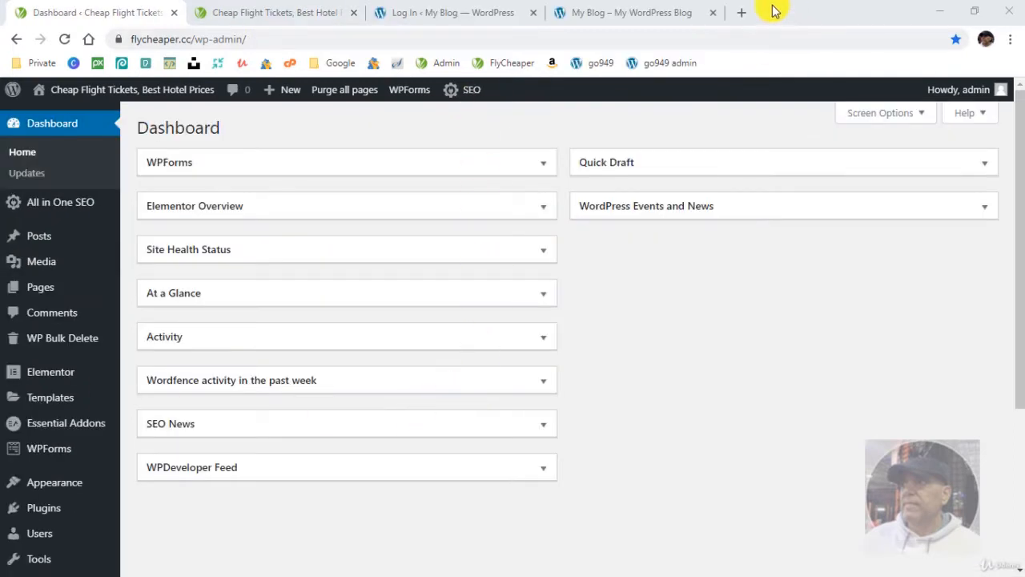
- Check the downloaded flycheaper.cc .wpress backup file on the desktop and return to the browser
drag(772, 6, 822, 189)
click(249, 187)
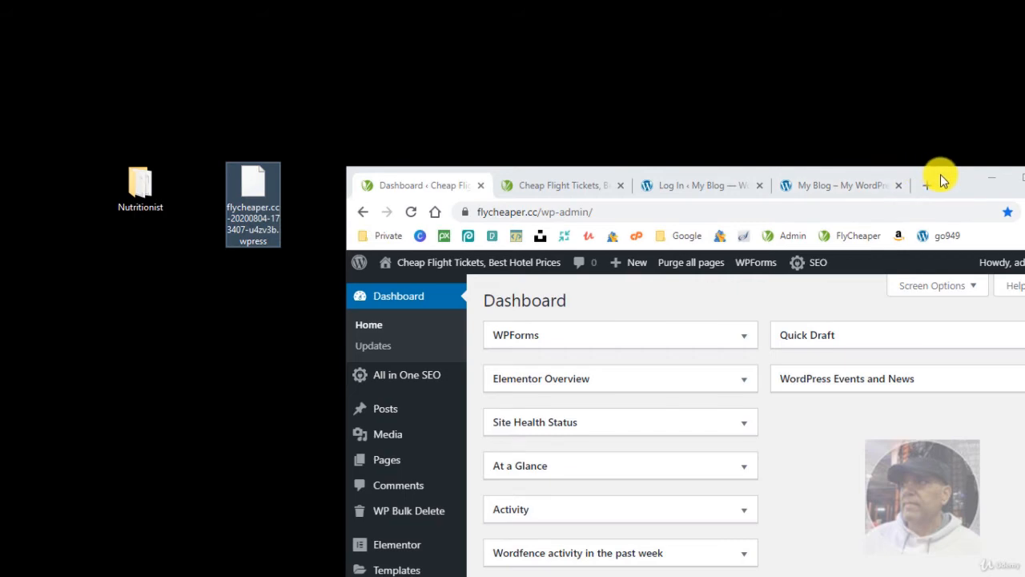
drag(937, 178, 680, 7)
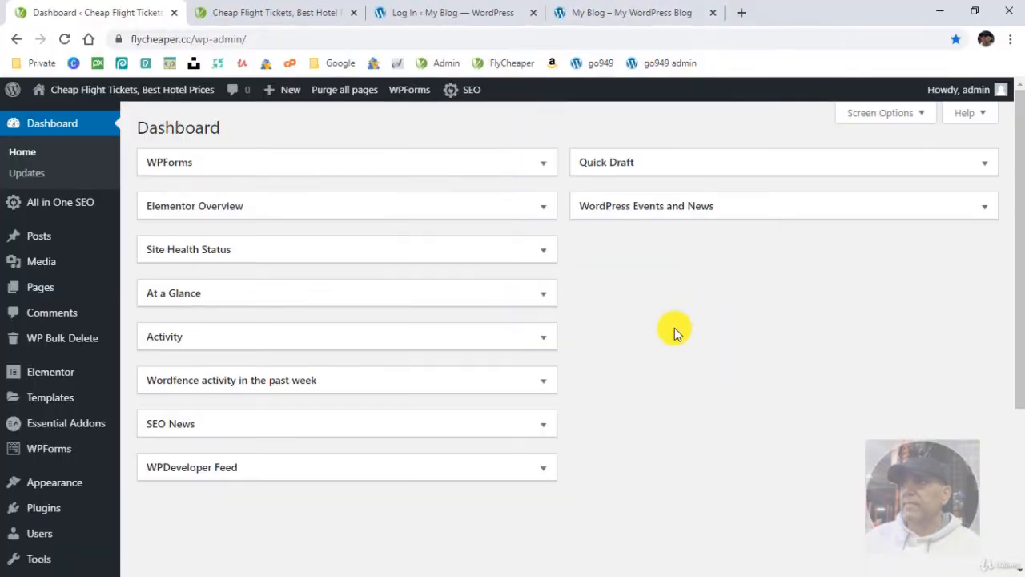
- Review the flycheaper.cc home page and compare it with the default go949.cc blog
click(289, 14)
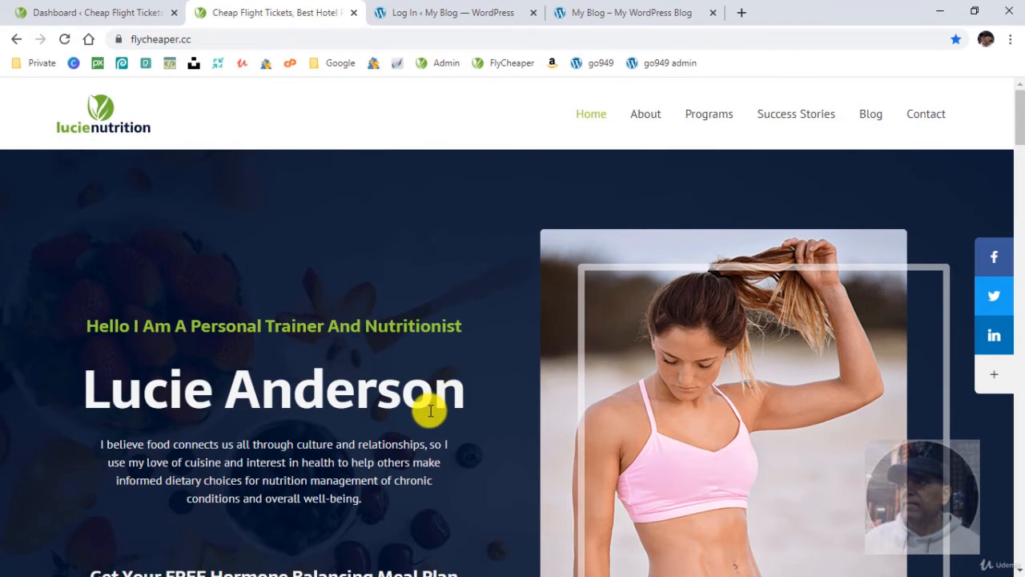
scroll(430, 410, down, 8)
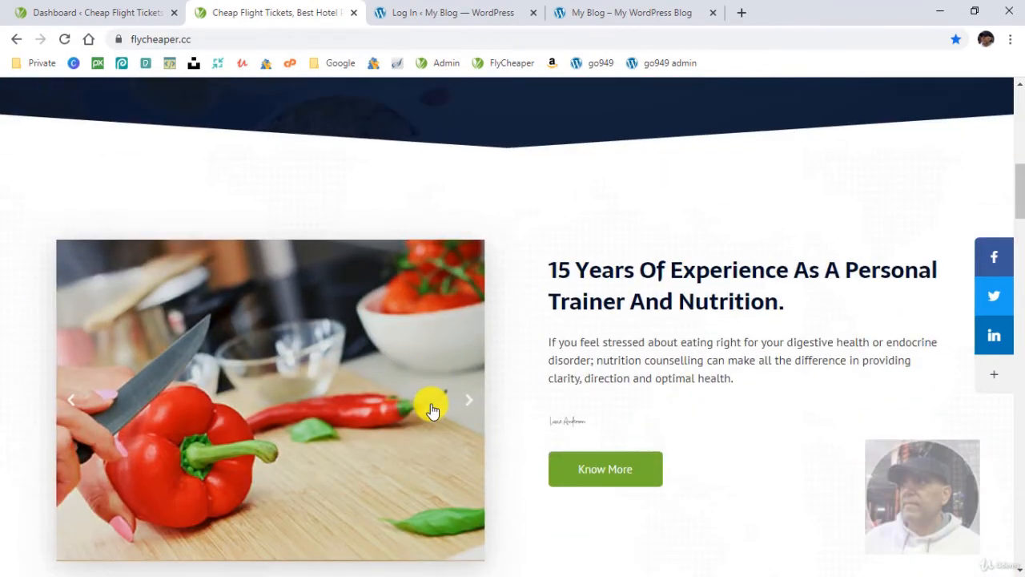
scroll(431, 408, up, 8)
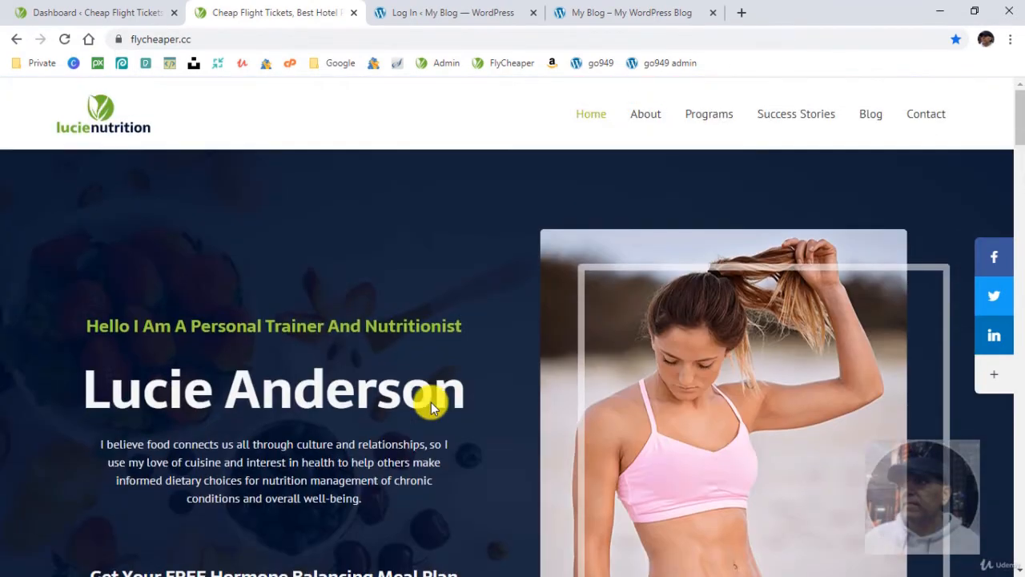
click(623, 14)
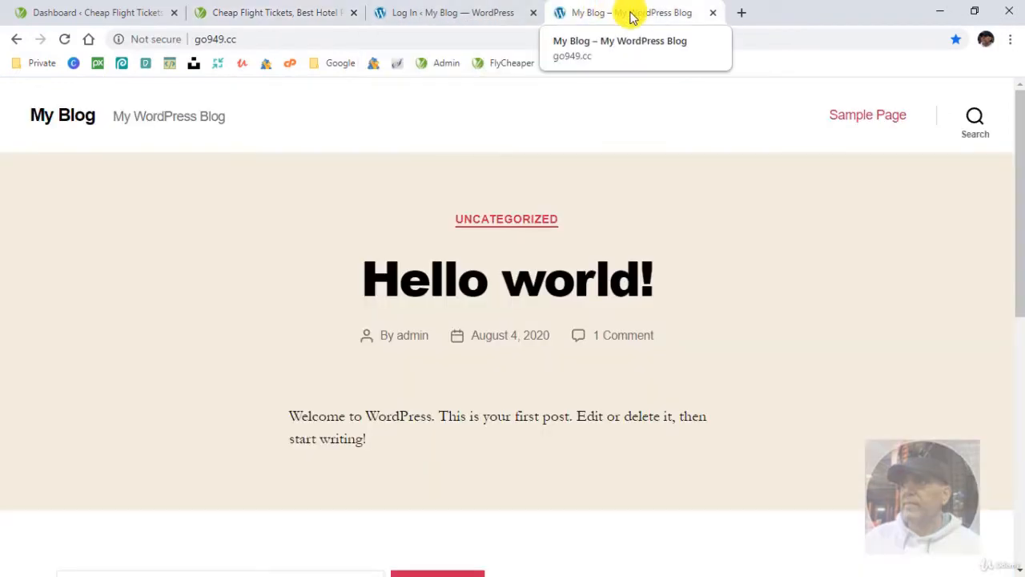
- Log in to the go949.cc WordPress admin, check the site's front page and return to the dashboard
click(469, 14)
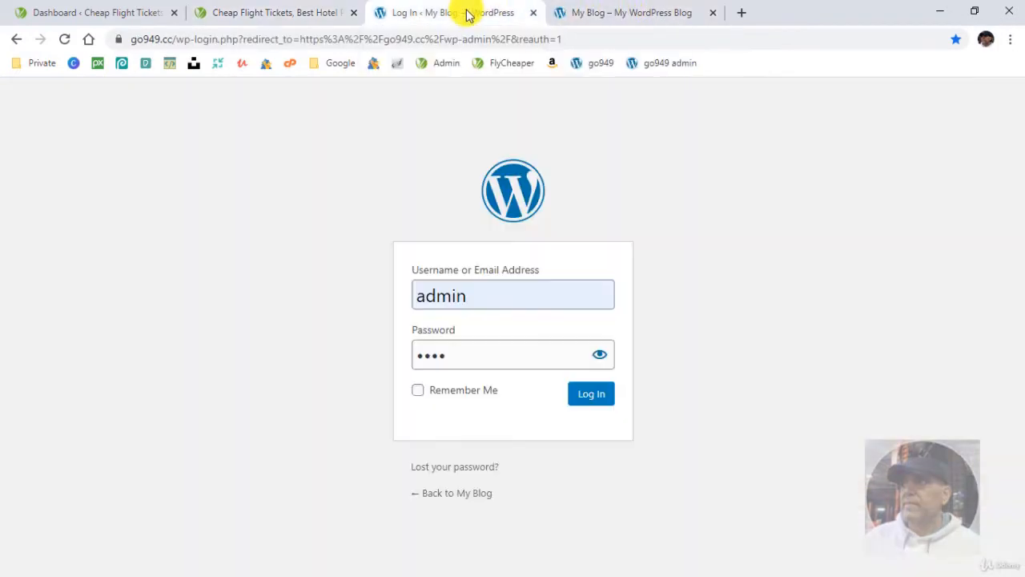
click(595, 397)
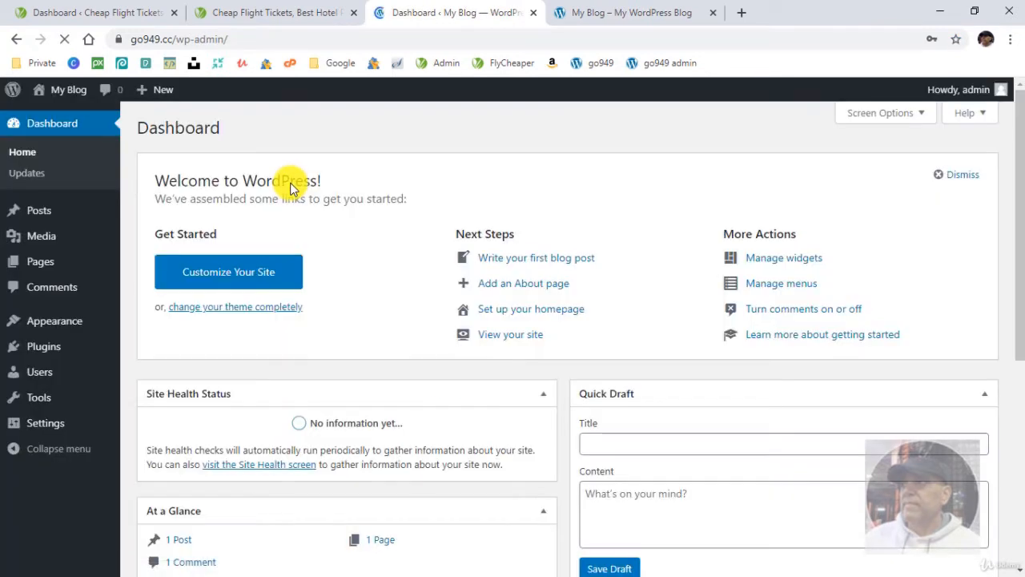
click(592, 14)
click(600, 63)
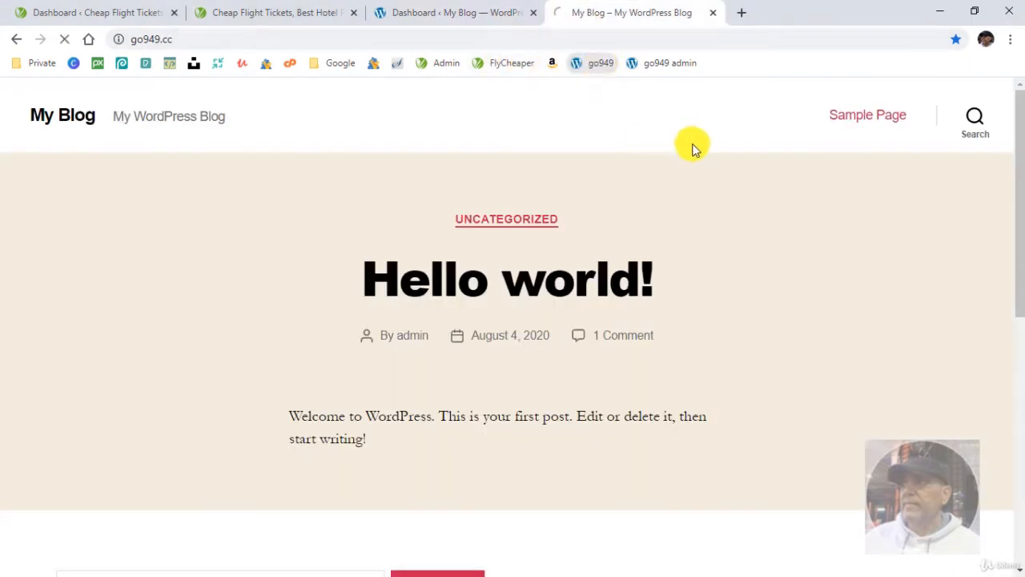
click(474, 16)
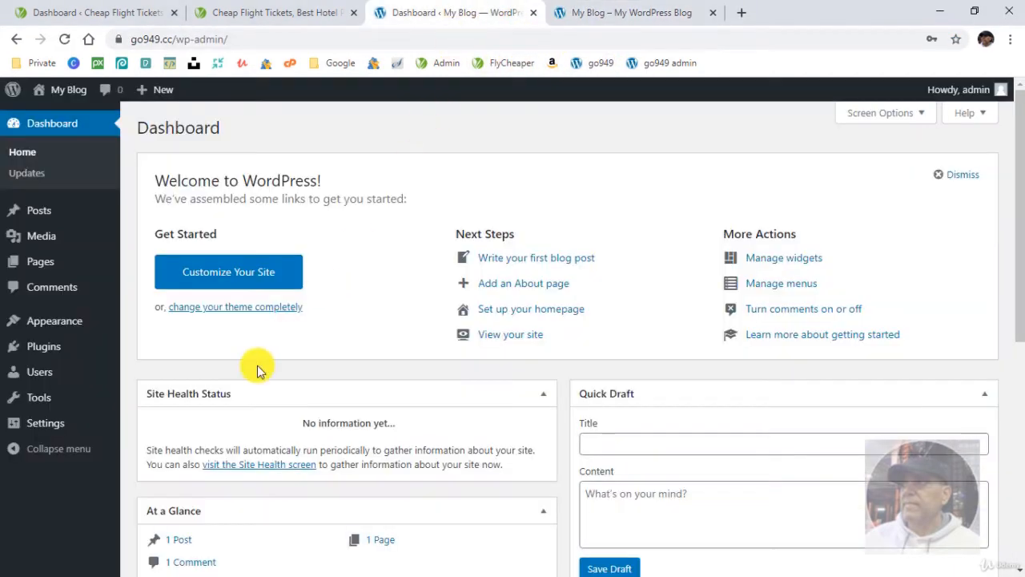
- Delete the Akismet Anti-Spam and Hello Dolly plugins from the go949.cc site
click(58, 354)
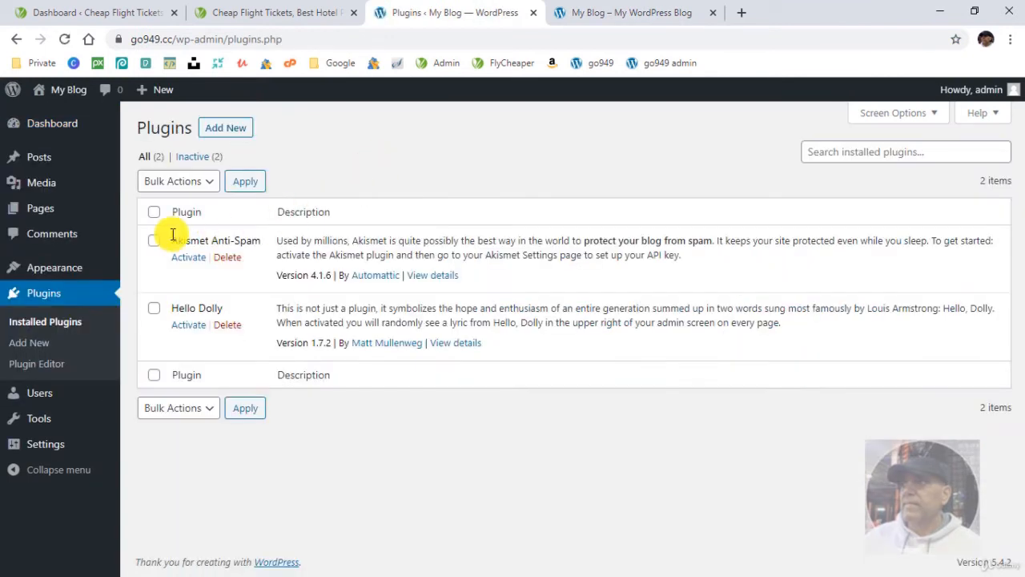
click(154, 212)
click(194, 182)
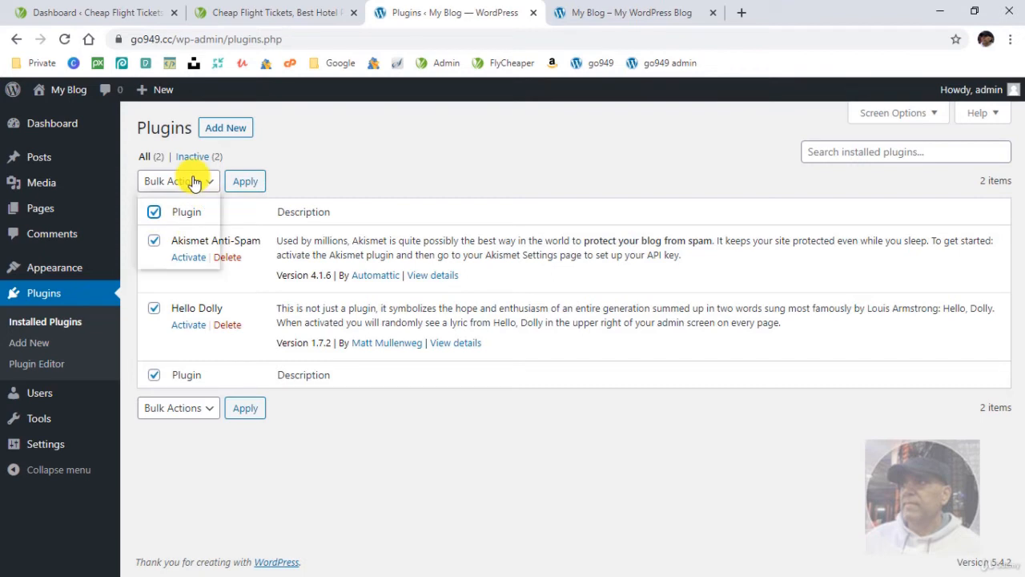
click(152, 258)
click(245, 182)
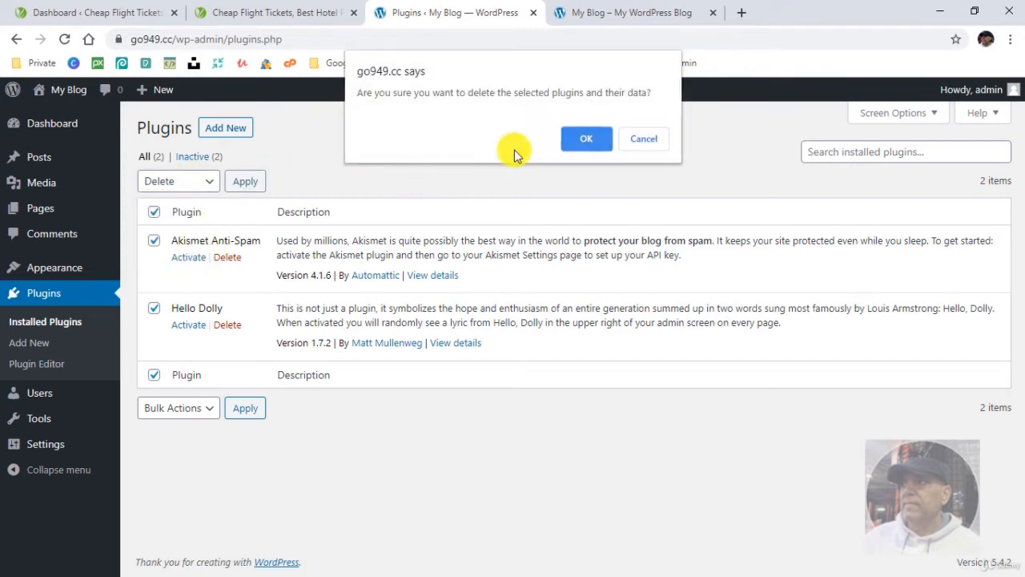
click(589, 141)
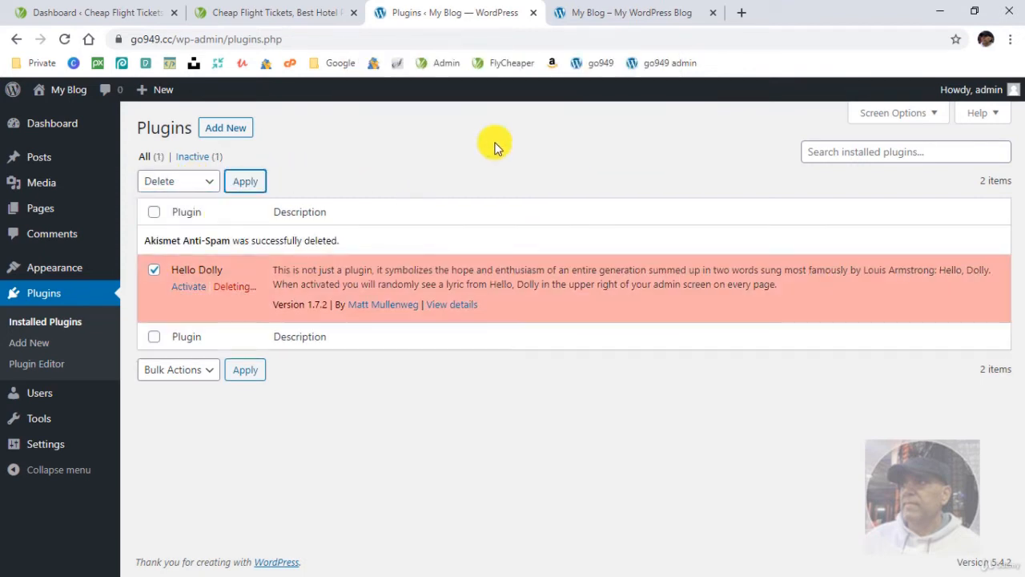
- Find the All-in-One WP Migration plugin by searching for "all in one migration", then install and activate it on go949.cc
click(247, 134)
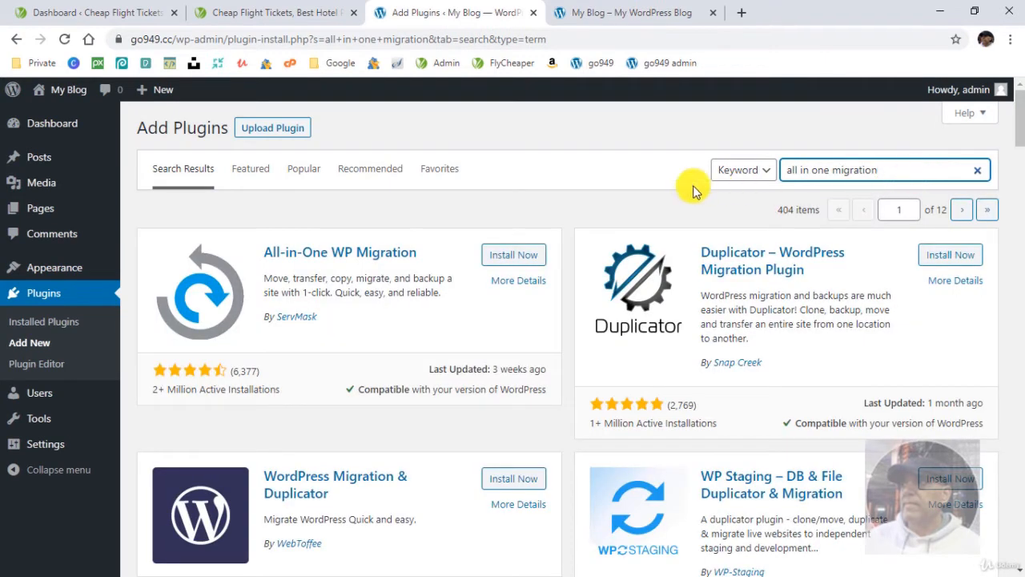
click(512, 258)
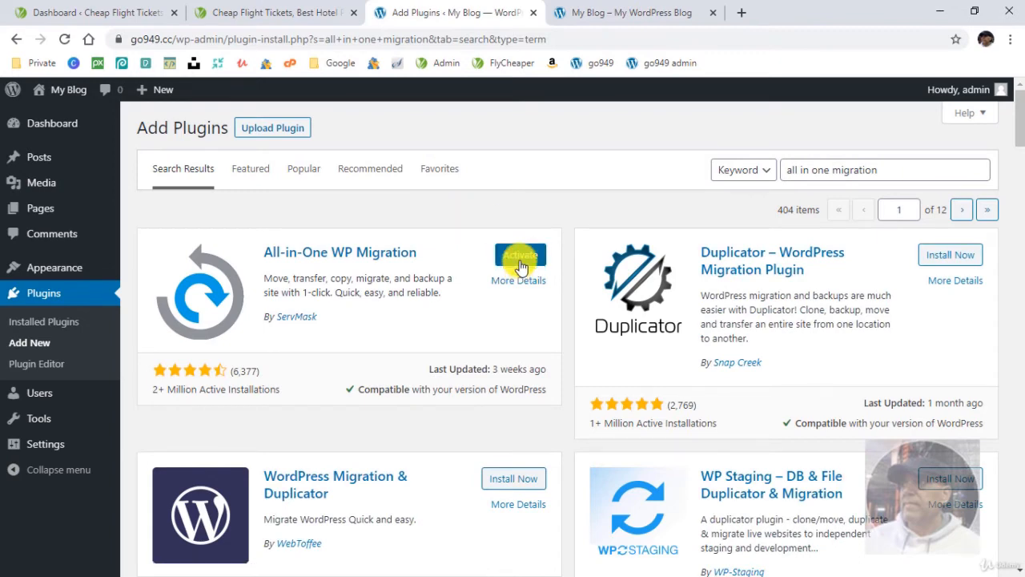
click(516, 258)
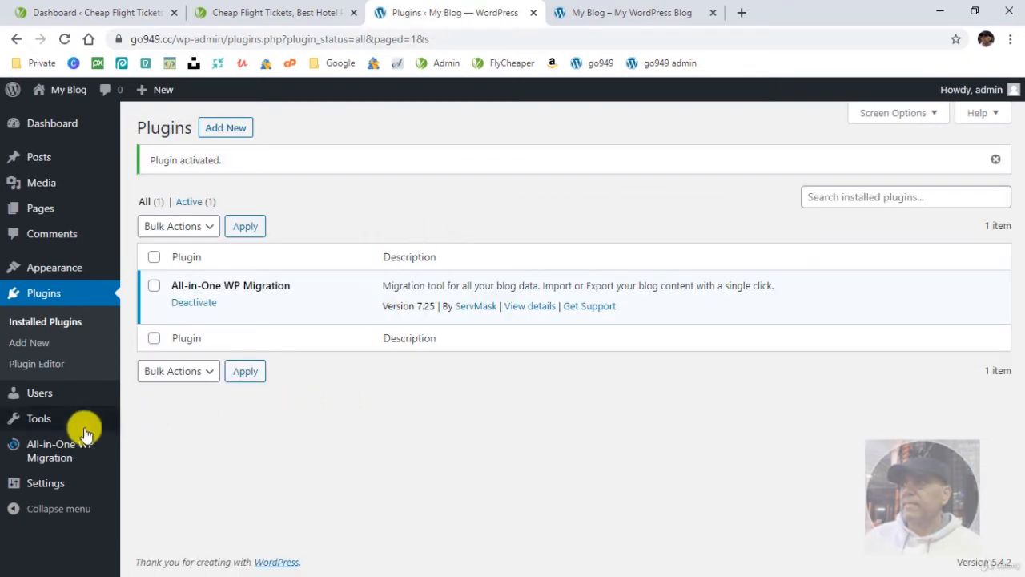
- Import the flycheaper.cc .wpress backup from the desktop into go949.cc with All-in-One WP Migration
mouse_move(73, 448)
click(143, 468)
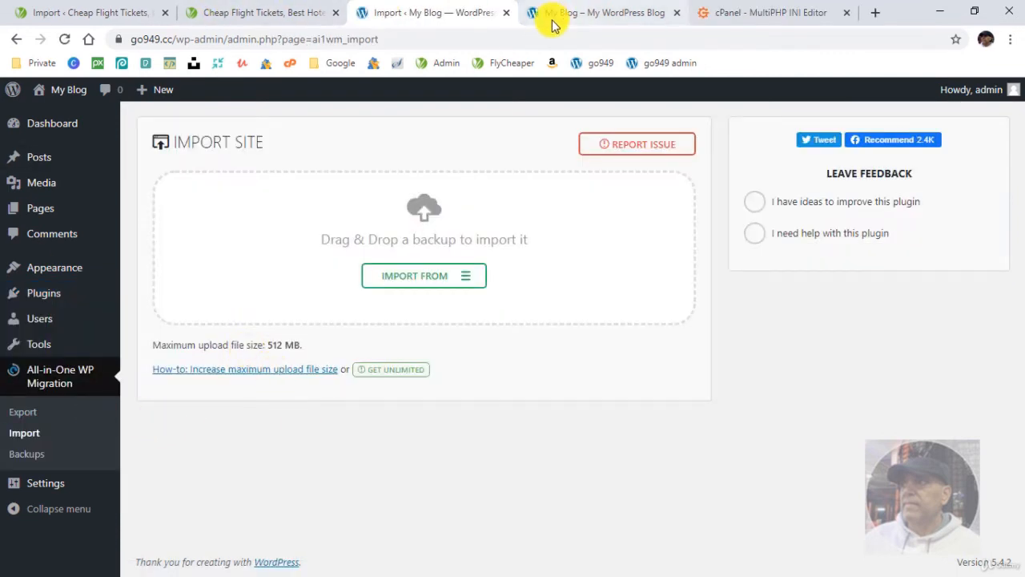
drag(906, 14, 913, 74)
drag(249, 178, 556, 309)
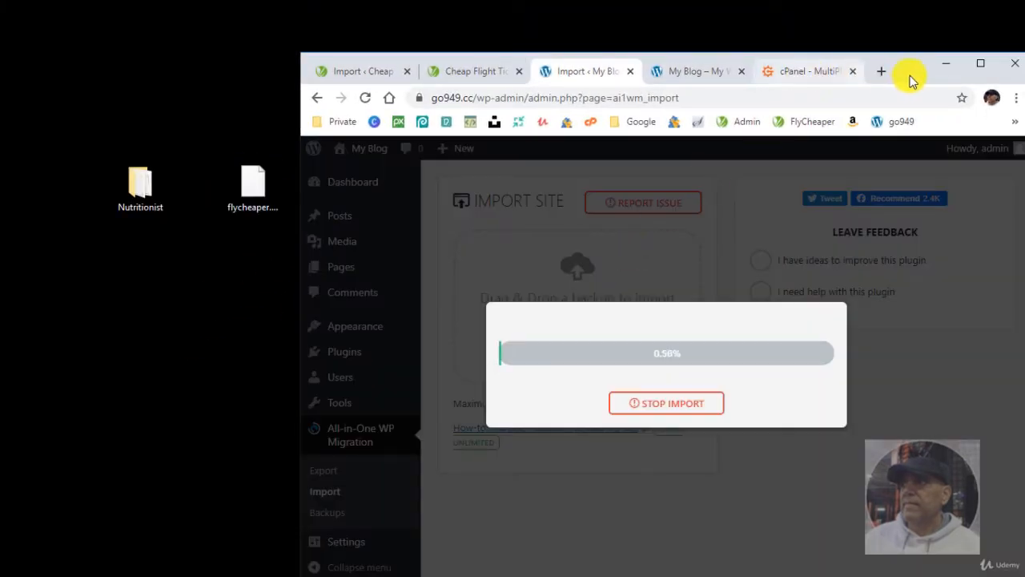
click(980, 63)
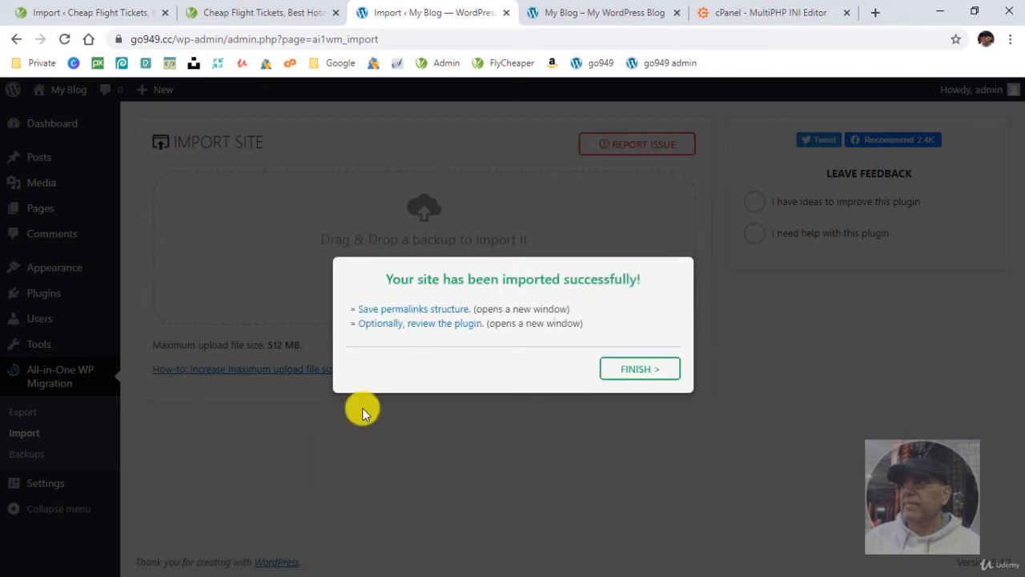
click(636, 373)
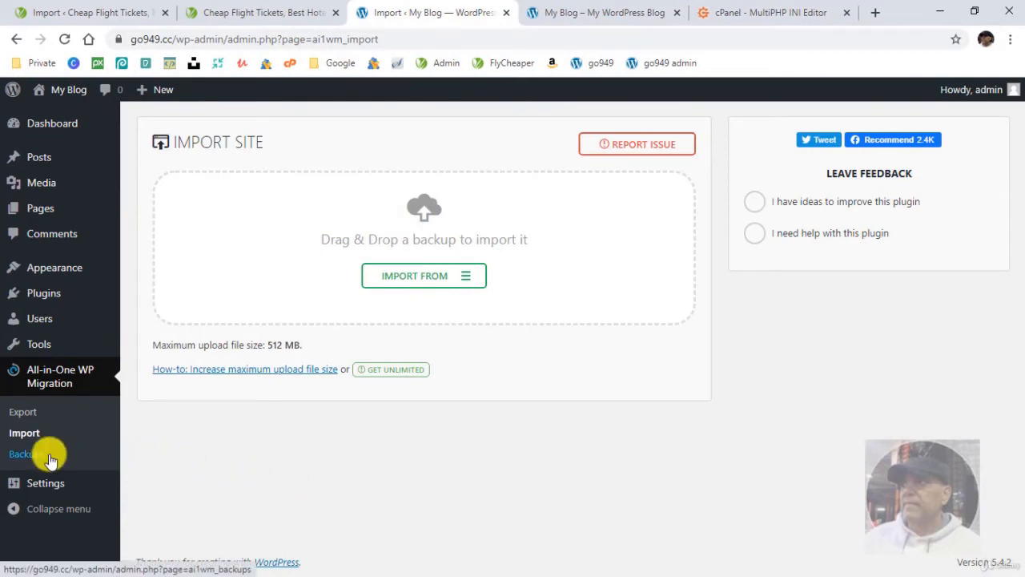
- Reload the go949.cc dashboard and front page, and look over the imported home page
click(24, 454)
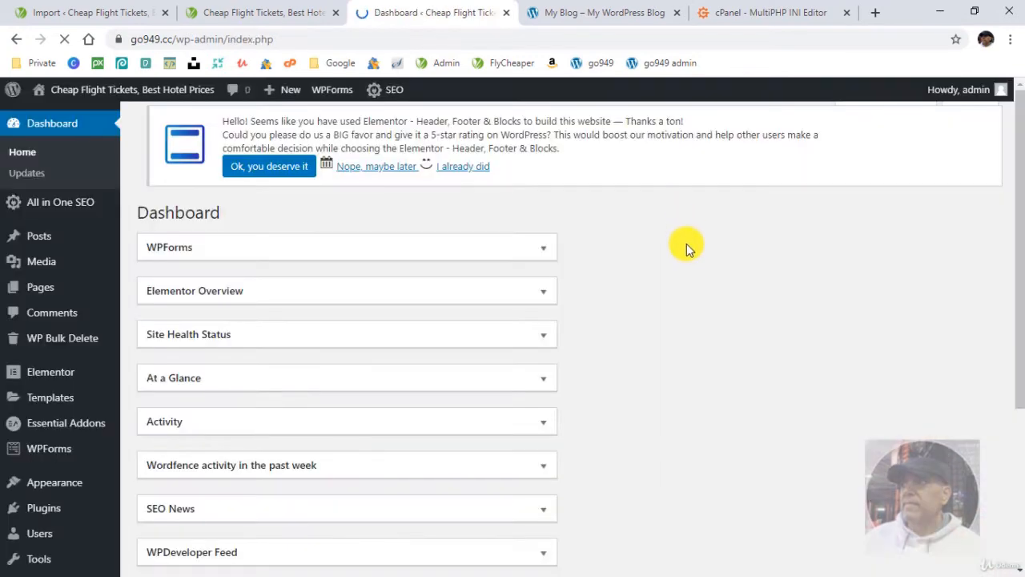
click(603, 14)
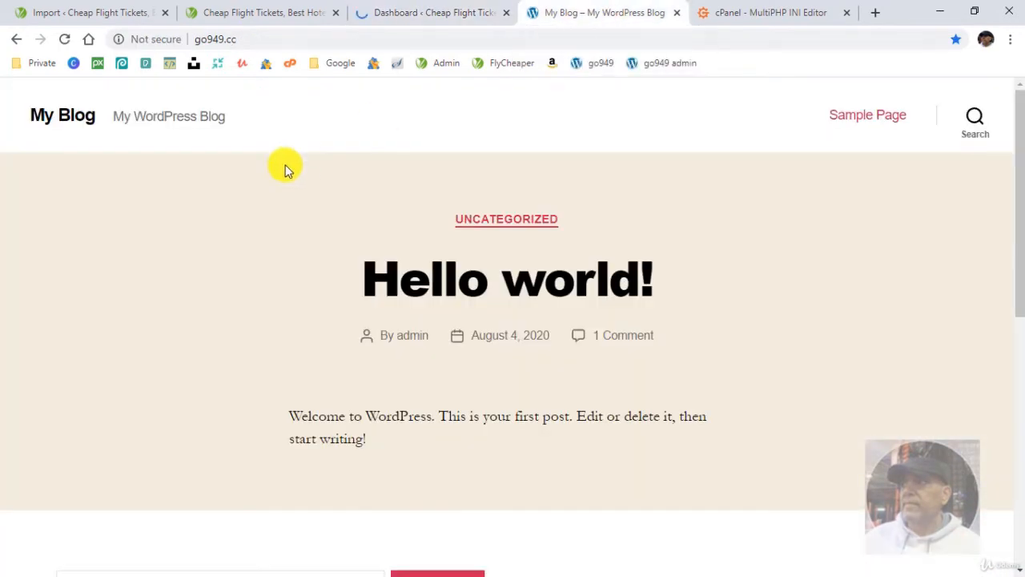
click(66, 38)
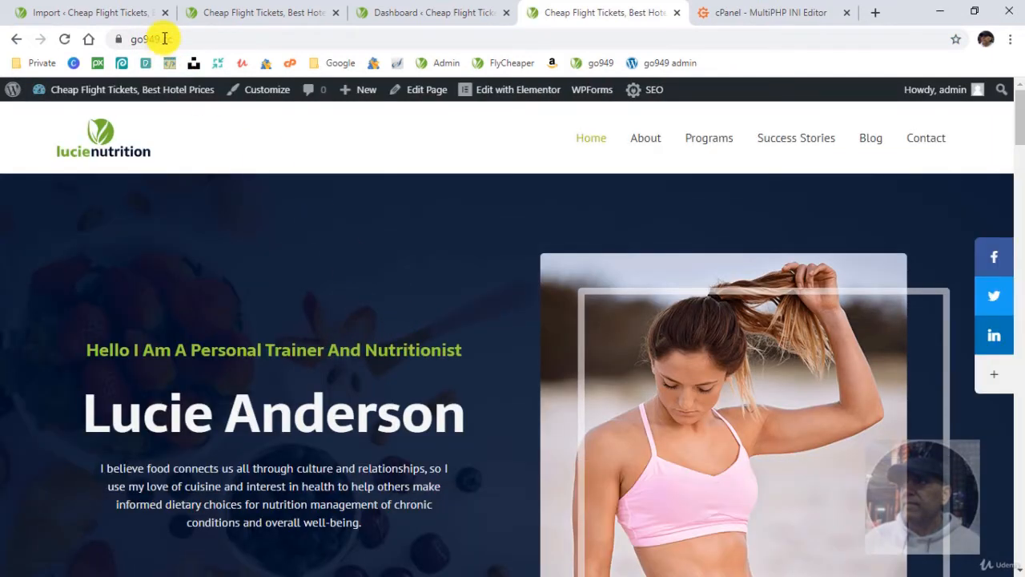
scroll(339, 416, down, 10)
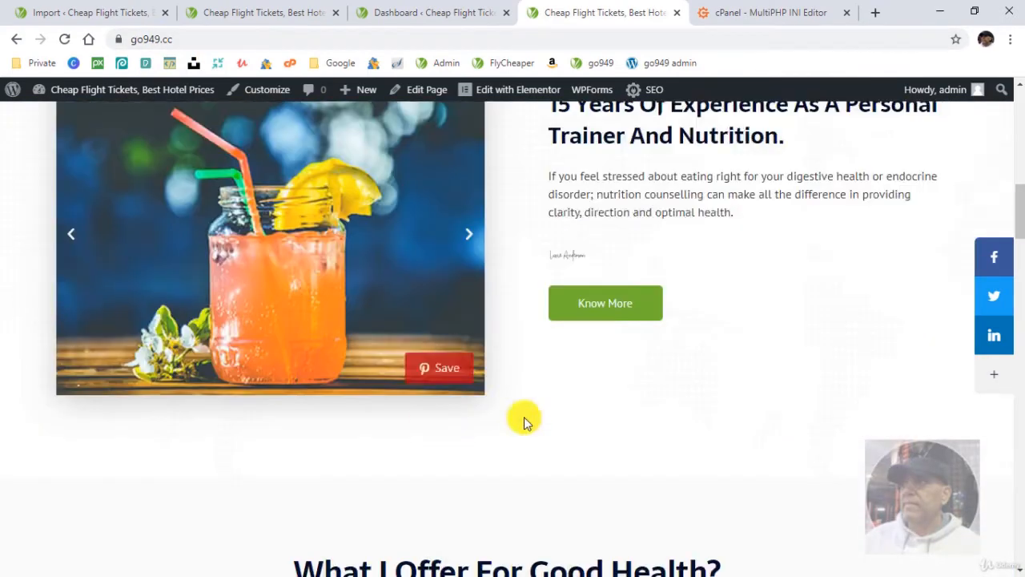
mouse_move(1019, 229)
mouse_down()
mouse_move(1014, 533)
mouse_move(1016, 96)
mouse_up()
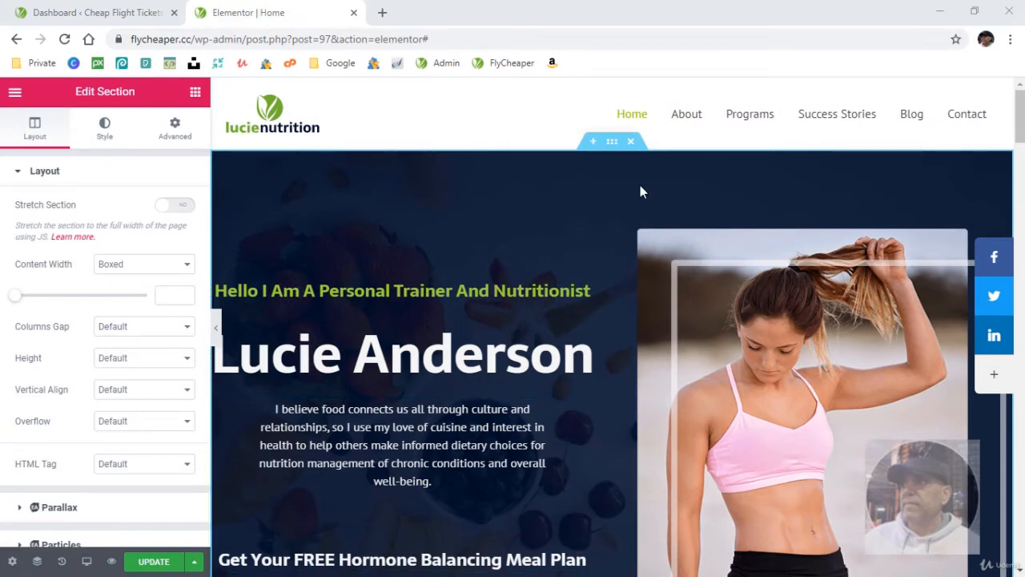
- Look over the flycheaper.cc home page in Elementor's Tablet preview, from the hero section down to the footer
scroll(631, 197, down, 2)
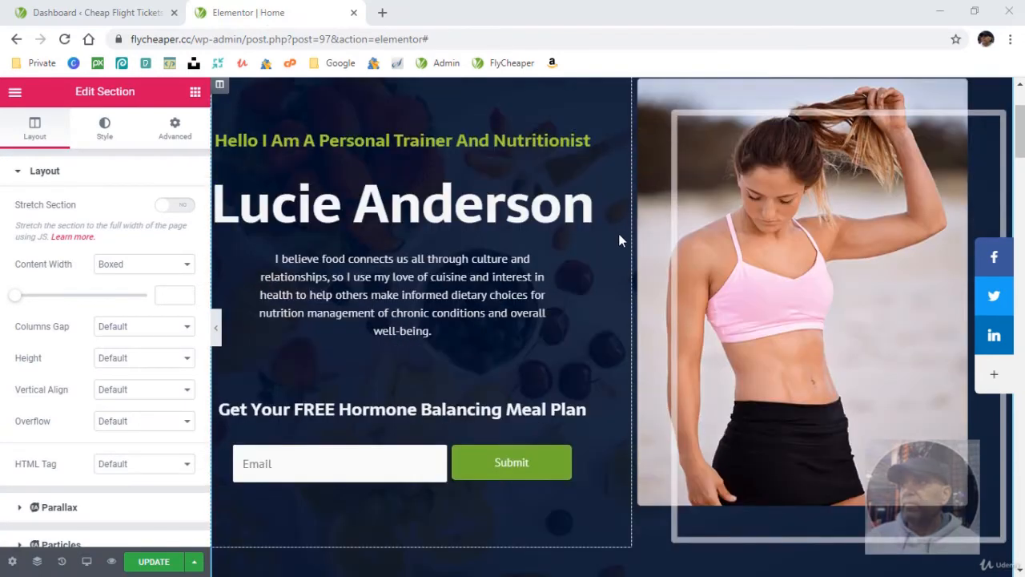
scroll(614, 241, up, 2)
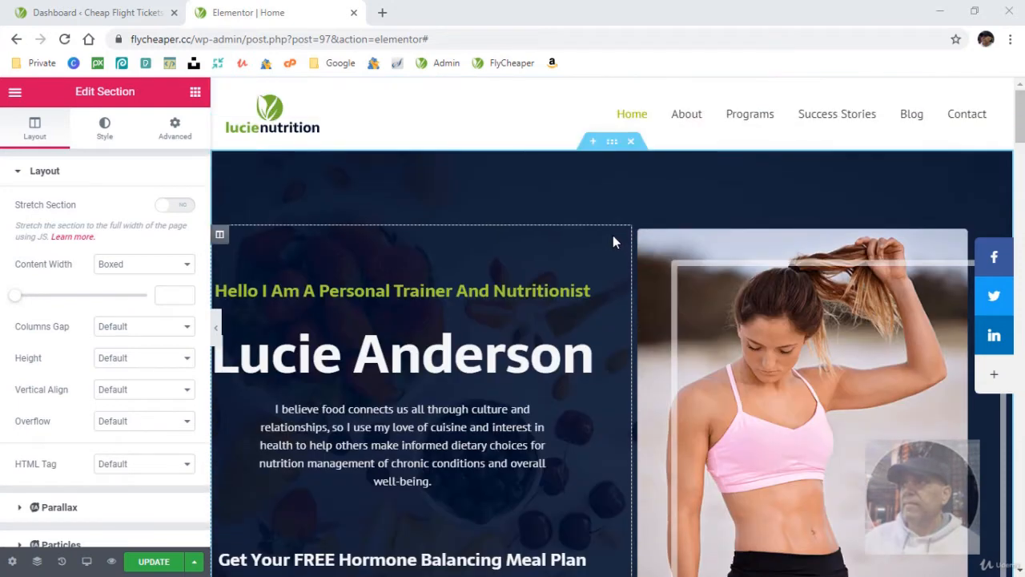
click(84, 563)
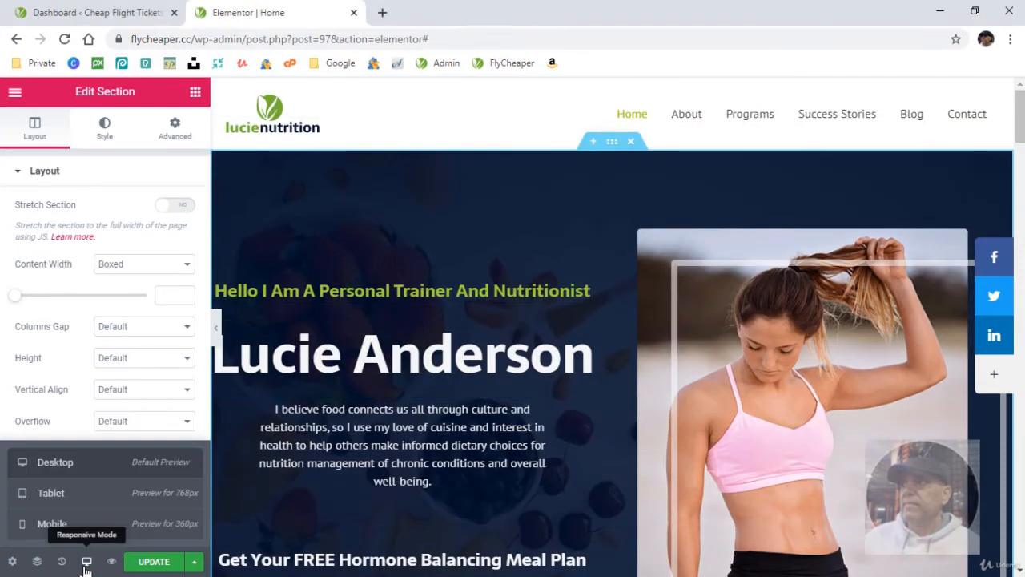
click(96, 502)
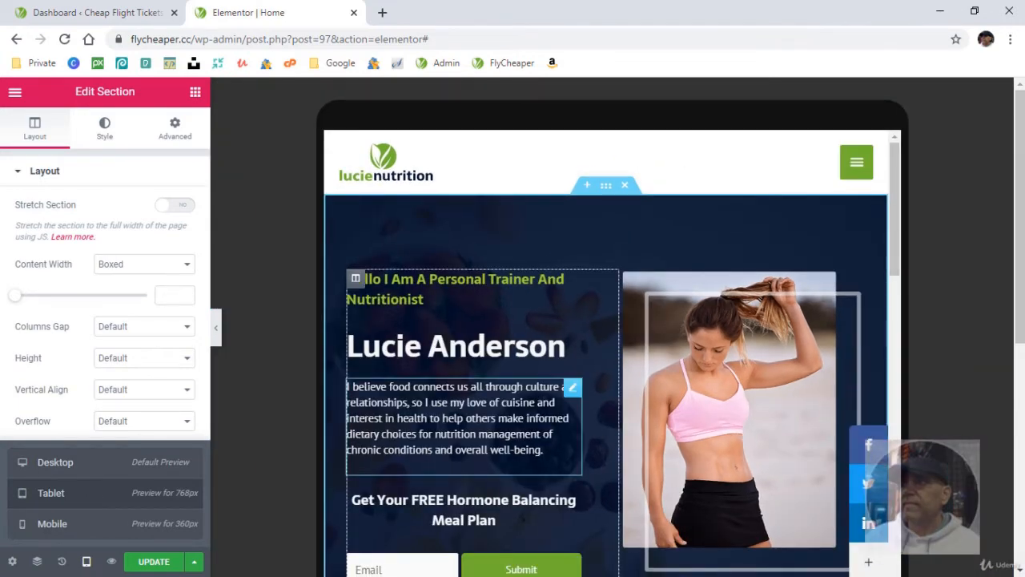
scroll(538, 431, down, 2)
scroll(537, 439, down, 9)
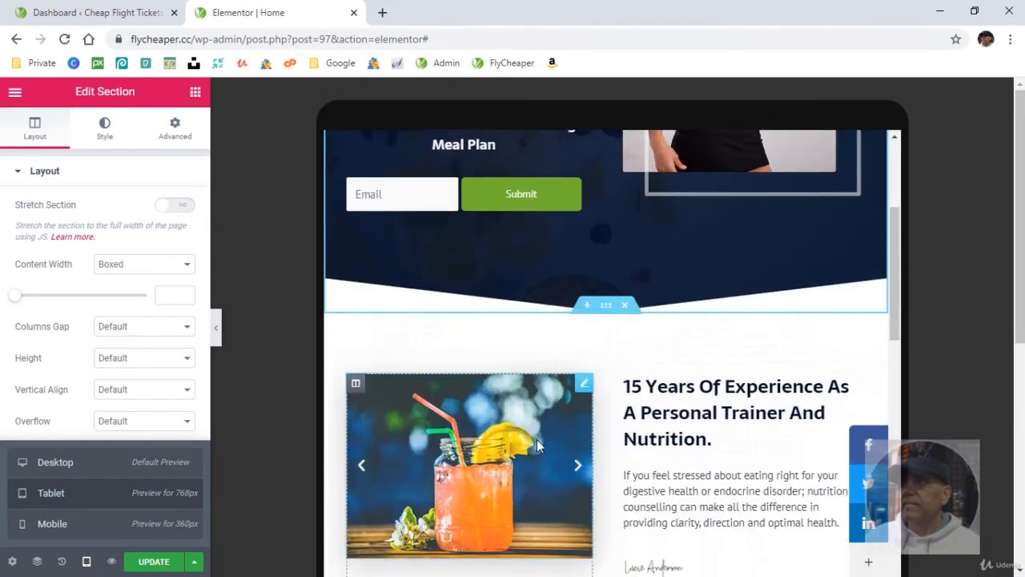
scroll(536, 438, down, 8)
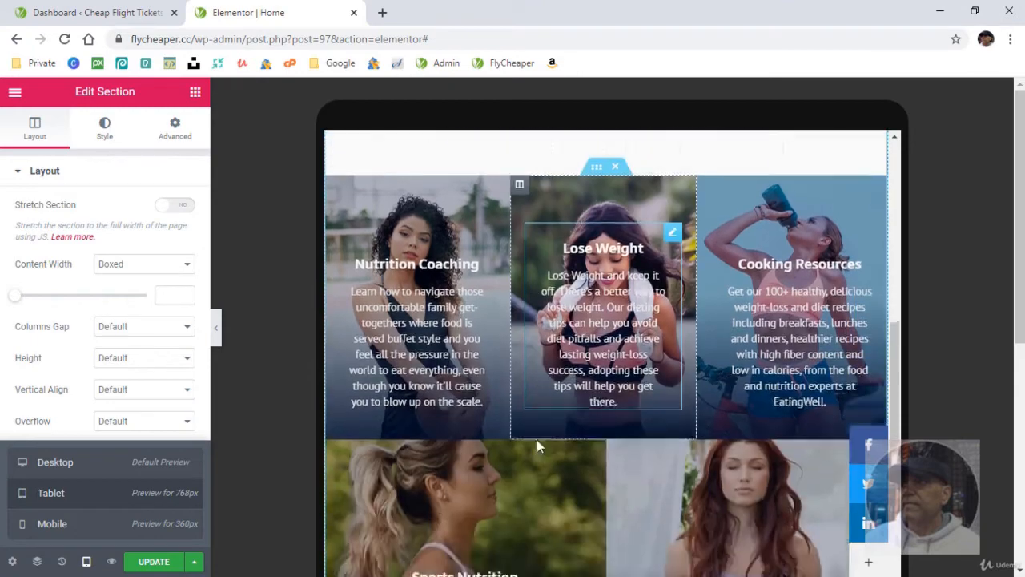
scroll(538, 449, down, 11)
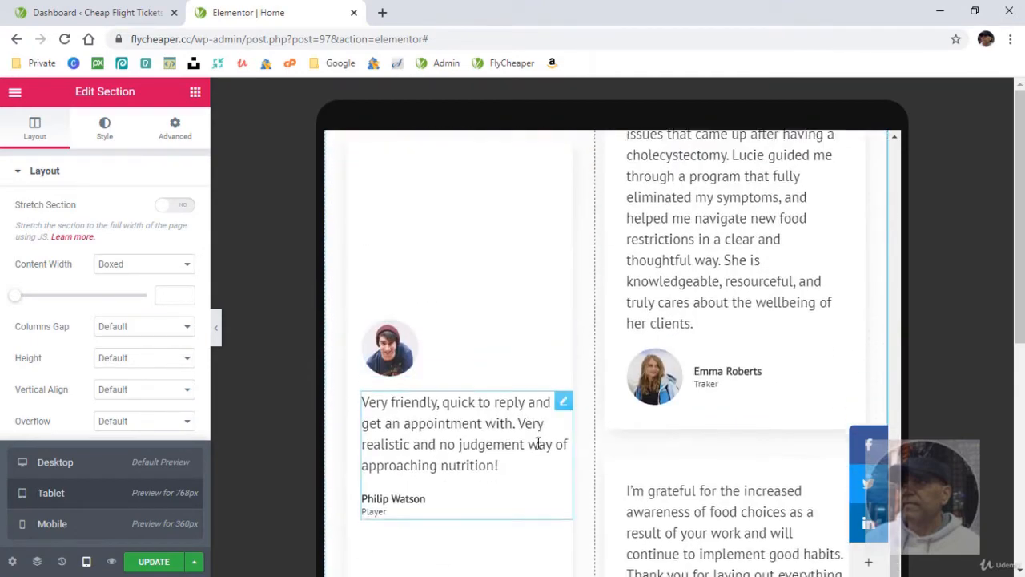
scroll(536, 448, down, 12)
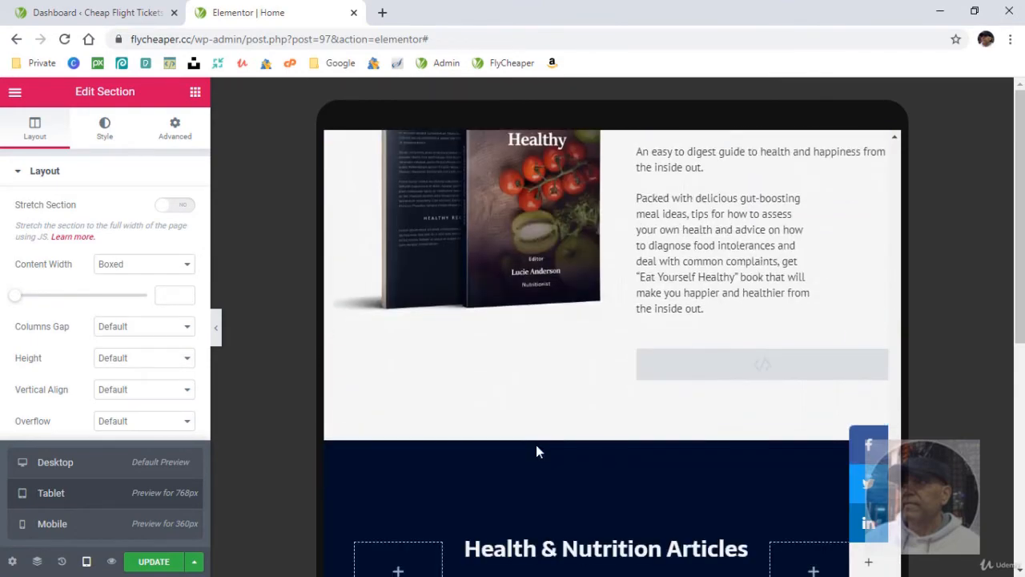
scroll(537, 453, down, 4)
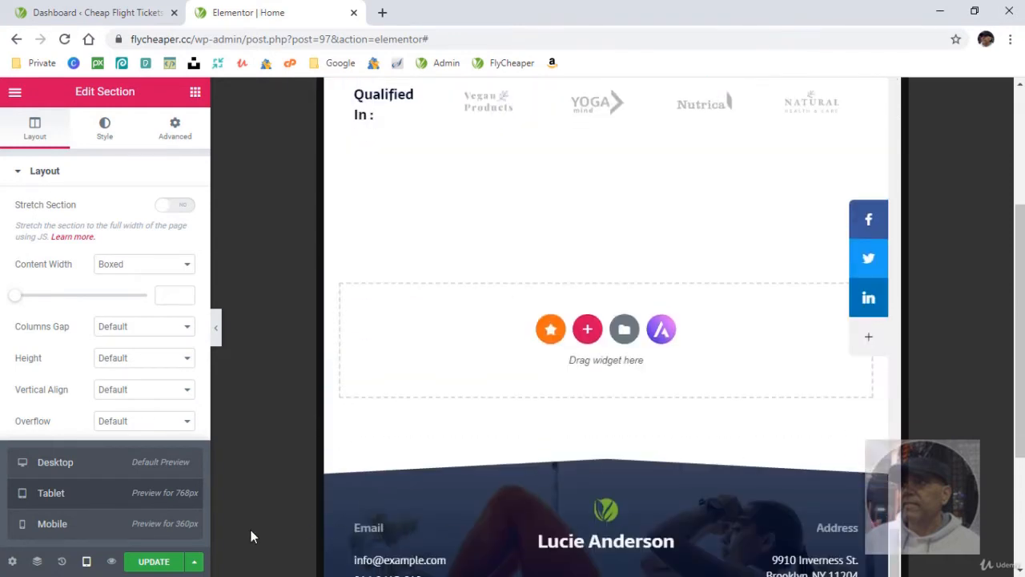
- Switch the responsive preview to Mobile and examine the home page's hero, testimonial and book sections
click(72, 528)
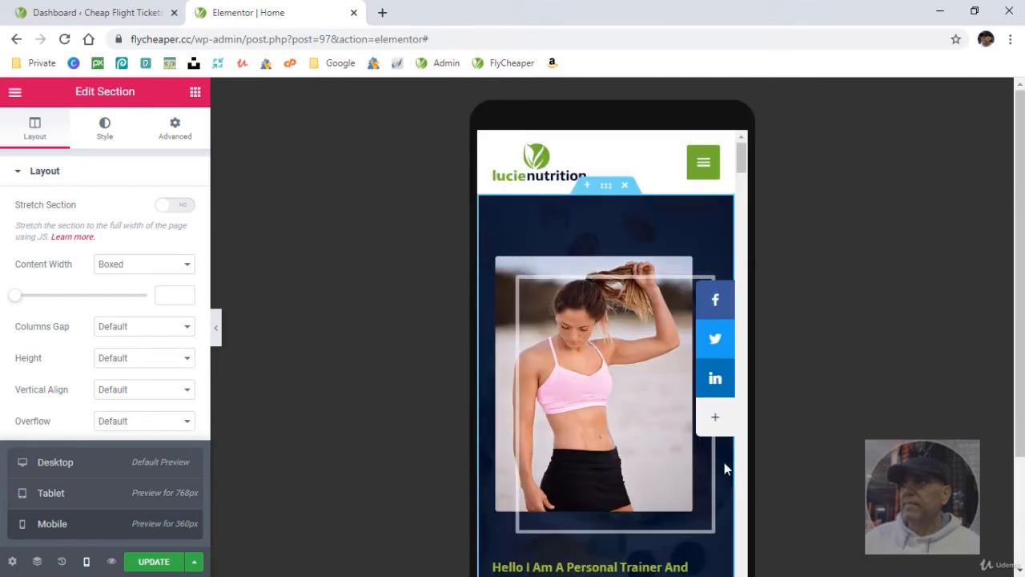
scroll(629, 451, down, 2)
scroll(629, 457, down, 3)
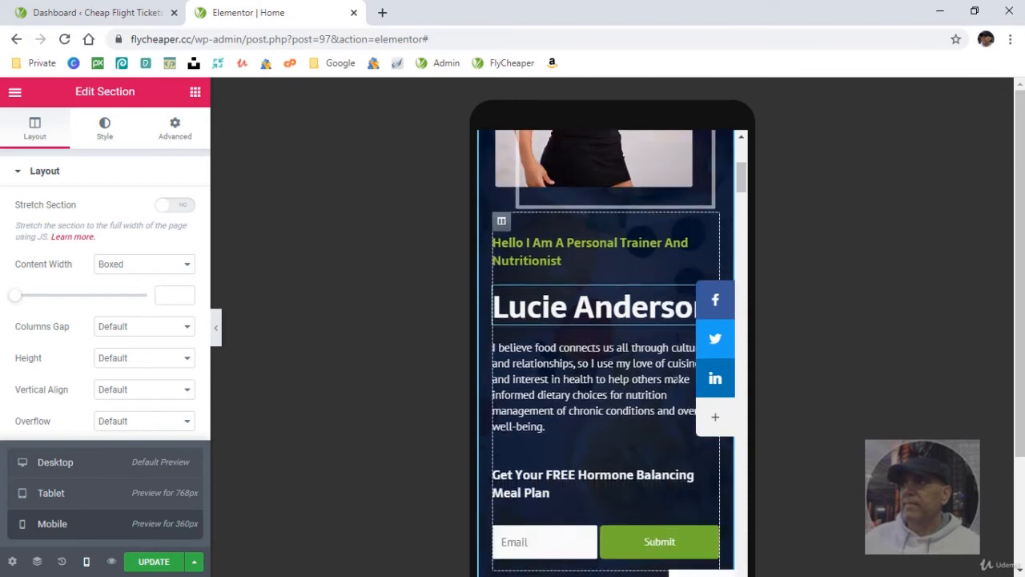
drag(742, 187, 742, 337)
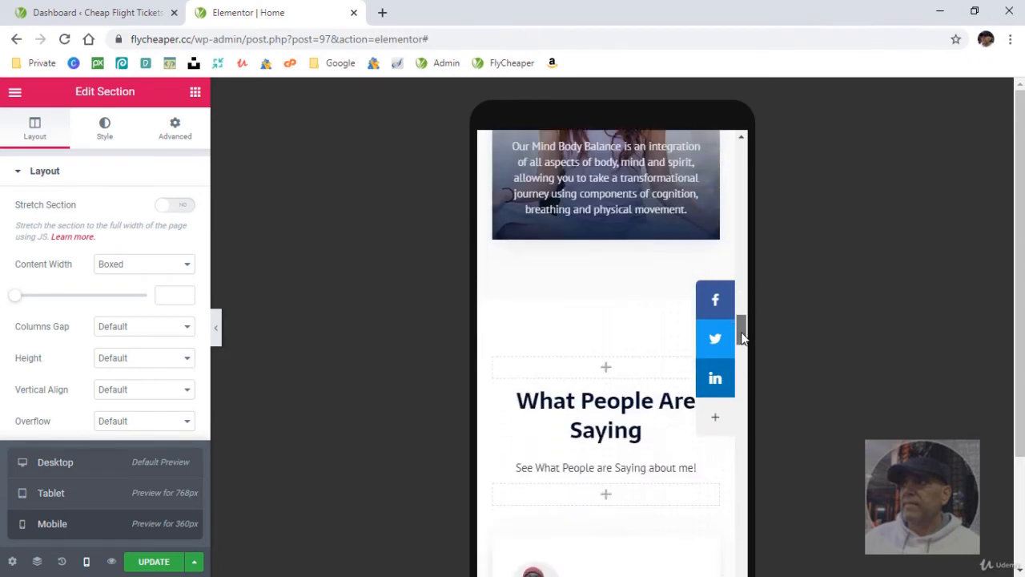
mouse_move(606, 313)
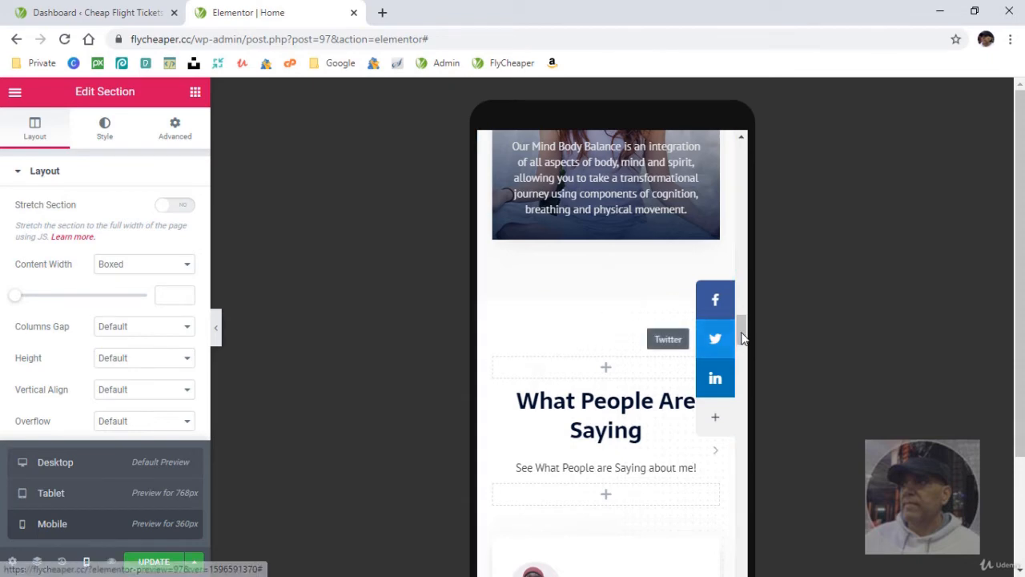
drag(742, 328, 750, 417)
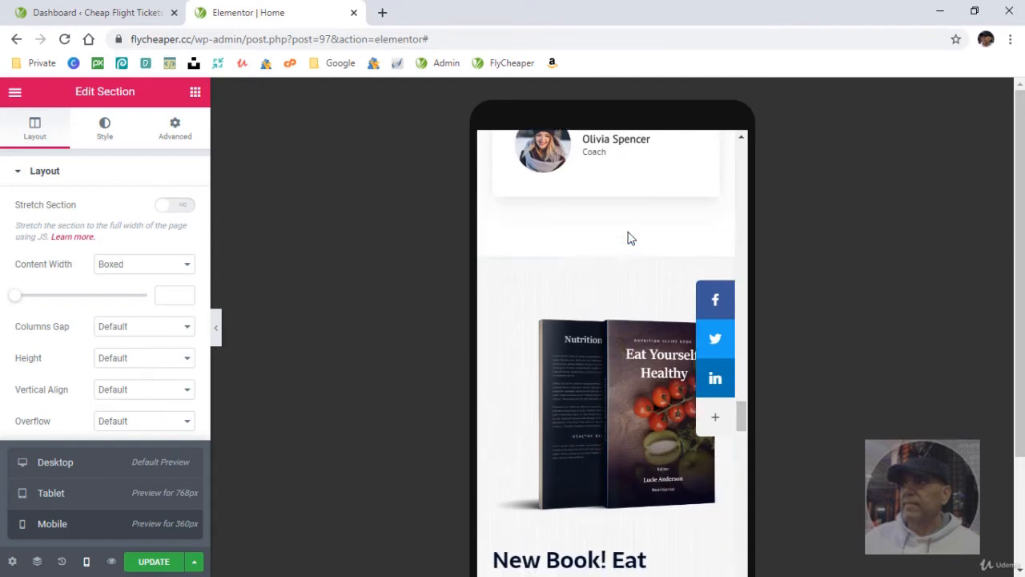
- Set the "What I Offer For Good Health?" section's mobile padding to 20 px at top and bottom and 0 at right and left
mouse_move(745, 412)
mouse_down()
mouse_move(746, 531)
mouse_move(753, 253)
mouse_up()
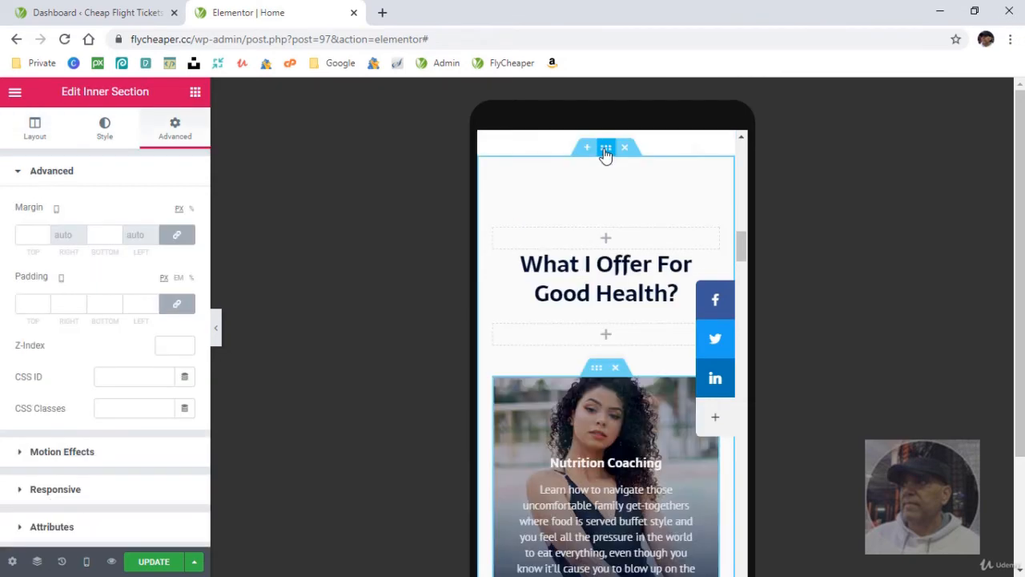
click(605, 151)
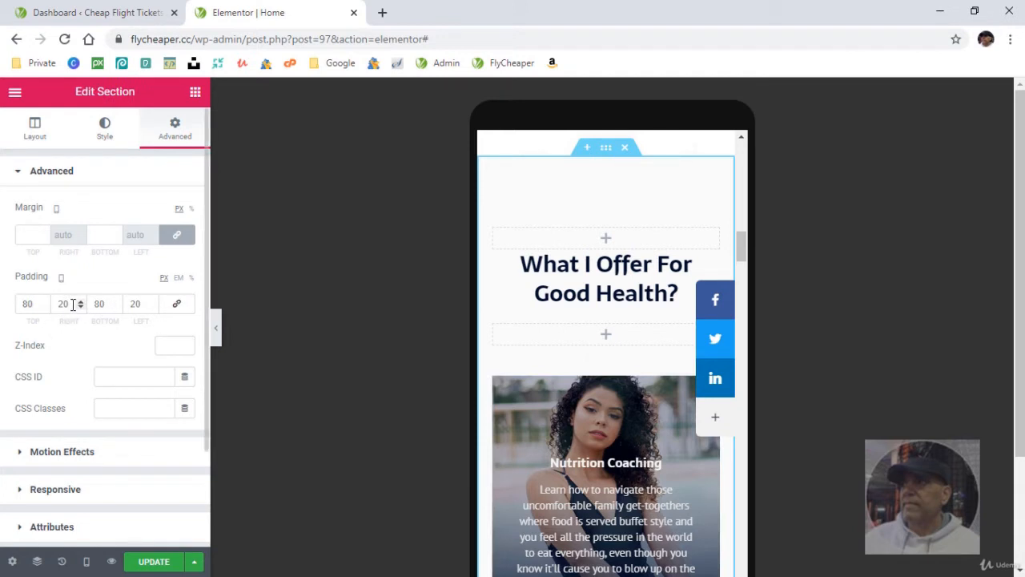
text(0)
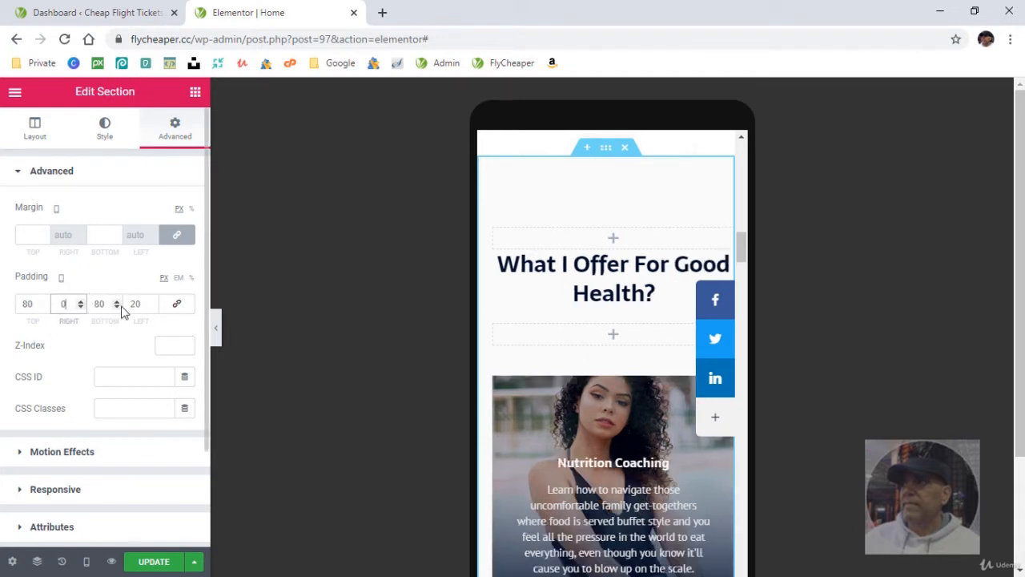
text(0)
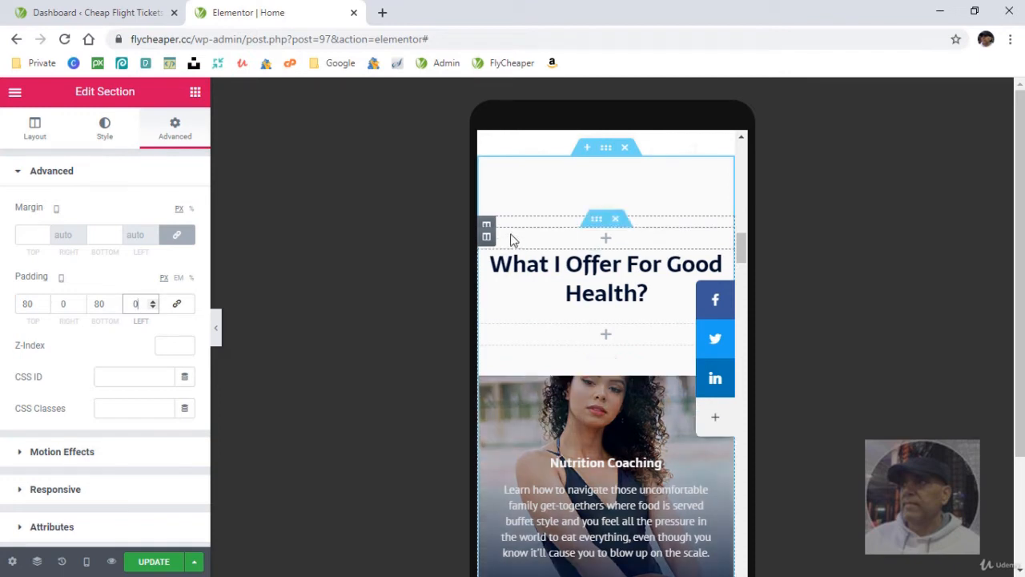
double_click(26, 304)
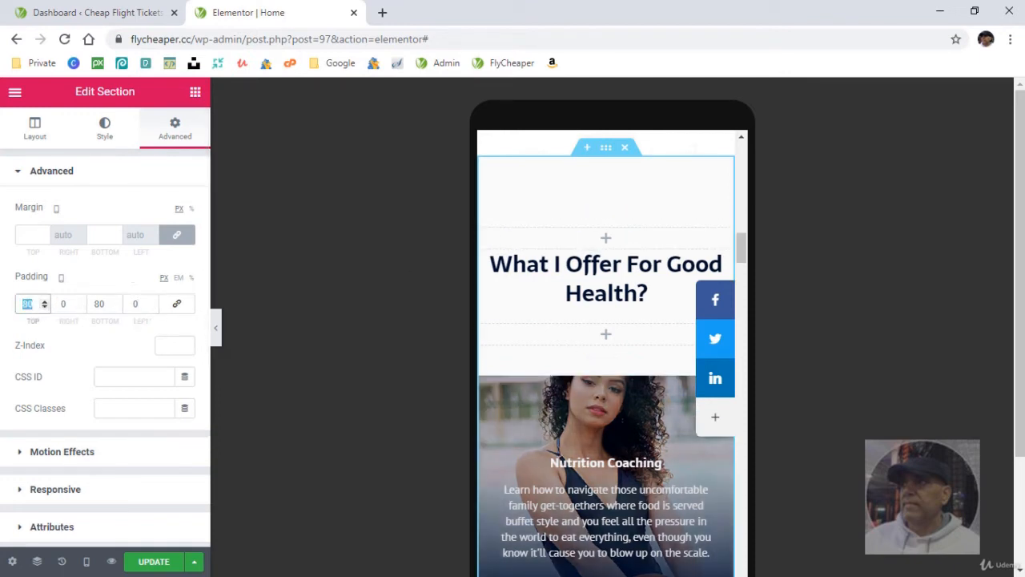
text(20)
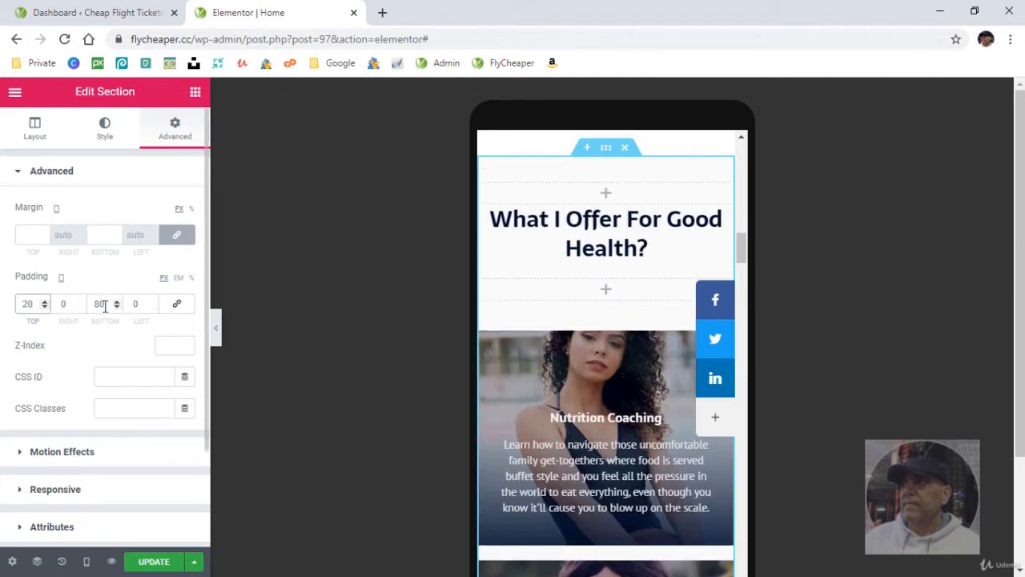
drag(78, 304, 75, 304)
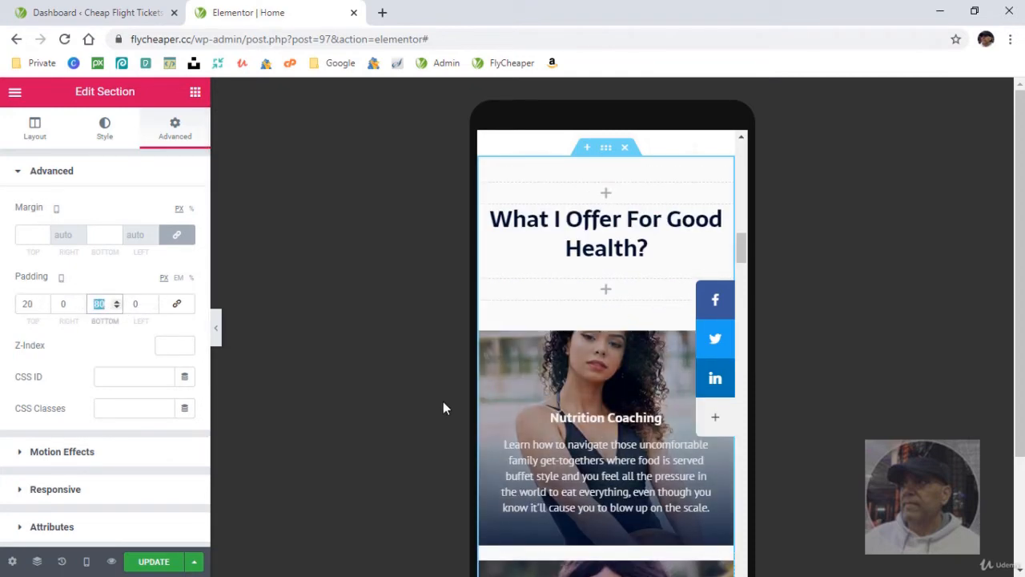
text(20)
- Set the background image position of the Nutrition Coaching column to Top Center
scroll(609, 448, down, 2)
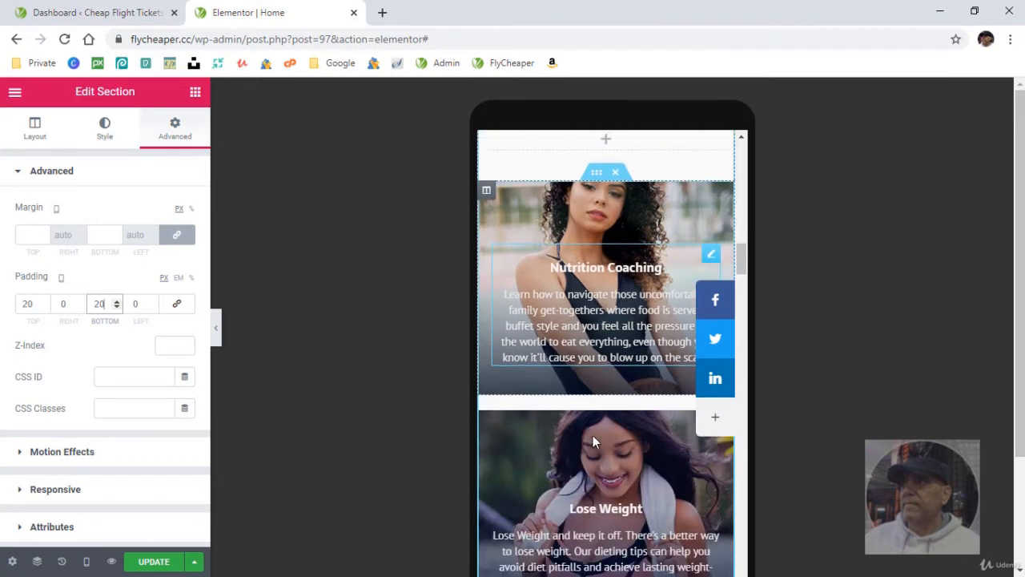
click(538, 234)
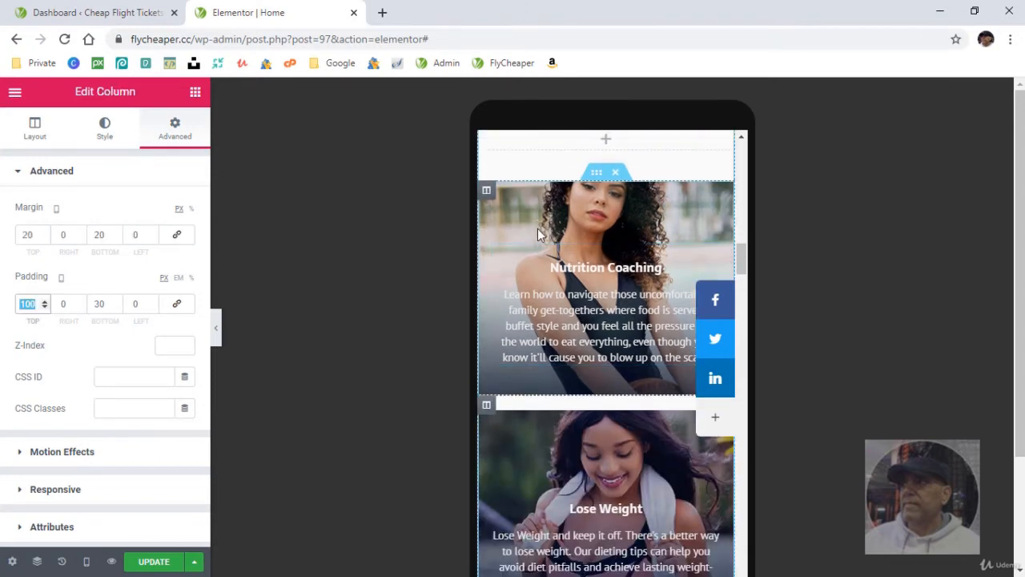
click(487, 195)
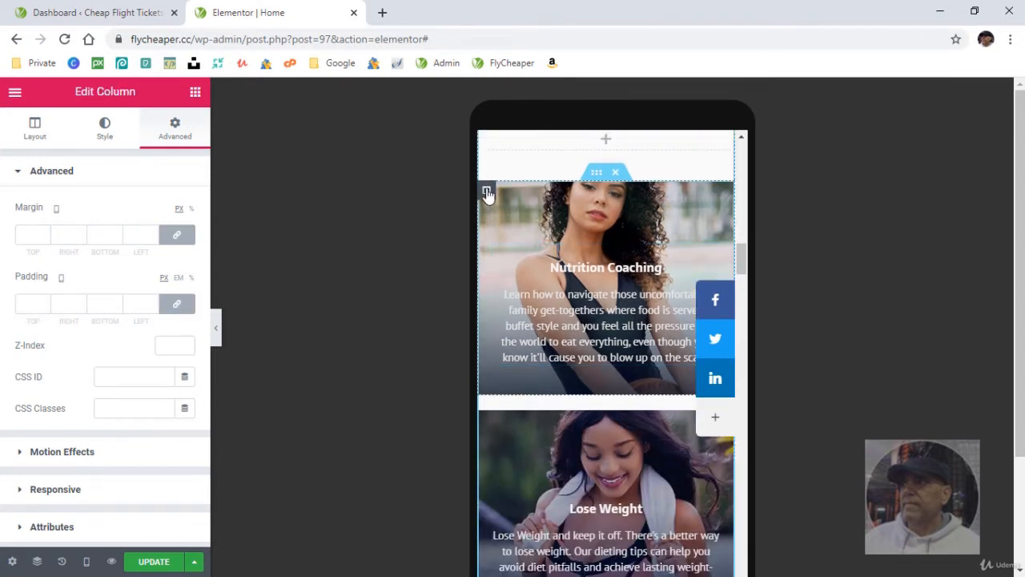
click(105, 130)
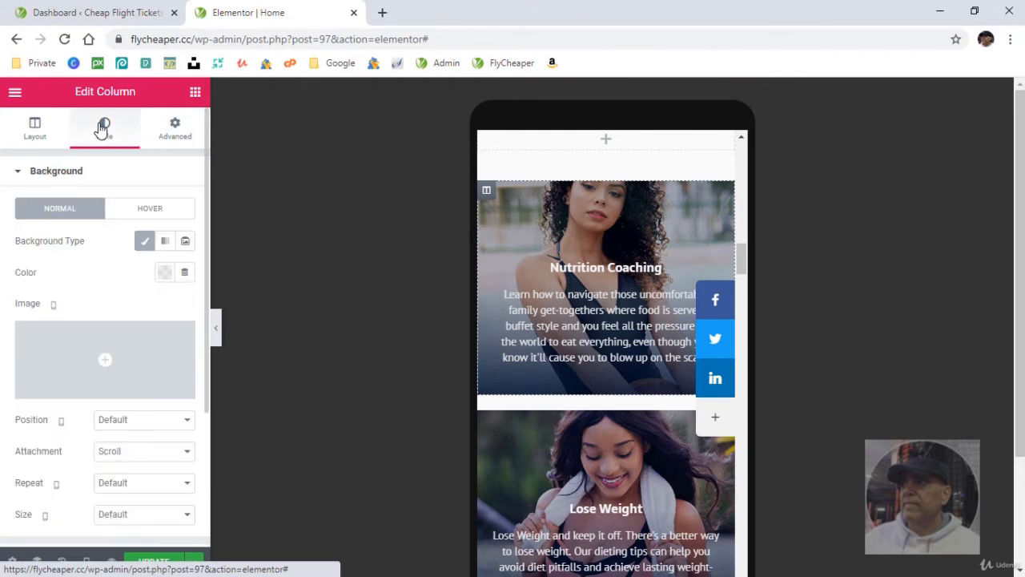
click(145, 422)
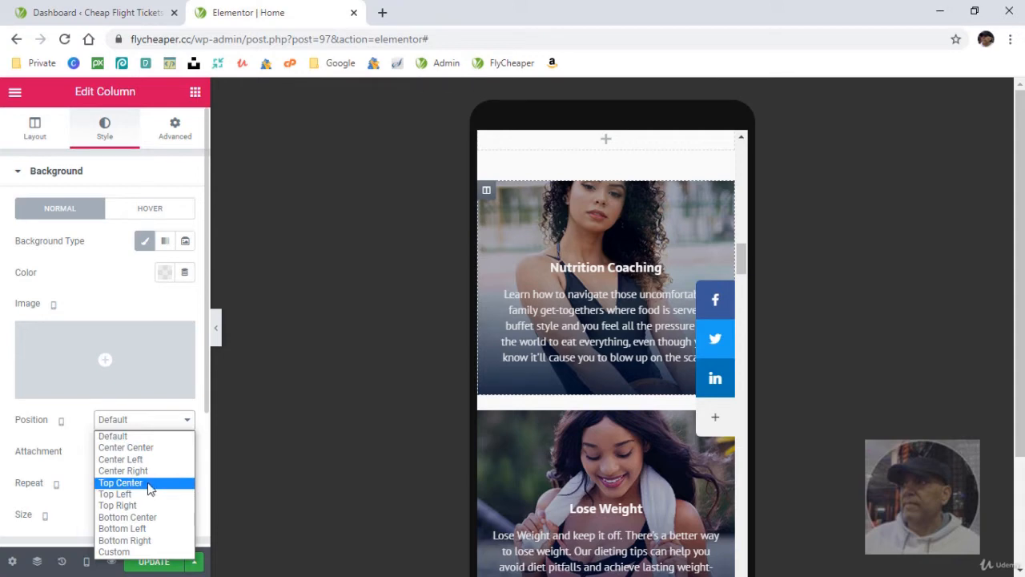
click(150, 483)
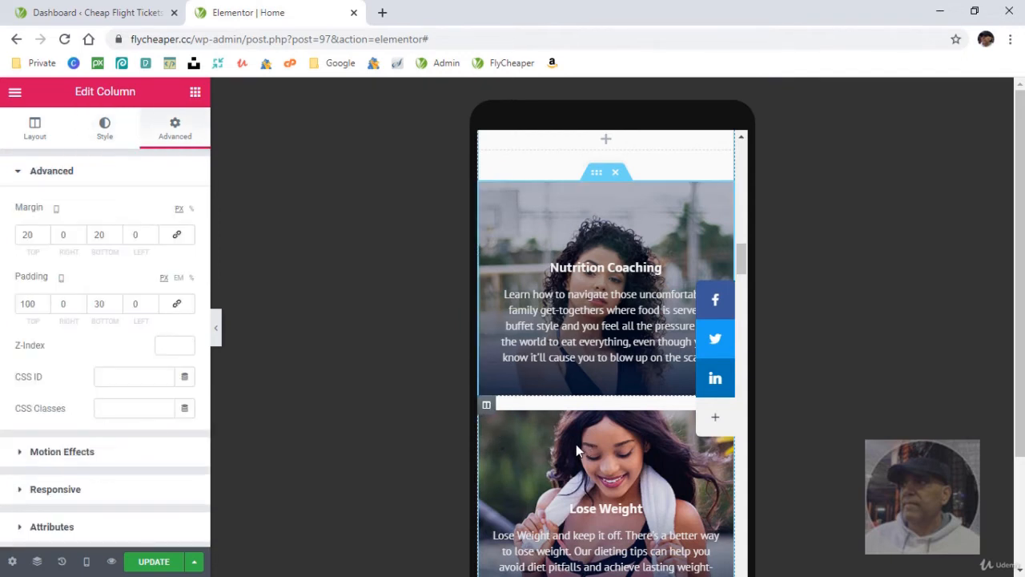
- Set the top and bottom margins of the Lose Weight column to 0
scroll(575, 444, down, 1)
scroll(576, 444, down, 1)
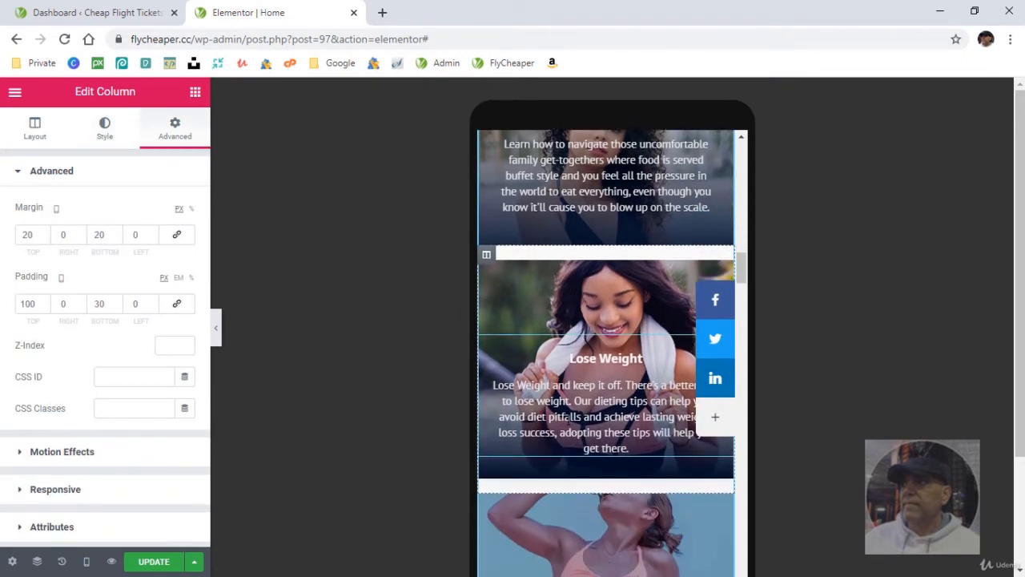
drag(34, 235, 6, 239)
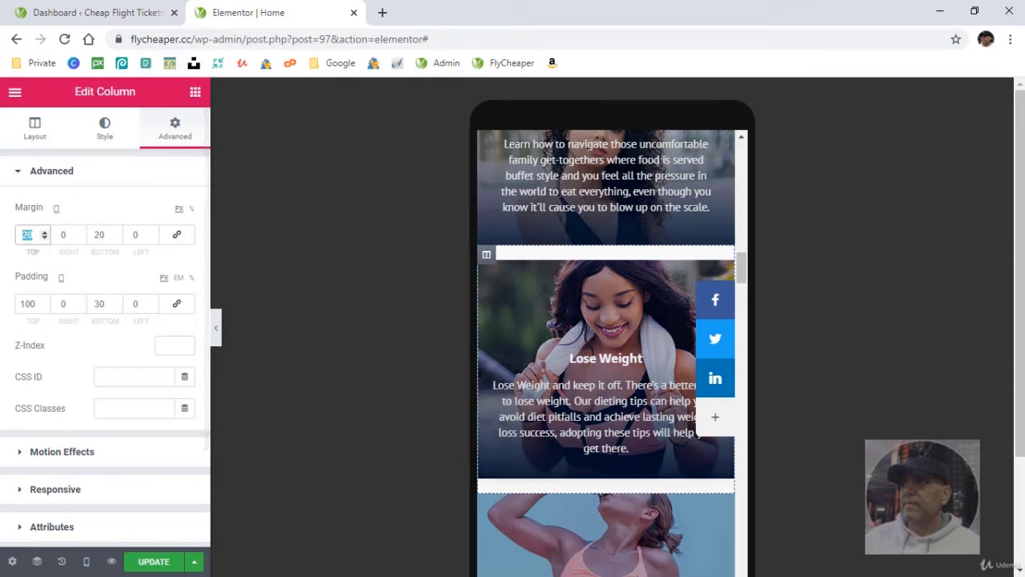
text(0)
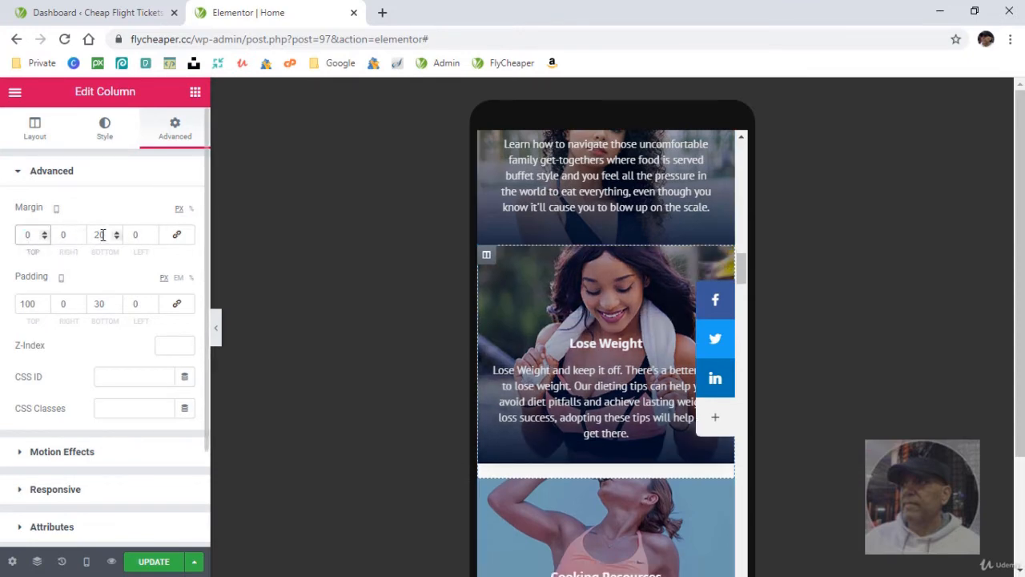
key(BackSpace)
key(BackSpace)
text(0)
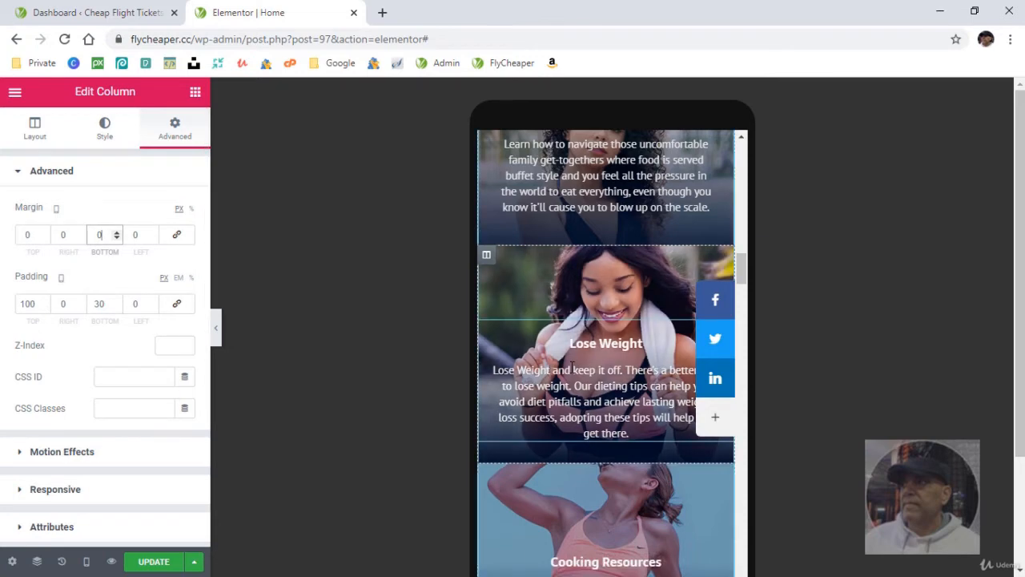
- Set the Cooking Resources column's top margin and bottom padding to 0 and its background position to Top Center
scroll(551, 388, down, 3)
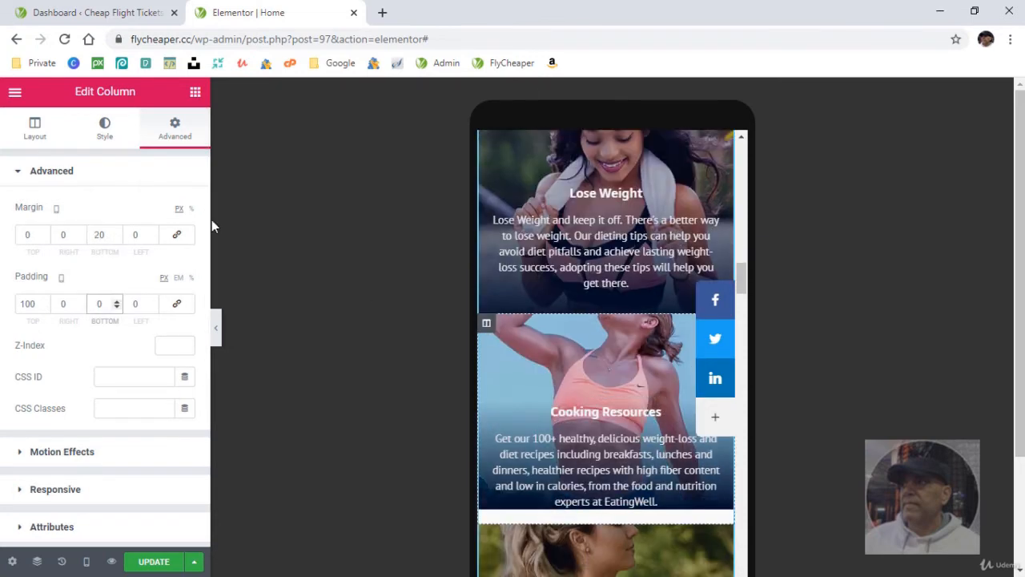
click(98, 127)
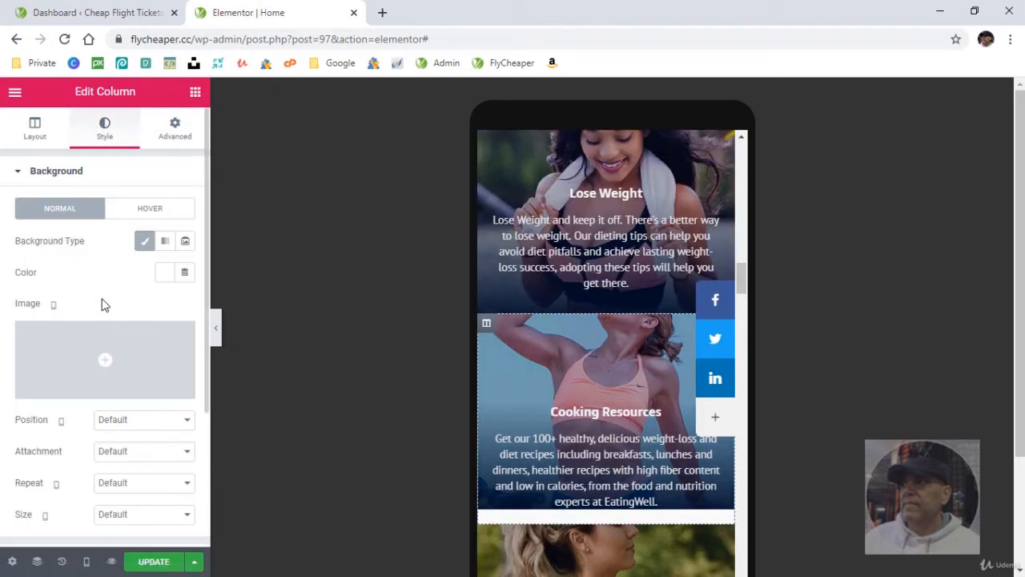
click(152, 420)
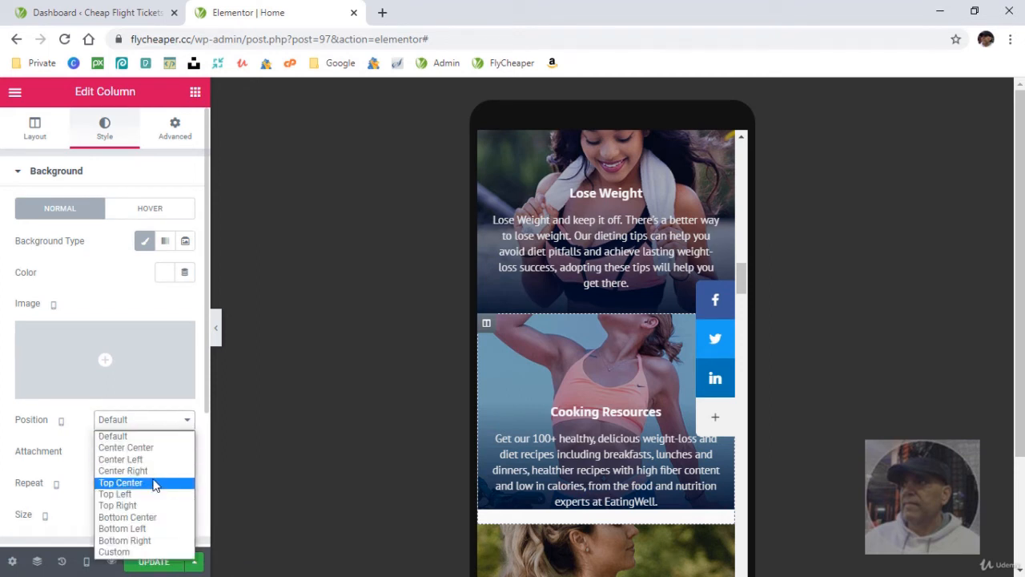
click(152, 447)
click(149, 420)
click(146, 483)
scroll(560, 360, down, 3)
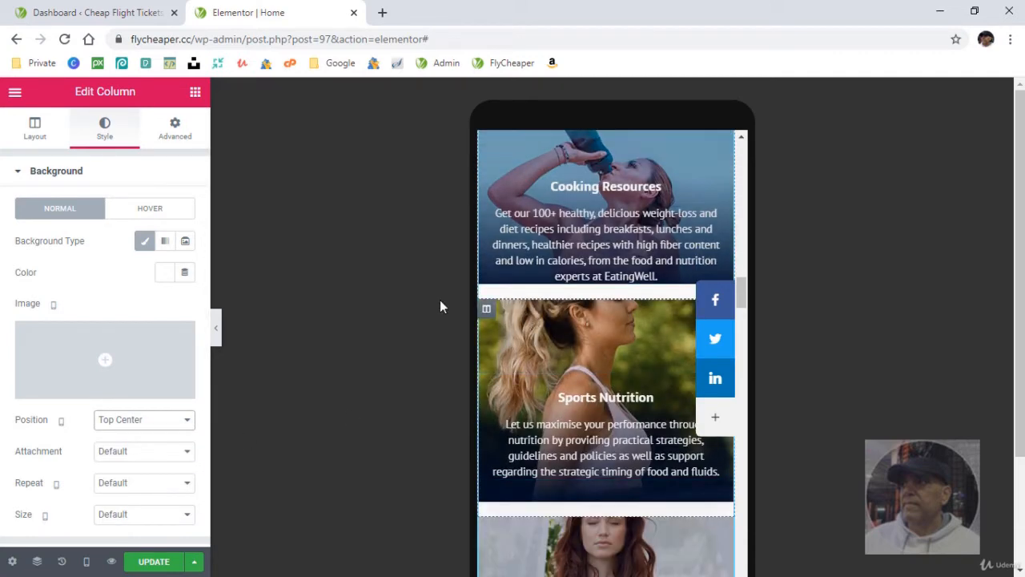
- Set the Cooking Resources column's bottom margin to 0
click(176, 129)
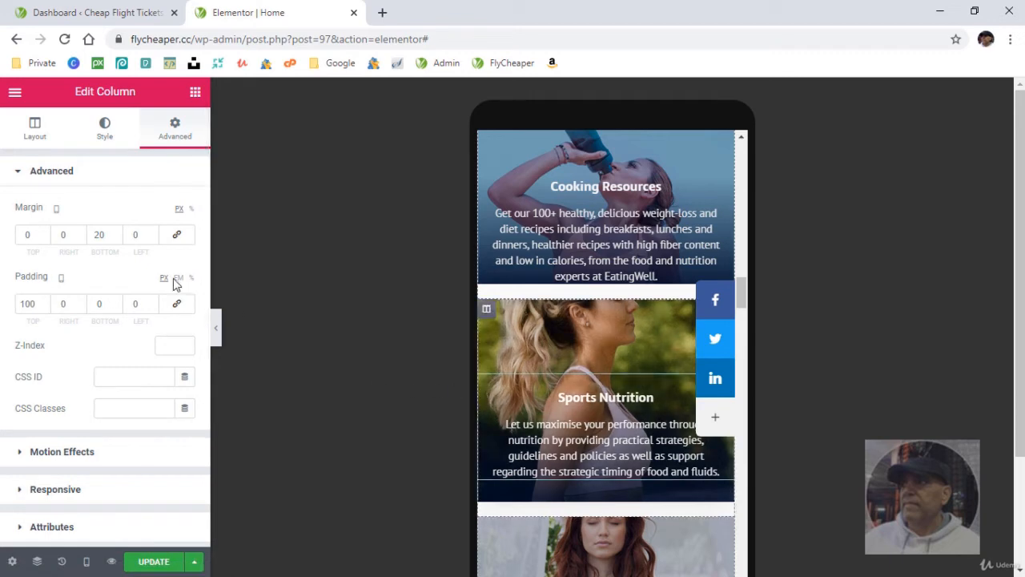
text(0)
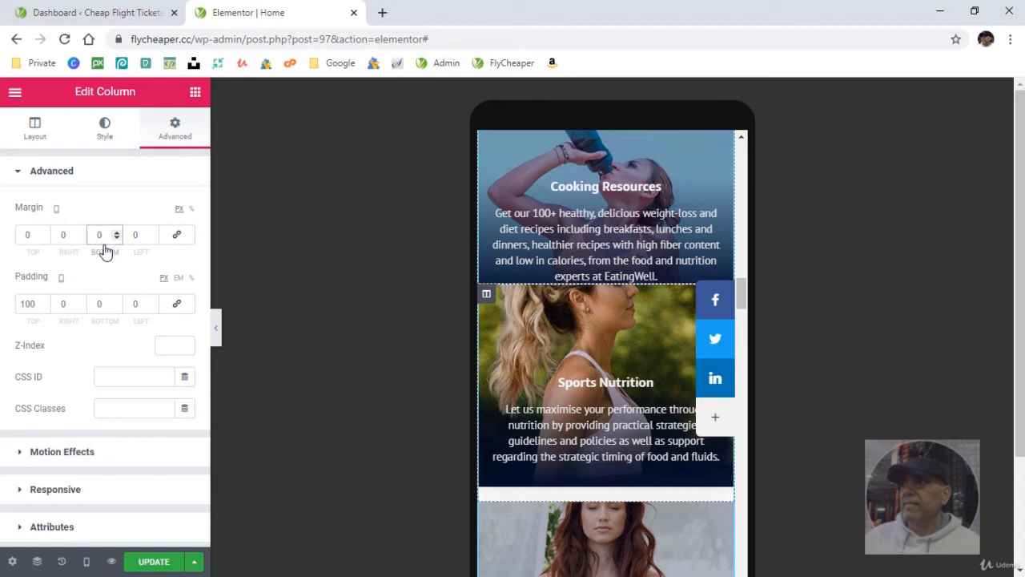
- Set the Sports Nutrition column's bottom padding to 0 and its background position to Top Center
click(104, 128)
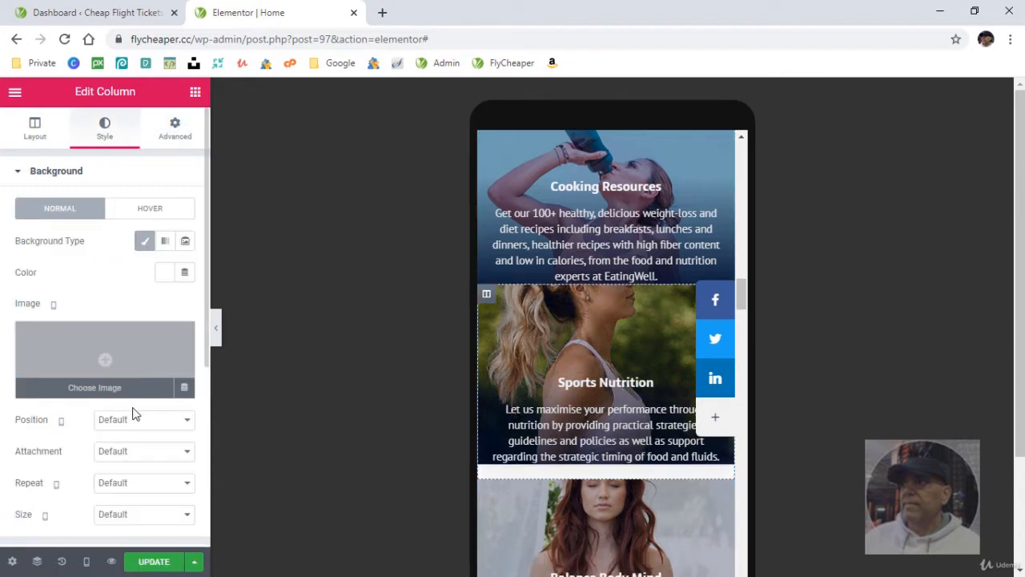
click(136, 419)
click(120, 482)
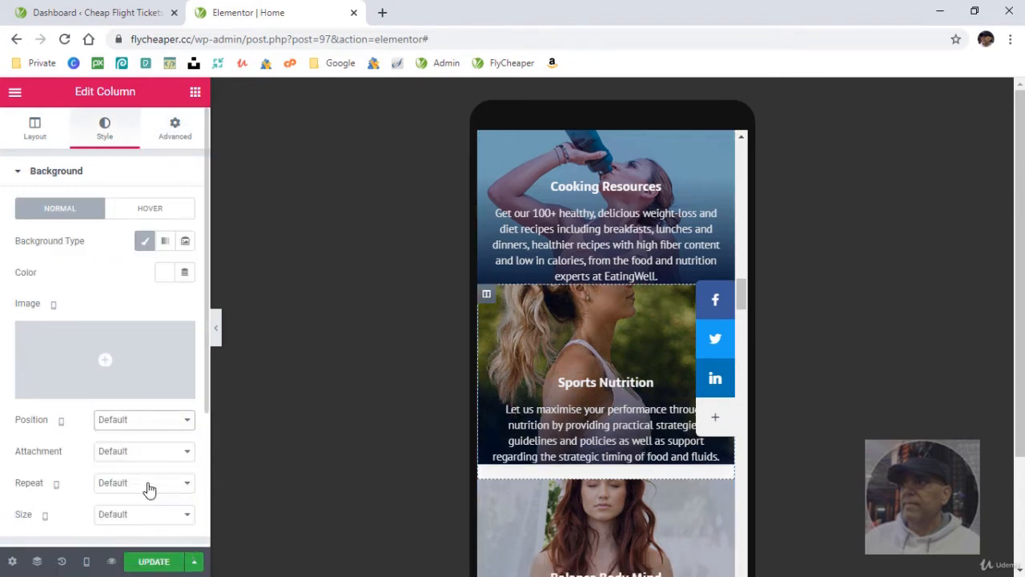
- Set the background image position of the Balance Body Mind column to Top Center
scroll(563, 406, down, 3)
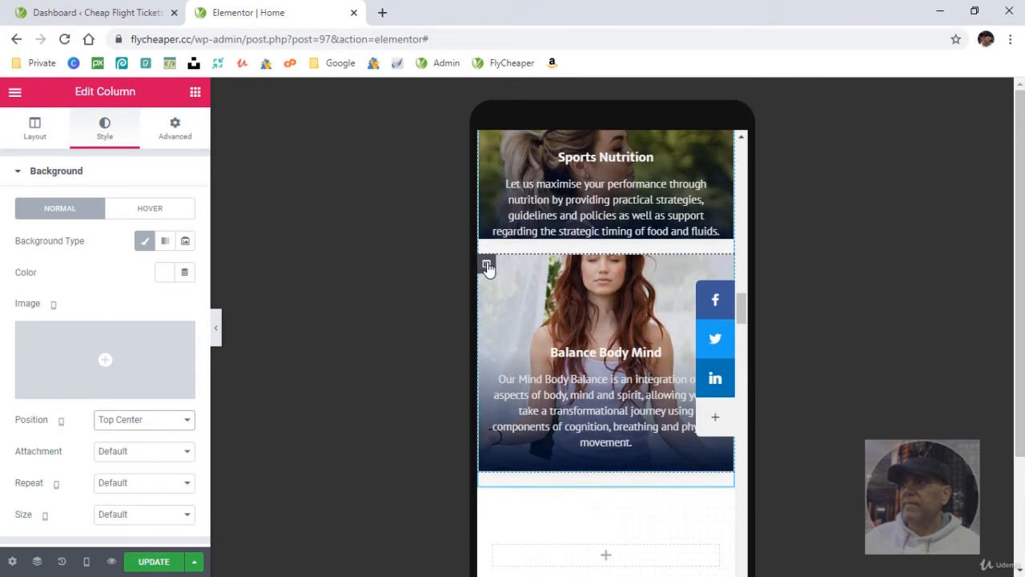
click(487, 267)
click(135, 421)
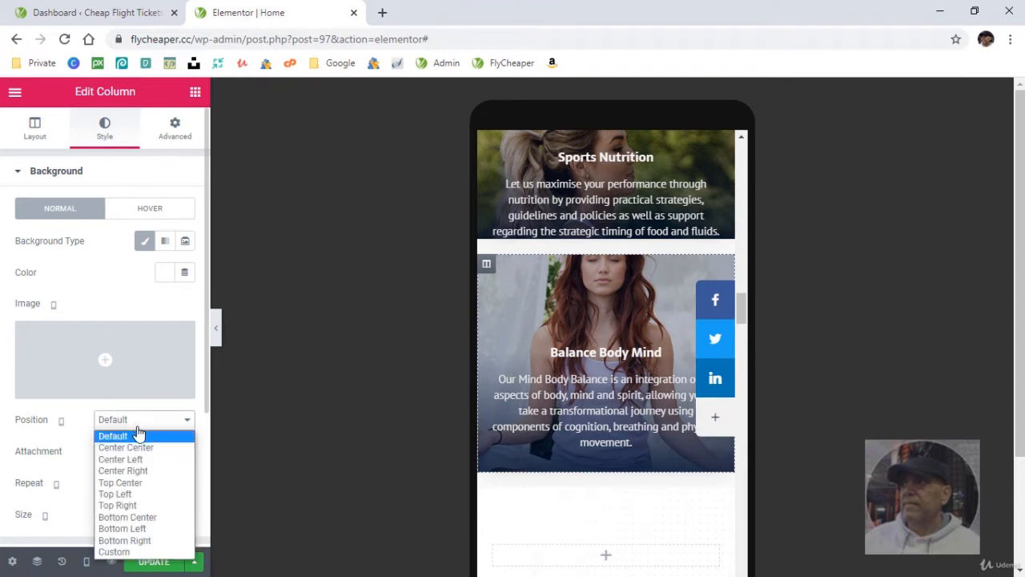
click(150, 483)
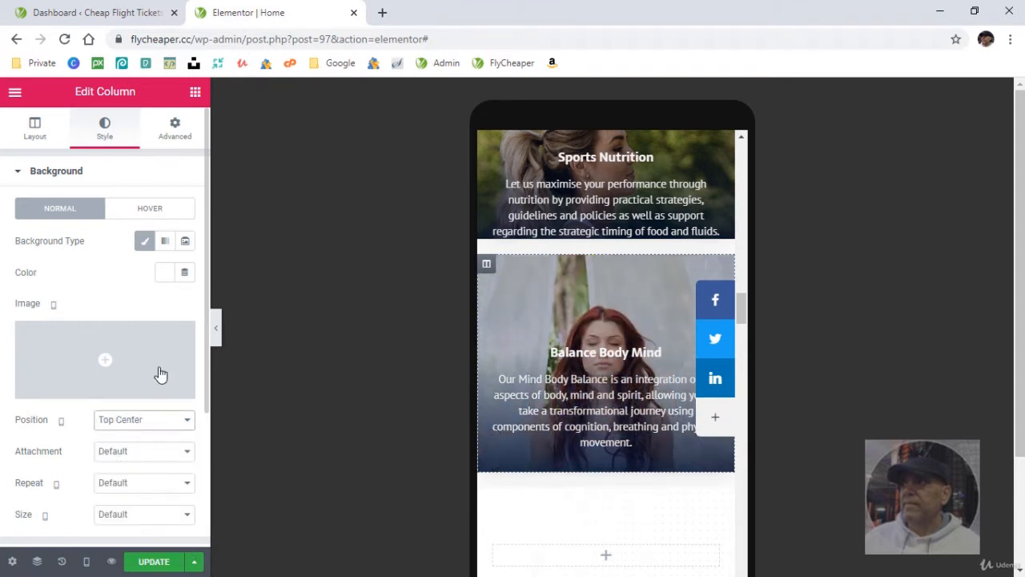
click(179, 133)
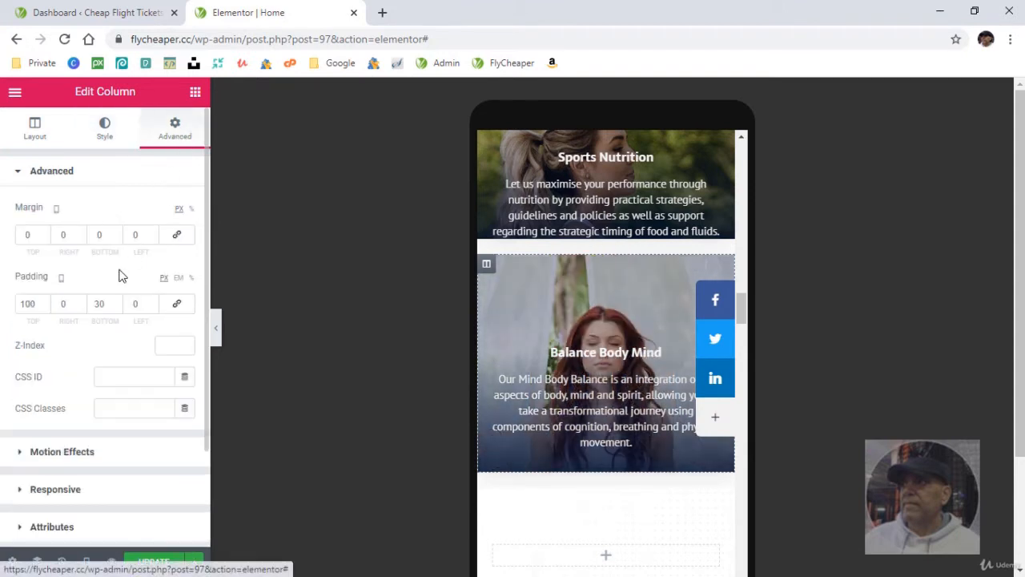
- Set the Sports Nutrition column's bottom margin to 0
scroll(496, 232, up, 2)
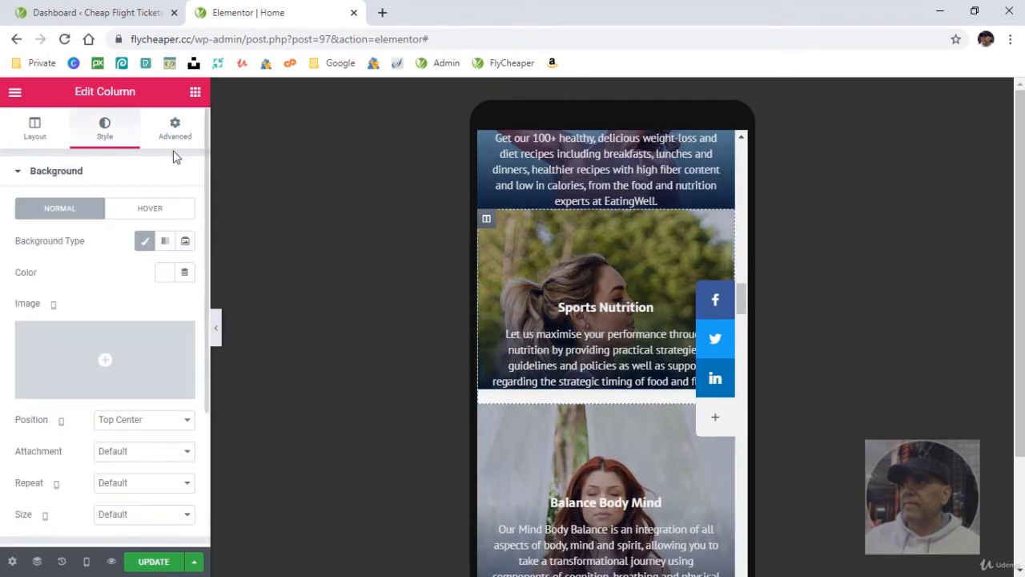
click(174, 128)
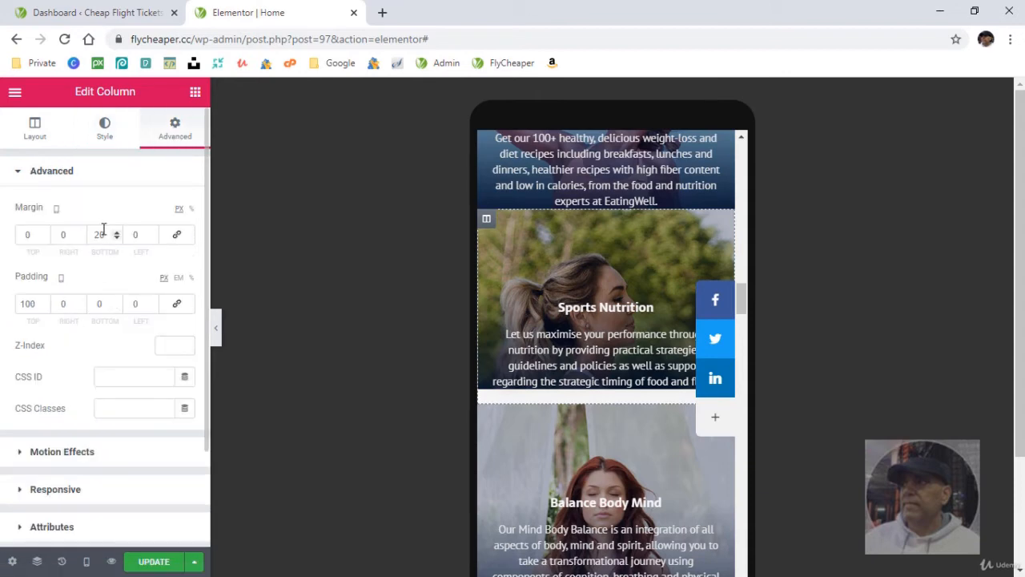
text(0)
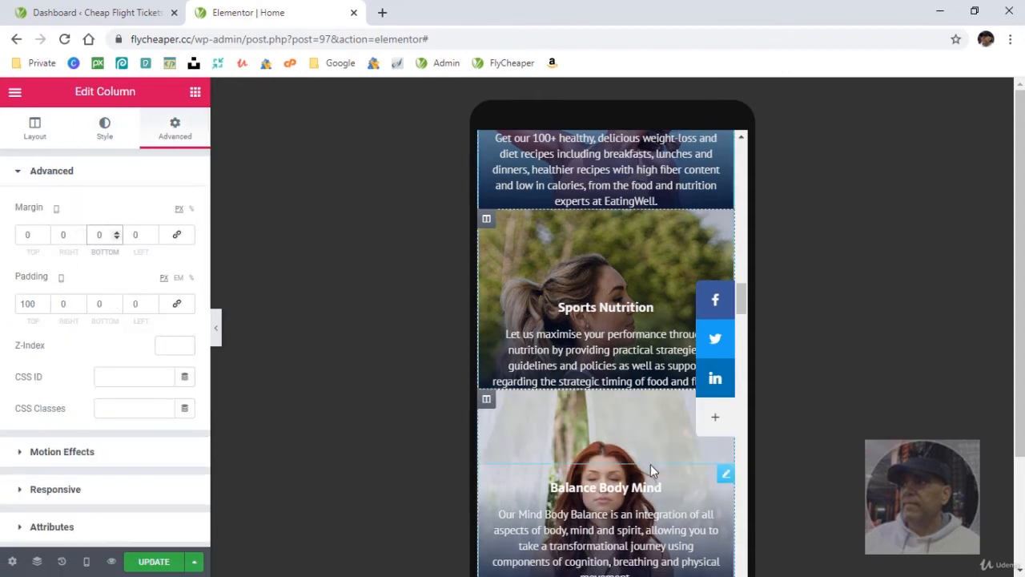
- Set the "What People Are Saying" section's mobile padding to 10 px at the top and bottom
scroll(651, 464, down, 2)
scroll(650, 471, down, 2)
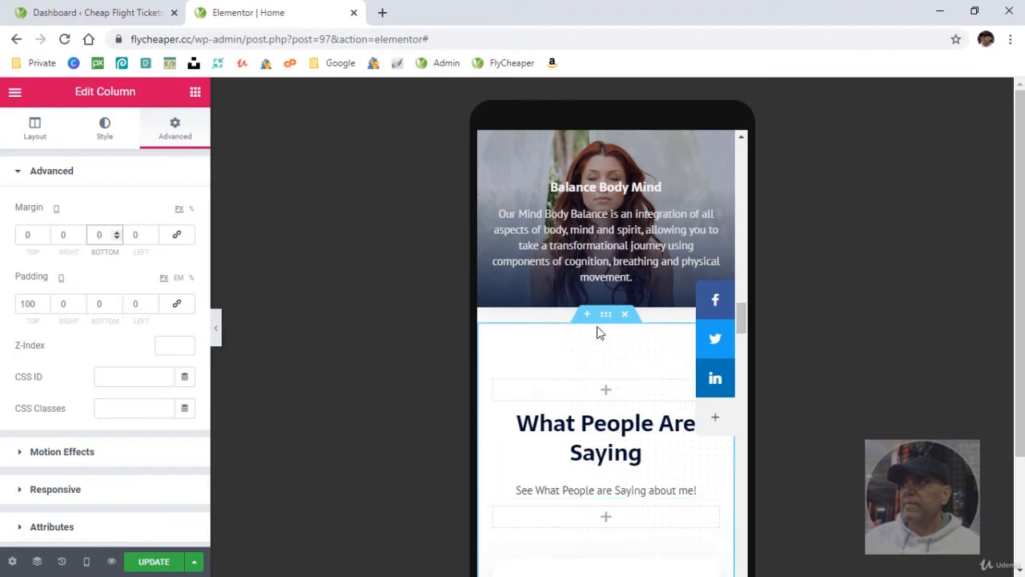
click(606, 315)
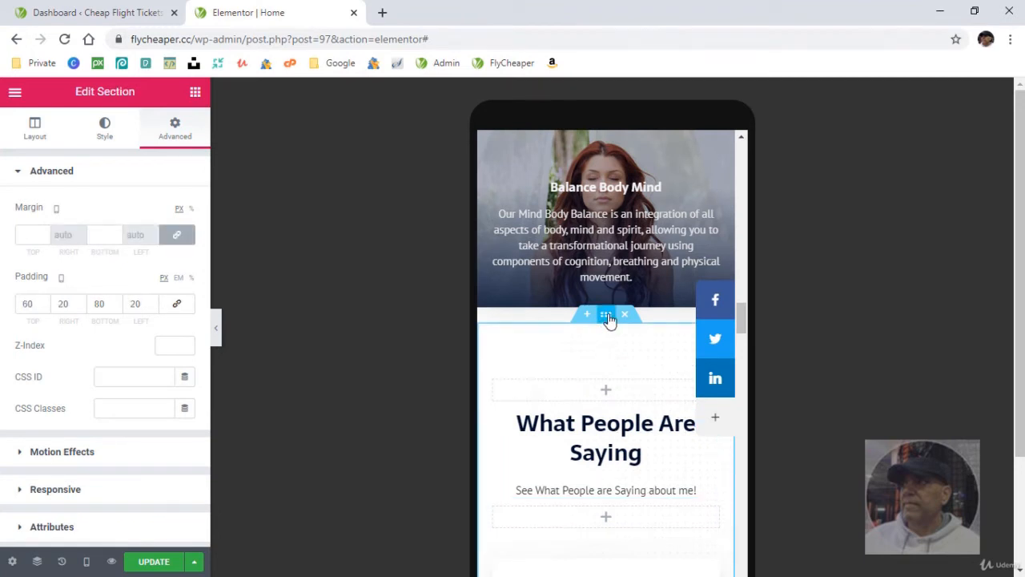
double_click(16, 303)
text(10)
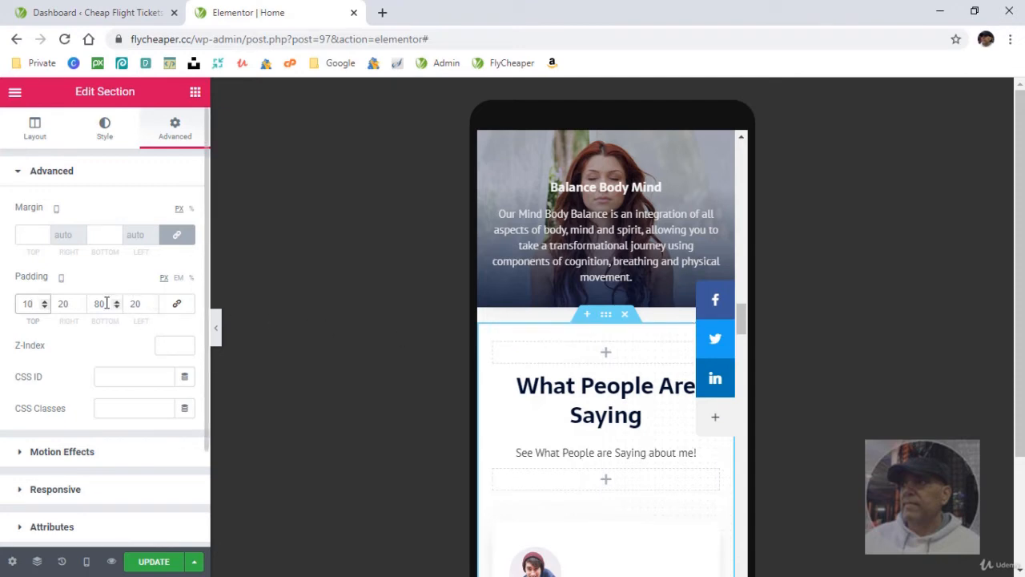
scroll(590, 469, down, 7)
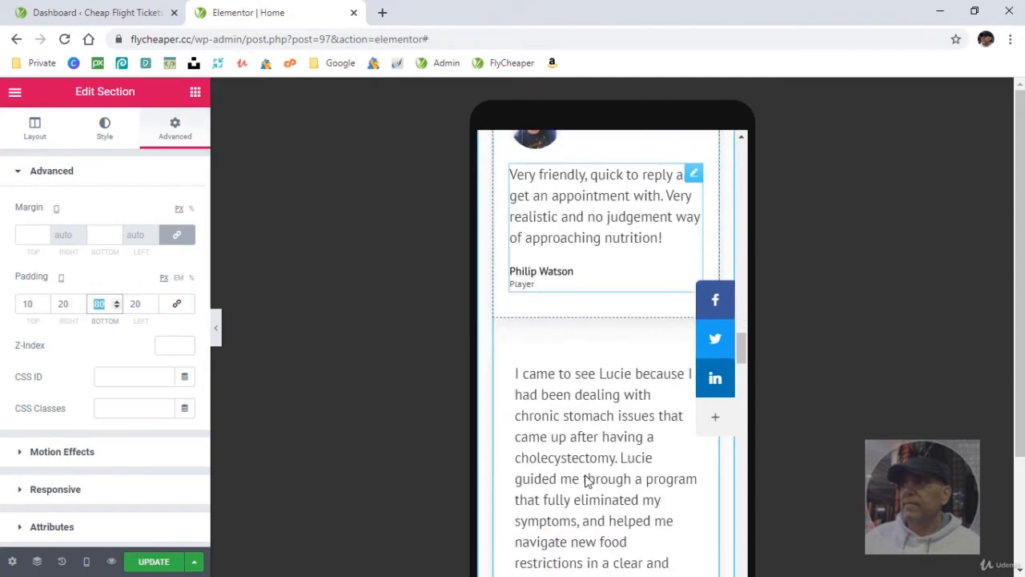
scroll(587, 475, down, 8)
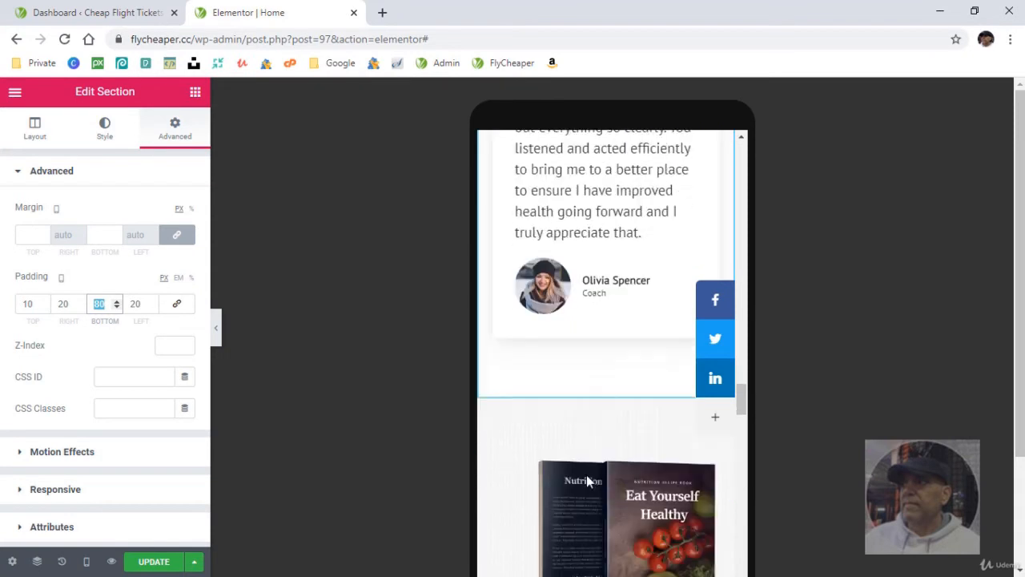
text(10)
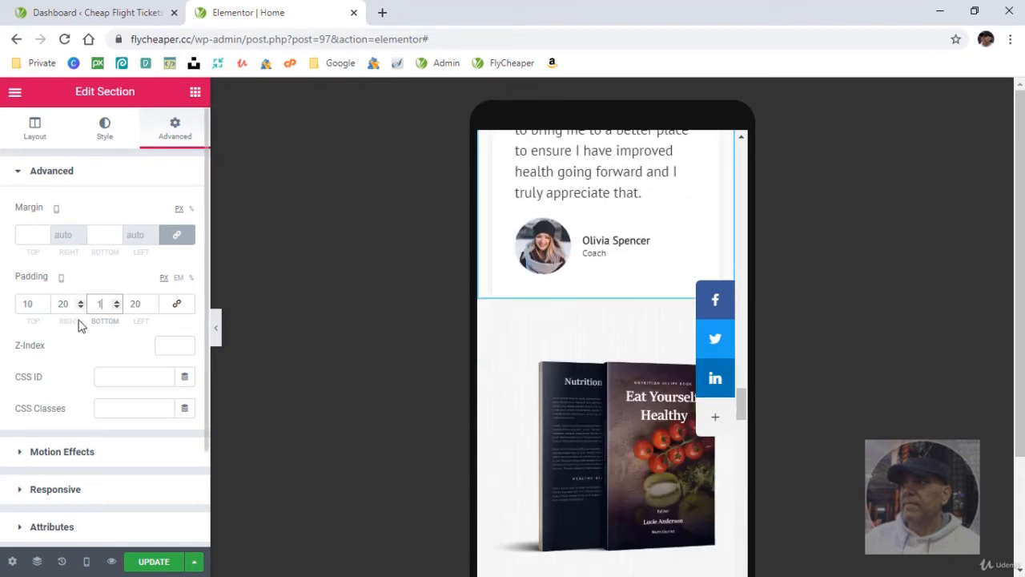
- Set the bottom padding of the "New Book! Eat Yourself Healthy" section to 20 px for mobile
click(635, 366)
click(606, 300)
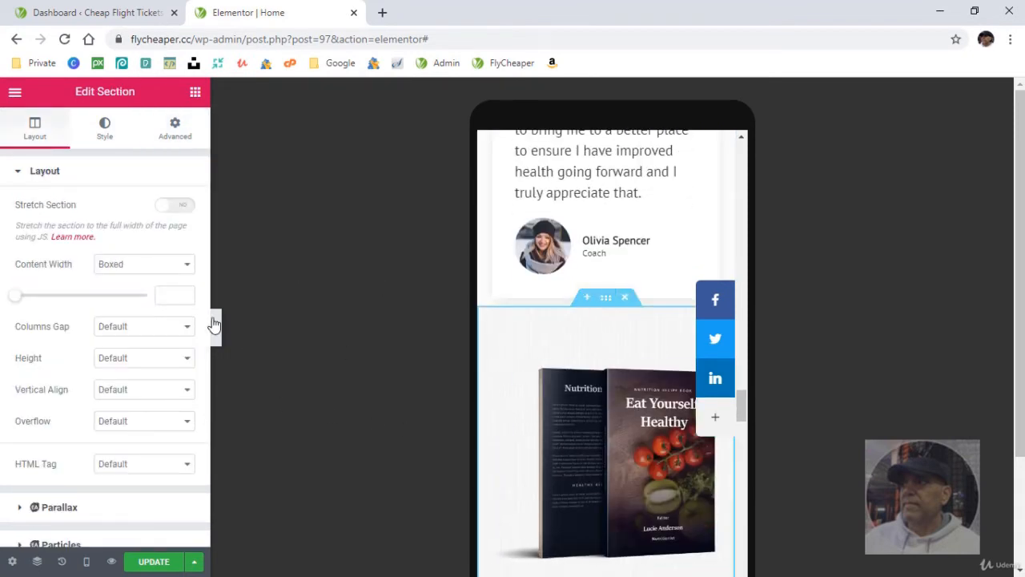
click(175, 125)
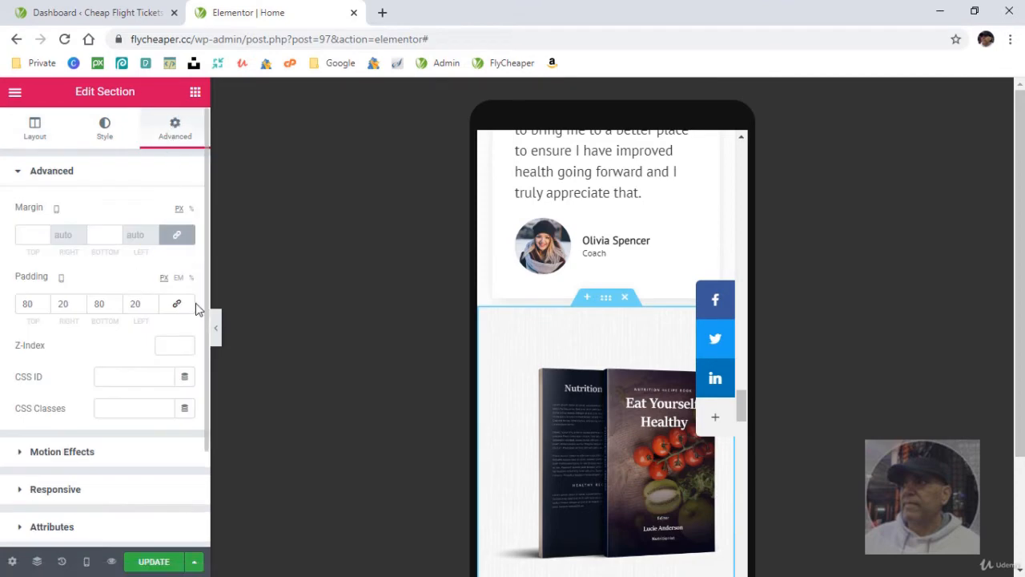
scroll(519, 480, down, 5)
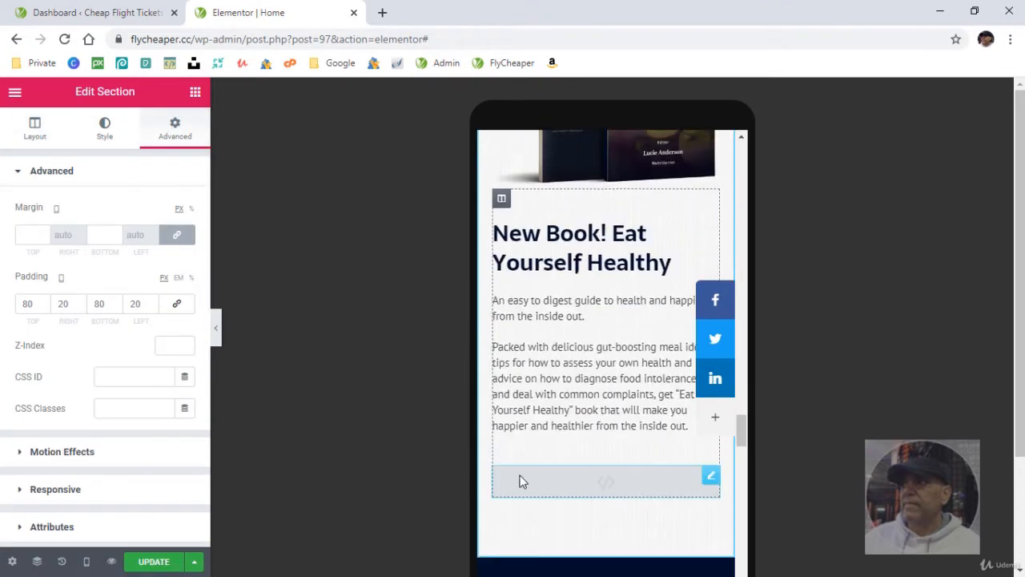
scroll(521, 479, down, 1)
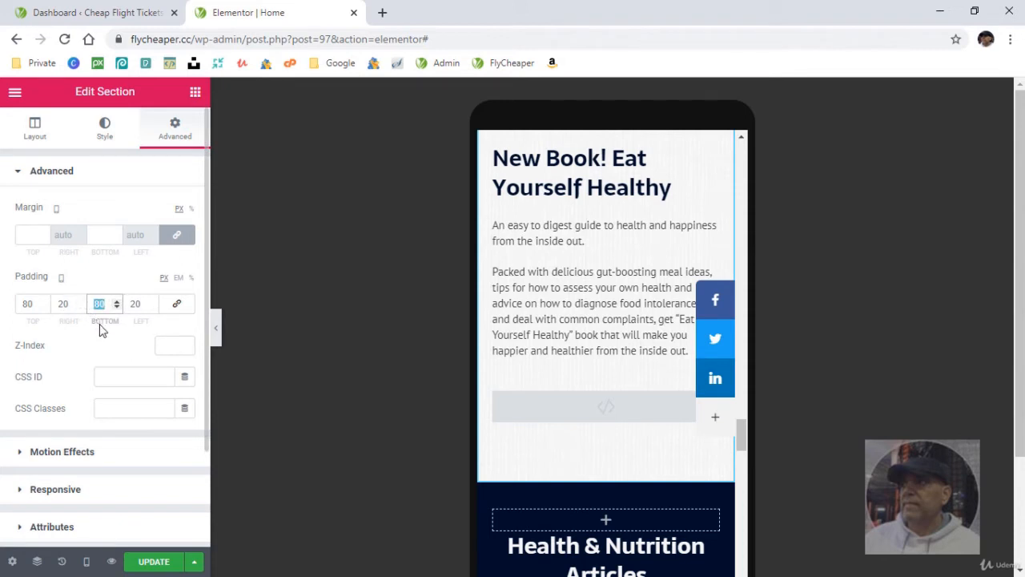
text(20)
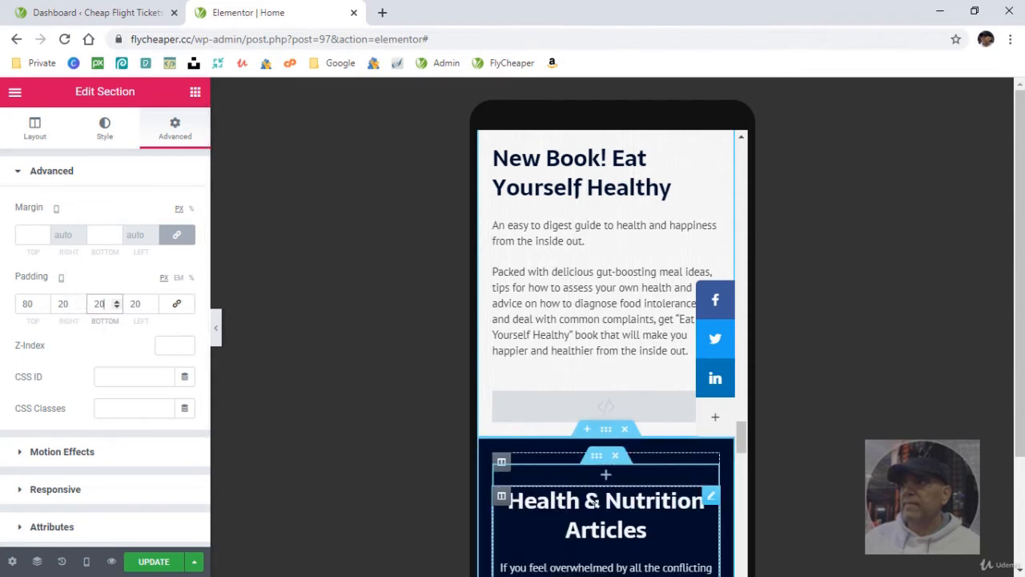
- Review the mobile spacing of the articles and "Qualified In" sections, then back up through the book and testimonial sections
scroll(594, 502, down, 6)
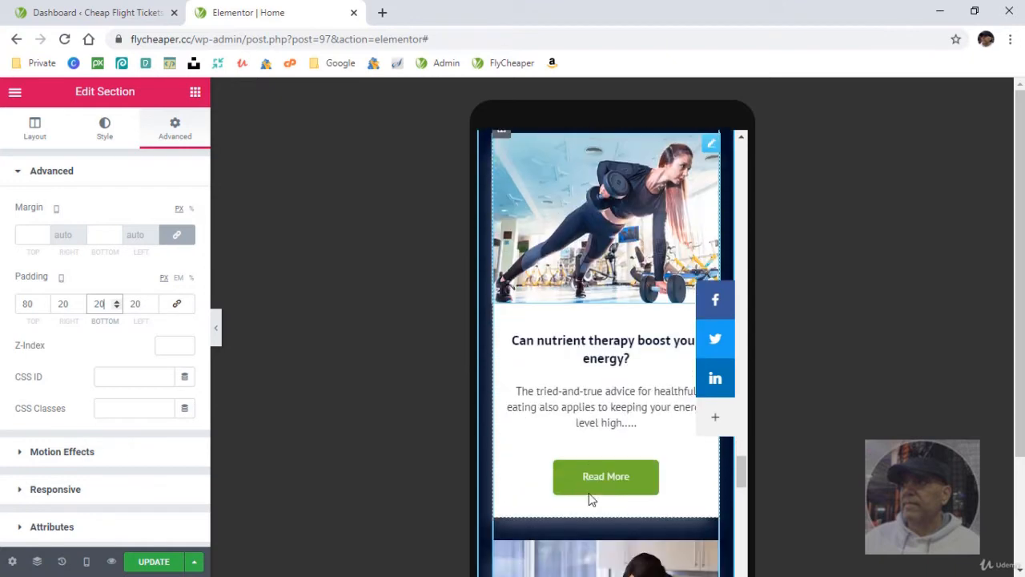
scroll(591, 500, down, 3)
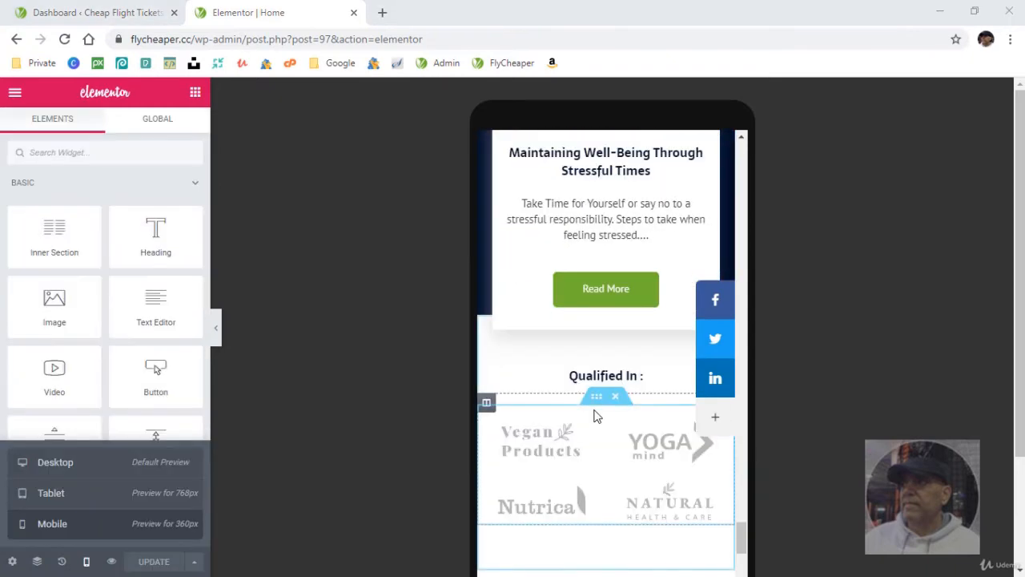
scroll(595, 409, up, 1)
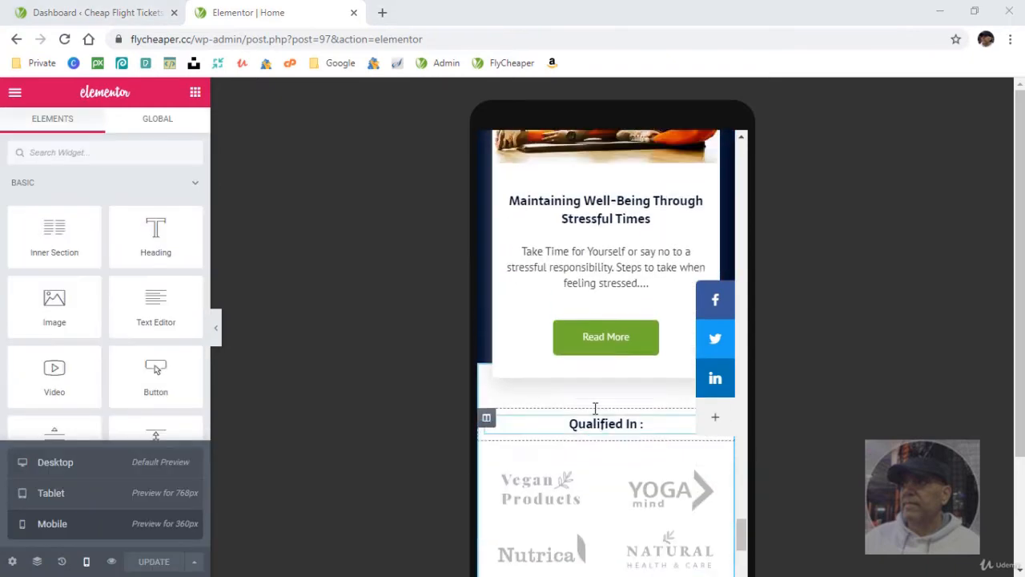
scroll(595, 409, up, 4)
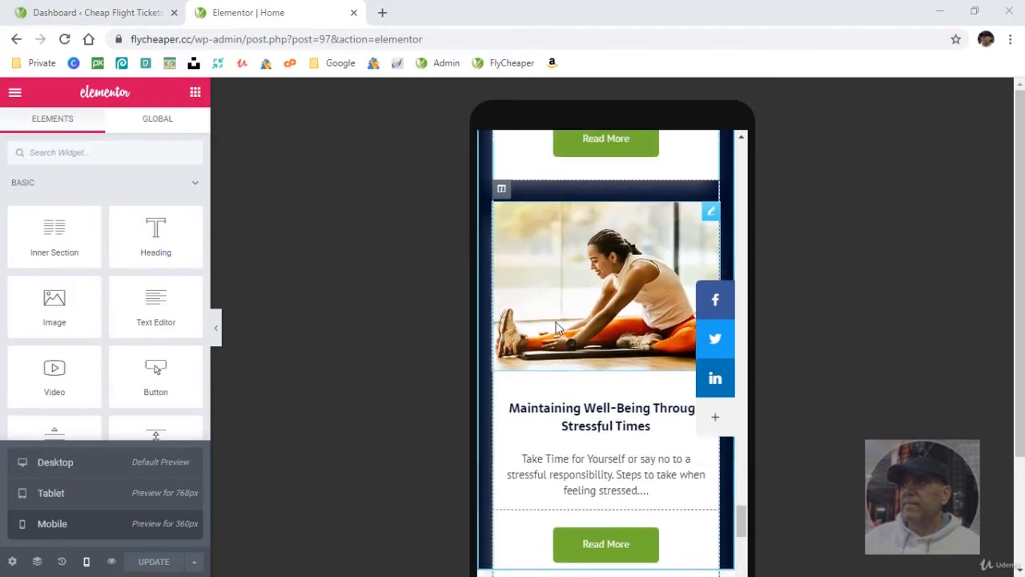
scroll(566, 362, up, 10)
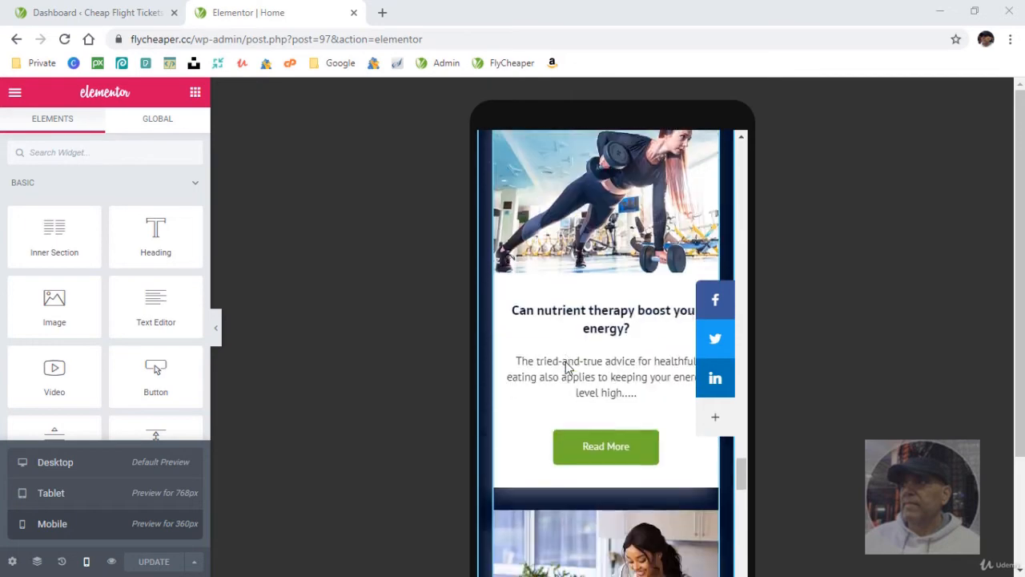
scroll(565, 365, up, 5)
scroll(565, 367, up, 10)
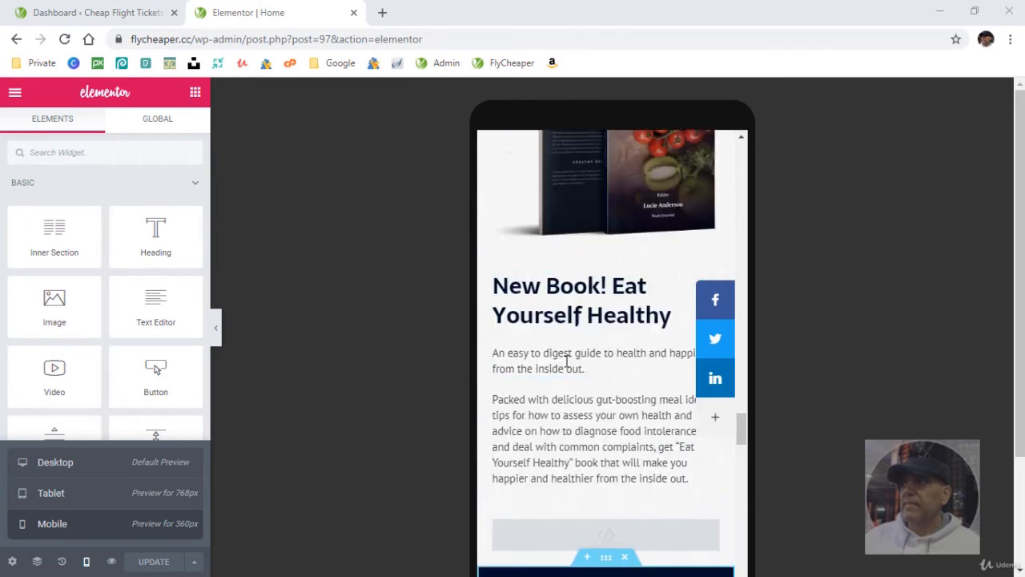
scroll(566, 367, up, 10)
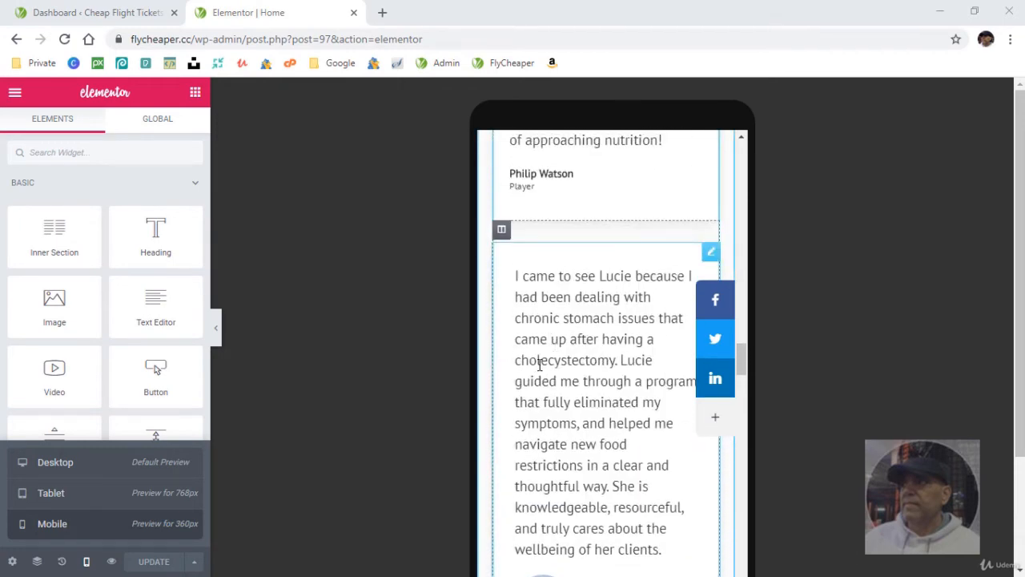
scroll(589, 367, up, 5)
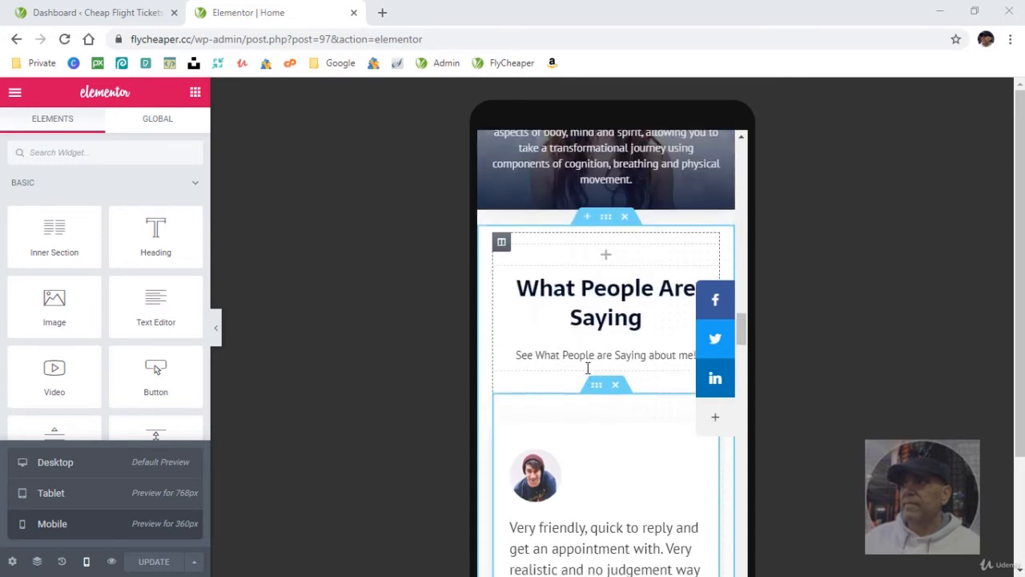
scroll(587, 368, up, 1)
scroll(587, 367, down, 1)
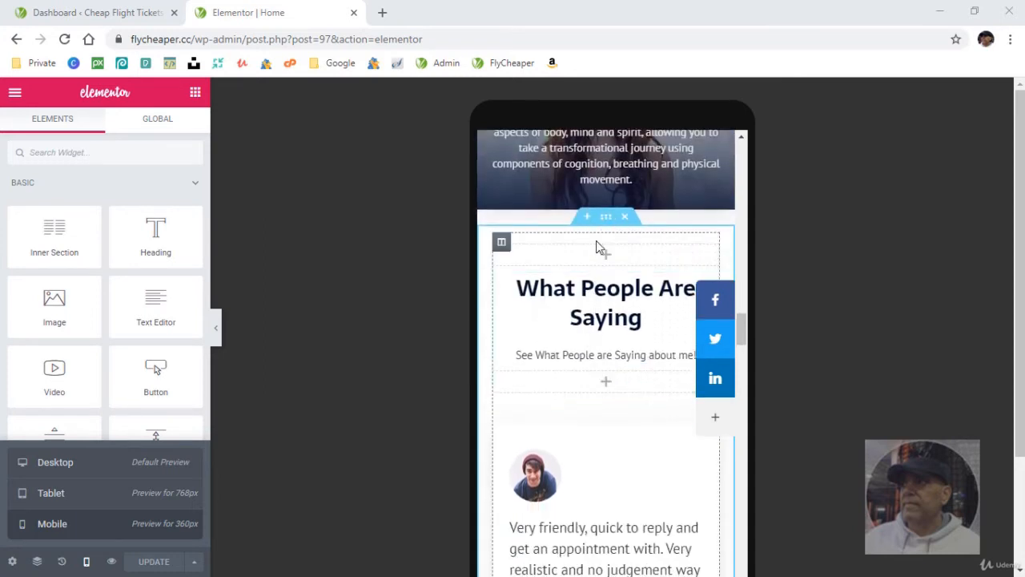
- Set the right and left mobile padding of the "What People Are Saying" section to 0
click(606, 218)
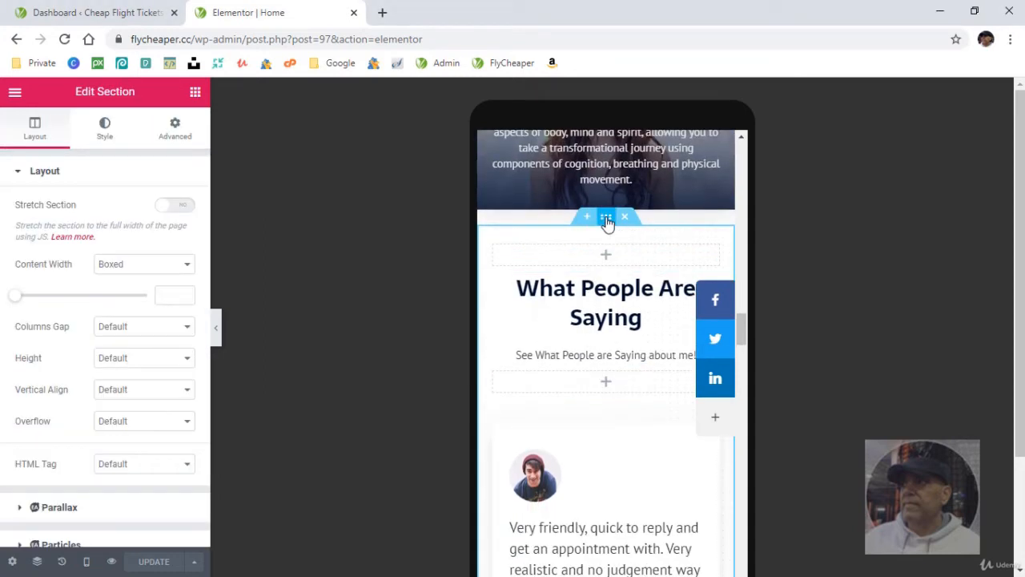
click(168, 132)
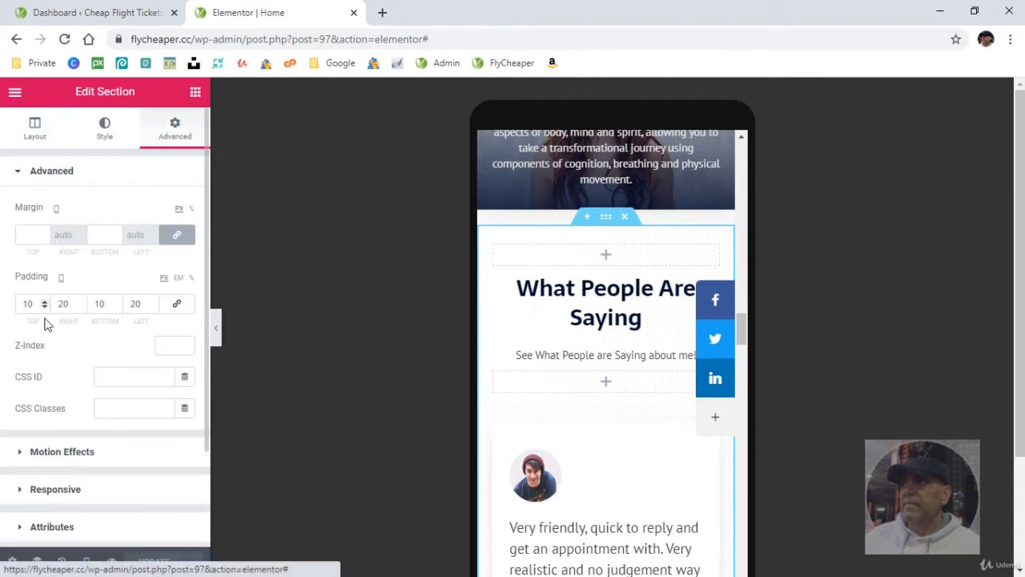
double_click(65, 303)
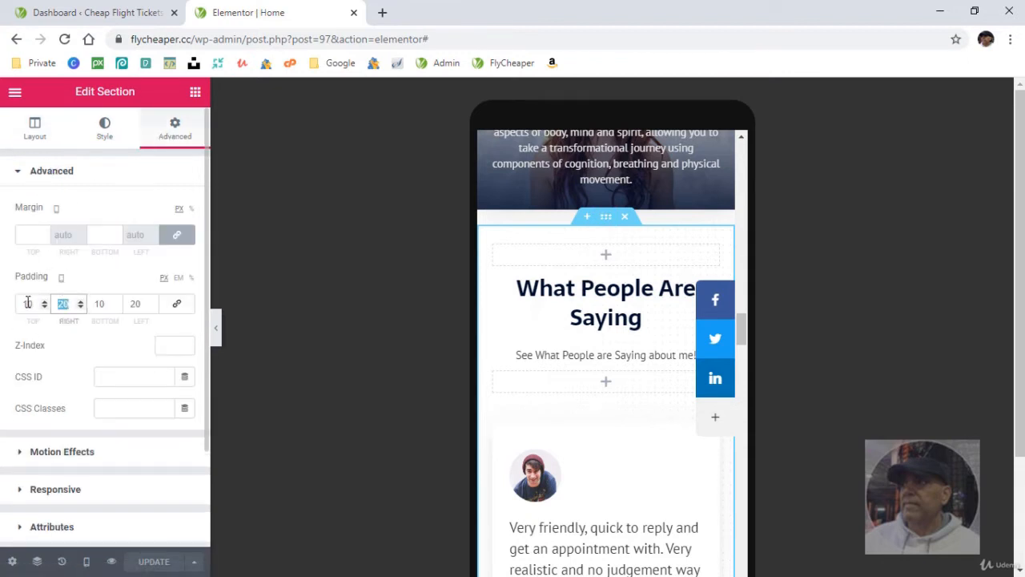
text(0)
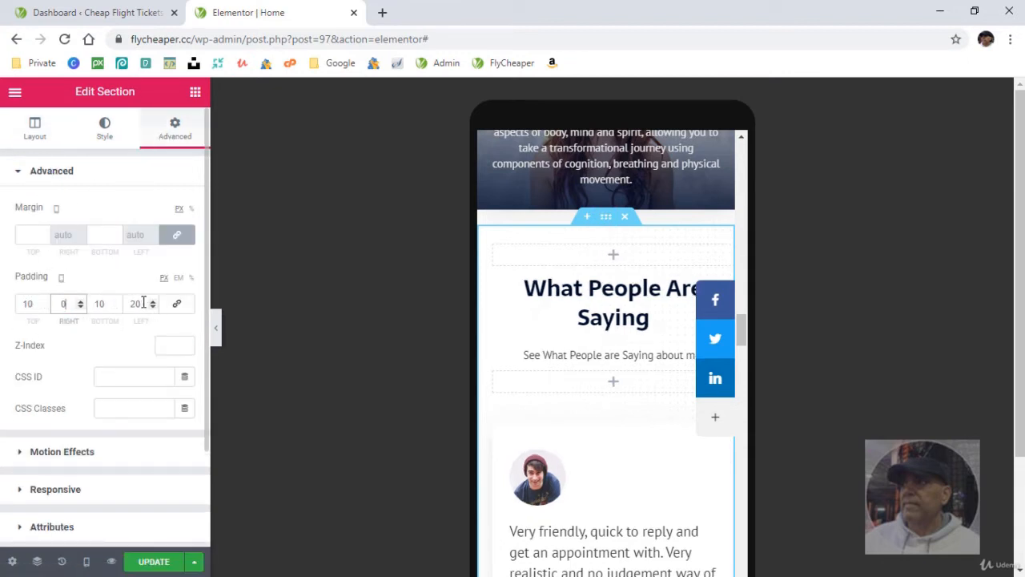
double_click(138, 302)
text(0)
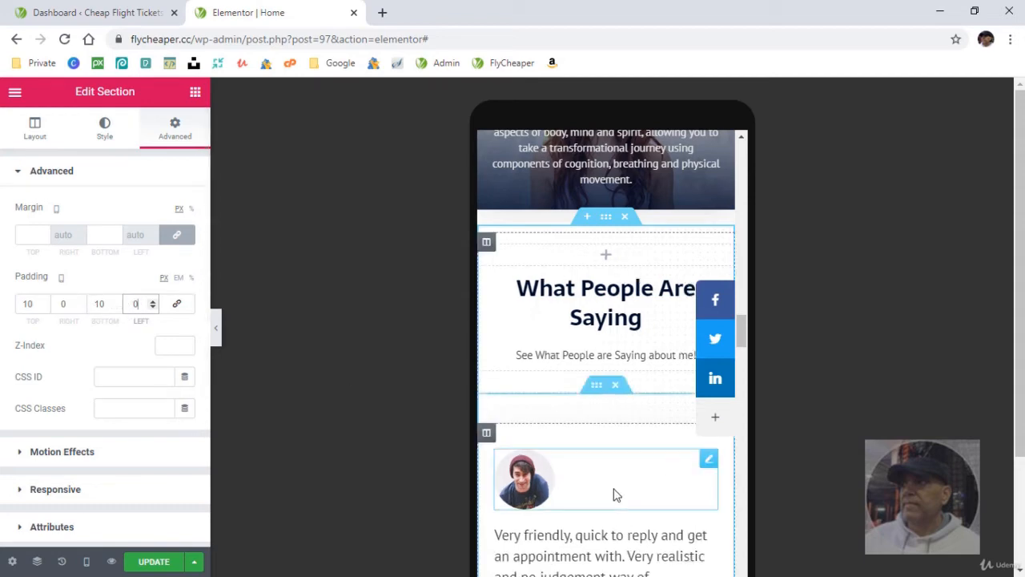
- Set the right and left mobile padding of the "15 Years Of Experience As A Personal Trainer And Nutrition" column to 20 px
scroll(613, 494, down, 2)
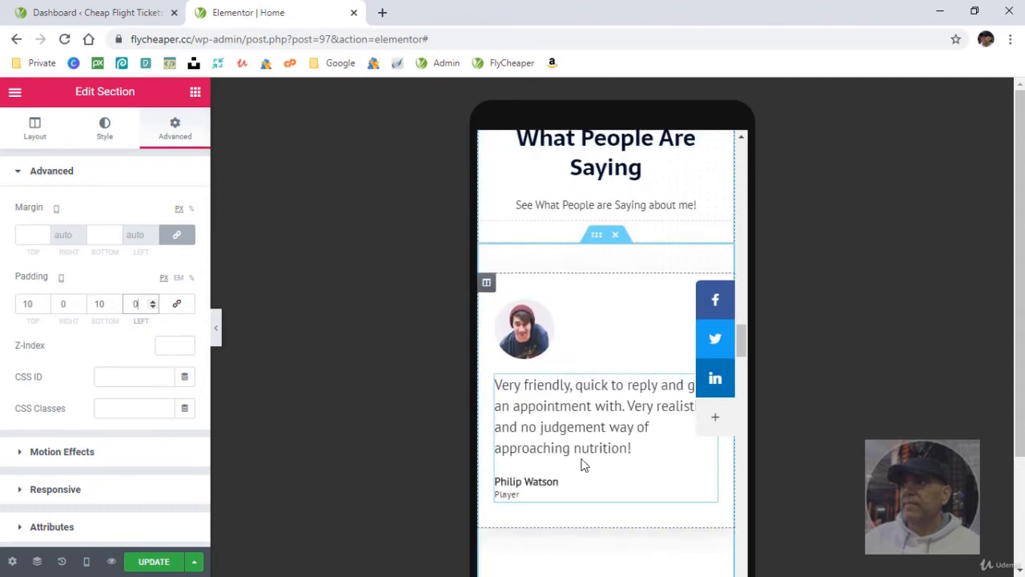
scroll(582, 464, up, 5)
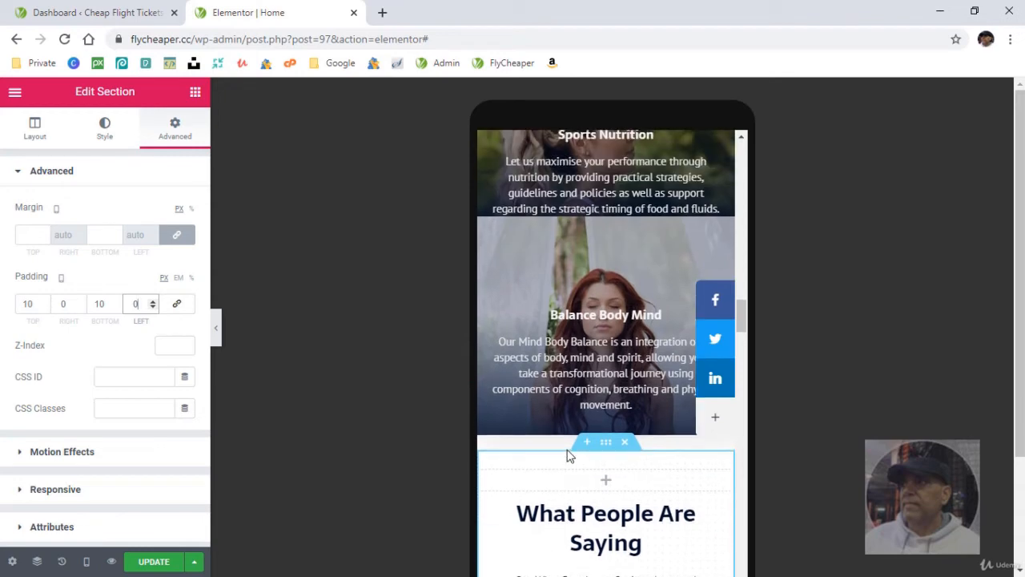
scroll(567, 454, up, 10)
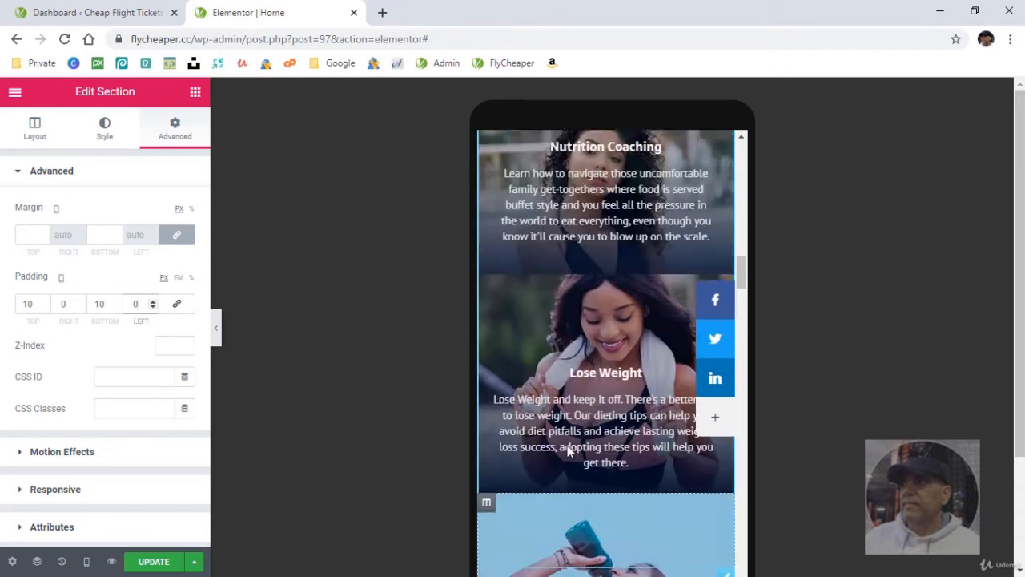
scroll(568, 451, up, 10)
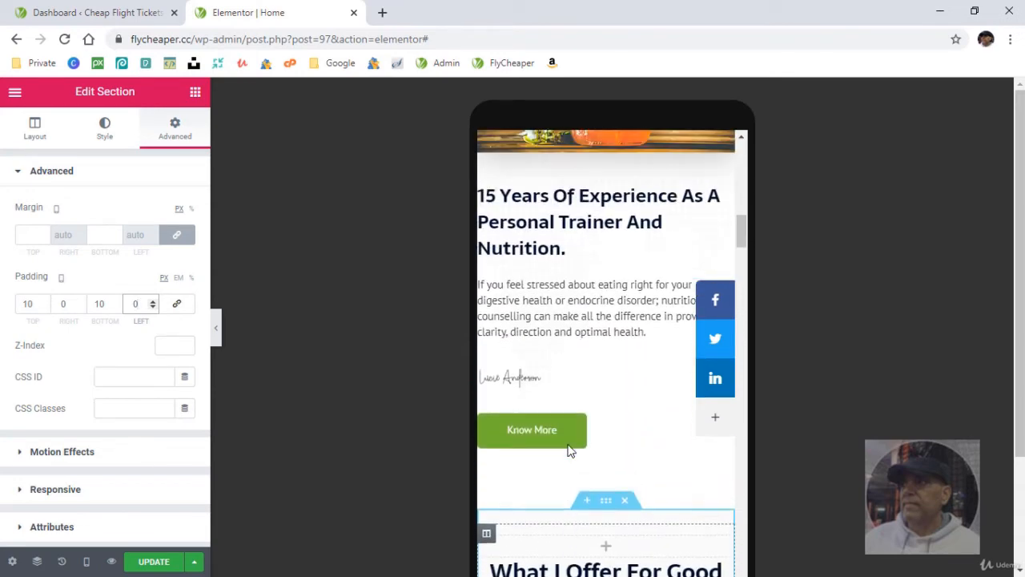
scroll(568, 451, up, 2)
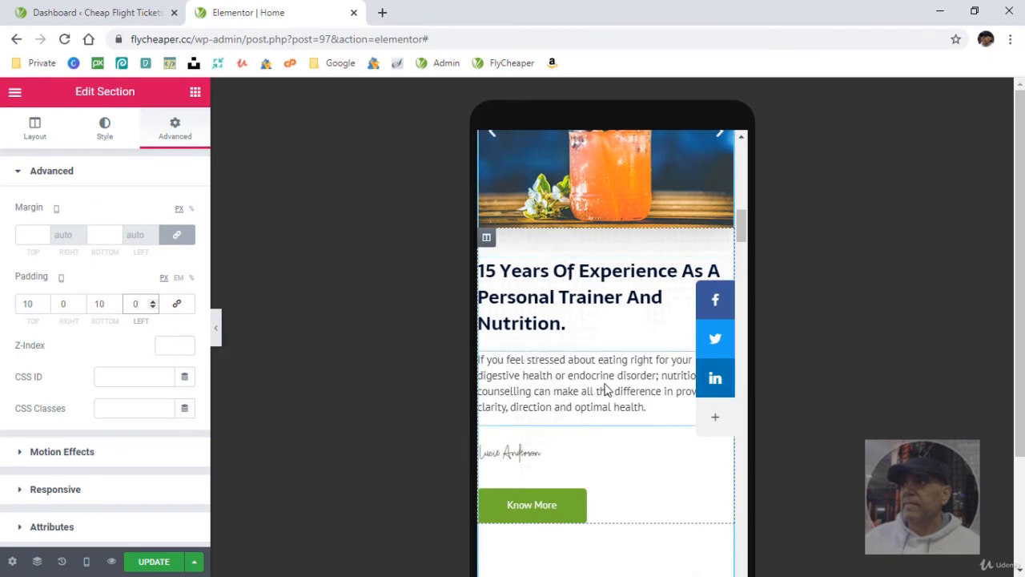
click(486, 239)
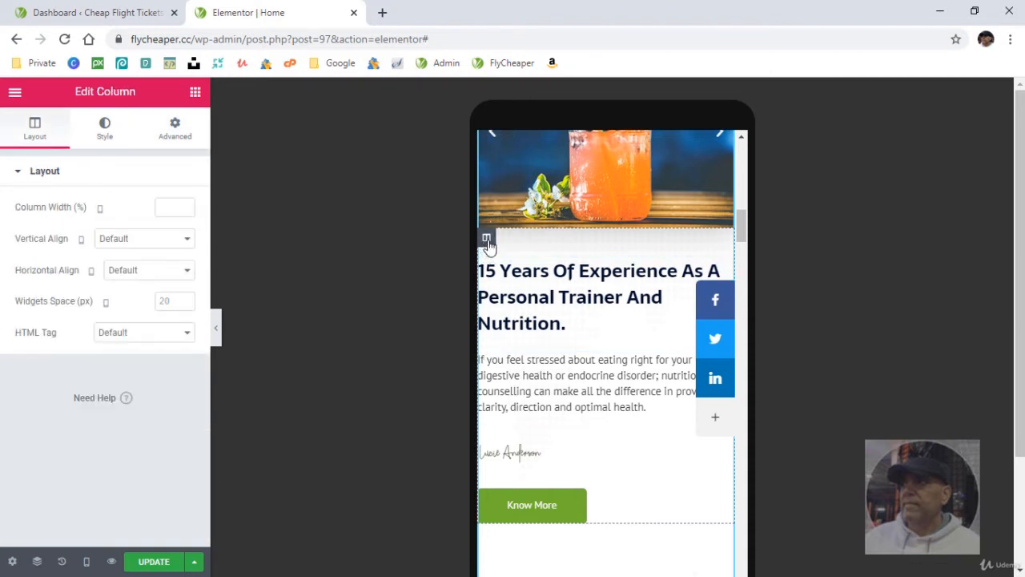
click(176, 136)
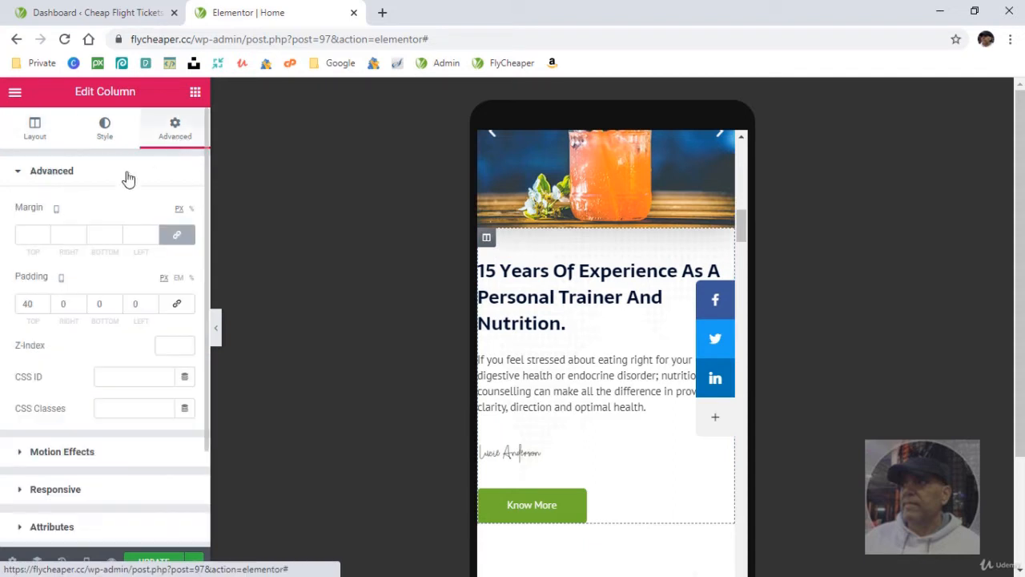
double_click(66, 304)
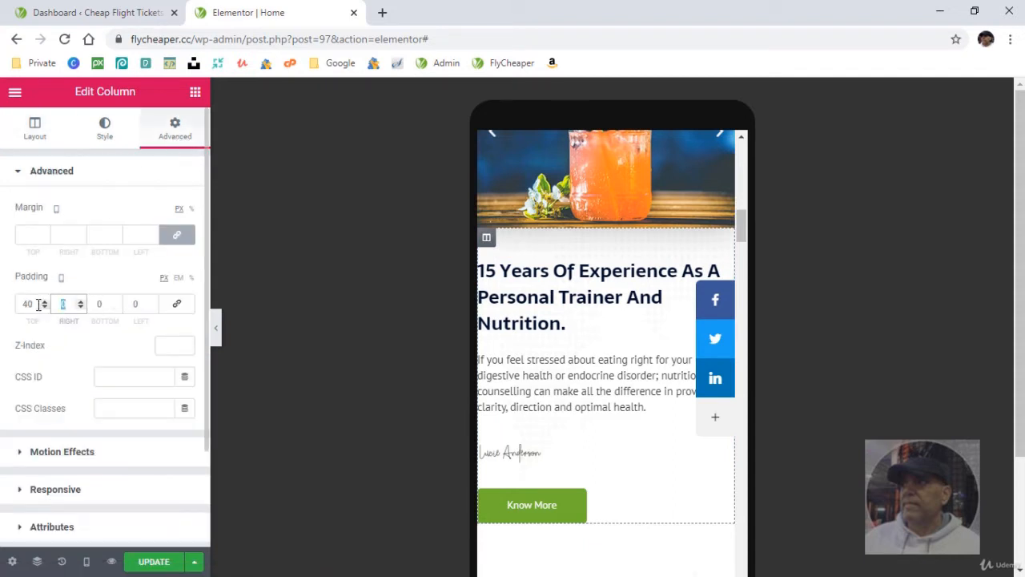
text(20)
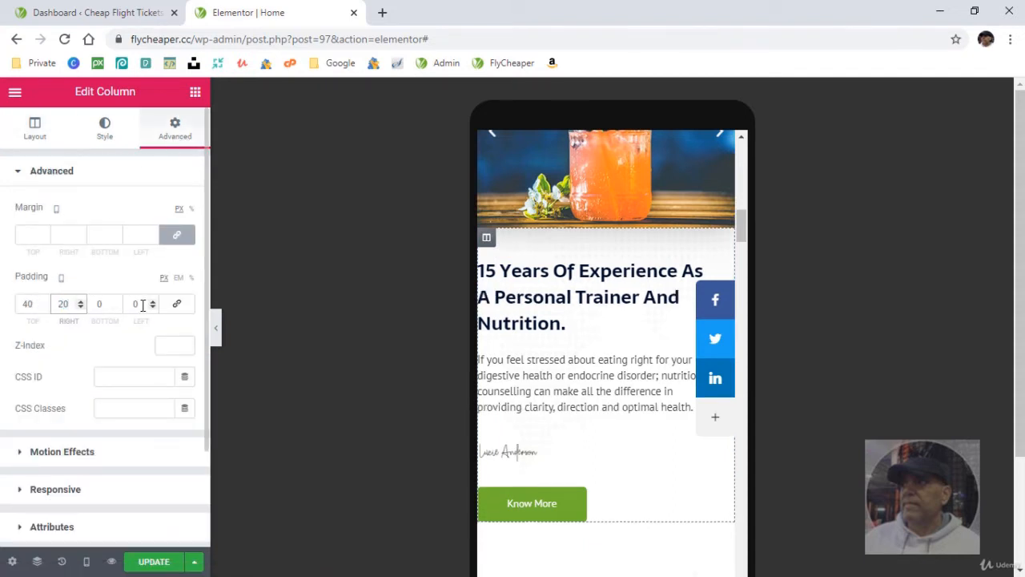
double_click(136, 304)
text(20)
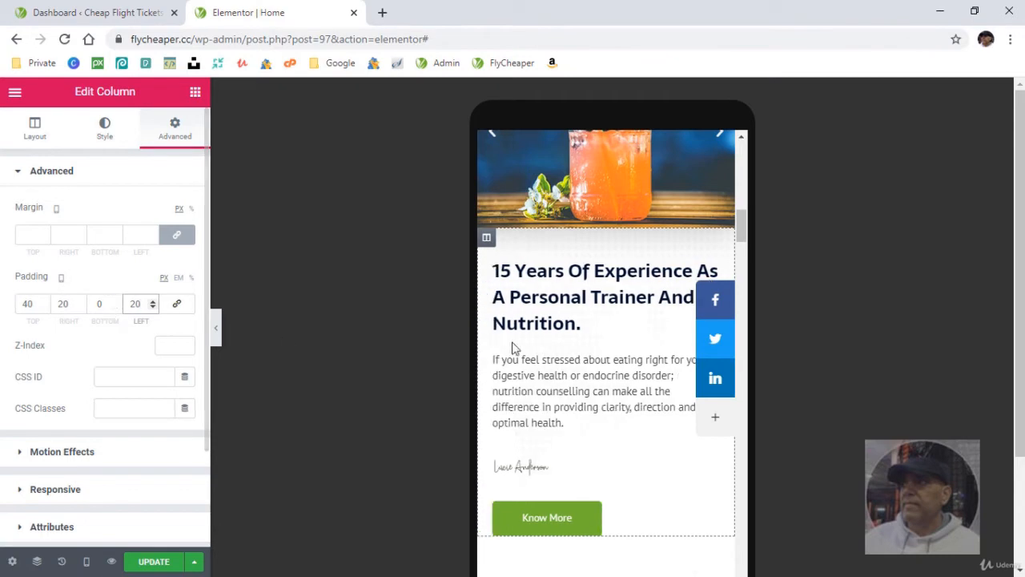
- Review the mobile spacing around the "15 Years Of Experience" text, then up through the drink image and the hero section
scroll(625, 458, down, 2)
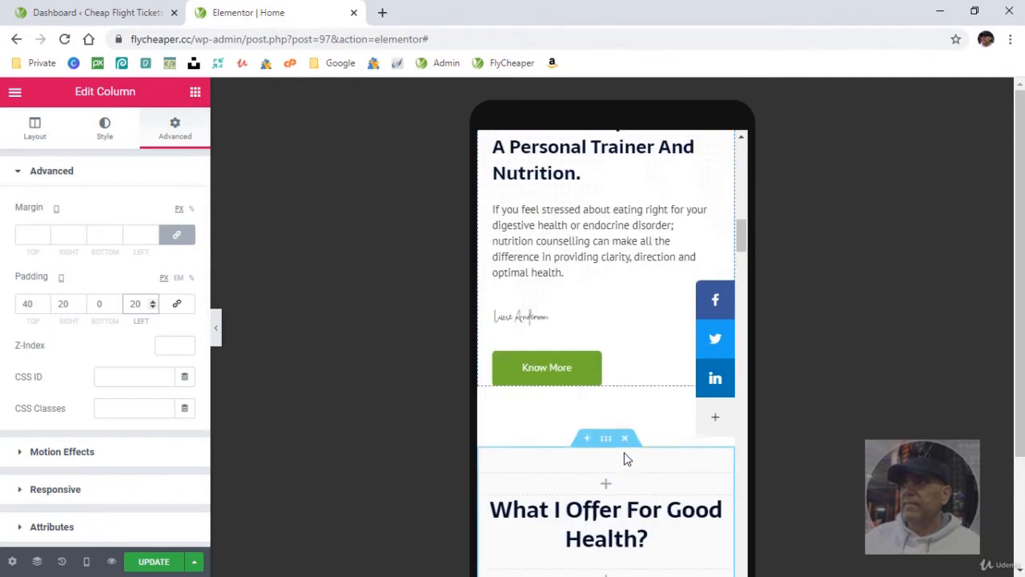
scroll(624, 457, up, 2)
scroll(627, 457, up, 6)
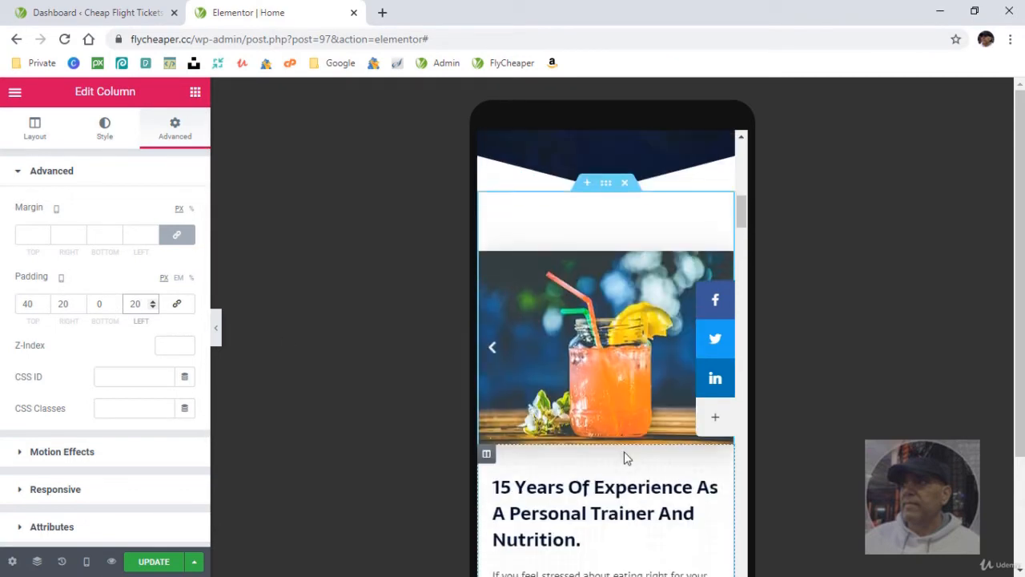
scroll(626, 457, up, 10)
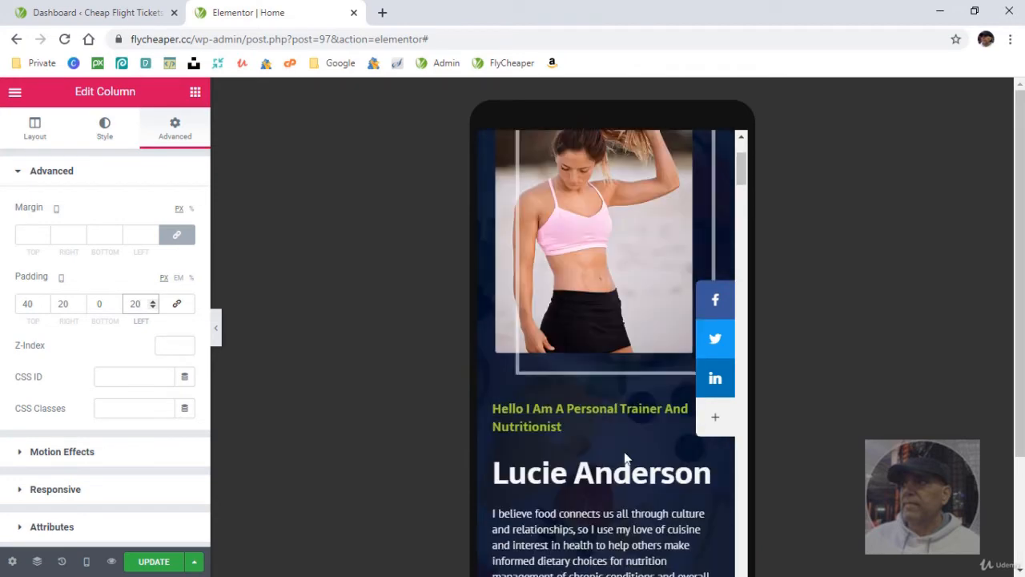
scroll(618, 442, up, 1)
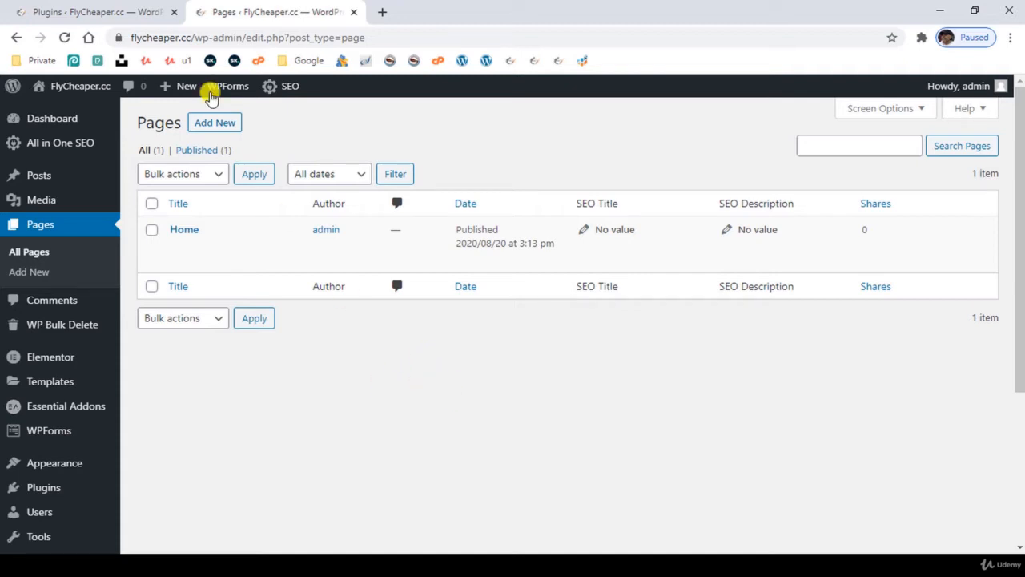
- Check the installed plugins list for Elementor, Essential Addons for Elementor and Premium Addons for Elementor
click(112, 10)
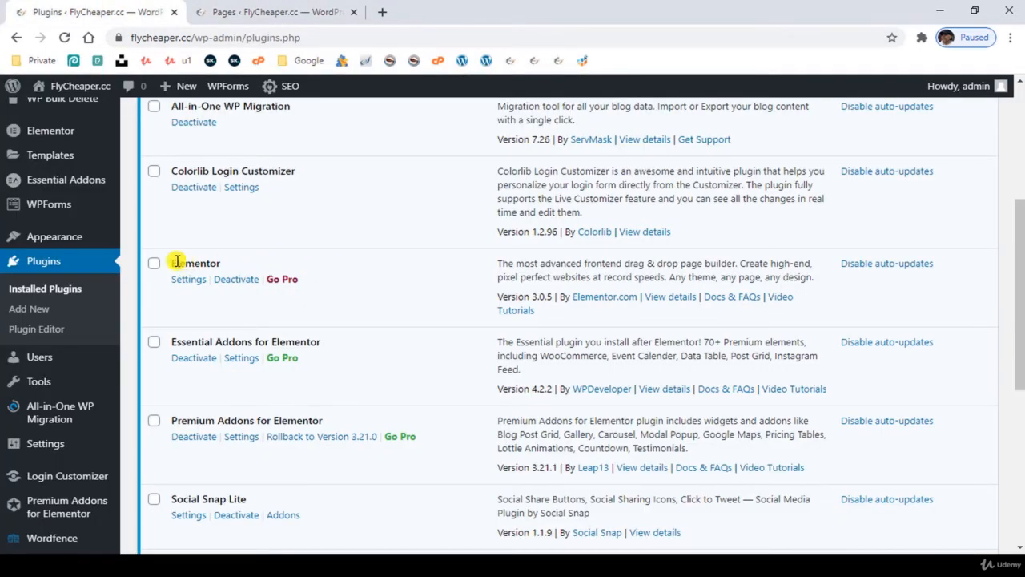
drag(176, 262, 207, 264)
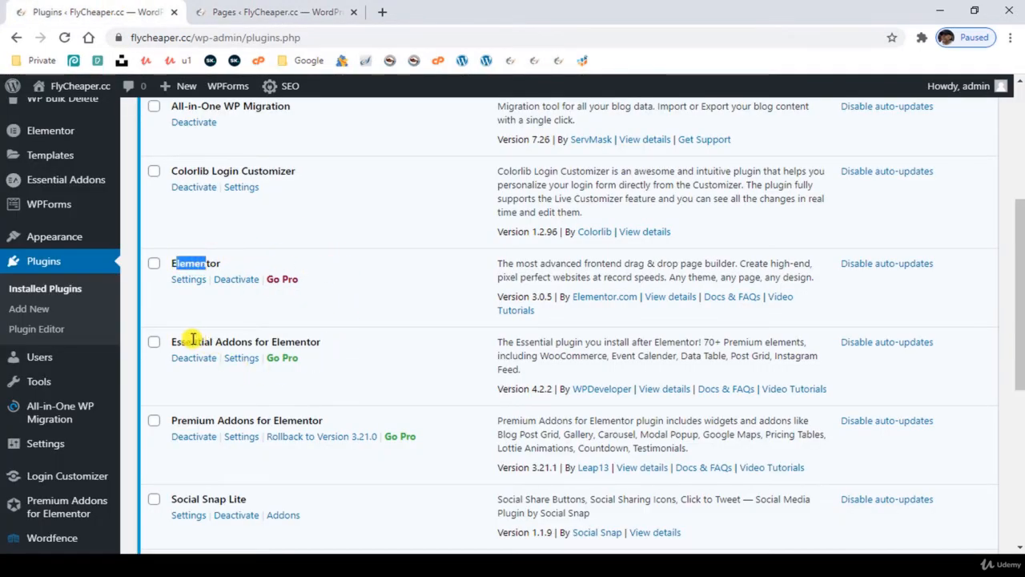
drag(198, 342, 248, 342)
drag(195, 421, 267, 421)
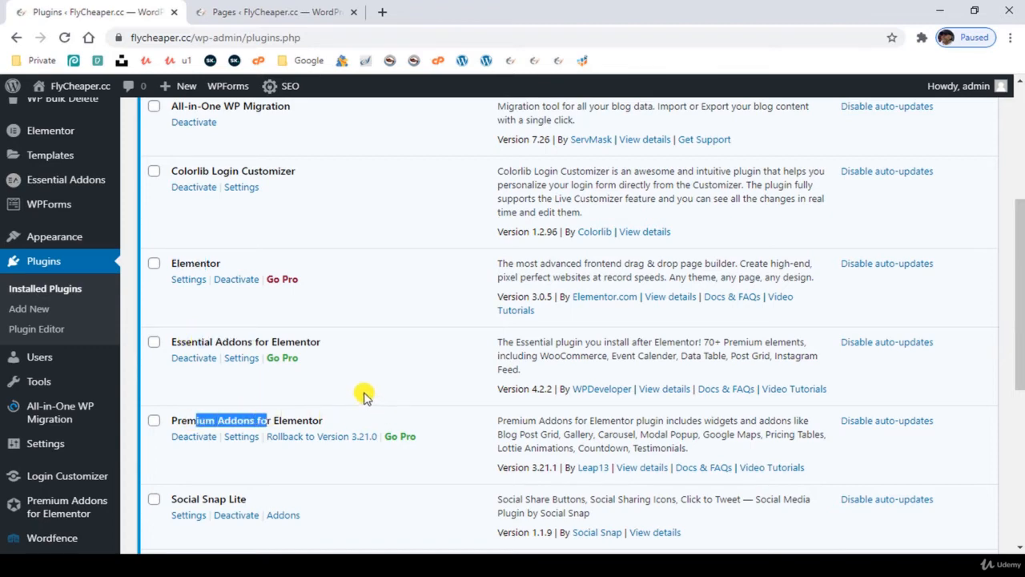
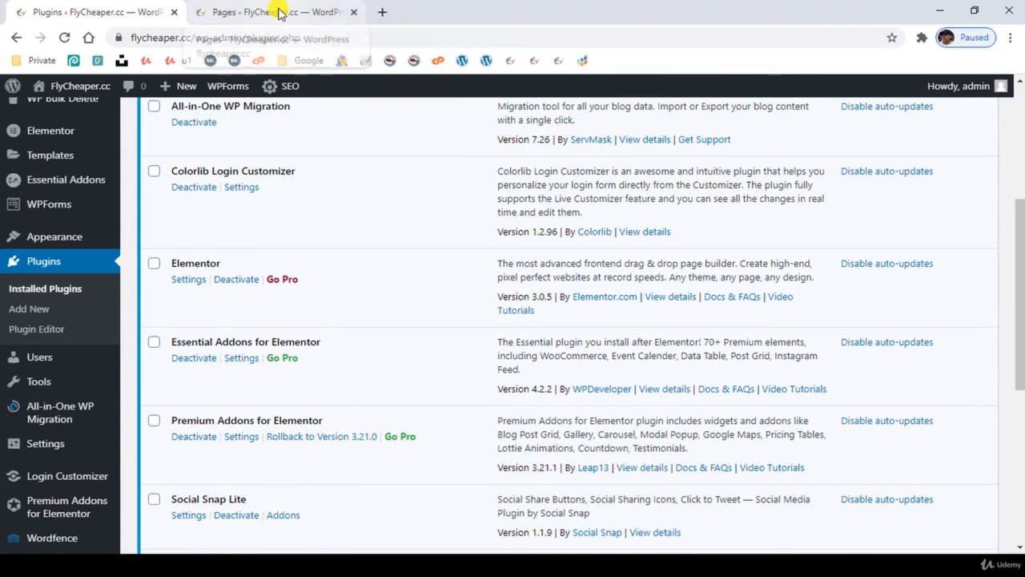
- Add a new page titled "Practice" and publish it
click(279, 11)
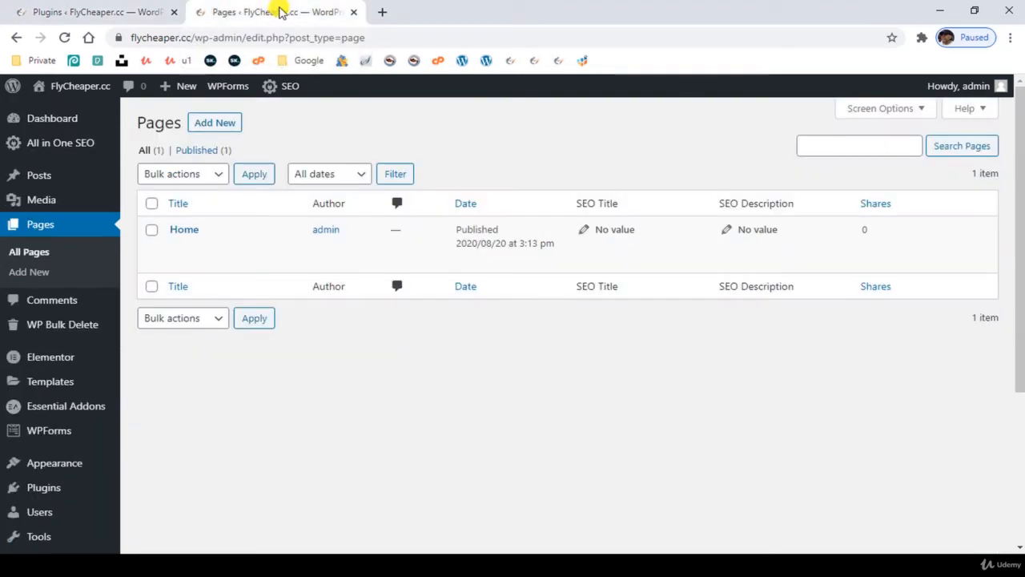
click(217, 123)
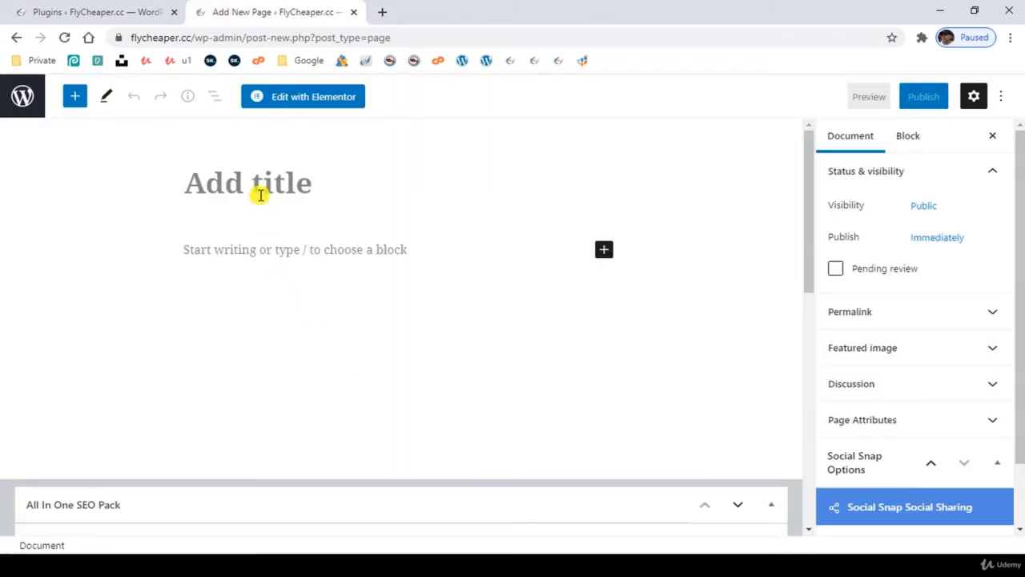
click(256, 183)
text(P)
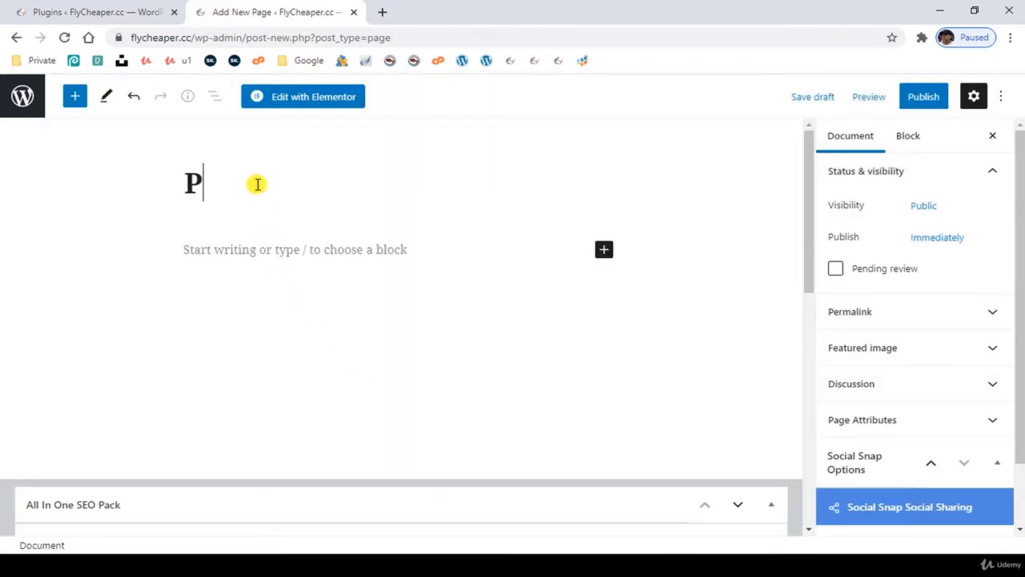
text(rac)
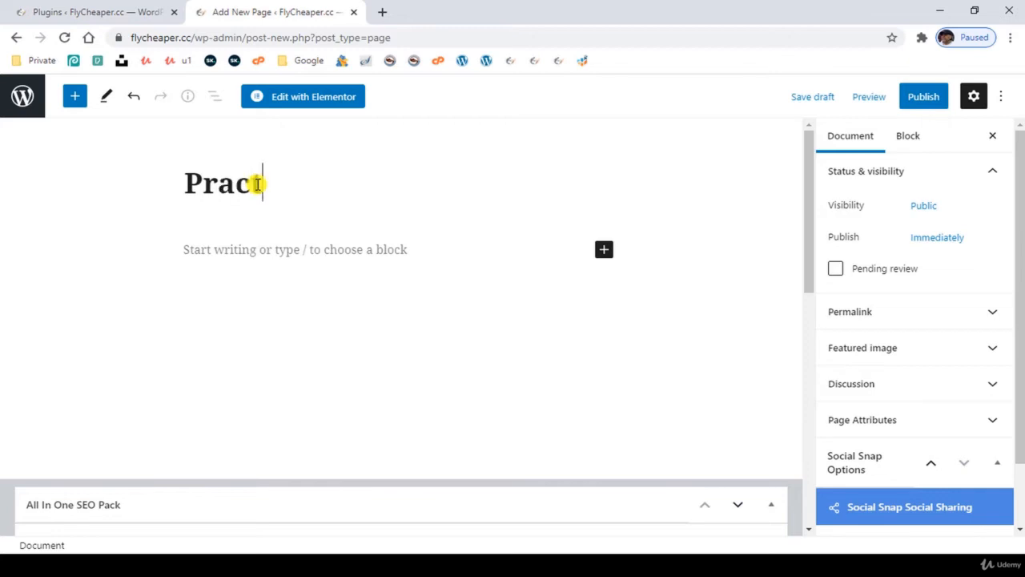
text(tice)
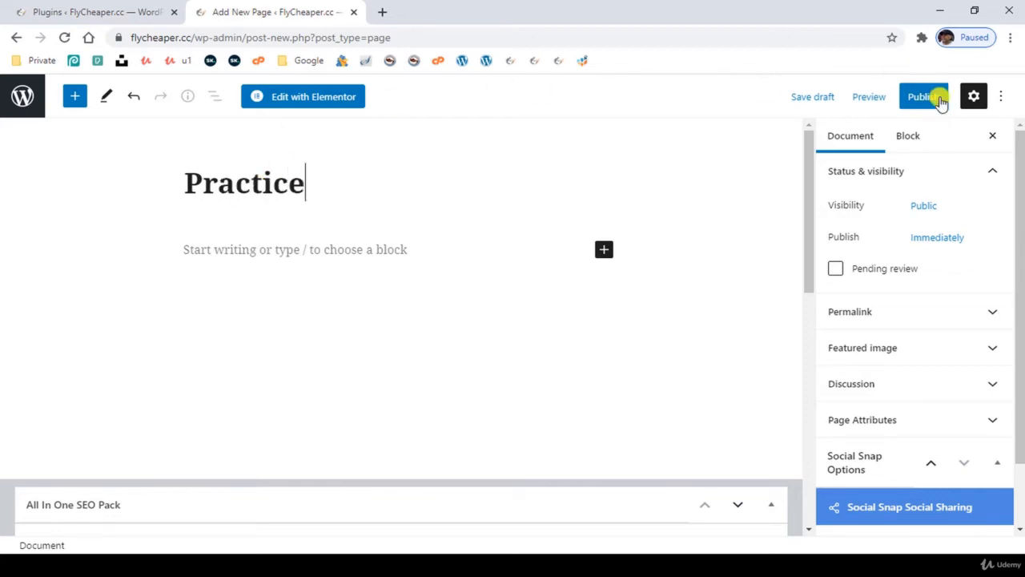
click(933, 97)
click(878, 98)
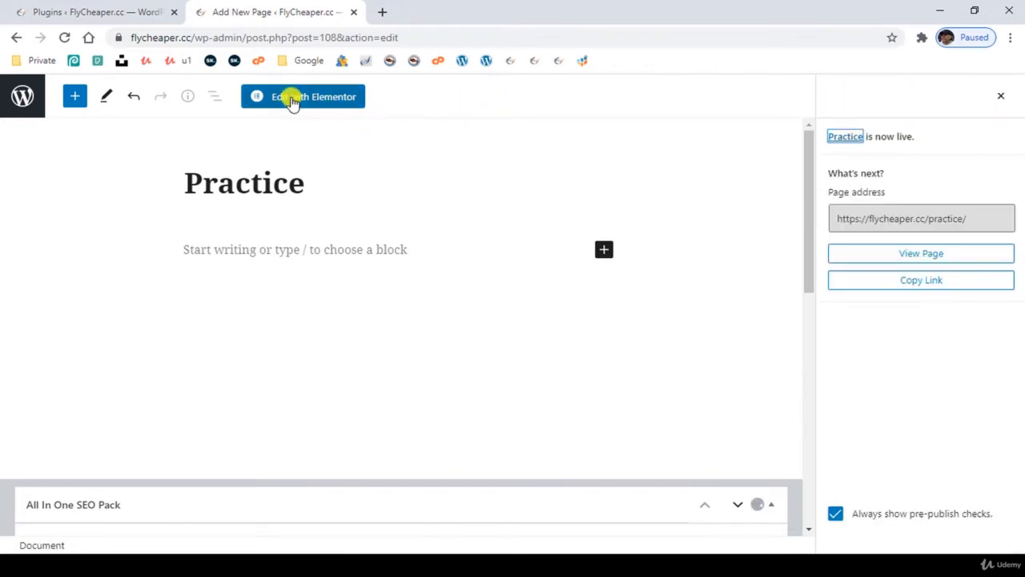
- Open the Practice page in Elementor, check its preview, and return to the editor
click(292, 98)
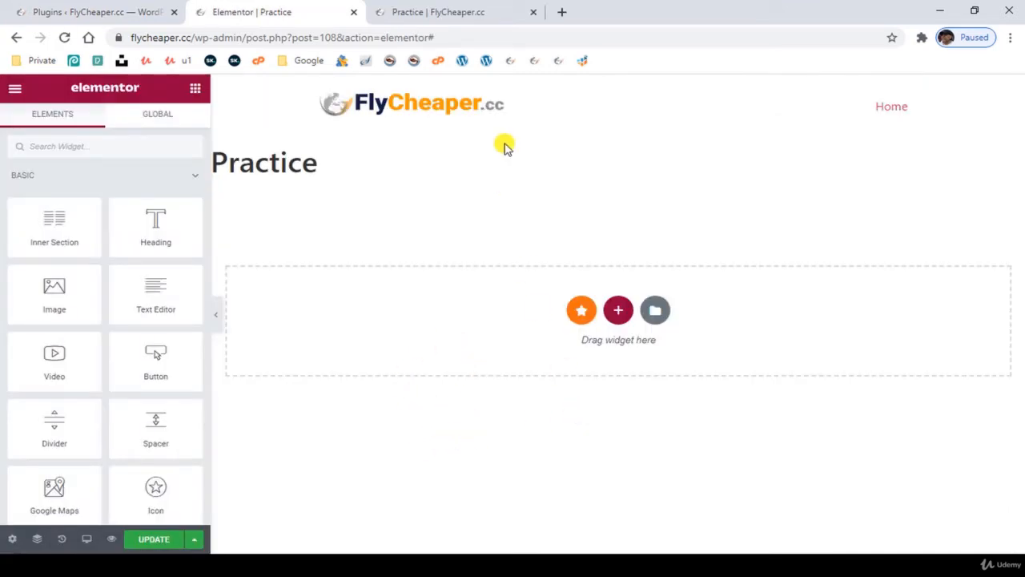
click(447, 13)
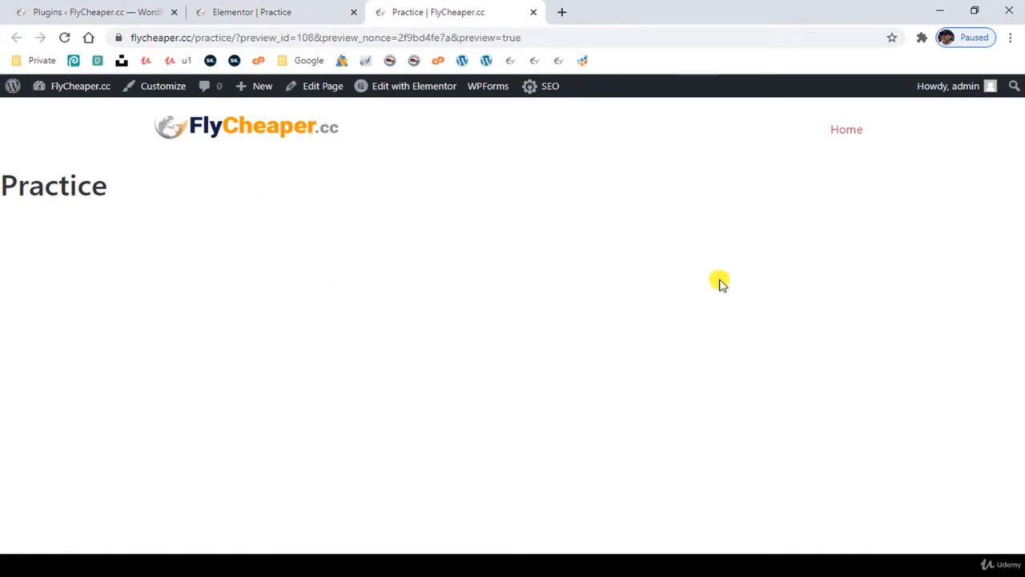
click(267, 10)
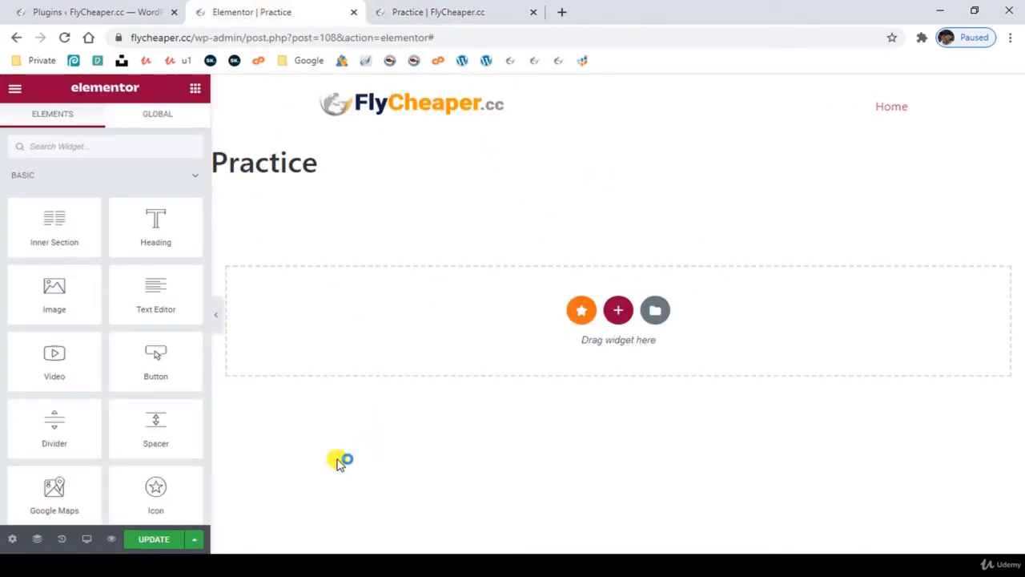
- Set the page layout of the Practice page to Elementor Canvas
click(14, 542)
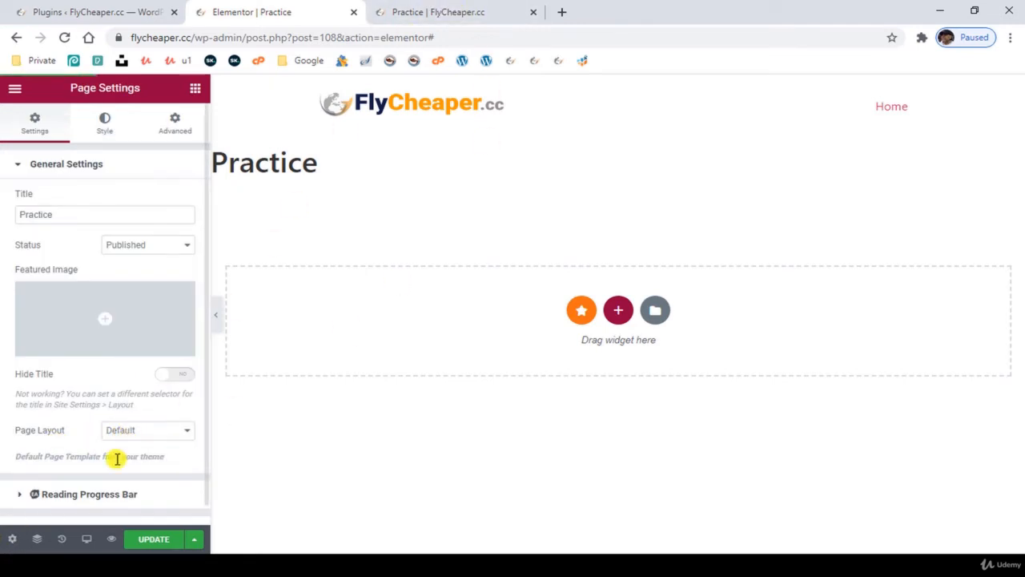
click(139, 430)
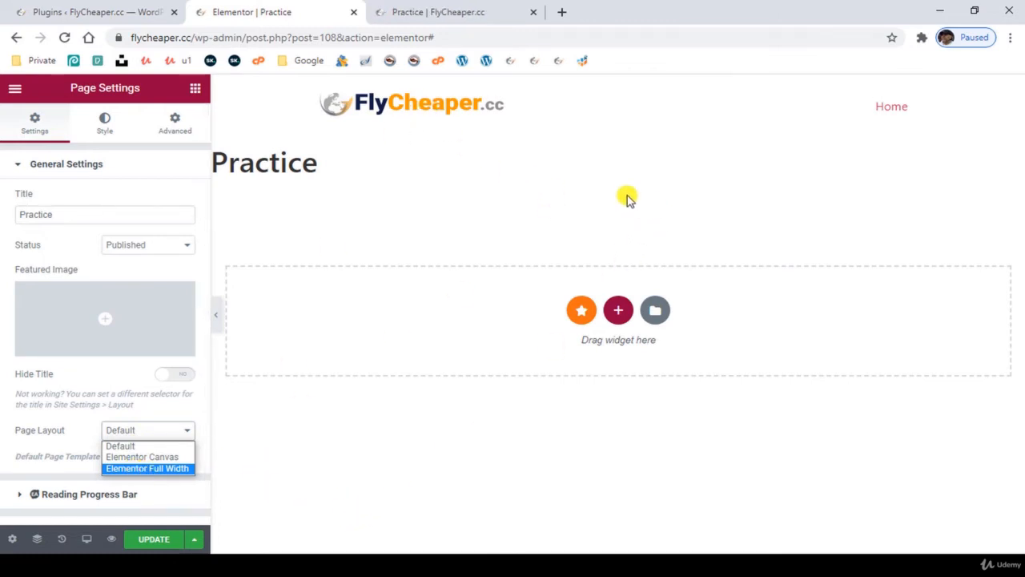
click(139, 458)
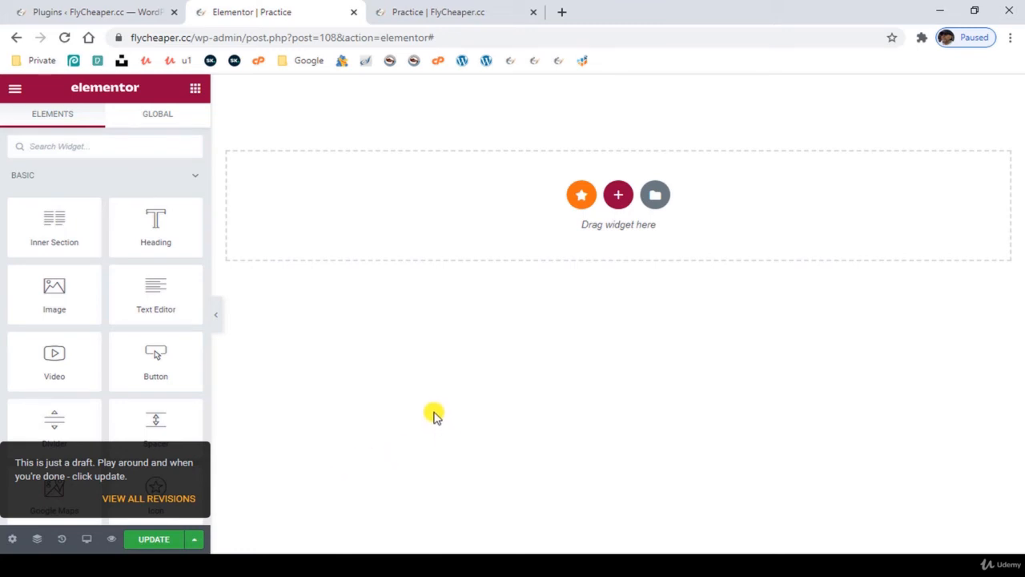
- Add a single-column section to the page and place a Heading widget in it
click(618, 197)
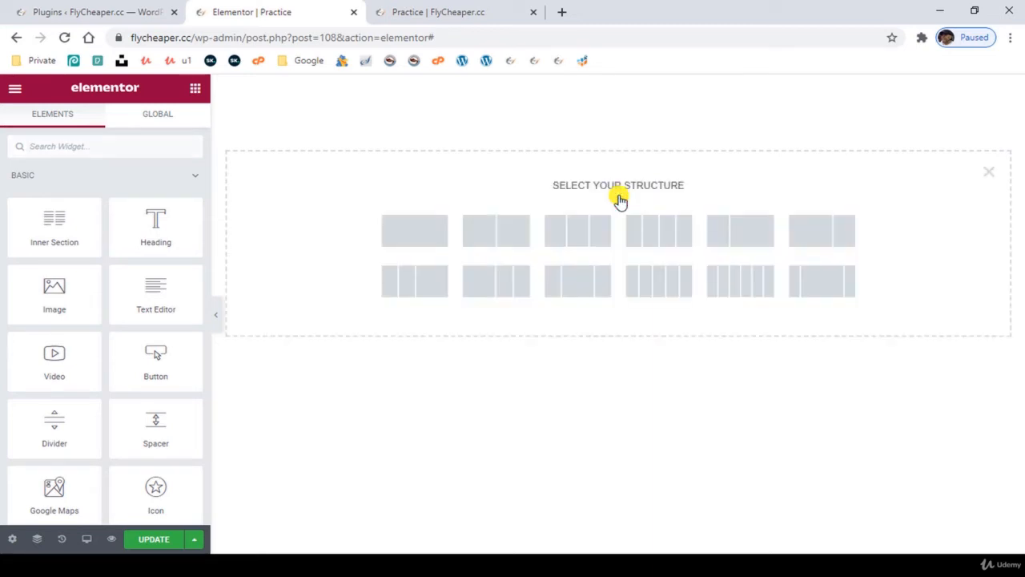
click(409, 234)
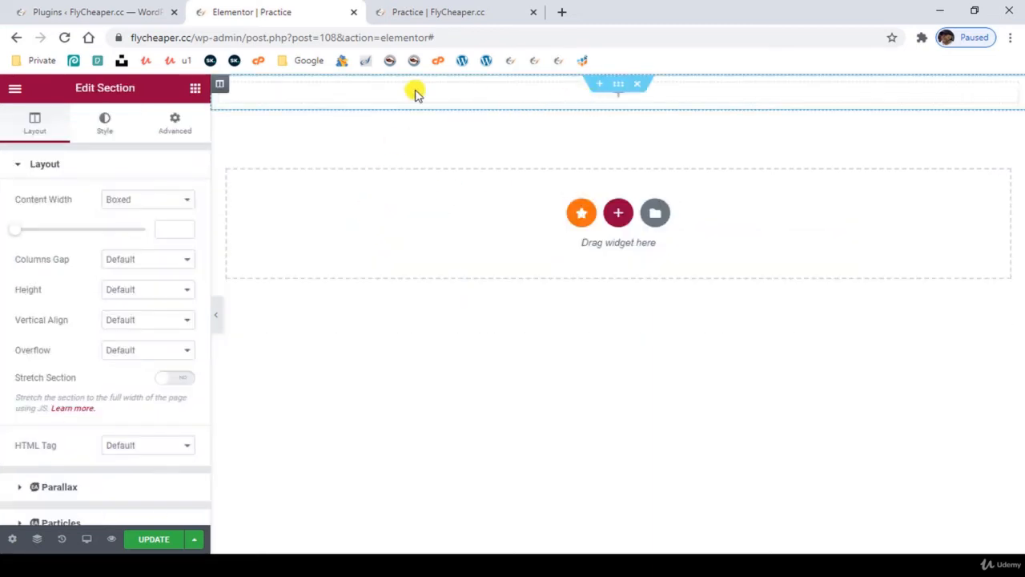
click(222, 88)
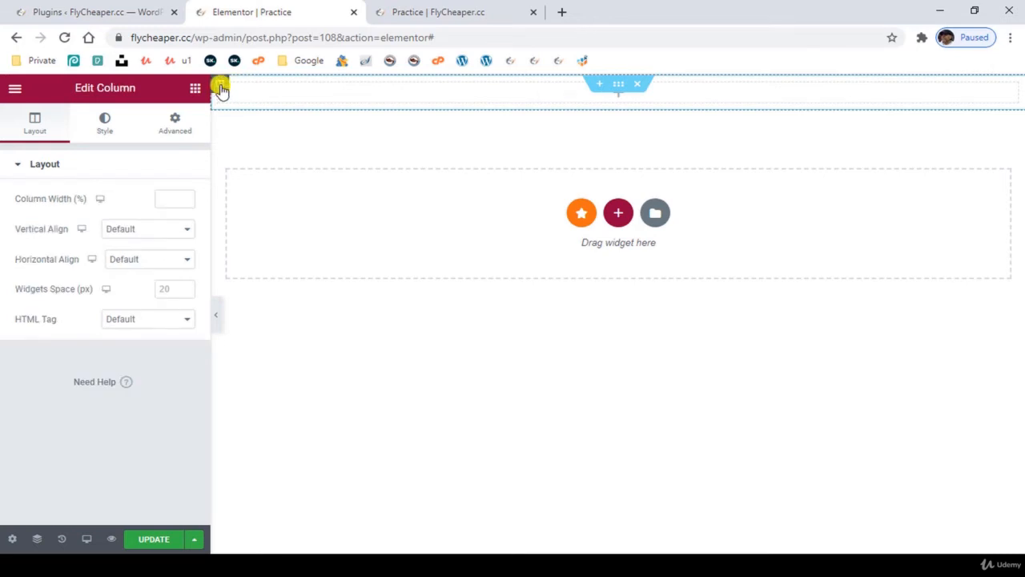
click(620, 95)
drag(152, 239, 506, 96)
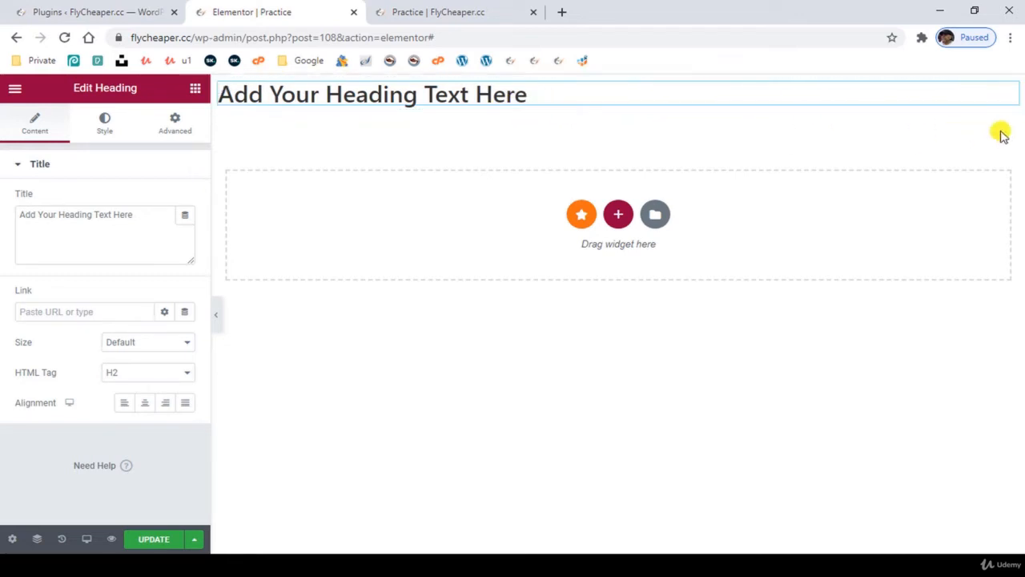
- Set the heading section's height to Min Height with a minimum of 541 px
click(620, 90)
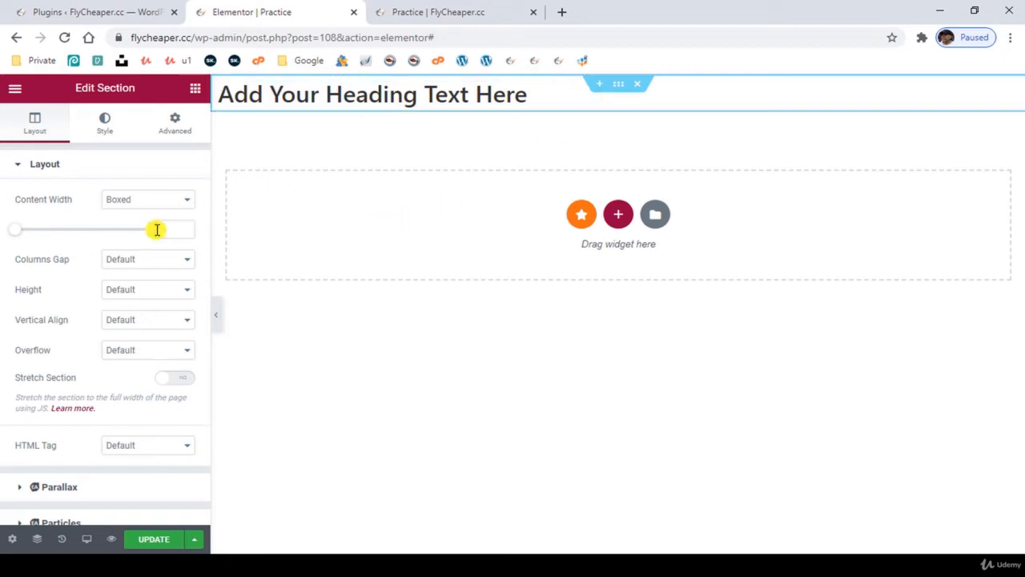
click(134, 291)
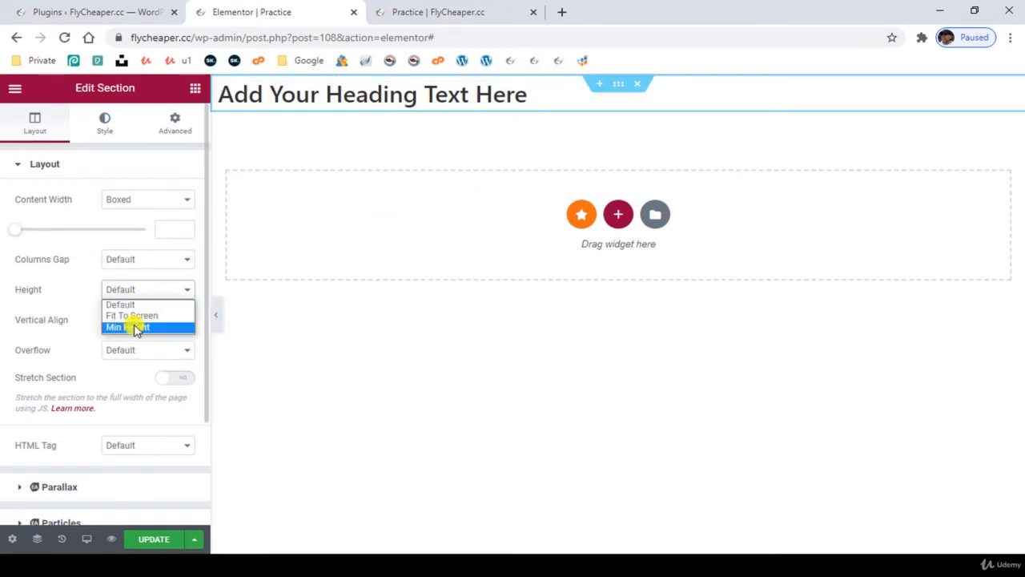
click(106, 327)
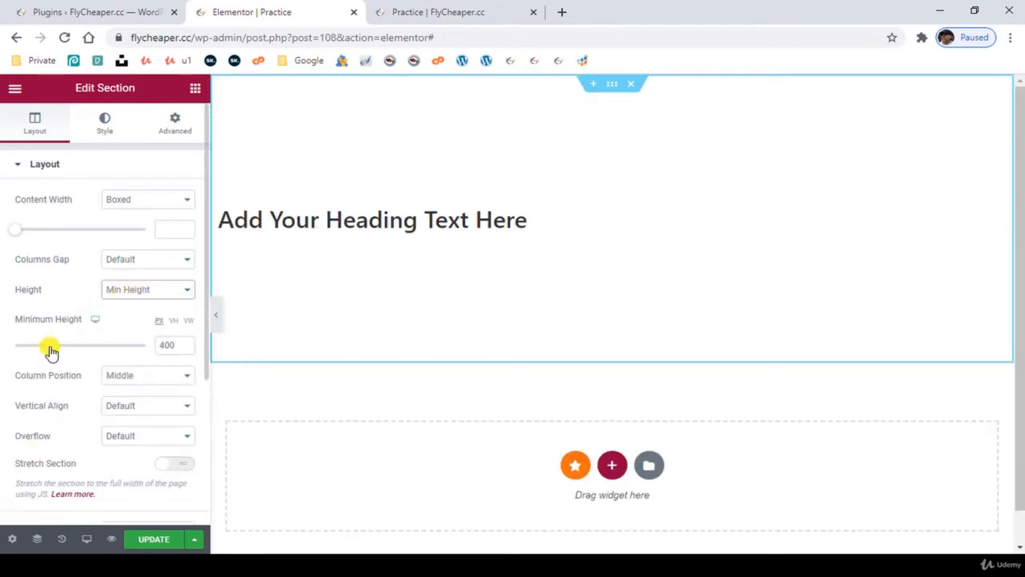
mouse_move(56, 348)
mouse_down()
mouse_move(72, 350)
mouse_move(65, 355)
mouse_up()
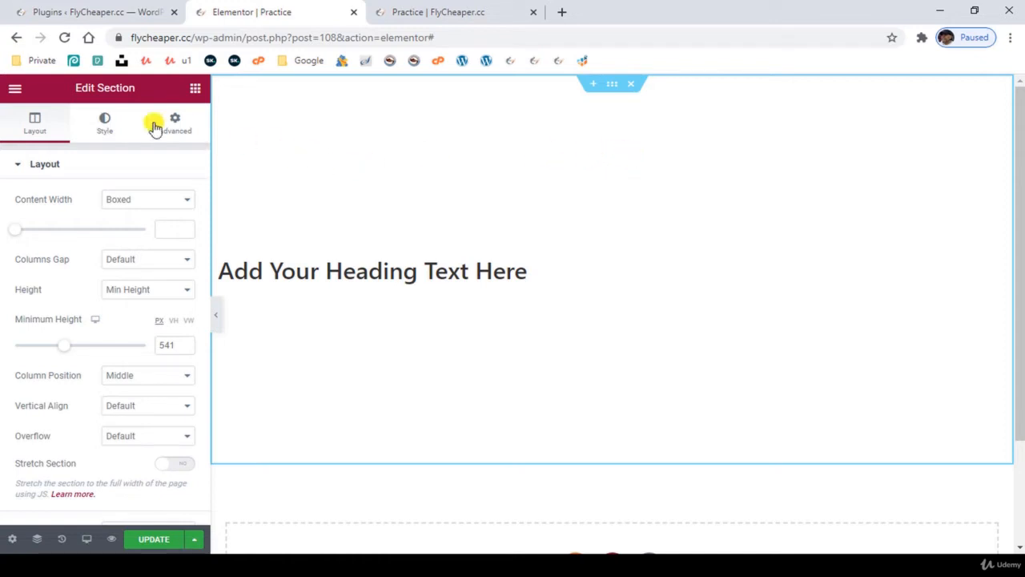
- Give the section a classic background, trying red #F40000 and replacing it with the global Saved Color #6
click(102, 126)
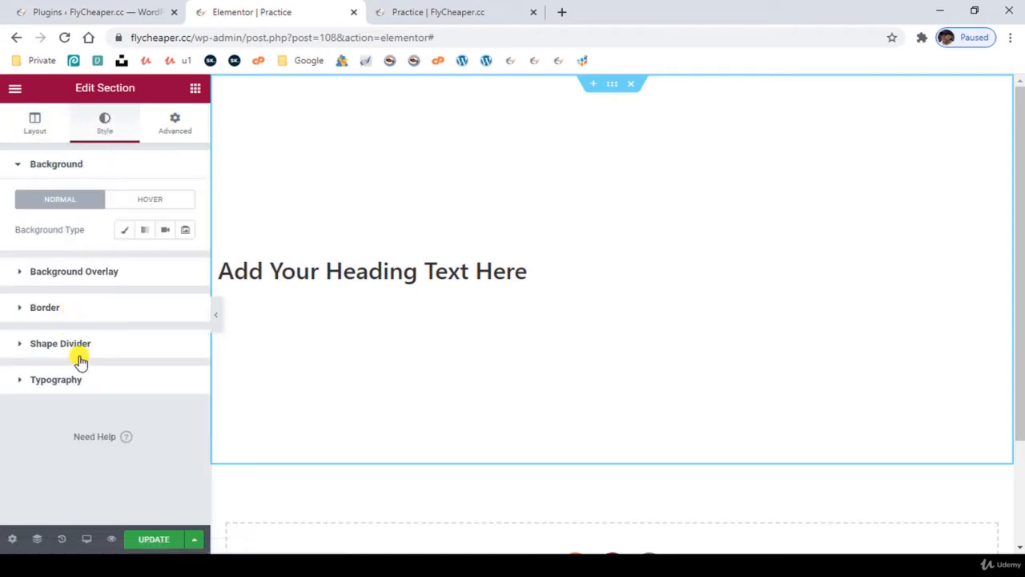
click(125, 232)
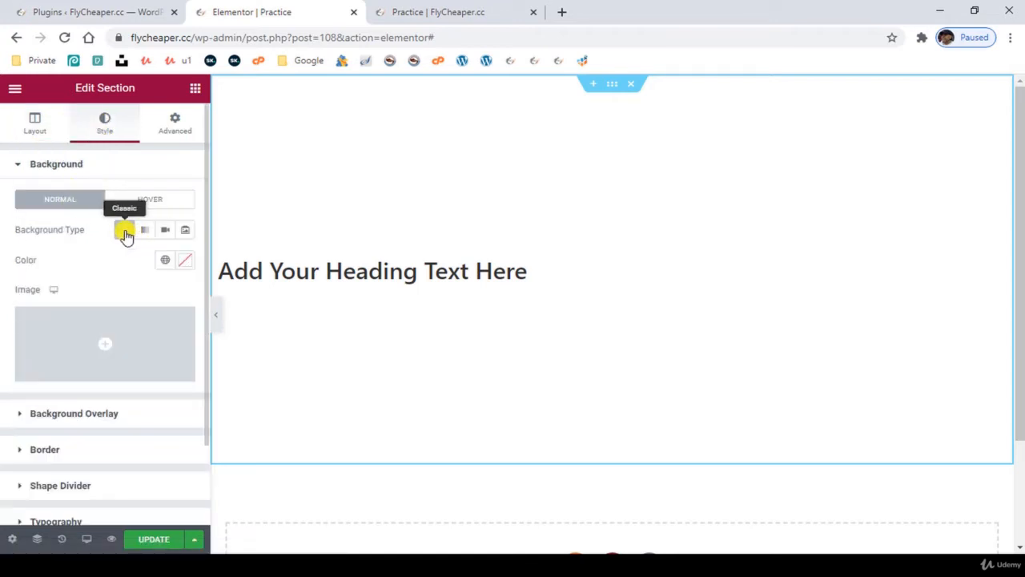
click(186, 262)
drag(183, 320, 280, 320)
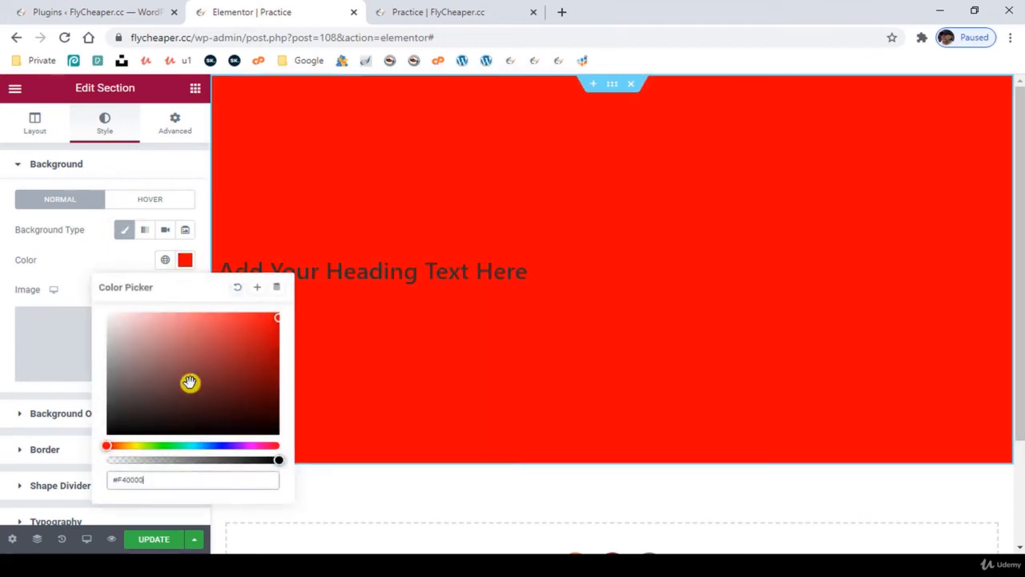
click(160, 260)
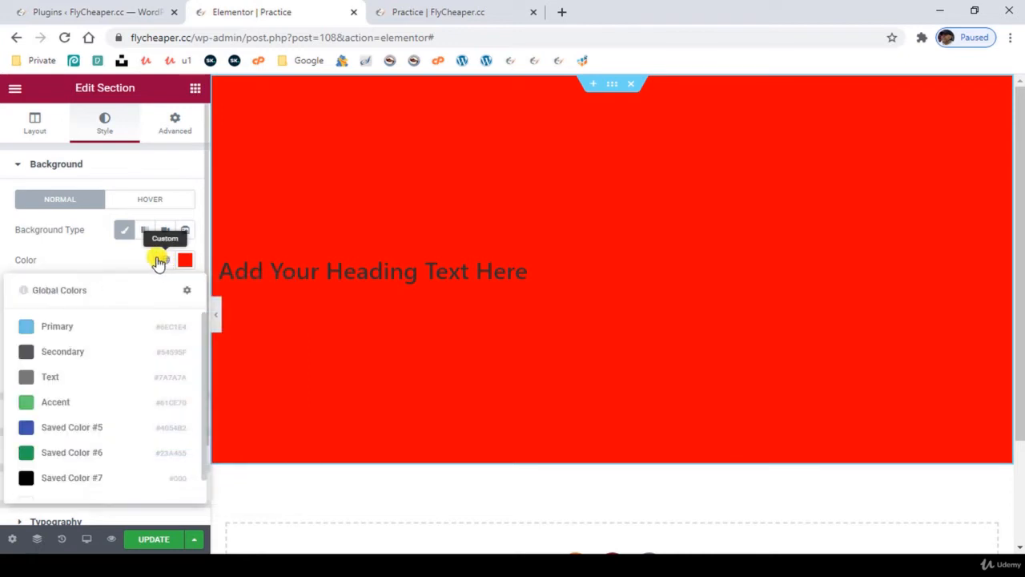
click(66, 458)
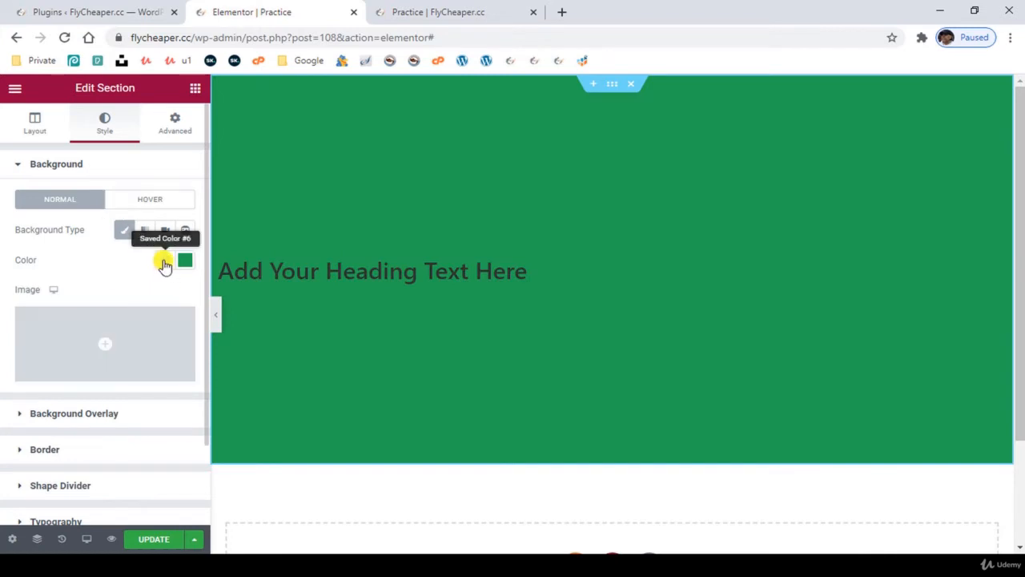
- Set flycheaper-Sea-Front-Background.jpg from the media library as the section's background image
click(107, 345)
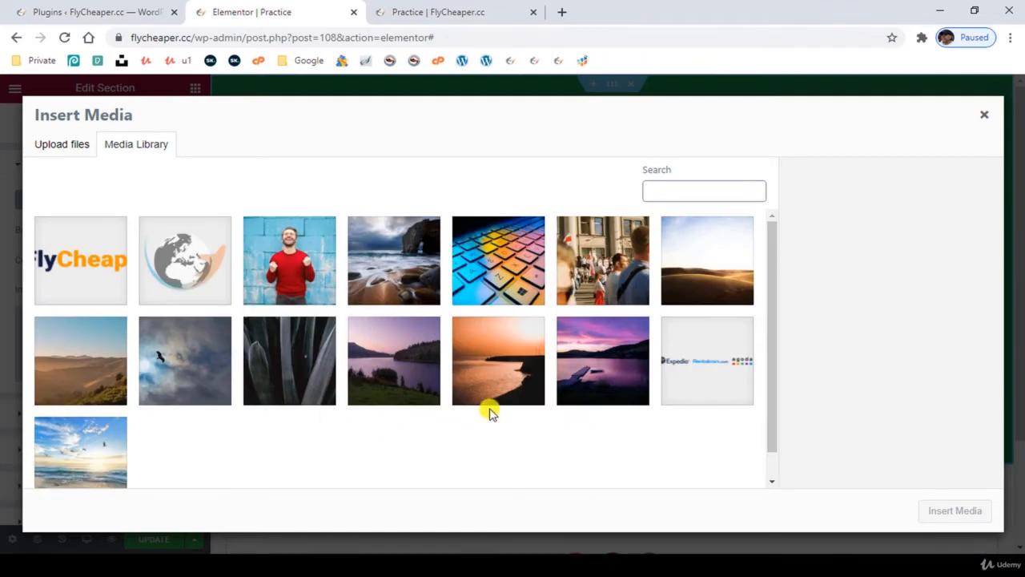
click(79, 449)
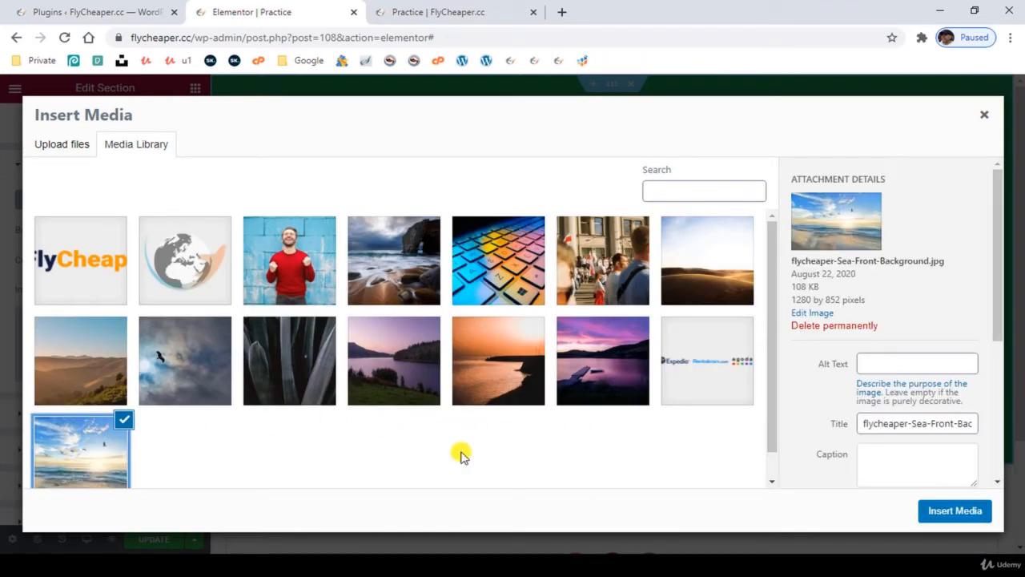
click(949, 515)
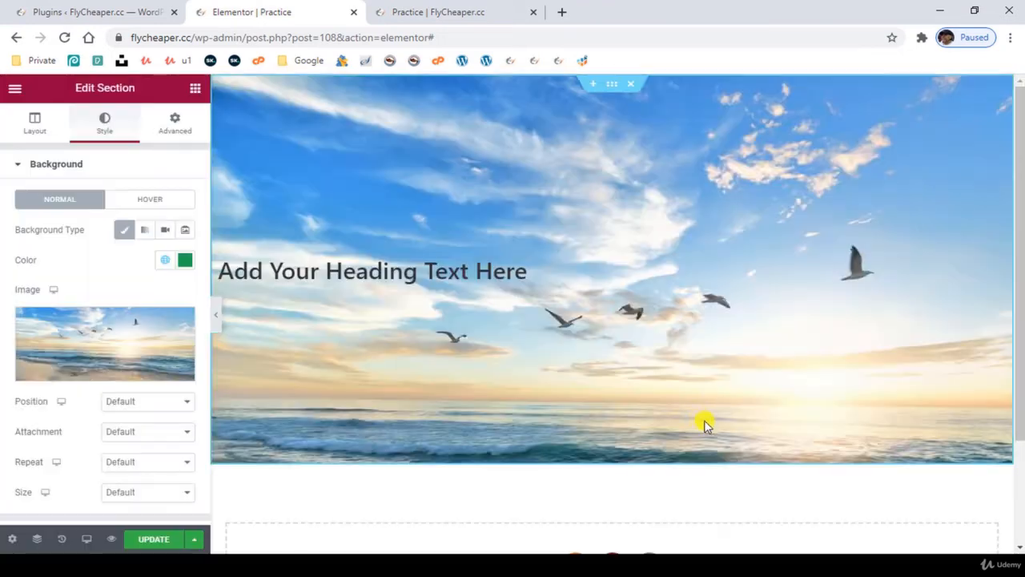
- Clear the section's background color
click(184, 263)
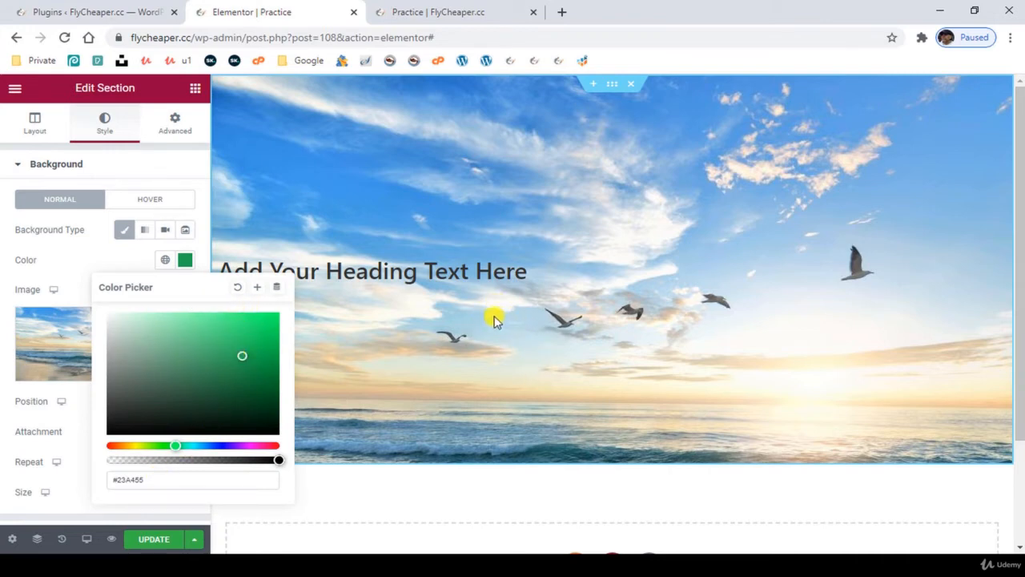
click(238, 292)
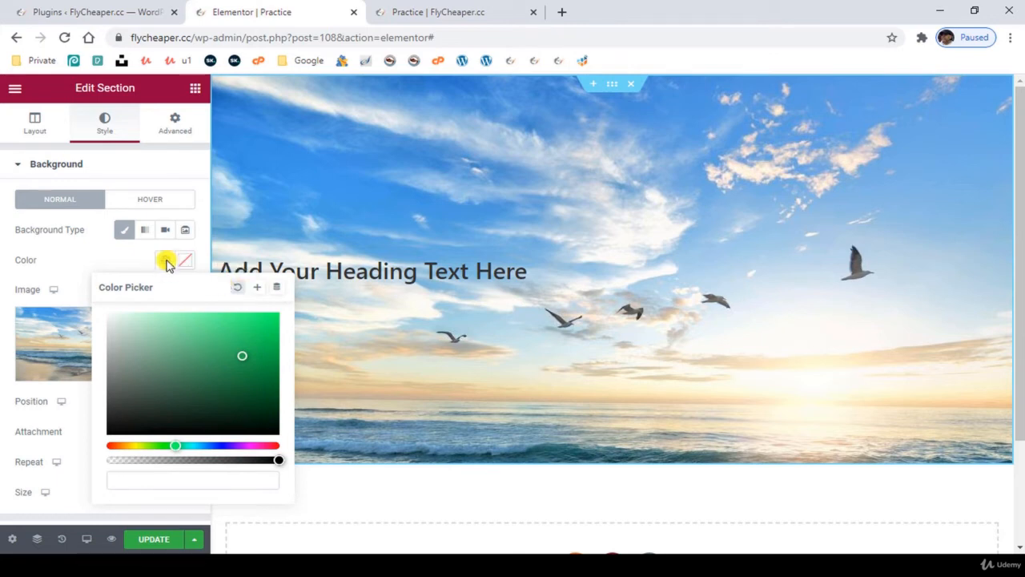
click(65, 258)
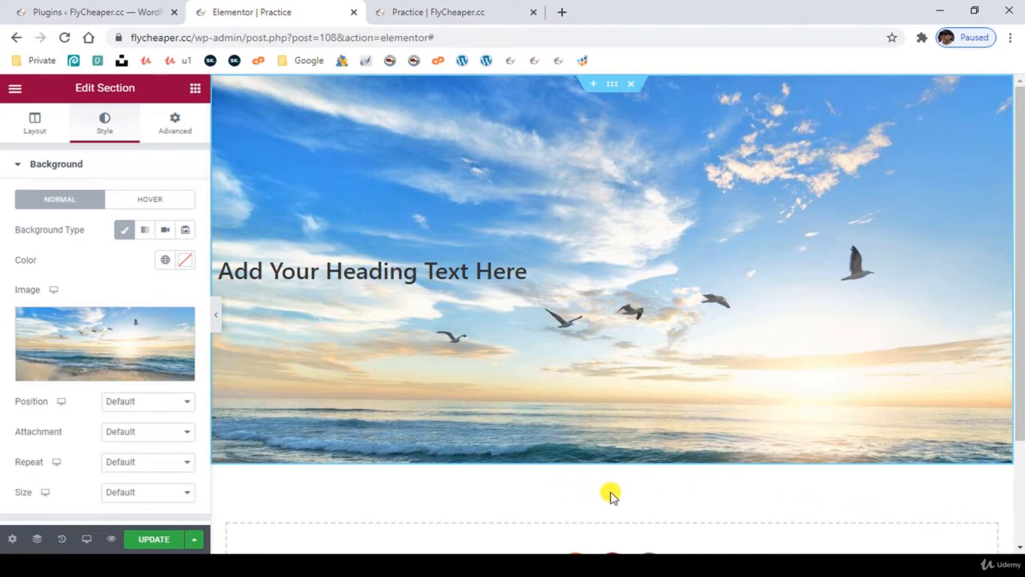
- Try a minimum height of 549 px for the section, and replace it with the Fit To Screen height
click(35, 125)
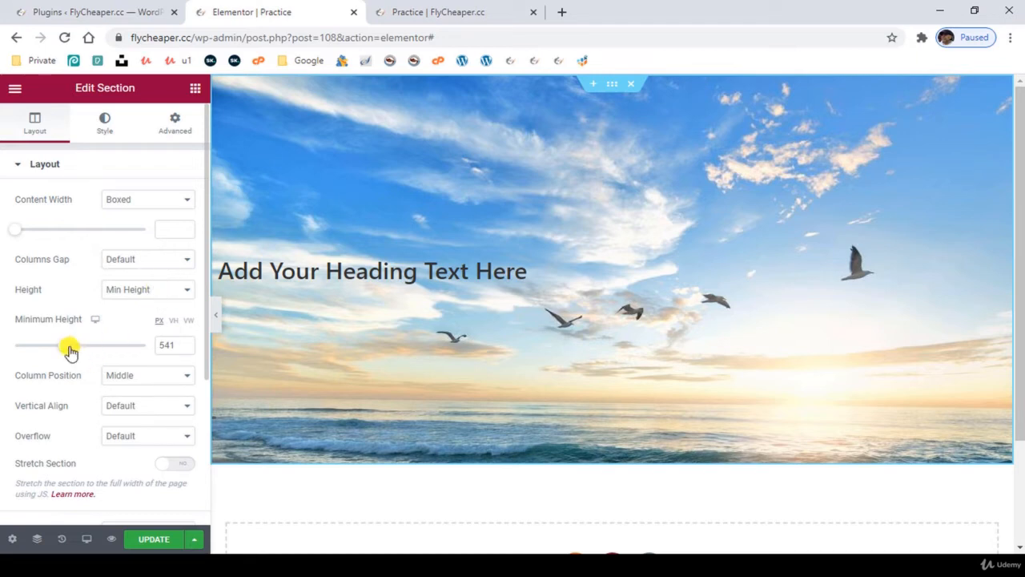
mouse_move(67, 349)
mouse_down()
mouse_move(50, 354)
mouse_move(68, 357)
mouse_up()
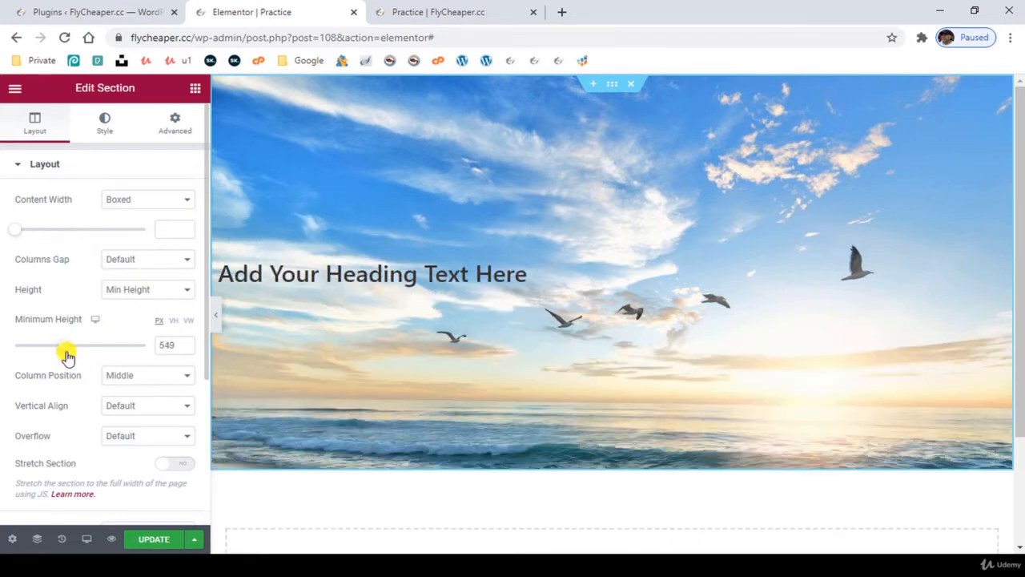
click(145, 290)
click(149, 317)
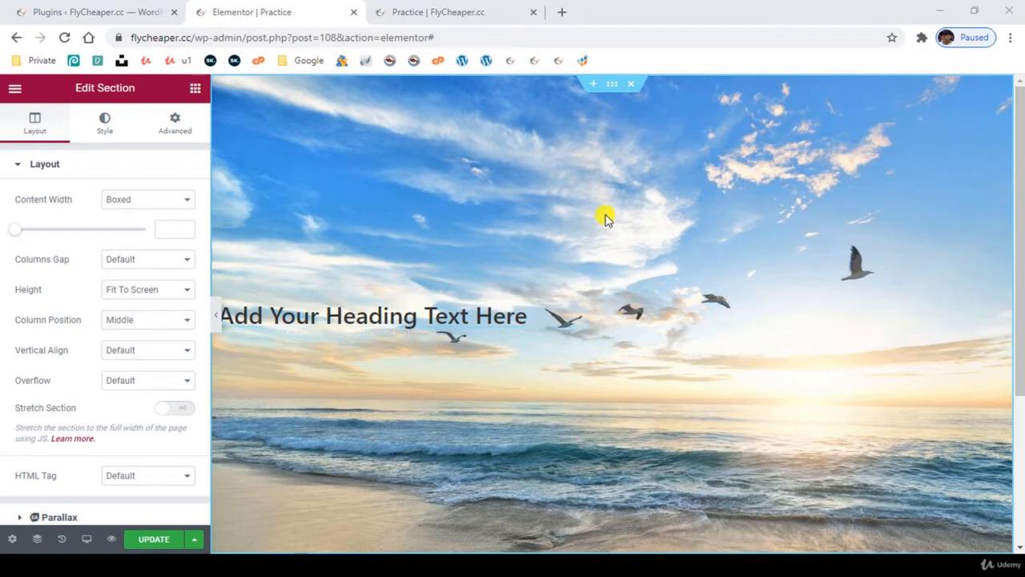
- Try the Top and Bottom column positions for the section, and return the column position to Middle
click(144, 323)
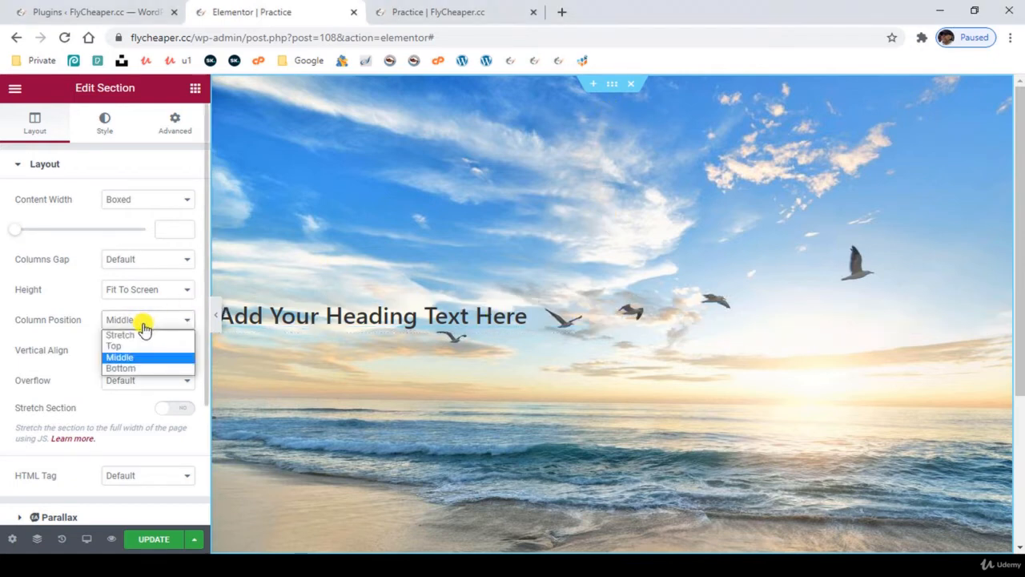
click(116, 346)
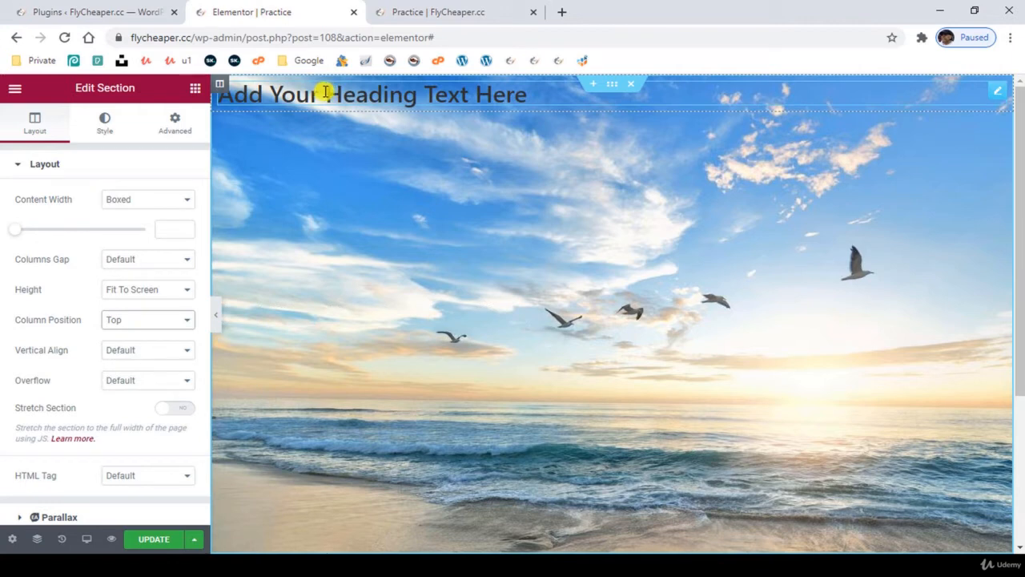
click(137, 321)
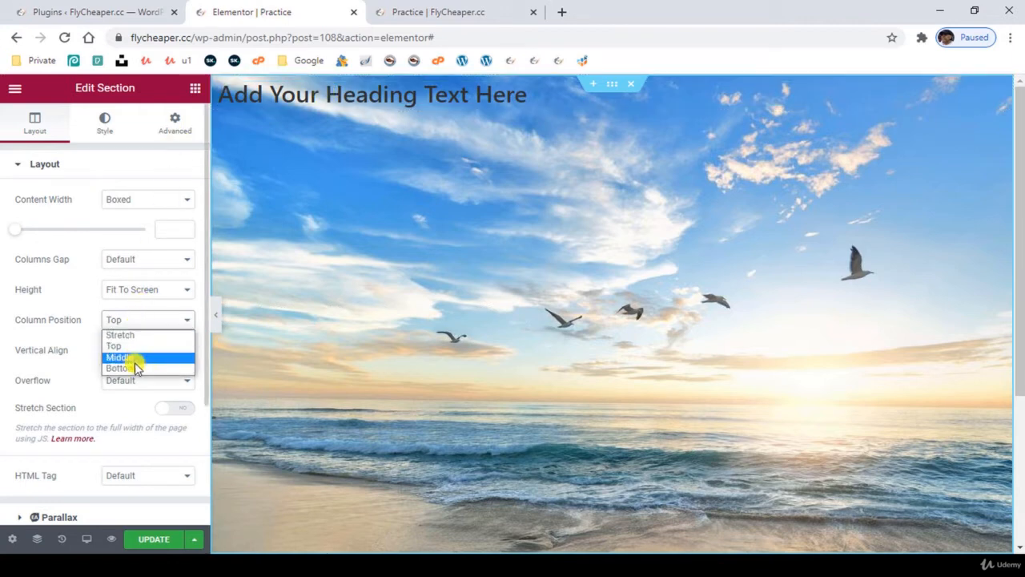
click(134, 368)
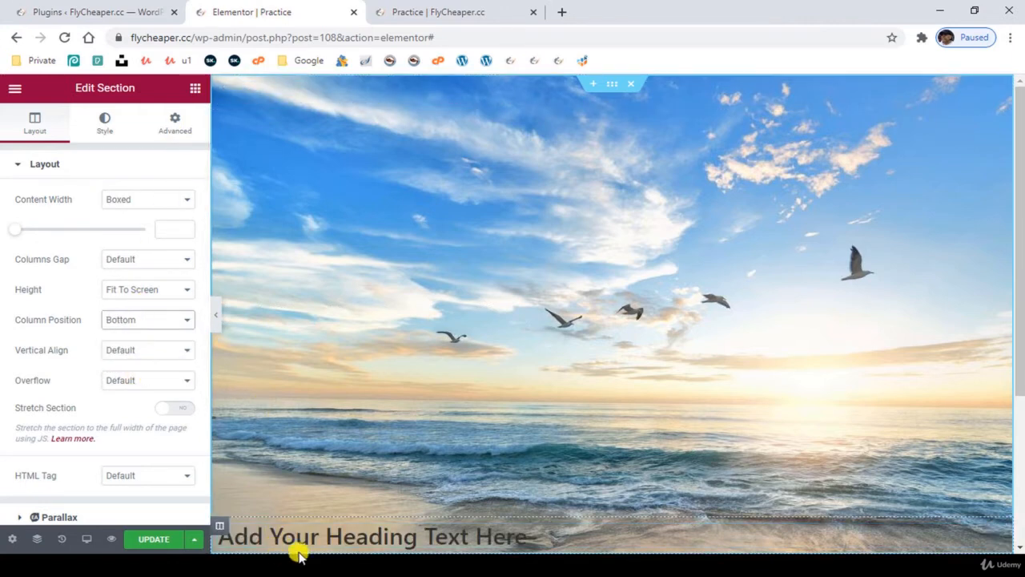
click(140, 322)
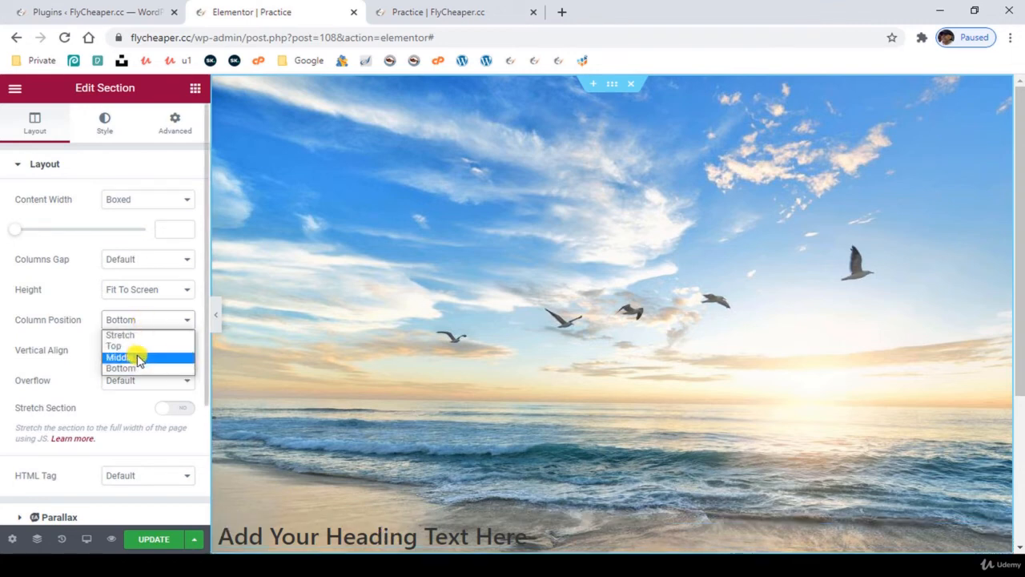
click(140, 357)
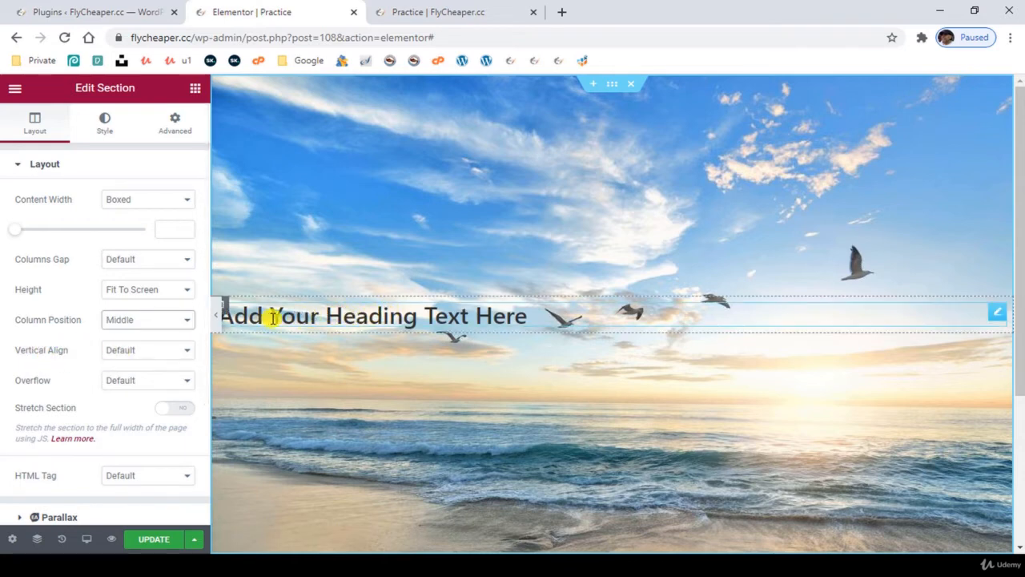
- Try center and right alignment on the heading, and return it to the left
click(336, 316)
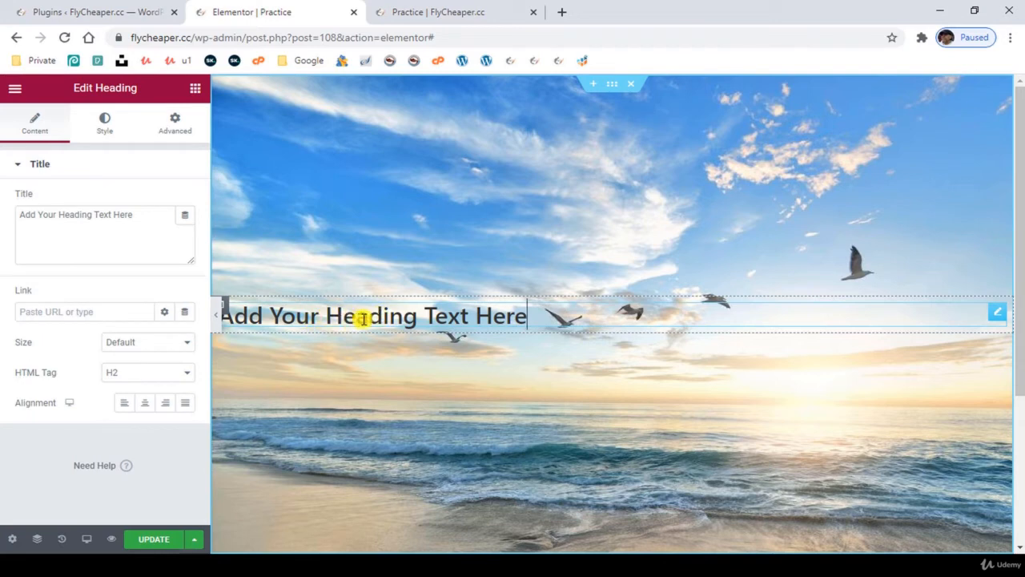
drag(310, 314, 492, 311)
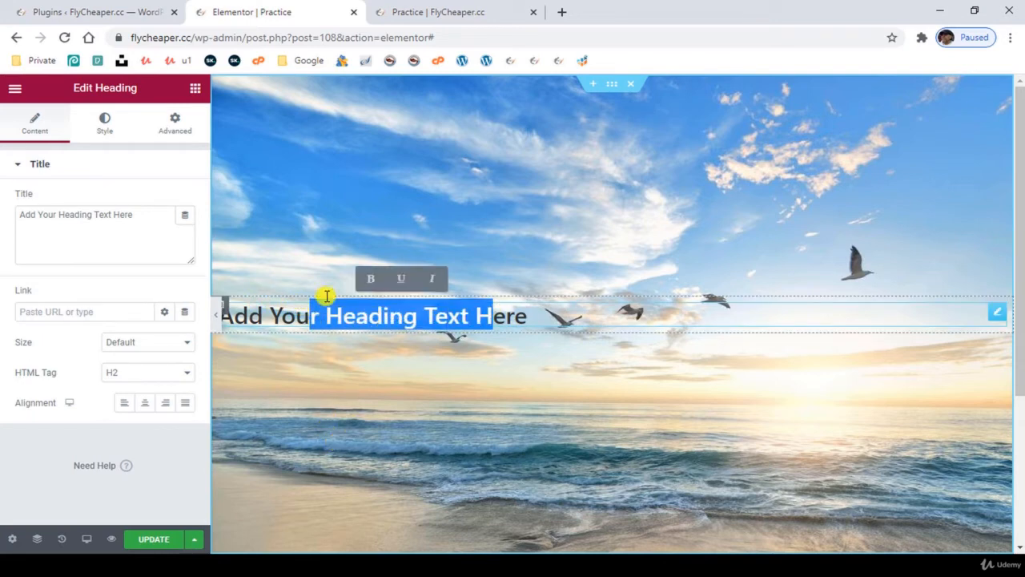
click(1001, 317)
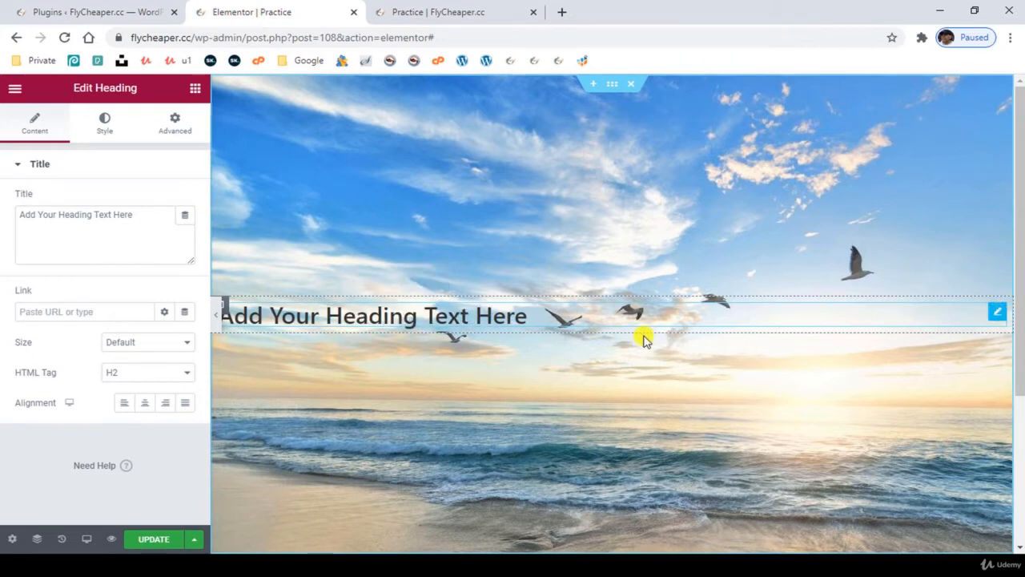
click(144, 408)
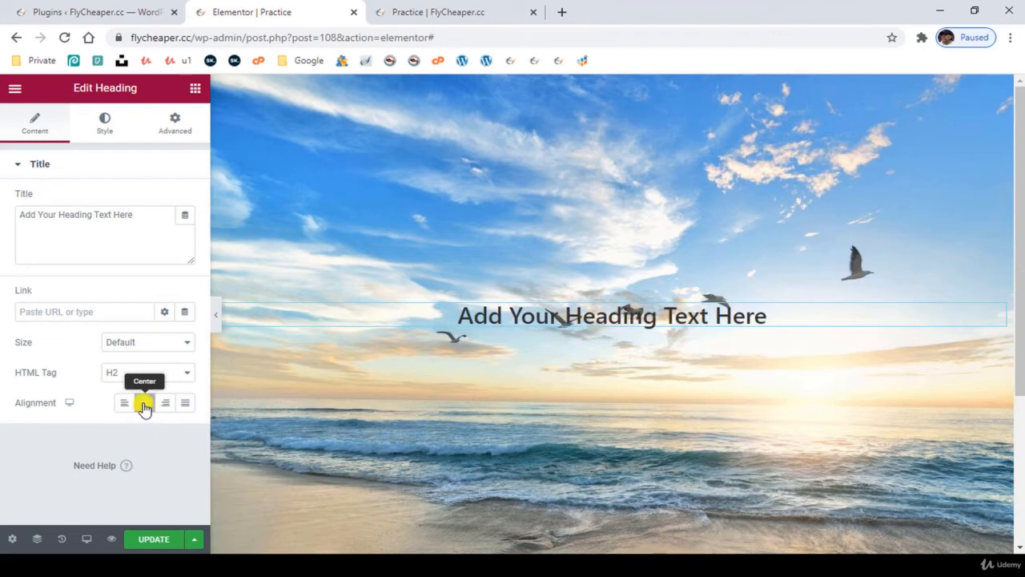
click(143, 407)
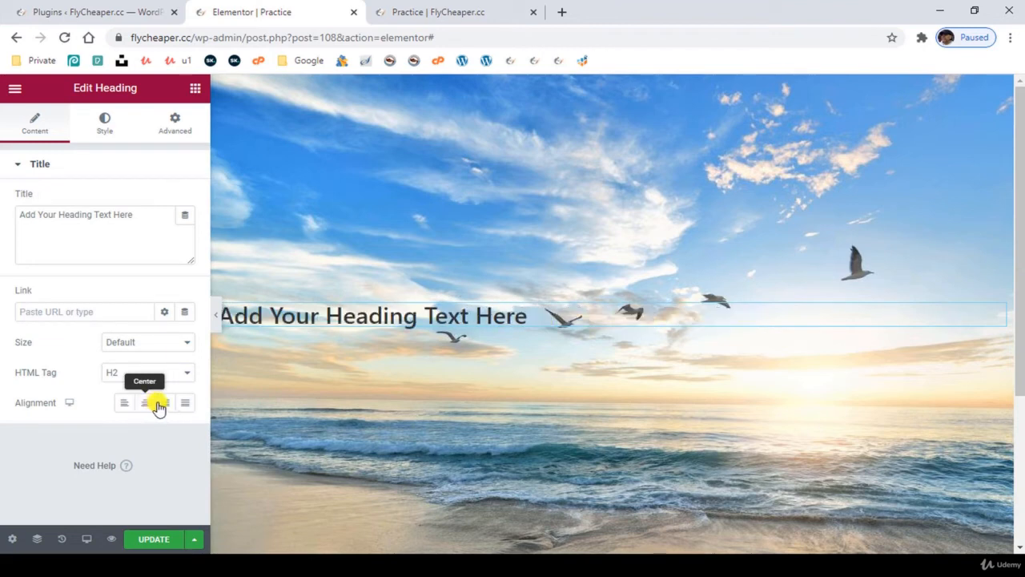
click(164, 406)
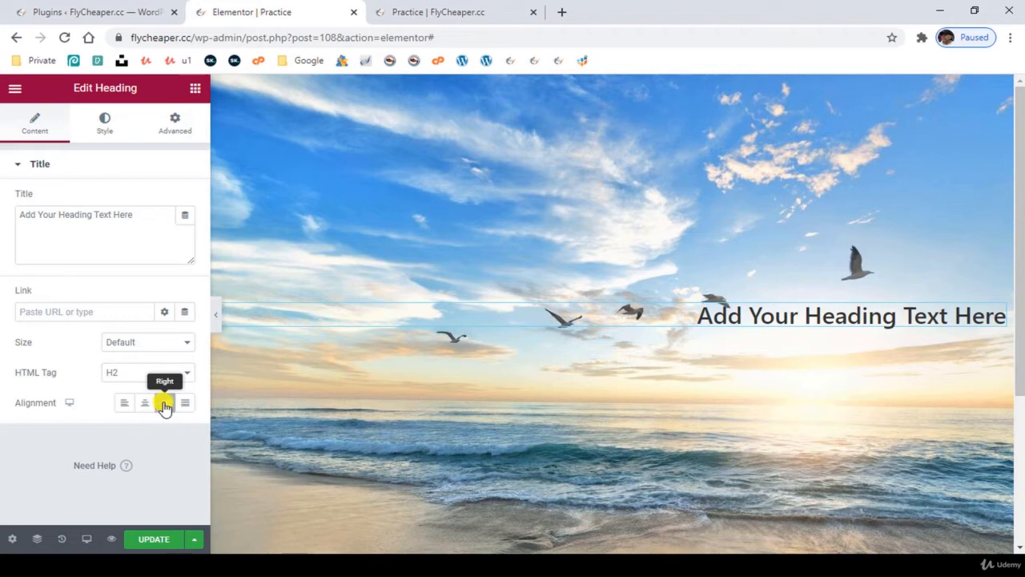
click(124, 407)
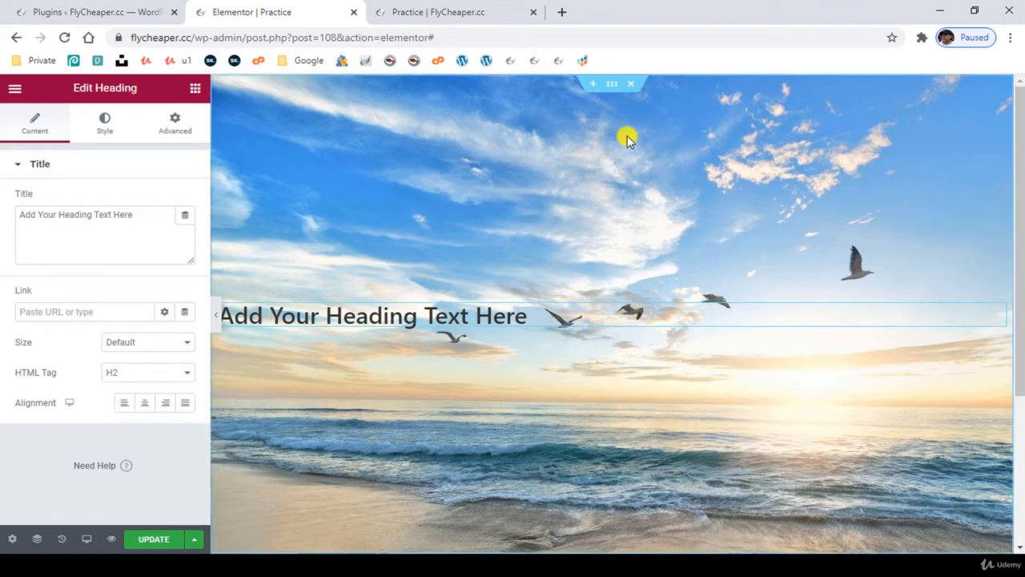
- Set the section's background image position to Center Center and its repeat to No-repeat
click(611, 86)
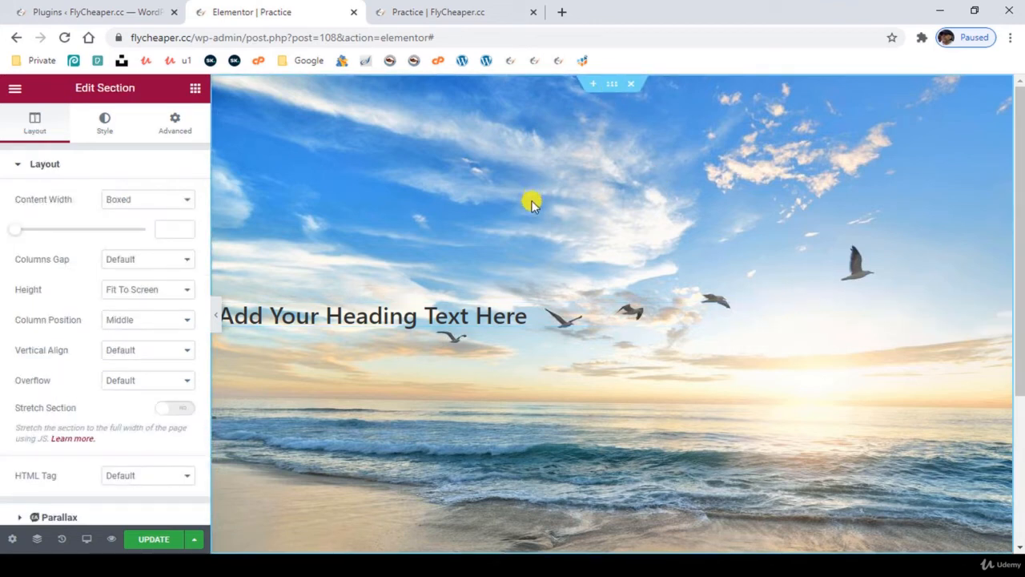
click(107, 124)
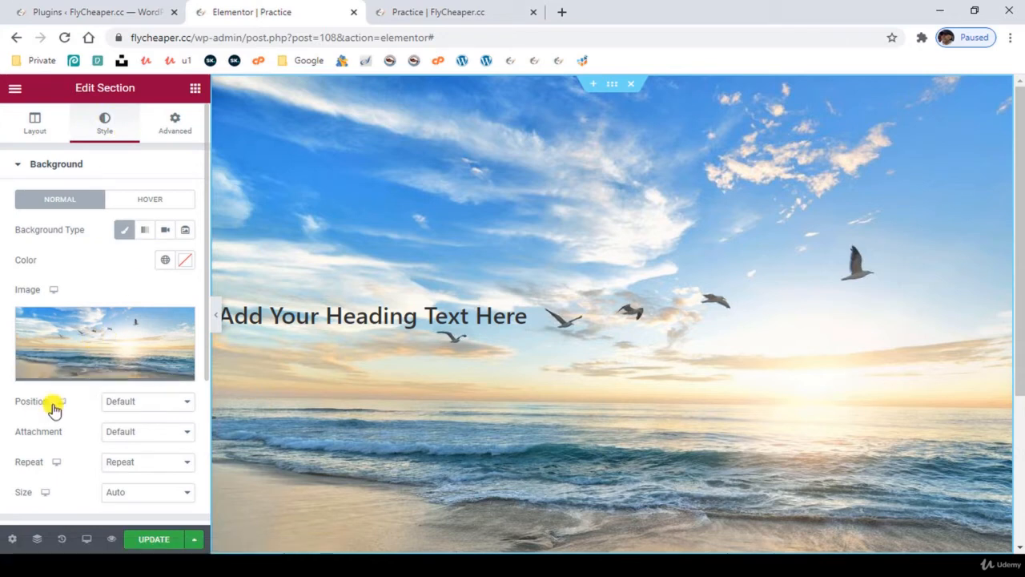
click(143, 404)
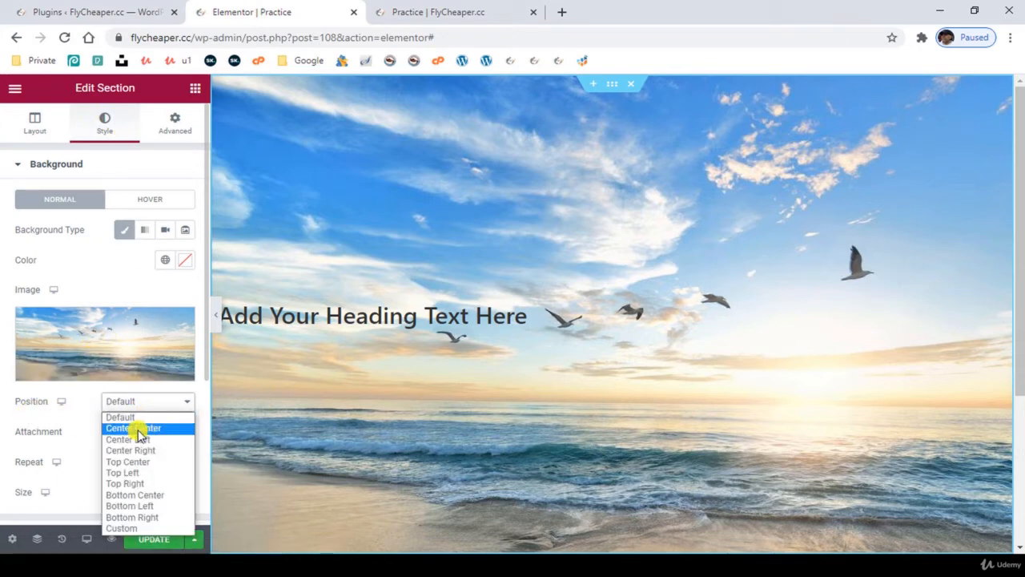
click(136, 427)
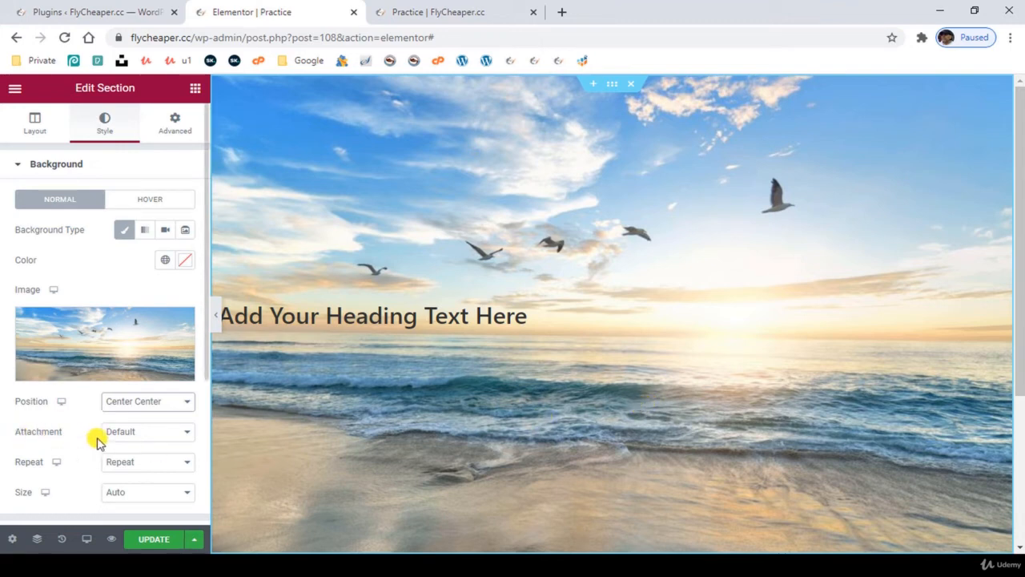
click(133, 465)
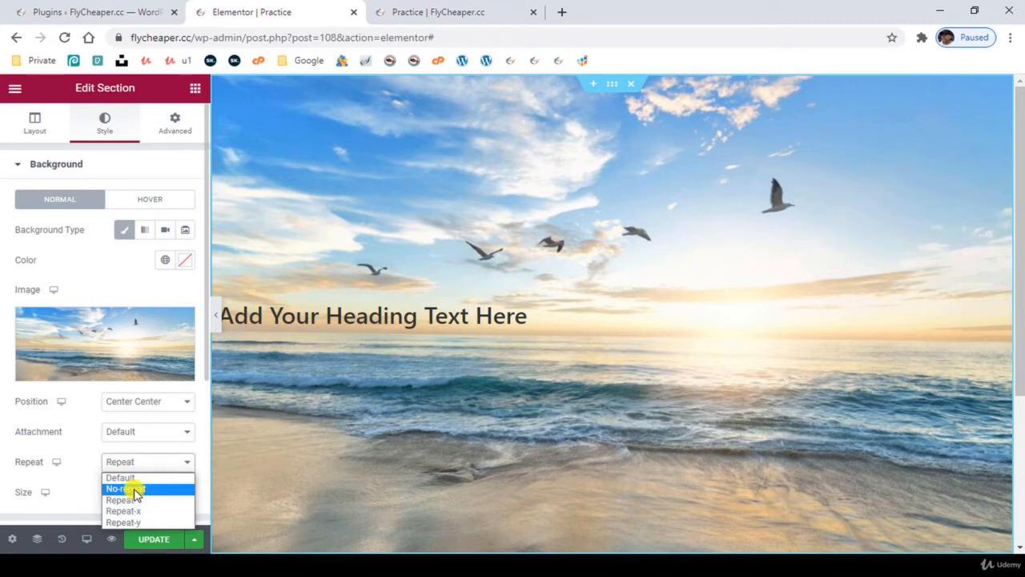
click(133, 488)
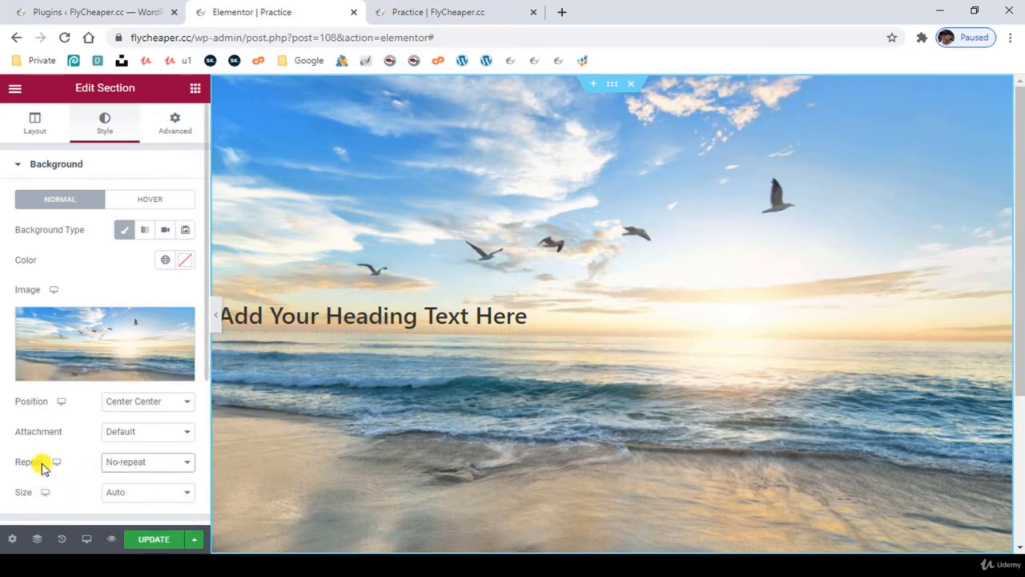
- Try the Cover size for the section's background image, and replace it with Contain
scroll(48, 455, down, 1)
click(113, 425)
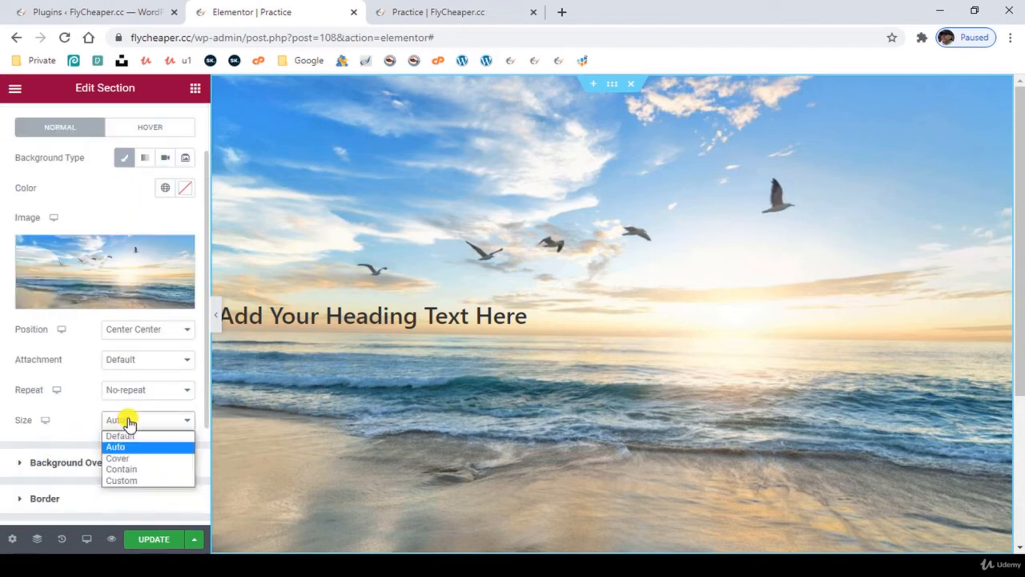
click(128, 459)
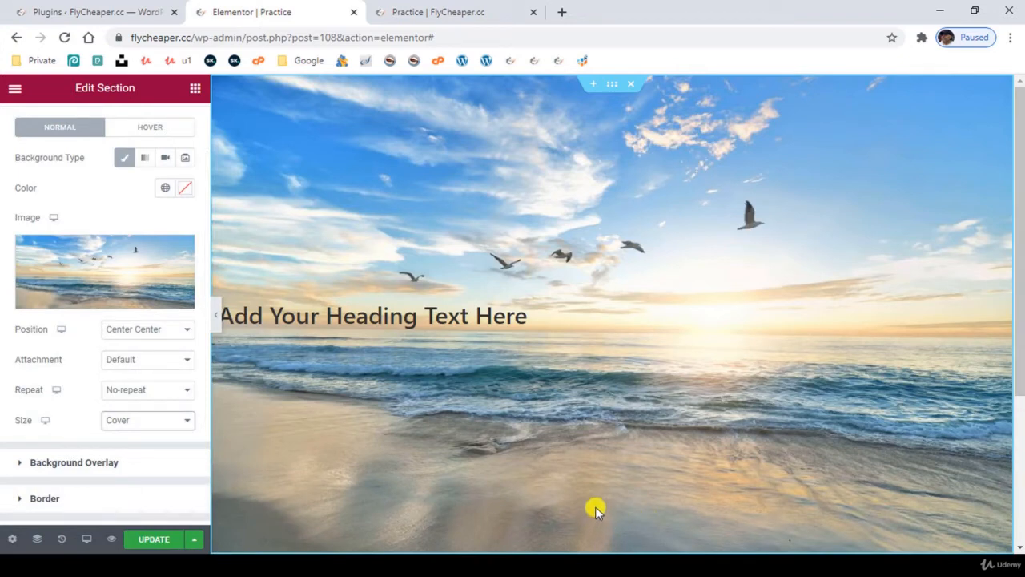
click(155, 419)
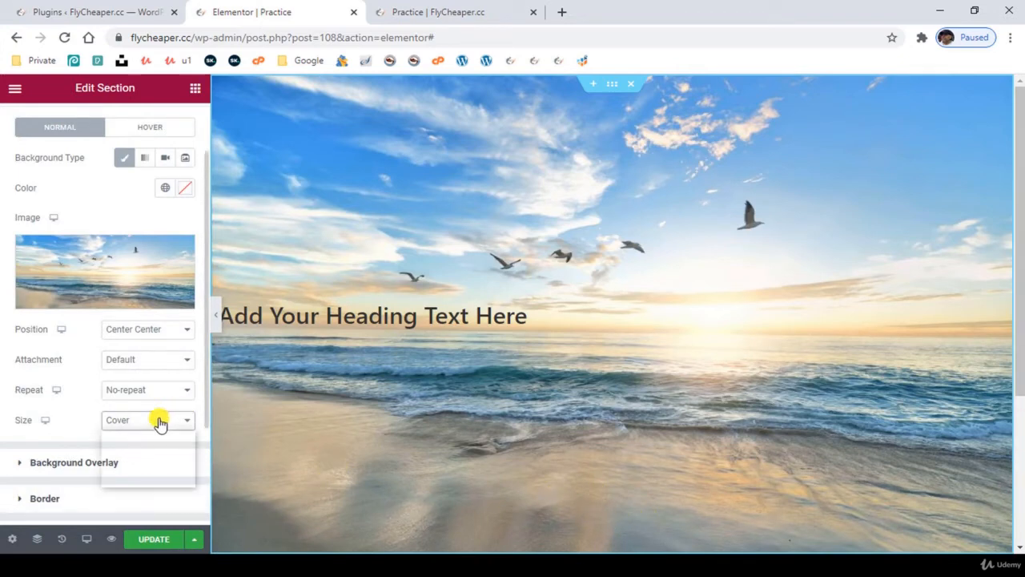
click(155, 469)
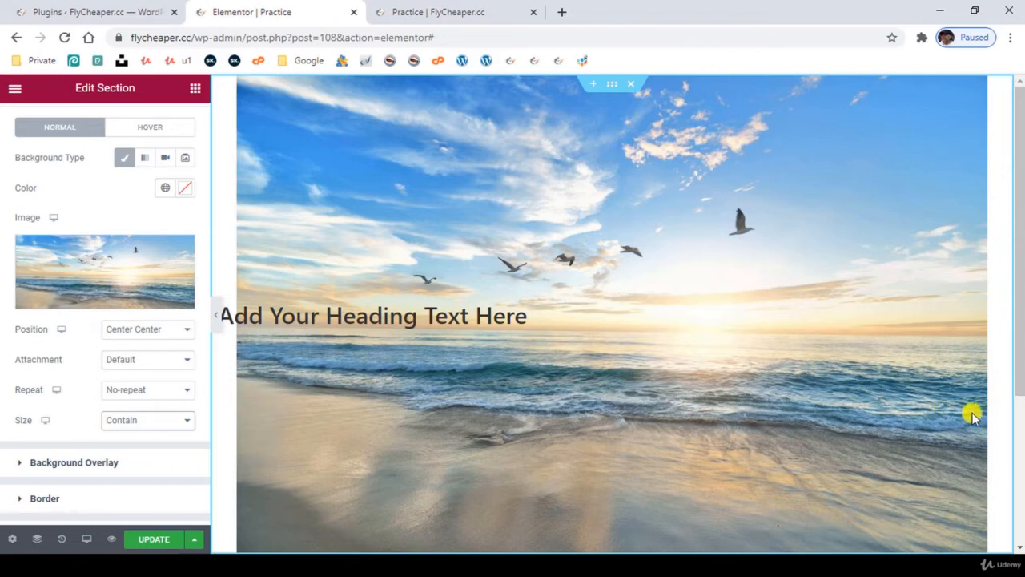
- Try Repeat for the background image, reset its repeat to Default, and set its size to Cover
click(142, 393)
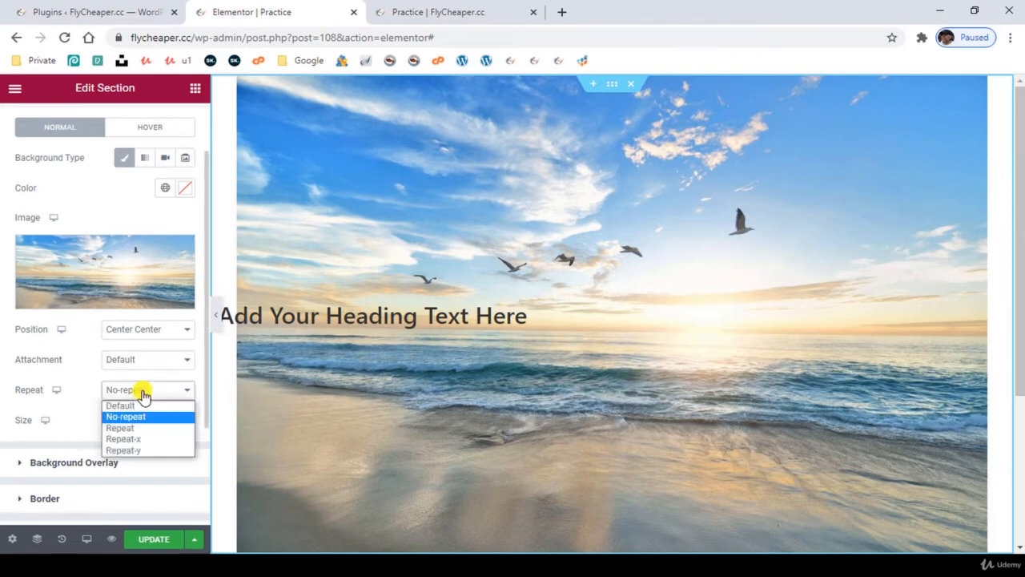
click(125, 428)
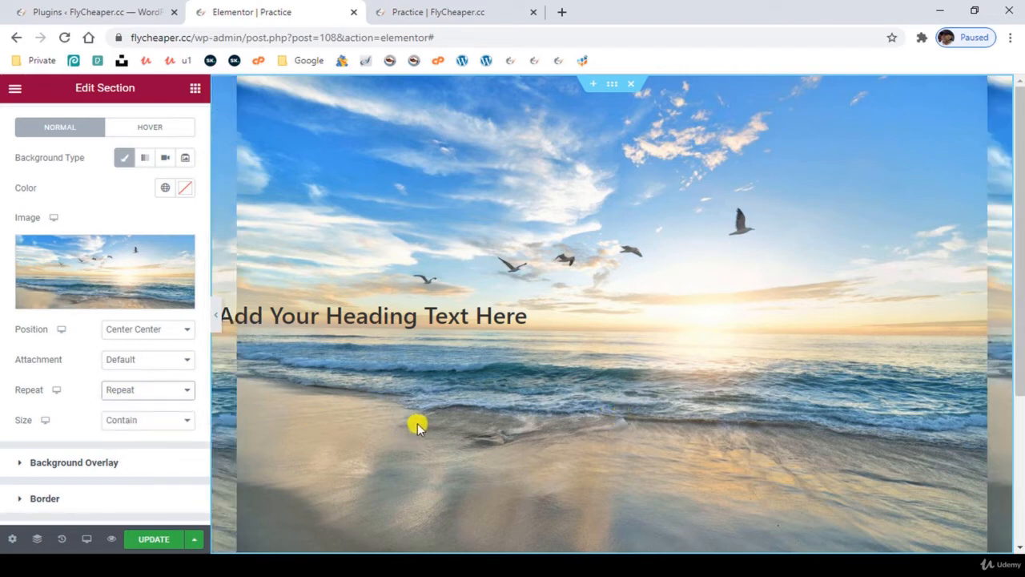
click(141, 393)
click(130, 406)
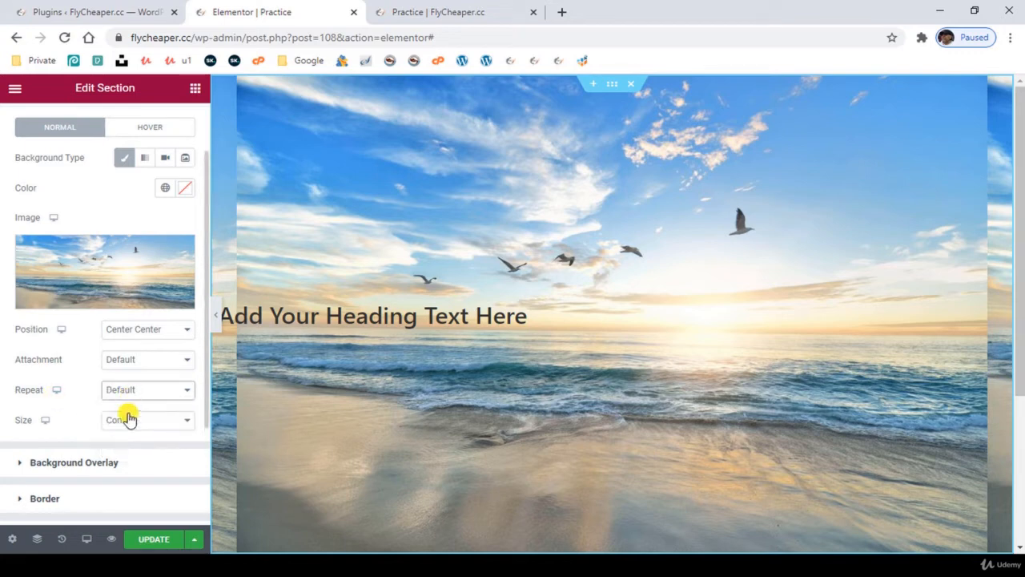
click(144, 420)
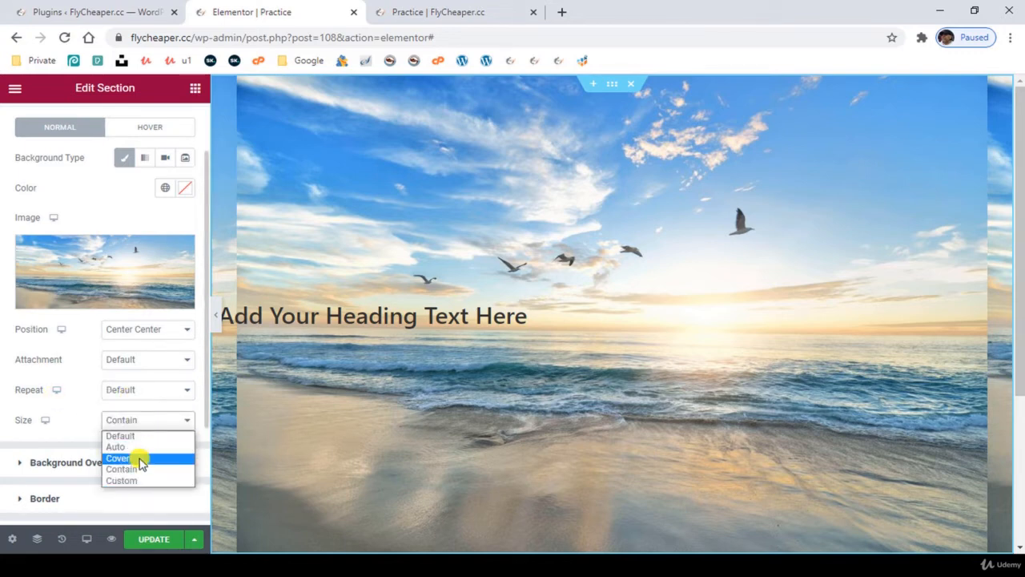
click(140, 463)
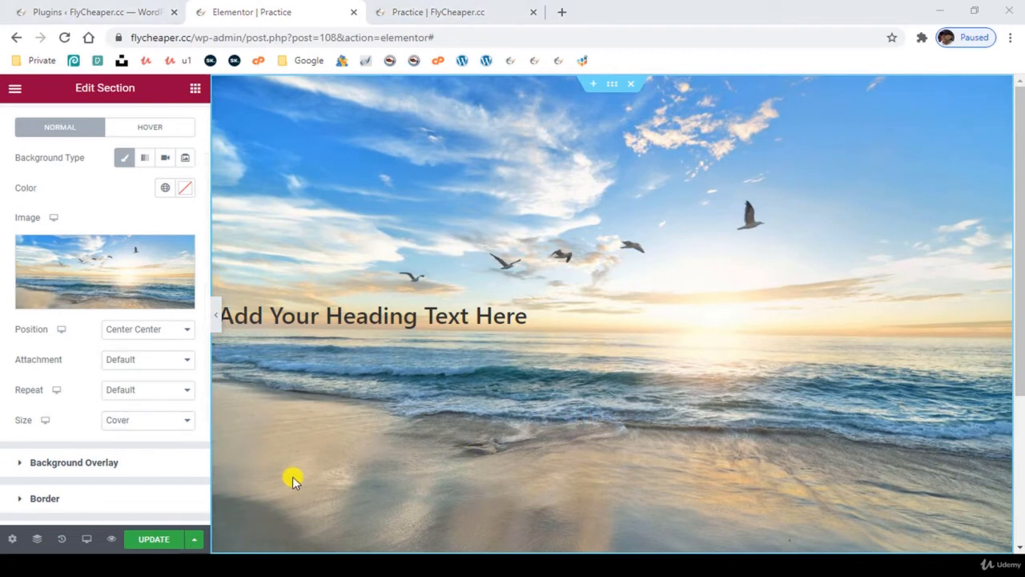
- Give the section a classic background overlay in black #000000
click(109, 468)
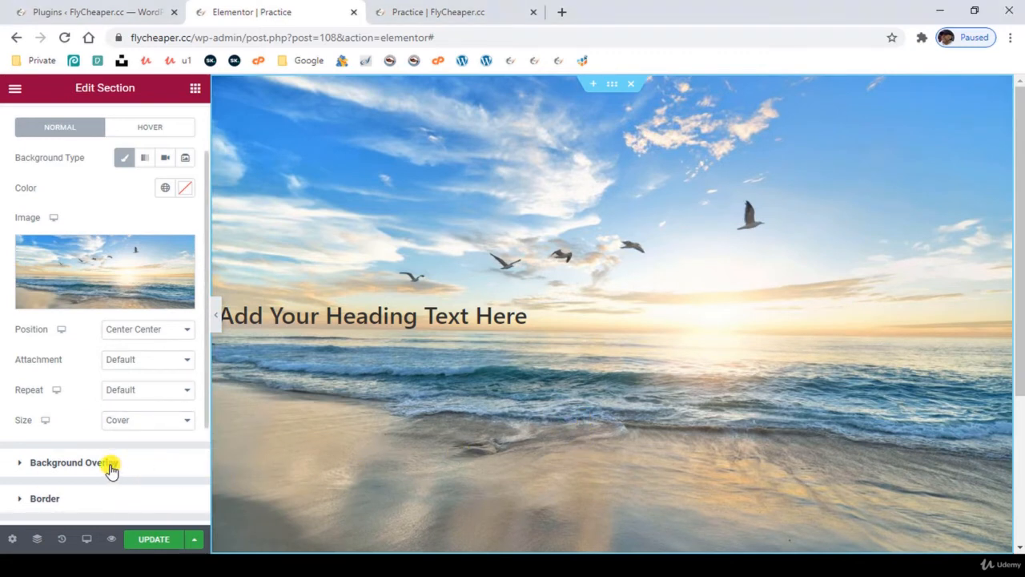
click(110, 469)
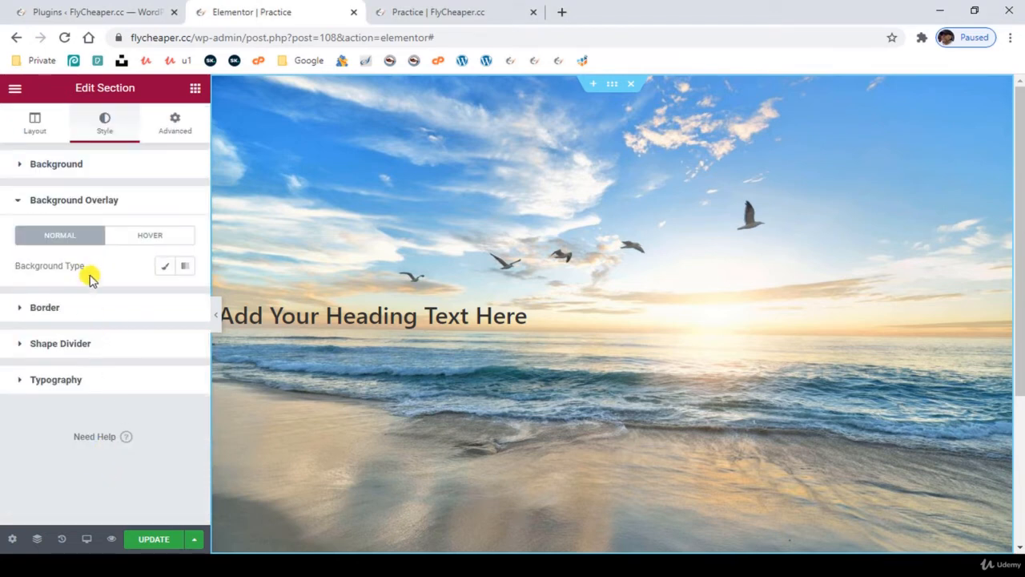
click(164, 267)
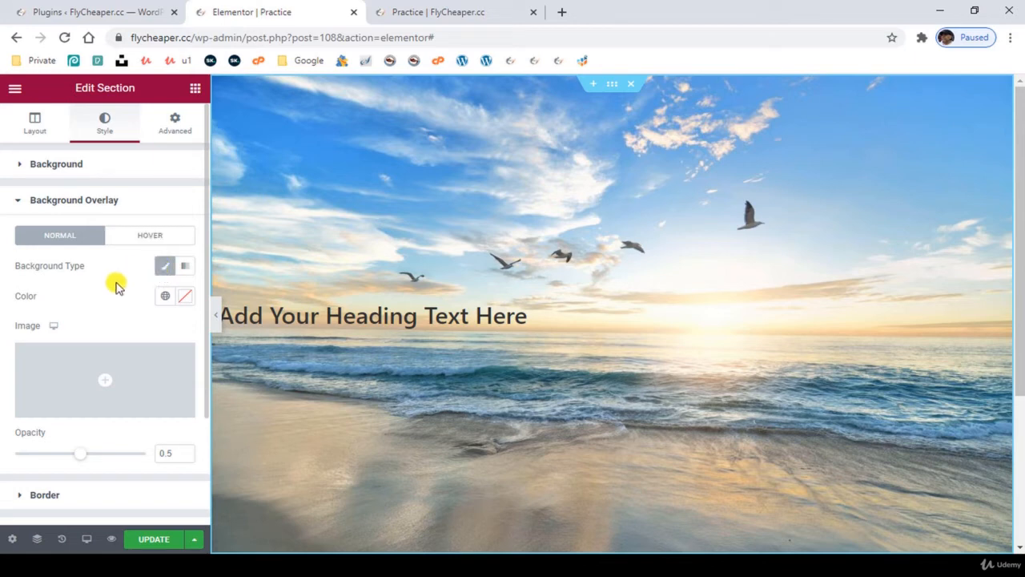
click(165, 297)
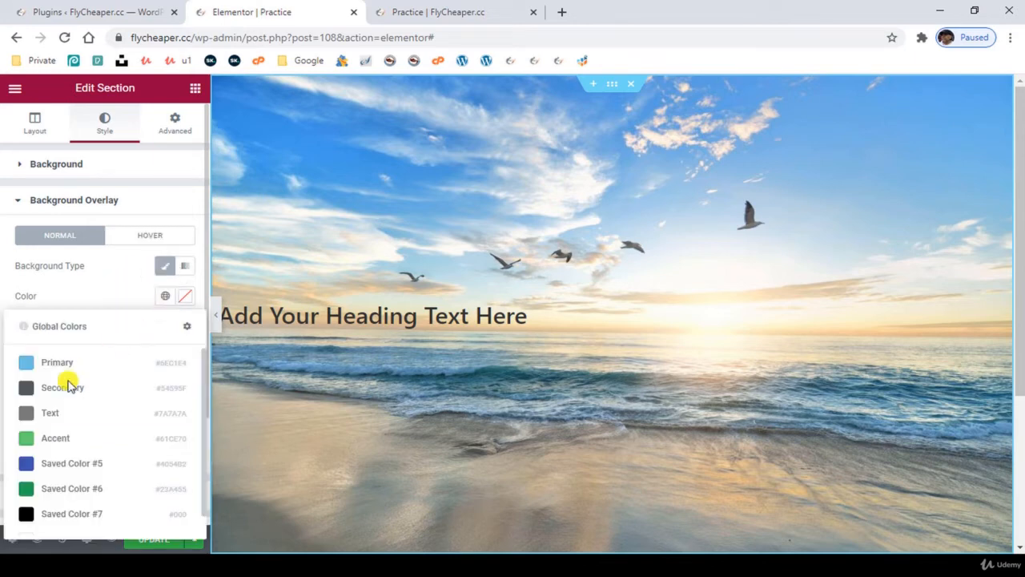
click(185, 296)
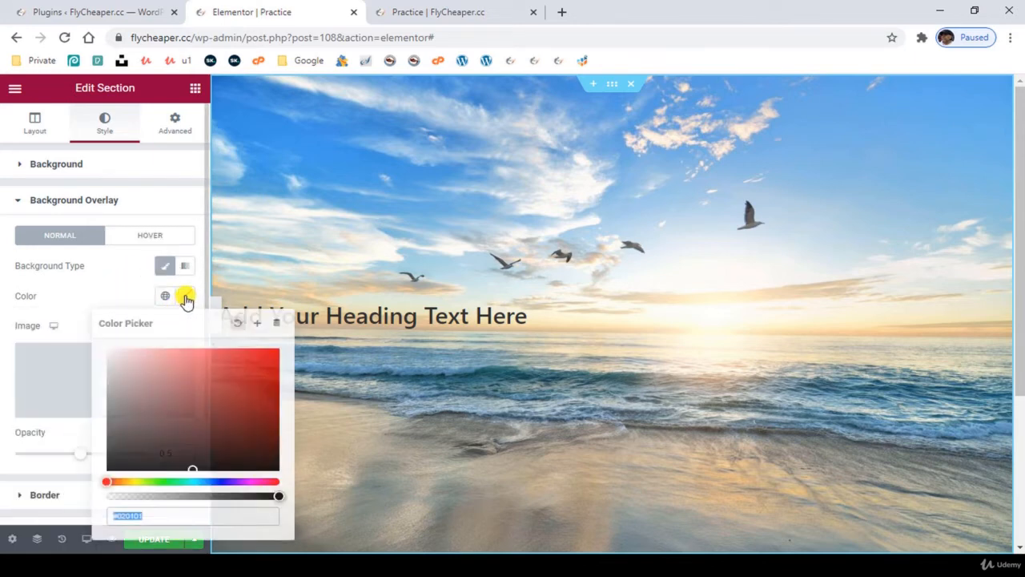
drag(136, 451, 107, 481)
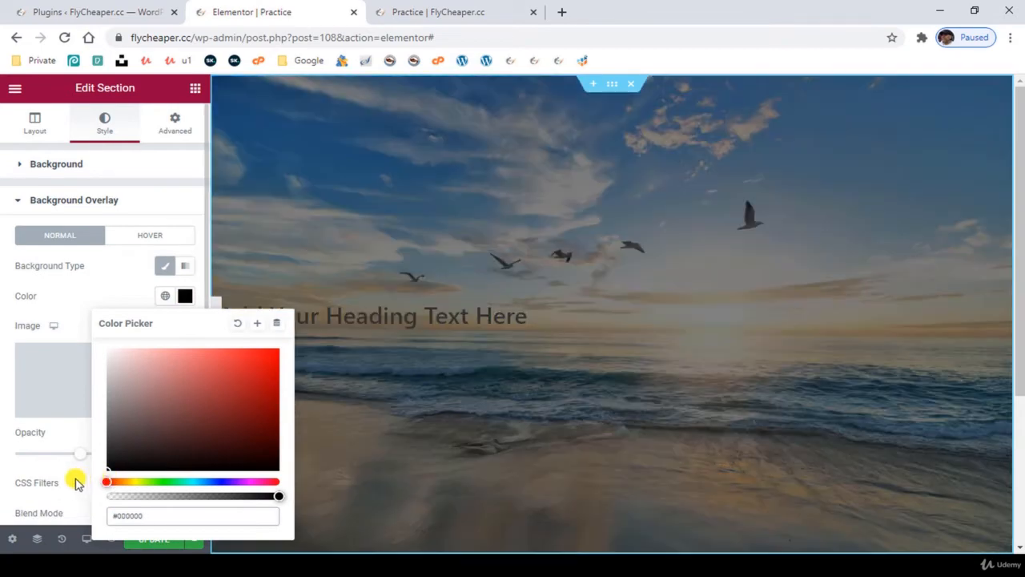
click(10, 429)
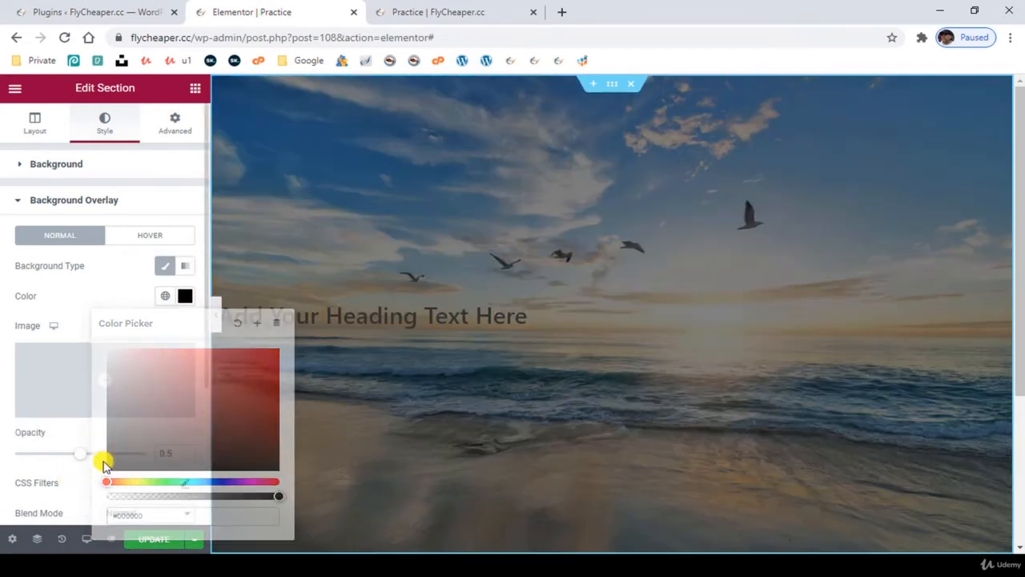
- Set the section's background overlay opacity to 0.65
mouse_move(93, 455)
mouse_down()
mouse_move(114, 457)
mouse_move(64, 456)
mouse_move(90, 457)
mouse_up()
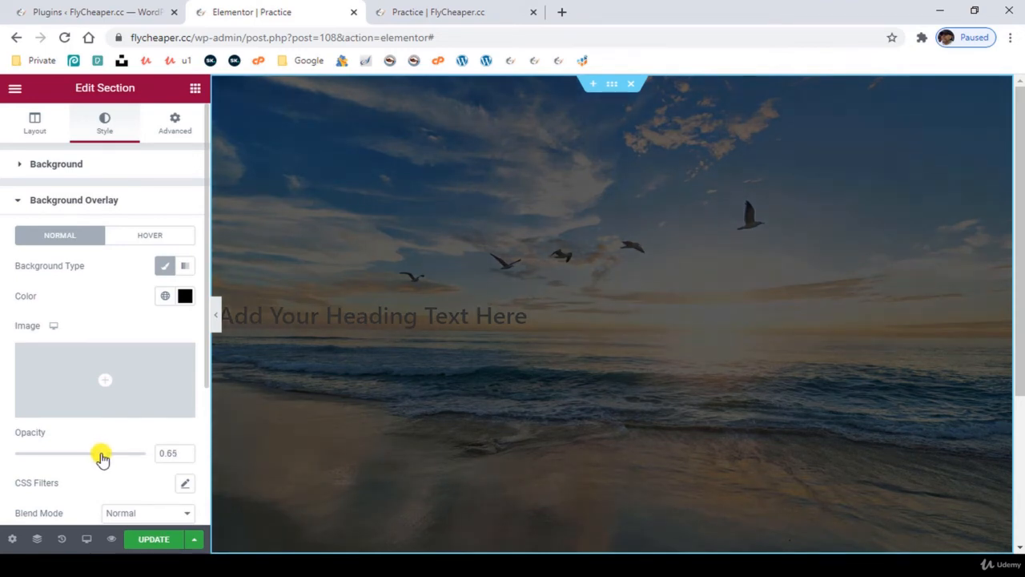
click(185, 457)
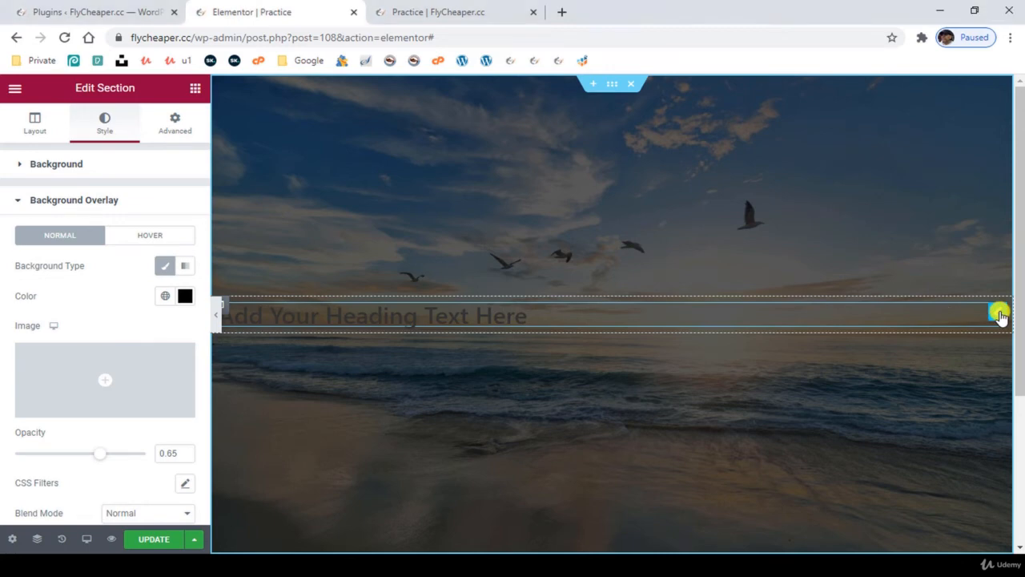
- Set the heading's text colour to white #FFFFFF and centre-align the heading
click(998, 313)
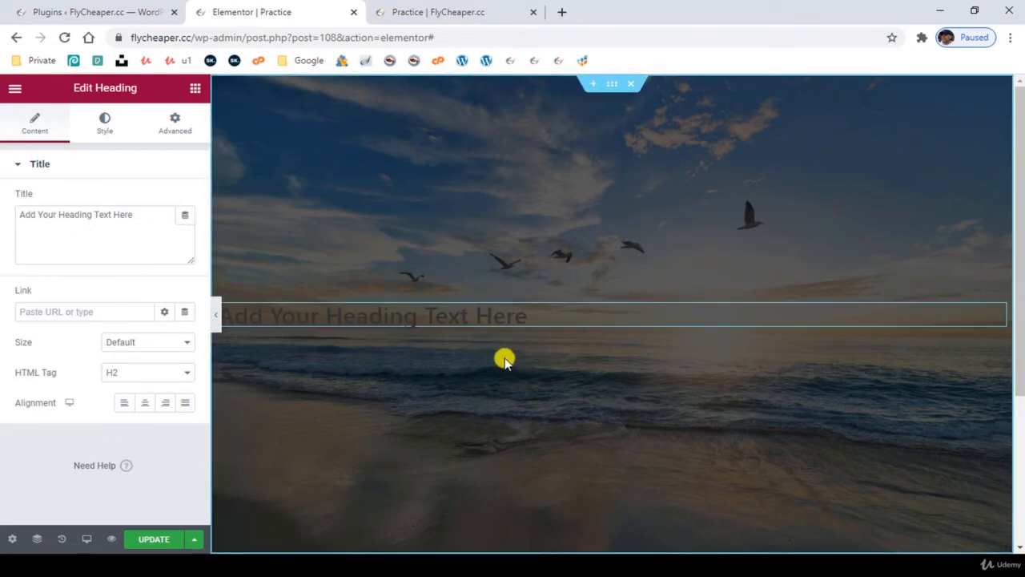
click(108, 130)
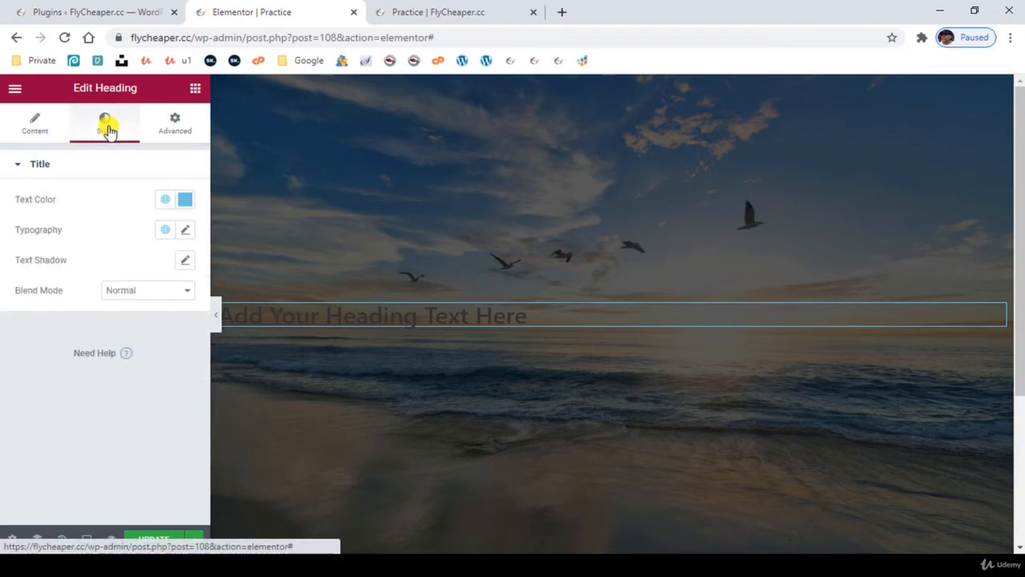
click(185, 202)
drag(184, 304, 83, 242)
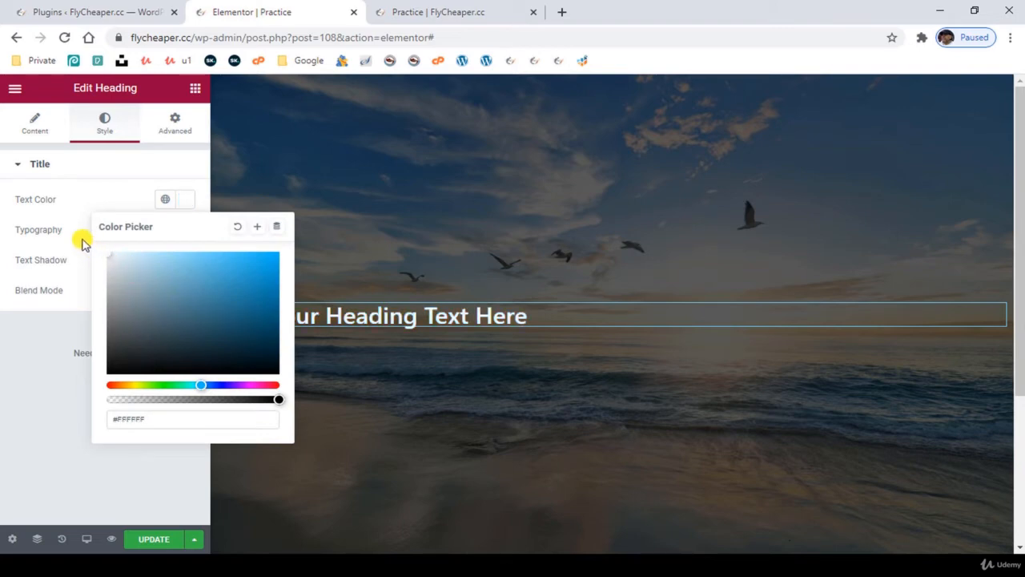
click(28, 417)
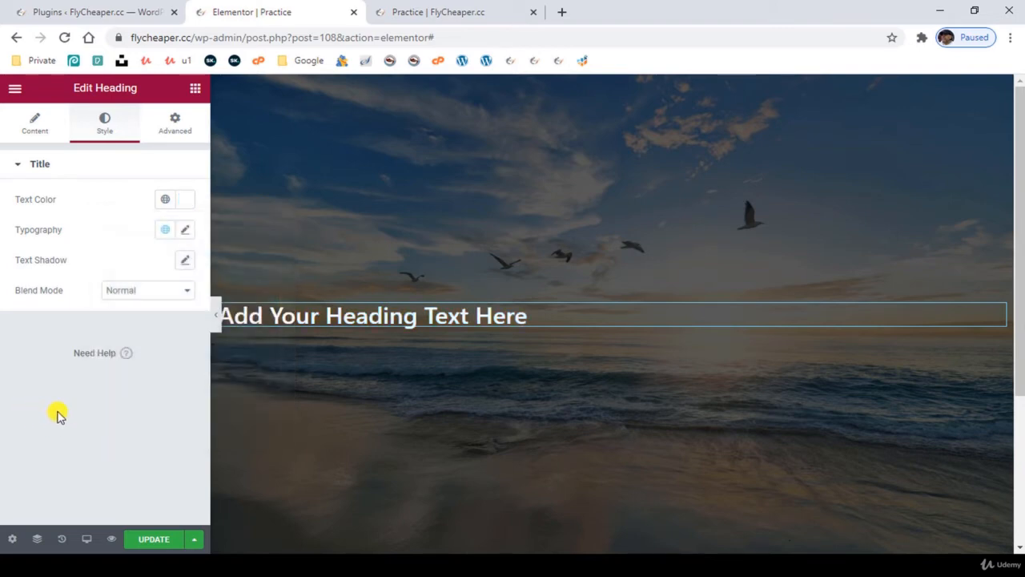
click(36, 128)
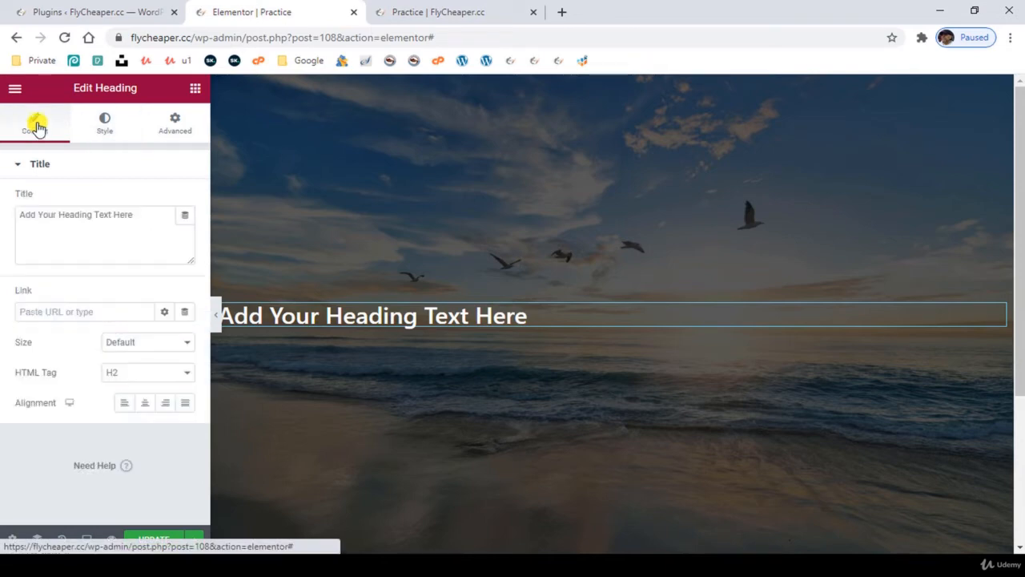
click(144, 404)
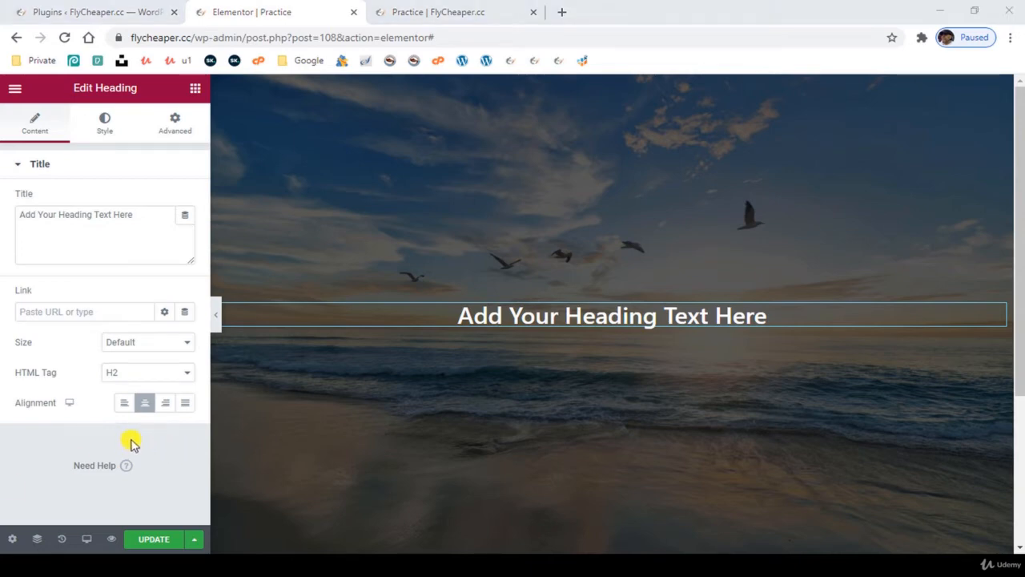
- Try the H1 HTML tag for the heading, and return it to H2
click(140, 381)
click(138, 387)
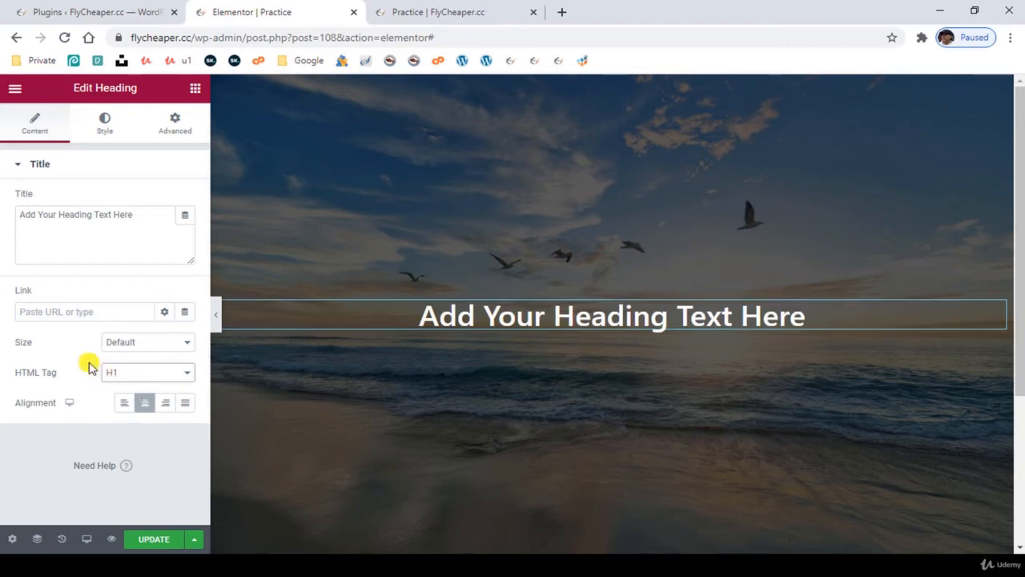
click(140, 377)
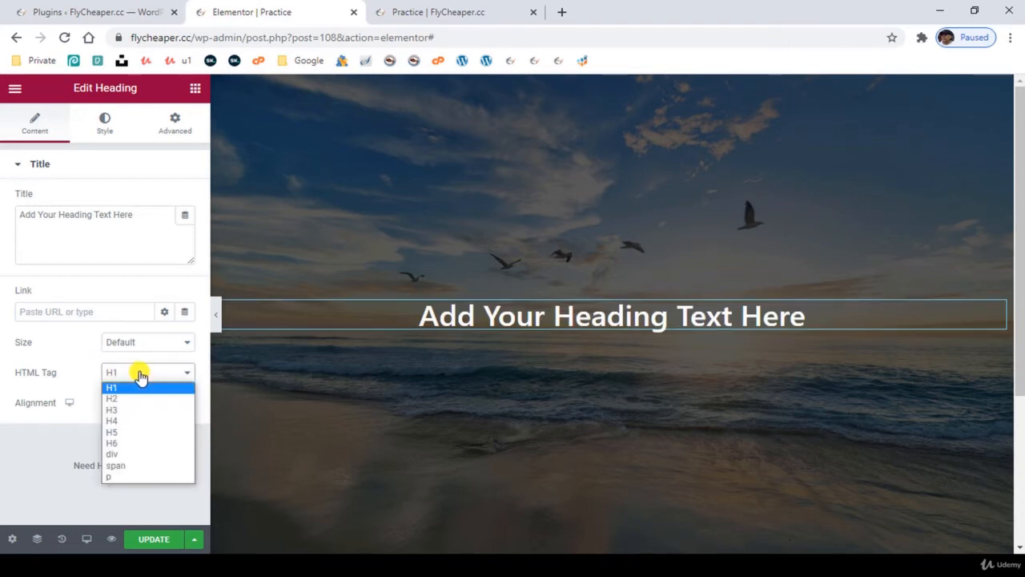
click(142, 398)
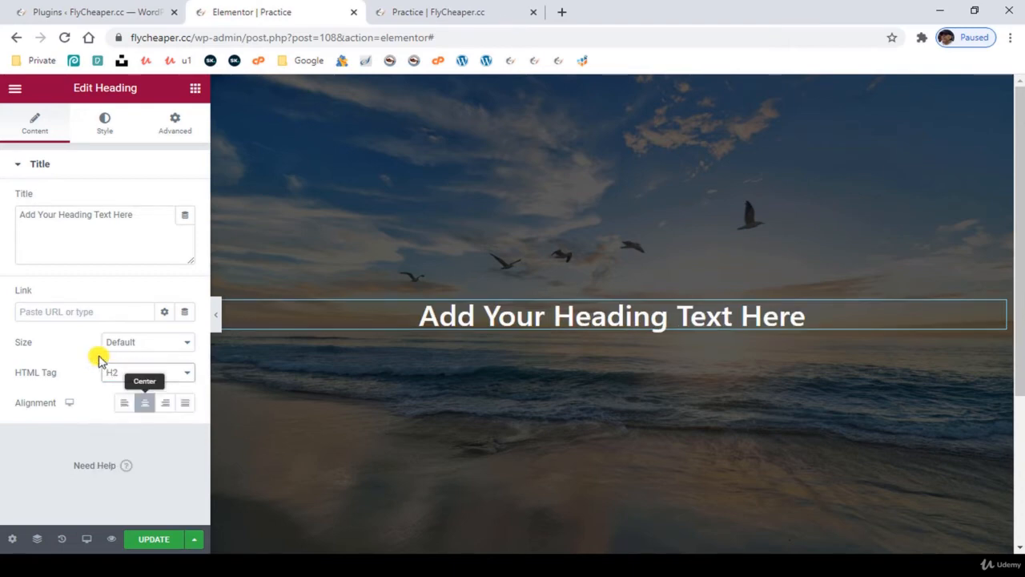
- Try the Medium and XL sizes for the heading, and set its size to XXL
click(152, 344)
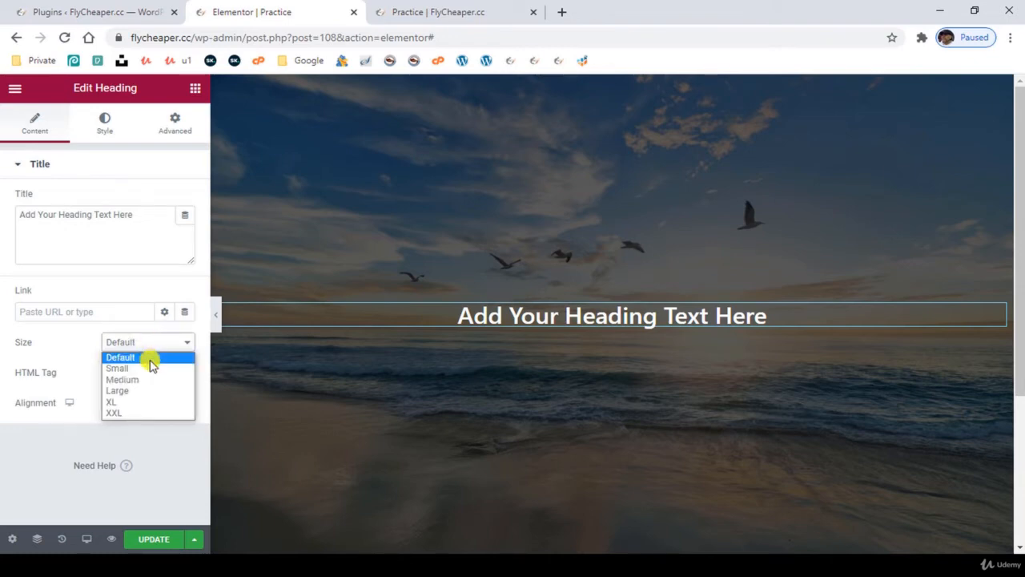
click(147, 378)
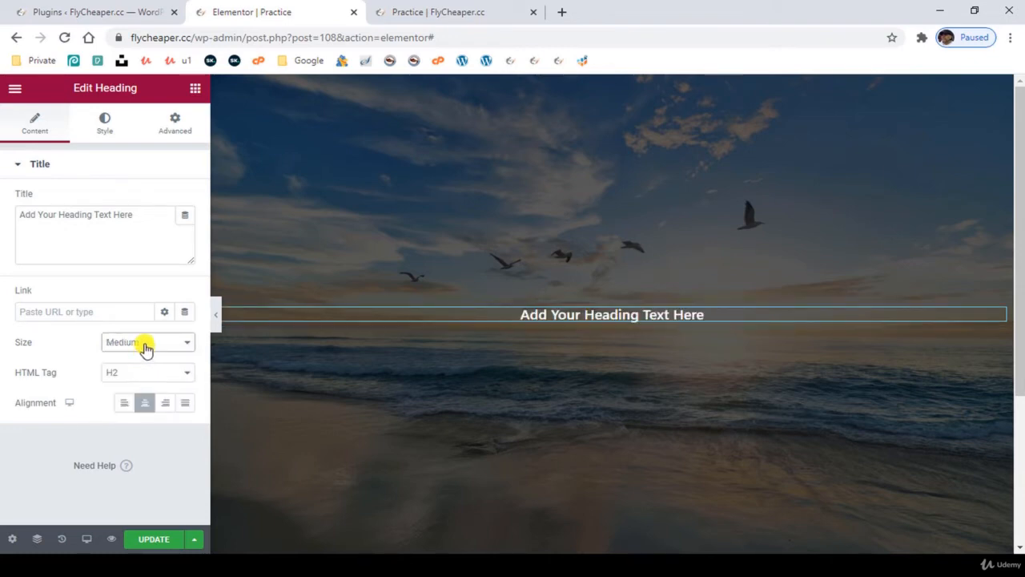
click(145, 347)
click(142, 399)
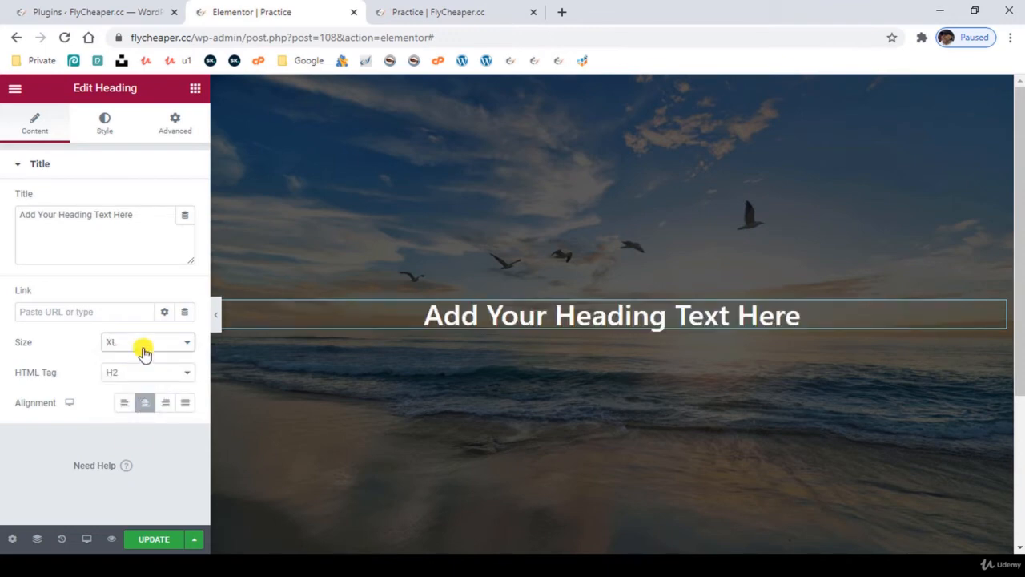
click(143, 353)
click(137, 413)
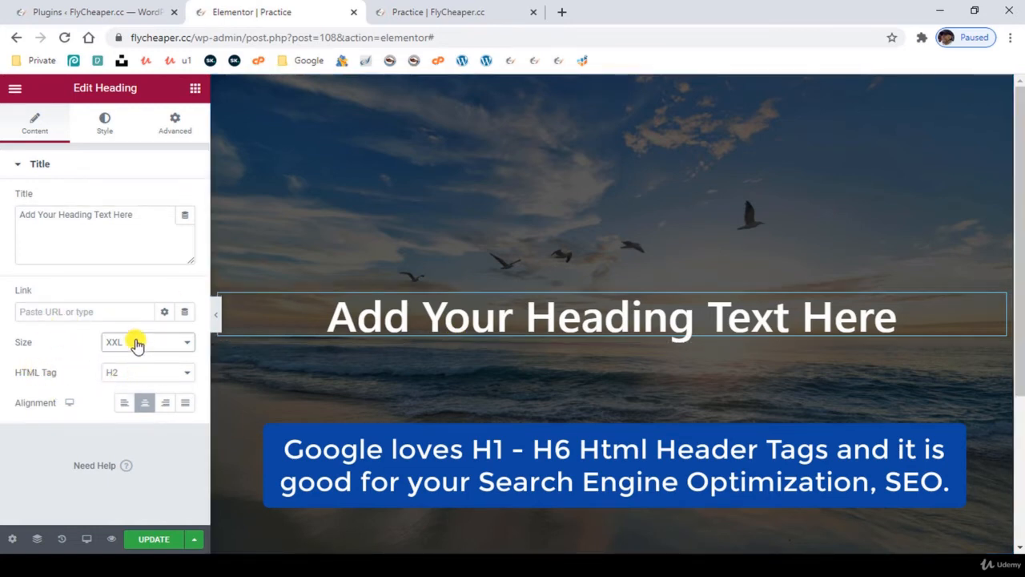
- Open the heading's typography settings, try a font size of 47 px, and clear the size value
click(105, 124)
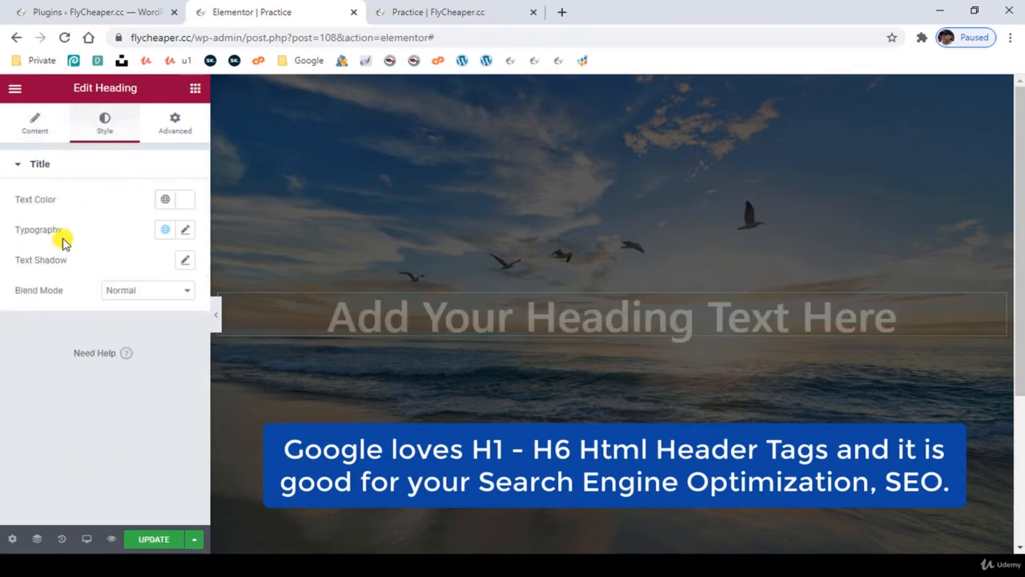
click(185, 232)
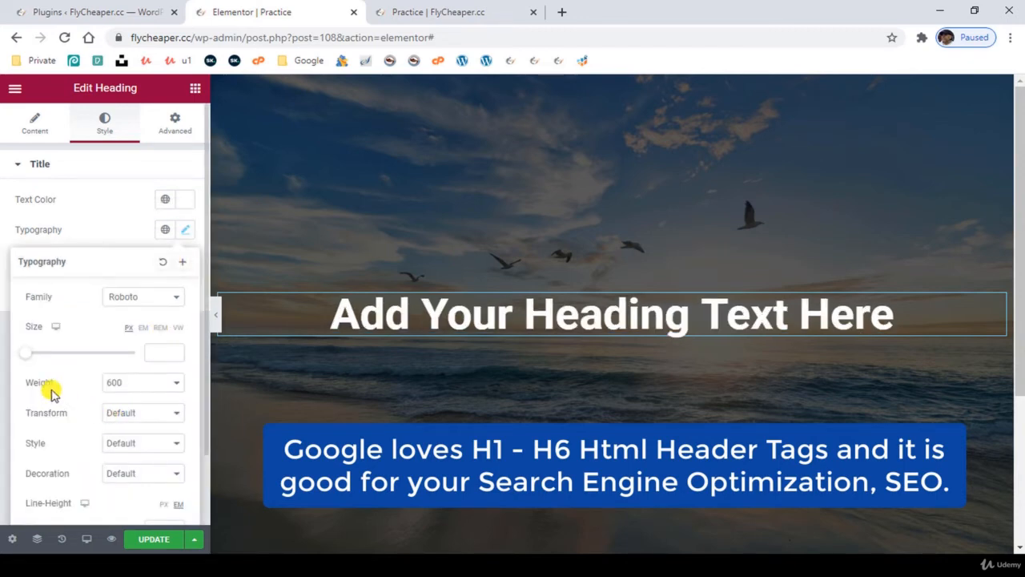
mouse_move(28, 355)
mouse_down()
mouse_move(66, 359)
mouse_move(51, 354)
mouse_up()
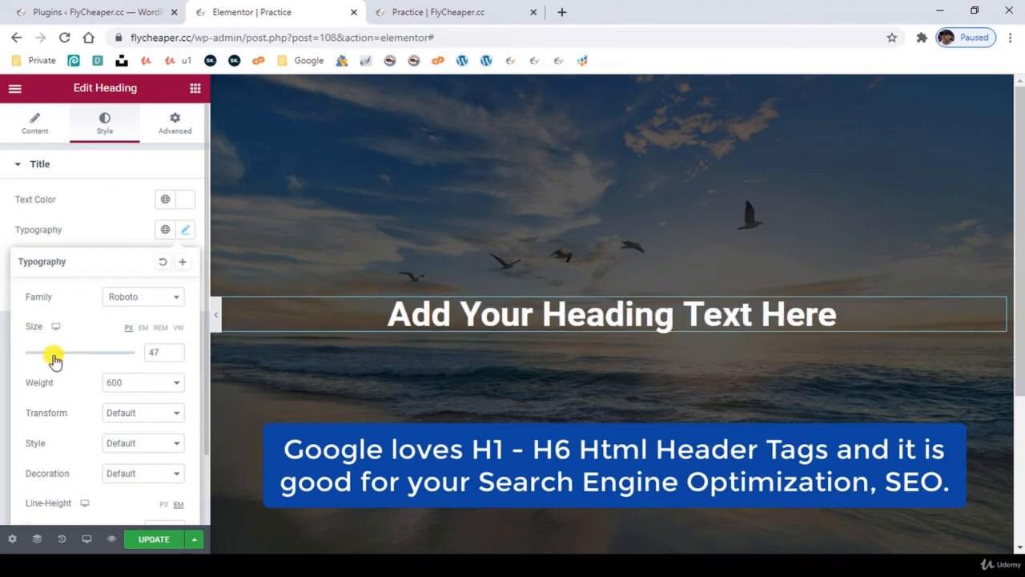
double_click(164, 352)
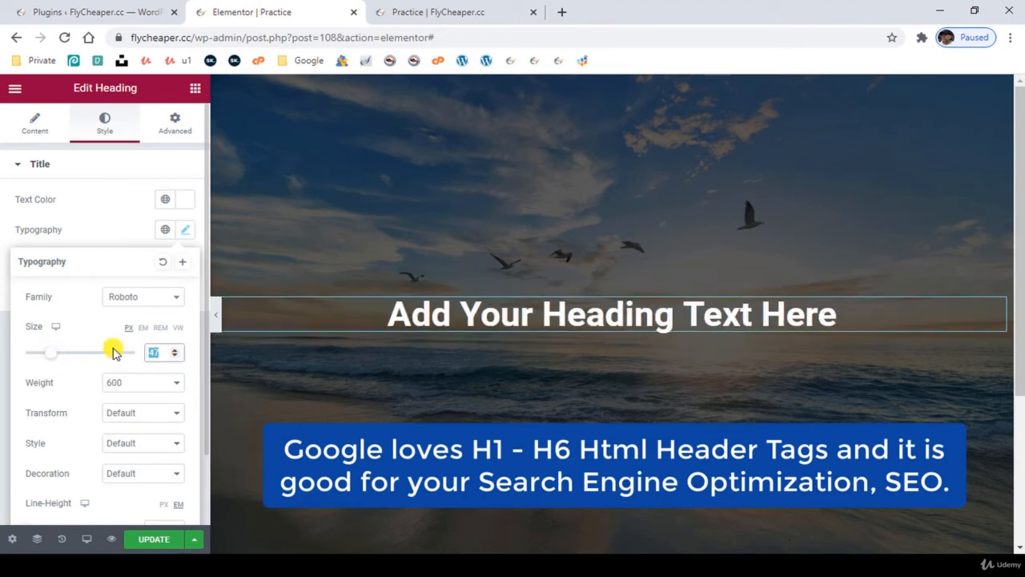
key(BackSpace)
- Try font weights 900 and 100 on the heading, and set the weight back to 600
click(132, 385)
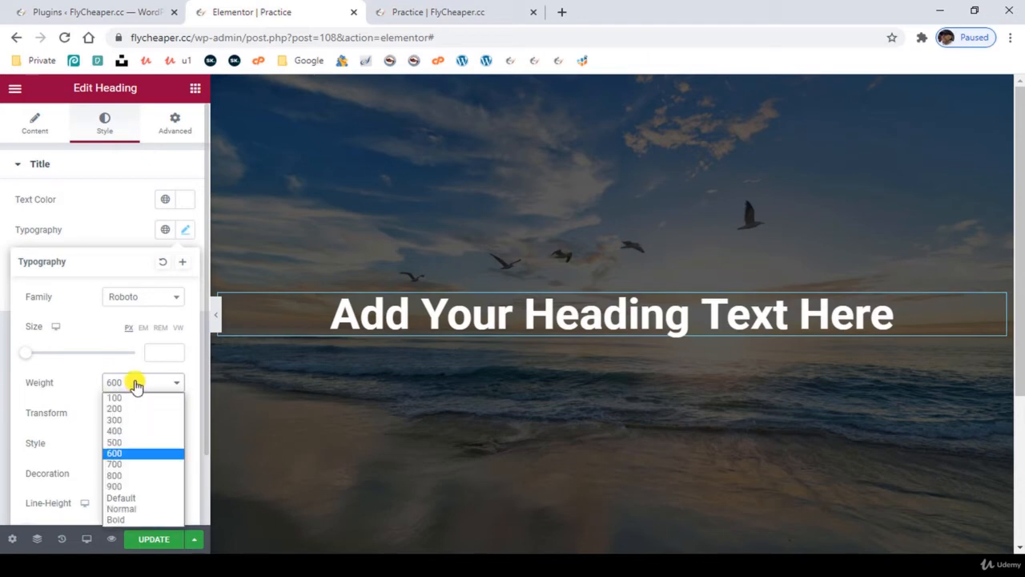
click(141, 486)
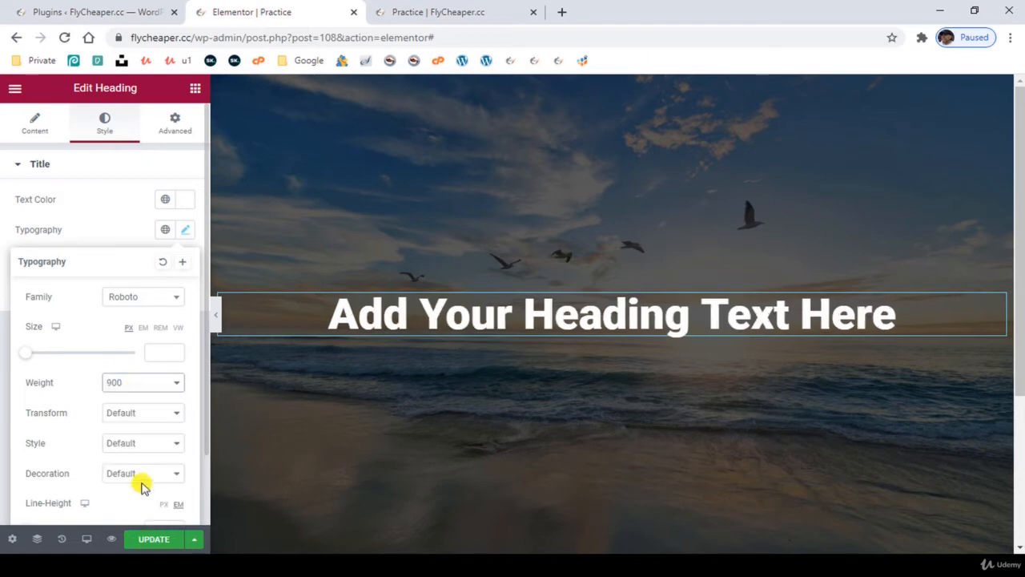
click(133, 385)
click(137, 397)
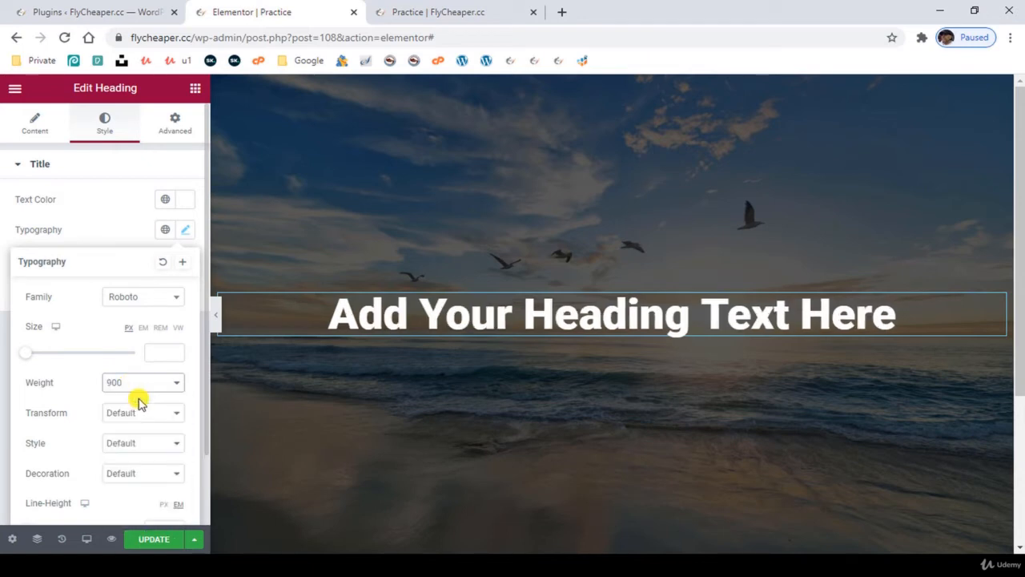
click(145, 380)
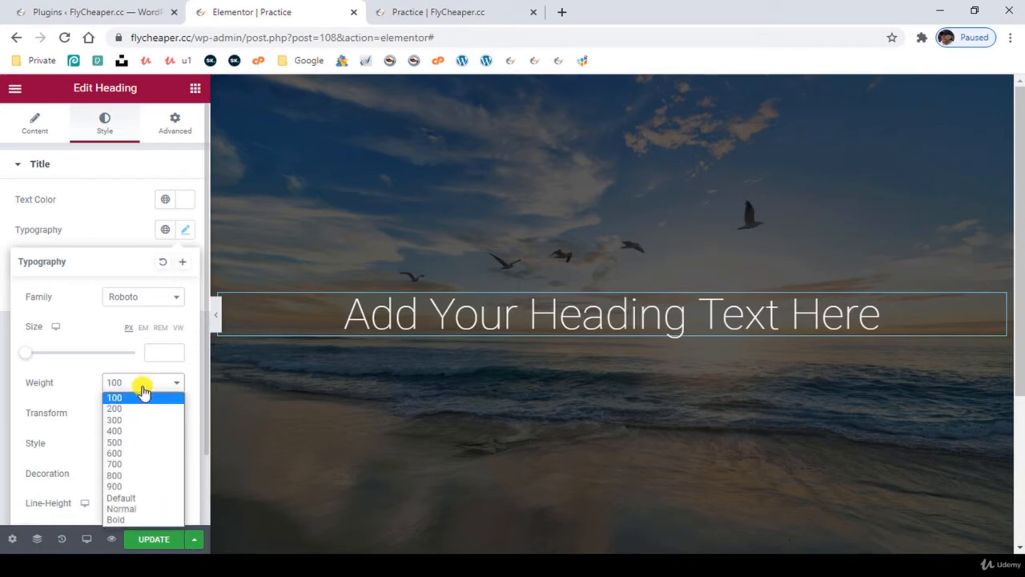
click(145, 452)
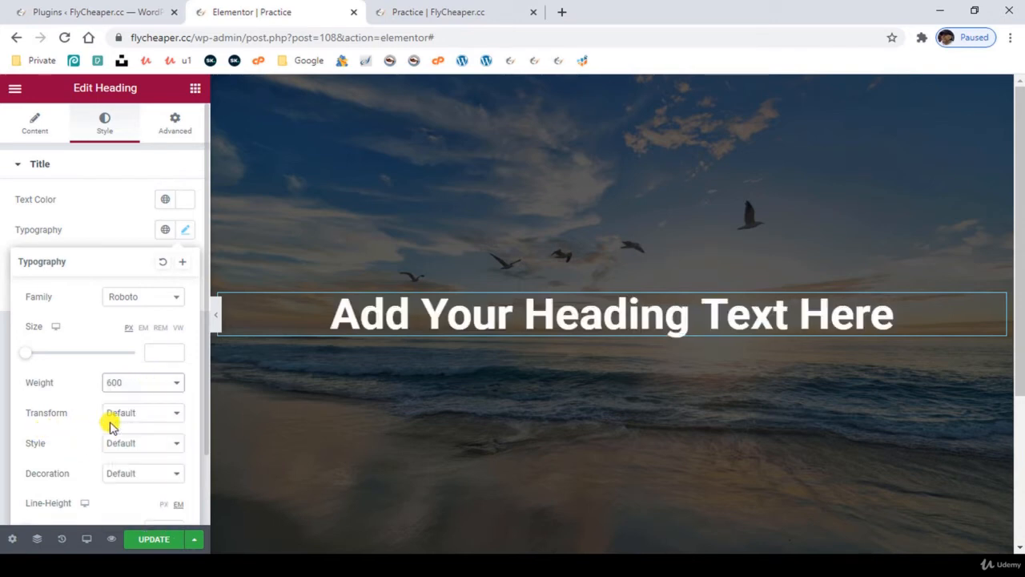
- Try the Uppercase, Capitalize and Lowercase transforms on the heading text, and reset the transform to Default
click(132, 412)
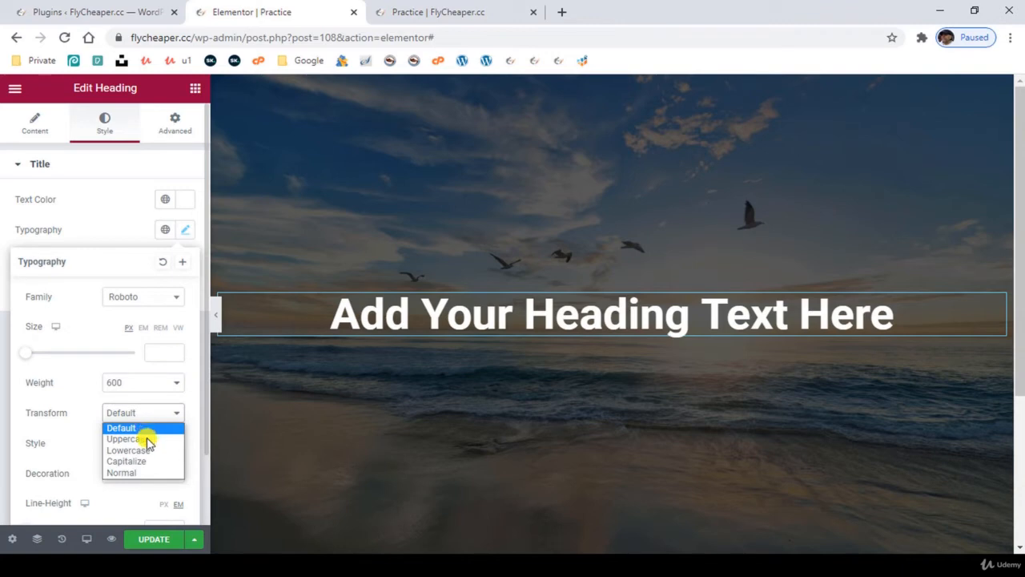
click(147, 439)
click(144, 413)
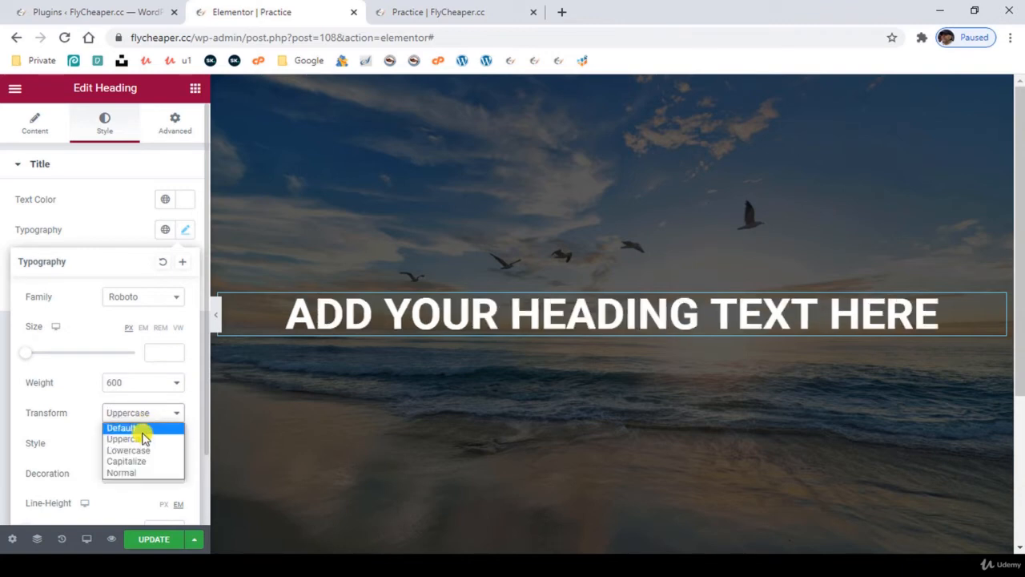
click(141, 460)
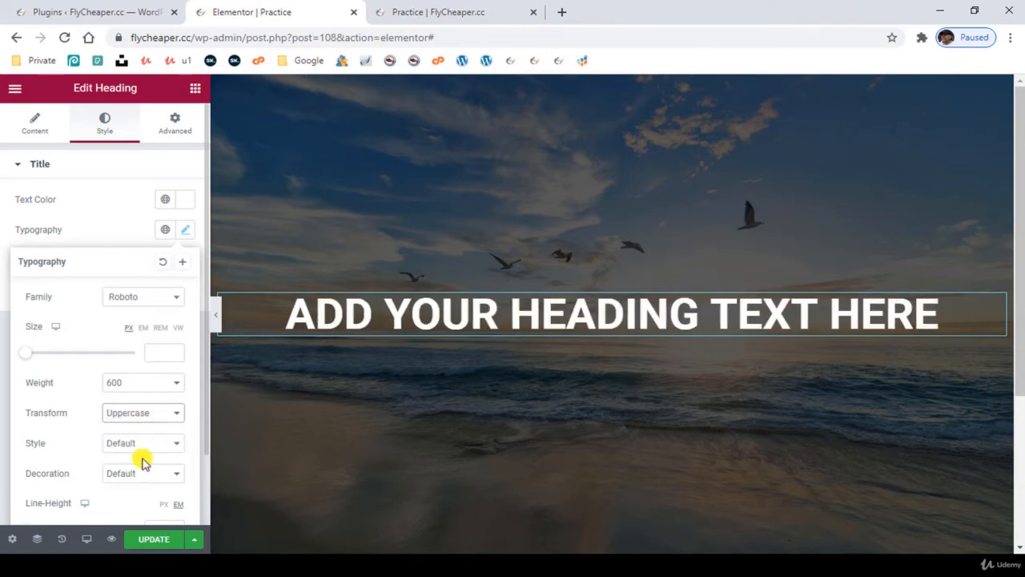
click(142, 414)
click(146, 449)
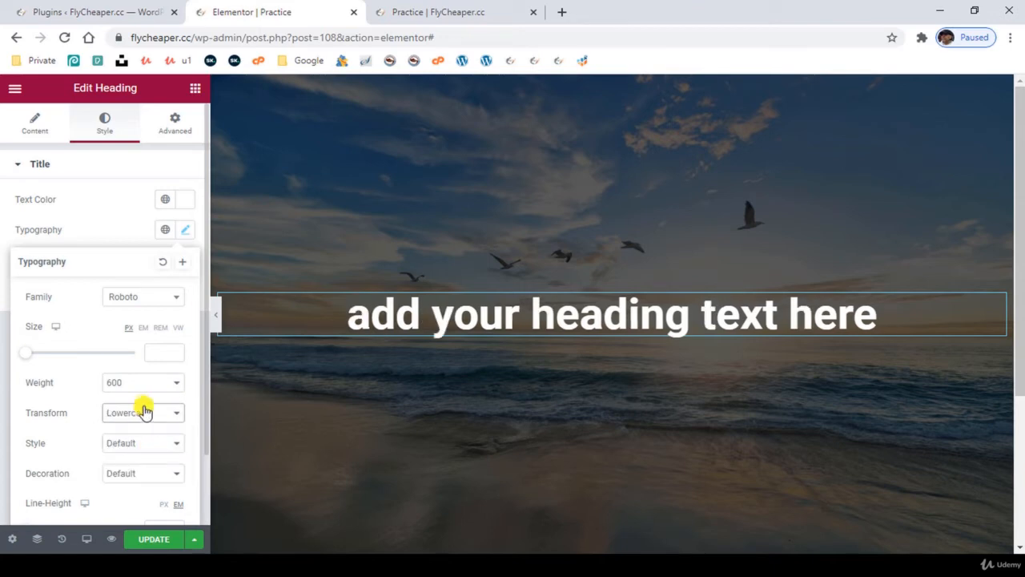
click(142, 413)
click(141, 426)
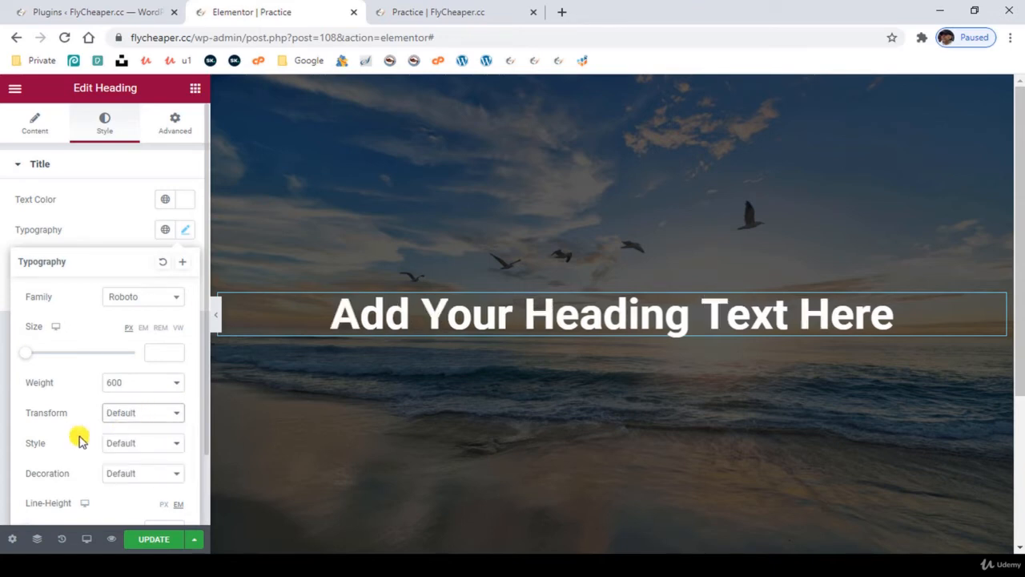
- Try the Italic font style on the heading, and reset the style to Default
click(138, 443)
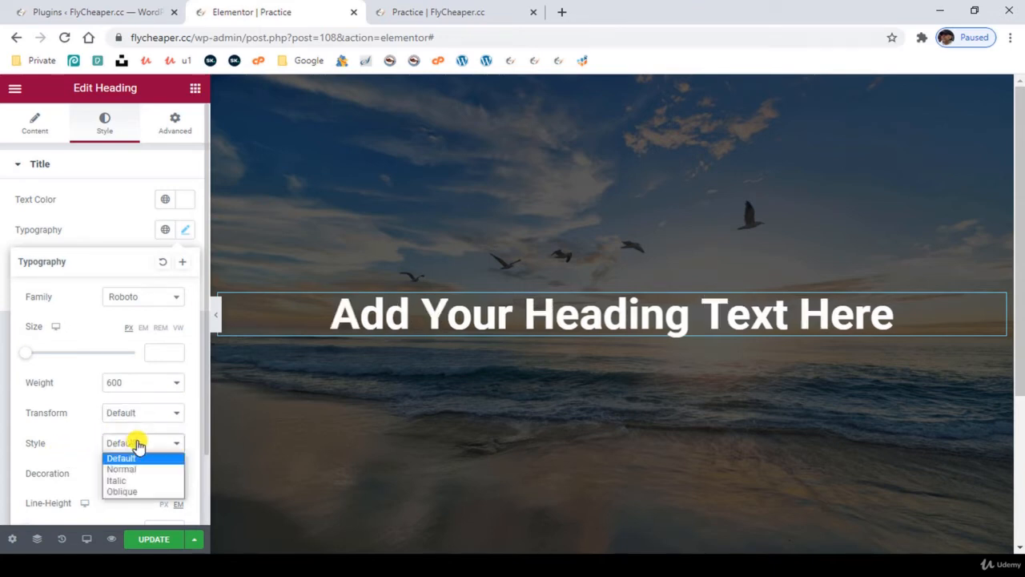
click(128, 480)
click(147, 443)
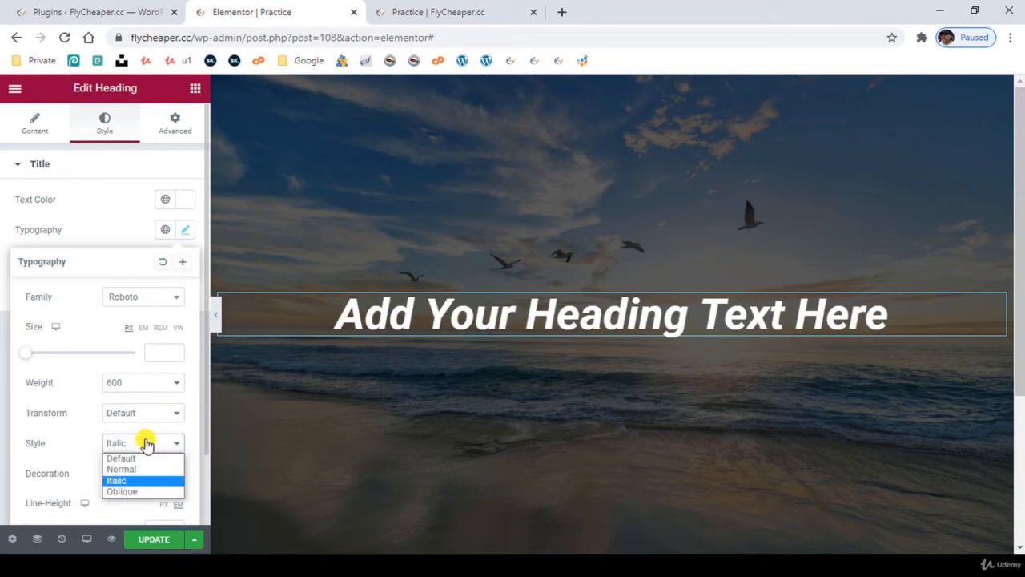
click(145, 454)
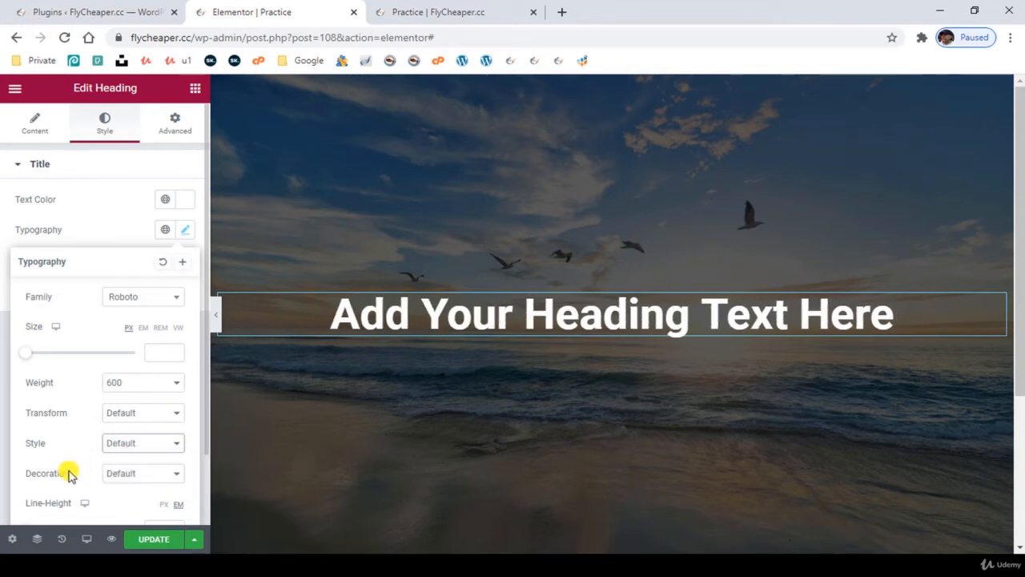
- Try the Line Through decoration on the heading, and reset the decoration to Default
click(121, 473)
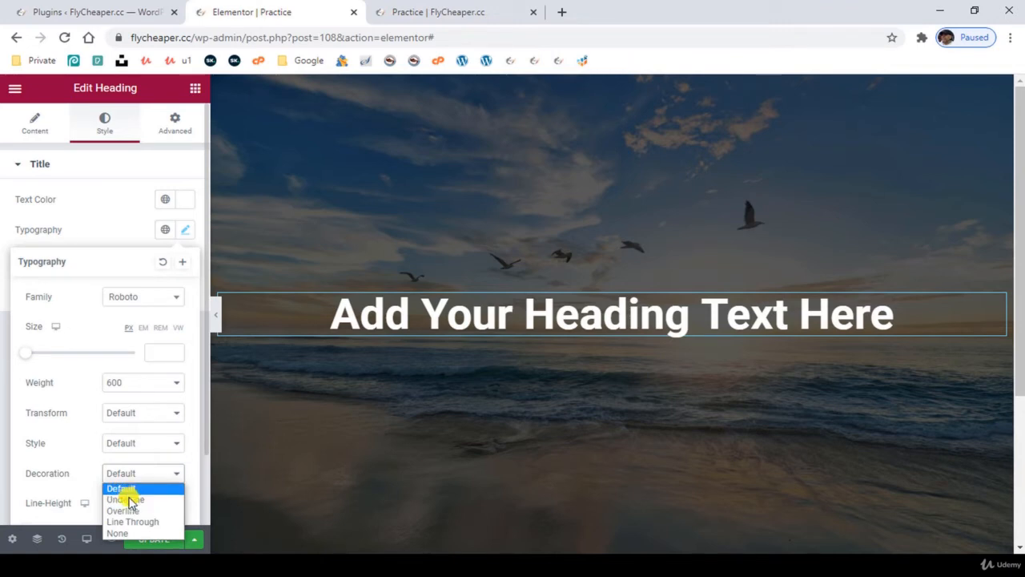
click(132, 521)
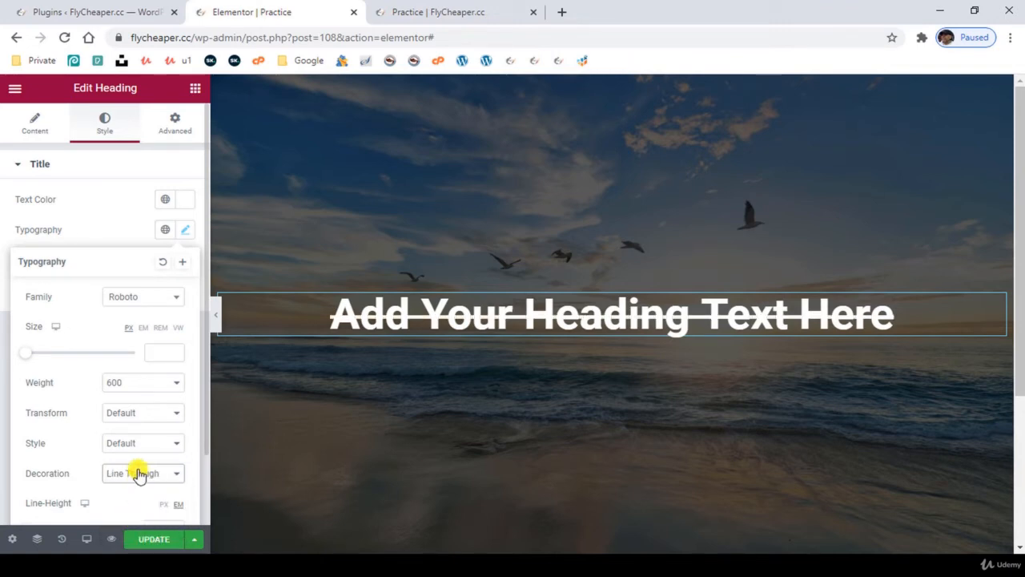
click(137, 473)
click(120, 487)
scroll(72, 455, down, 2)
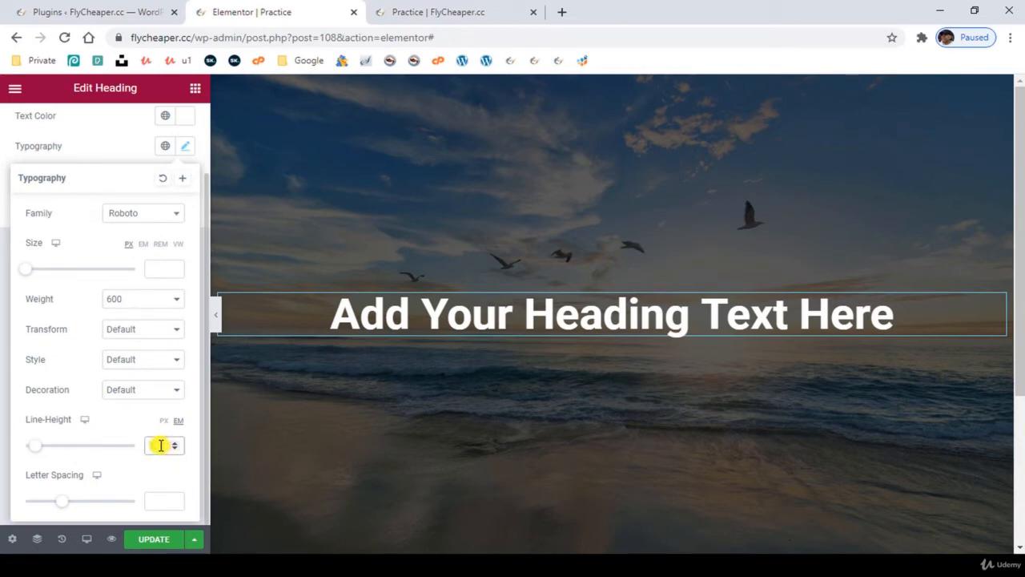
- Set the heading's line height to 1.2 em and its letter spacing to 0.5
key(Up)
key(Up)
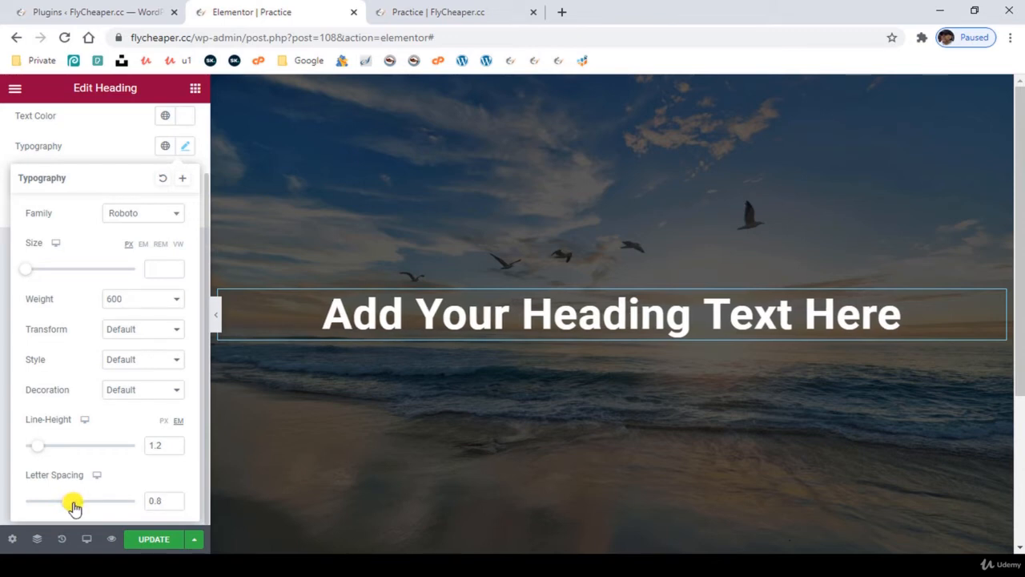
mouse_move(116, 516)
mouse_down()
mouse_move(126, 513)
mouse_move(111, 516)
mouse_up()
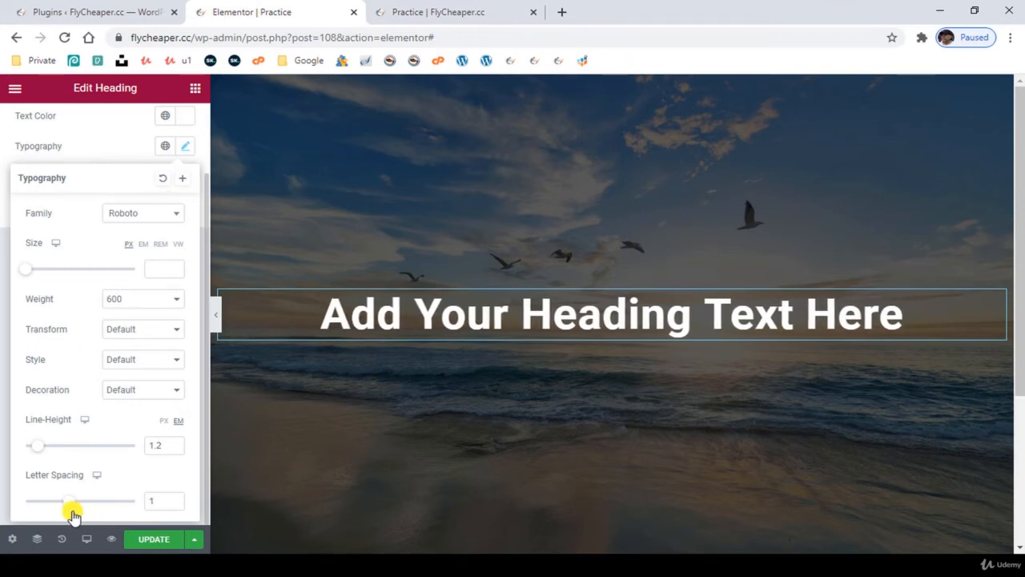
mouse_move(72, 516)
mouse_down()
mouse_move(98, 501)
mouse_move(76, 511)
mouse_up()
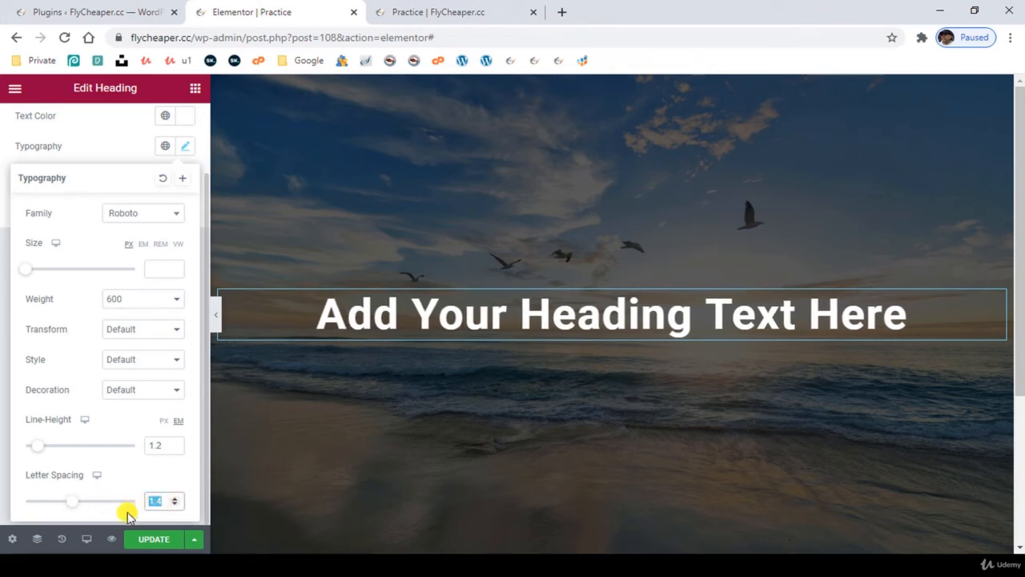
text(0.5)
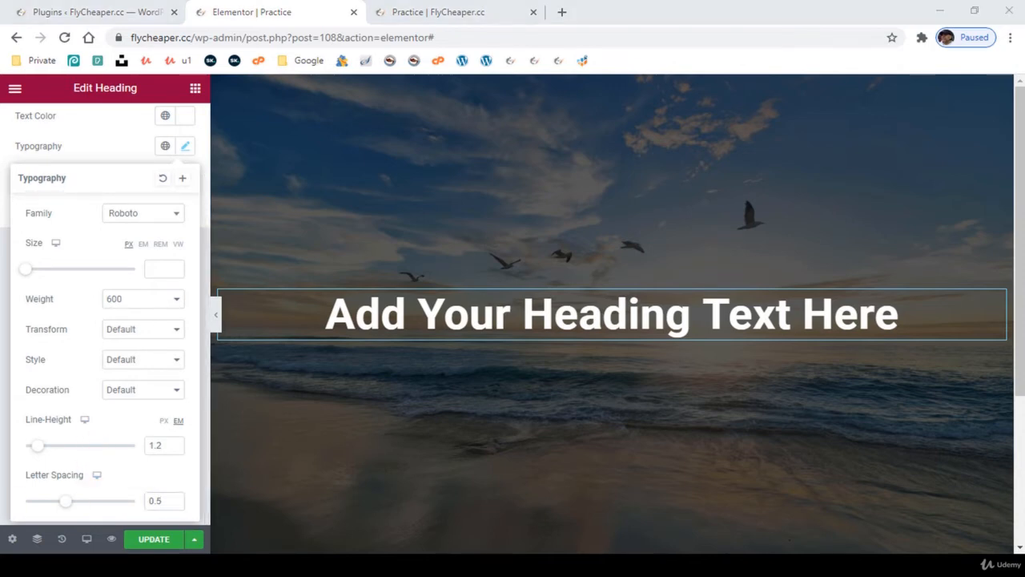
click(4, 420)
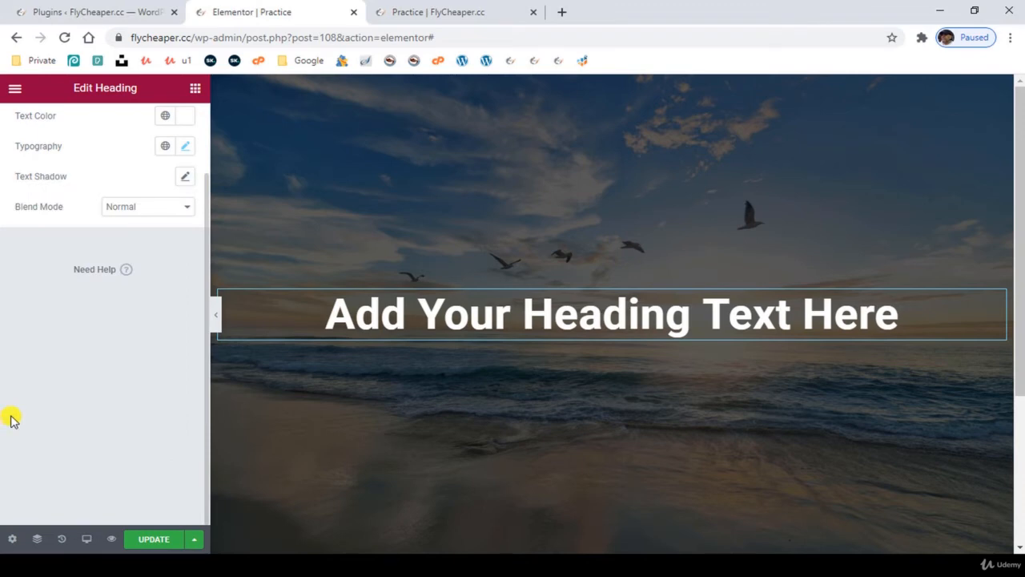
scroll(92, 289, up, 2)
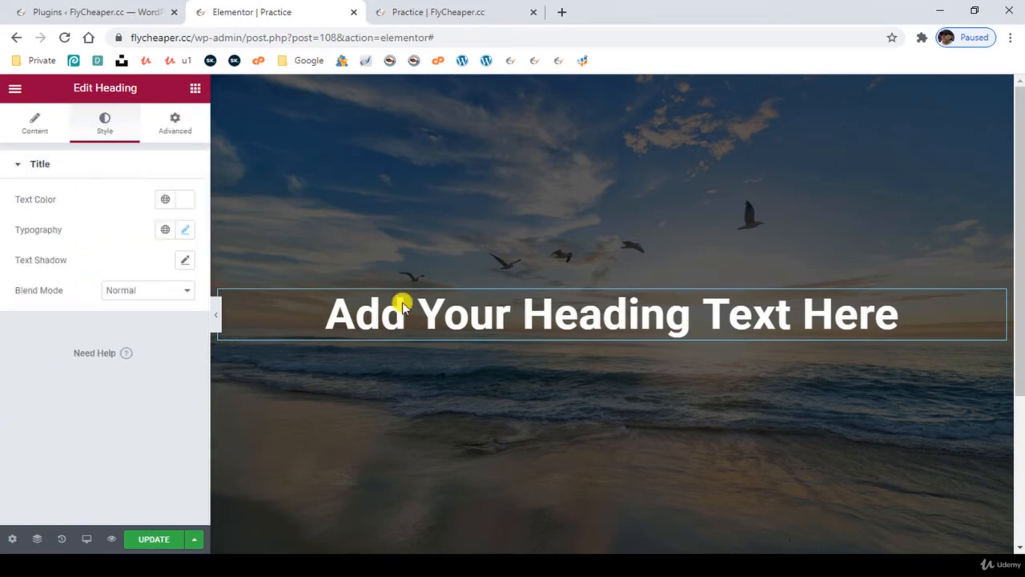
click(36, 125)
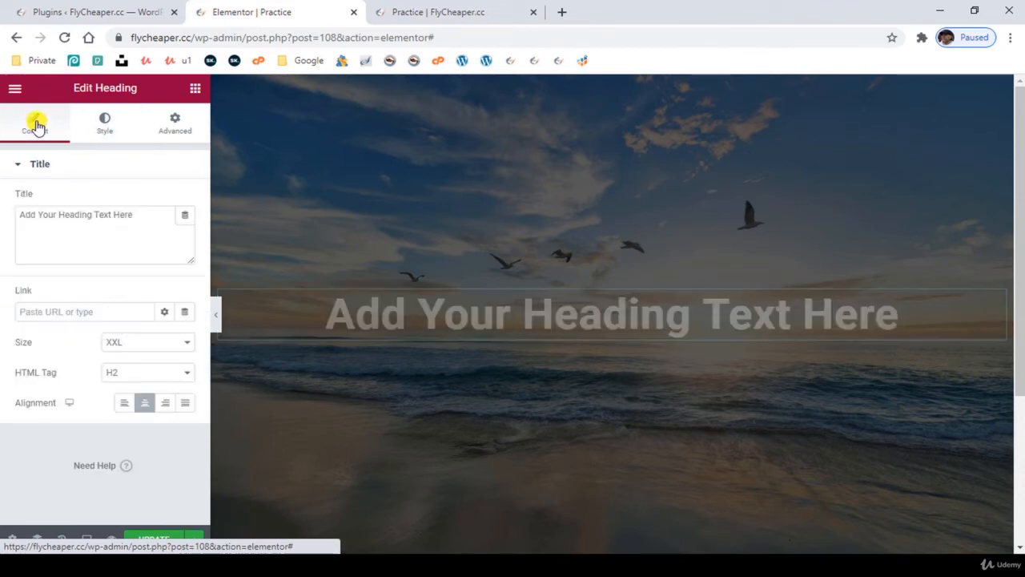
drag(157, 216, 32, 213)
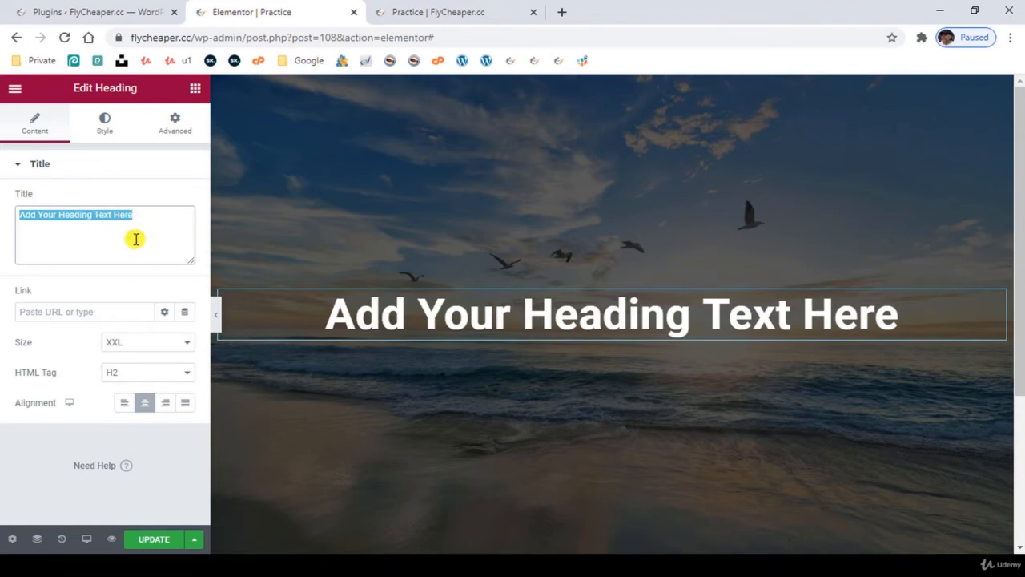
click(156, 214)
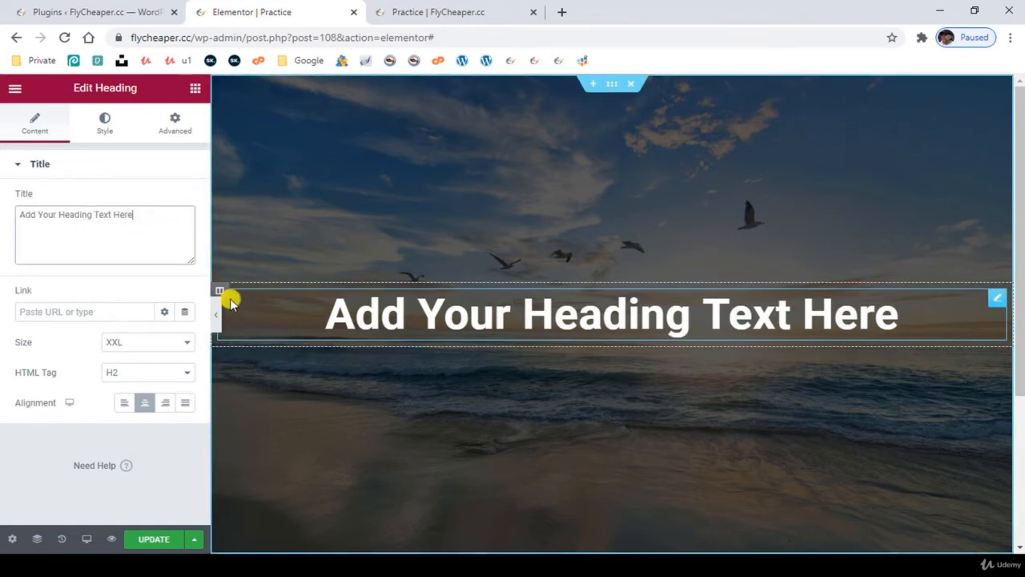
- Try a two-equal-column section with a widened first column below the beach image section, and delete that section
scroll(574, 427, down, 3)
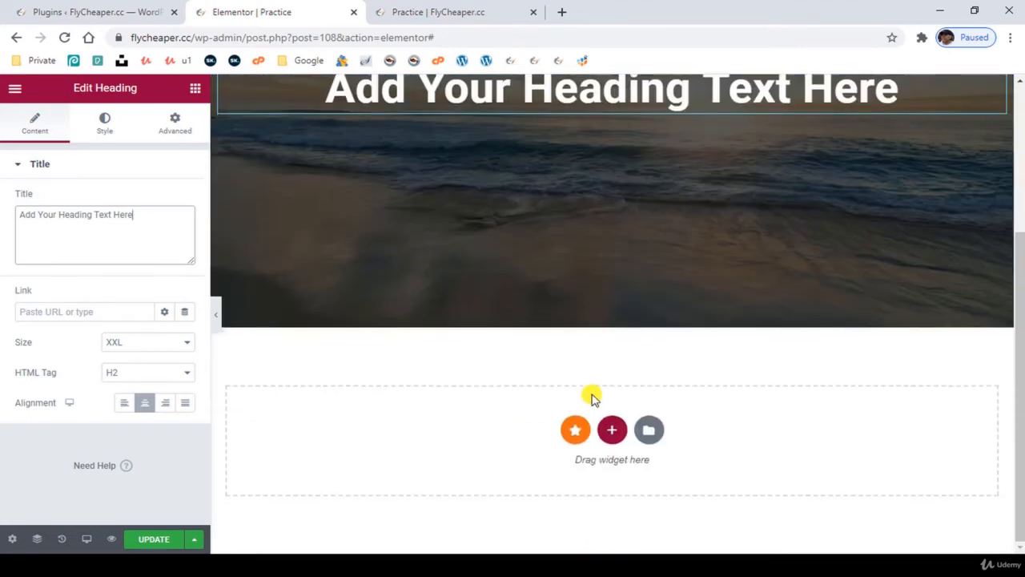
click(614, 433)
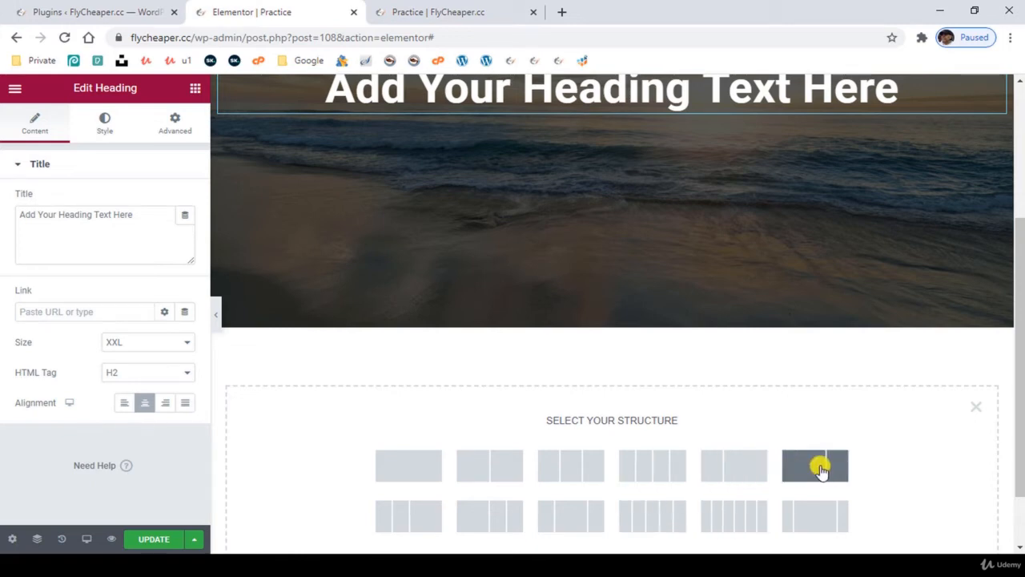
scroll(500, 472, down, 1)
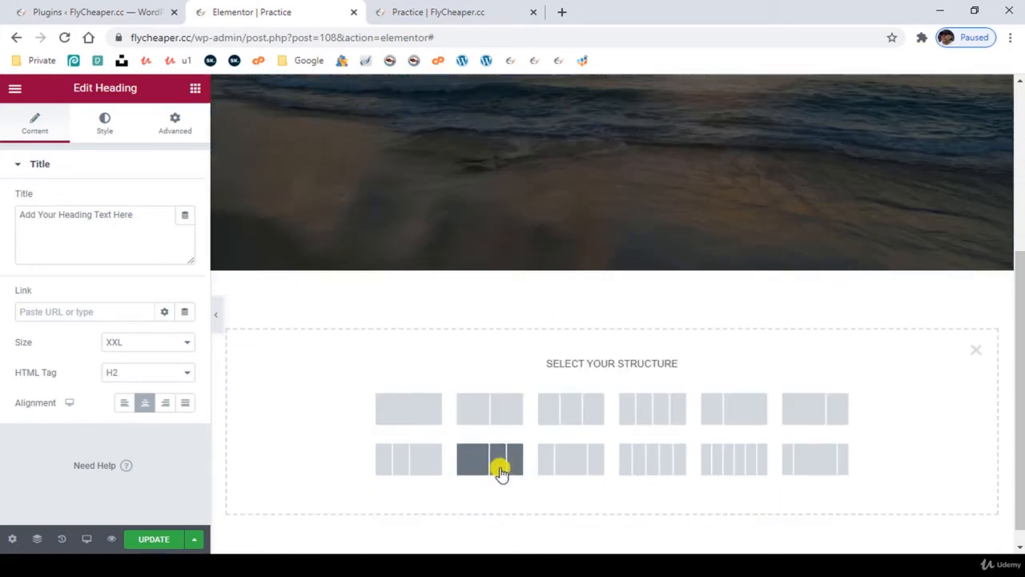
click(489, 394)
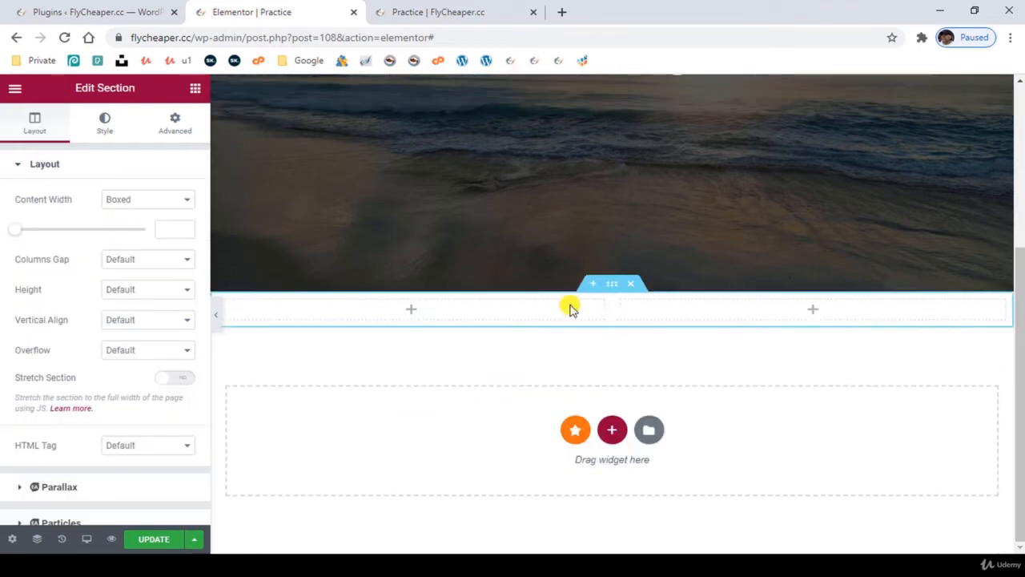
drag(698, 314, 643, 312)
click(631, 284)
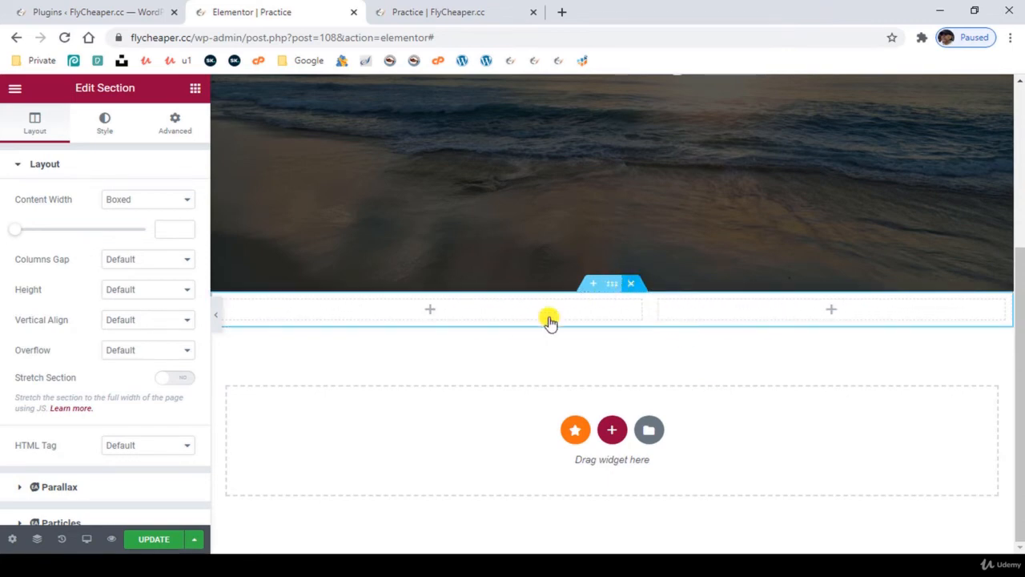
- Try duplicating the heading's column in the beach image section, and undo the duplication
scroll(516, 376, up, 3)
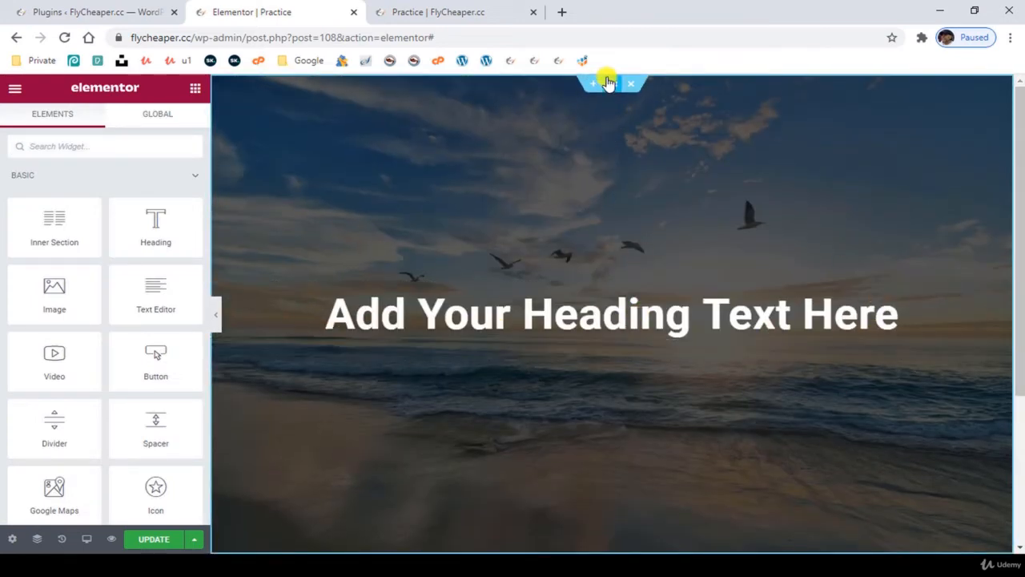
right_click(220, 294)
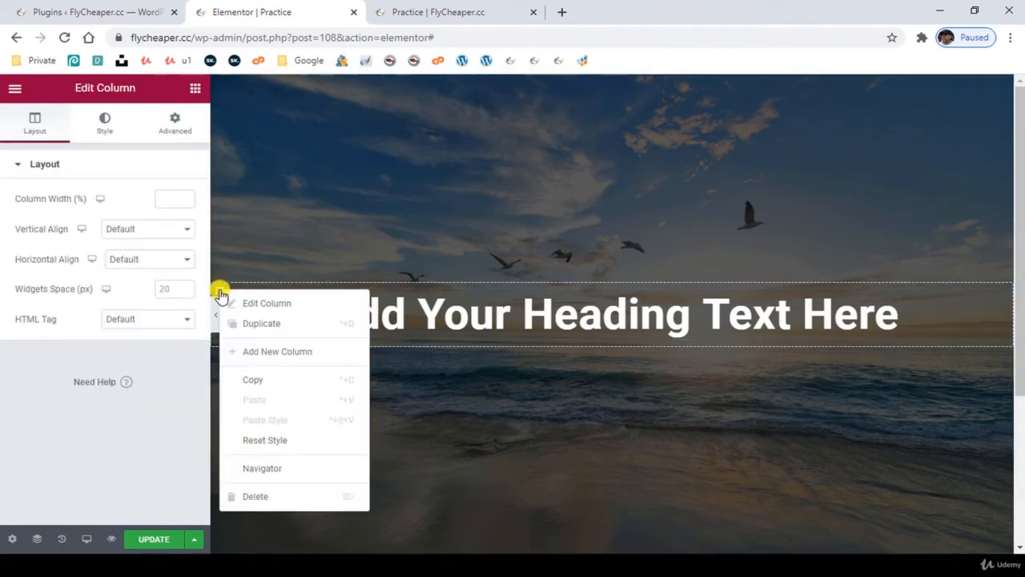
click(260, 325)
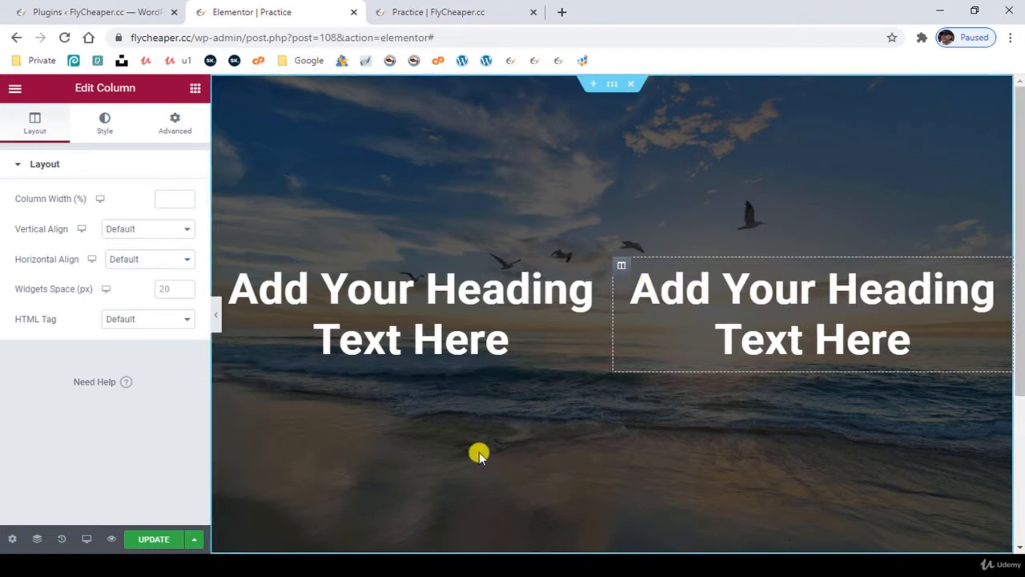
key(ctrl+z)
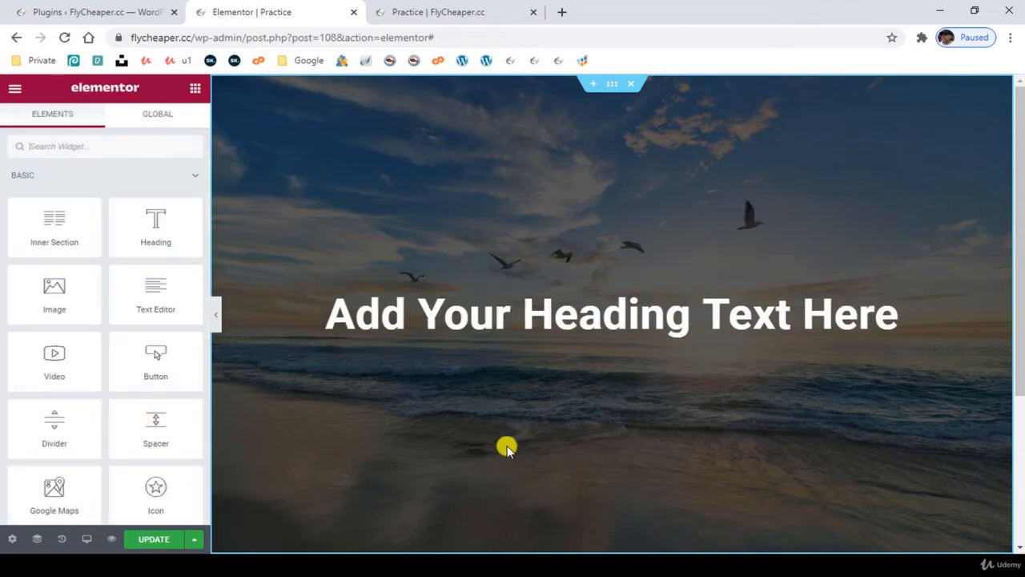
- Add a new empty column beside the heading's column in the beach image section
right_click(218, 292)
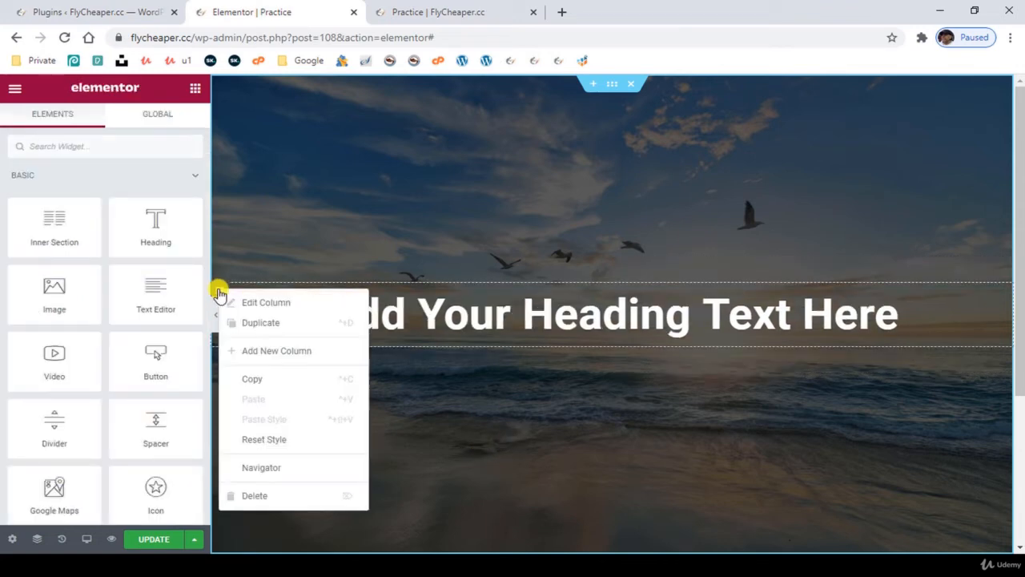
click(278, 353)
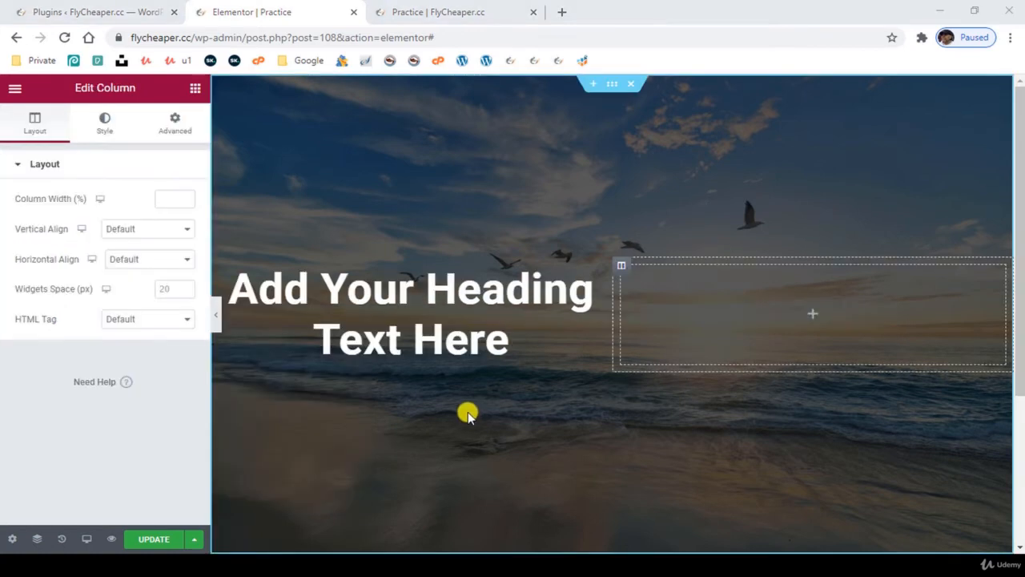
- Try a linked padding of 25 px on all sides of the heading, and clear the padding
click(599, 273)
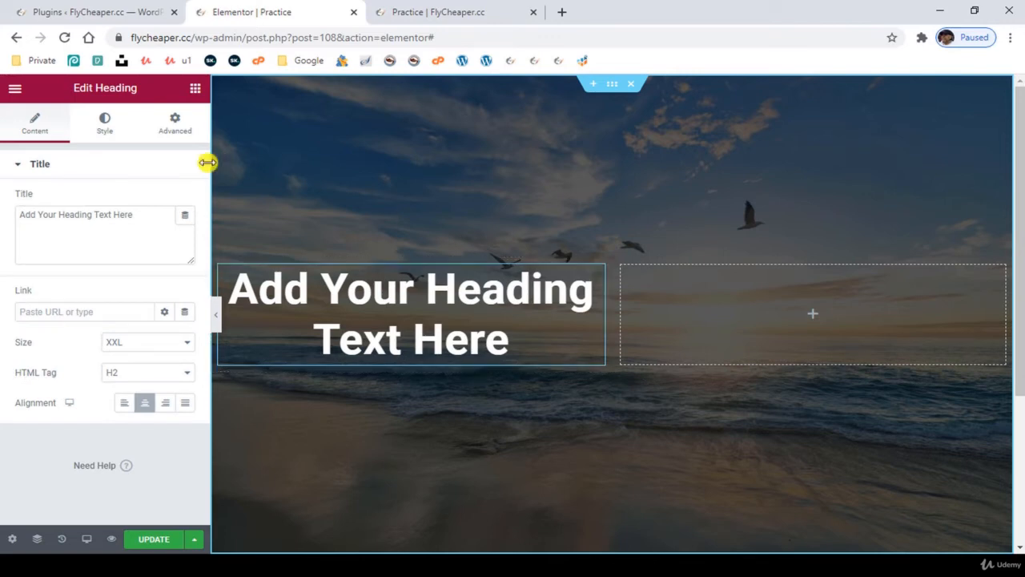
click(174, 128)
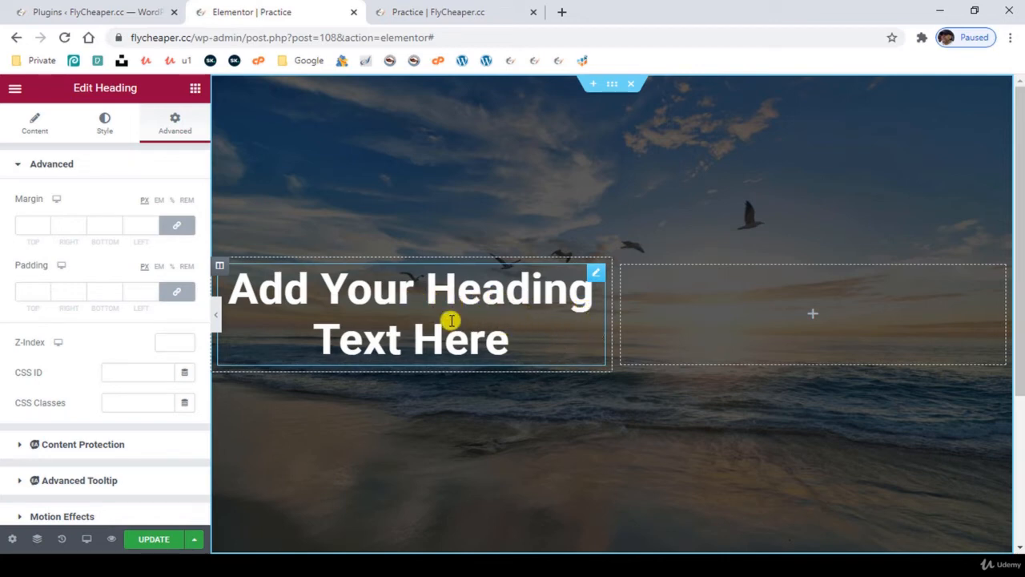
click(32, 289)
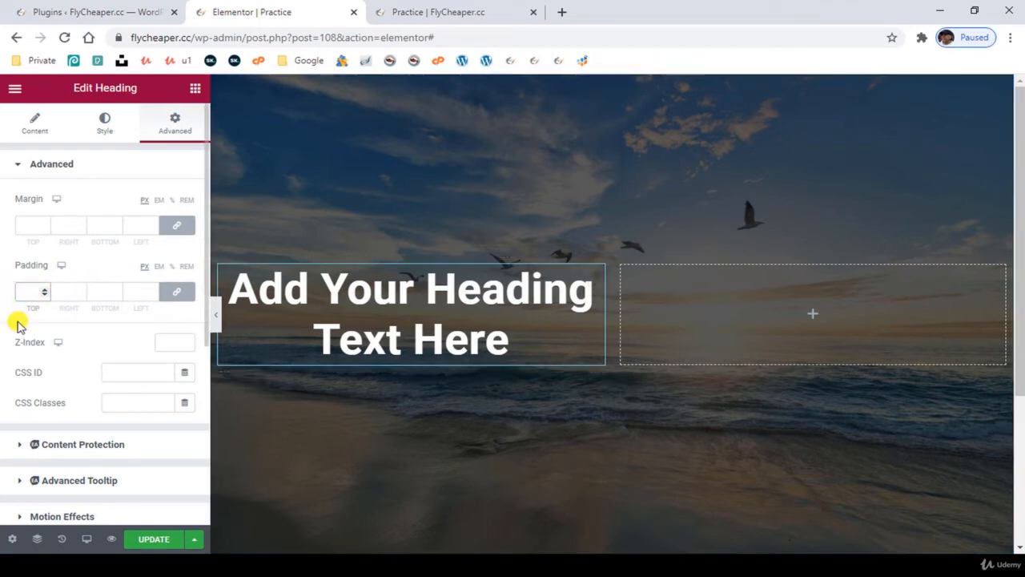
text(25)
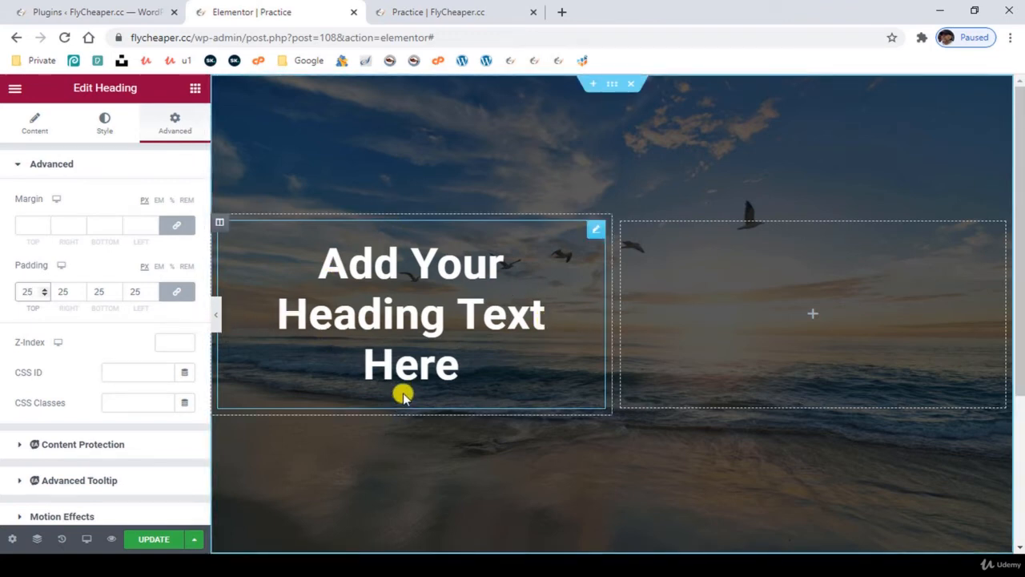
double_click(28, 291)
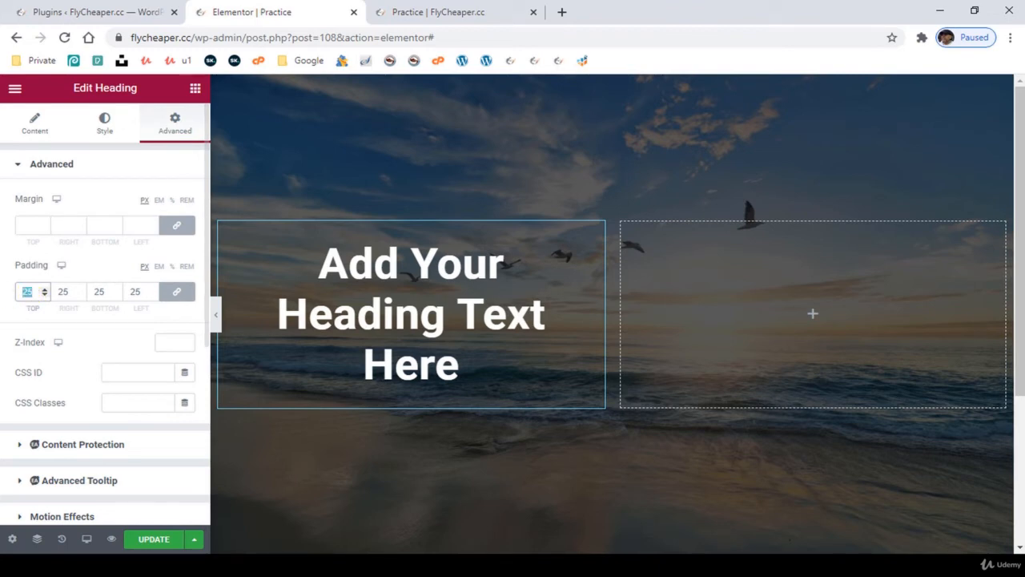
key(BackSpace)
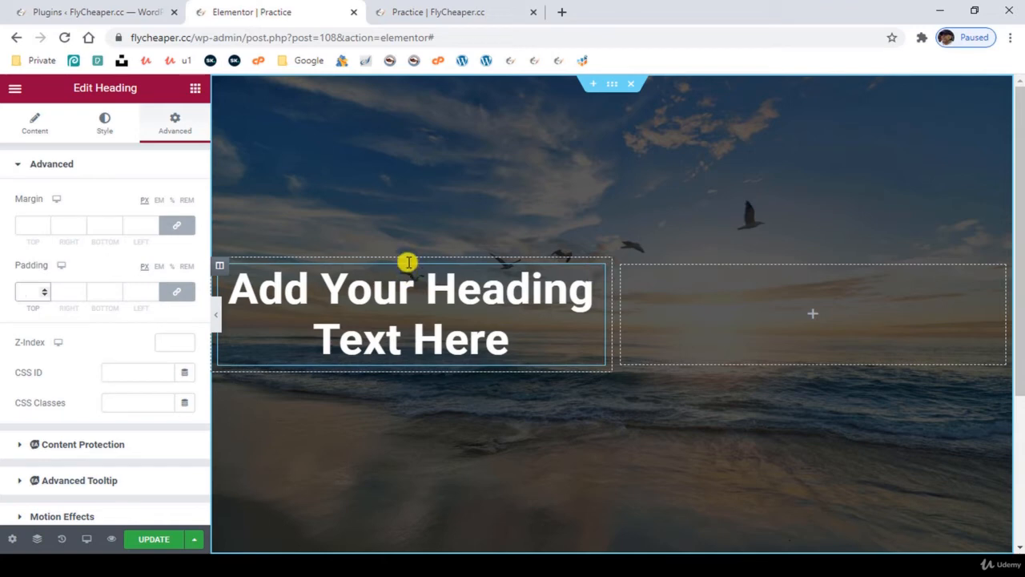
- Unlink the heading's padding values and set top and bottom to 25 px, right and left to 50 px
click(172, 293)
double_click(30, 292)
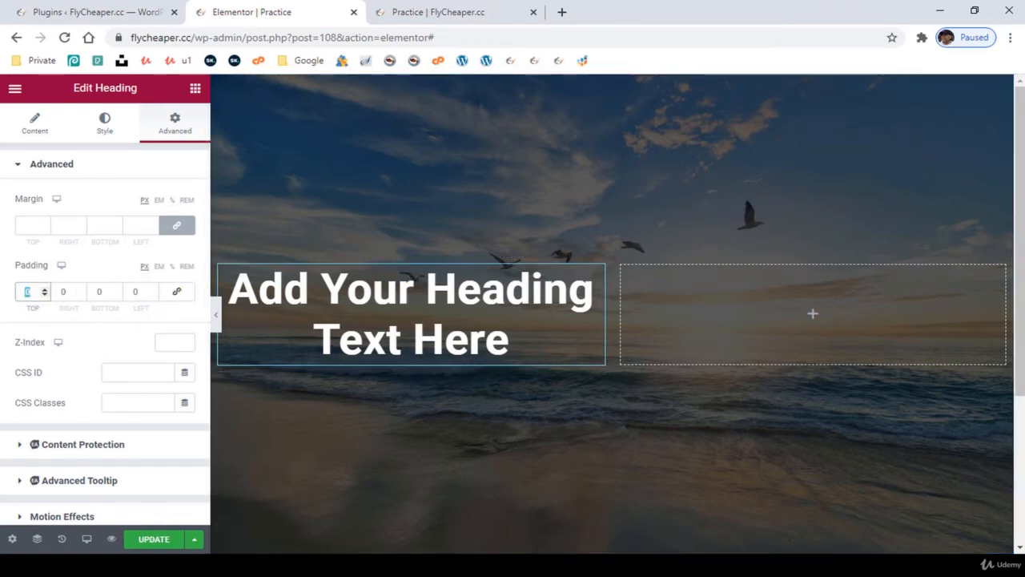
text(25)
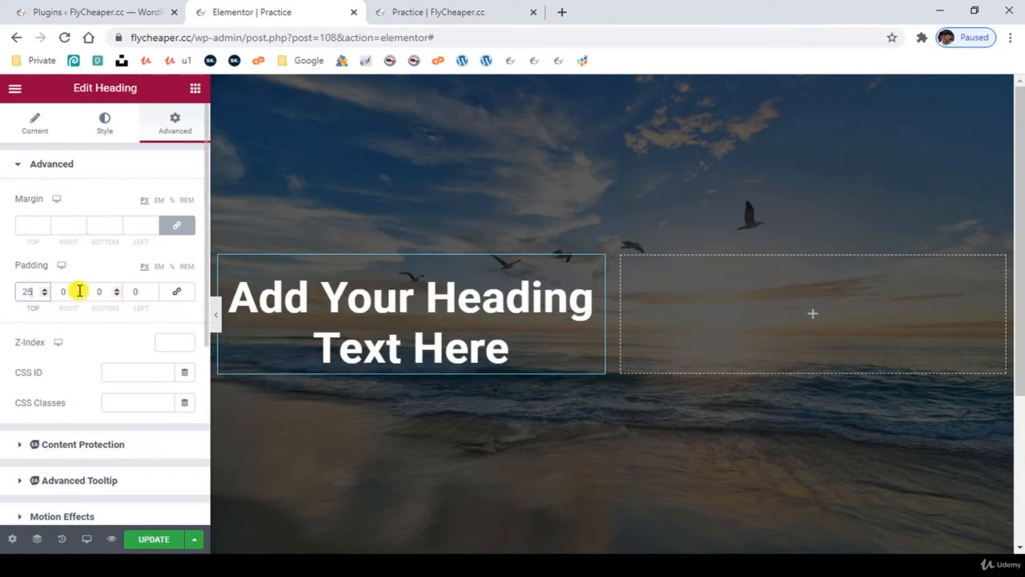
key(Tab)
key(Tab)
text(25)
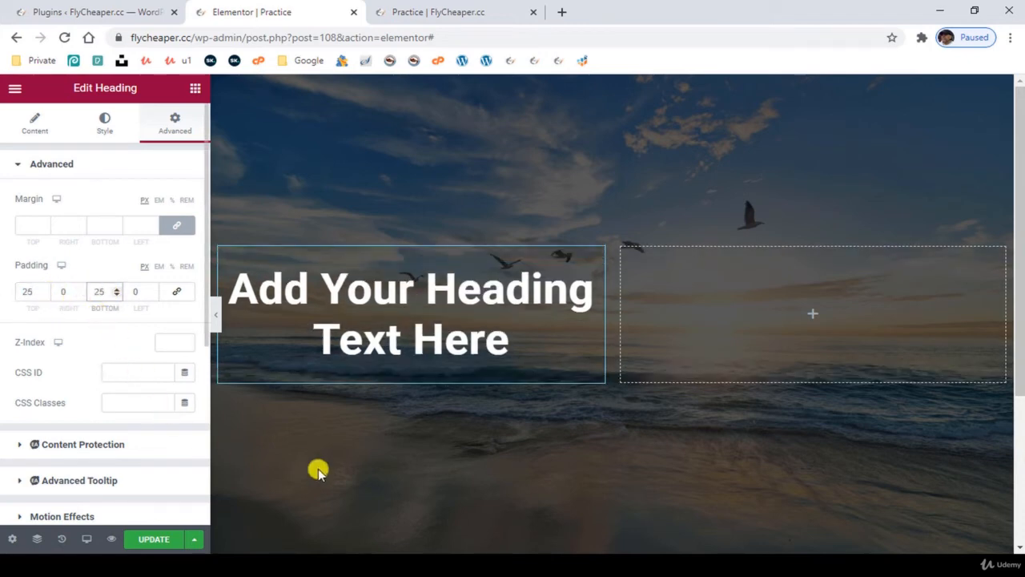
click(69, 292)
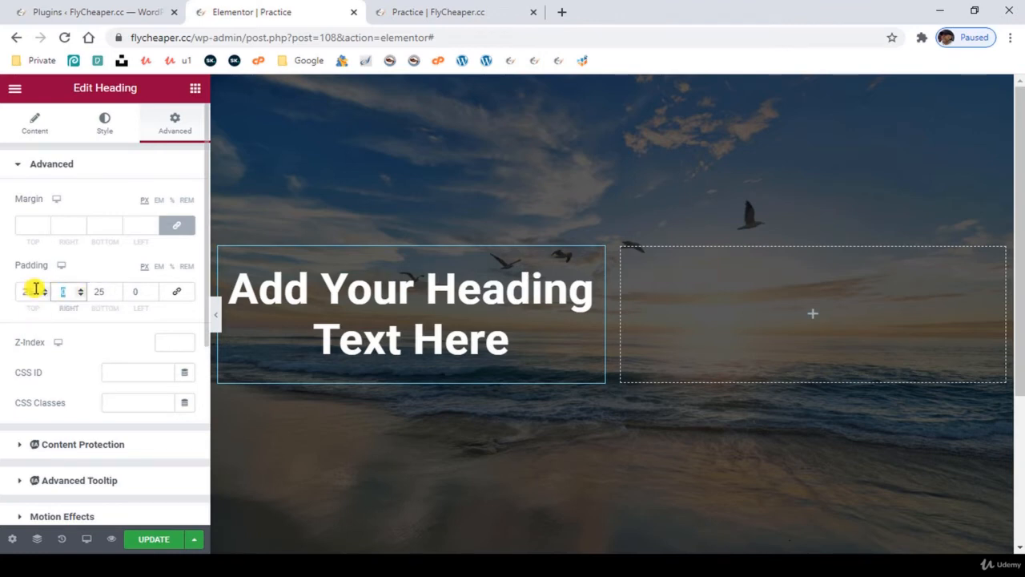
text(50)
click(142, 292)
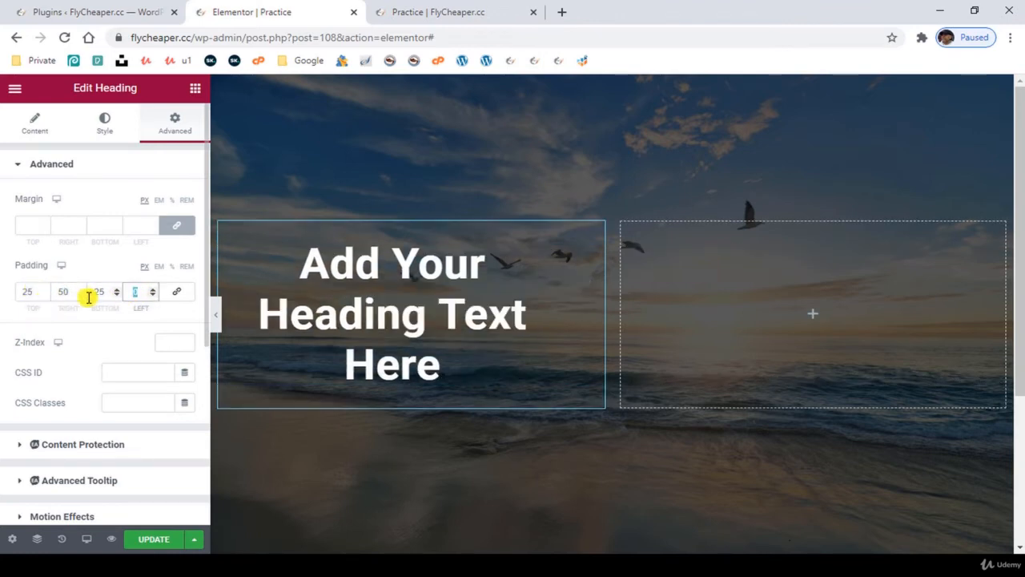
text(50)
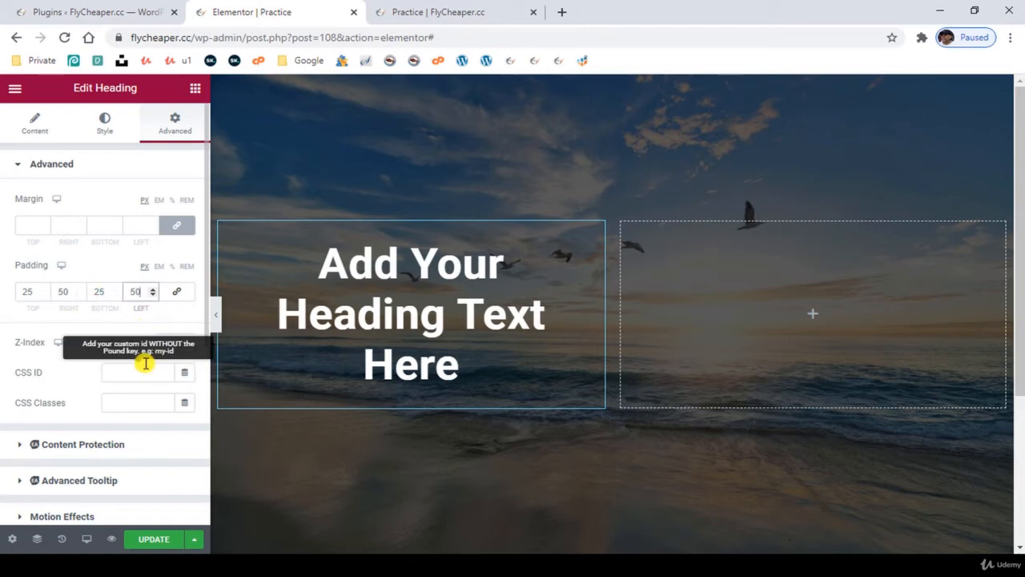
- Set the heading's size to XL
click(37, 124)
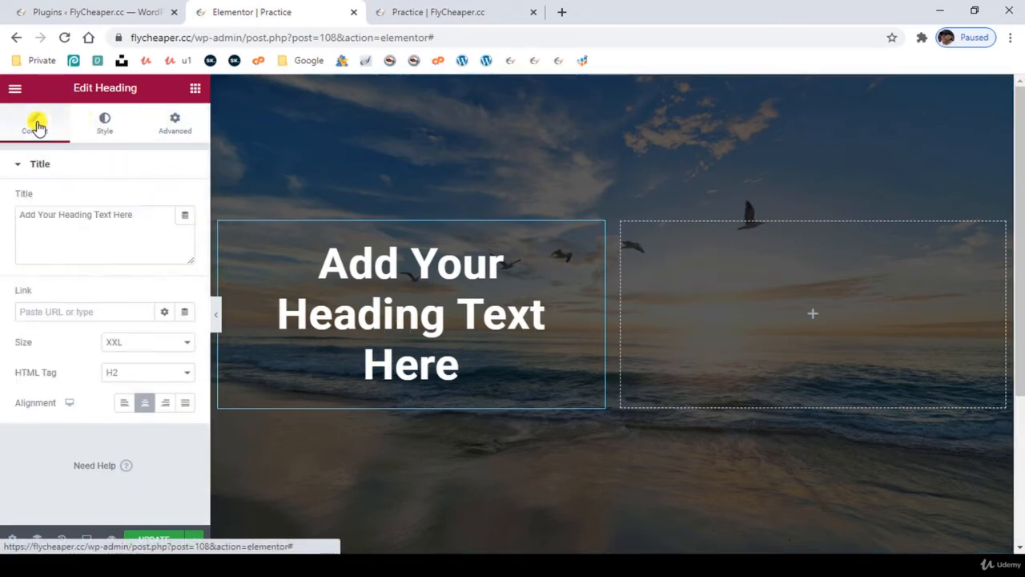
click(141, 346)
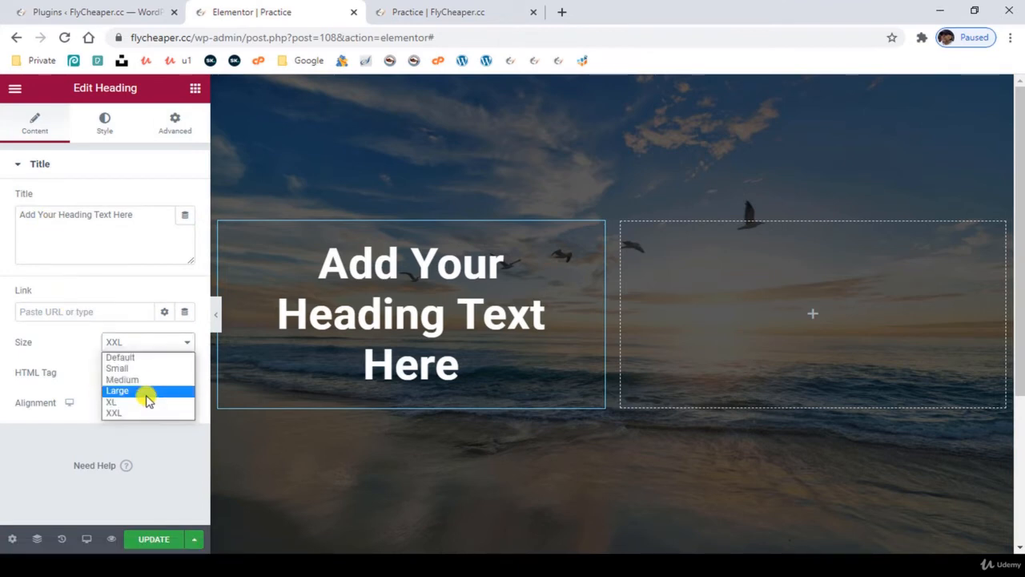
click(146, 404)
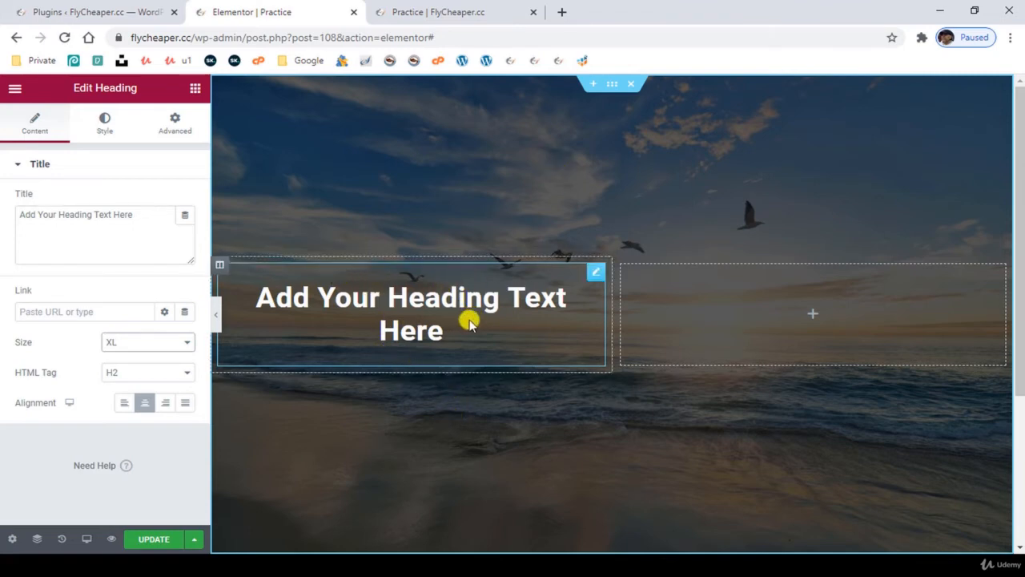
- Add a Text Editor widget directly below the heading in the first column
click(195, 90)
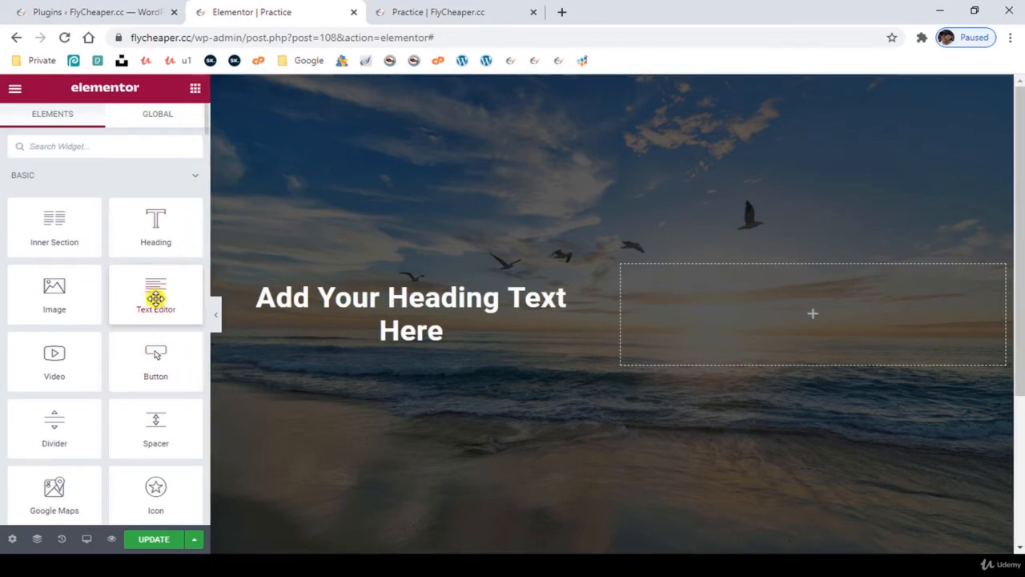
drag(155, 298, 350, 350)
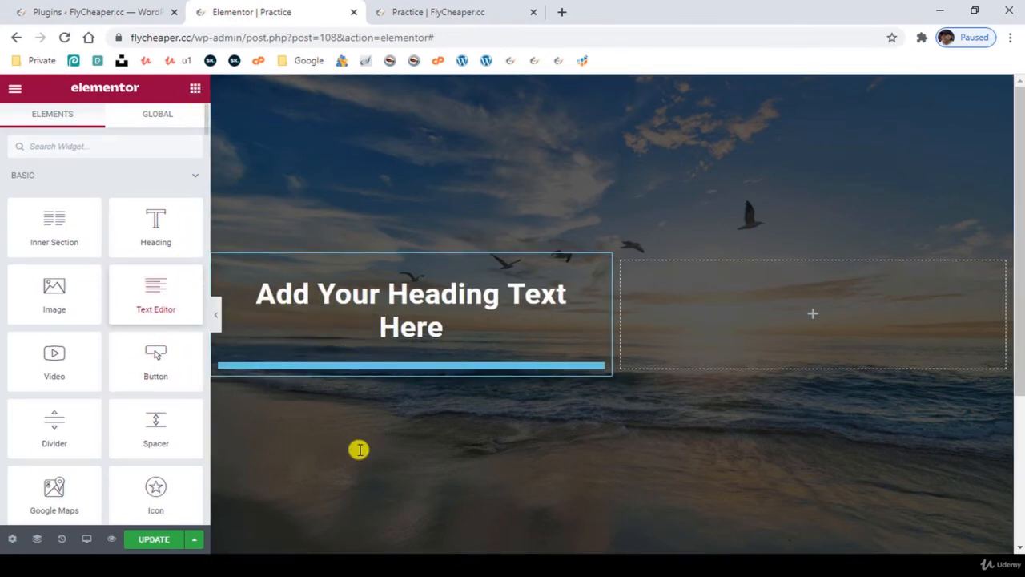
drag(358, 449, 377, 457)
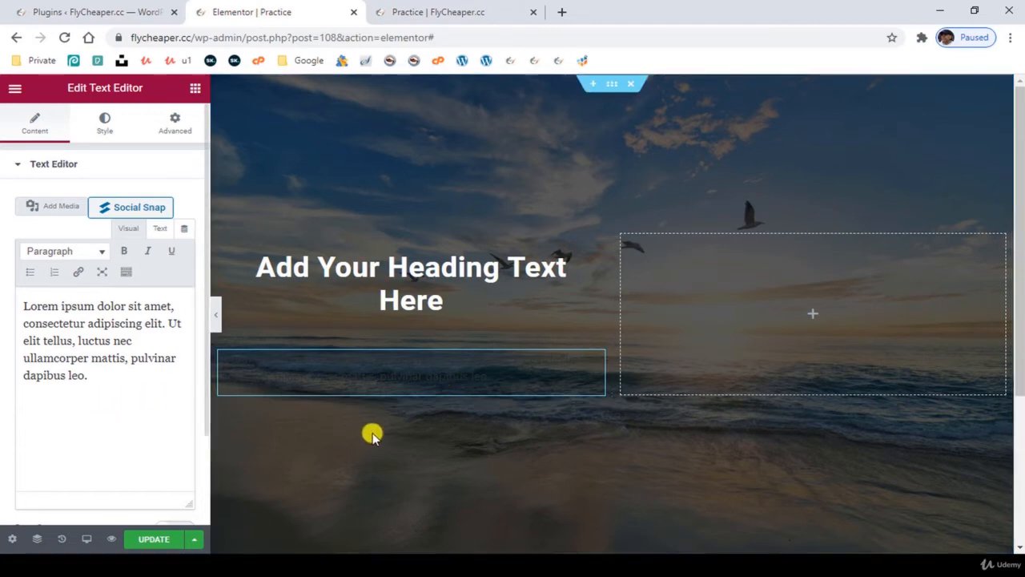
- Set the lorem ipsum paragraph's text color to white using the global Saved Color #8 (#FFF)
click(106, 127)
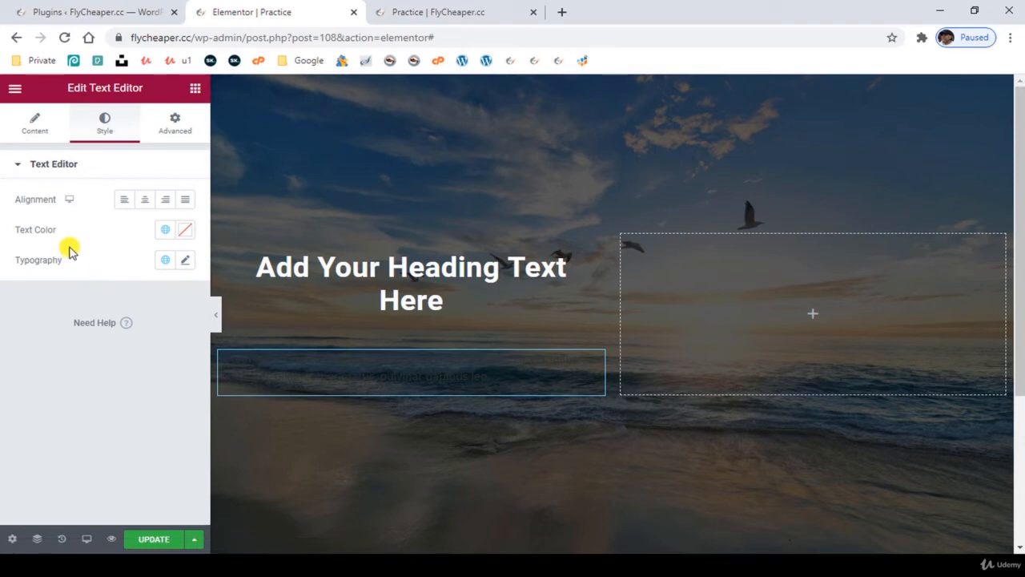
click(167, 234)
scroll(128, 376, down, 1)
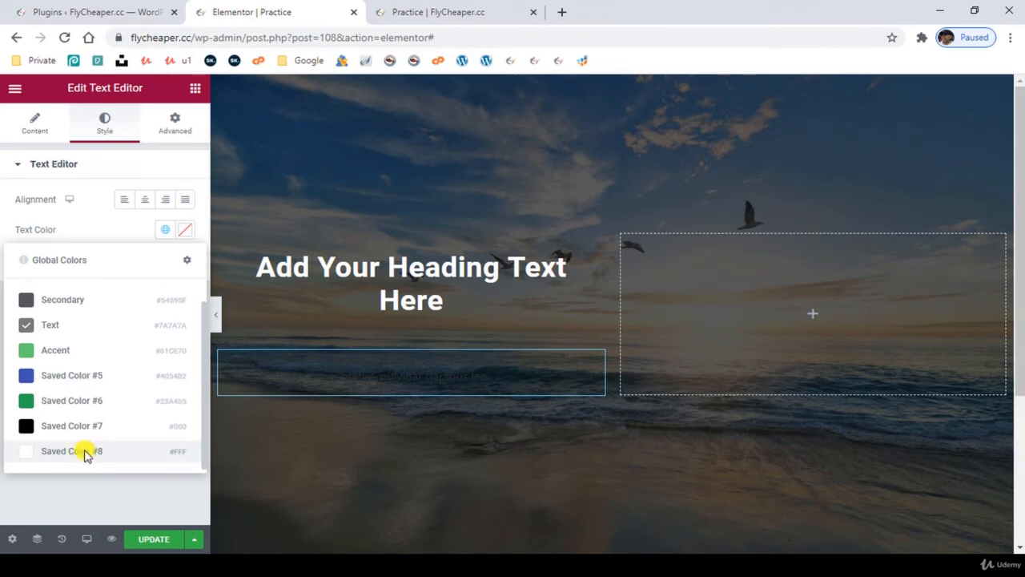
click(86, 453)
click(185, 229)
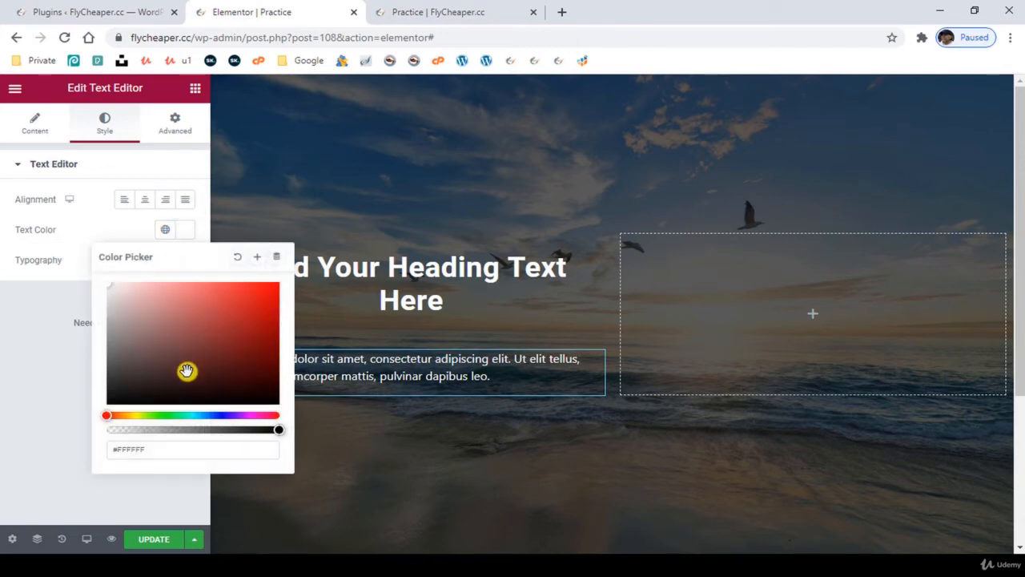
drag(185, 371, 213, 335)
mouse_move(273, 283)
mouse_down()
mouse_move(160, 296)
mouse_move(99, 270)
mouse_move(78, 274)
mouse_up()
click(35, 345)
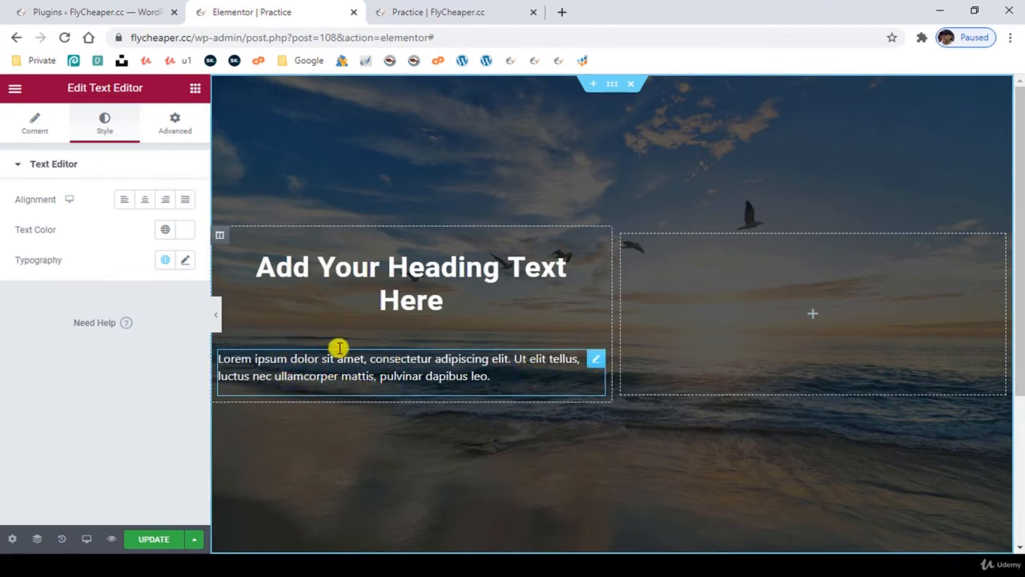
- Try a linked padding of 50 px on all sides of the paragraph, and clear the padding
click(175, 126)
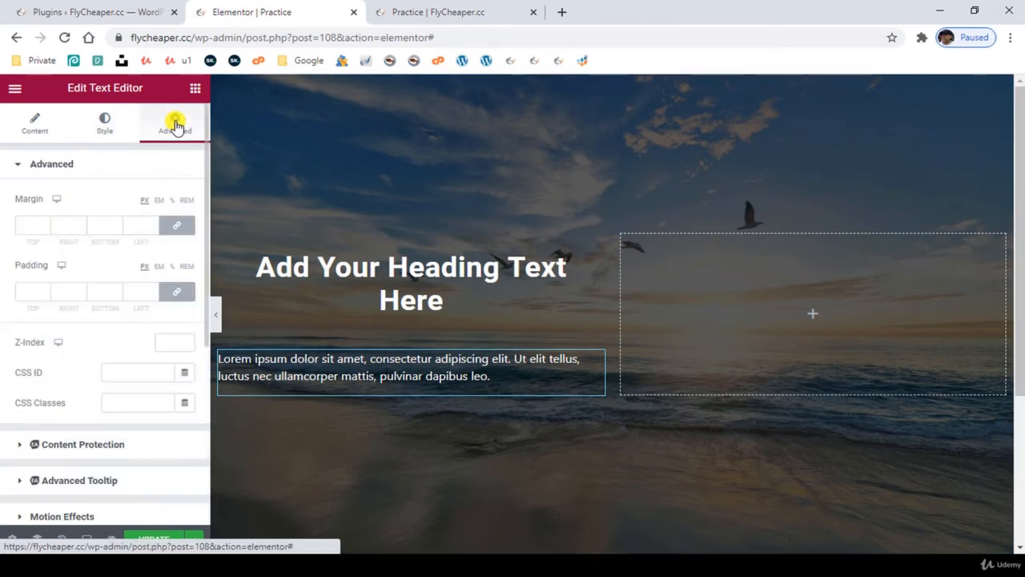
click(29, 292)
text(50)
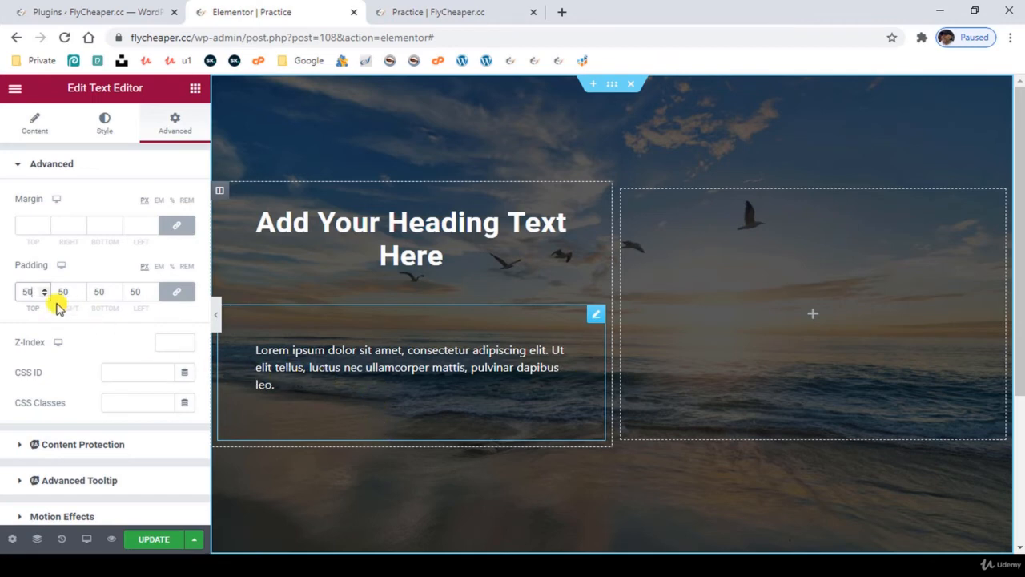
double_click(29, 292)
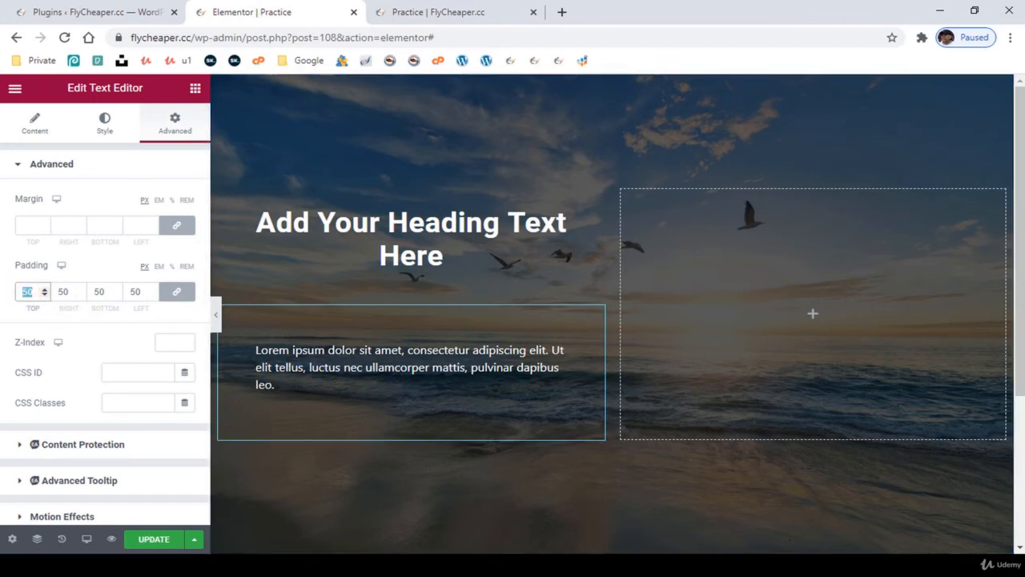
key(BackSpace)
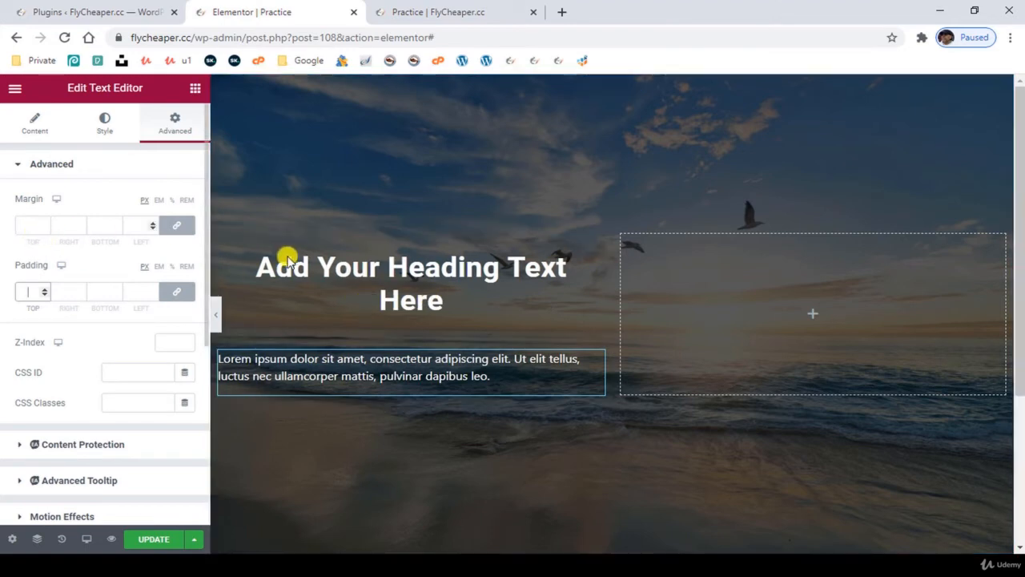
- Try a linked margin of 25 px on all sides of the paragraph, and clear the margin
click(26, 224)
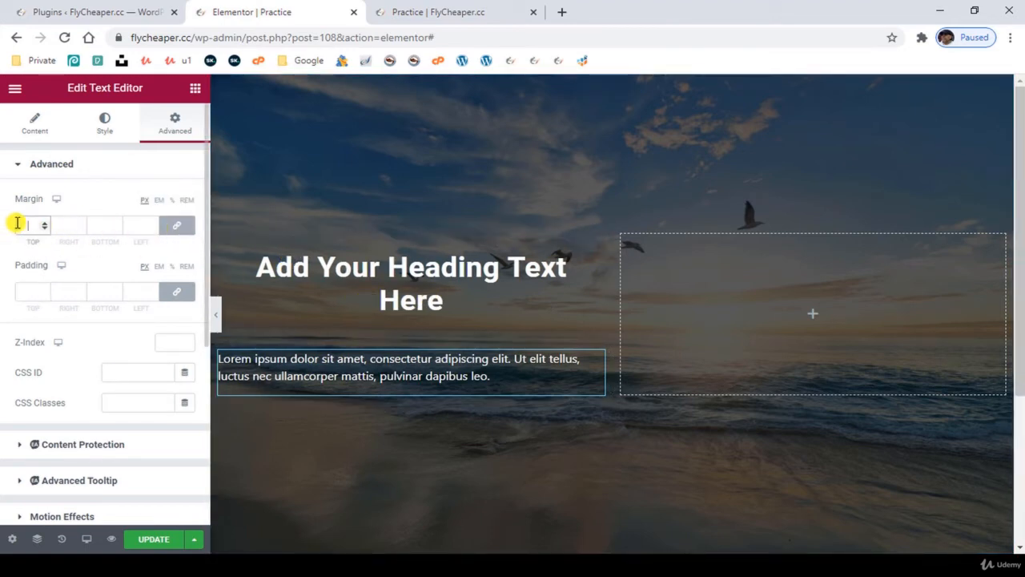
text(25)
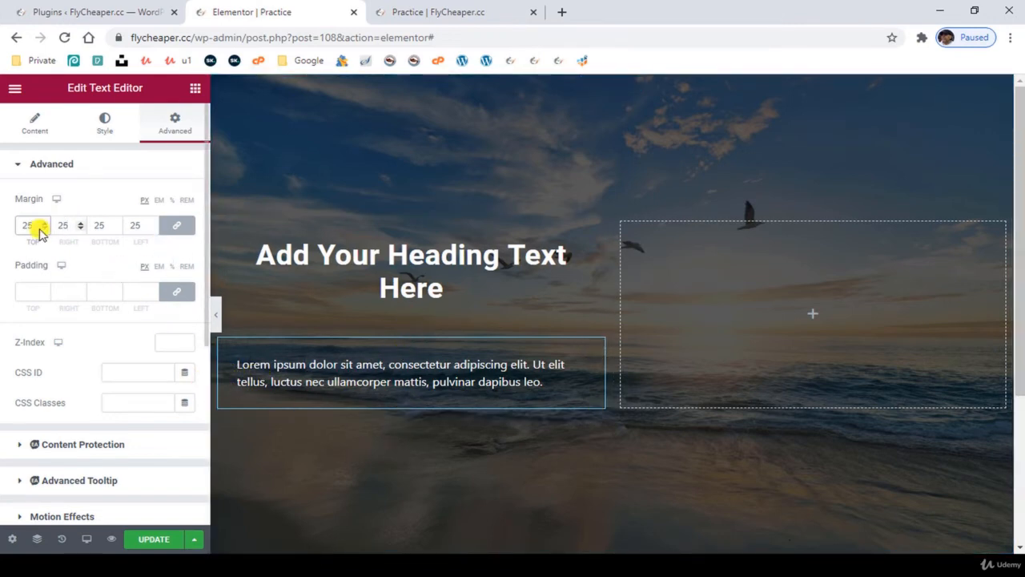
drag(4, 230, 0, 231)
key(BackSpace)
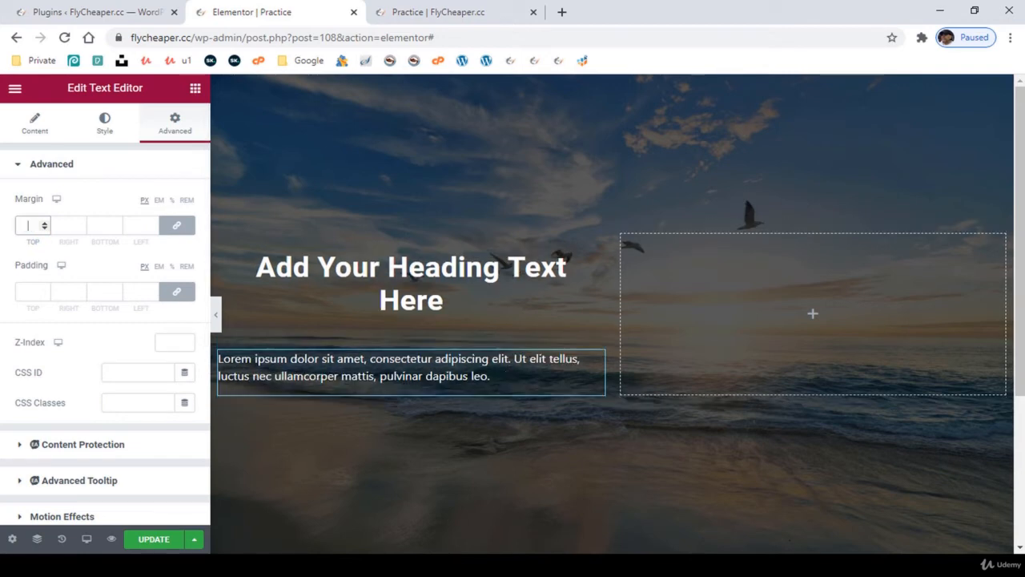
- Unlink the paragraph's margin values and try a top margin of 20 px
click(171, 227)
click(172, 227)
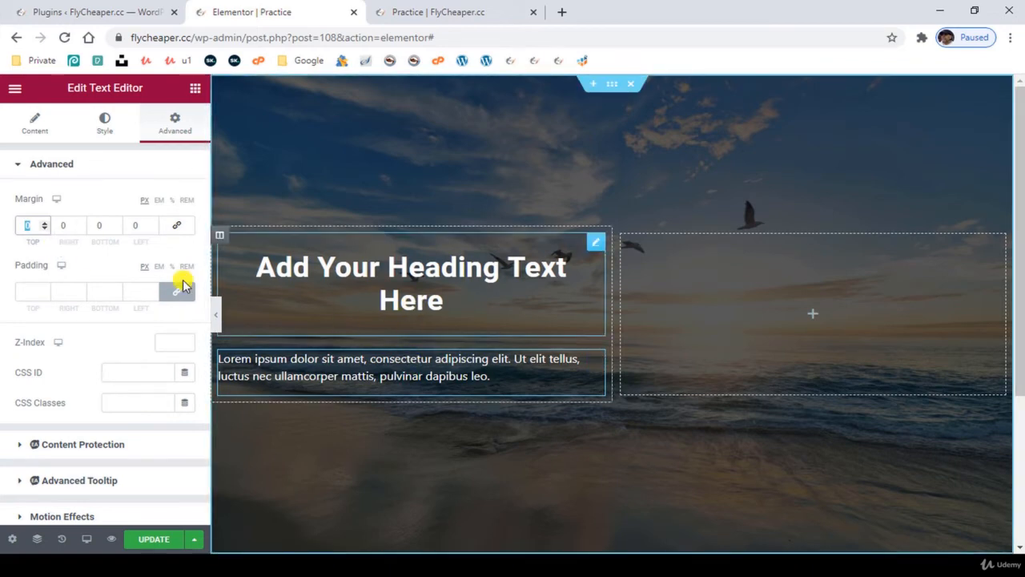
text(10)
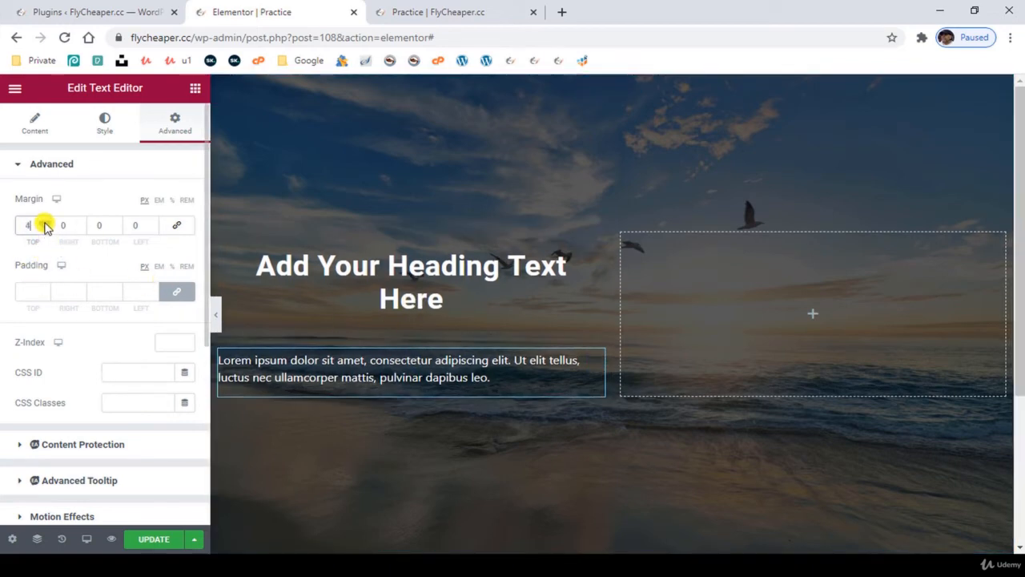
click(44, 223)
click(45, 223)
click(45, 223)
click(44, 224)
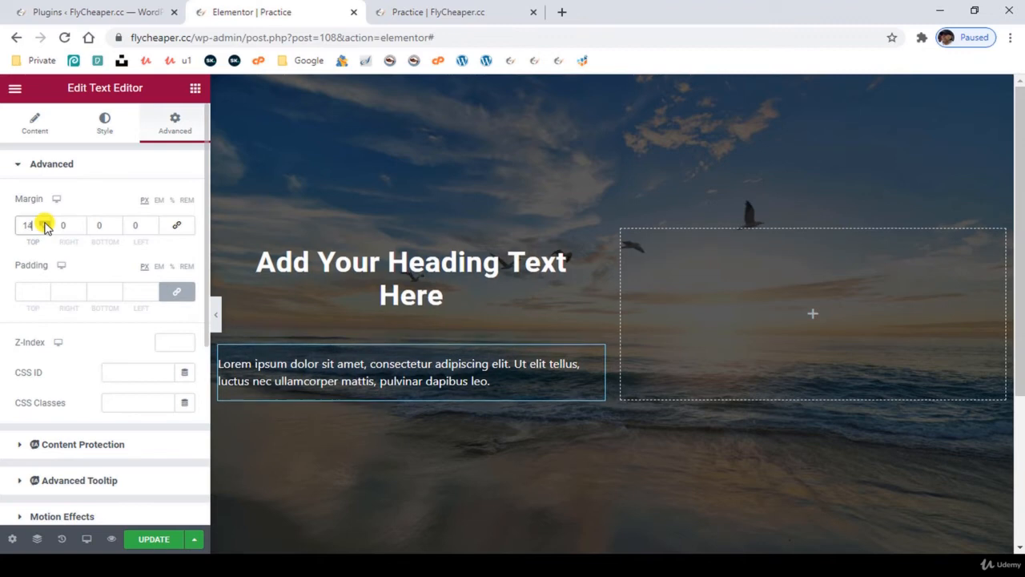
click(45, 223)
click(44, 223)
click(45, 223)
click(44, 223)
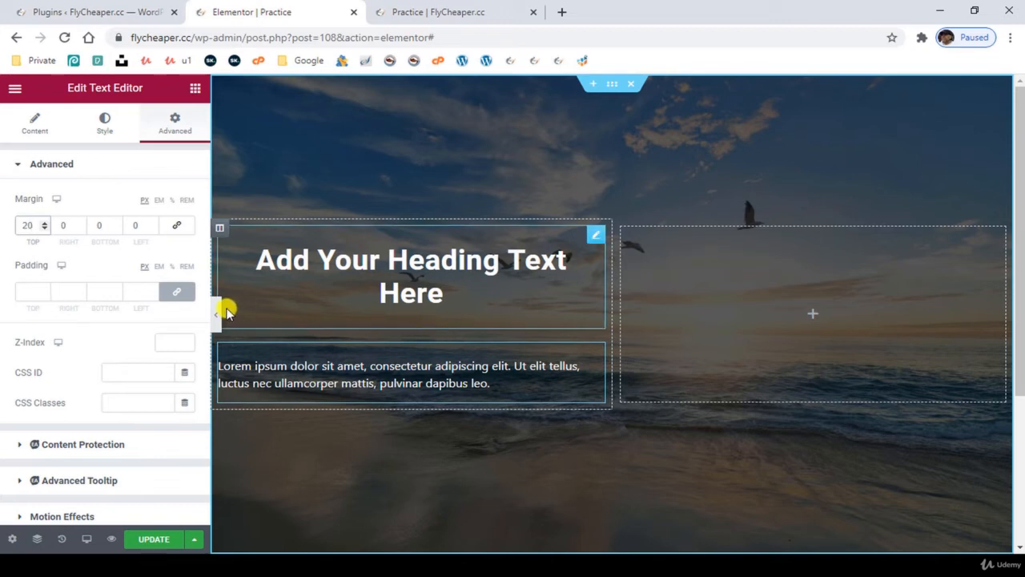
- Try lowering the paragraph's top margin to -26 px, and reset the margin
click(45, 230)
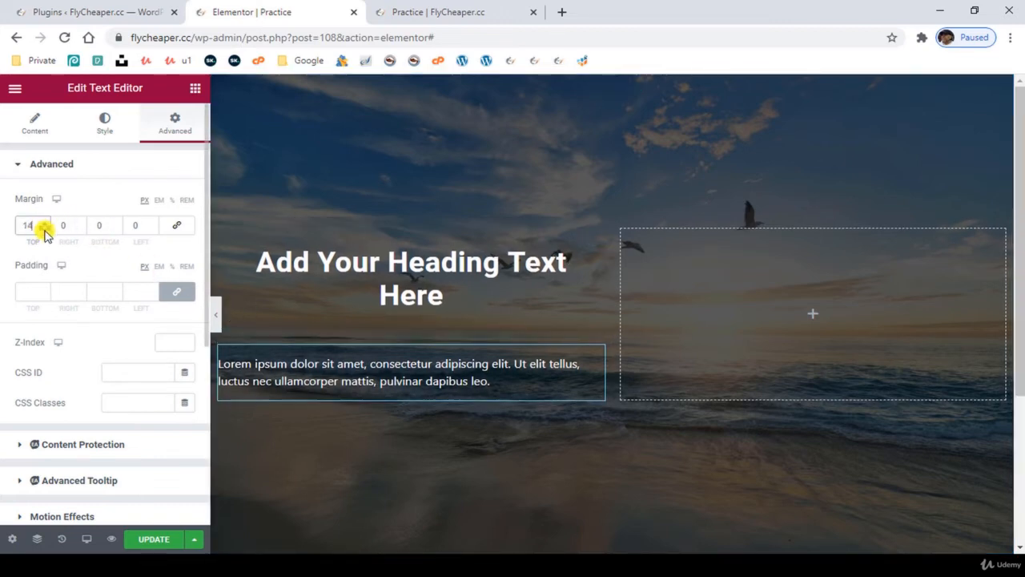
click(44, 230)
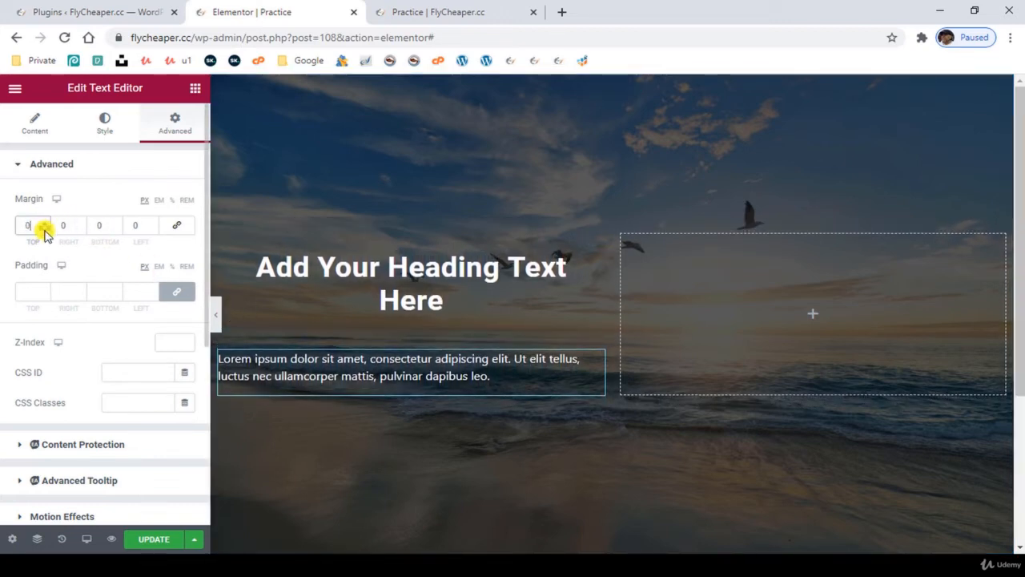
click(44, 230)
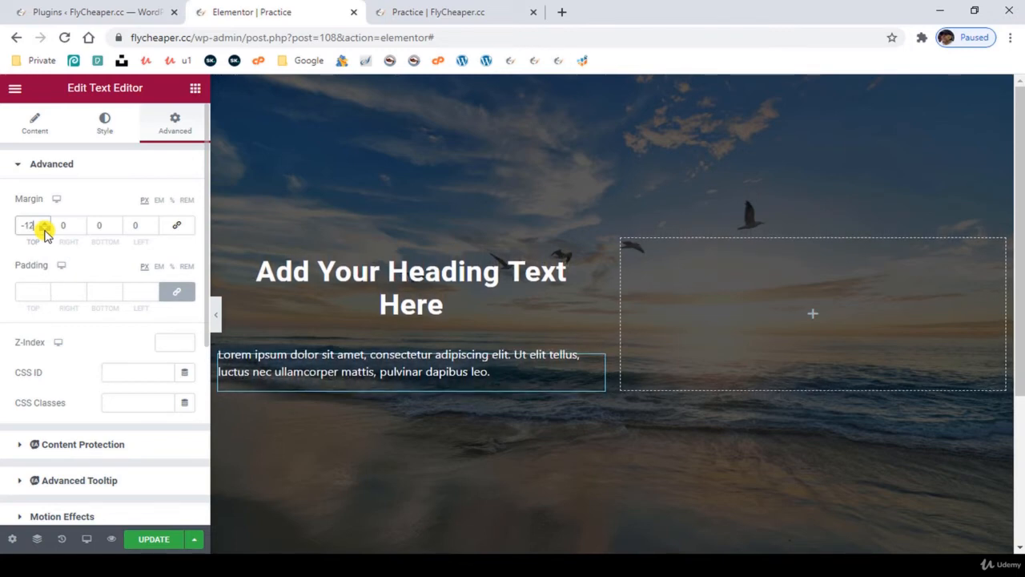
click(45, 229)
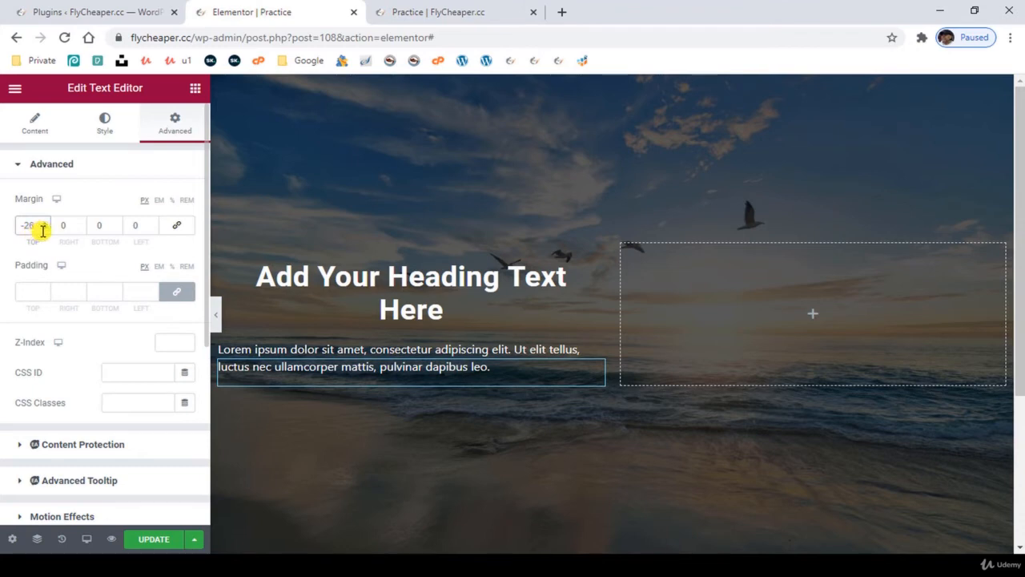
drag(38, 225, 3, 225)
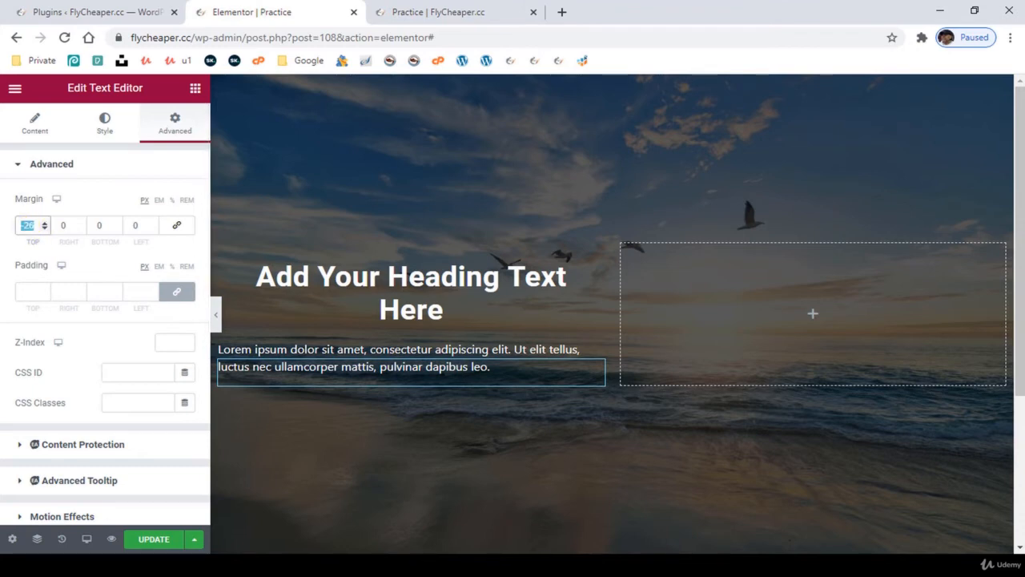
text(0)
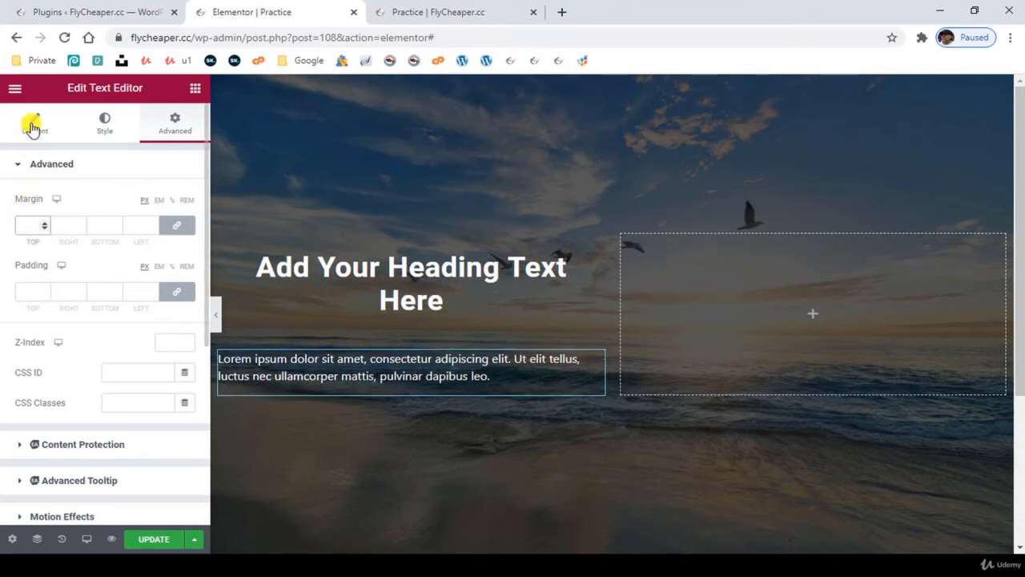
- Center-align the lorem ipsum paragraph
click(34, 122)
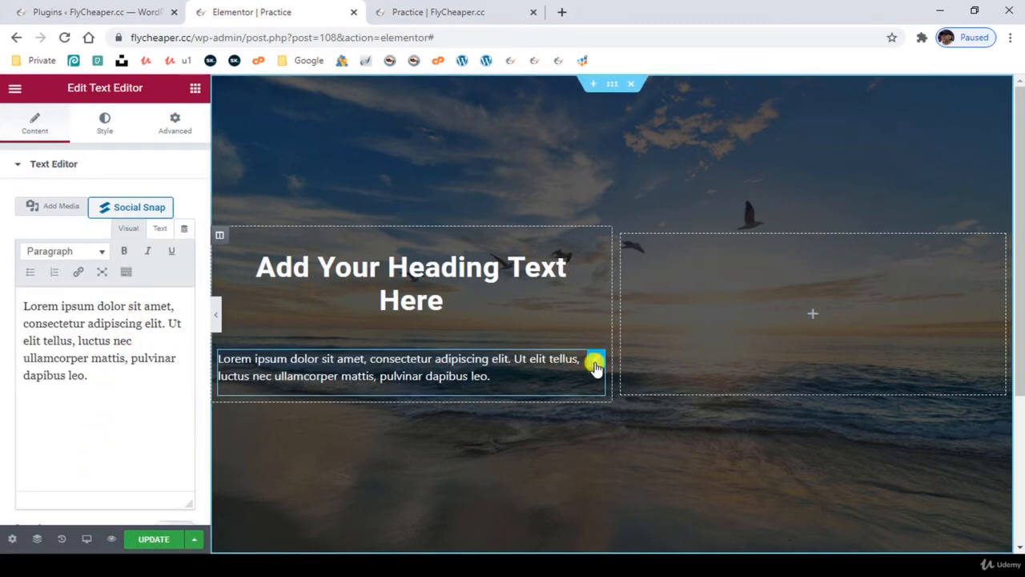
click(100, 131)
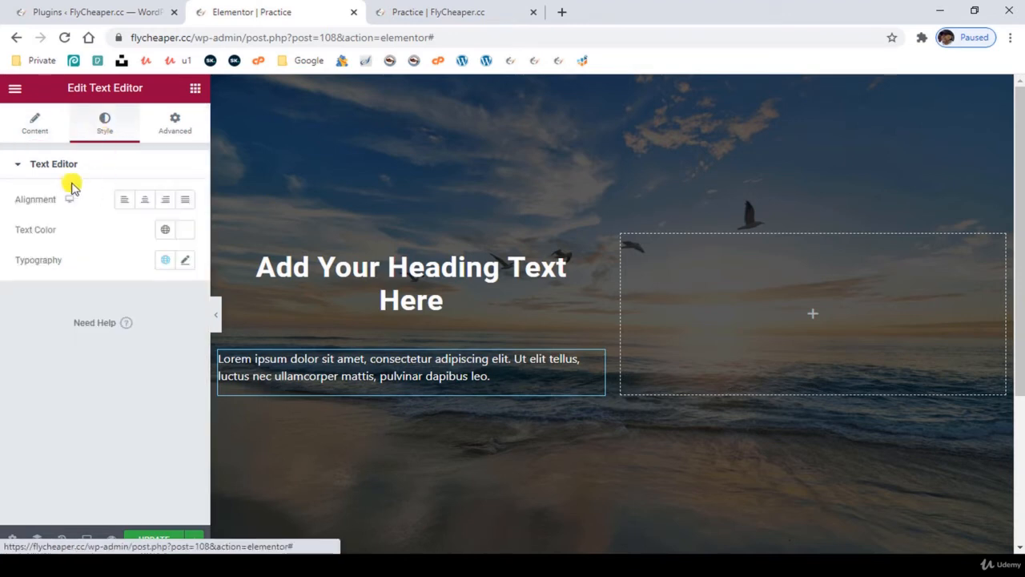
click(144, 205)
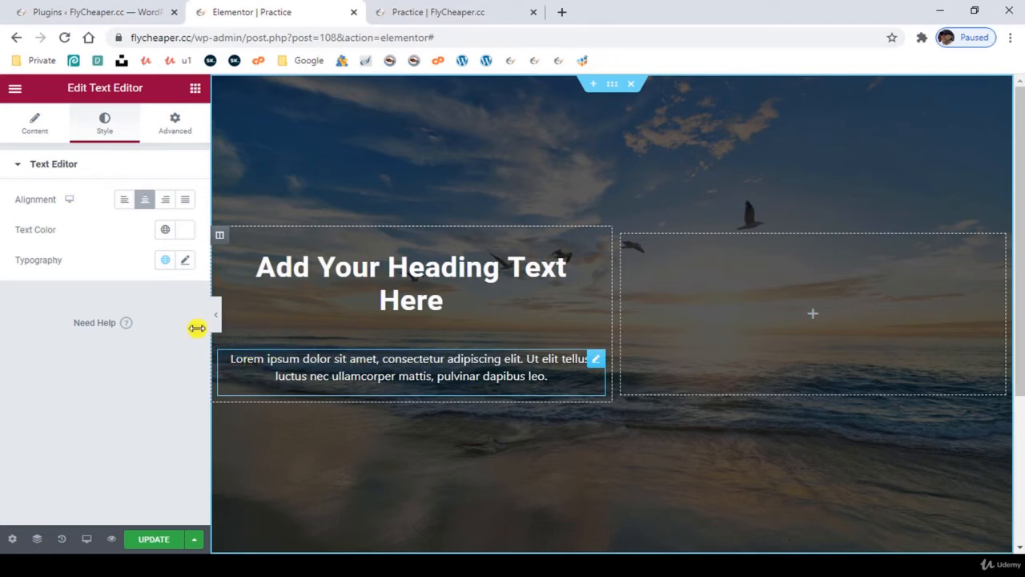
- Unlink the paragraph's padding values and set left and right to 50 px, keeping top and bottom at 0
click(175, 125)
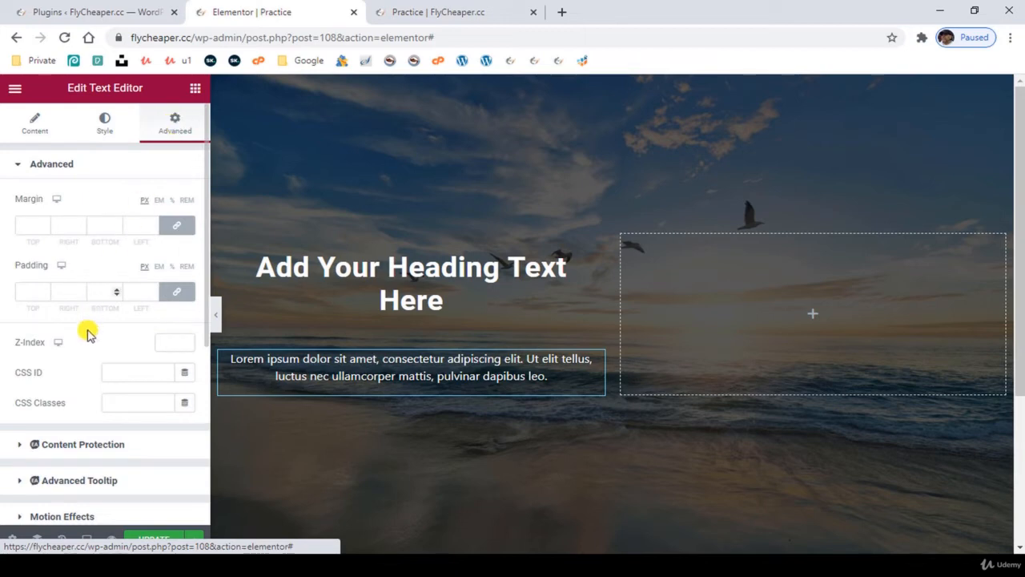
click(178, 294)
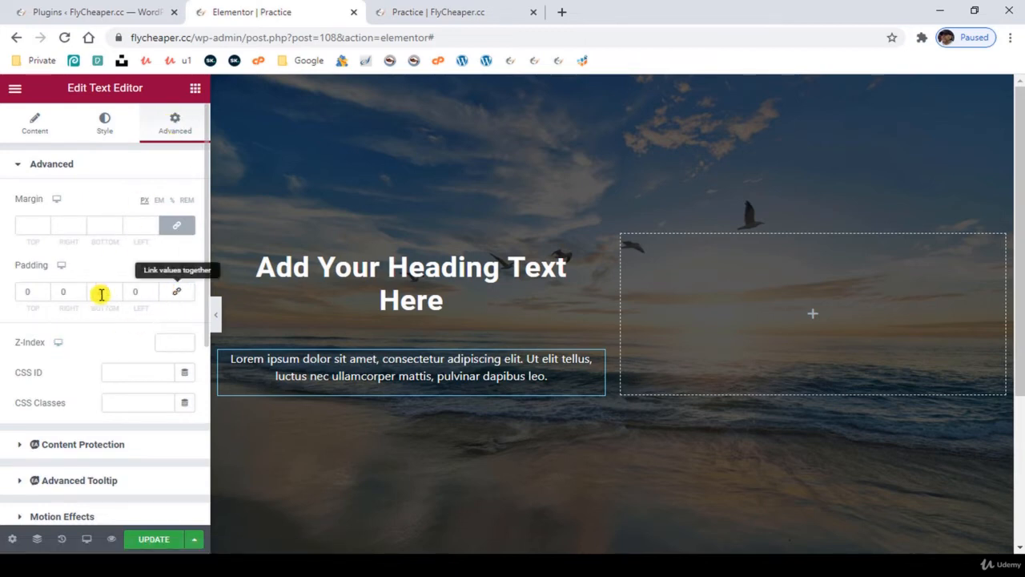
double_click(32, 292)
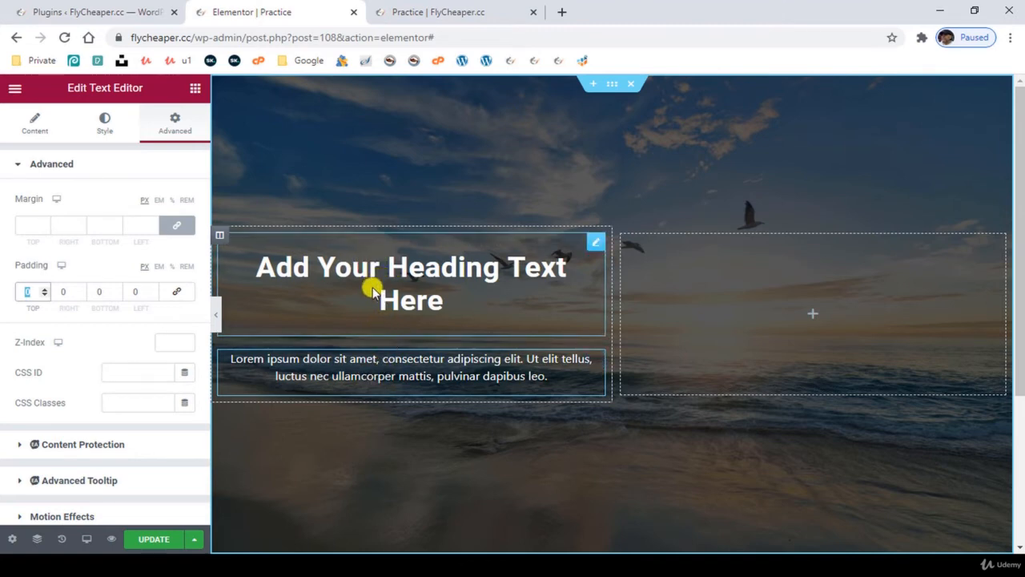
click(140, 292)
text(50)
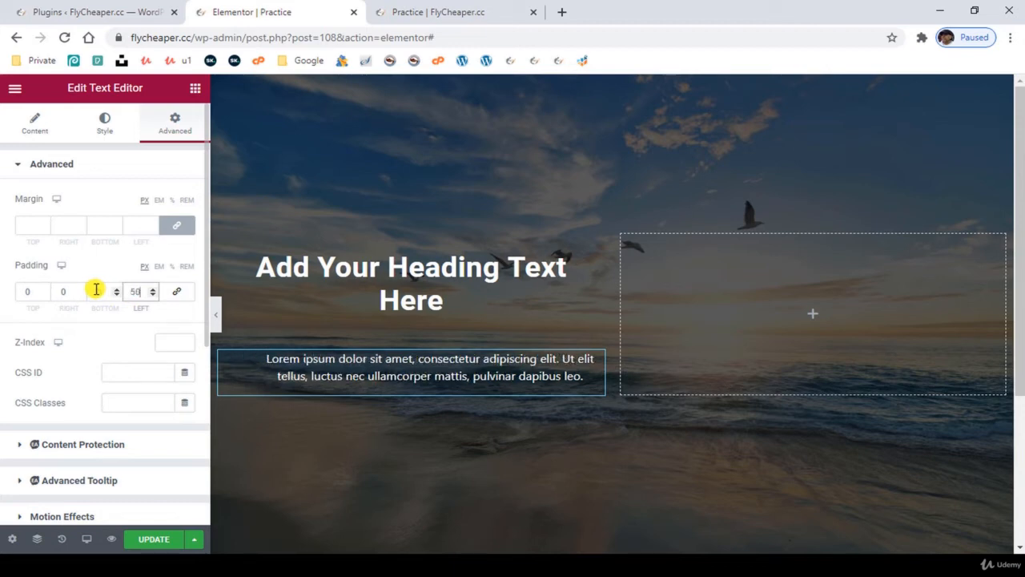
click(67, 292)
text(50)
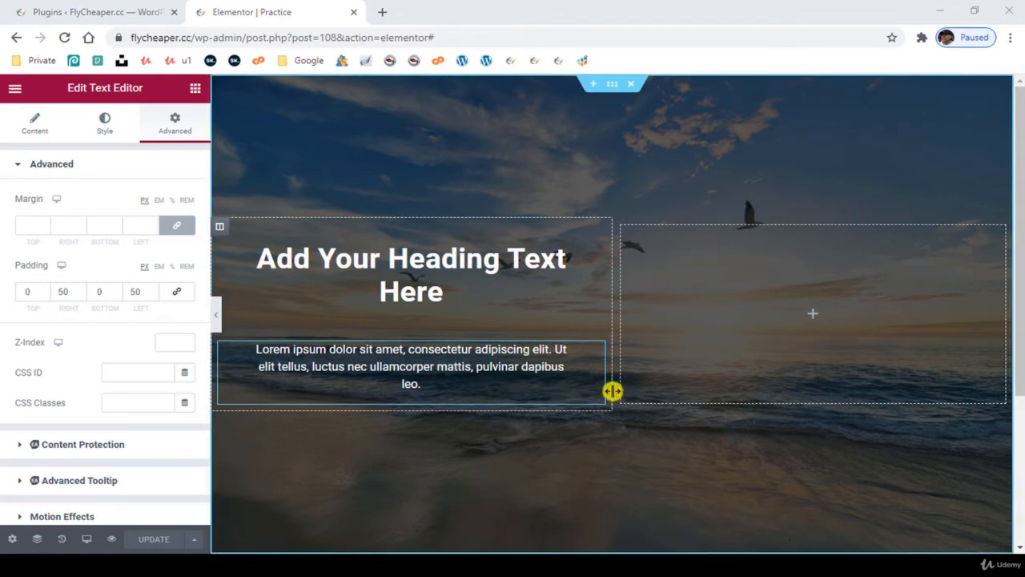
- Resize the column holding the heading and paragraph, setting its column width to 60%
drag(611, 391, 570, 389)
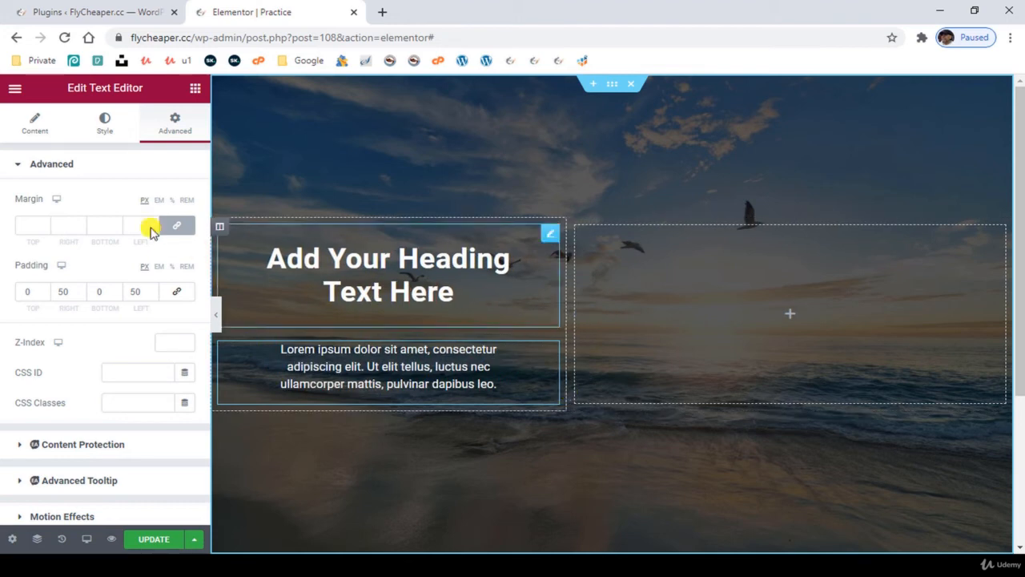
click(220, 229)
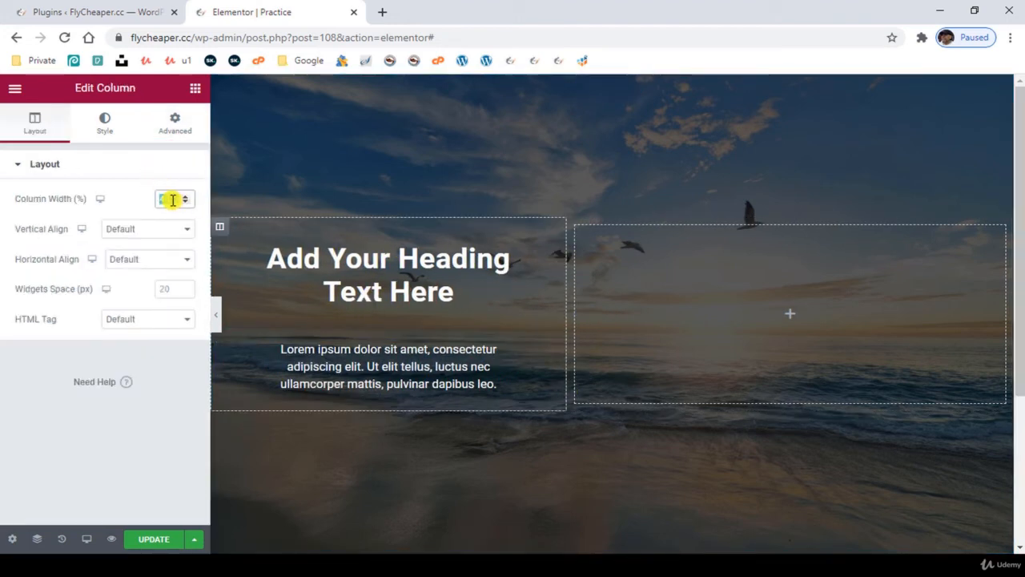
text(60)
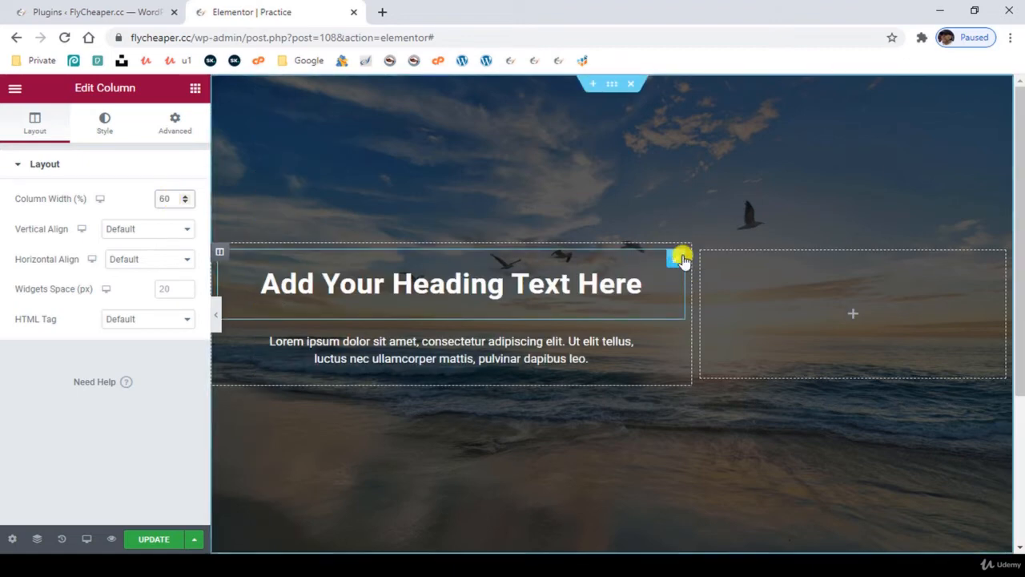
click(704, 256)
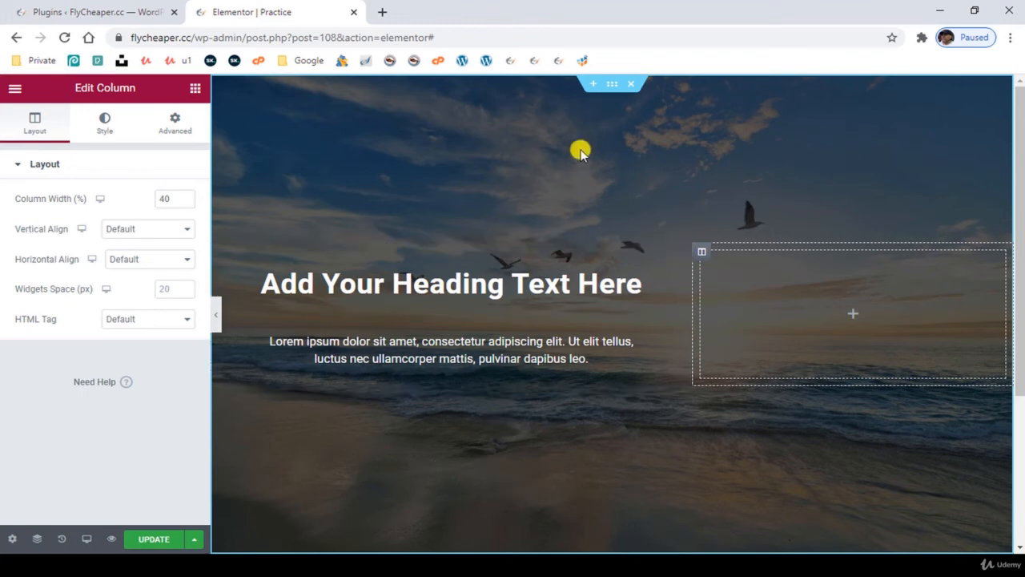
click(611, 86)
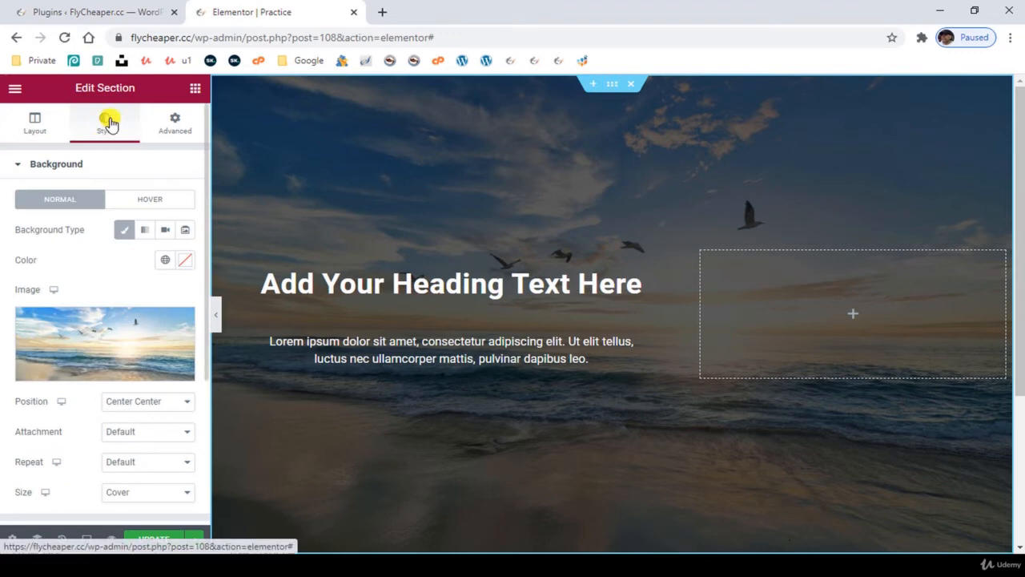
click(181, 324)
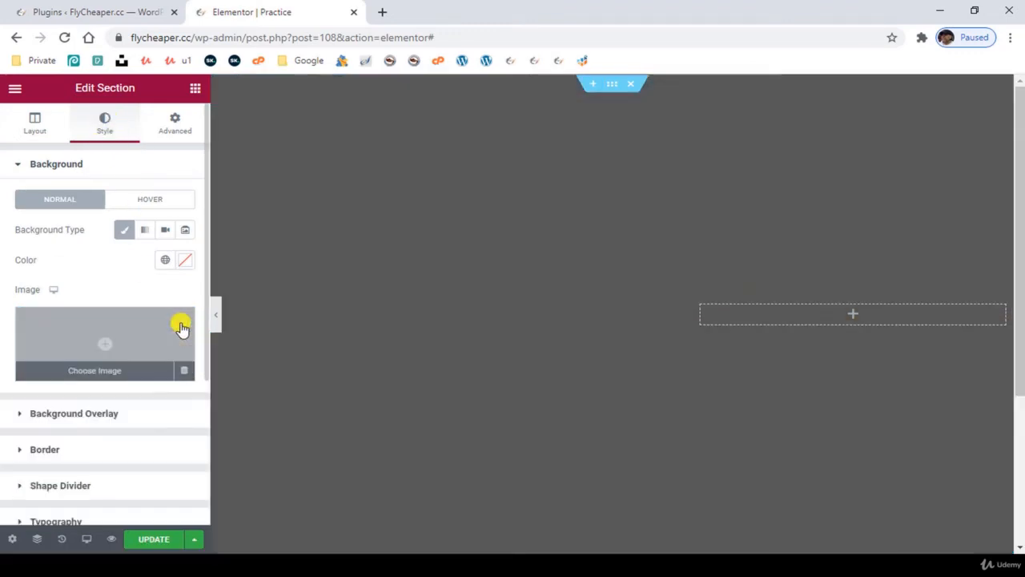
click(168, 233)
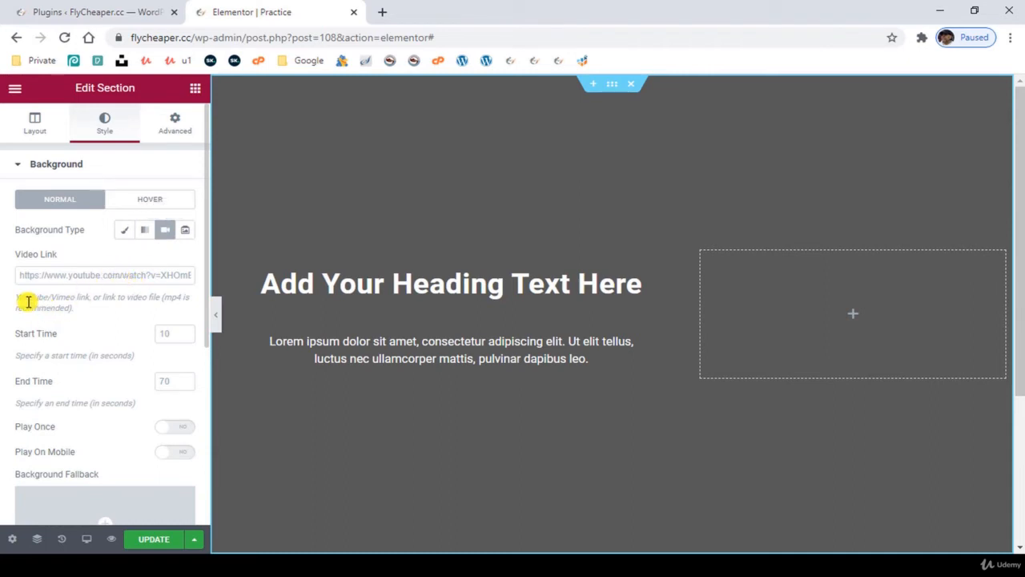
right_click(83, 276)
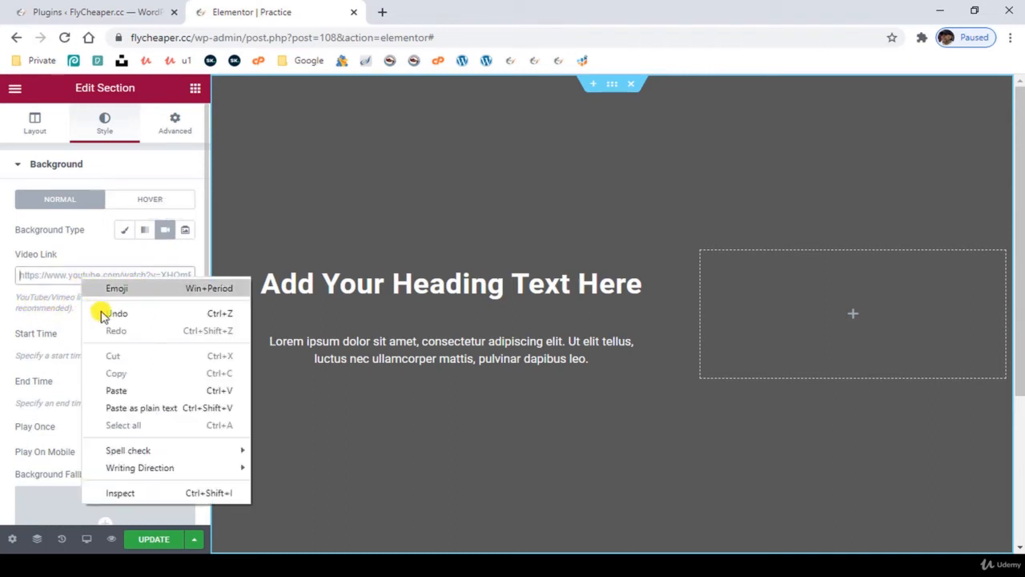
click(119, 389)
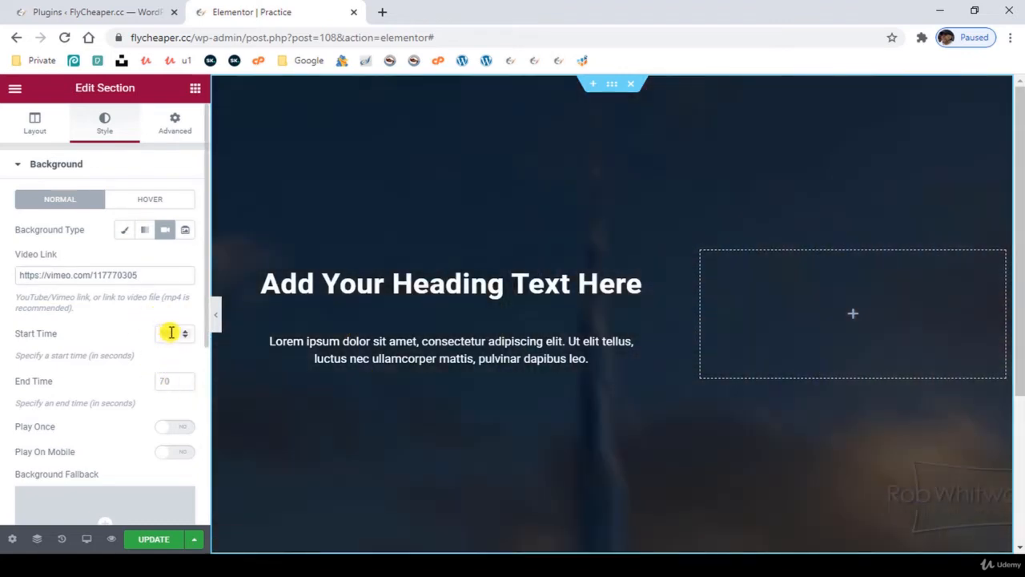
- Set the section's background video to start at 0 and end at 8 seconds
click(172, 333)
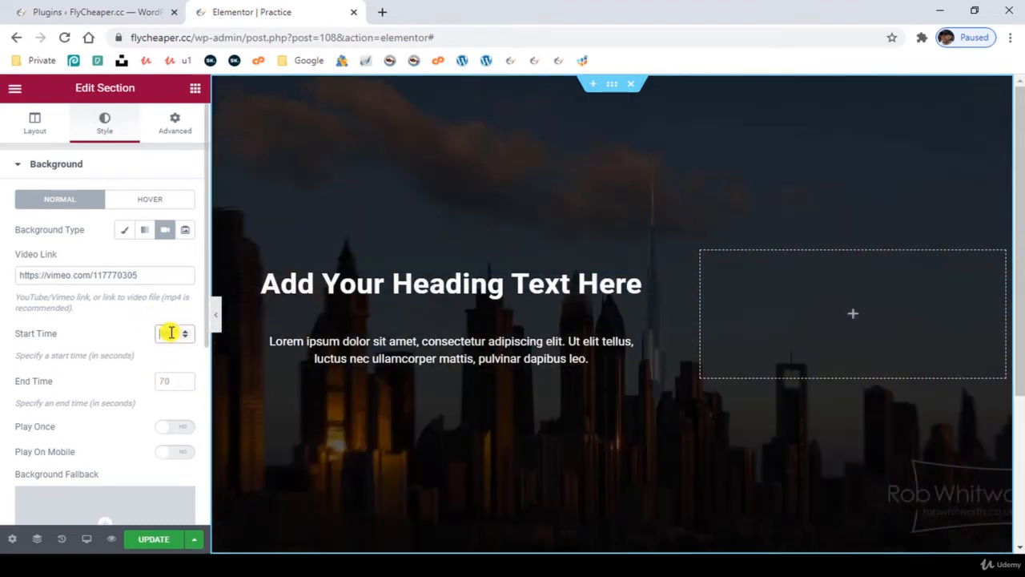
text(0)
click(169, 381)
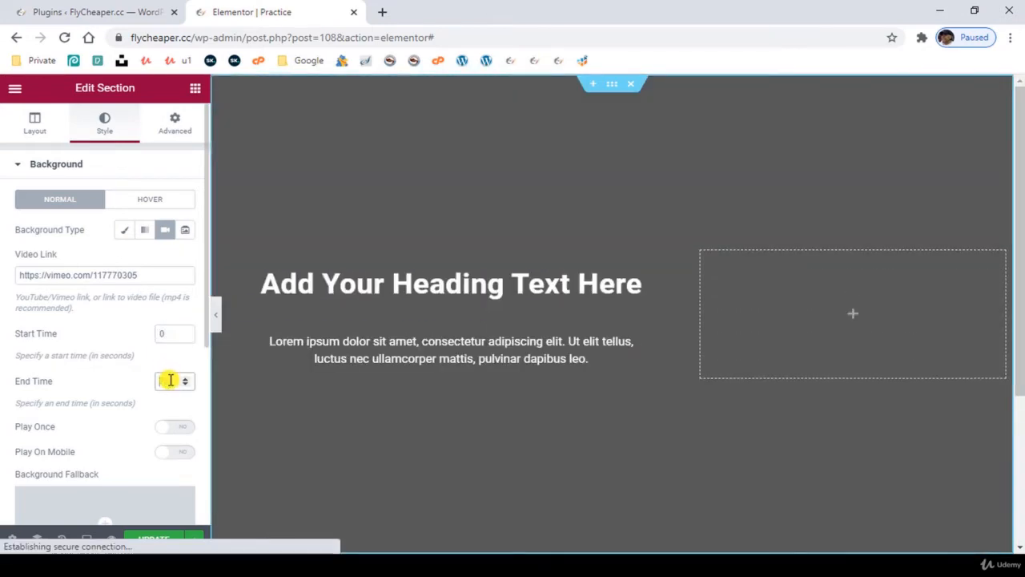
text(8)
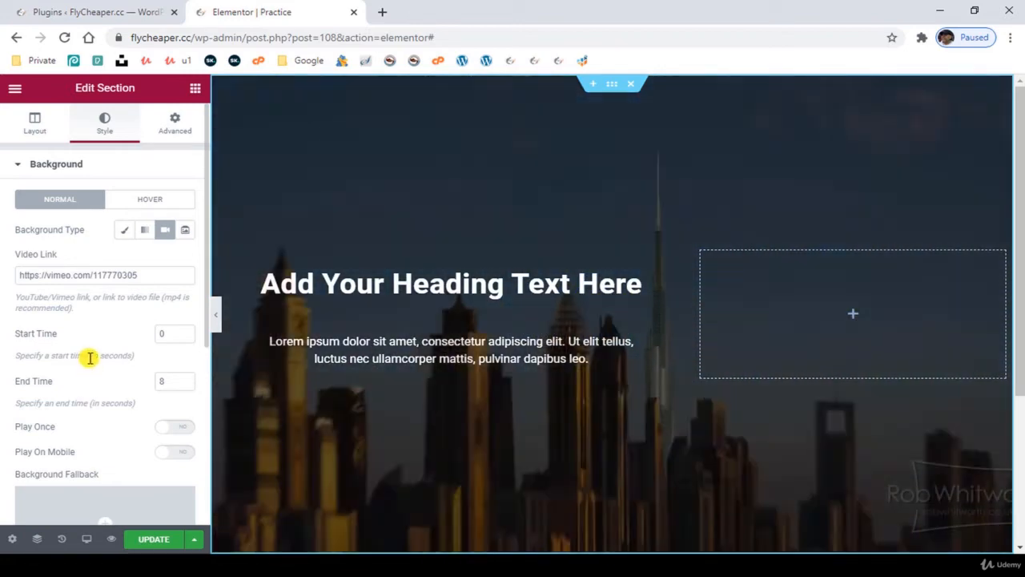
scroll(90, 365, down, 3)
scroll(91, 366, up, 1)
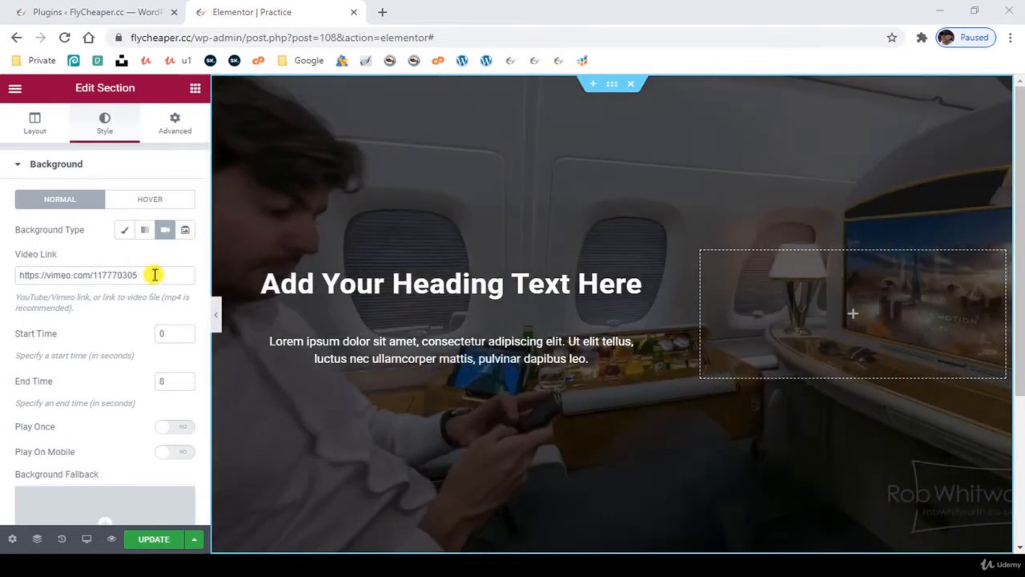
- Clear the background video link and restore flycheaper-Sea-Front-Background.jpg as the section's classic background image
triple_click(40, 274)
key(ctrl+v)
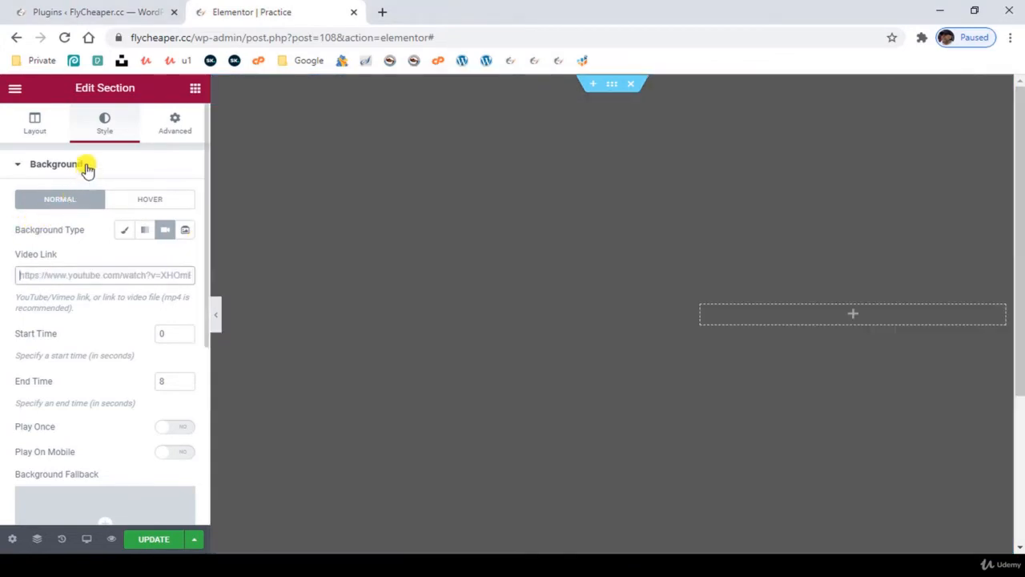
click(127, 232)
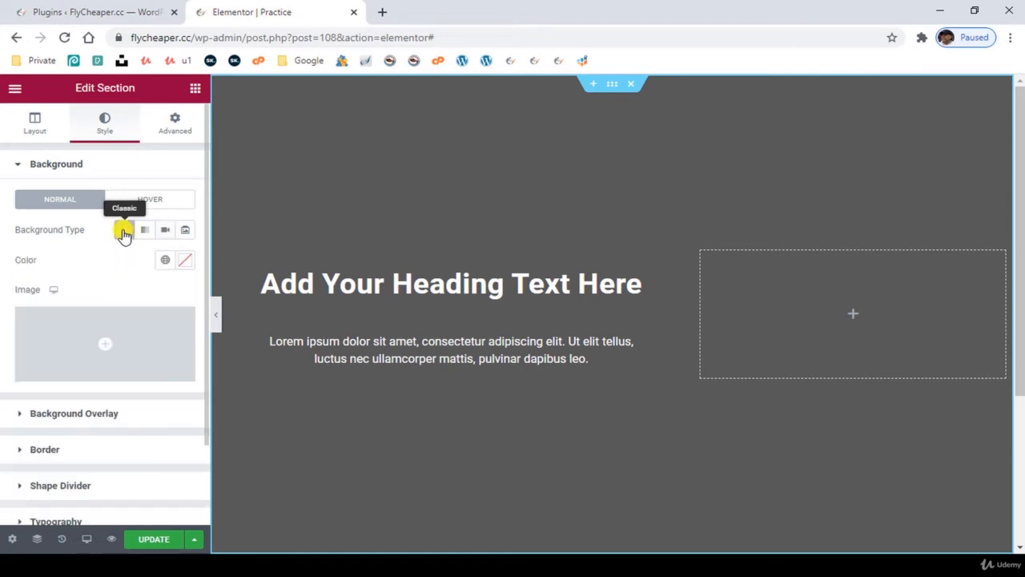
click(103, 347)
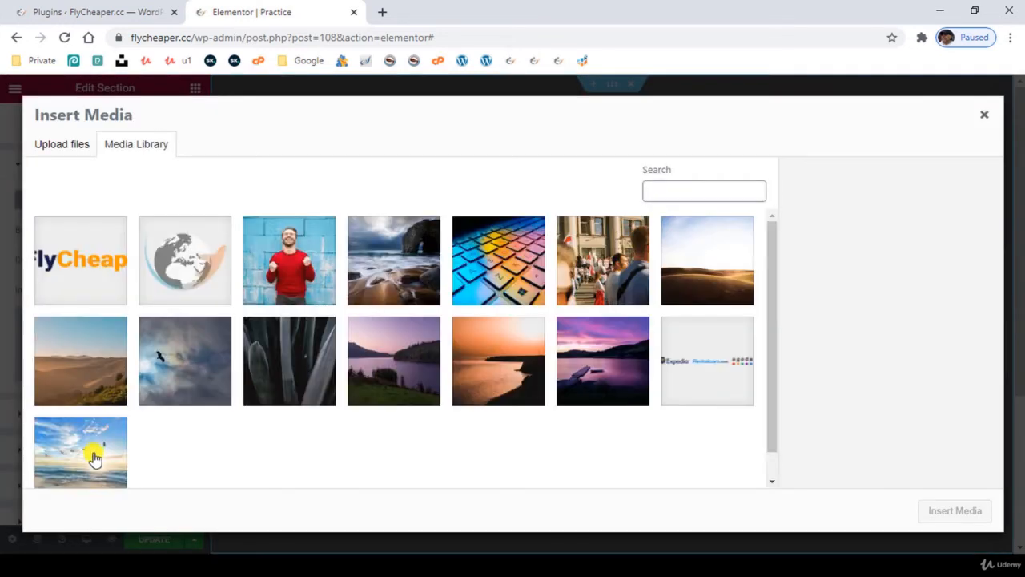
click(86, 455)
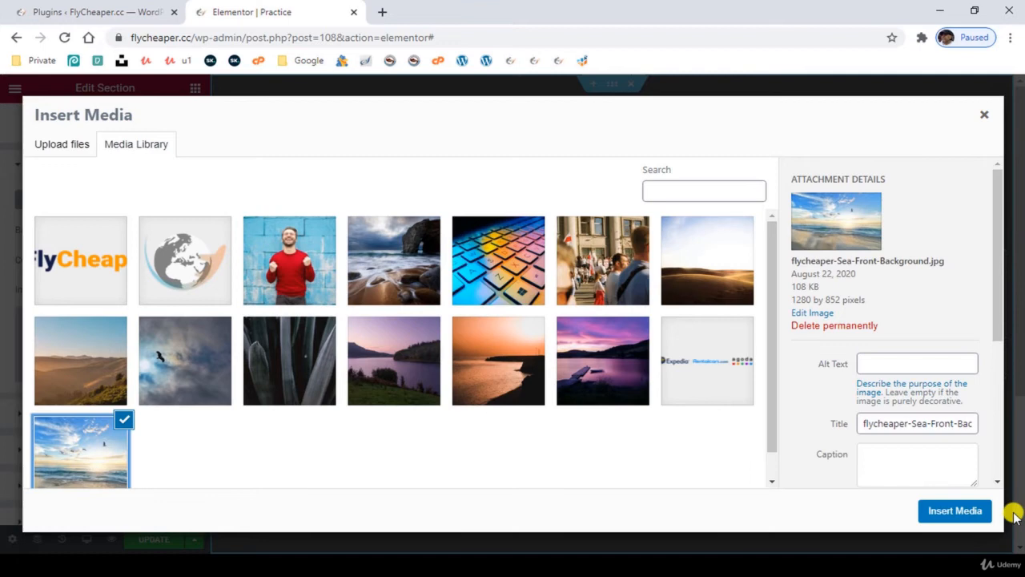
click(938, 507)
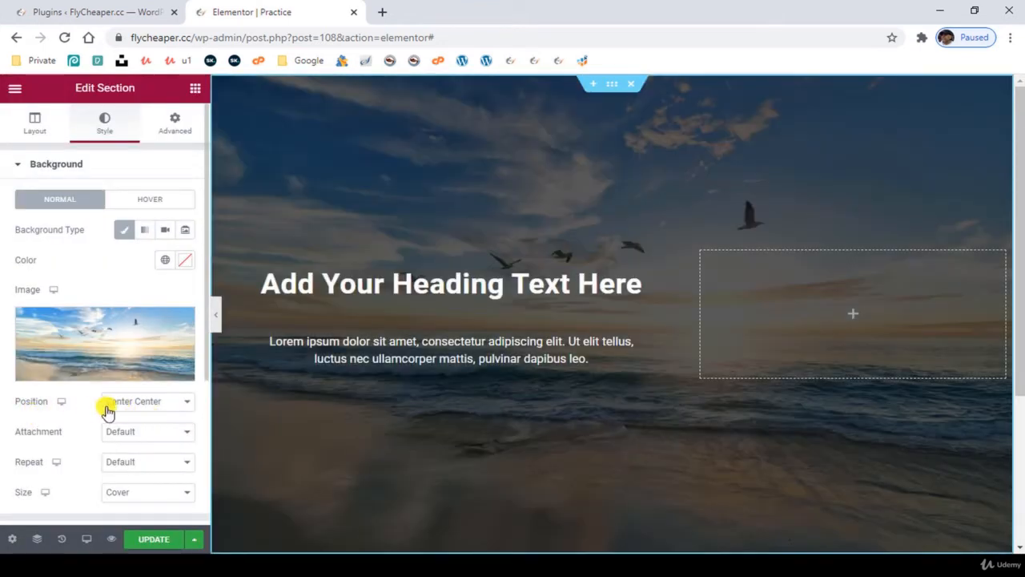
- Set the section's background image to No-repeat, keeping its size at Cover
scroll(100, 392, down, 1)
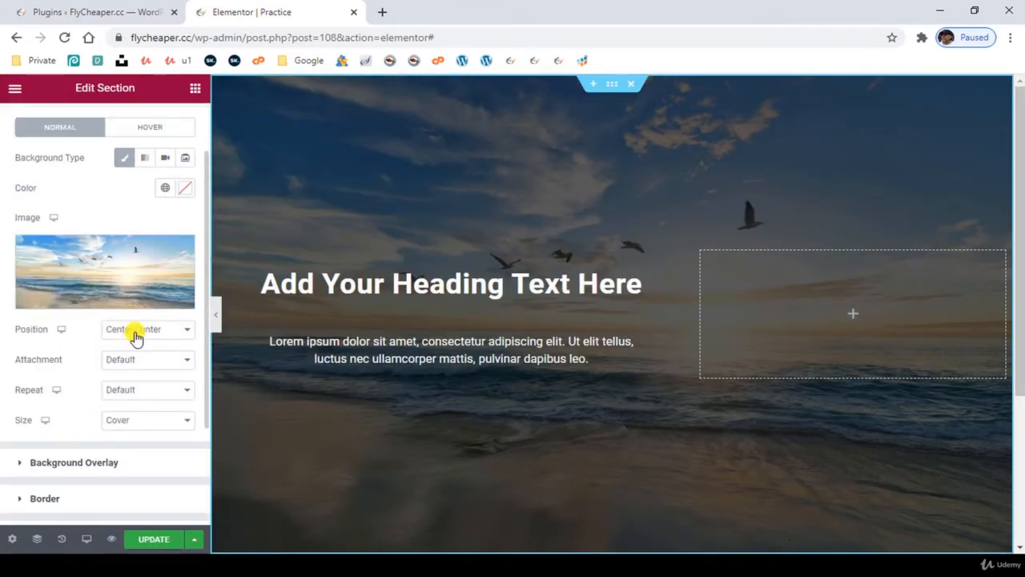
click(136, 391)
click(103, 418)
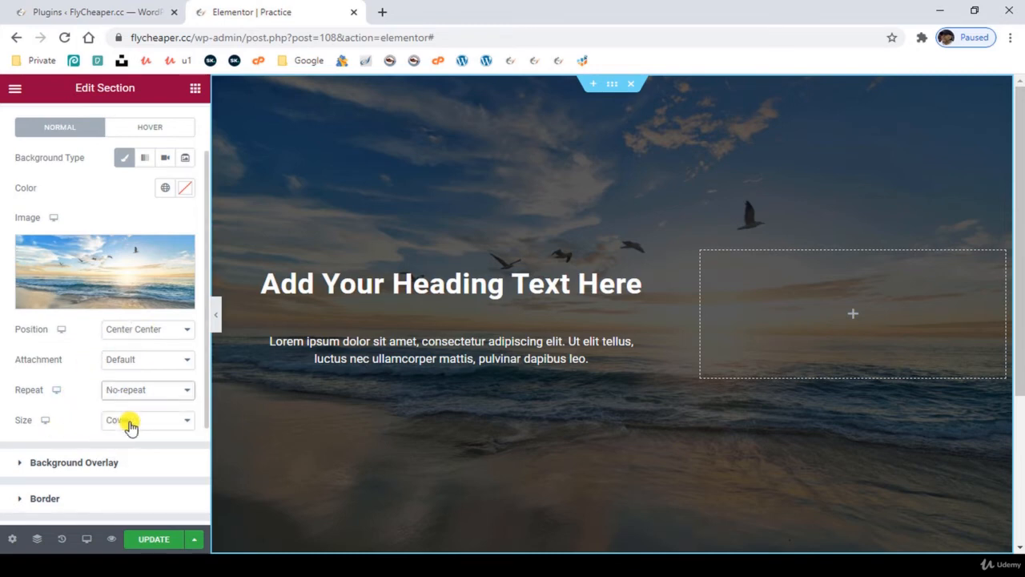
click(130, 424)
click(130, 424)
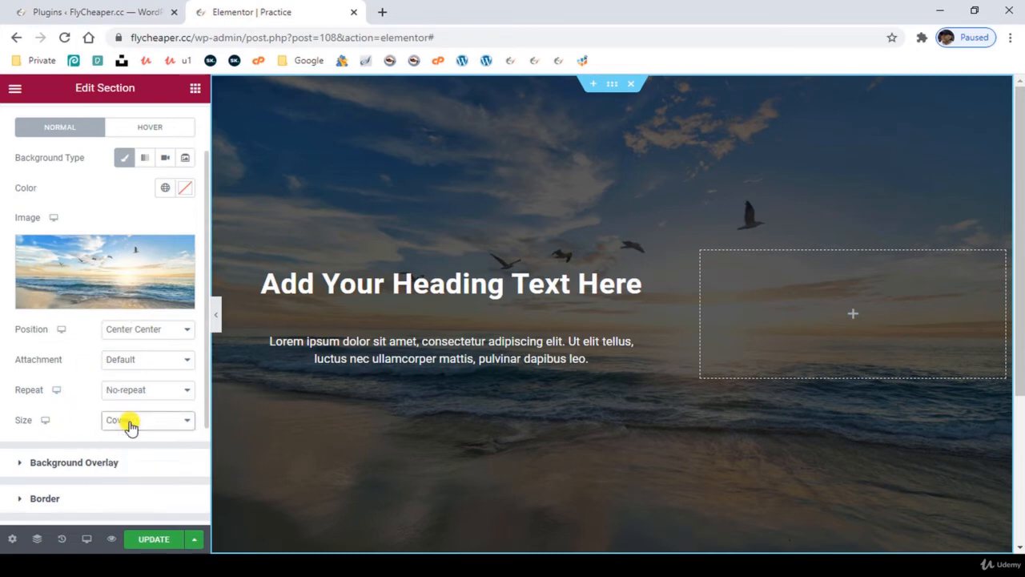
scroll(78, 426, up, 2)
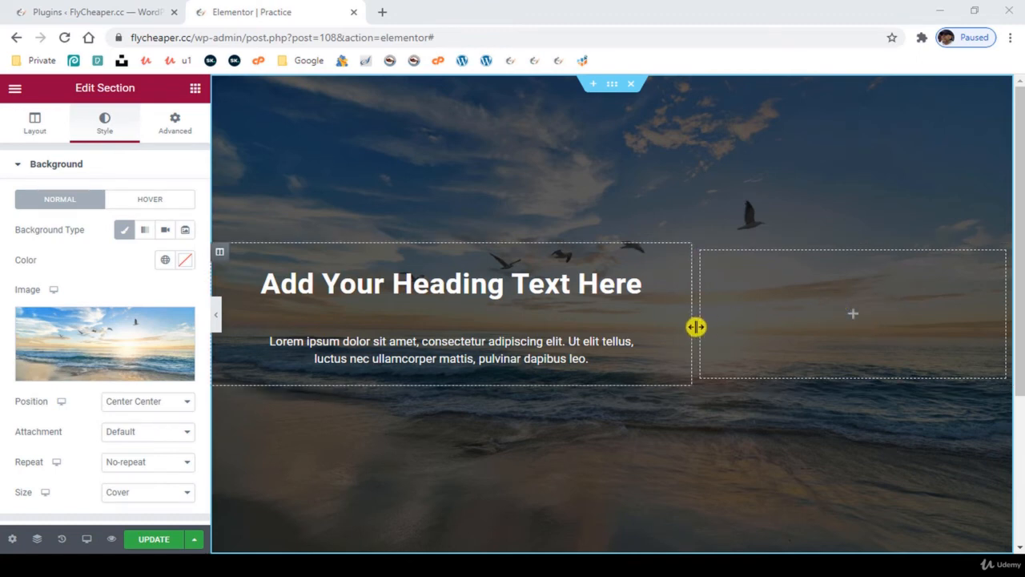
- Widen the empty column to about 49% of the section and add a Video widget to it
drag(696, 326, 621, 325)
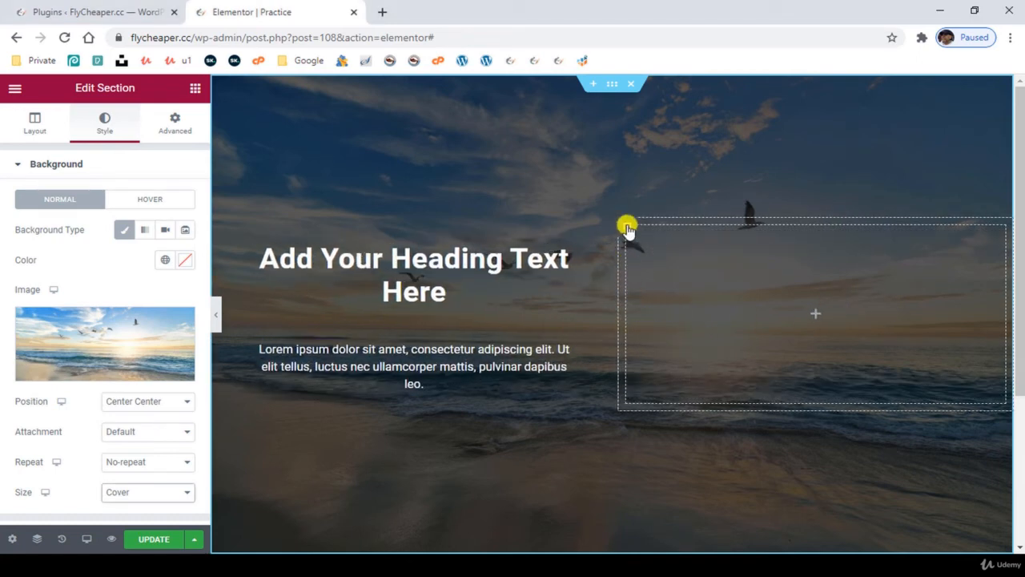
click(840, 306)
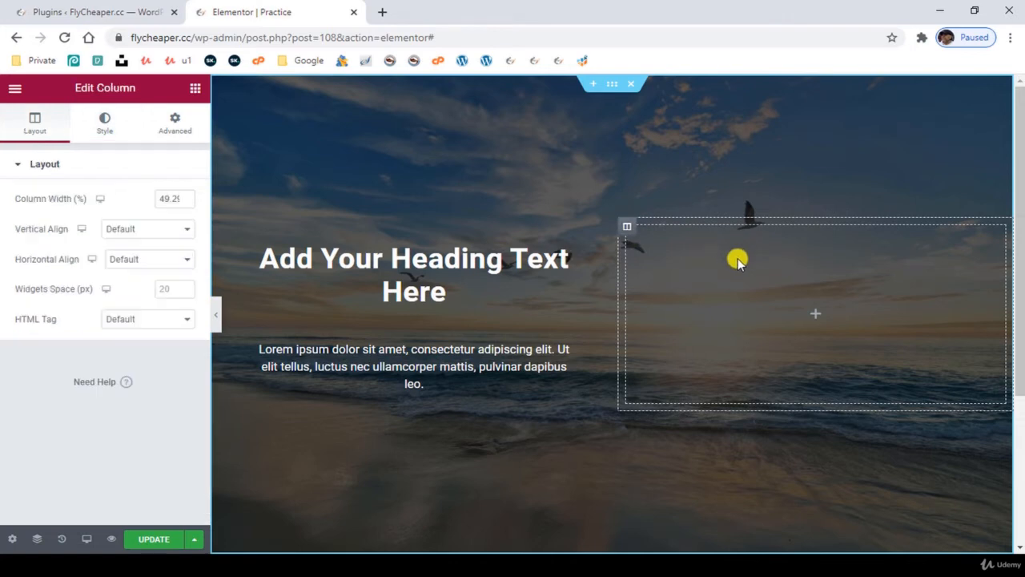
click(818, 315)
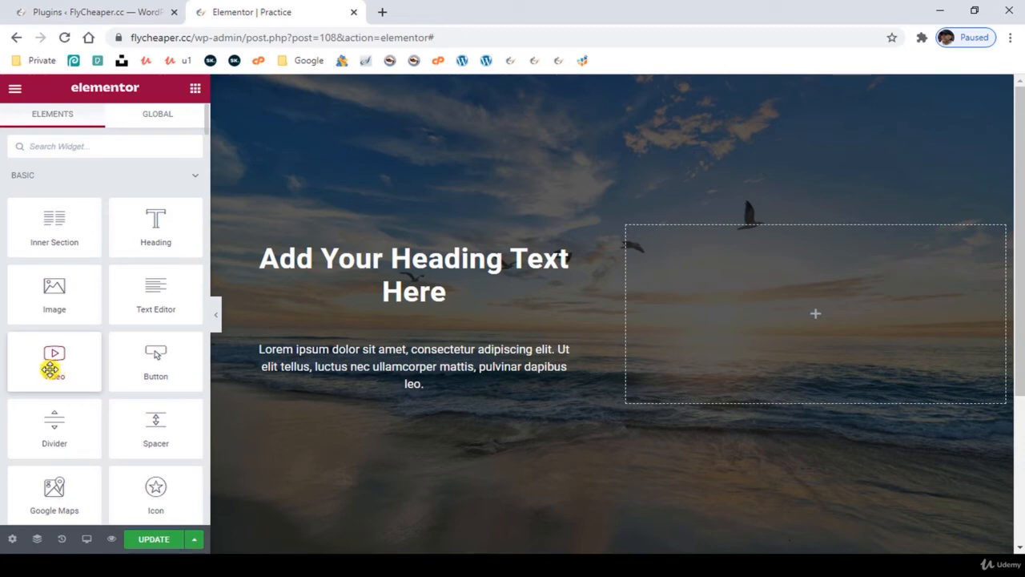
drag(50, 371, 862, 341)
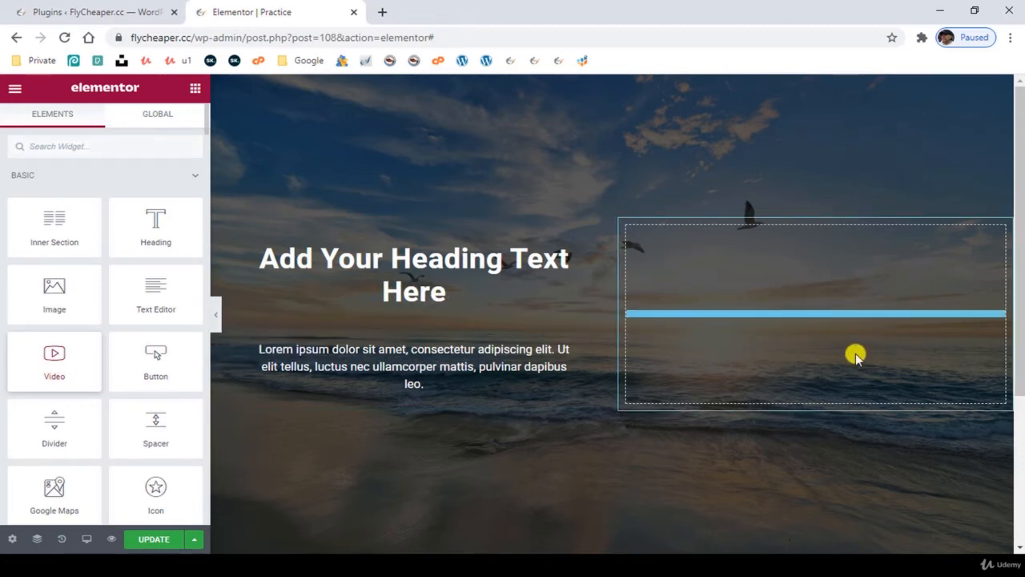
drag(68, 245, 96, 245)
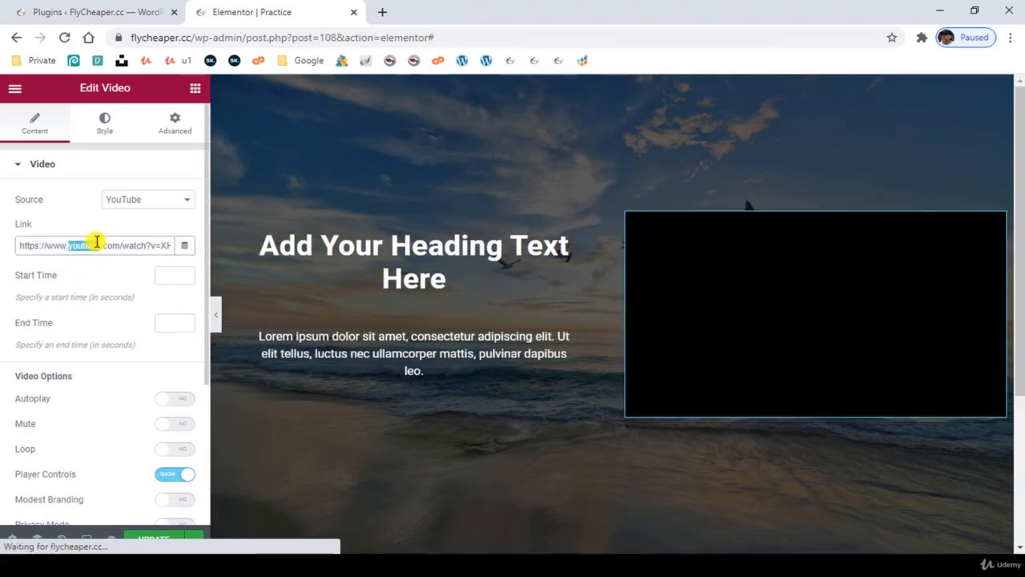
key(ctrl+a)
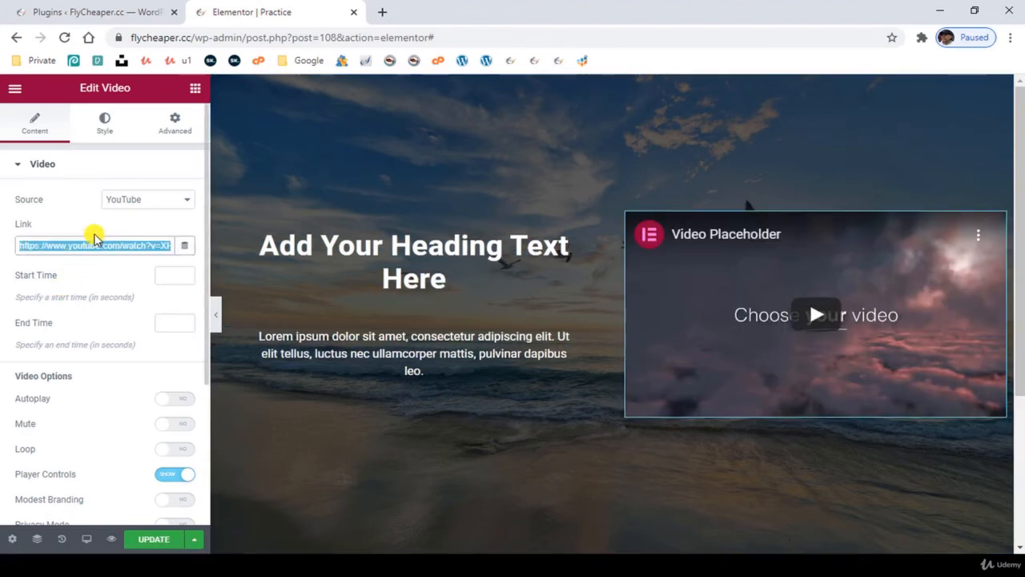
text(https://vimeo.com/47770305)
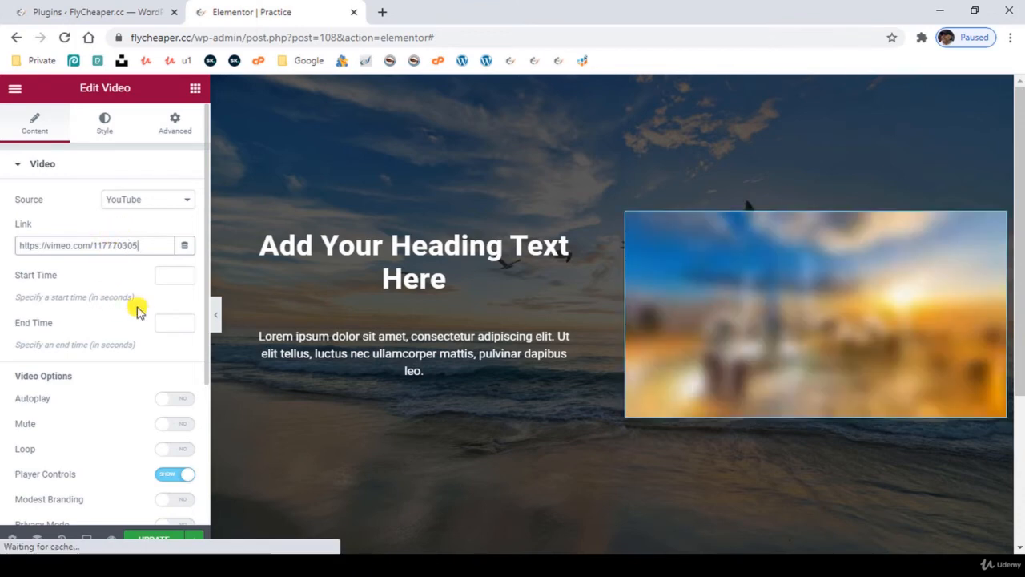
- Set the Video widget's start time to 0 and end time to 6 seconds, and turn on looping
click(167, 275)
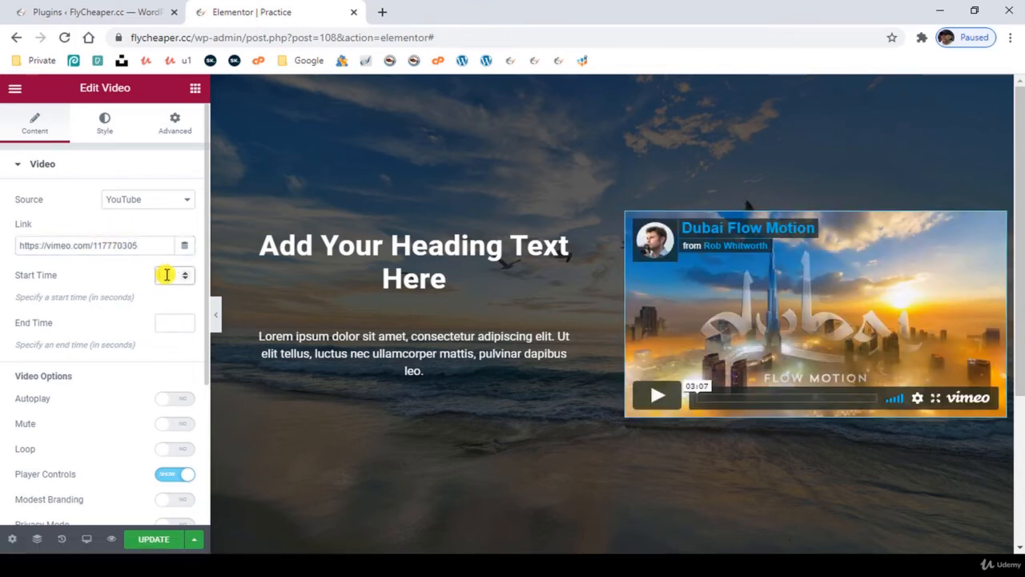
text(0)
click(169, 322)
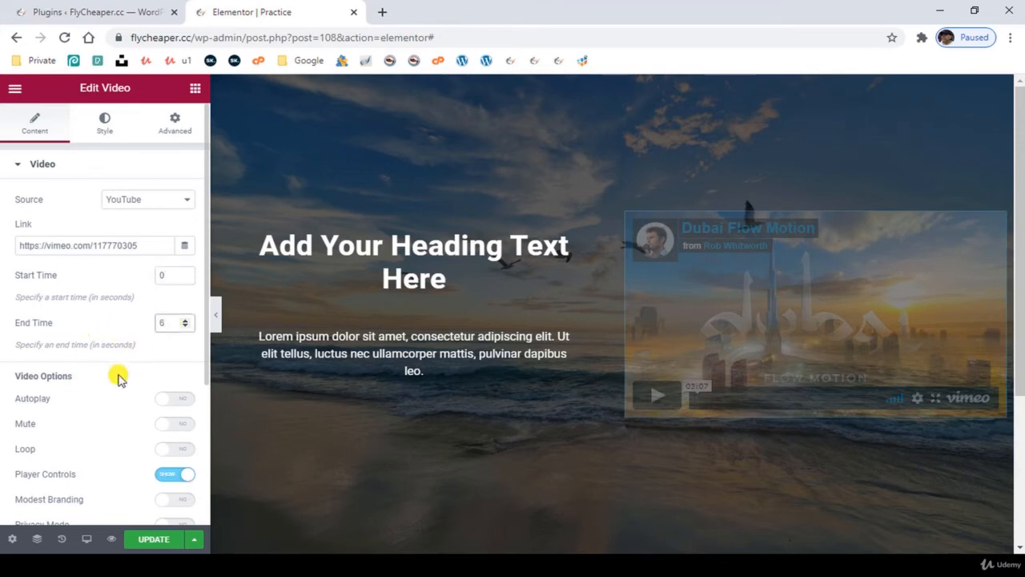
click(168, 450)
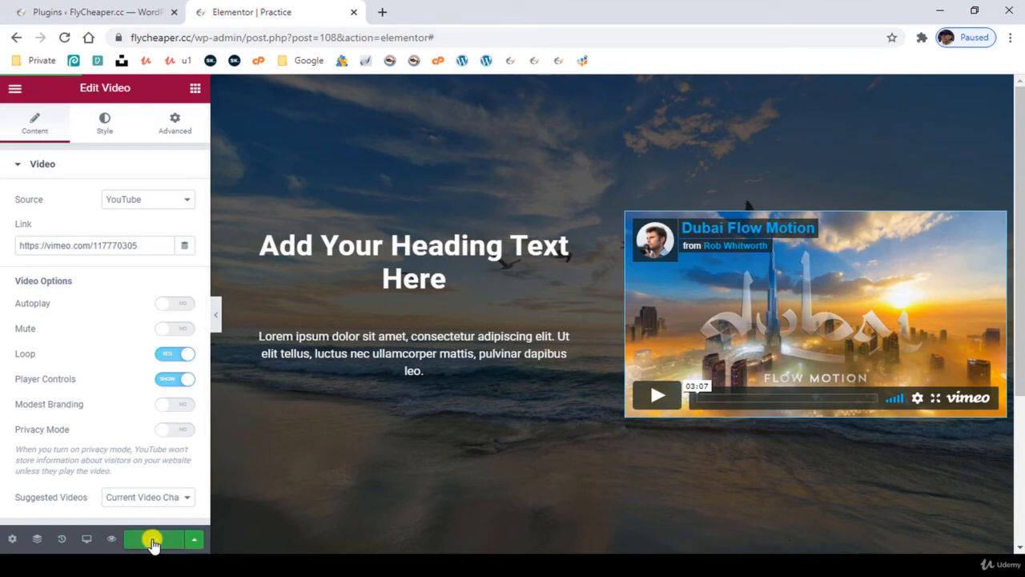
- Update the Practice page and preview it, playing the embedded video
click(151, 541)
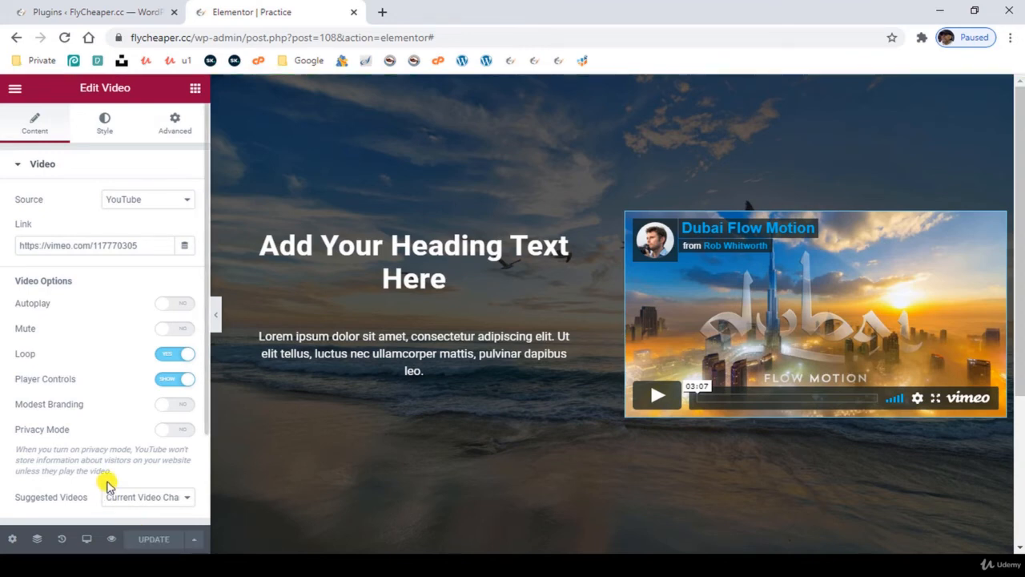
click(110, 539)
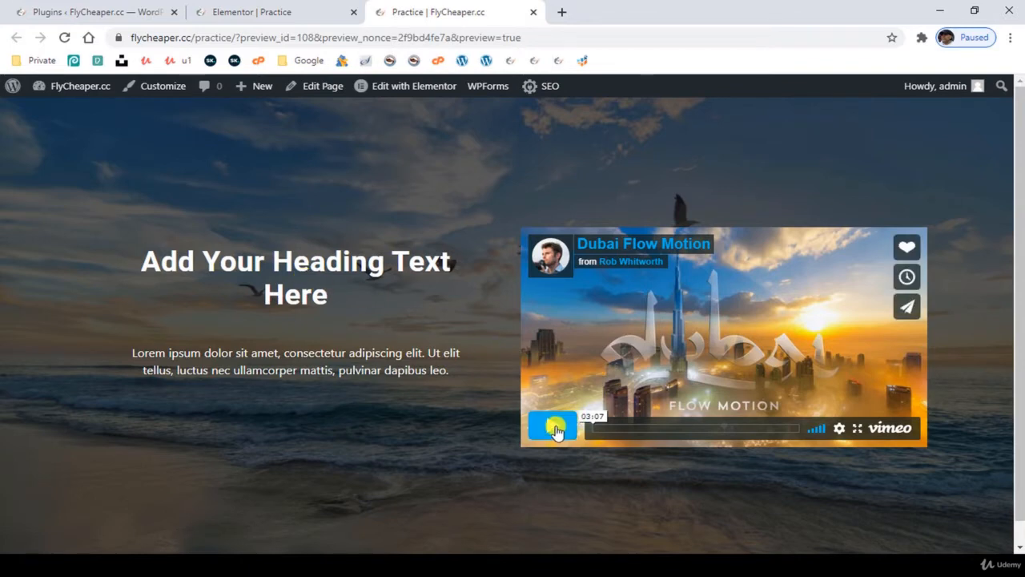
click(552, 424)
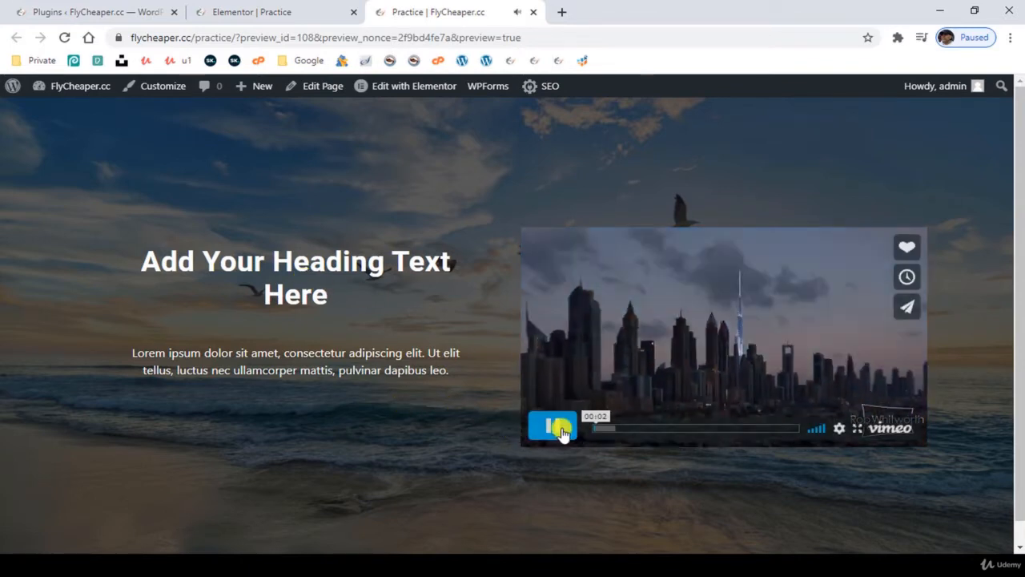
- Return to the Elementor editor and add a Divider widget between the heading and the lorem ipsum paragraph
click(282, 12)
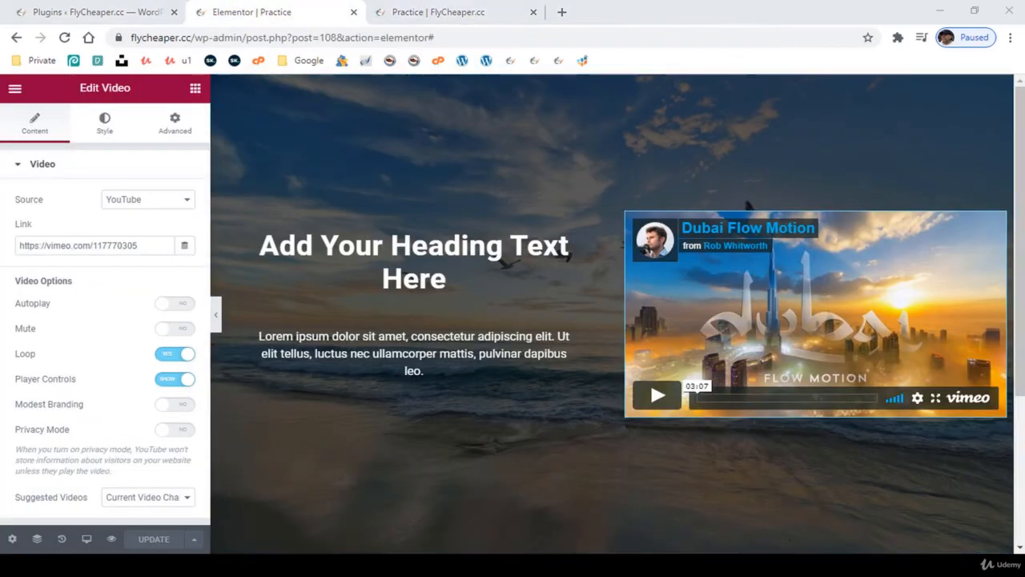
click(194, 87)
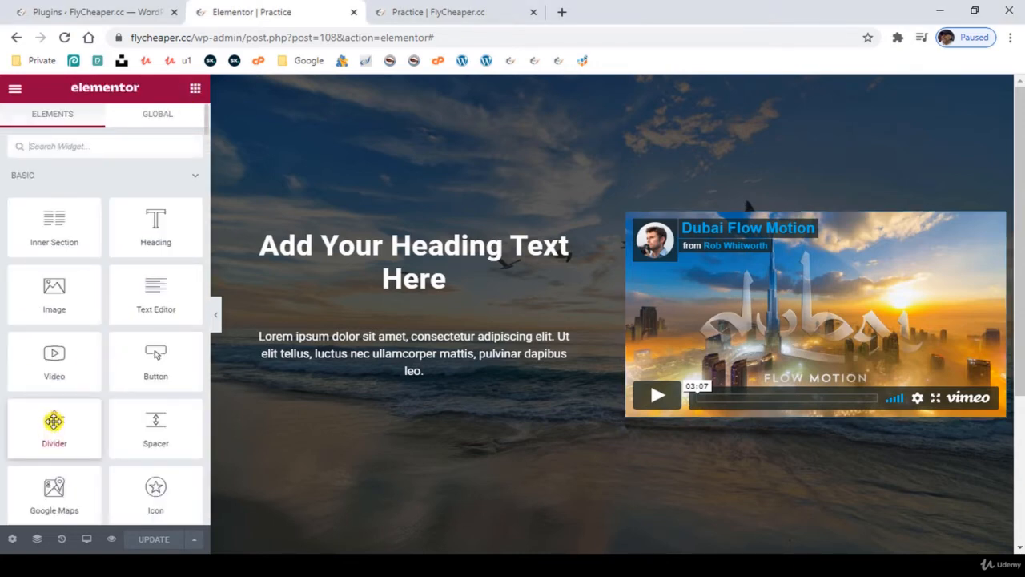
drag(54, 421, 416, 309)
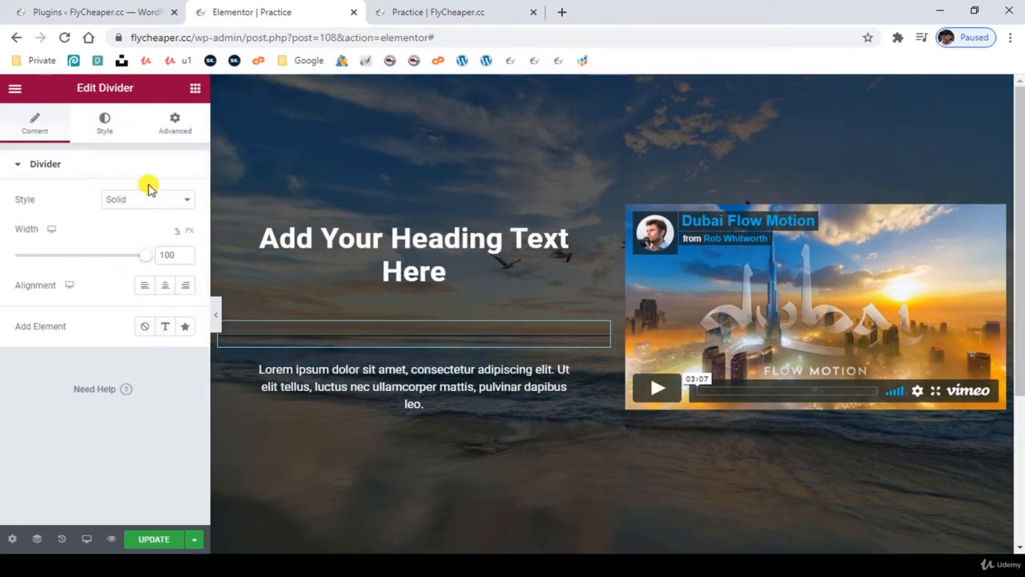
- Change the color of the divider under the heading to white, #FFFFFF
click(104, 126)
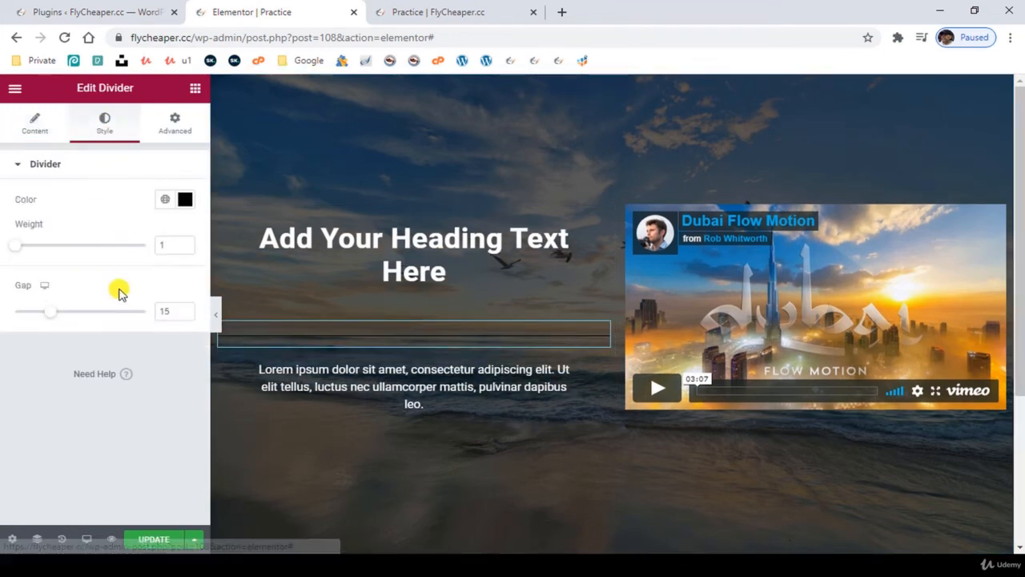
click(185, 200)
text(#FFFFFF)
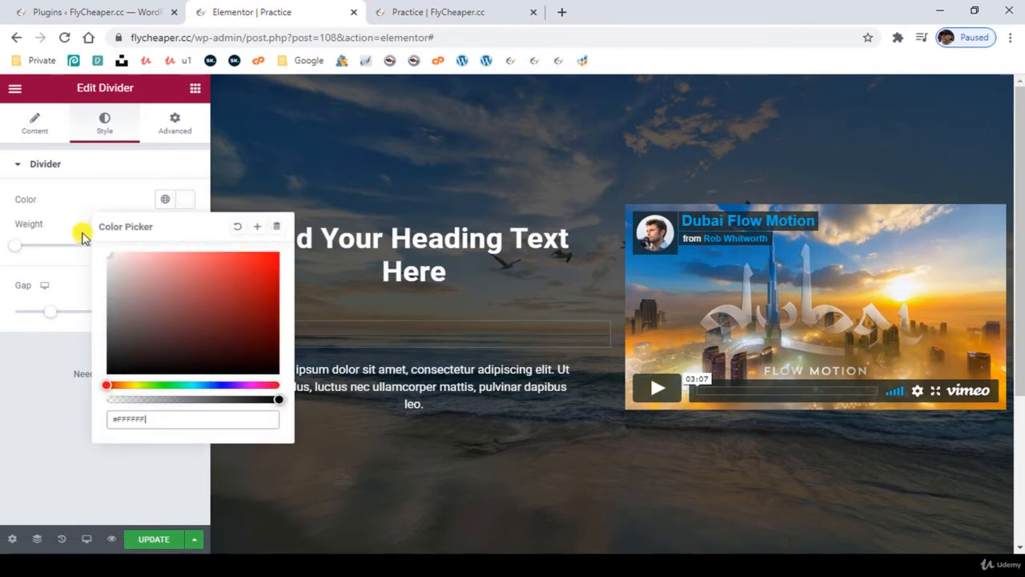
click(26, 398)
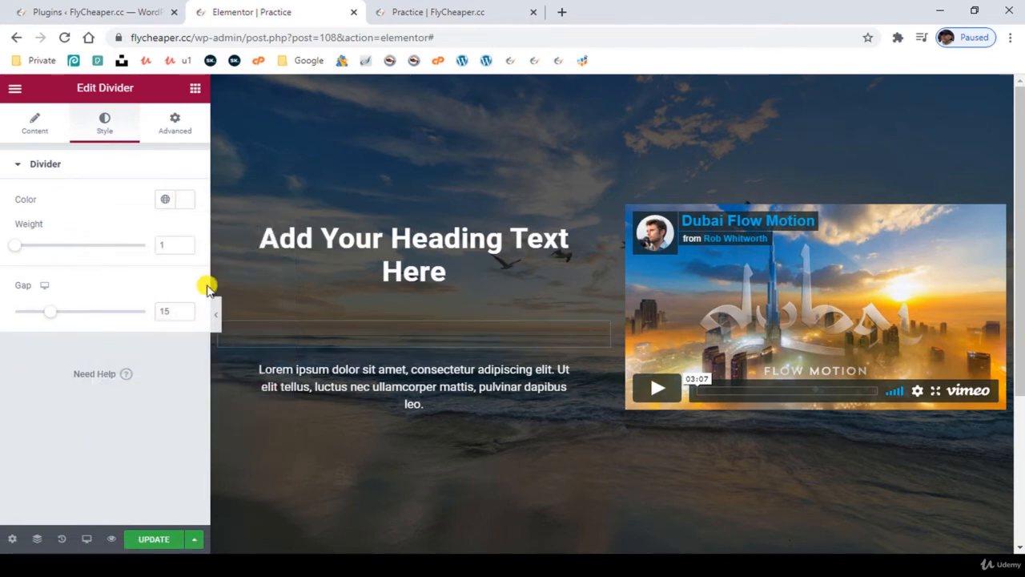
- Shorten the divider to a width of 26 percent with center alignment, and set its weight to 2
click(40, 126)
click(144, 256)
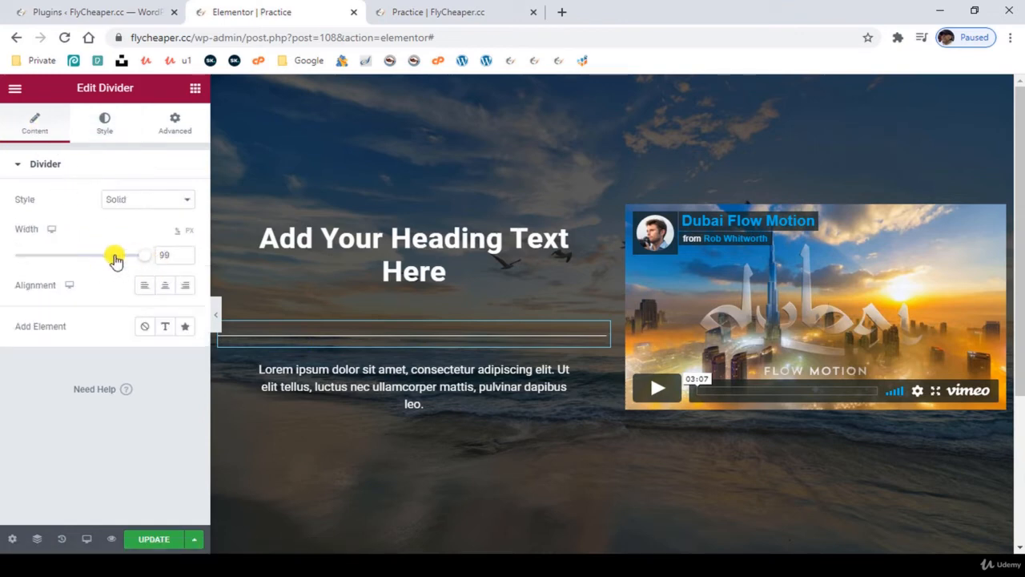
drag(114, 256, 97, 258)
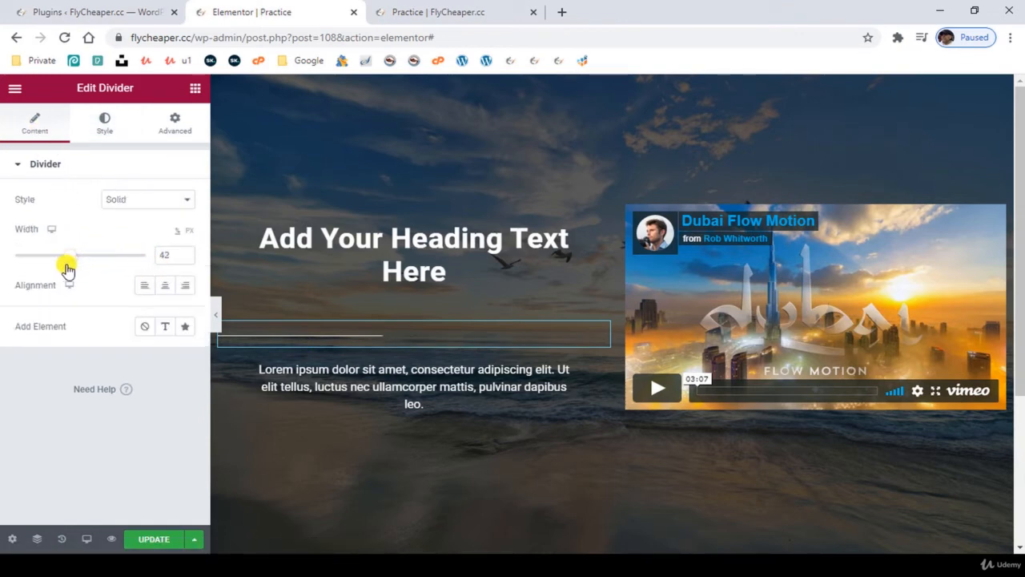
drag(52, 268, 50, 270)
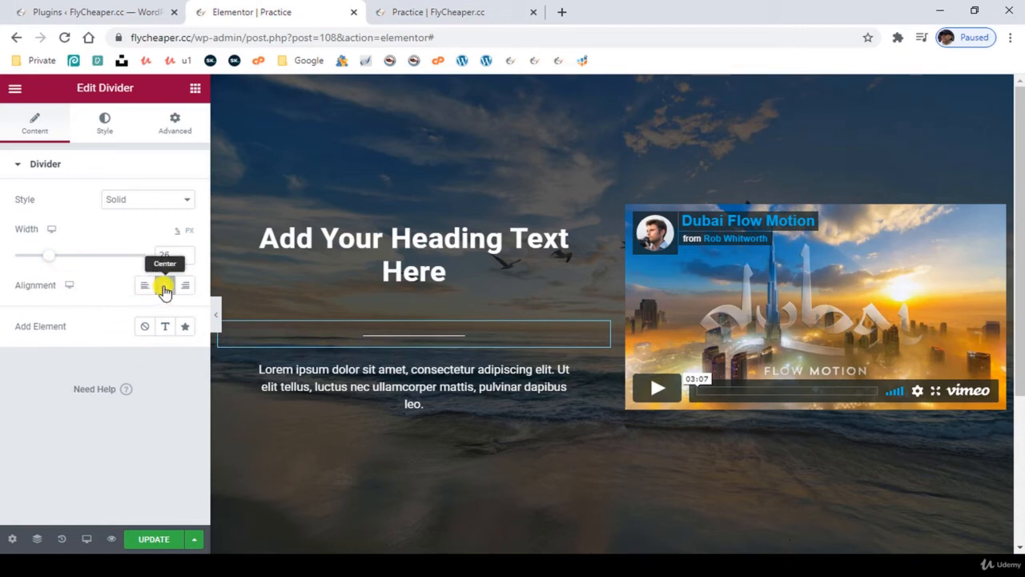
click(104, 124)
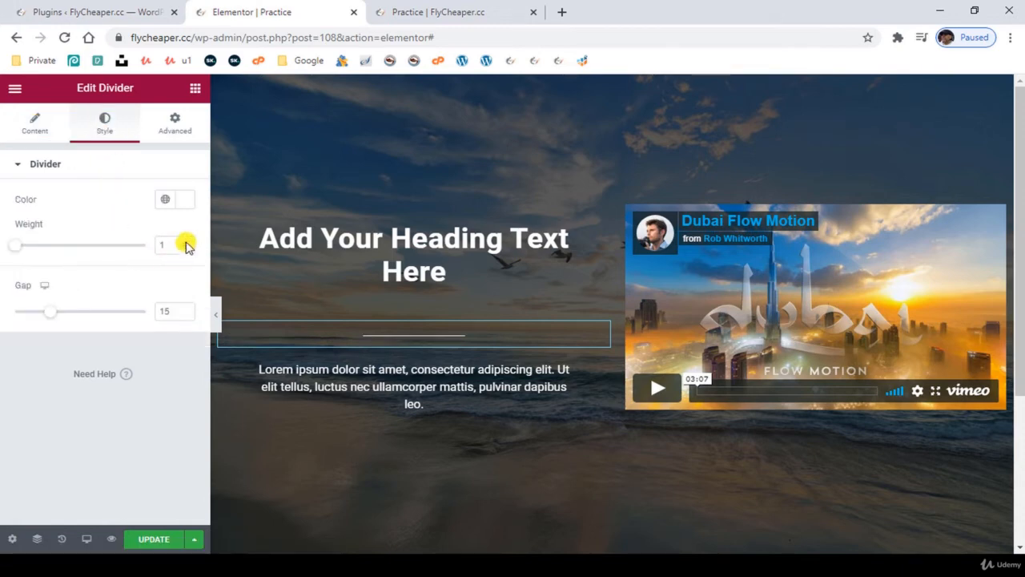
click(184, 242)
click(184, 242)
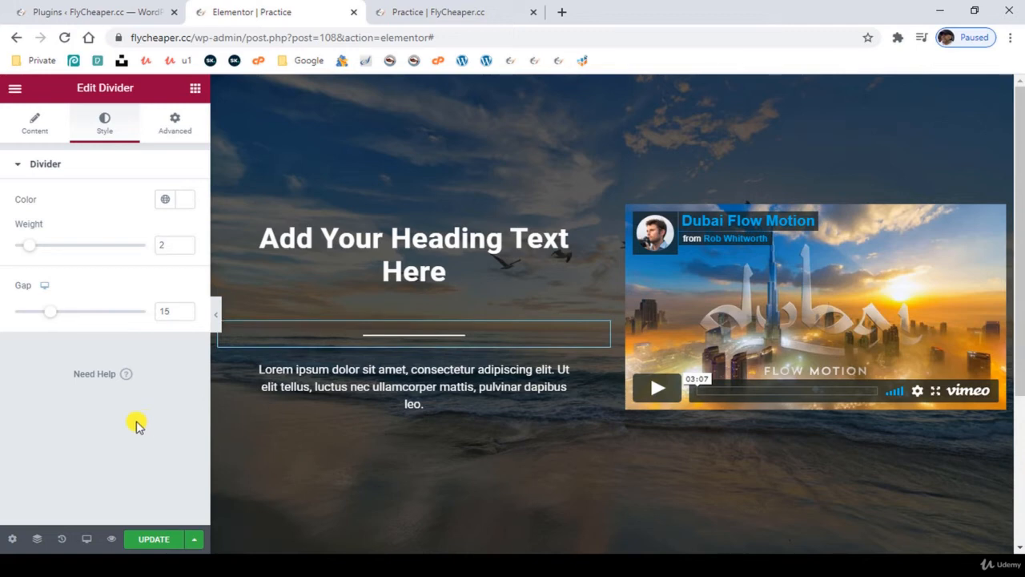
- Add a text element to the divider and set its wording to "Anything"
click(34, 128)
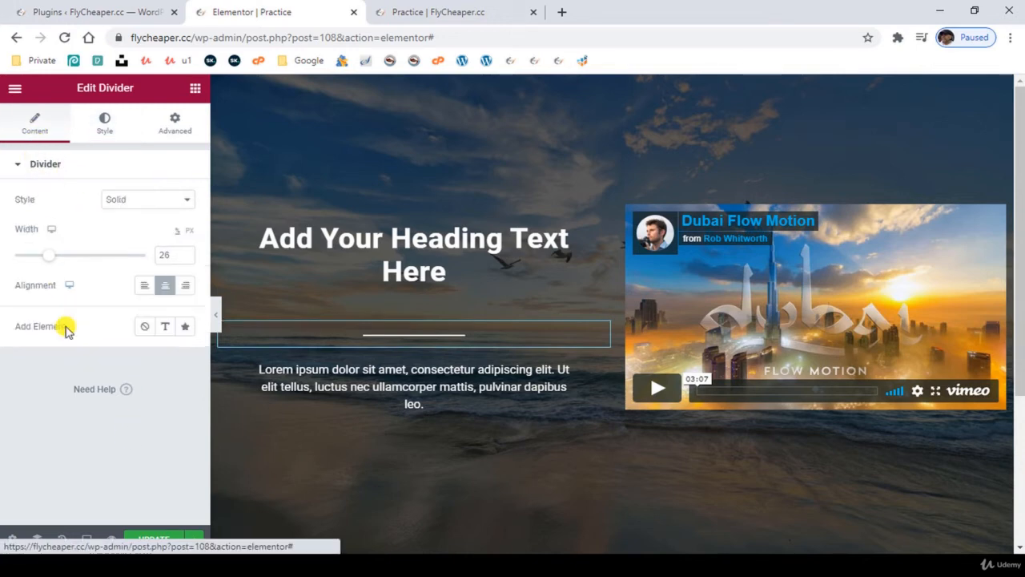
click(165, 326)
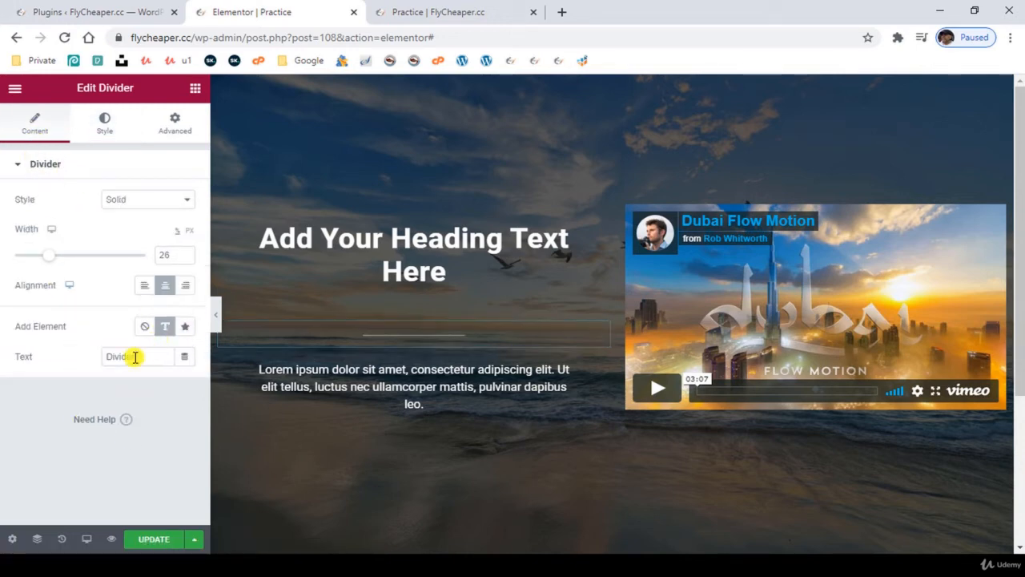
double_click(145, 356)
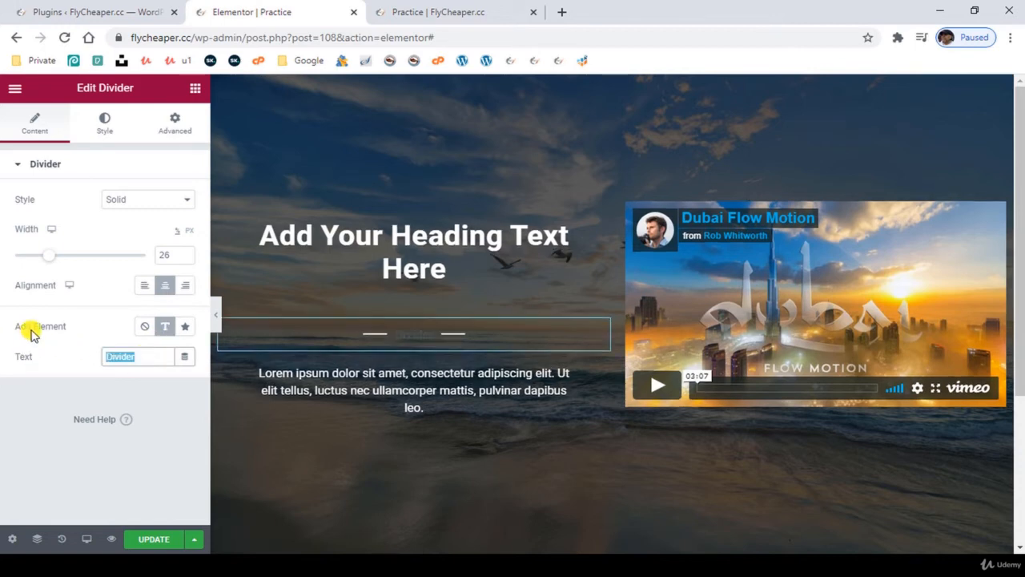
text(Anything)
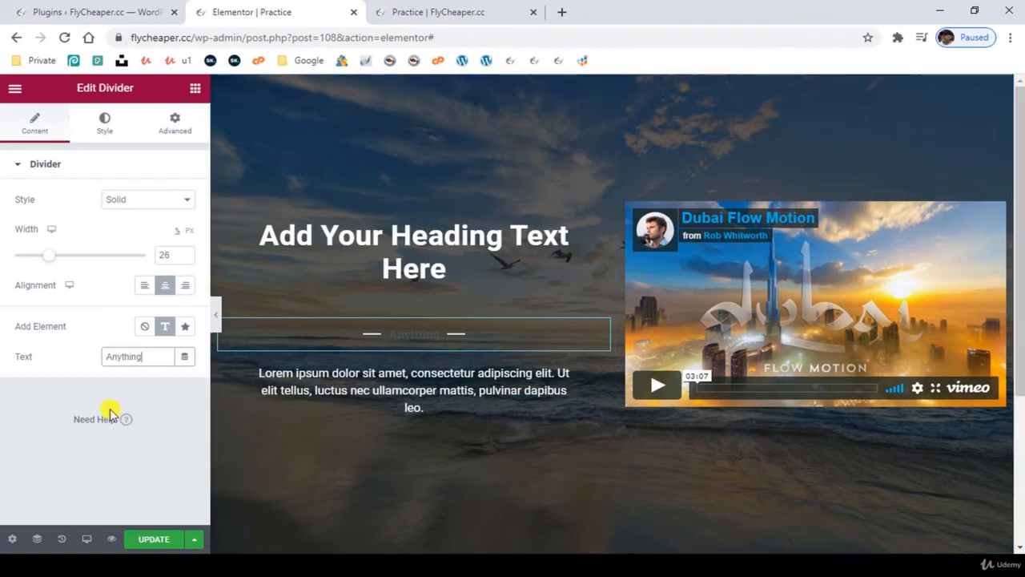
- Set the color of the divider's "Anything" text to white, #FFFFFF
click(101, 128)
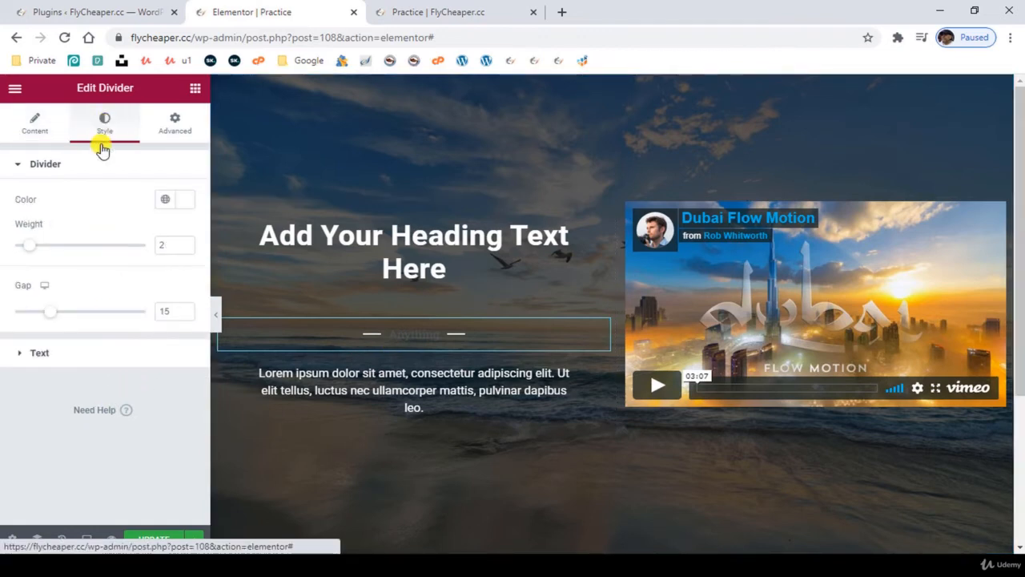
click(69, 352)
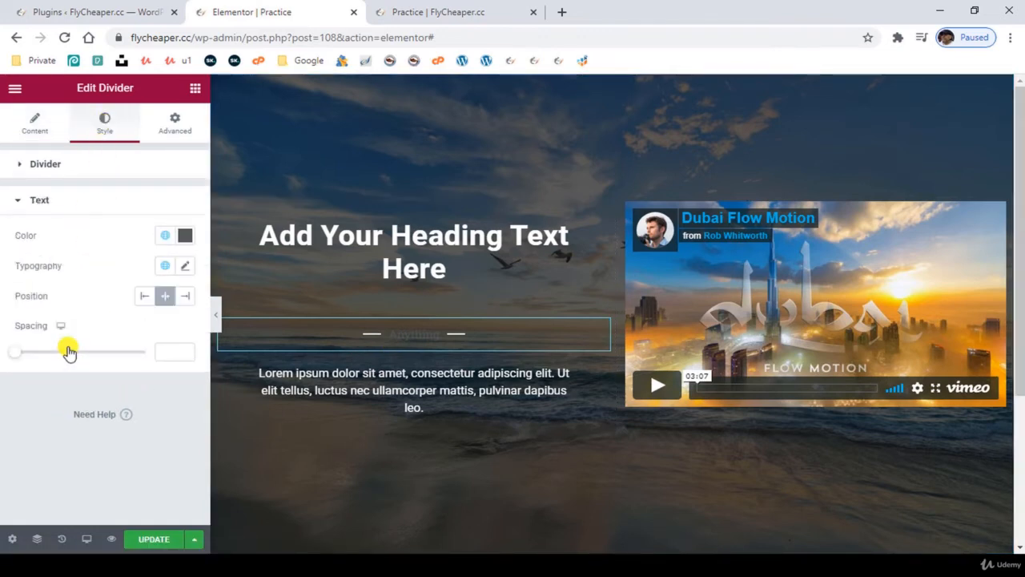
click(48, 165)
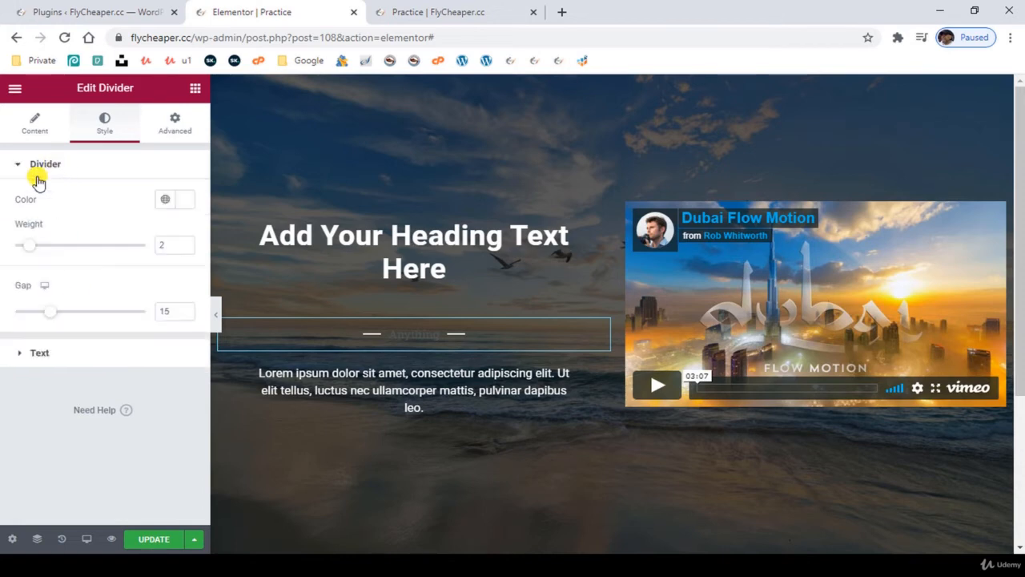
click(44, 354)
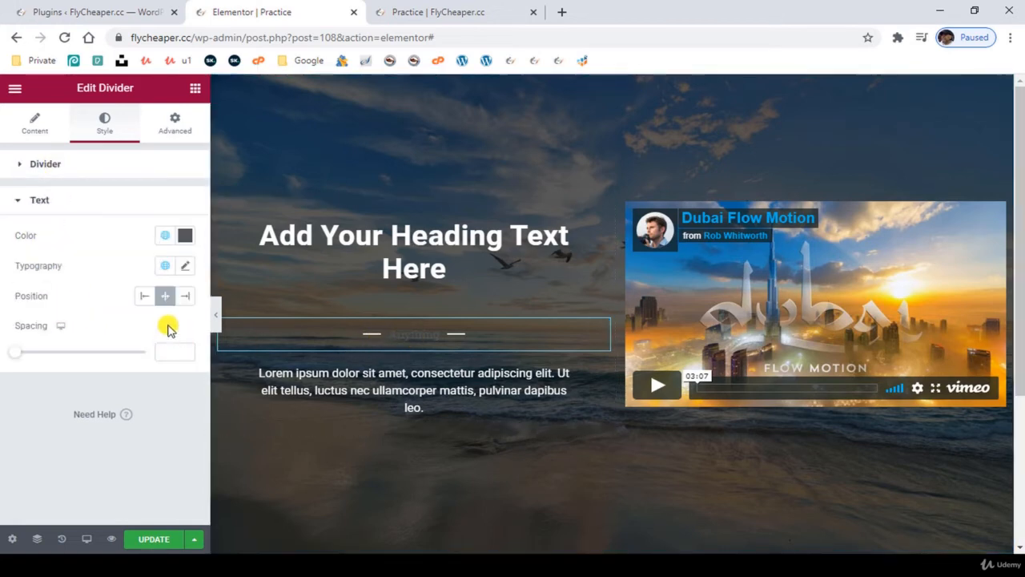
click(185, 237)
text(#FFFFFF)
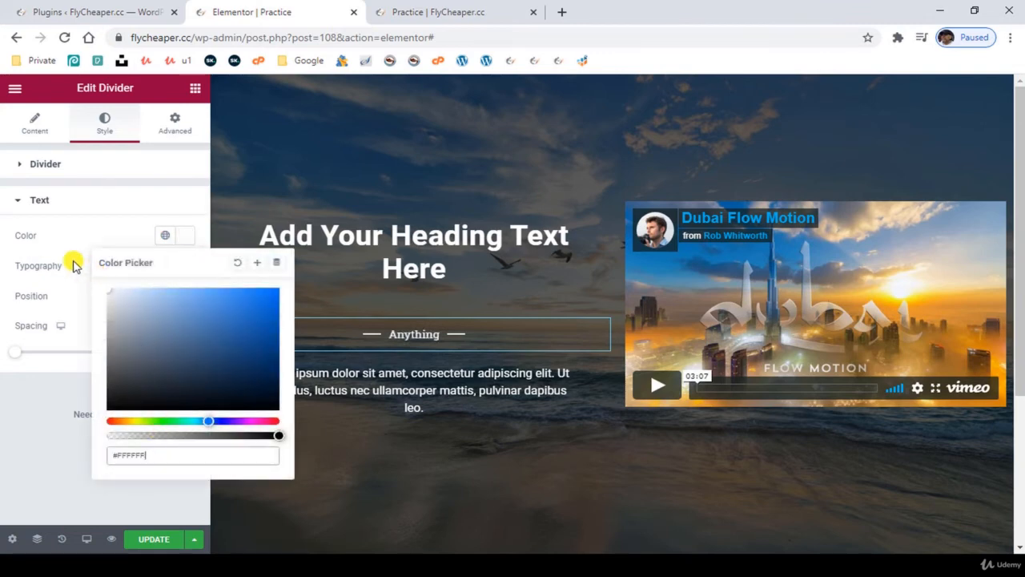
click(35, 431)
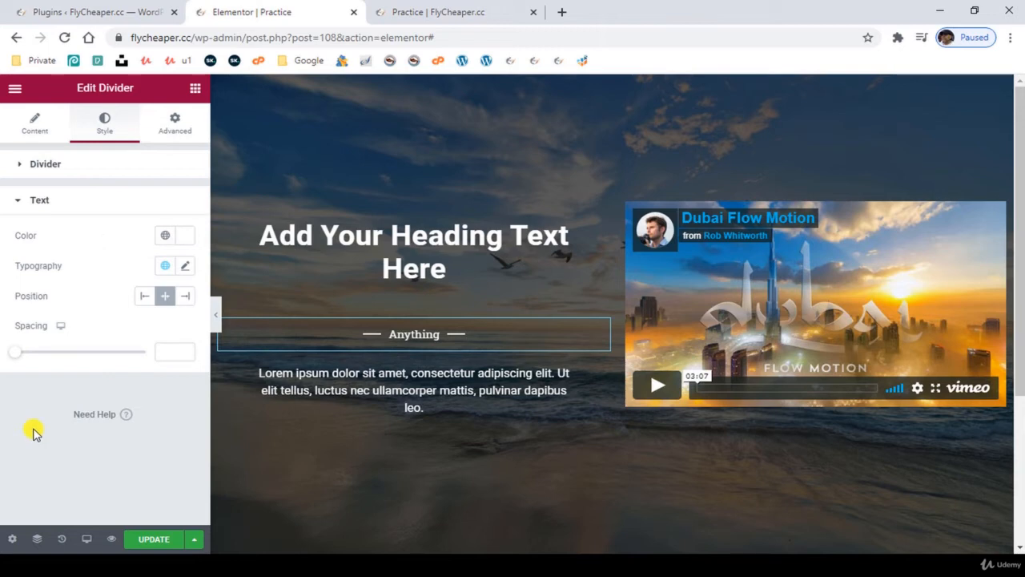
- Replace the divider's text with the Stamp icon from the icon library, and remove the added element again
click(35, 118)
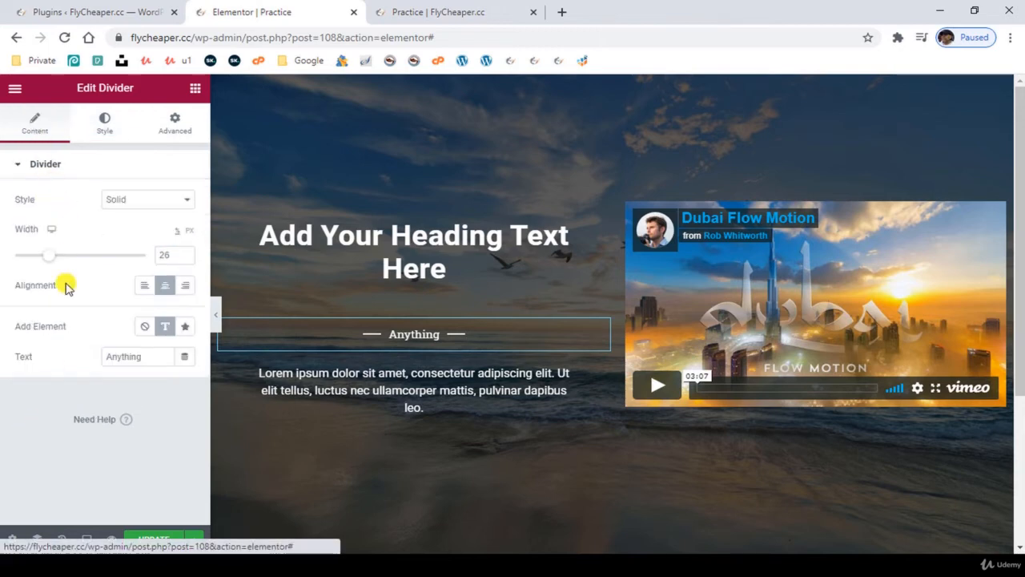
click(186, 326)
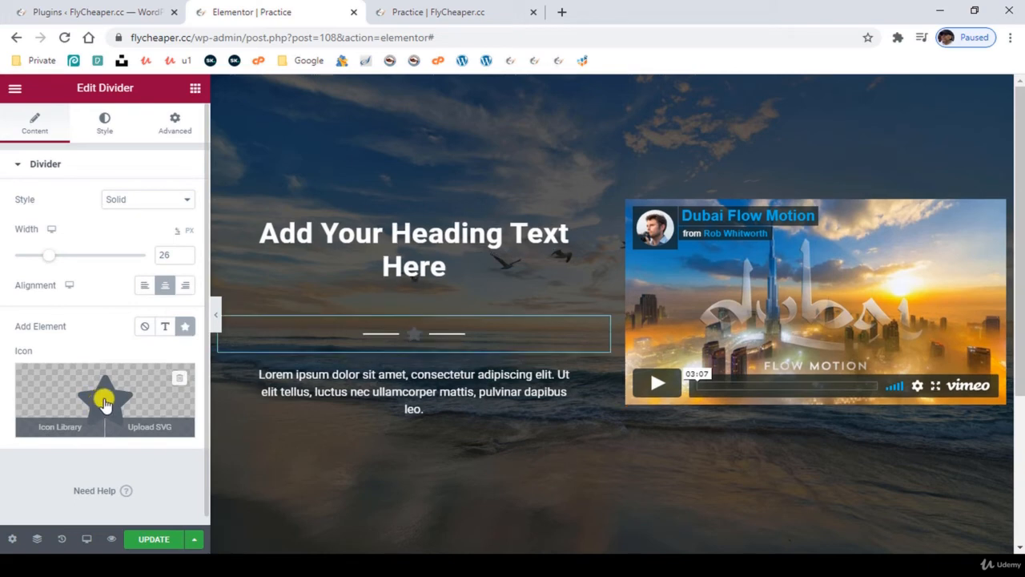
click(105, 403)
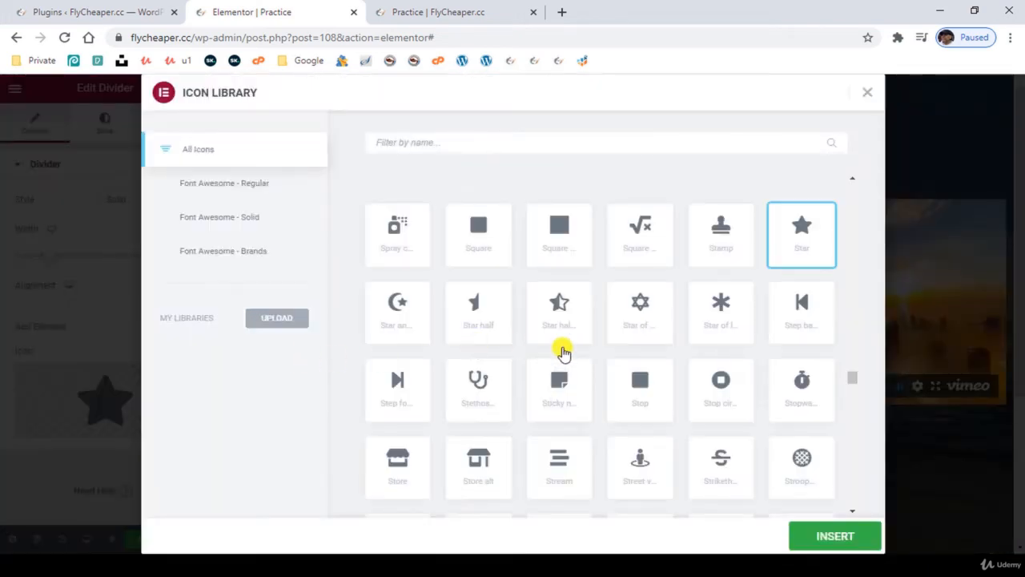
click(406, 313)
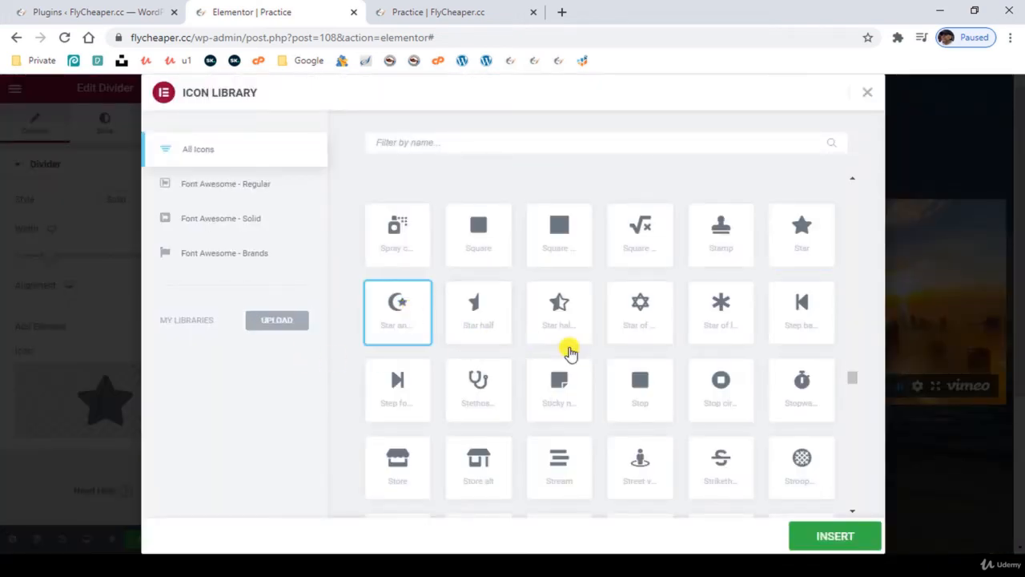
click(650, 399)
click(709, 391)
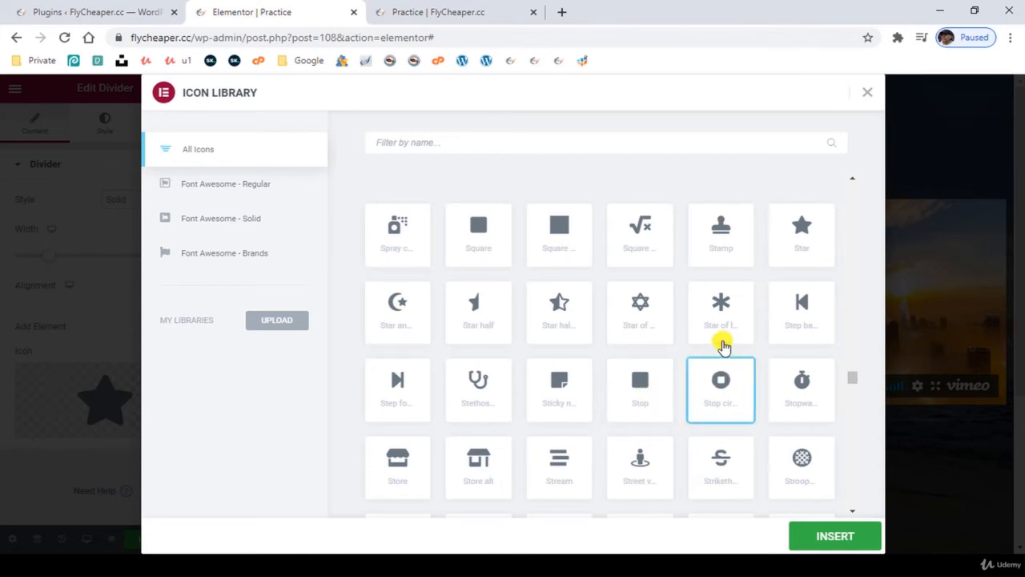
click(719, 237)
click(822, 539)
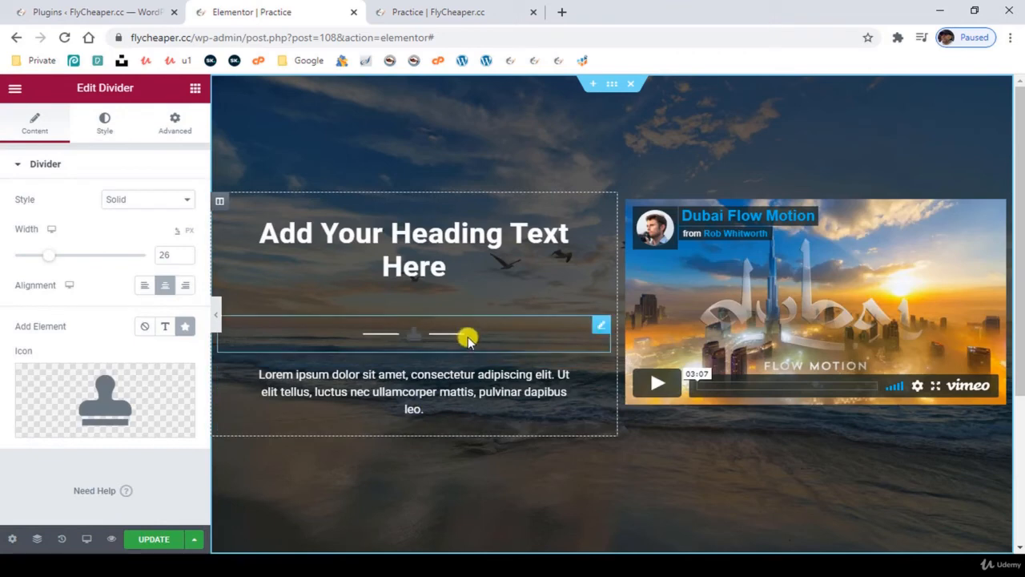
click(143, 326)
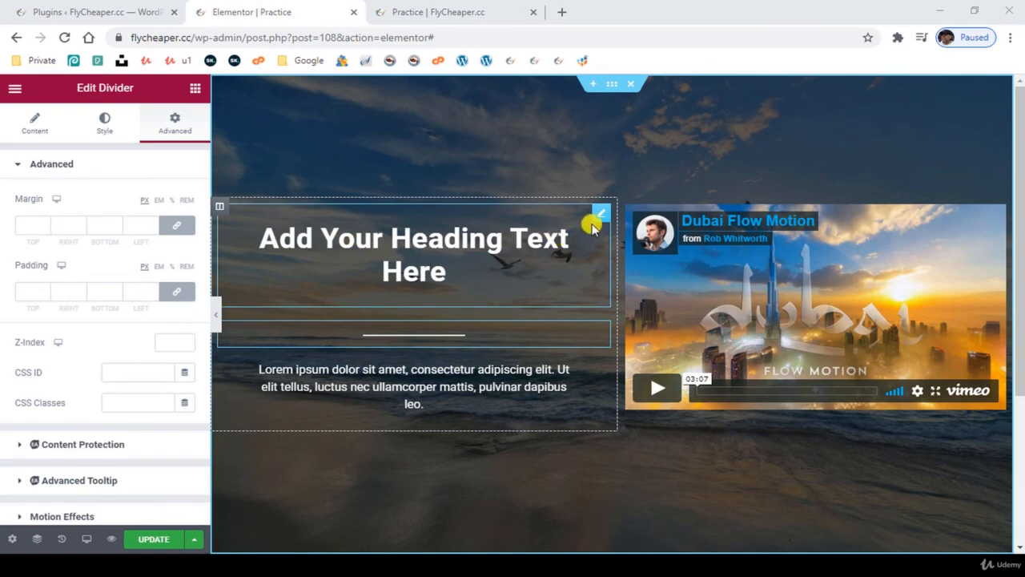
- Set the bottom padding of the "Add Your Heading Text Here" heading to 0 px
click(601, 214)
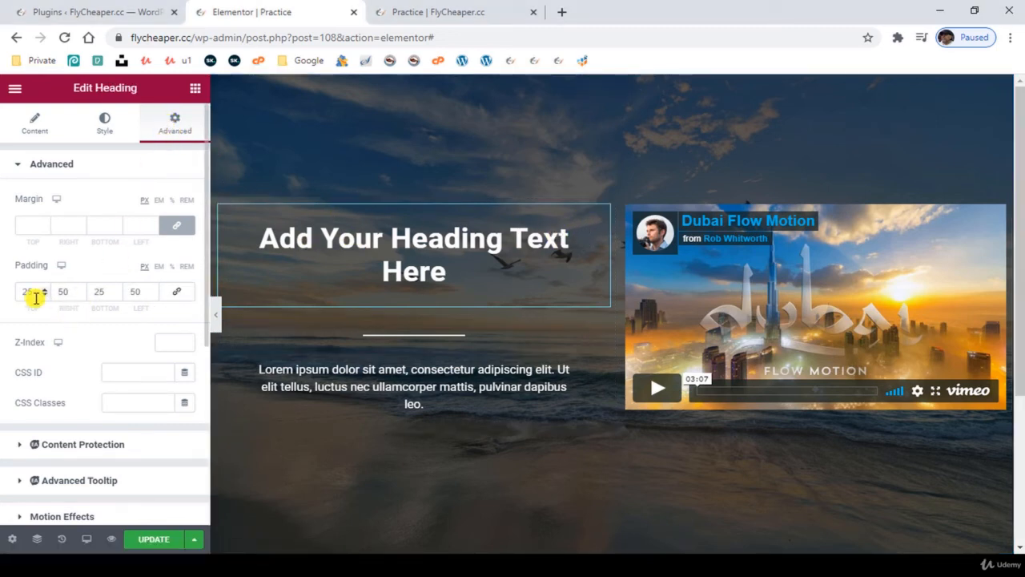
double_click(108, 293)
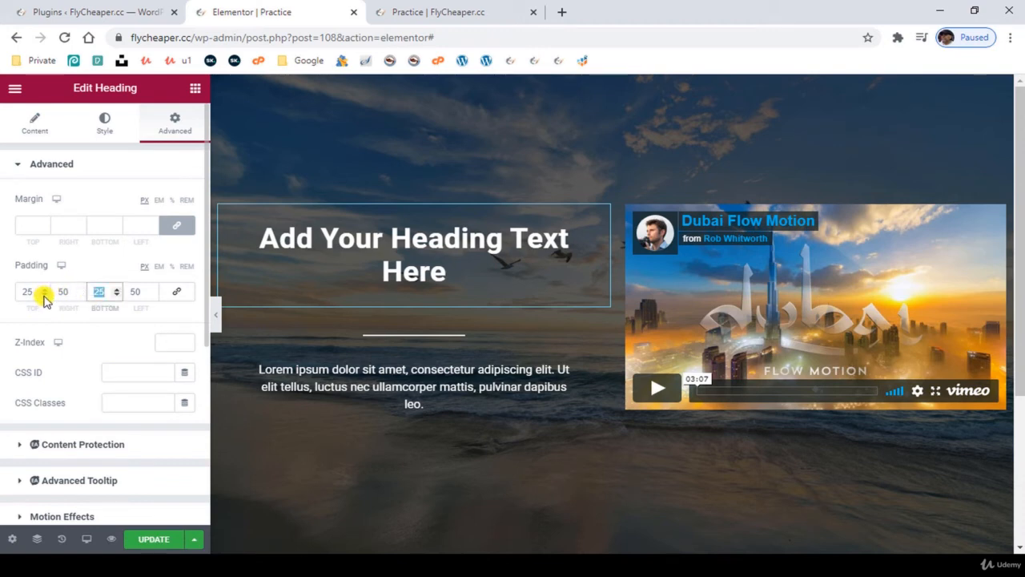
text(0)
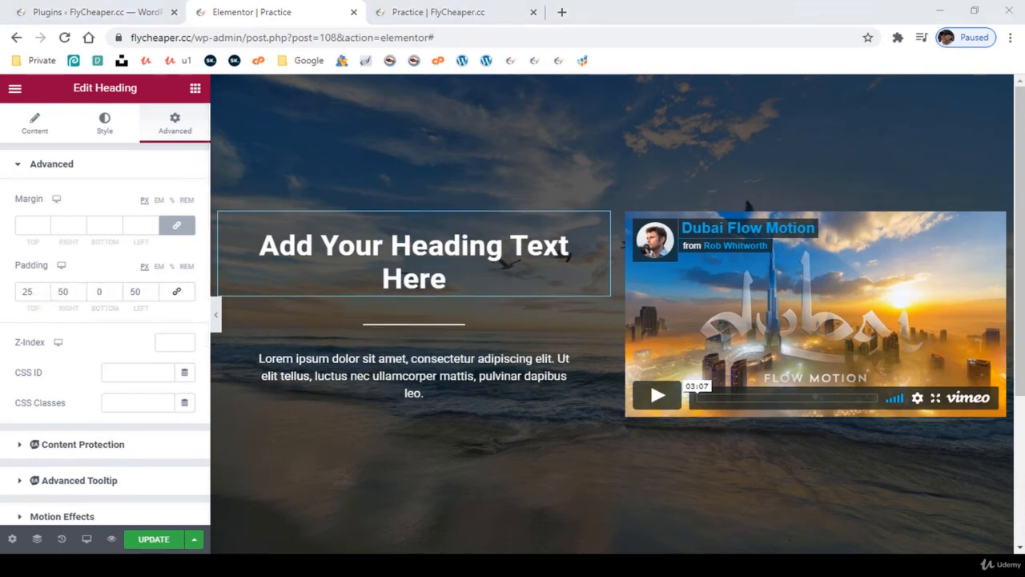
scroll(499, 432, down, 2)
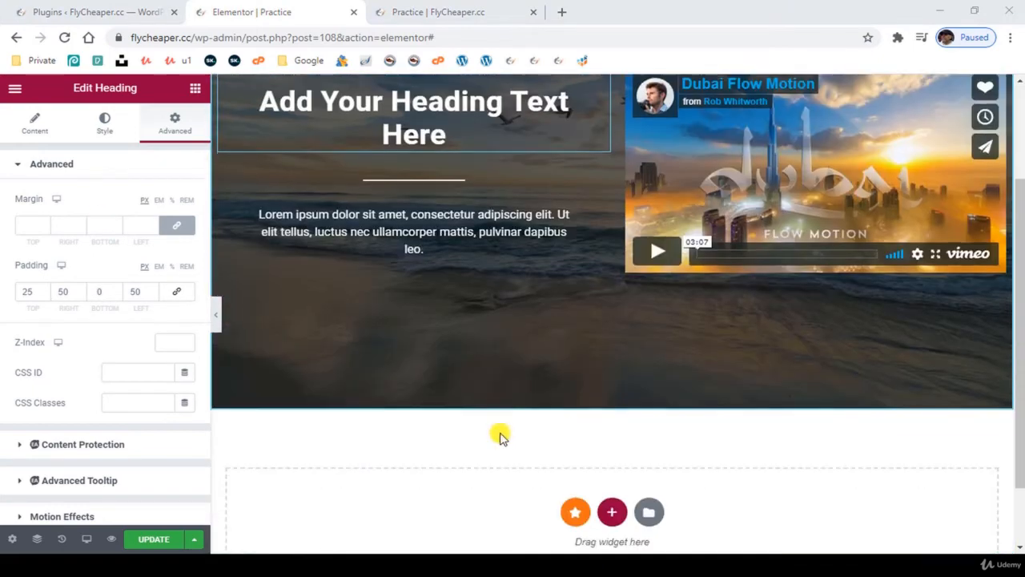
scroll(499, 413, up, 2)
scroll(498, 412, down, 2)
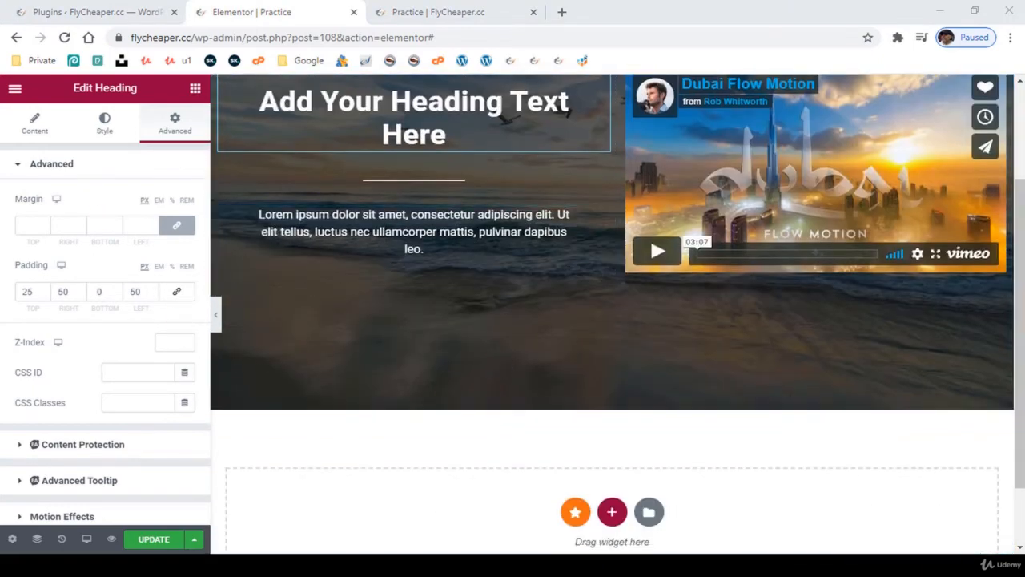
scroll(611, 314, up, 2)
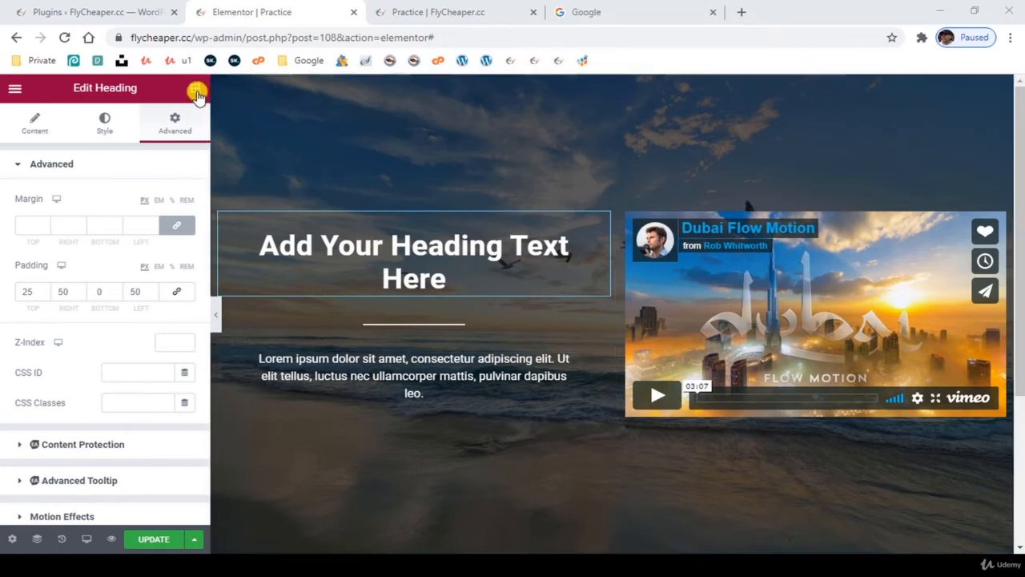
- Add a Button widget below the lorem ipsum paragraph, in the same column as the heading
click(196, 89)
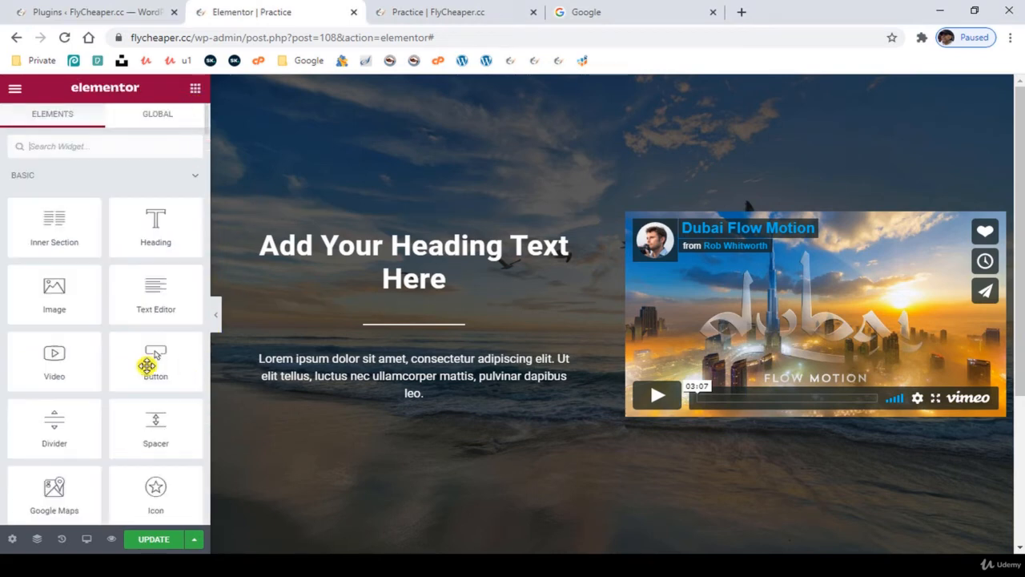
drag(154, 367, 478, 470)
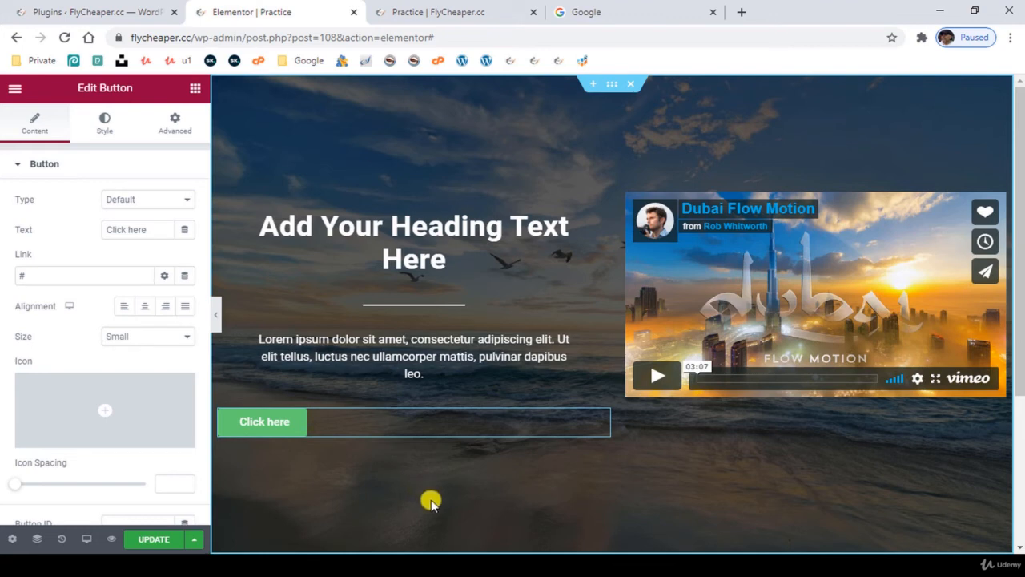
key(ctrl+z)
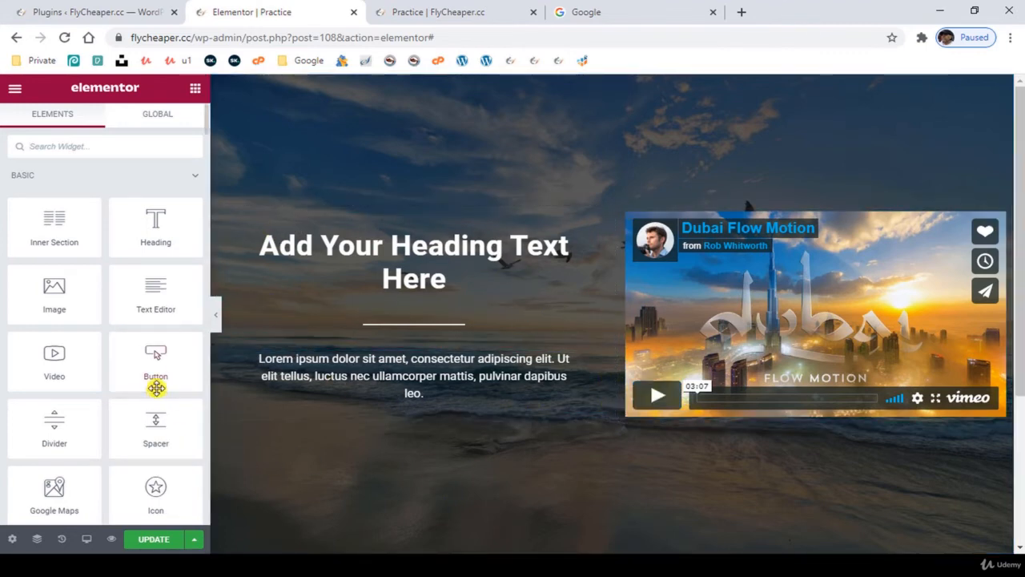
drag(156, 386, 477, 463)
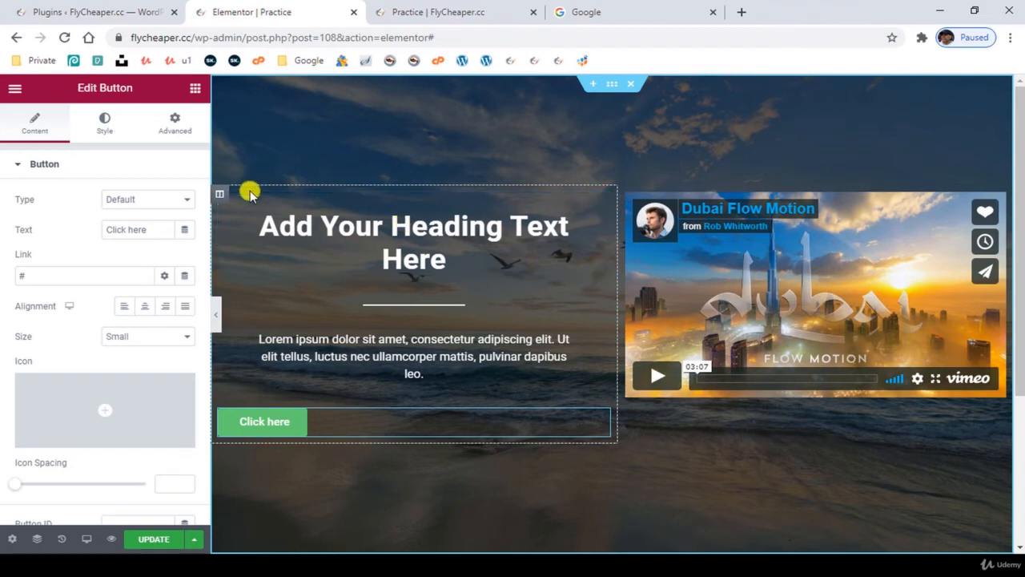
- Set the vertical alignment of both the heading column and the video column to Middle
click(223, 197)
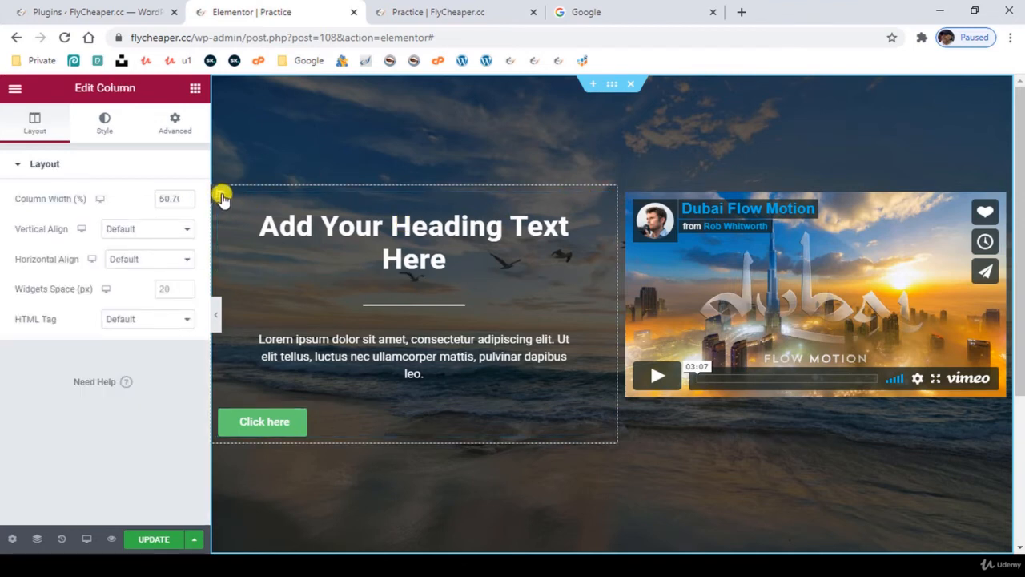
click(139, 231)
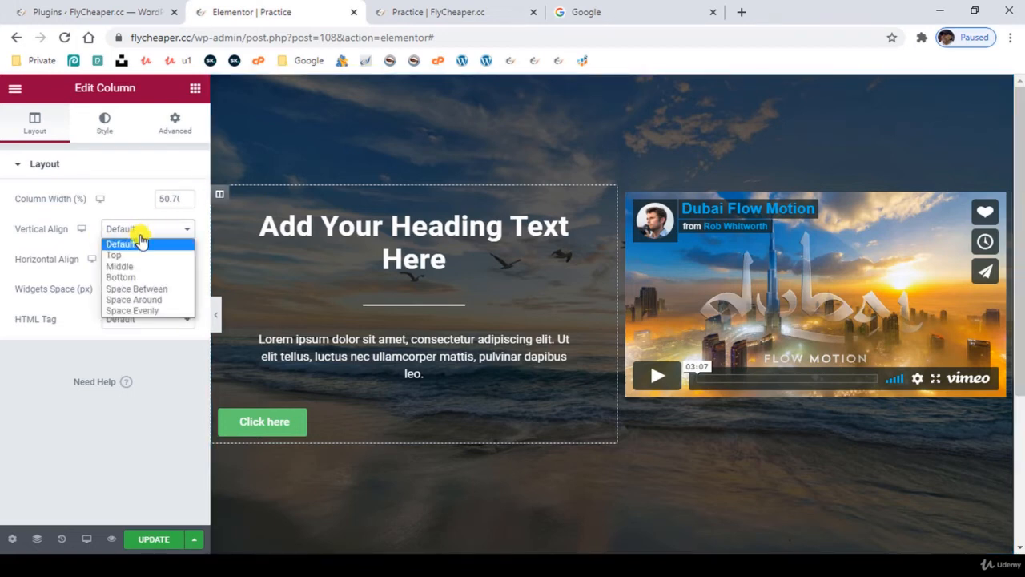
click(141, 267)
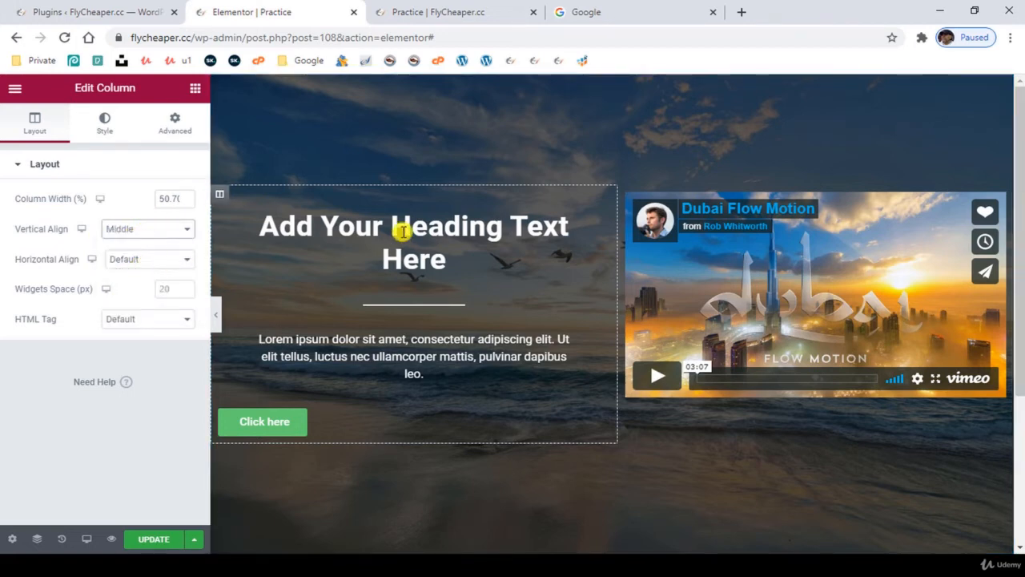
click(631, 197)
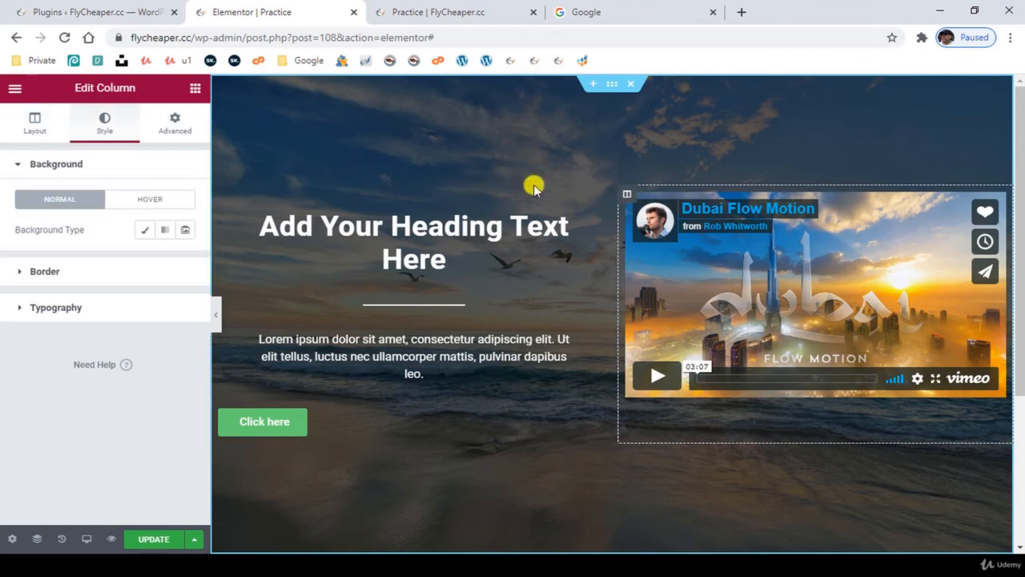
click(36, 126)
click(136, 229)
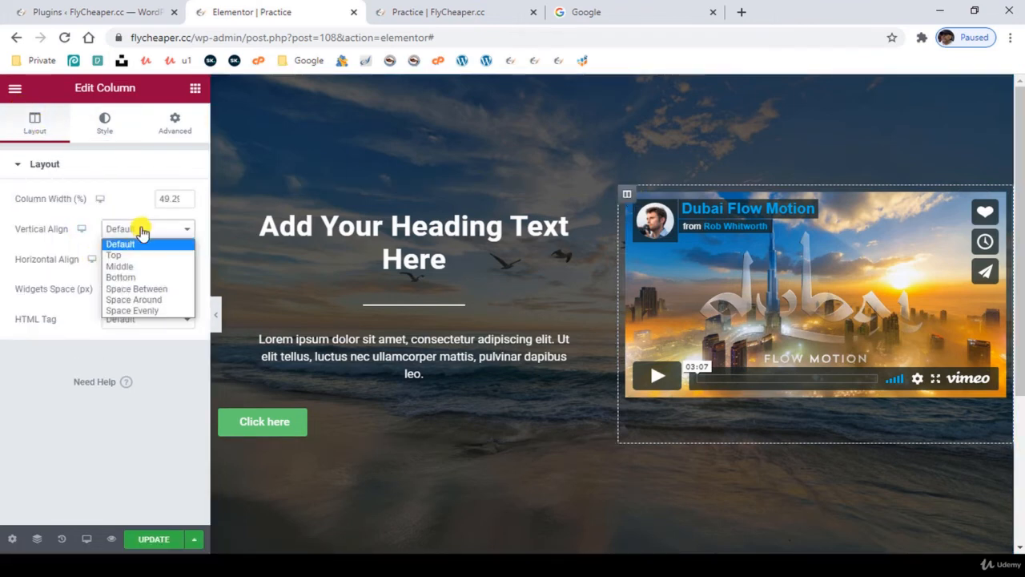
click(120, 265)
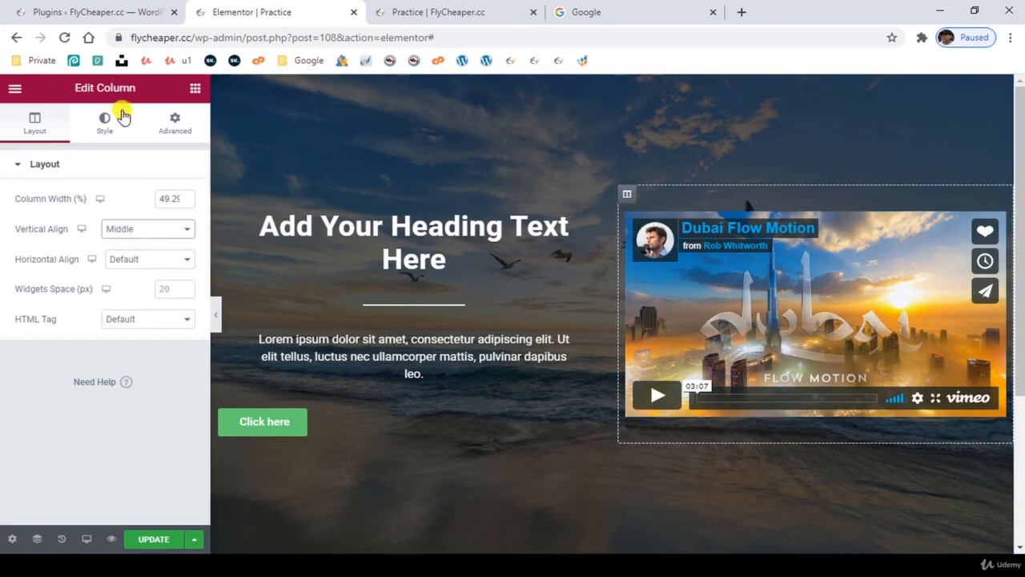
- Set the padding of the video column to 0 px on all sides
click(174, 124)
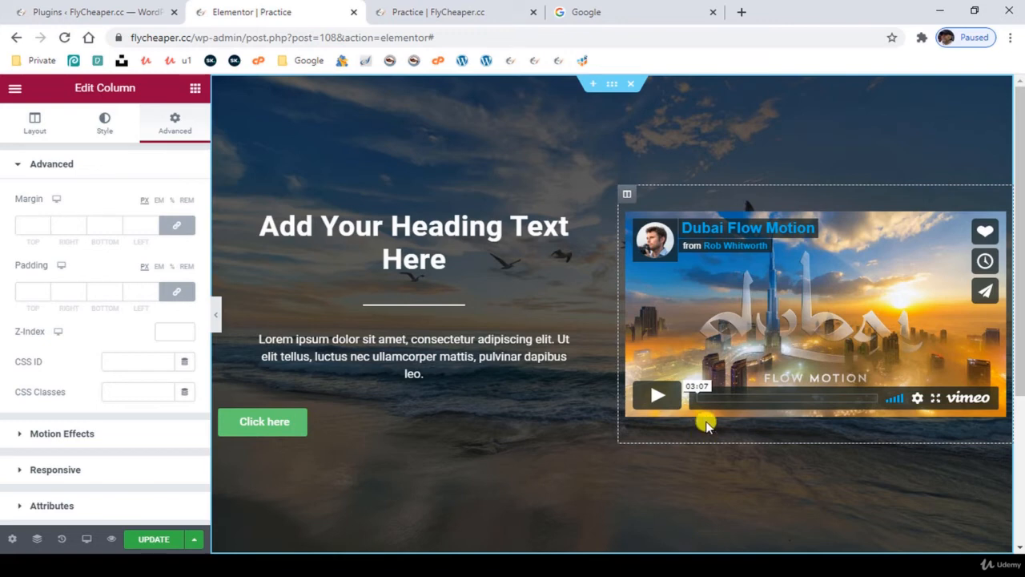
click(24, 296)
text(0)
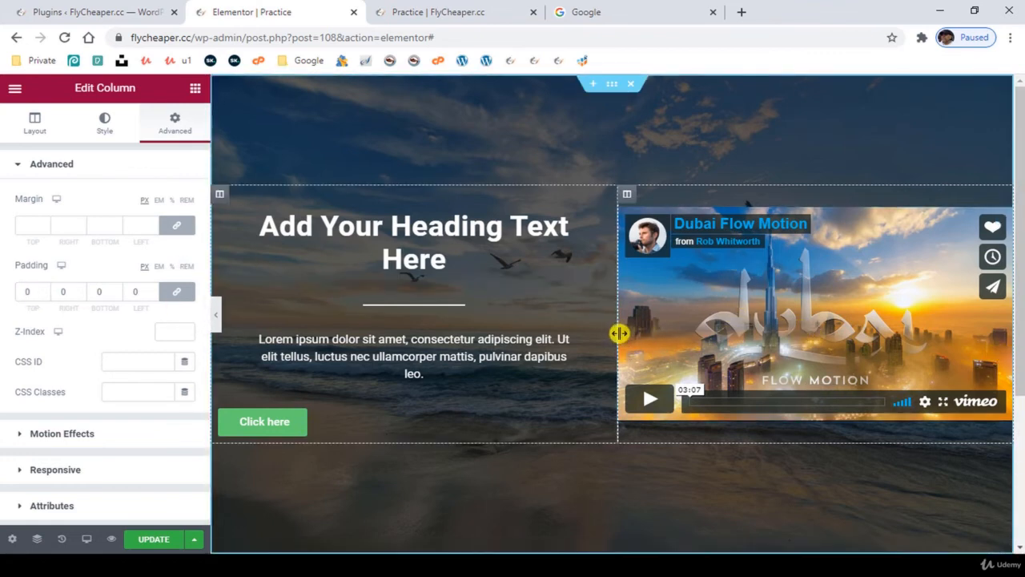
- Resize the two columns to 50% each and set the video column's padding to 30 px on all sides
mouse_move(622, 332)
mouse_down()
mouse_move(705, 348)
mouse_move(613, 346)
mouse_up()
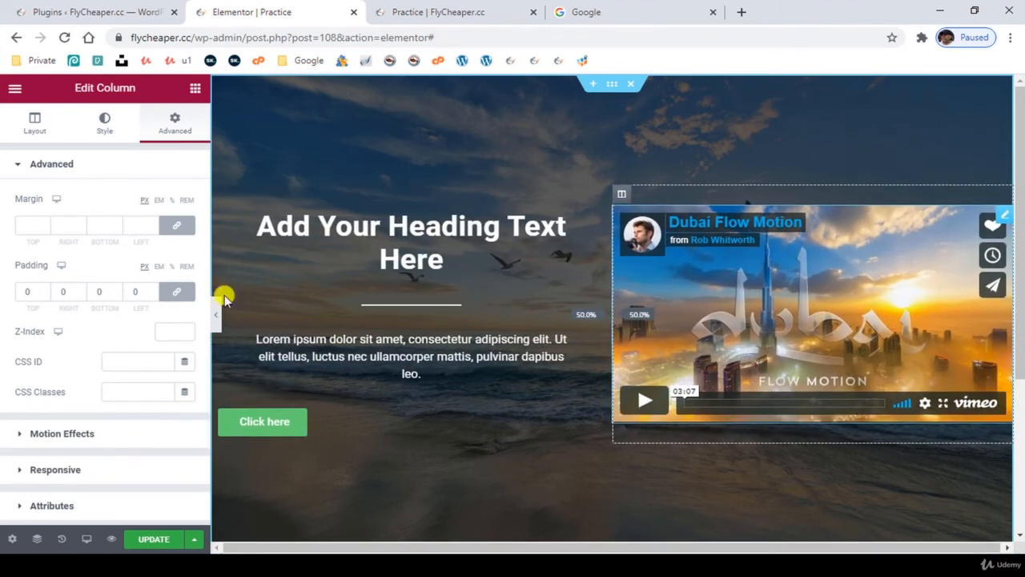
double_click(31, 291)
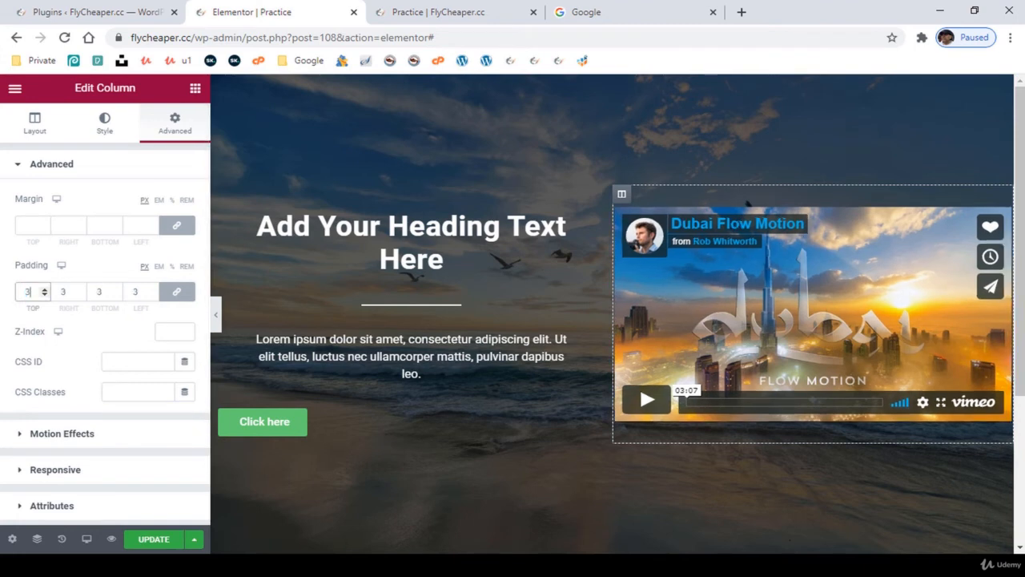
text(30)
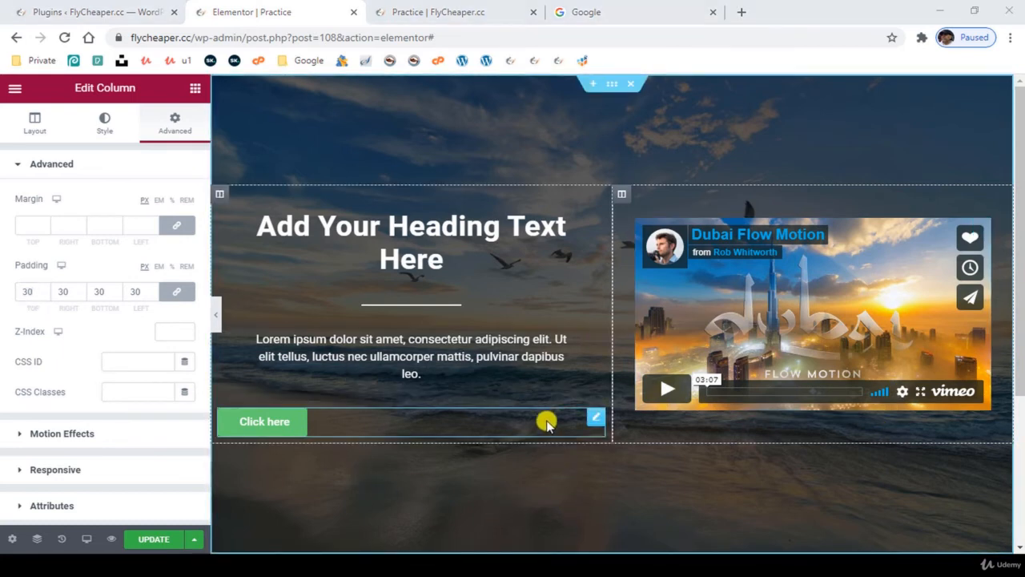
- Set the font weight of the "Click here" button text to 400
click(595, 420)
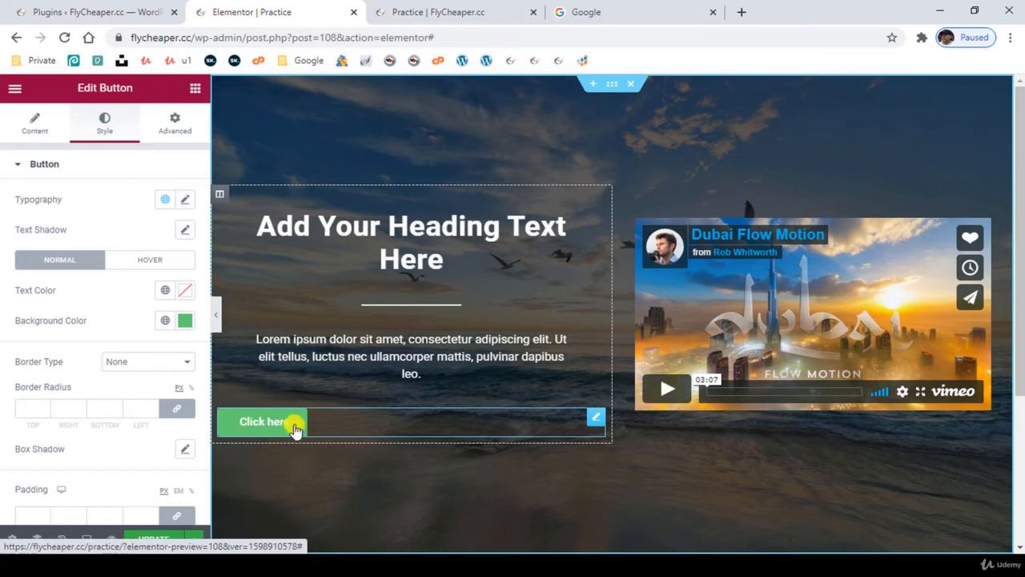
click(185, 200)
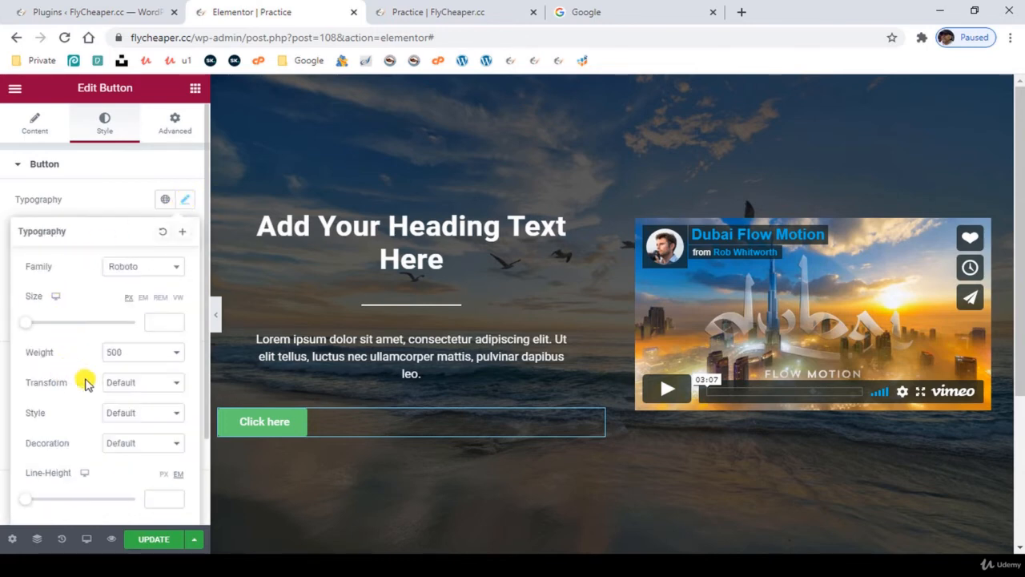
click(132, 354)
click(132, 400)
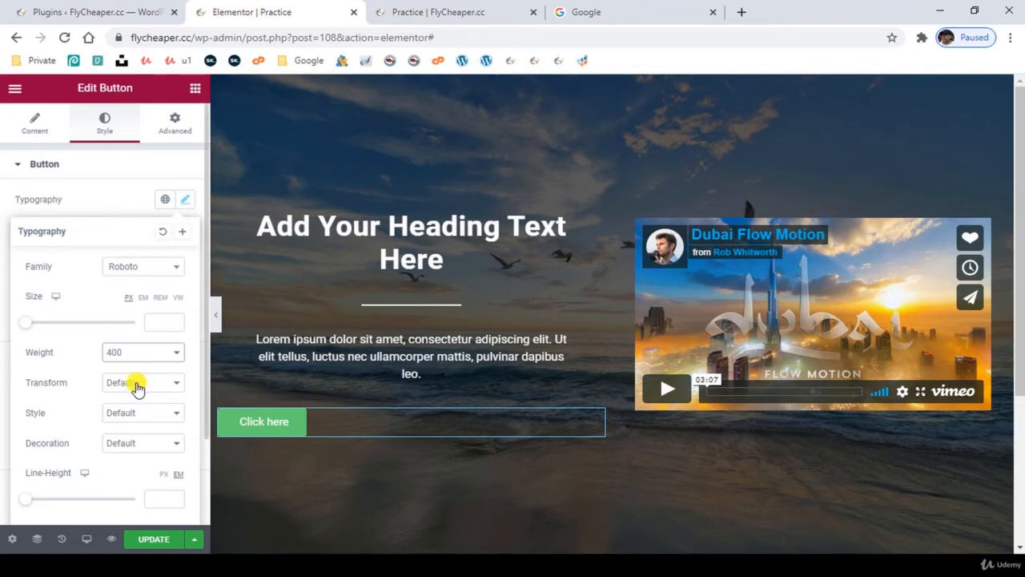
- Set the button text's letter spacing to 0.5 and its line height to 1.2 em
scroll(99, 469, down, 1)
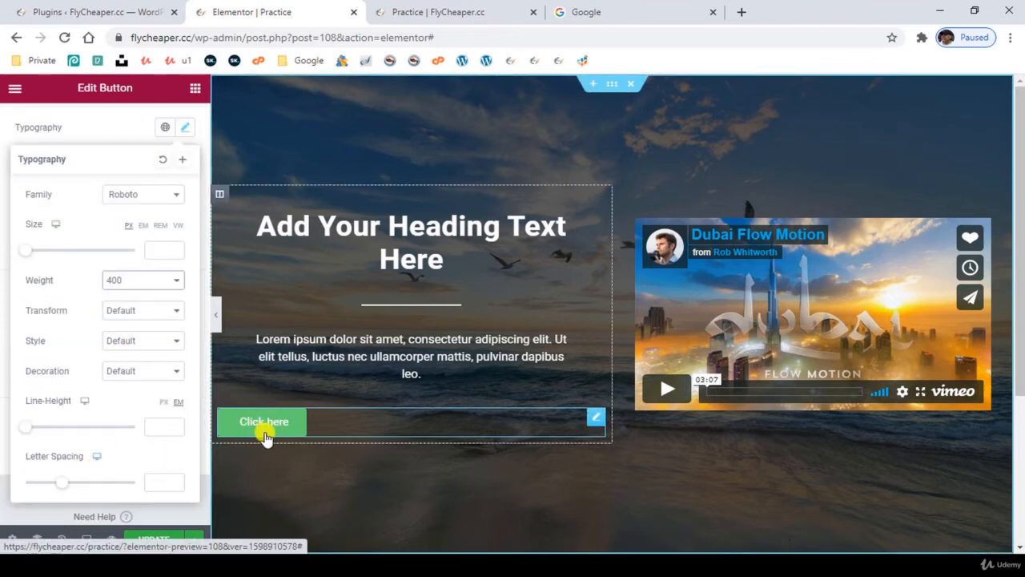
click(173, 480)
click(174, 480)
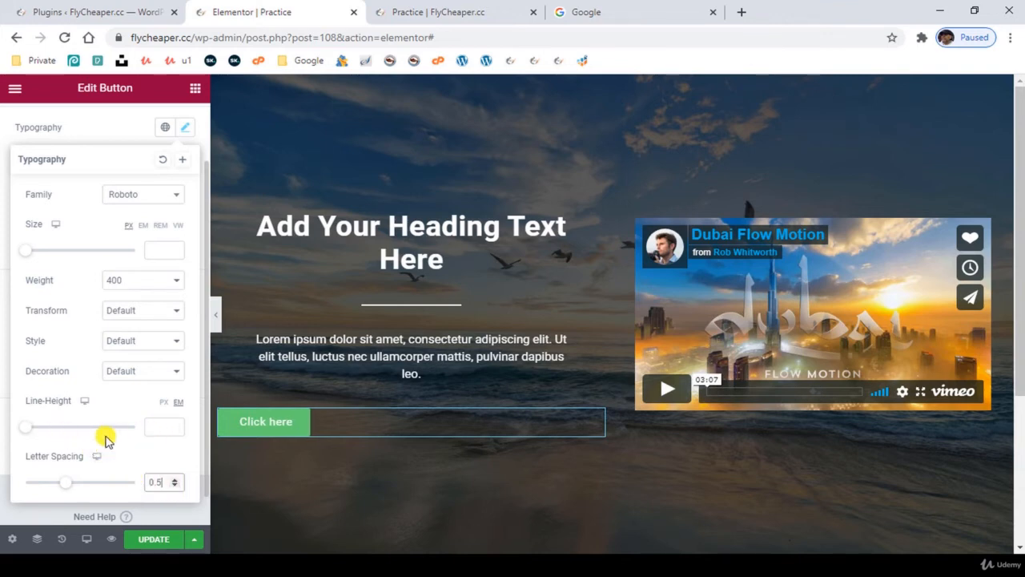
click(160, 420)
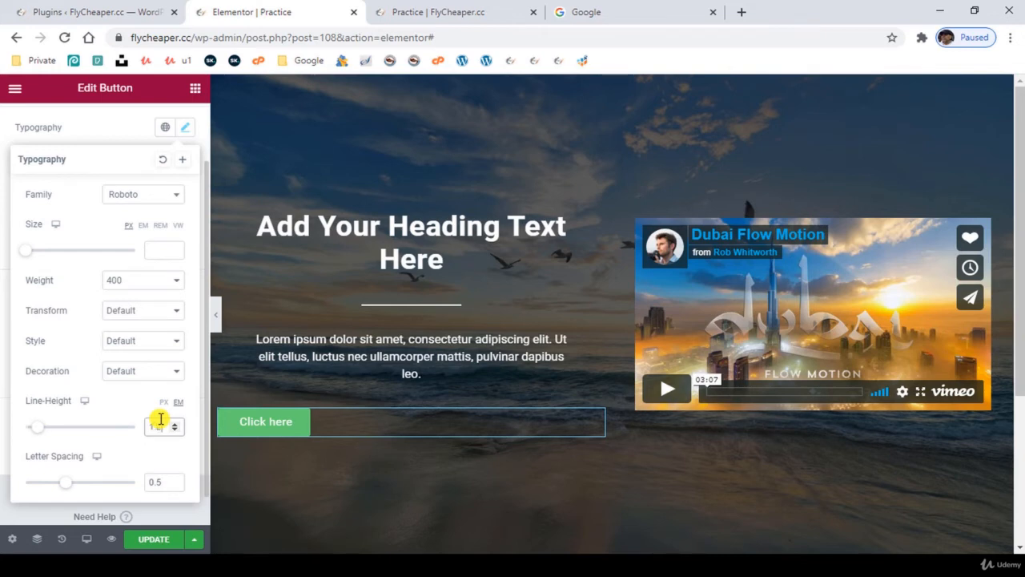
key(Up)
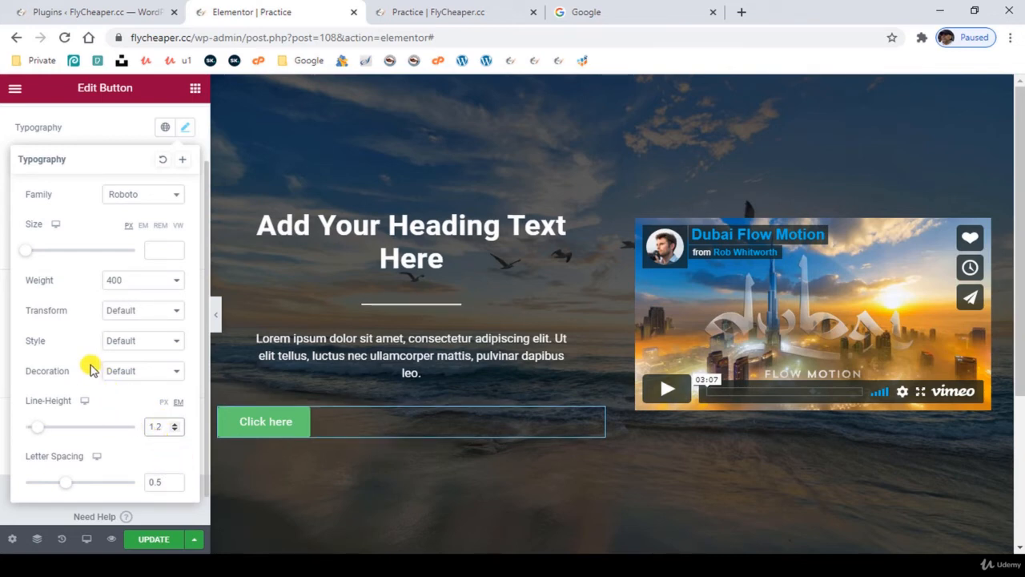
click(73, 131)
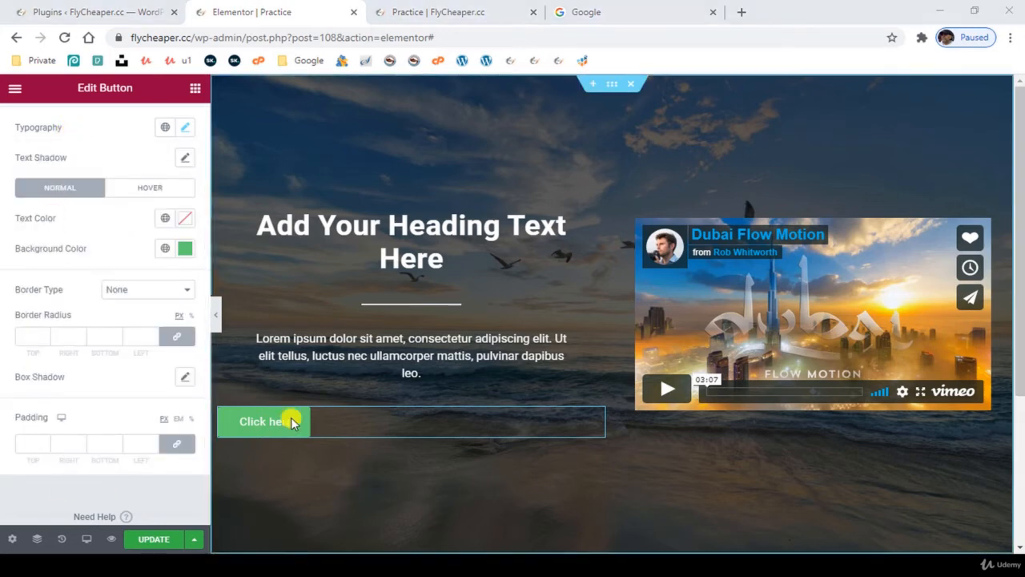
- Center the "Click here" button horizontally within its column
scroll(46, 160, up, 2)
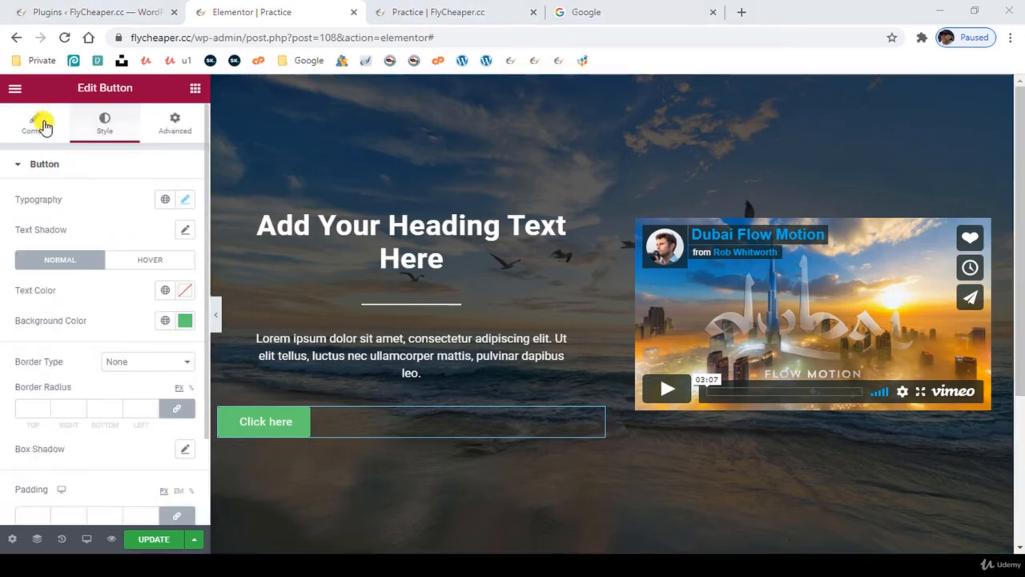
click(34, 124)
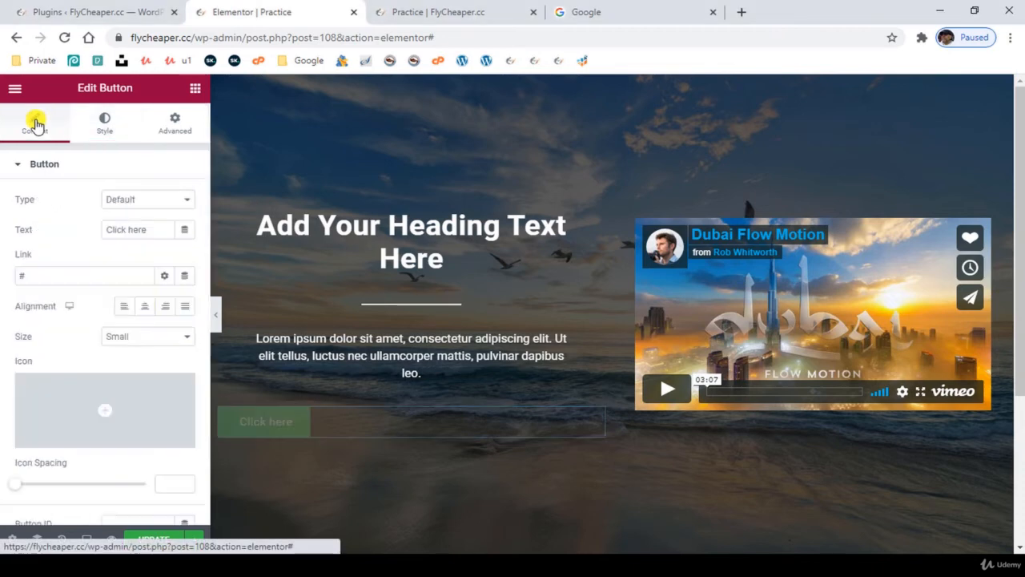
click(145, 307)
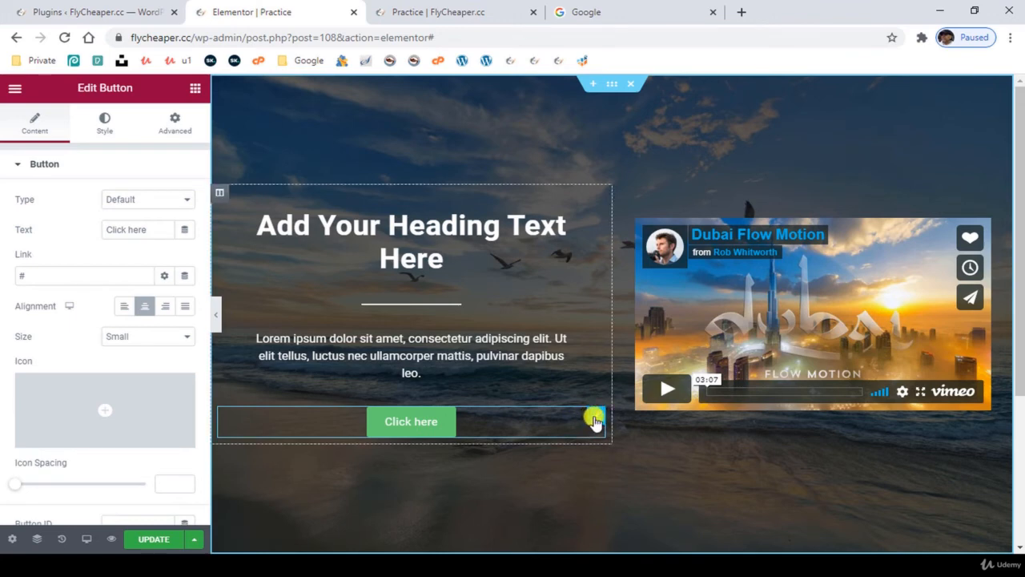
- Set the button widget's outer padding in the advanced settings to 25 px on all sides
click(177, 122)
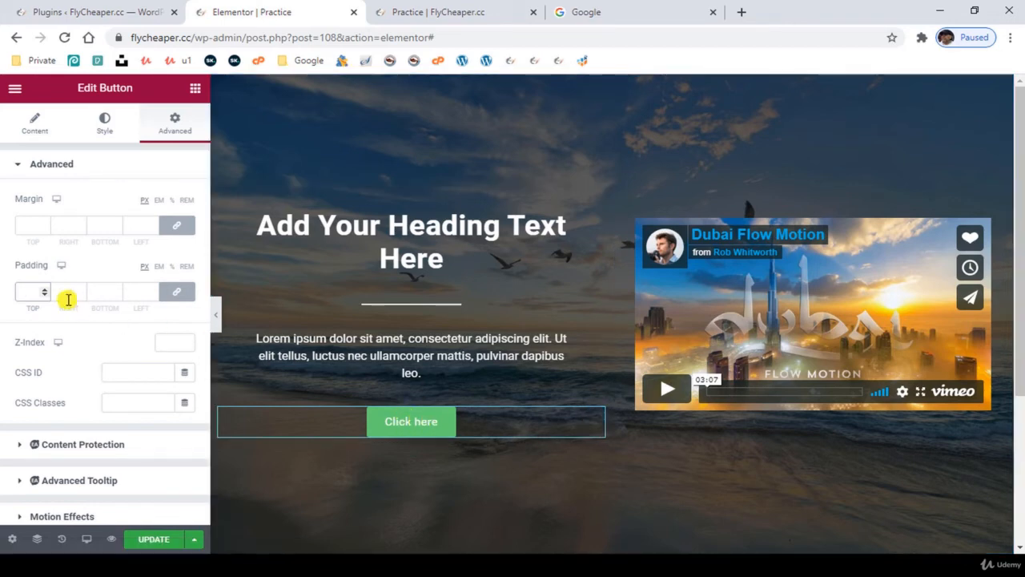
click(31, 291)
text(25)
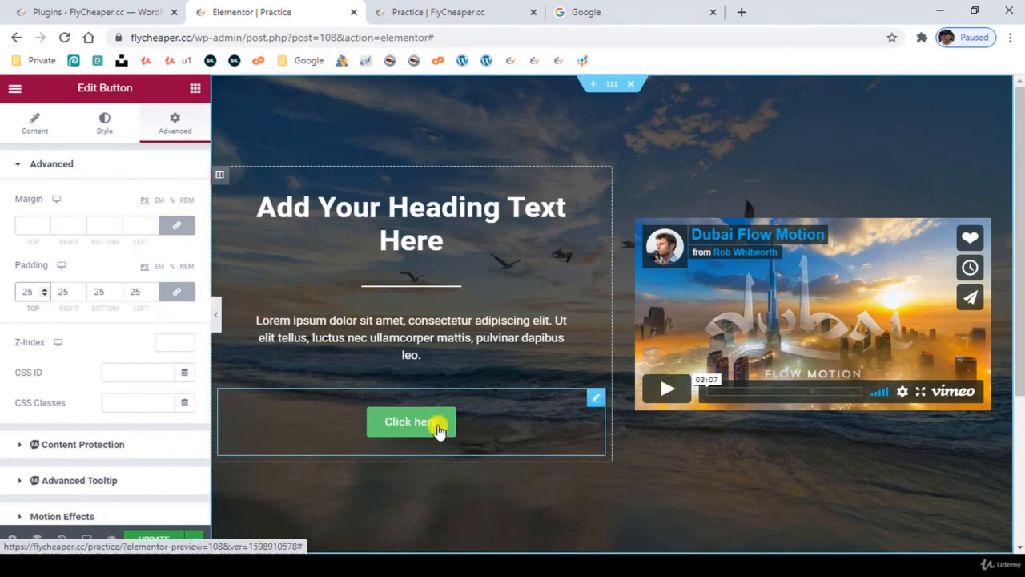
- Unlink the padding in the button's style settings and set it to 30 px right and left, 15 px top and bottom
click(108, 129)
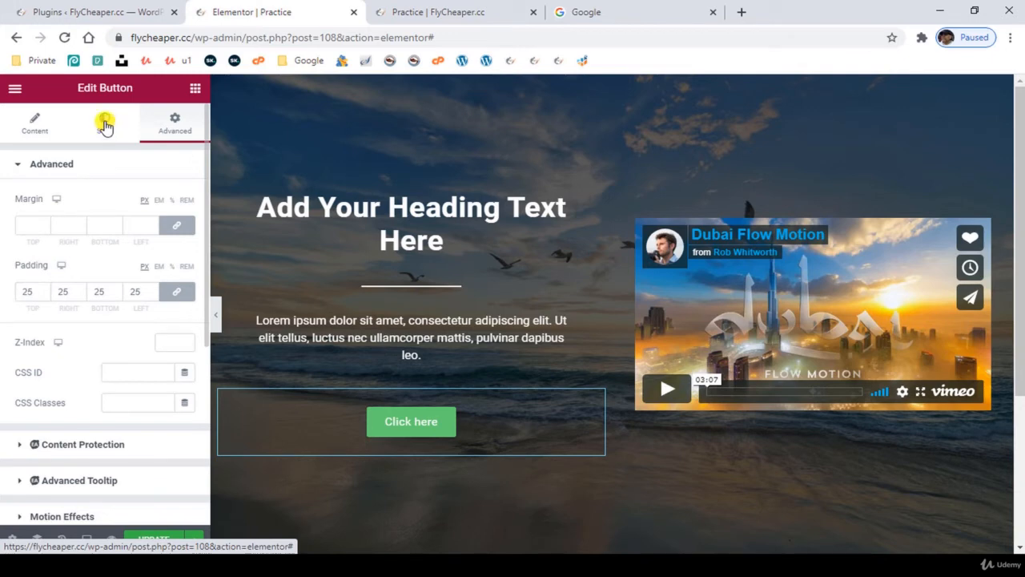
scroll(96, 388, down, 2)
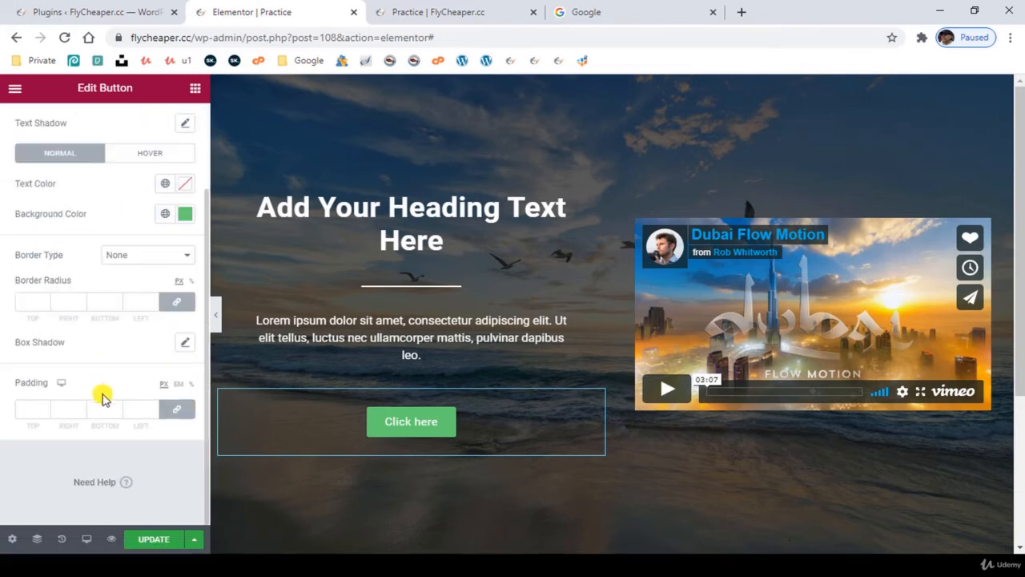
click(177, 413)
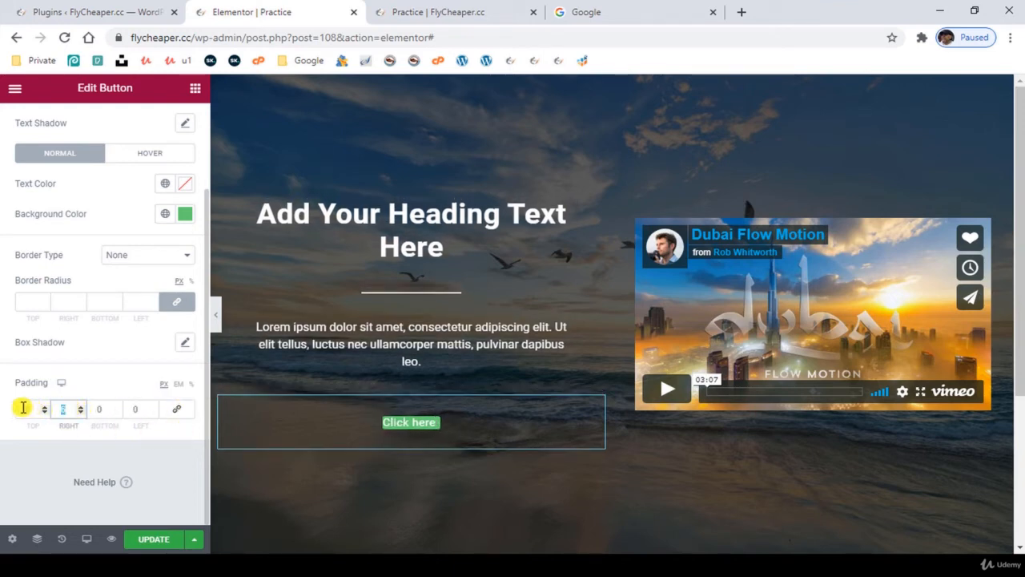
text(30)
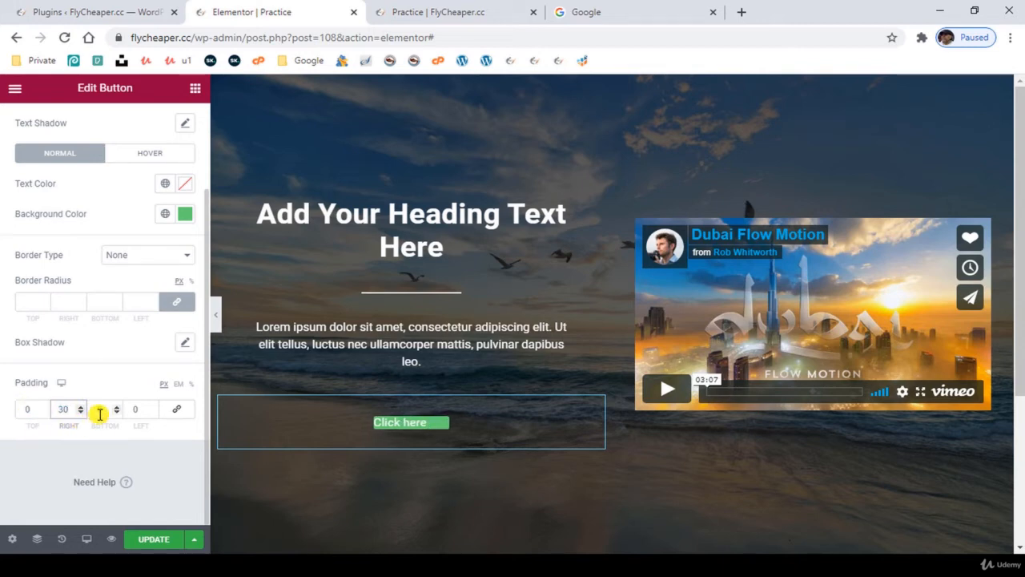
click(144, 409)
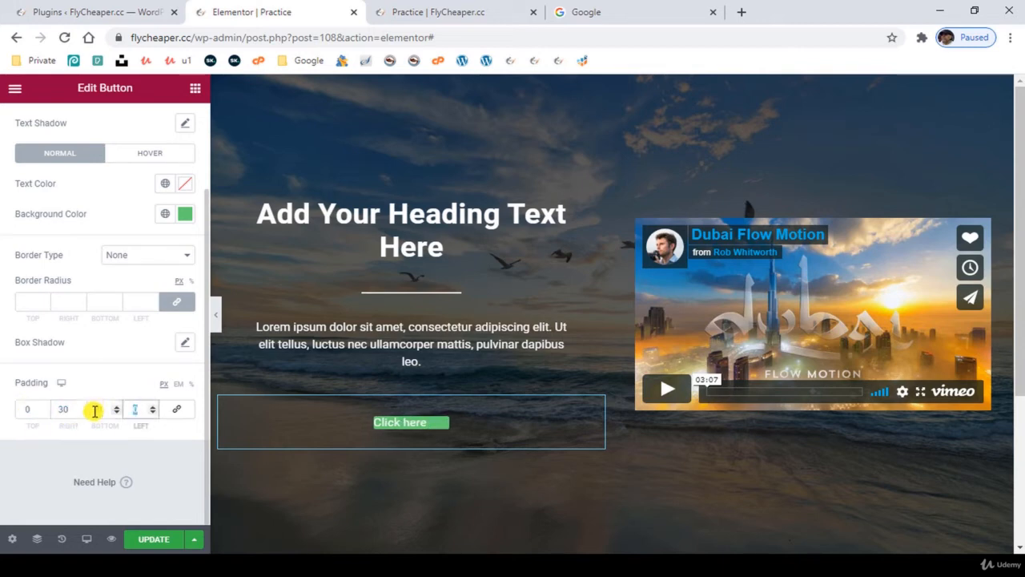
text(30)
text(15)
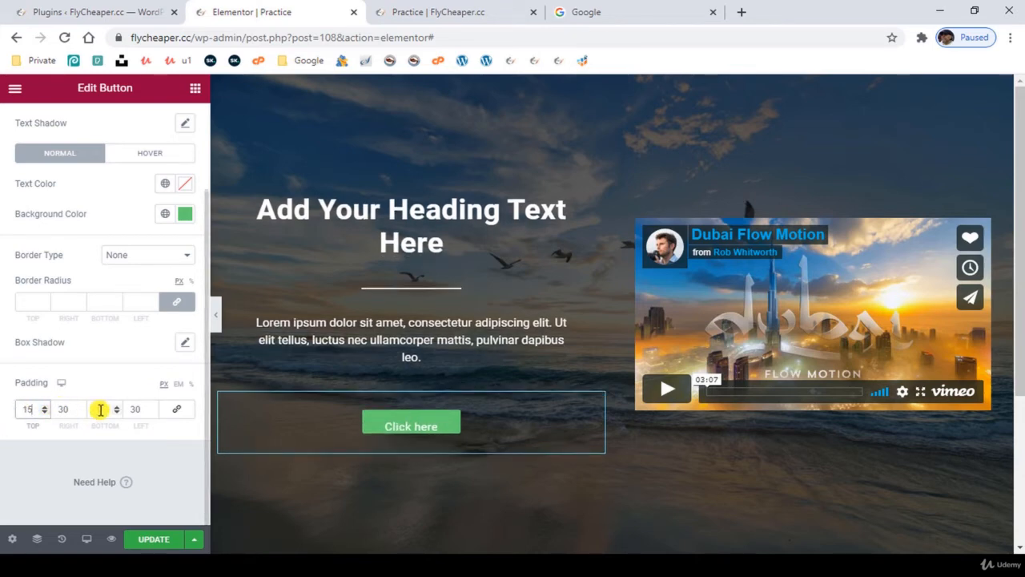
drag(103, 410, 69, 406)
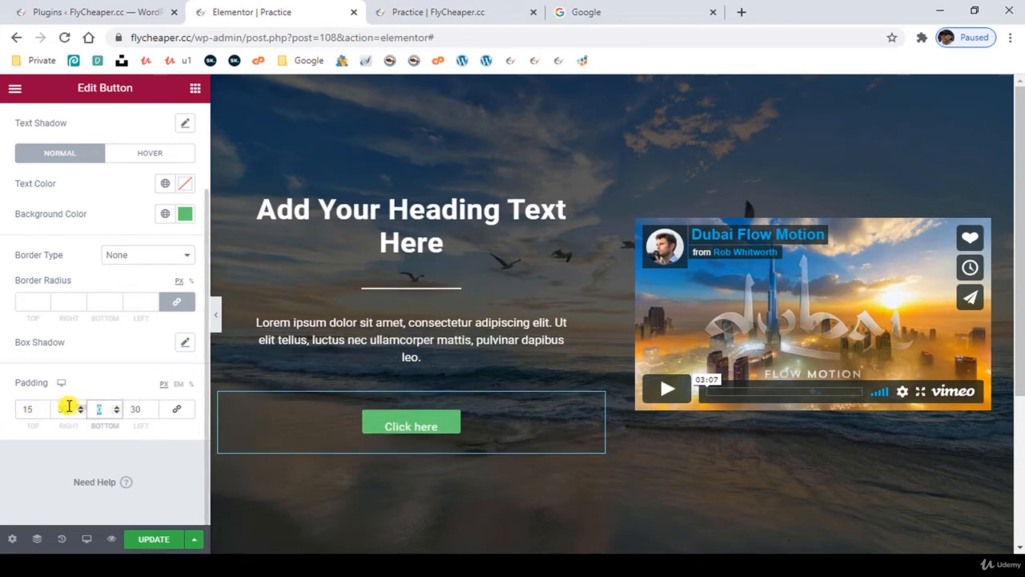
text(15)
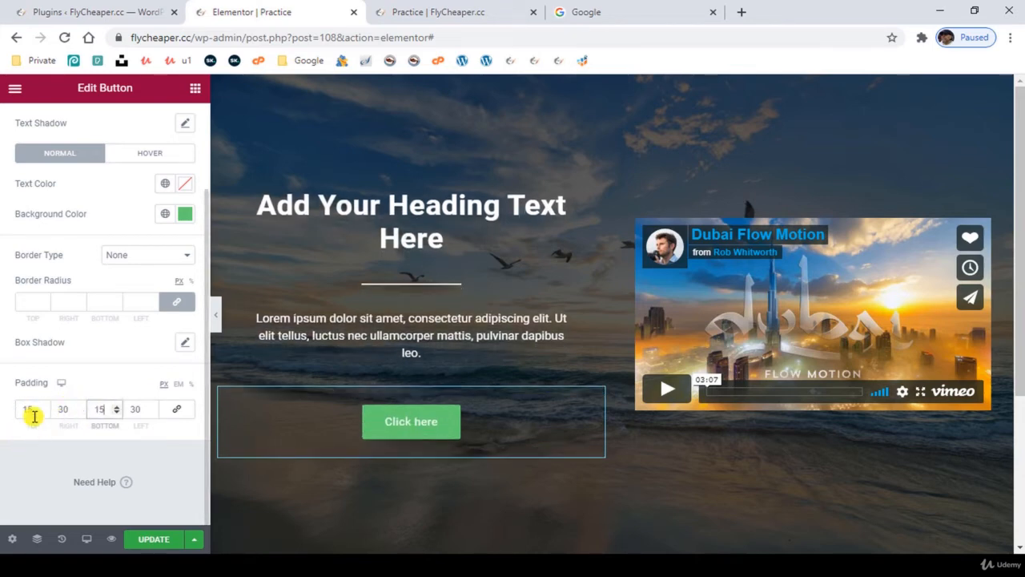
- Reduce the top and bottom padding in the button's style settings to 10 px each
double_click(26, 409)
text(10)
drag(101, 407, 69, 409)
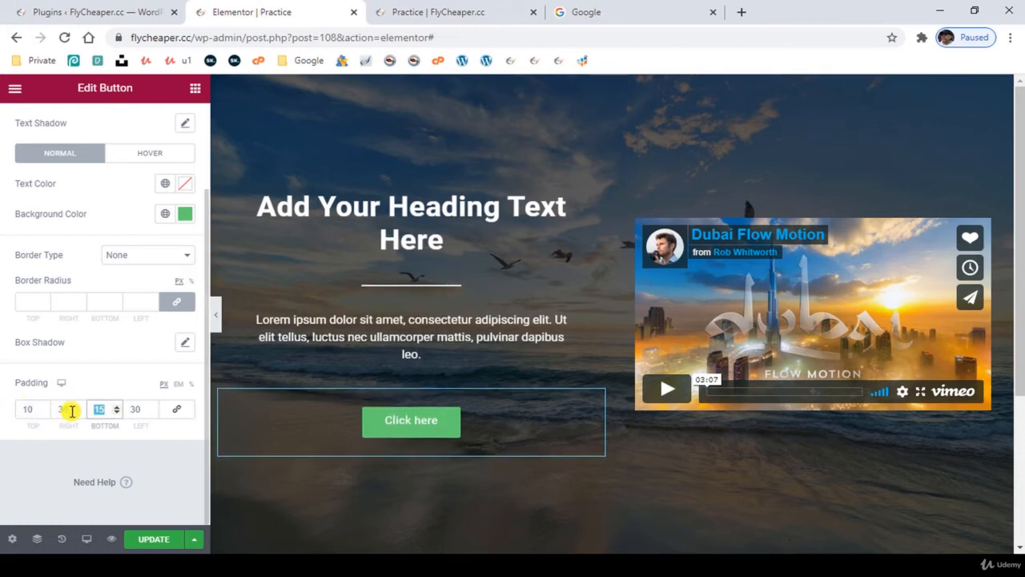
text(10)
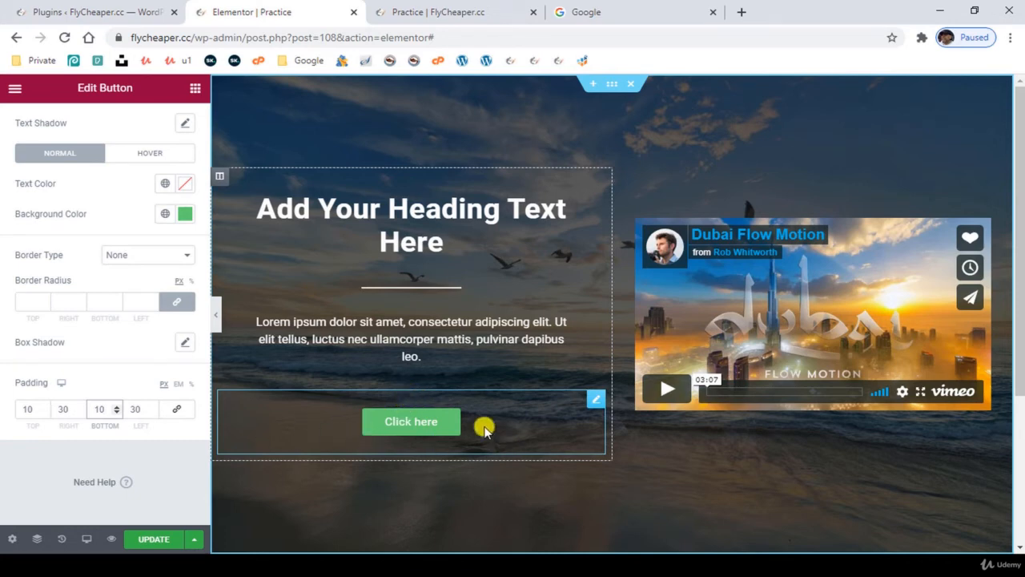
click(12, 566)
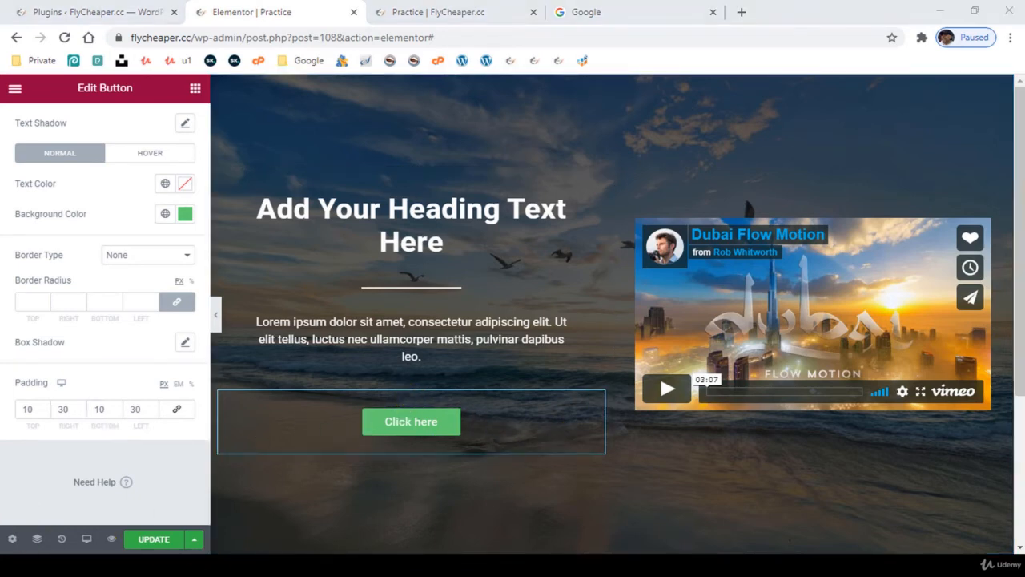
click(595, 399)
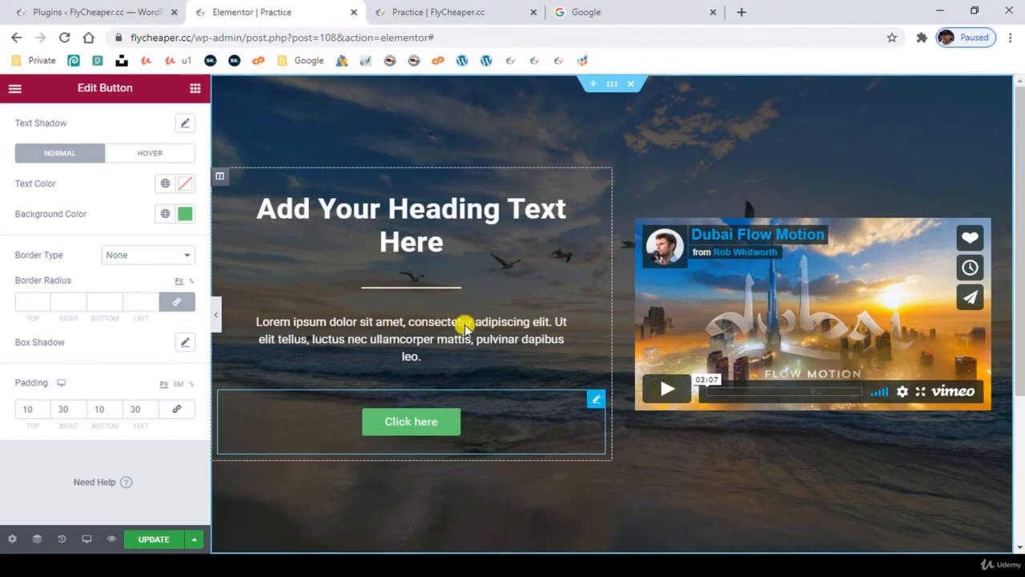
scroll(48, 149, up, 3)
click(32, 124)
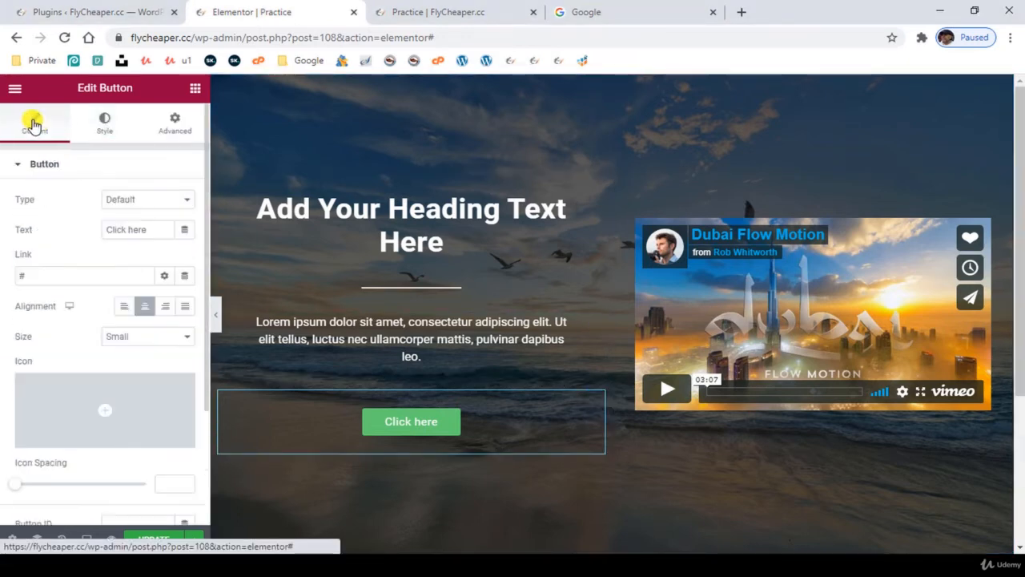
double_click(40, 276)
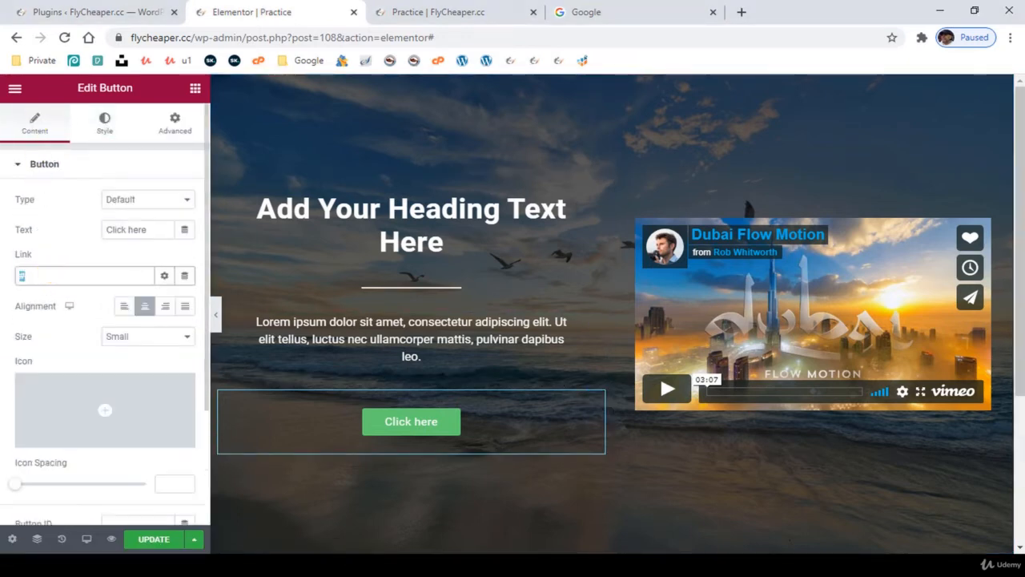
click(164, 275)
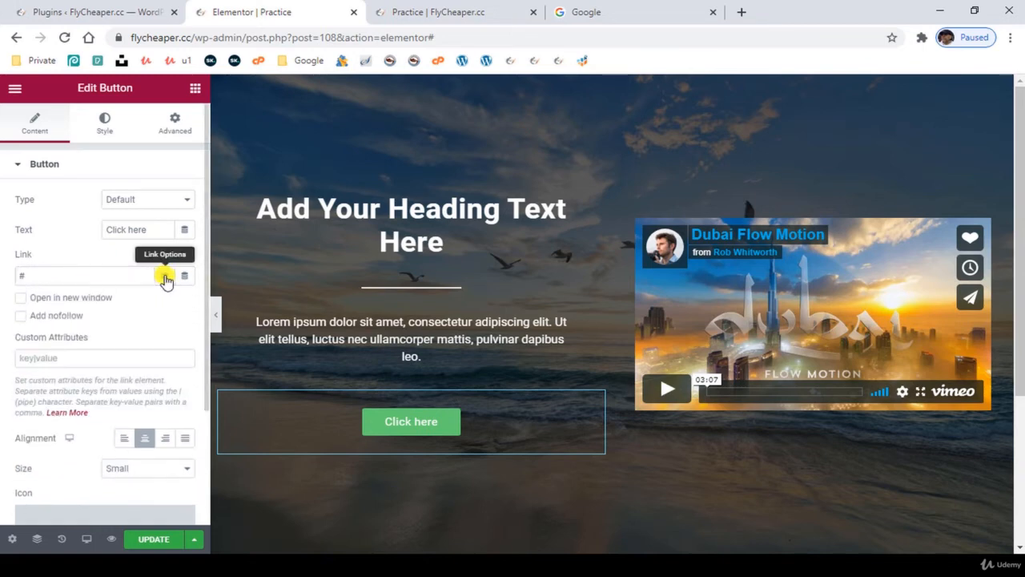
click(26, 301)
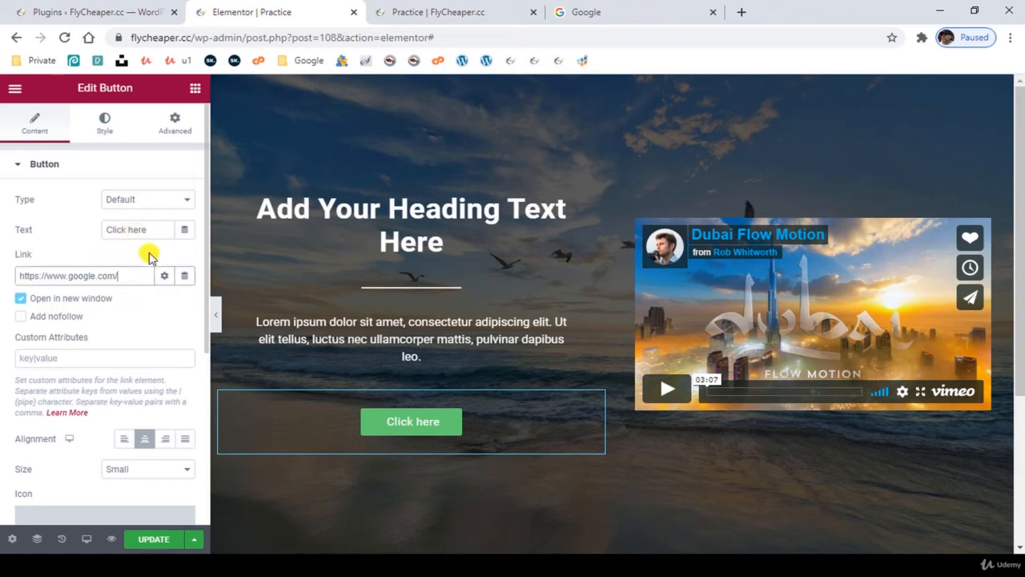
- Change the button's text to "Submit"
drag(153, 230, 65, 230)
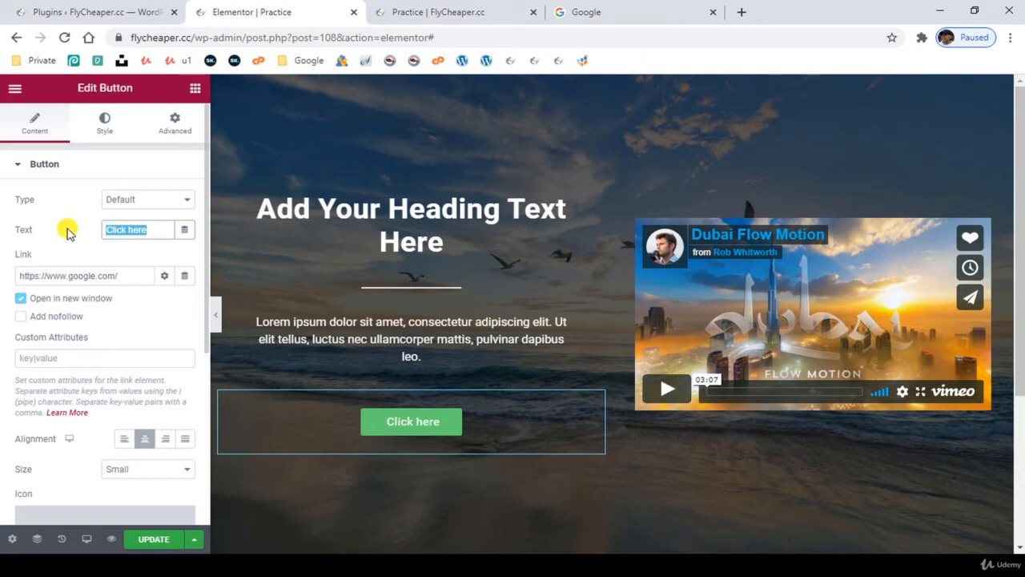
text(Subit)
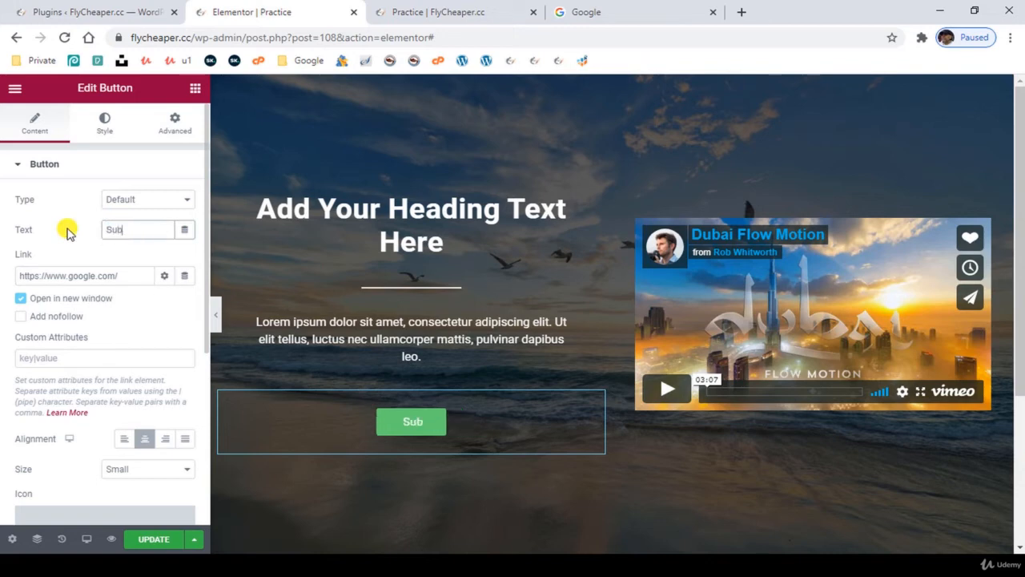
click(121, 229)
text(m)
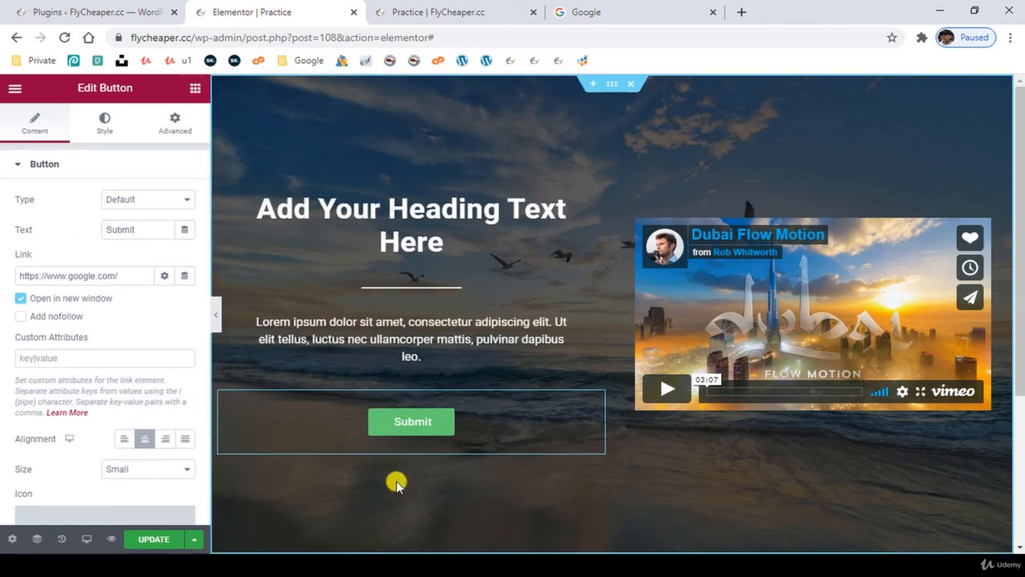
- Clear the button widget's outer padding on all sides in the advanced settings, and return to its style settings
click(177, 126)
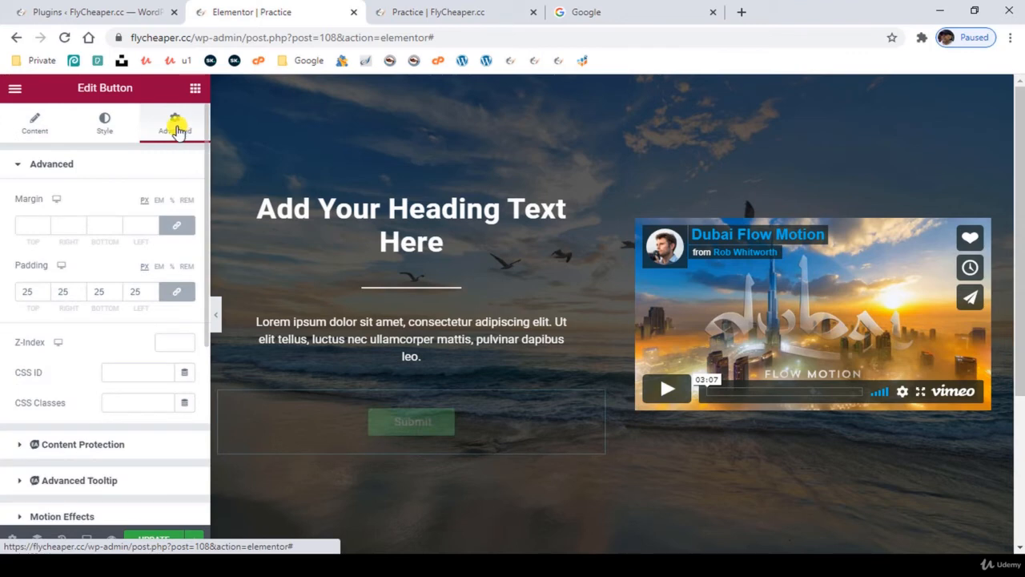
double_click(28, 291)
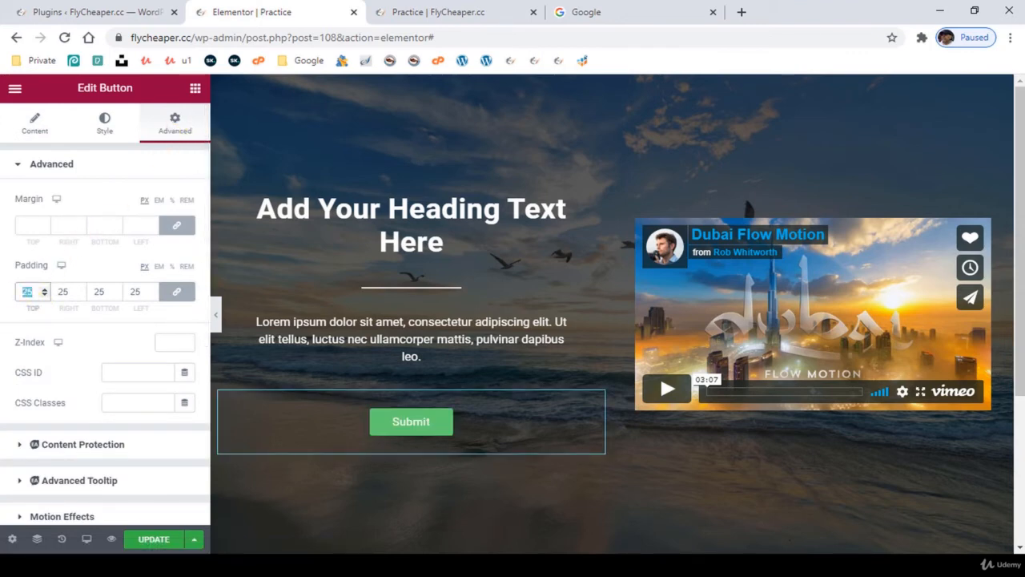
key(BackSpace)
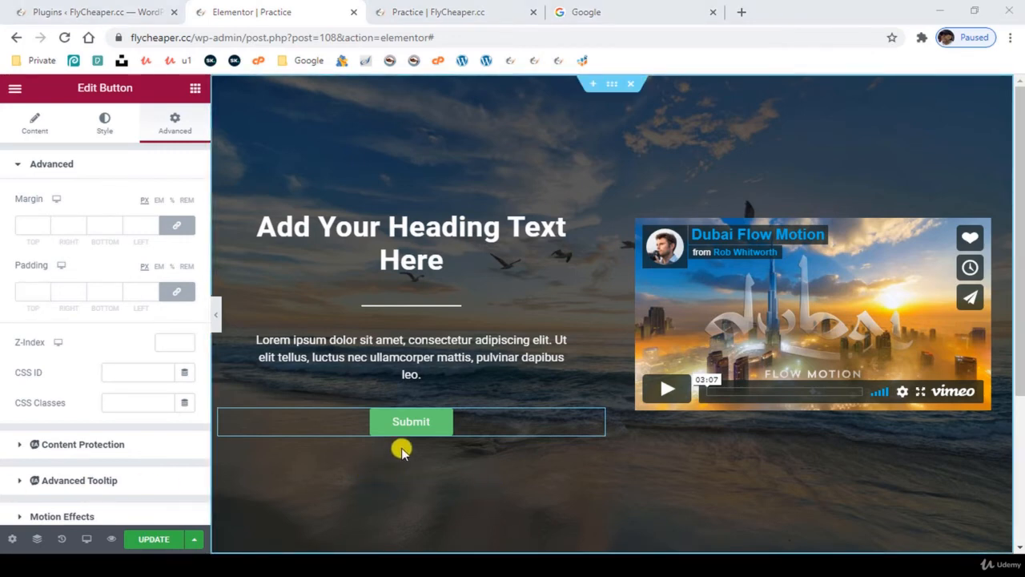
scroll(137, 361, down, 3)
scroll(133, 343, up, 3)
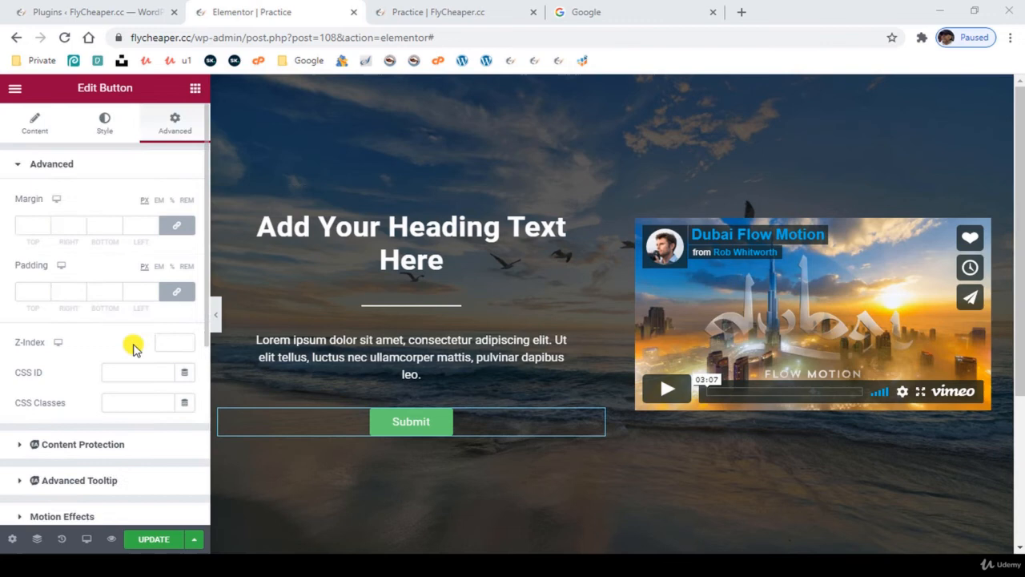
click(102, 133)
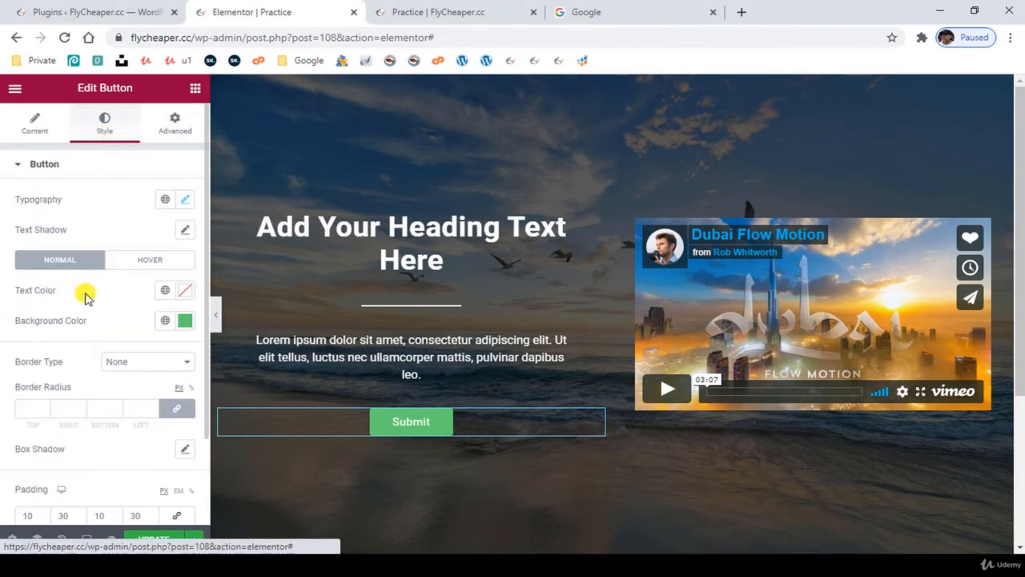
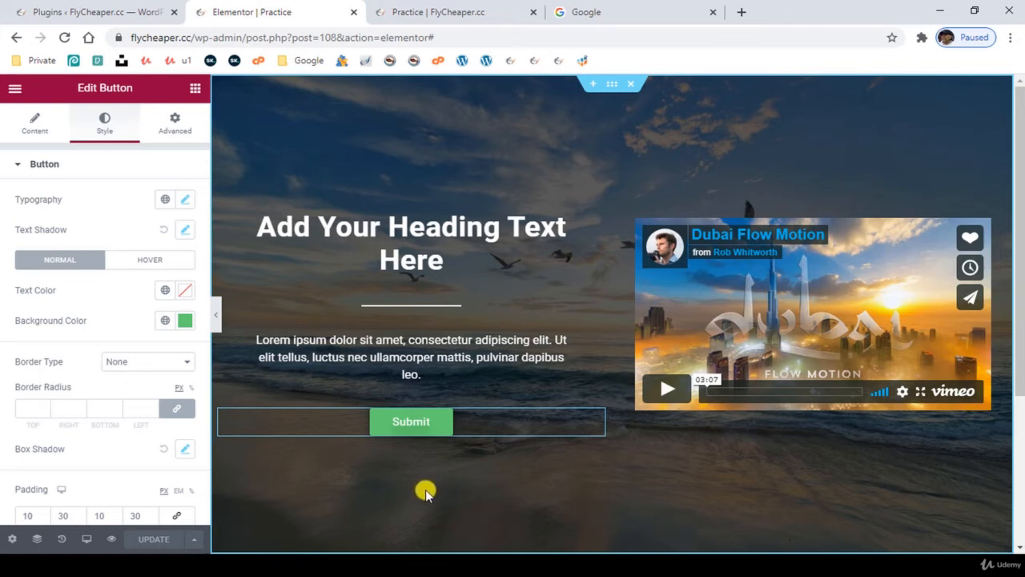
- Browse the widget library's Basic, Pro, General and Essential Addons categories, collapsing the Pro group
click(195, 90)
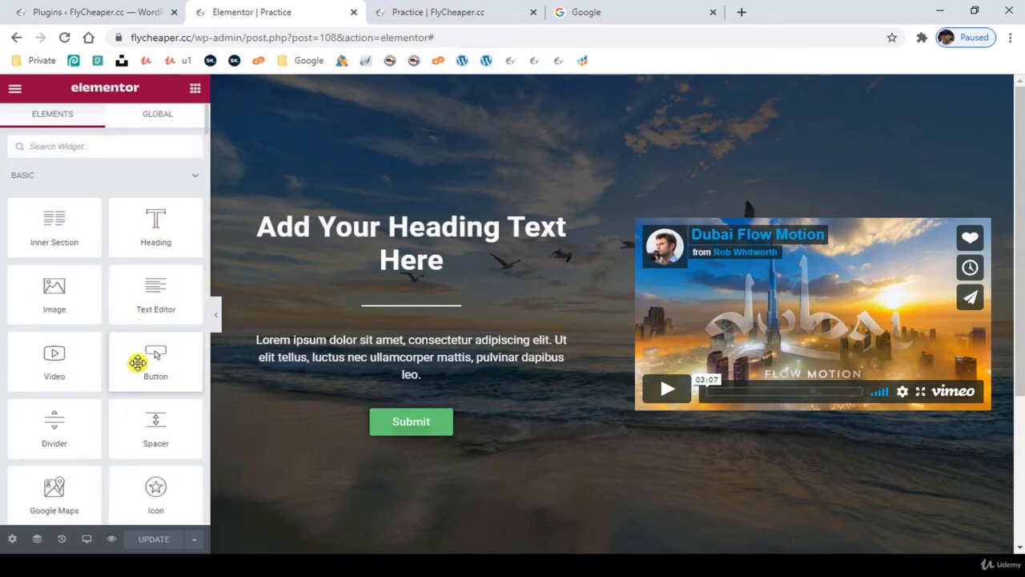
scroll(138, 363, down, 10)
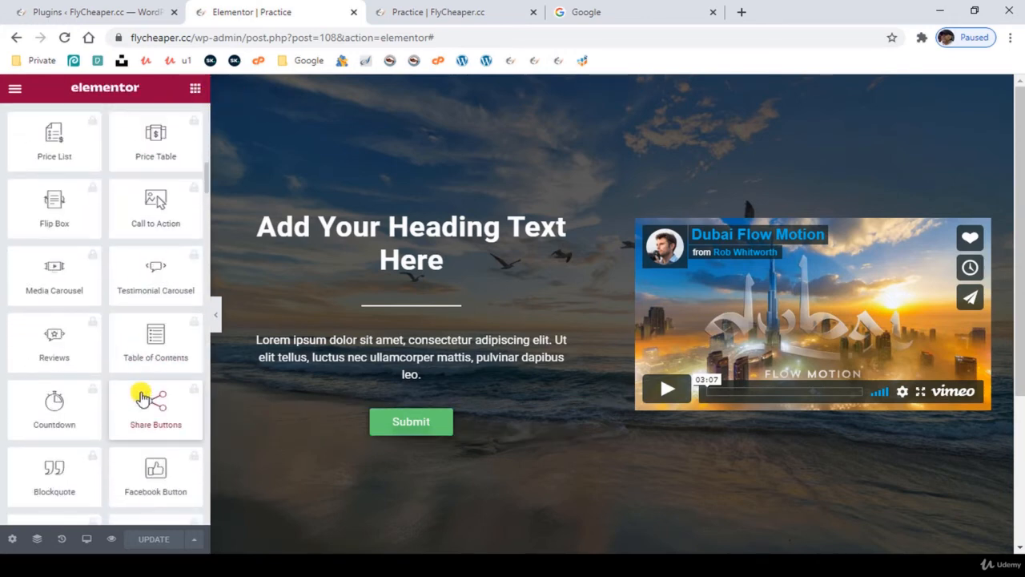
scroll(140, 395, down, 11)
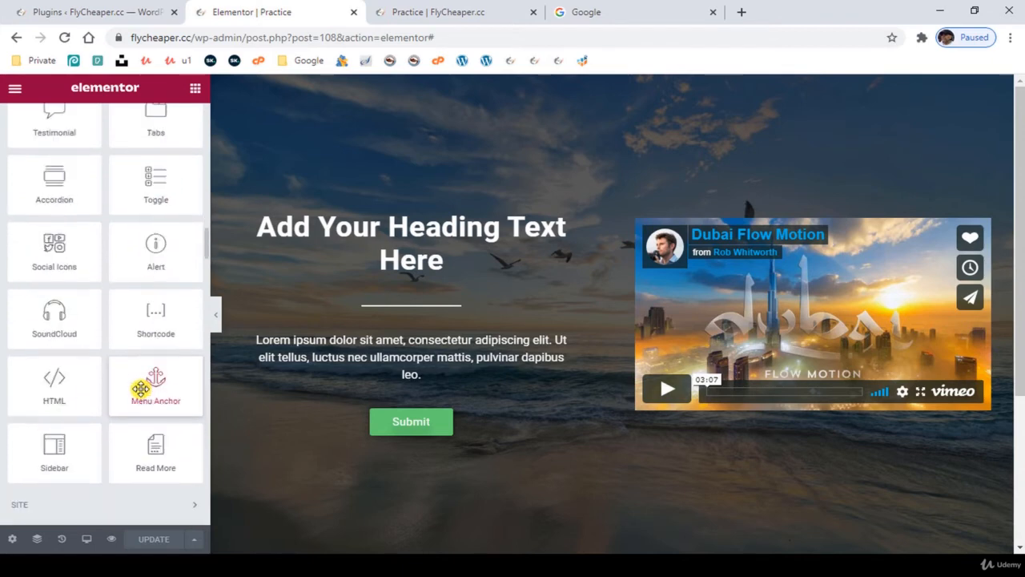
scroll(141, 388, down, 2)
scroll(138, 392, up, 9)
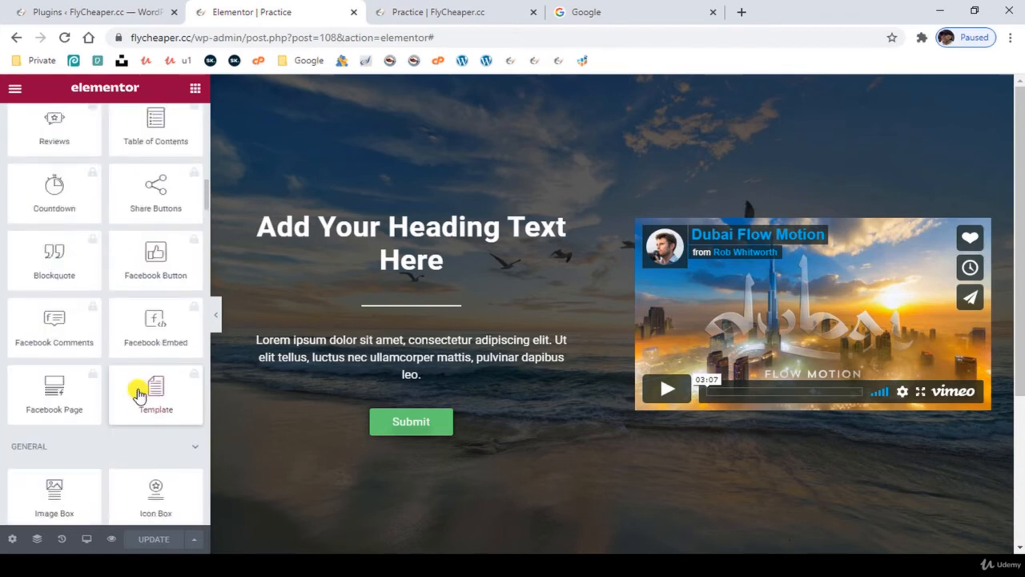
scroll(137, 392, up, 10)
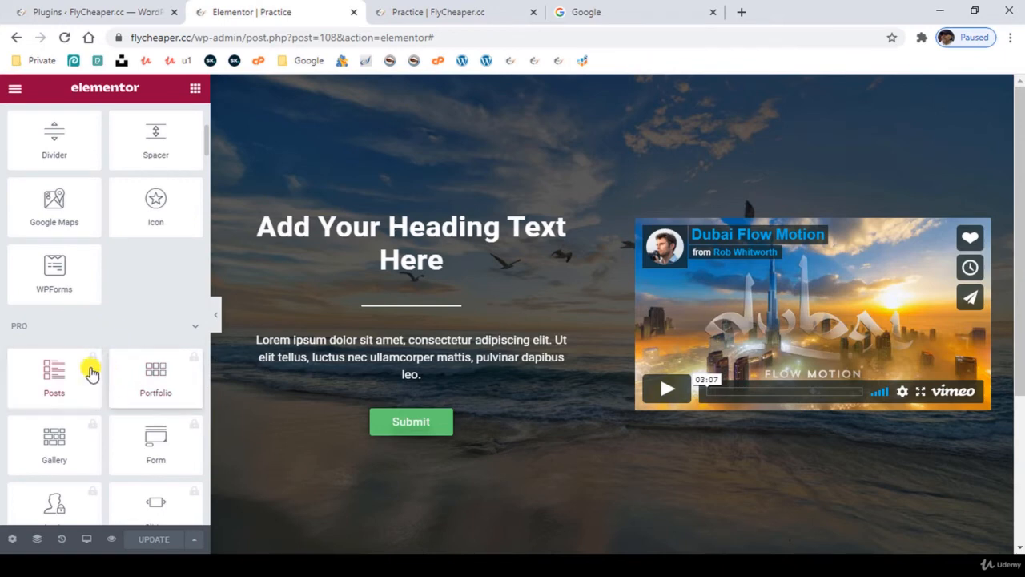
click(136, 330)
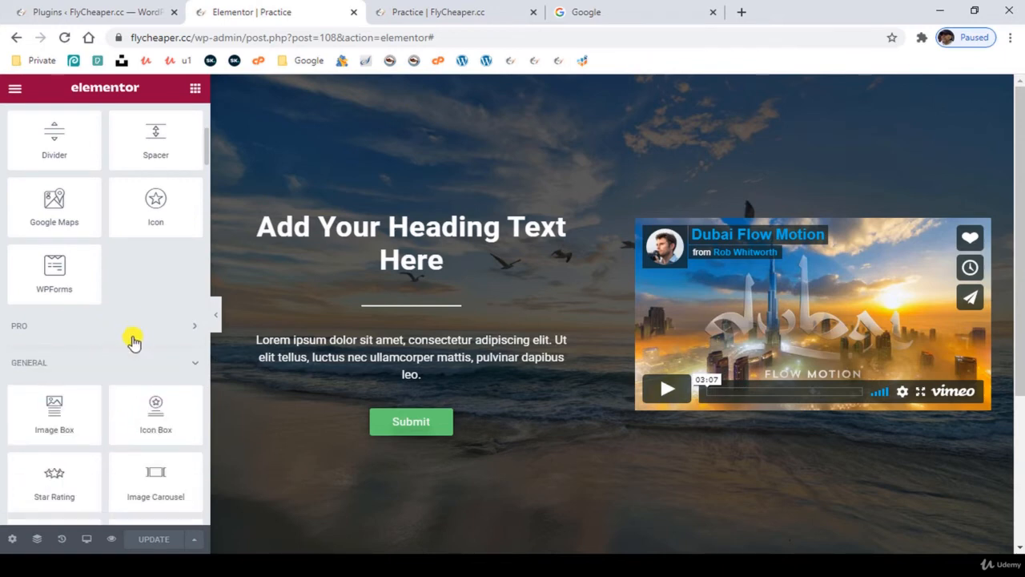
scroll(120, 336, down, 1)
scroll(101, 366, down, 6)
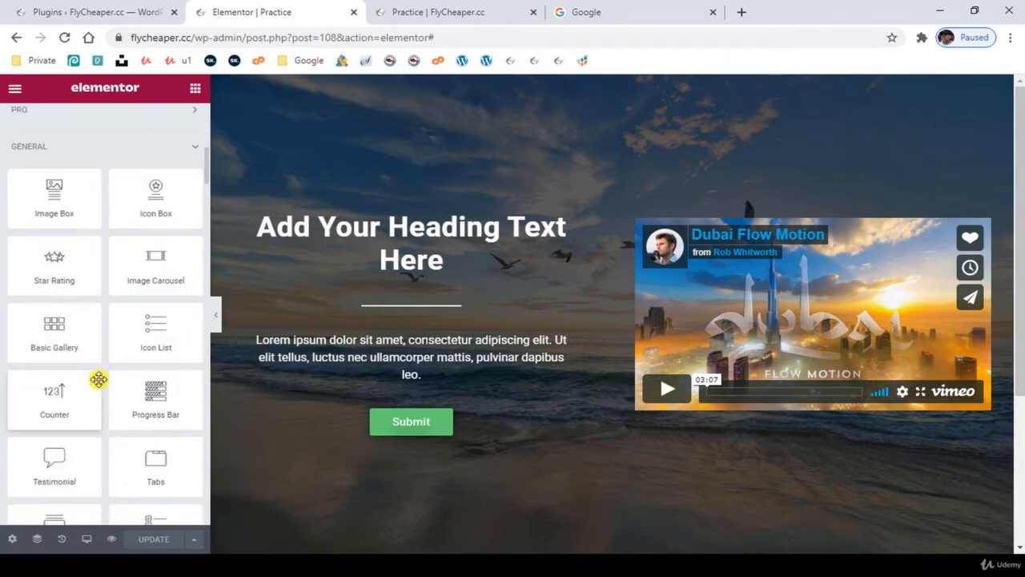
scroll(98, 382, down, 4)
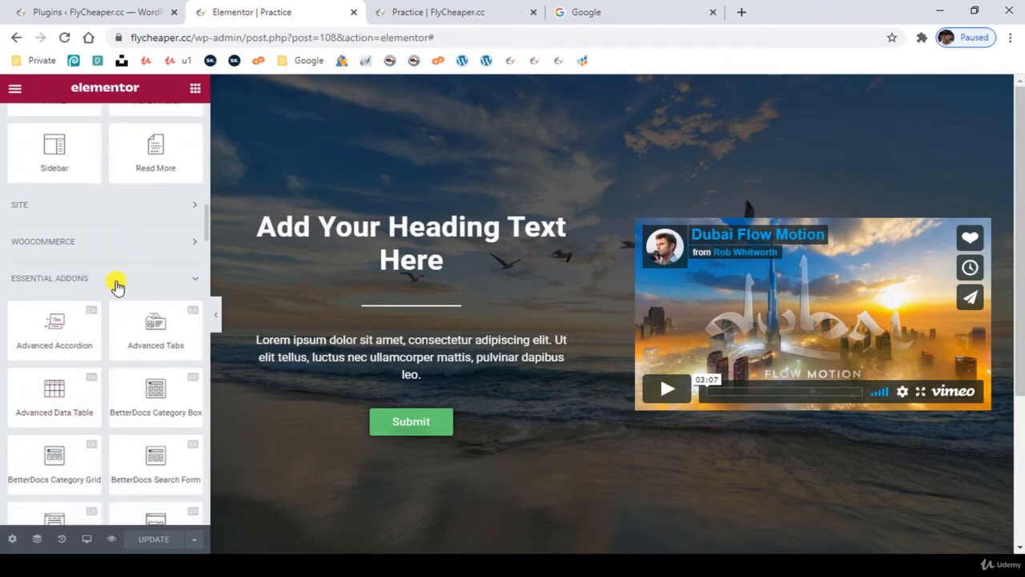
scroll(117, 403, down, 10)
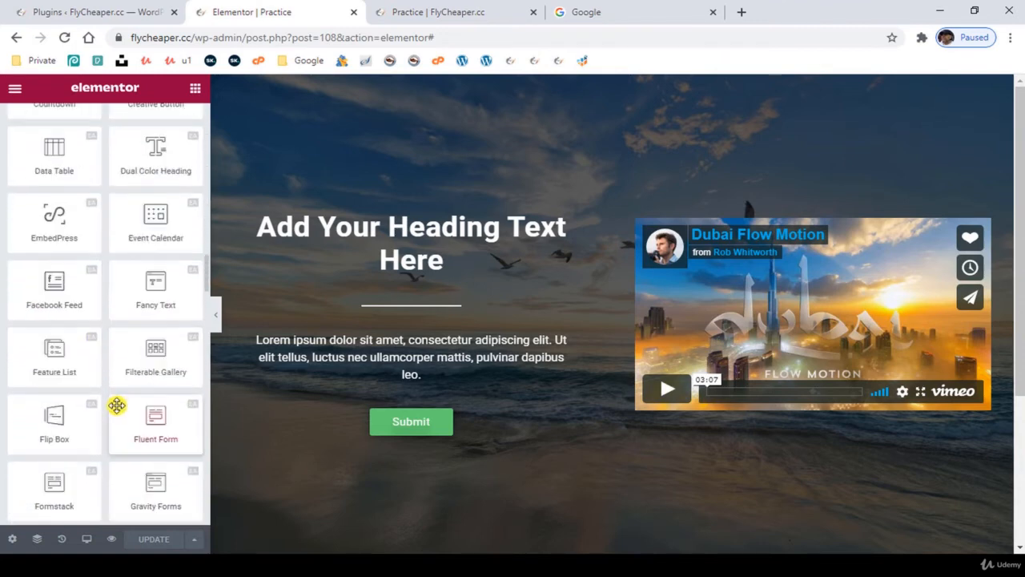
scroll(117, 405, down, 5)
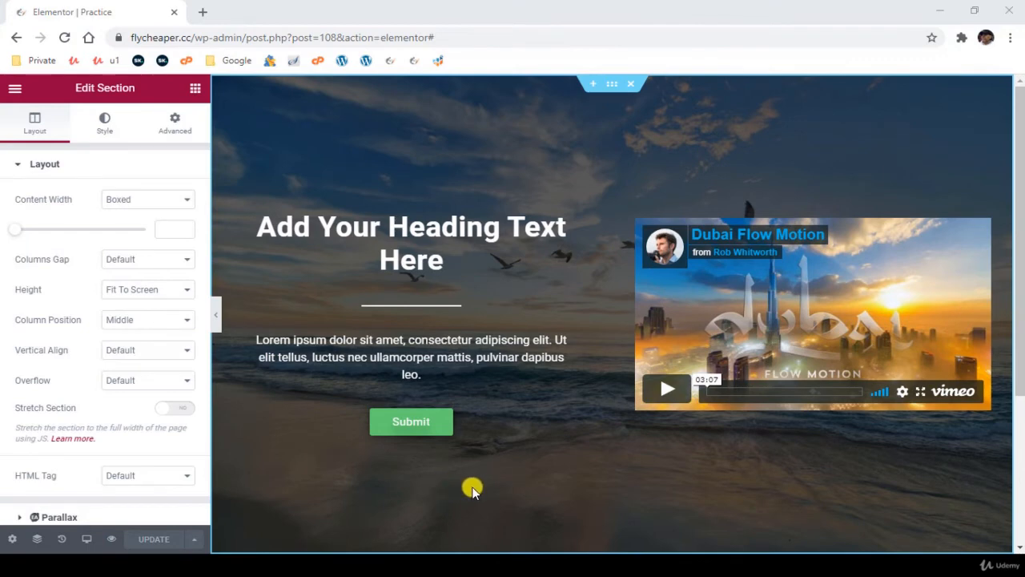
- Change the hero section's height mode to Min Height and set the minimum height to 500 px
scroll(492, 487, down, 2)
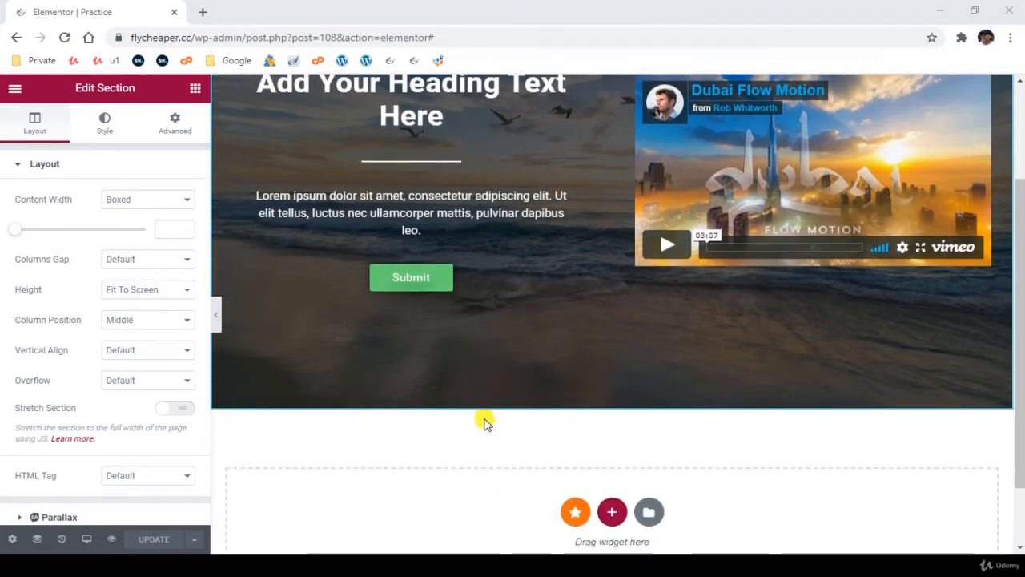
scroll(553, 406, up, 2)
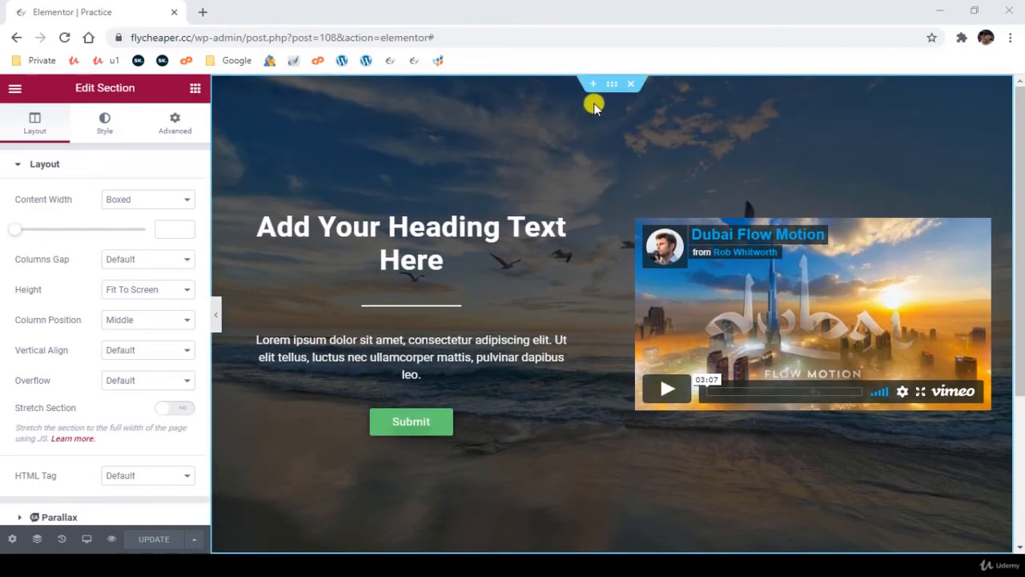
click(611, 84)
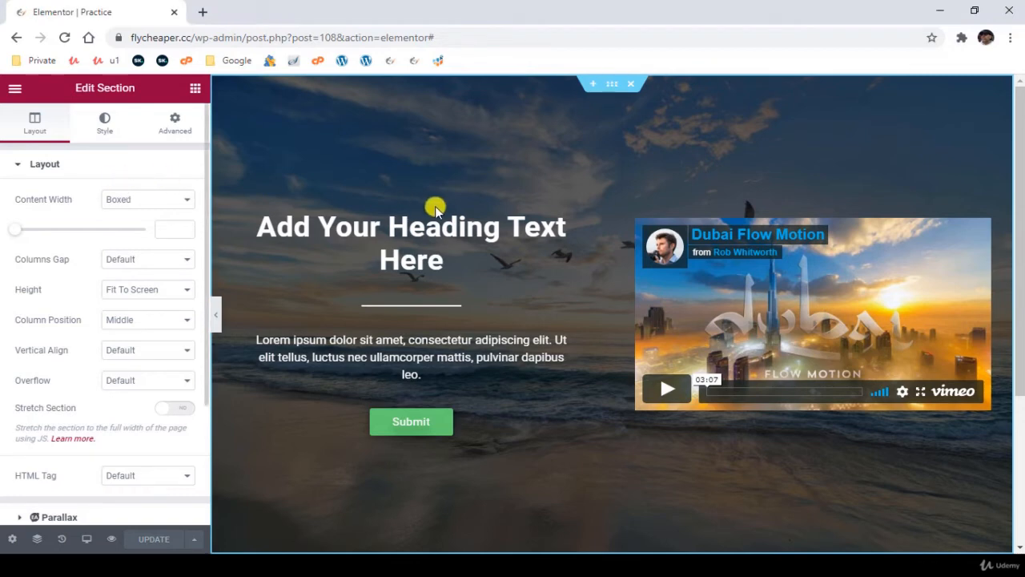
click(141, 290)
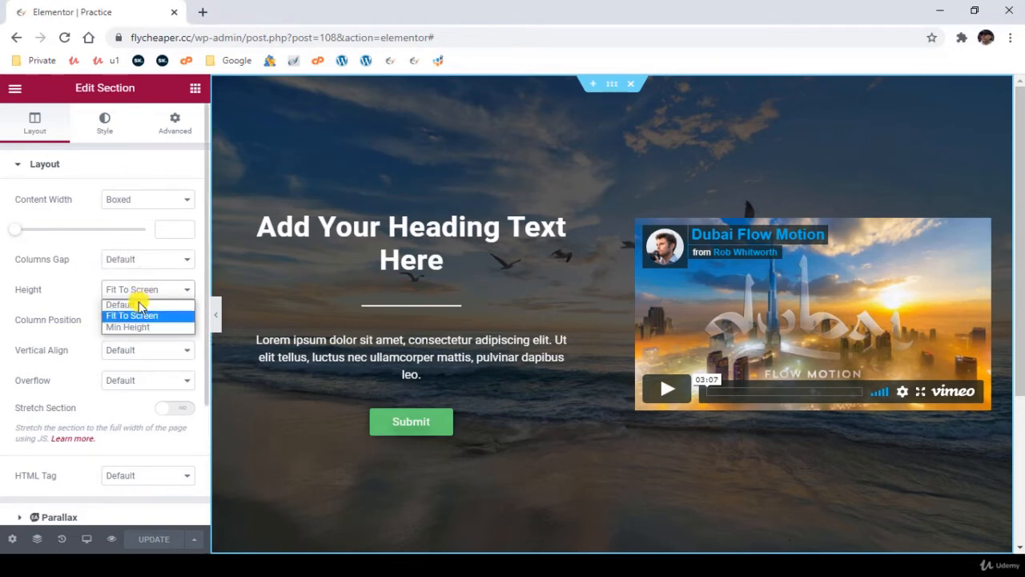
click(141, 327)
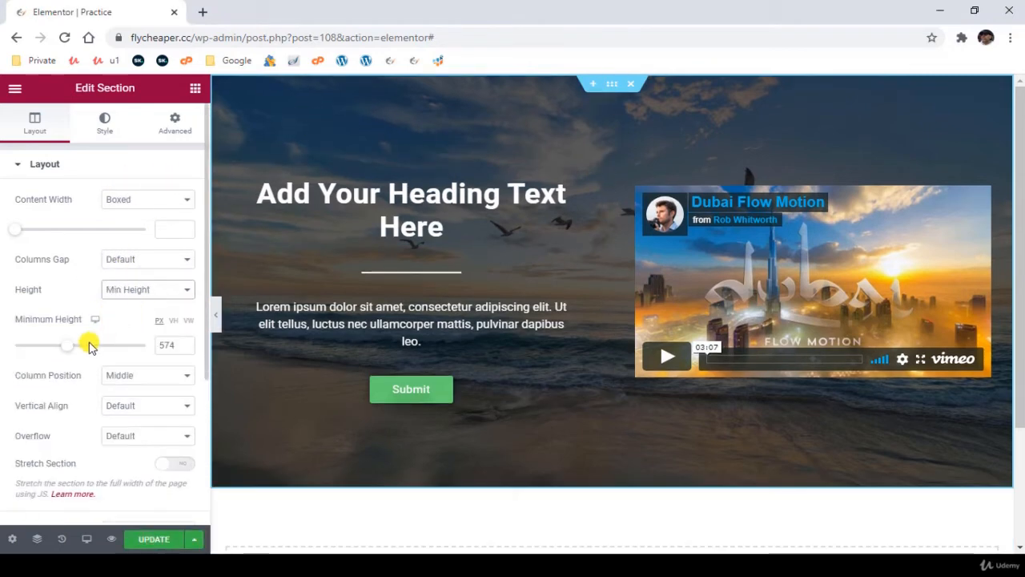
drag(88, 344, 64, 349)
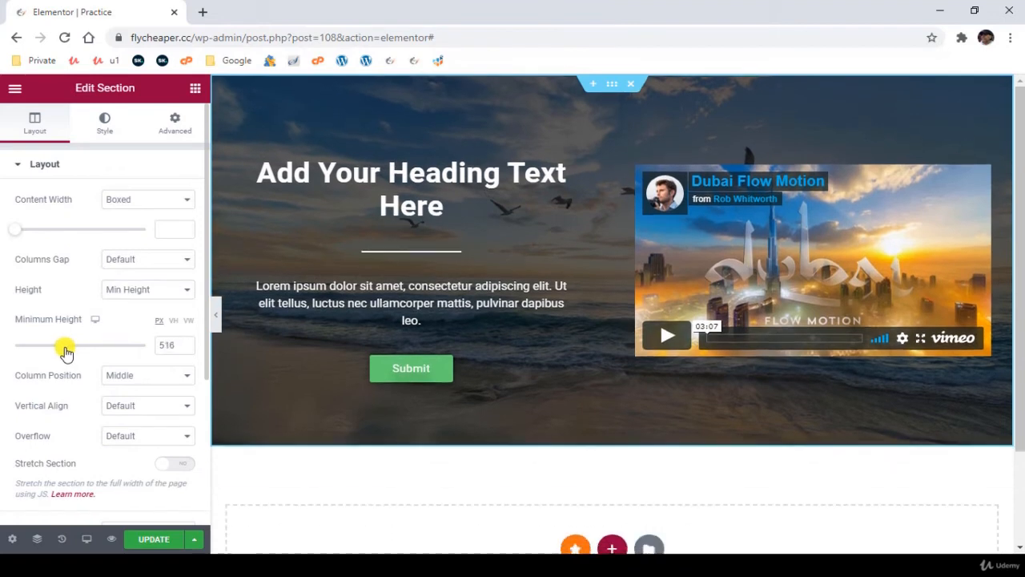
click(186, 349)
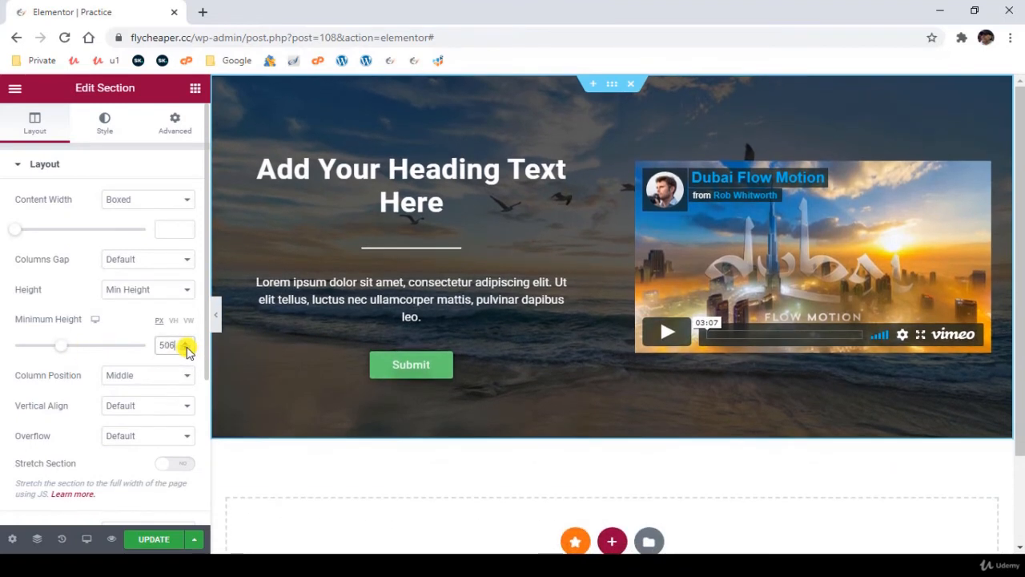
click(186, 349)
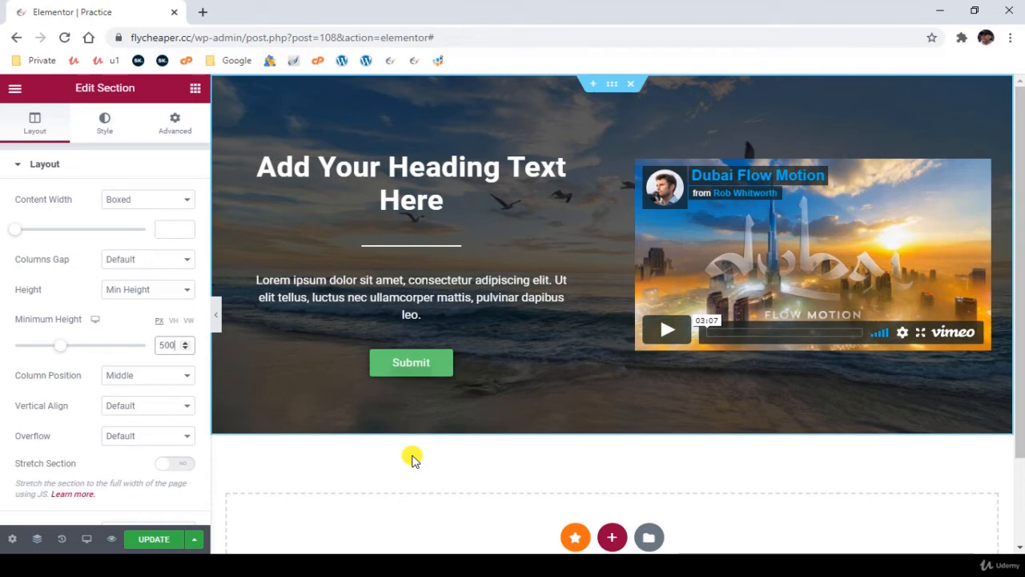
- Add a box shadow to the section with a vertical offset of 3 and a blur of 7
click(107, 121)
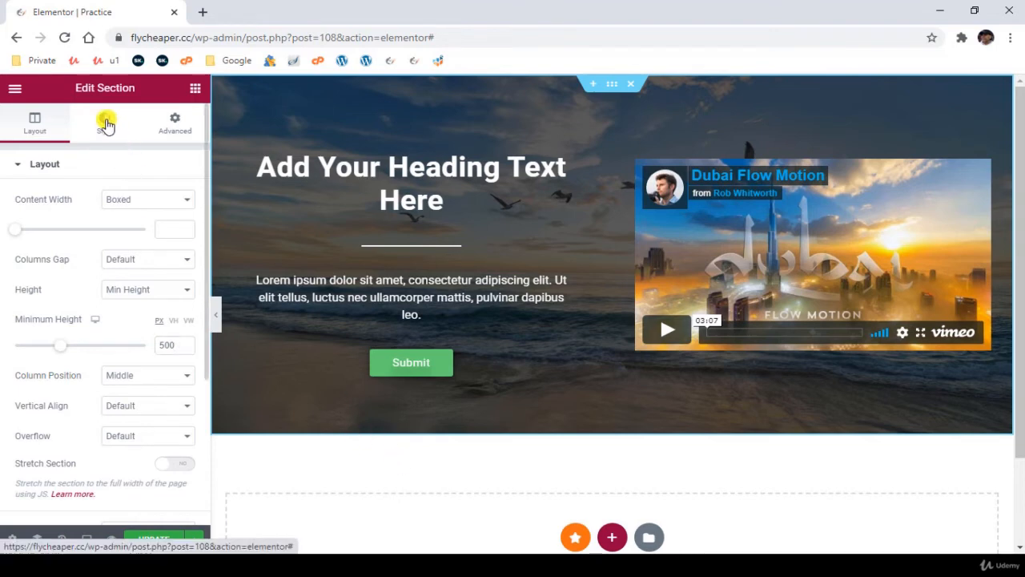
scroll(48, 380, down, 2)
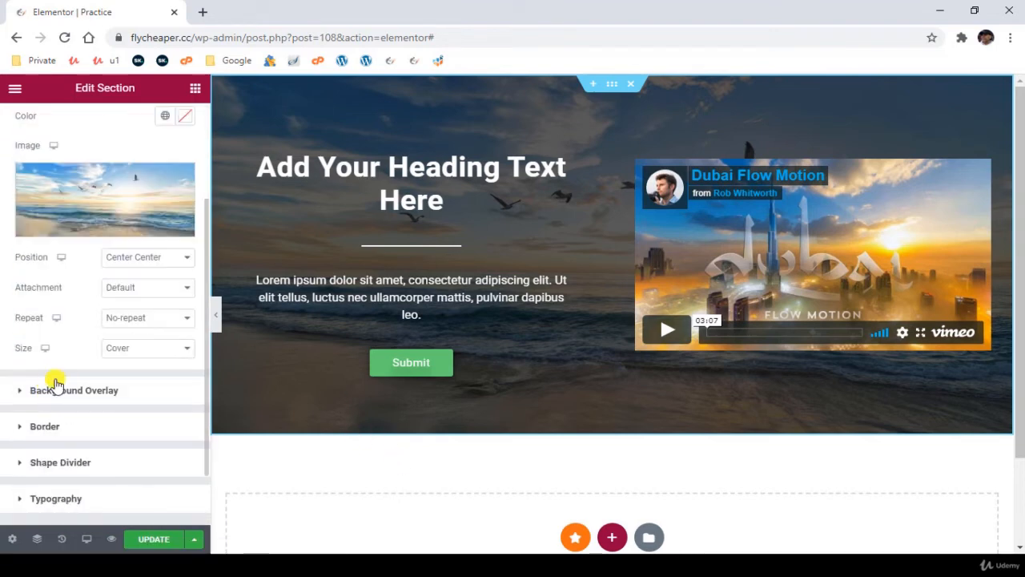
scroll(60, 385, down, 1)
click(73, 355)
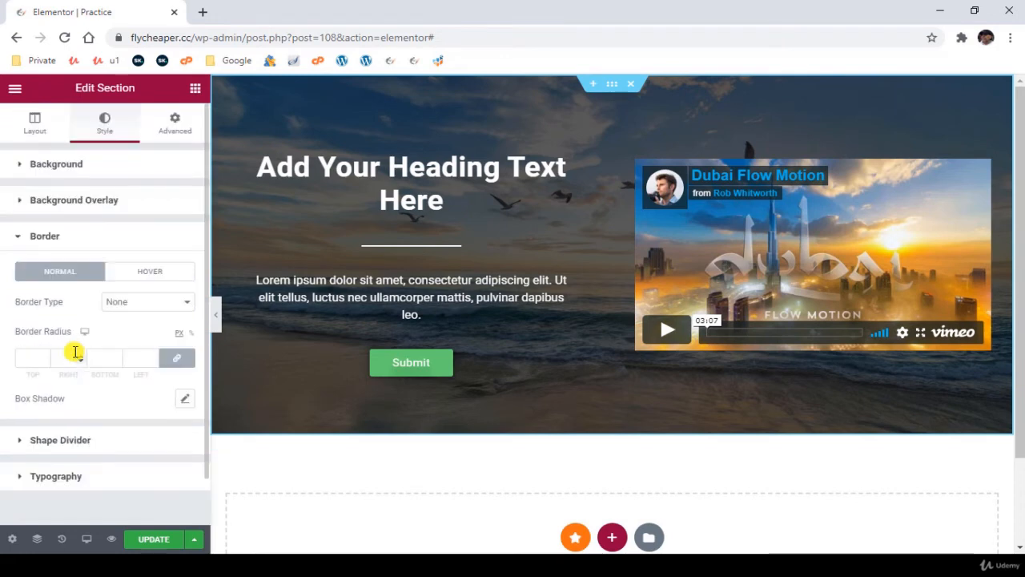
click(185, 400)
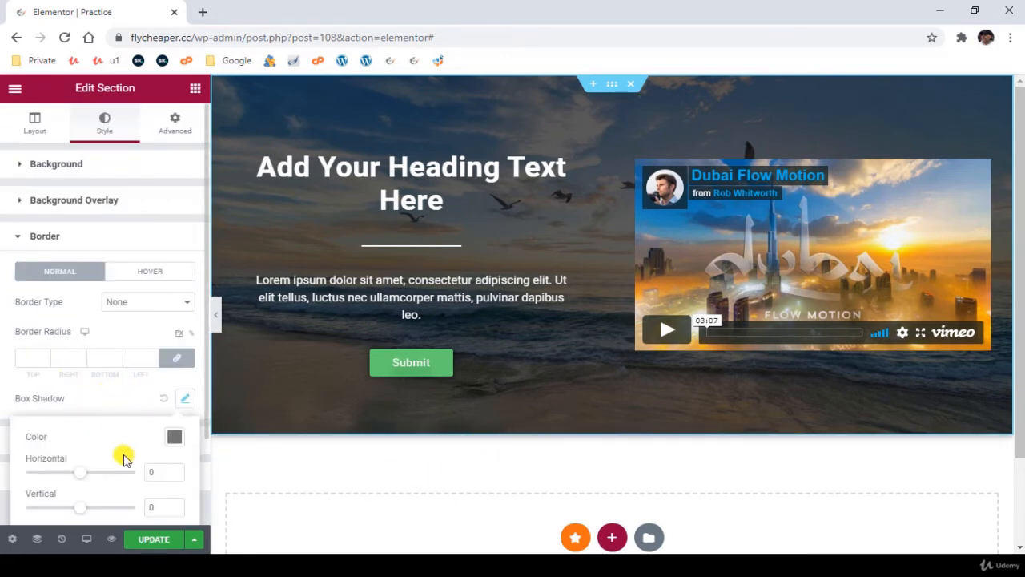
scroll(124, 456, down, 1)
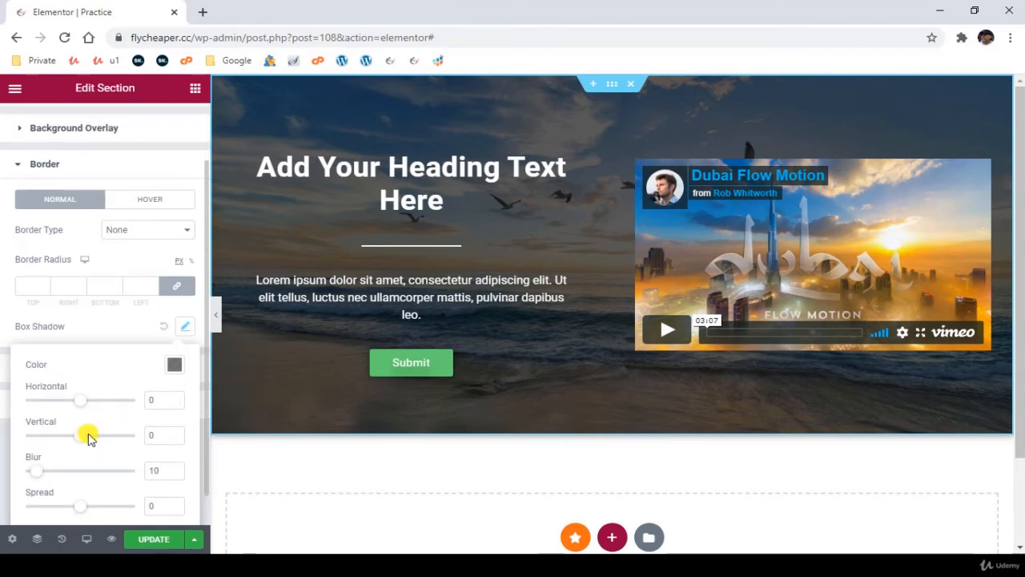
click(176, 432)
click(175, 432)
click(175, 432)
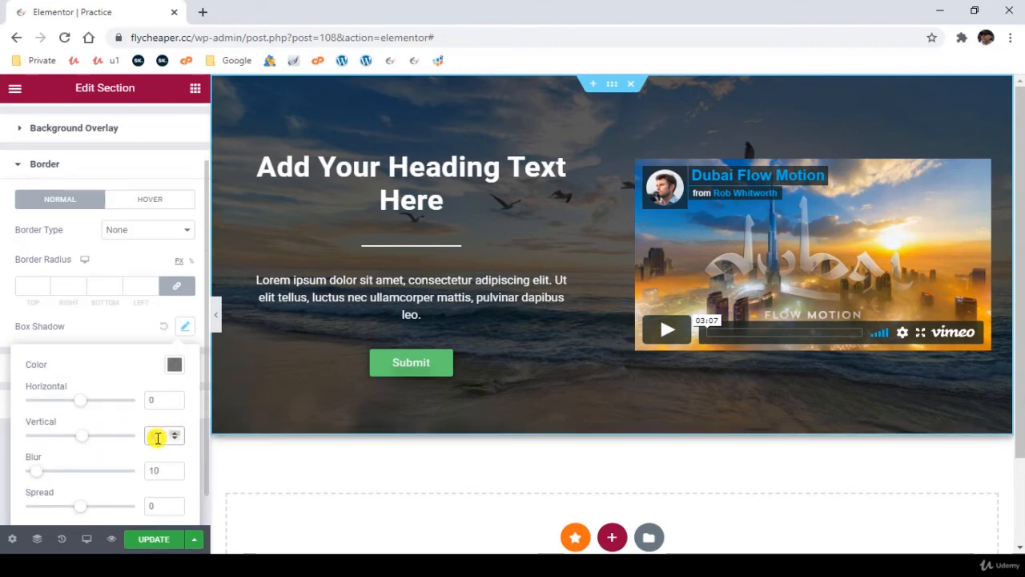
scroll(112, 456, down, 1)
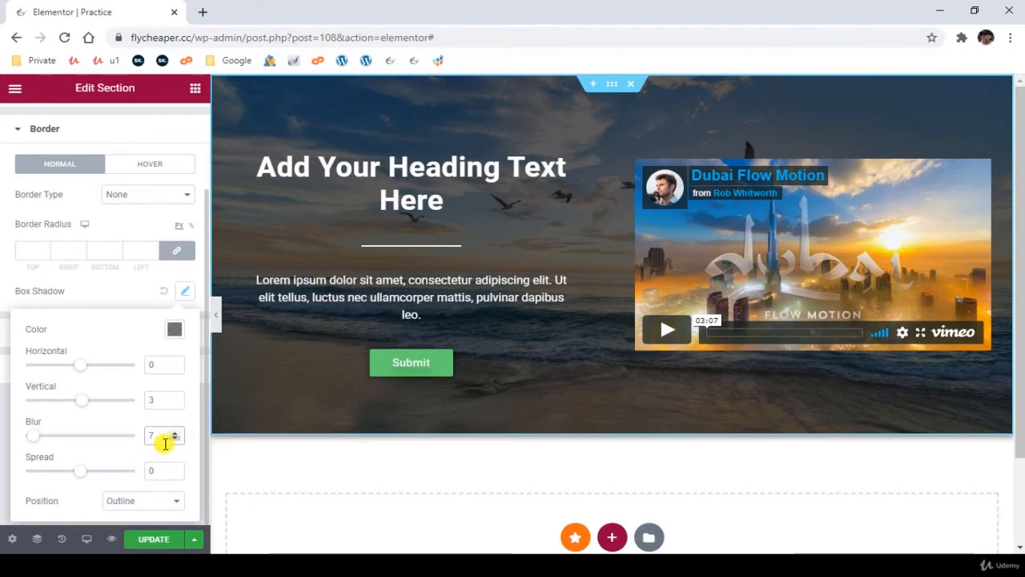
click(164, 442)
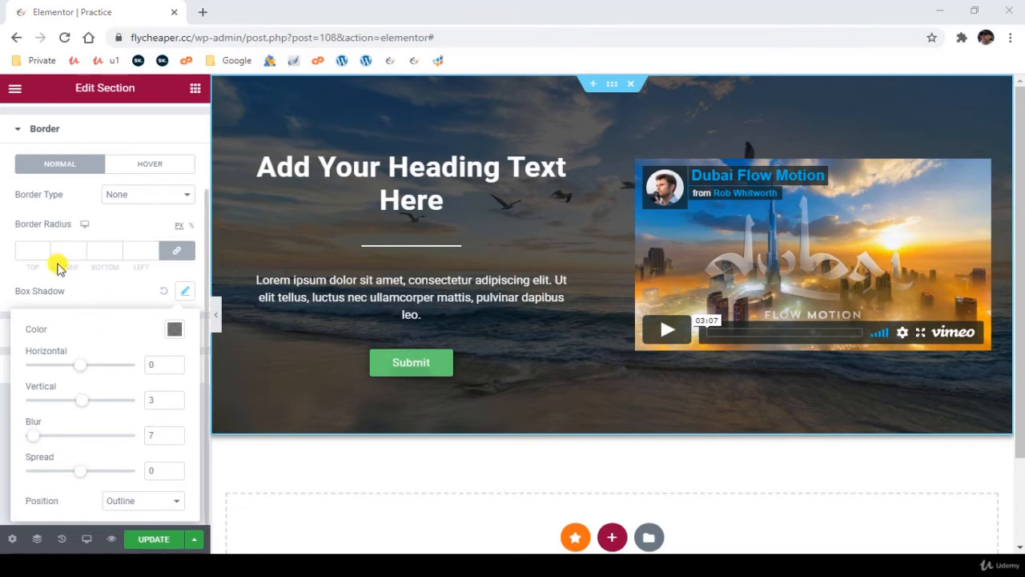
click(8, 275)
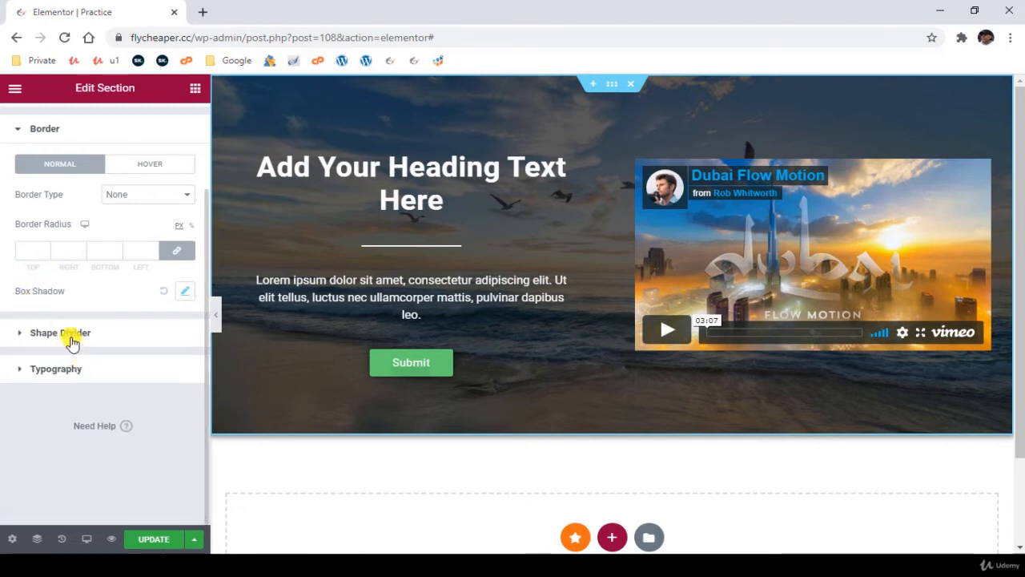
- Add a Triangle shape divider to the bottom edge of the section
click(68, 333)
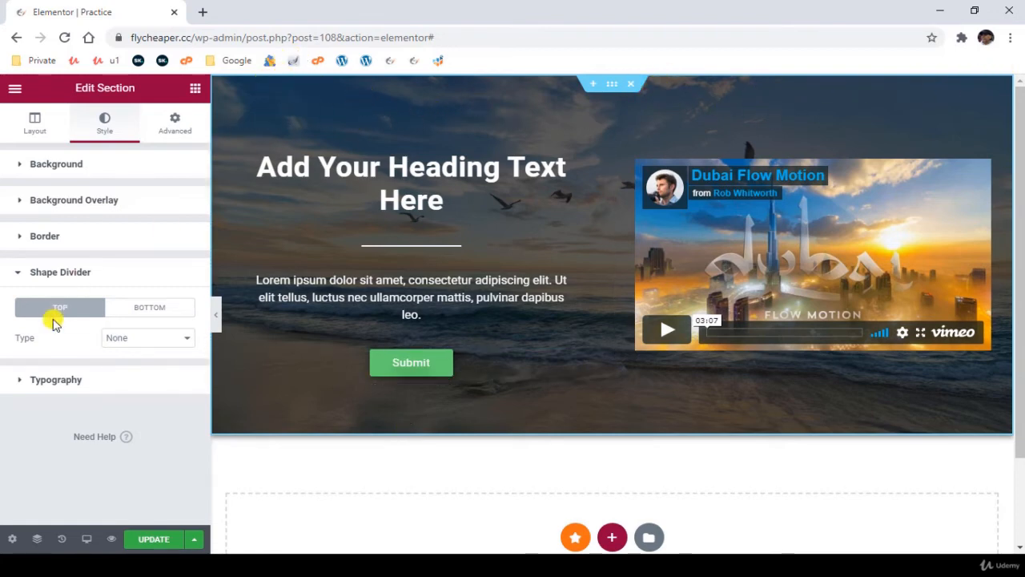
click(153, 341)
click(124, 341)
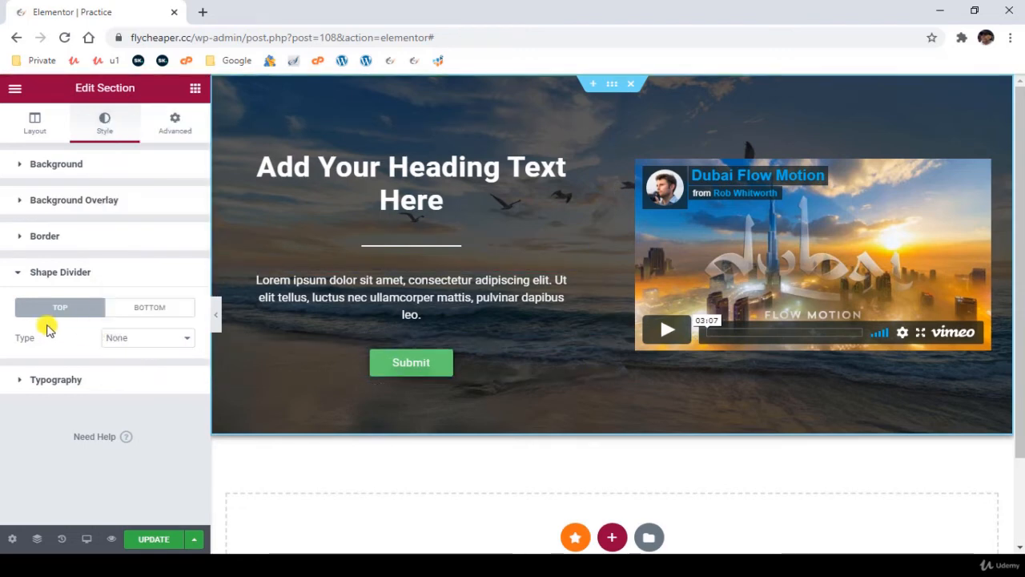
click(162, 308)
click(153, 343)
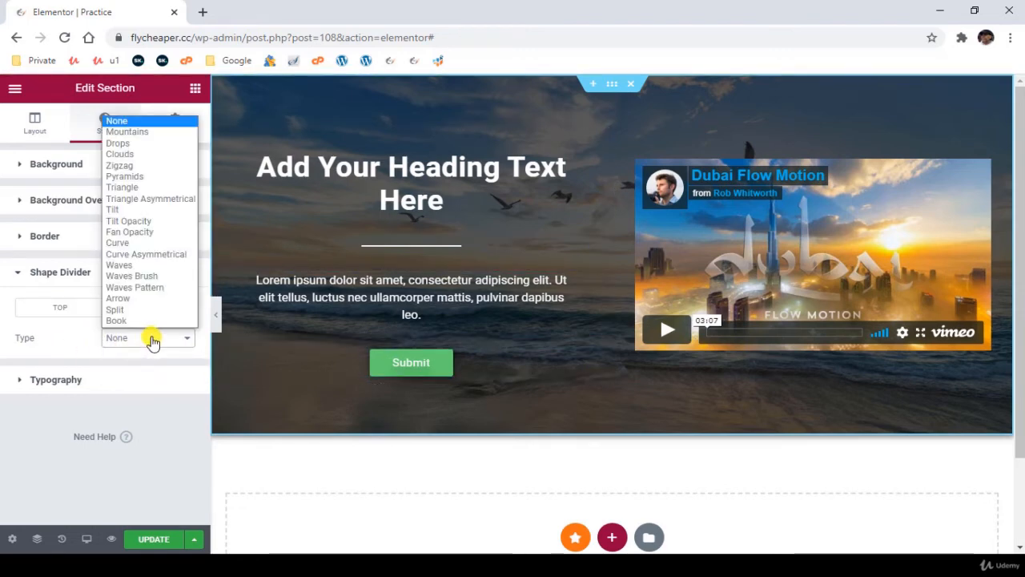
click(153, 187)
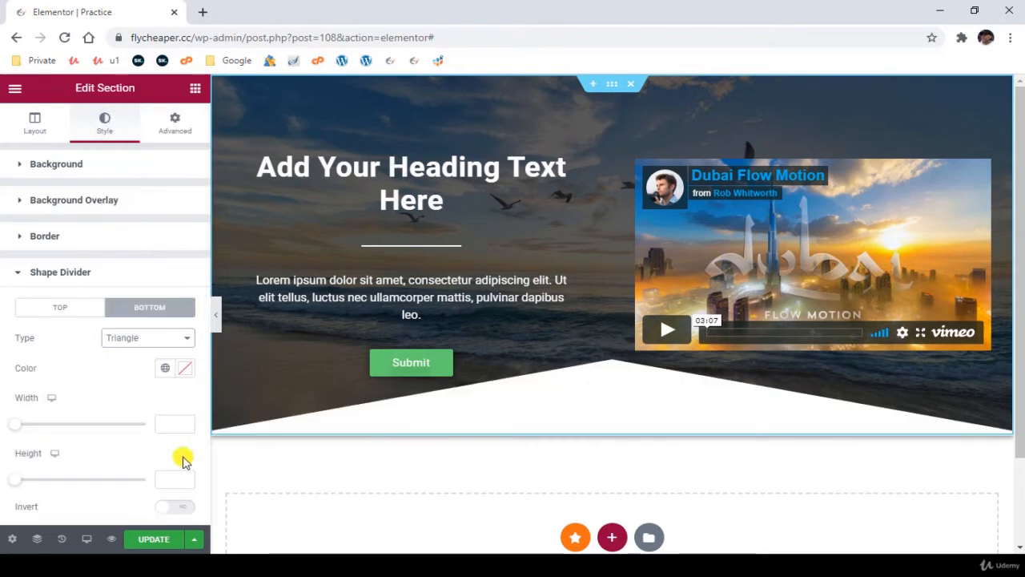
- Set the bottom triangle divider's width to 100 and height to 72, and invert its shape
mouse_move(21, 426)
mouse_down()
mouse_move(37, 429)
mouse_move(21, 426)
mouse_up()
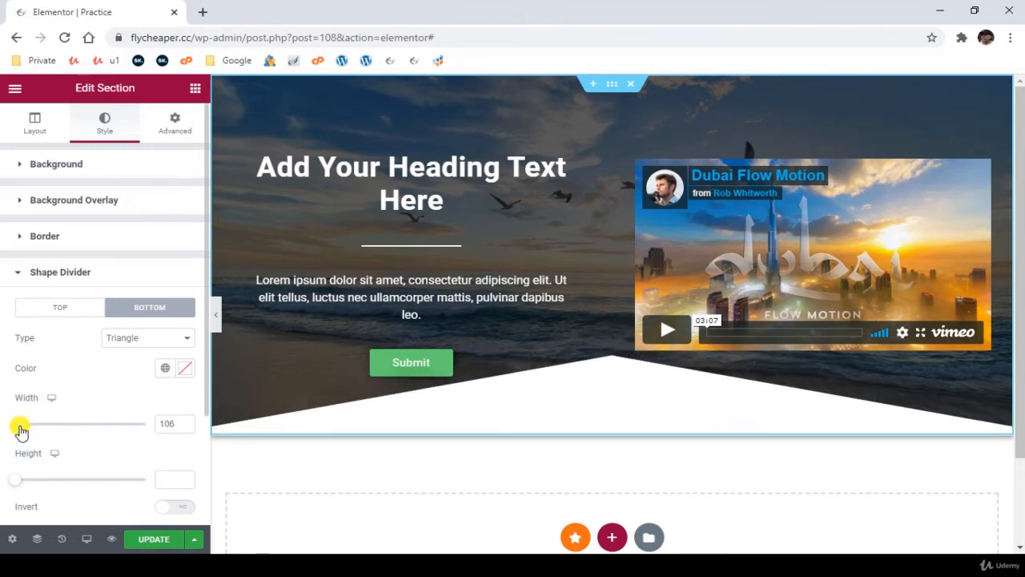
drag(23, 480, 33, 479)
scroll(120, 469, down, 1)
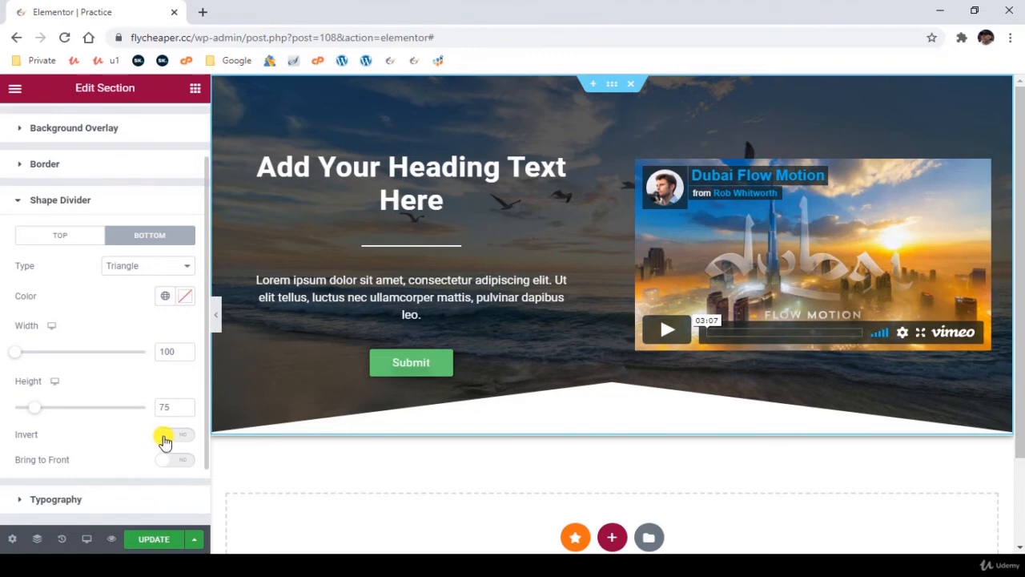
click(163, 438)
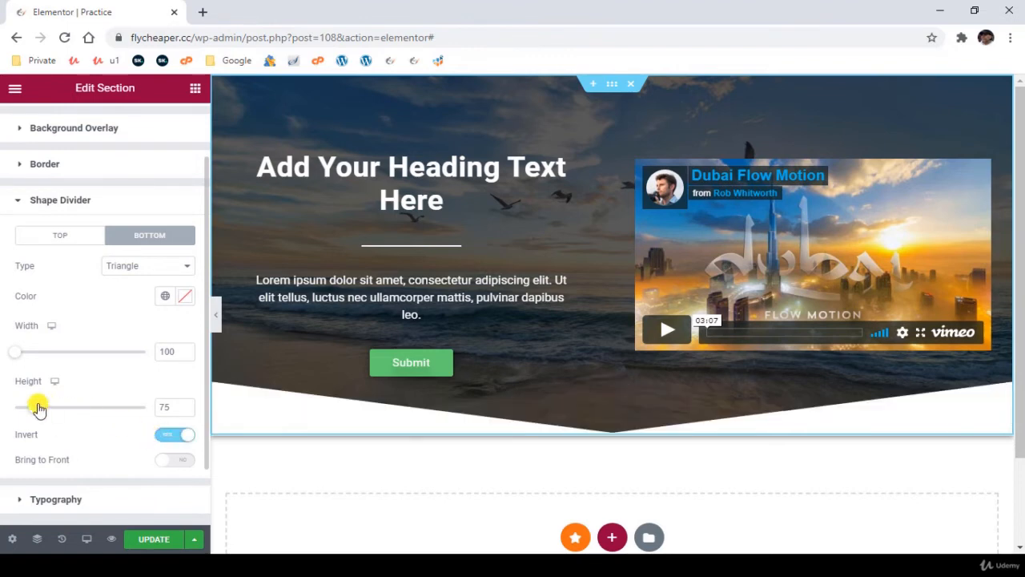
drag(31, 411, 33, 407)
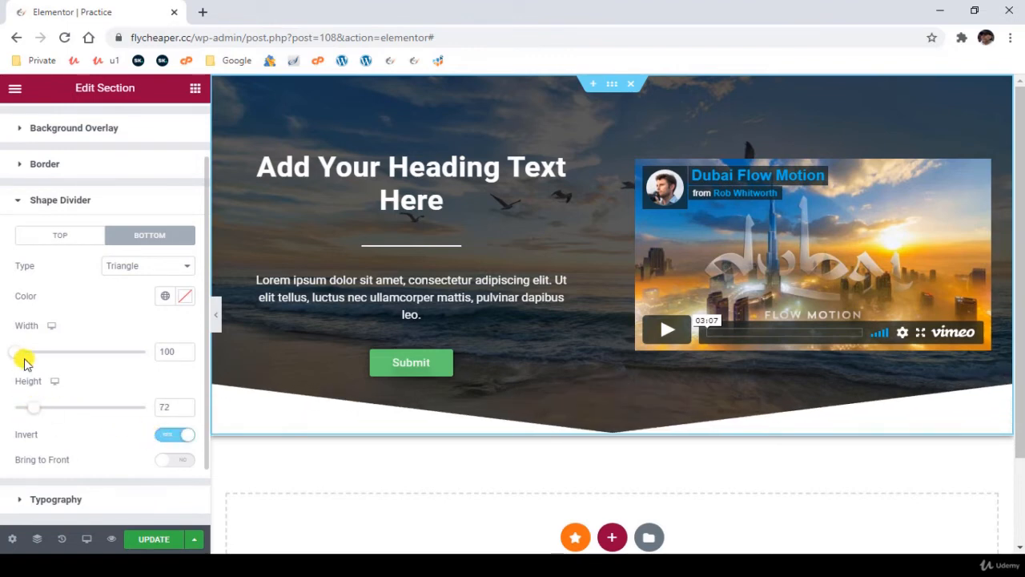
- Widen the bottom divider to 109 and try the Mountains, Drops, Zigzag and Clouds shapes on it
drag(33, 357, 38, 360)
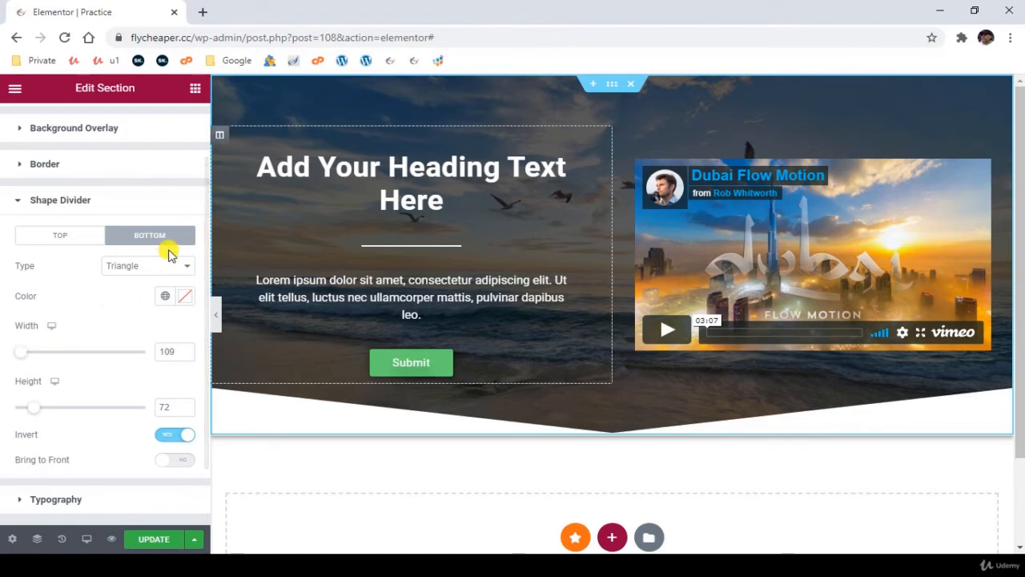
click(145, 265)
click(142, 292)
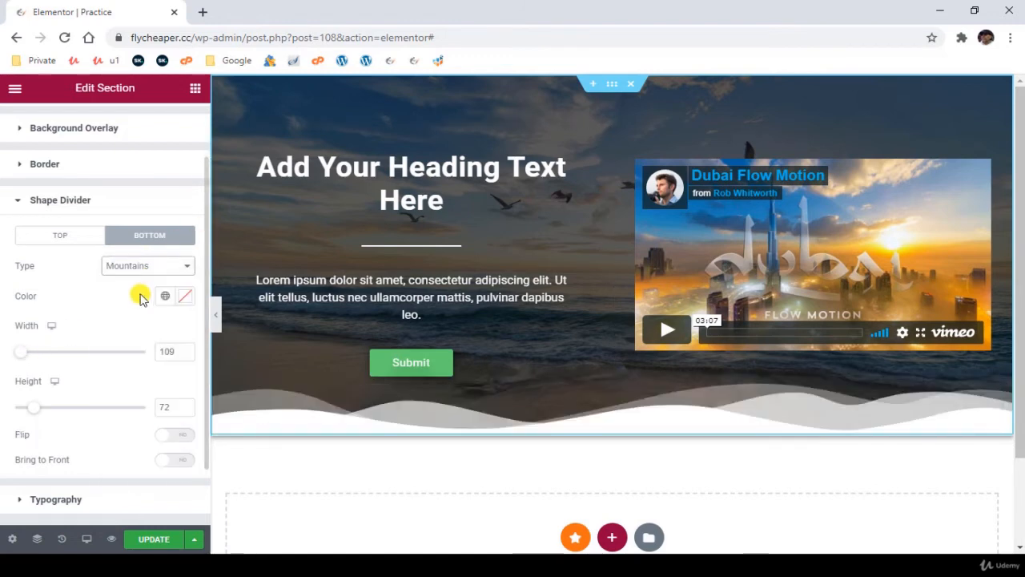
click(133, 265)
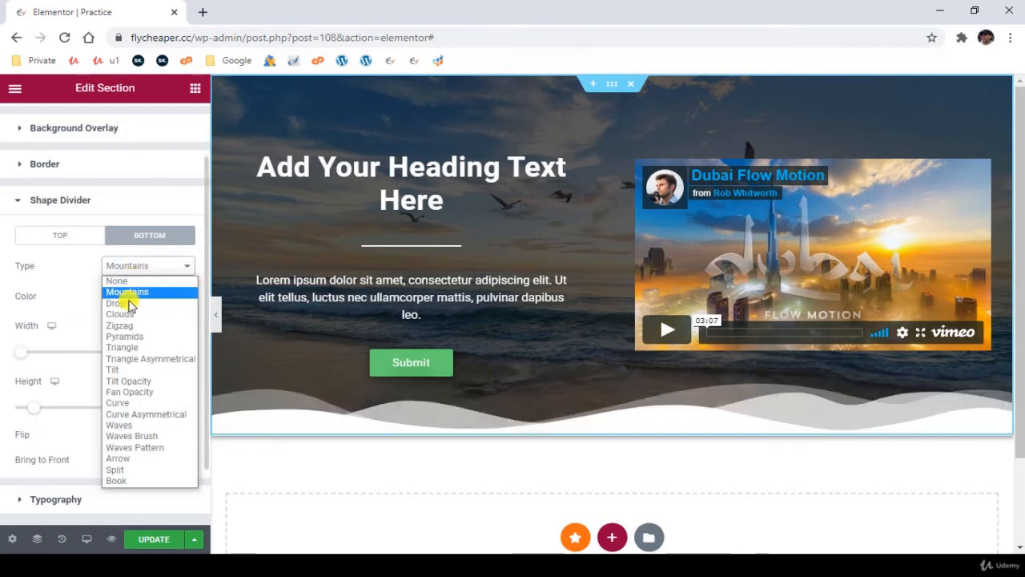
click(129, 302)
click(135, 268)
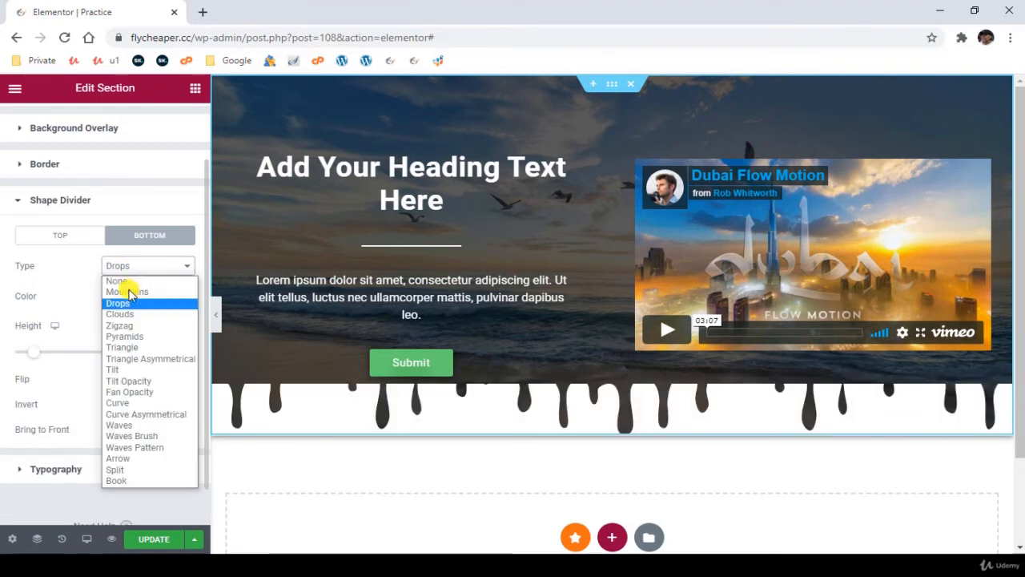
click(133, 325)
click(132, 267)
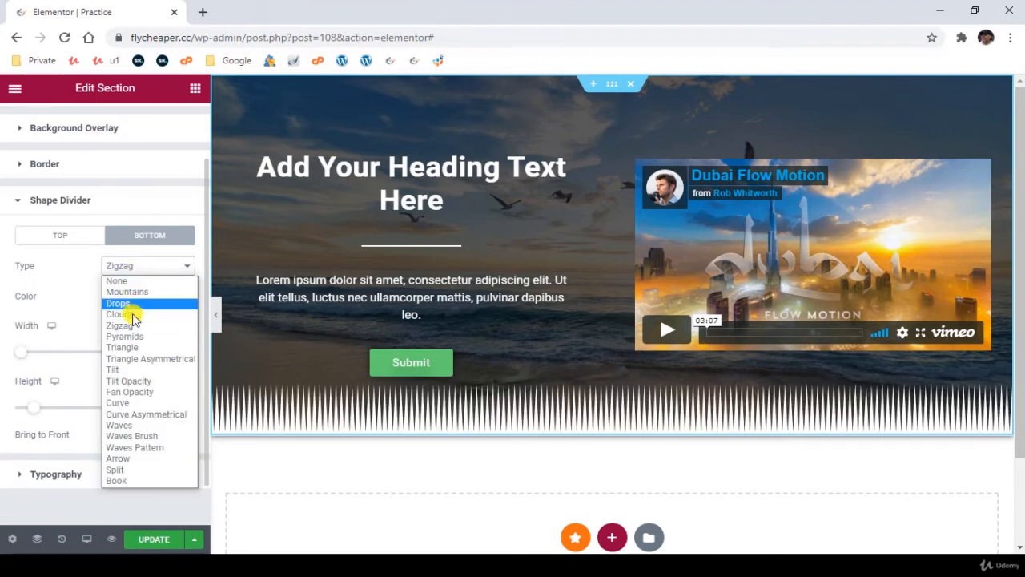
click(133, 315)
- Remove the hero section's bottom shape divider by setting its type to None, and return to the section's layout settings
click(140, 269)
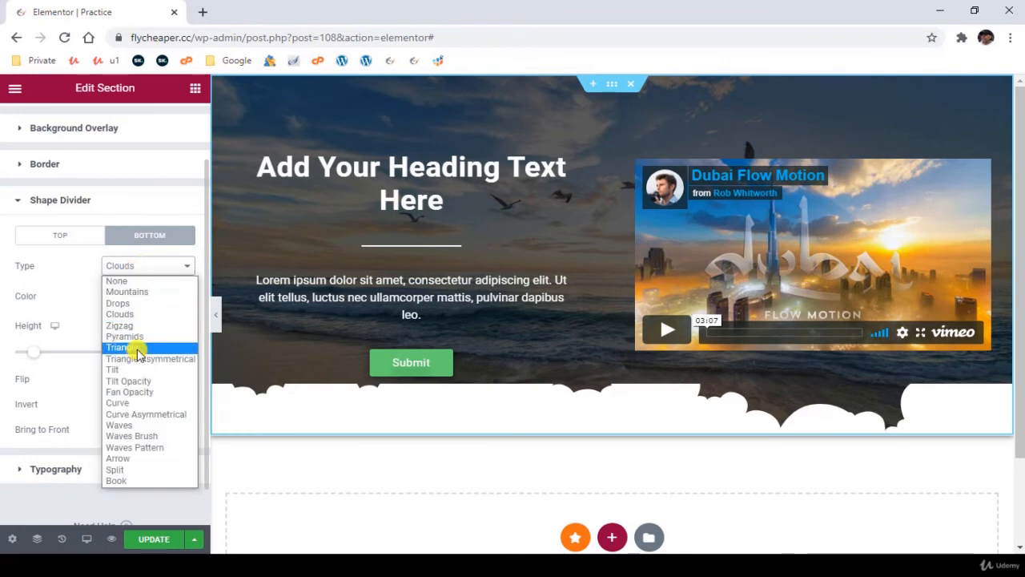
click(130, 282)
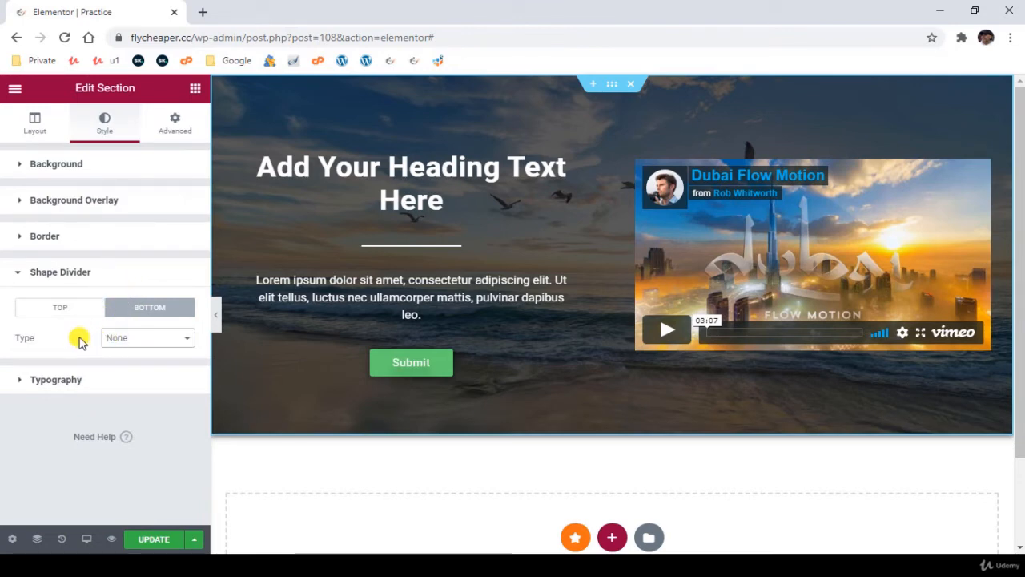
click(37, 272)
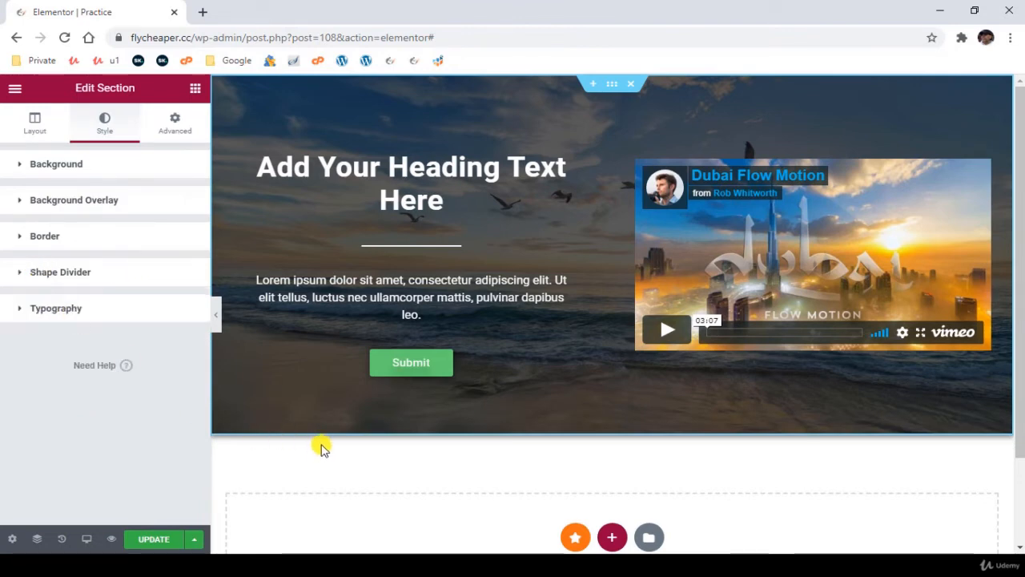
click(34, 127)
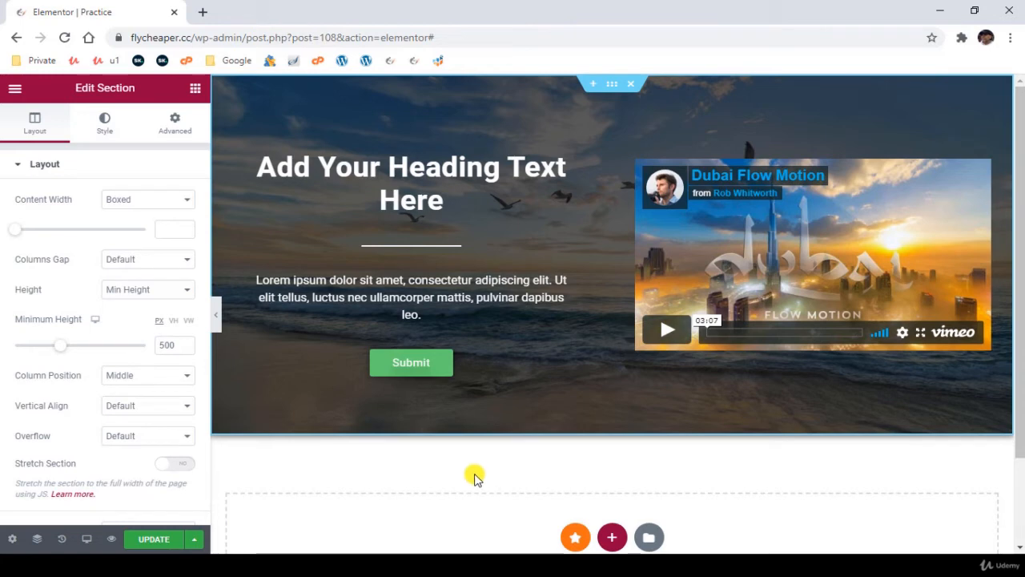
- Add a new single-column section below the hero section
scroll(472, 480, down, 1)
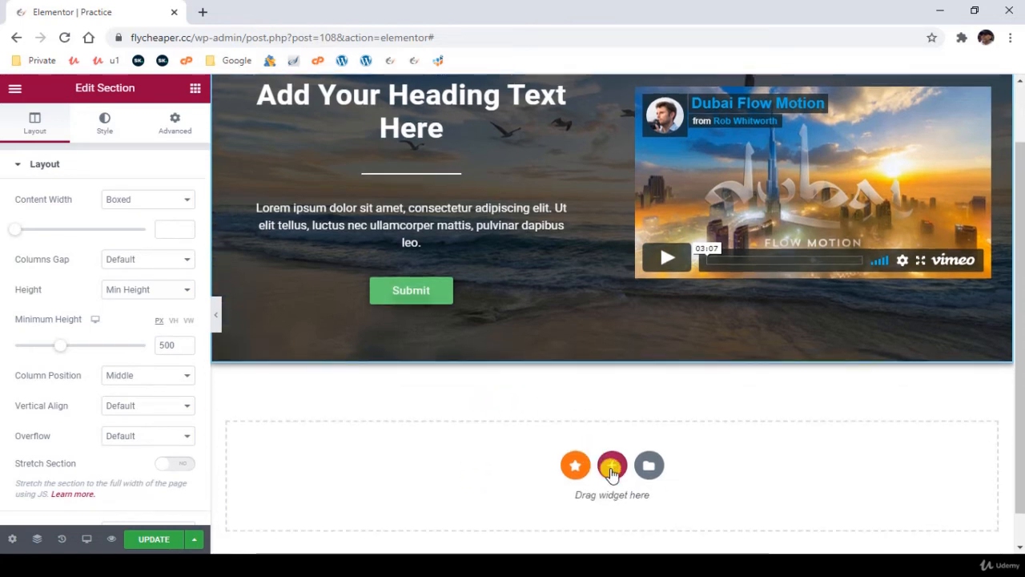
click(612, 468)
scroll(361, 456, down, 1)
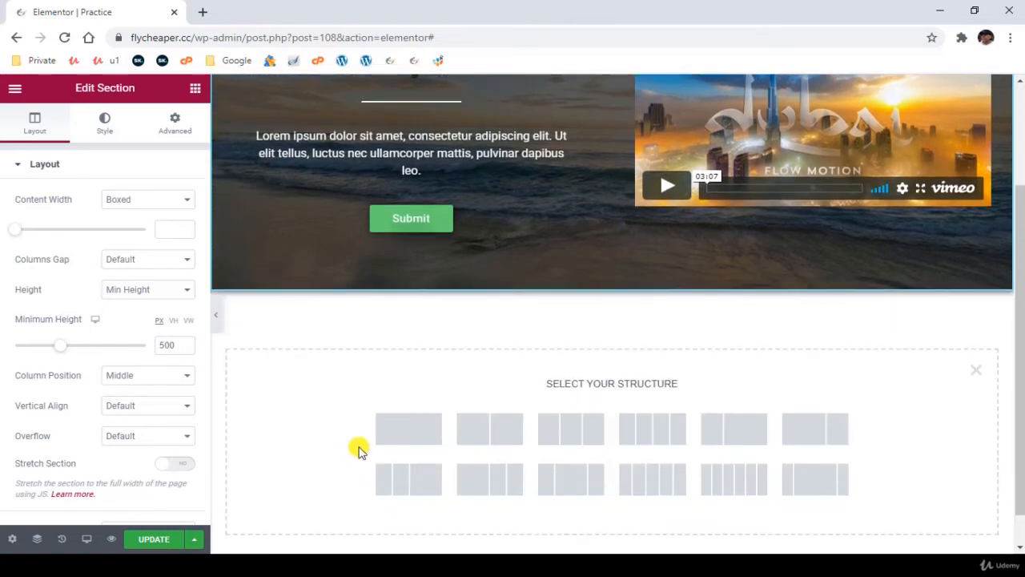
click(408, 437)
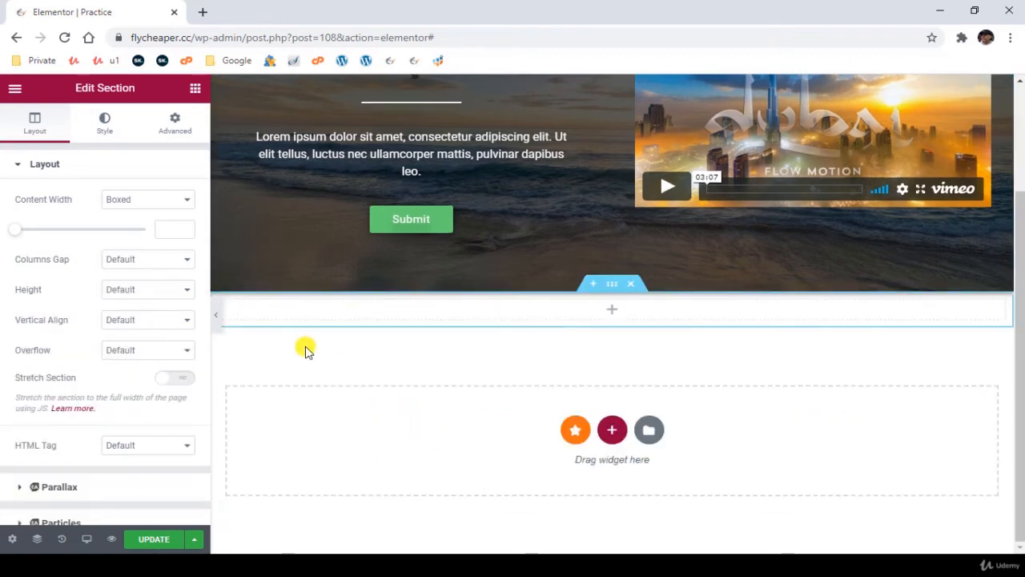
- Place an Image widget in the empty column of the single-column section
click(223, 301)
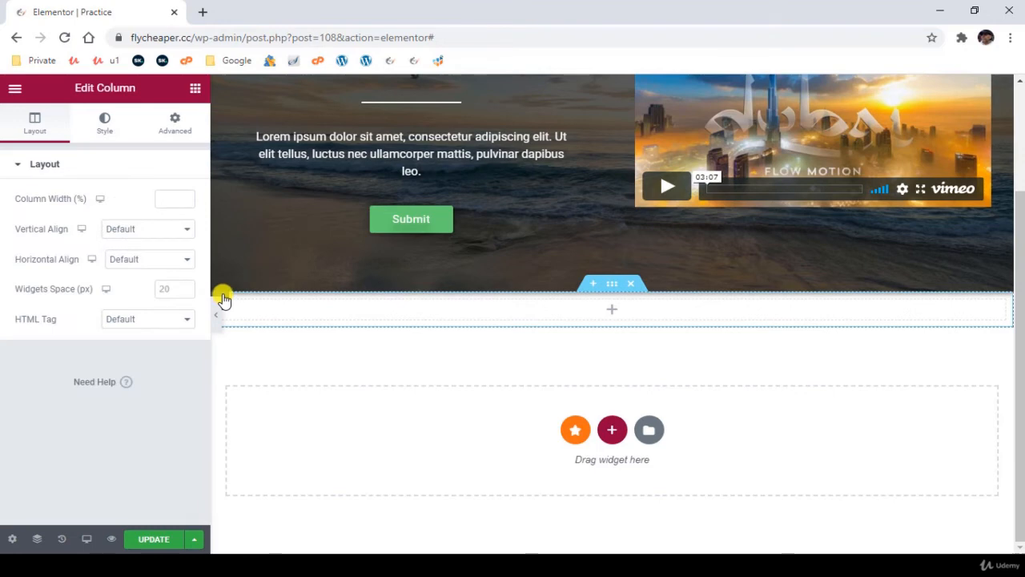
click(612, 314)
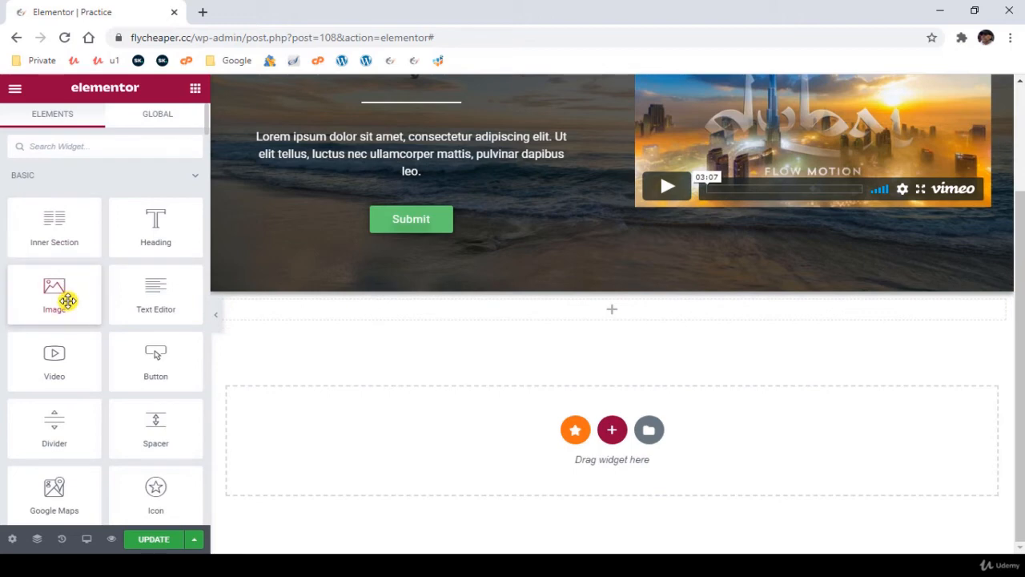
drag(62, 301, 598, 307)
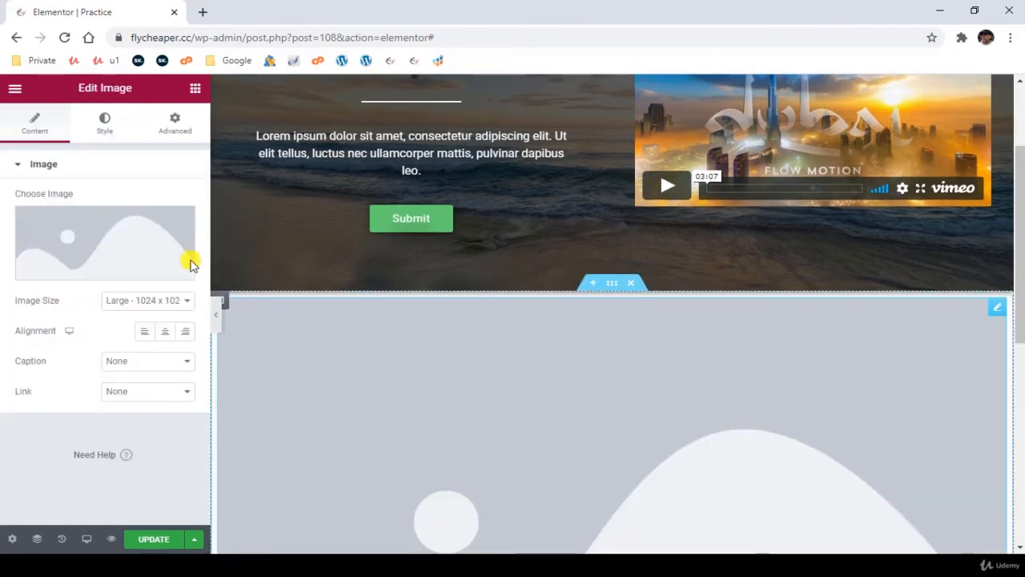
- Insert partners-logos.png from the media library as the widget's image
click(84, 244)
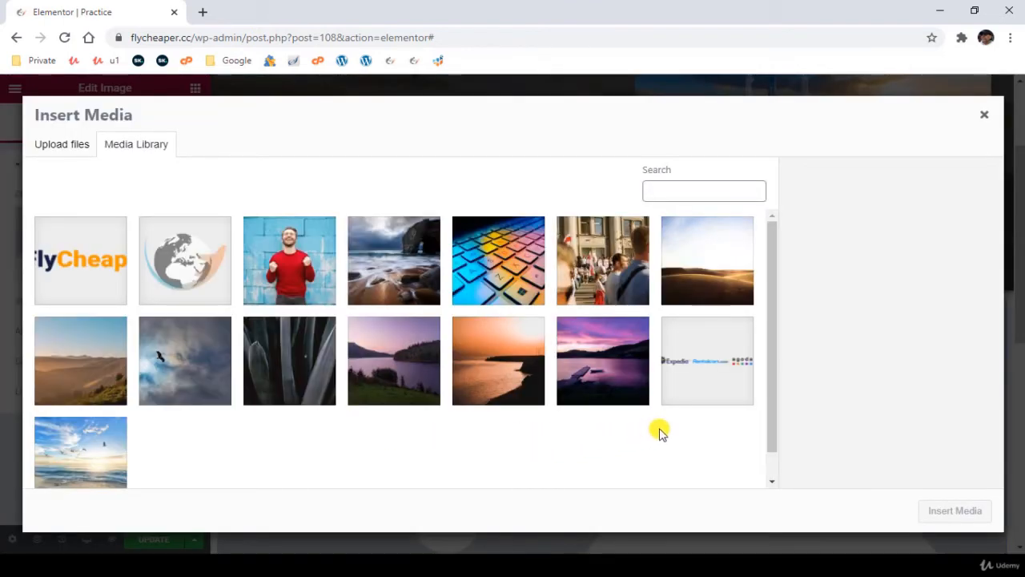
click(701, 357)
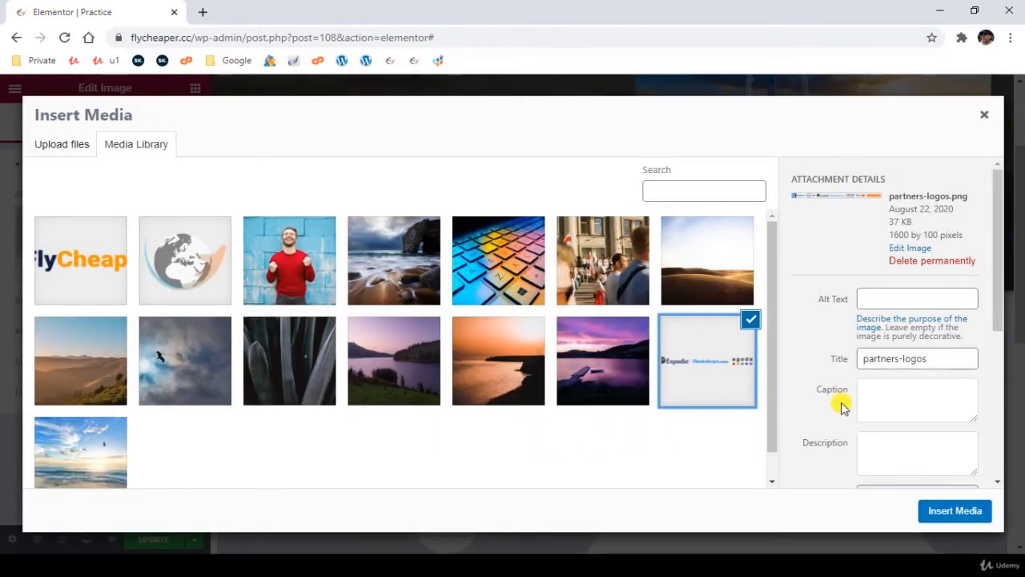
scroll(840, 403, down, 2)
scroll(898, 437, up, 2)
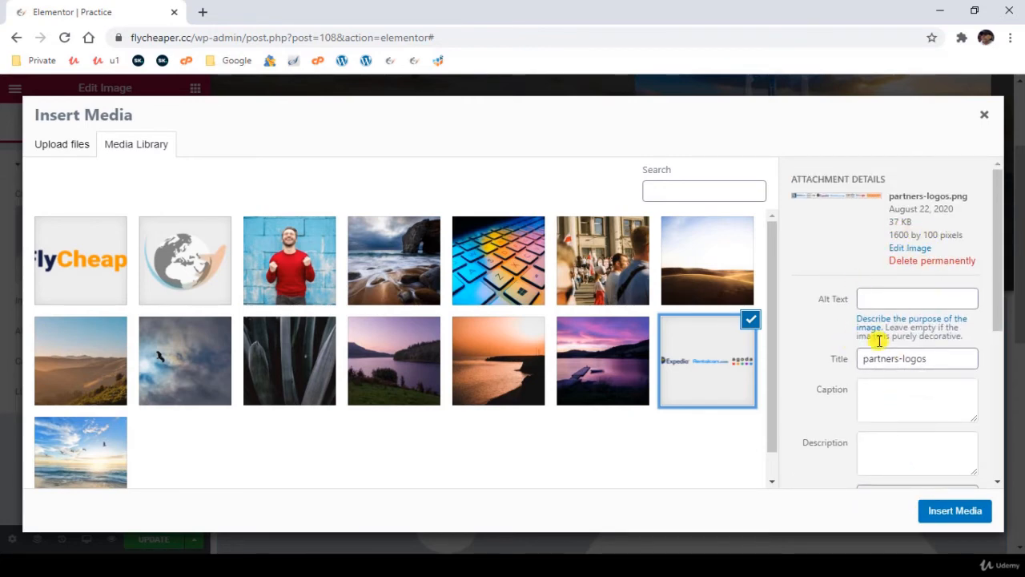
scroll(903, 469, down, 2)
click(954, 511)
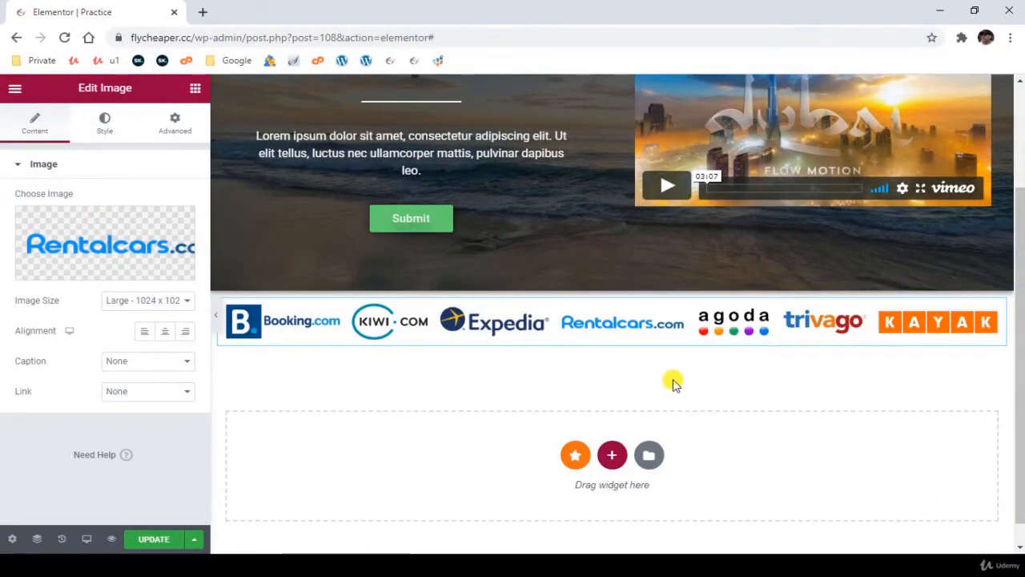
- Set the partner logos image size to Full
scroll(481, 382, up, 1)
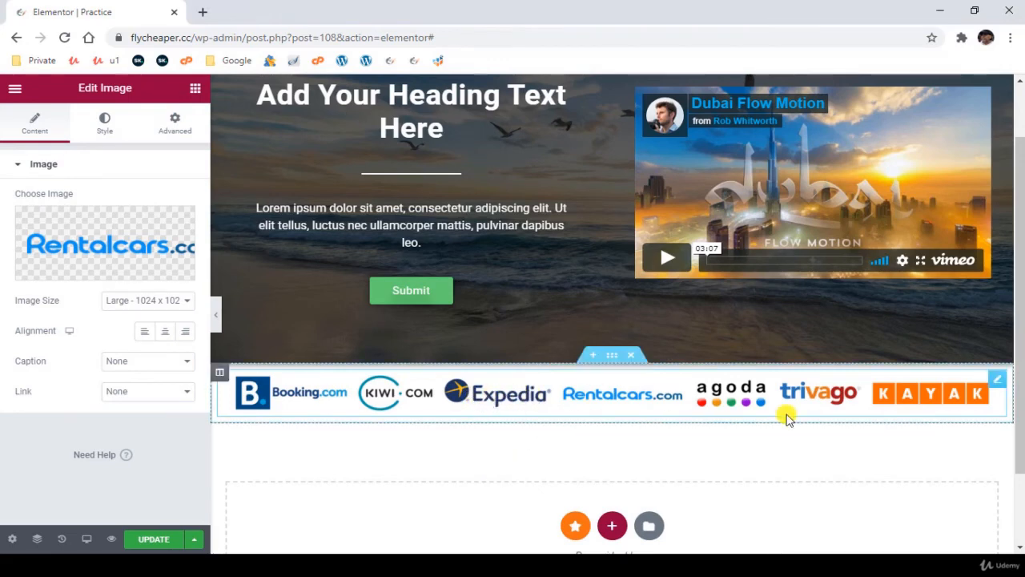
click(595, 398)
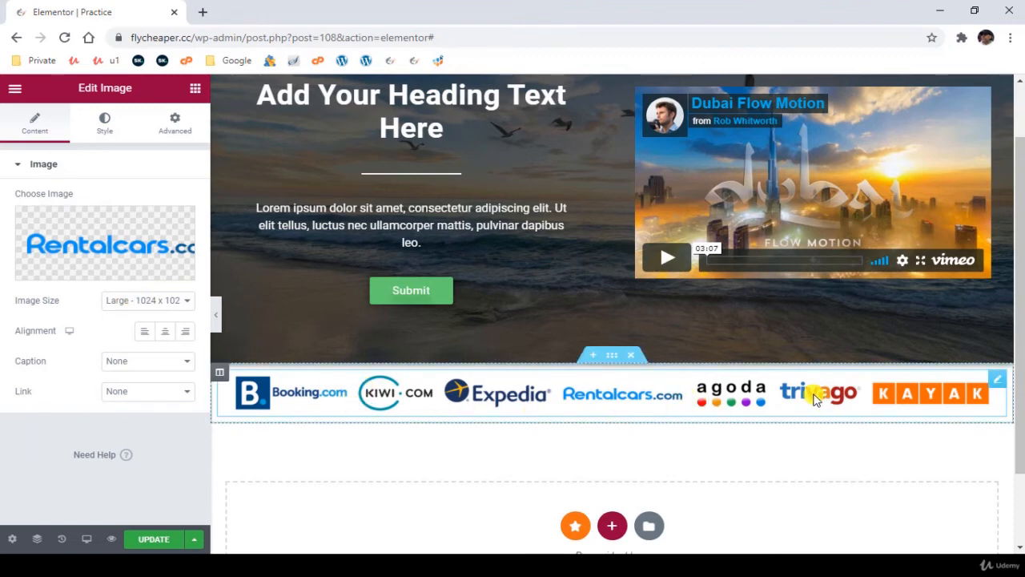
click(144, 301)
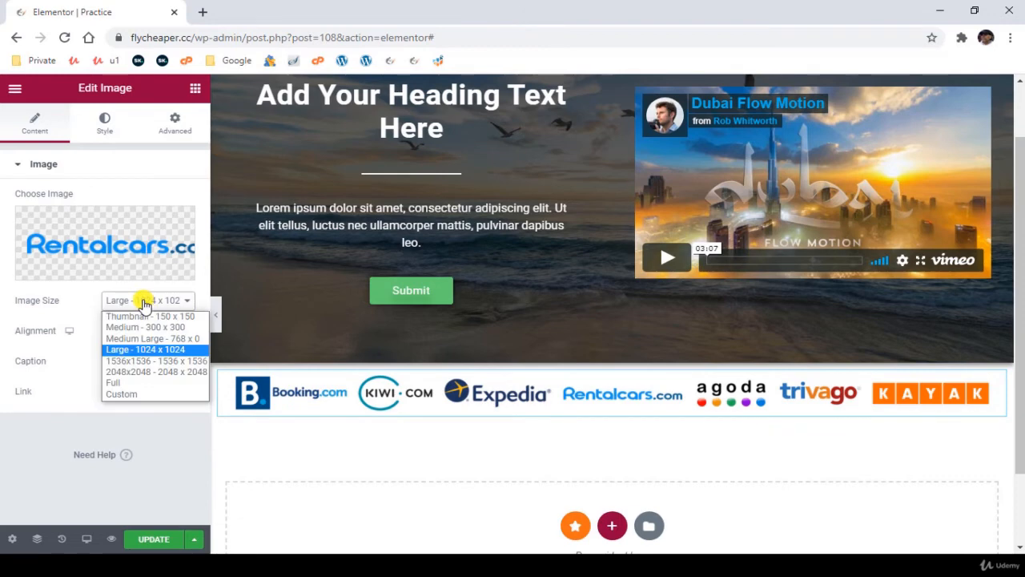
click(135, 382)
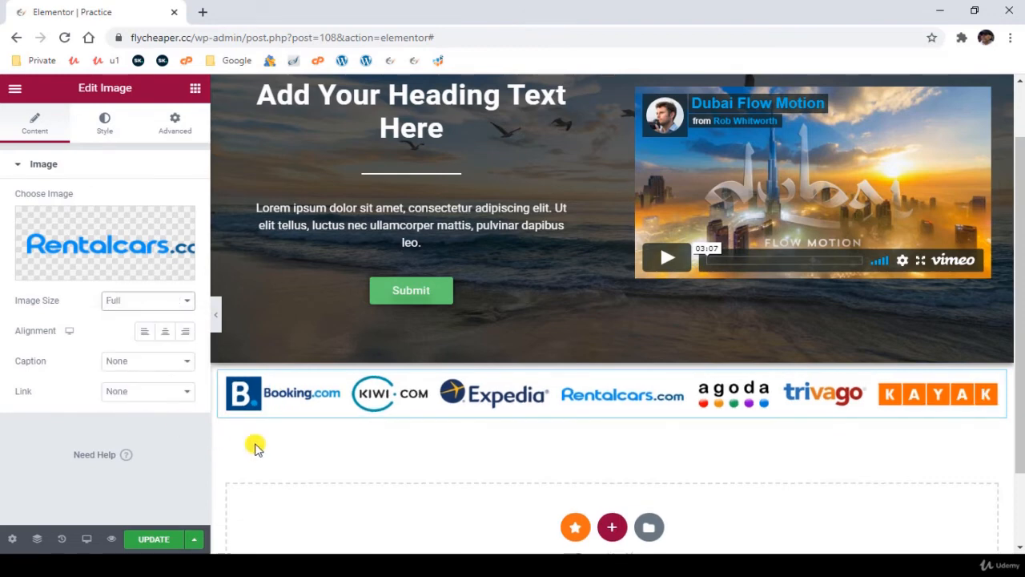
scroll(313, 366, down, 2)
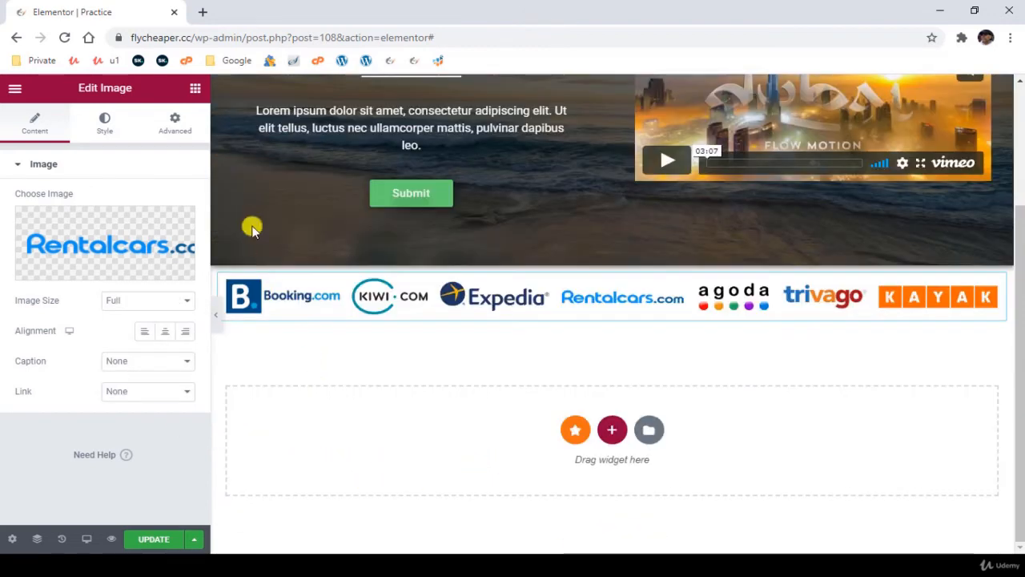
- Add a new section with two equal columns below the partner logos
click(189, 90)
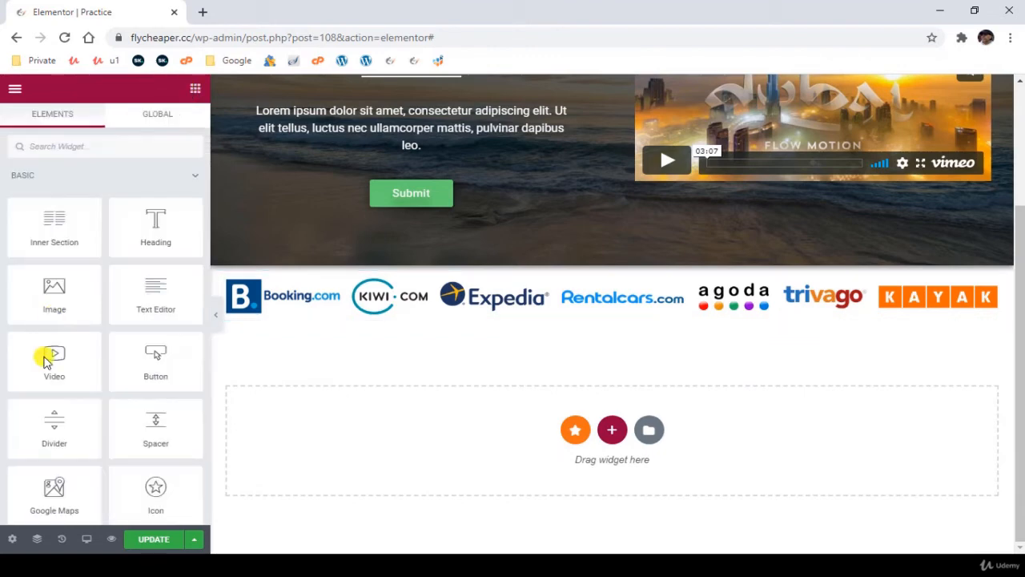
scroll(52, 438, down, 1)
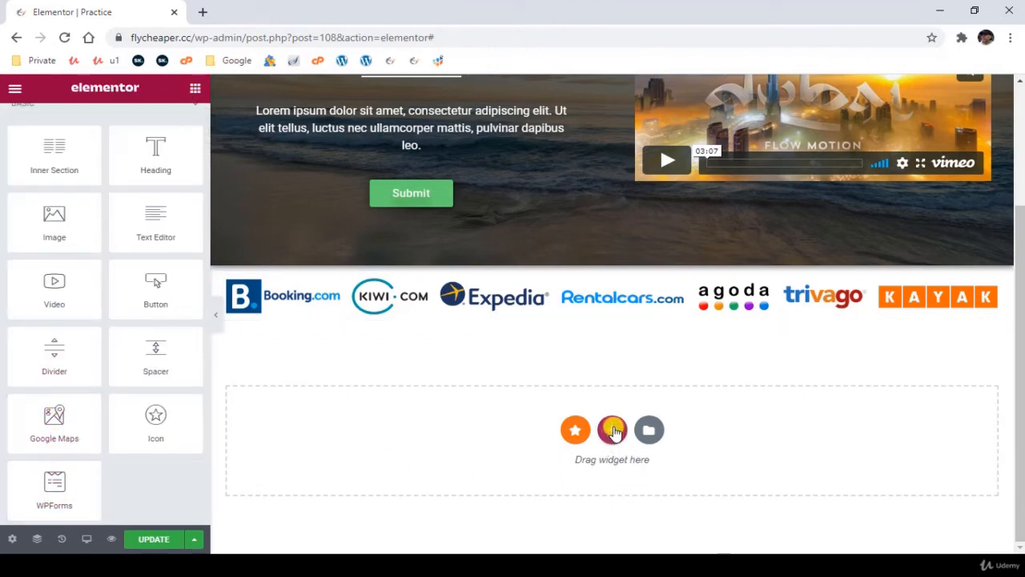
click(613, 432)
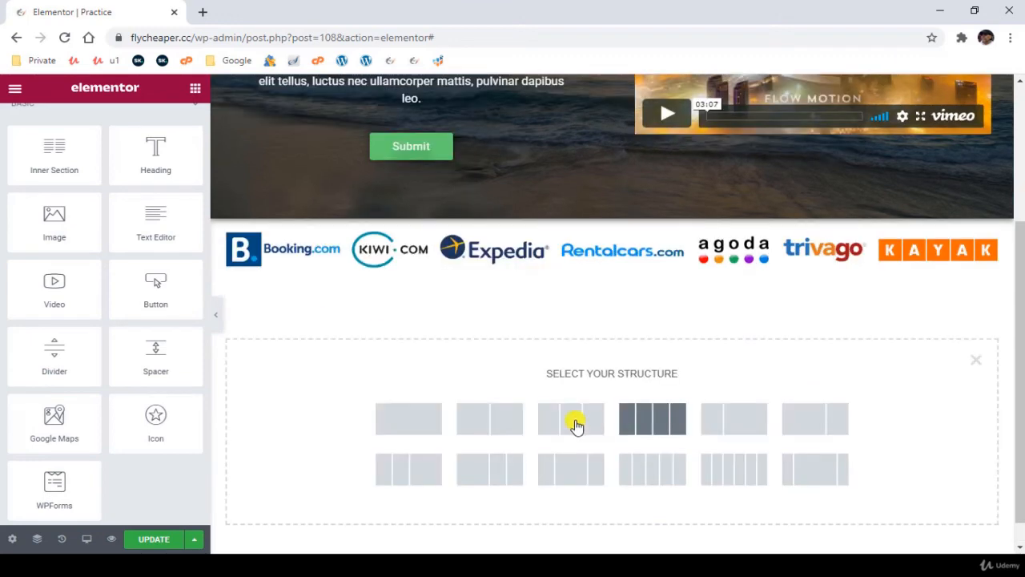
click(496, 422)
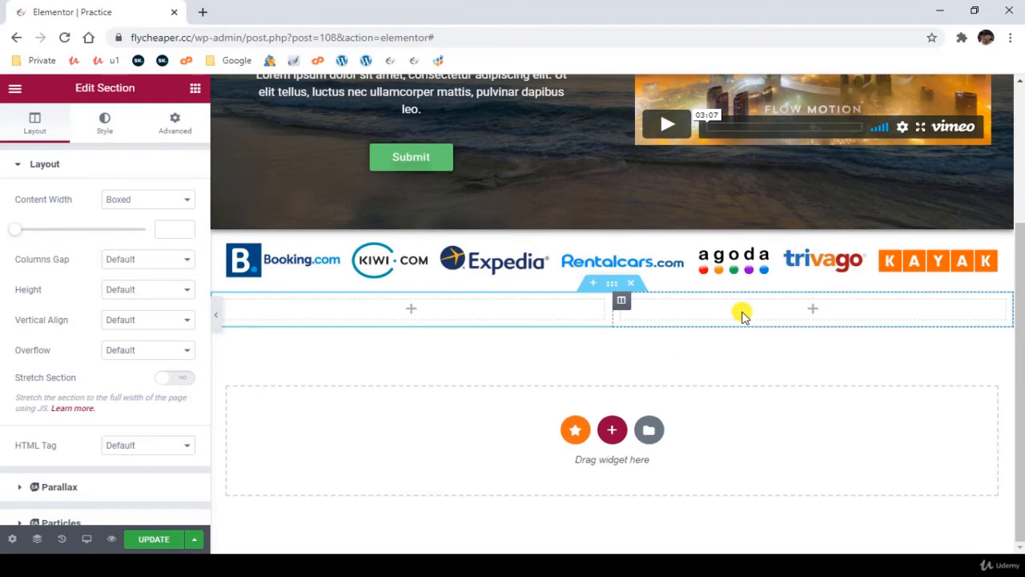
- Place a Google Maps widget in the right column of the two-column section
click(816, 311)
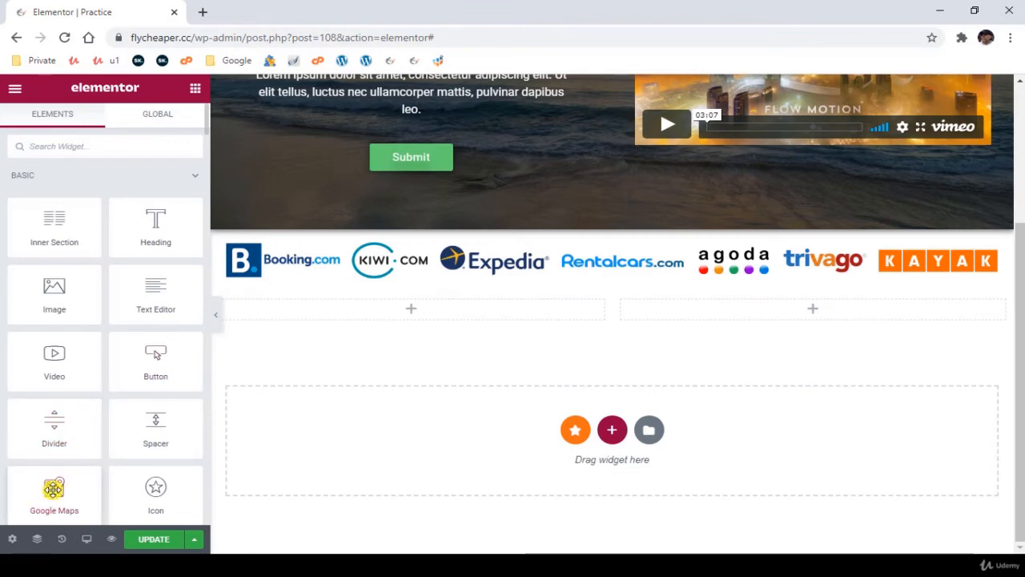
drag(54, 489, 783, 308)
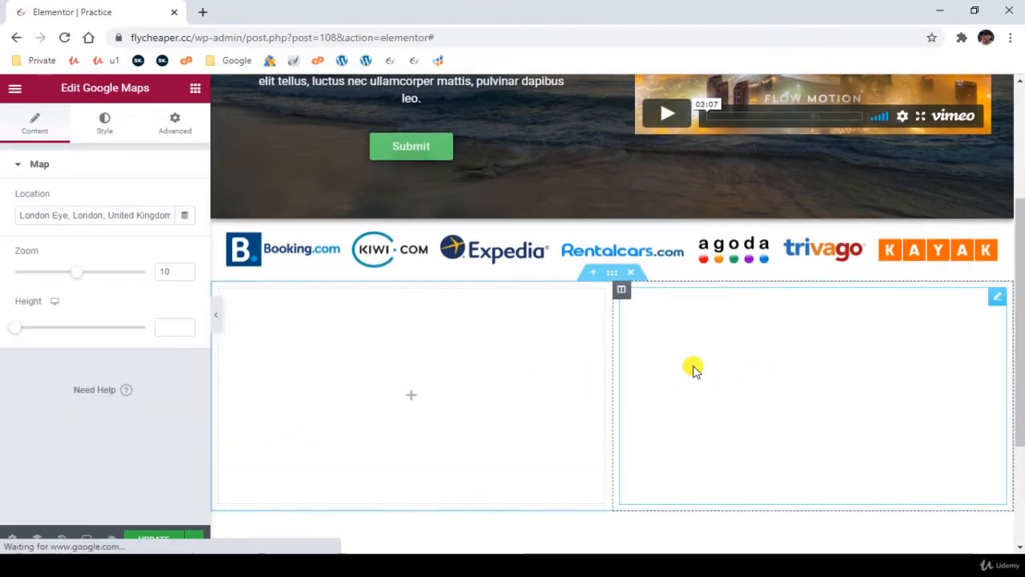
- Set the London Eye map's height to 297 and save the page
triple_click(91, 216)
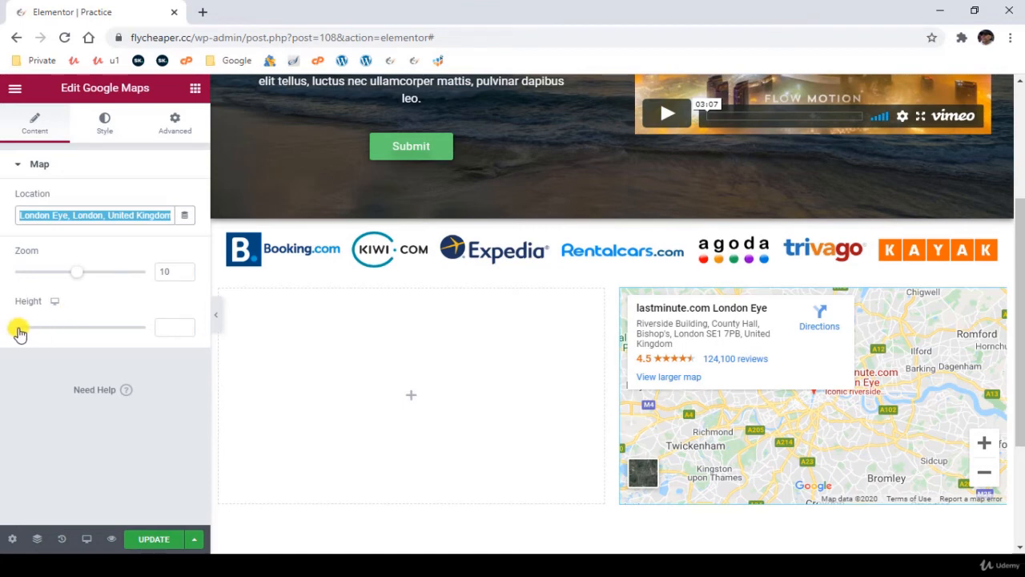
drag(19, 332, 40, 336)
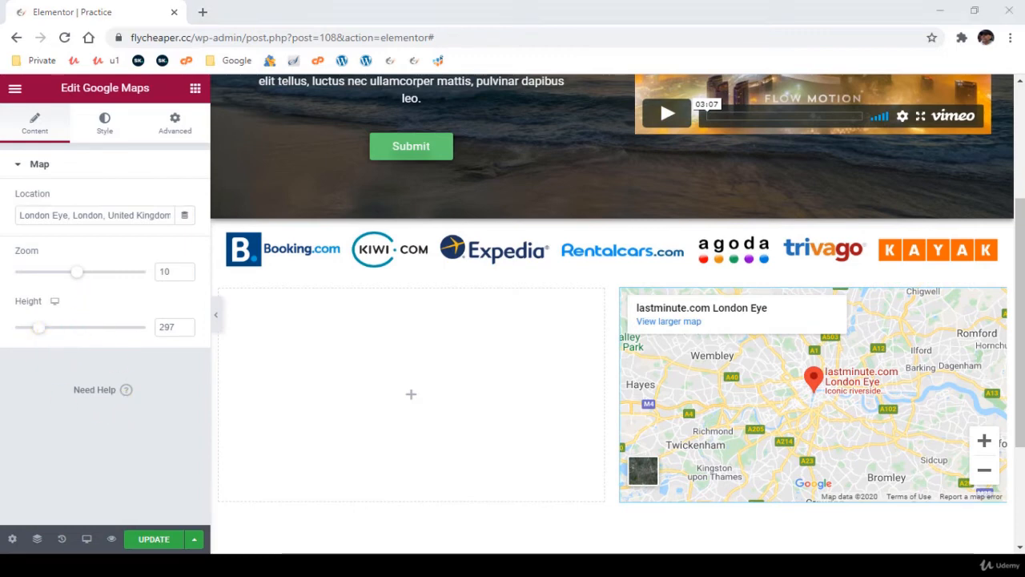
click(141, 539)
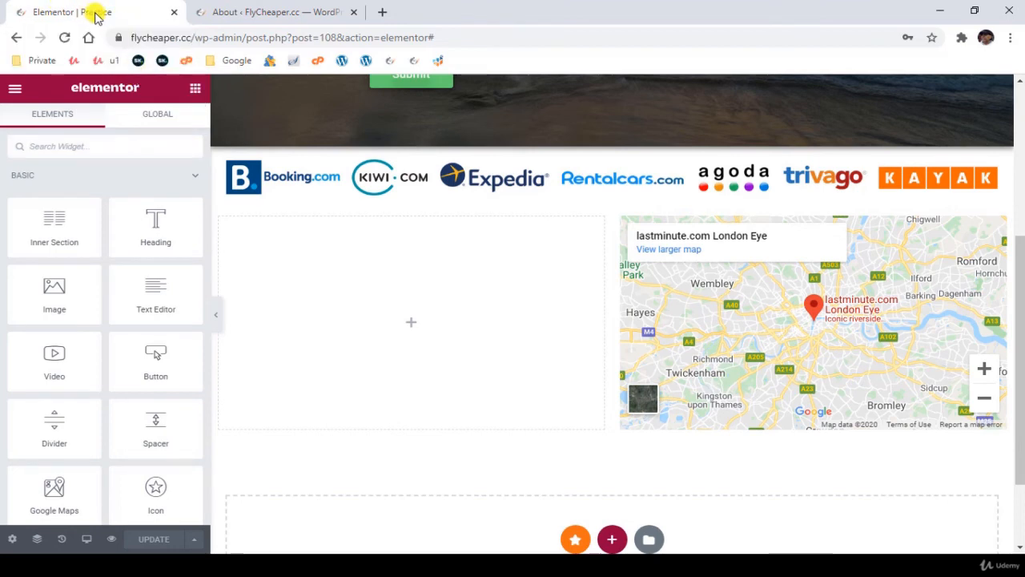
- Search the widget library for "forms"
click(78, 146)
text(form)
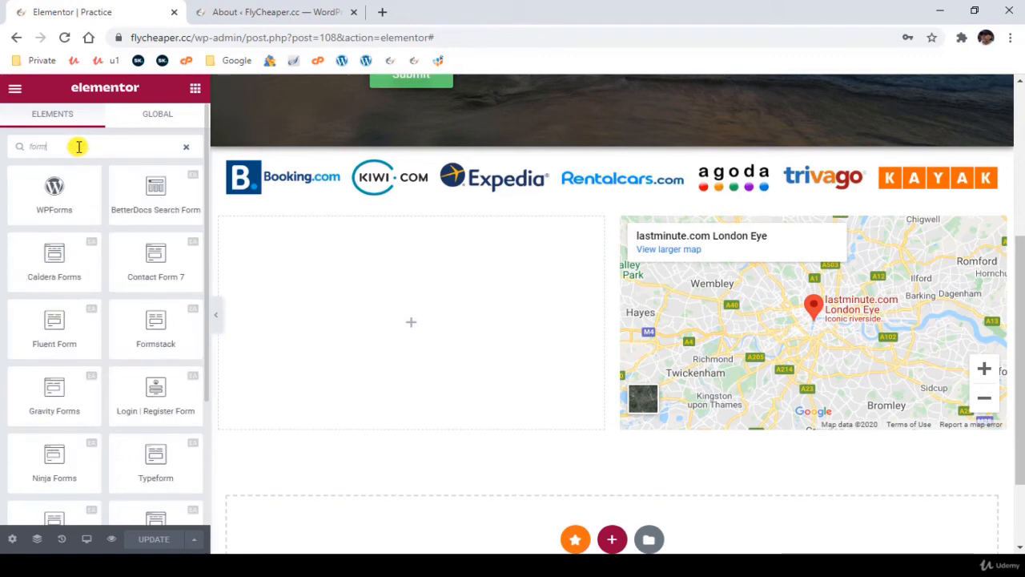
text(s)
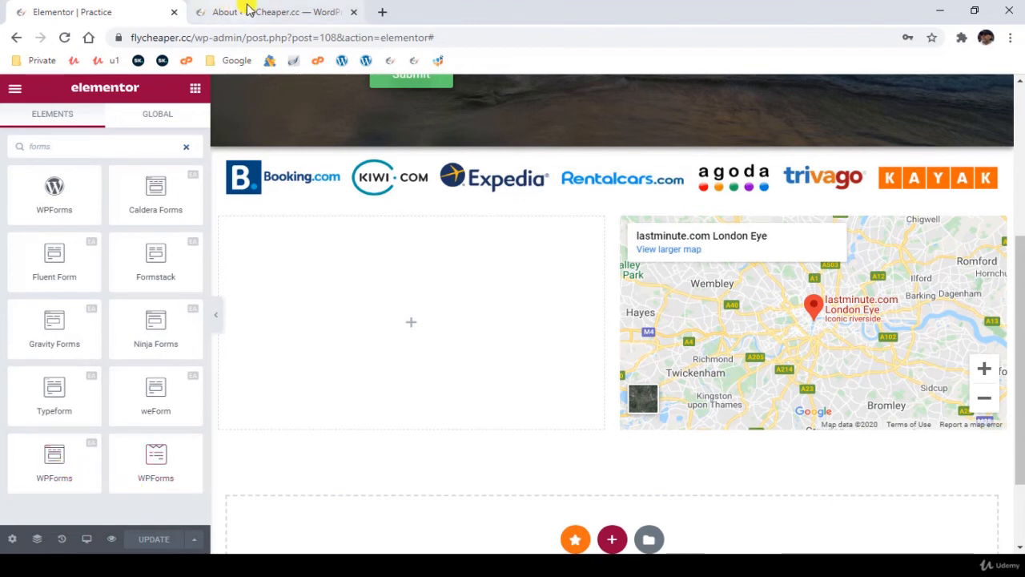
- Switch to the WordPress dashboard and start a new form in WPForms
click(271, 12)
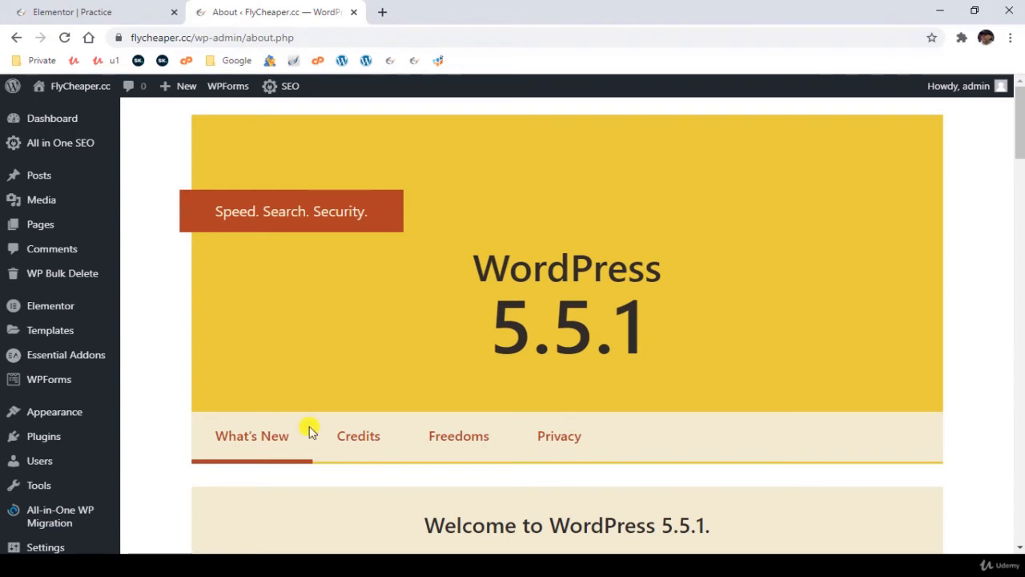
mouse_move(8, 547)
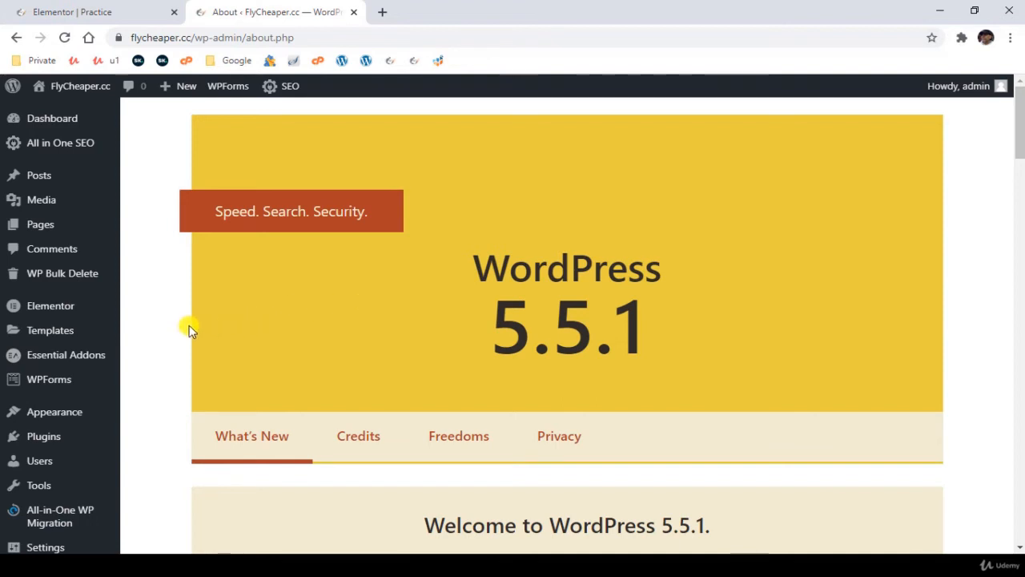
click(51, 381)
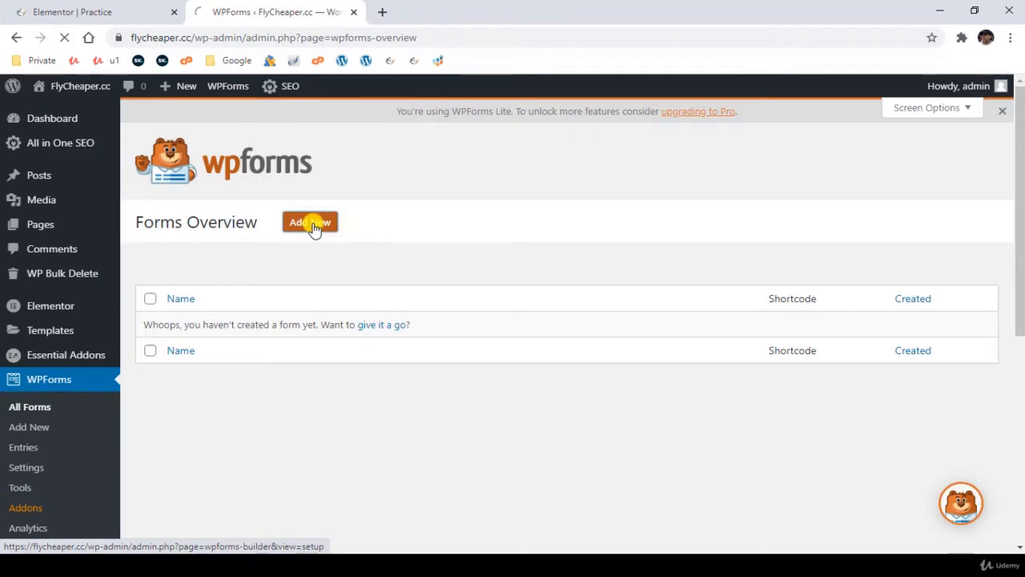
click(312, 224)
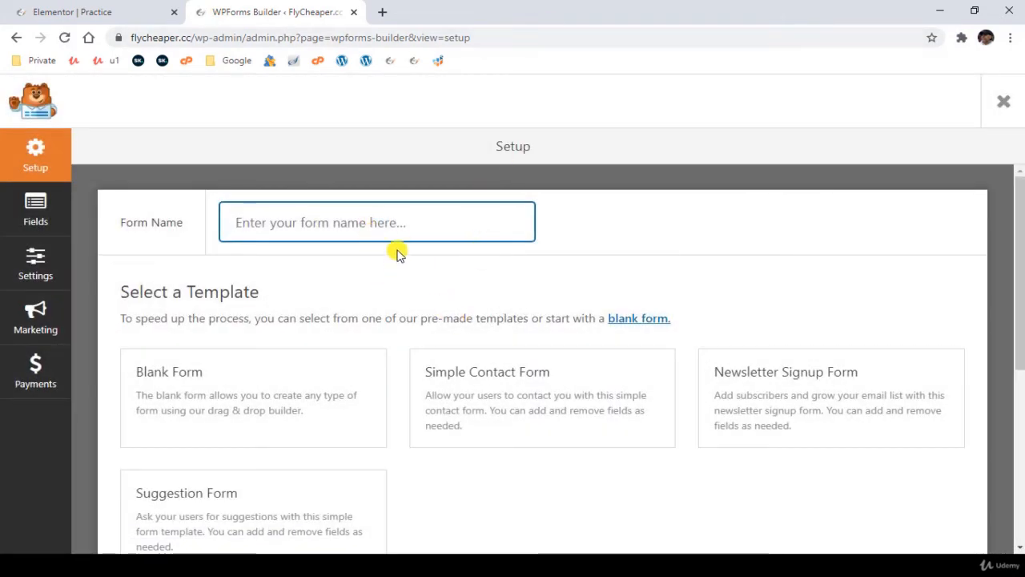
- Name the form "Contact Us" and create it from the Simple Contact Form template
text(Contact Us)
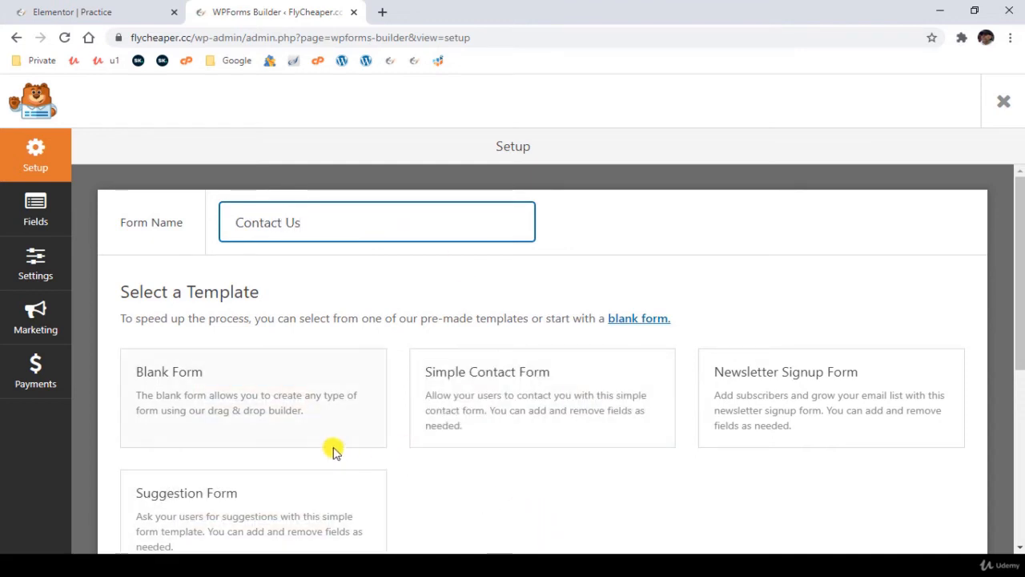
mouse_move(272, 430)
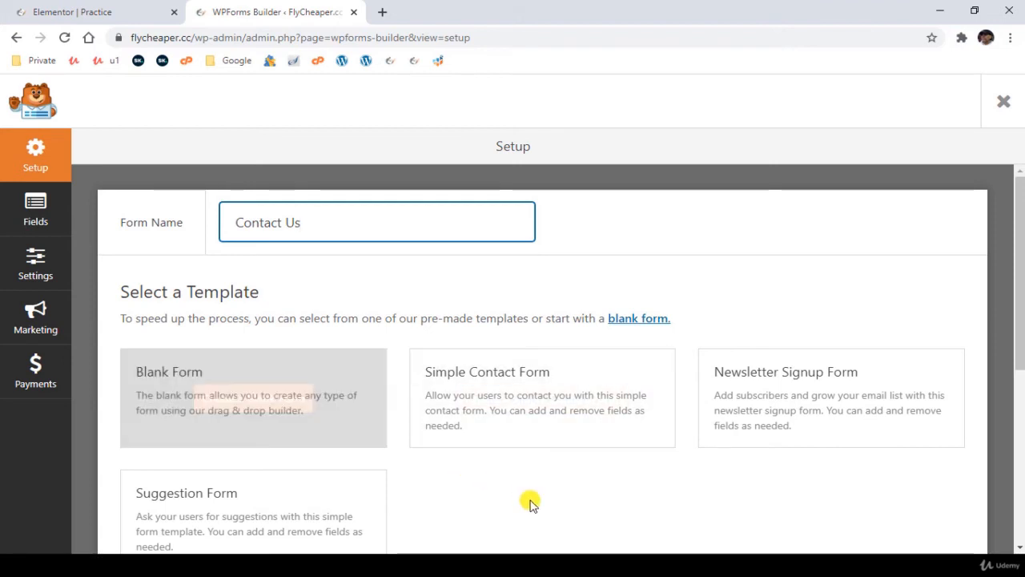
mouse_move(513, 424)
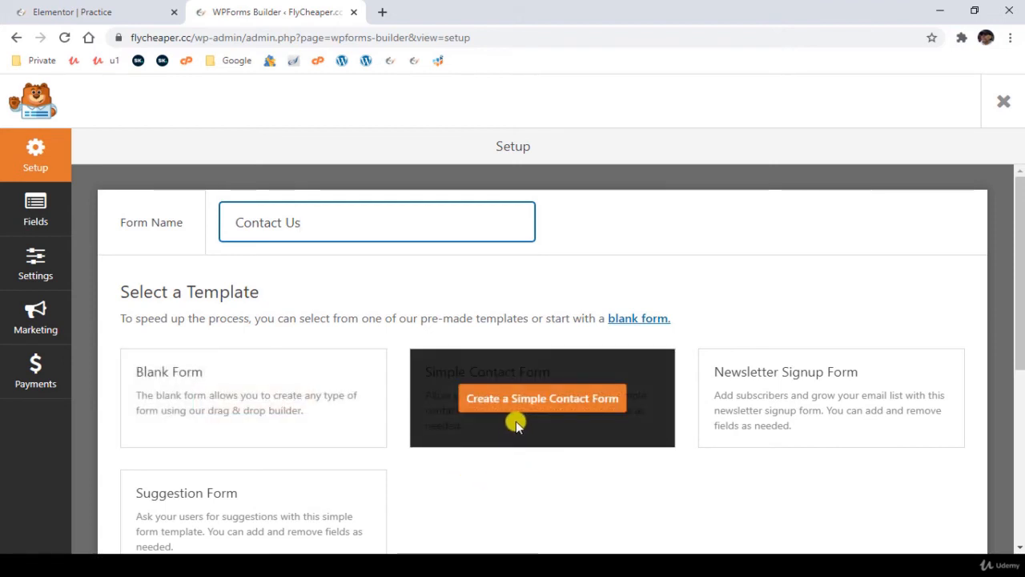
mouse_move(773, 414)
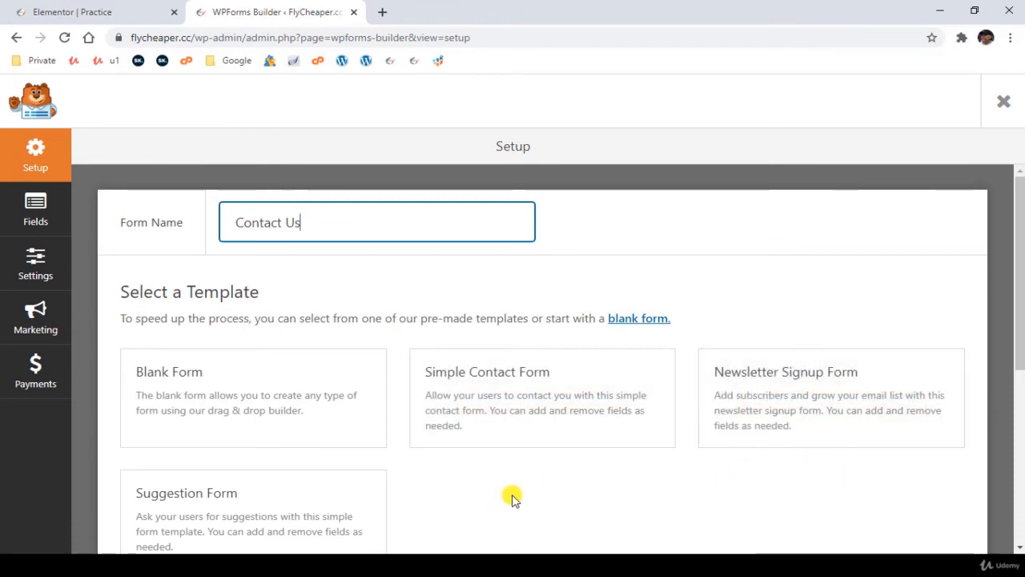
scroll(513, 497, down, 1)
scroll(508, 458, down, 1)
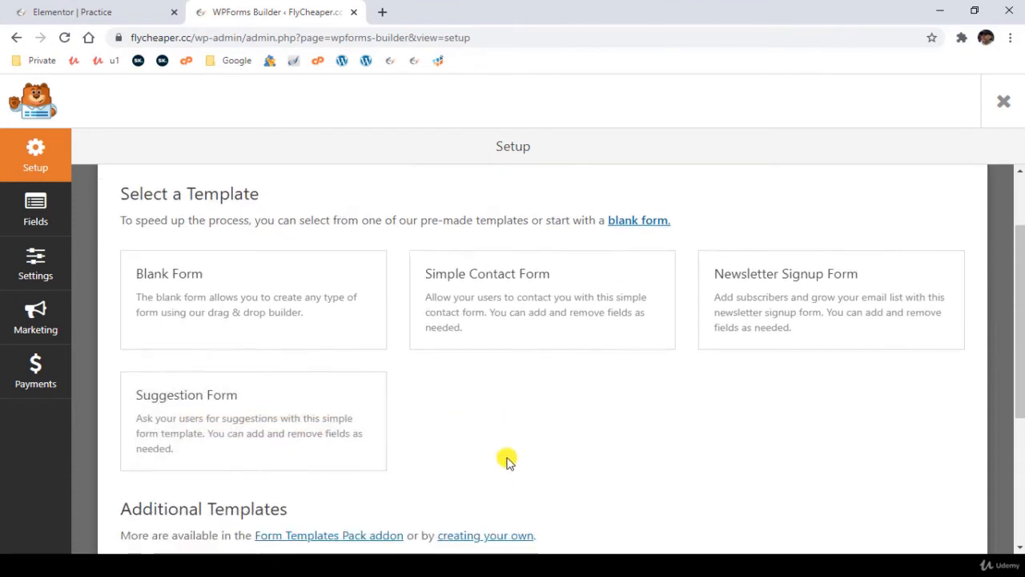
scroll(505, 455, down, 1)
scroll(593, 449, up, 1)
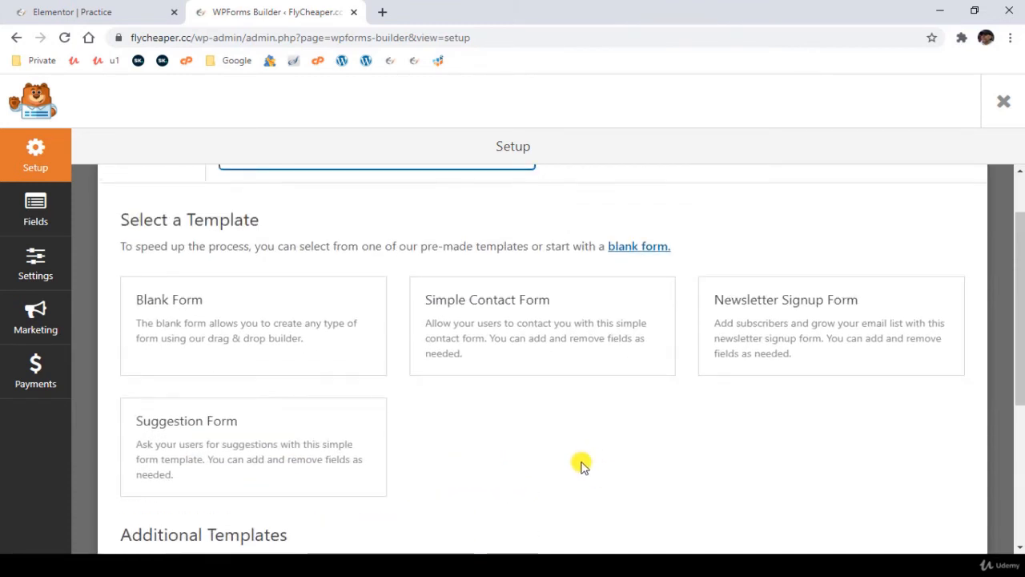
mouse_move(542, 305)
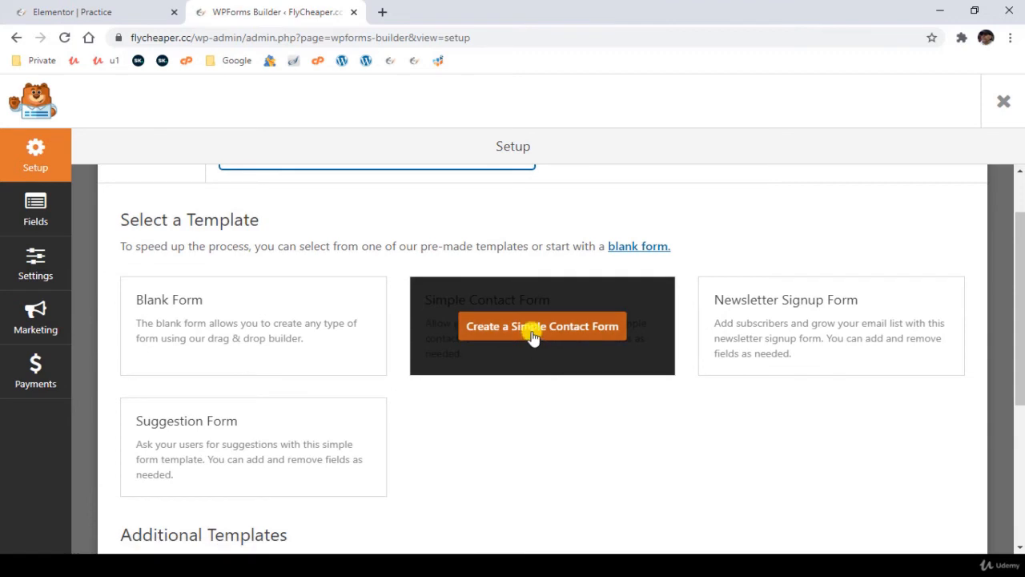
click(533, 334)
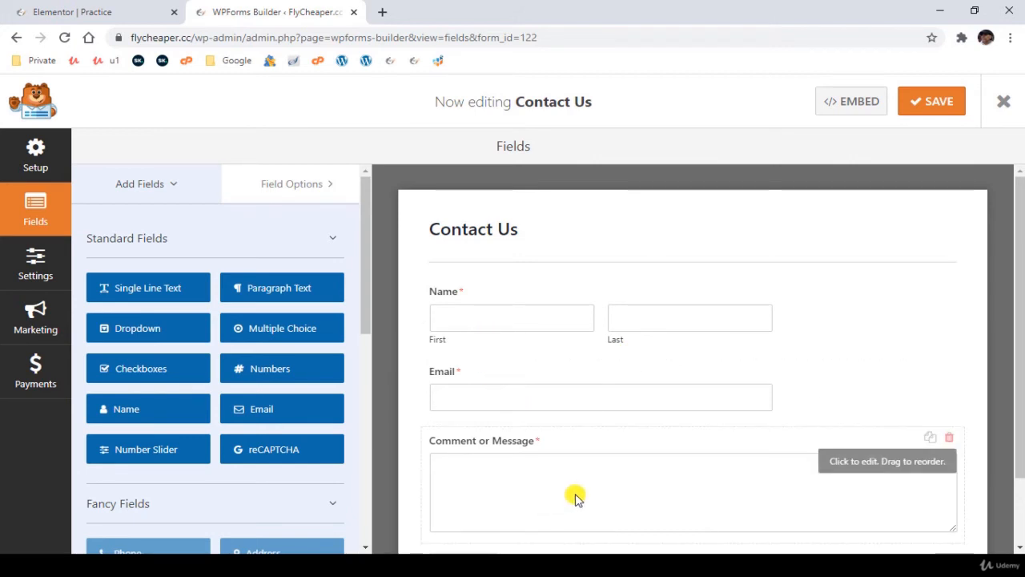
- Change the Name field's format to Simple
scroll(110, 425, down, 3)
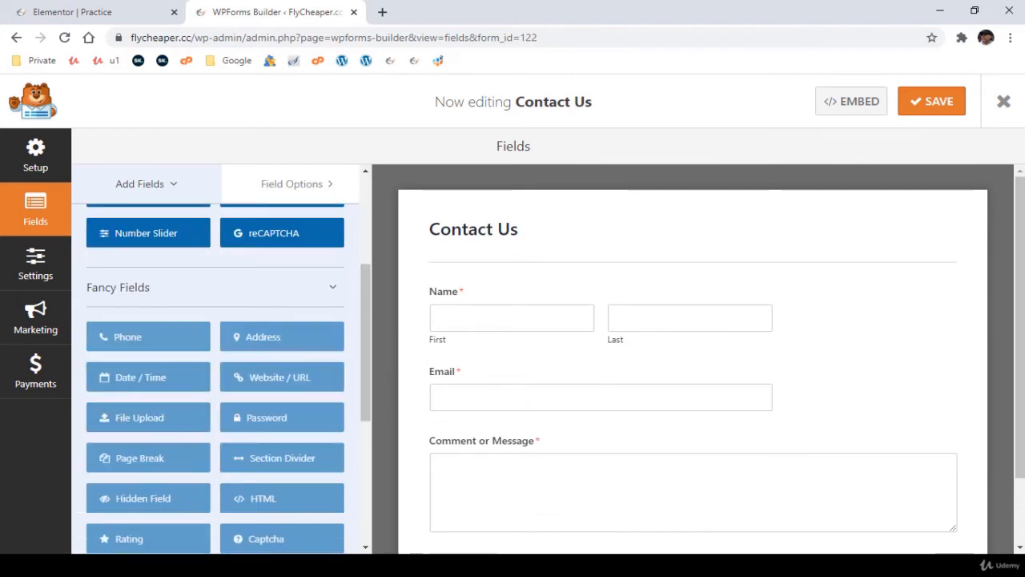
scroll(215, 360, up, 3)
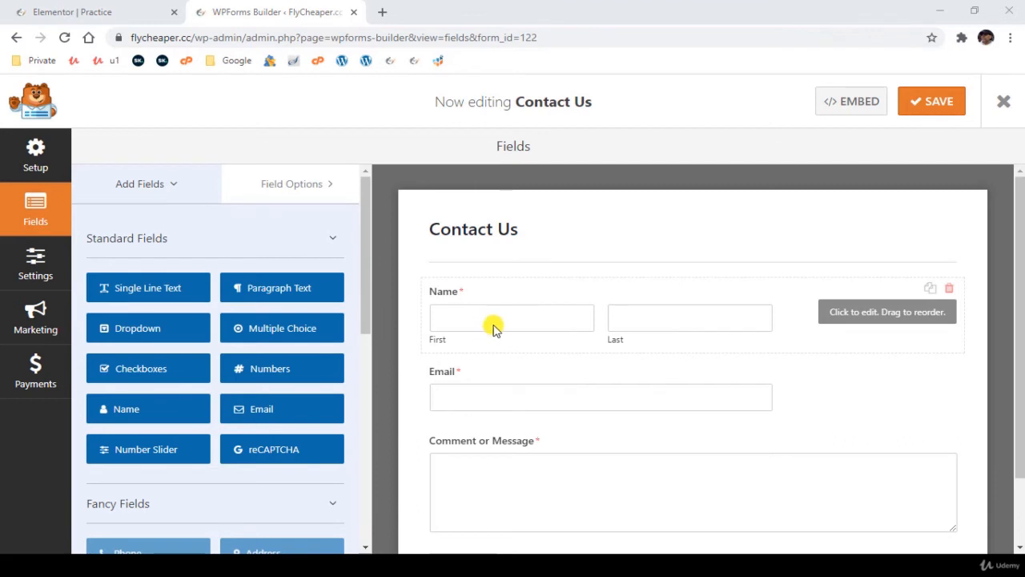
click(517, 326)
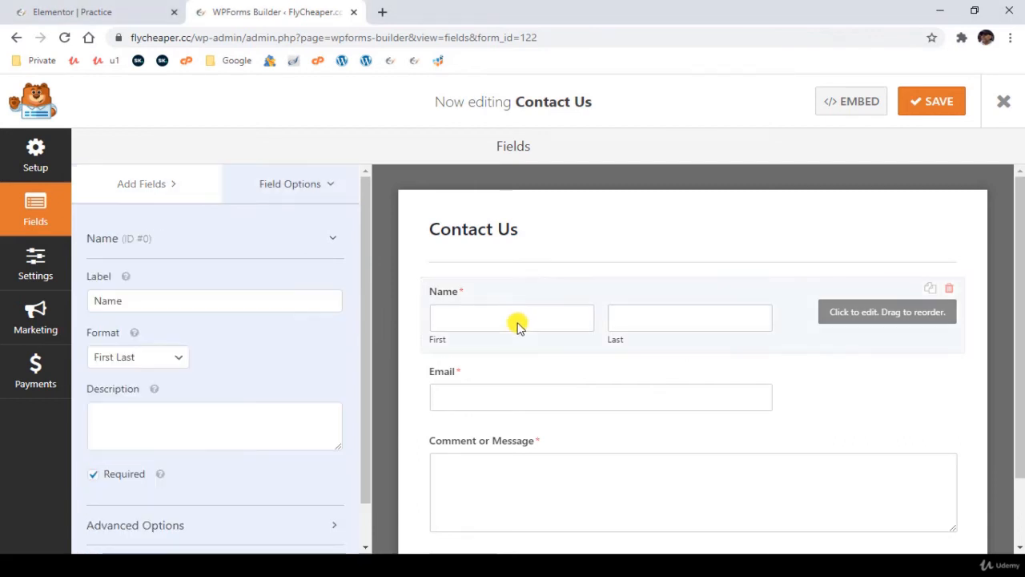
click(128, 359)
click(129, 376)
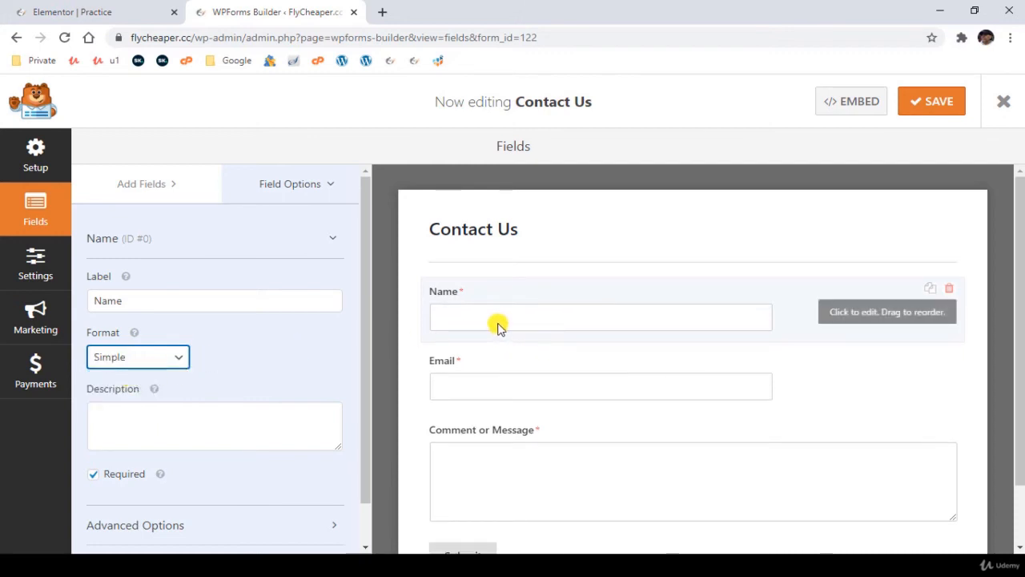
- Give the Name field the placeholder "Name" and hide its label
scroll(173, 503, down, 1)
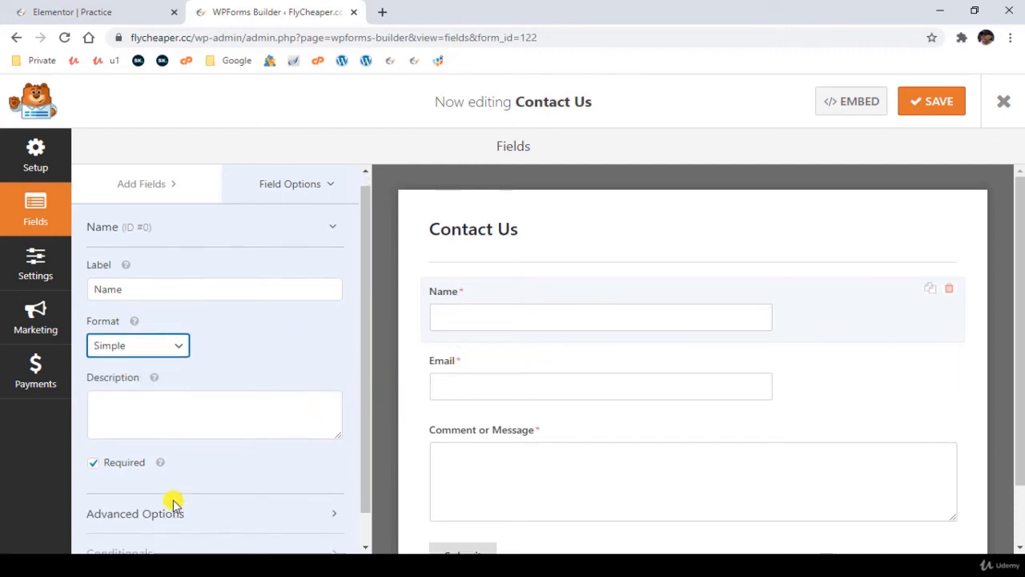
scroll(173, 503, down, 1)
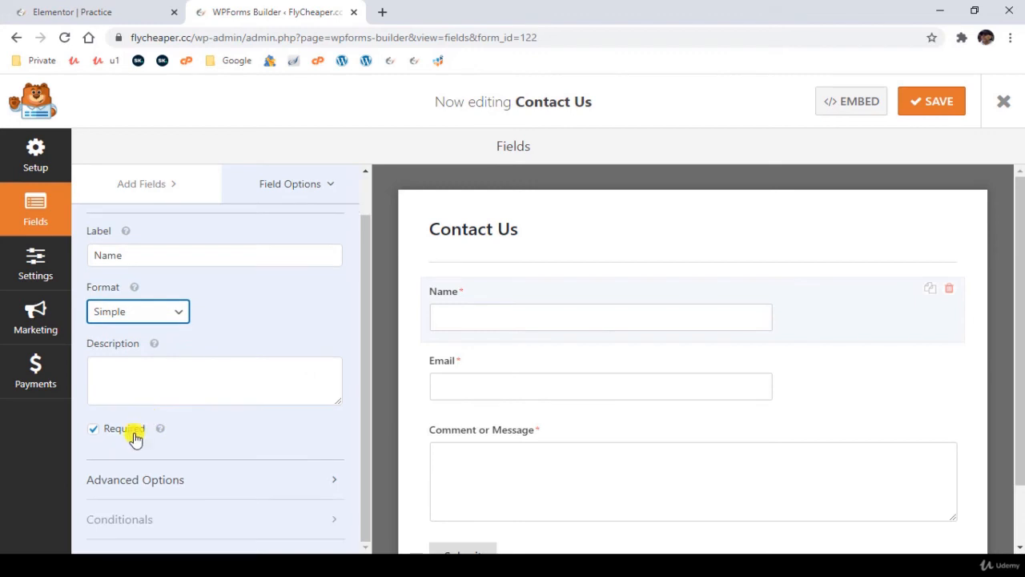
click(205, 480)
scroll(217, 435, down, 3)
scroll(217, 435, up, 2)
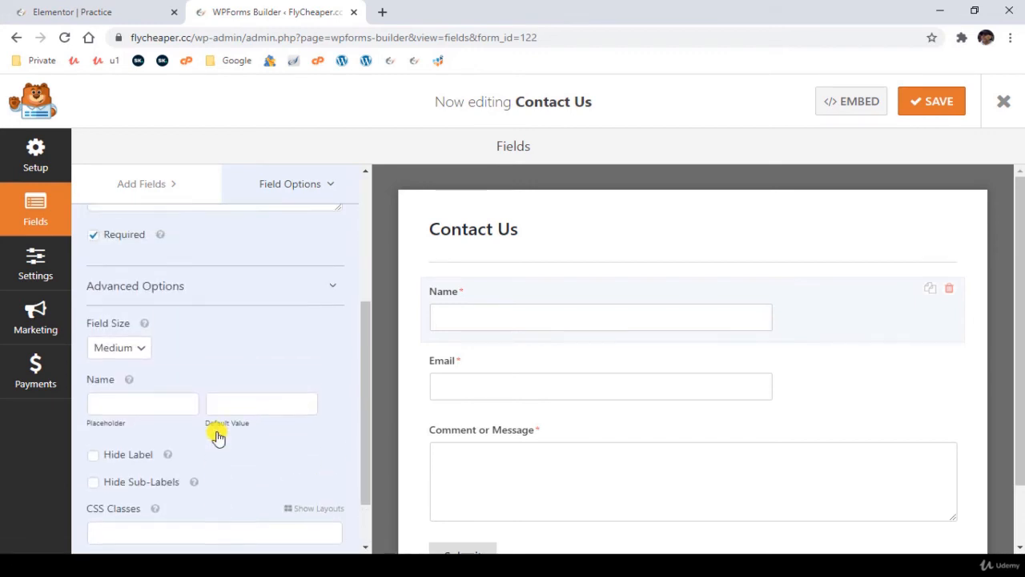
click(161, 412)
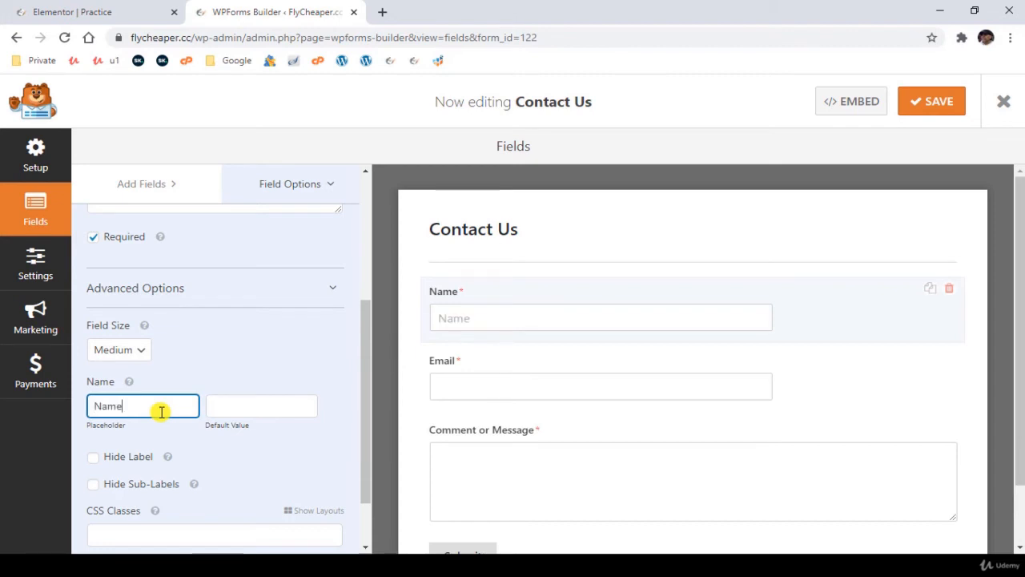
click(93, 460)
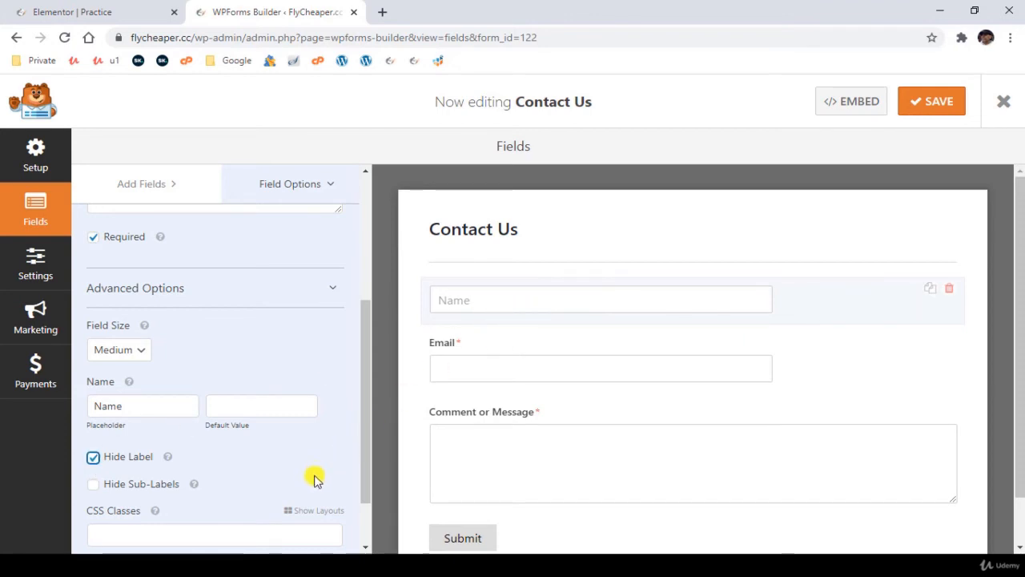
- Give the Email field the placeholder text "Email" and hide its label
click(519, 355)
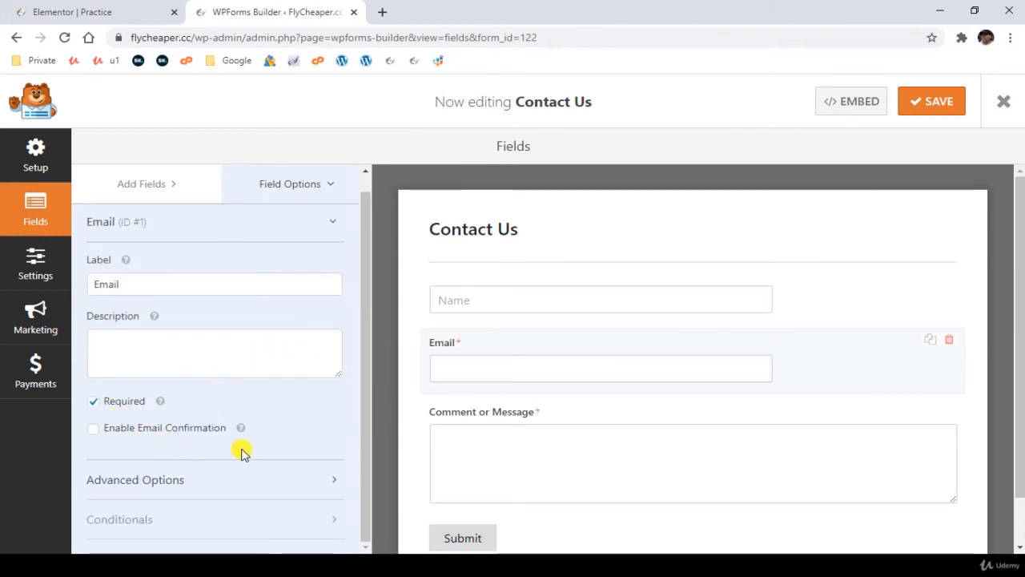
click(251, 480)
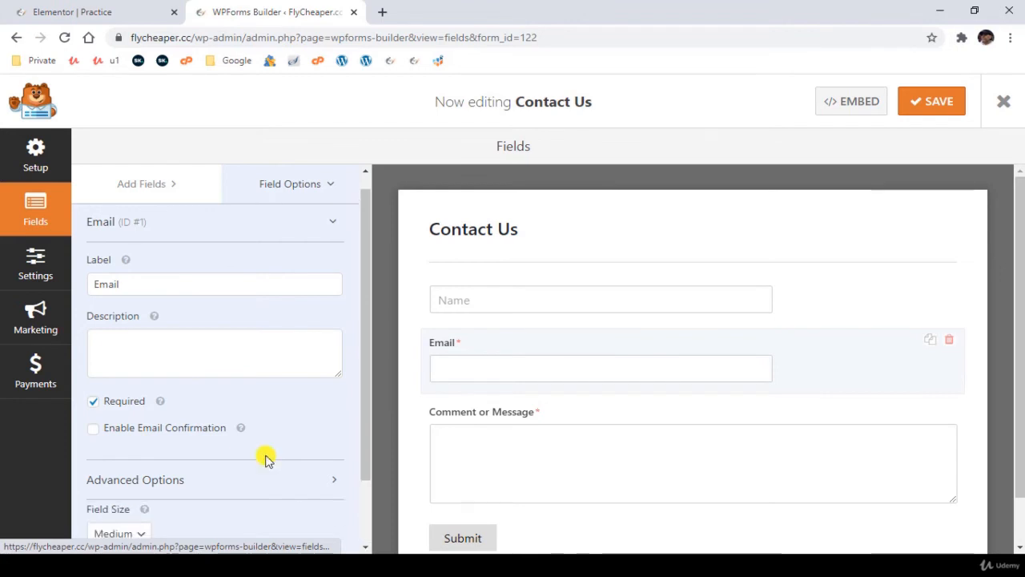
scroll(288, 444, down, 3)
scroll(286, 440, up, 1)
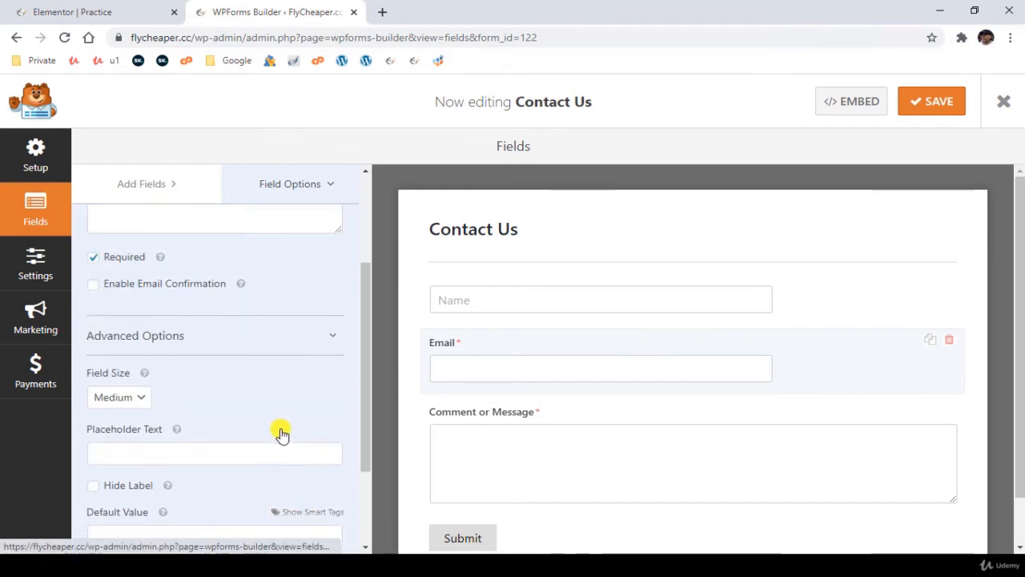
click(160, 452)
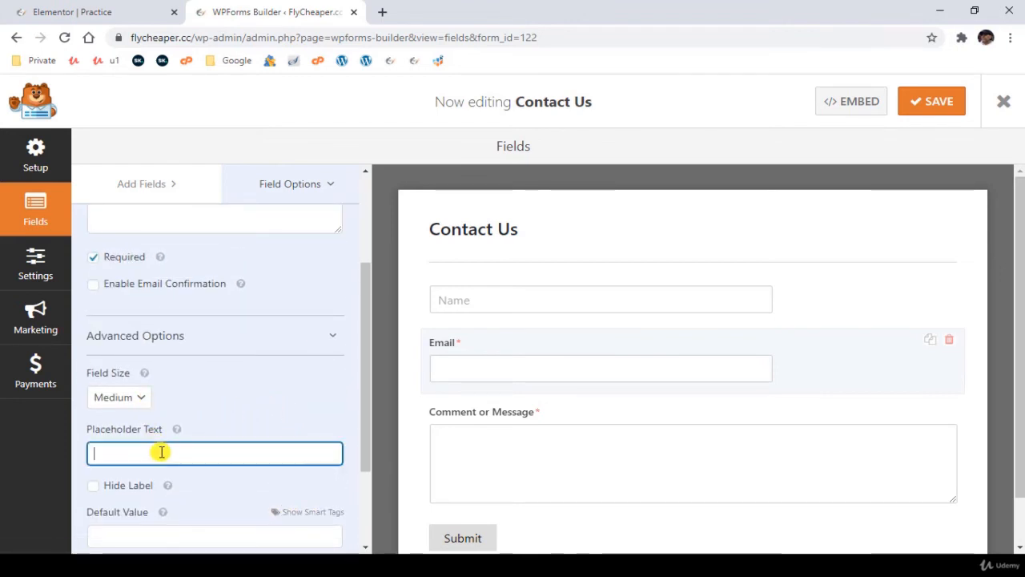
click(158, 484)
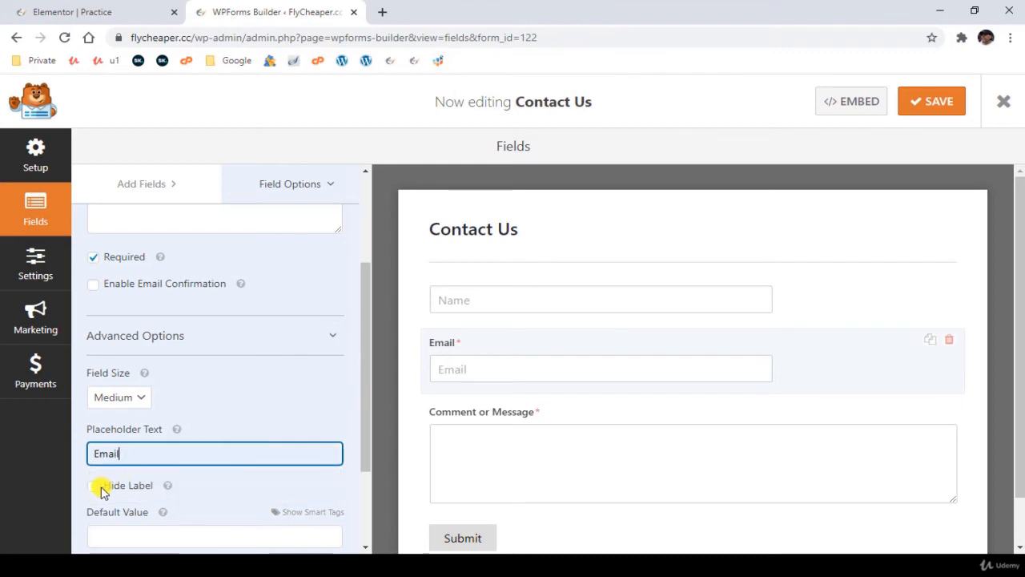
click(94, 485)
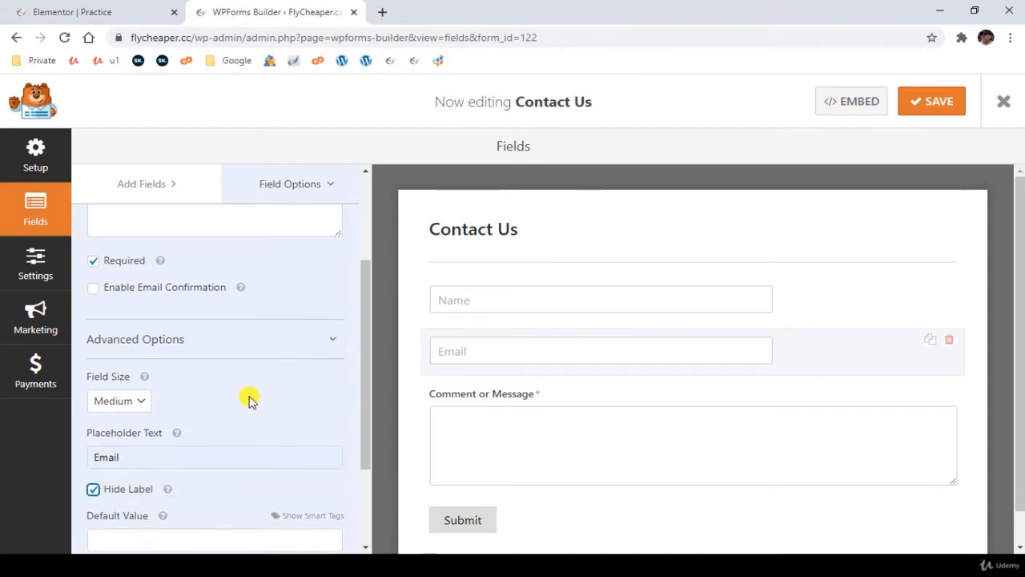
- Try the email confirmation option on the Email field and switch it back off
scroll(200, 392, up, 1)
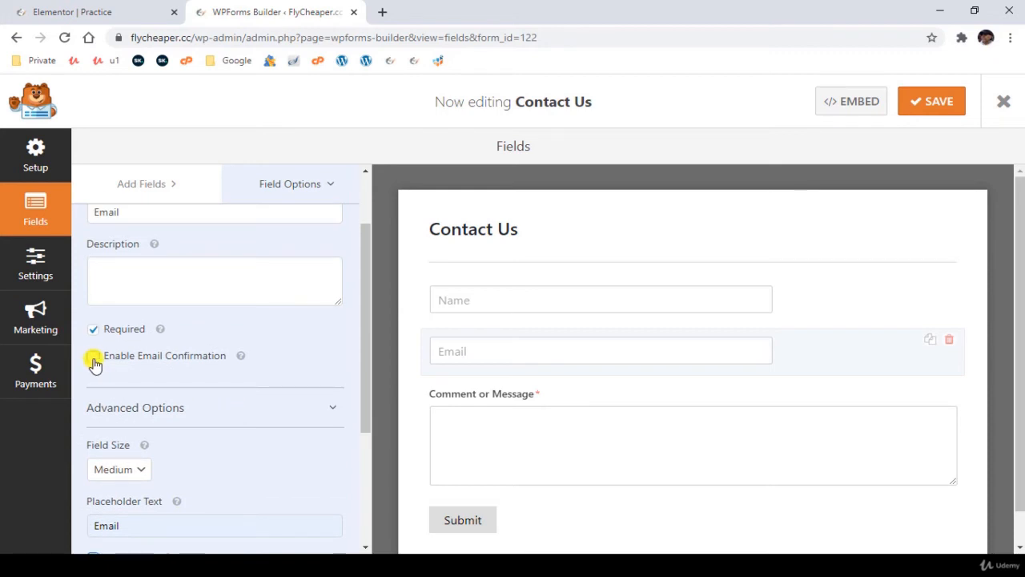
click(94, 357)
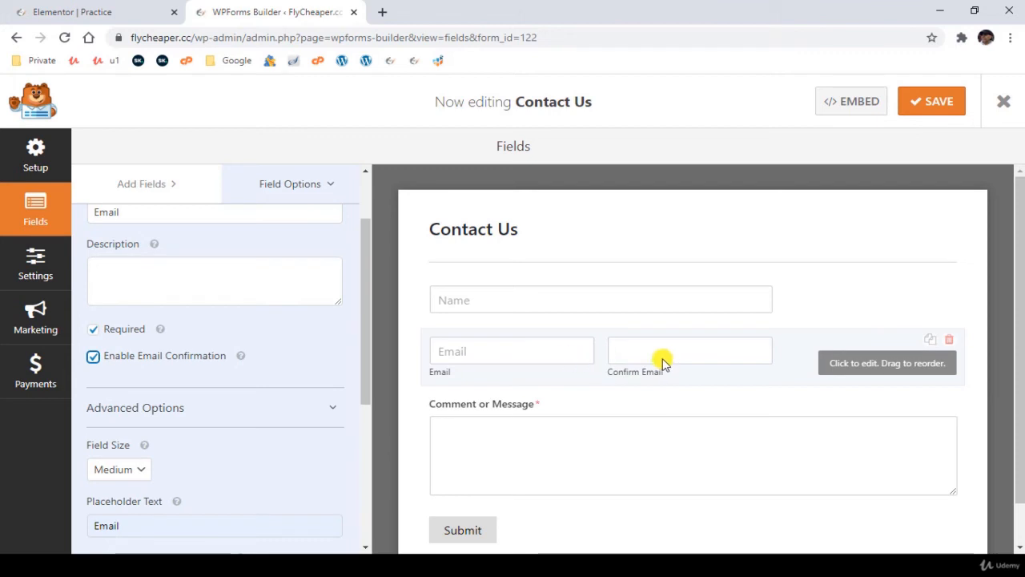
click(94, 357)
scroll(347, 394, down, 1)
- Give the Comment or Message field the placeholder text "Message" and hide its label
click(492, 432)
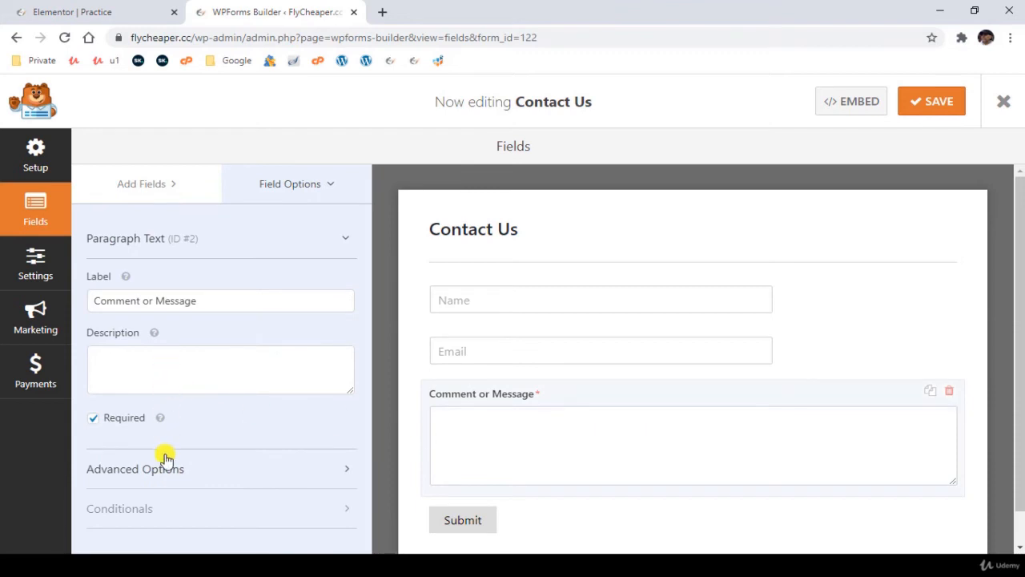
click(148, 476)
scroll(208, 449, down, 3)
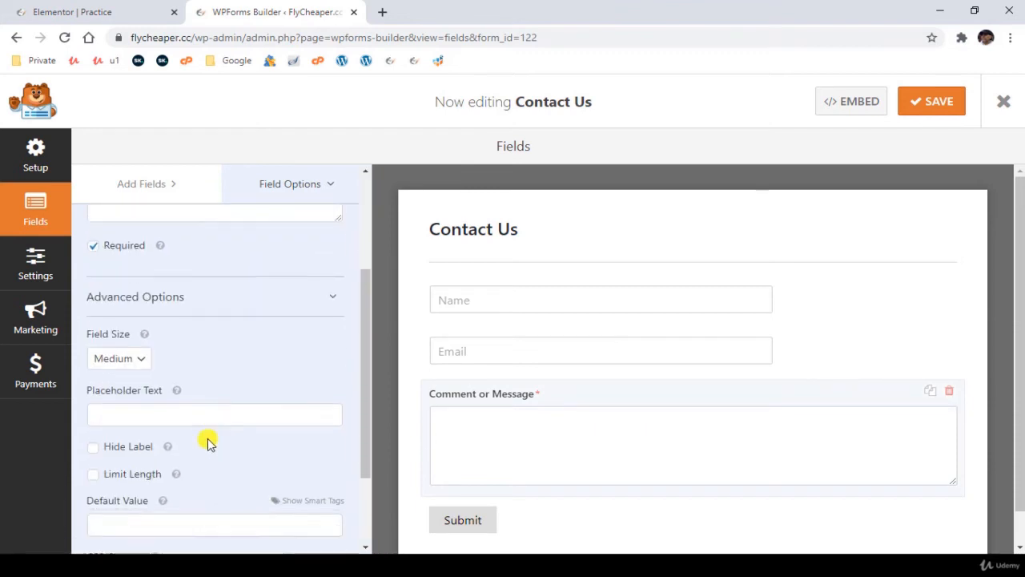
click(185, 366)
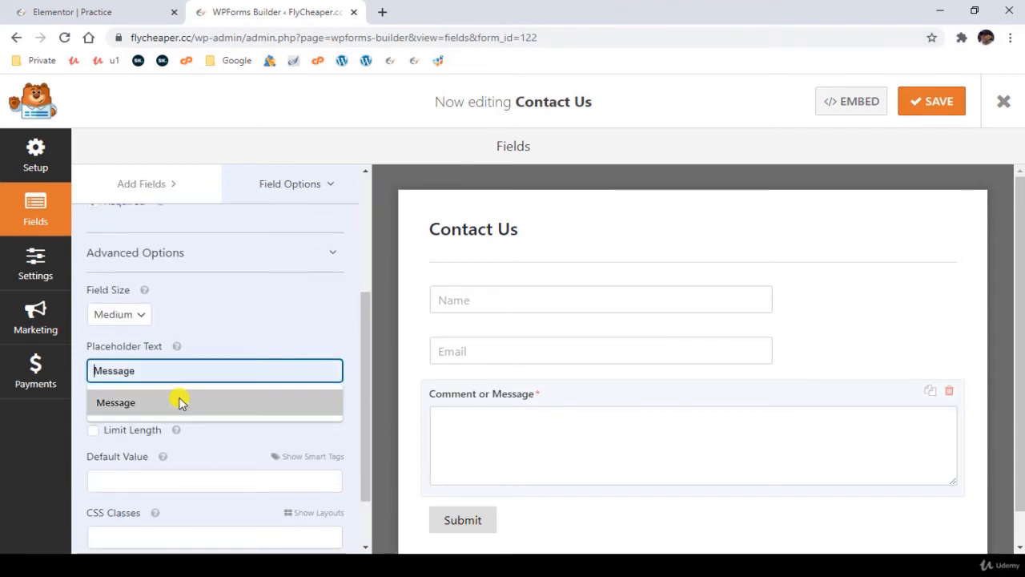
click(179, 400)
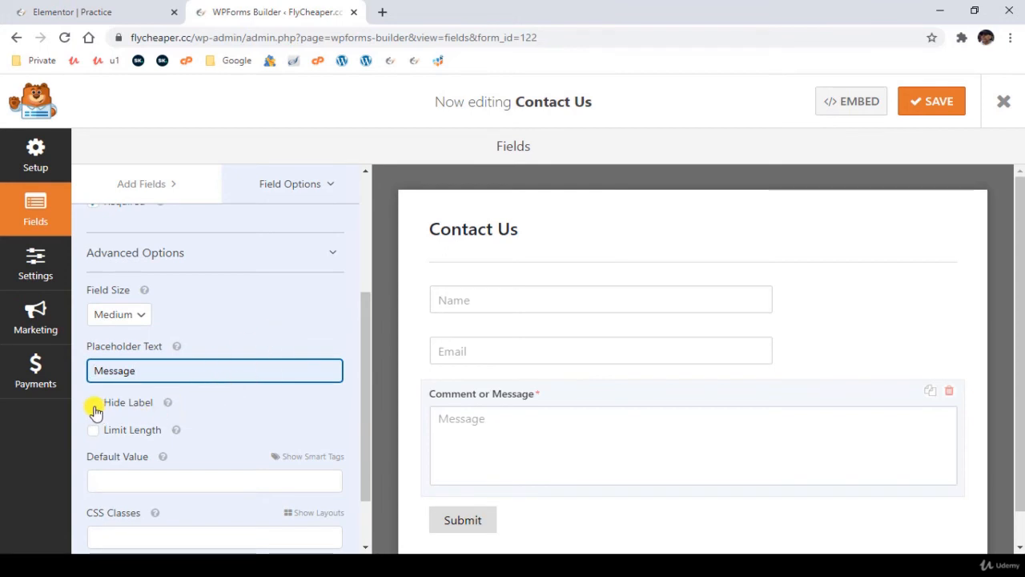
click(94, 404)
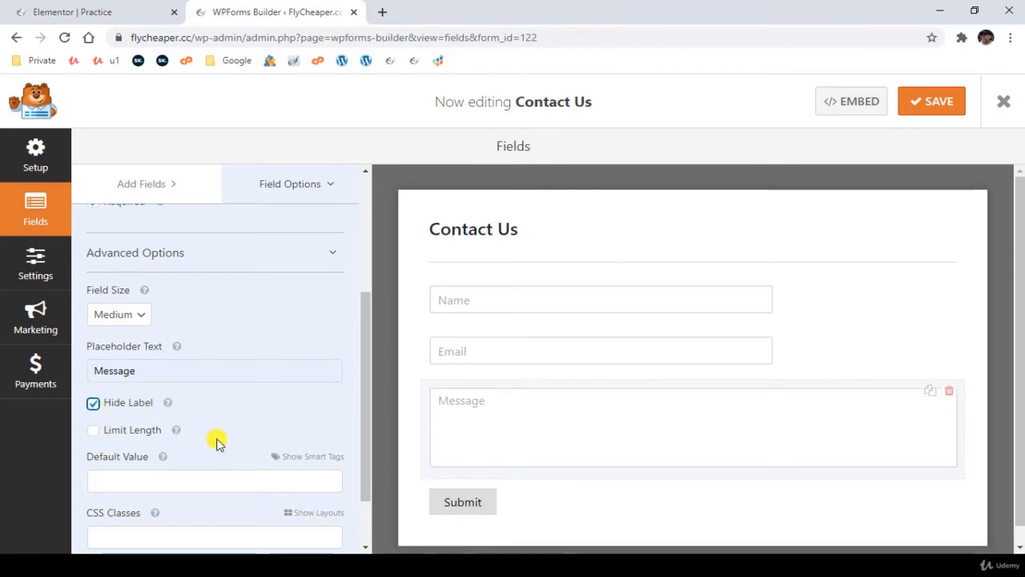
- Limit the length of the Comment or Message field to 1000 characters
click(93, 432)
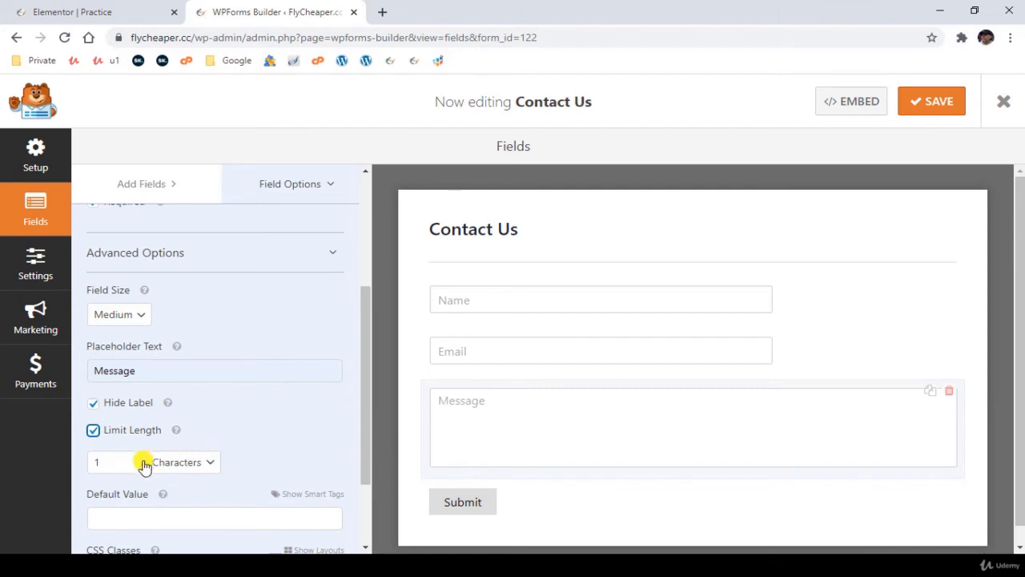
click(111, 461)
text(000)
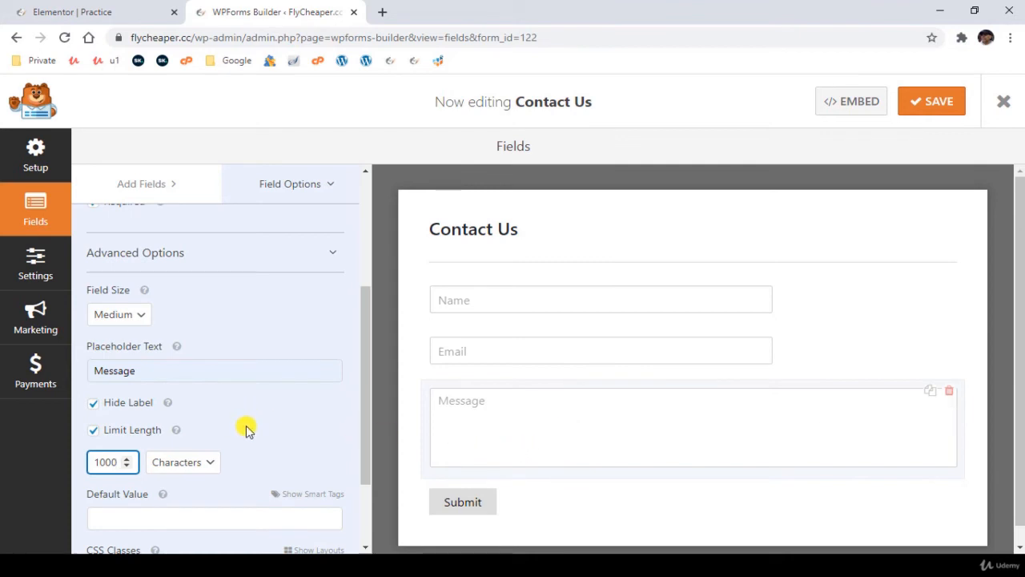
scroll(246, 430, down, 1)
scroll(246, 430, up, 1)
- Try the Small and Large field sizes on the Comment or Message field, and return it to Medium
click(120, 315)
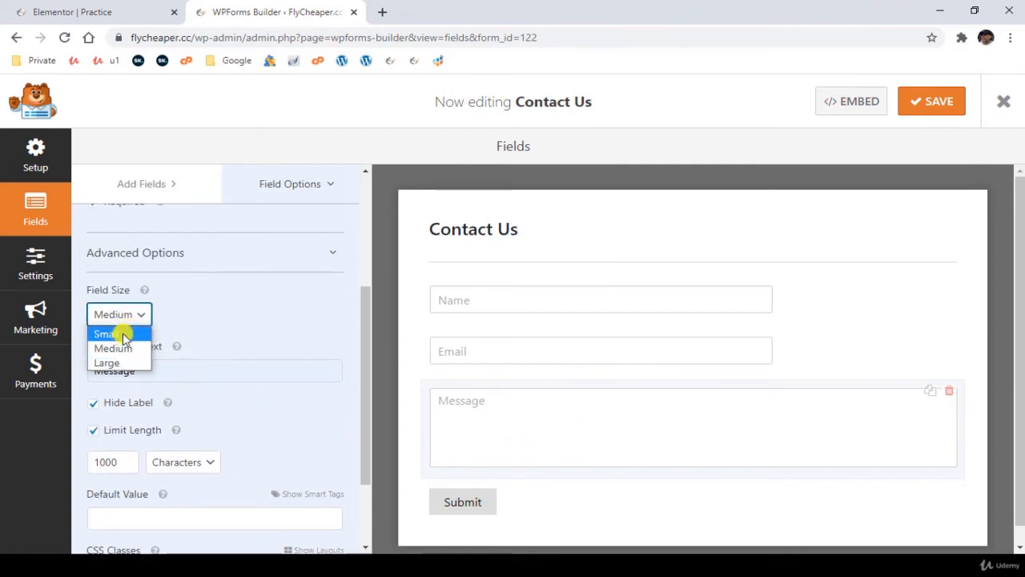
click(118, 332)
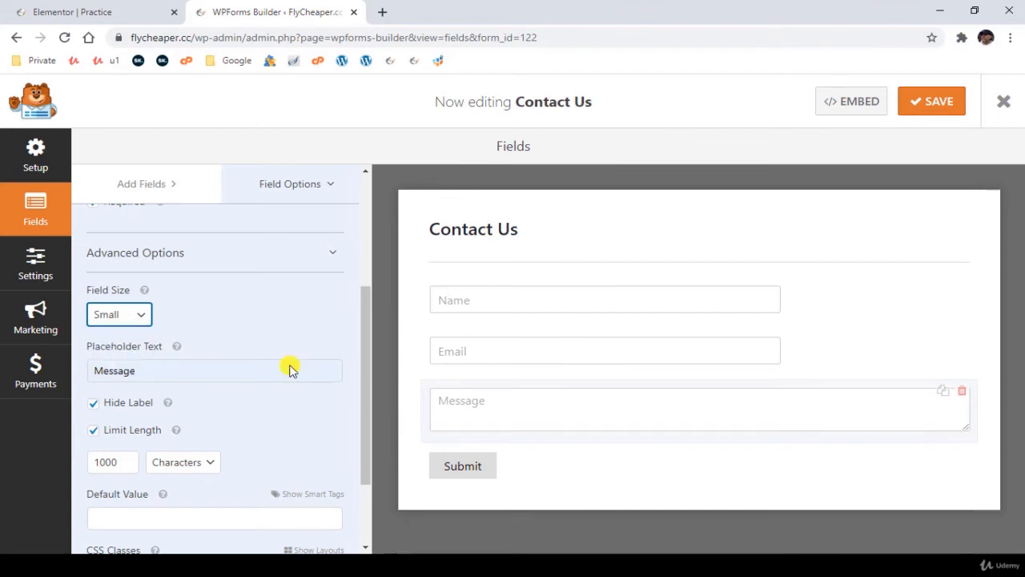
click(120, 314)
click(108, 362)
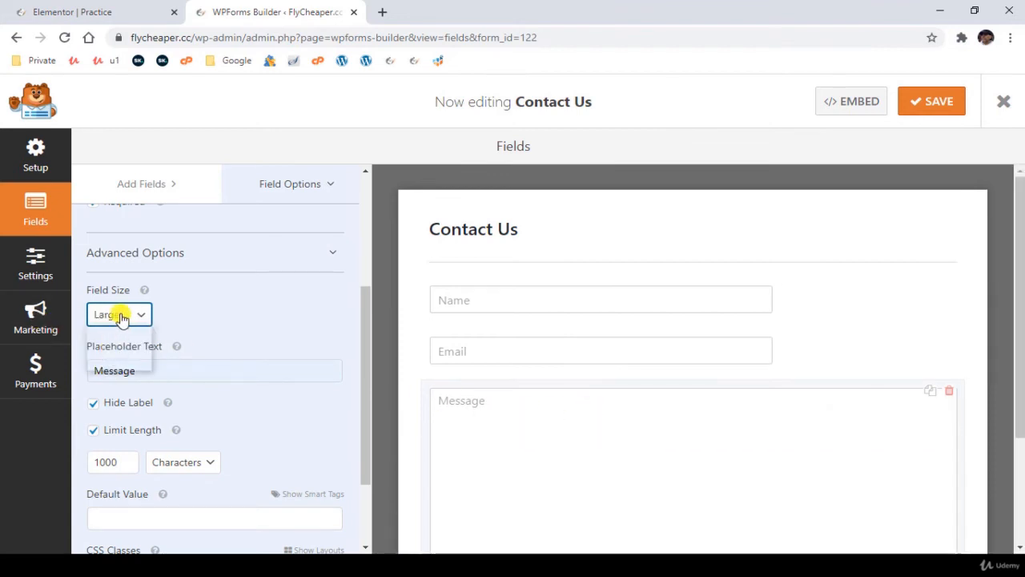
click(120, 314)
click(114, 347)
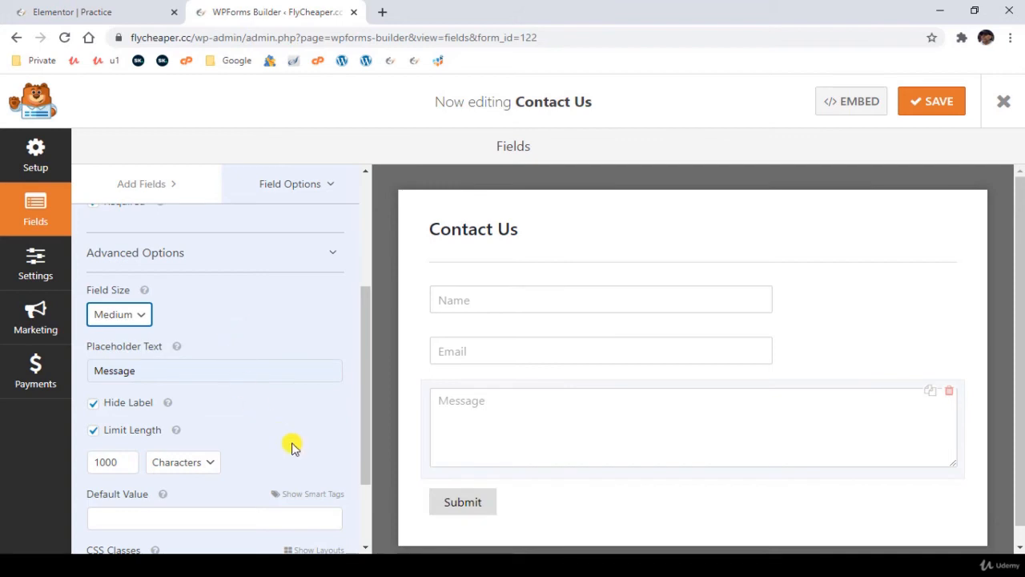
scroll(288, 441, up, 5)
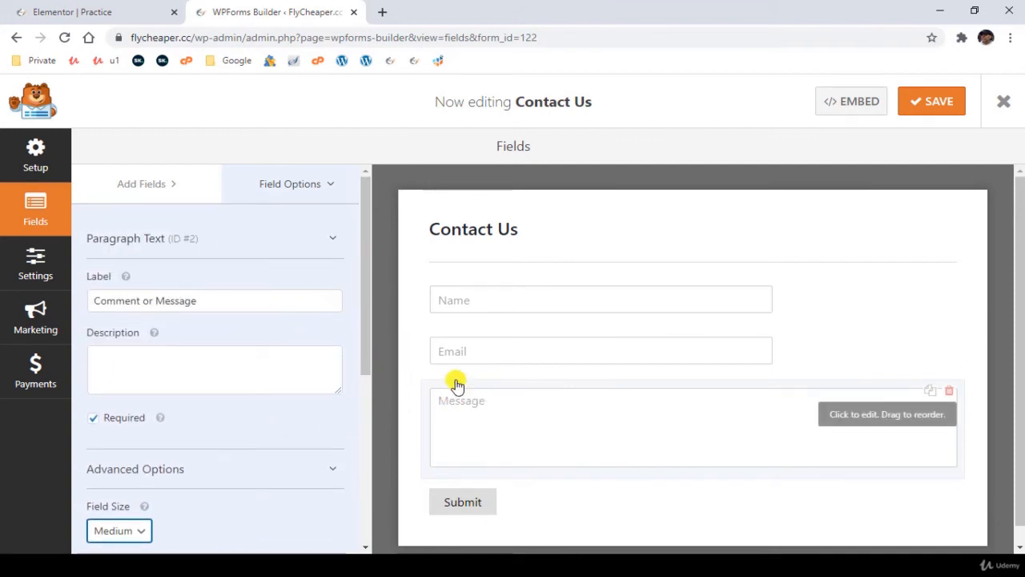
- Add a Single Line Text field between the Email and Message fields, label it "Phone" and leave it optional
click(288, 193)
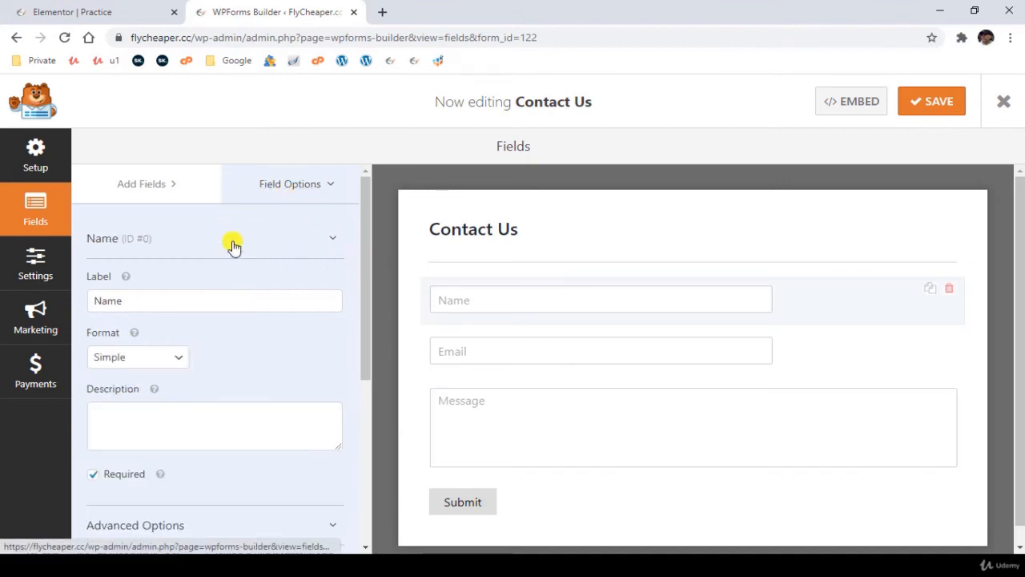
click(142, 186)
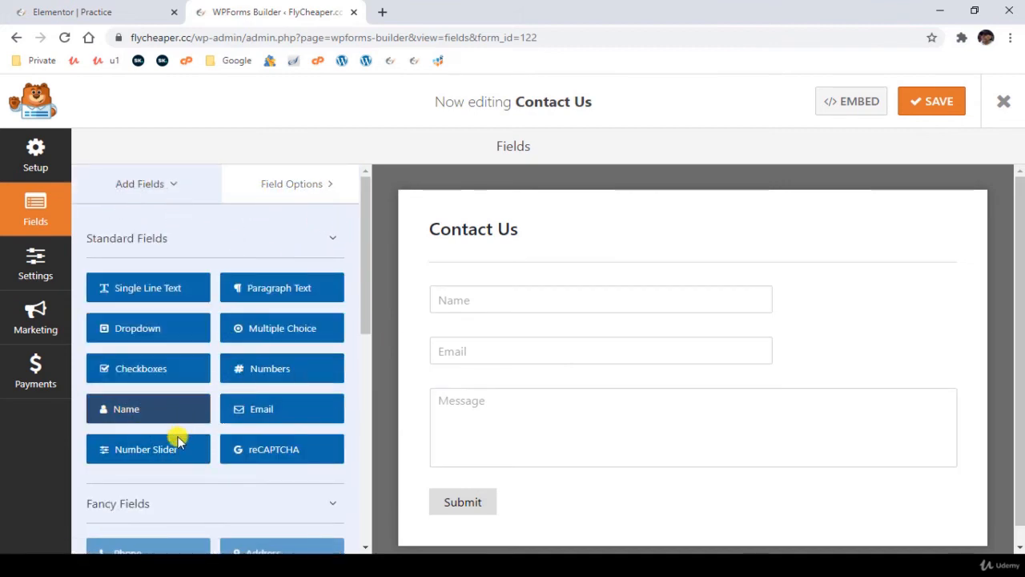
drag(207, 296, 540, 427)
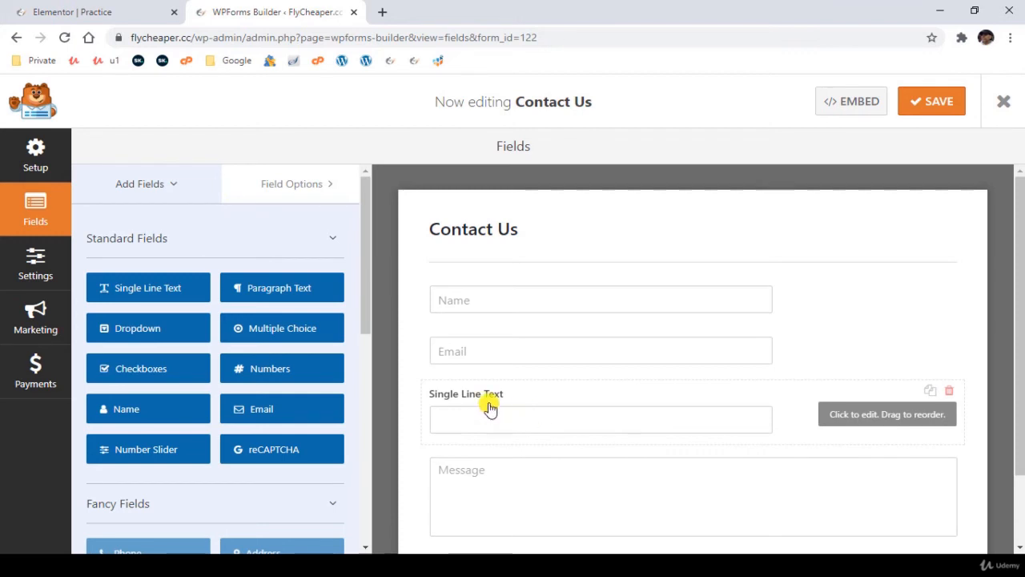
click(492, 402)
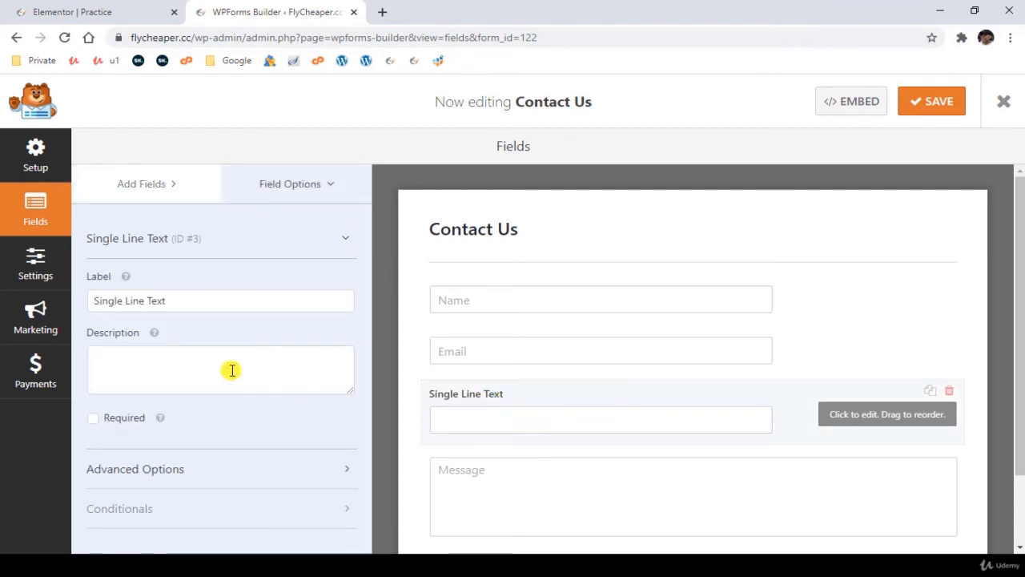
triple_click(185, 301)
text(P)
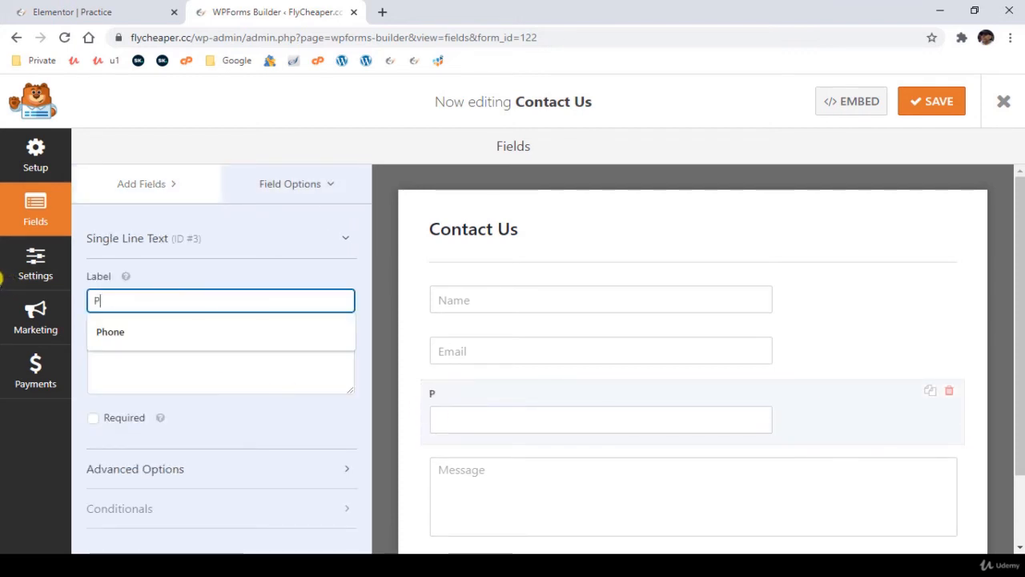
text(hone)
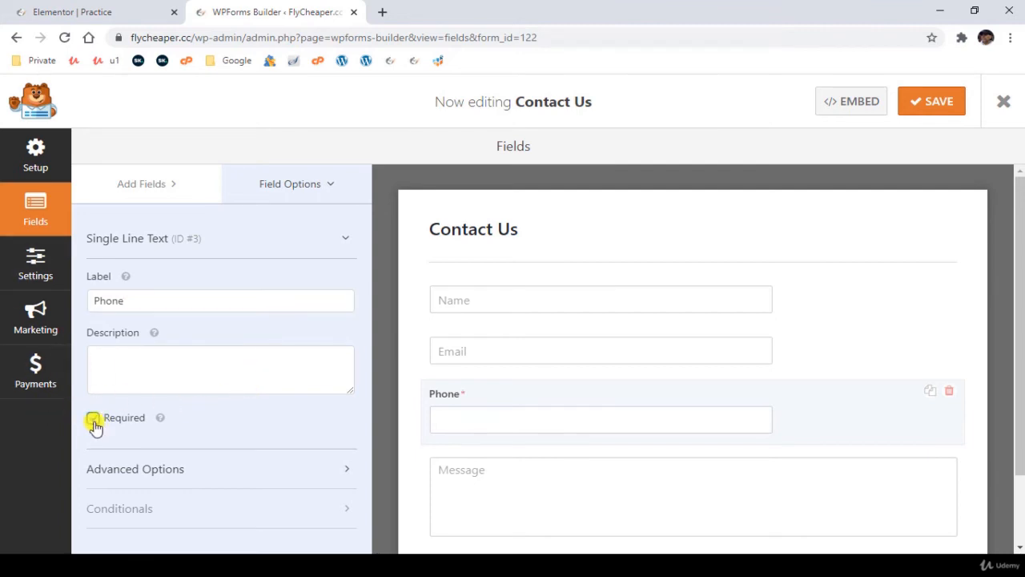
click(93, 421)
- Give the Phone field the placeholder text "Phone" and hide its label
click(200, 472)
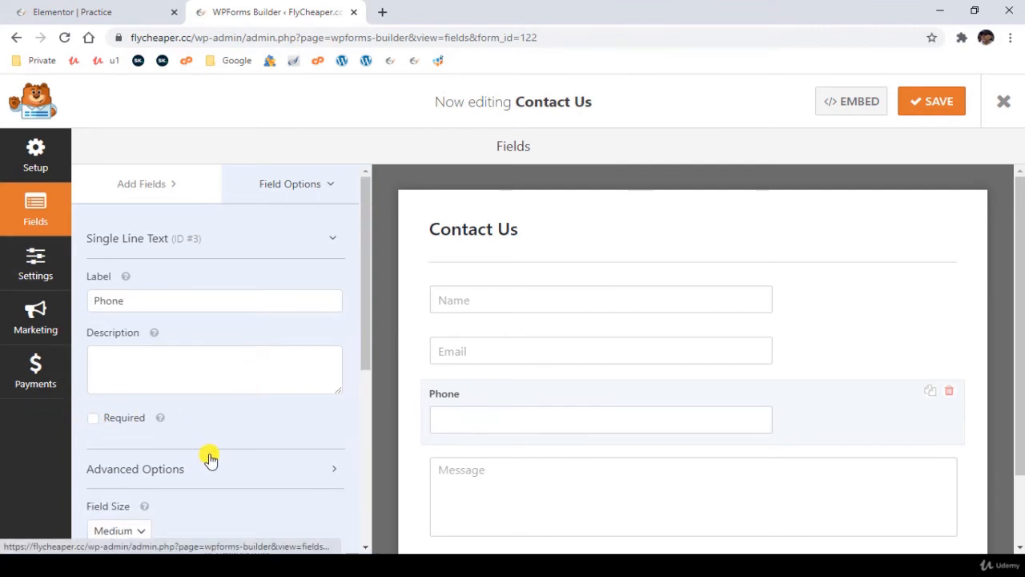
scroll(200, 441, down, 3)
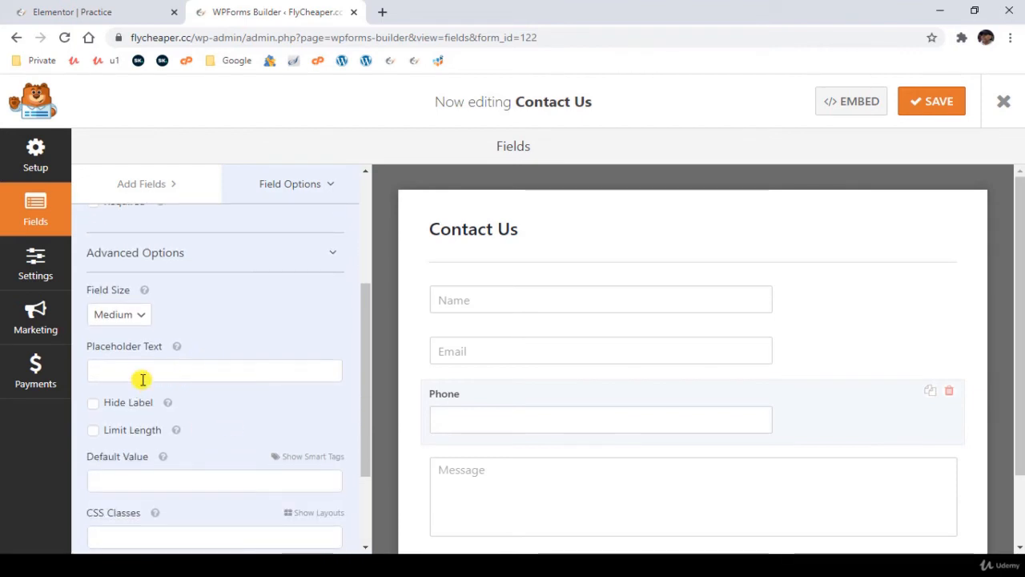
click(156, 374)
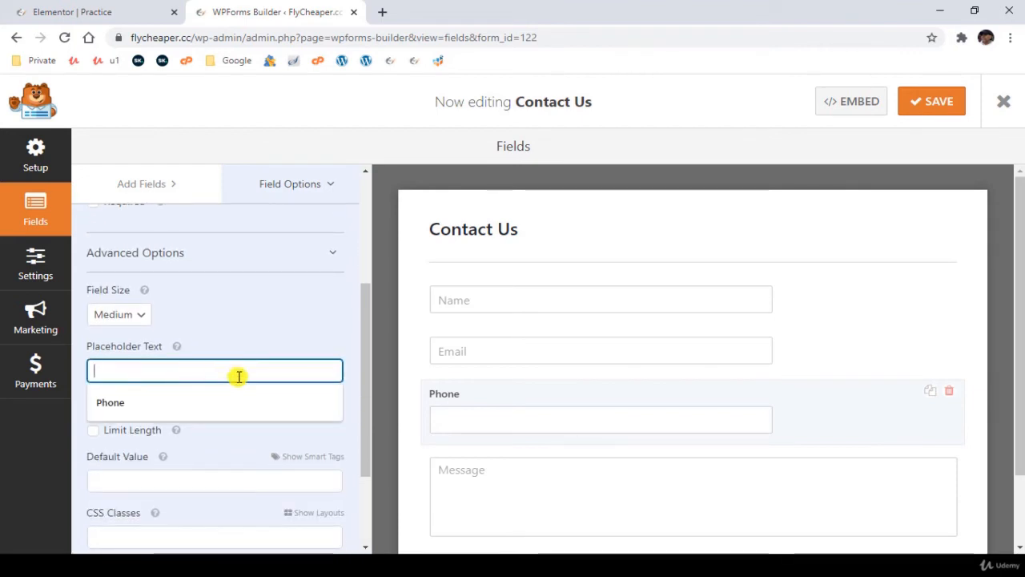
click(240, 403)
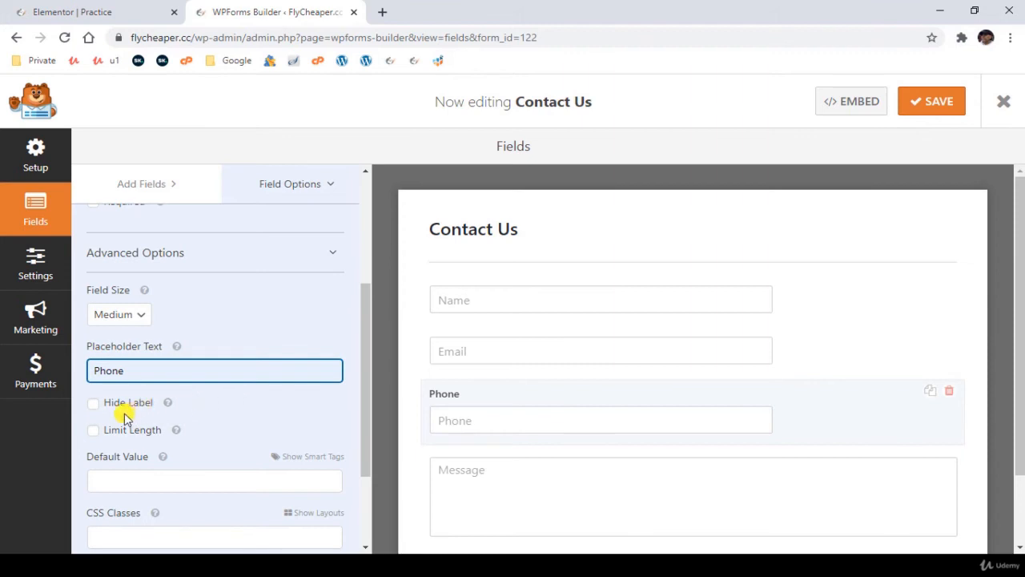
click(94, 404)
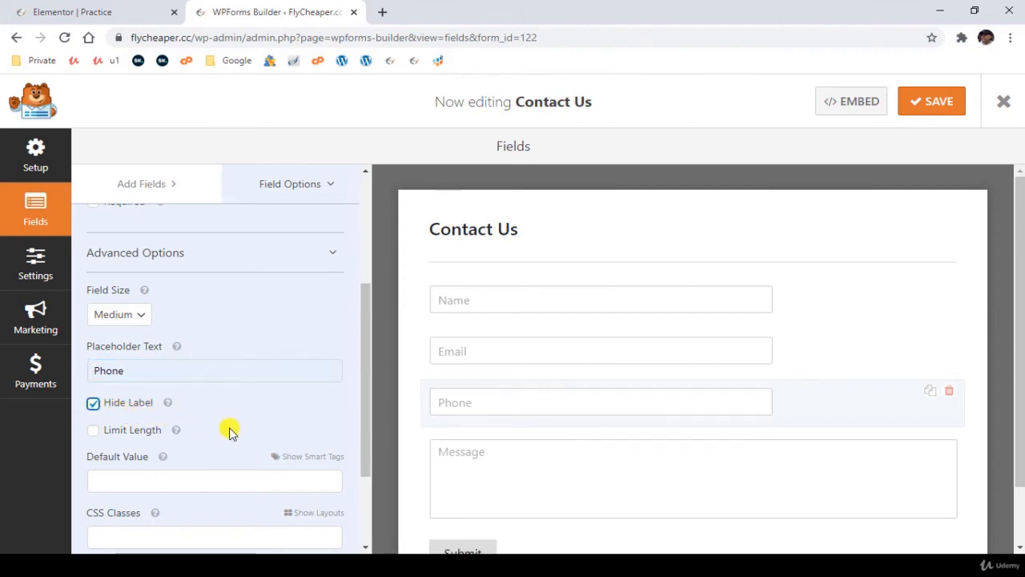
scroll(229, 432, down, 2)
scroll(229, 432, up, 2)
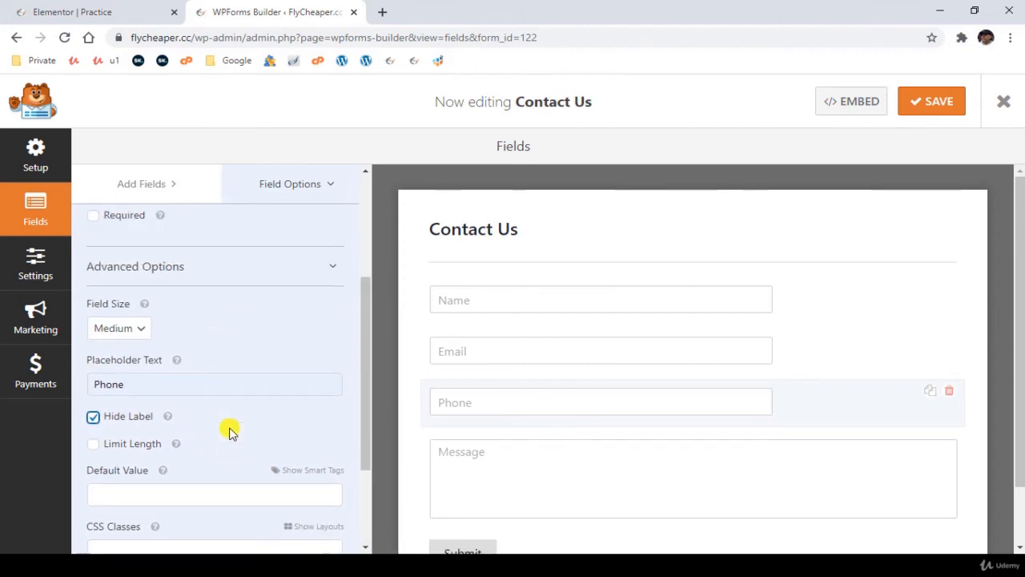
- Try the length limit option on the Phone field and switch it back off
click(93, 446)
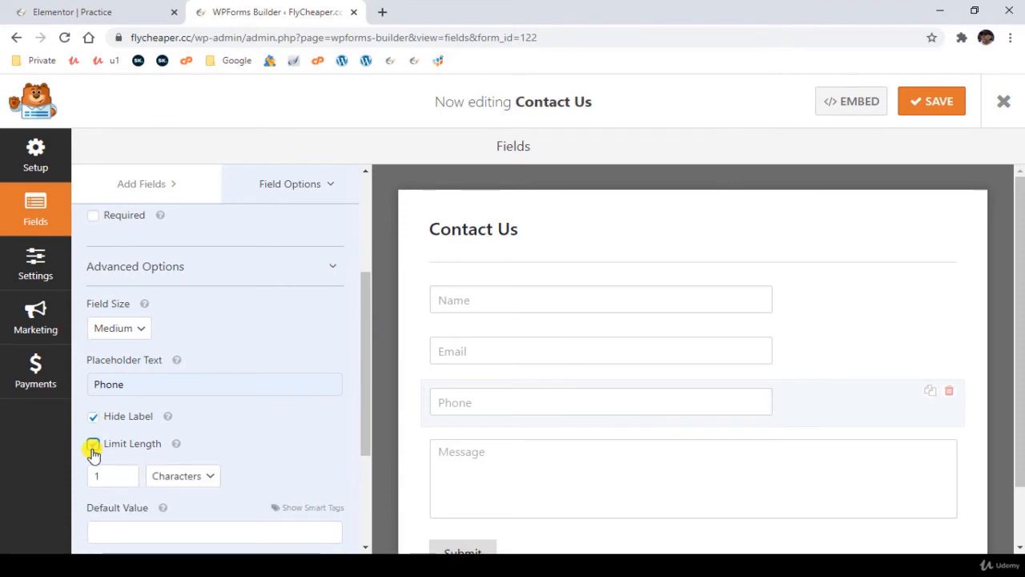
click(94, 446)
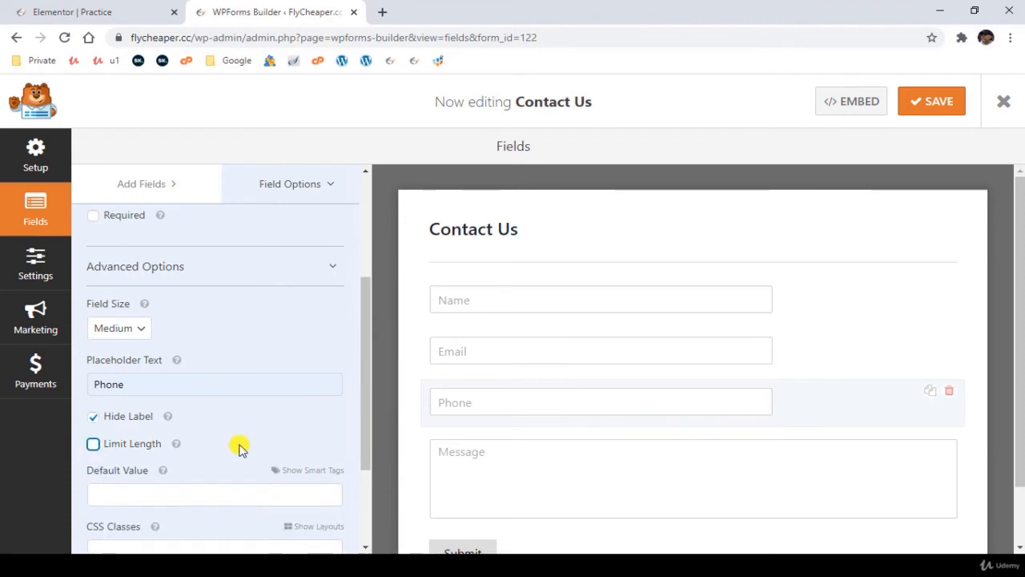
scroll(237, 446, down, 1)
scroll(238, 446, up, 4)
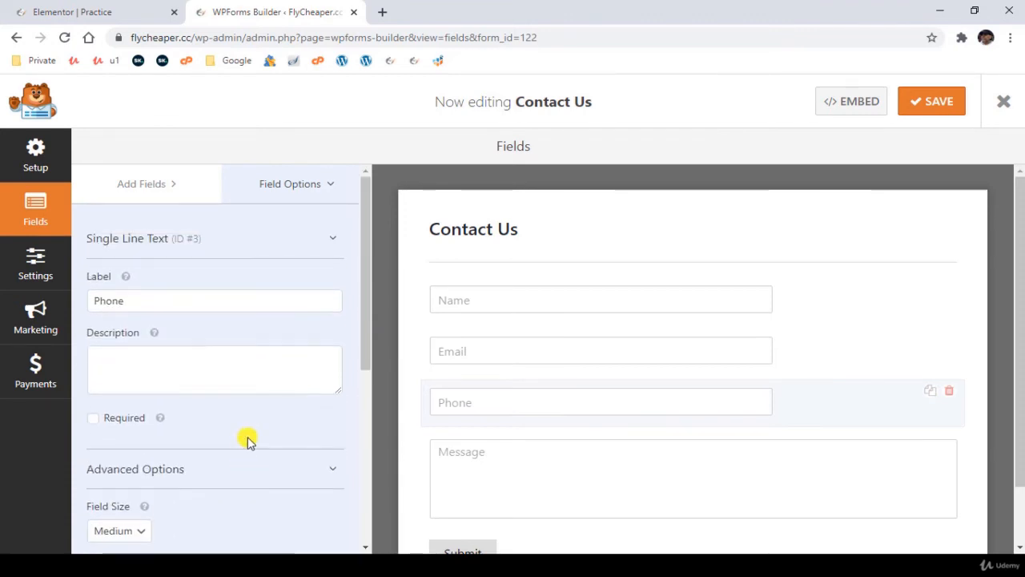
- Change the form's submit button text to "Send" in the general form settings
click(32, 268)
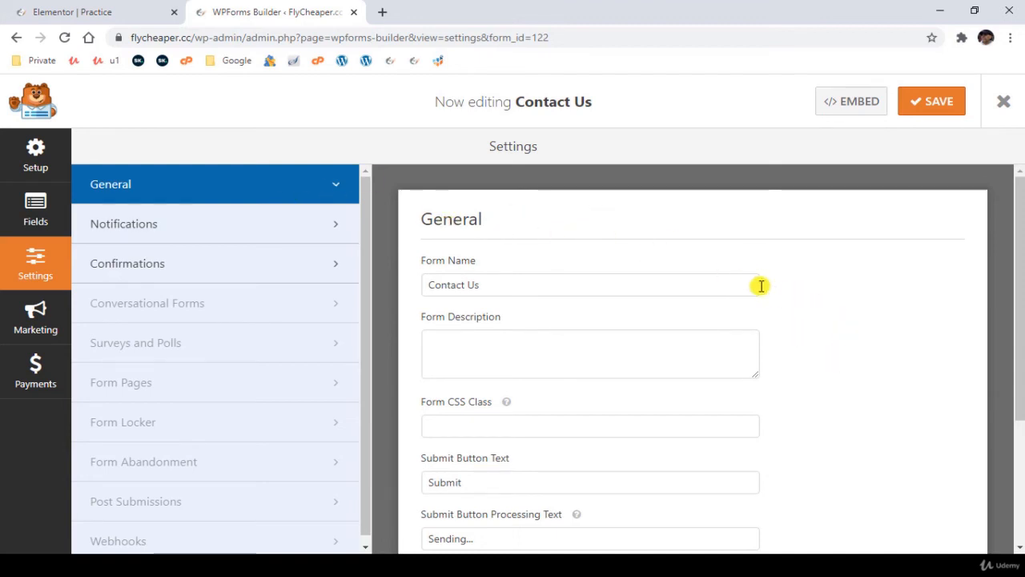
scroll(801, 320, down, 3)
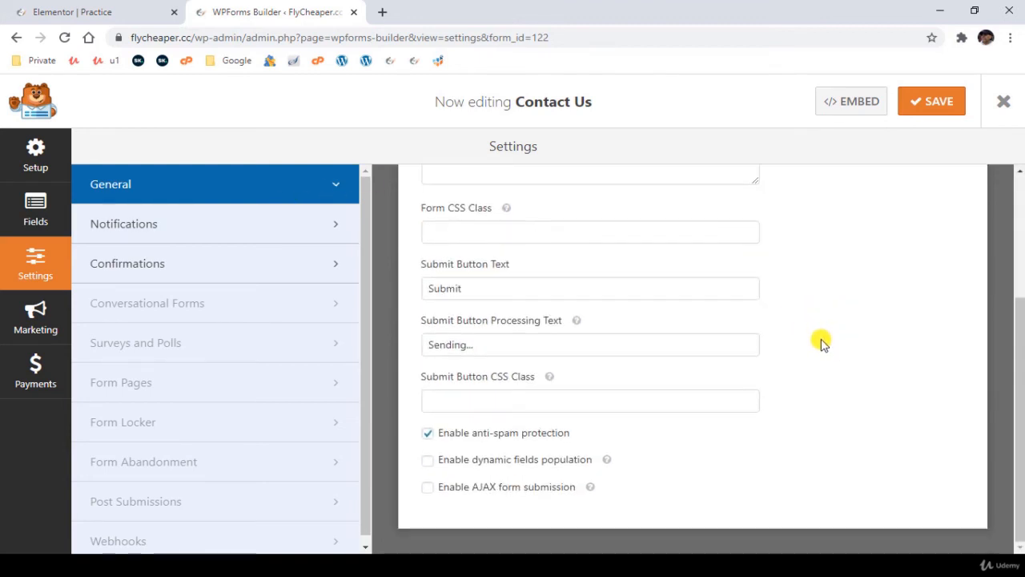
click(496, 289)
drag(495, 289, 415, 293)
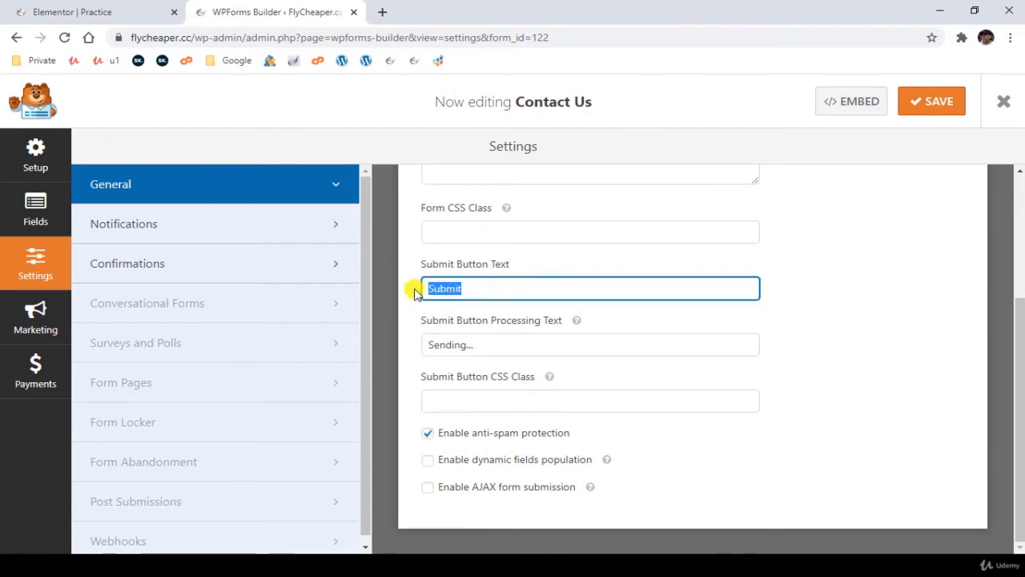
text(Se)
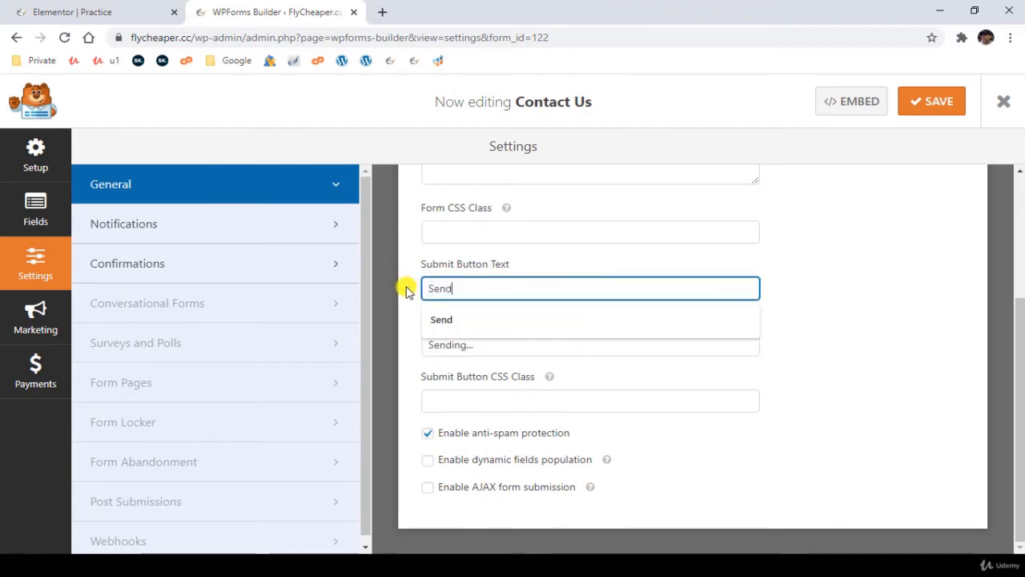
text(nd)
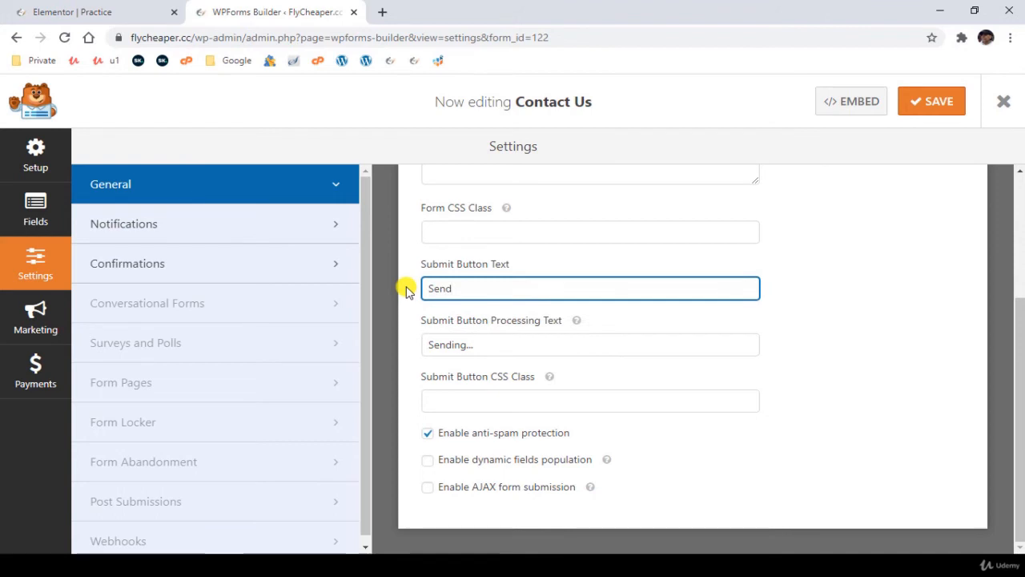
- Review the form's default notification settings, from the recipient address and email subject through to the message content
click(201, 224)
scroll(840, 382, up, 2)
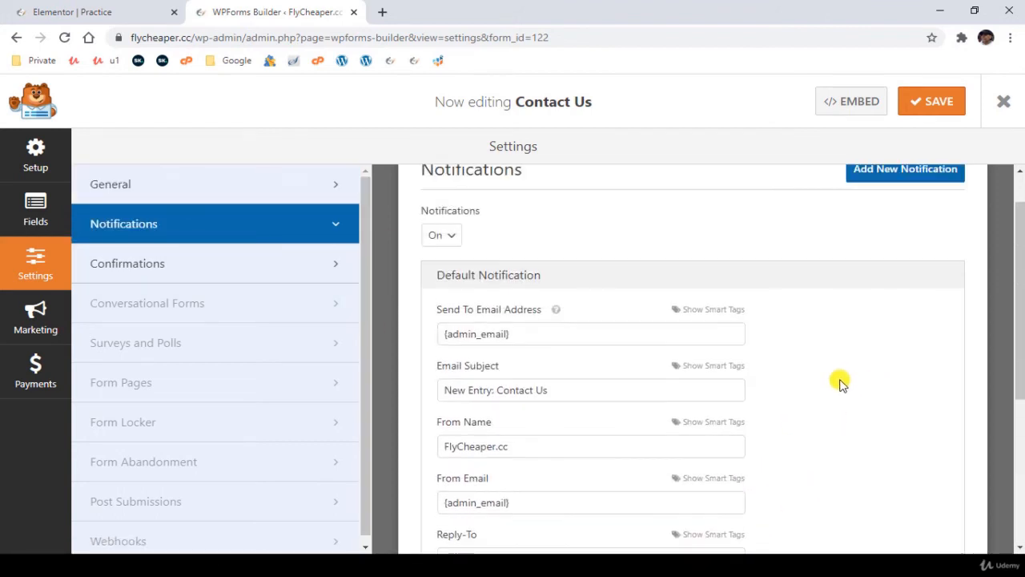
scroll(839, 382, down, 1)
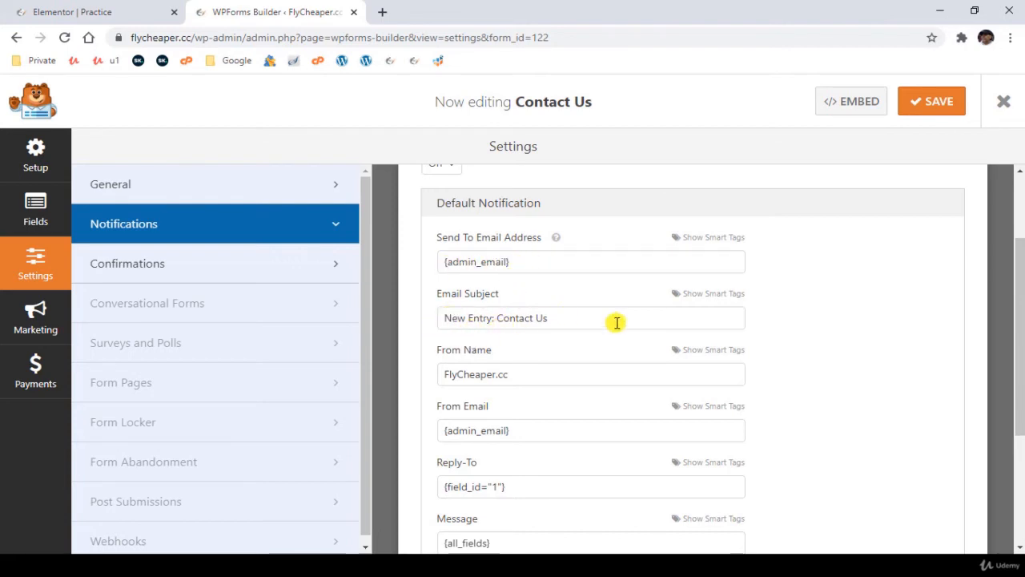
drag(556, 318, 496, 319)
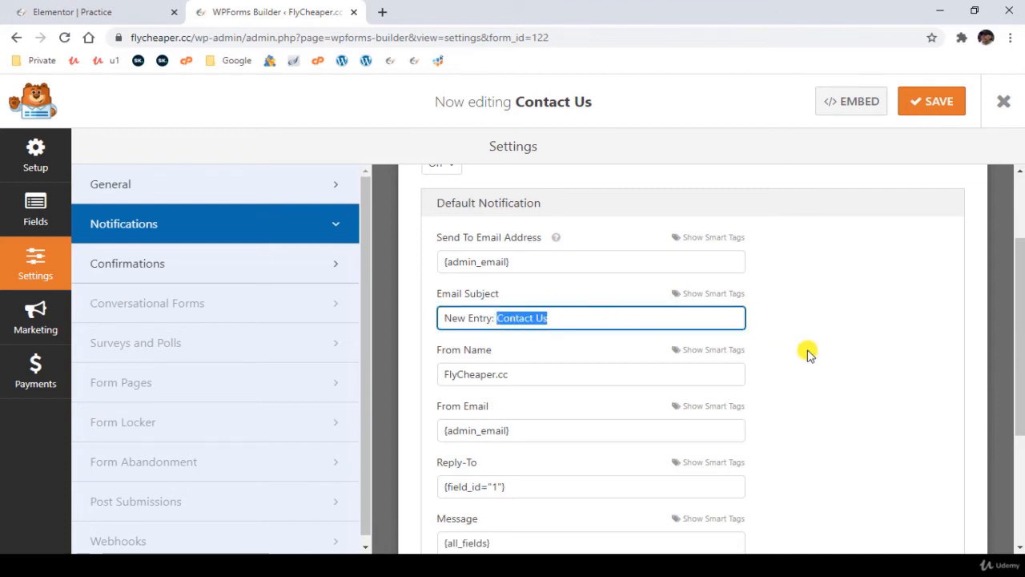
scroll(806, 350, down, 1)
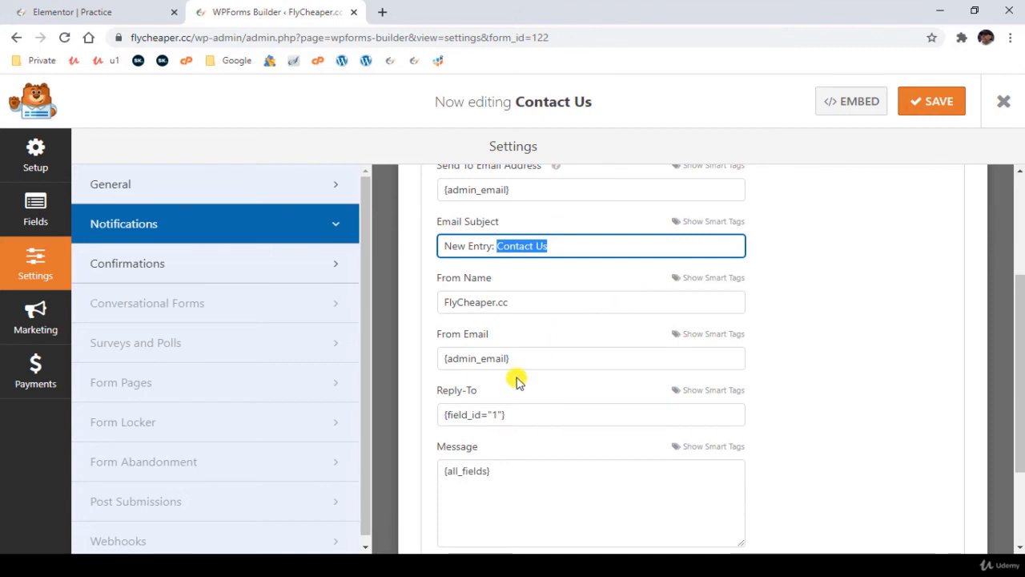
scroll(670, 366, down, 2)
scroll(887, 384, up, 3)
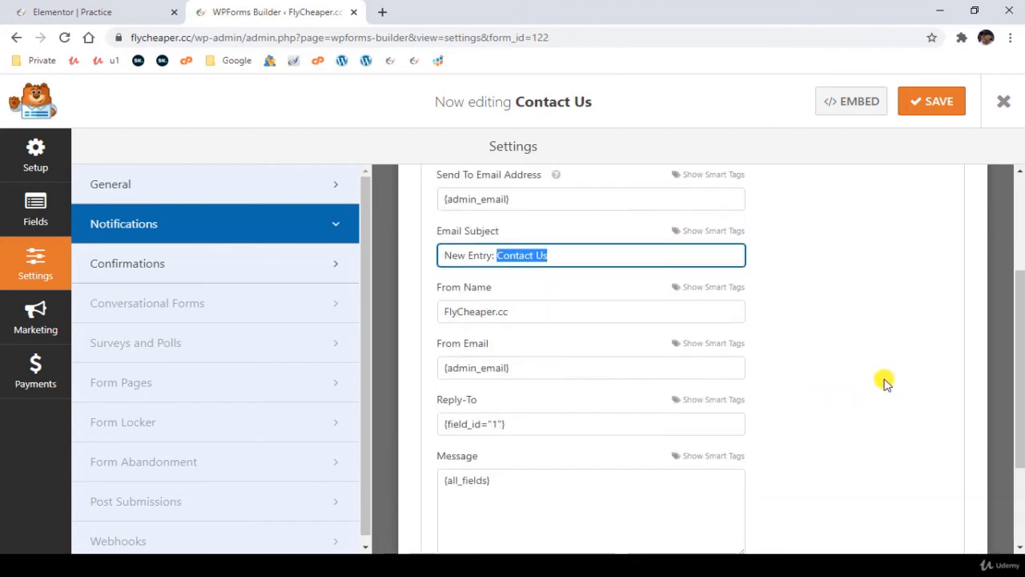
scroll(883, 382, down, 2)
scroll(847, 400, up, 3)
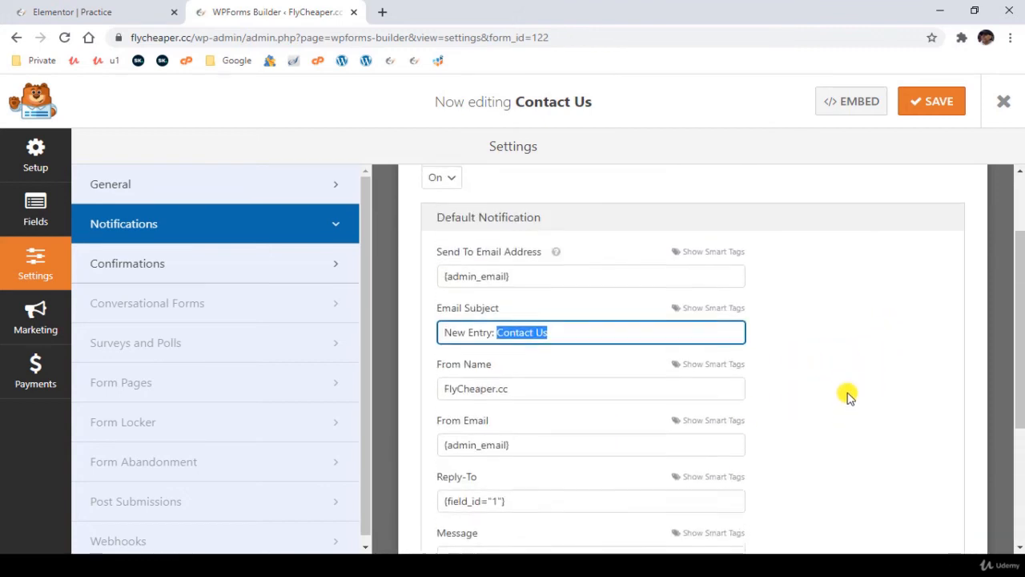
- In the form's confirmation settings, try the Show Page confirmation type and look through its selectable pages, keeping Home
click(218, 272)
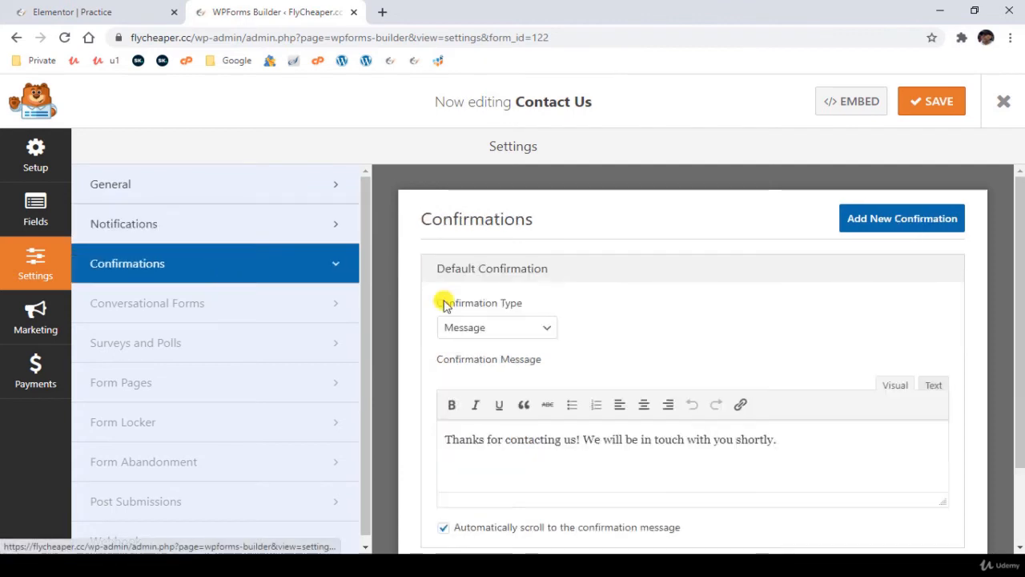
scroll(640, 274, down, 1)
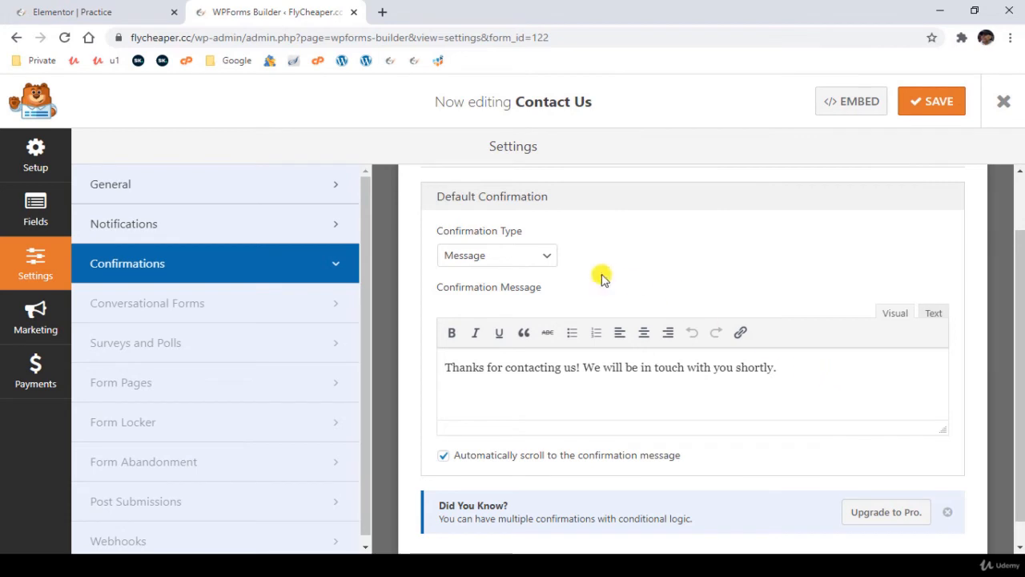
click(500, 256)
click(490, 289)
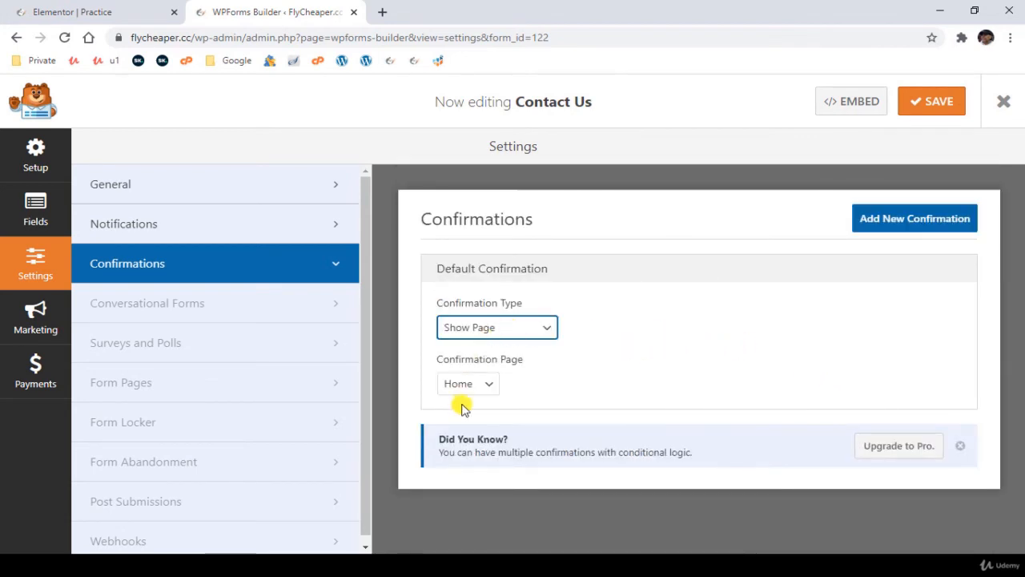
click(484, 383)
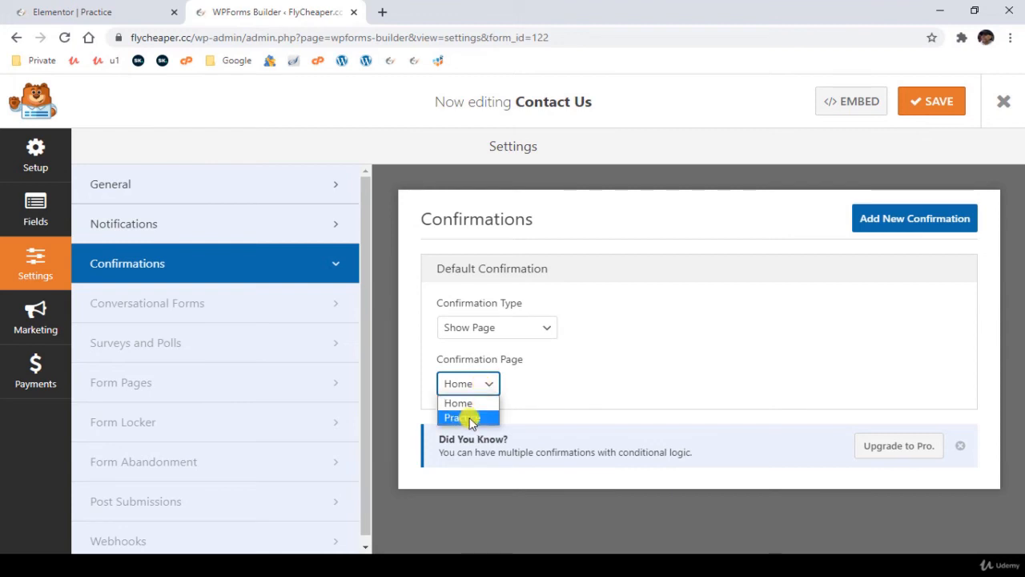
click(611, 361)
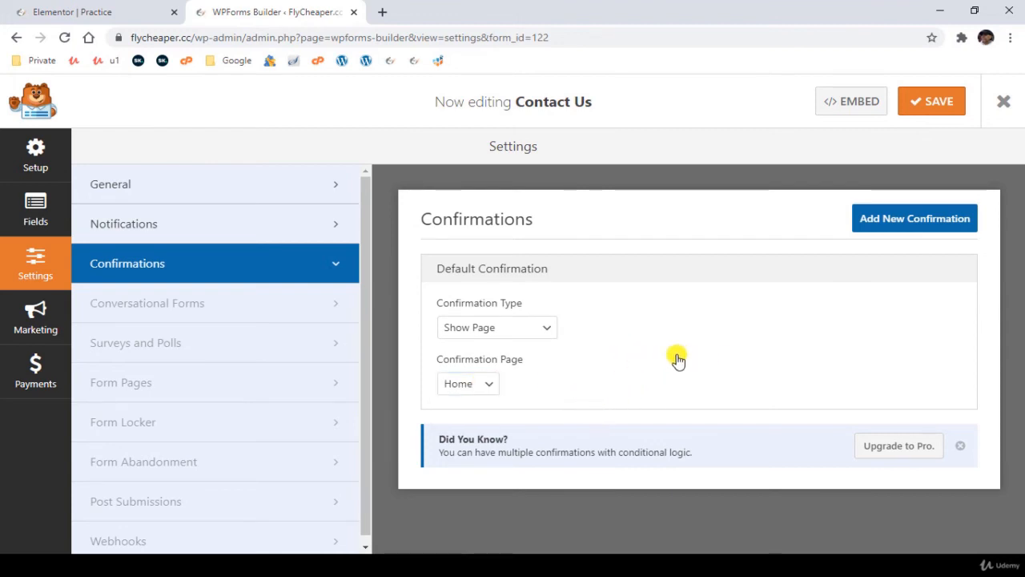
- Try the Go to URL (Redirect) confirmation type and set the confirmation type back to Message
click(519, 327)
click(502, 374)
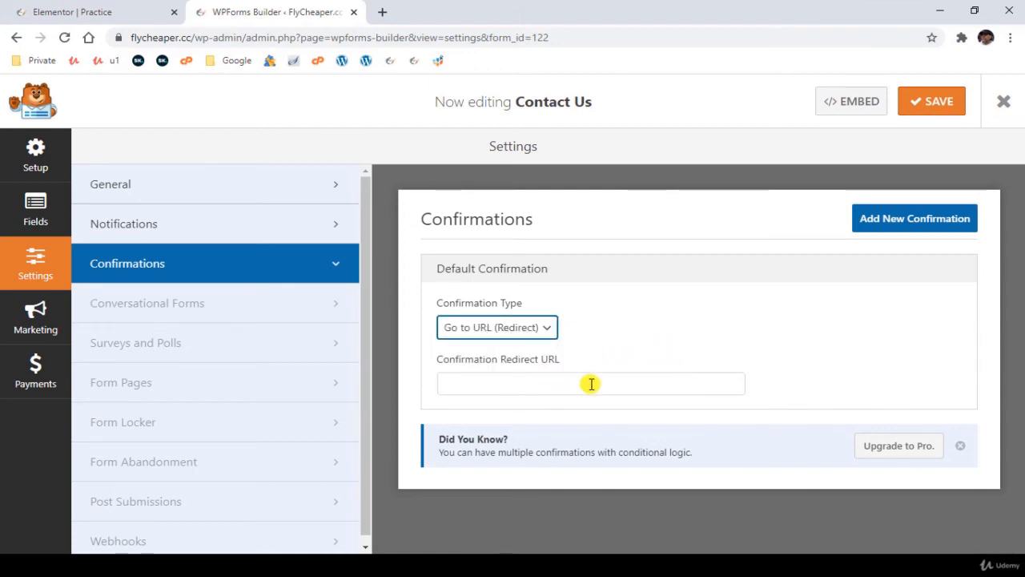
click(494, 328)
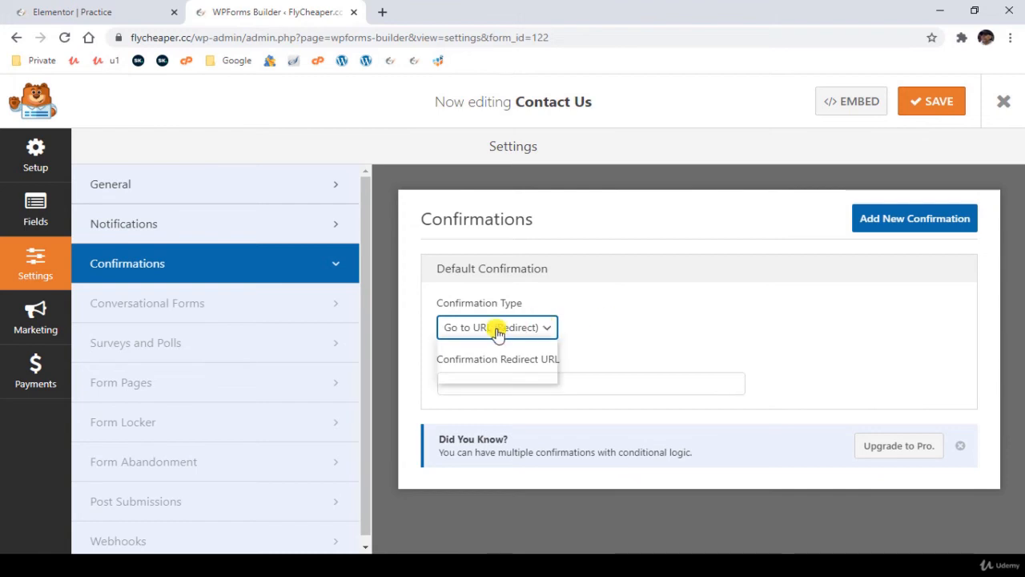
click(487, 344)
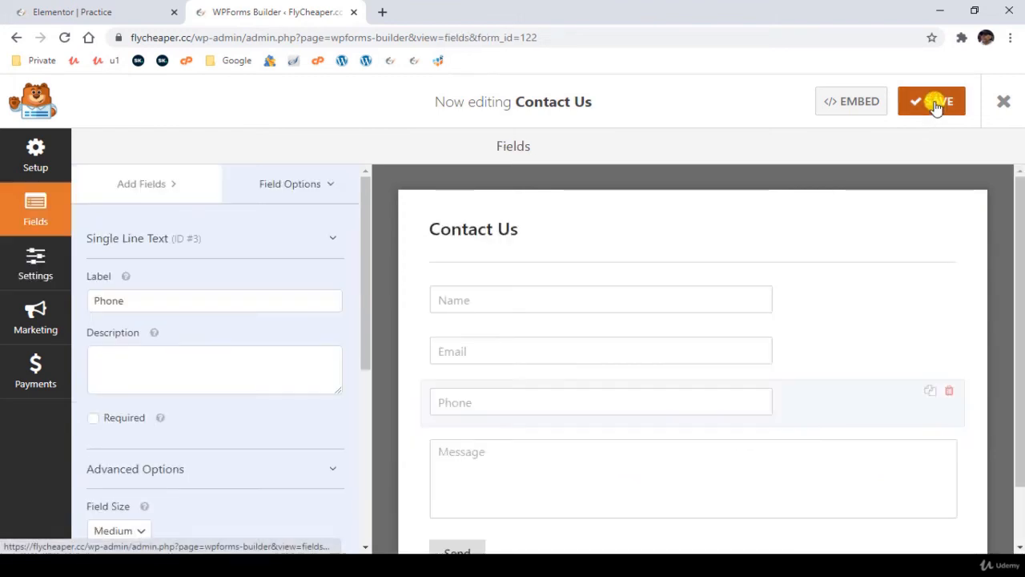
- Save the Contact Us form and reload the Practice page in the Elementor editor
click(933, 101)
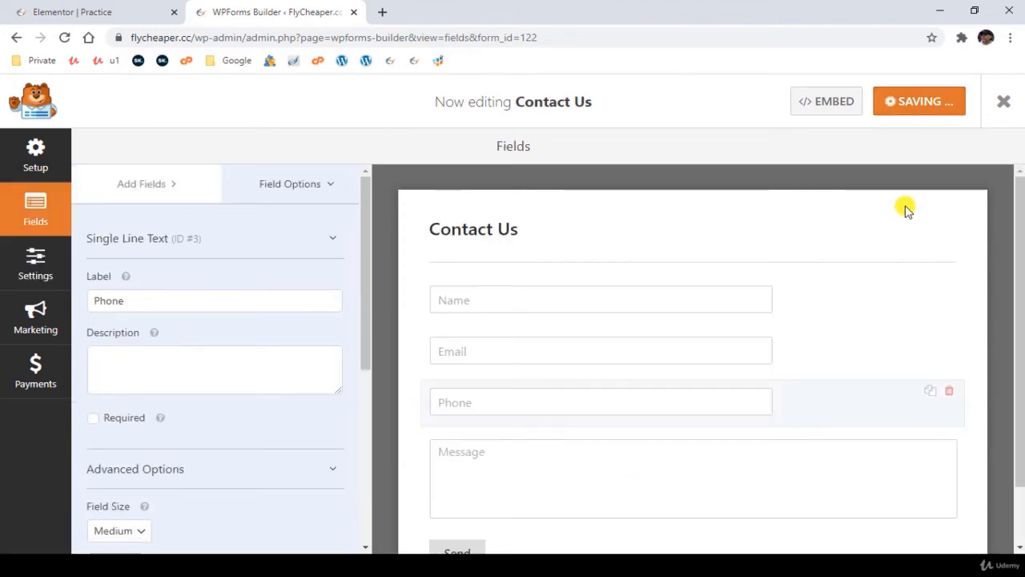
click(111, 8)
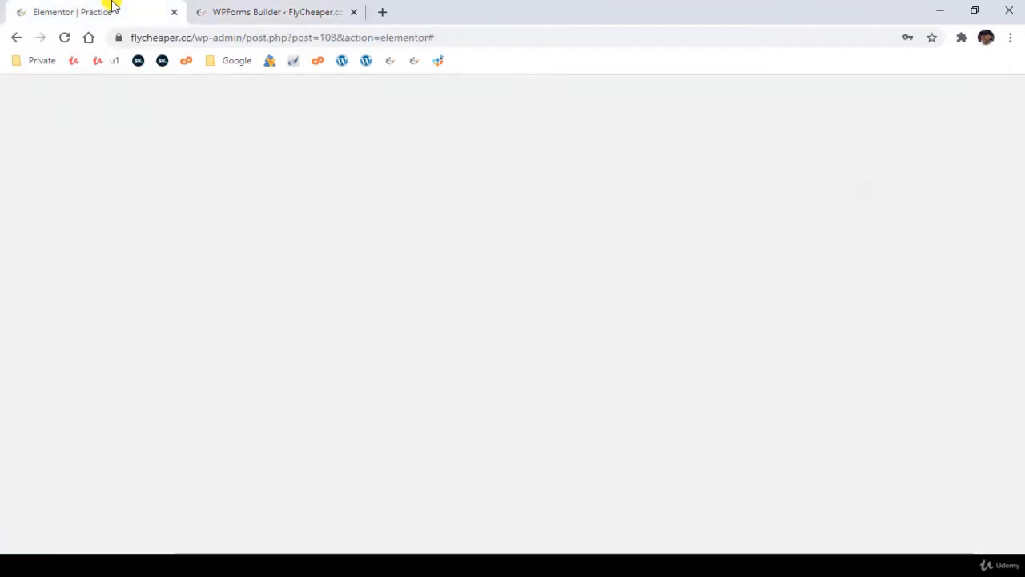
click(64, 38)
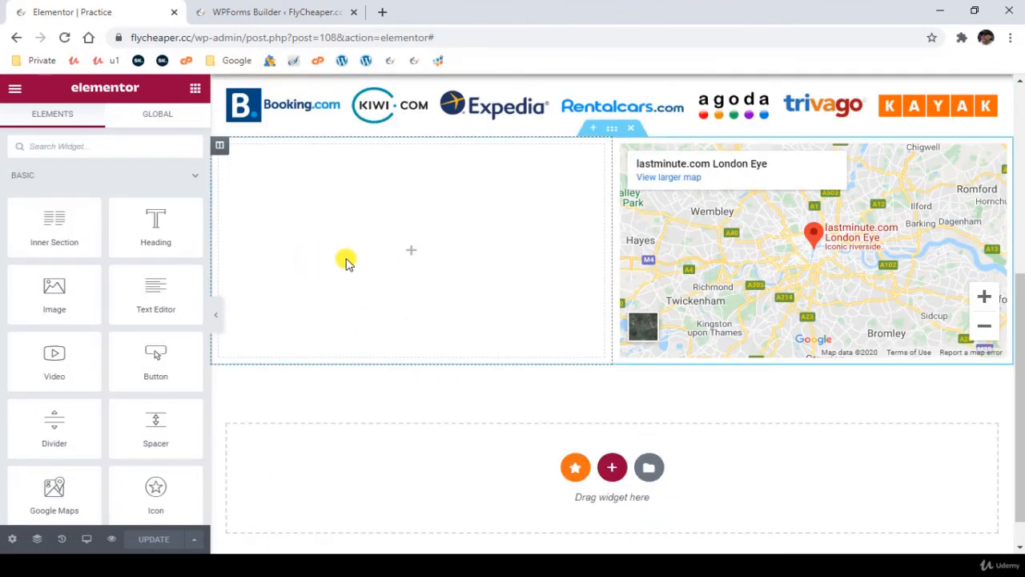
- Try the standard WPForms widget with the Contact Us form in the empty column beside the map, and delete it again
click(118, 148)
text(forms)
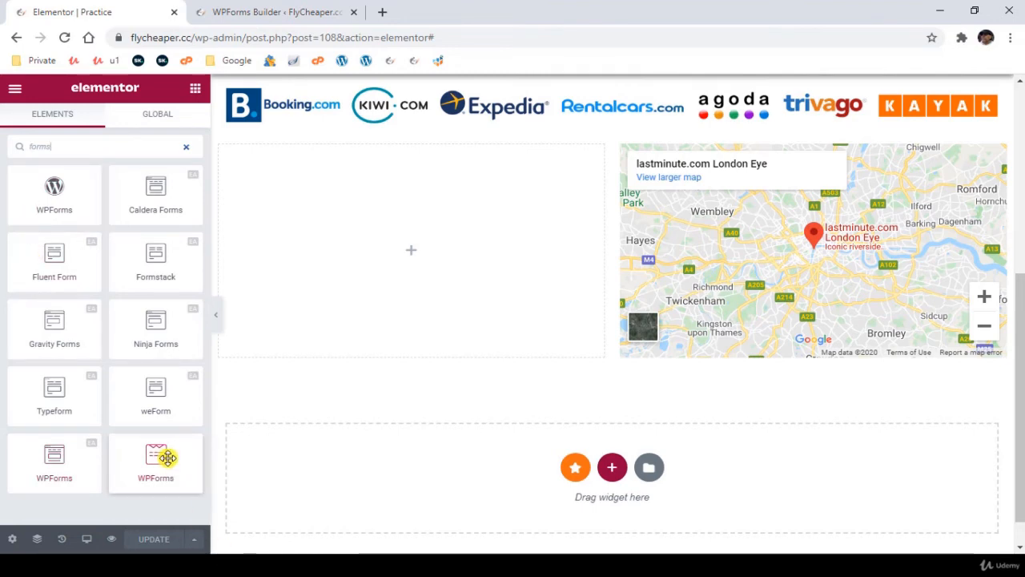
drag(167, 457, 424, 317)
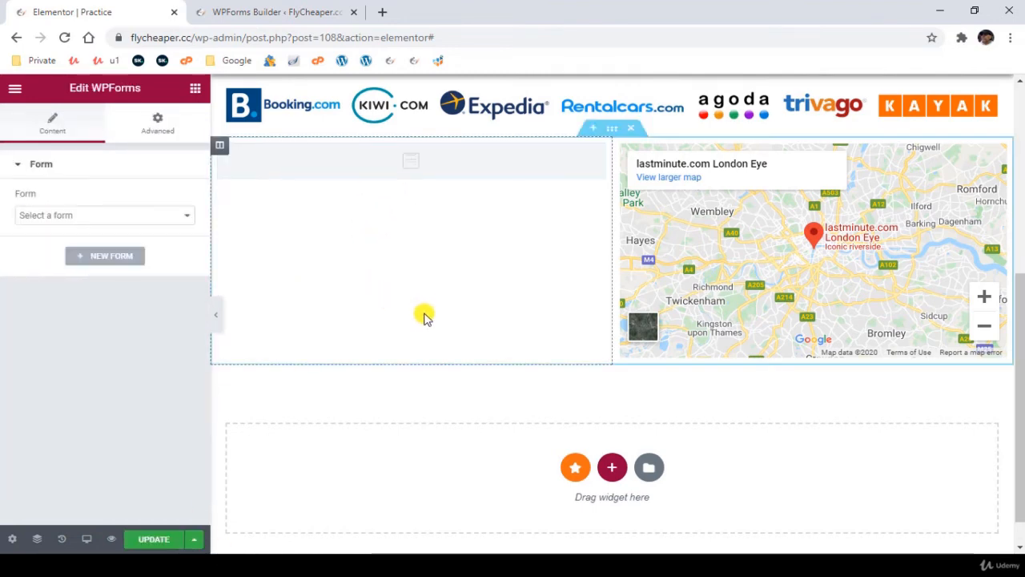
click(118, 215)
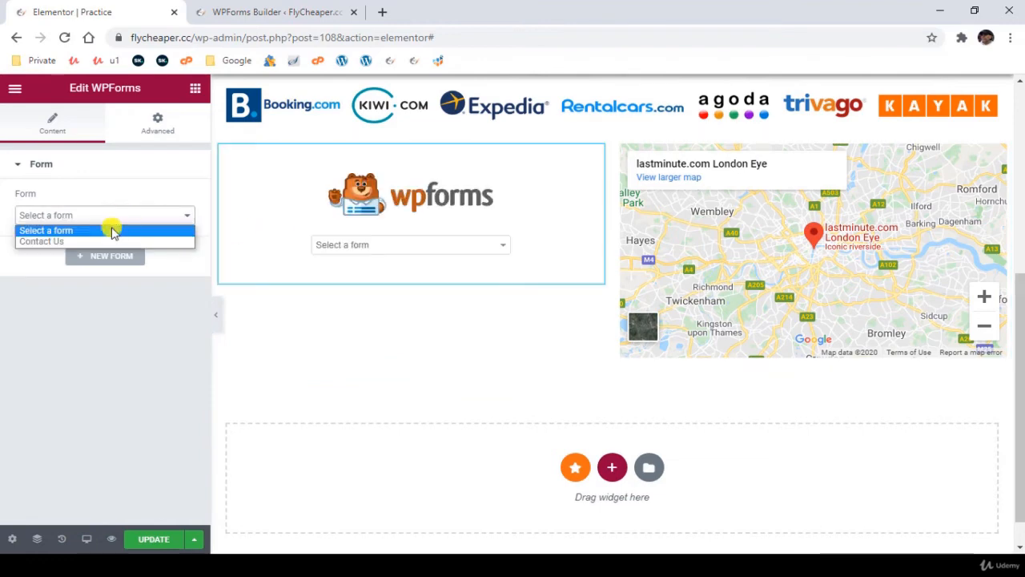
click(104, 241)
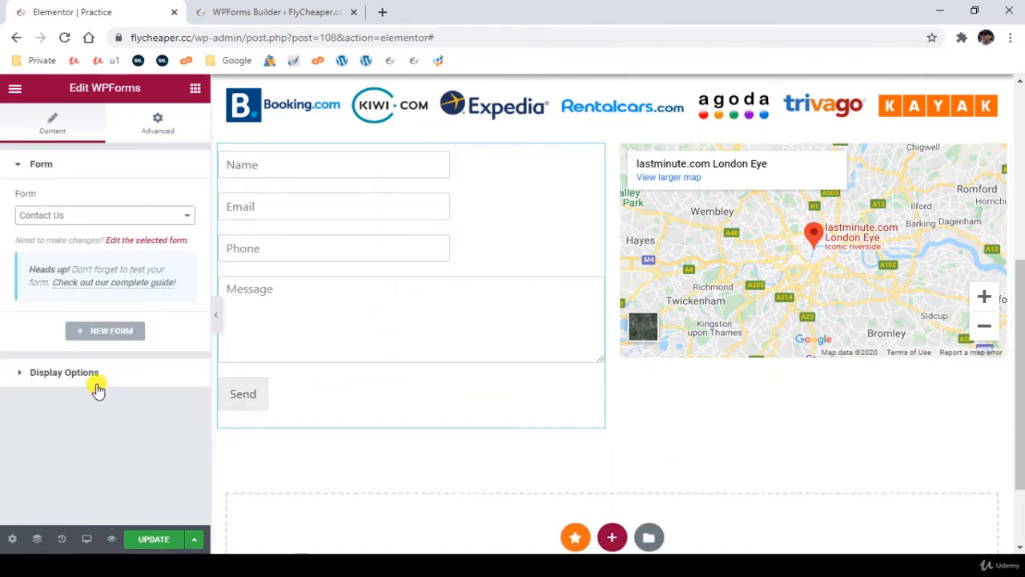
click(64, 372)
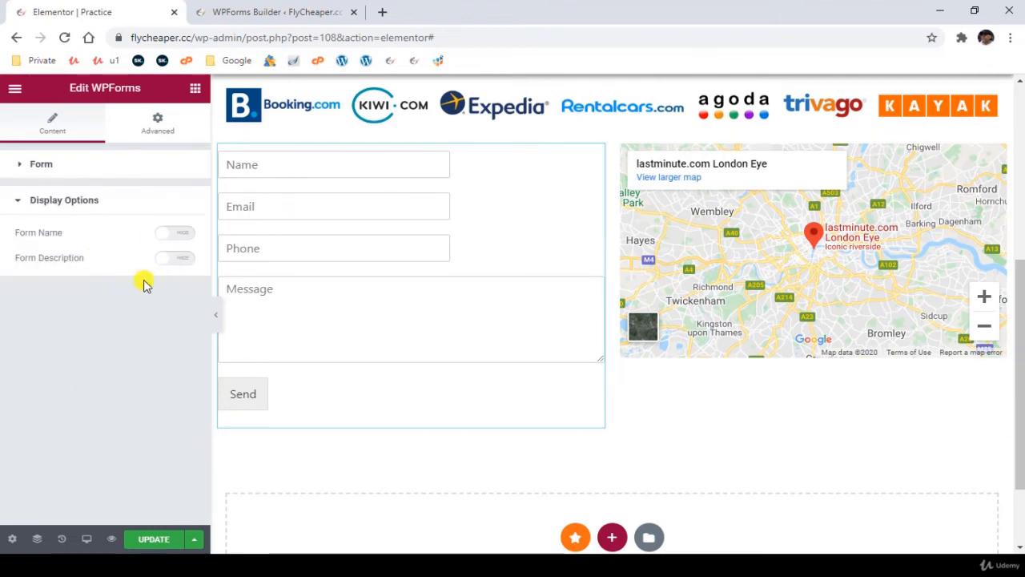
right_click(597, 161)
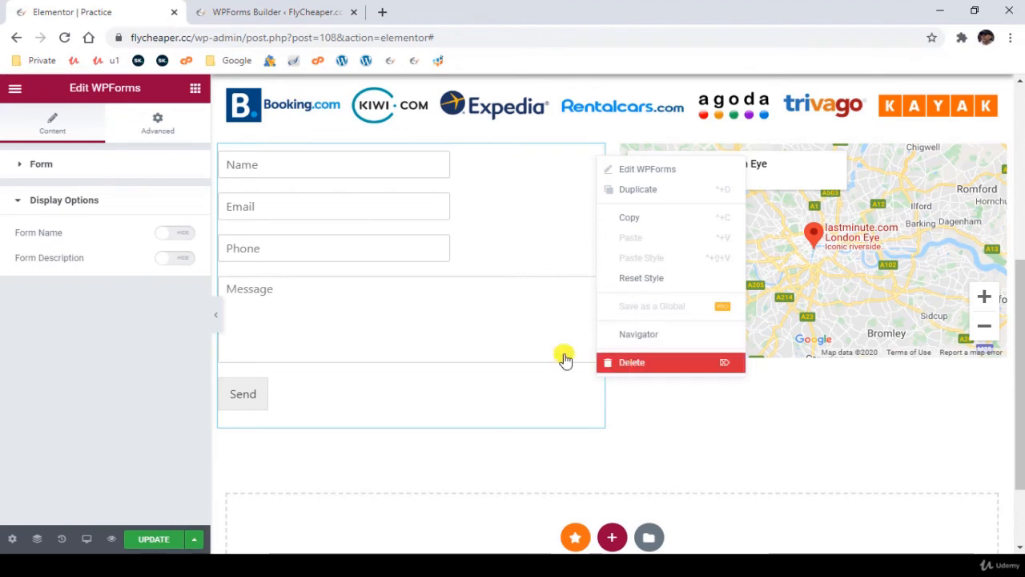
click(631, 361)
- Find the EA-marked WPForms widget by searching "forms", add it to the empty column beside the map and select the Contact Us form
scroll(82, 398, down, 2)
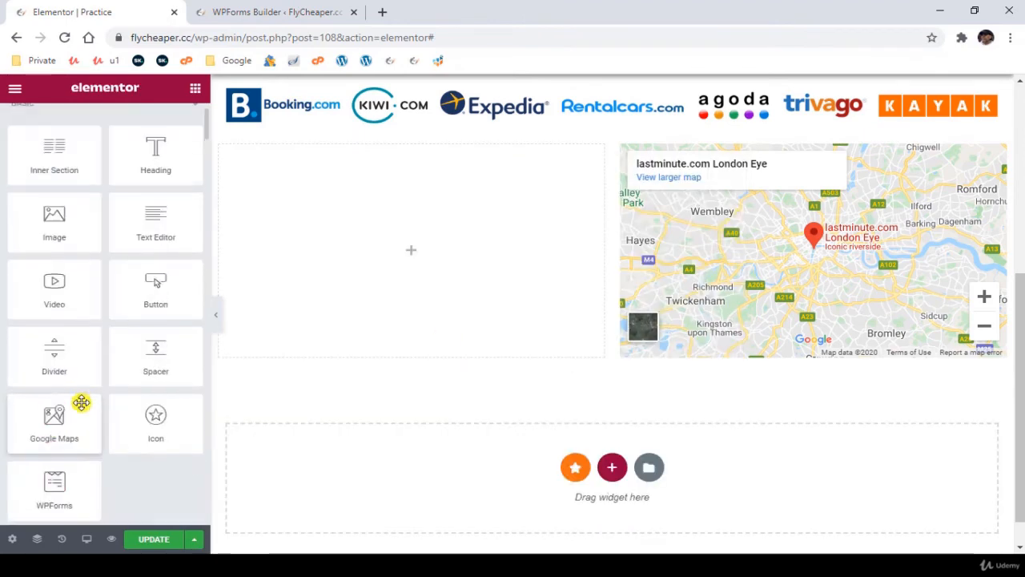
scroll(43, 216, up, 2)
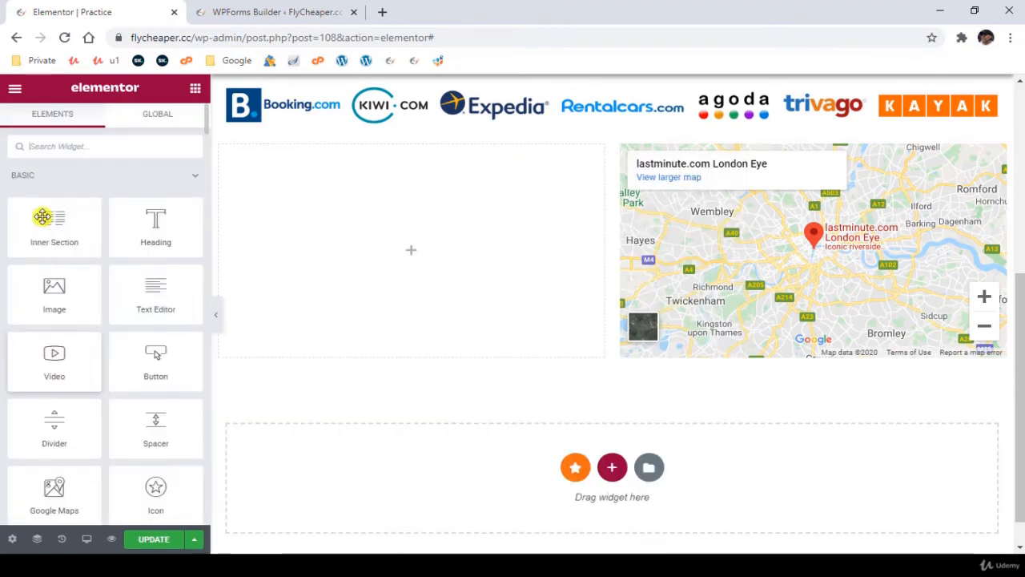
click(65, 146)
text(forms)
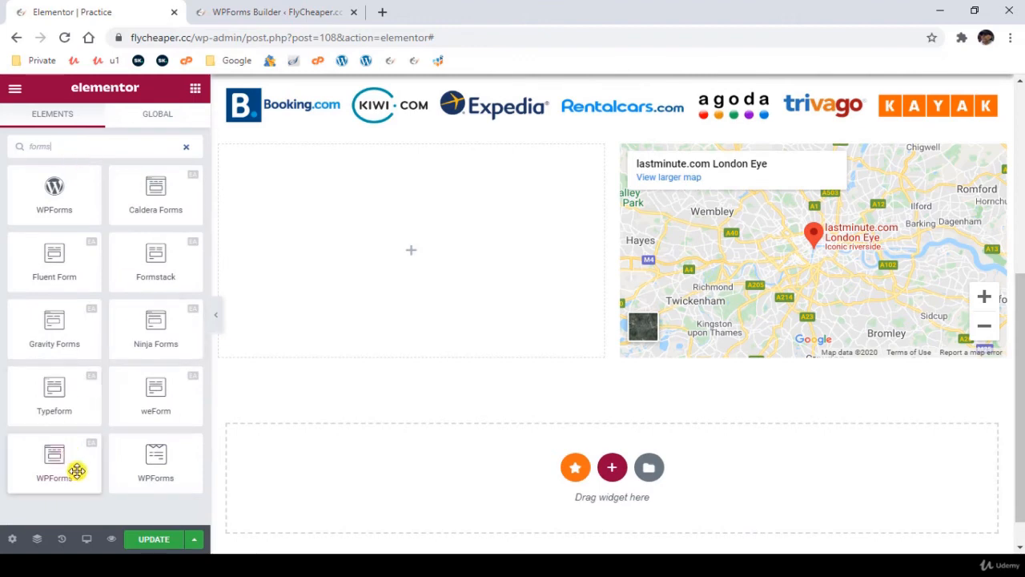
drag(75, 469, 475, 259)
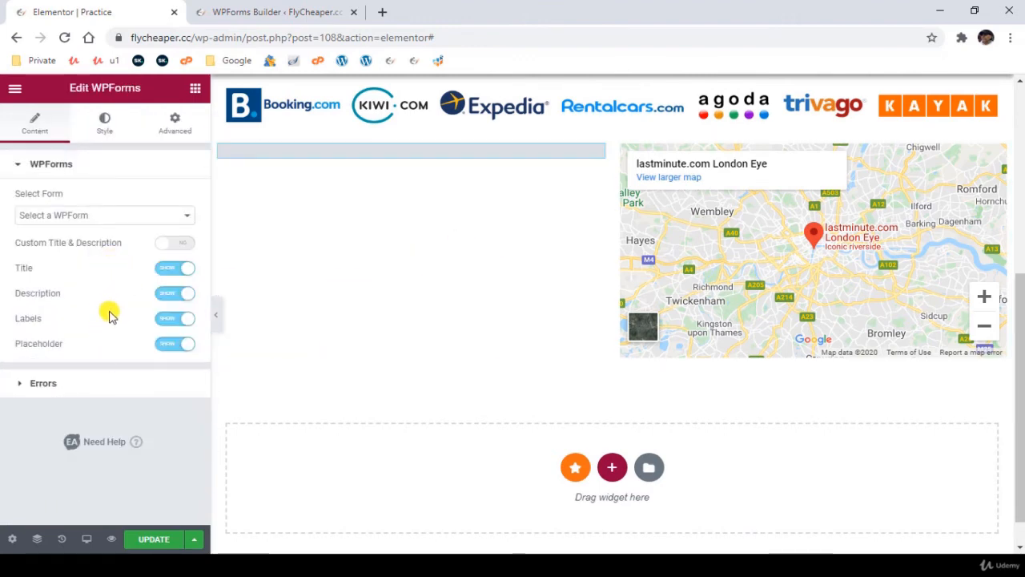
click(119, 216)
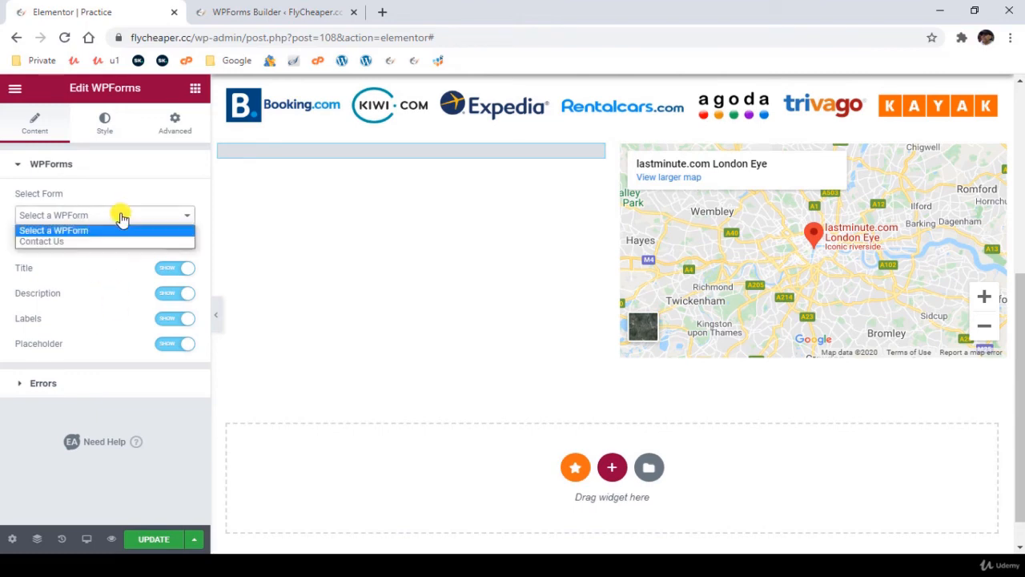
click(101, 238)
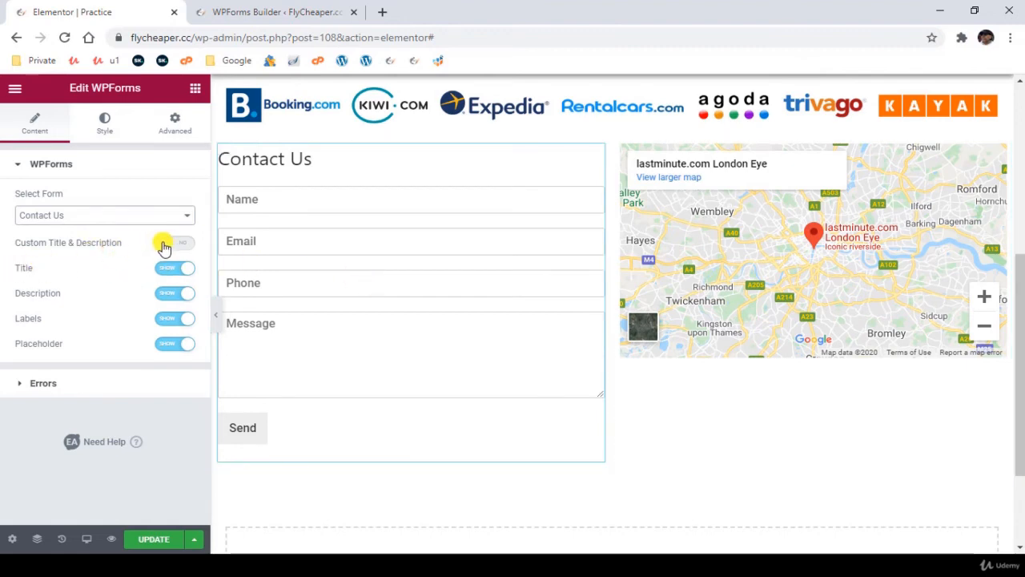
- Enable the custom title and description for the form widget and set the title to "Send us a line"
click(242, 12)
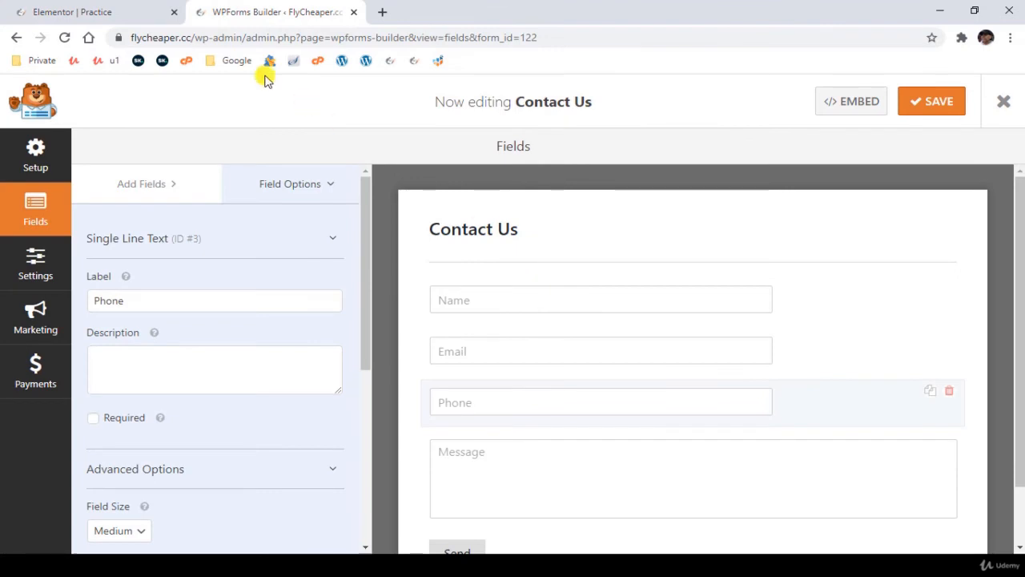
click(91, 12)
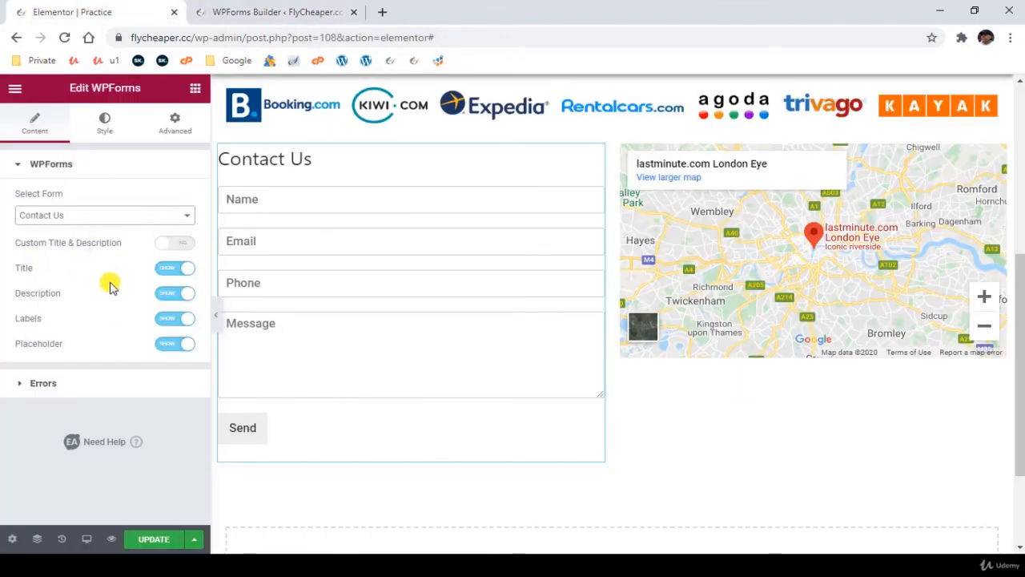
click(169, 242)
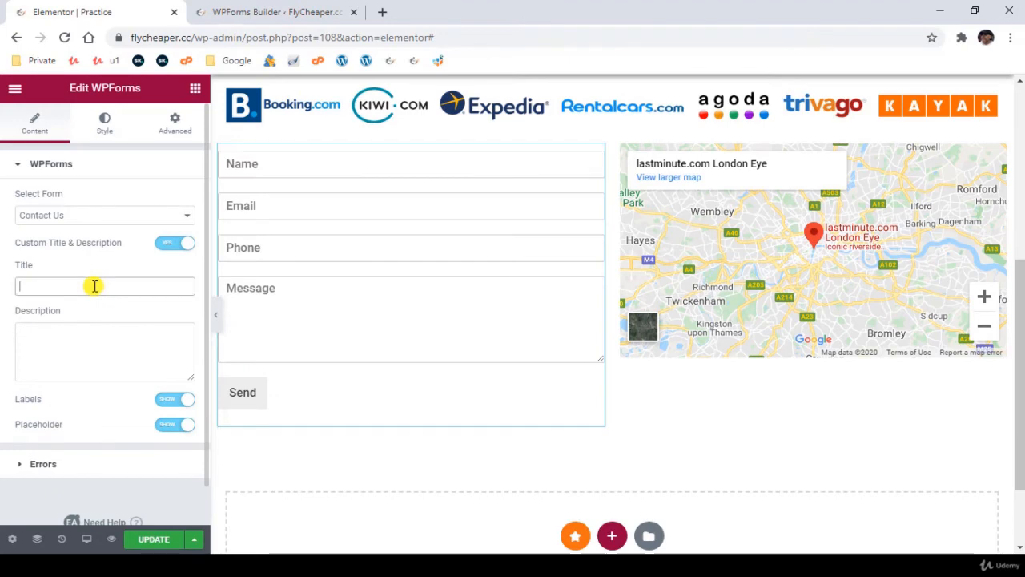
text(S)
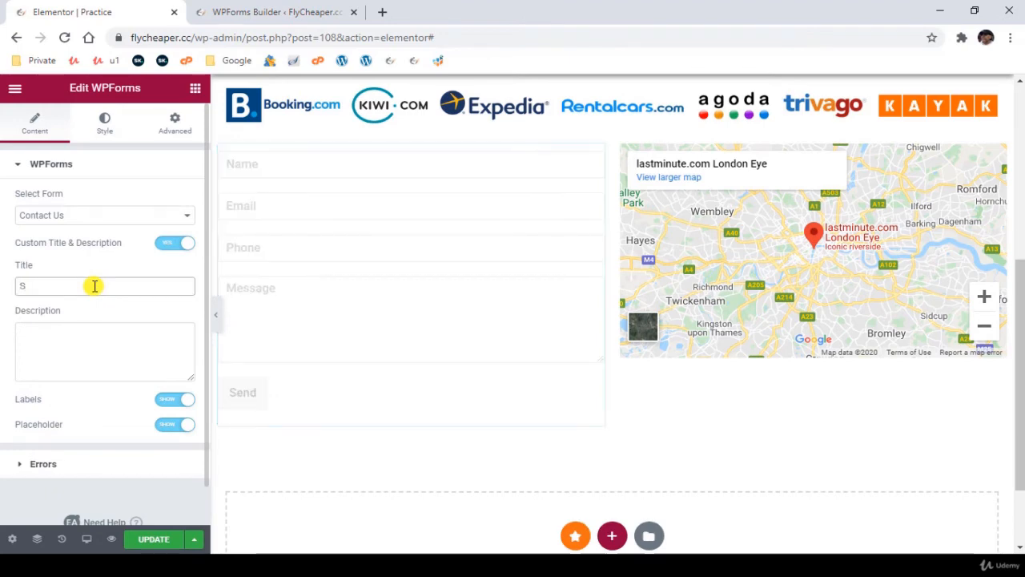
text(end us a line)
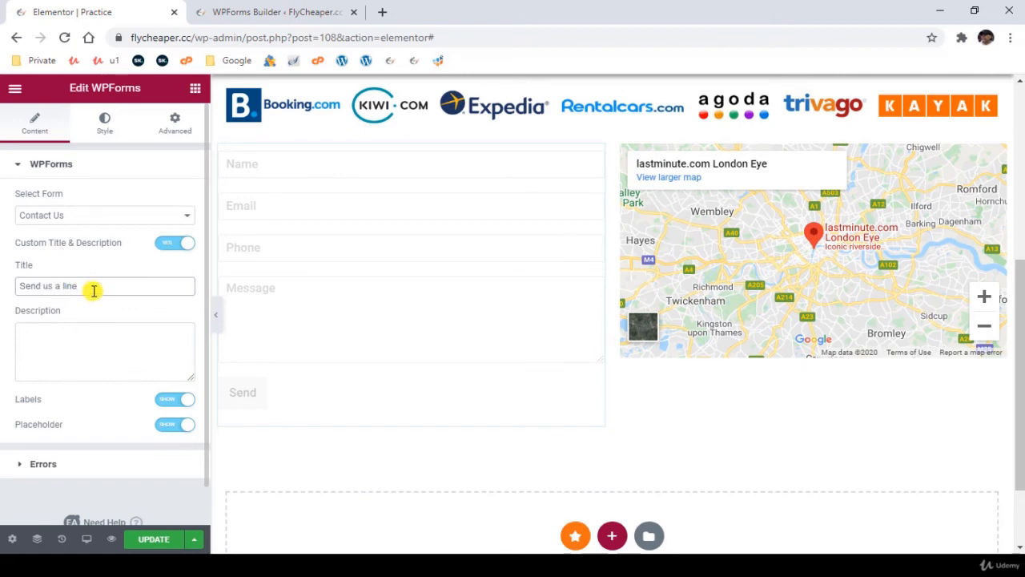
- Set the form widget's description to "Please send us an email with your questions"
click(75, 367)
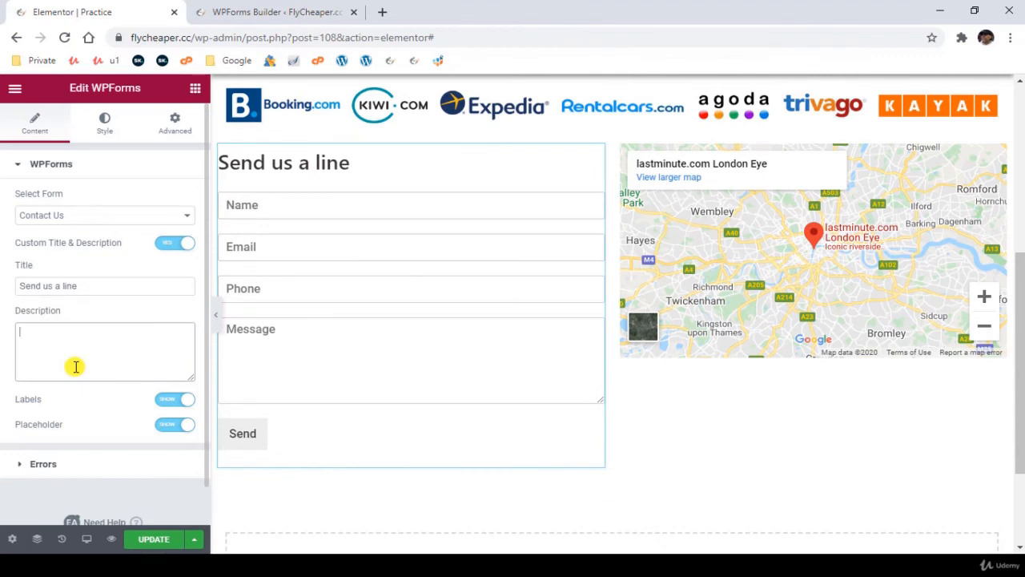
text(Please send us an)
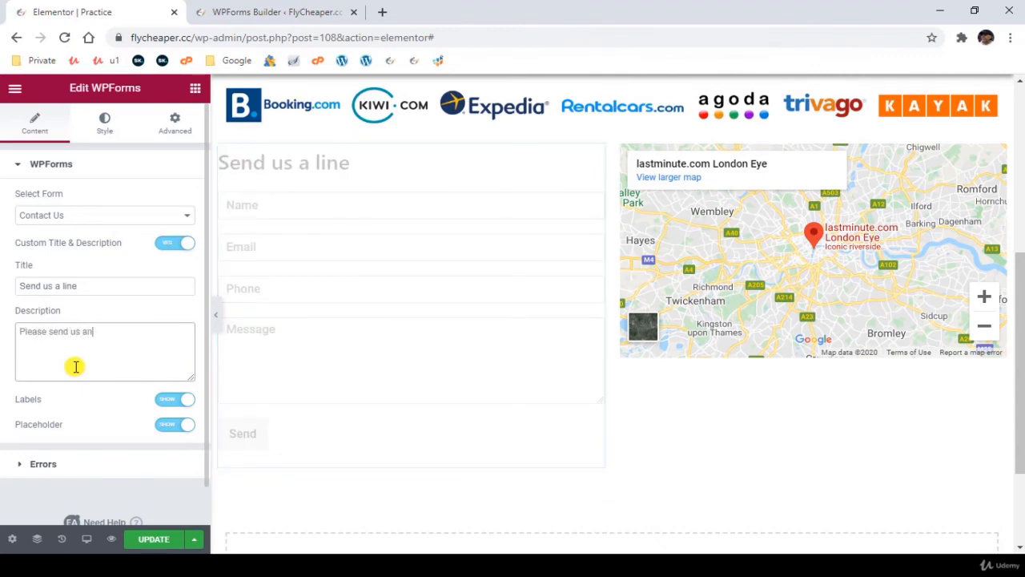
text( email with yo)
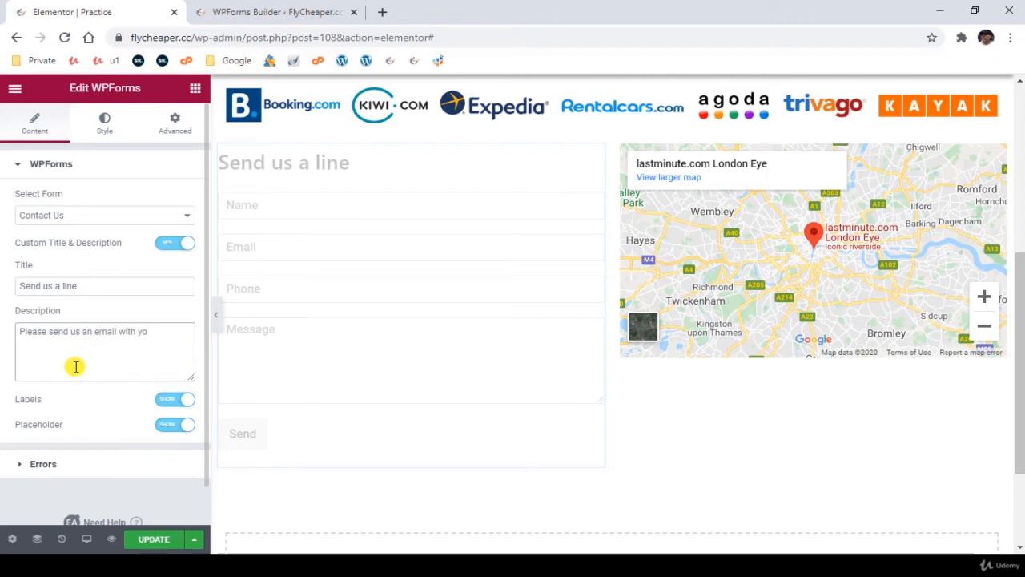
text(ur questions)
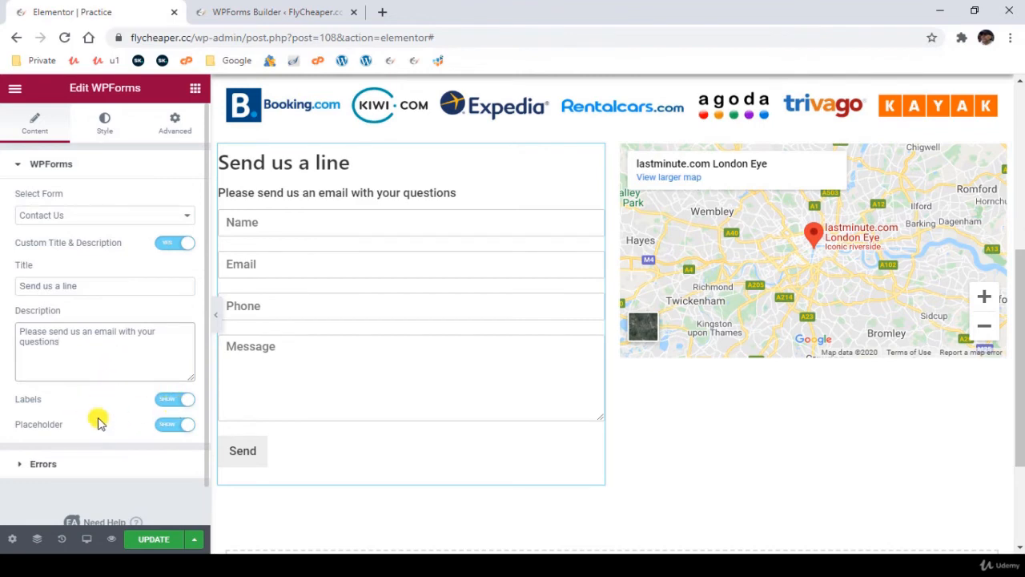
- Try hiding the form's placeholder texts and switch them back on
click(182, 426)
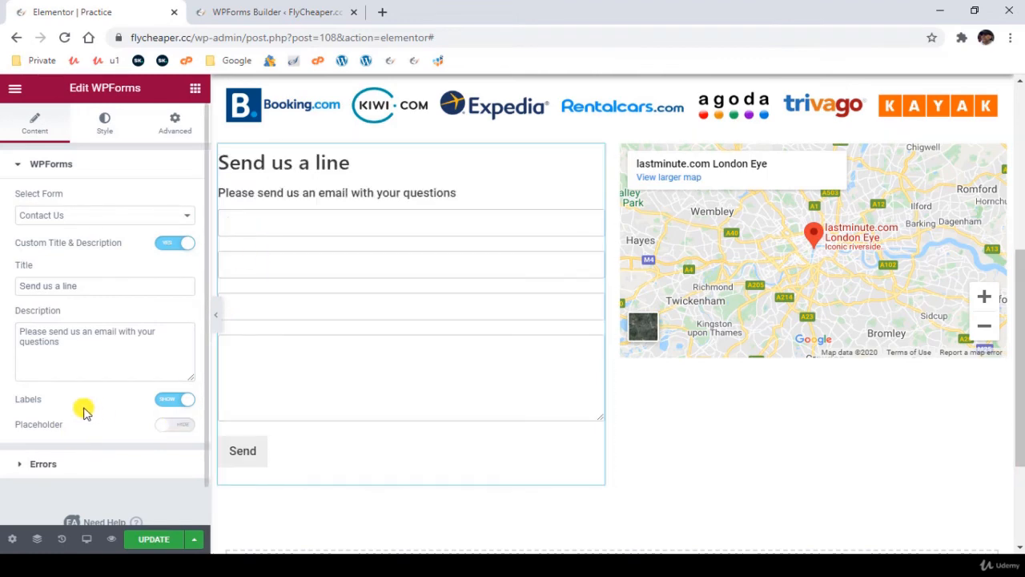
click(313, 9)
click(137, 10)
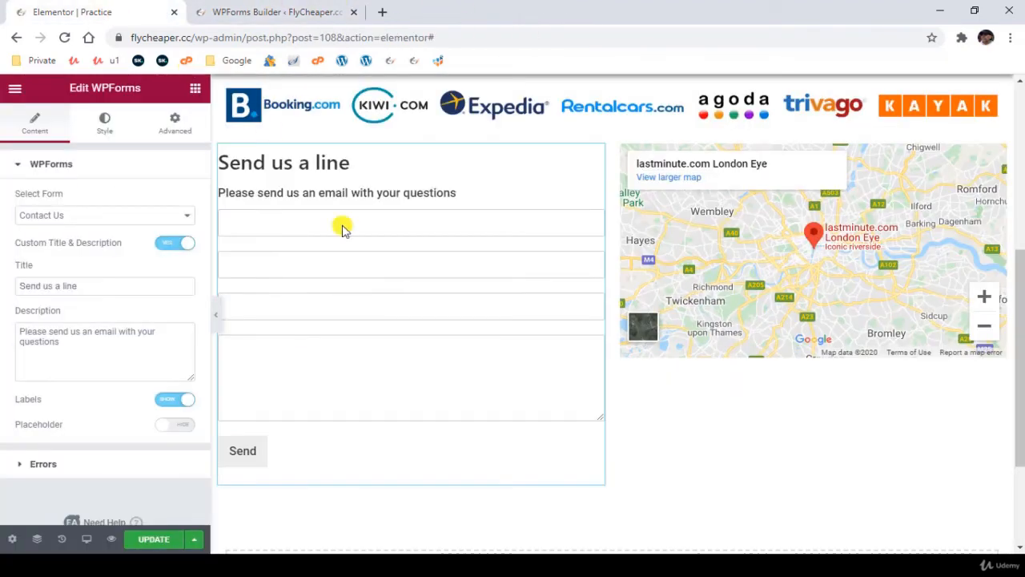
click(173, 426)
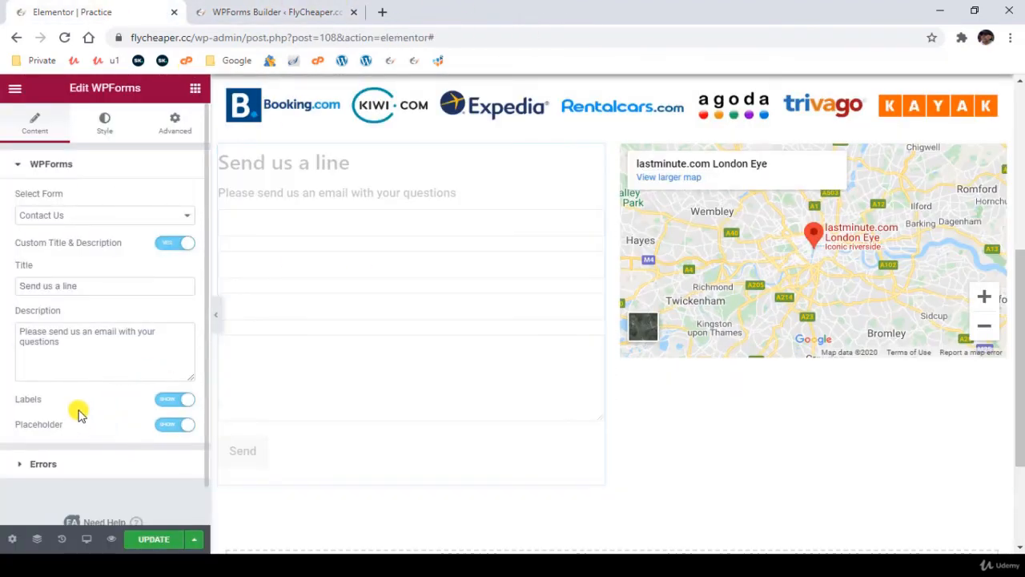
click(92, 469)
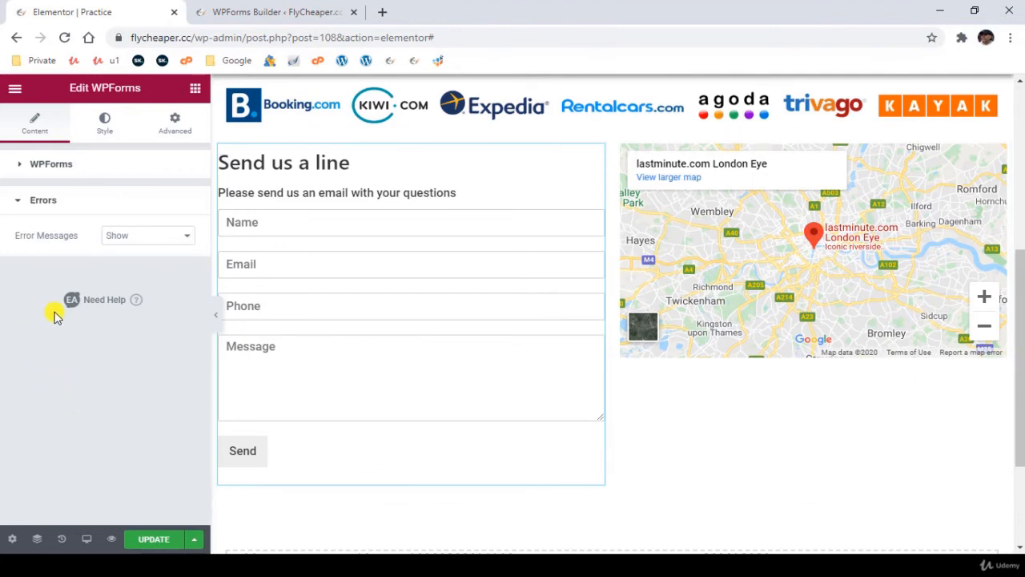
click(61, 202)
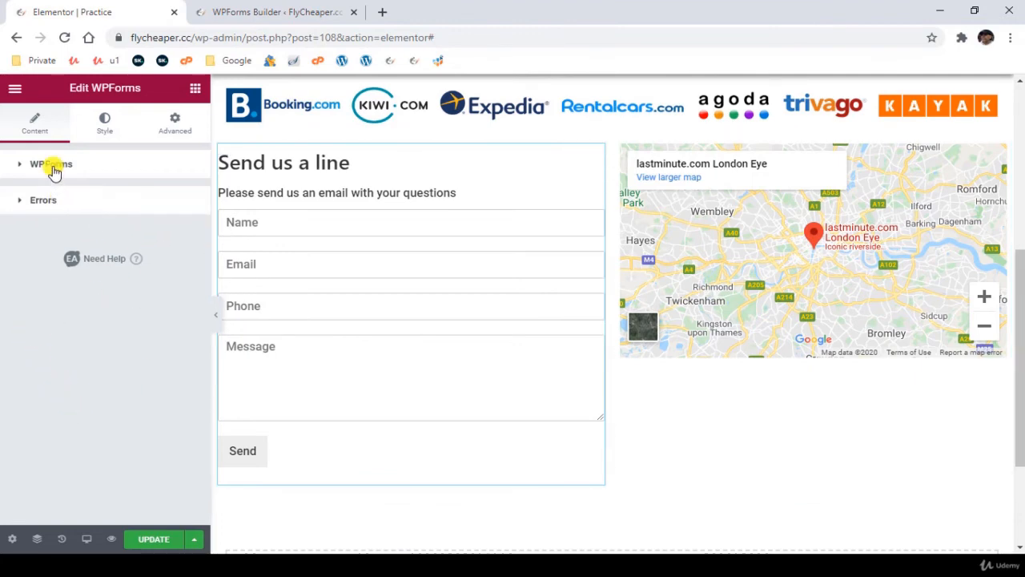
click(52, 165)
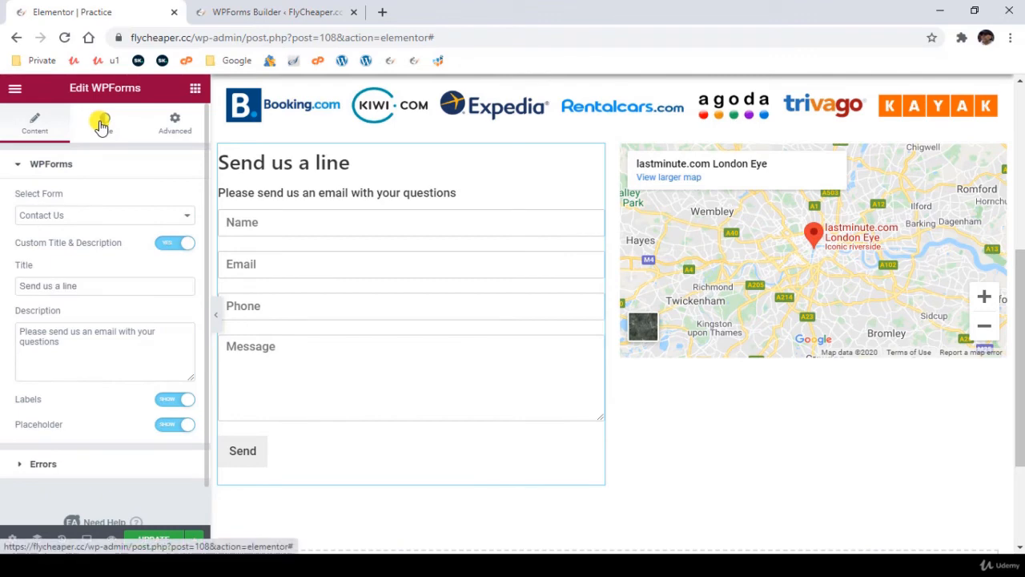
- Set the text color of the form's title to bright red, #FB0000
click(101, 125)
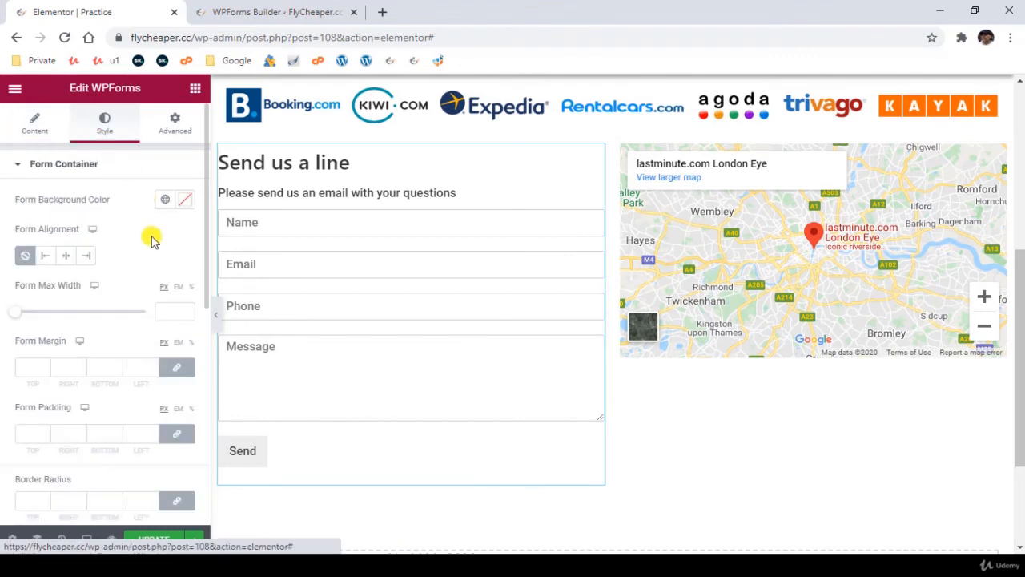
scroll(142, 261, down, 5)
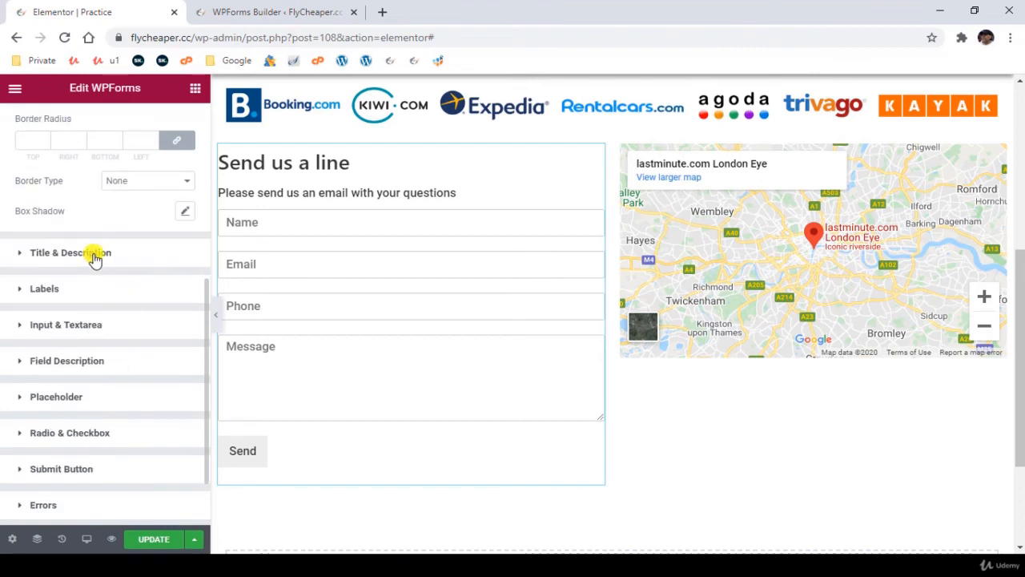
click(100, 255)
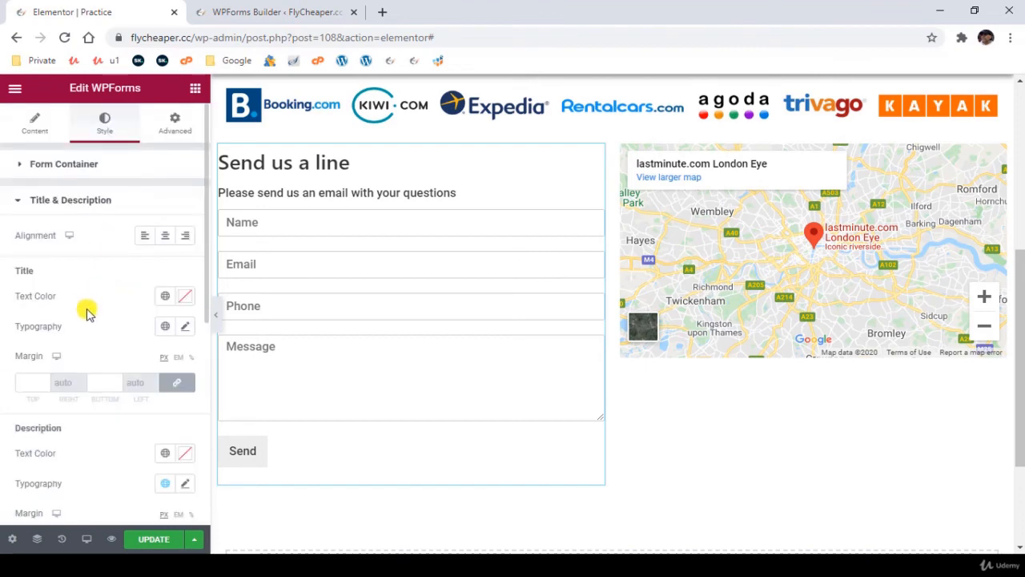
click(185, 296)
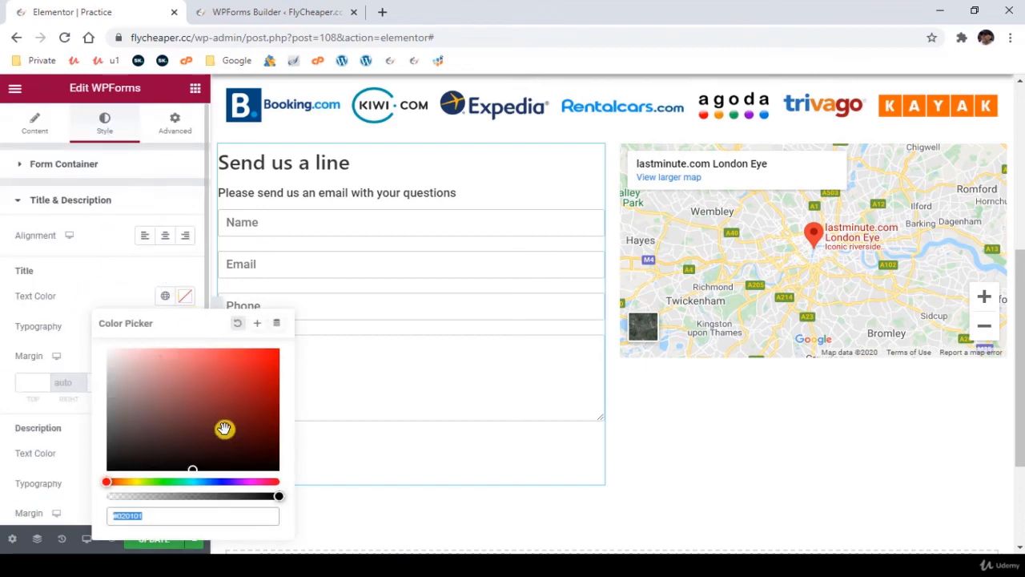
drag(249, 407, 280, 357)
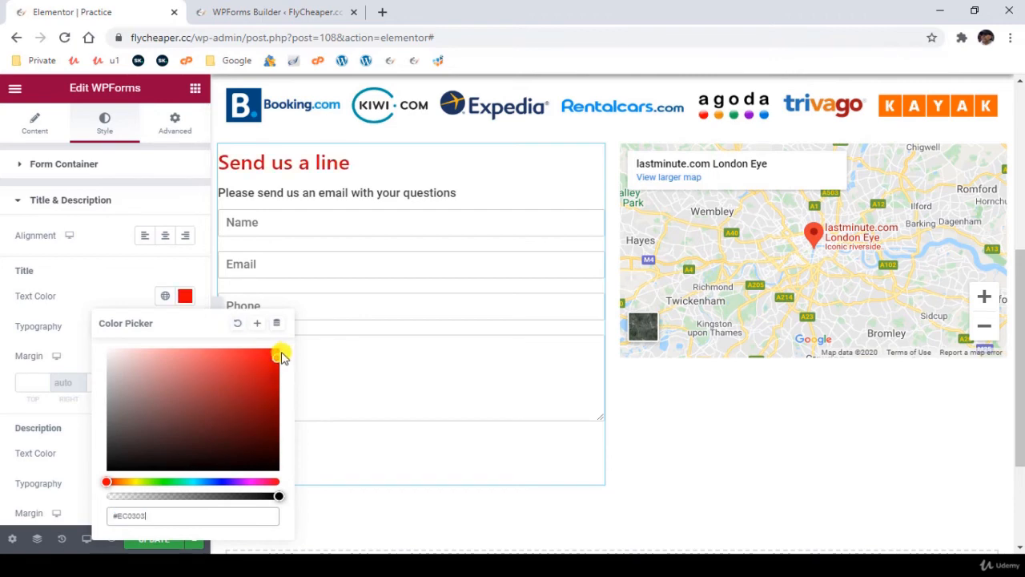
click(42, 314)
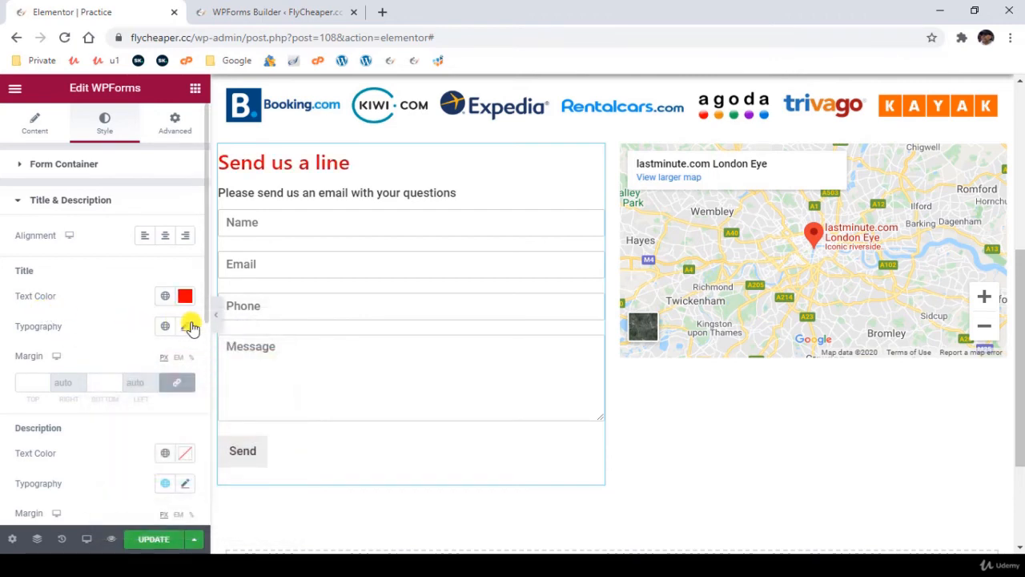
- Set the text color of the form's description to orange, #DB600C
scroll(92, 352, down, 2)
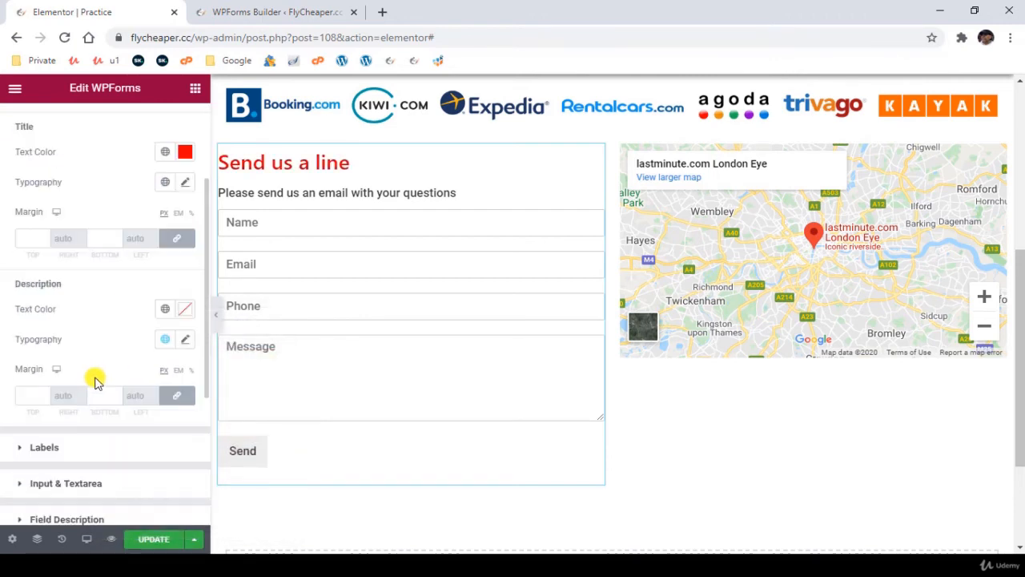
click(184, 310)
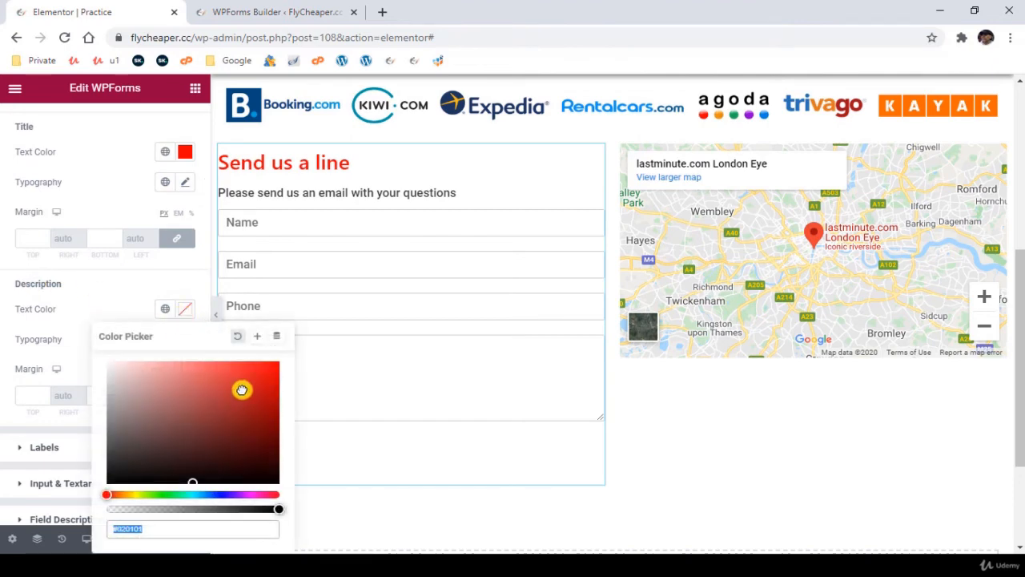
click(277, 363)
click(258, 385)
drag(213, 436, 161, 447)
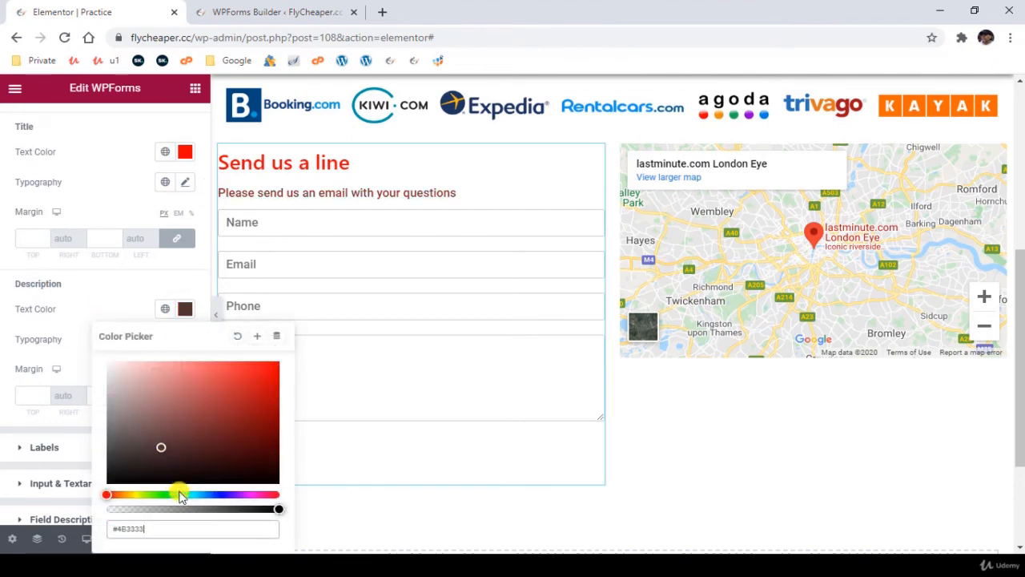
drag(139, 495, 118, 494)
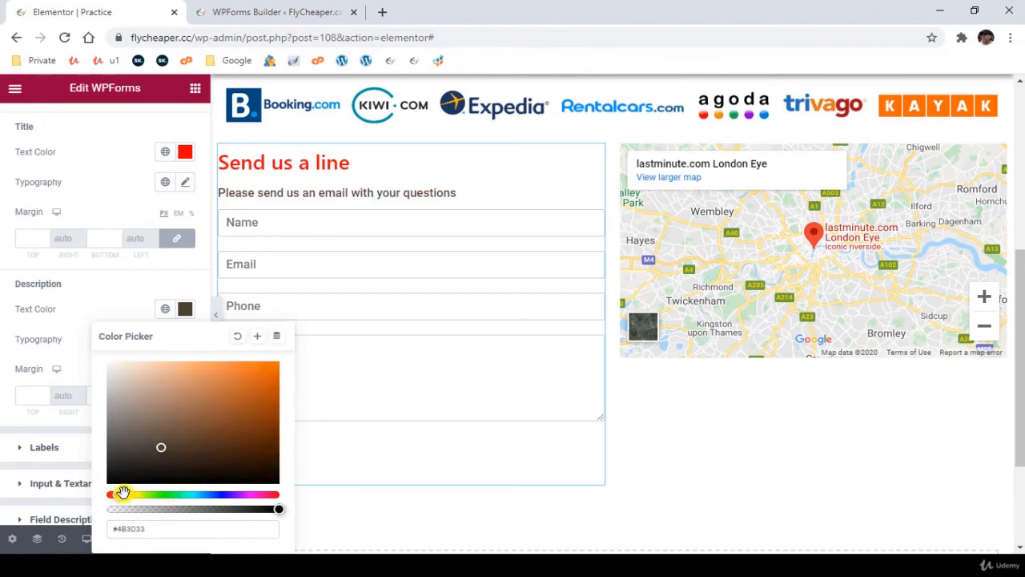
click(269, 378)
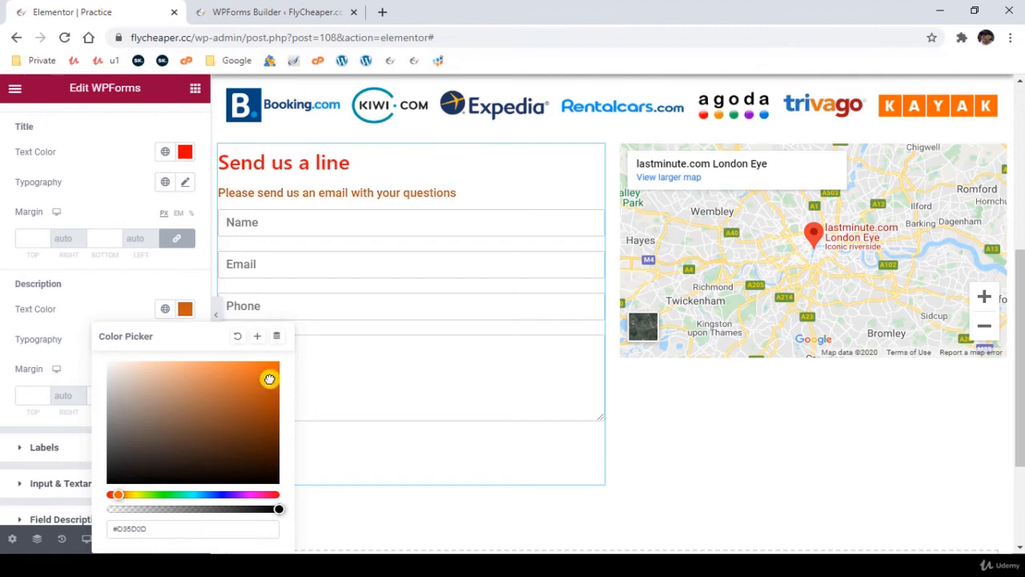
click(10, 247)
- Try an off-white background color, #FEFEFE, on the form's input fields and reset it to the default
scroll(88, 370, down, 2)
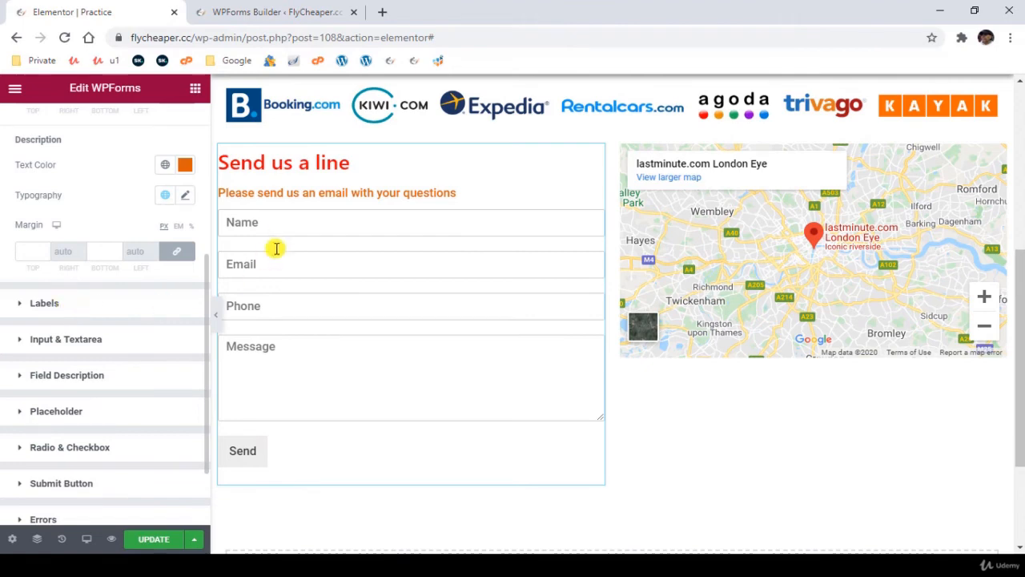
click(130, 329)
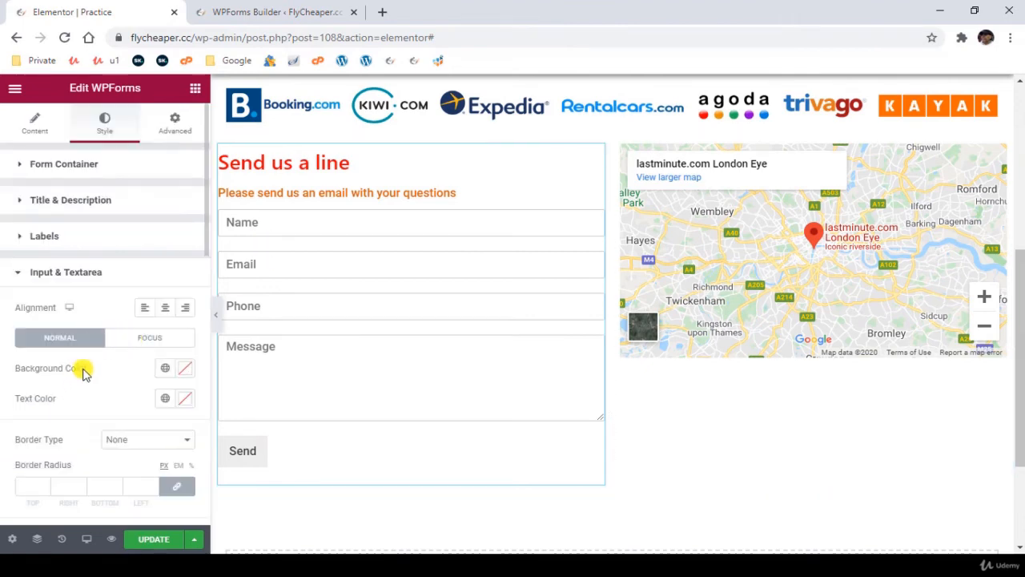
click(186, 373)
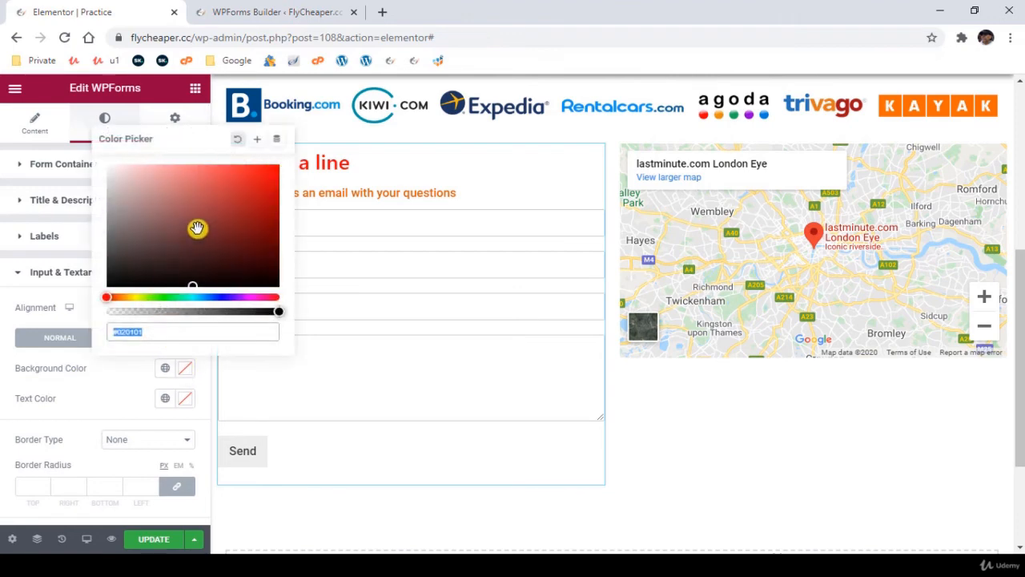
mouse_move(199, 229)
mouse_down()
mouse_move(261, 183)
mouse_move(112, 169)
mouse_up()
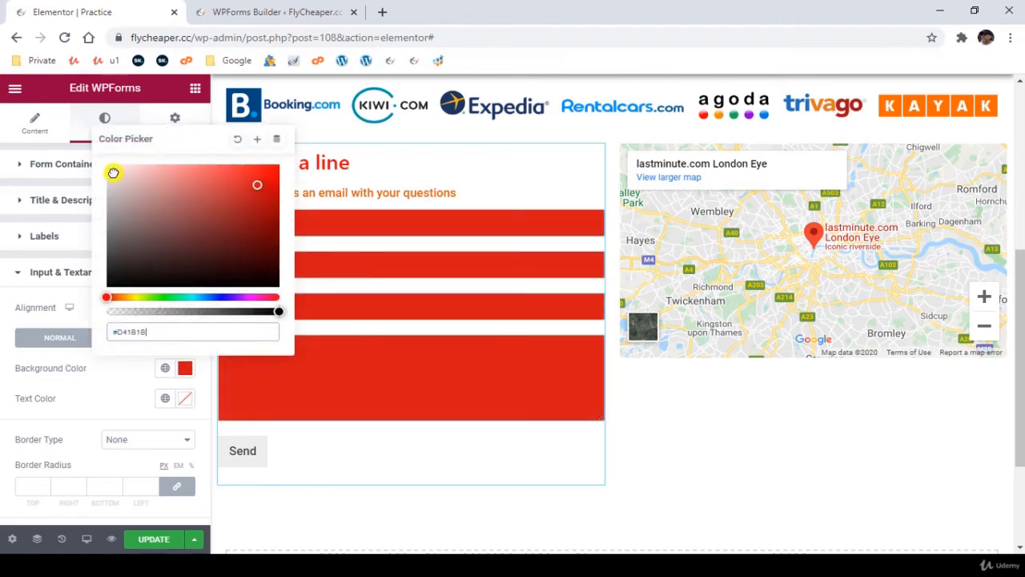
click(238, 141)
click(11, 388)
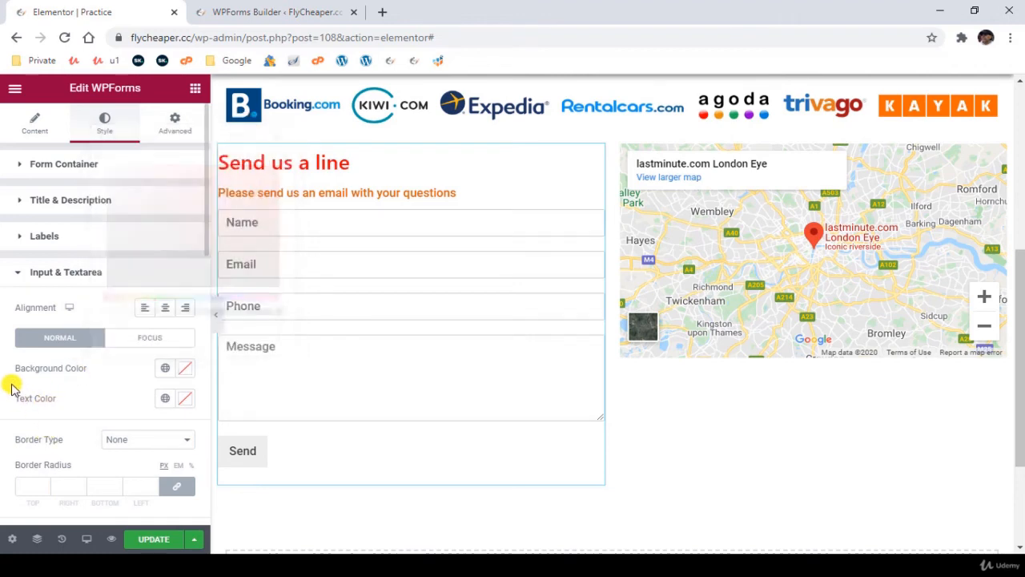
- Try a red text color, #E01313, on the form's input fields and reset it to the default
click(184, 398)
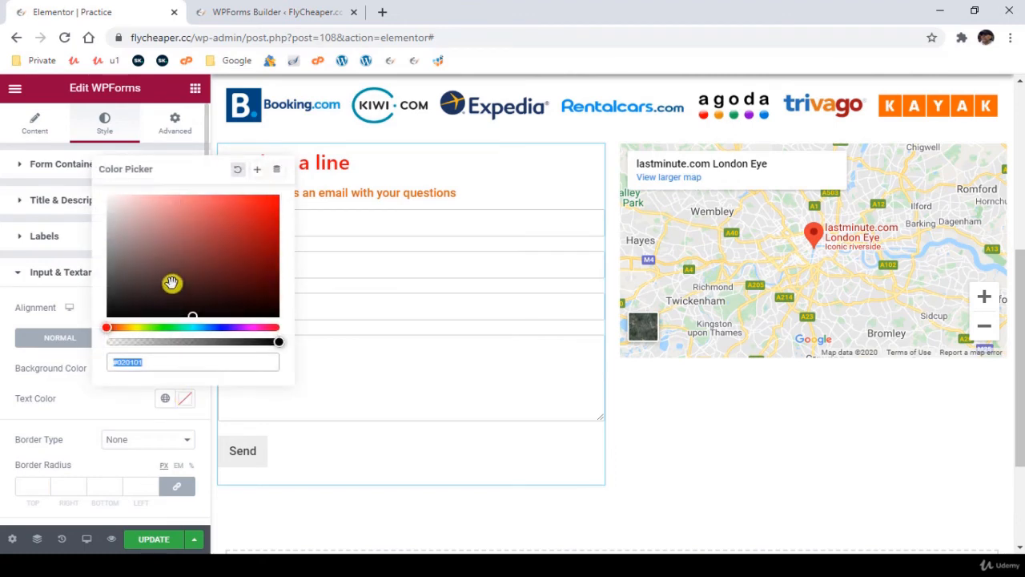
drag(171, 283, 264, 210)
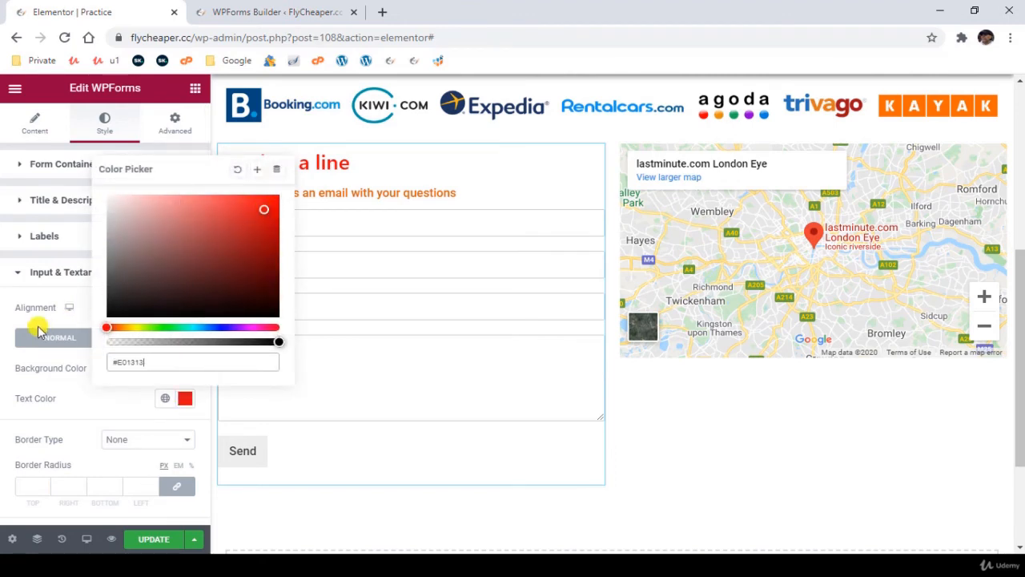
click(11, 320)
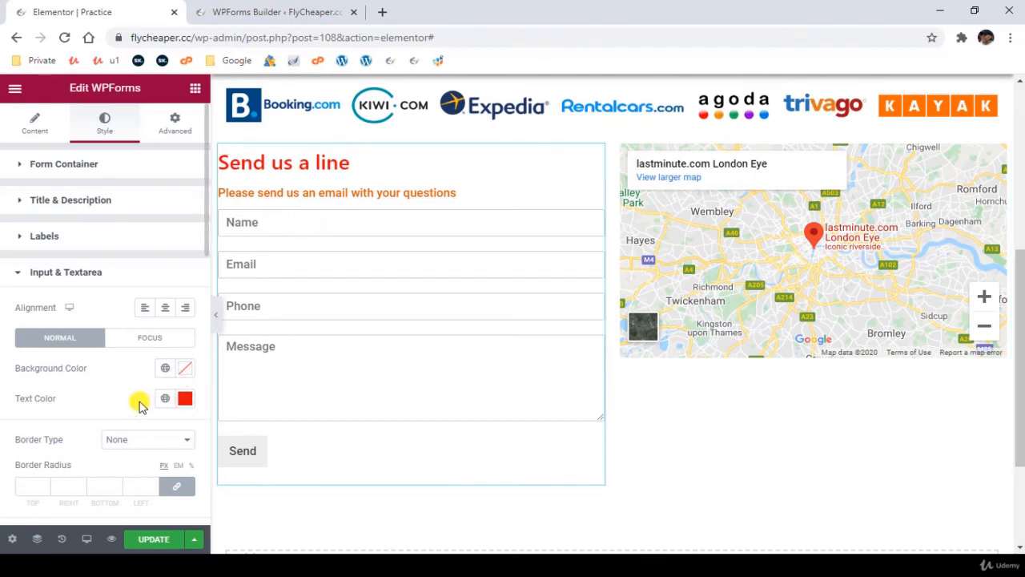
click(185, 400)
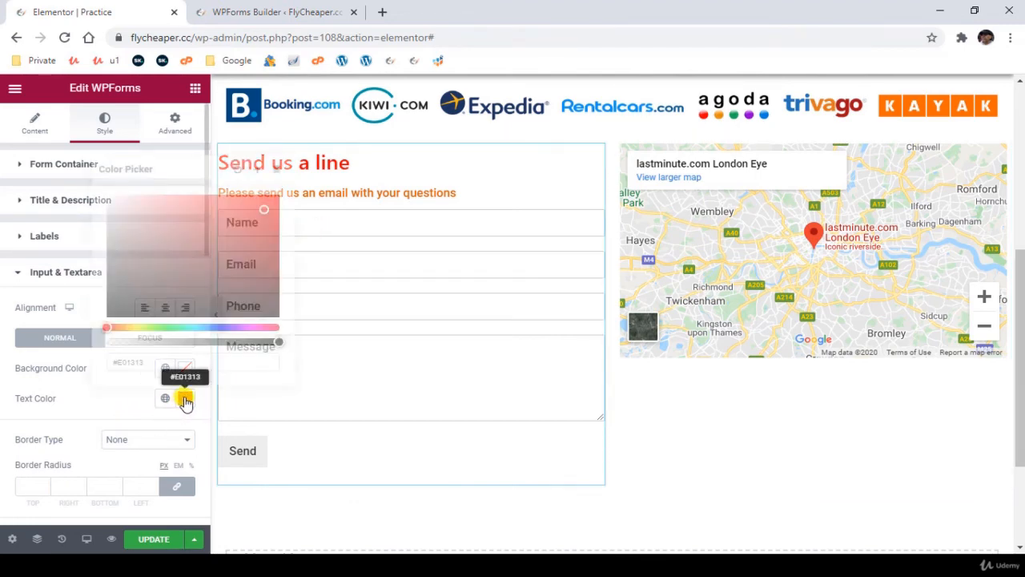
click(238, 169)
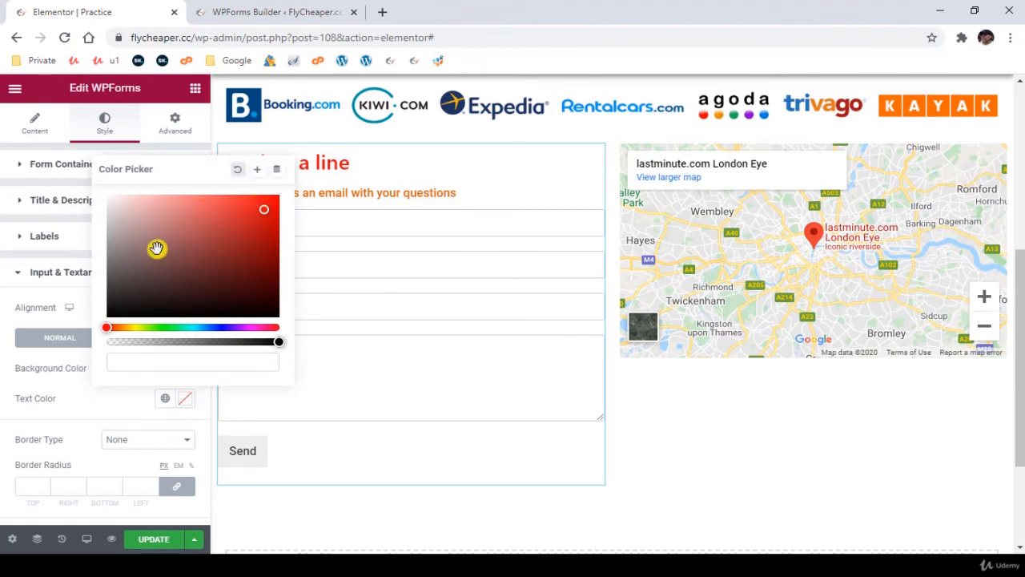
click(9, 366)
- Try a text indent of 0 and an input width of 0 on the form's fields and clear both values
scroll(48, 403, down, 2)
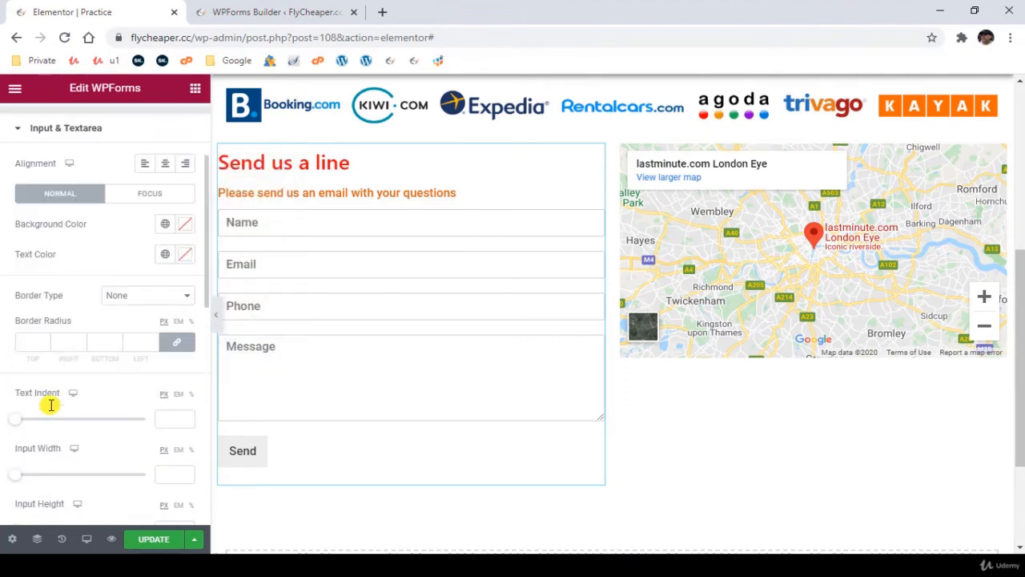
scroll(51, 405, down, 2)
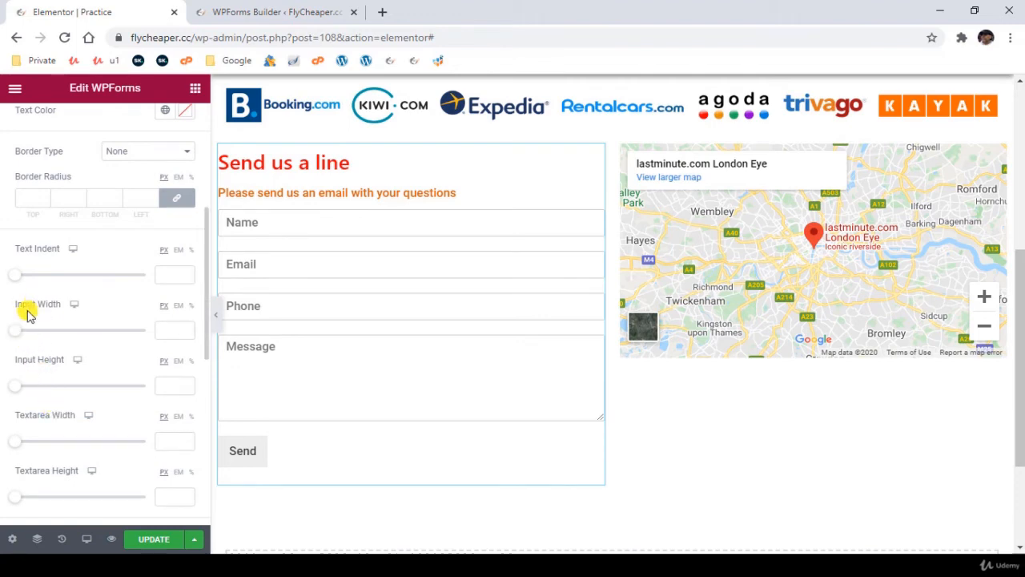
mouse_move(16, 281)
mouse_down()
mouse_move(59, 280)
mouse_move(3, 278)
mouse_up()
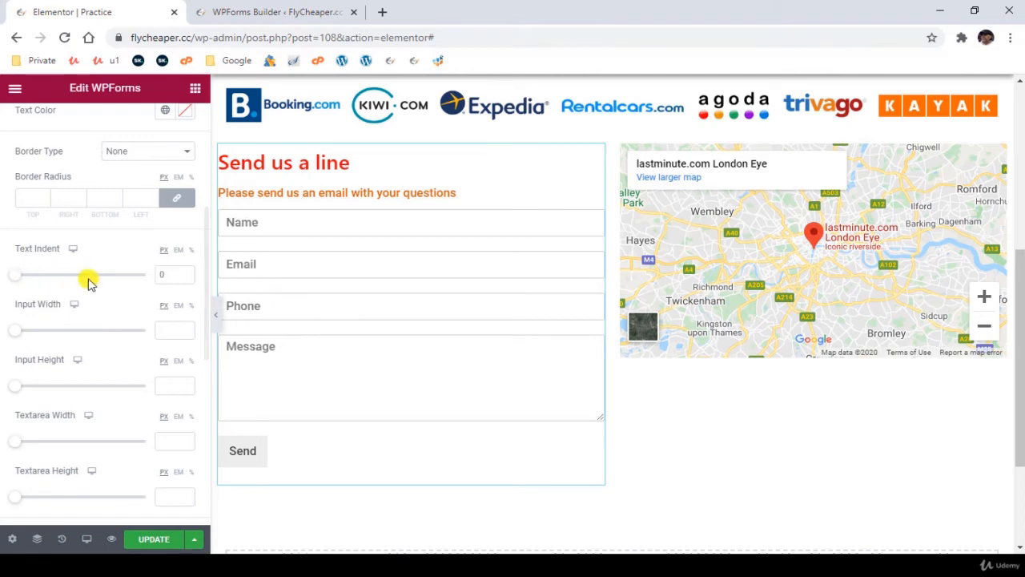
drag(173, 275, 158, 276)
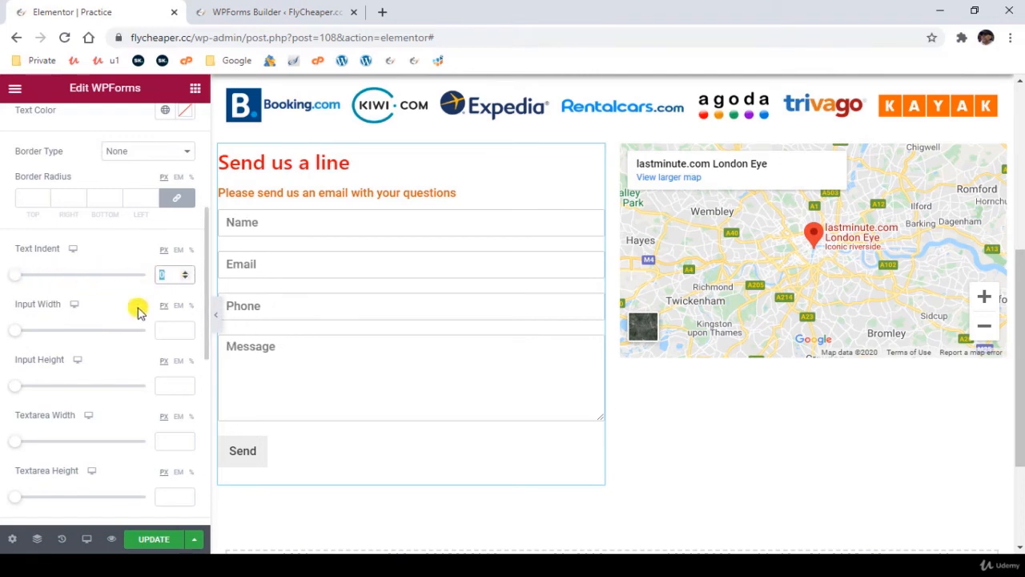
mouse_move(16, 331)
mouse_down()
mouse_move(80, 332)
mouse_move(4, 332)
mouse_move(94, 332)
mouse_move(12, 330)
mouse_up()
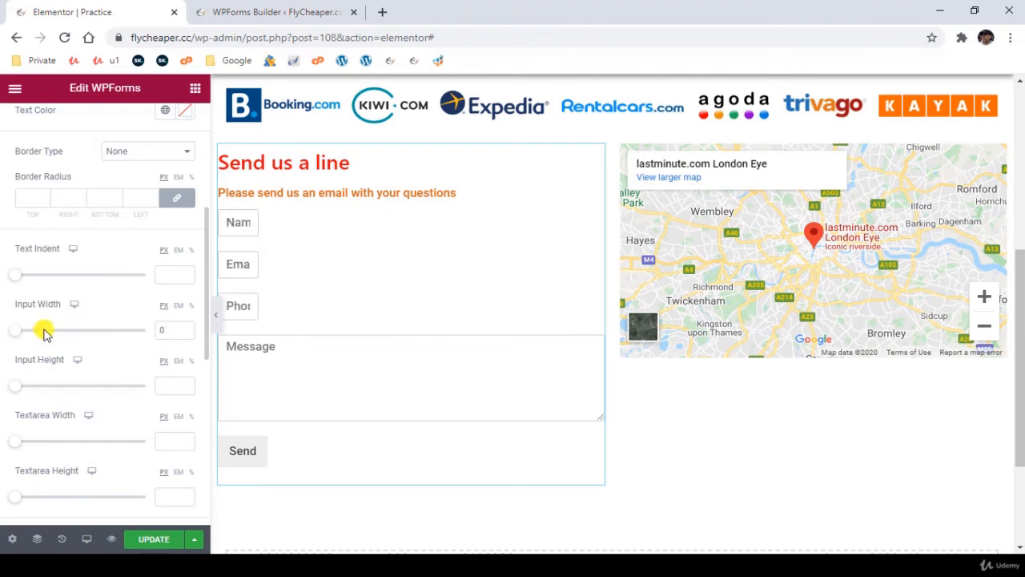
double_click(172, 330)
key(BackSpace)
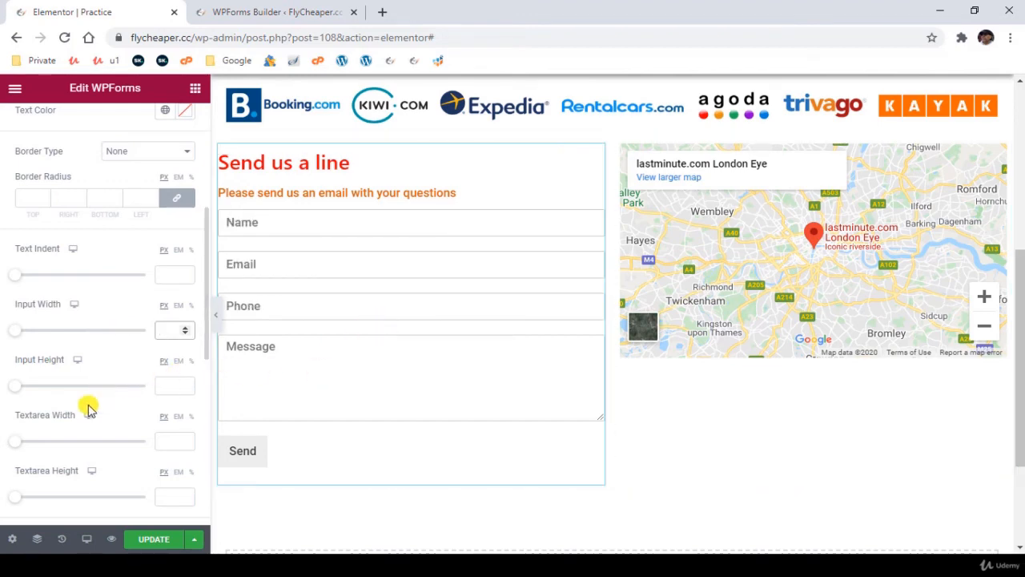
- Try a larger input height on the form's fields and clear the value again
drag(14, 390, 84, 389)
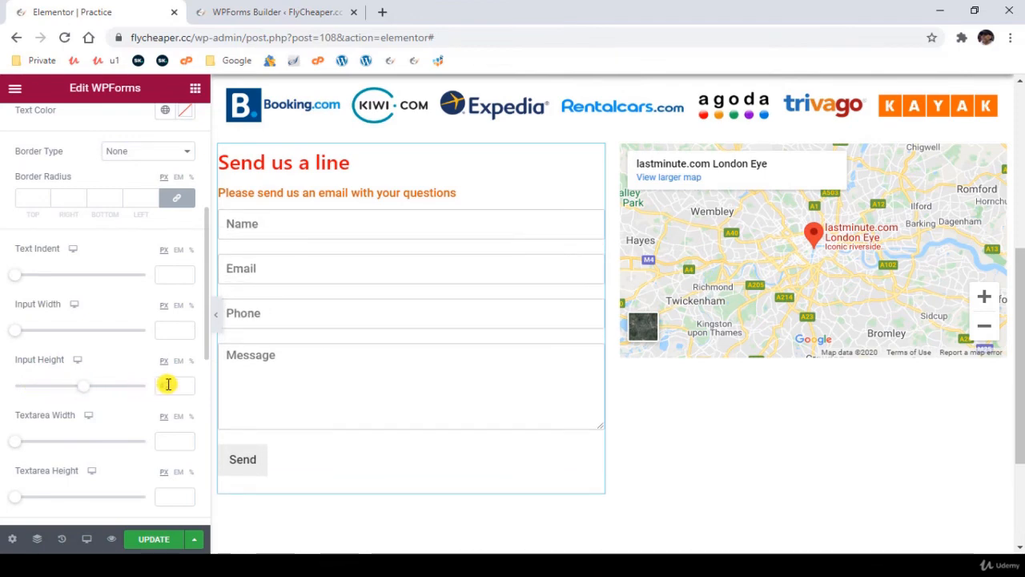
drag(170, 384, 57, 377)
key(BackSpace)
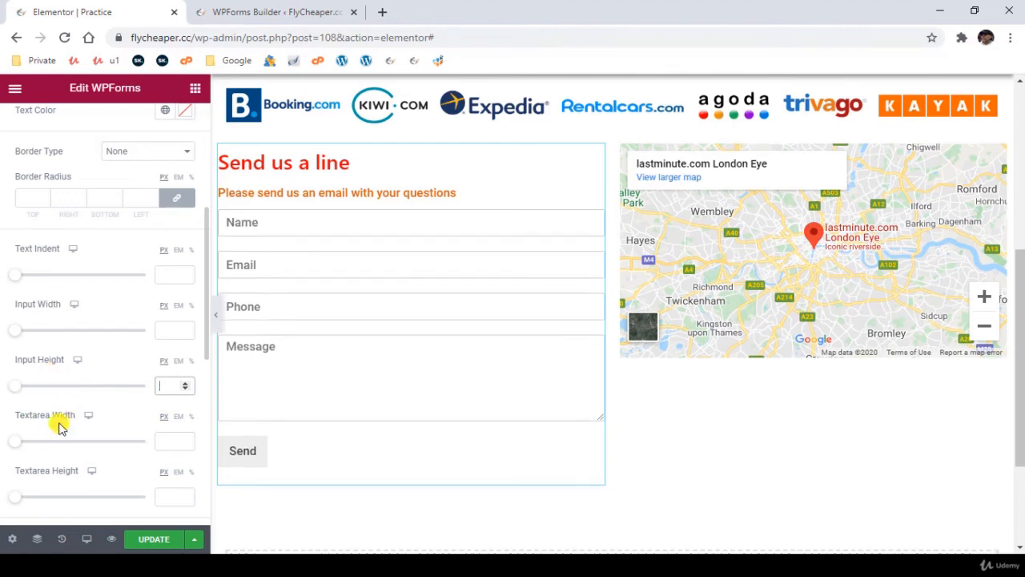
scroll(46, 464, down, 2)
scroll(46, 464, down, 1)
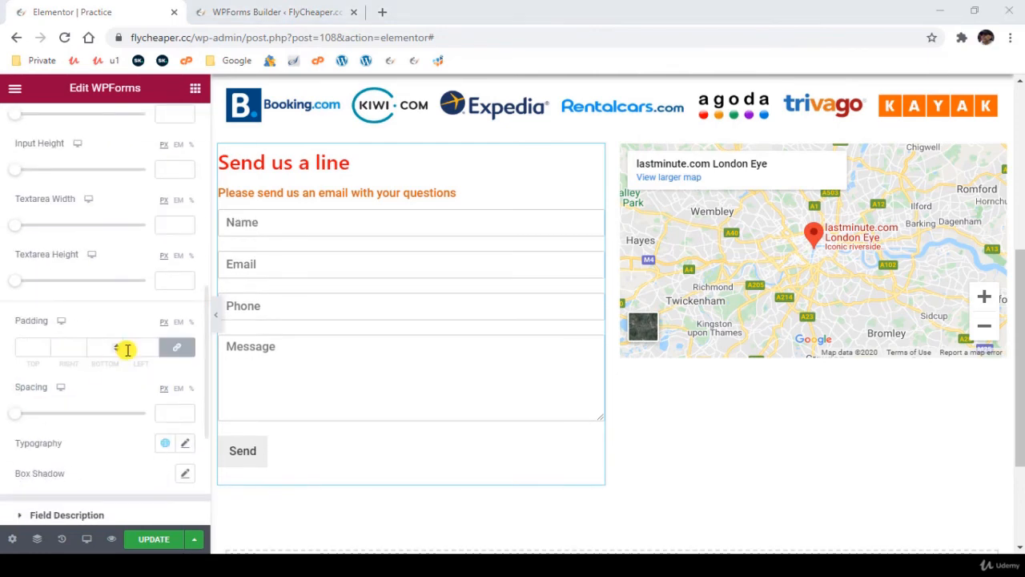
scroll(101, 373, down, 2)
scroll(101, 373, down, 1)
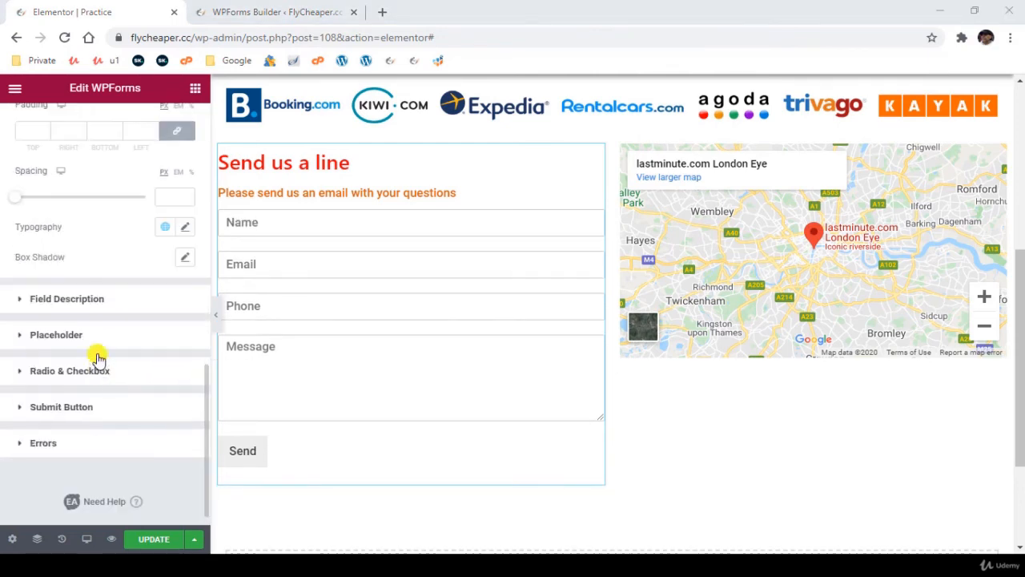
click(87, 302)
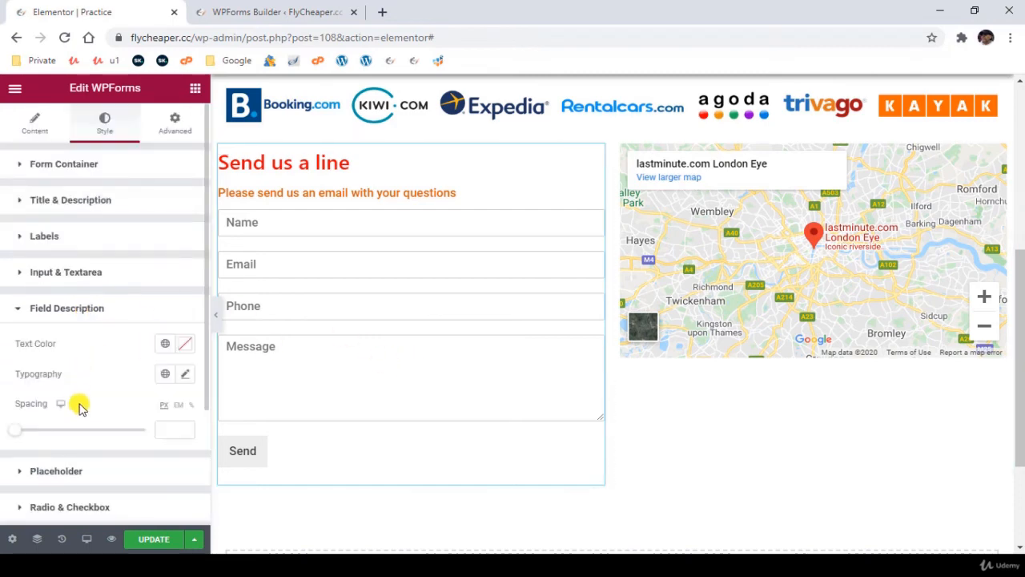
click(76, 307)
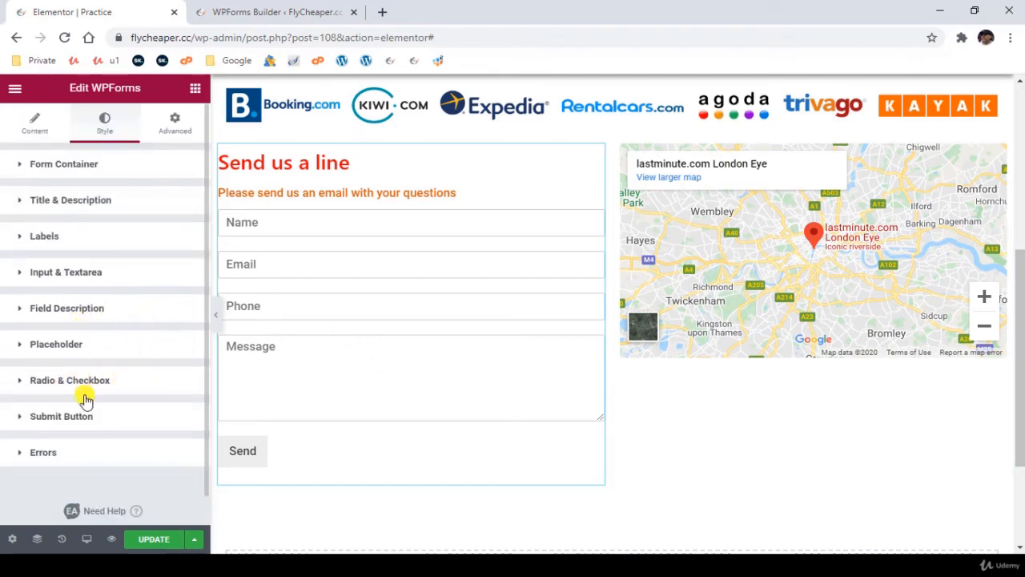
- Try a custom width of 100% with center alignment on the form's submit button
click(61, 416)
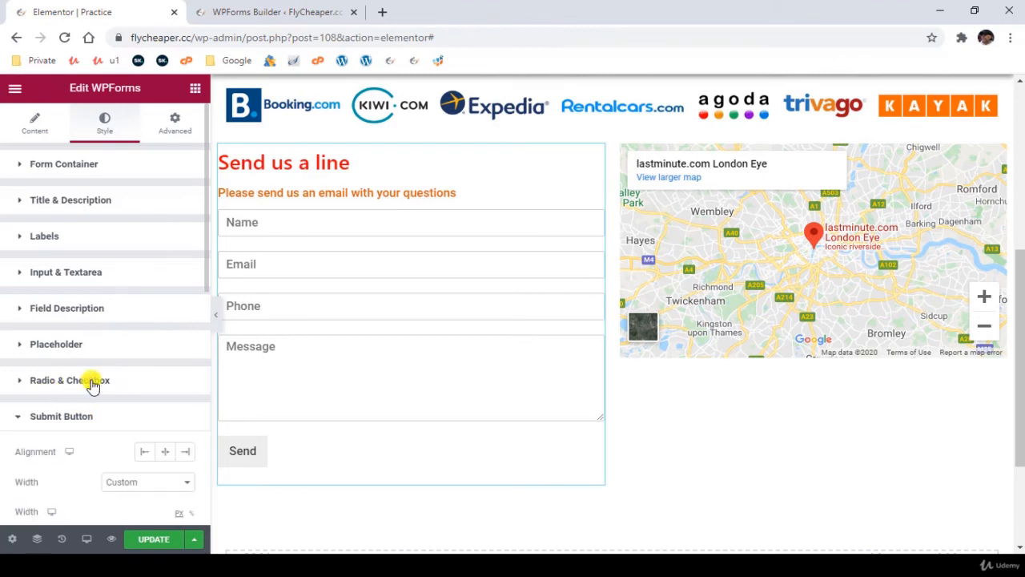
scroll(114, 396, down, 1)
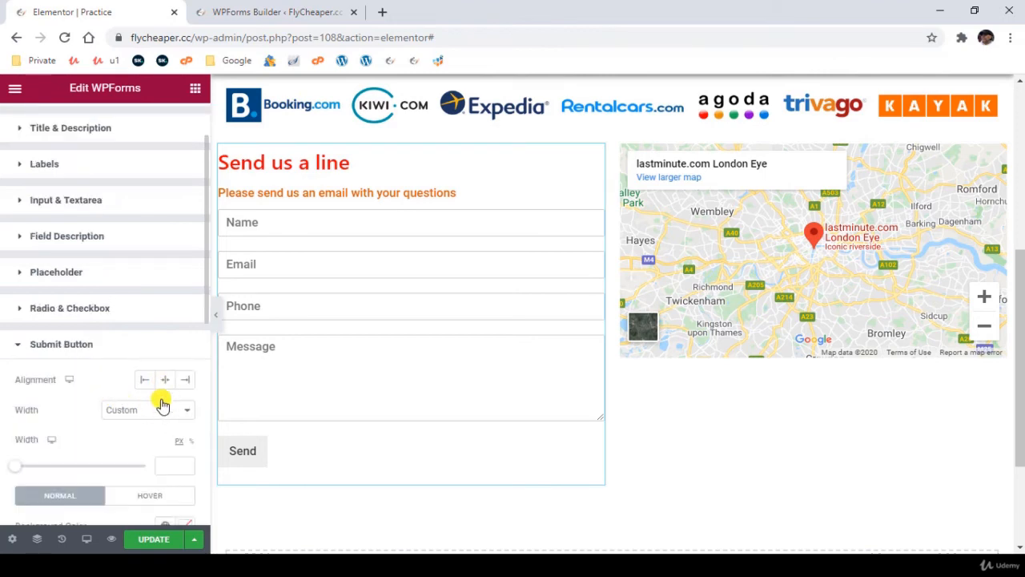
click(192, 444)
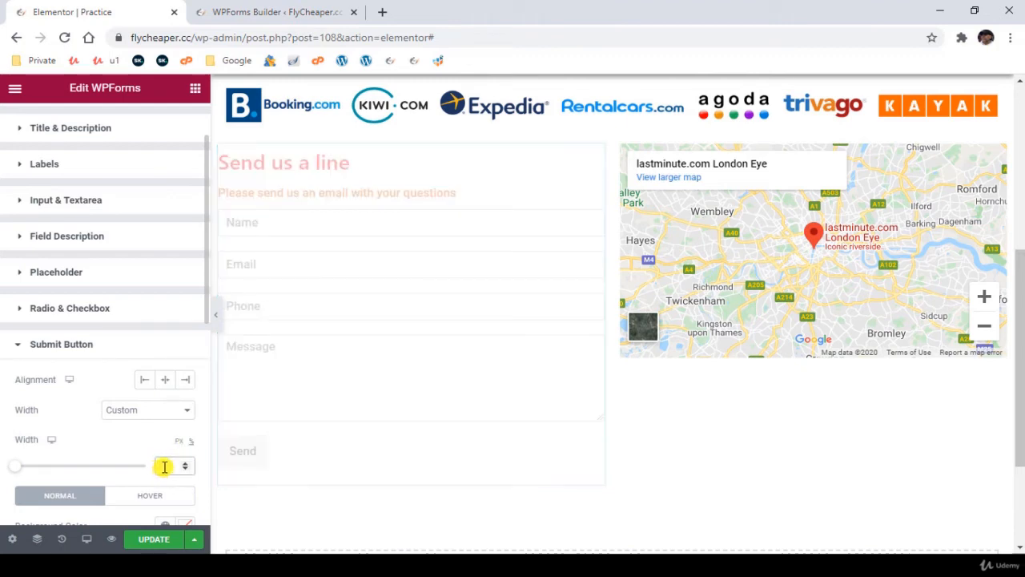
click(164, 466)
text(100)
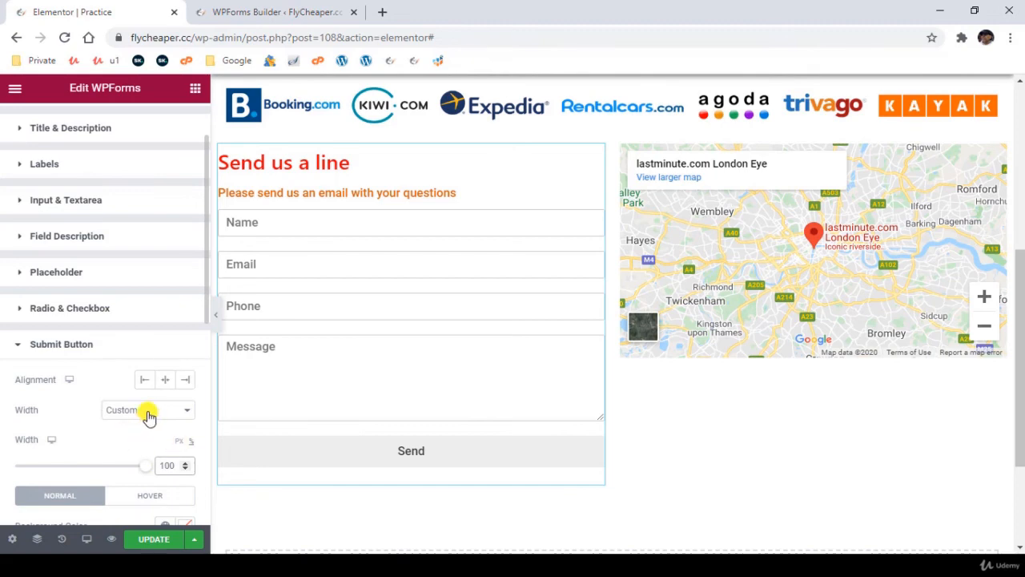
click(165, 381)
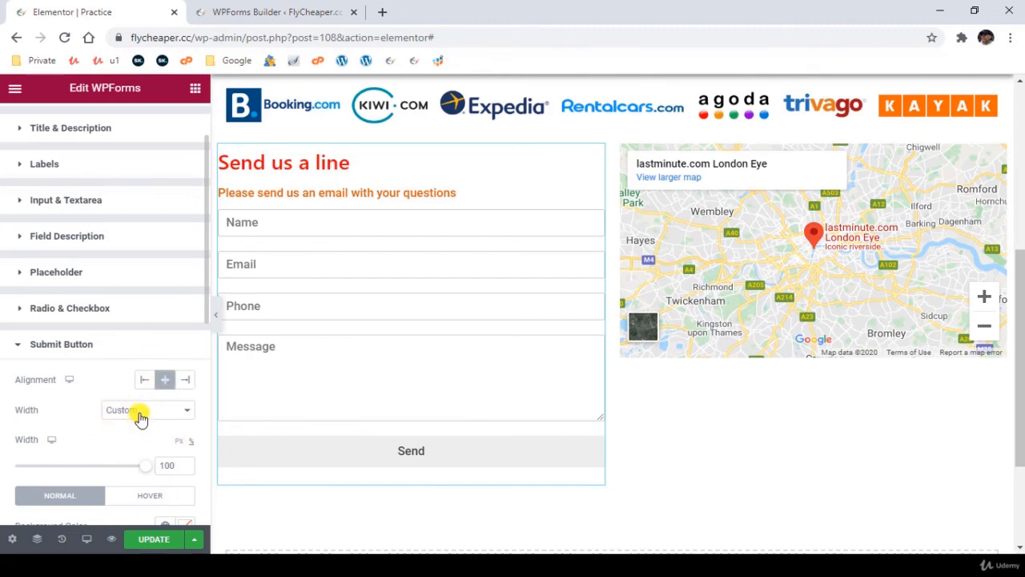
- Switch the submit button's width to Full Width and look at the Radio & Checkbox style options
click(141, 415)
click(128, 424)
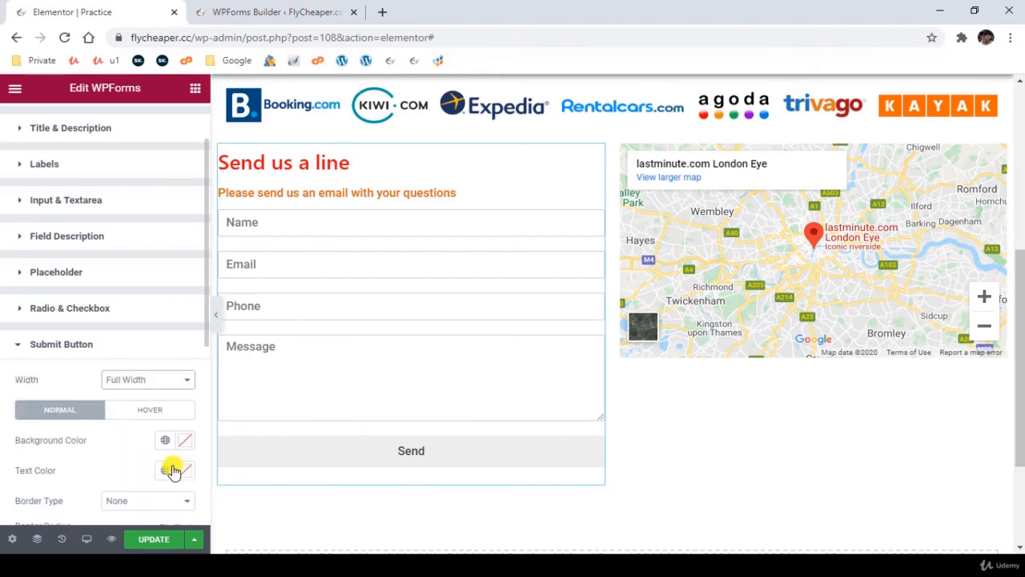
scroll(110, 457, down, 1)
scroll(105, 451, up, 1)
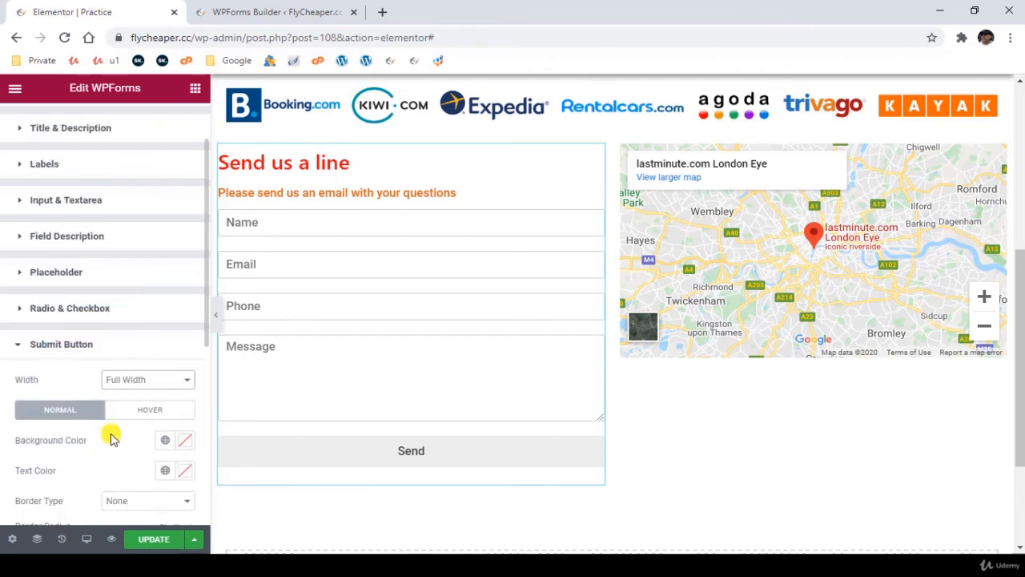
click(138, 353)
click(142, 382)
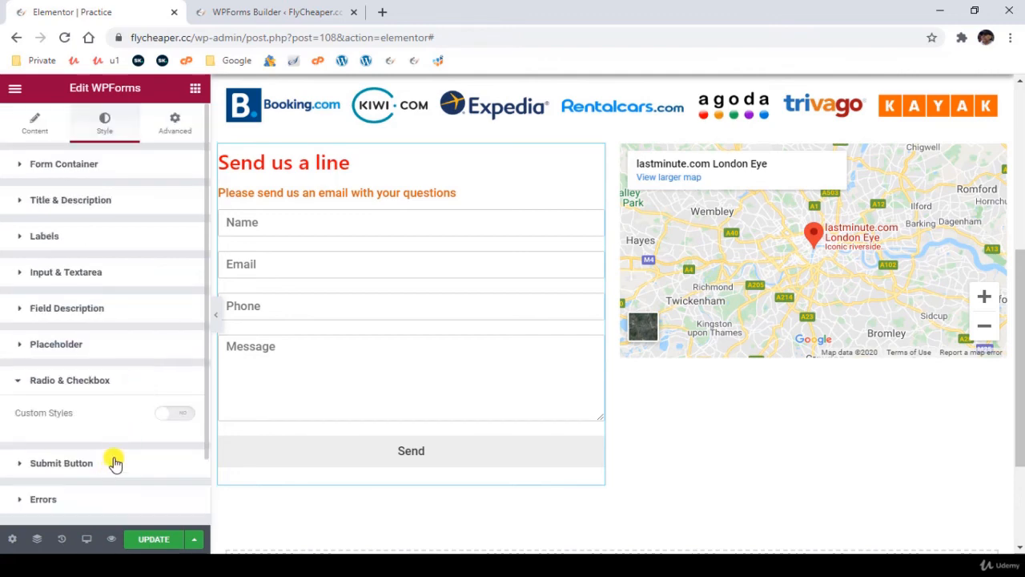
click(112, 462)
scroll(131, 444, down, 1)
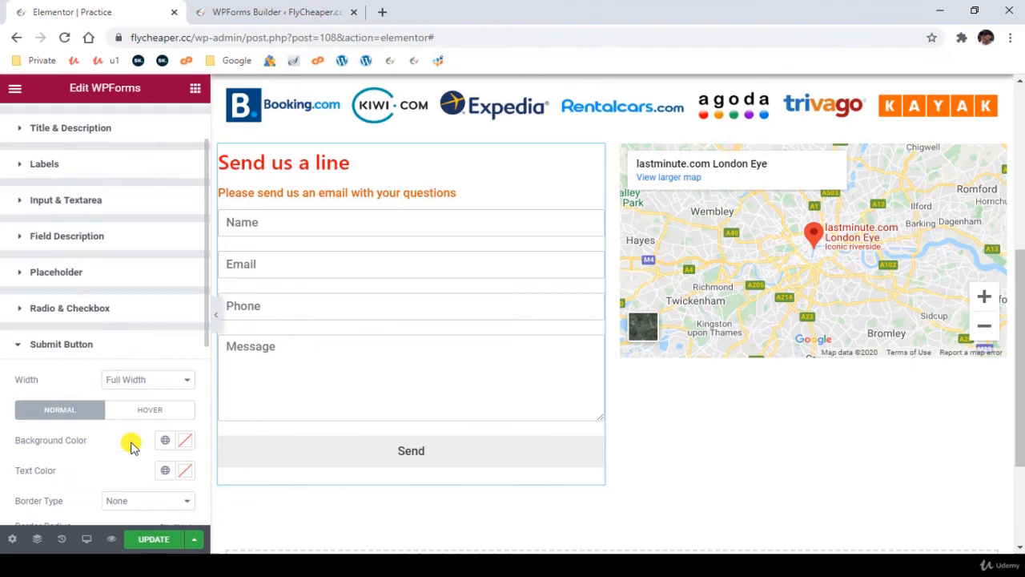
- Clear the submit button's custom width value and set its width option to Full Width
click(142, 389)
click(142, 402)
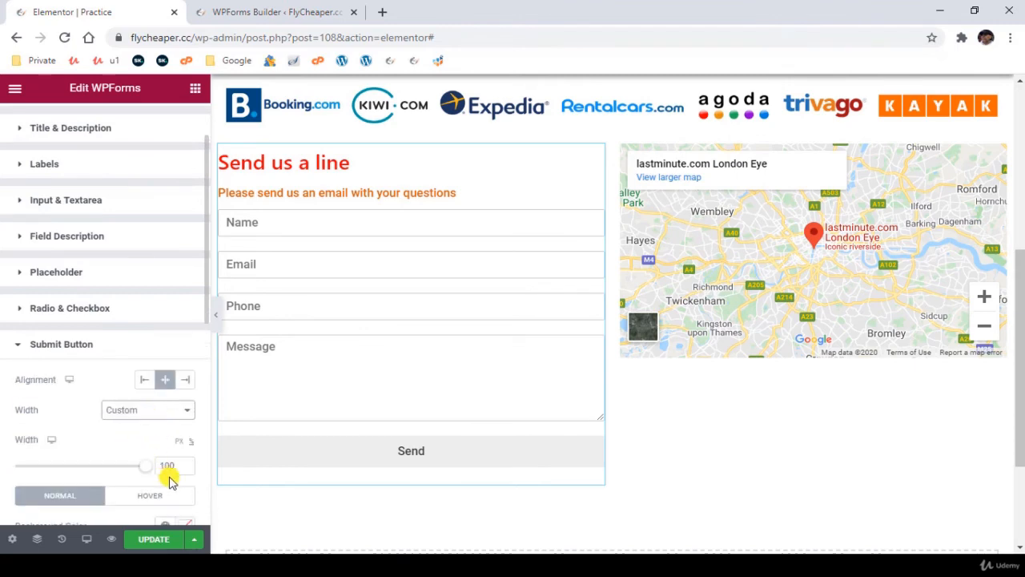
drag(169, 472, 121, 466)
key(BackSpace)
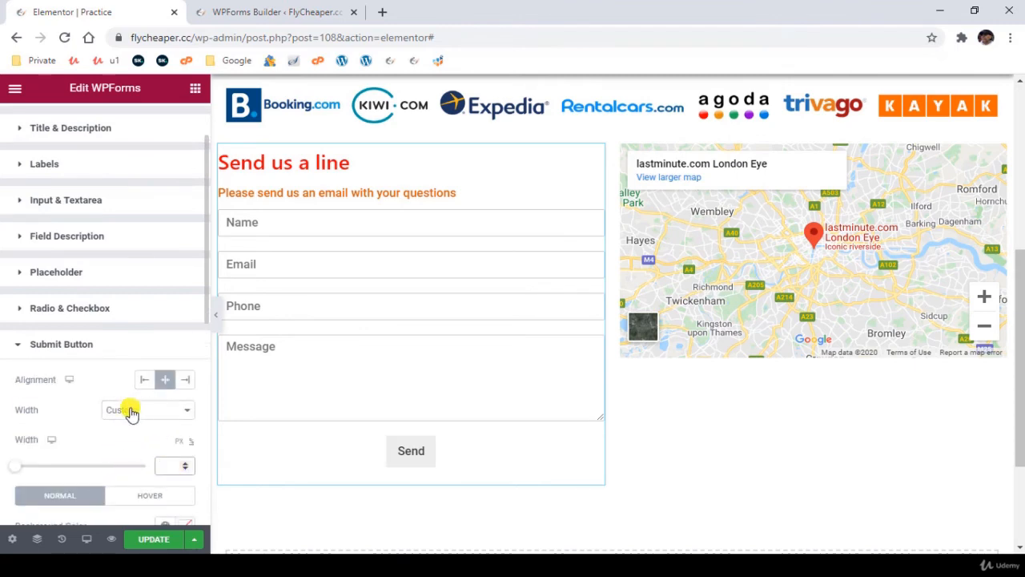
click(131, 411)
click(124, 433)
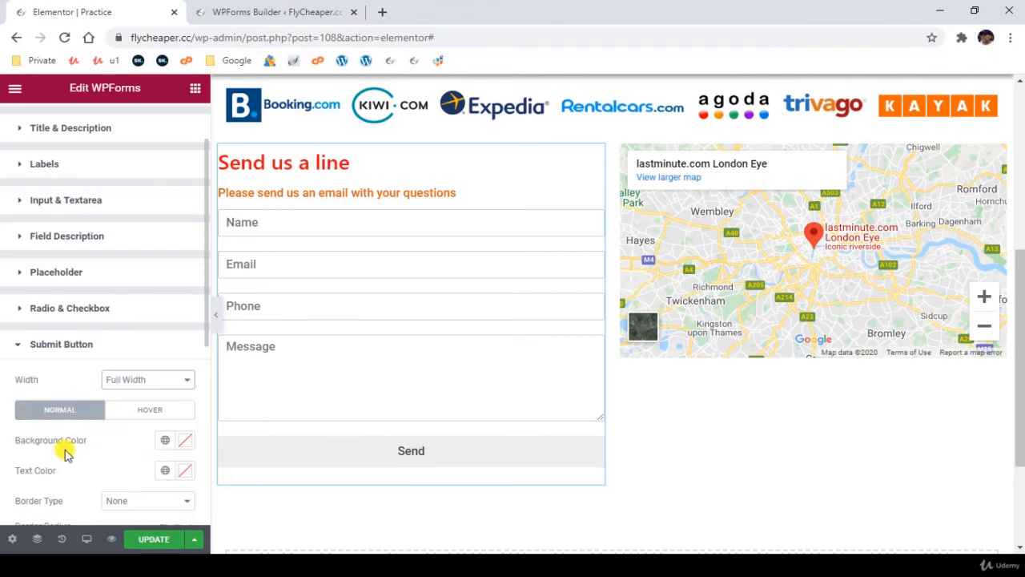
- Set the submit button's border radius to 50 px on all corners
scroll(66, 453, down, 1)
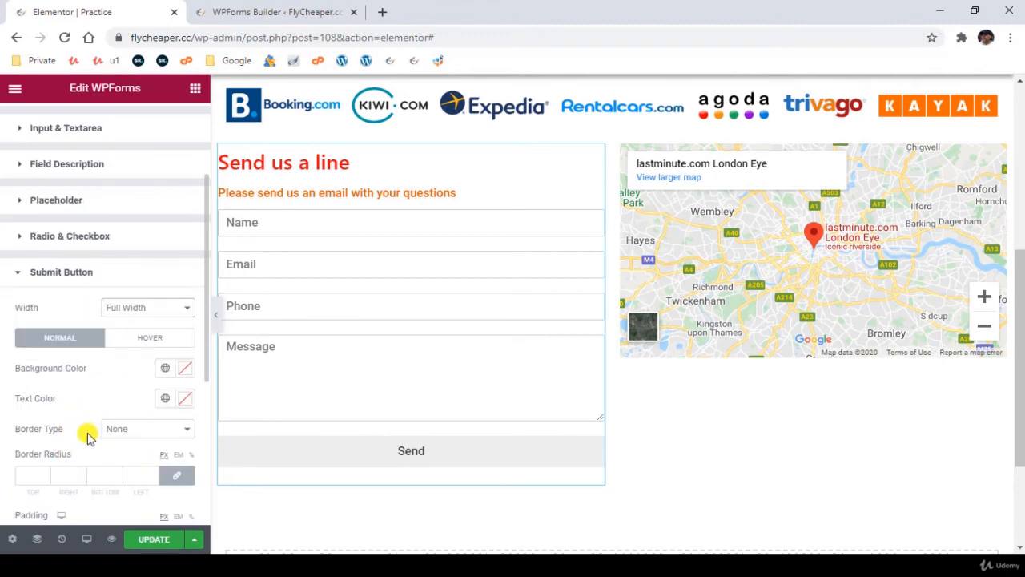
scroll(50, 436, down, 1)
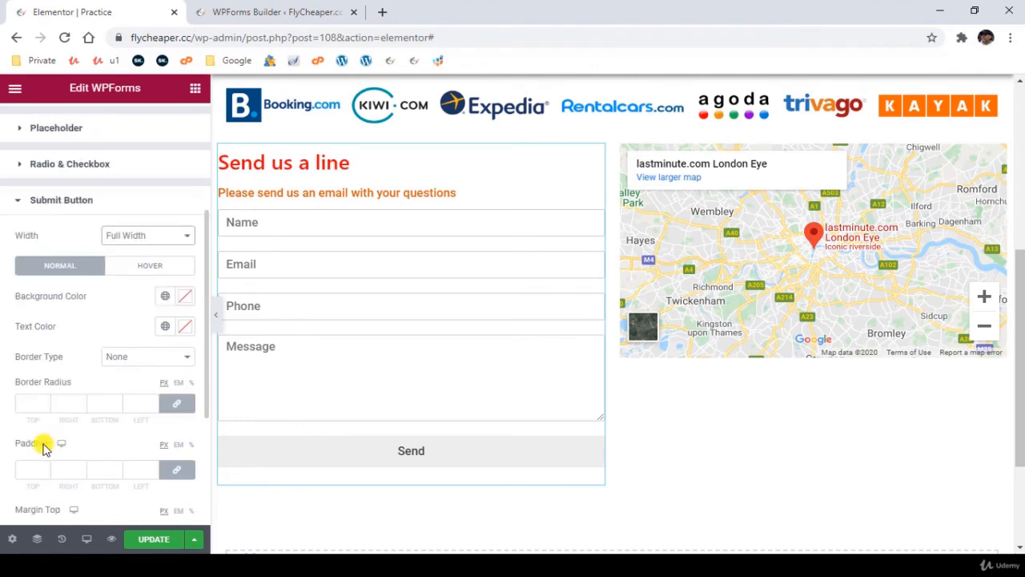
click(29, 402)
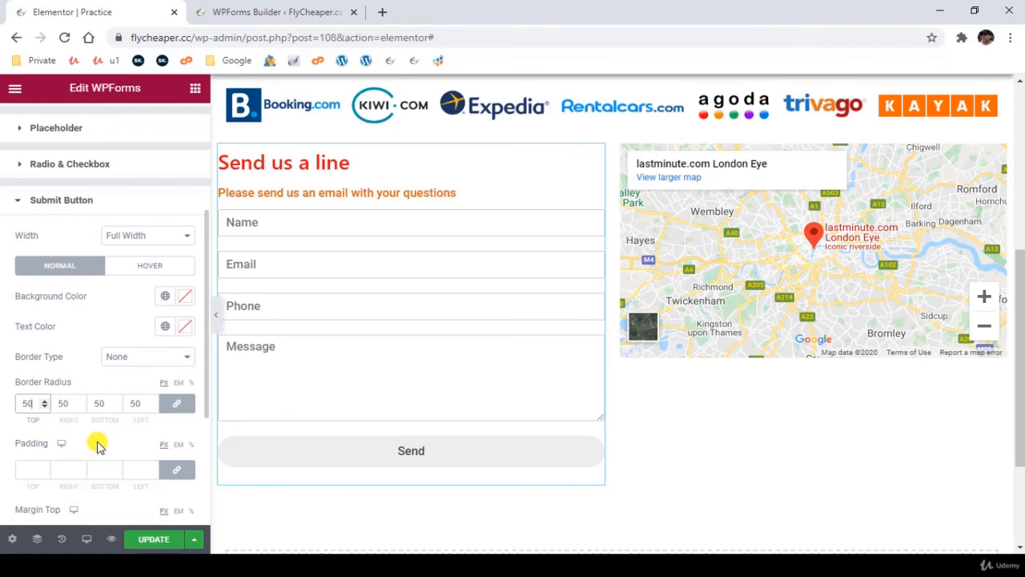
scroll(96, 446, down, 1)
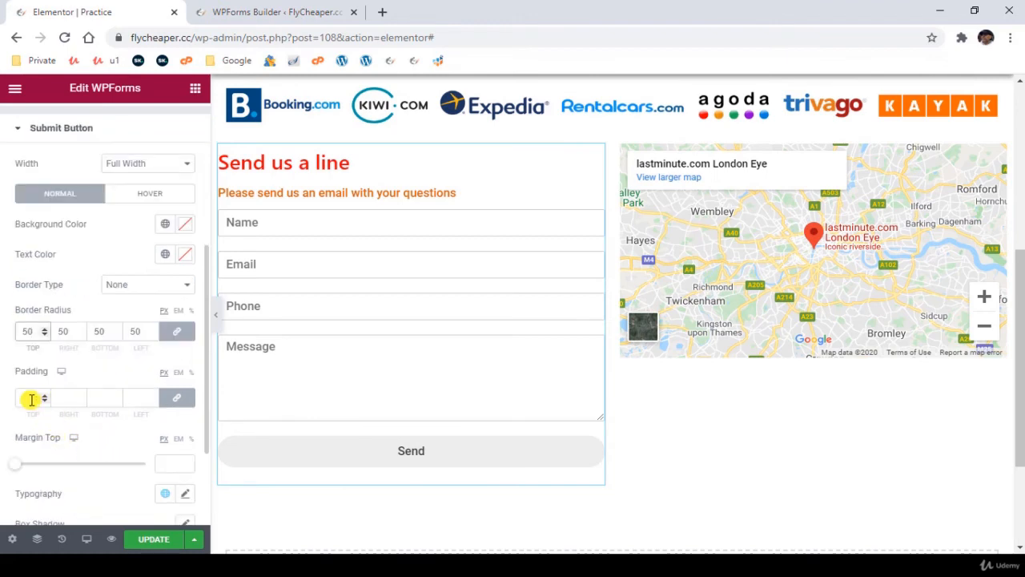
- Look through the form widget's advanced layout options and its Form Container style settings
scroll(137, 126, up, 4)
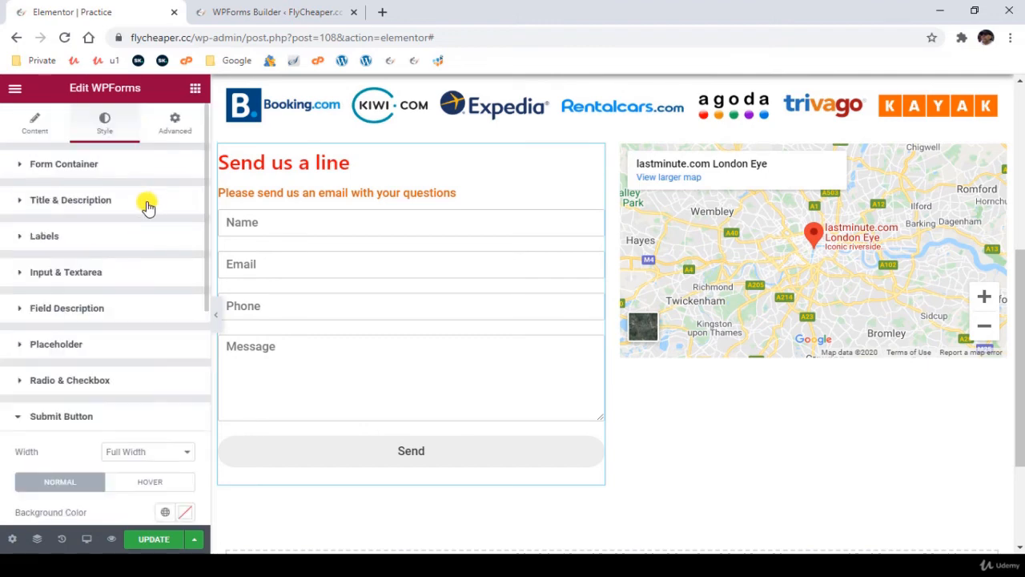
click(177, 122)
scroll(99, 368, down, 1)
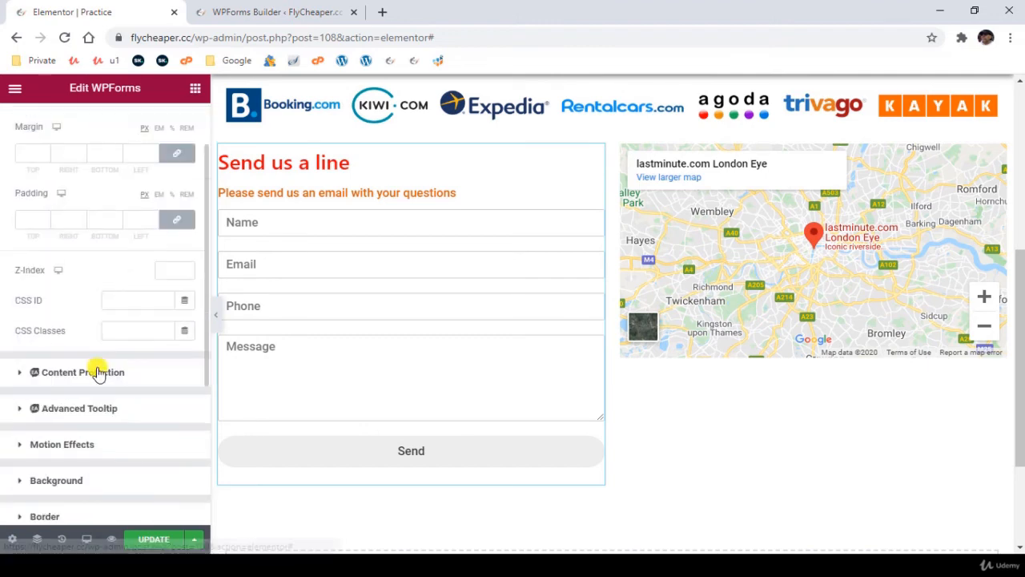
scroll(87, 352, up, 1)
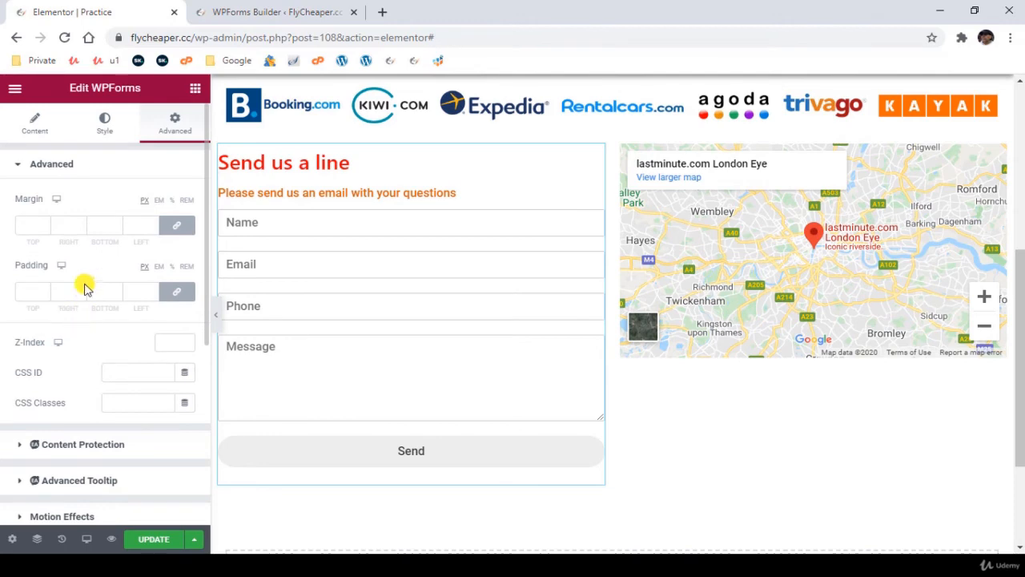
click(108, 126)
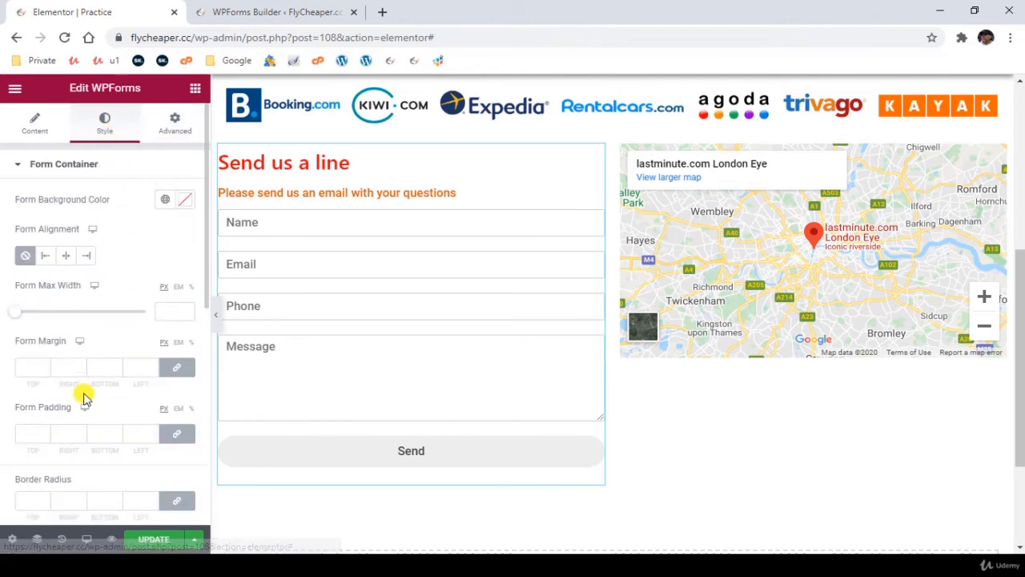
scroll(85, 396, down, 1)
scroll(43, 415, down, 2)
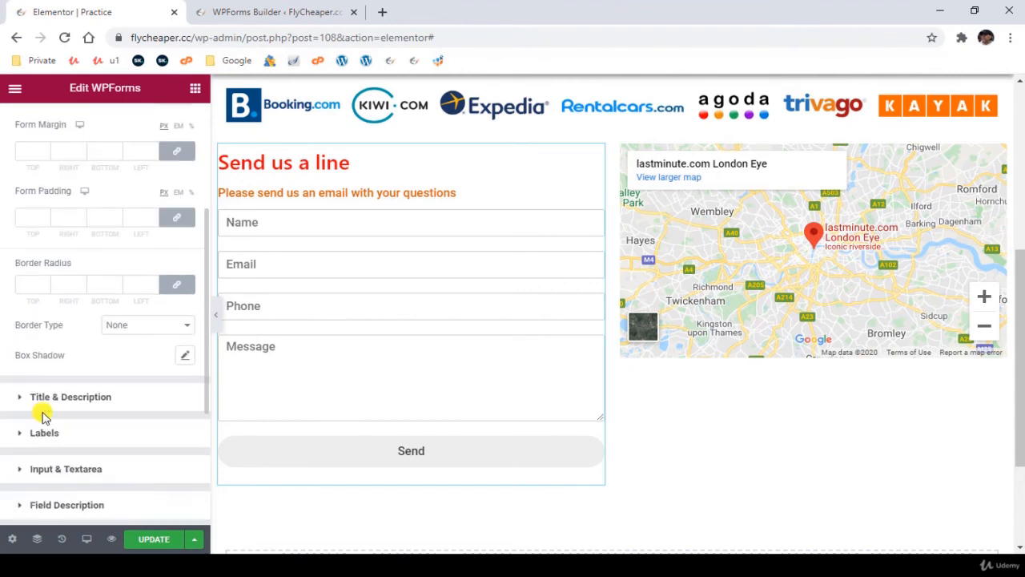
scroll(42, 415, down, 2)
scroll(80, 427, down, 1)
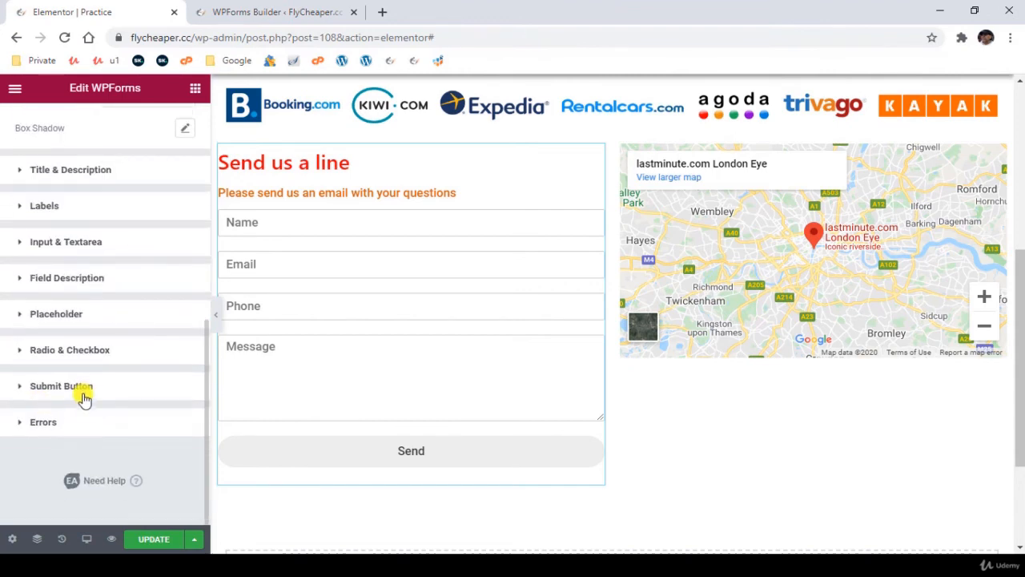
- Try increasing the submit button's padding up to 50 px on all sides and clear the value again
click(92, 386)
scroll(88, 426, down, 1)
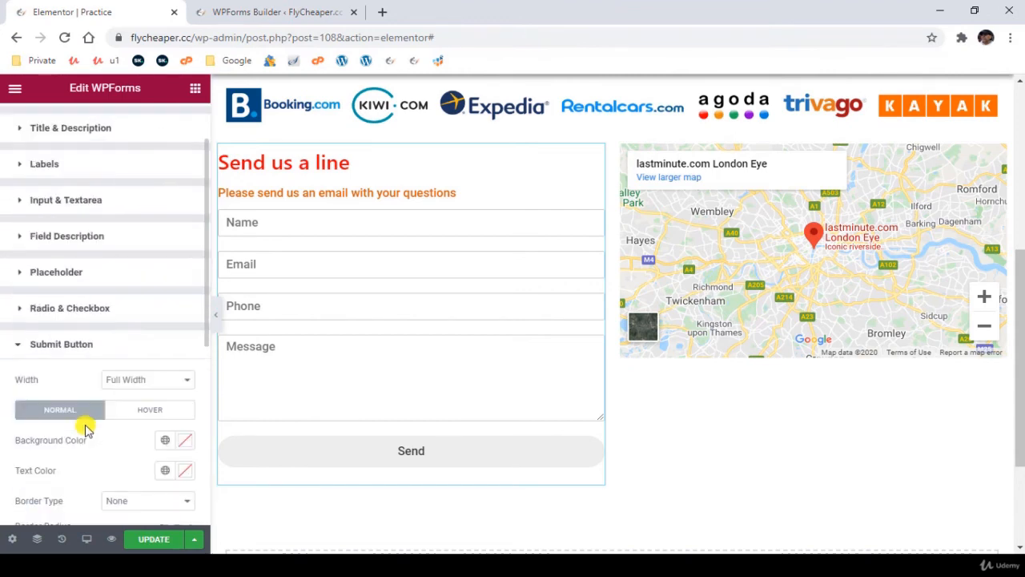
scroll(106, 417, down, 1)
scroll(45, 441, down, 2)
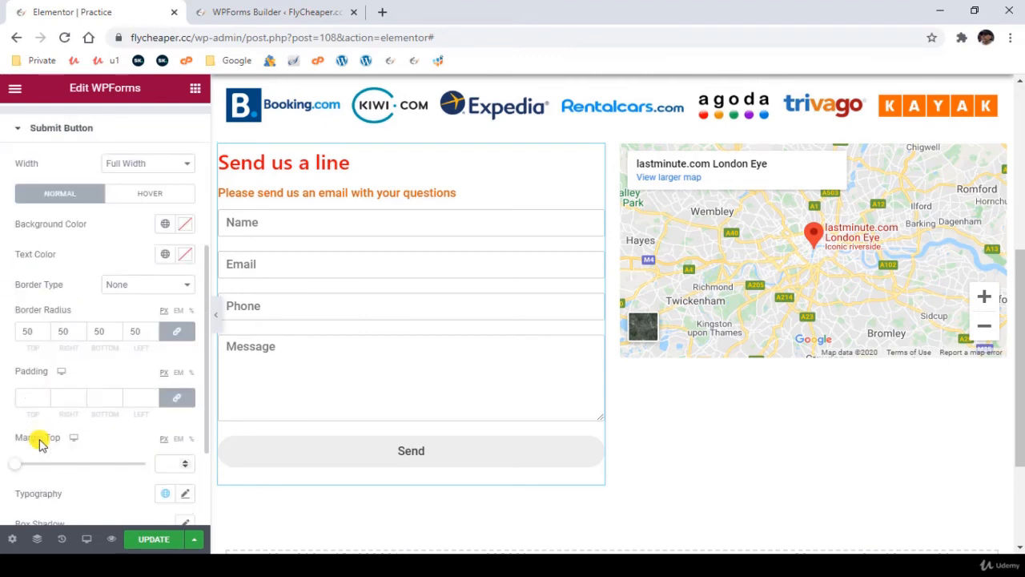
scroll(40, 386, down, 1)
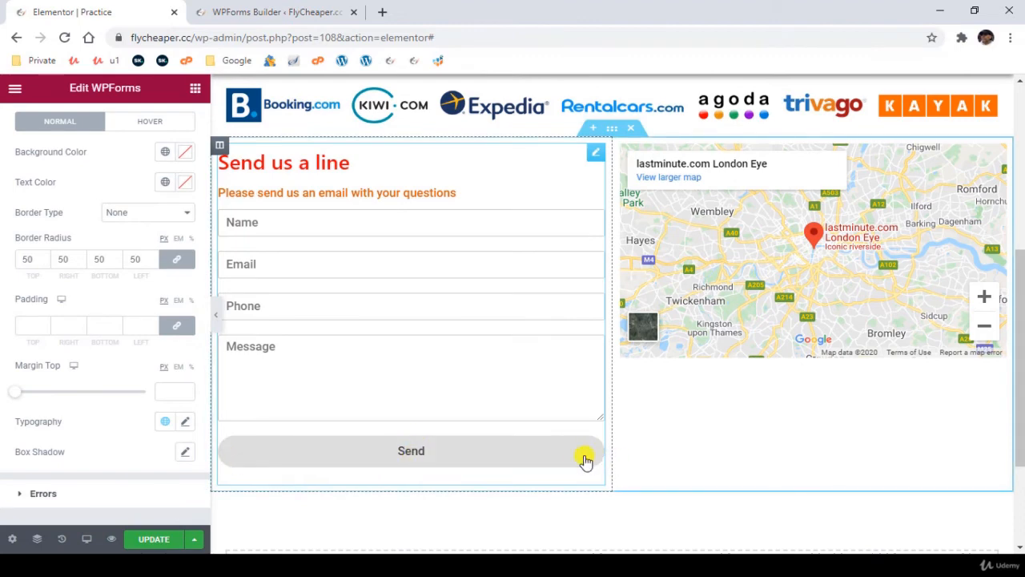
click(154, 324)
text(1)
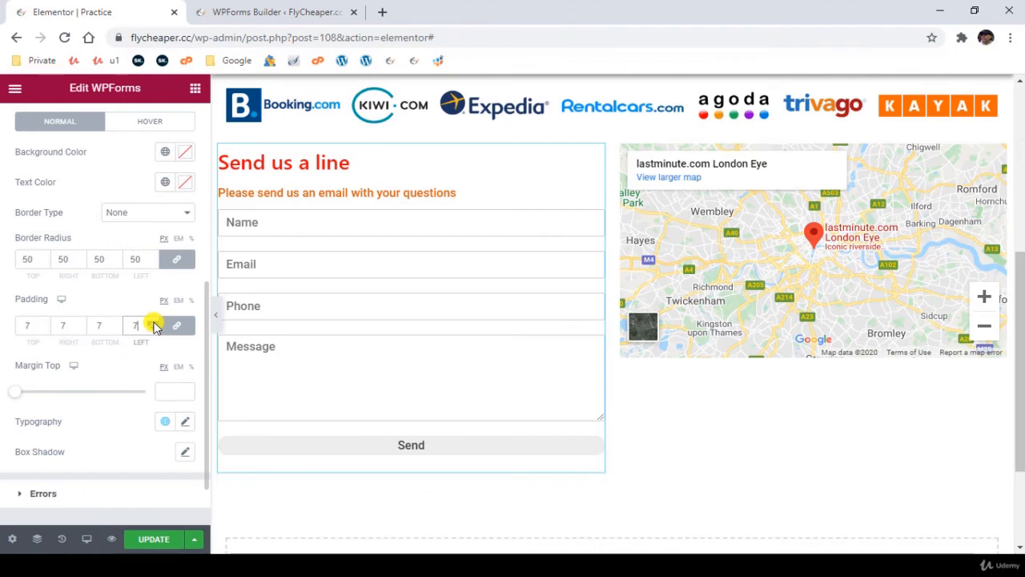
click(153, 324)
click(154, 324)
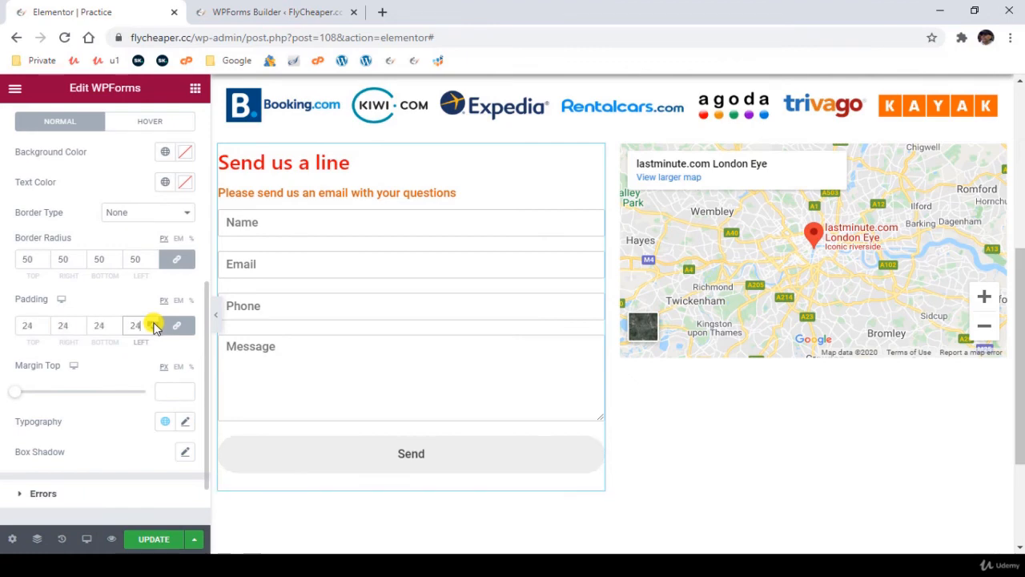
click(154, 323)
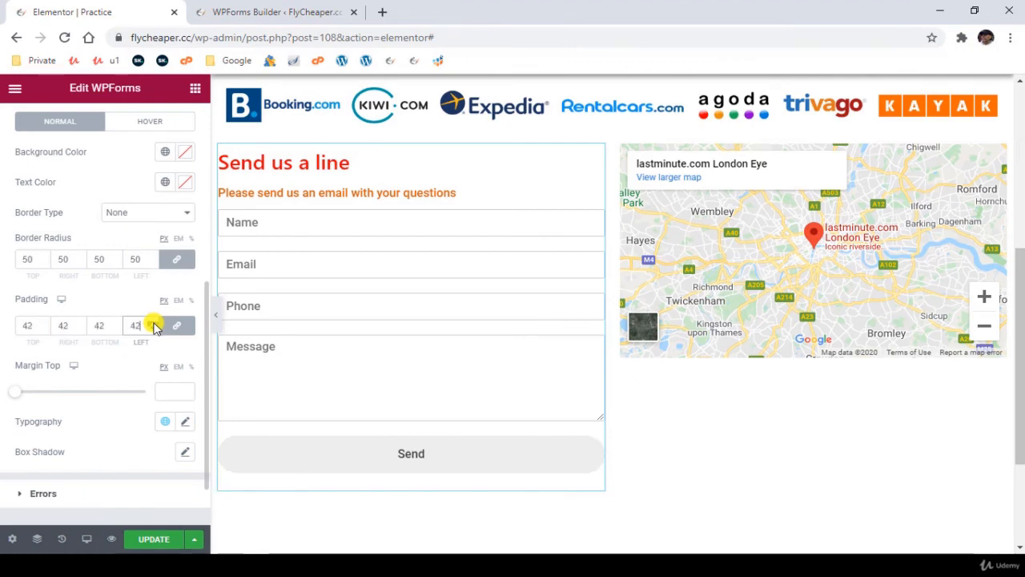
click(154, 324)
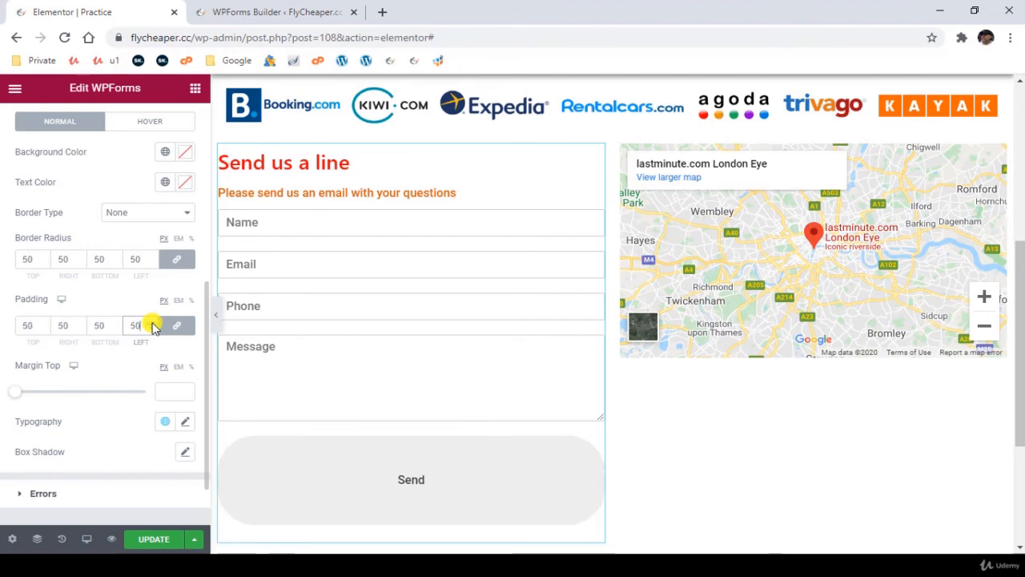
double_click(26, 325)
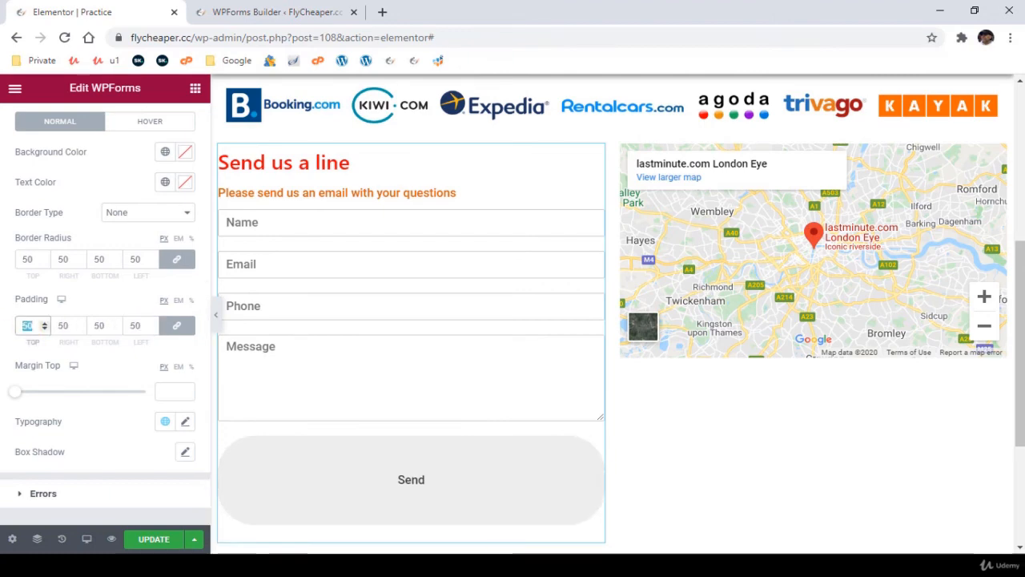
key(BackSpace)
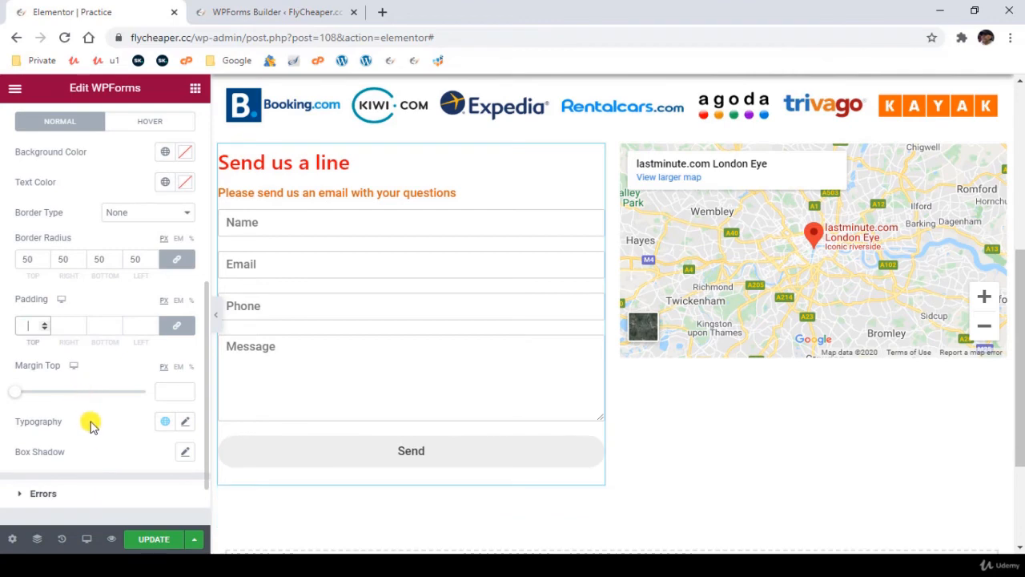
- Set the form widget's advanced padding to 50 px on all sides
scroll(163, 128, up, 5)
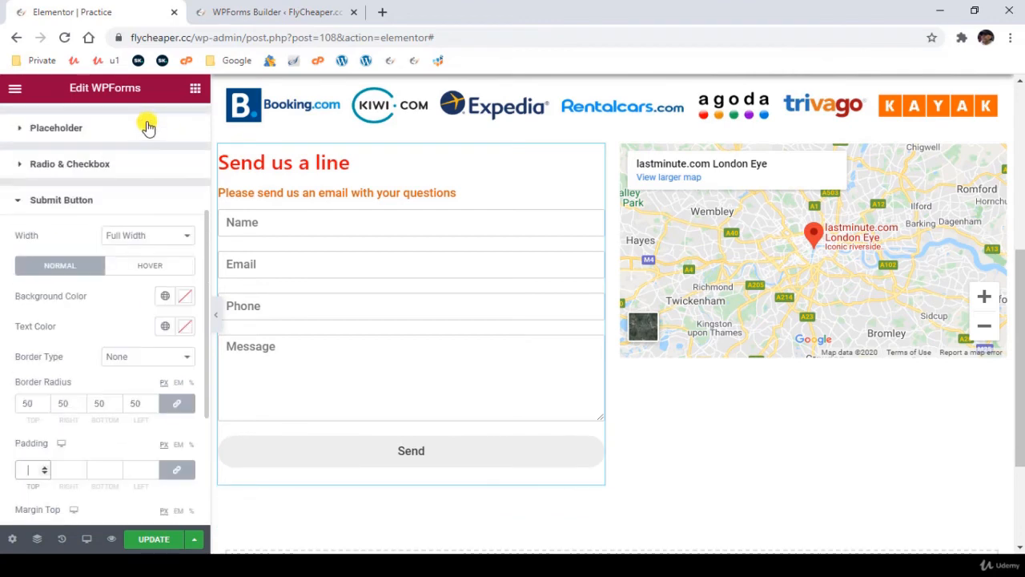
click(173, 128)
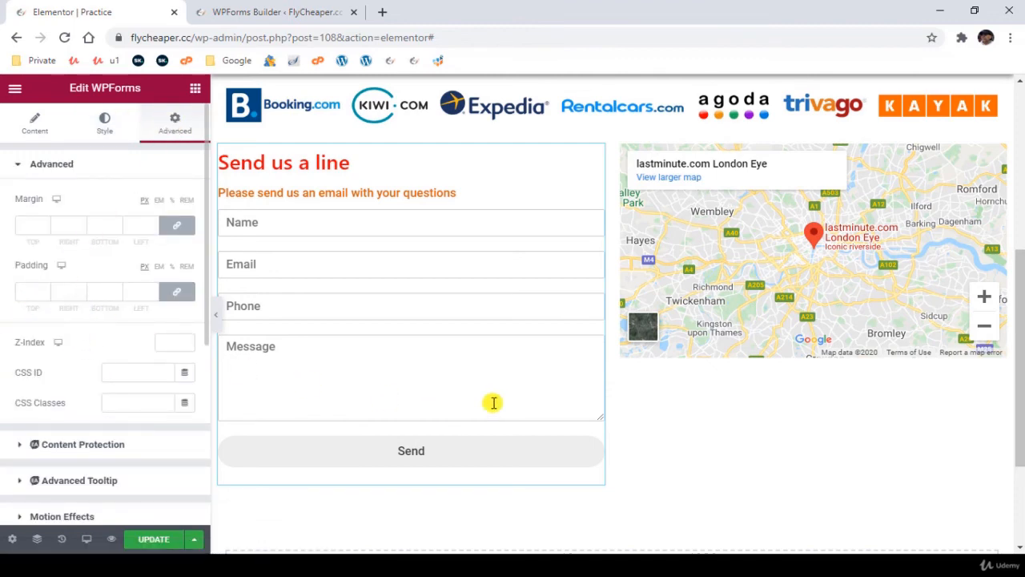
click(31, 294)
text(50)
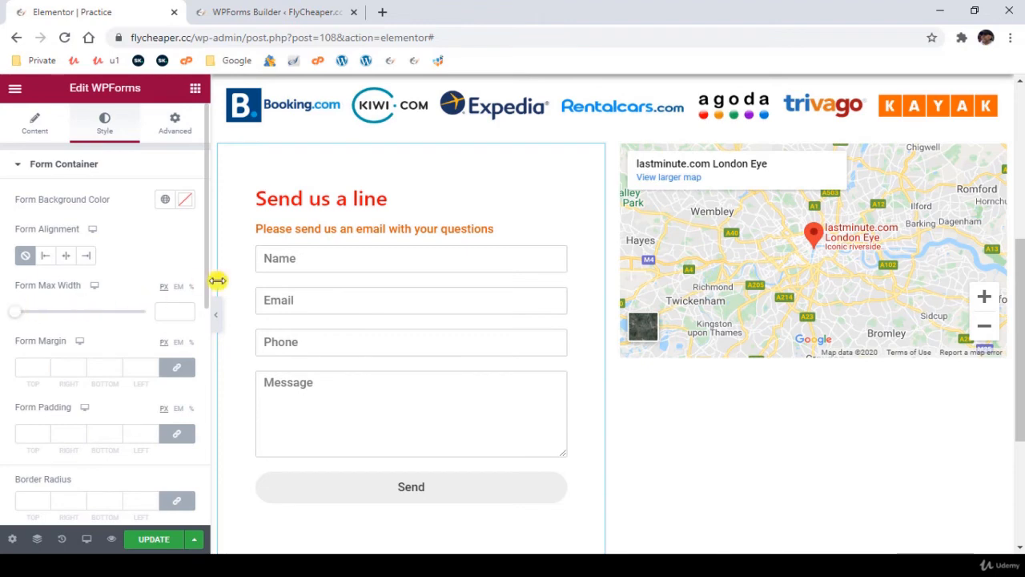
- Give the form container a solid border 1 px wide on all sides
scroll(109, 364, down, 2)
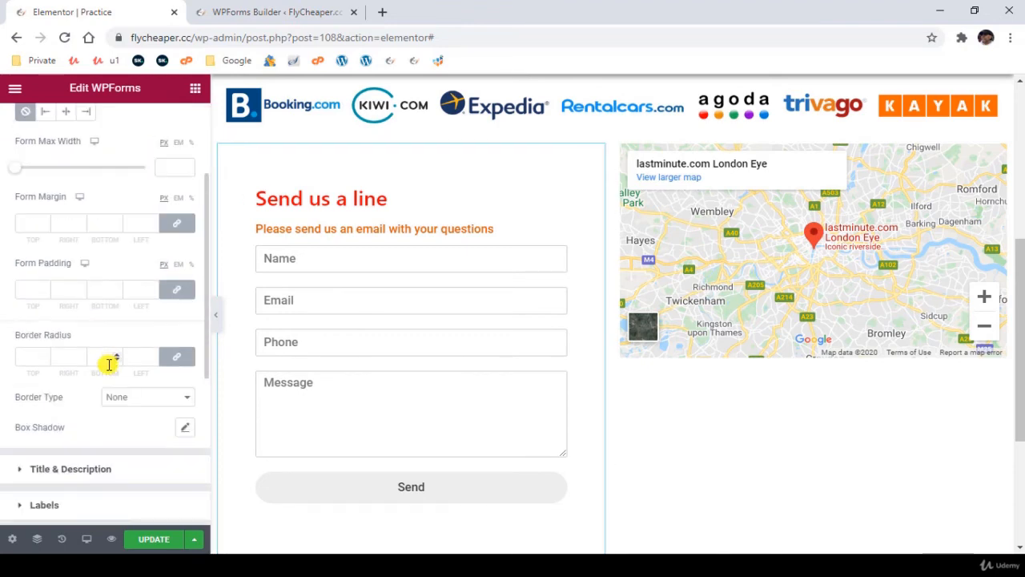
scroll(109, 364, down, 1)
click(143, 320)
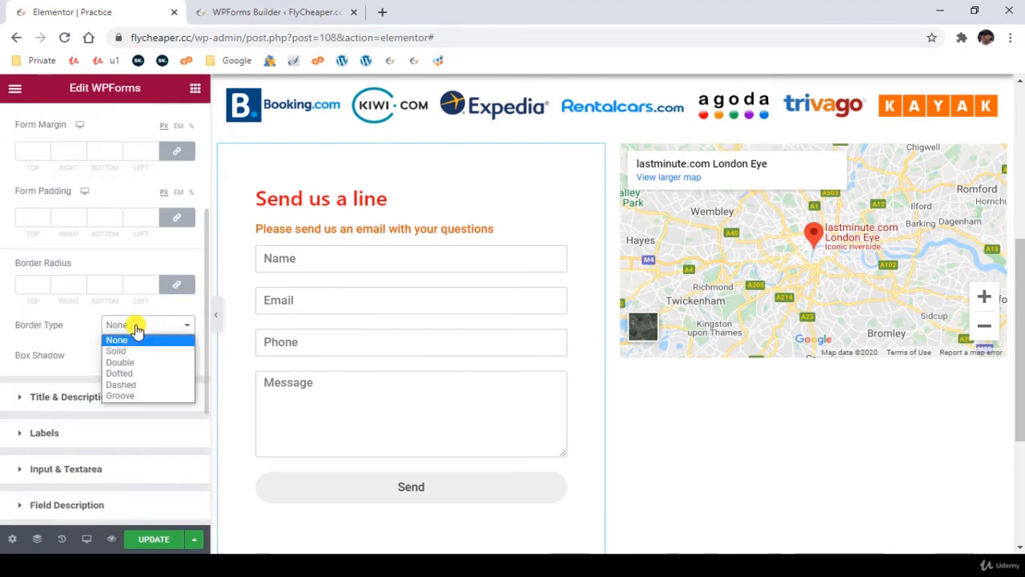
click(133, 347)
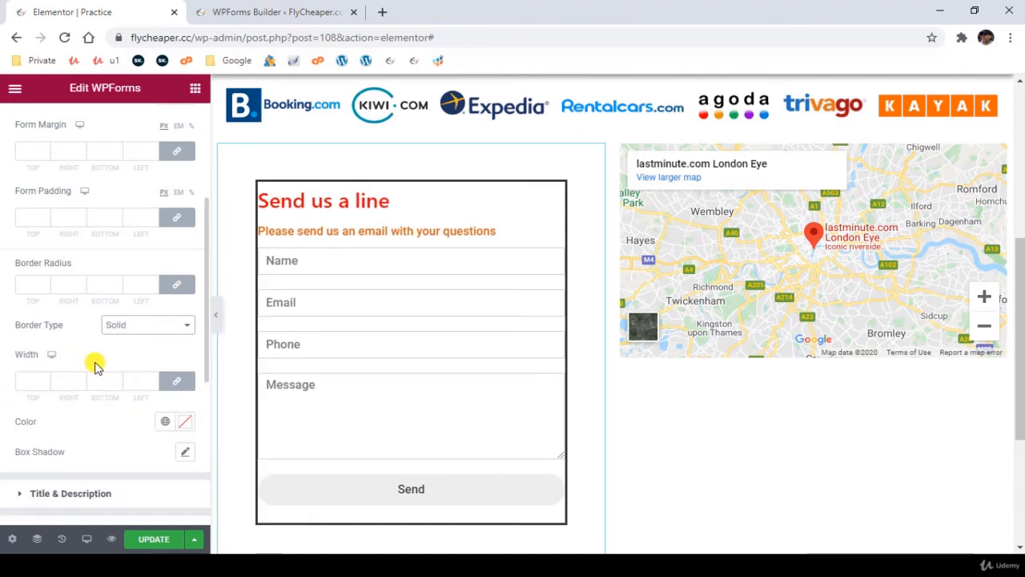
click(34, 385)
text(1)
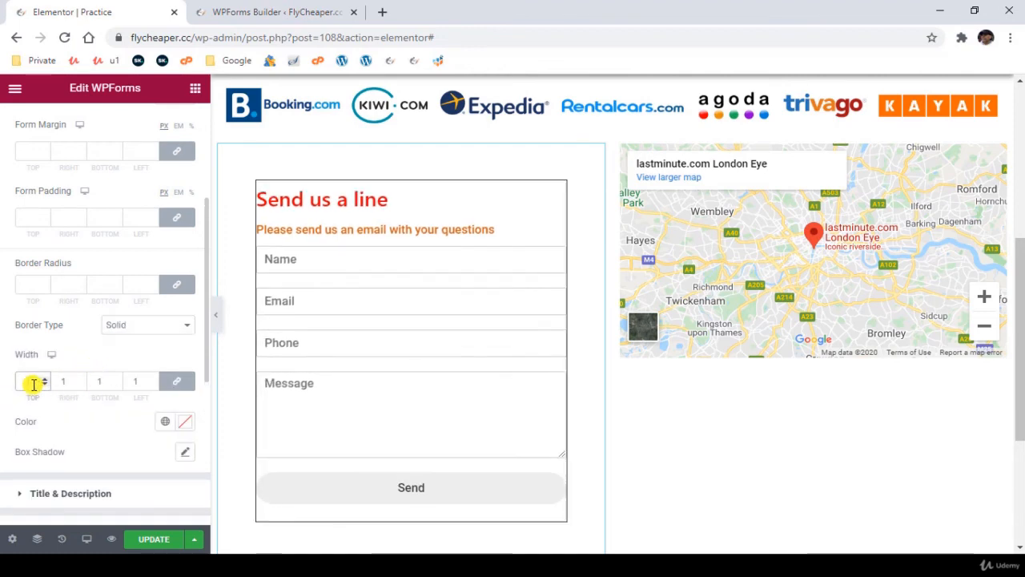
- Set the form container's border colour to light grey #D0D0D0 and add a default box shadow
click(184, 422)
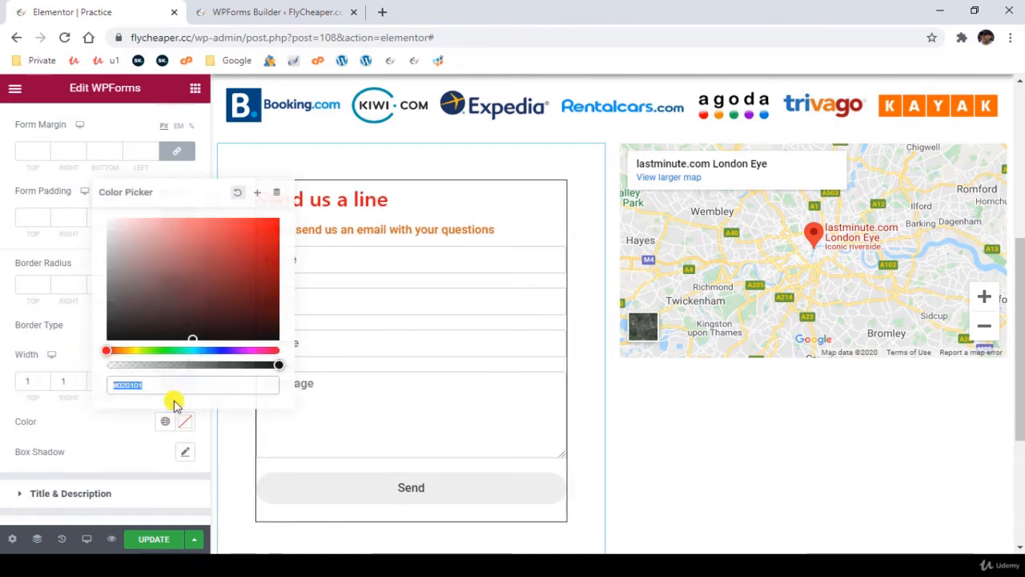
drag(123, 295, 106, 244)
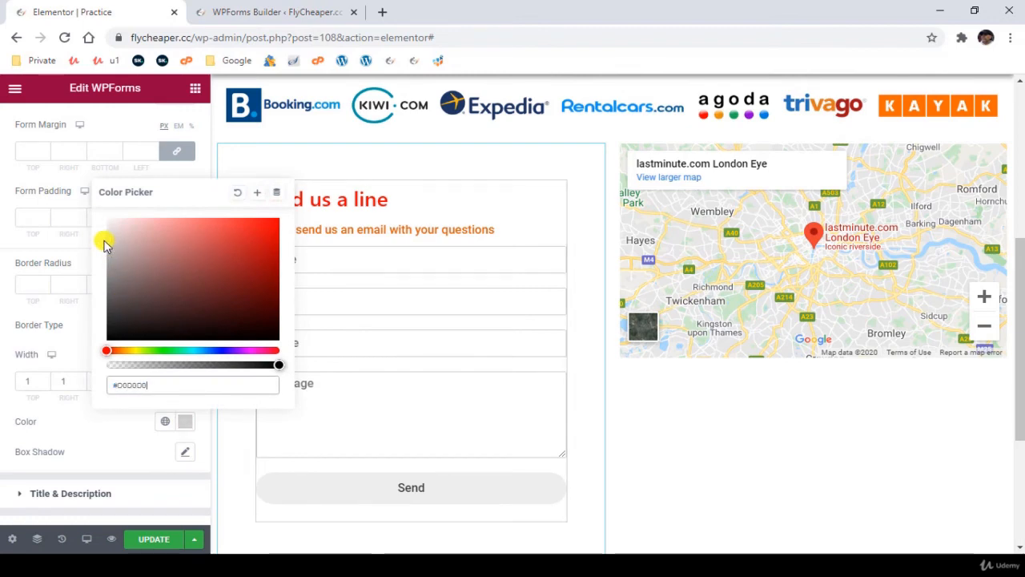
click(6, 370)
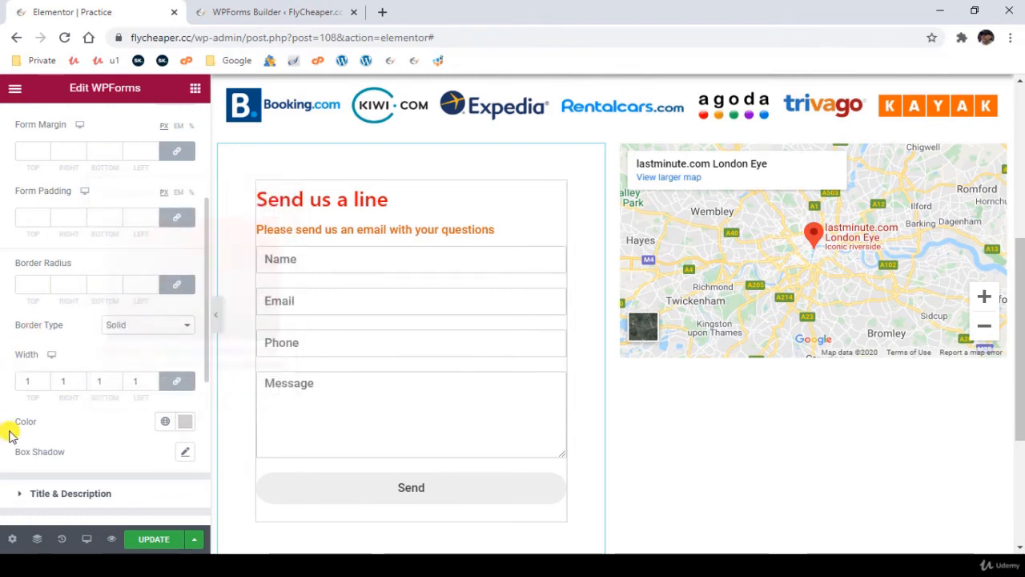
click(183, 454)
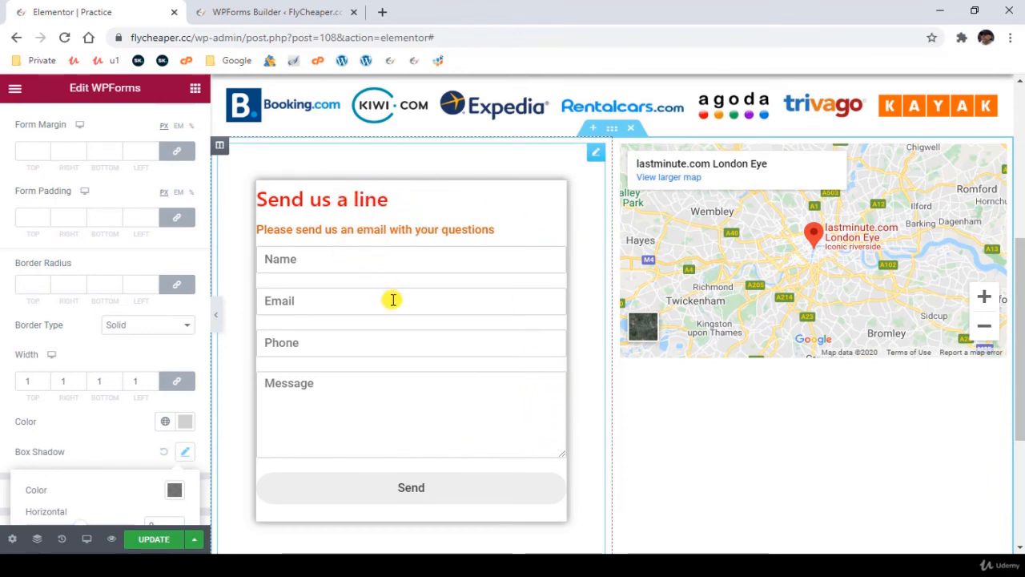
- Set the form container's form padding to 20 px and raise it to 25 px on all sides
scroll(393, 299, up, 1)
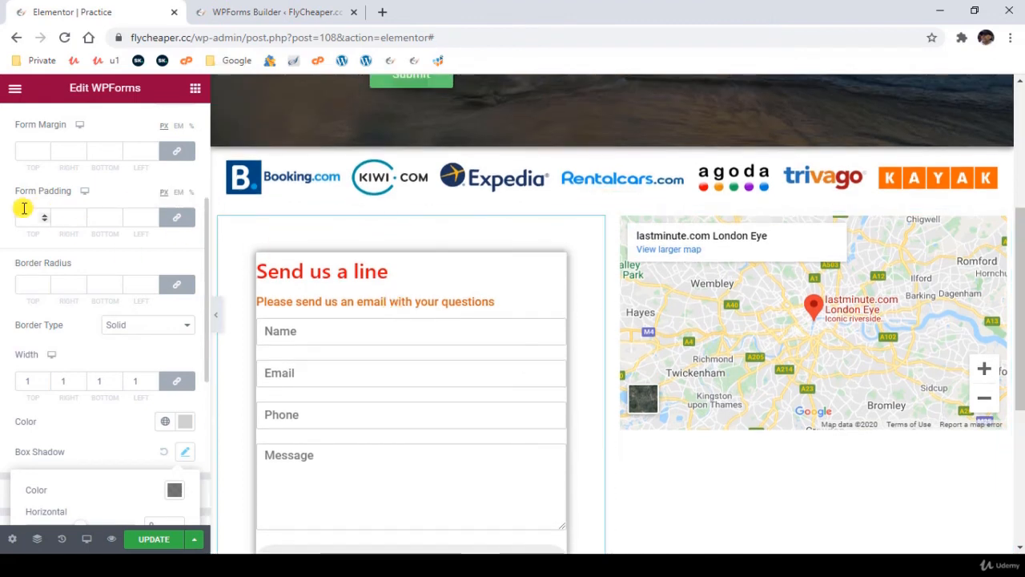
scroll(24, 208, up, 3)
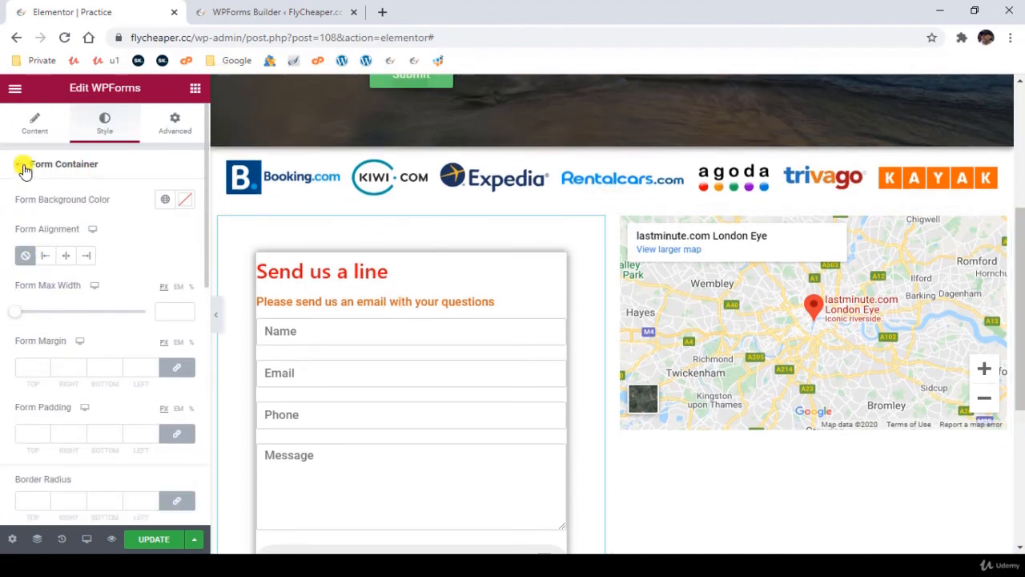
scroll(98, 196, down, 2)
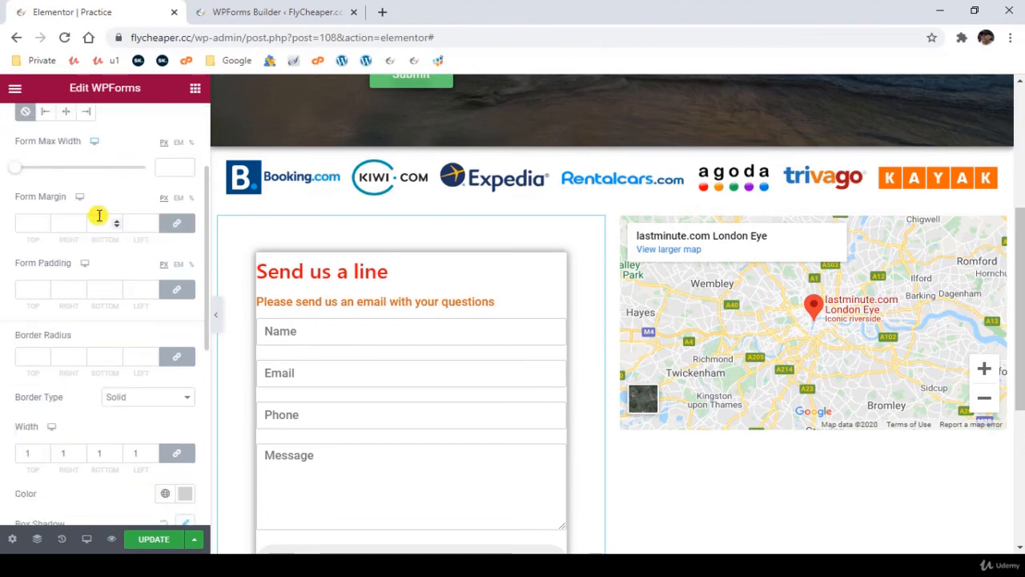
scroll(97, 217, down, 1)
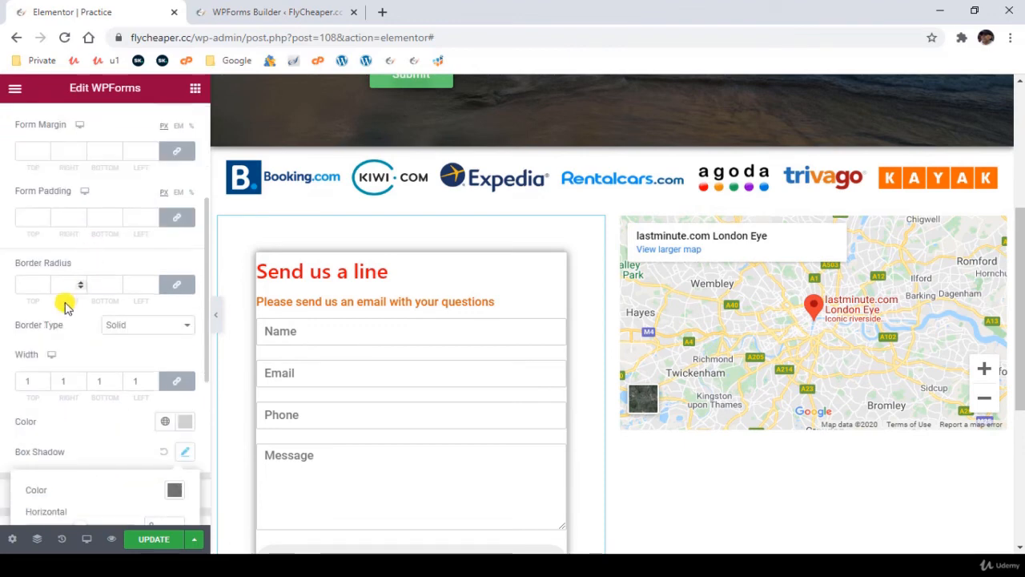
click(25, 218)
text(20)
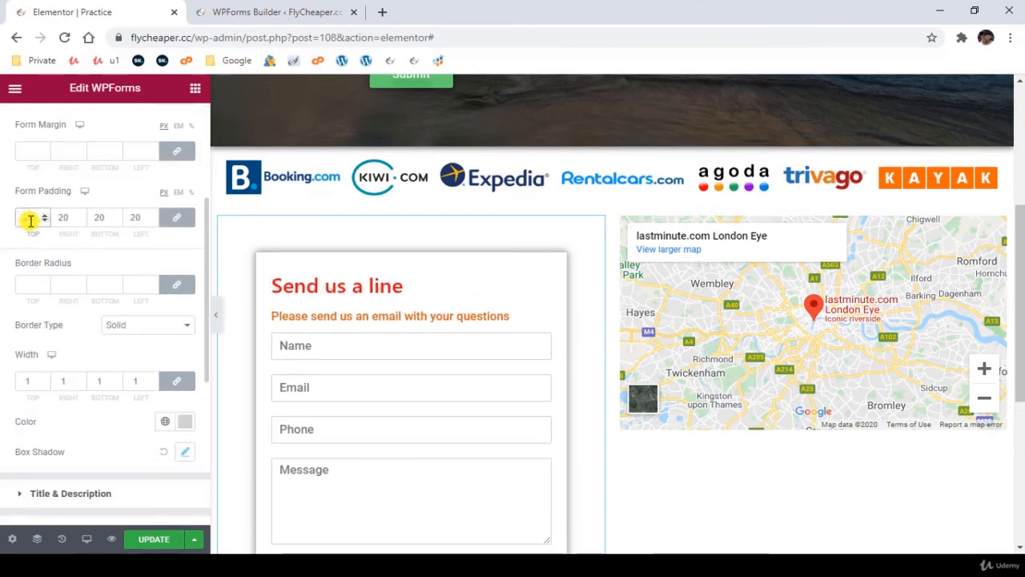
scroll(587, 401, down, 2)
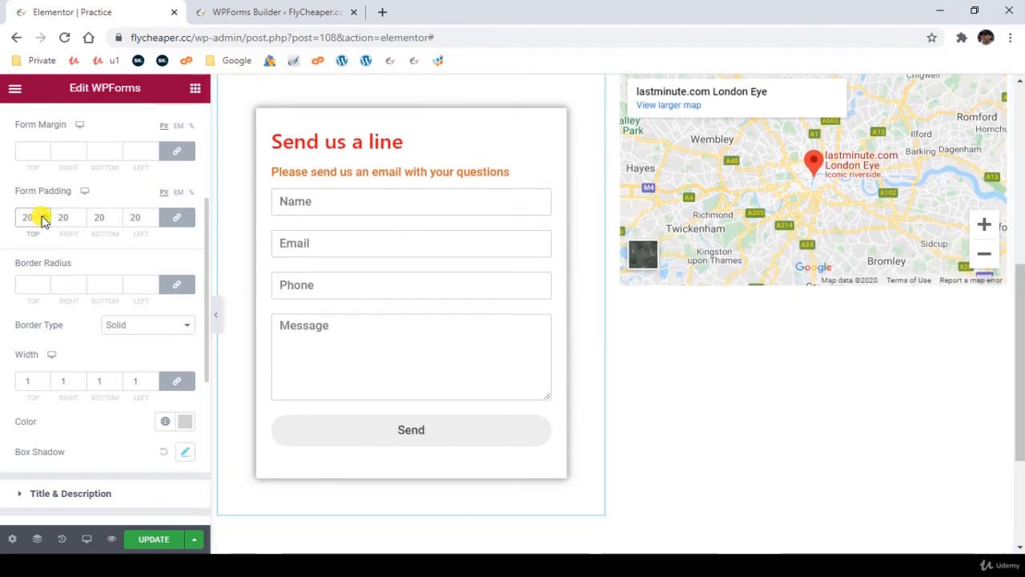
key(Up)
key(Up)
key(Up)
key(Up)
key(Up)
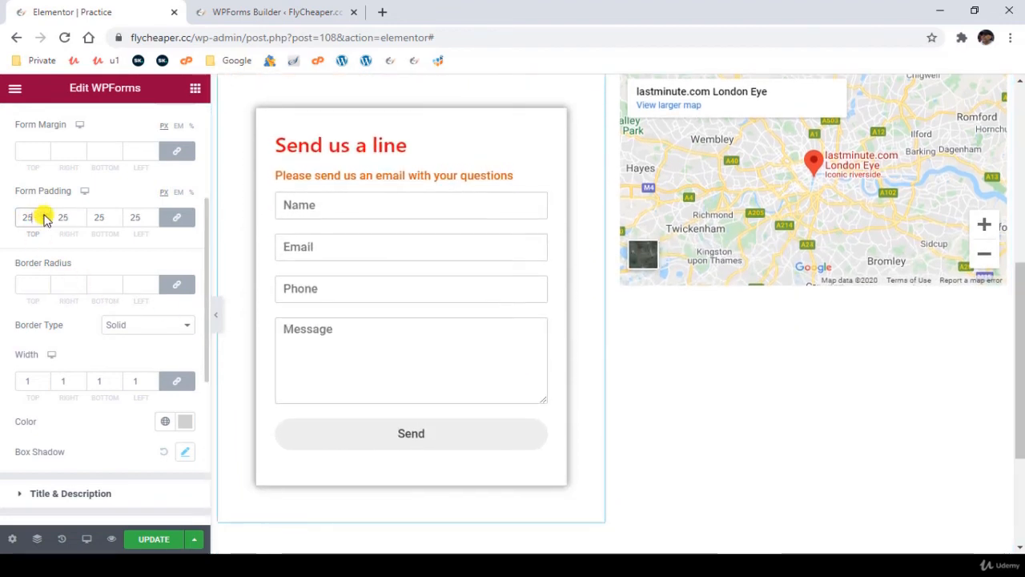
- Unlink the form padding values and reduce the top and bottom padding to 20 px
click(177, 220)
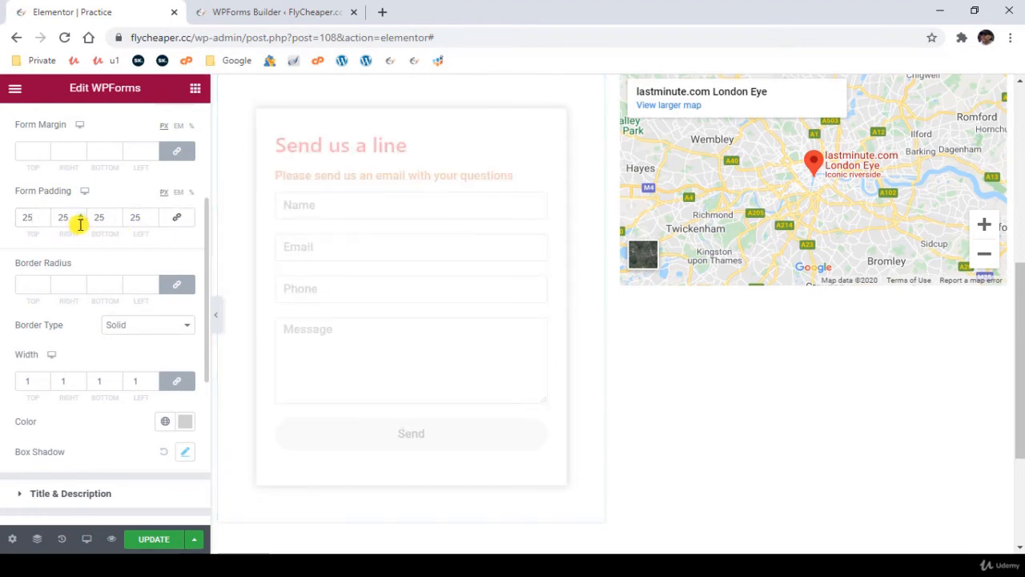
click(44, 220)
click(44, 220)
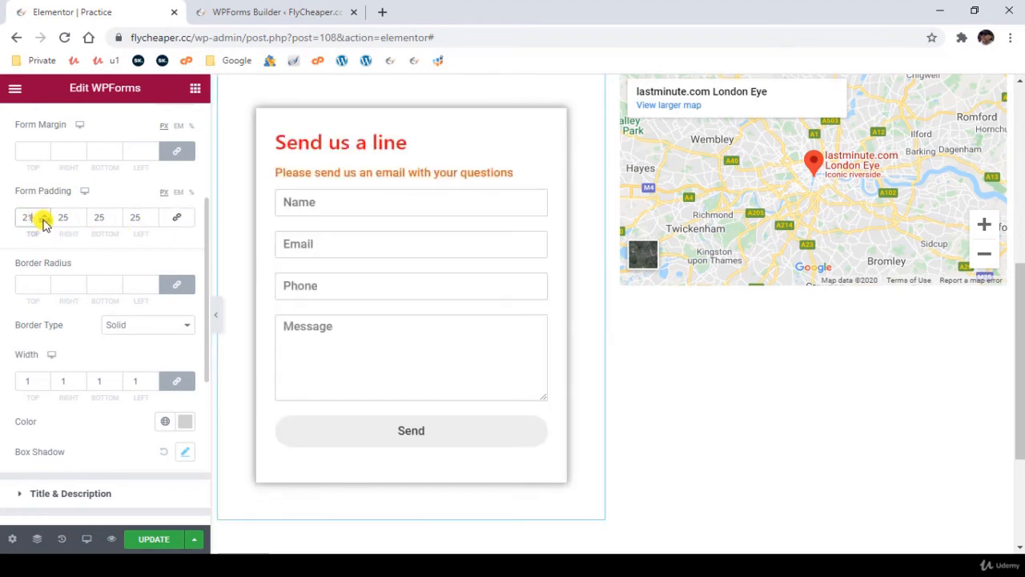
click(44, 221)
click(116, 221)
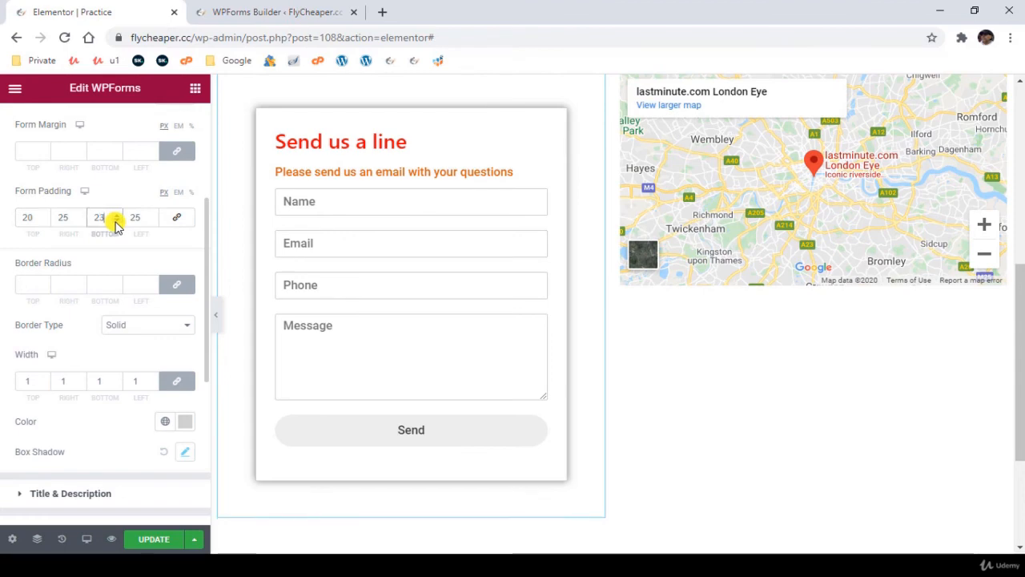
click(116, 221)
click(116, 221)
click(116, 221)
click(116, 221)
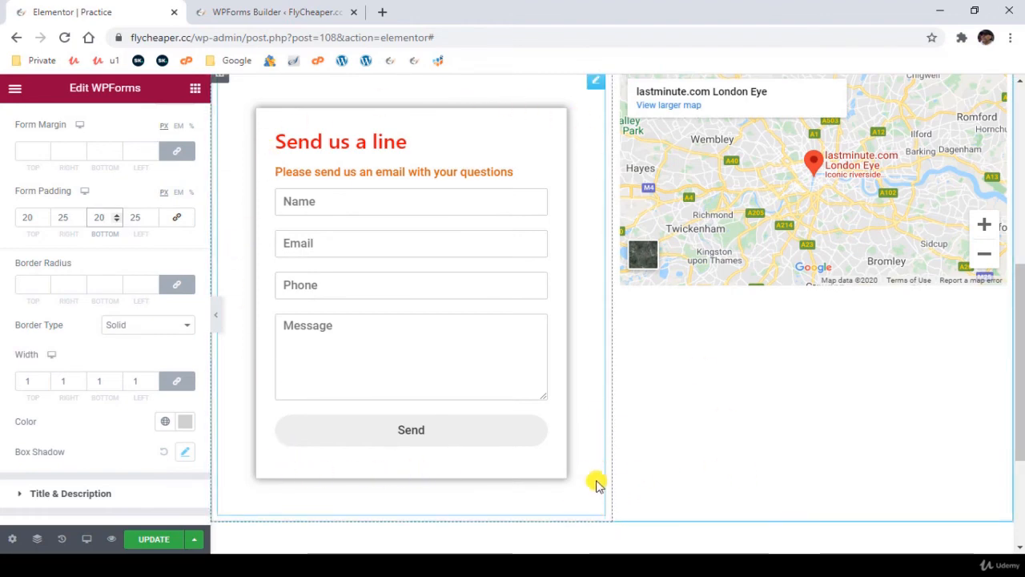
- Add a default box shadow to the column that holds the contact form
scroll(497, 305, up, 1)
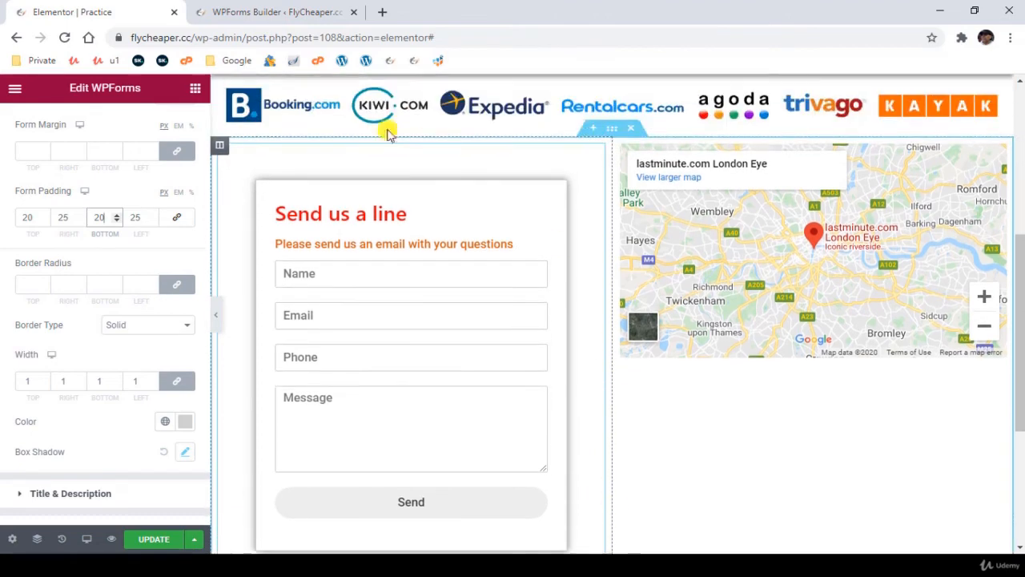
click(220, 148)
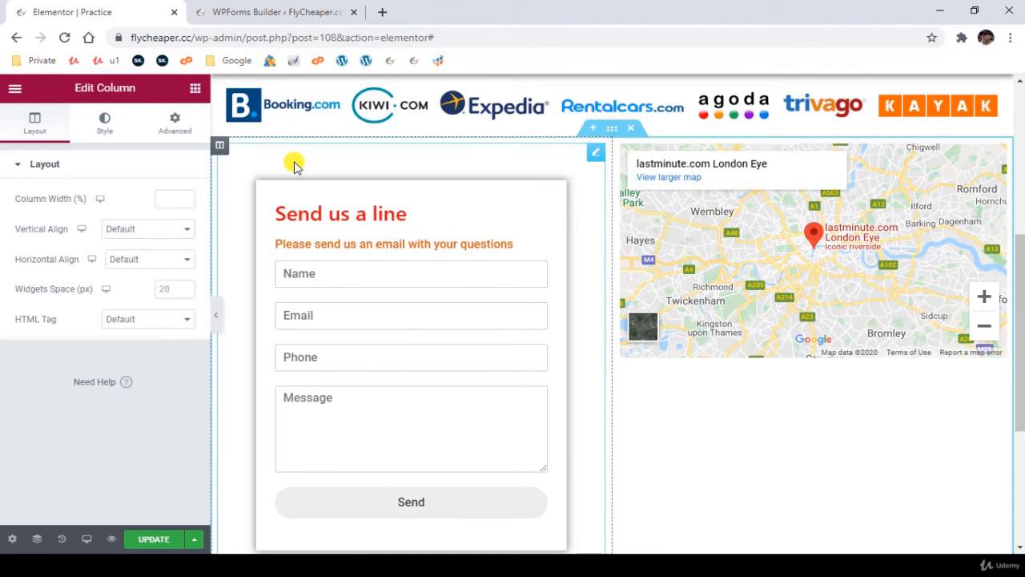
click(108, 126)
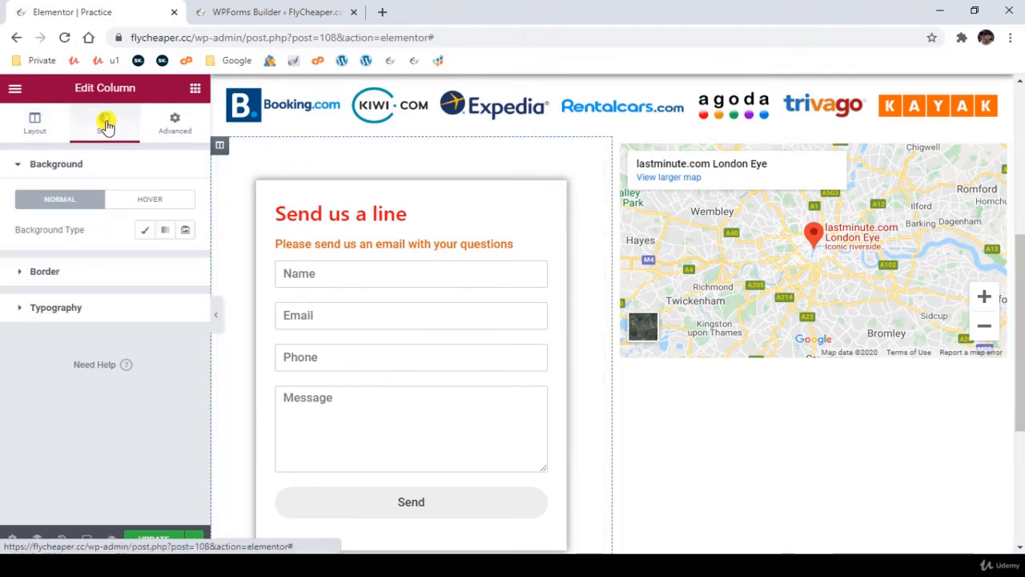
click(117, 272)
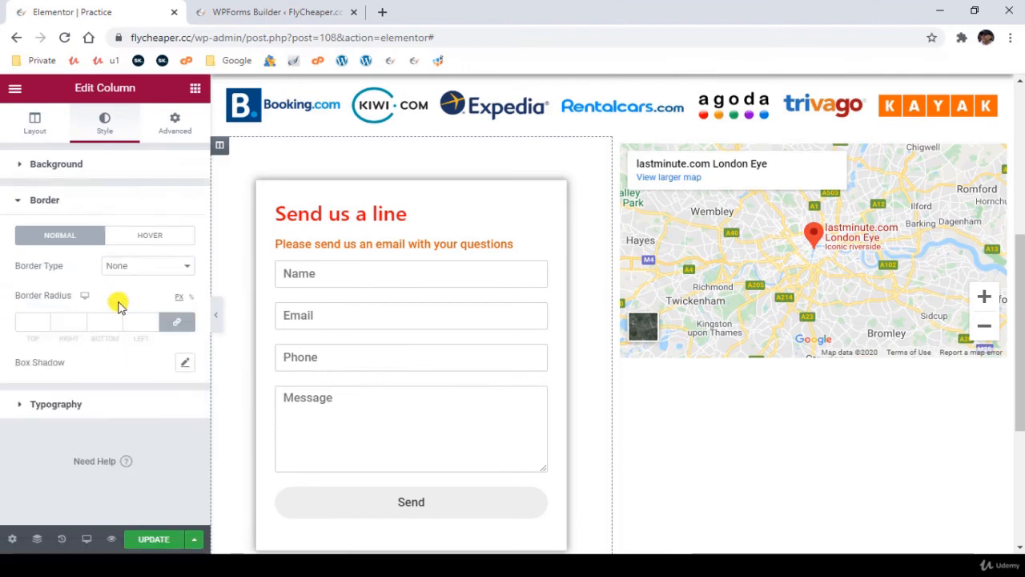
scroll(626, 461, down, 2)
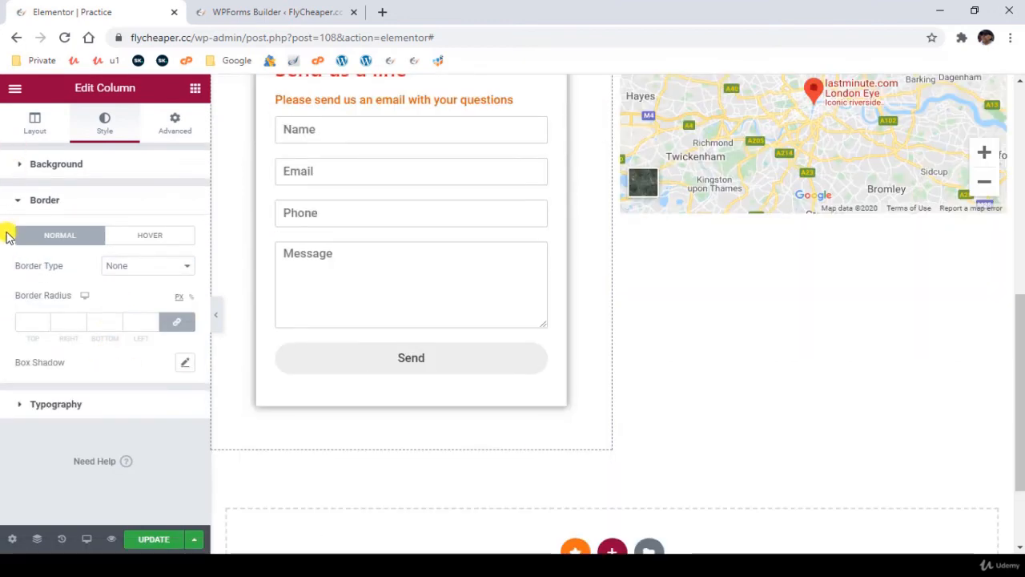
click(185, 364)
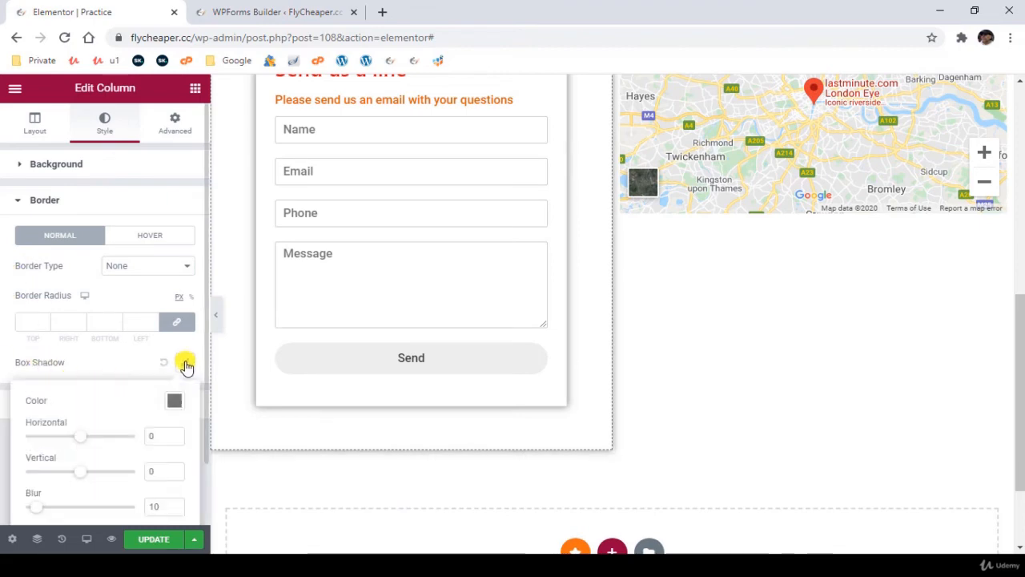
scroll(600, 508, up, 1)
scroll(647, 463, down, 2)
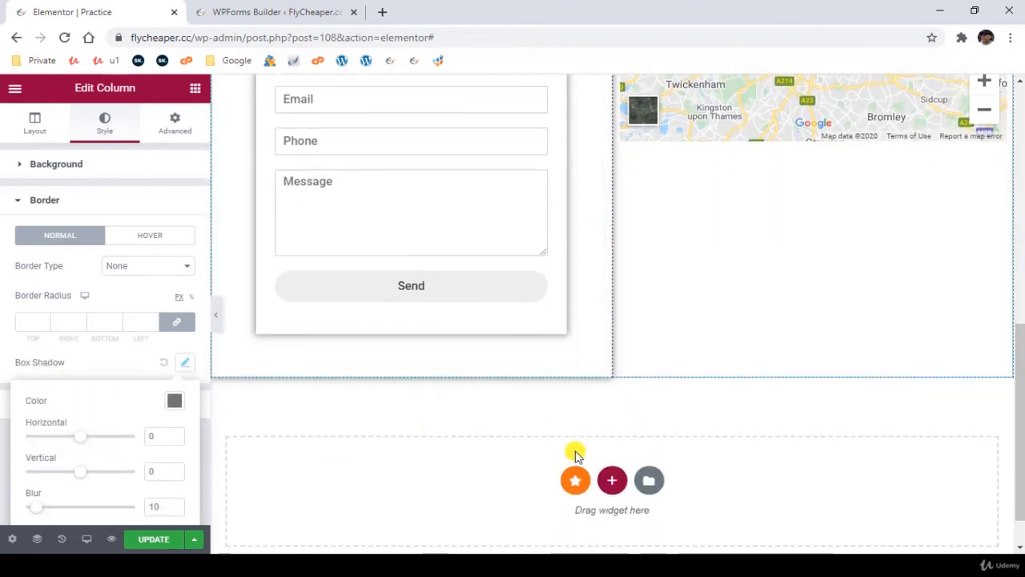
scroll(782, 350, up, 2)
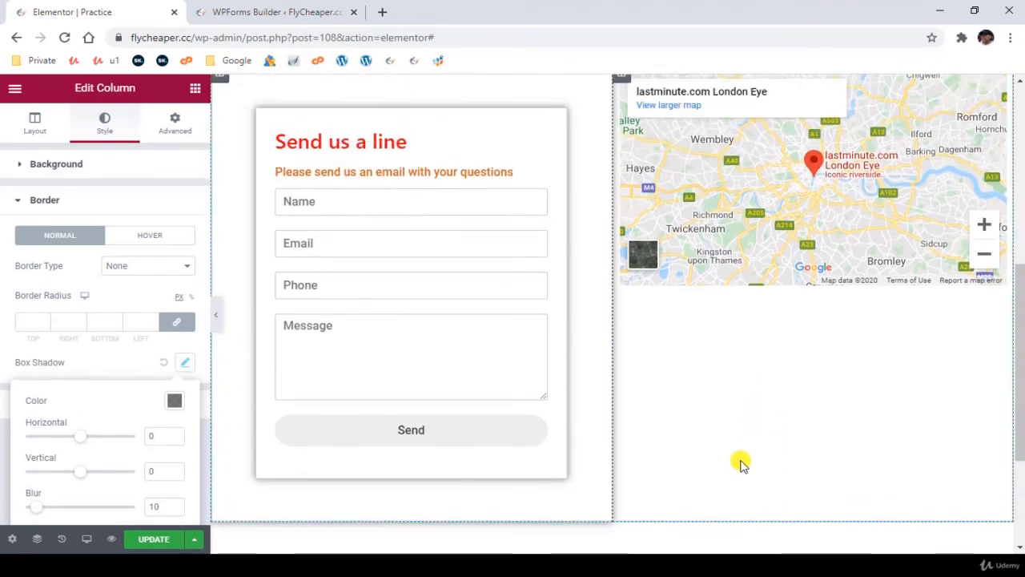
scroll(737, 469, down, 2)
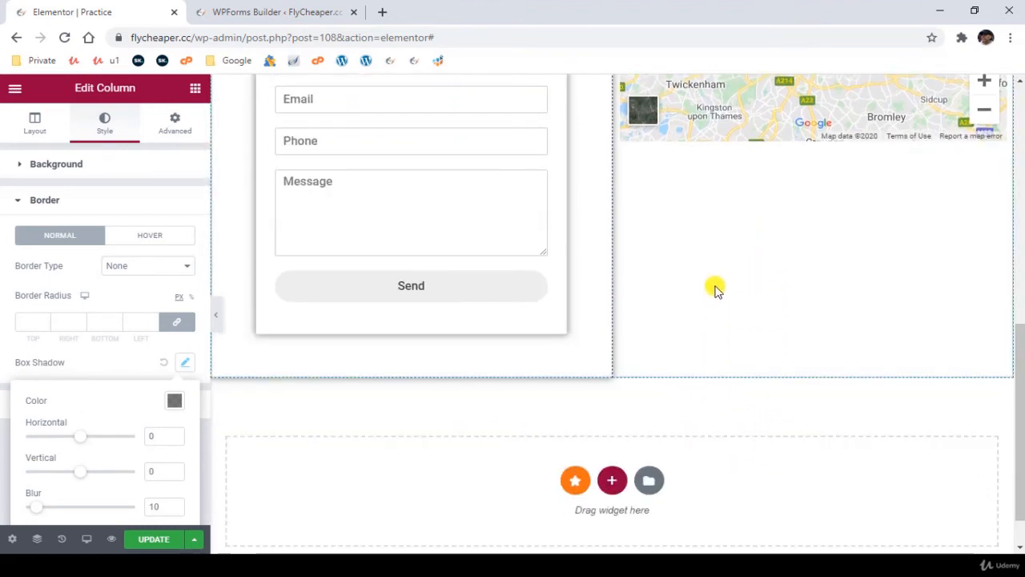
click(715, 290)
- Add a default box shadow to the two-column section that holds the contact form and the map
scroll(641, 248, up, 4)
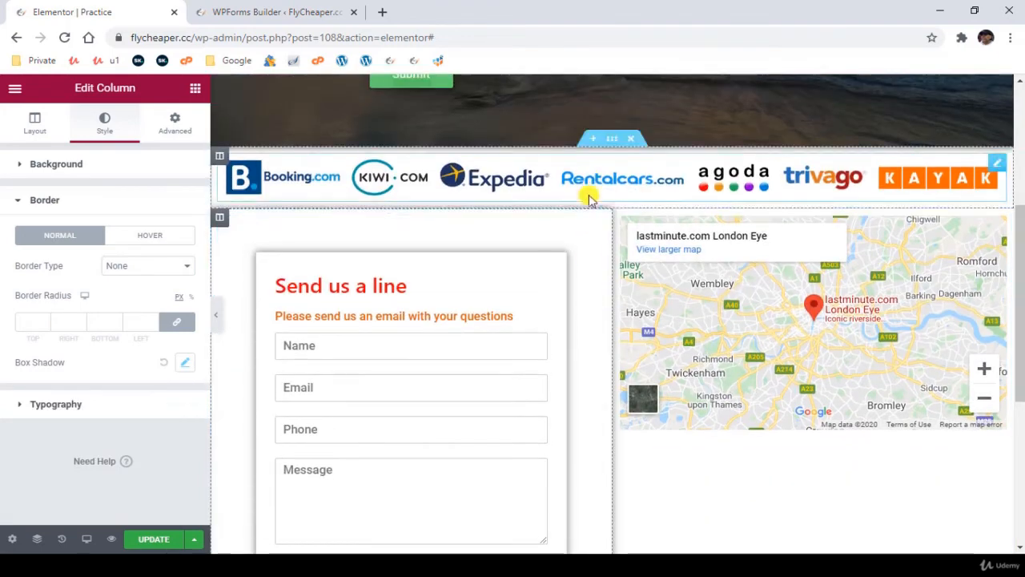
click(612, 204)
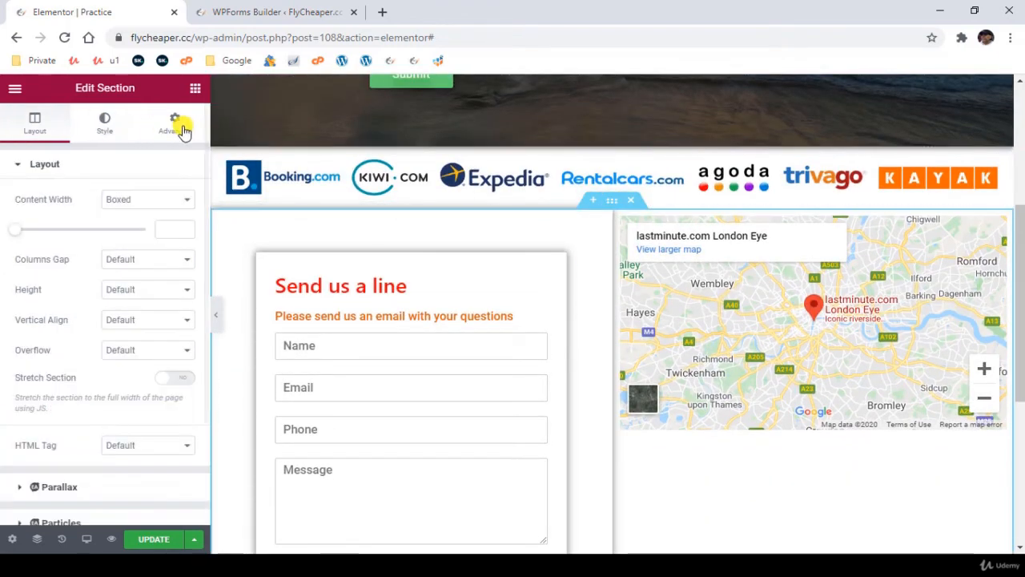
click(104, 124)
click(94, 305)
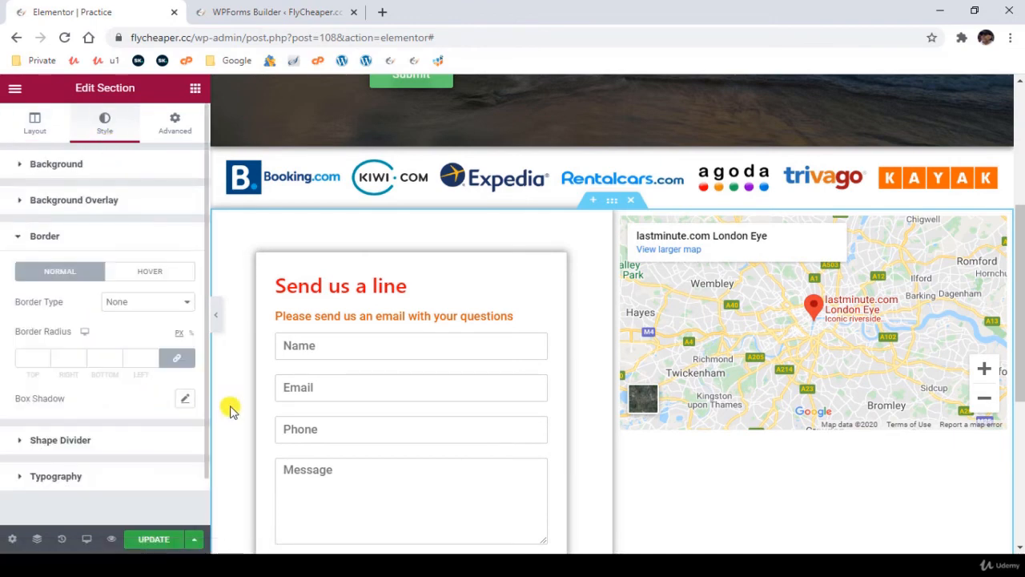
scroll(744, 485, down, 4)
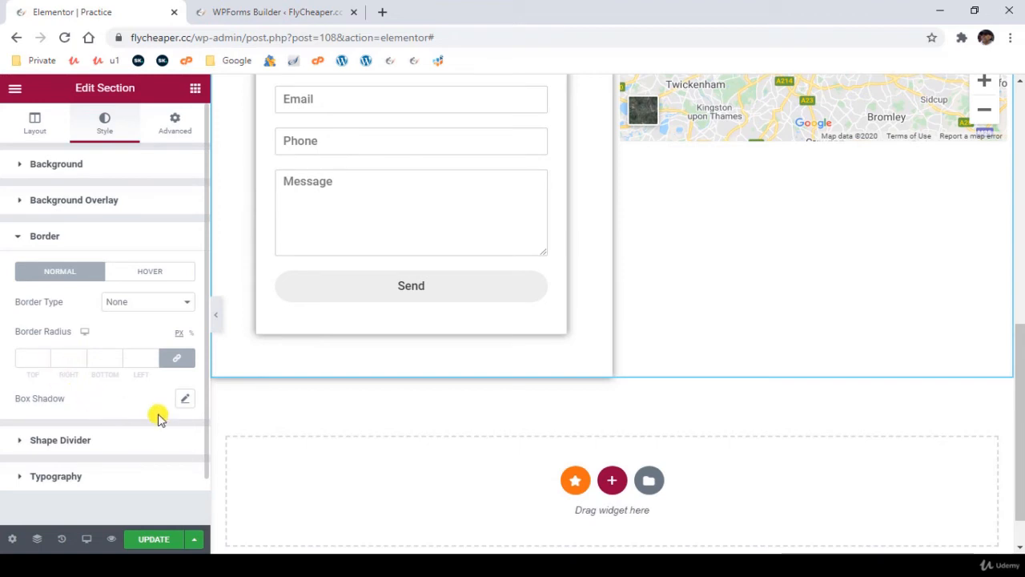
click(184, 398)
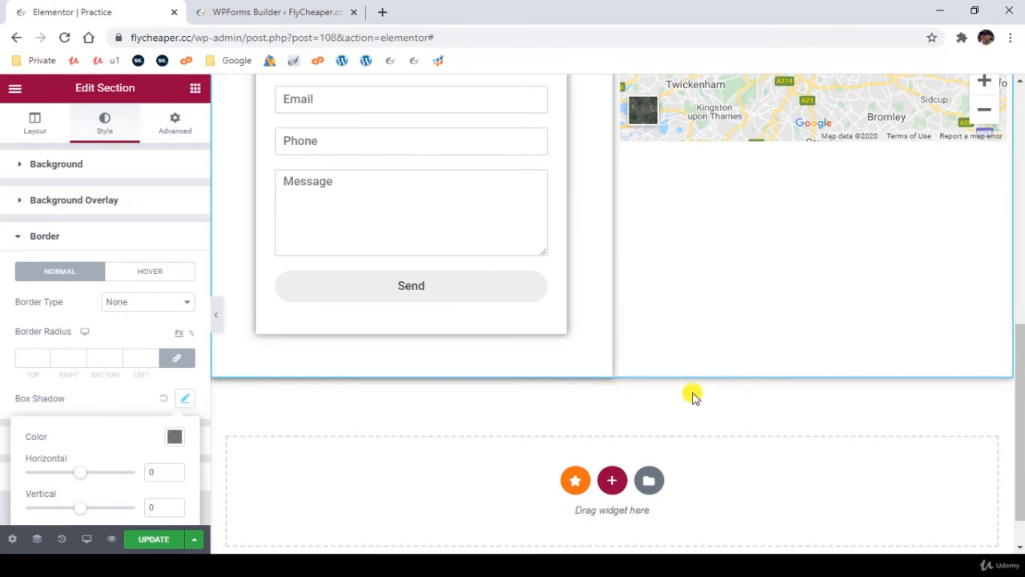
scroll(657, 328, up, 3)
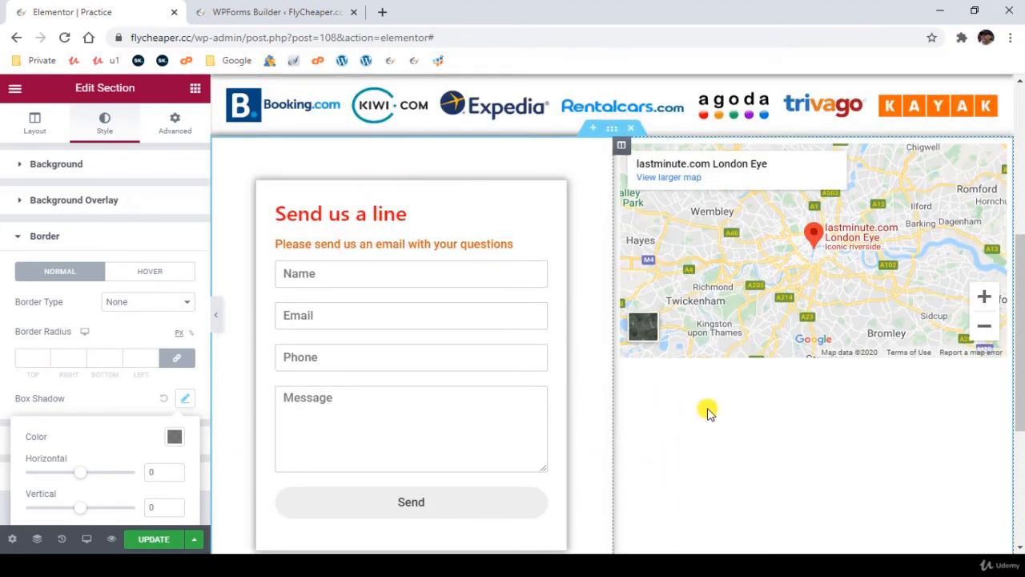
scroll(711, 408, down, 2)
scroll(705, 401, down, 2)
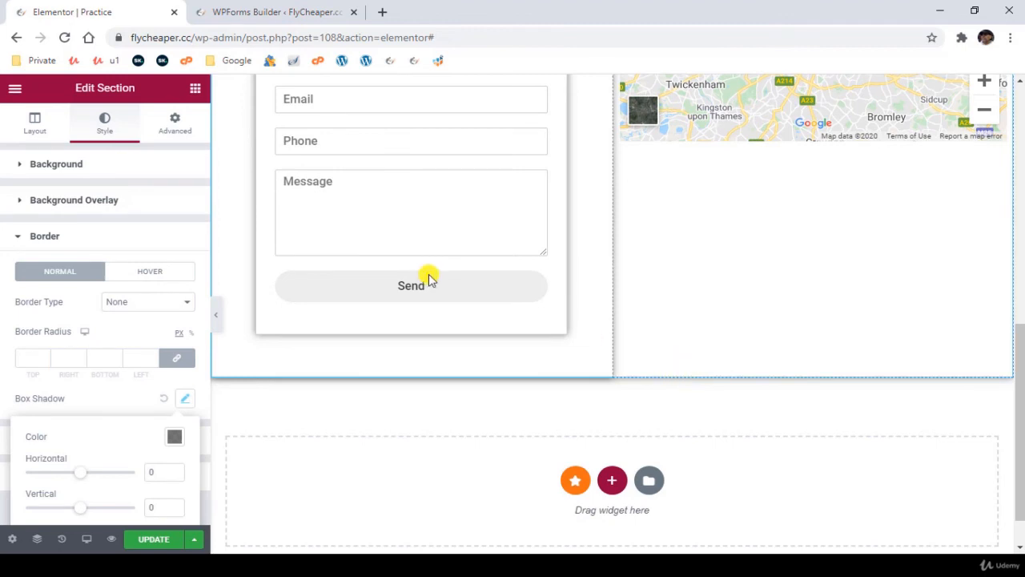
- Set the two-column section's bottom padding to 33 px
click(173, 124)
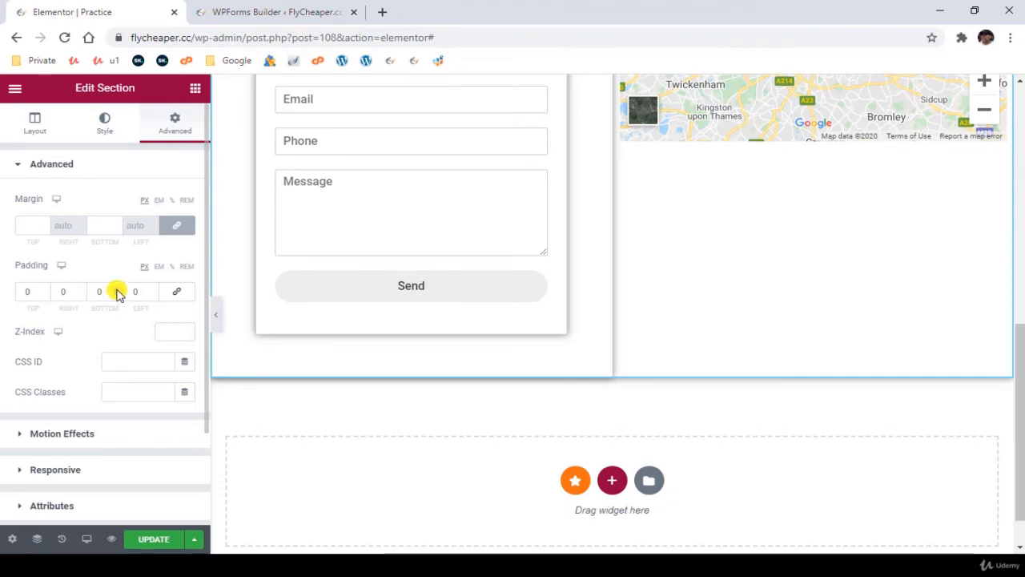
click(117, 290)
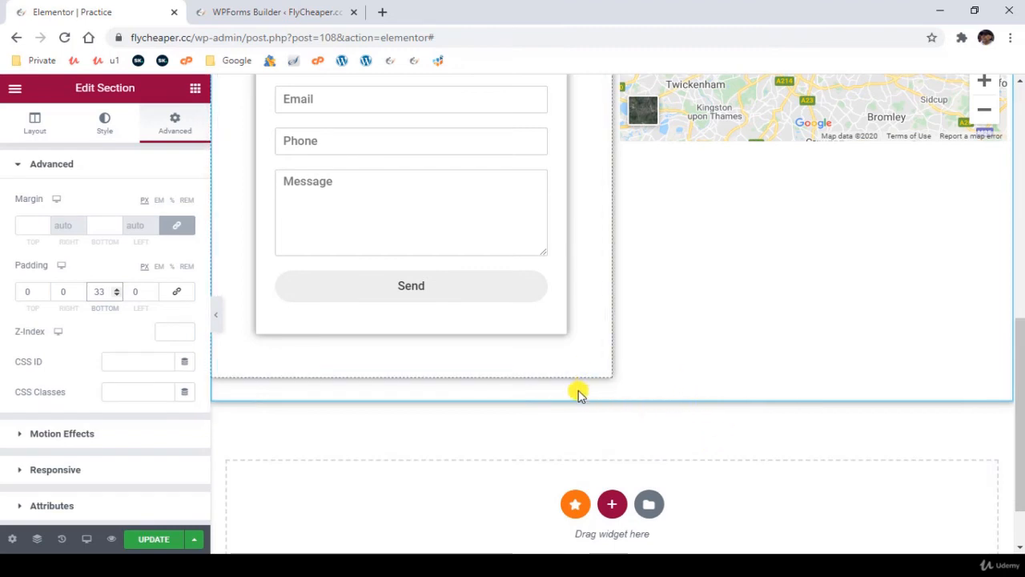
scroll(577, 422, up, 2)
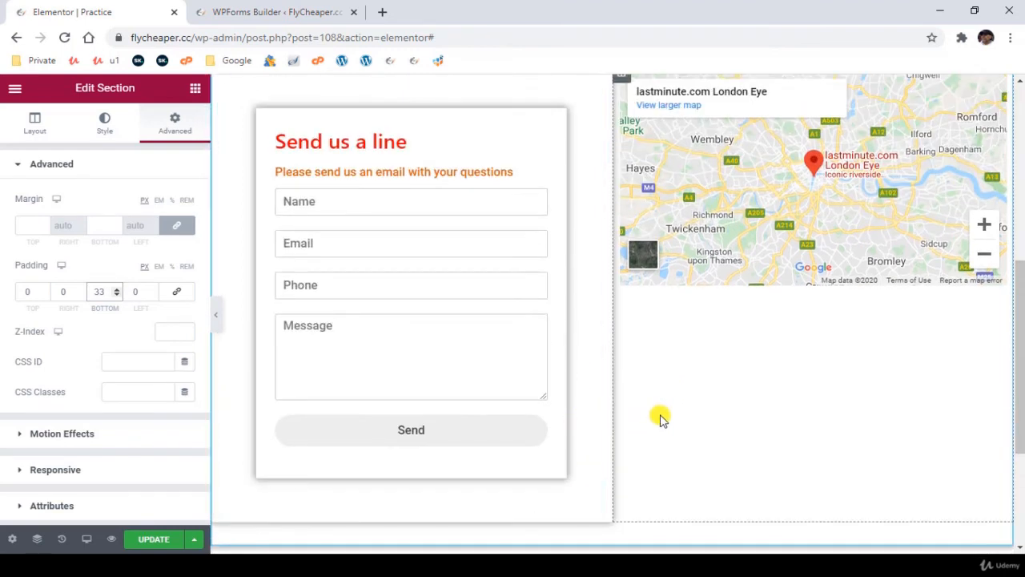
scroll(593, 400, down, 1)
scroll(605, 400, down, 1)
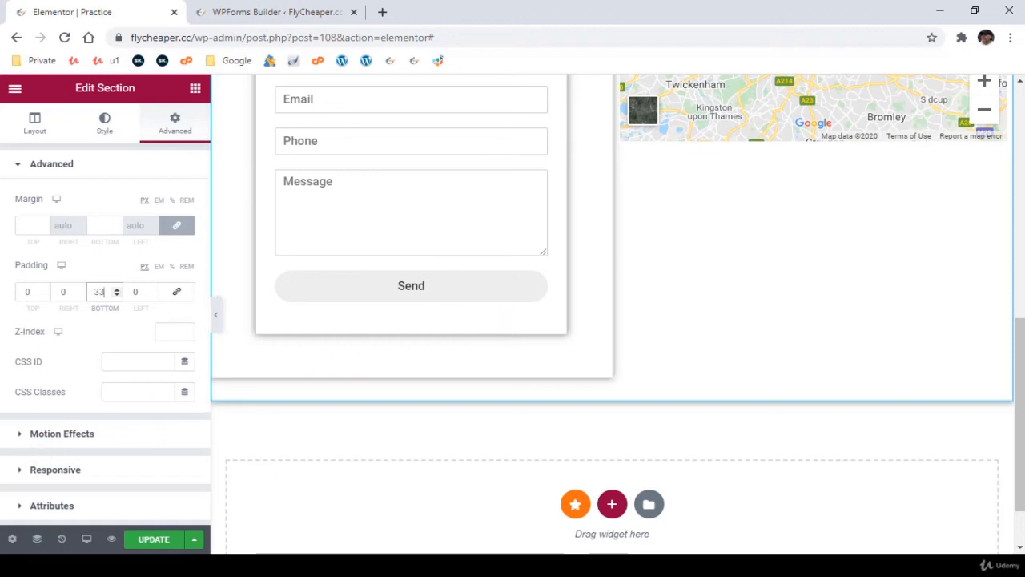
scroll(744, 408, up, 1)
scroll(743, 409, down, 1)
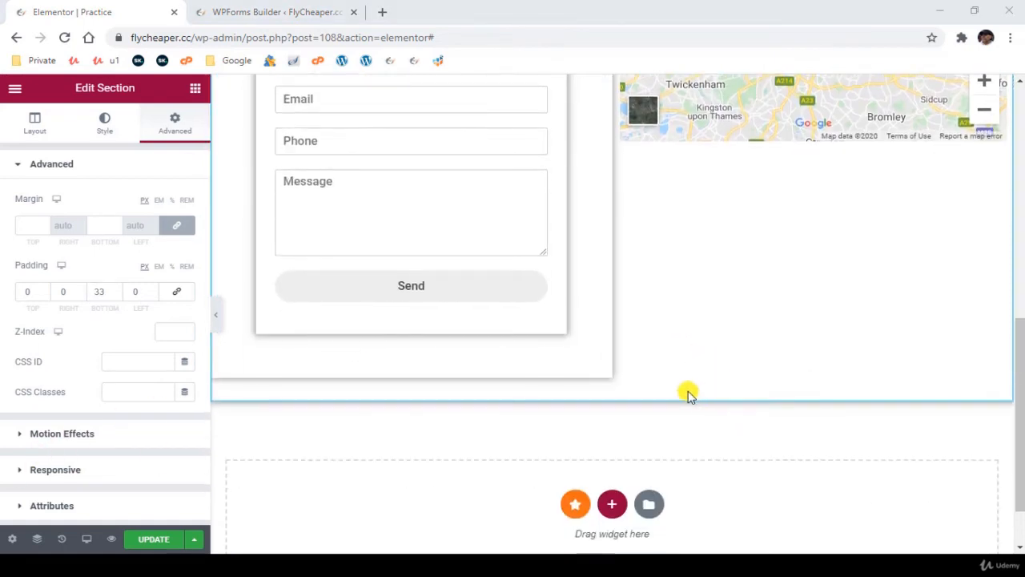
- Clear the box shadows from the two-column section, the contact form container and its column
click(105, 124)
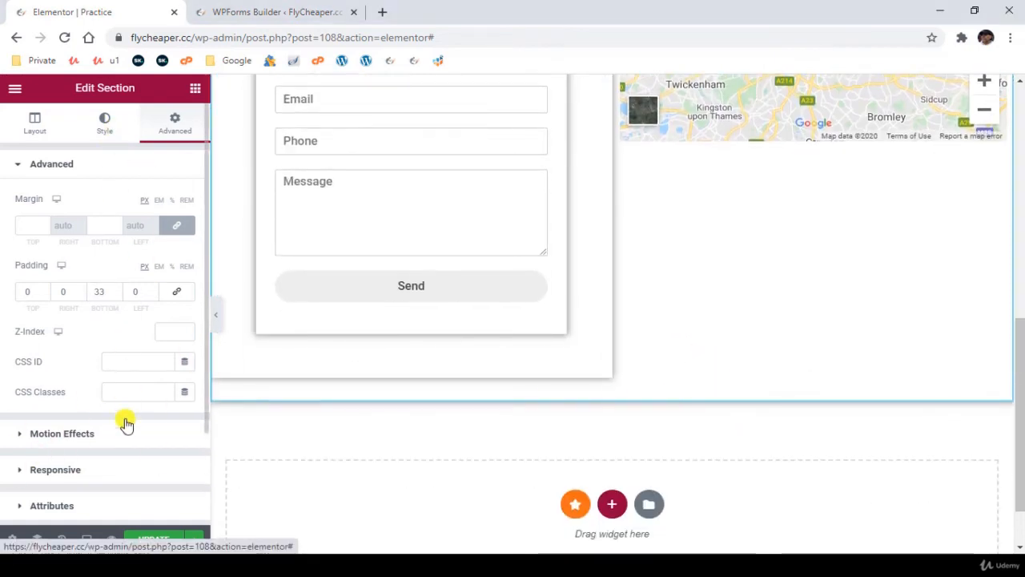
click(80, 313)
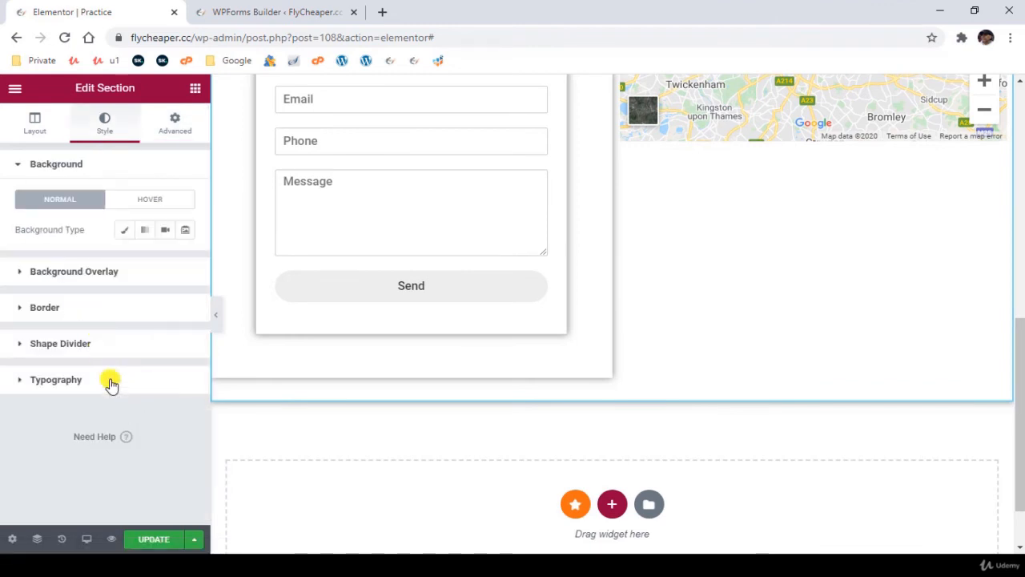
click(646, 321)
scroll(646, 321, up, 3)
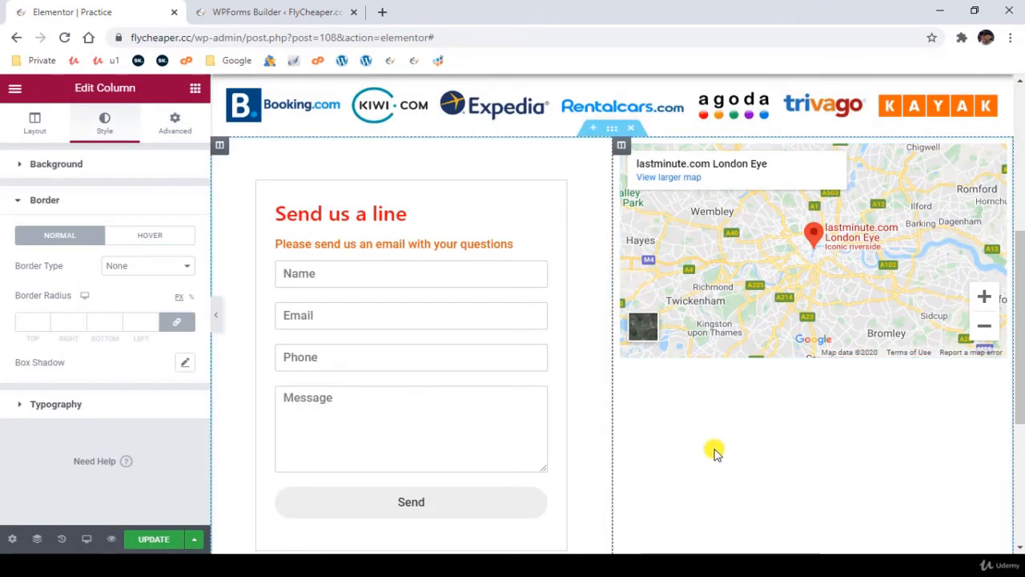
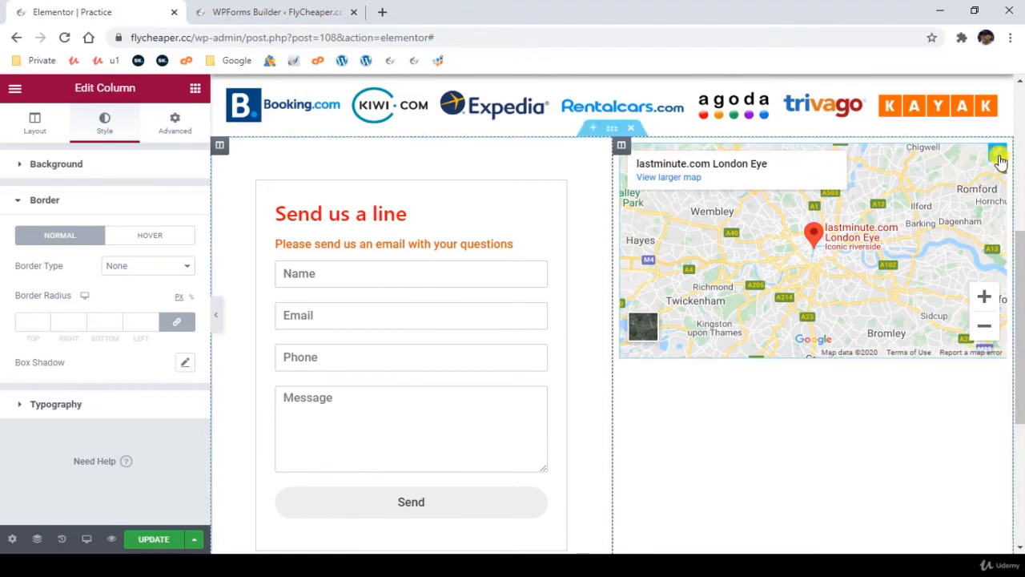
- Set the Google map's height to 514 and the vertical alignment of its column to Middle
click(998, 157)
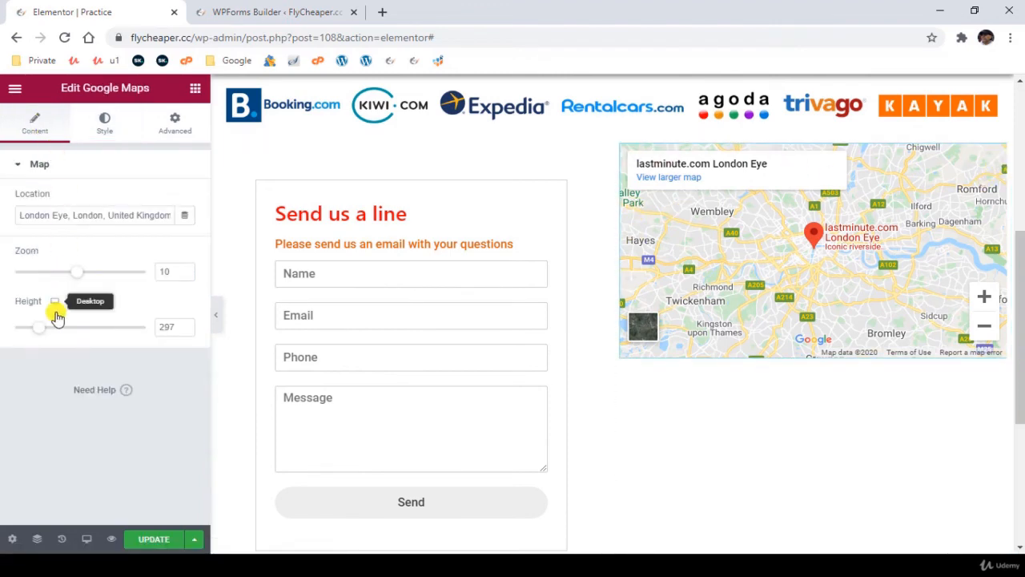
mouse_move(43, 329)
mouse_down()
mouse_move(70, 328)
mouse_move(60, 328)
mouse_up()
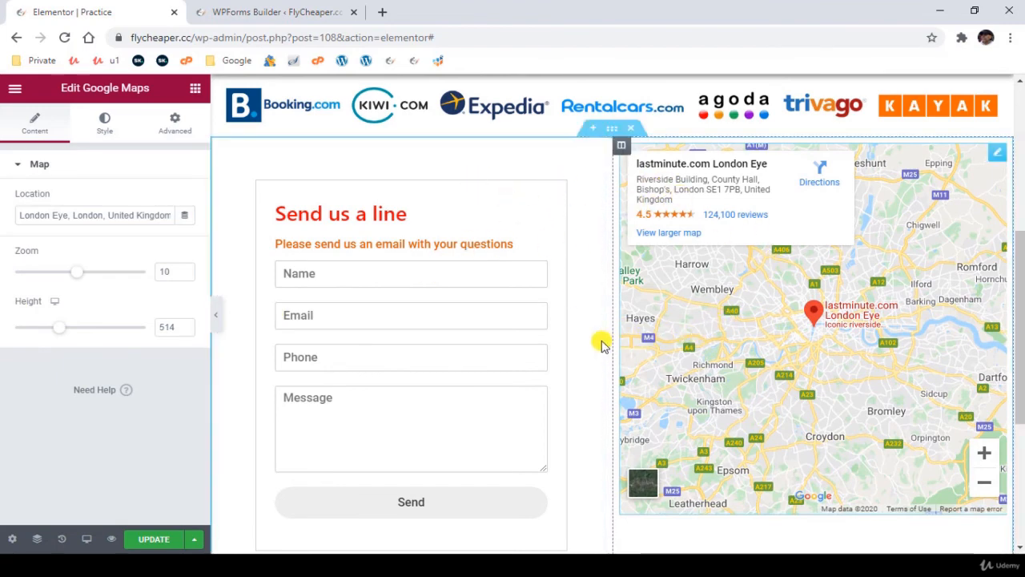
click(622, 149)
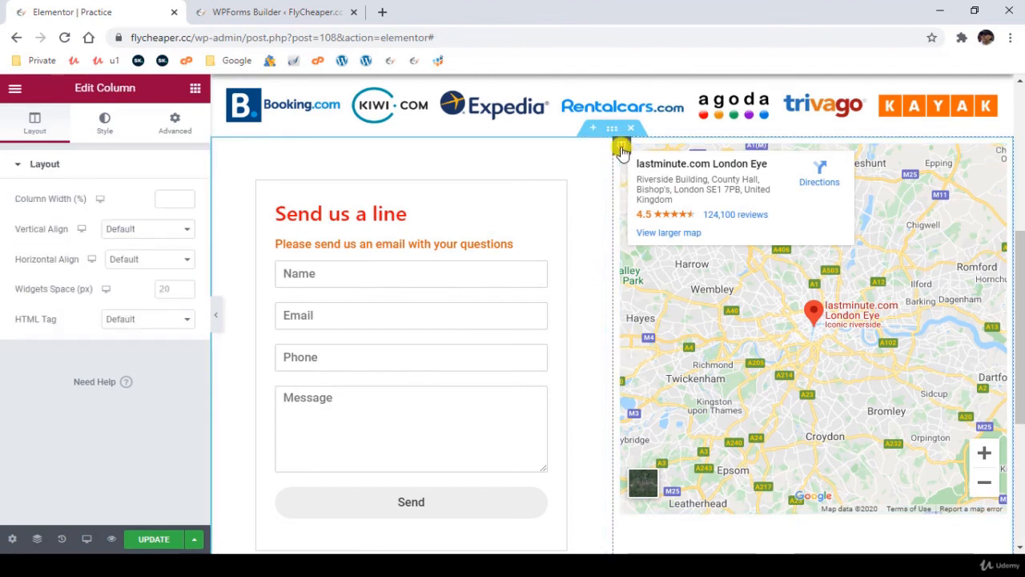
click(150, 229)
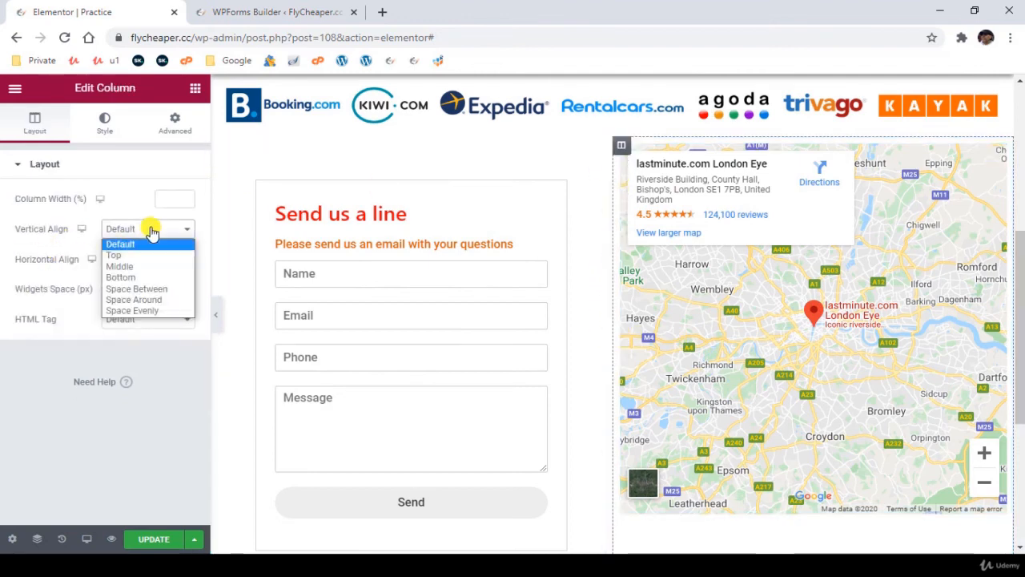
click(136, 267)
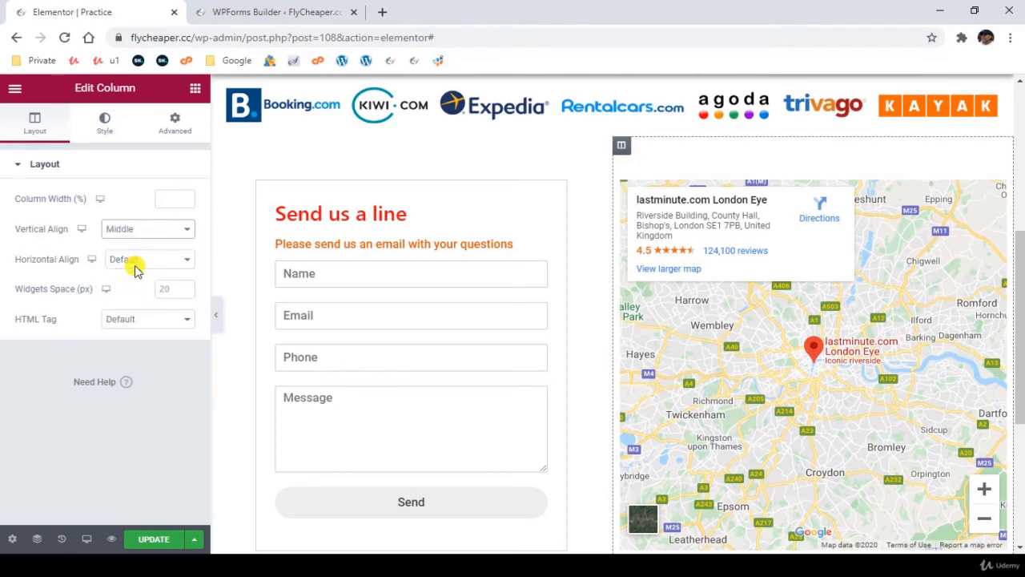
- Set the vertical alignment of the column that holds the contact form to Middle
click(222, 149)
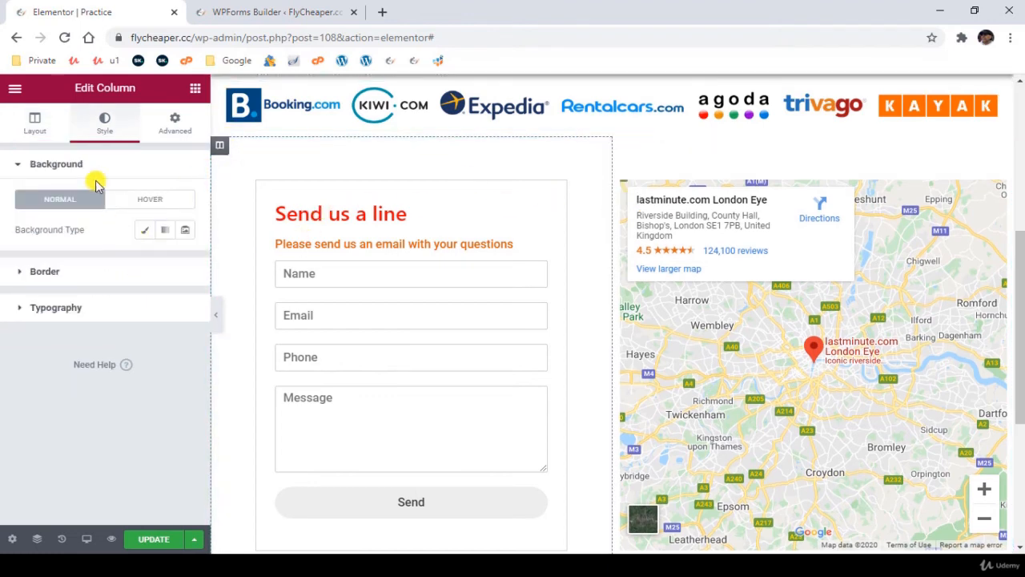
click(135, 230)
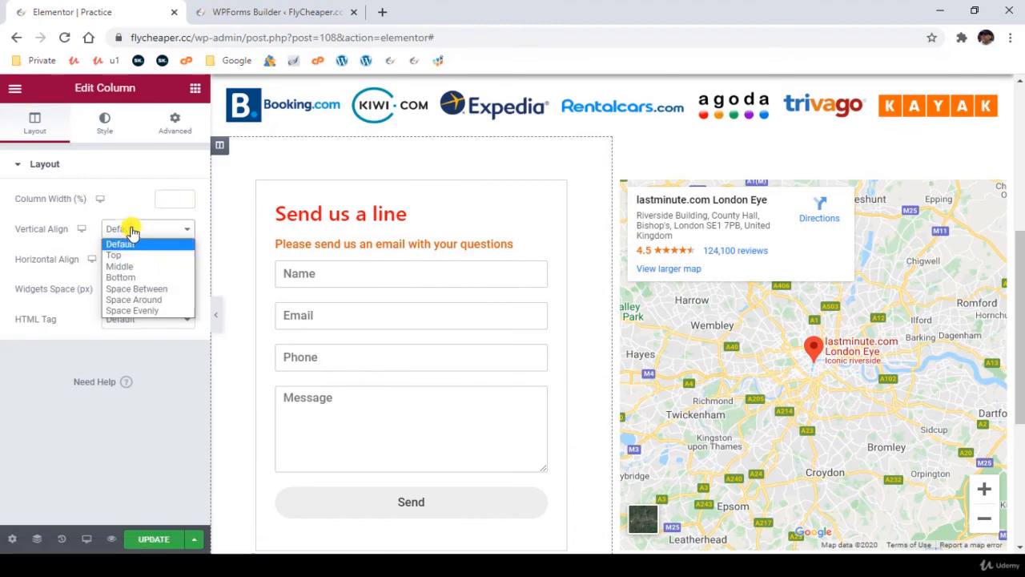
click(140, 266)
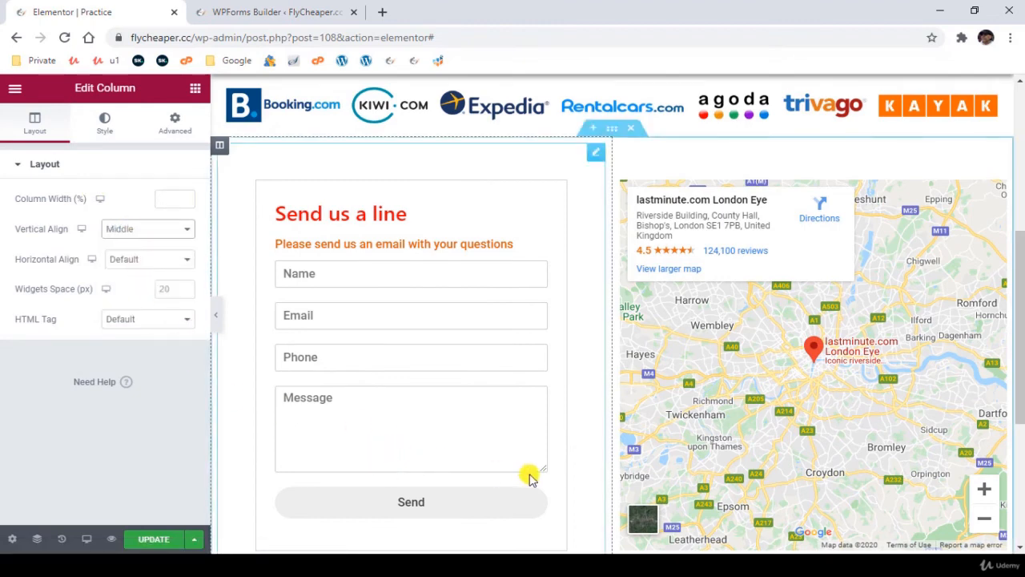
scroll(579, 485, down, 2)
scroll(579, 480, up, 2)
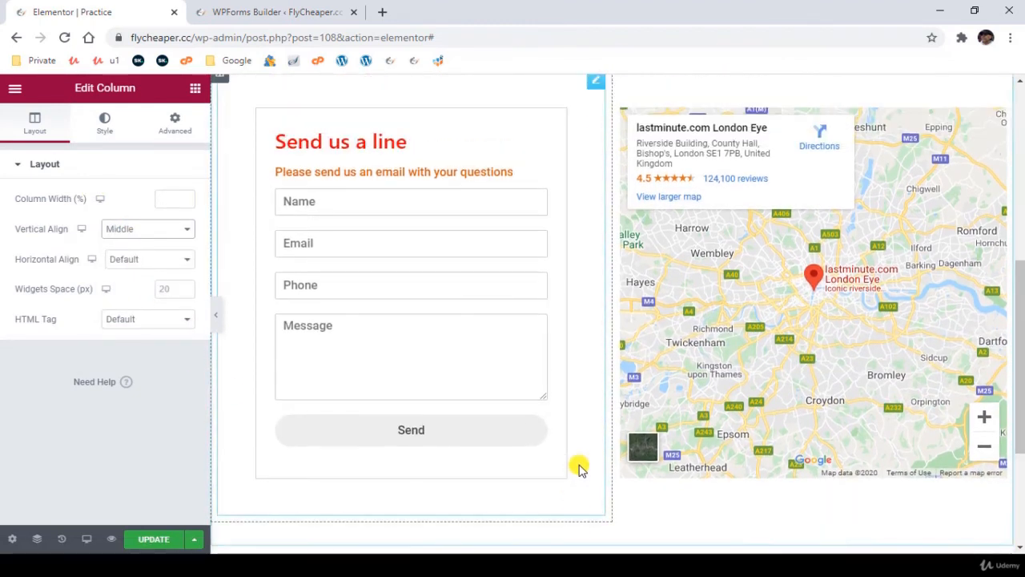
scroll(579, 473, down, 1)
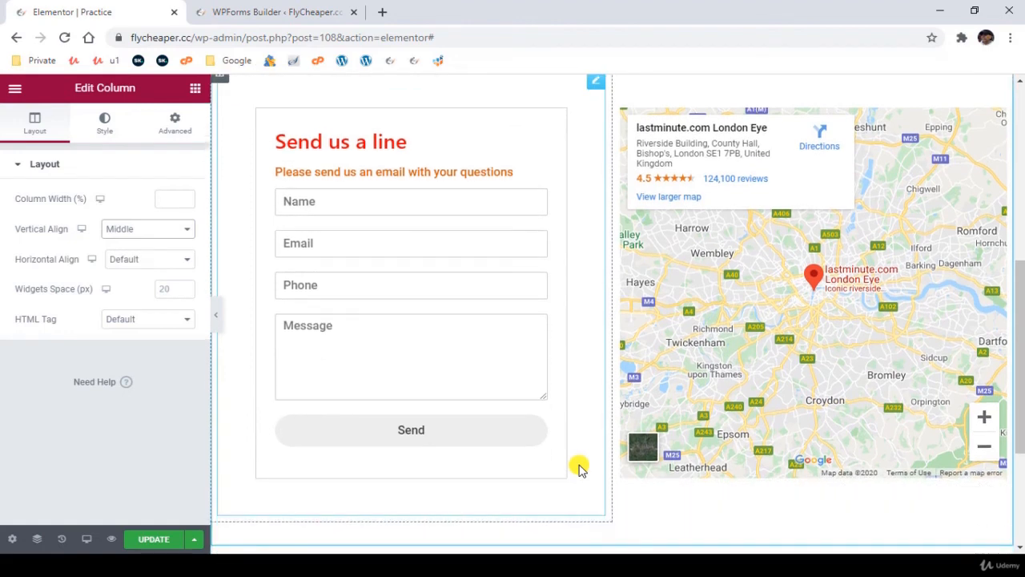
scroll(579, 473, up, 2)
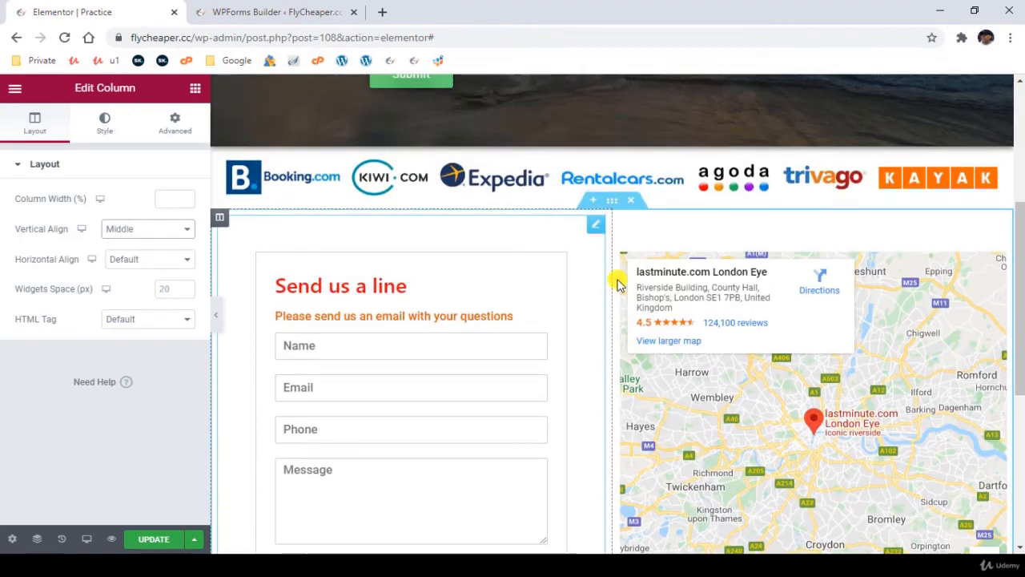
- Give the two-column section a classic background in the colour #f5f5f5
click(613, 201)
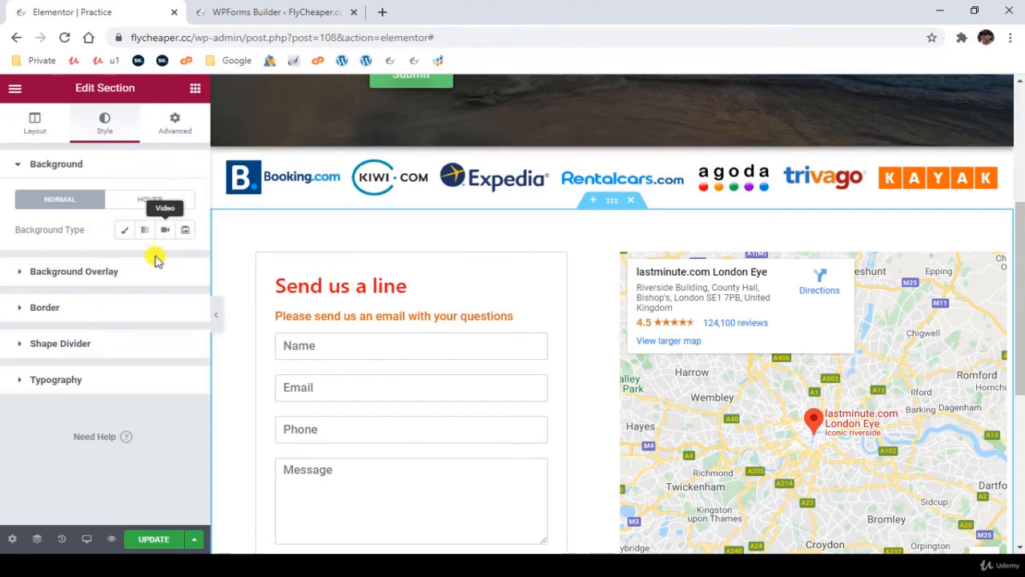
click(123, 230)
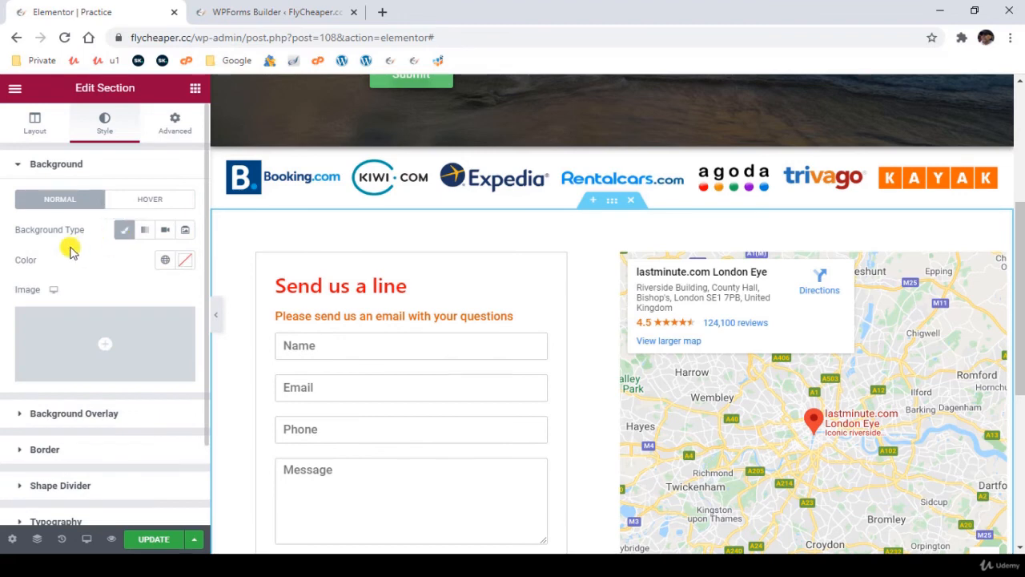
click(185, 261)
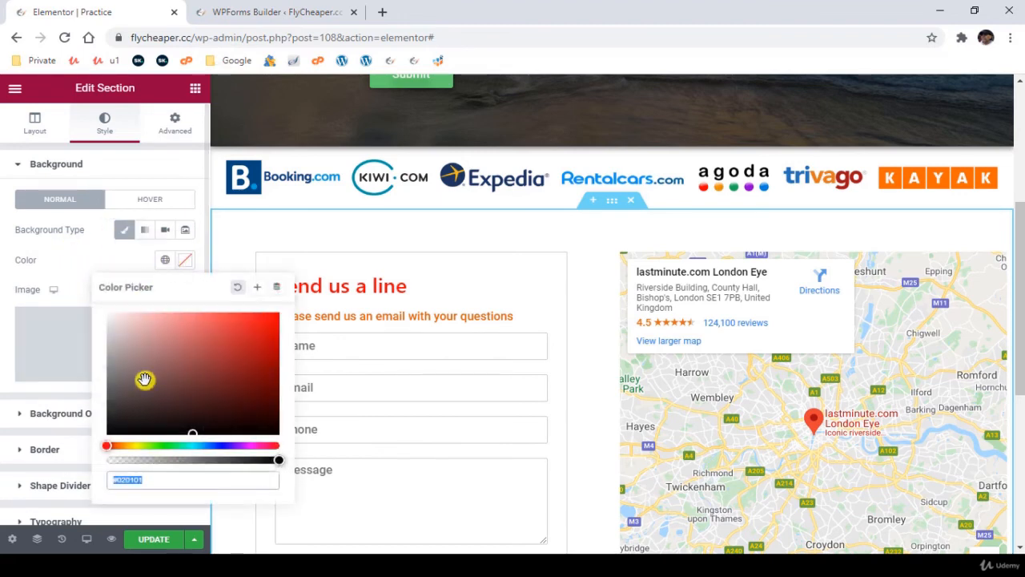
drag(138, 480, 156, 481)
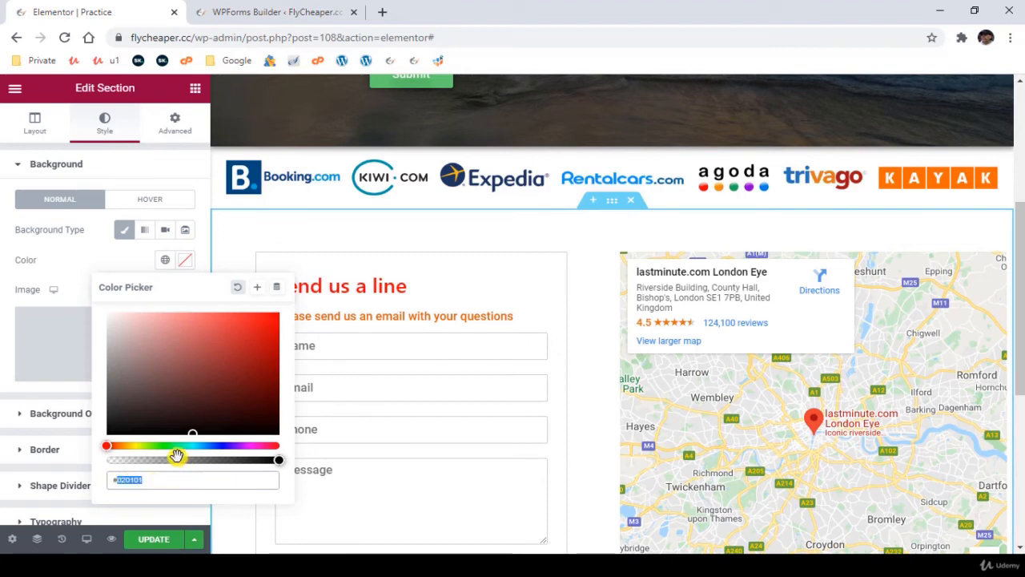
text(#f5f5f5)
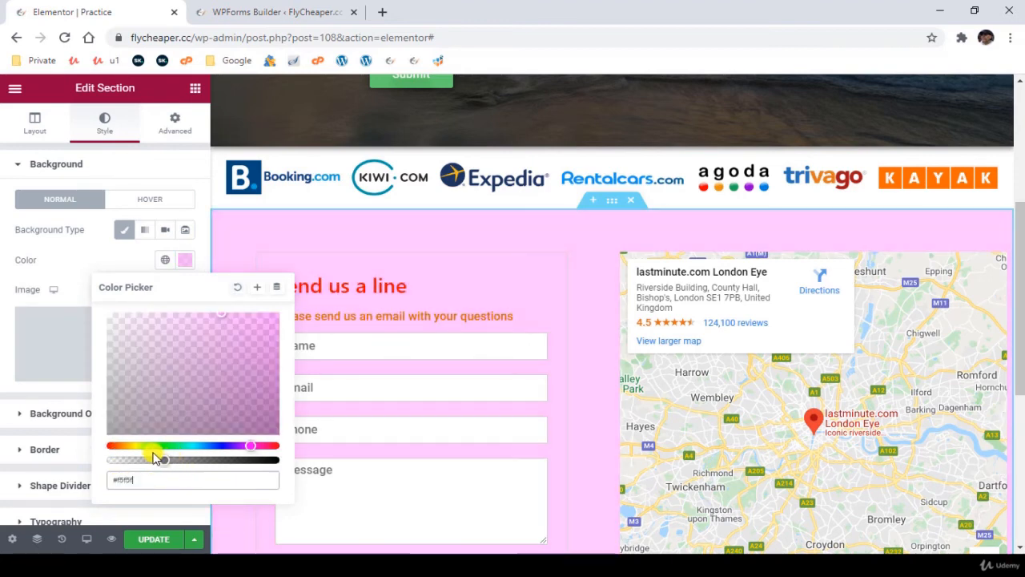
click(7, 382)
scroll(587, 430, down, 3)
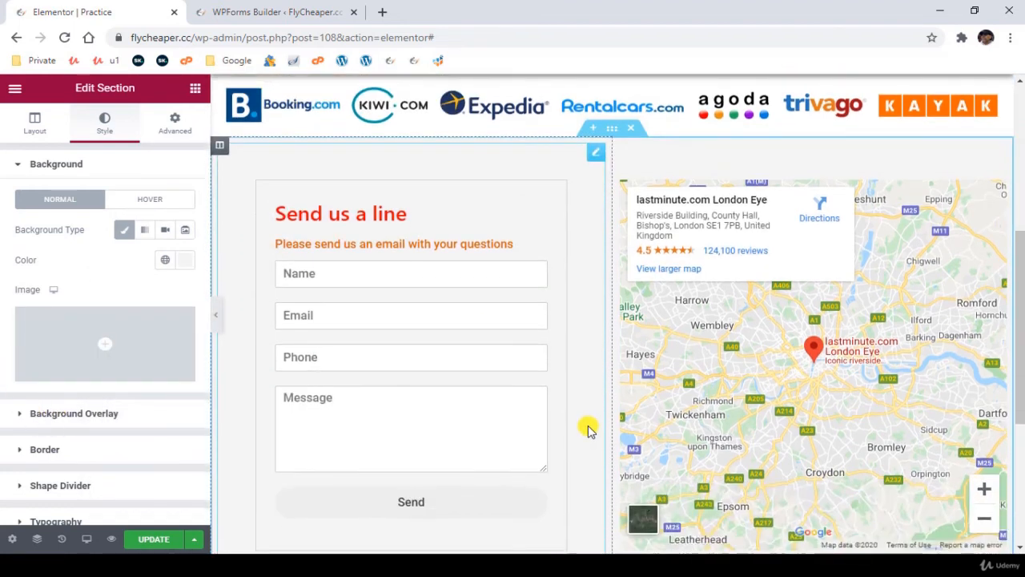
scroll(588, 431, up, 1)
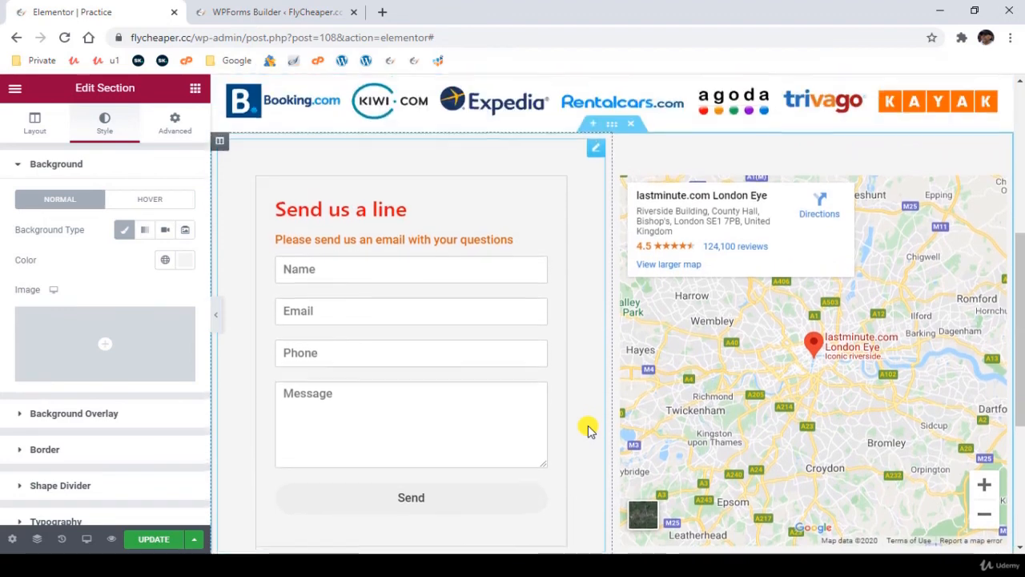
scroll(588, 431, down, 2)
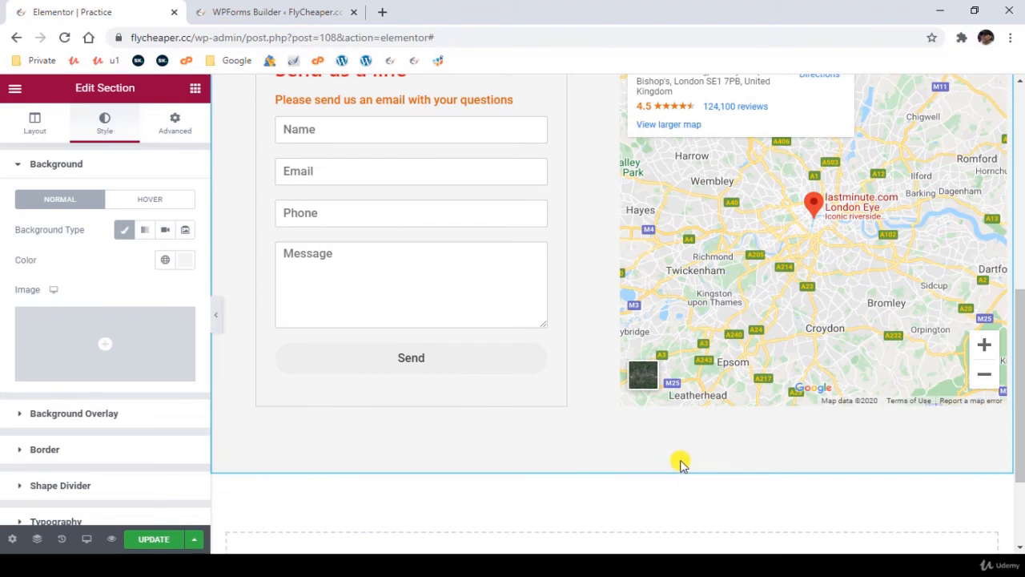
- Add a default box shadow to the Google map widget
scroll(680, 460, up, 2)
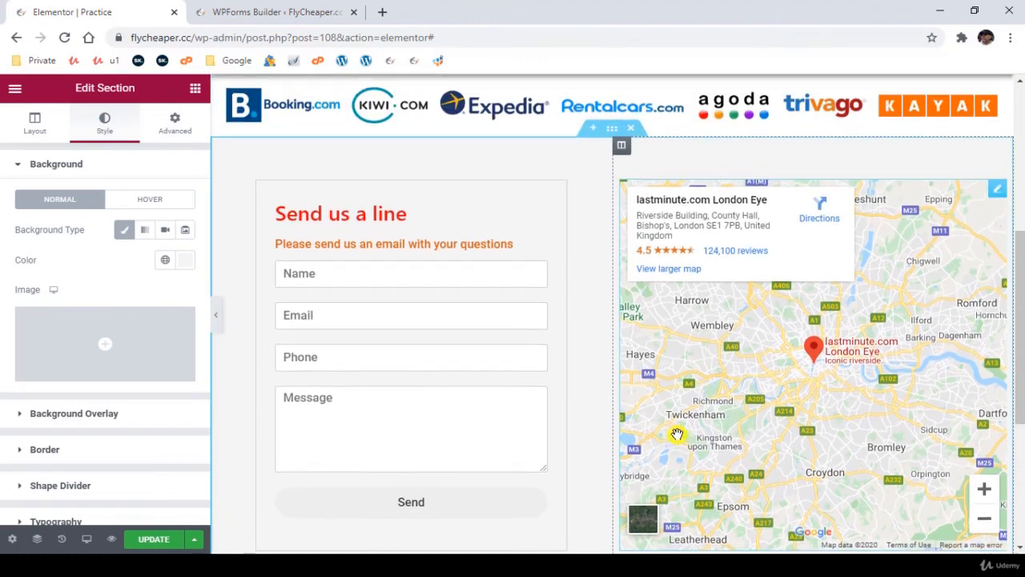
click(997, 190)
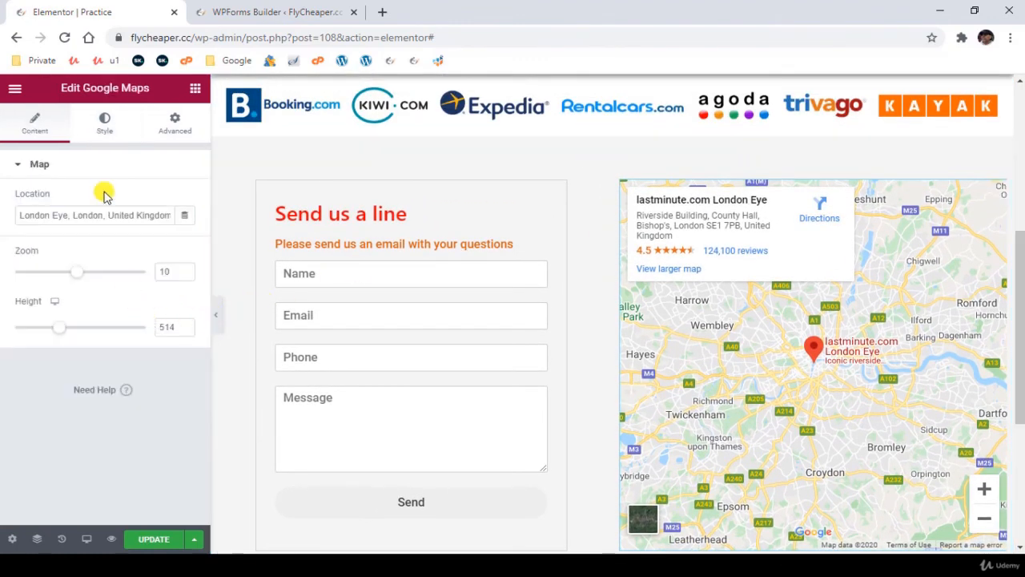
click(106, 122)
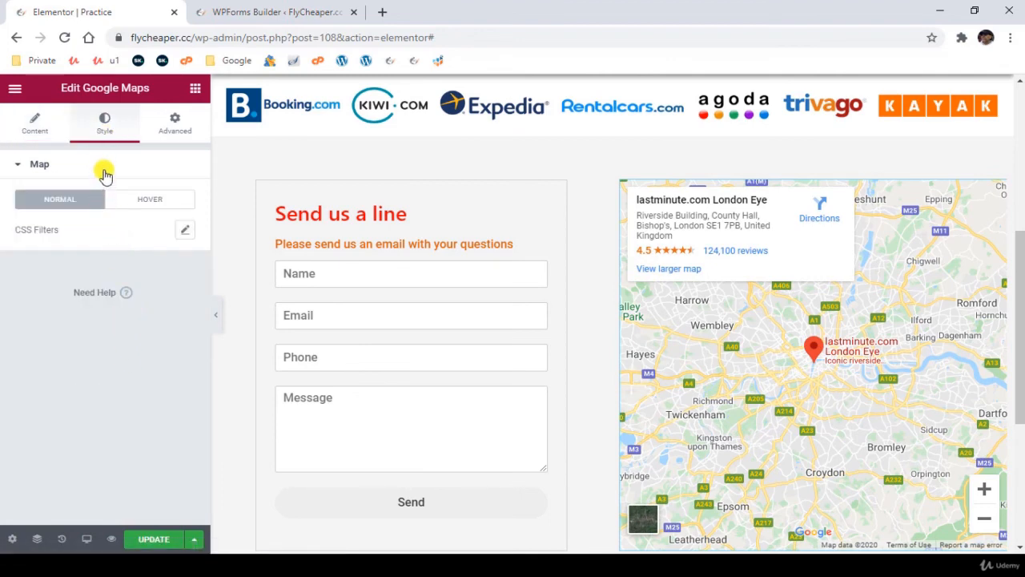
click(180, 124)
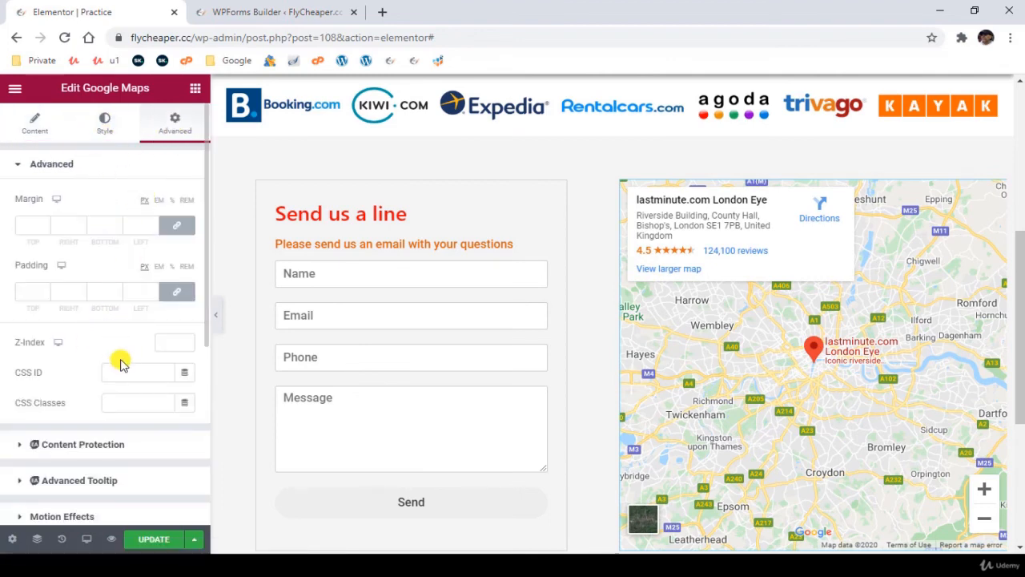
scroll(119, 361, down, 3)
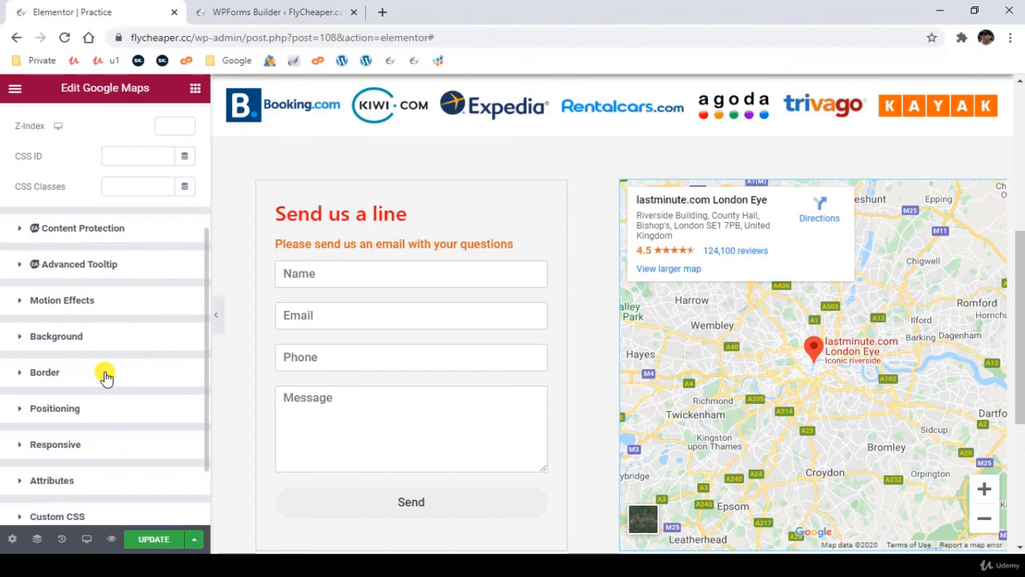
click(107, 373)
scroll(233, 425, down, 2)
scroll(59, 409, down, 2)
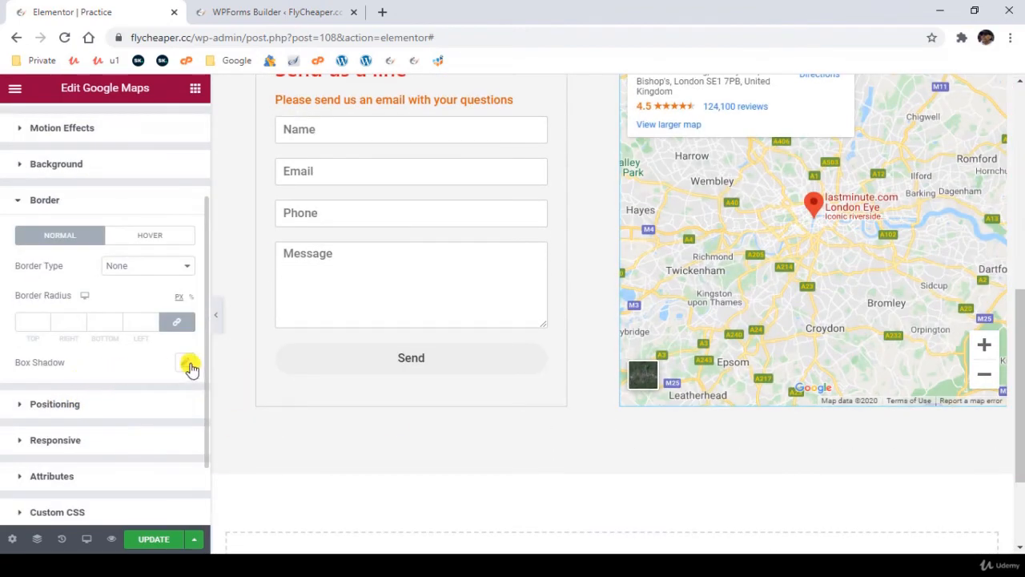
click(187, 363)
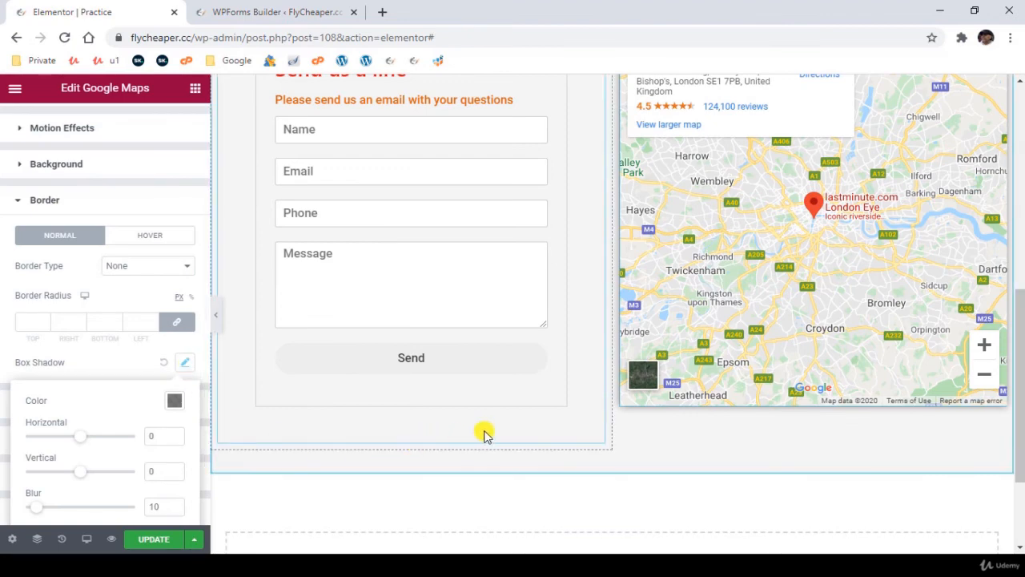
- Add a default box shadow to the contact form's container
click(558, 403)
scroll(119, 370, down, 3)
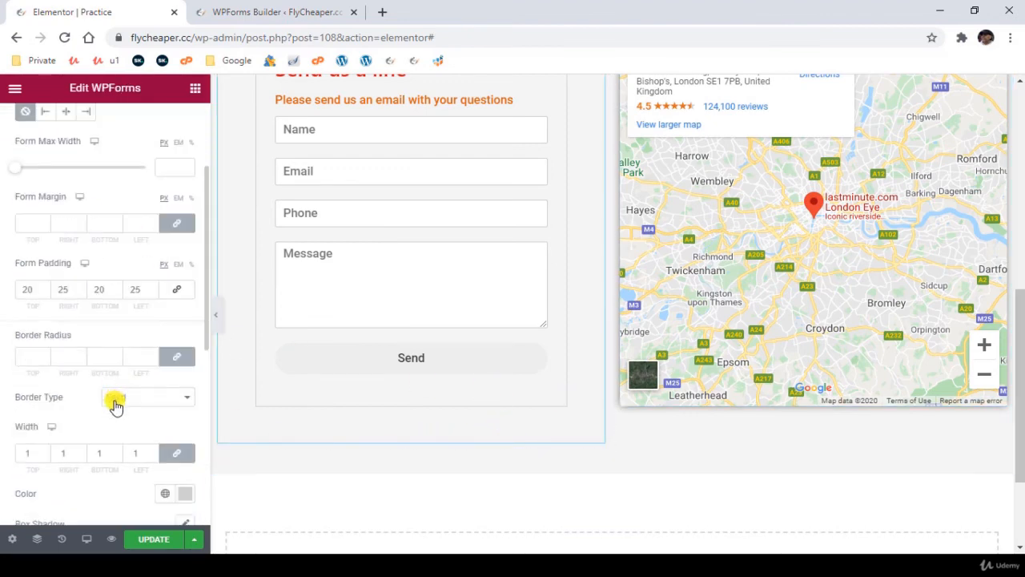
scroll(116, 404, down, 2)
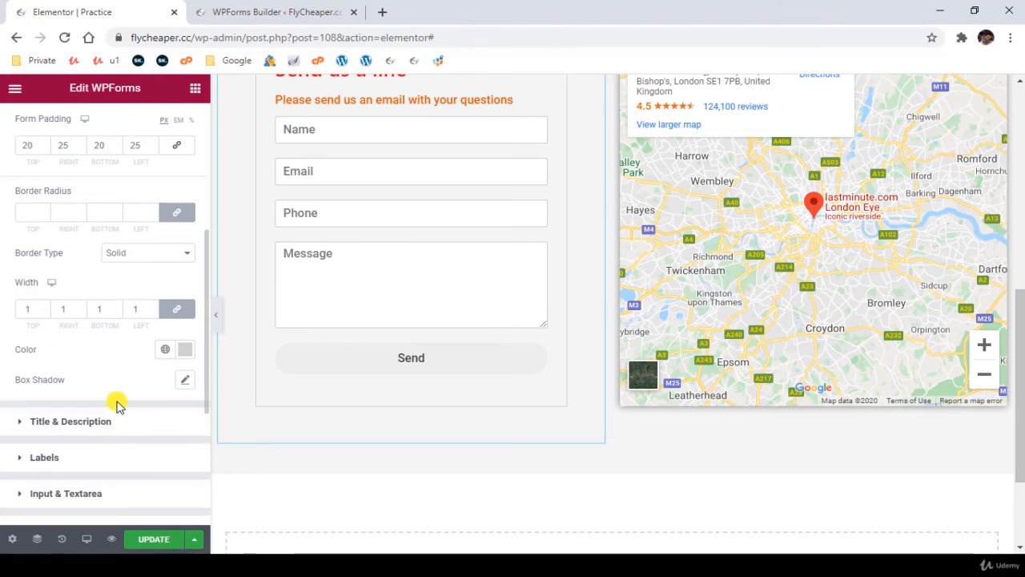
click(185, 381)
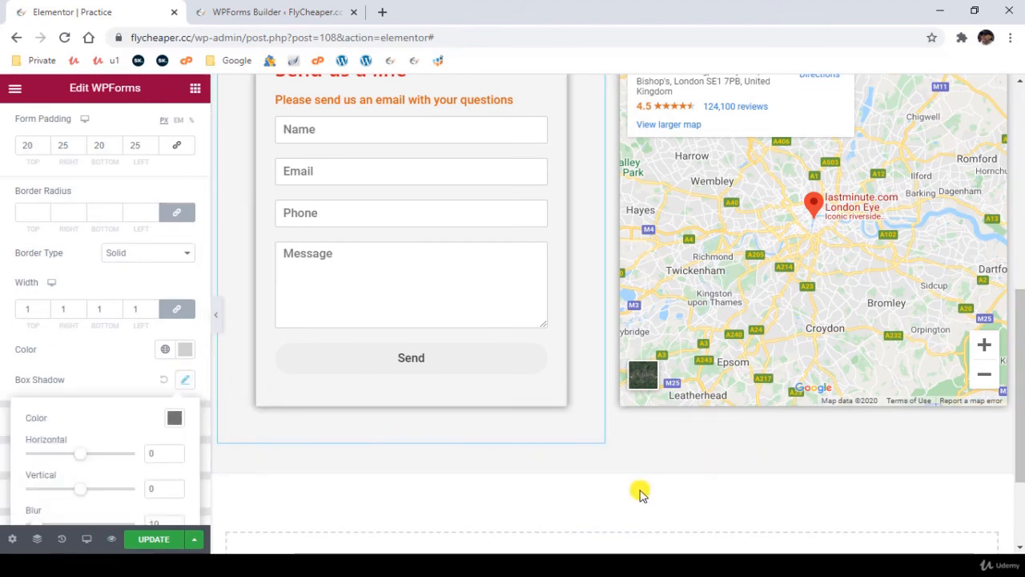
scroll(641, 492, up, 3)
scroll(590, 474, down, 1)
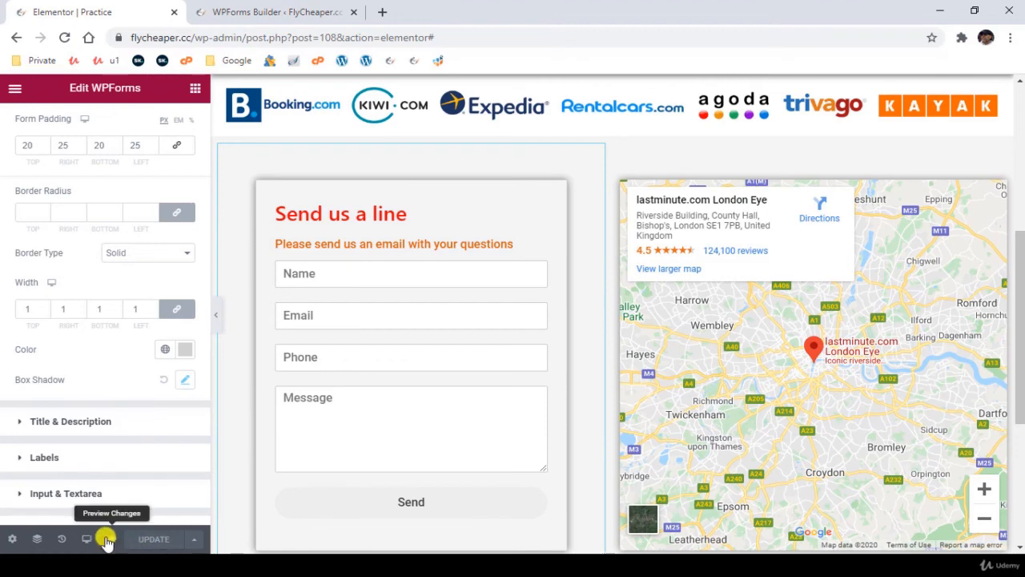
- Preview the page changes and examine the alignment, shadows and background of the contact form and map section
click(112, 541)
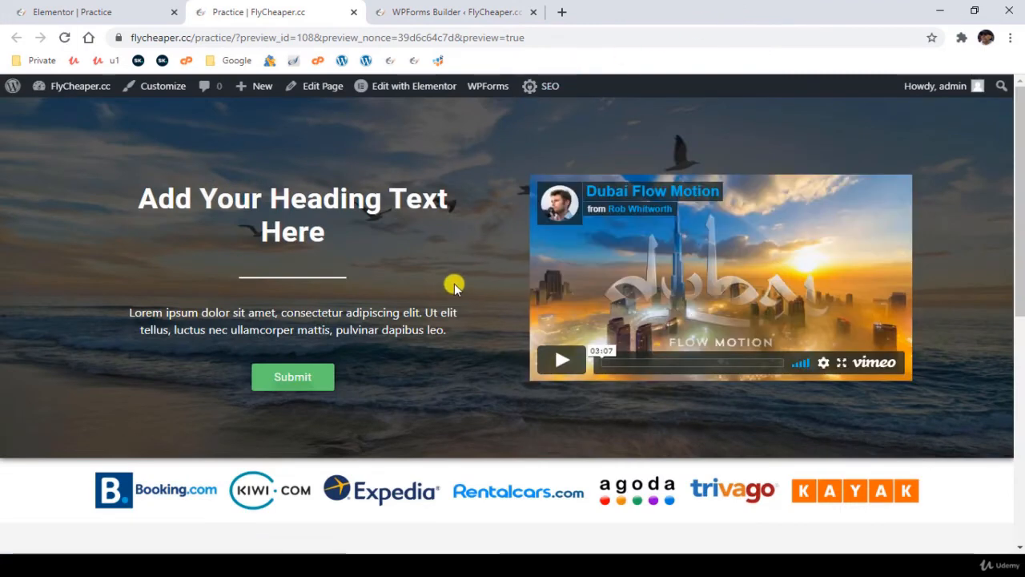
scroll(454, 286, down, 6)
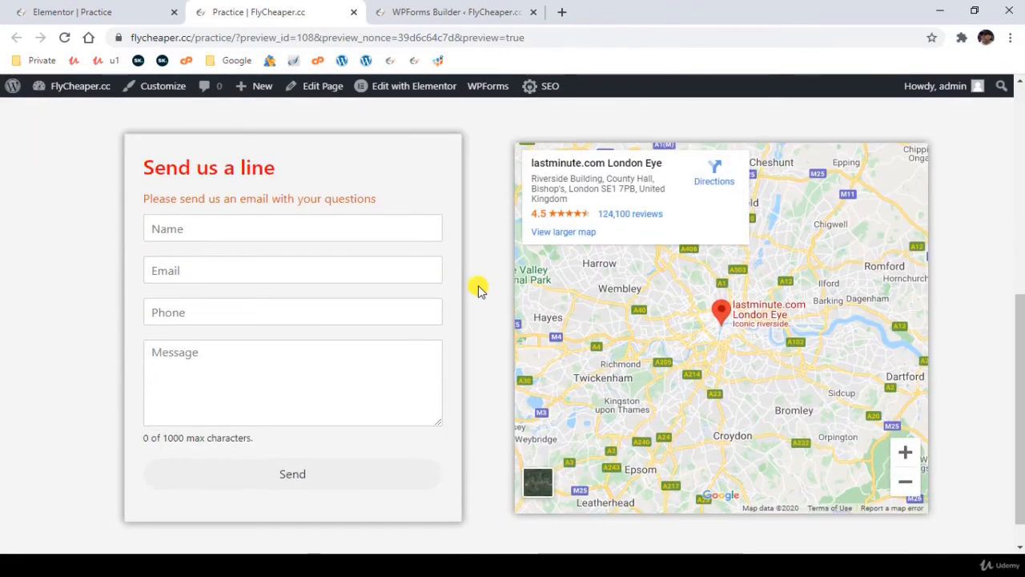
scroll(479, 289, down, 1)
scroll(487, 295, up, 2)
scroll(490, 294, down, 2)
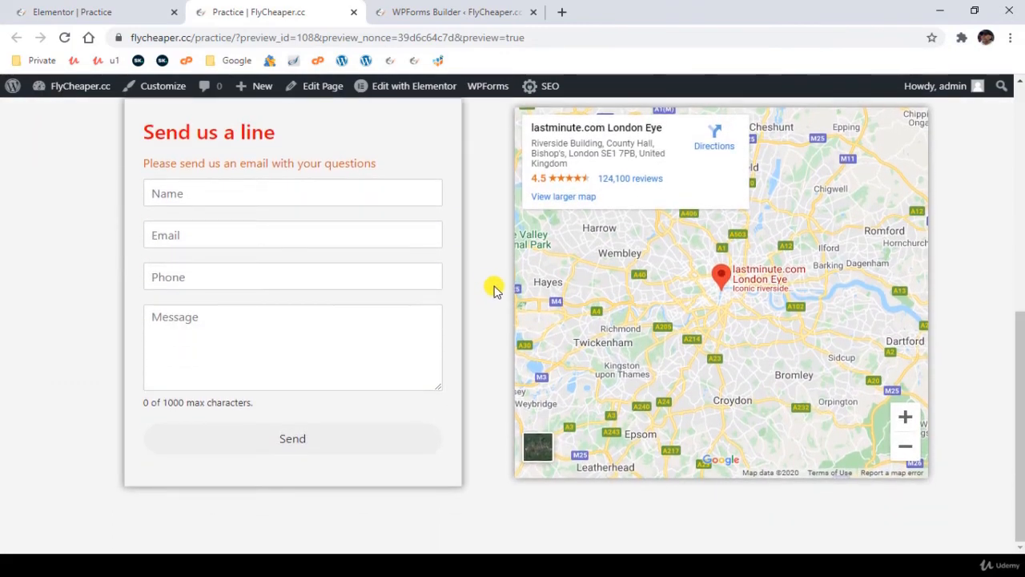
scroll(494, 290, up, 1)
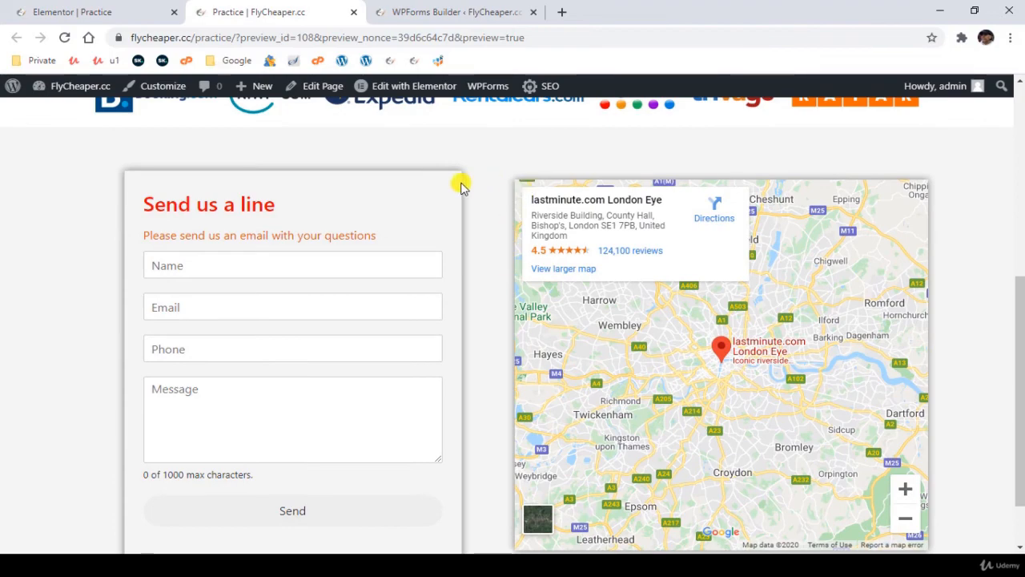
scroll(483, 305, down, 1)
scroll(483, 305, up, 3)
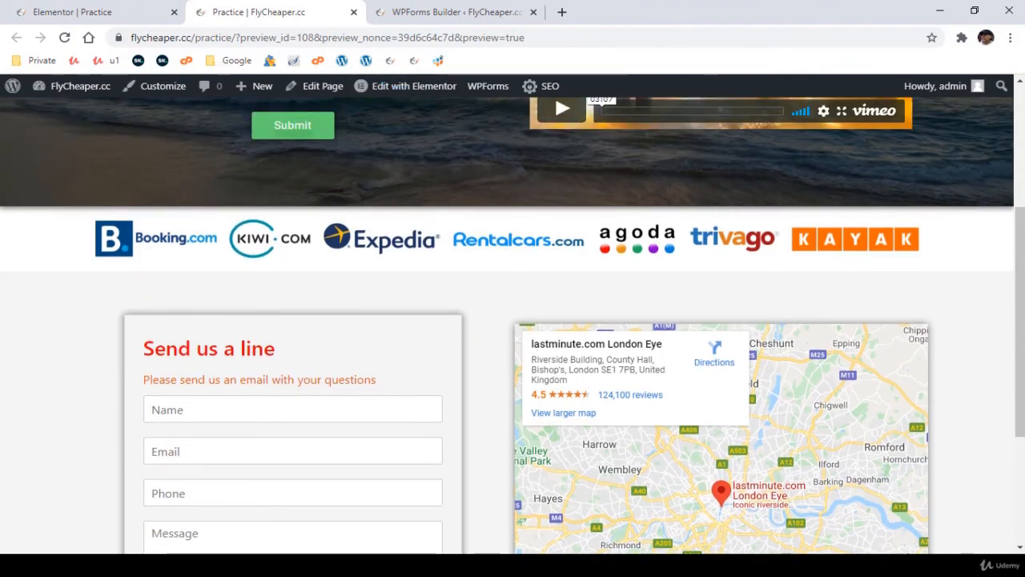
- Return to the Practice page's Elementor editor and set the hero section's height to Fit To Screen
scroll(42, 340, up, 1)
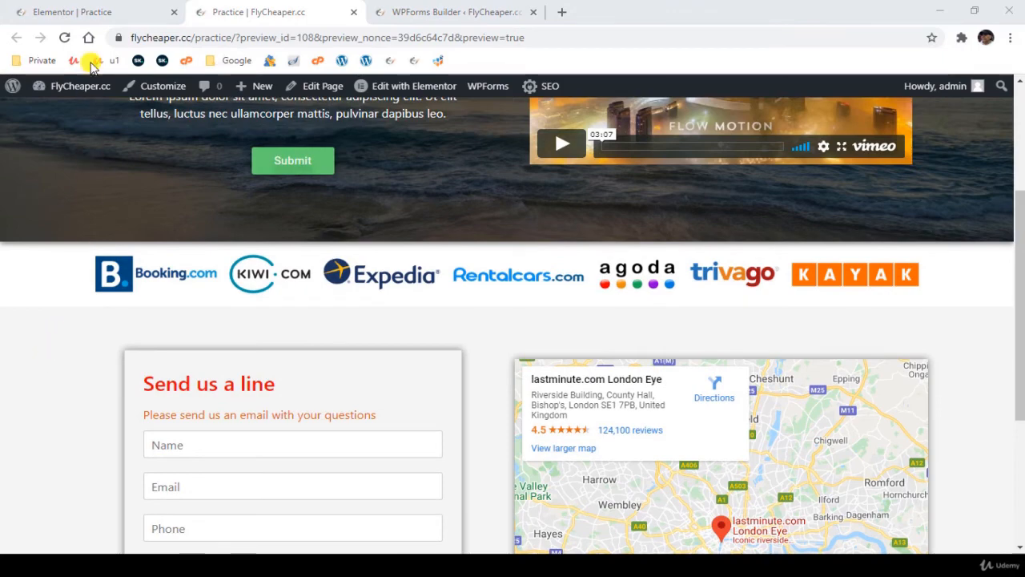
click(95, 11)
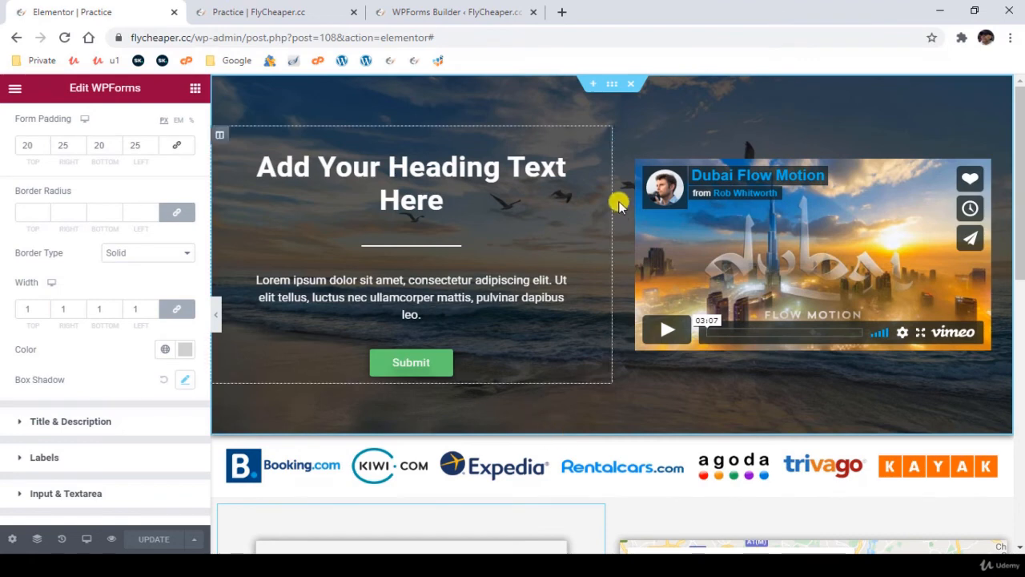
click(610, 85)
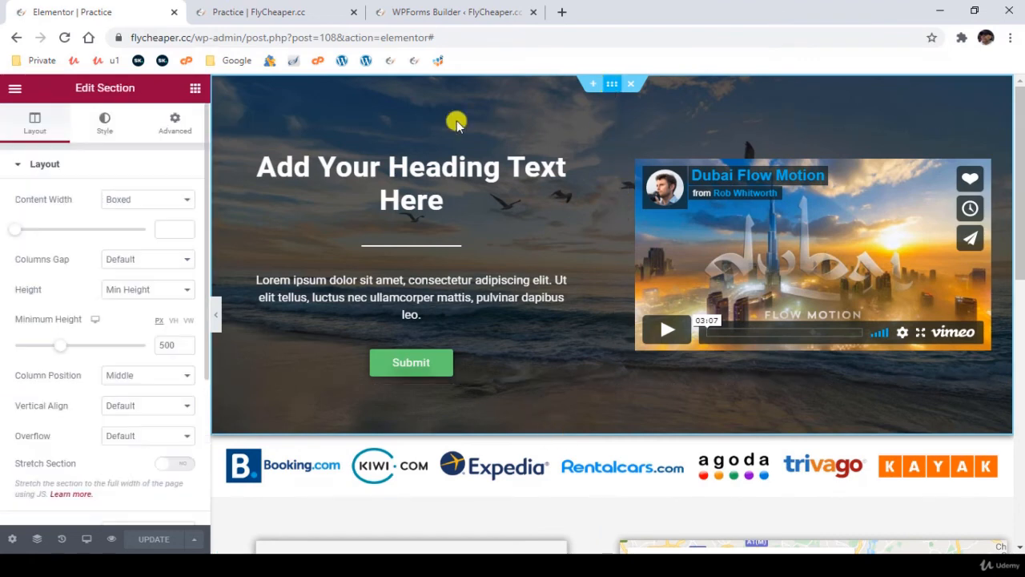
click(136, 289)
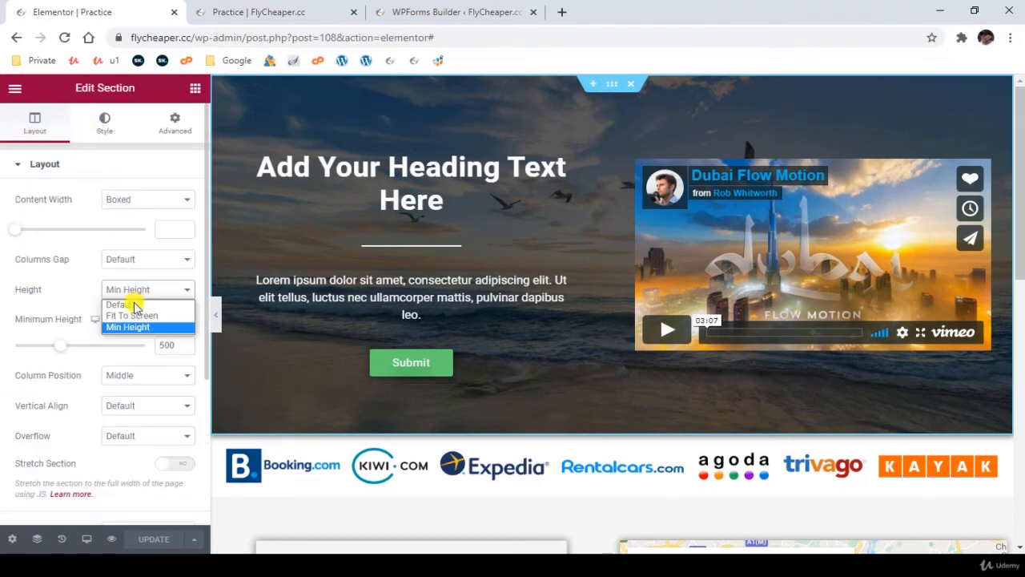
click(133, 316)
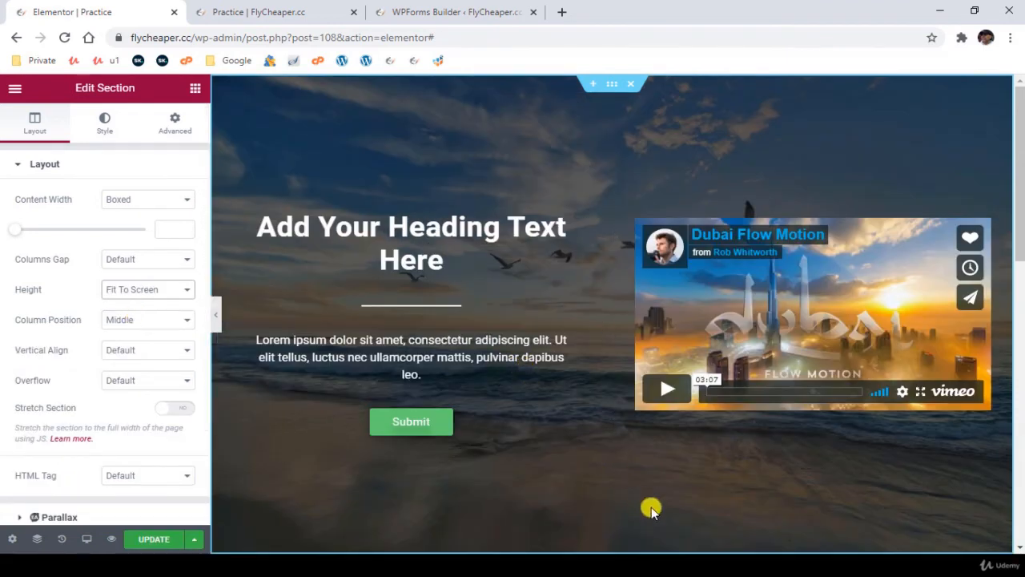
- Open the hero heading's motion effects and apply the Fade In entrance animation
click(596, 205)
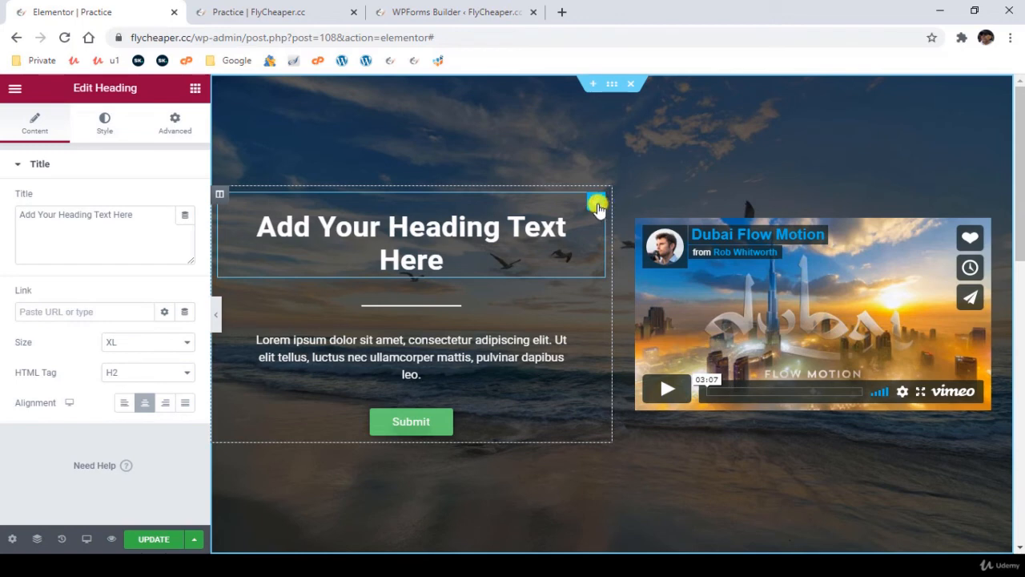
click(174, 124)
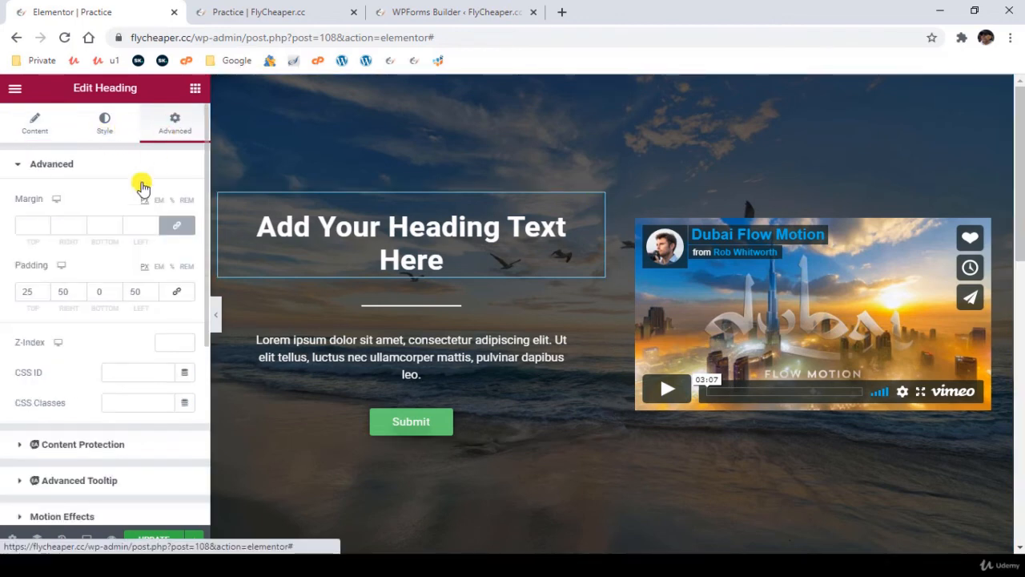
scroll(95, 424, down, 2)
click(59, 374)
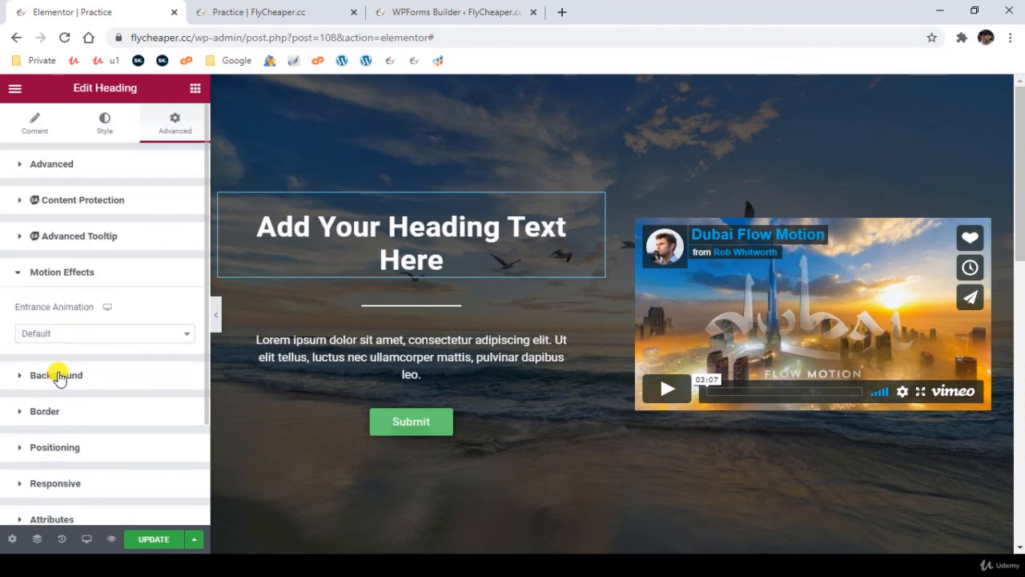
click(76, 334)
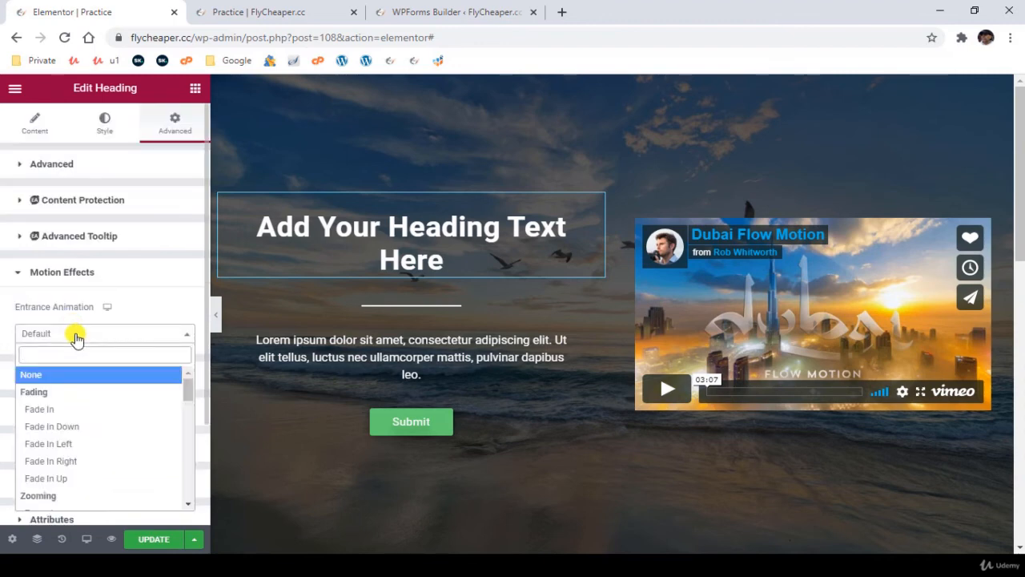
click(82, 410)
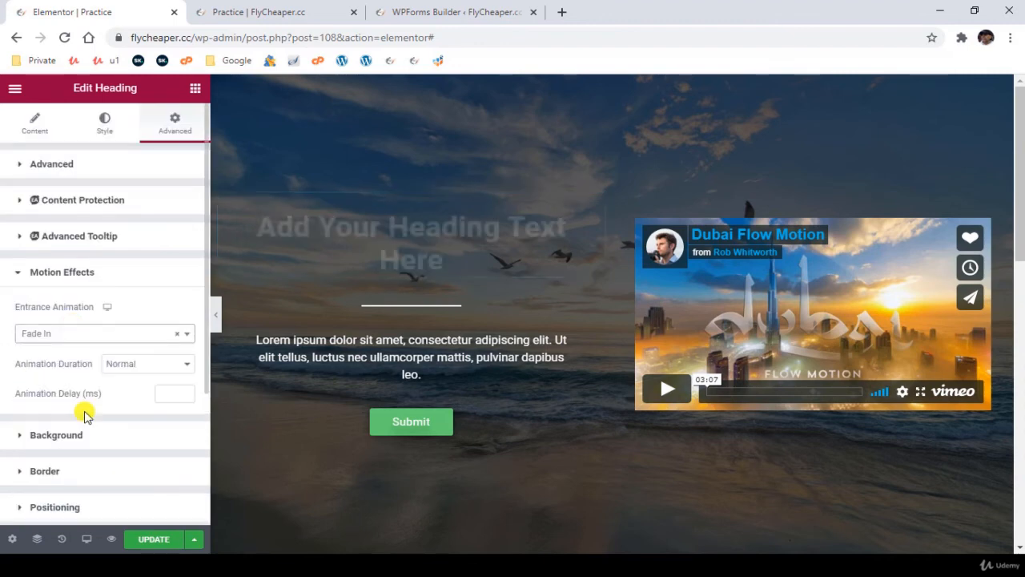
- Try the Zoom In entrance animation on the hero heading
click(61, 331)
scroll(88, 408, down, 1)
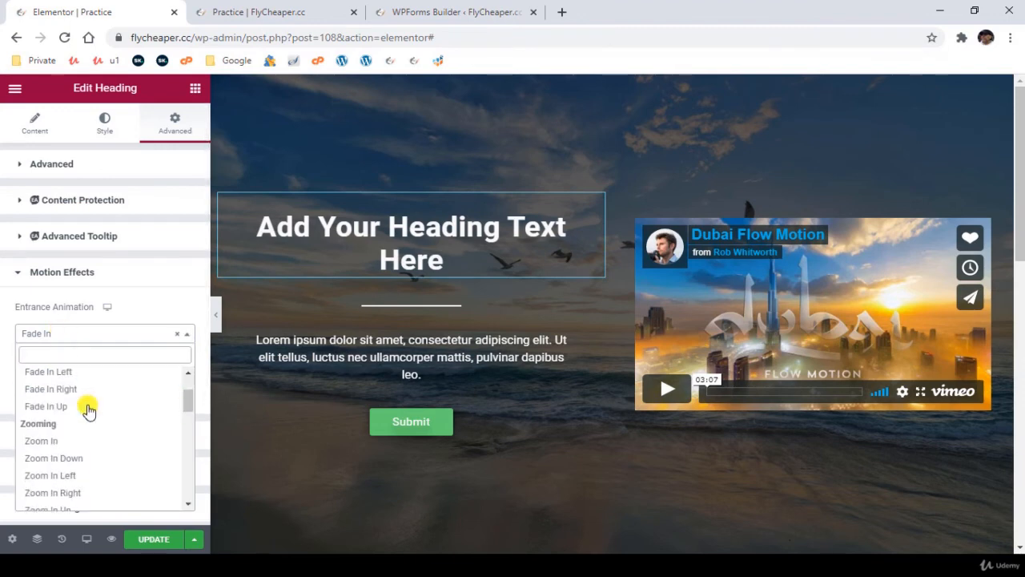
scroll(88, 409, down, 2)
click(81, 375)
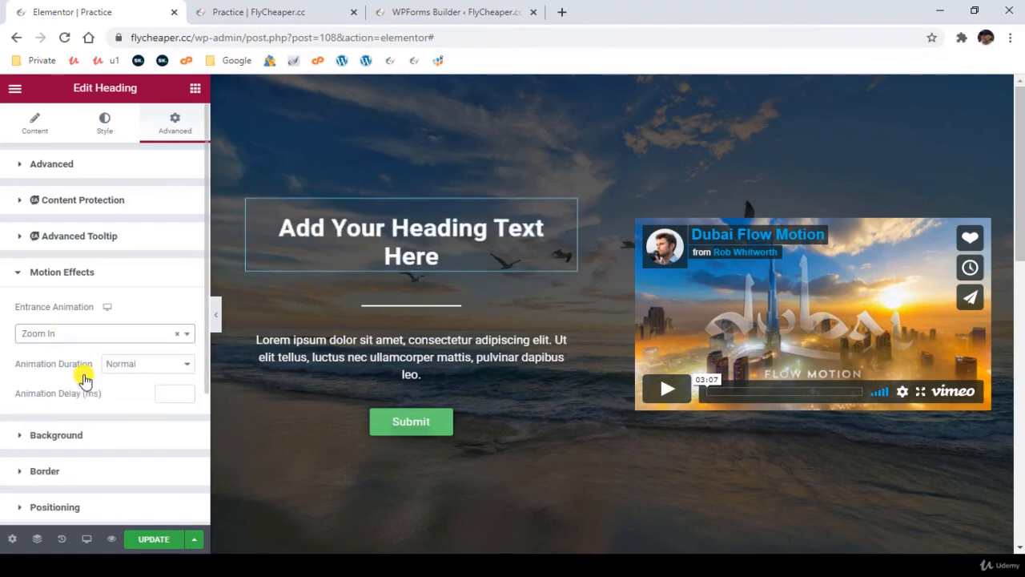
- Set the hero heading's entrance animation to Slide In Down, keeping the Normal duration
click(138, 367)
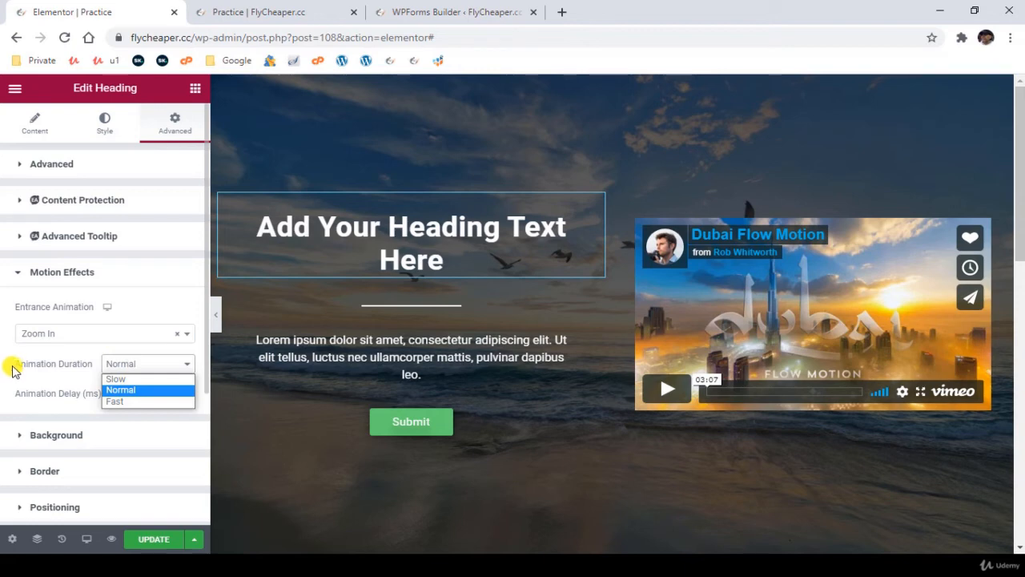
click(71, 334)
click(72, 334)
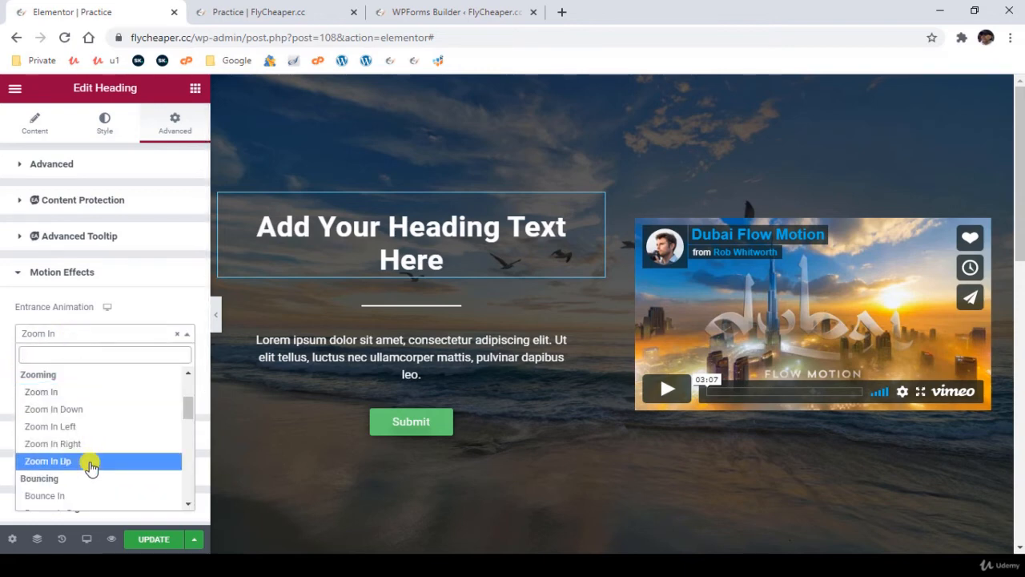
scroll(90, 469, down, 3)
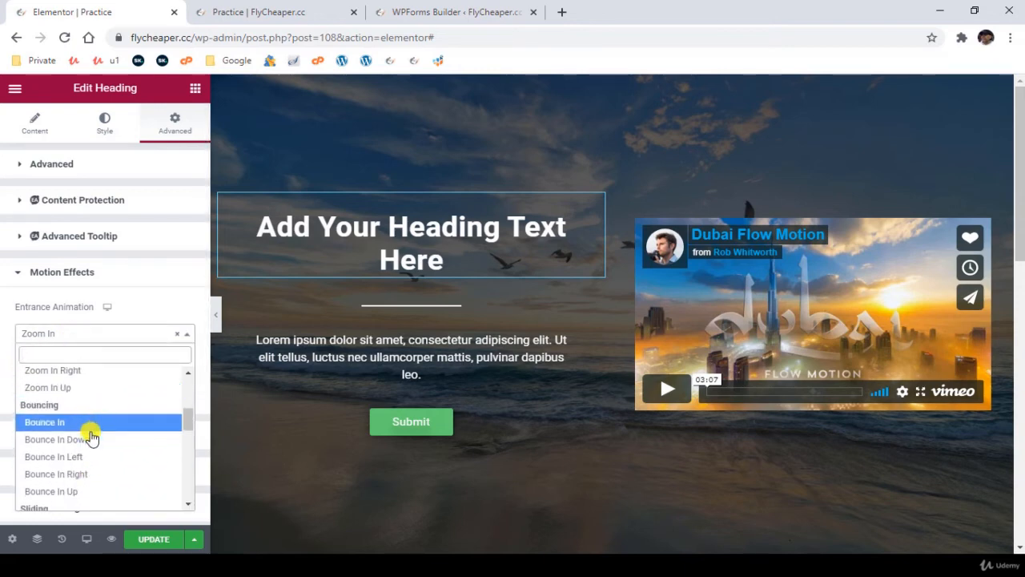
click(90, 457)
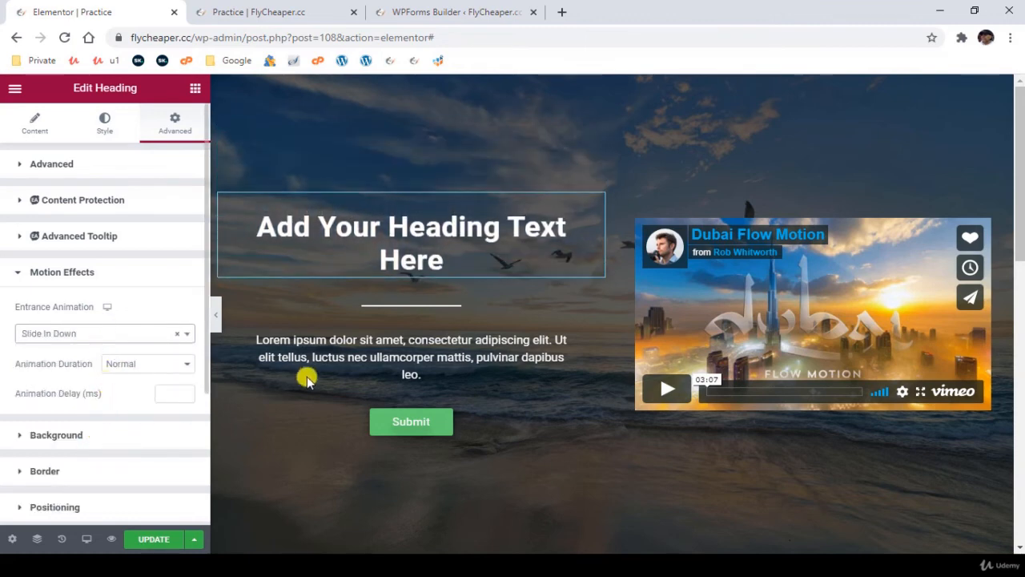
- Give the hero's Lorem ipsum paragraph a Slide In Up entrance animation
click(588, 345)
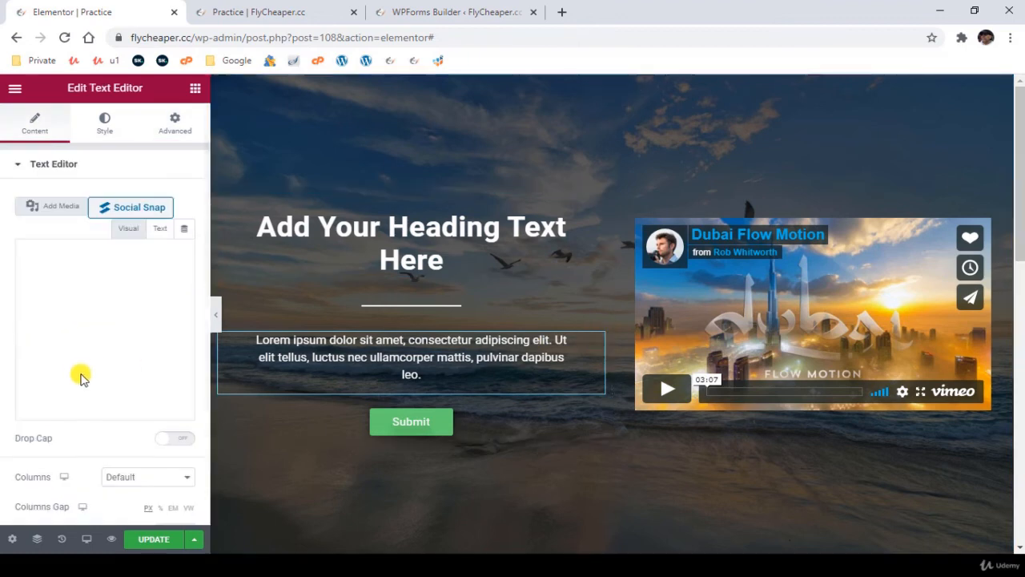
click(178, 125)
scroll(82, 478, down, 2)
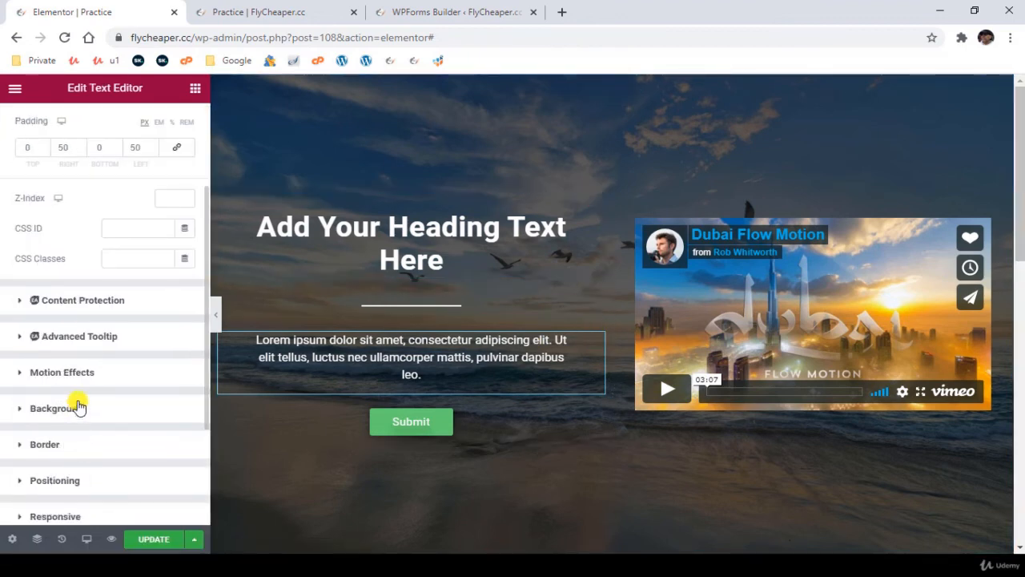
click(85, 372)
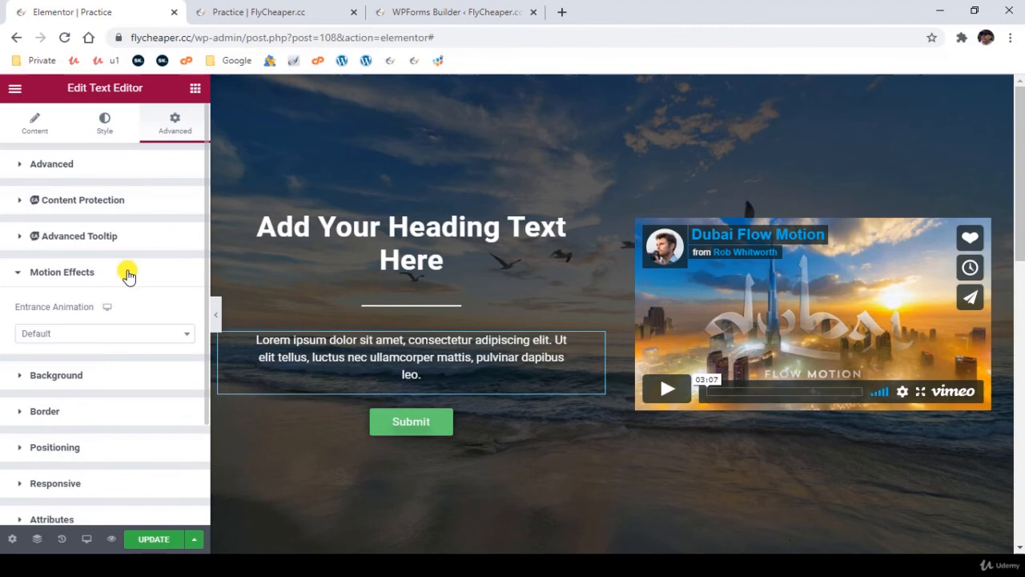
click(114, 333)
scroll(102, 481, down, 5)
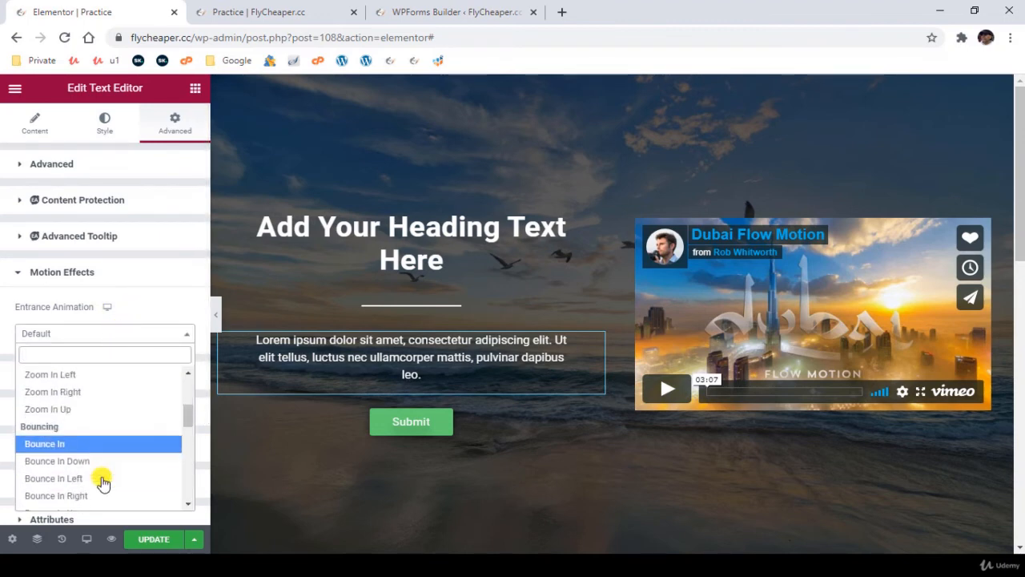
scroll(102, 481, down, 3)
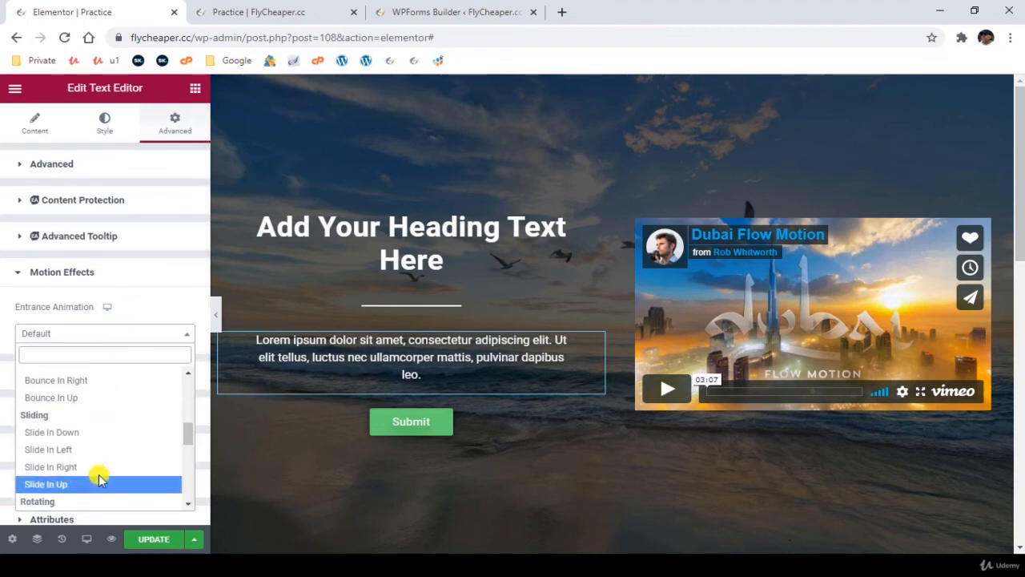
click(92, 485)
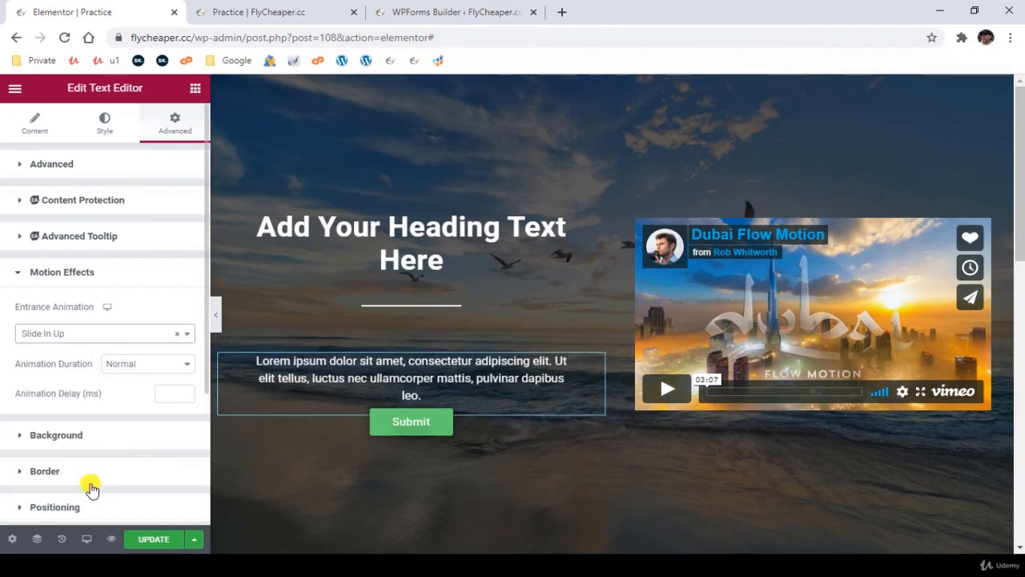
- Give the hero's video widget a Slide In Right entrance animation
click(982, 227)
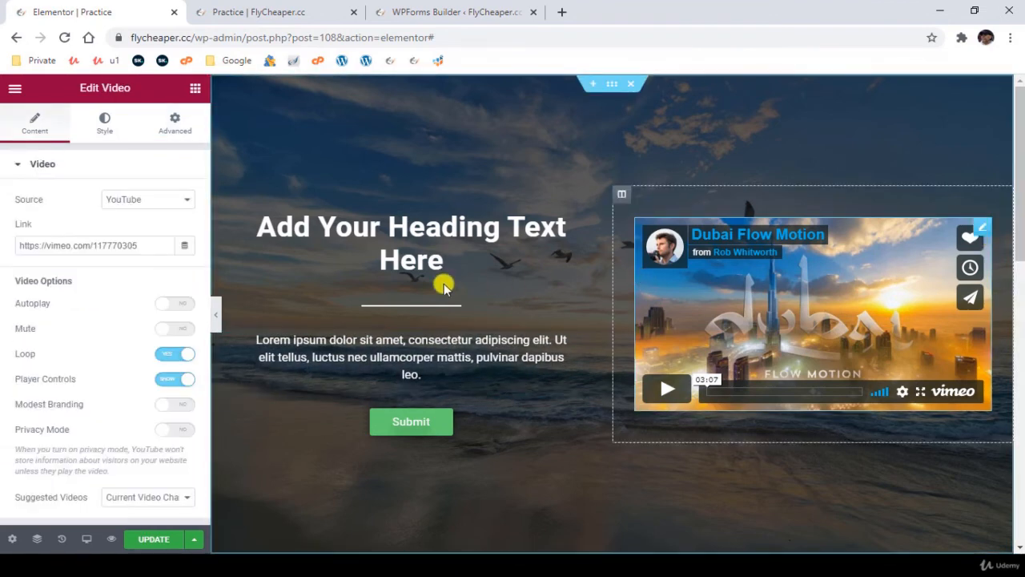
click(176, 120)
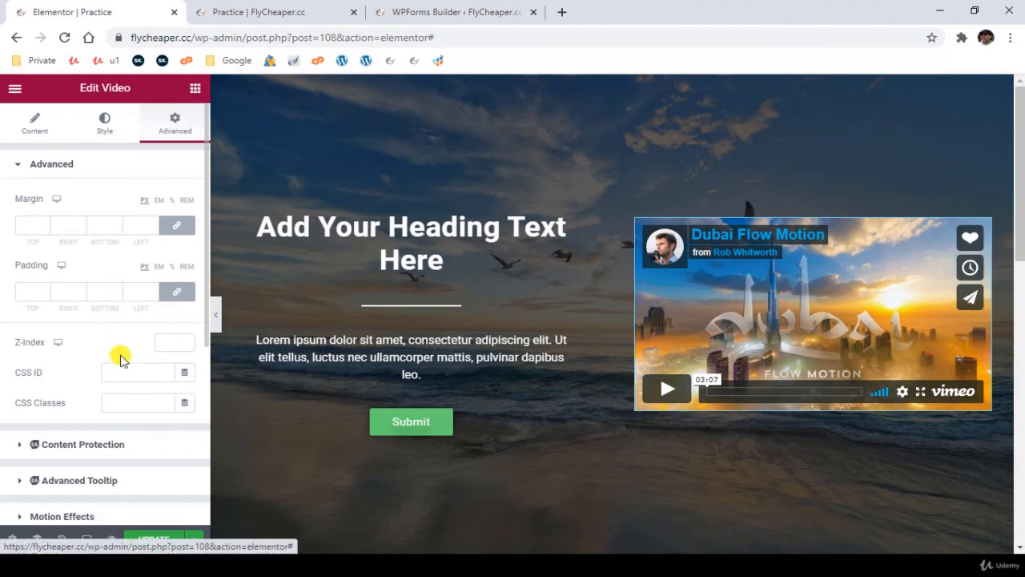
scroll(124, 374, down, 2)
click(123, 380)
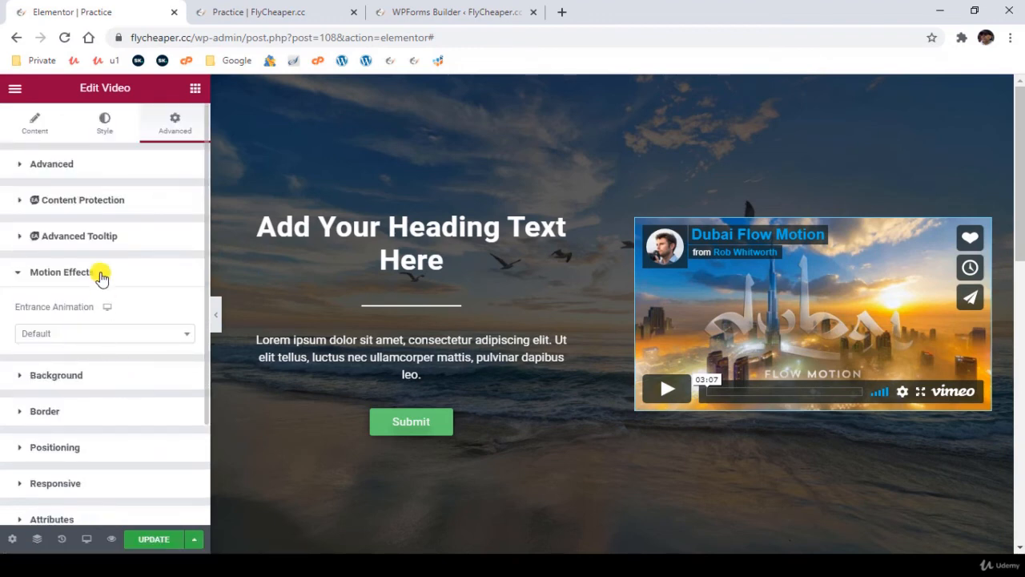
click(125, 334)
scroll(123, 411, down, 2)
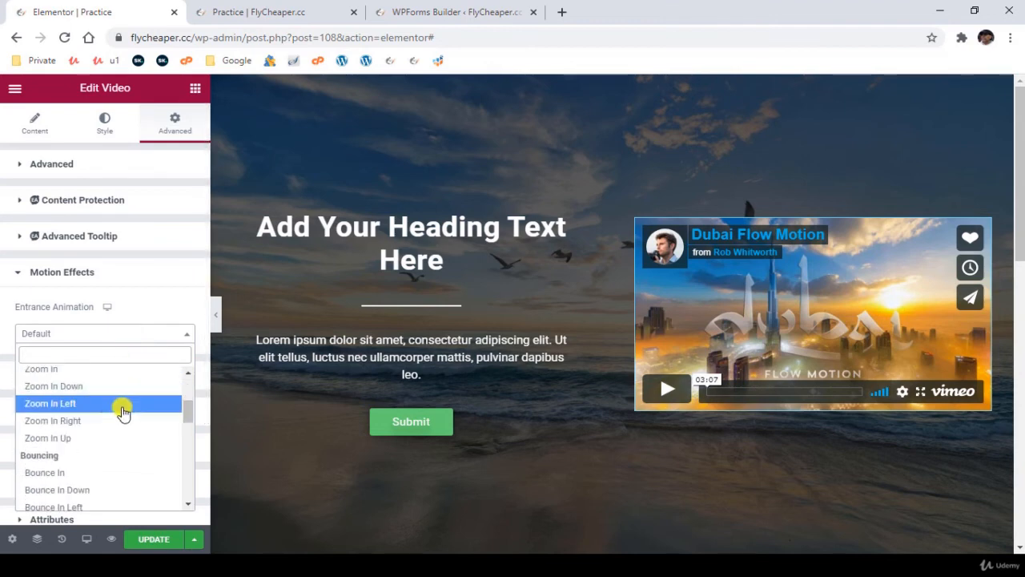
scroll(112, 414, down, 4)
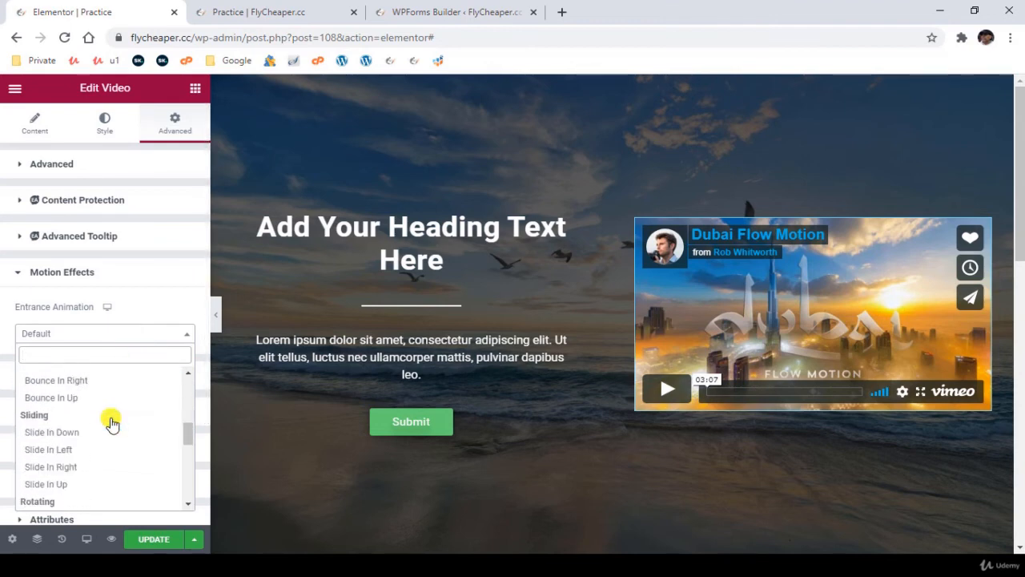
click(111, 467)
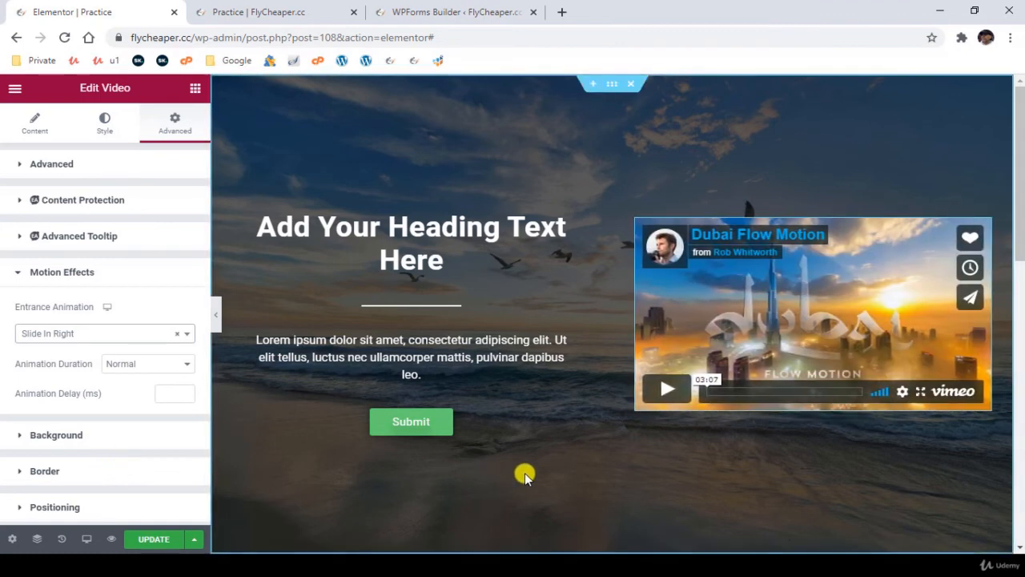
- Give the partner logos section a Zoom In entrance animation
scroll(524, 472, down, 2)
scroll(517, 464, down, 2)
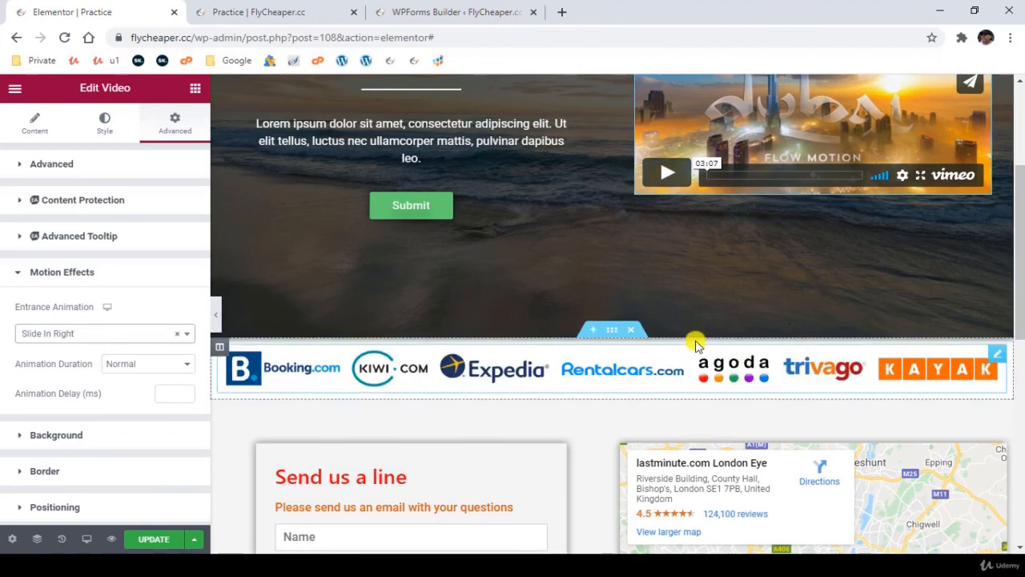
click(614, 331)
click(177, 125)
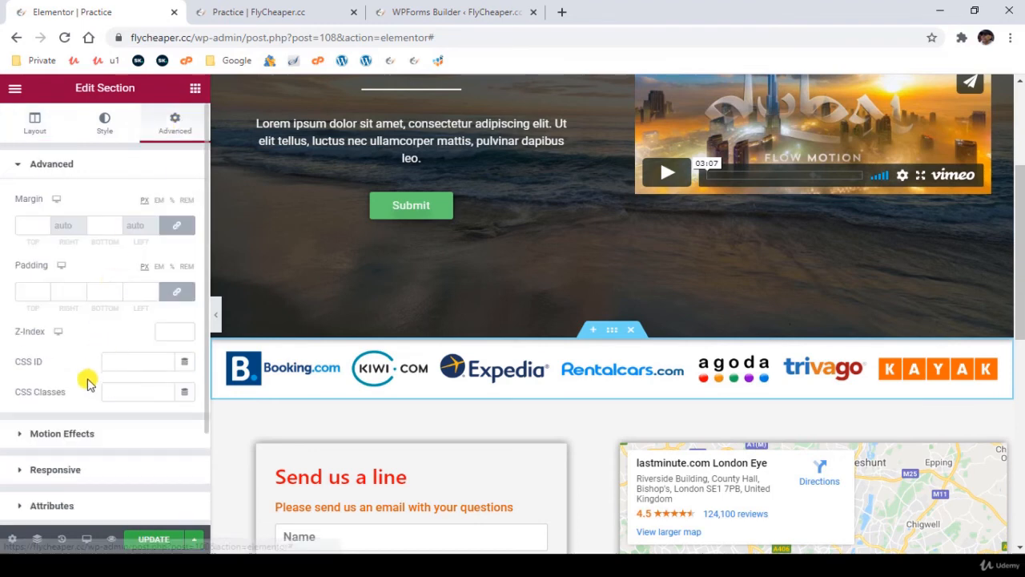
scroll(88, 383, down, 2)
click(82, 318)
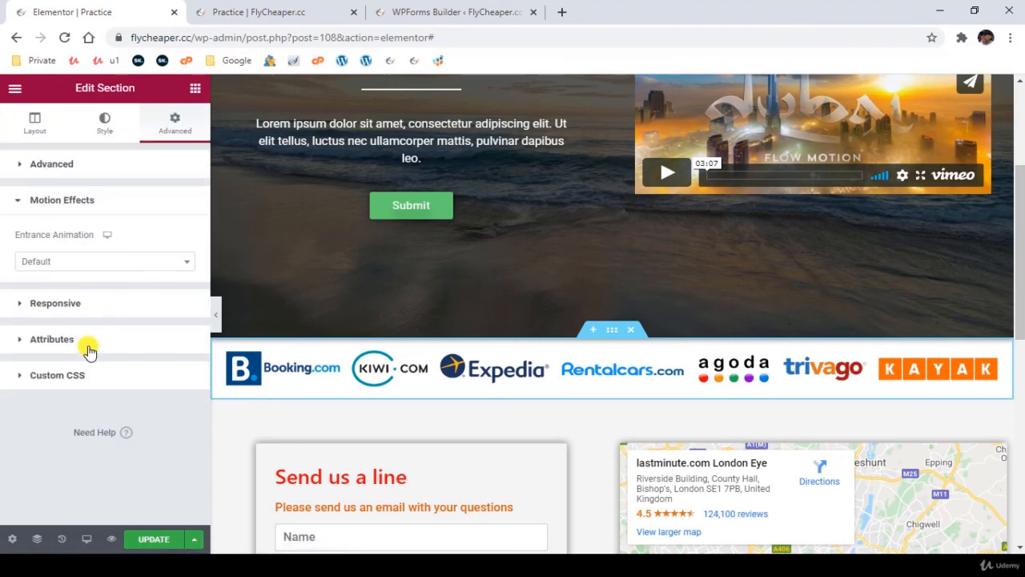
click(97, 262)
scroll(112, 336, down, 4)
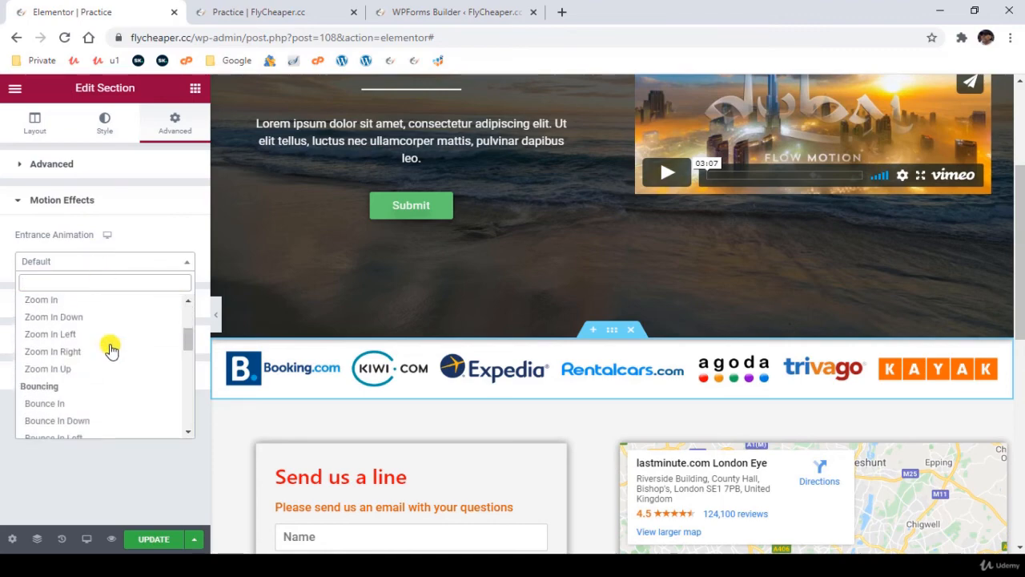
click(100, 306)
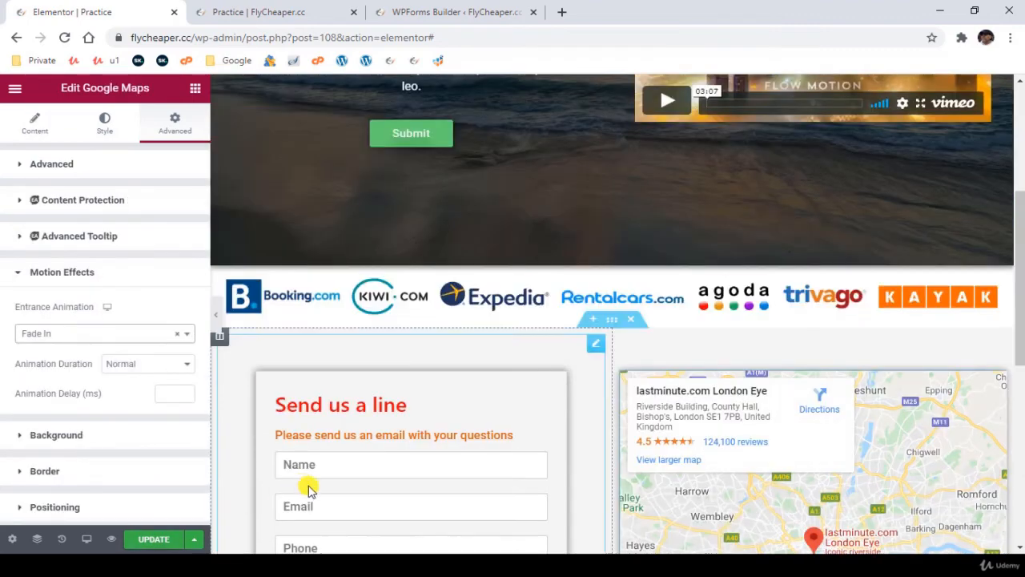
- Give the Google map widget a Fade In entrance animation and update the page
scroll(311, 488, down, 3)
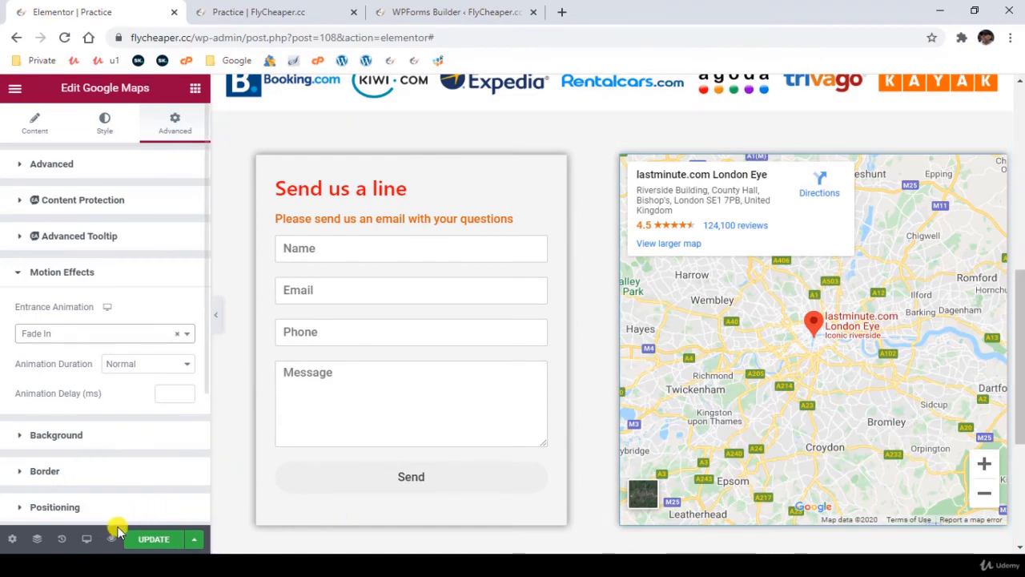
click(163, 539)
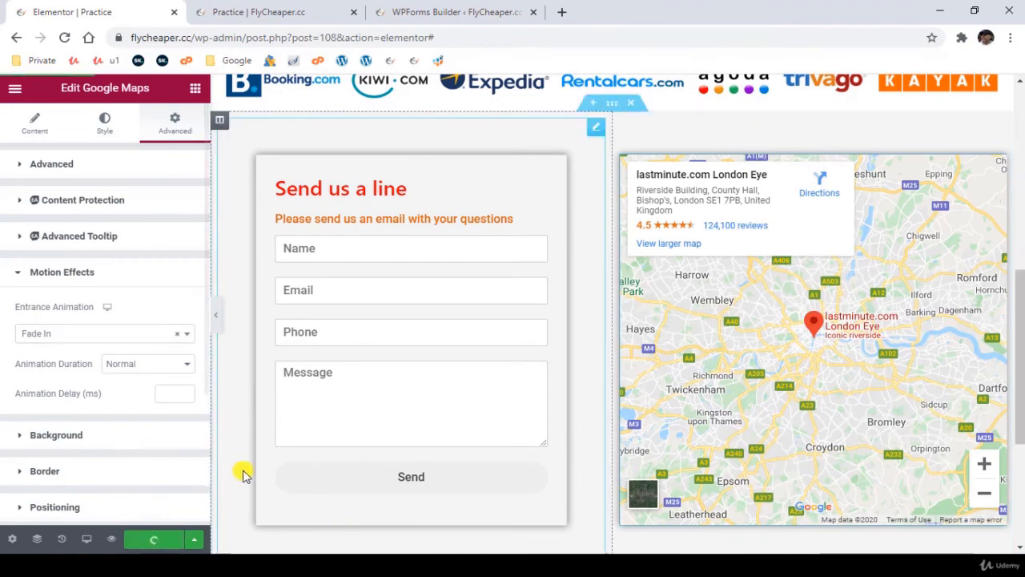
- Preview the Practice page and reload it to check the entrance animations from the hero down to the contact form and map
scroll(234, 460, up, 2)
scroll(233, 460, up, 6)
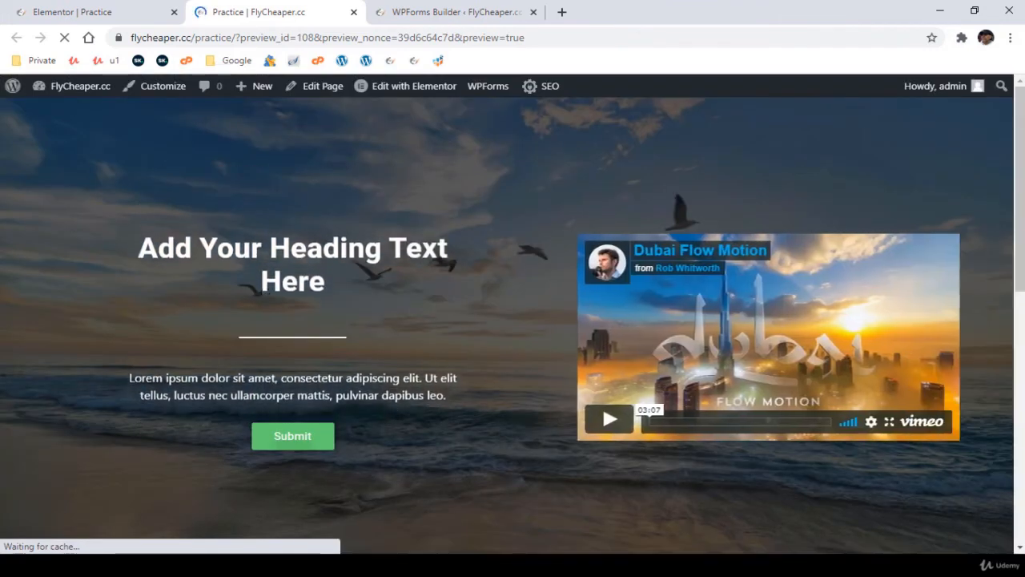
scroll(480, 427, down, 3)
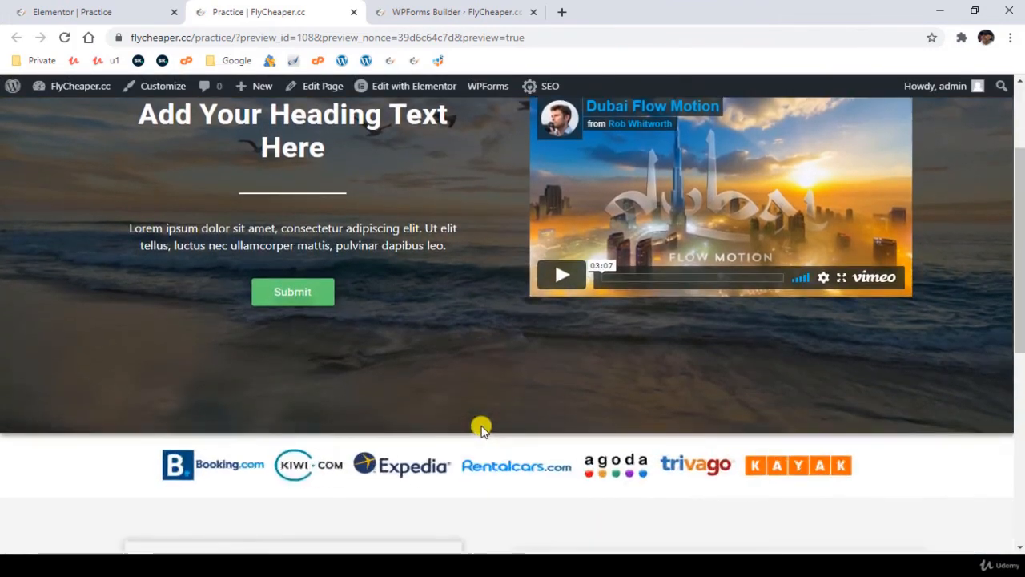
scroll(484, 424, up, 3)
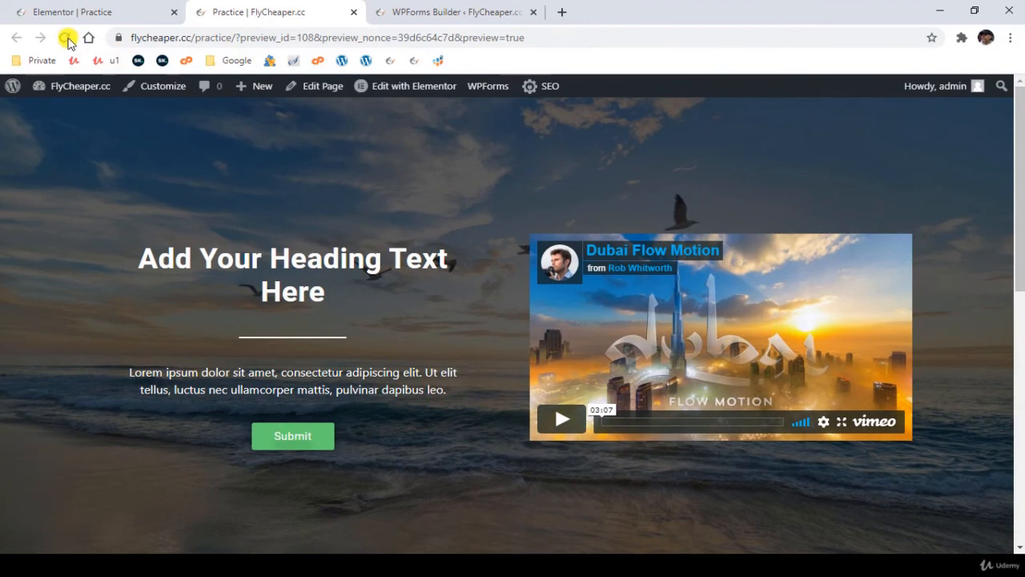
click(65, 38)
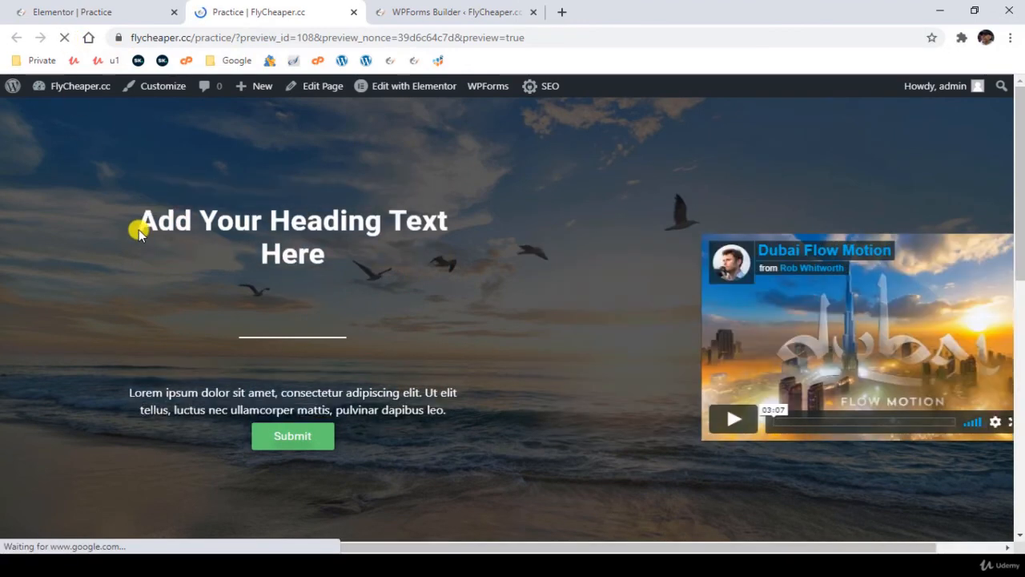
scroll(190, 297, down, 4)
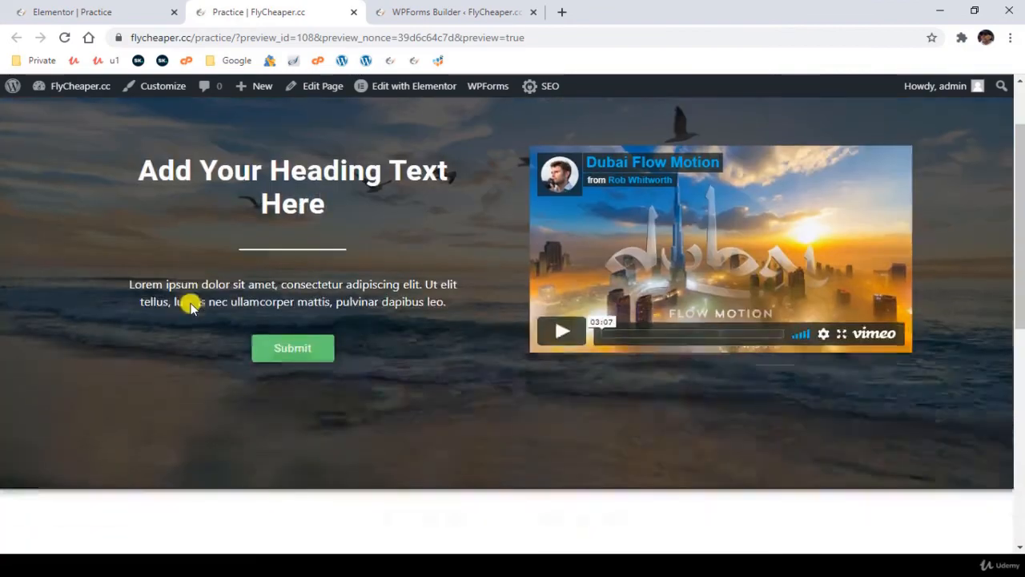
scroll(186, 303, down, 4)
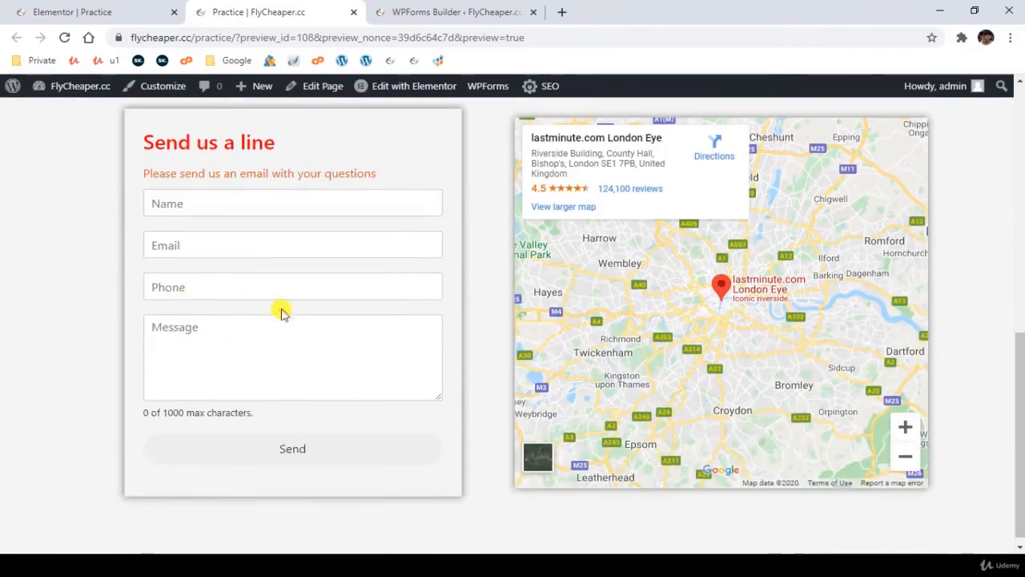
scroll(281, 309, up, 3)
scroll(455, 304, up, 2)
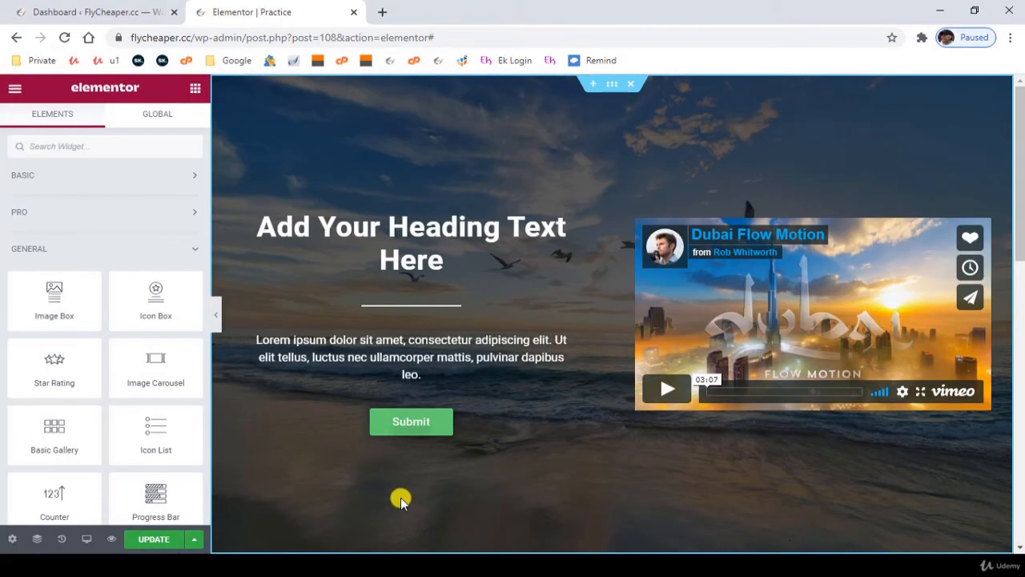
- Add a two-column section below the contact form and map section
scroll(382, 487, down, 10)
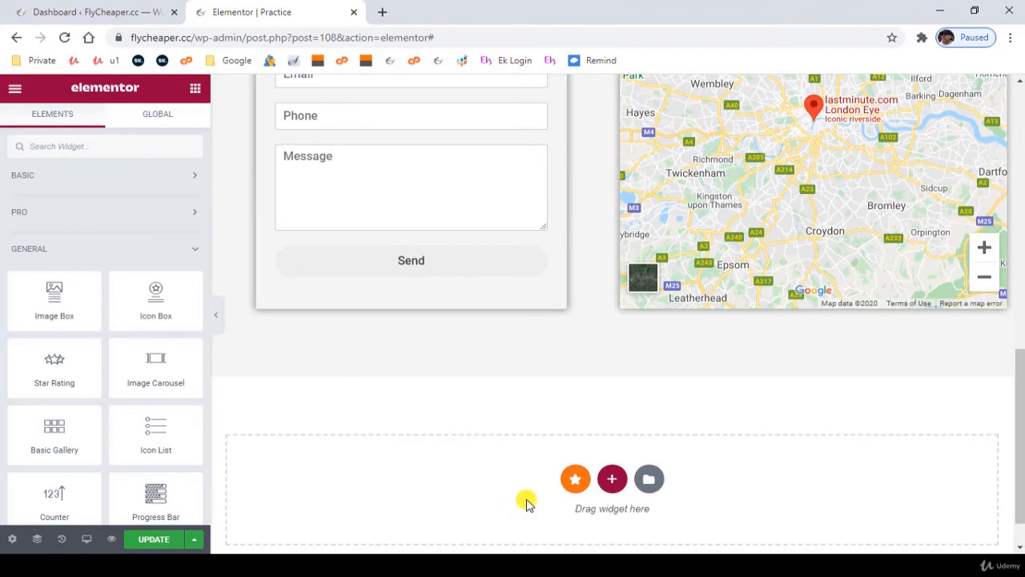
click(612, 478)
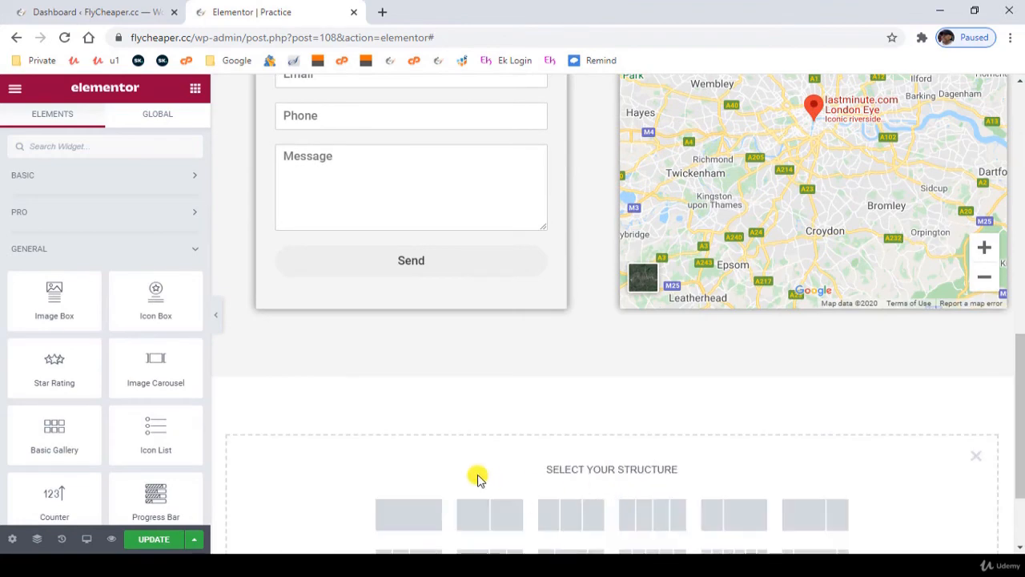
click(499, 520)
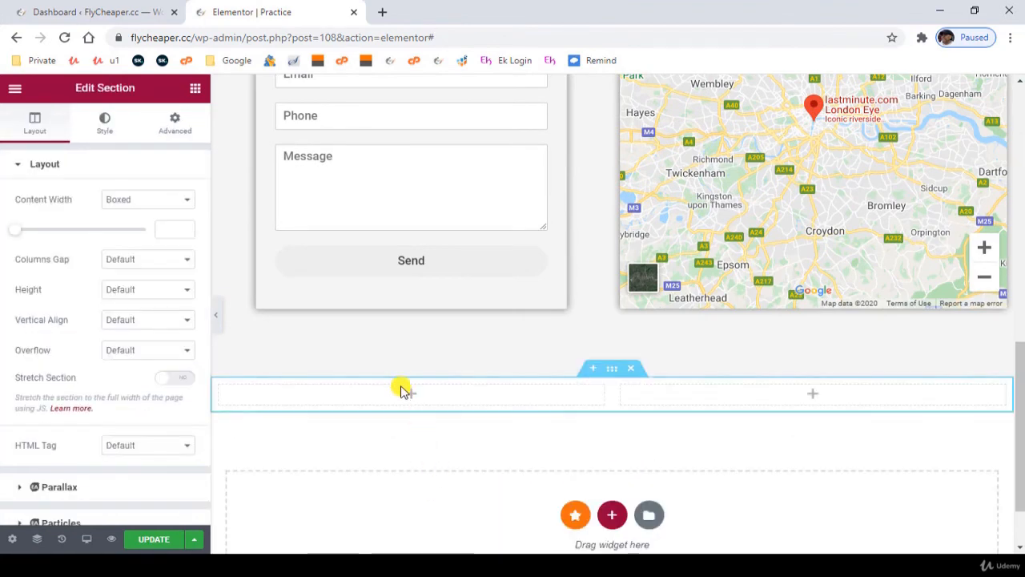
- Browse the Basic and Pro widgets, and place an Image Box in the new section's first column
click(409, 394)
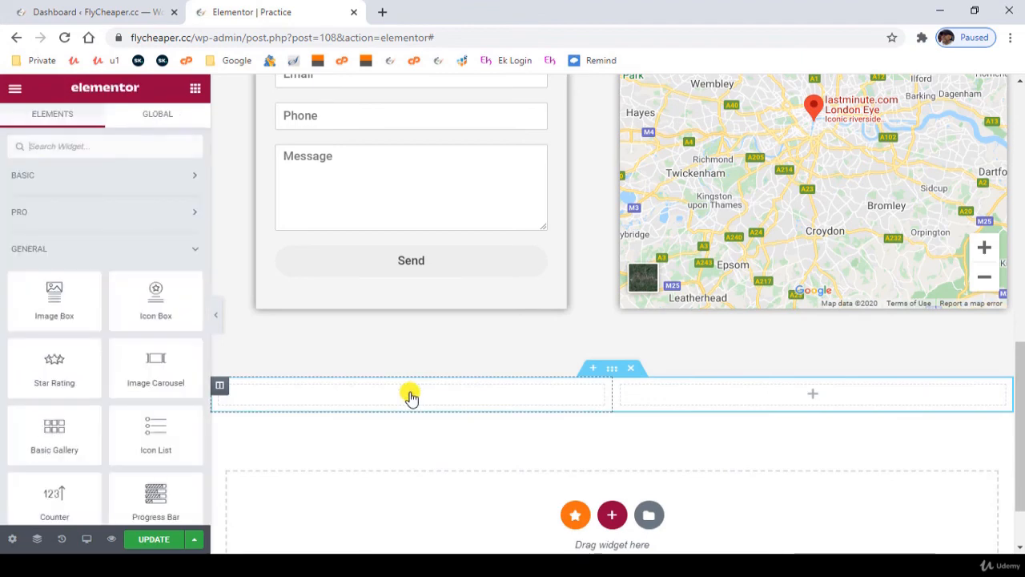
click(94, 177)
scroll(121, 344, down, 3)
scroll(121, 348, up, 1)
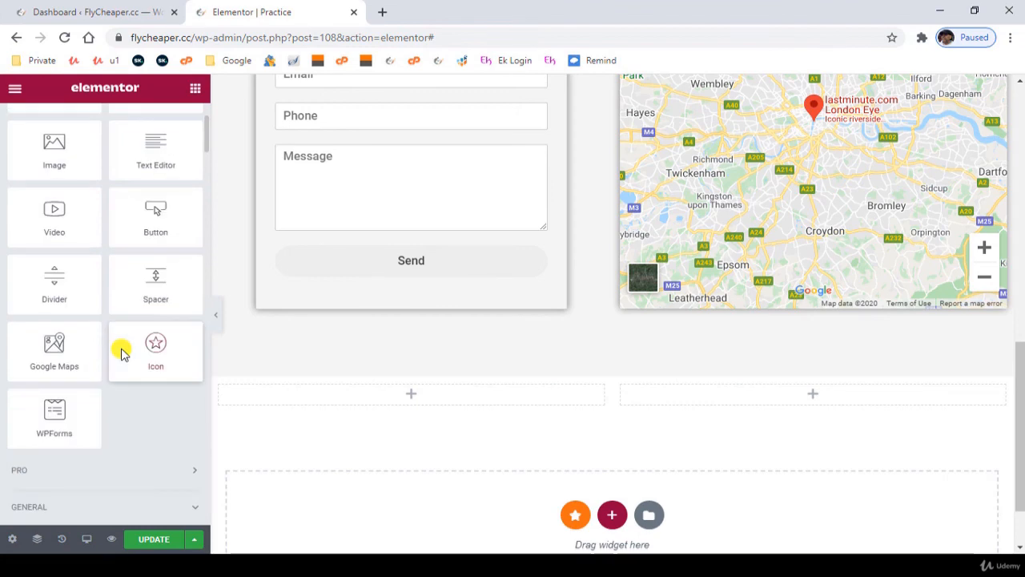
scroll(121, 344, up, 2)
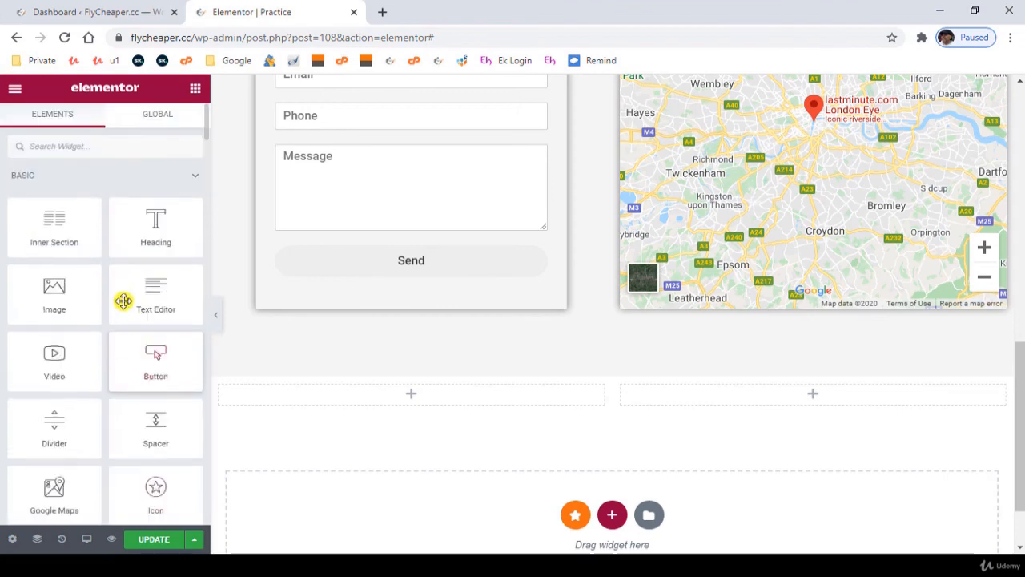
click(128, 176)
click(101, 215)
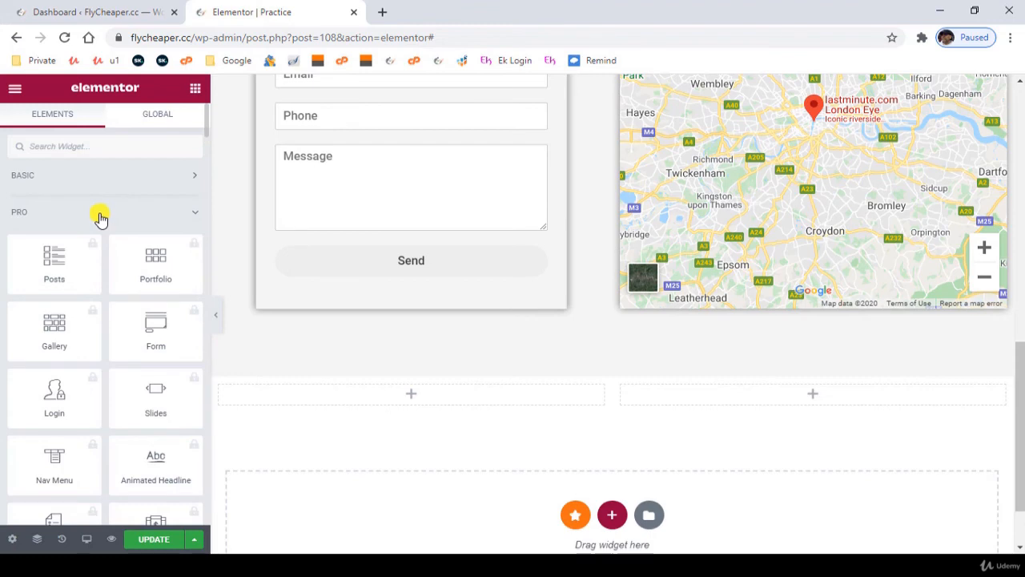
click(100, 217)
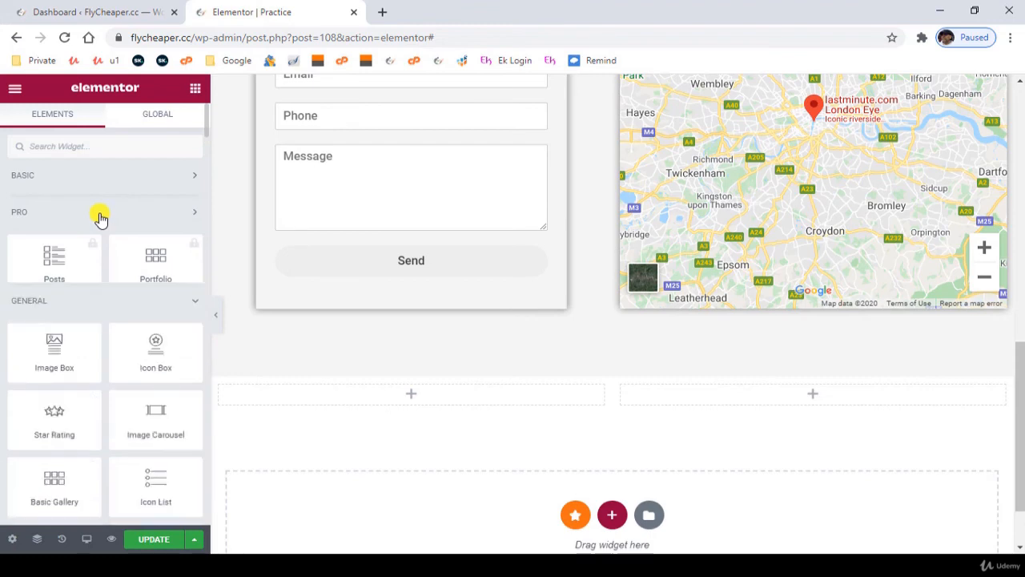
drag(50, 313, 415, 402)
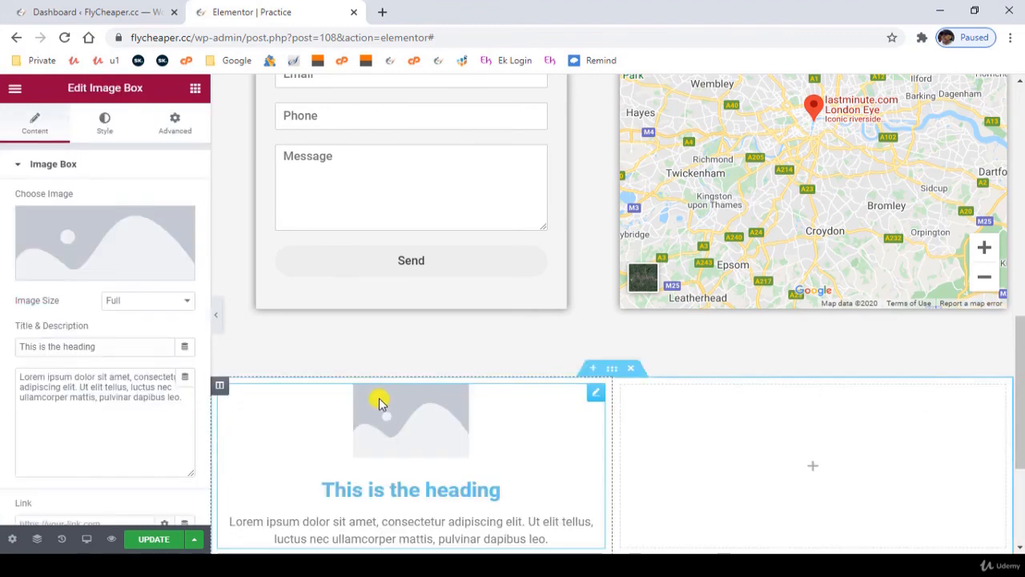
- Set the image box's picture to the sunlit hills photo from the media library
scroll(384, 376, down, 2)
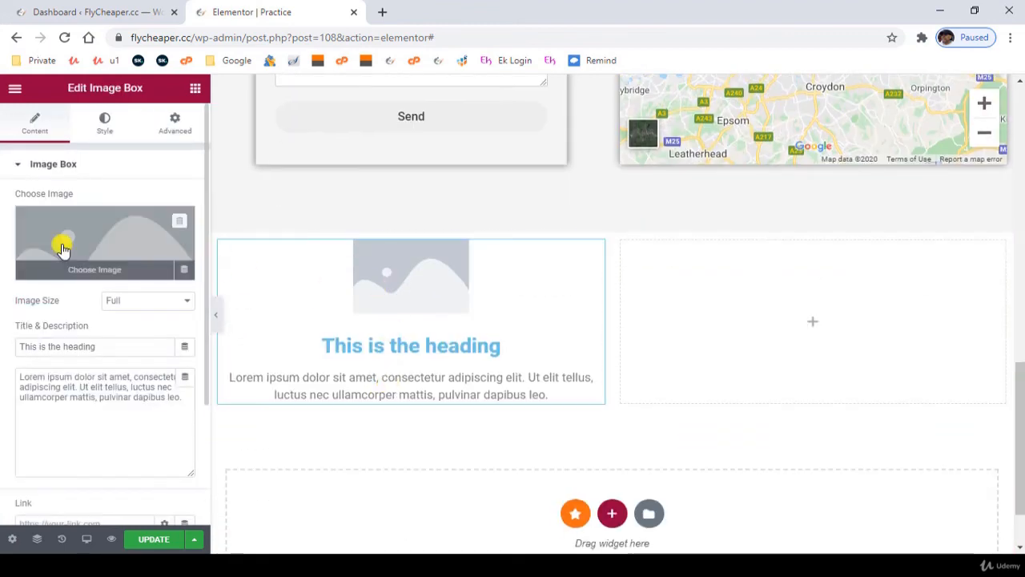
click(101, 248)
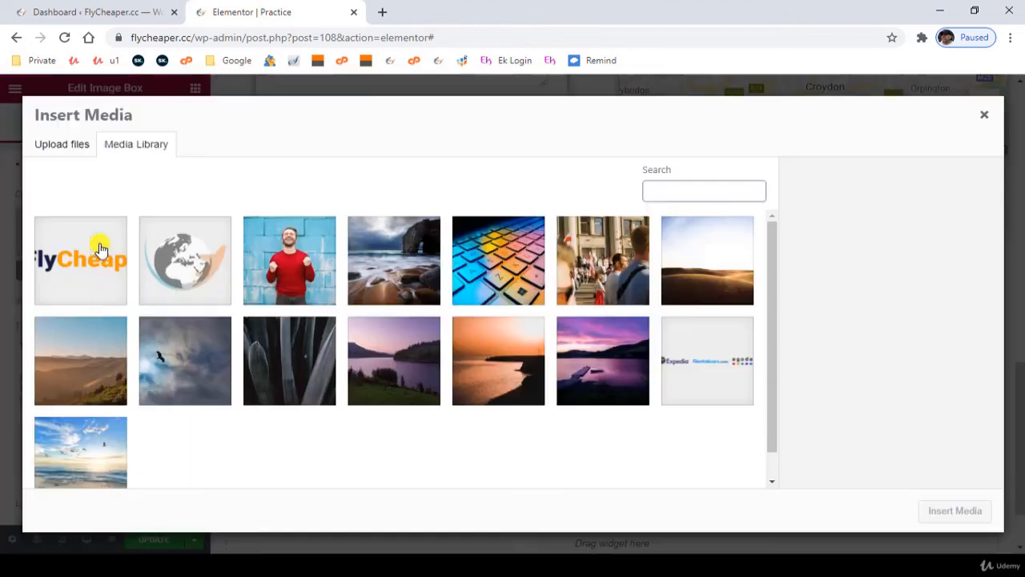
click(84, 355)
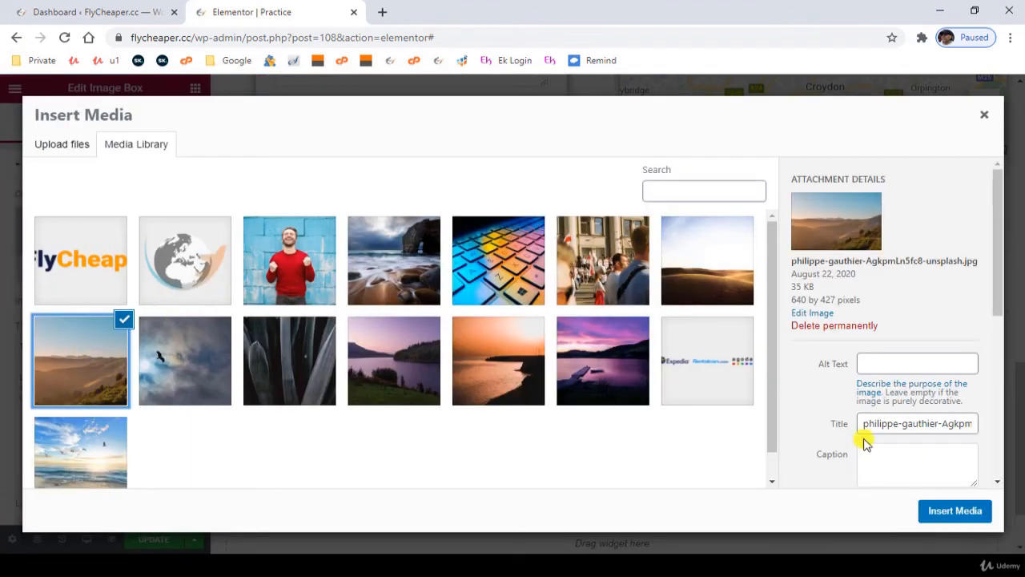
click(941, 513)
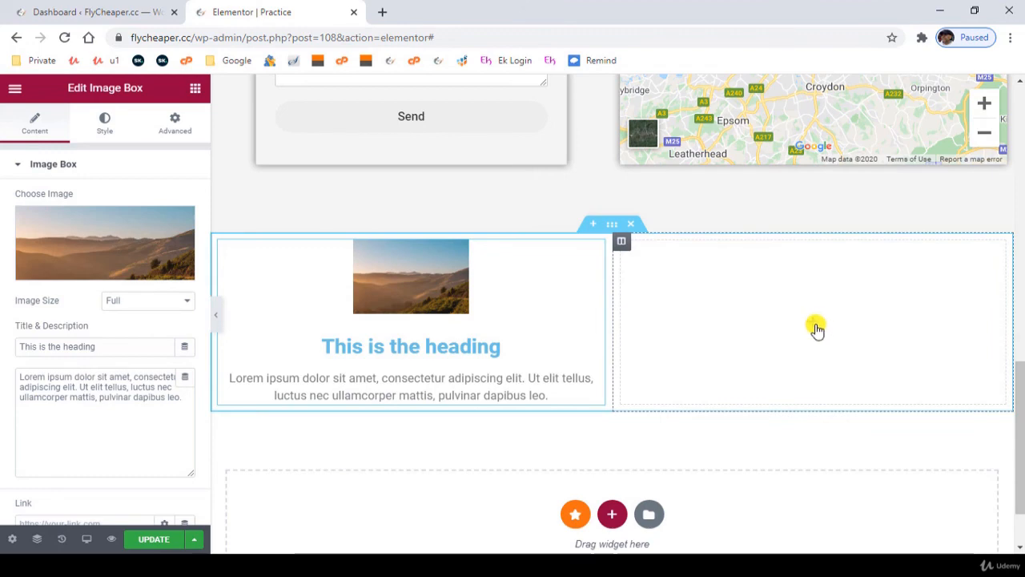
- Add an Icon Box to the section's empty second column and set its icon to Subway
click(815, 328)
drag(151, 309, 807, 325)
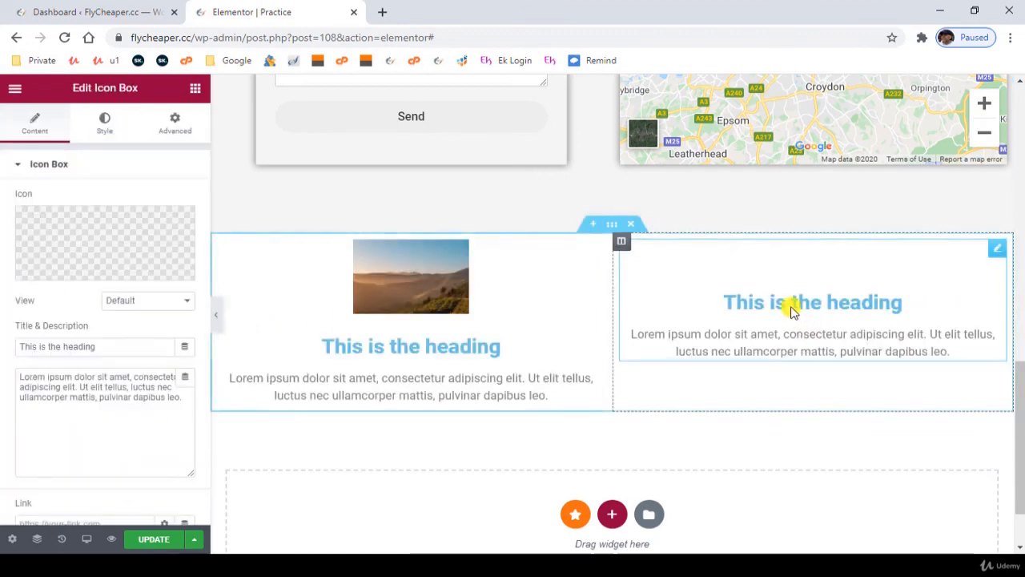
click(101, 246)
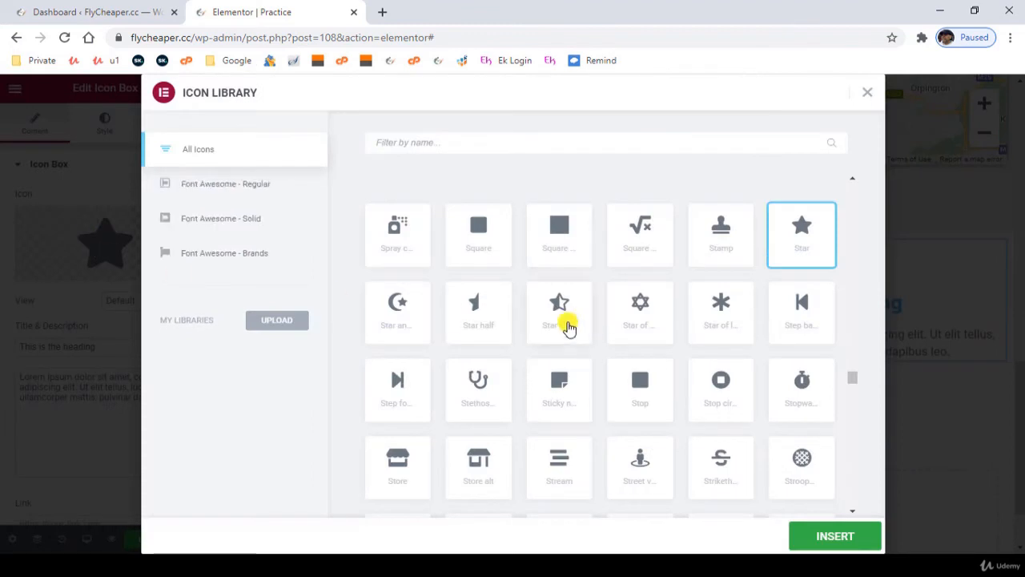
scroll(524, 398, down, 1)
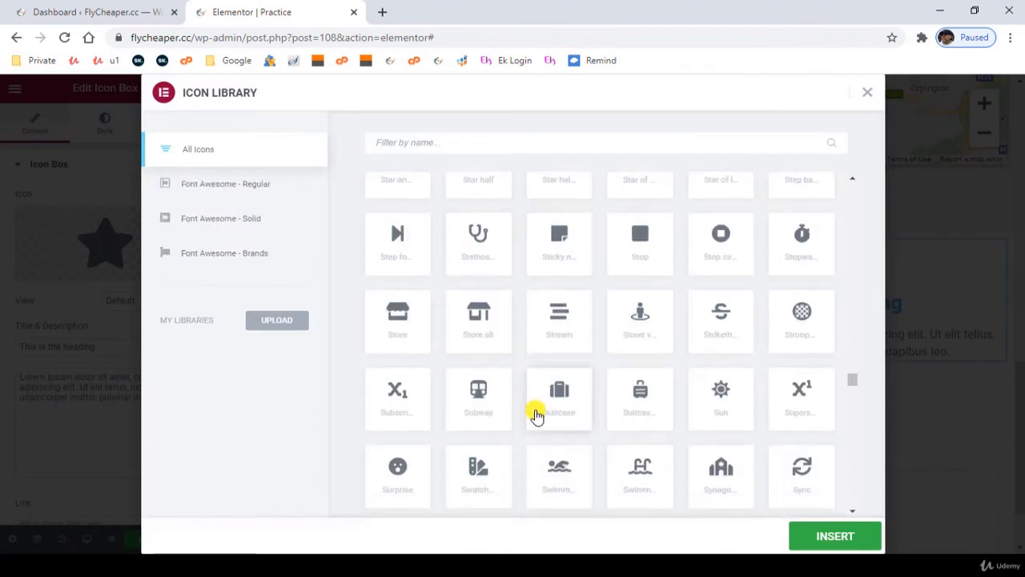
scroll(529, 401, down, 1)
click(478, 328)
click(835, 536)
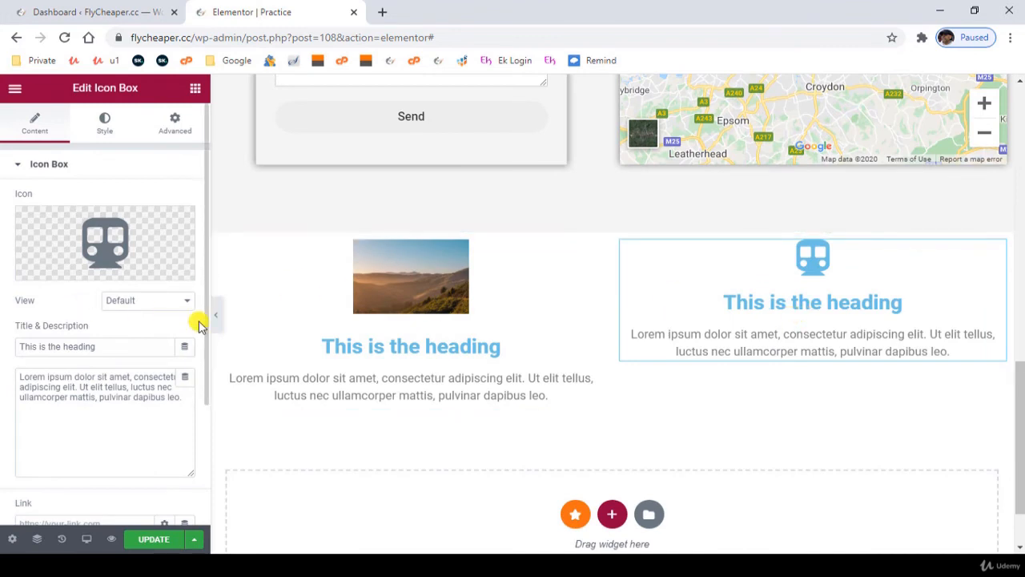
click(107, 126)
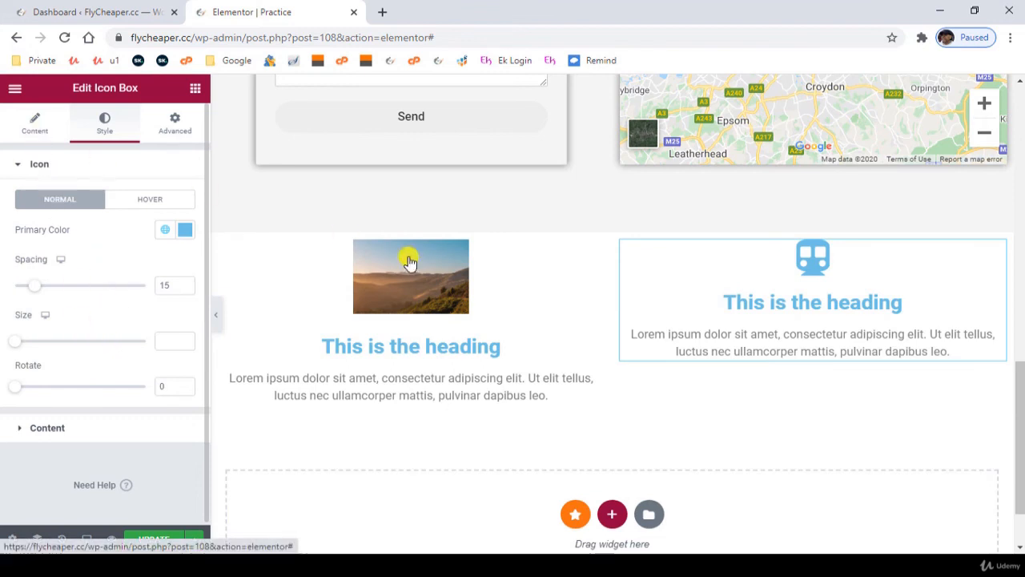
click(848, 353)
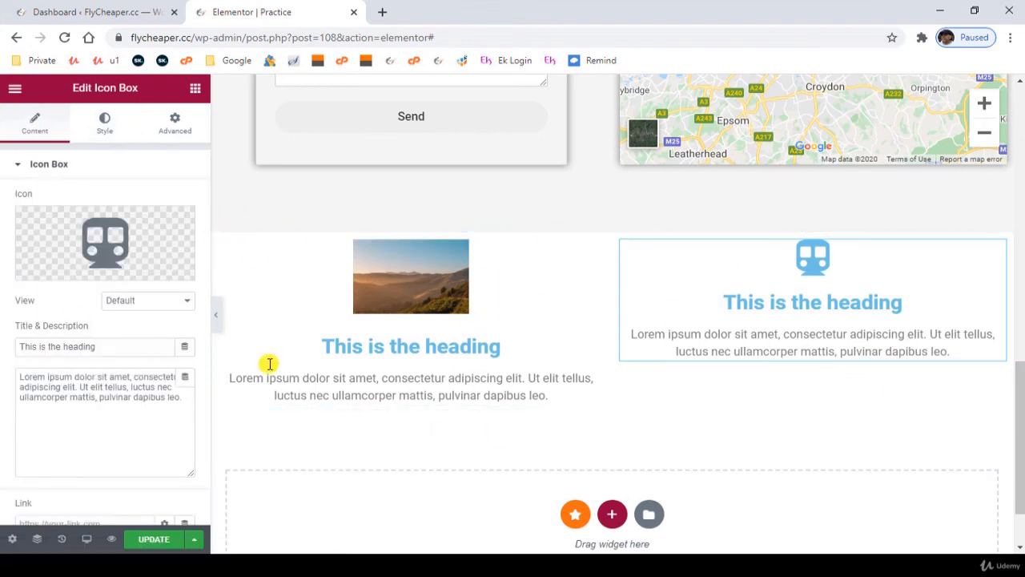
- Add another two-column section beneath the image box and icon box
scroll(564, 453, down, 1)
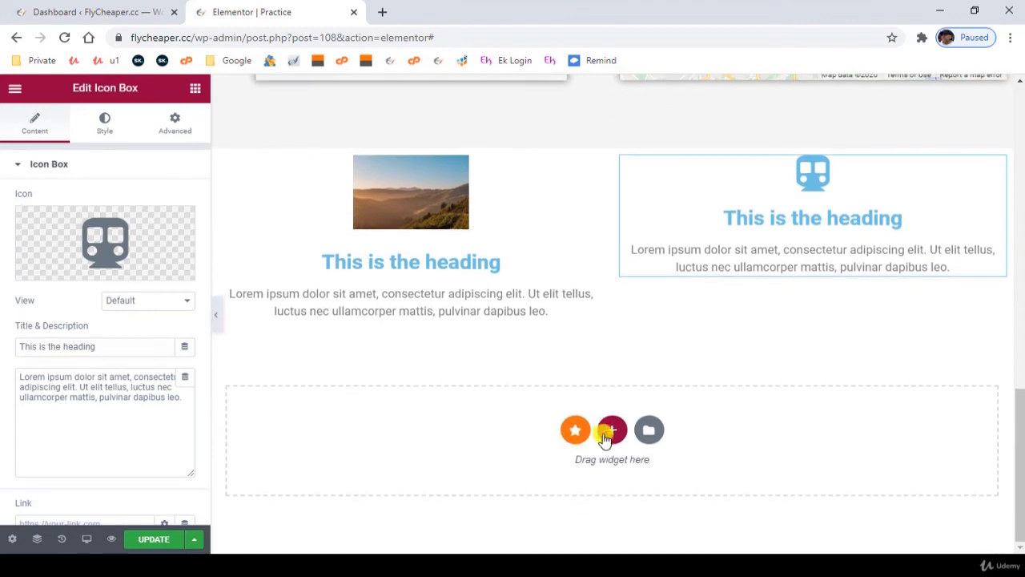
click(612, 430)
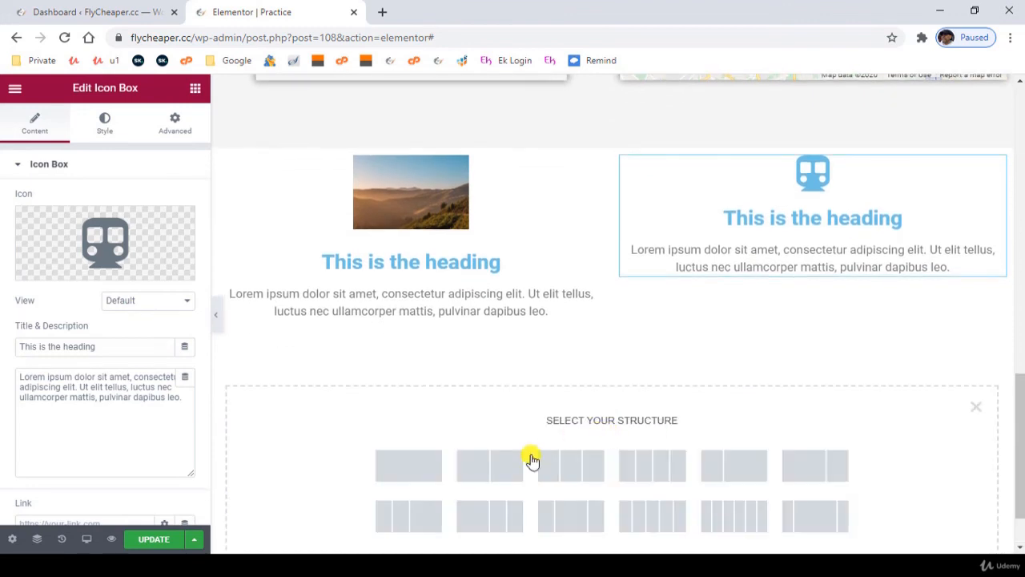
click(485, 482)
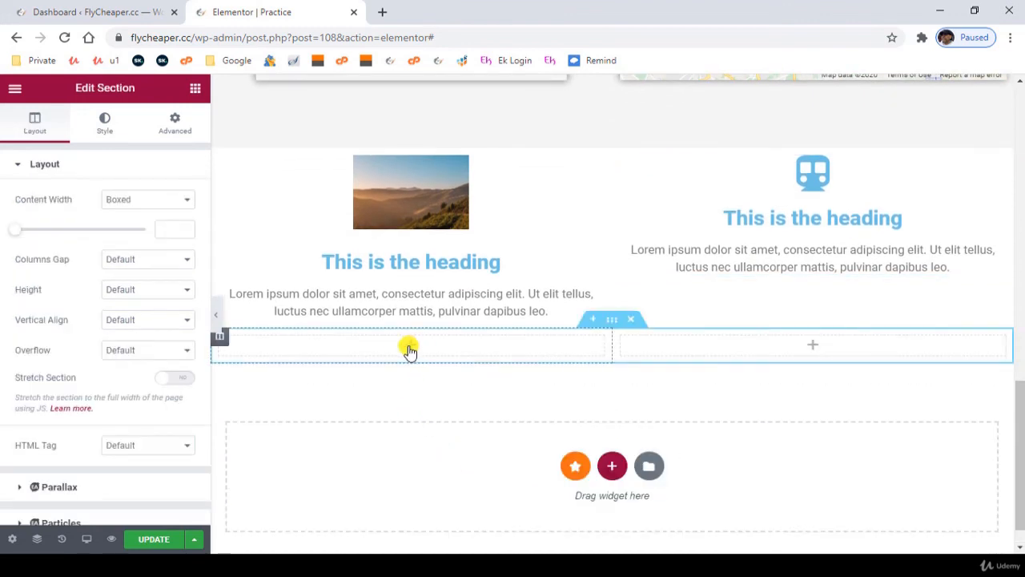
- Place a Star Rating widget in the newest section's first column and center its alignment
click(194, 87)
scroll(110, 315, down, 1)
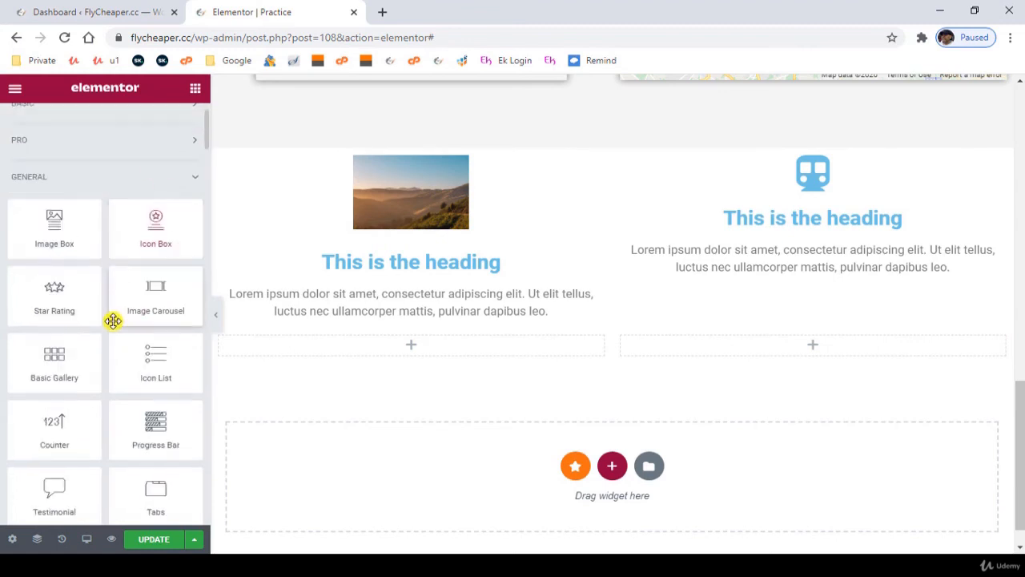
scroll(112, 320, down, 1)
drag(78, 246, 433, 402)
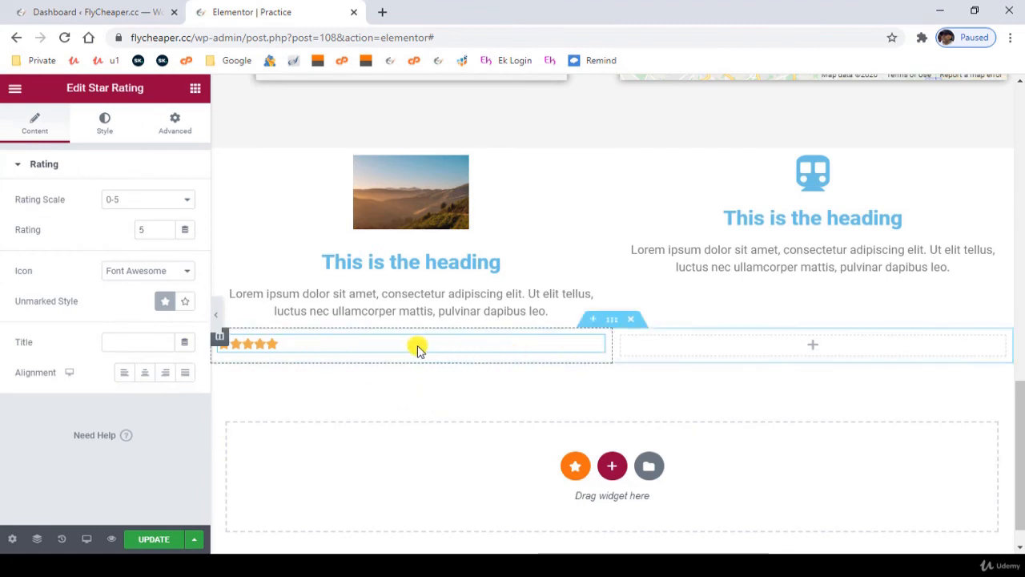
click(143, 373)
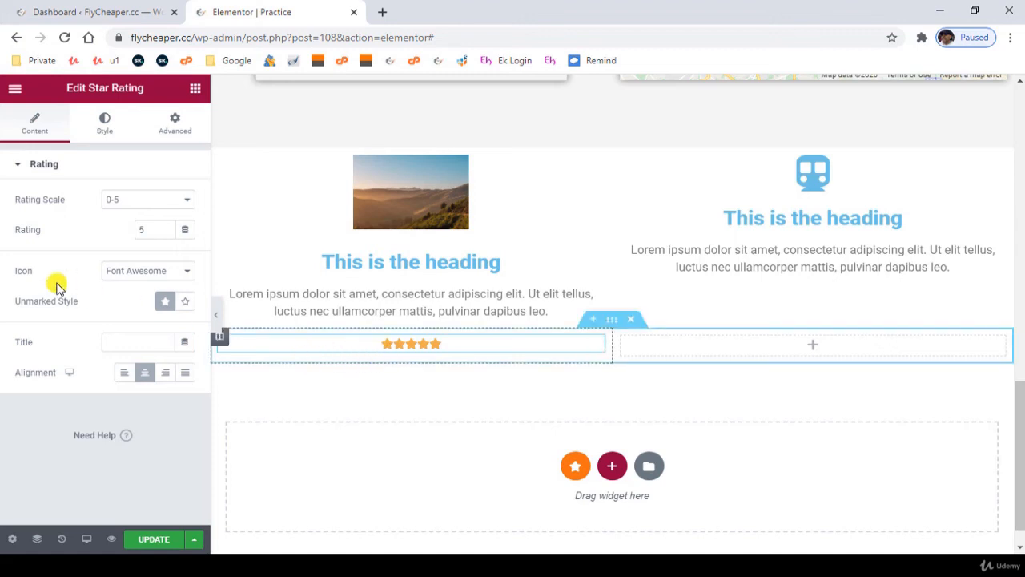
- Set the star rating's scale to 0-10, and switch its unmarked style to Outline and back to Solid
click(162, 205)
click(148, 226)
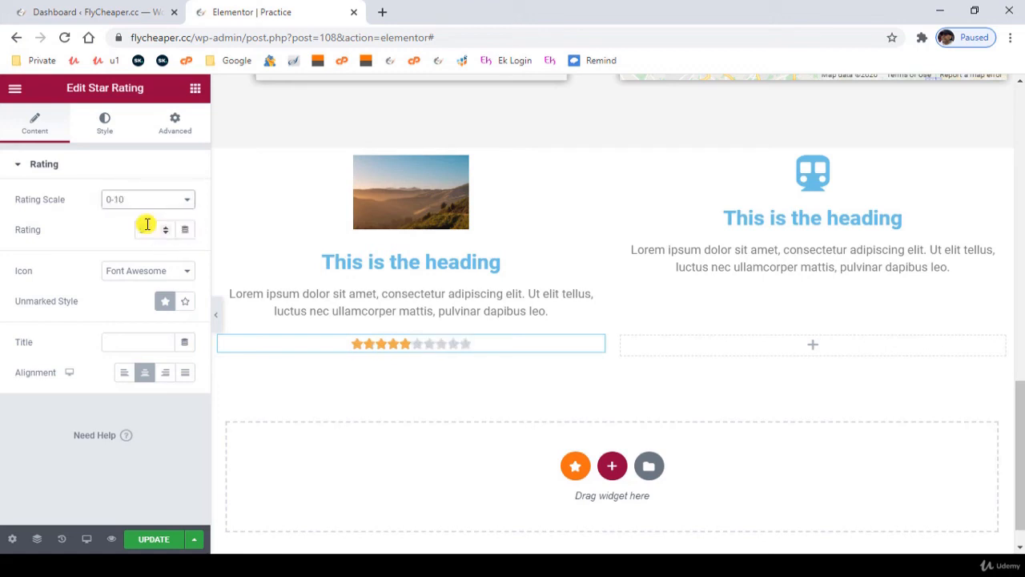
click(185, 303)
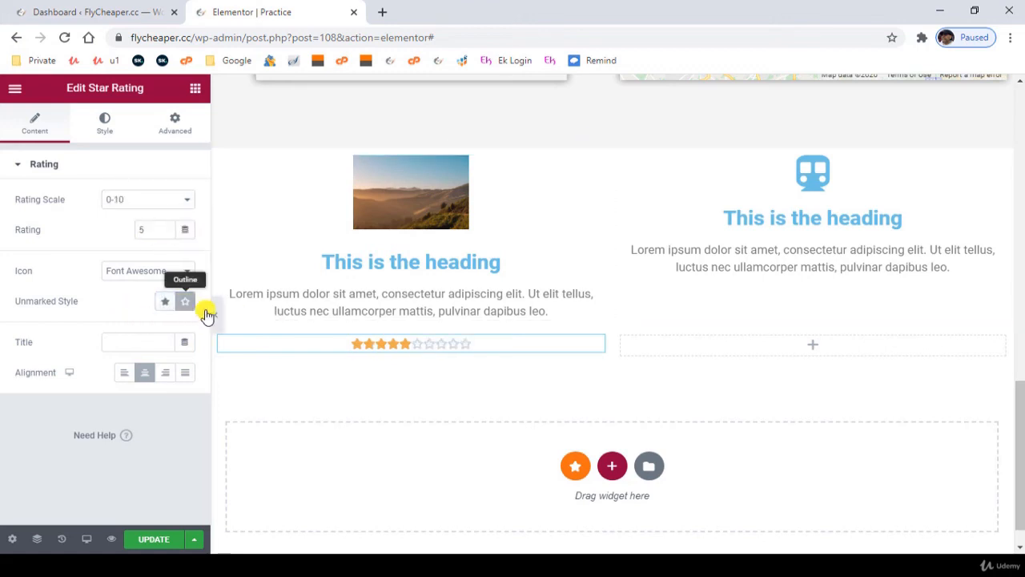
click(164, 302)
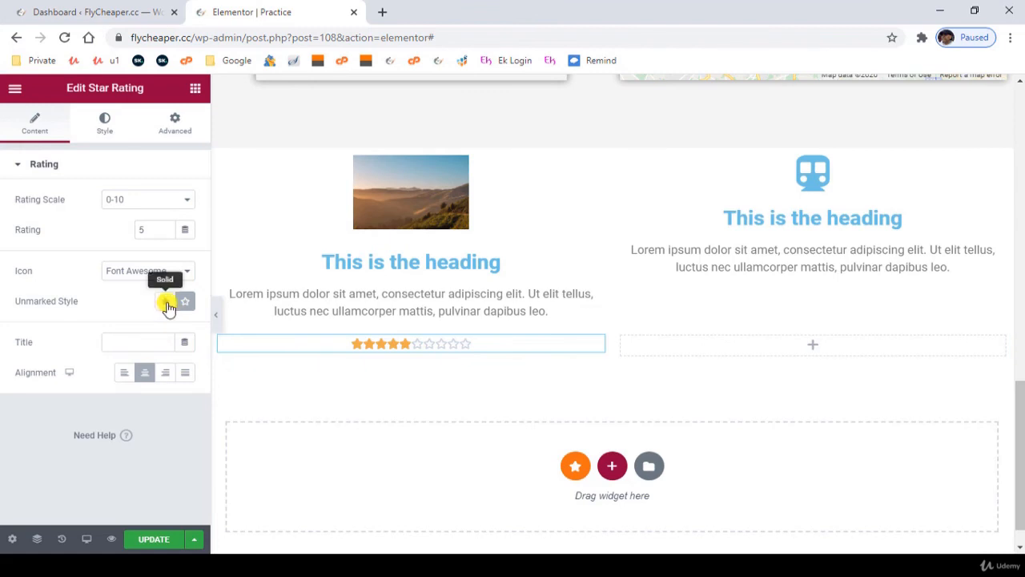
- Set the star rating's scale to 0-5 and give it the title "Stars"
click(149, 202)
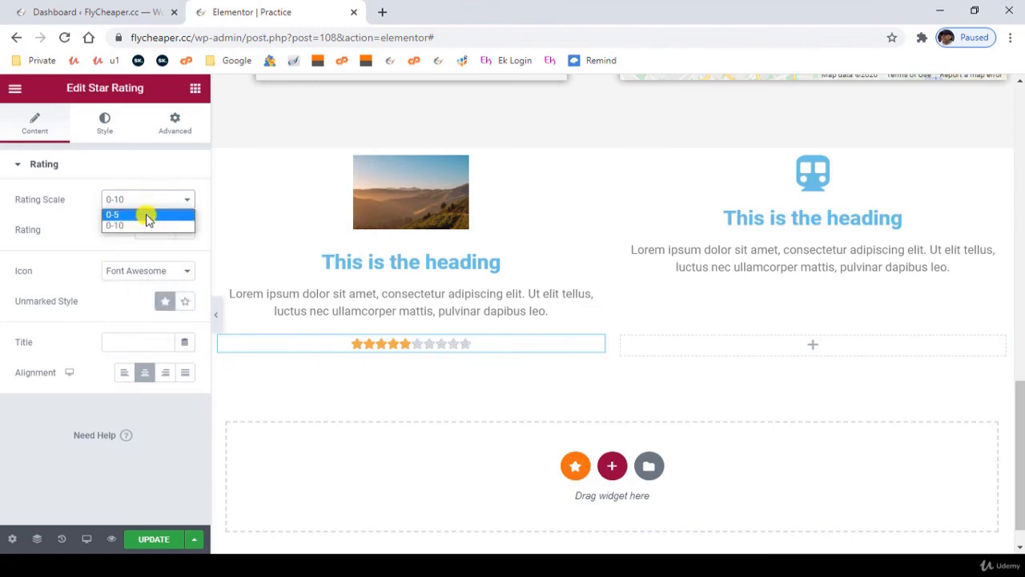
click(146, 215)
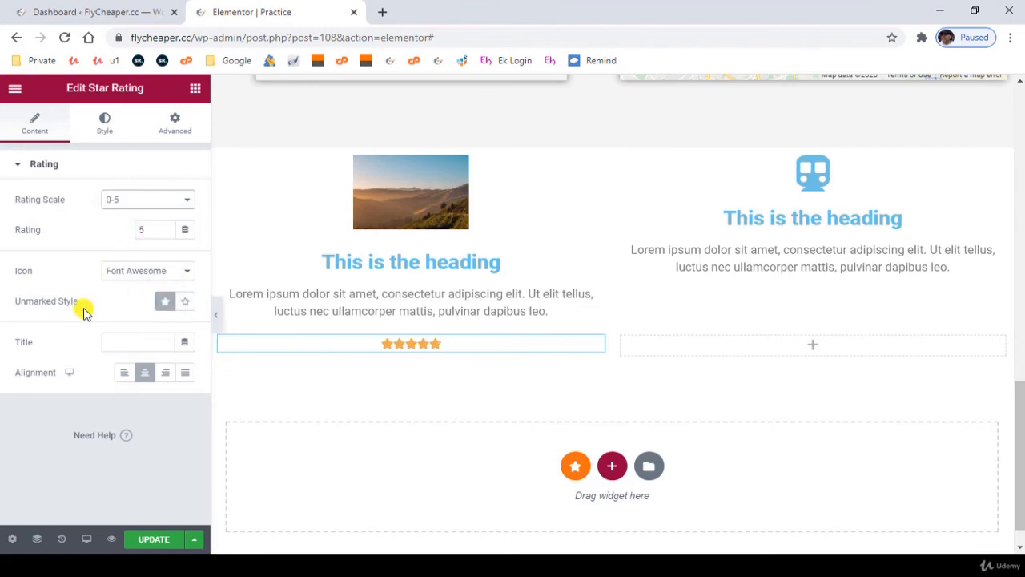
click(147, 341)
text(Stars)
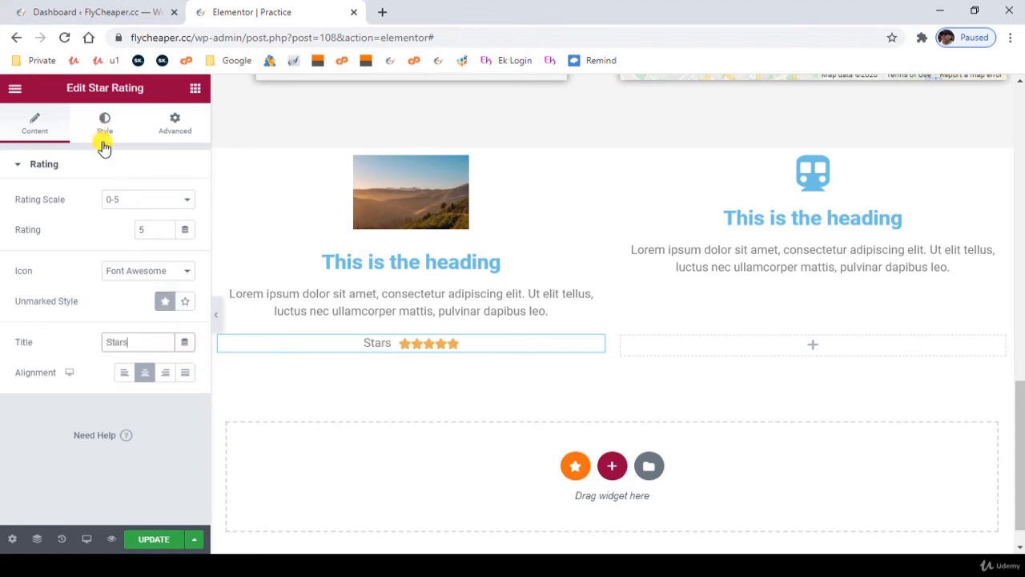
- Style the rating's stars with a size of 33 and a spacing of 9
click(102, 127)
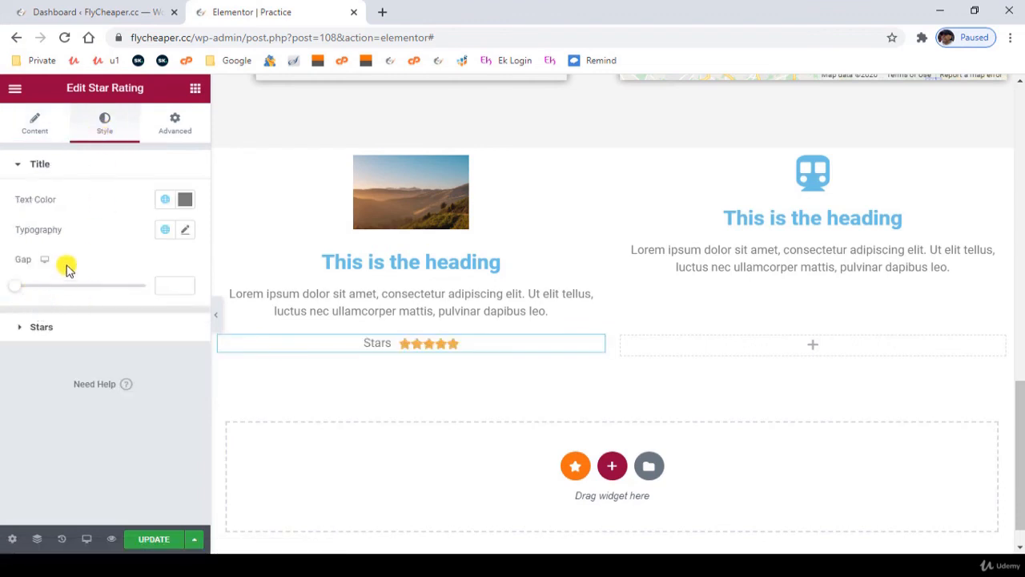
click(72, 327)
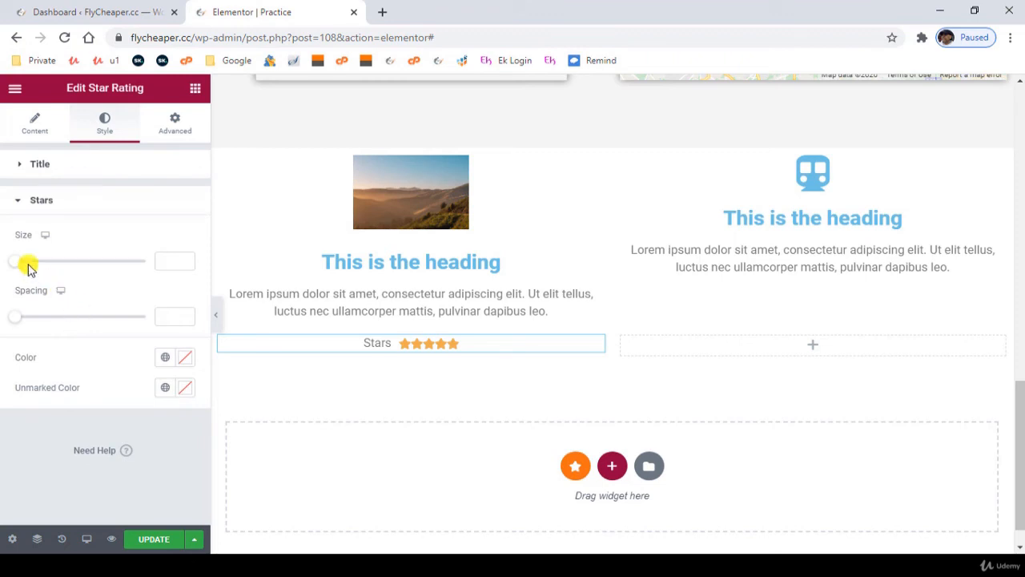
drag(19, 267, 58, 266)
drag(19, 321, 43, 320)
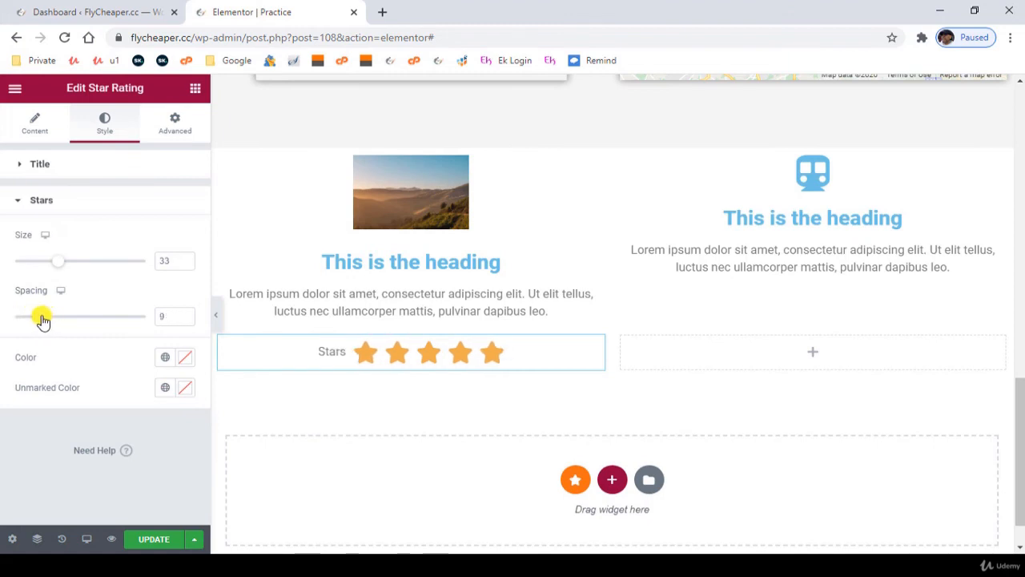
click(35, 168)
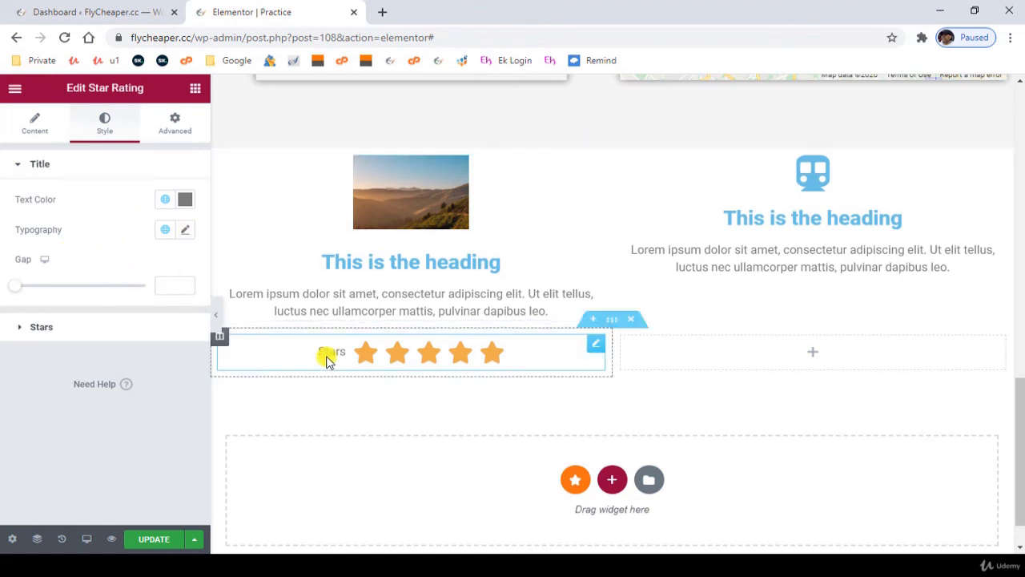
click(85, 330)
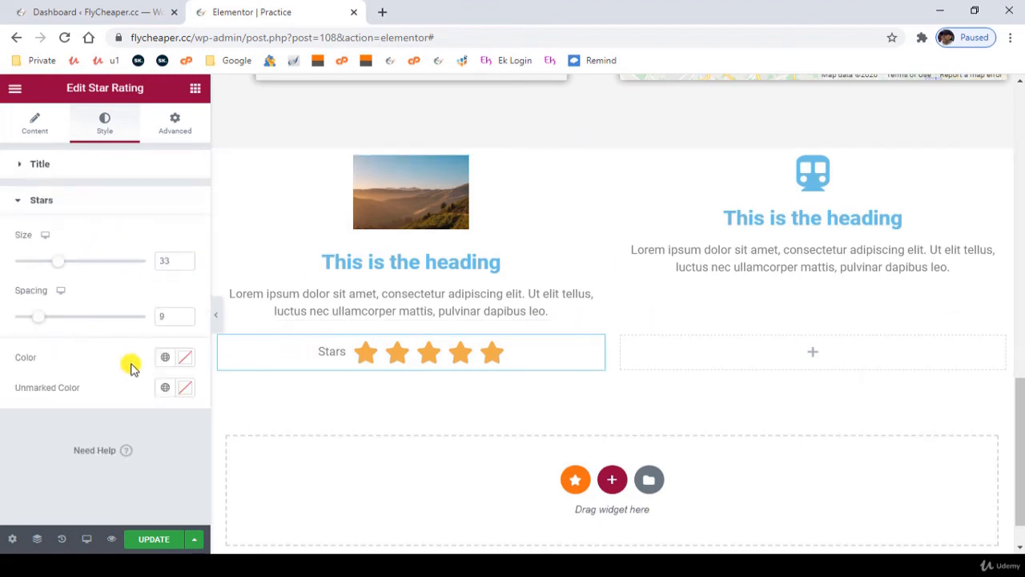
click(23, 167)
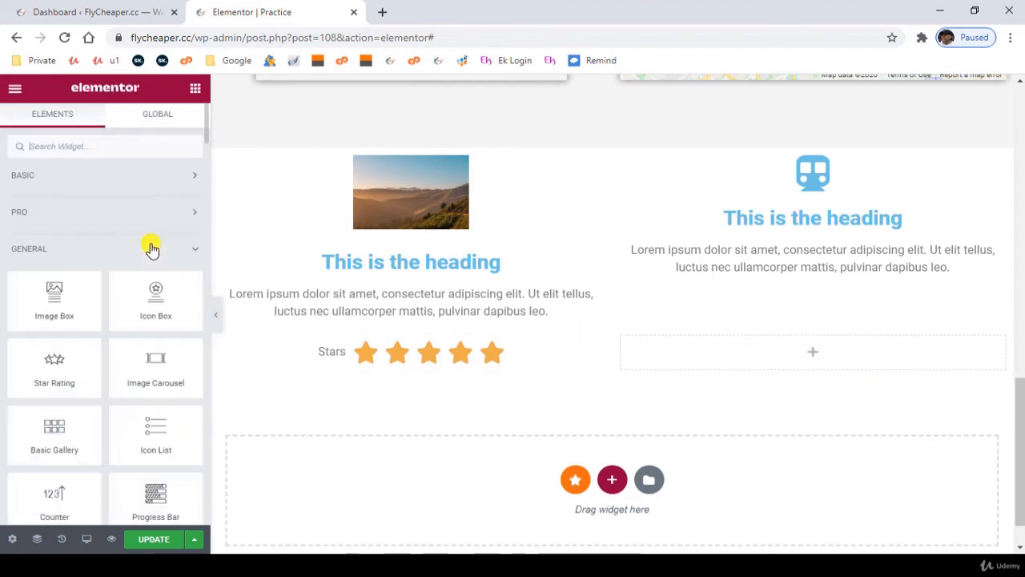
- Add an Icon List widget to the empty column beside the star rating
scroll(149, 347, down, 1)
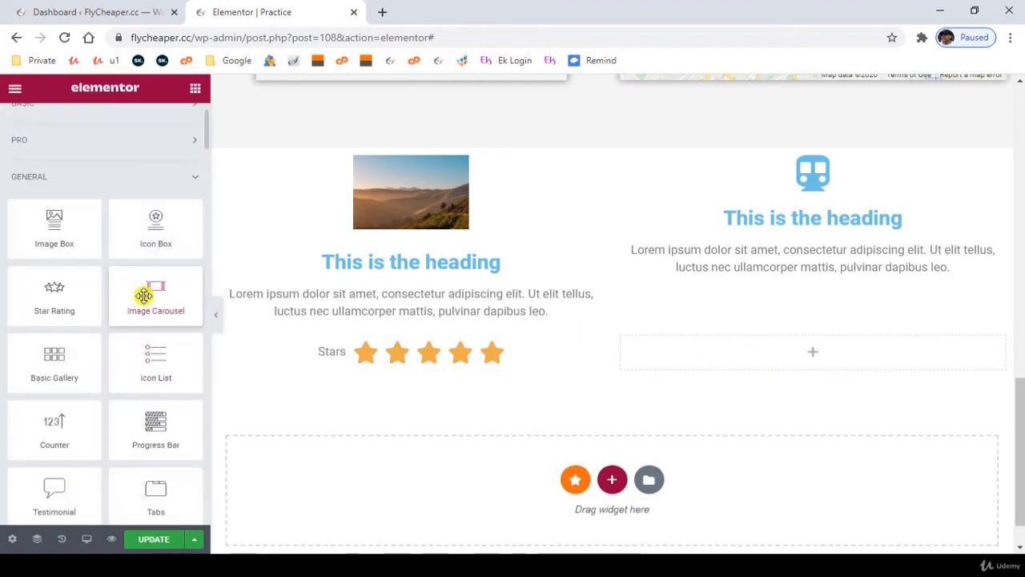
mouse_move(144, 290)
mouse_down()
mouse_move(868, 389)
mouse_move(776, 408)
mouse_move(761, 360)
mouse_move(148, 311)
mouse_move(155, 295)
mouse_up()
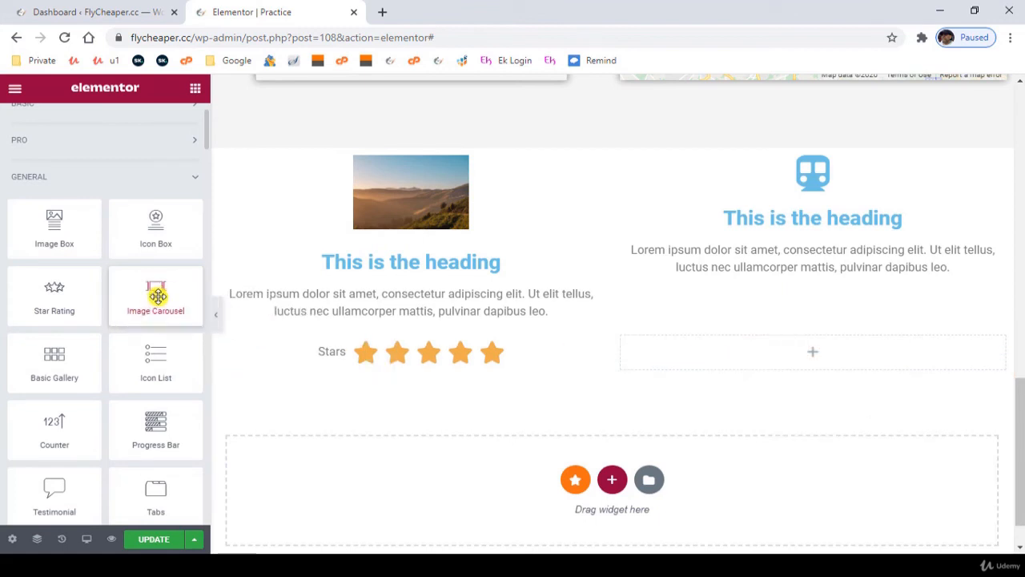
drag(153, 359, 767, 362)
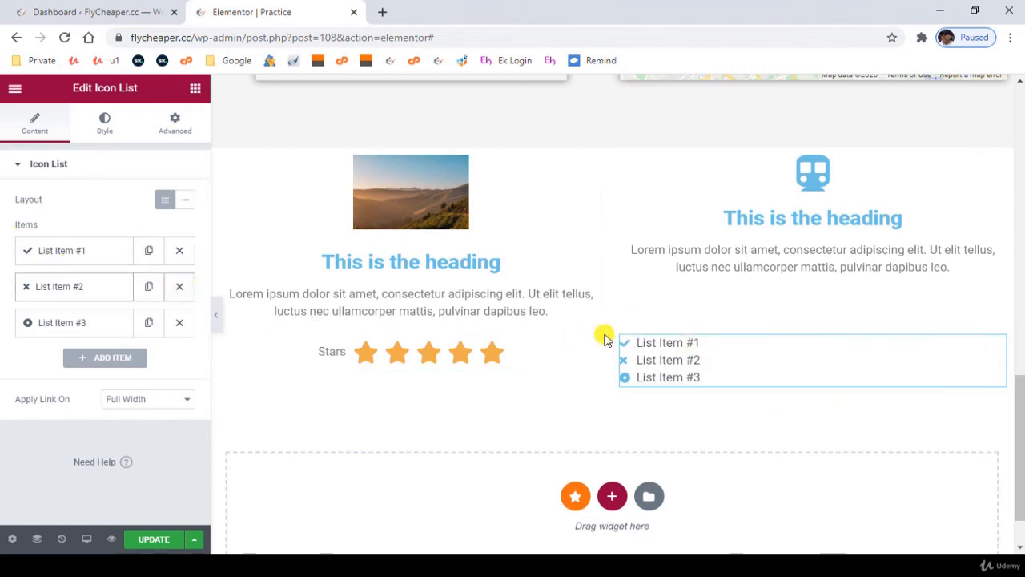
- Delete the icon list's second and third items, and duplicate List Item #1 until the list has four items
click(178, 287)
click(178, 287)
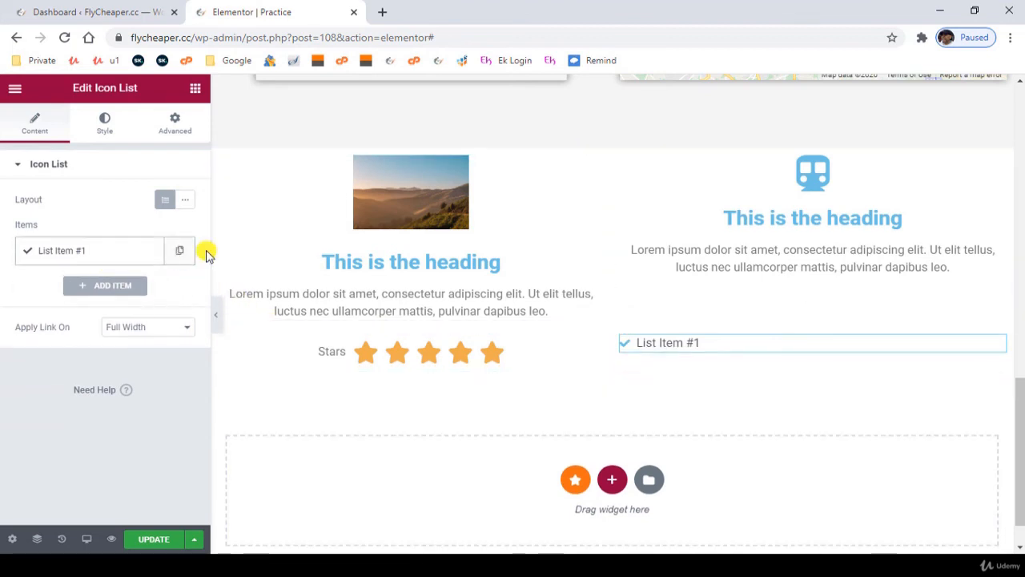
click(180, 254)
click(179, 255)
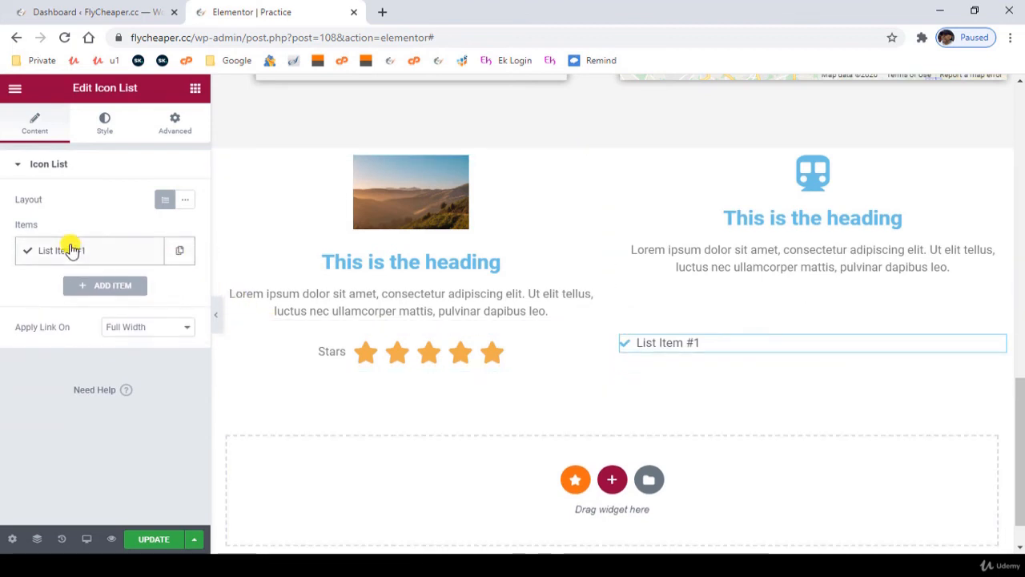
click(177, 261)
click(147, 289)
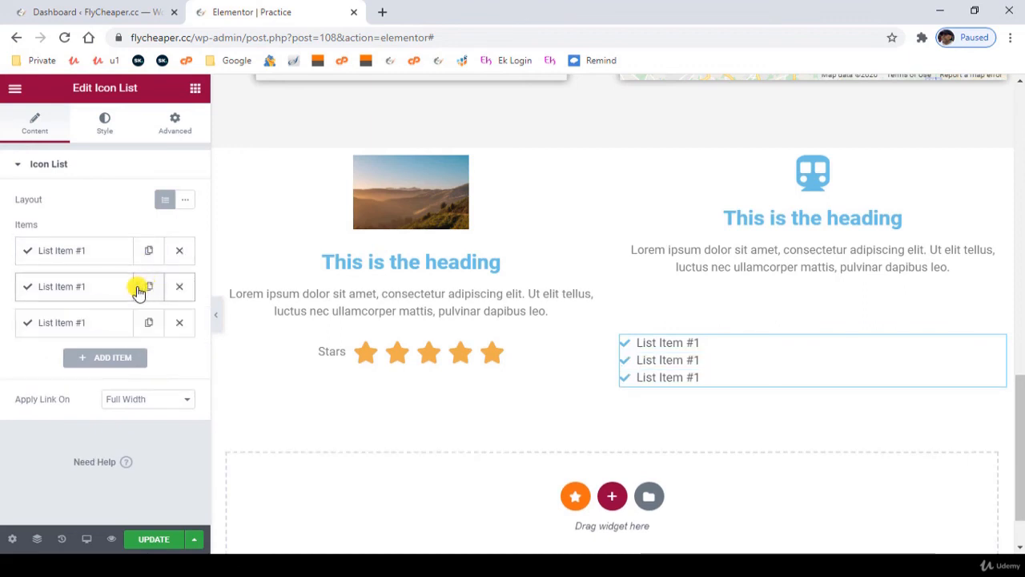
click(149, 322)
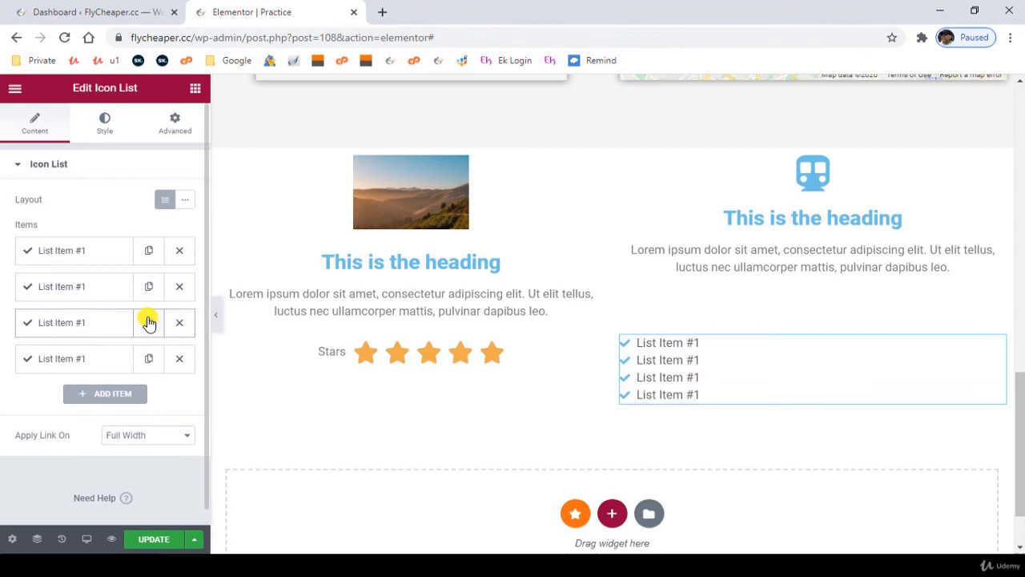
- Examine the first list item's text, icon and link settings and the icon list's style options
click(84, 253)
triple_click(77, 300)
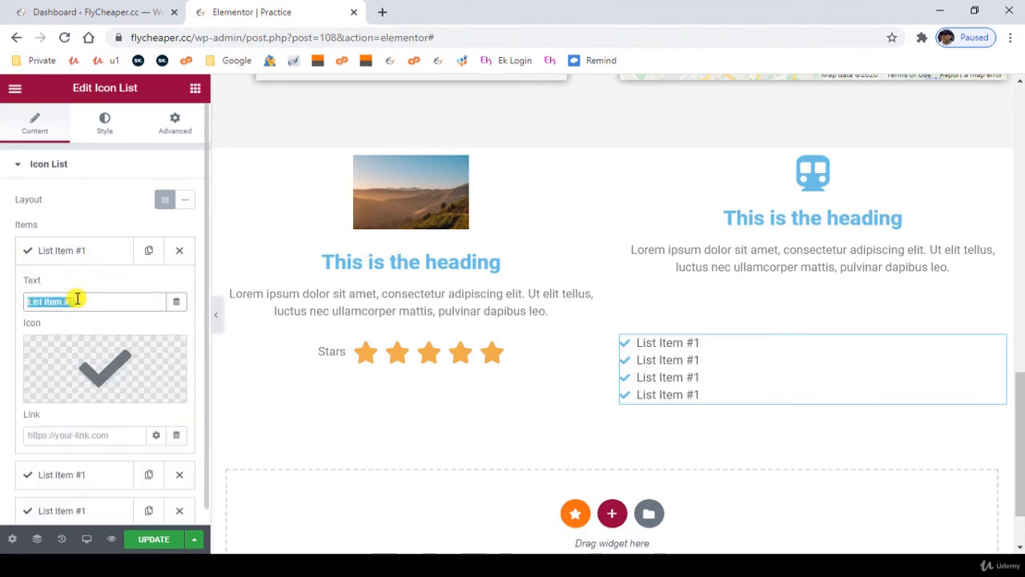
scroll(98, 311, down, 1)
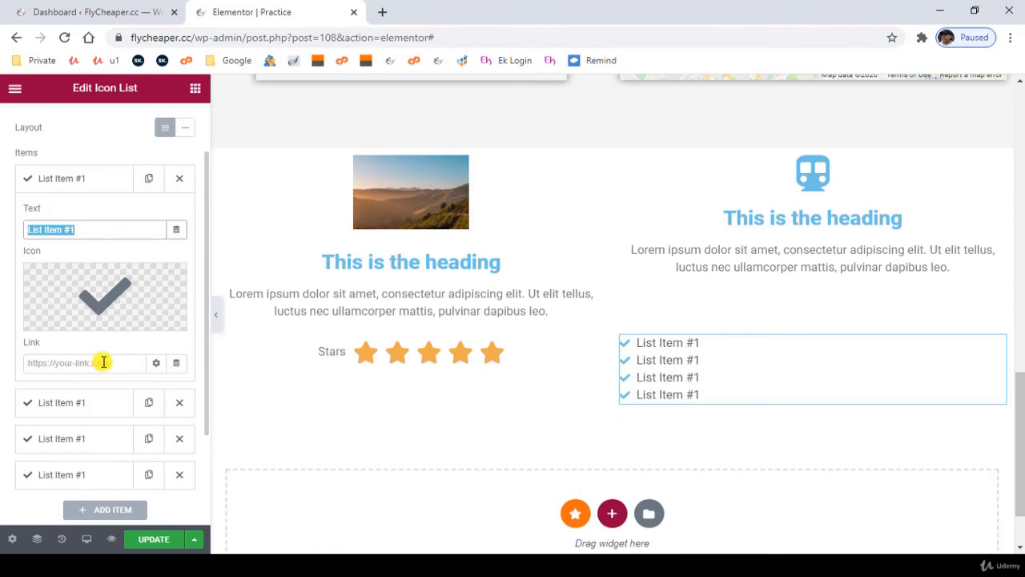
scroll(100, 336, up, 1)
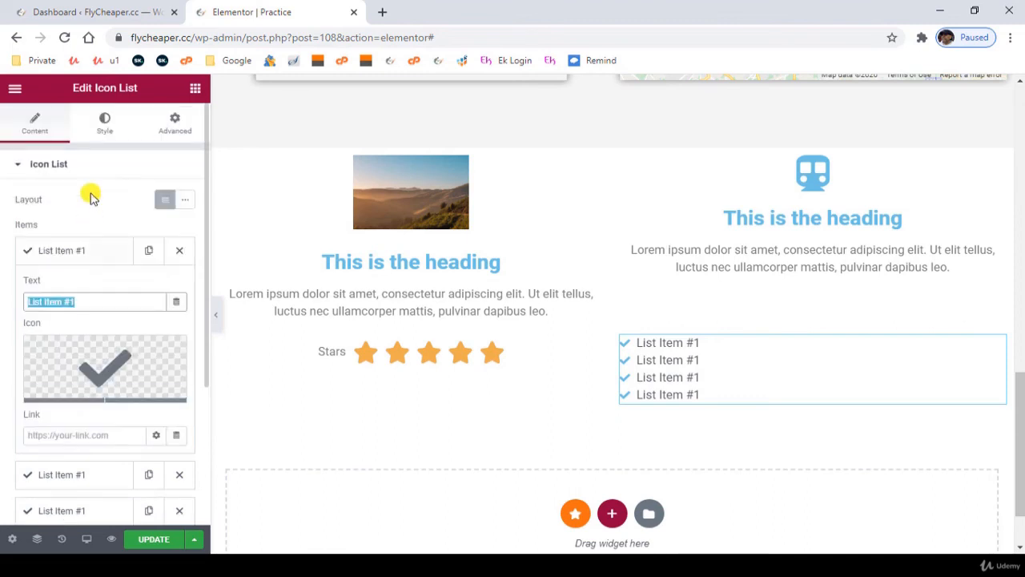
click(103, 120)
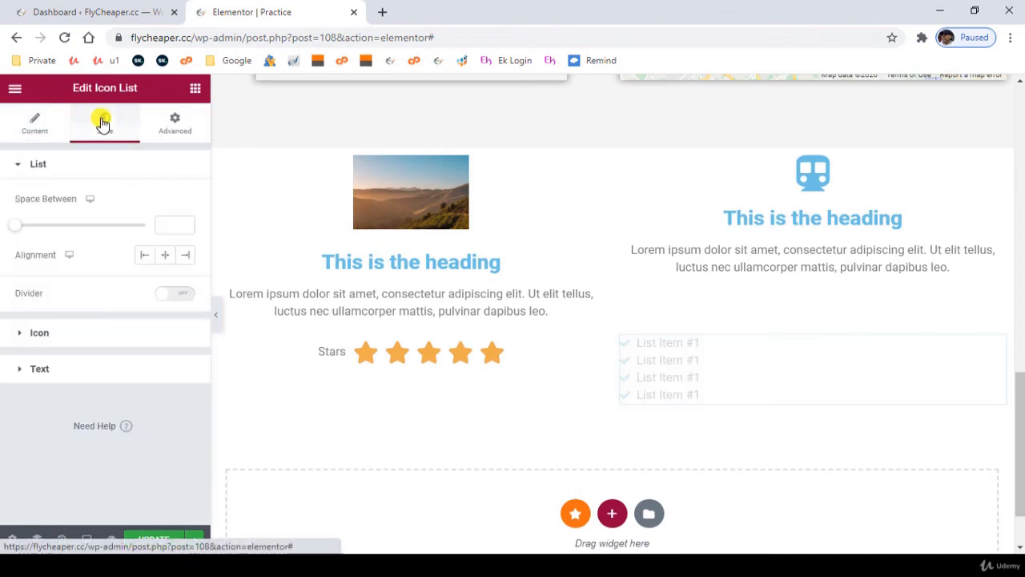
click(30, 121)
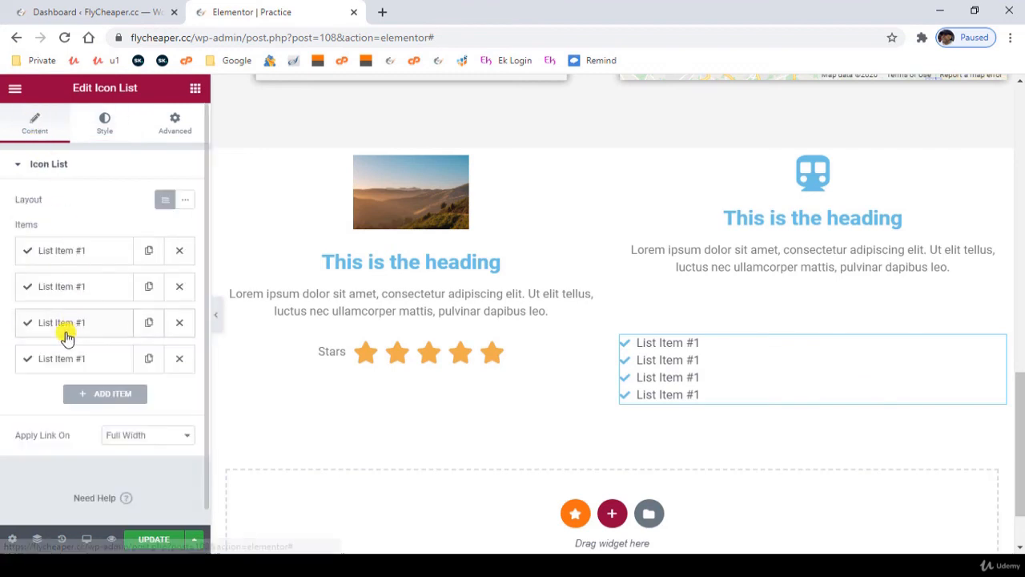
scroll(111, 335, down, 1)
scroll(371, 366, up, 1)
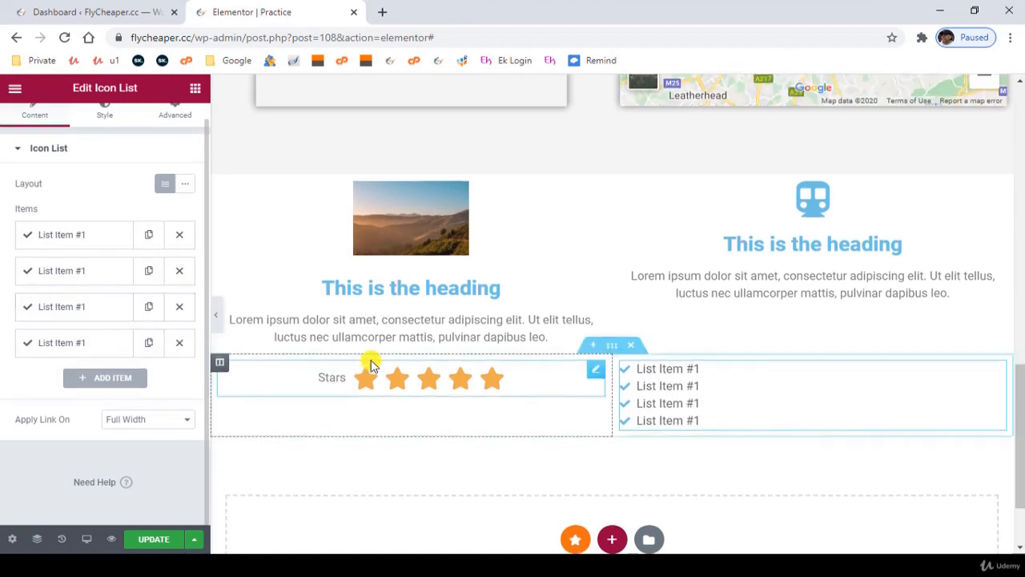
- Add a single-column section below the star rating and icon list, and place an Image Carousel widget in it
scroll(553, 463, down, 2)
click(610, 442)
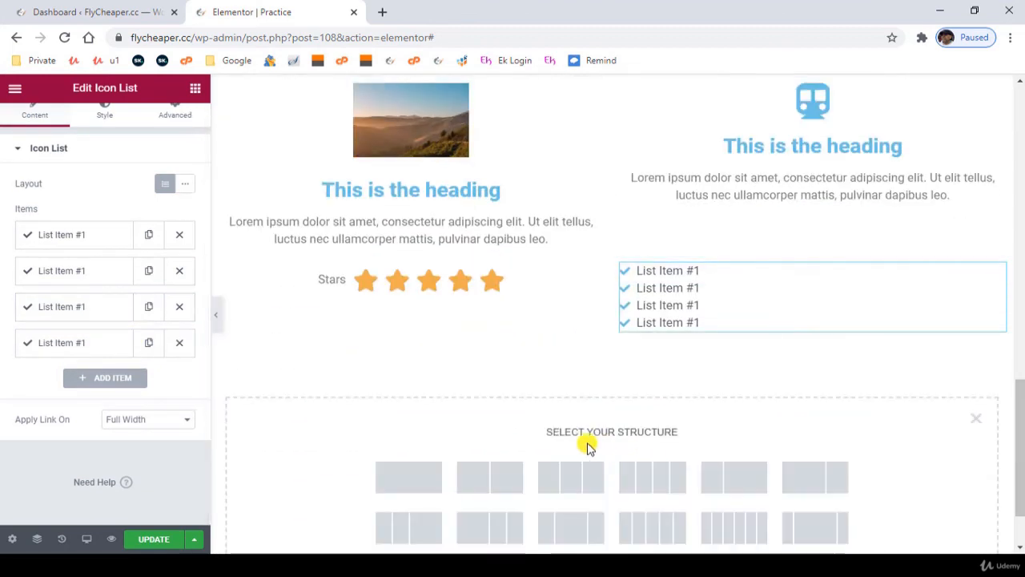
click(408, 478)
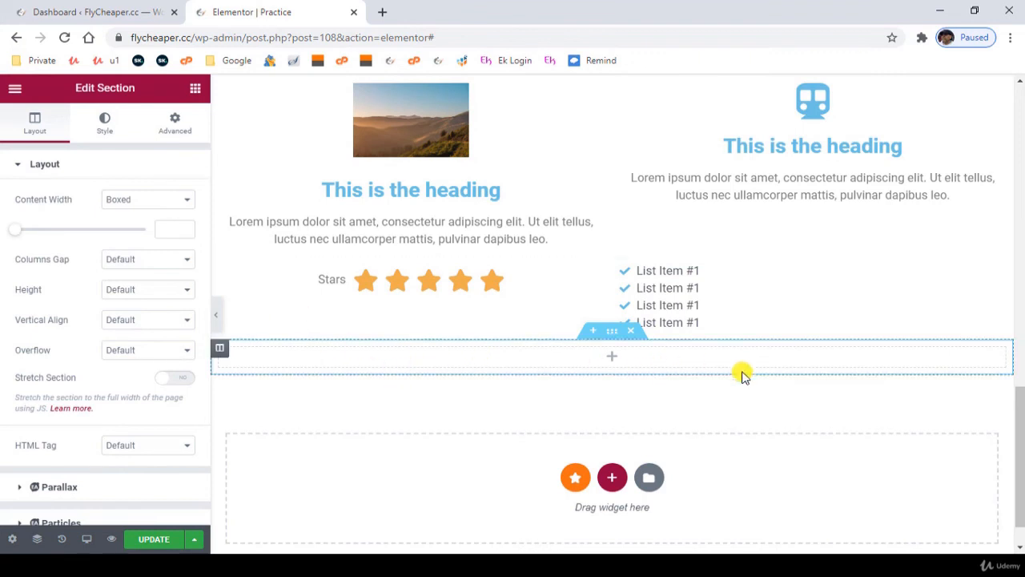
click(195, 88)
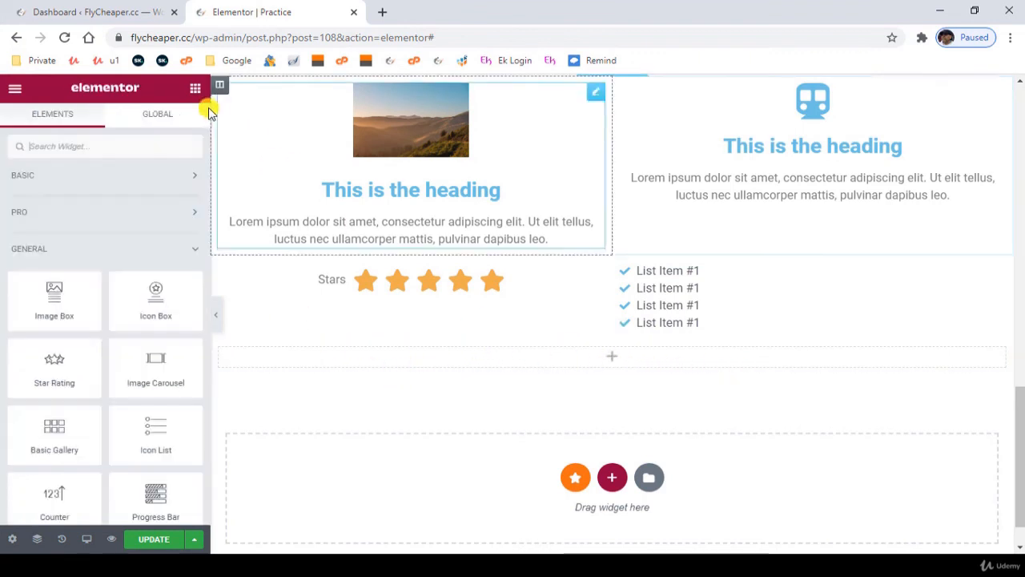
drag(137, 377, 606, 366)
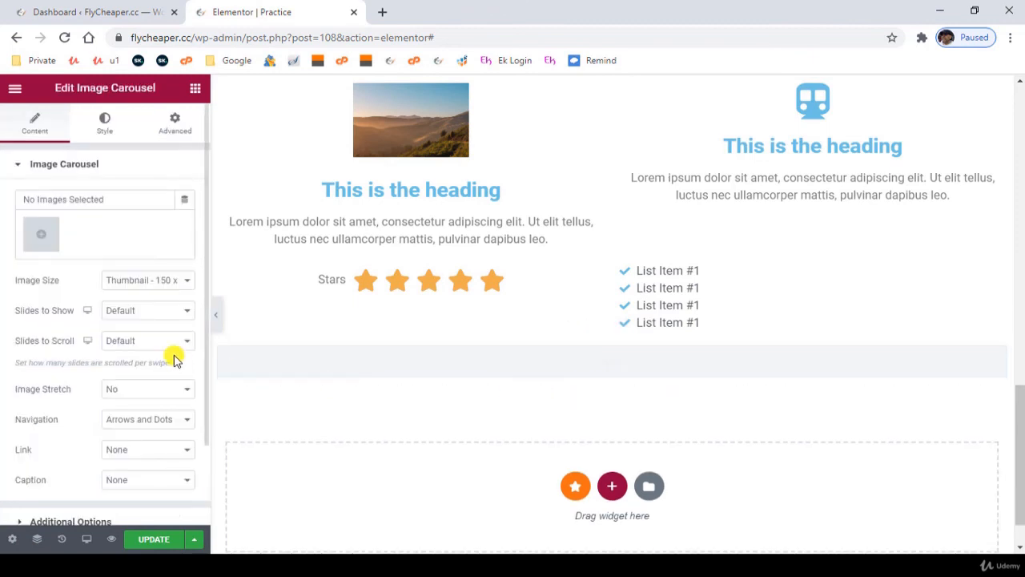
- Create a gallery of eleven media library photos, leaving out the logo images and the man in red, and insert it into the carousel
click(40, 236)
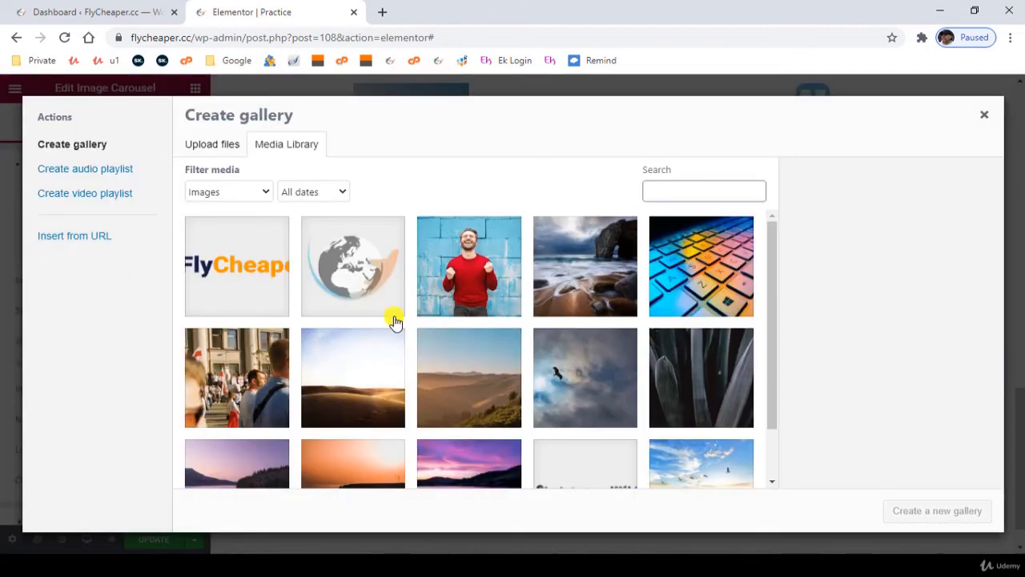
click(581, 272)
shift+click(720, 371)
click(595, 389)
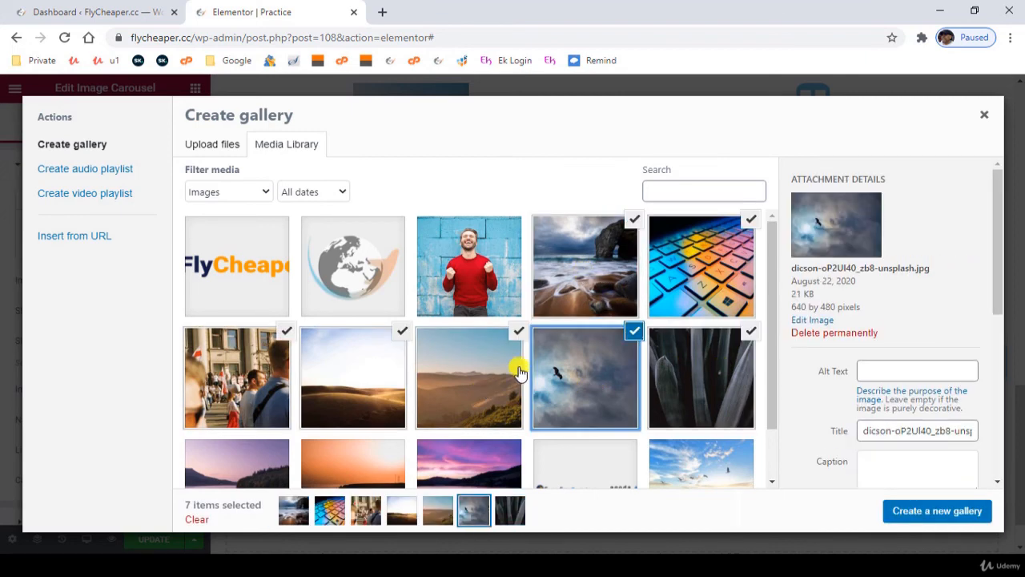
click(713, 261)
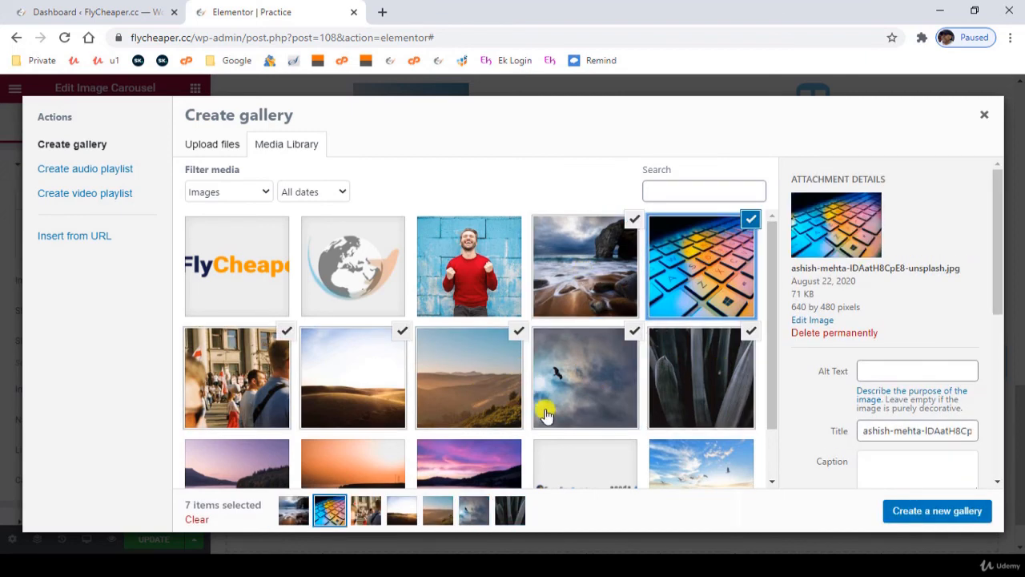
scroll(445, 433, down, 1)
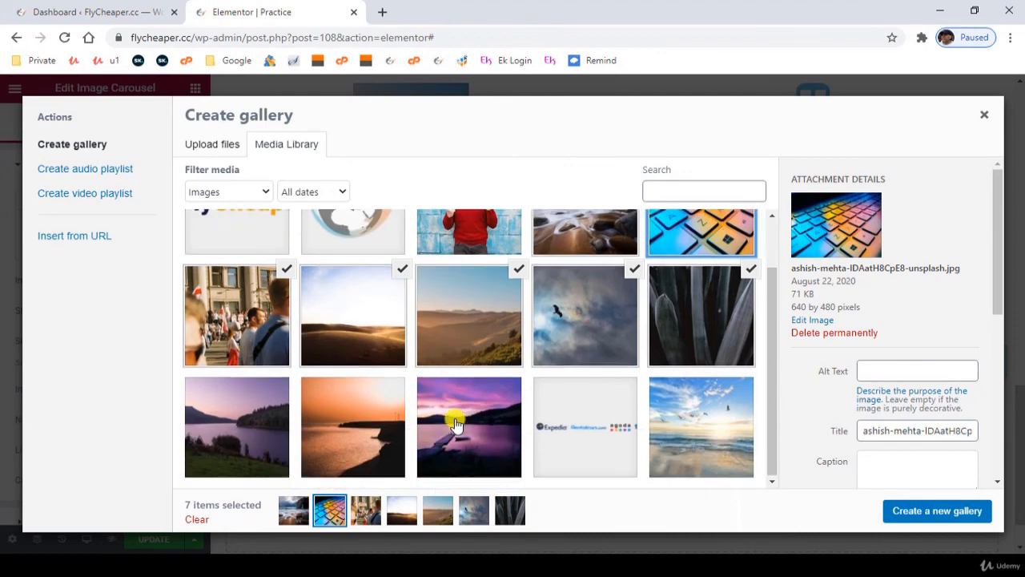
click(686, 413)
click(460, 422)
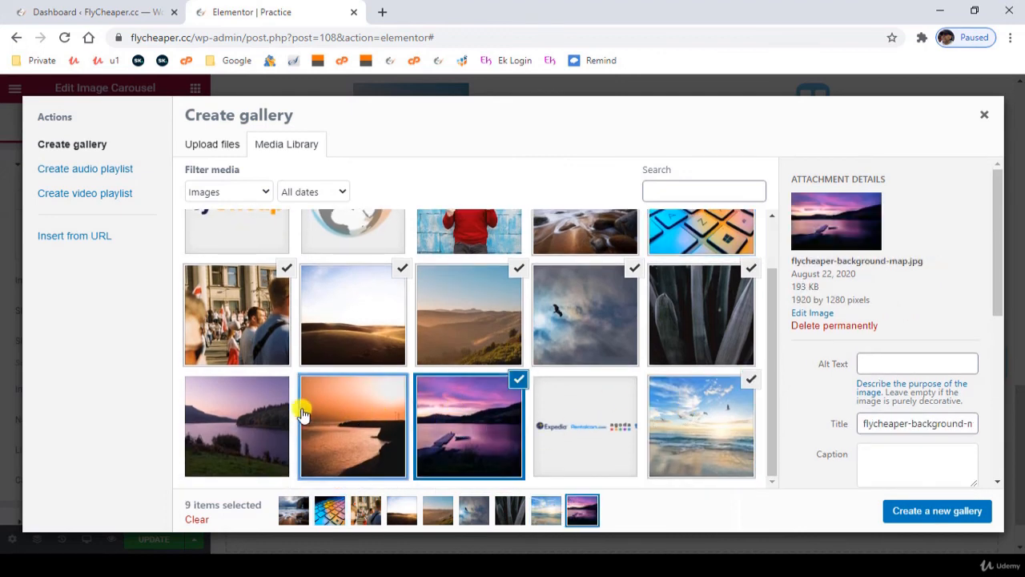
click(302, 411)
click(229, 407)
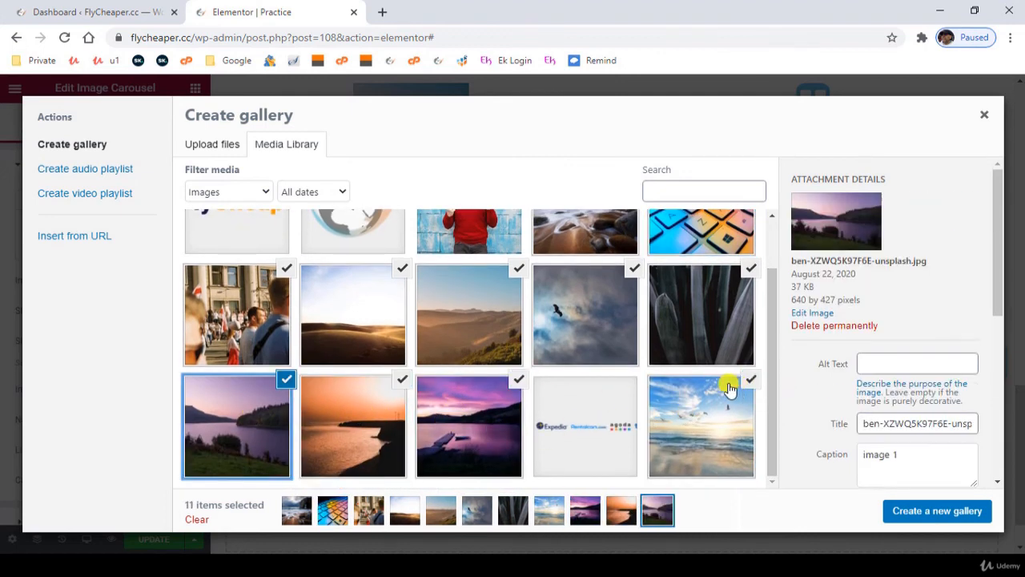
click(927, 513)
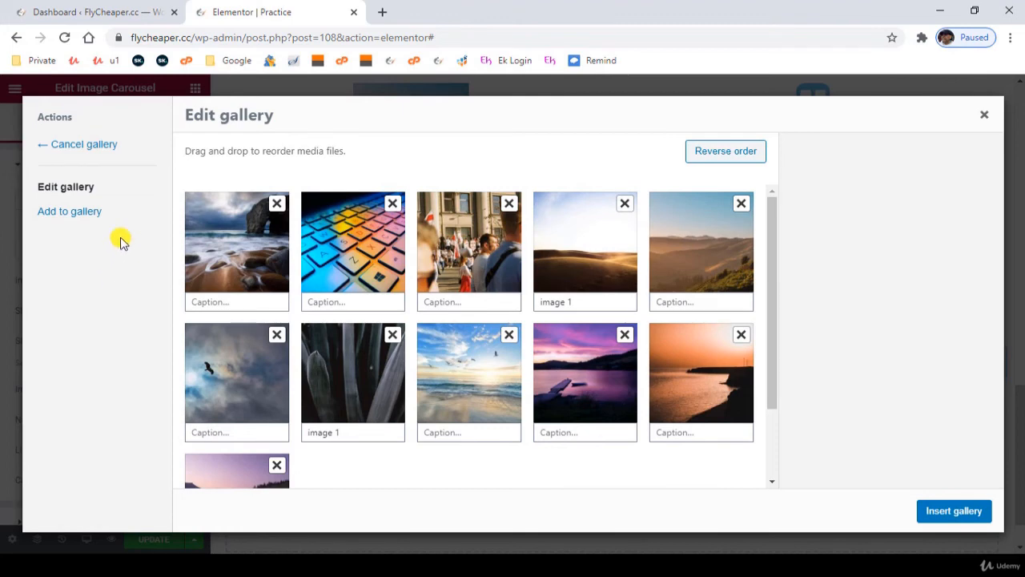
click(955, 511)
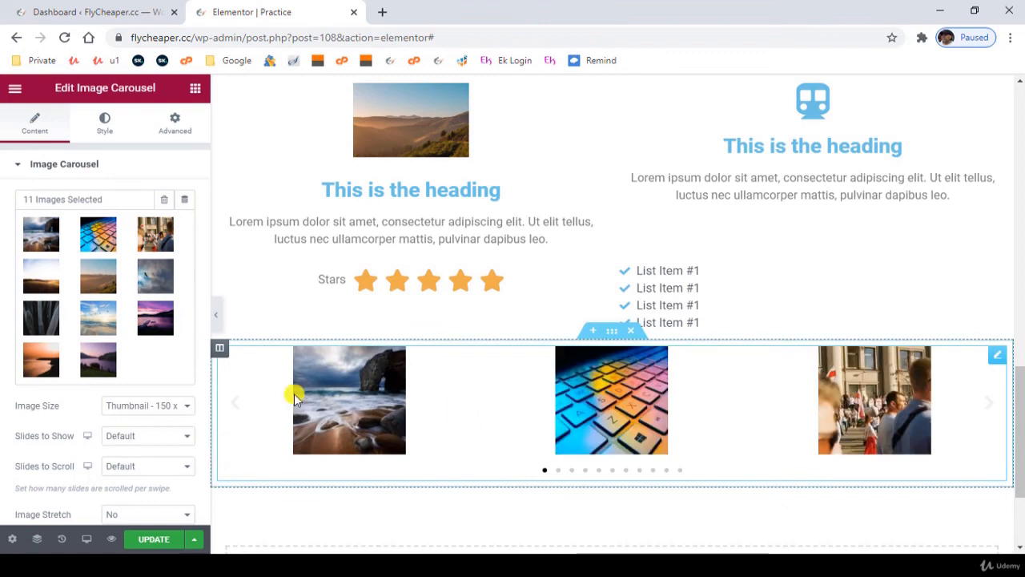
scroll(87, 418, down, 2)
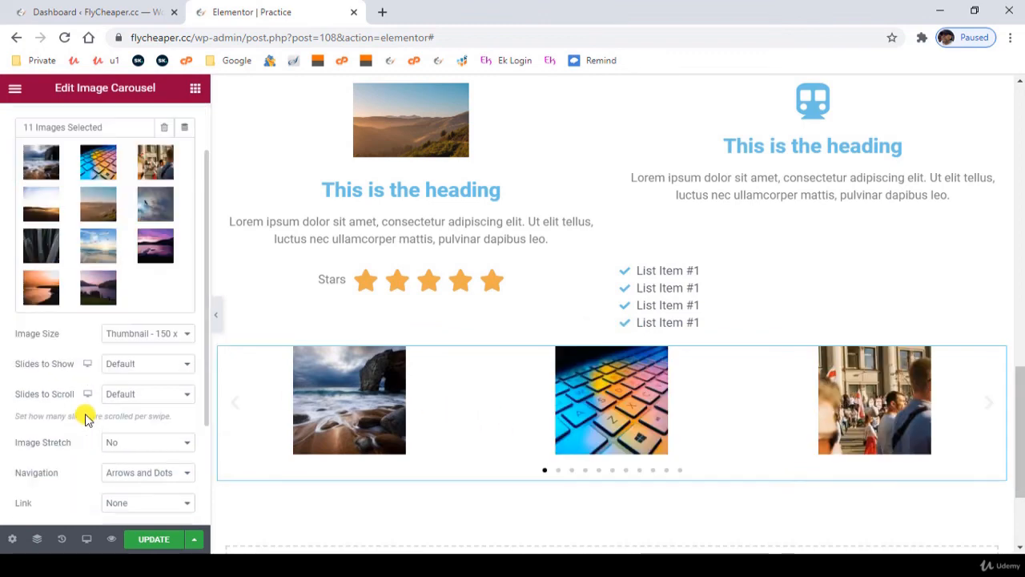
- Set the carousel's image size to Medium - 300 x 300 and show 4 slides at once
click(140, 337)
click(138, 359)
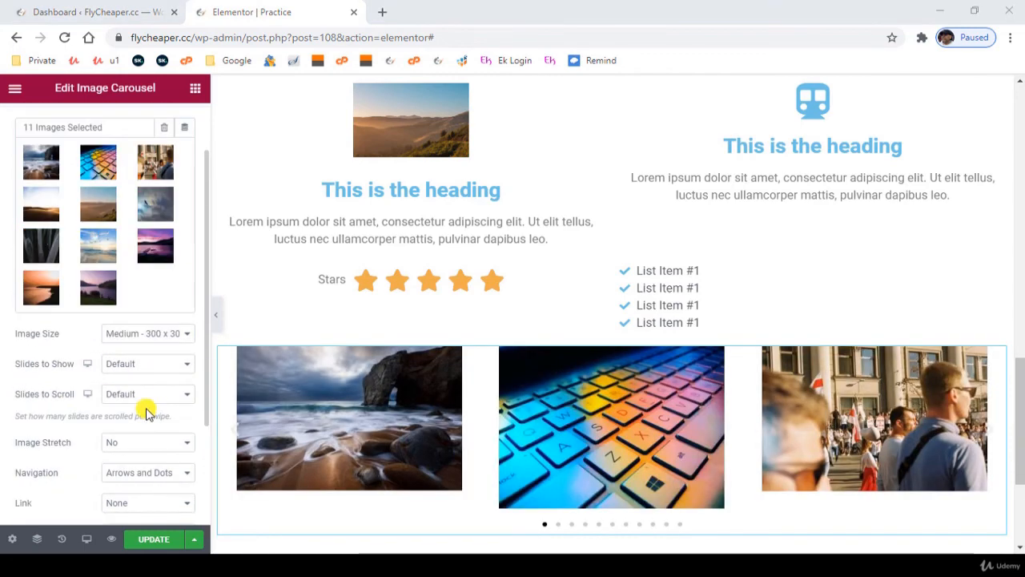
click(130, 366)
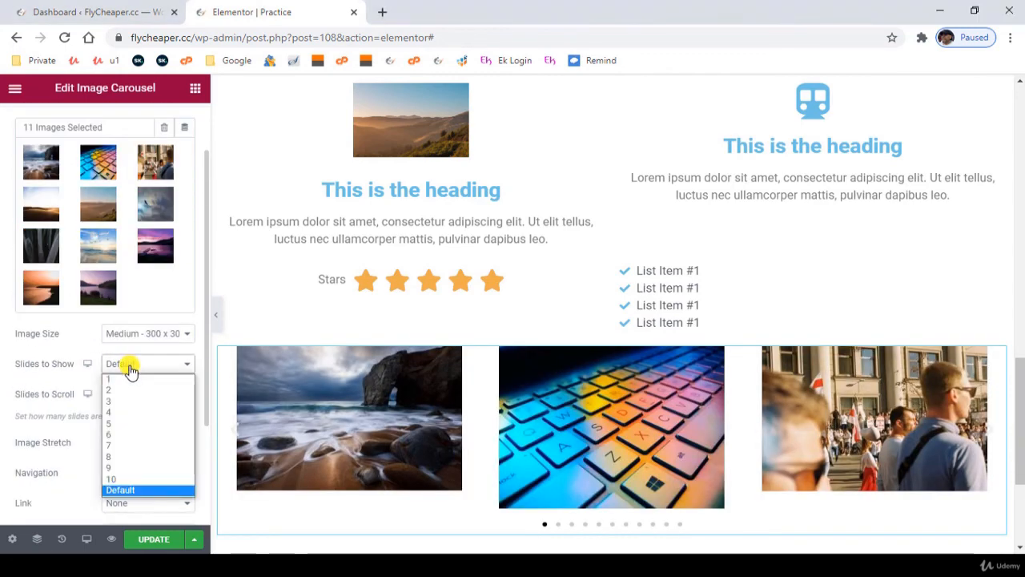
click(121, 412)
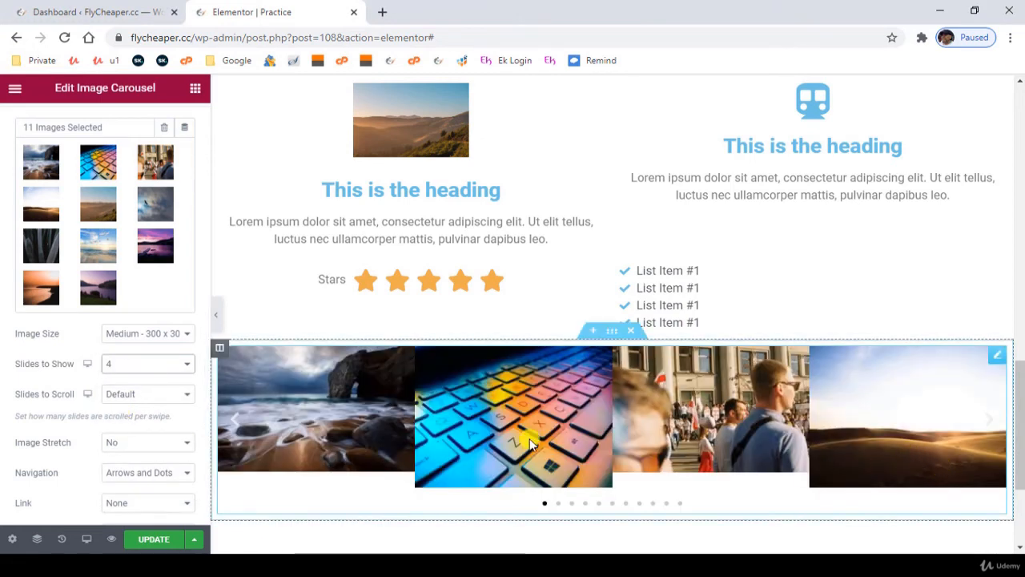
- Remove the keyboard, desert dunes and cloudy sky with bird photos from the carousel's gallery and insert the updated gallery
click(78, 191)
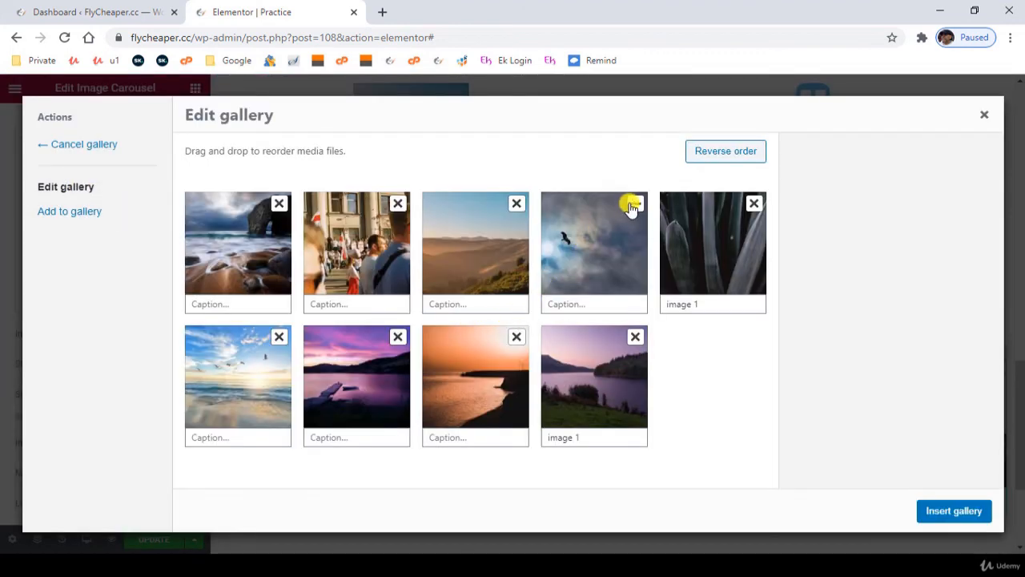
click(631, 202)
click(951, 513)
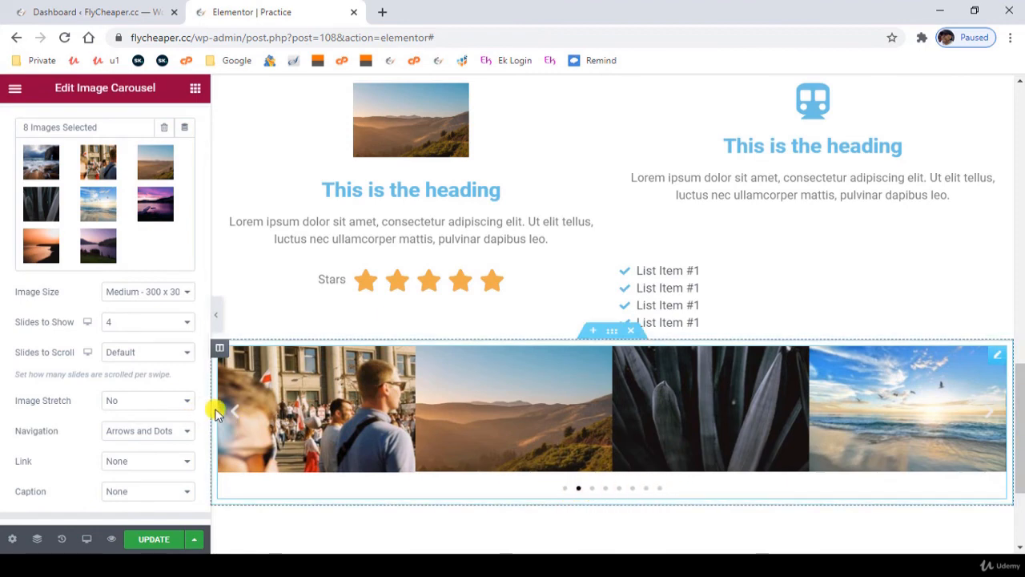
- Set the carousel's navigation to Arrows, and review its autoplay, loop and animation options
click(137, 430)
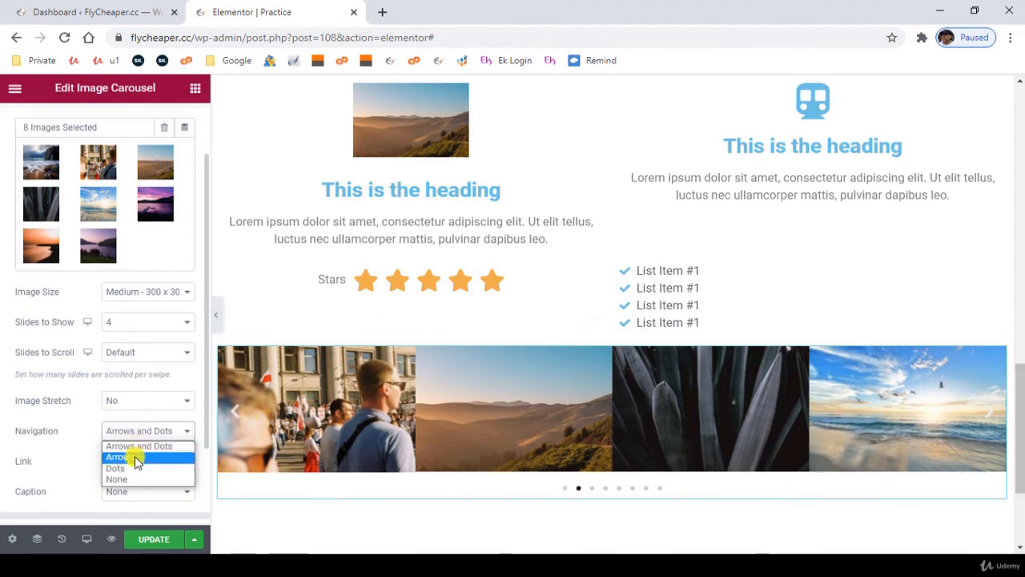
click(135, 457)
scroll(96, 401, down, 1)
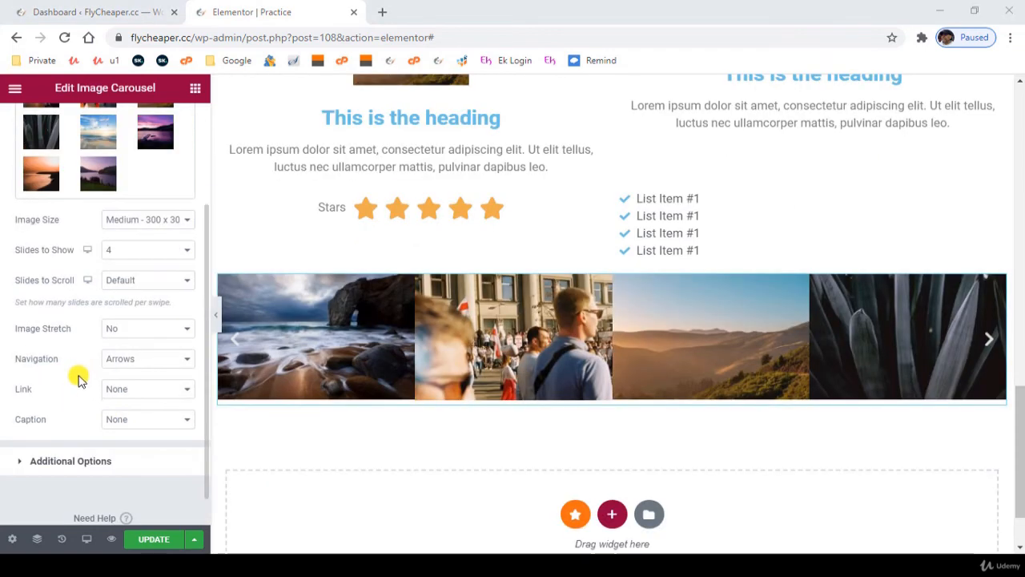
scroll(76, 400, down, 1)
click(71, 423)
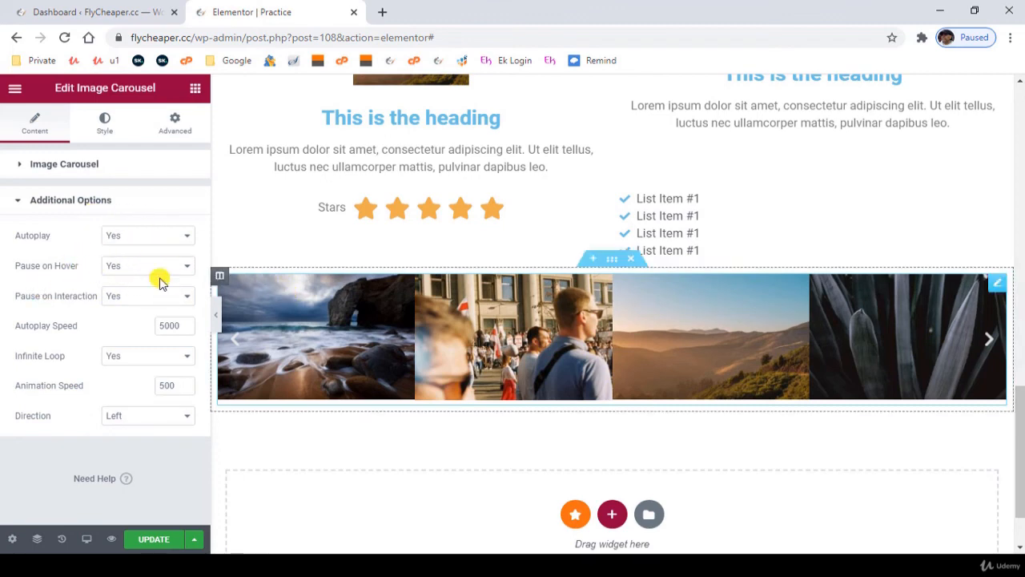
click(60, 168)
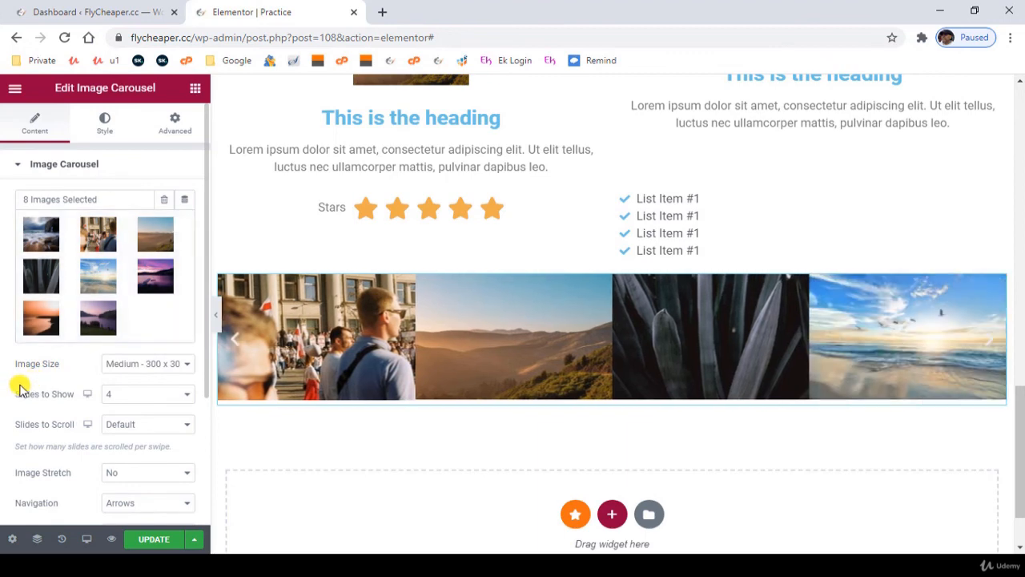
scroll(32, 416, down, 2)
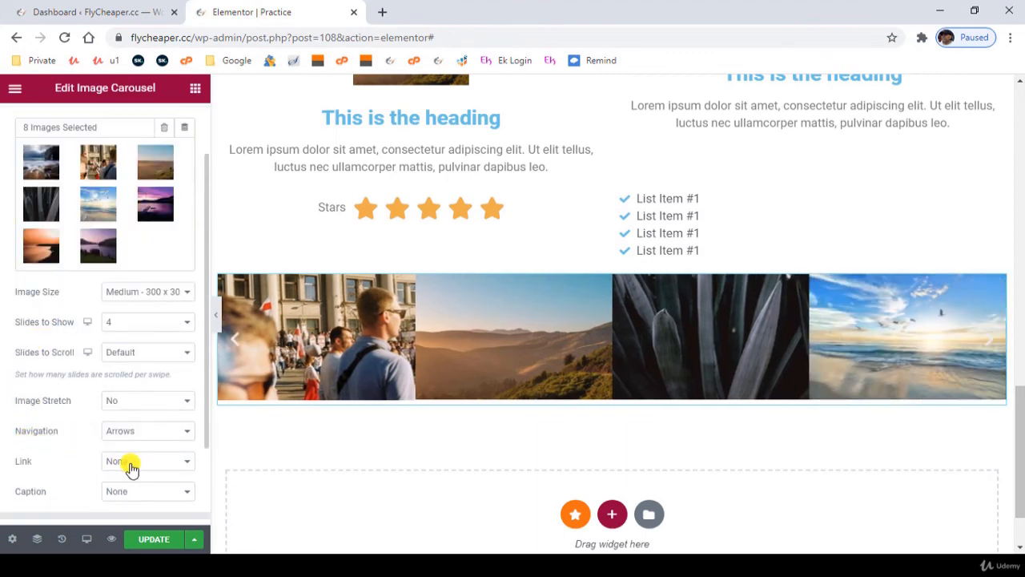
- Update the page, preview it in the browser, and advance the carousel through its slides
click(155, 539)
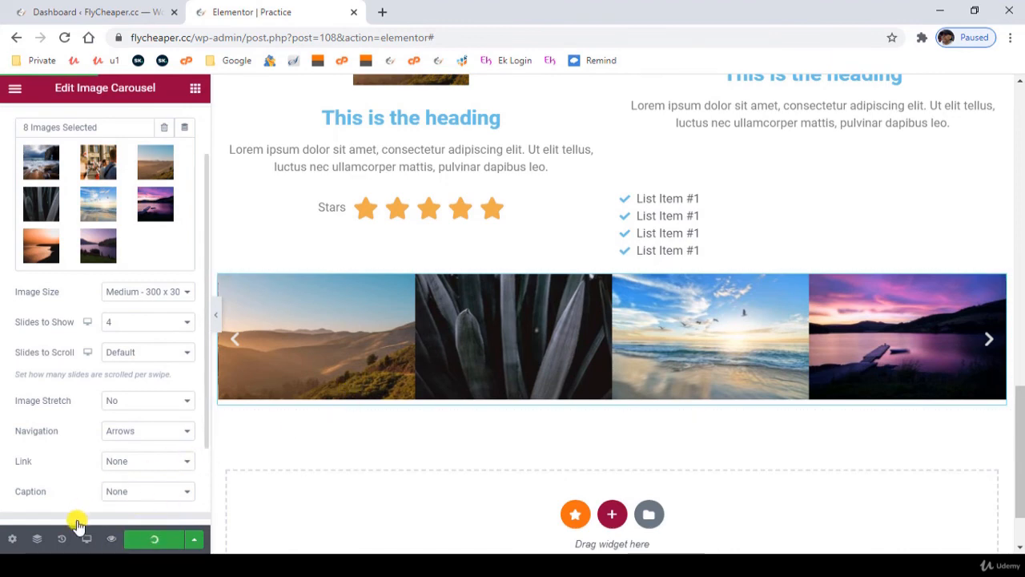
click(111, 540)
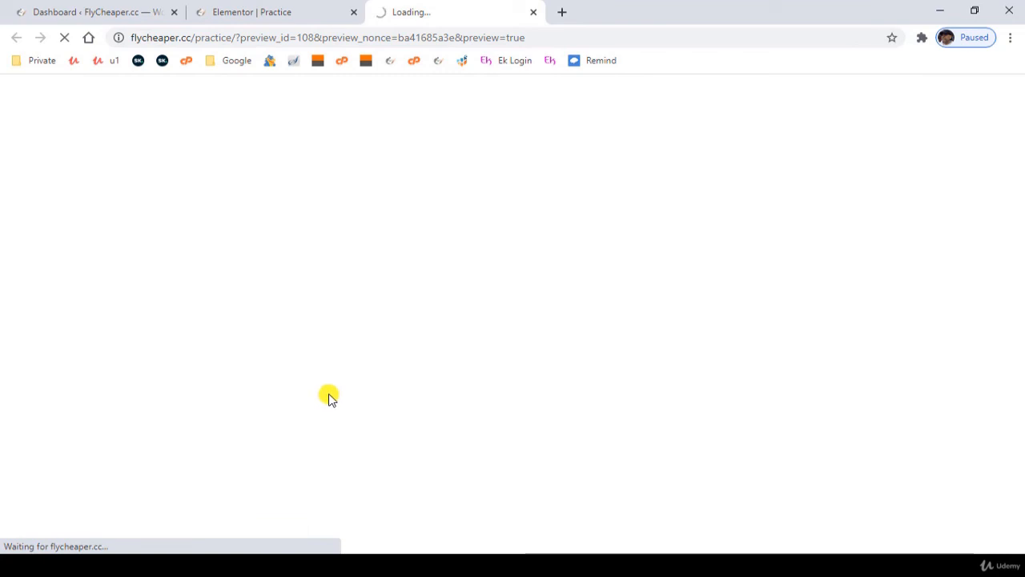
scroll(328, 389, down, 15)
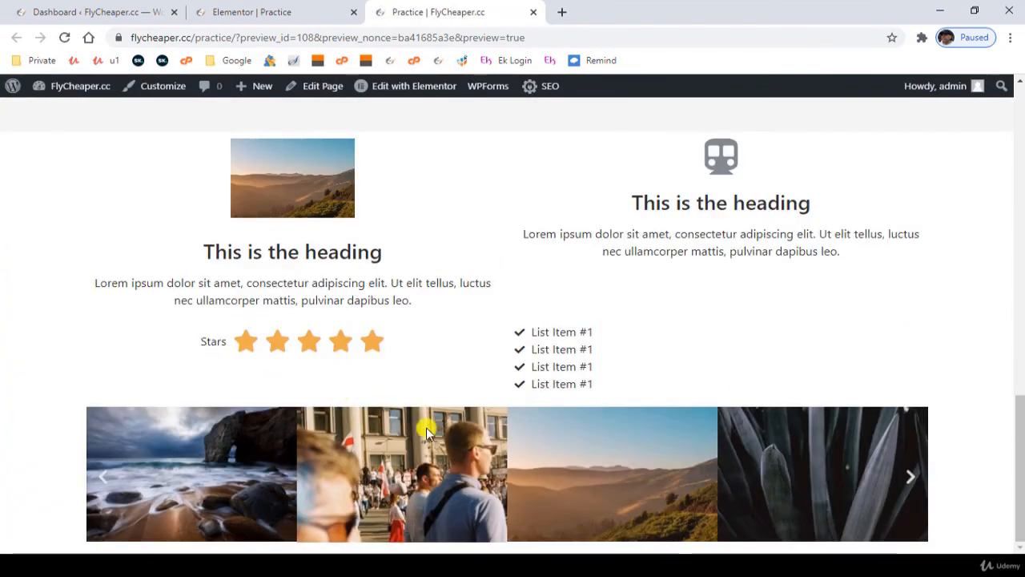
click(912, 477)
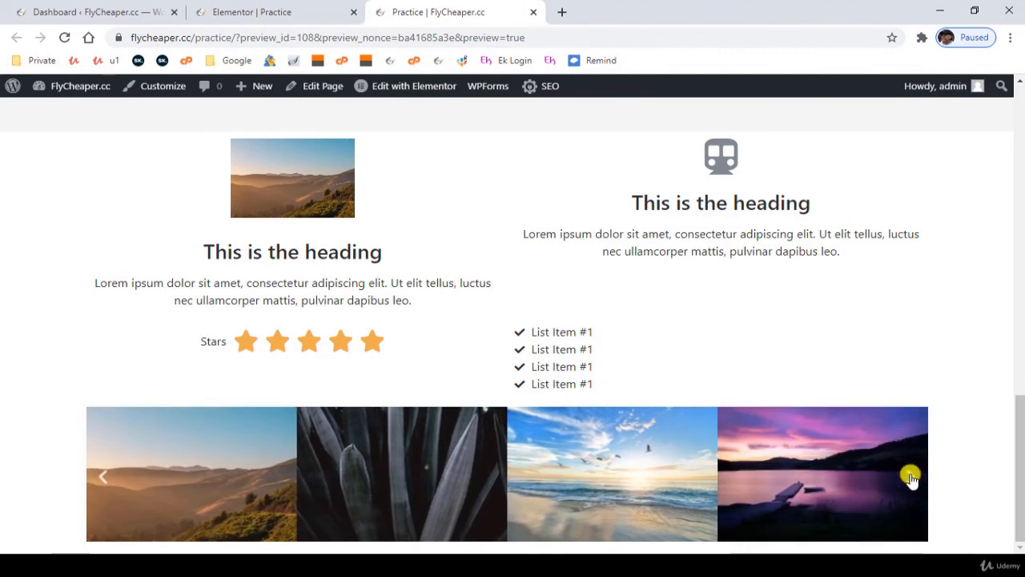
click(911, 476)
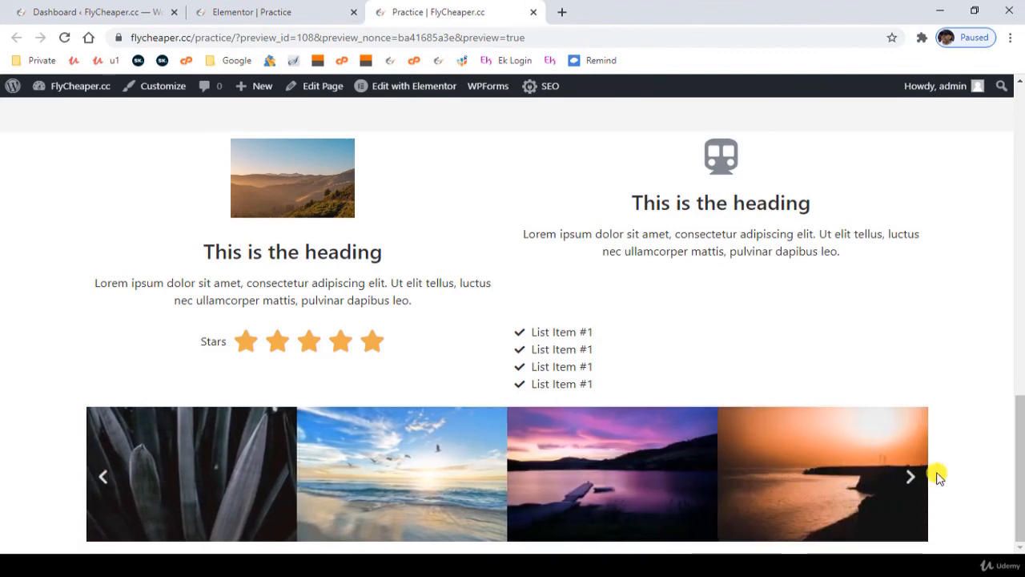
- Back in the Elementor editor, link the carousel images to Media File and set Lightbox to Yes
click(250, 12)
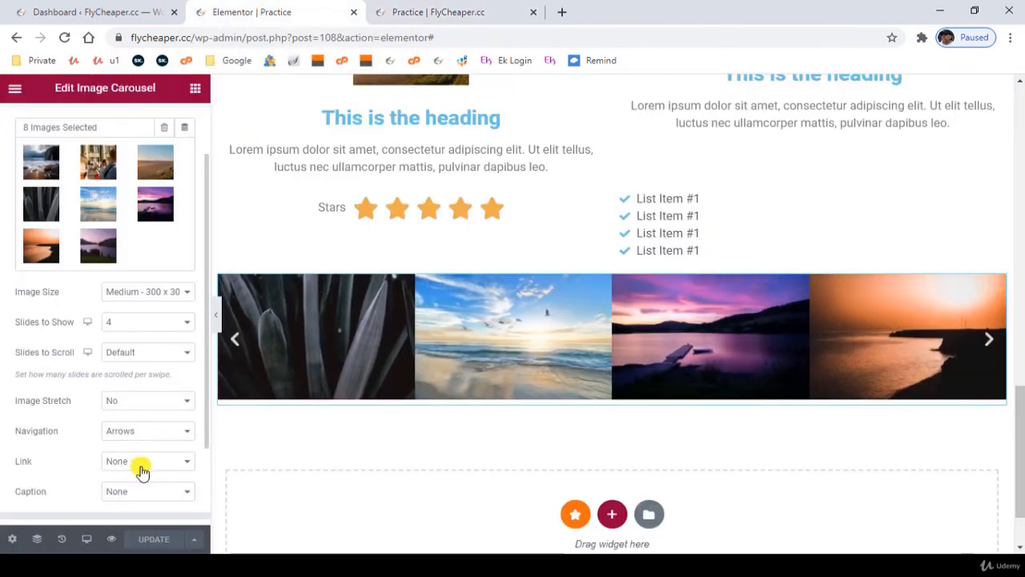
scroll(71, 439, down, 1)
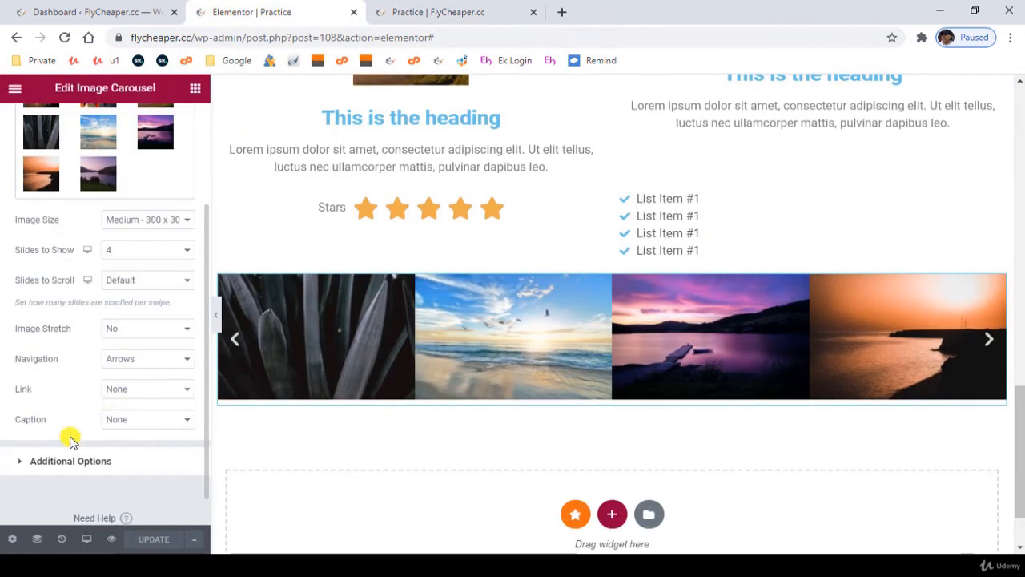
click(128, 388)
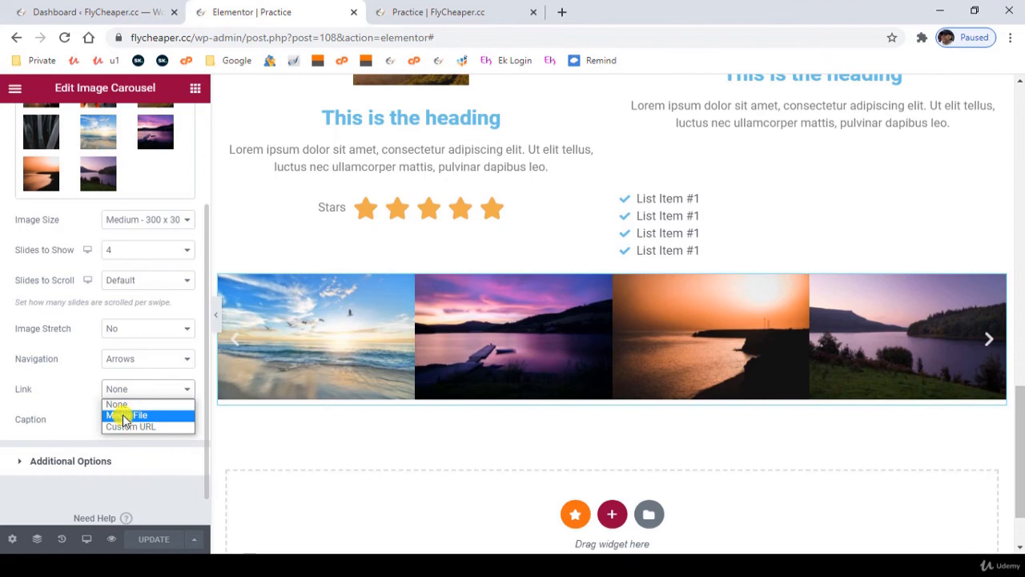
click(123, 416)
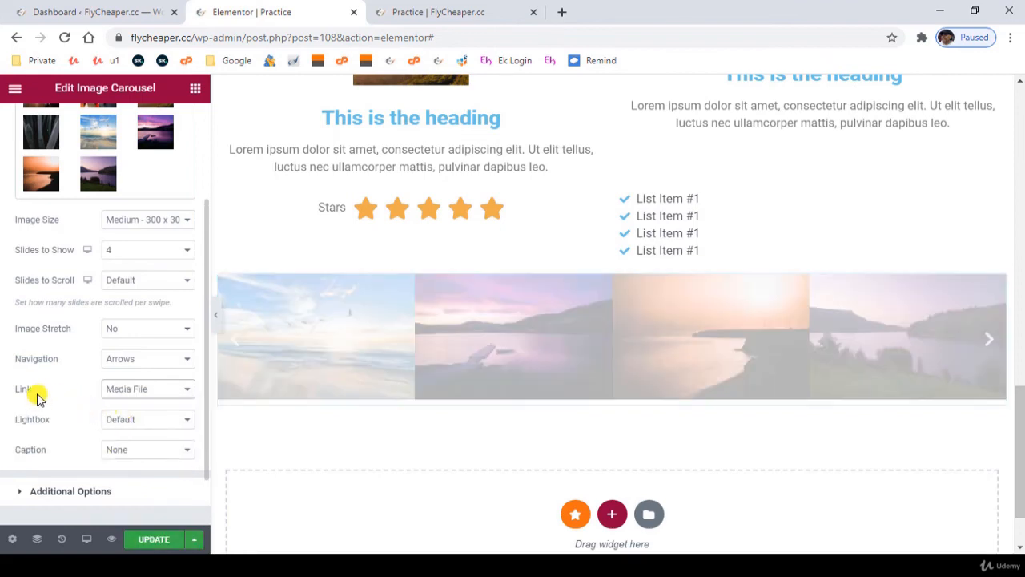
click(131, 419)
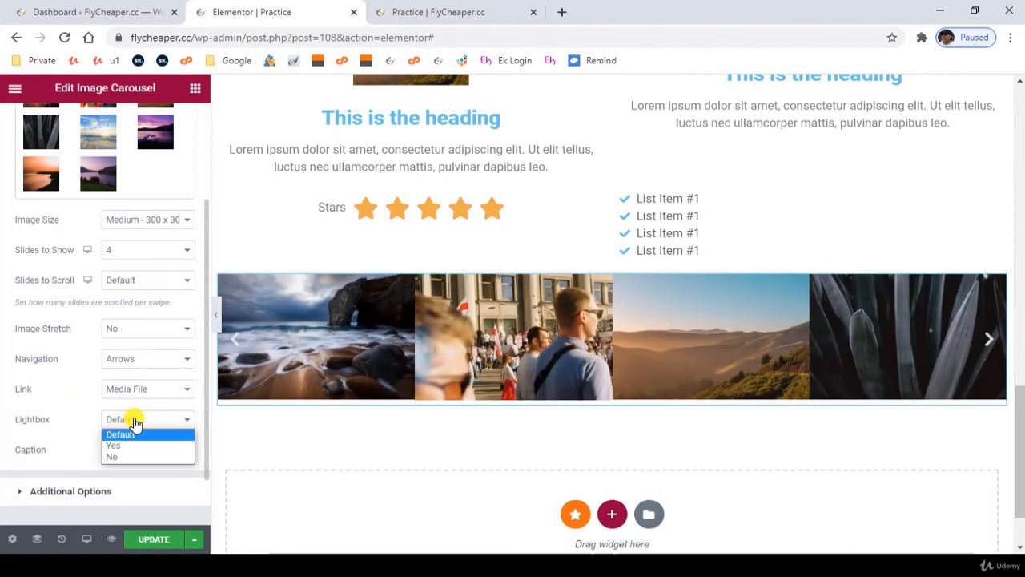
click(124, 445)
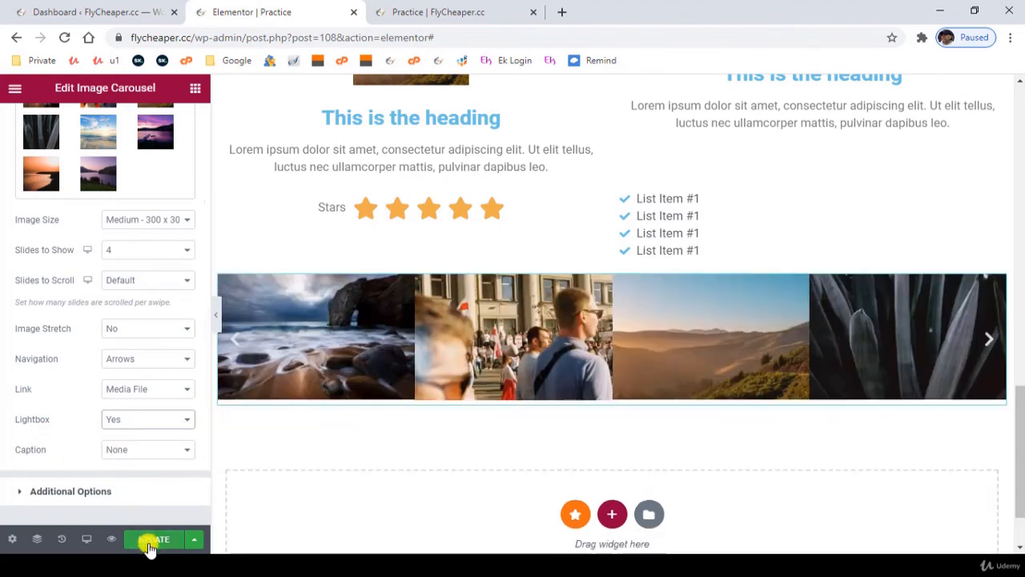
- Update the page, and test the lightbox in the preview by opening and closing the street crowd photo
click(149, 544)
click(111, 539)
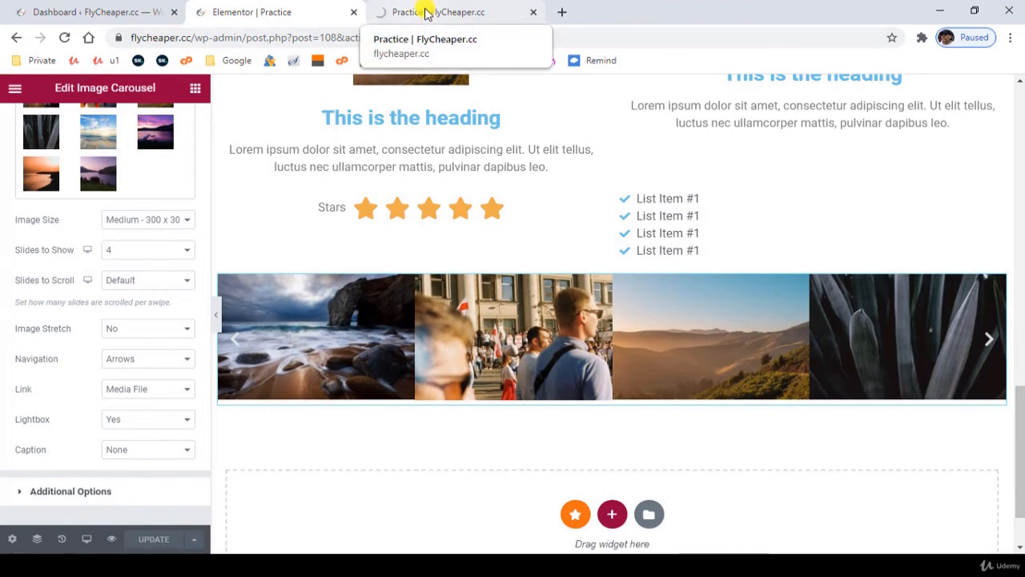
click(424, 12)
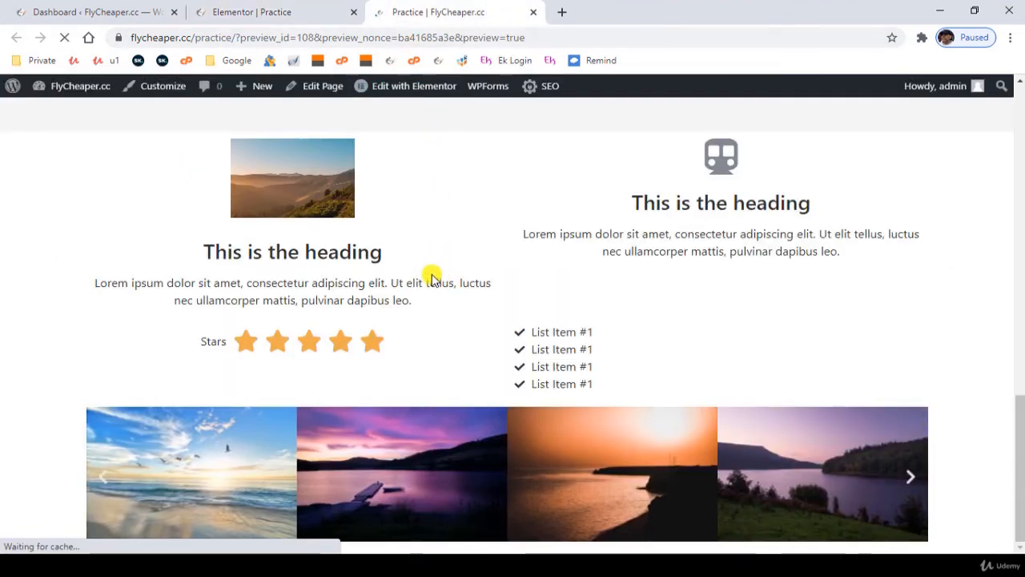
scroll(424, 304, down, 10)
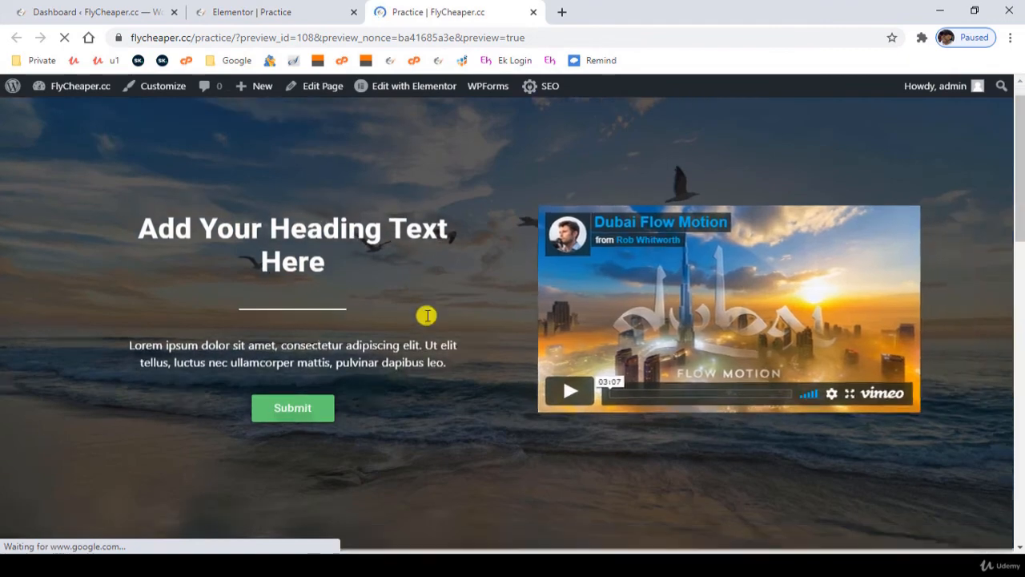
scroll(431, 330, down, 3)
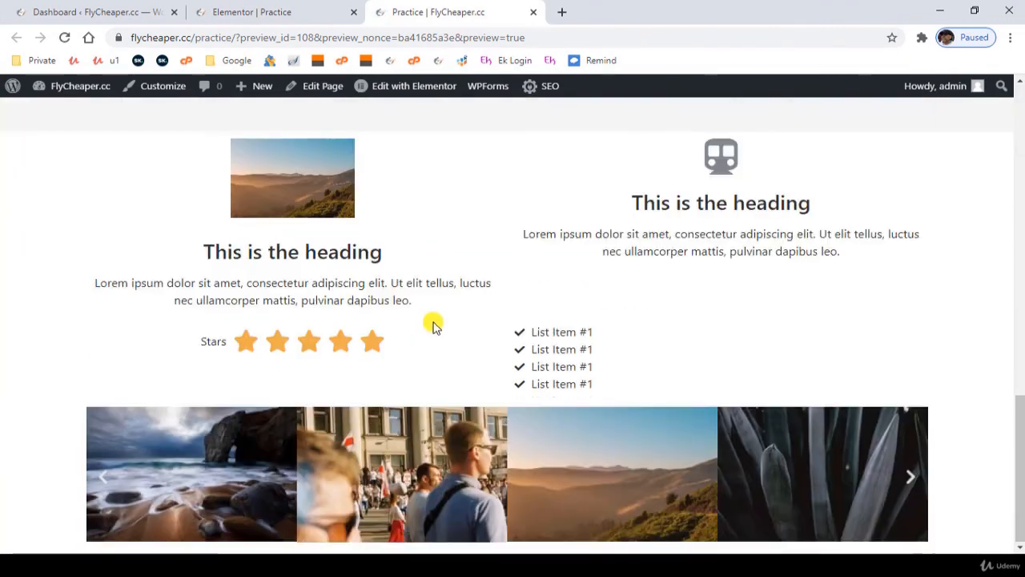
click(405, 460)
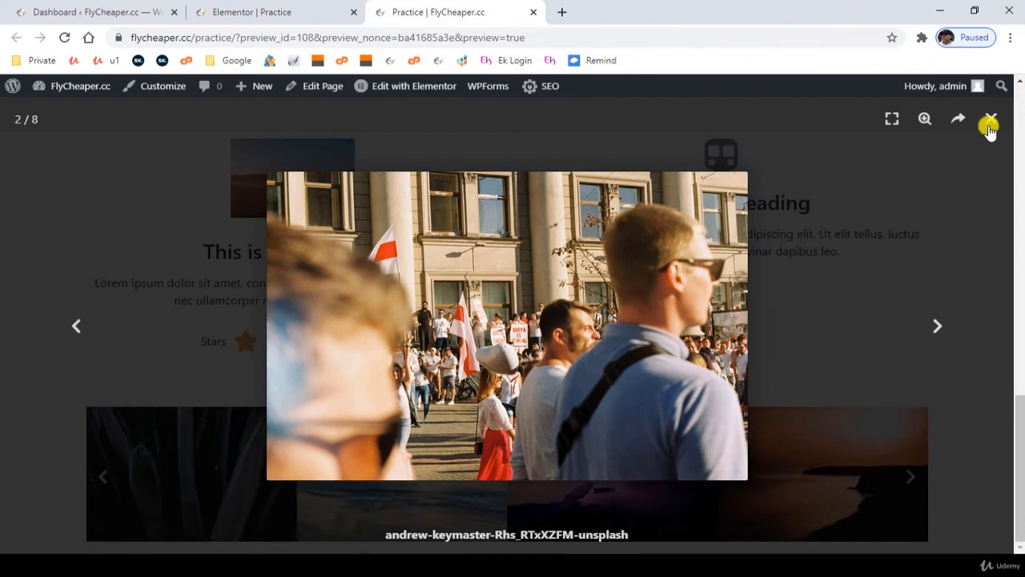
click(990, 122)
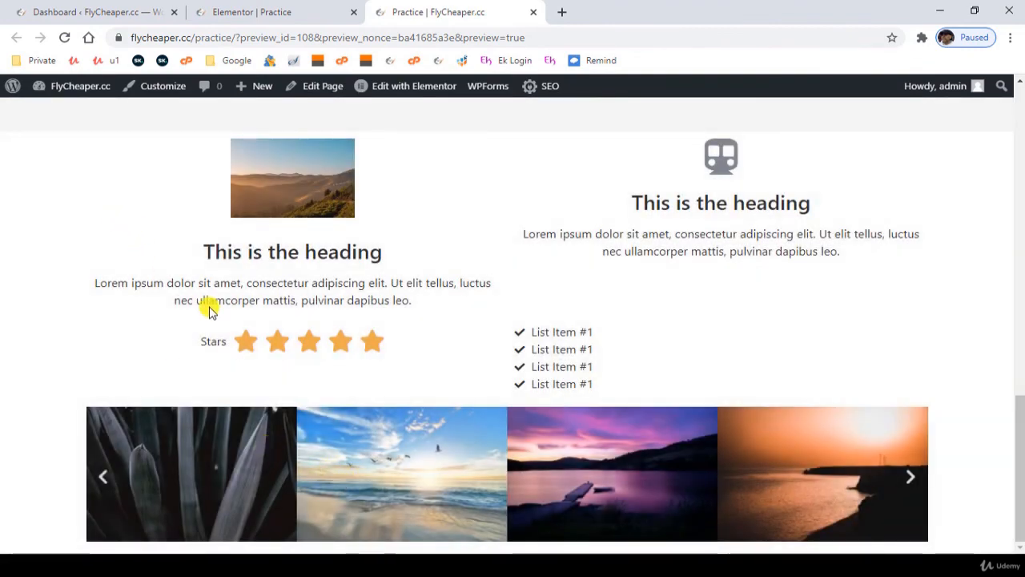
- Reopen the carousel's gallery in the editor and clear the titles of the rock arch and street crowd photos
click(292, 6)
click(96, 142)
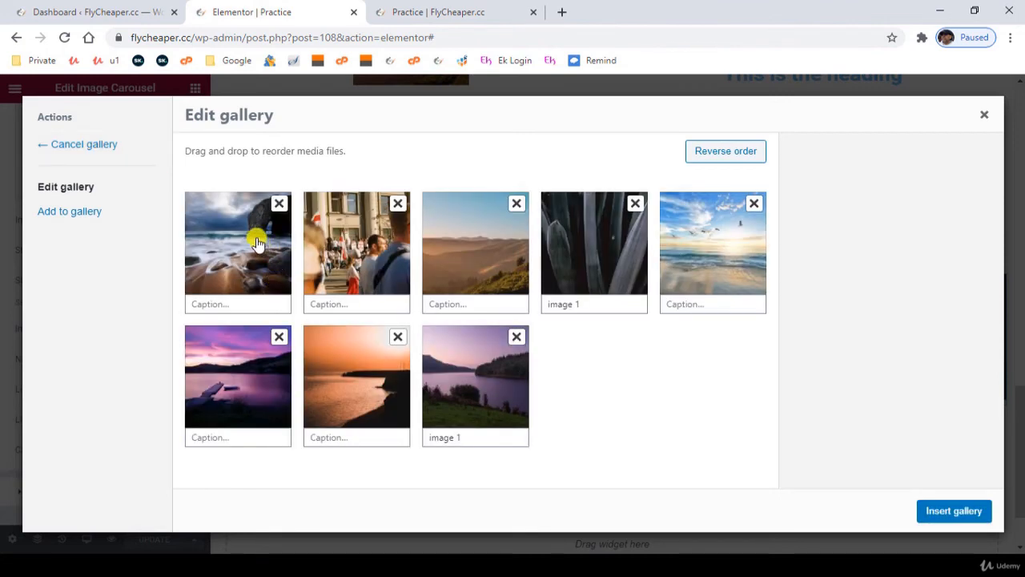
click(247, 238)
click(929, 402)
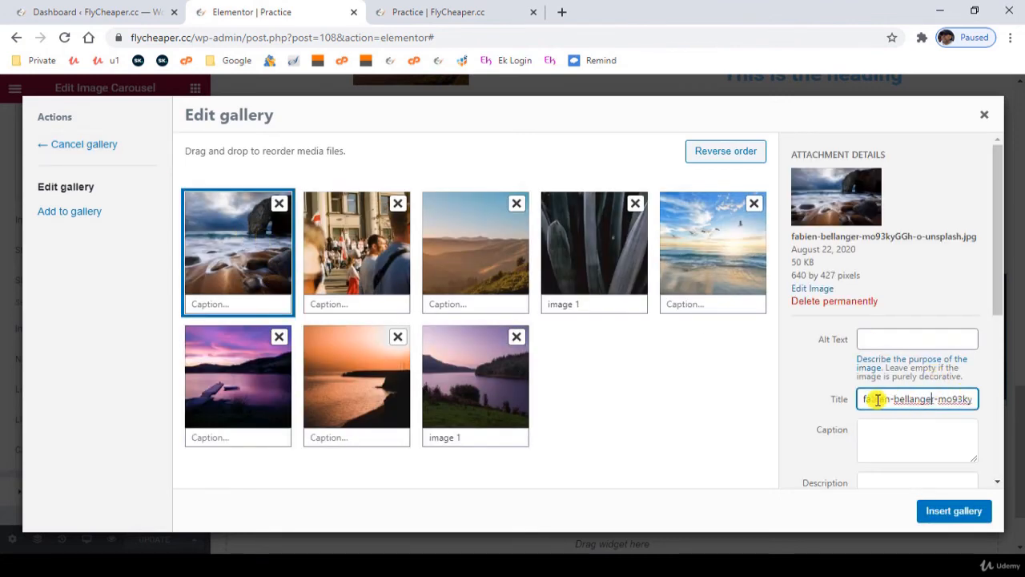
drag(863, 399, 1020, 400)
key(BackSpace)
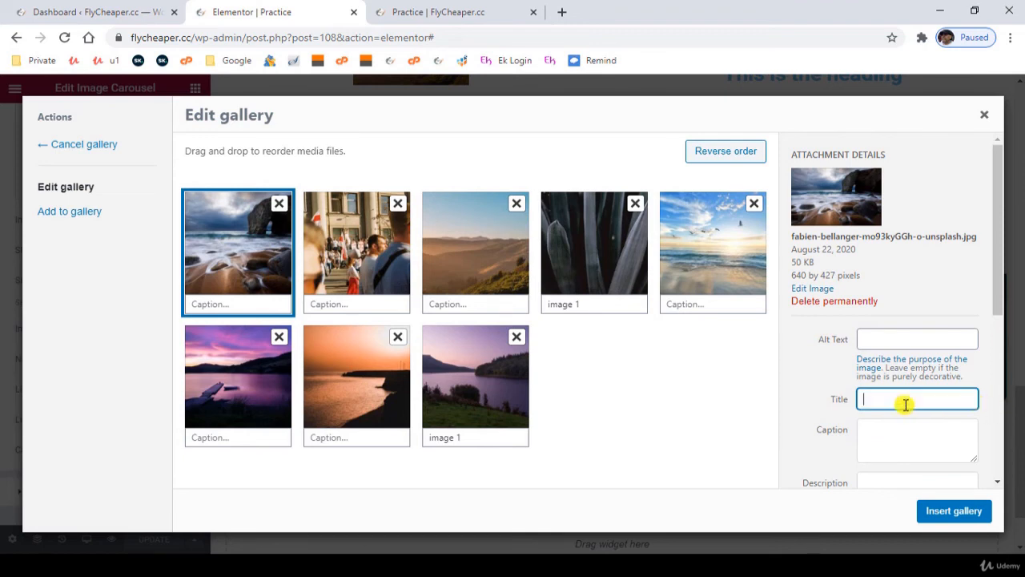
click(364, 264)
triple_click(868, 411)
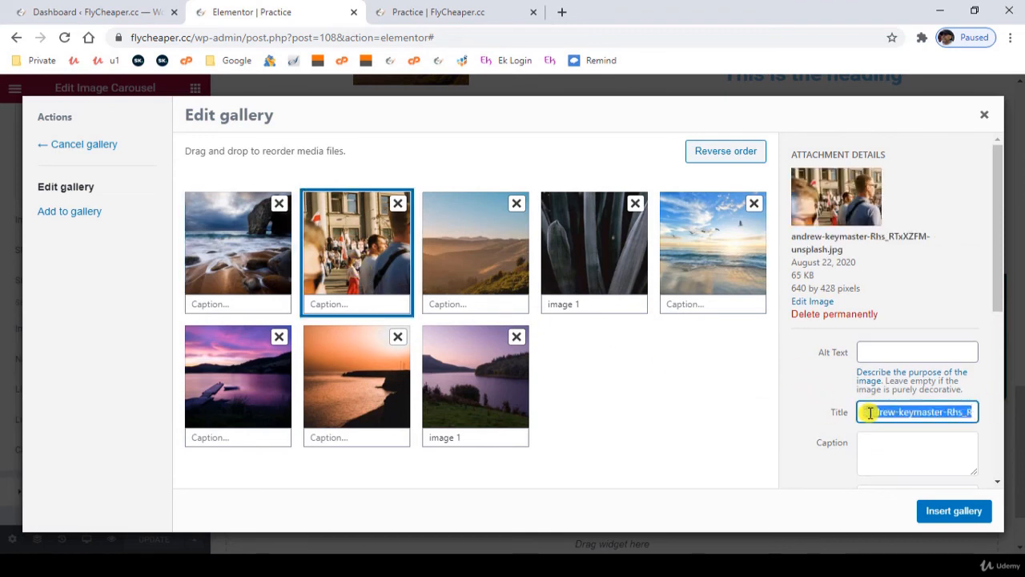
key(BackSpace)
- Clear the titles of the misty hills, dark plant leaves and sea-front photos in the carousel's gallery
click(460, 268)
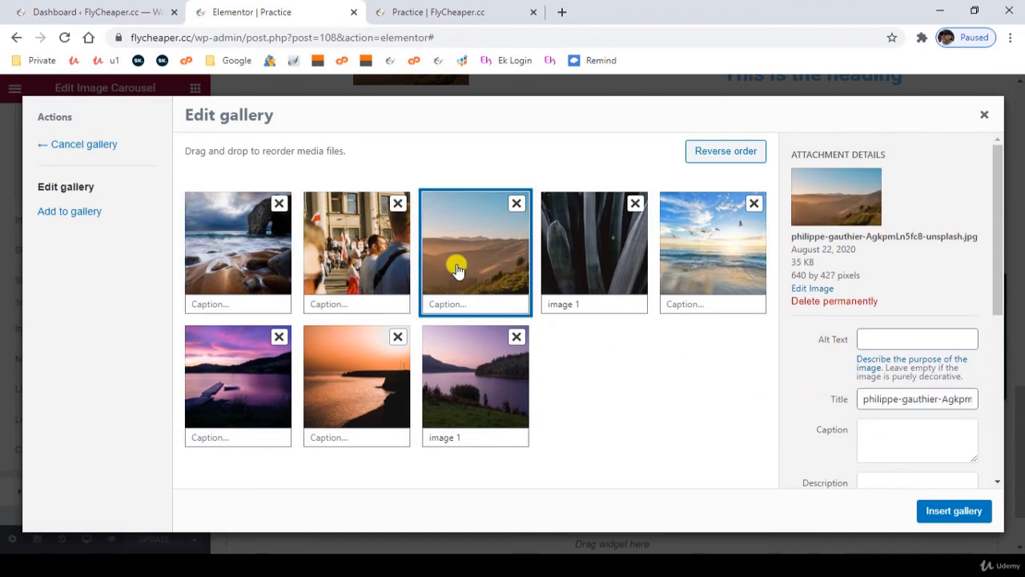
triple_click(867, 397)
key(BackSpace)
click(597, 272)
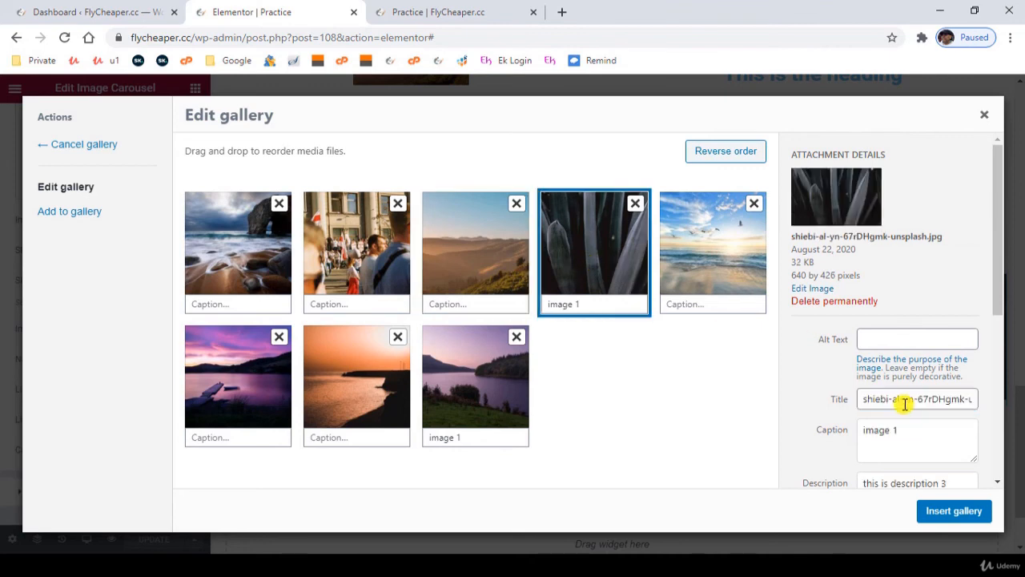
triple_click(905, 398)
key(BackSpace)
click(712, 256)
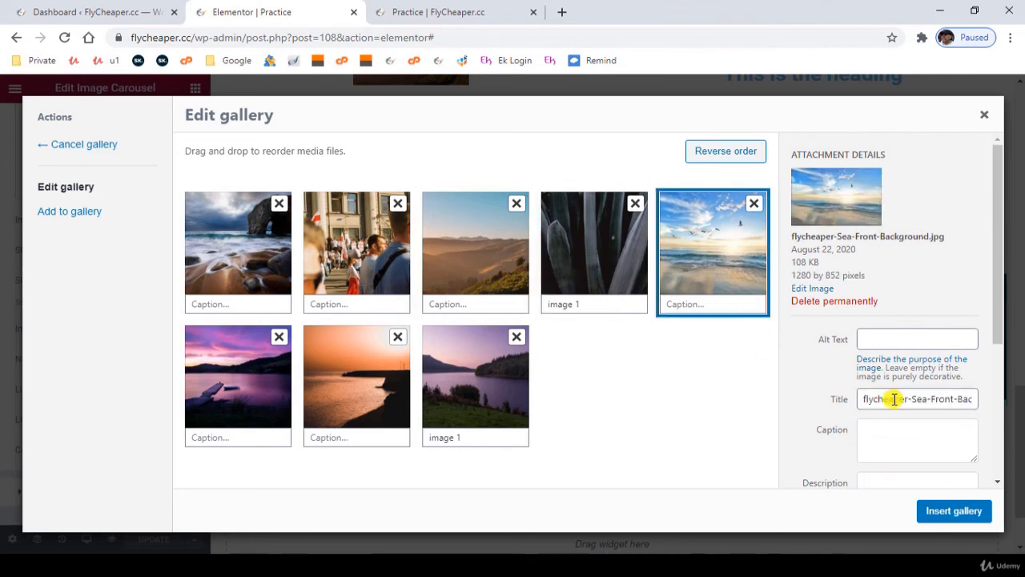
triple_click(883, 397)
key(BackSpace)
- Clear the titles of the purple lake, orange sunset and last lake photos, and insert the edited gallery into the carousel
click(246, 375)
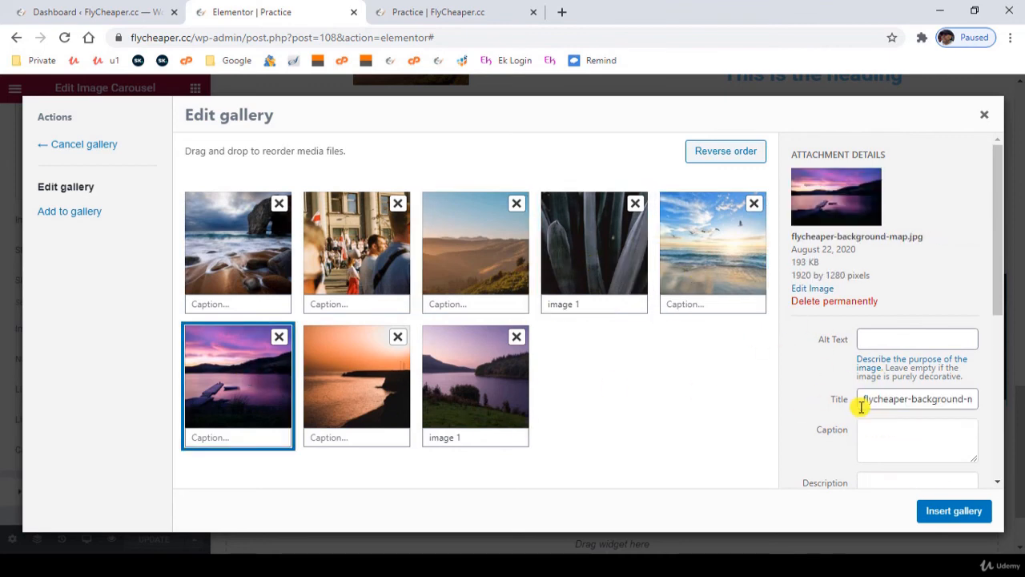
triple_click(873, 395)
key(BackSpace)
click(355, 387)
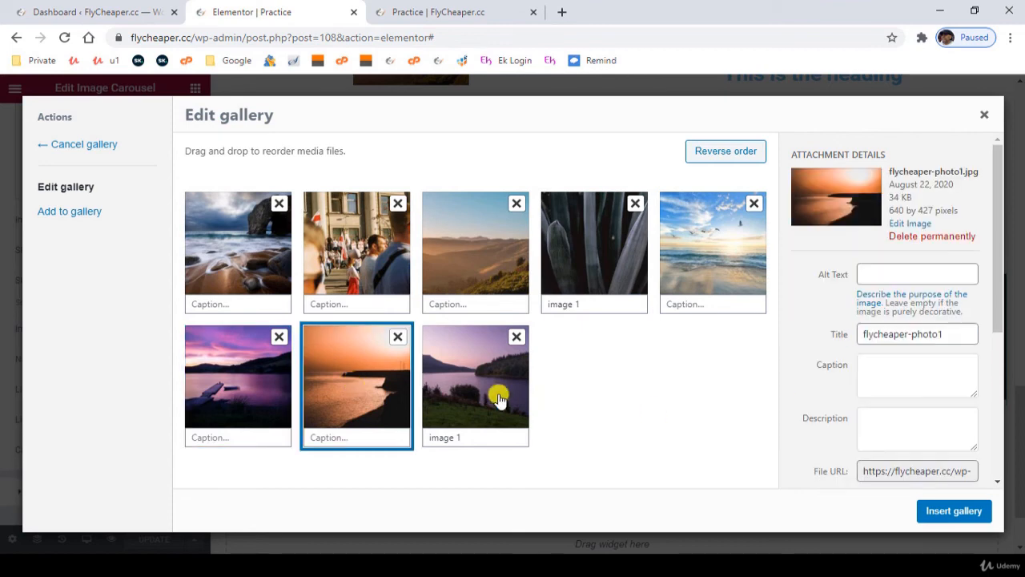
triple_click(879, 334)
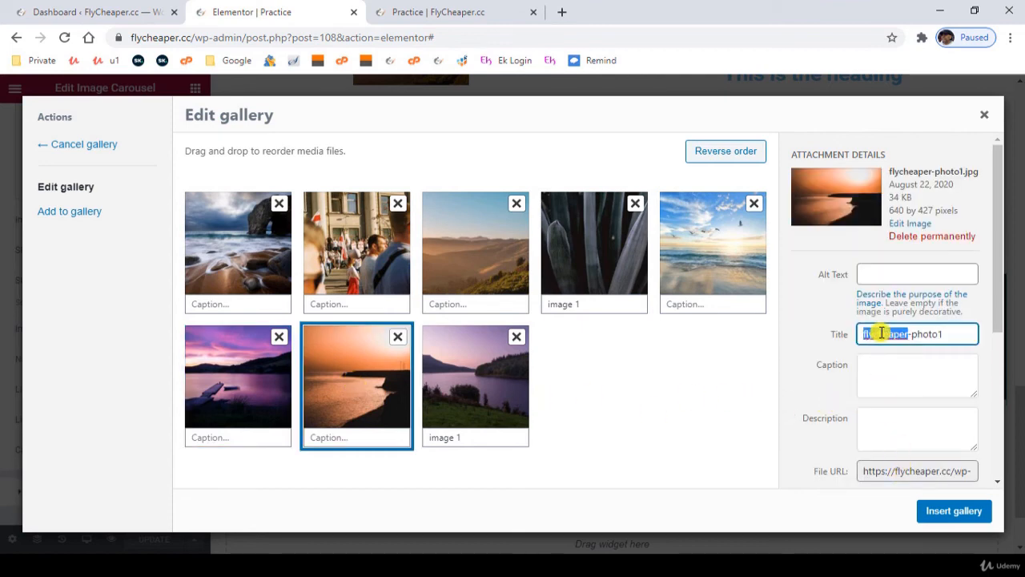
key(BackSpace)
click(467, 387)
triple_click(871, 401)
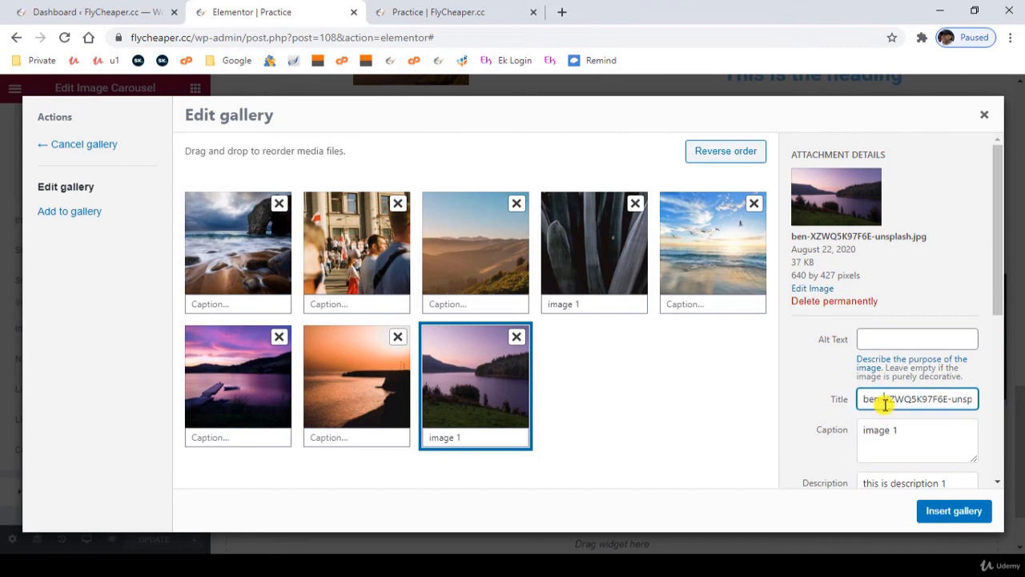
key(BackSpace)
click(953, 511)
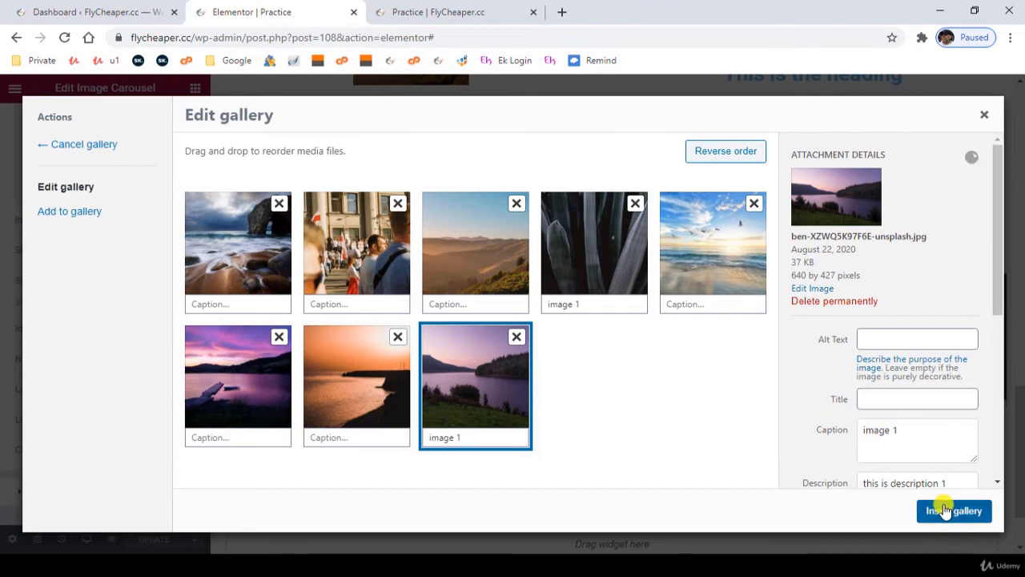
- Update the page, and check the street crowd photo's lightbox in the preview by opening and closing it
click(154, 542)
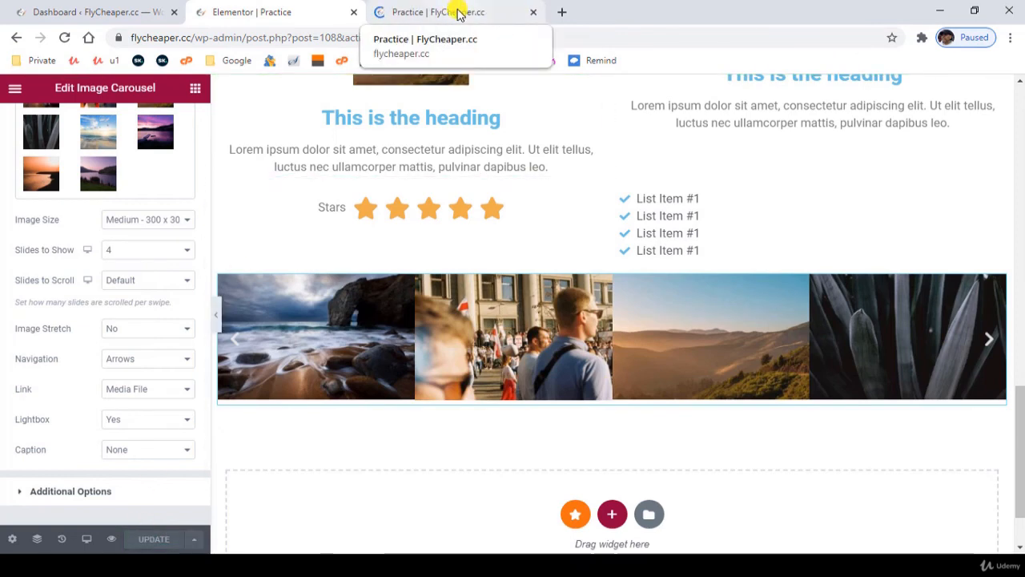
click(460, 14)
scroll(482, 343, down, 4)
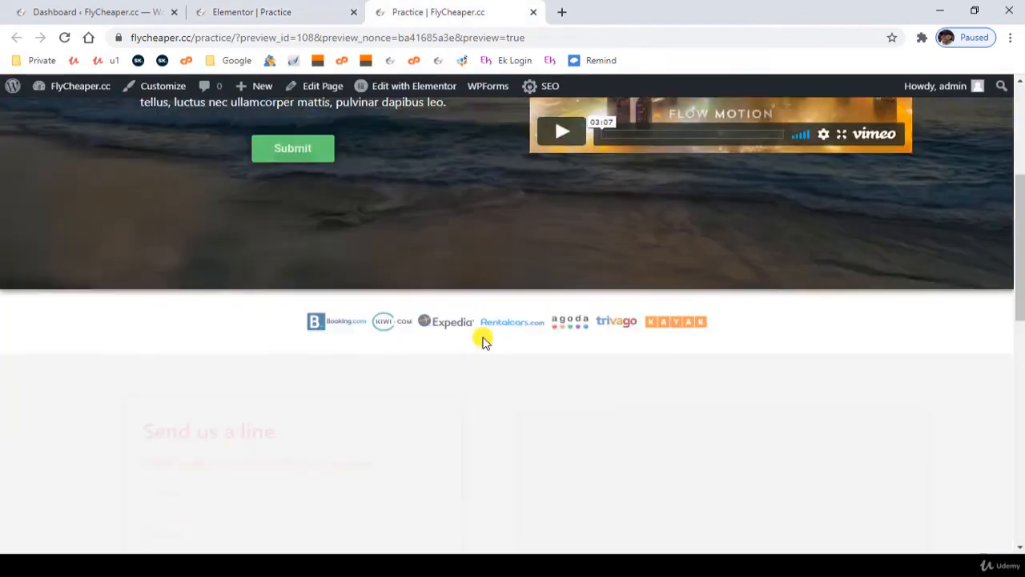
scroll(482, 342, down, 9)
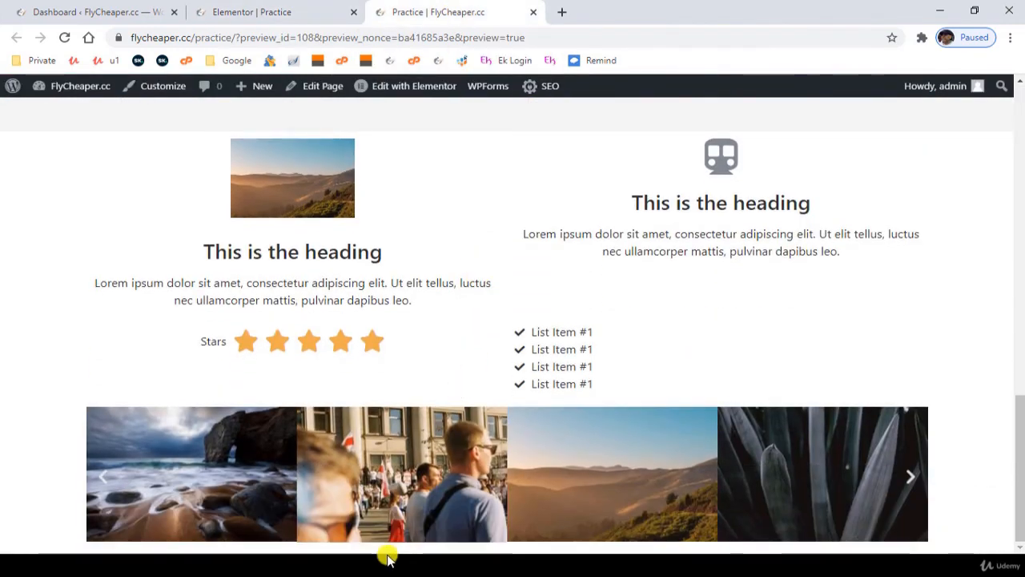
click(392, 469)
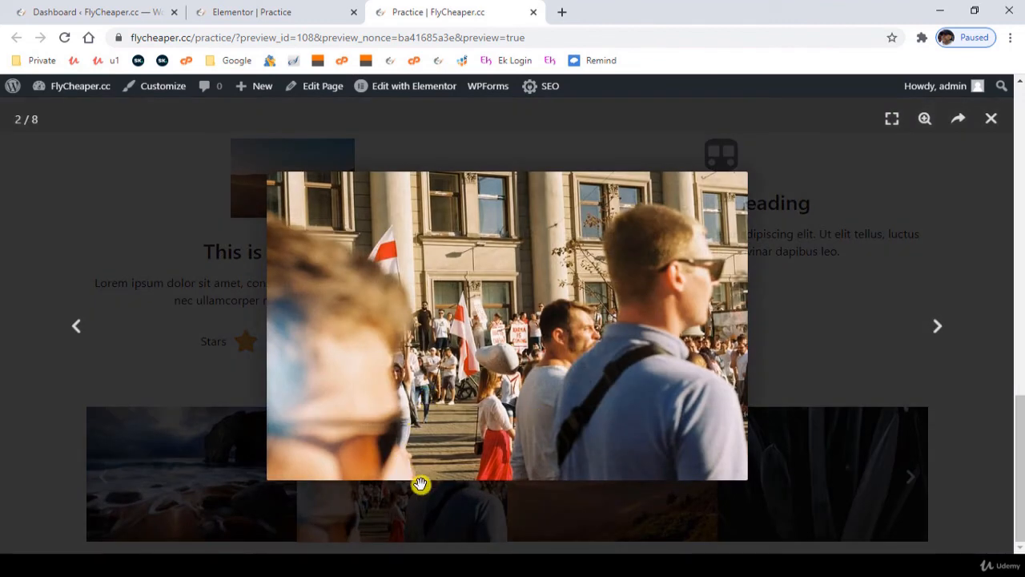
click(991, 119)
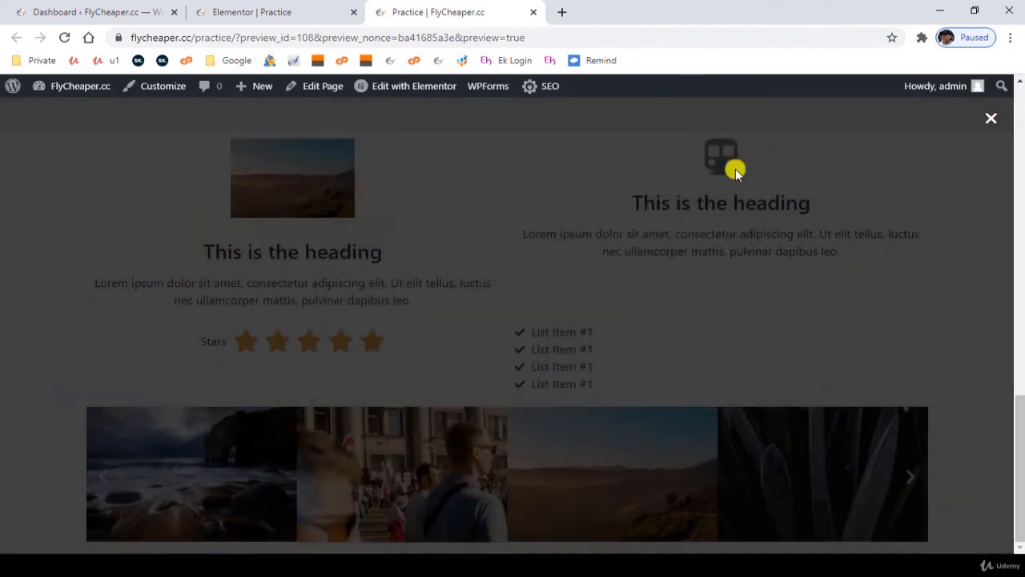
- Return to the Elementor editor and add a section with two equal columns below the carousel
click(277, 6)
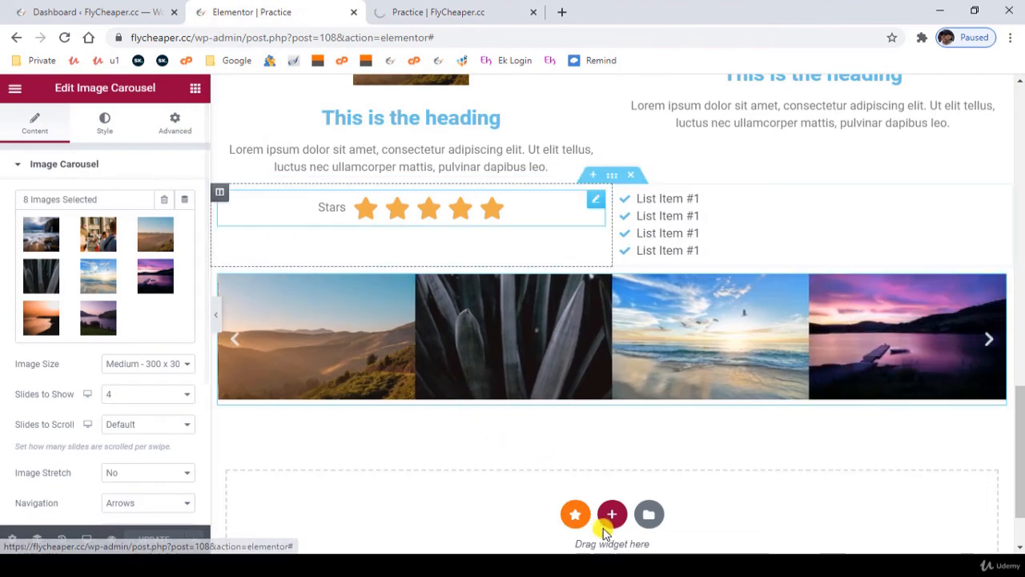
click(612, 515)
scroll(510, 539, down, 2)
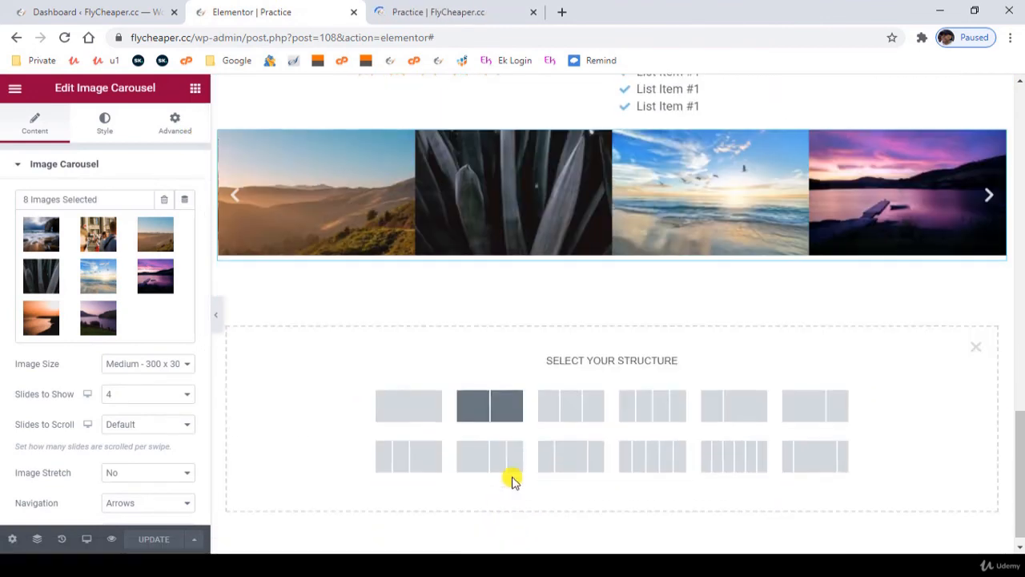
click(487, 406)
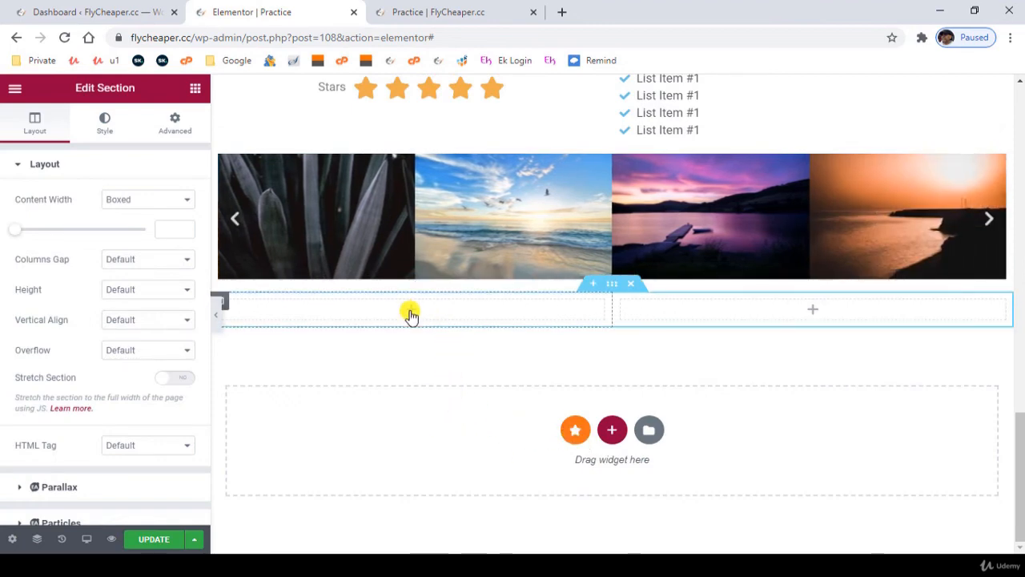
- Place a Basic Gallery widget in the first column of the new section
click(194, 92)
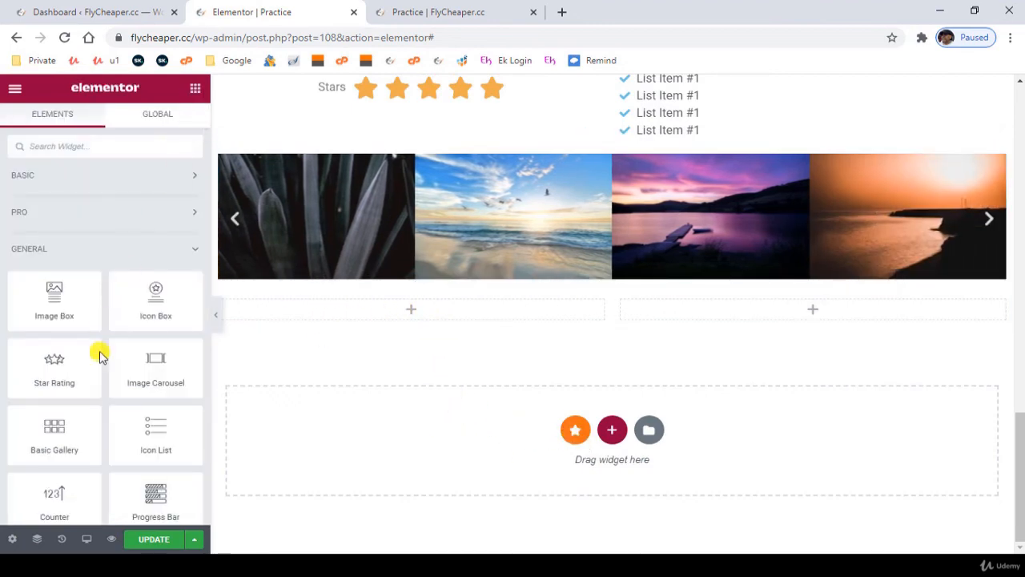
scroll(102, 402, down, 2)
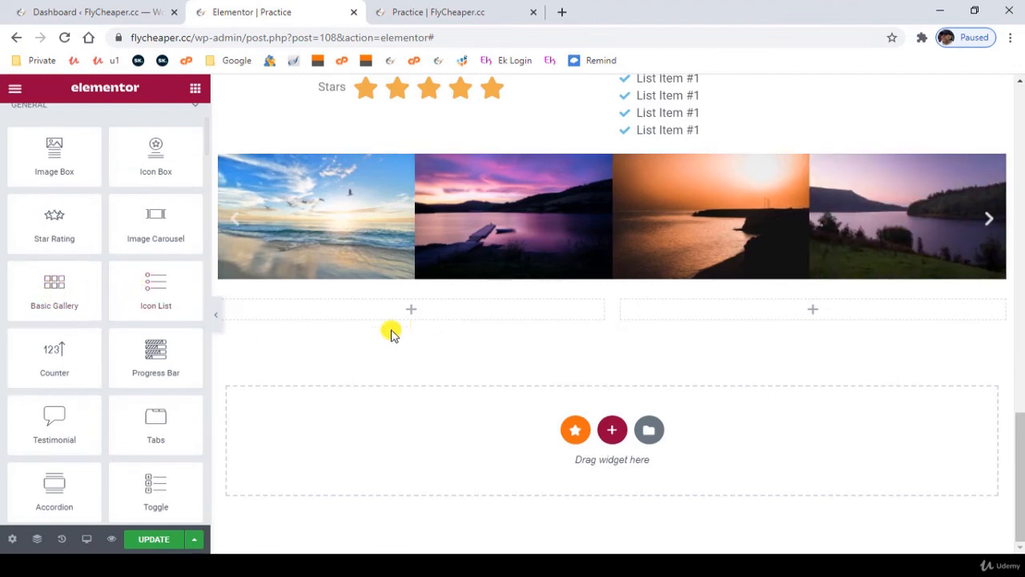
drag(63, 291, 425, 322)
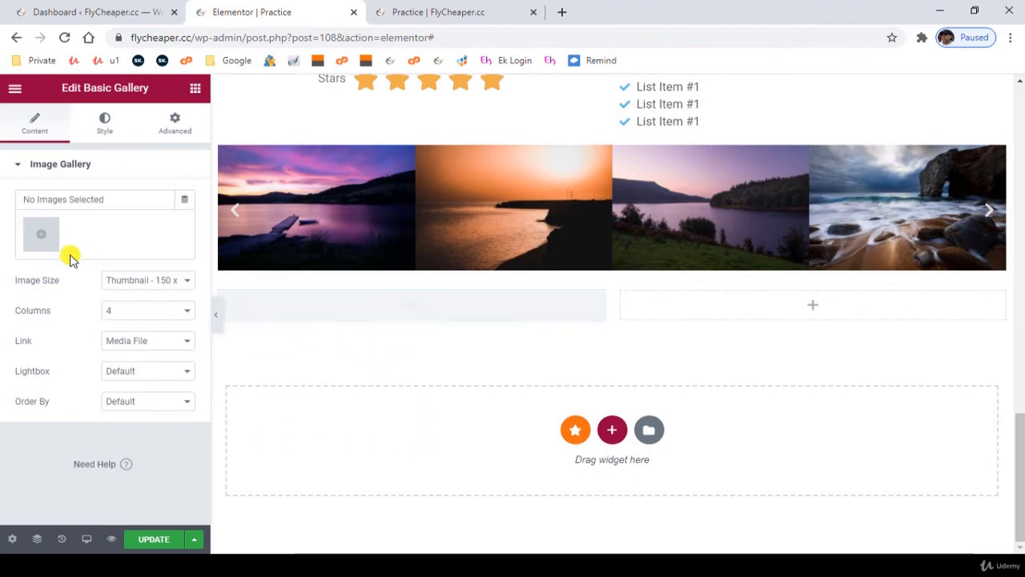
- Fill the basic gallery with the rock arch, bird in clouds, misty hills, keyboard, dark leaves and sand dunes photos
click(40, 234)
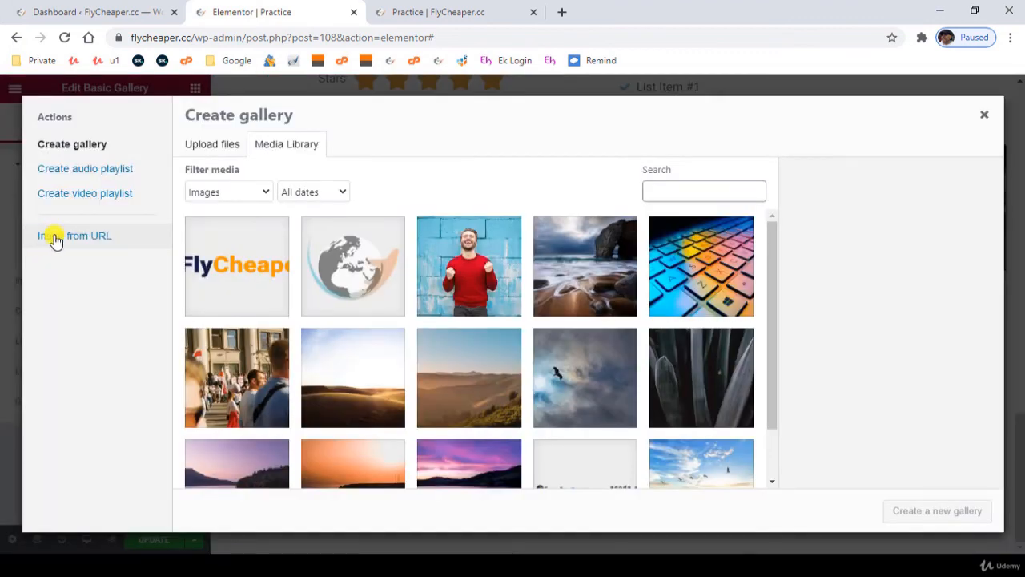
click(612, 270)
click(599, 347)
click(482, 373)
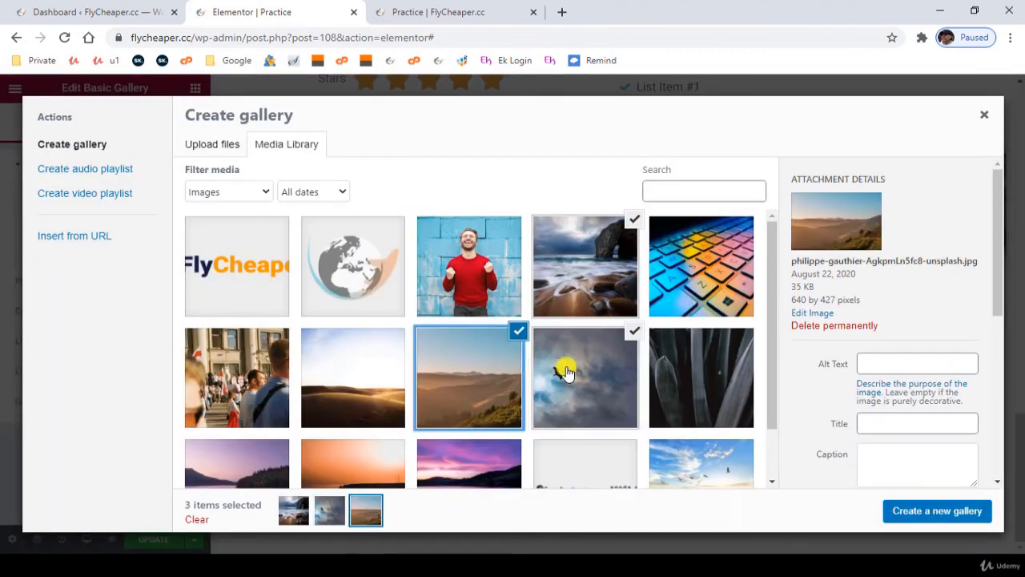
click(693, 286)
click(701, 393)
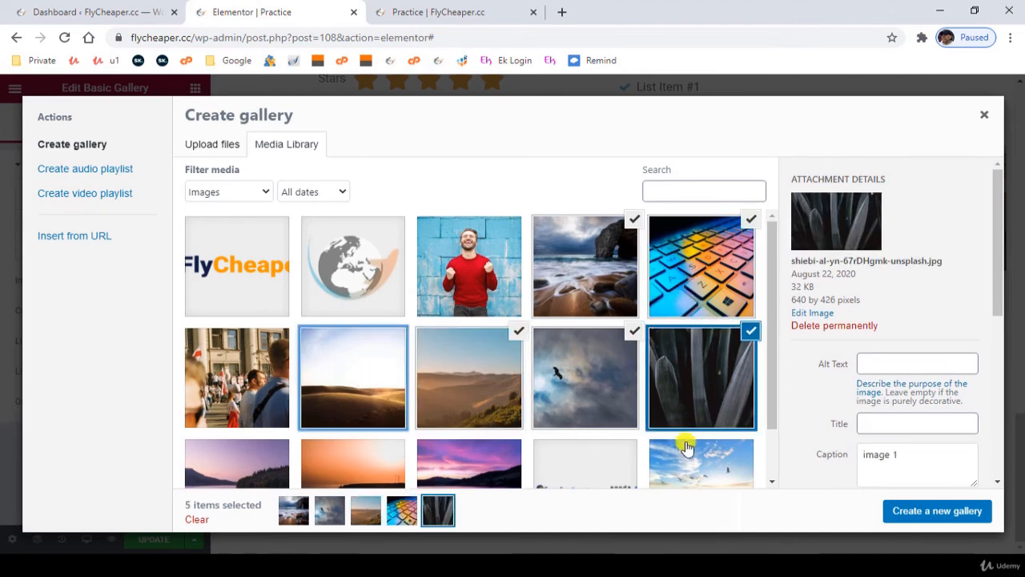
click(352, 376)
click(929, 512)
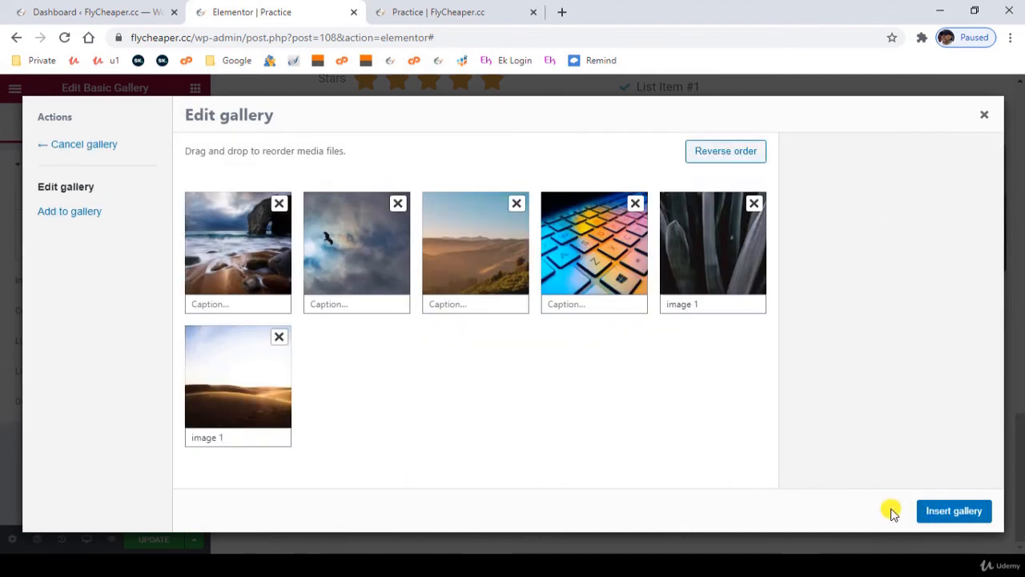
click(954, 510)
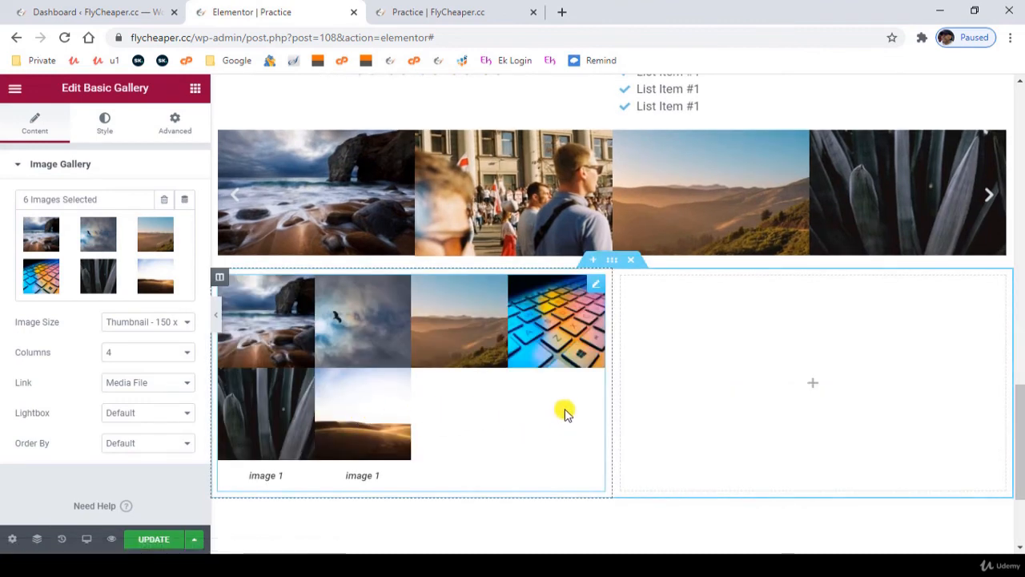
- Delete the Basic Gallery widget from the section's first column
right_click(594, 290)
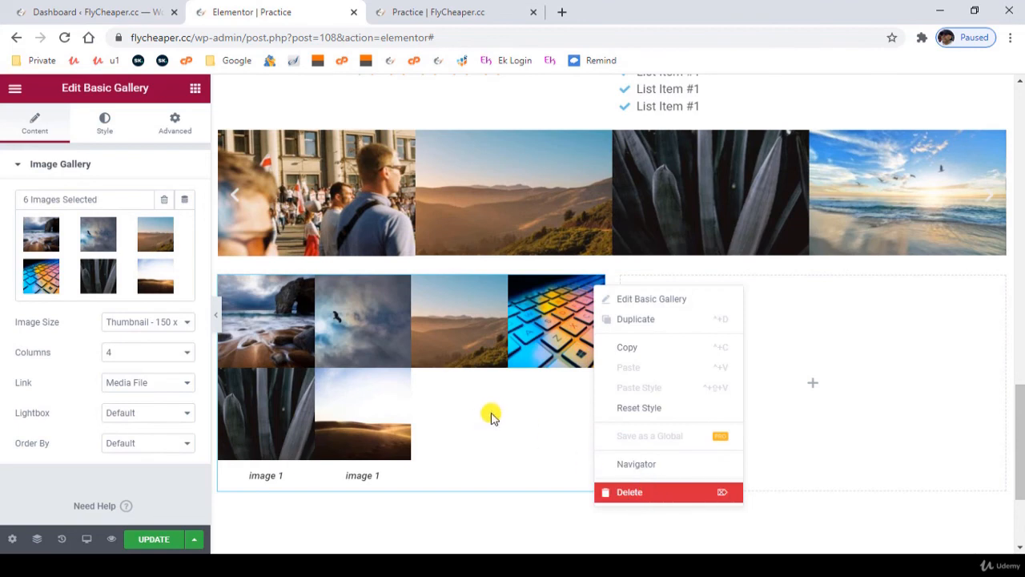
key(Delete)
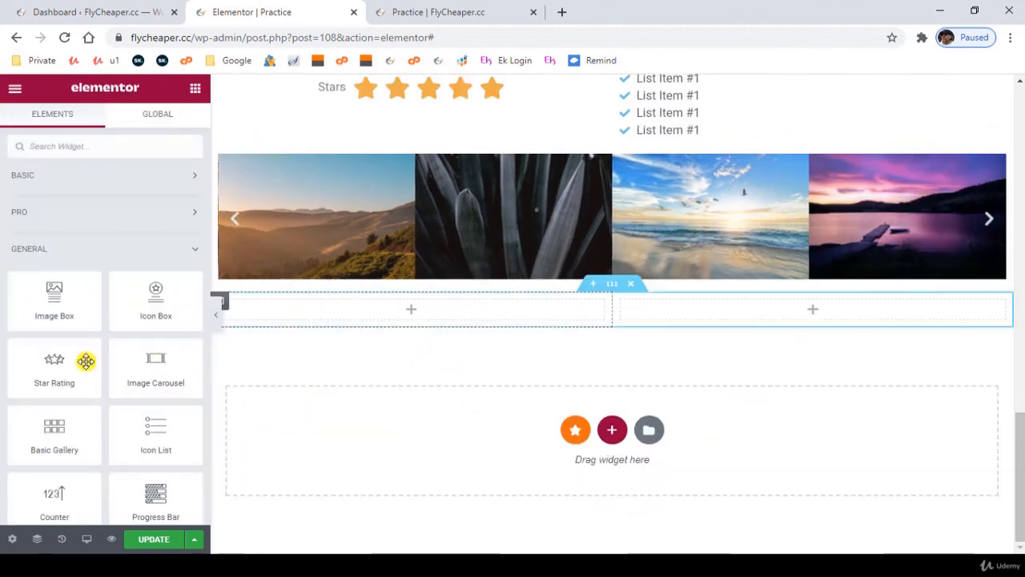
- Add a Counter widget to the empty first column and set its ending number to 250
scroll(86, 361, down, 2)
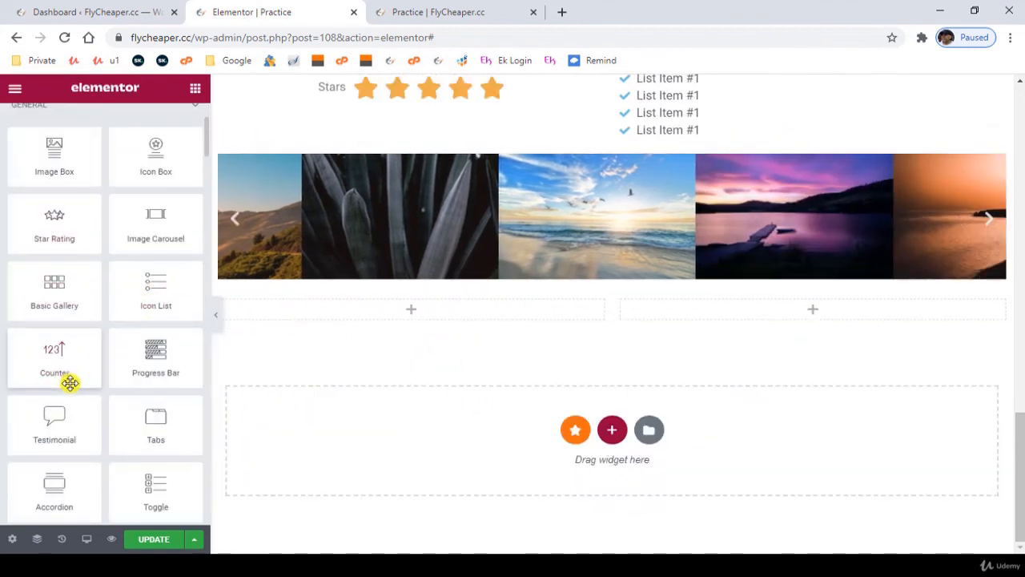
drag(52, 352, 392, 308)
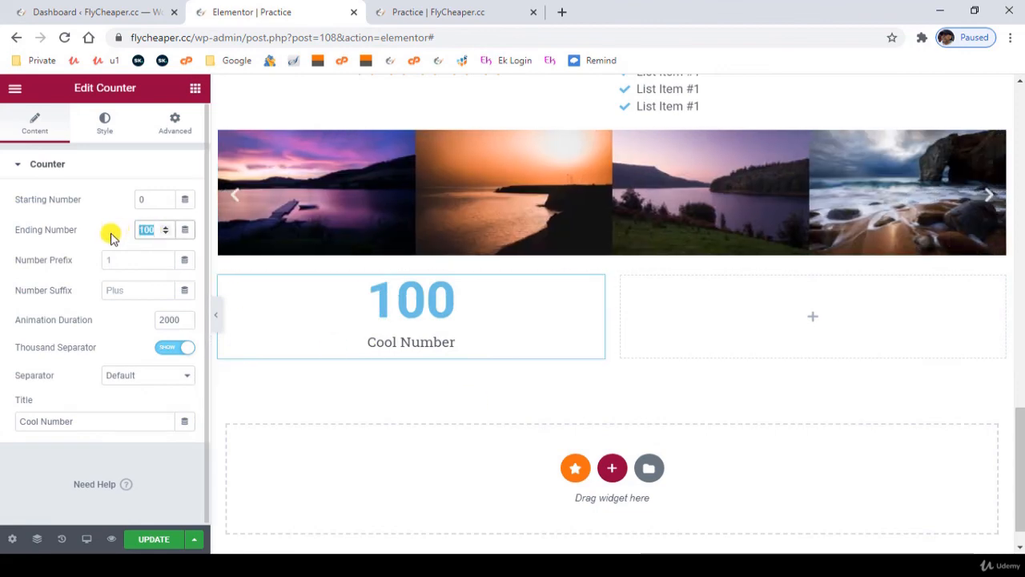
text(250)
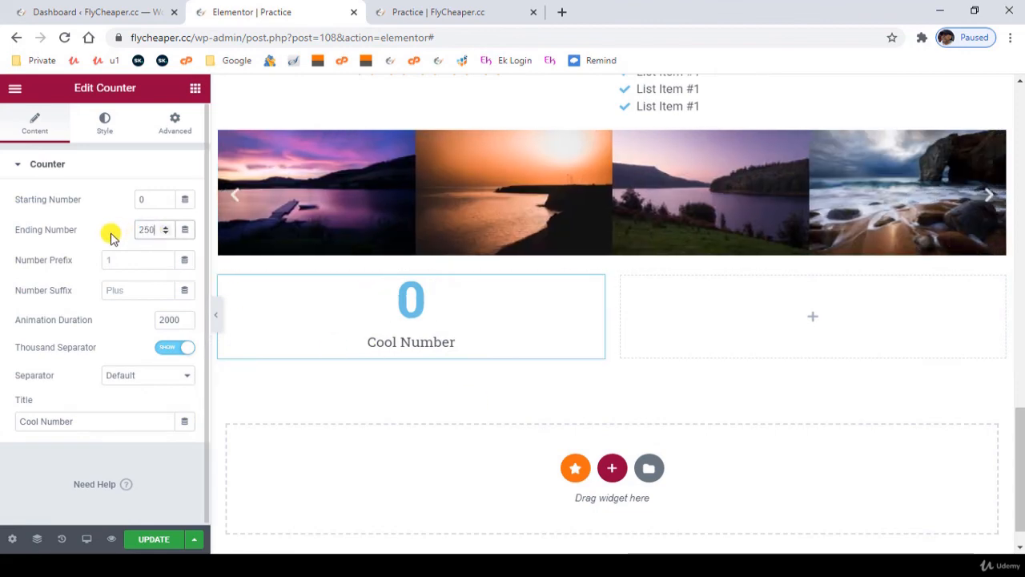
- Set the counter's starting number to 50 and its ending number to 25000
double_click(148, 199)
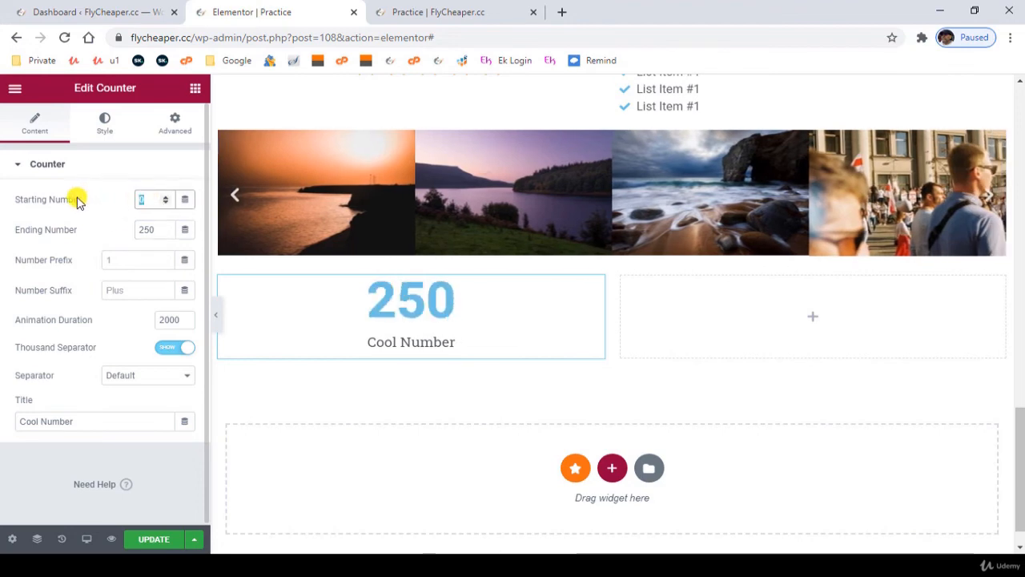
text(50)
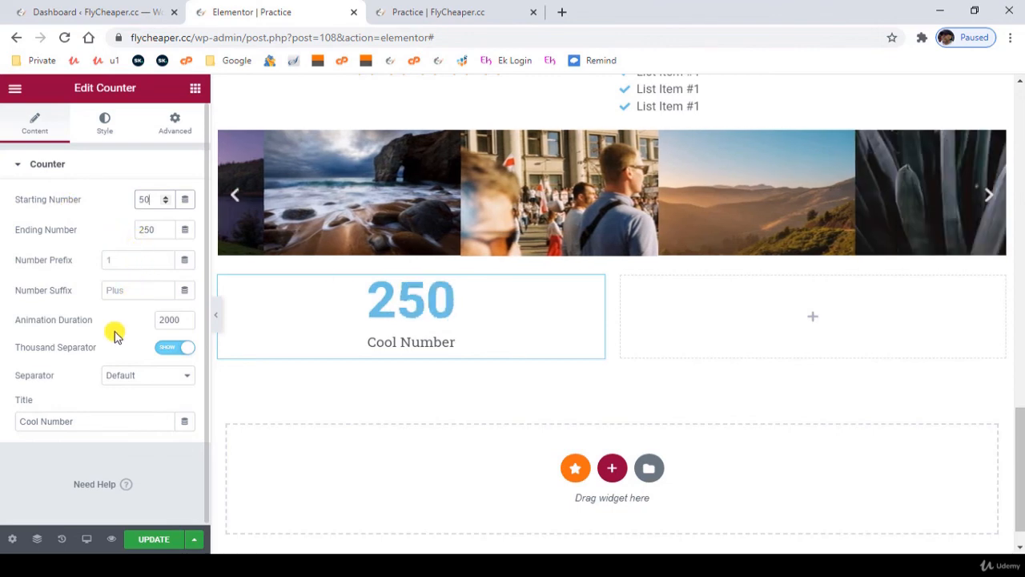
click(160, 229)
text(0)
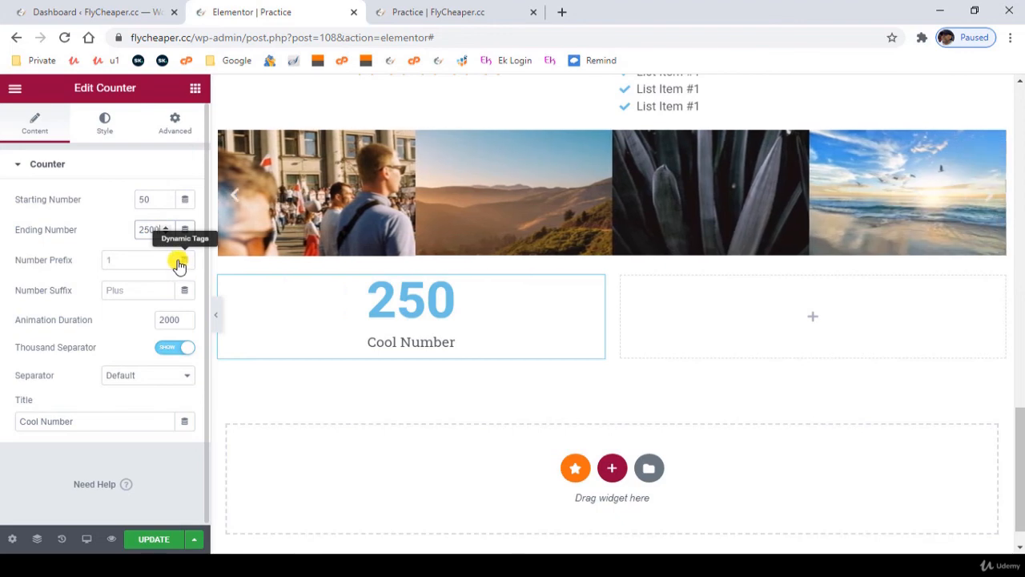
text(0)
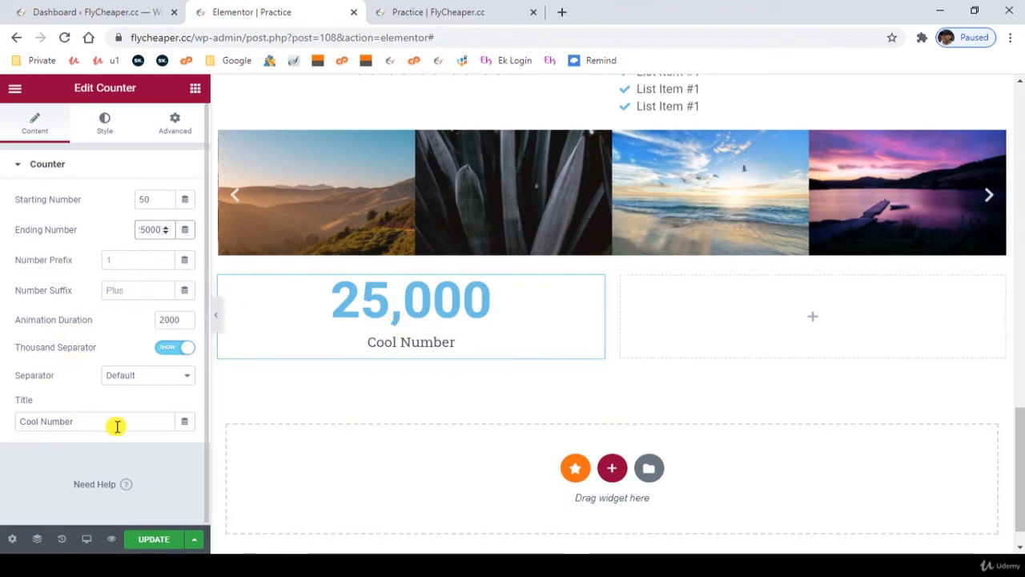
- Replace the counter's title with "Coubnter"
drag(94, 421, 2, 401)
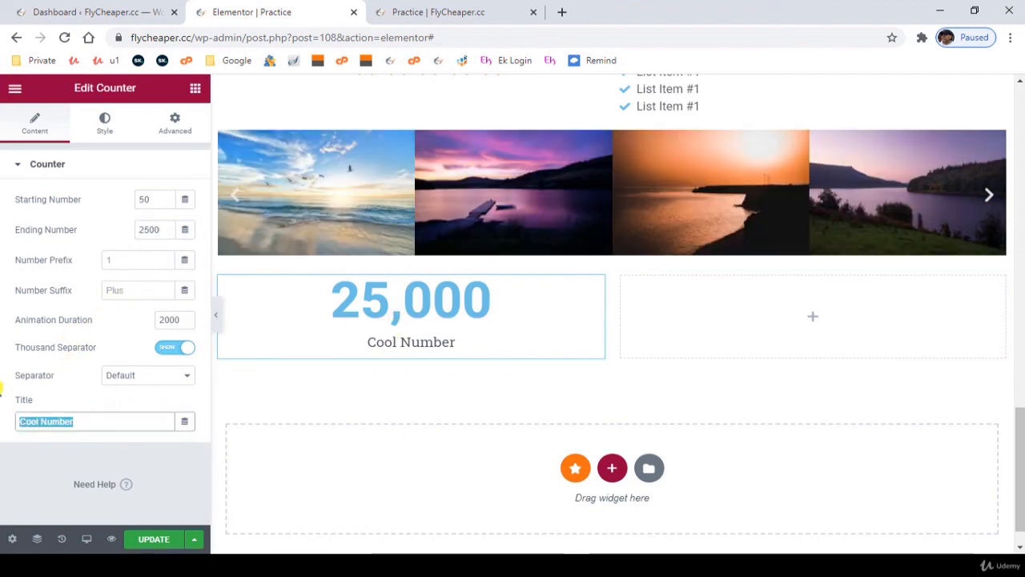
text(Coubnter)
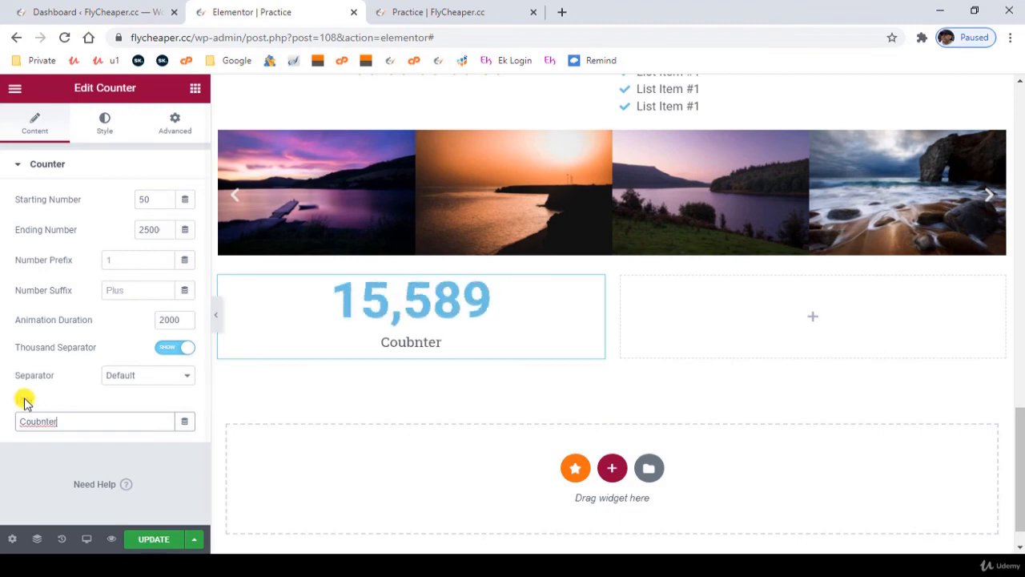
- Correct the counter's title to "Counter" and update the page
key(BackSpace)
key(BackSpace)
key(BackSpace)
key(BackSpace)
key(BackSpace)
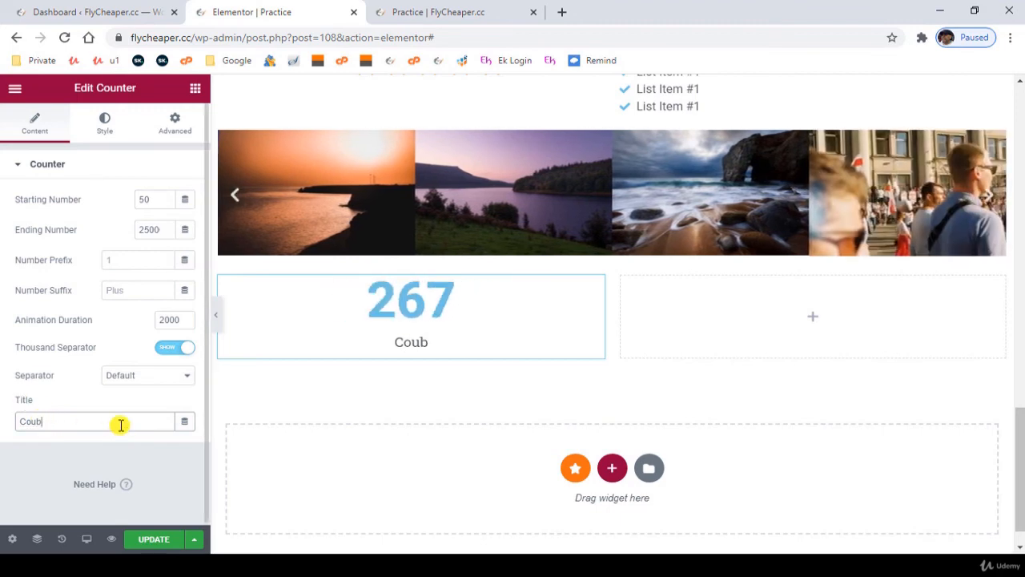
text(nter)
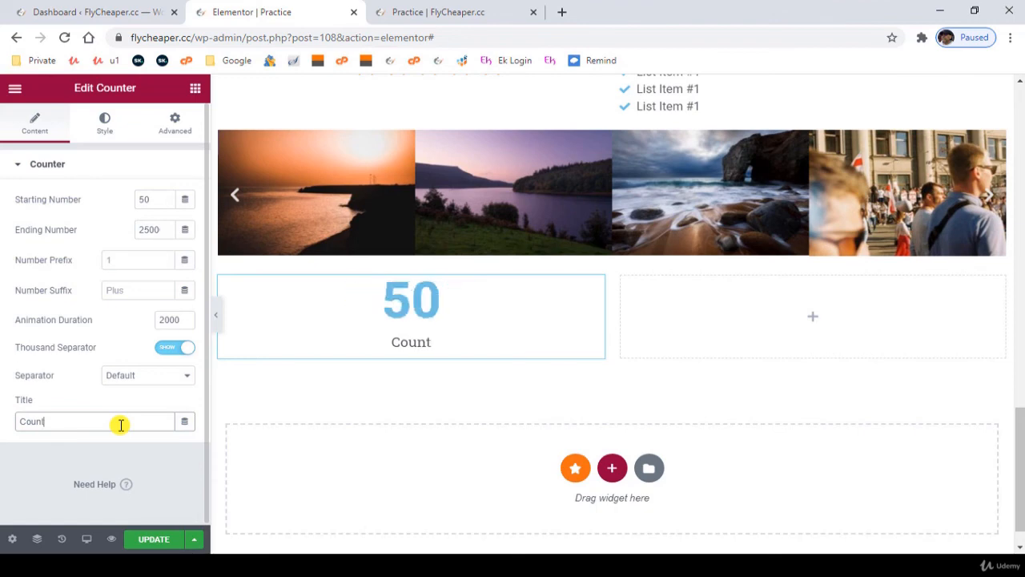
click(148, 543)
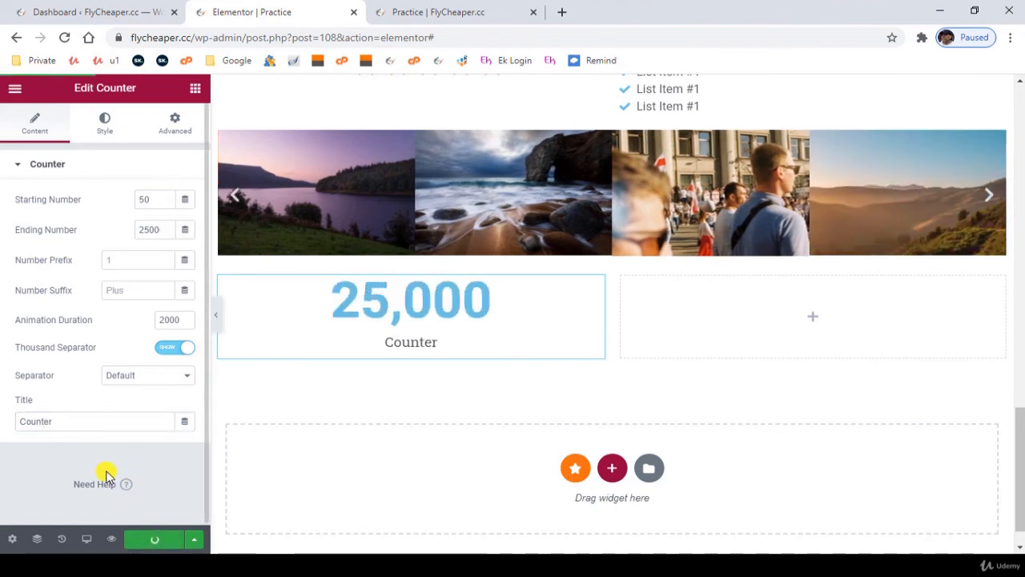
- Add a Progress Bar widget to the empty column beside the counter
click(812, 323)
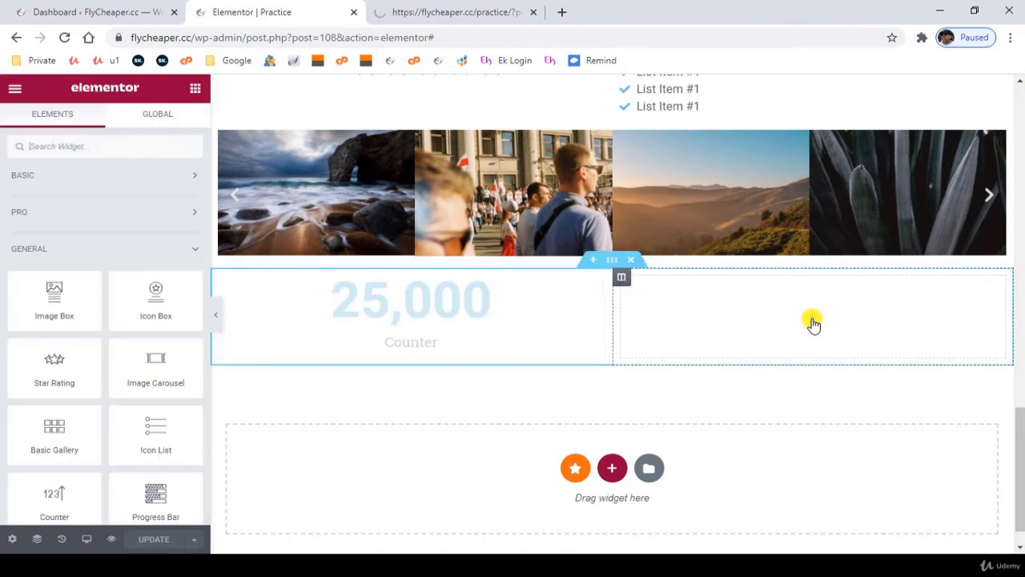
scroll(113, 414, down, 4)
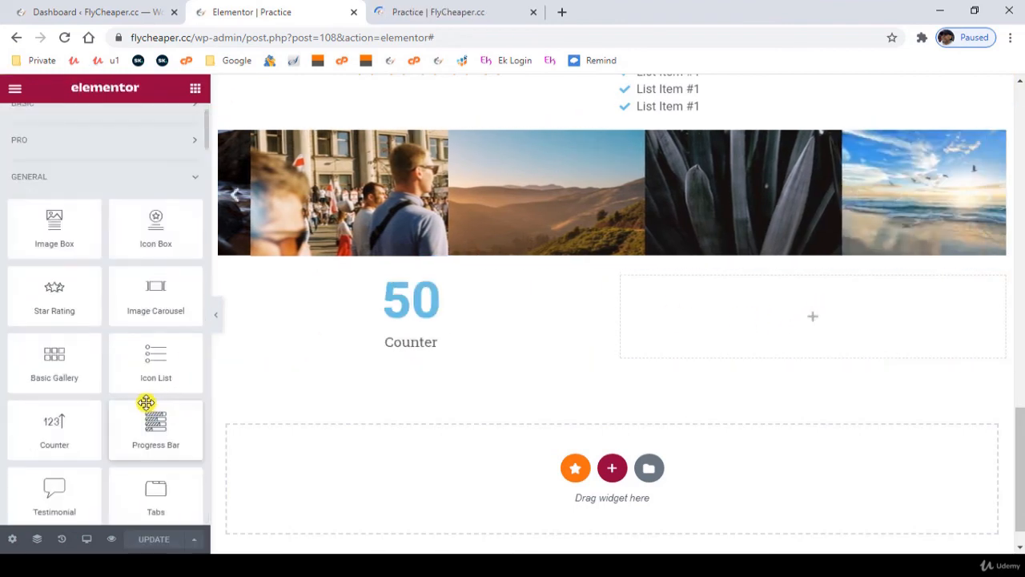
drag(157, 357, 778, 377)
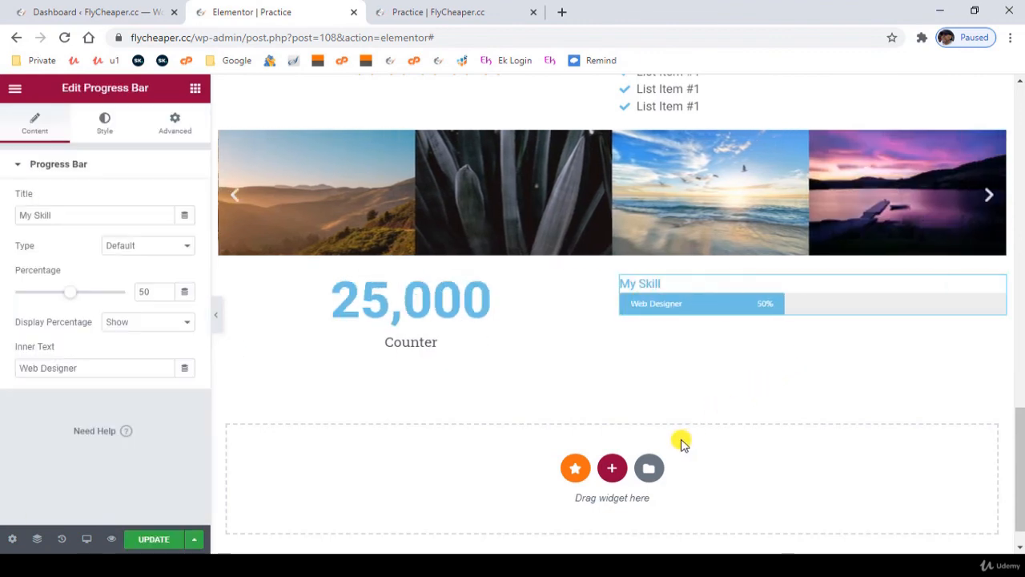
- Copy the My Skill progress bar and paste it twice into the same column
right_click(998, 288)
click(908, 345)
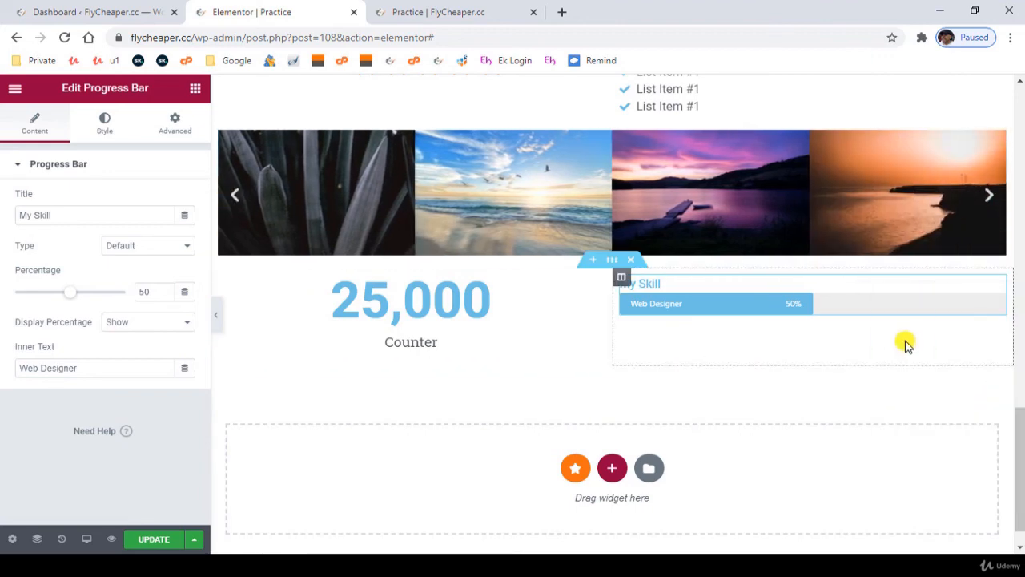
right_click(998, 288)
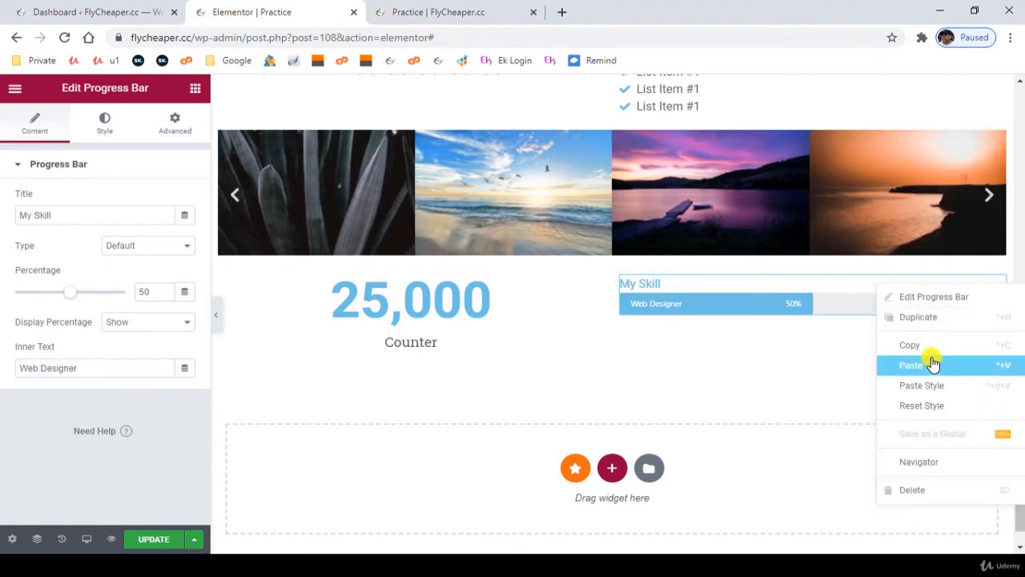
click(993, 366)
right_click(996, 290)
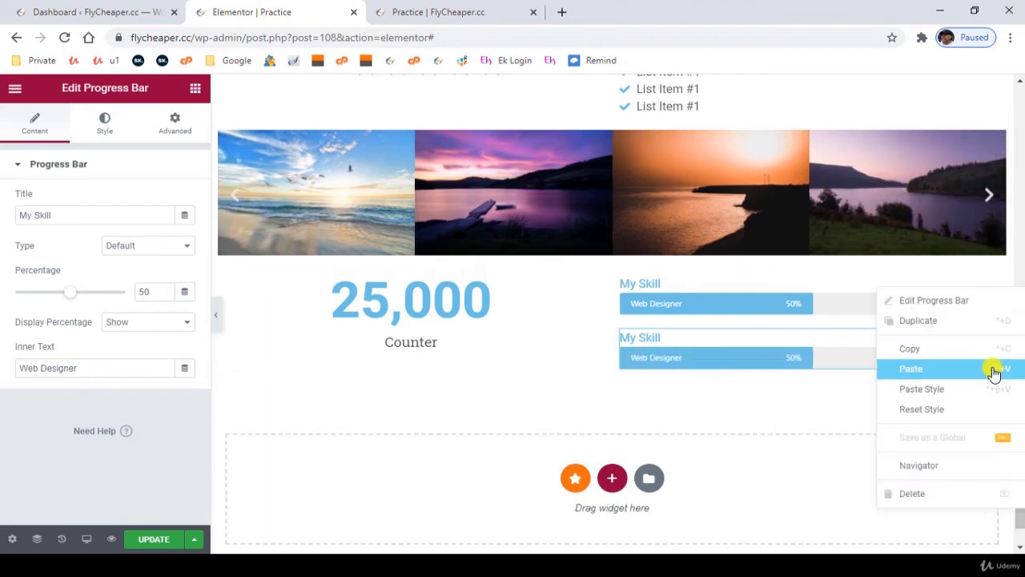
click(969, 365)
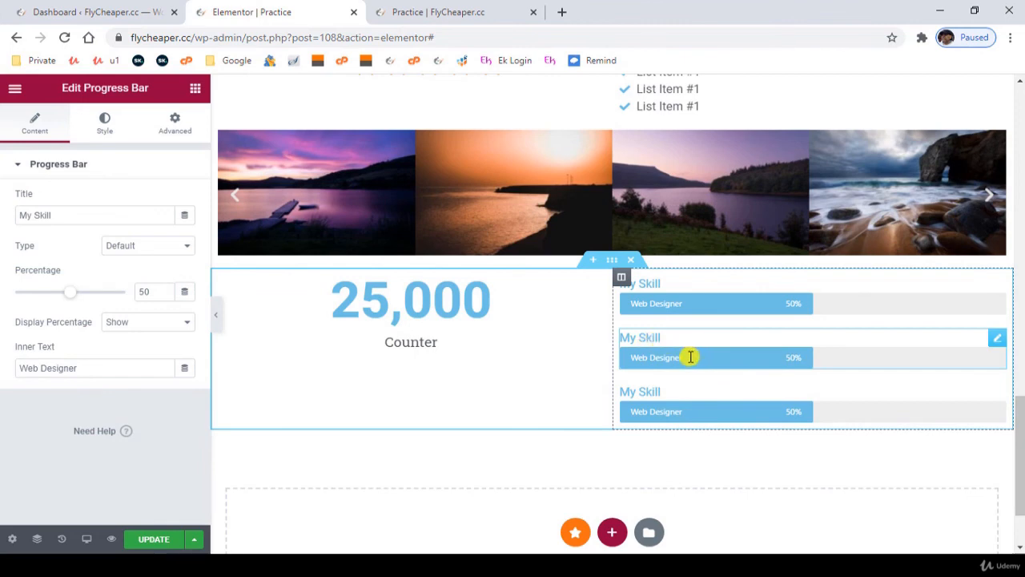
- Set the second progress bar's inner text to "Graphics DesignerDesigner" and its percentage to 75
click(690, 357)
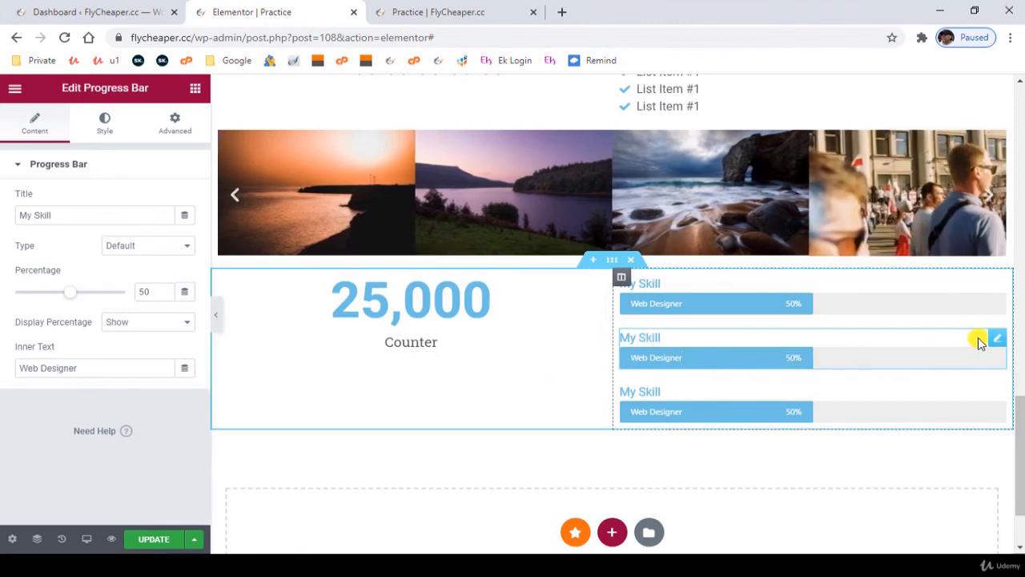
triple_click(87, 369)
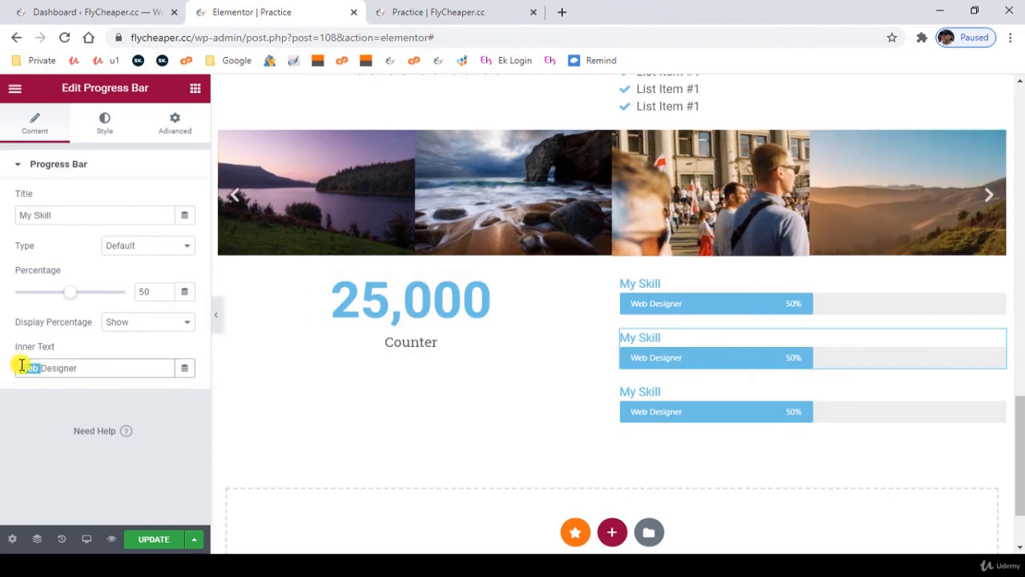
text(Graph)
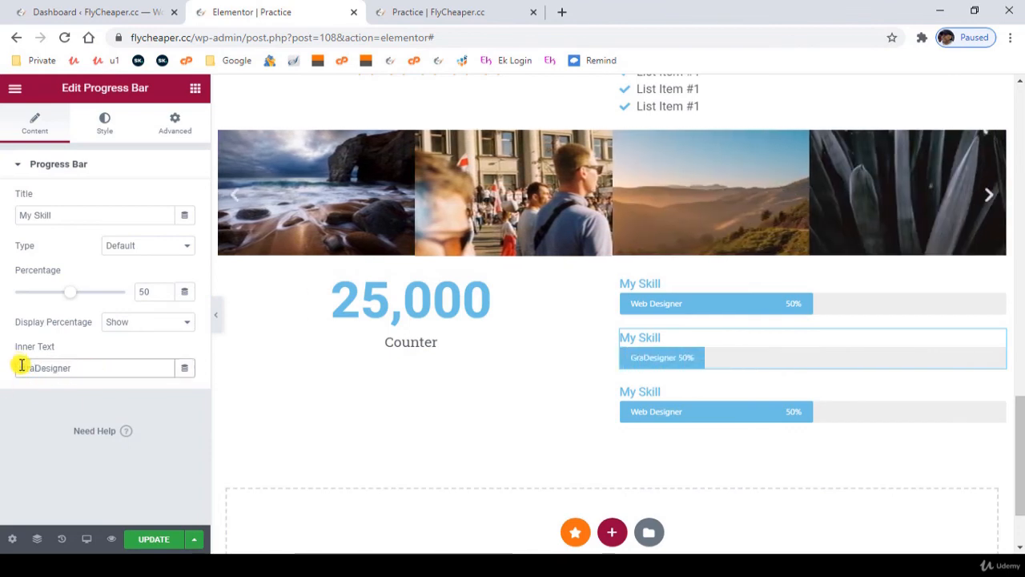
text(ics D)
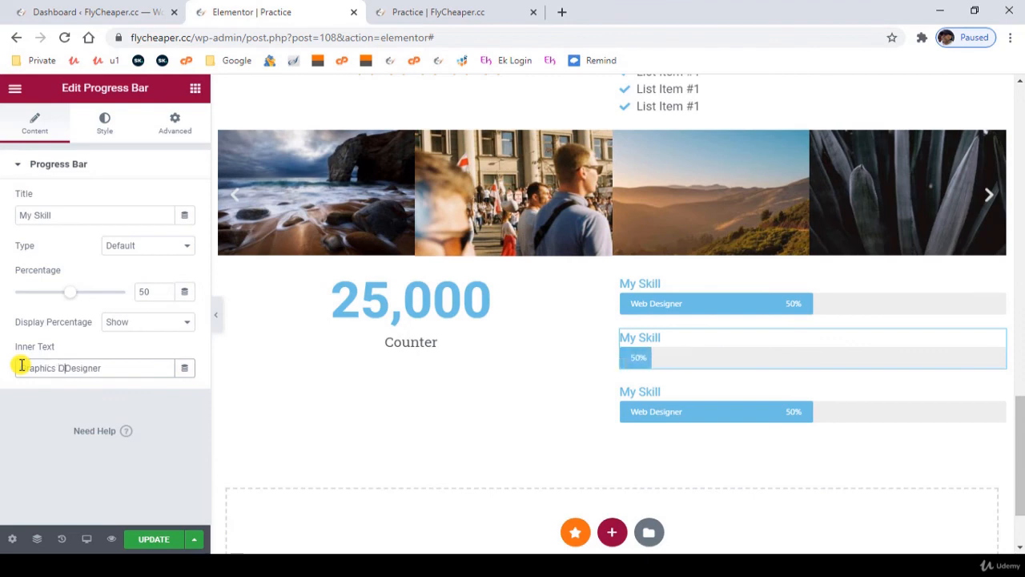
text(esigner)
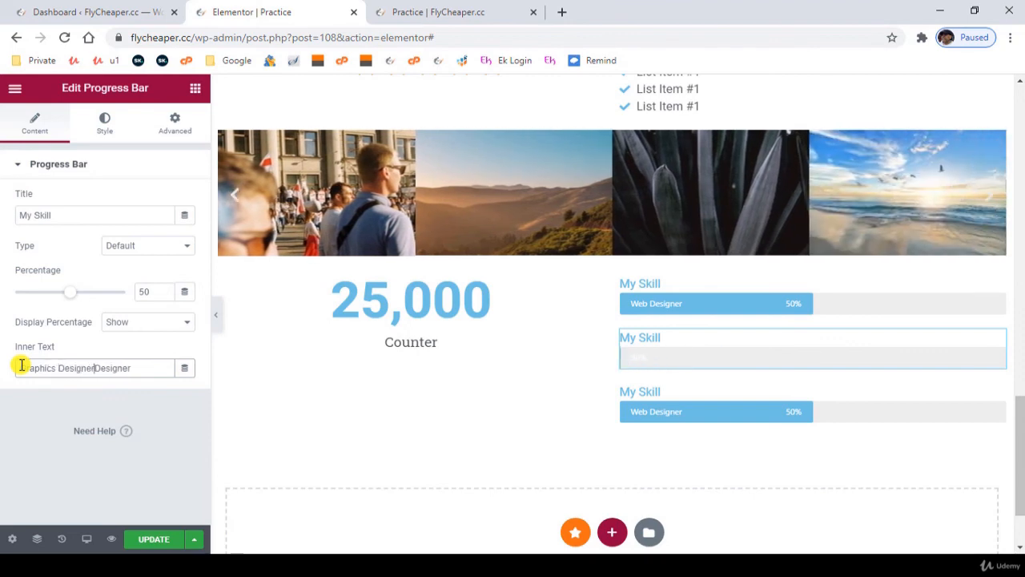
click(93, 298)
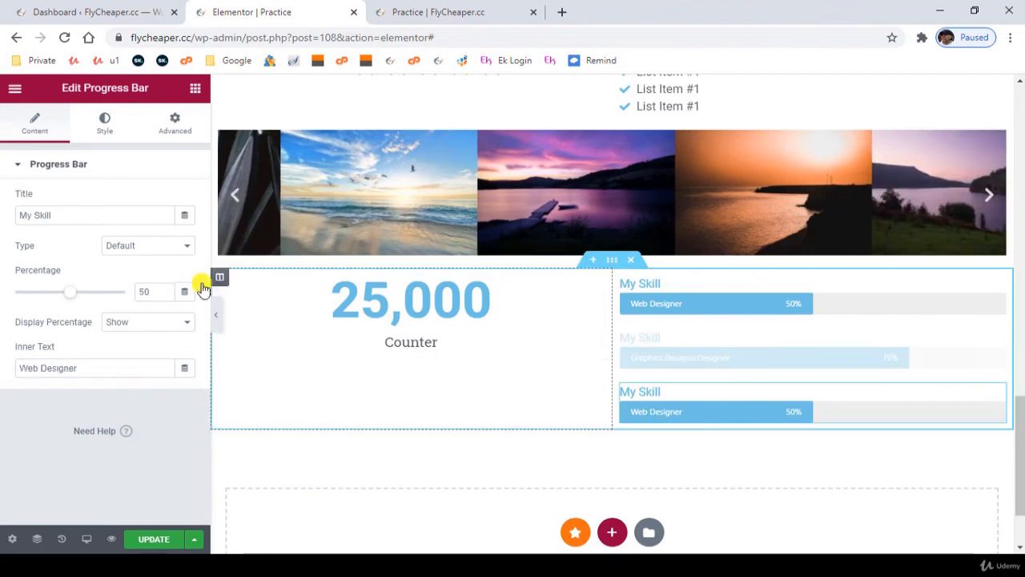
- Set the third progress bar's percentage to 26 and look at its style options
drag(70, 298, 53, 297)
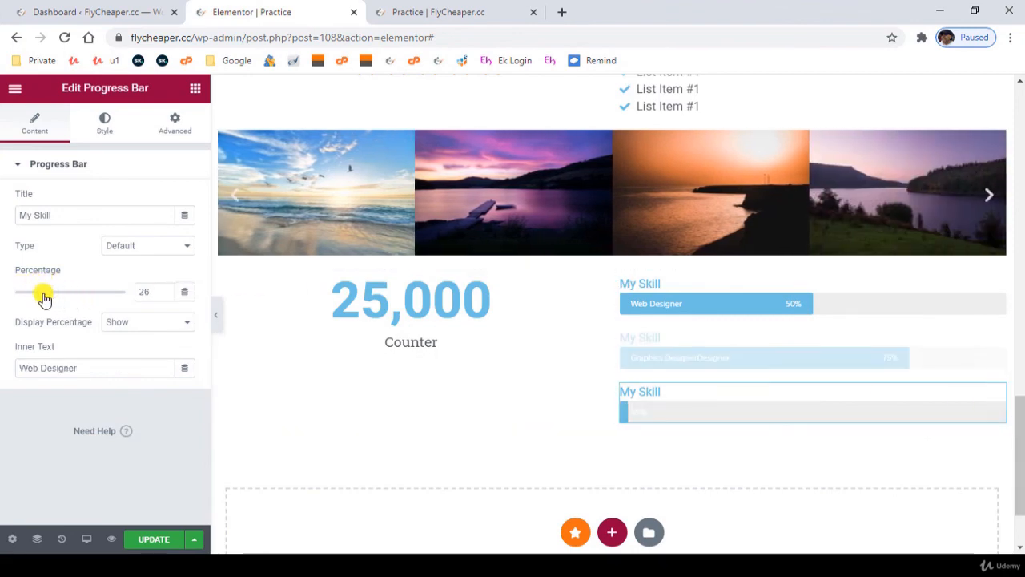
click(106, 125)
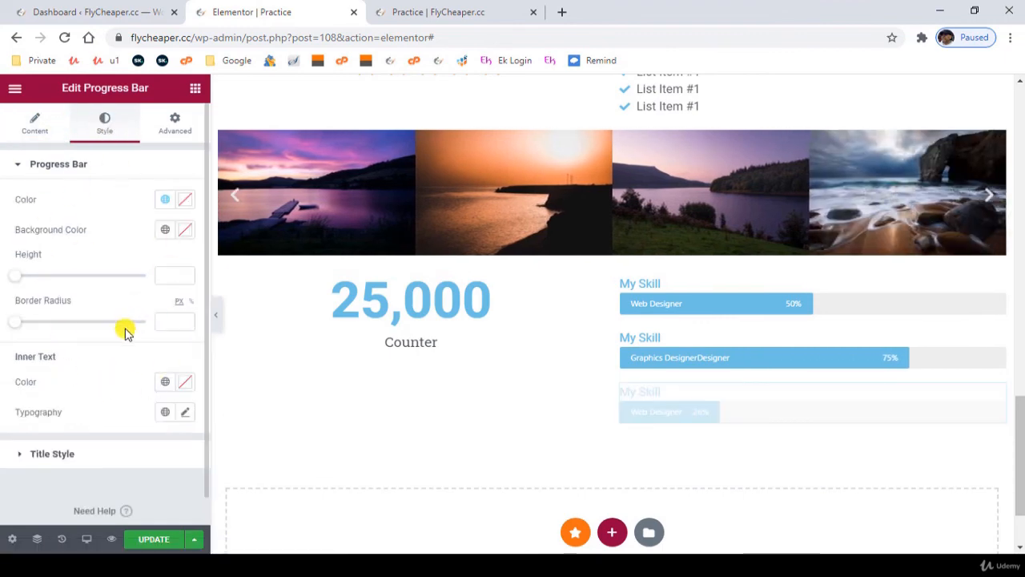
click(35, 120)
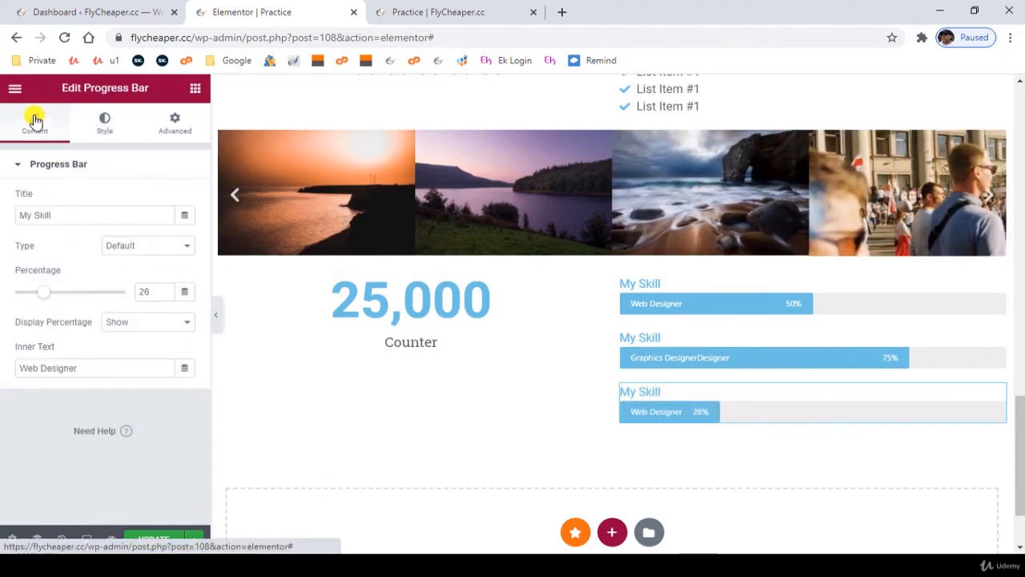
- Add a two-column section below the counter and progress bars and place a Testimonial widget in its first column
scroll(600, 499, down, 2)
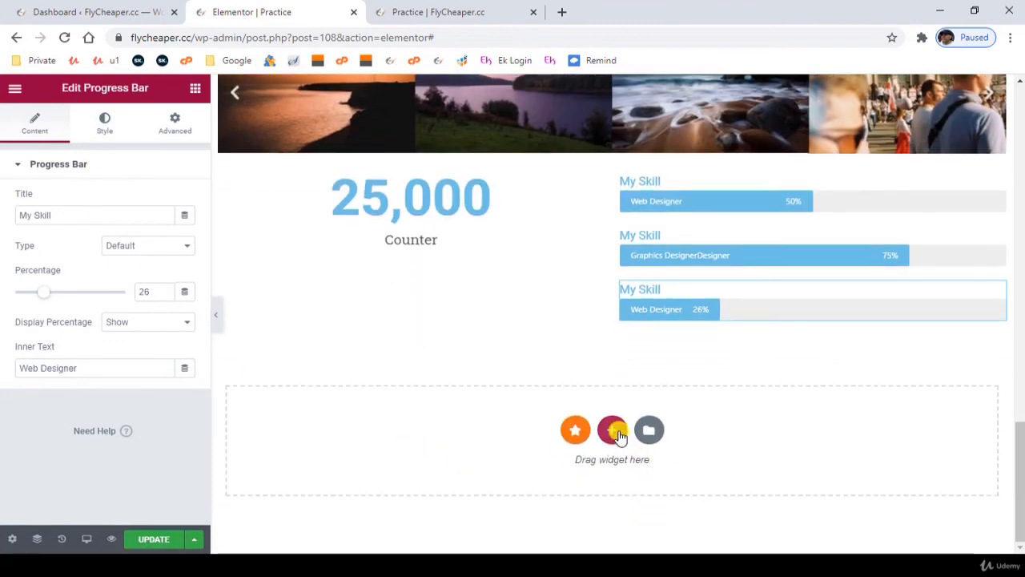
click(615, 433)
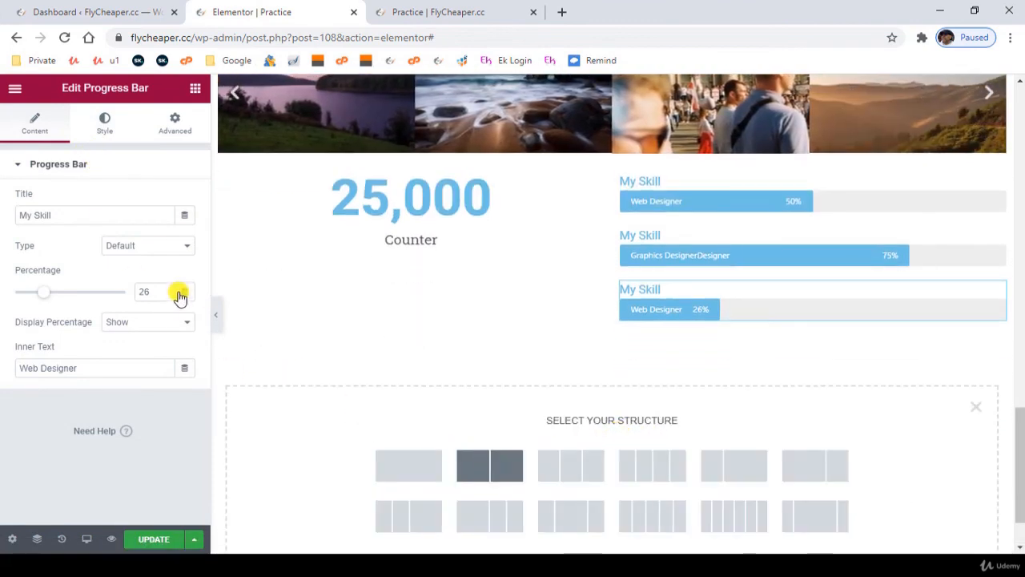
click(489, 465)
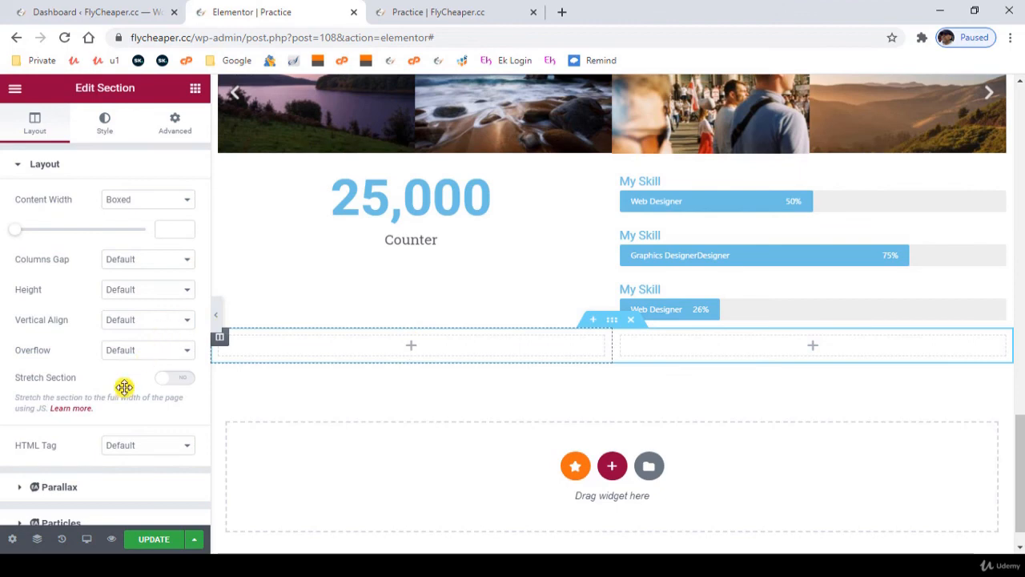
scroll(124, 380, down, 2)
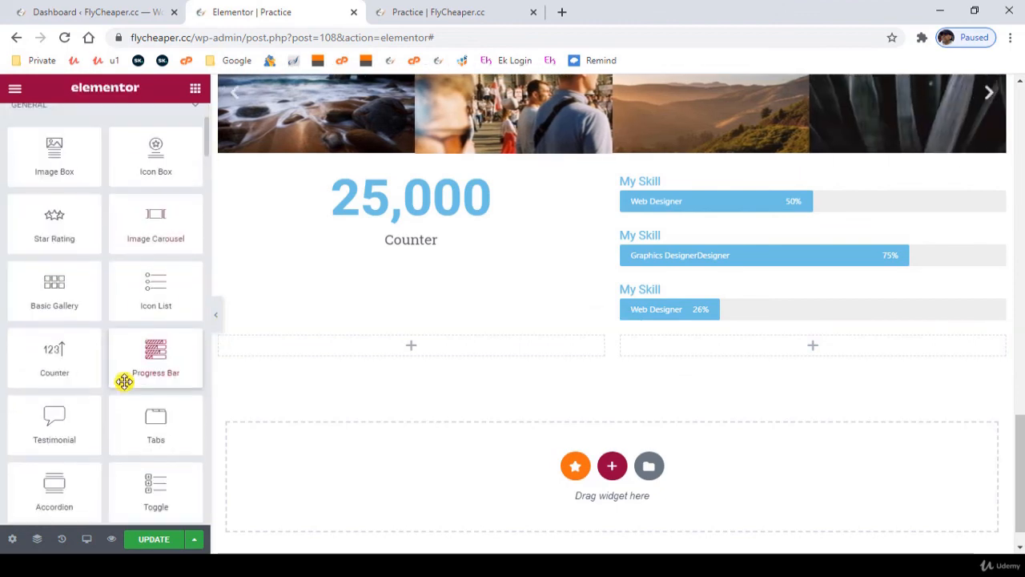
scroll(130, 380, down, 1)
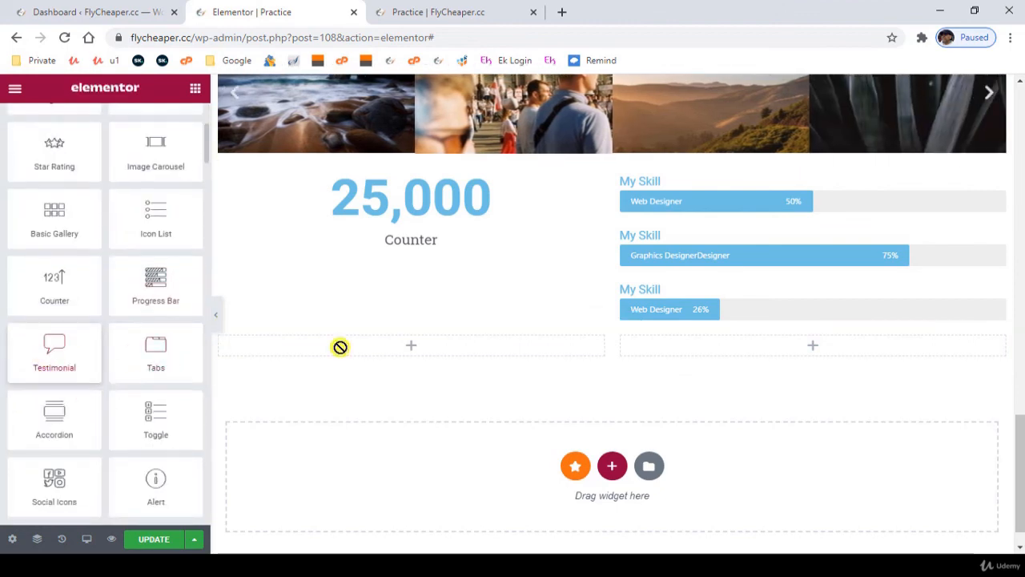
drag(340, 346, 454, 353)
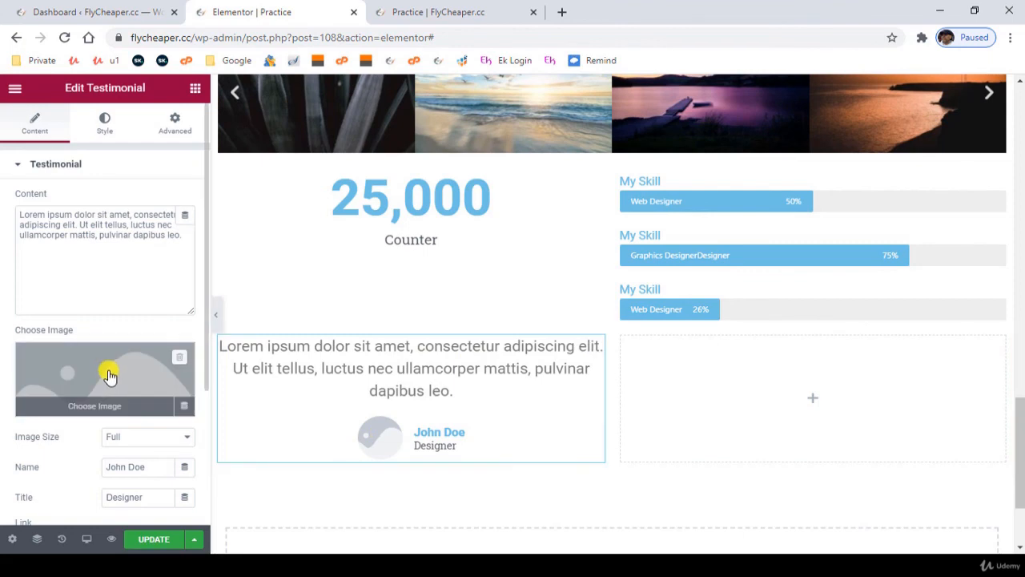
- Set the testimonial's image to the media library photo of the man in the red sweater
click(112, 377)
click(289, 261)
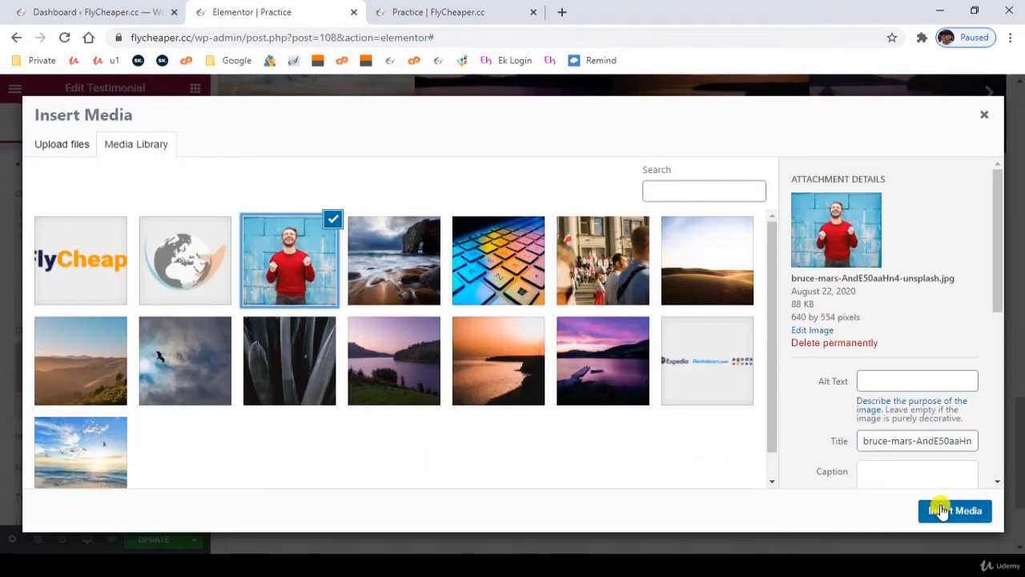
click(942, 511)
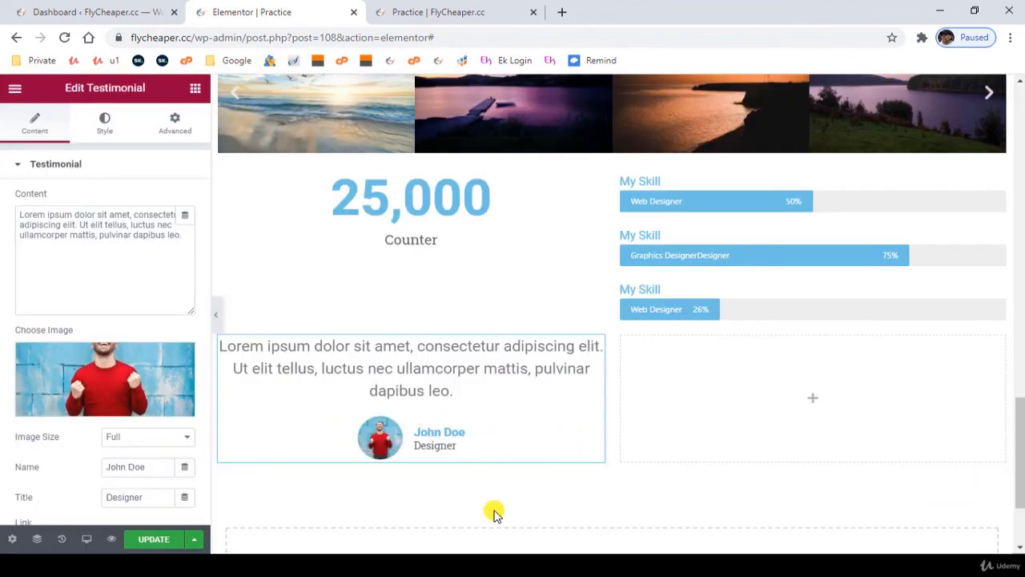
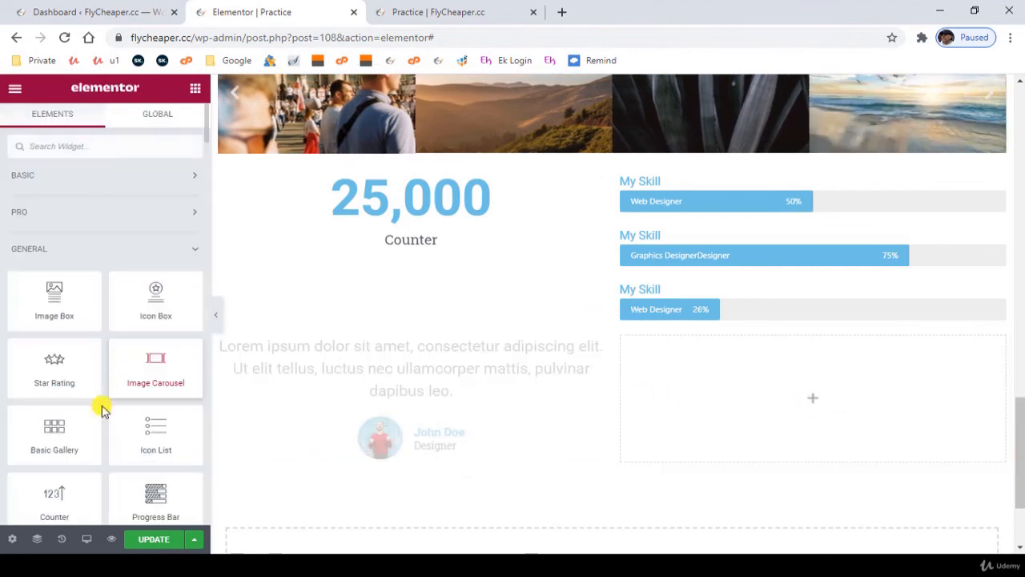
- Place a Tabs widget in the empty column beside the testimonial and duplicate its second tab twice
scroll(98, 406, down, 5)
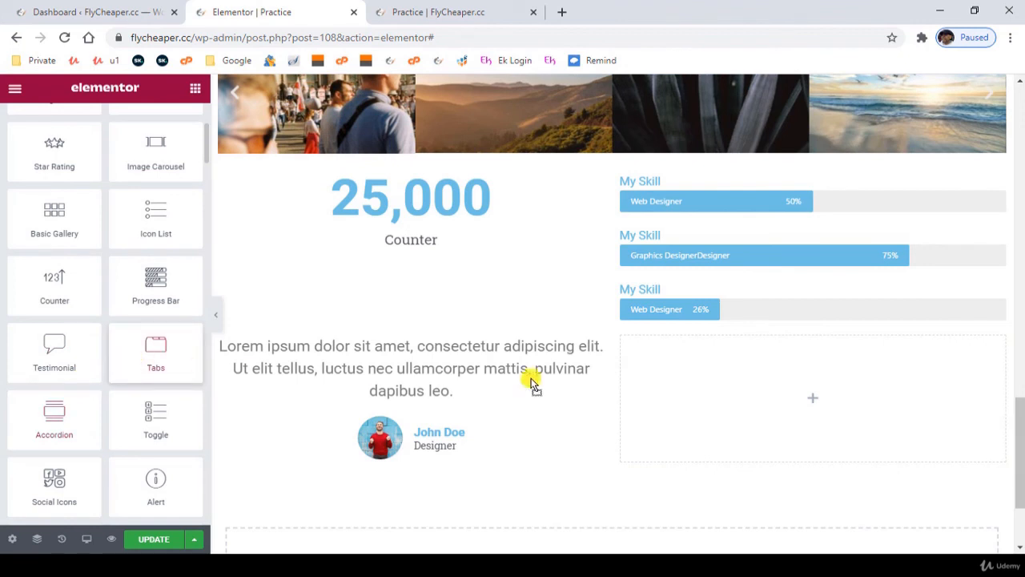
drag(532, 384, 698, 419)
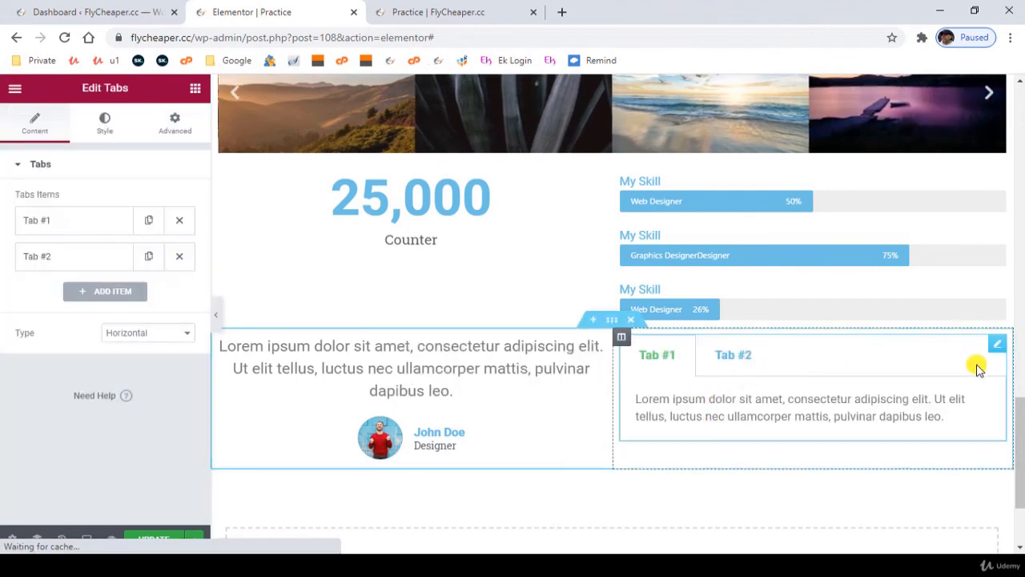
click(150, 256)
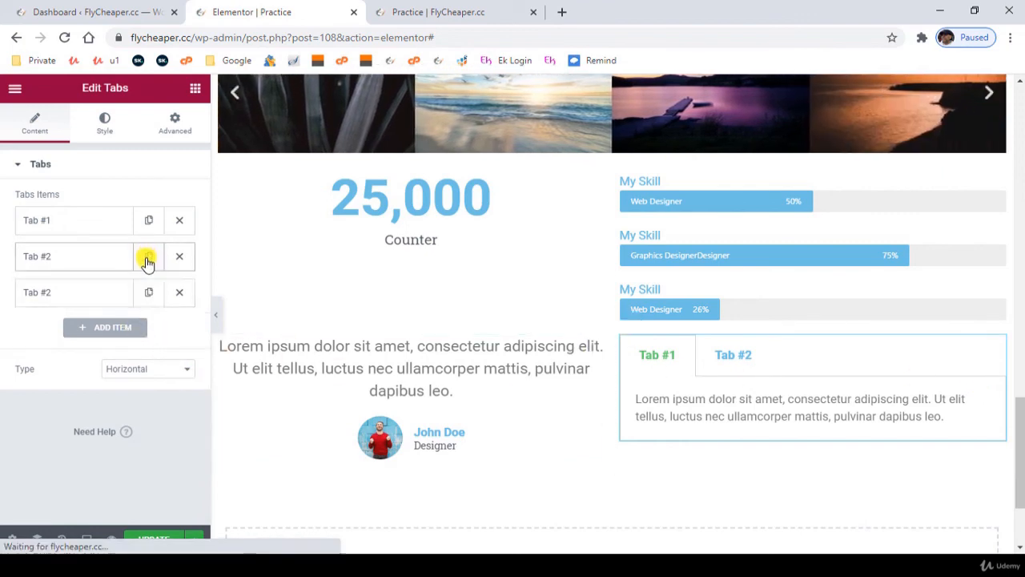
click(148, 292)
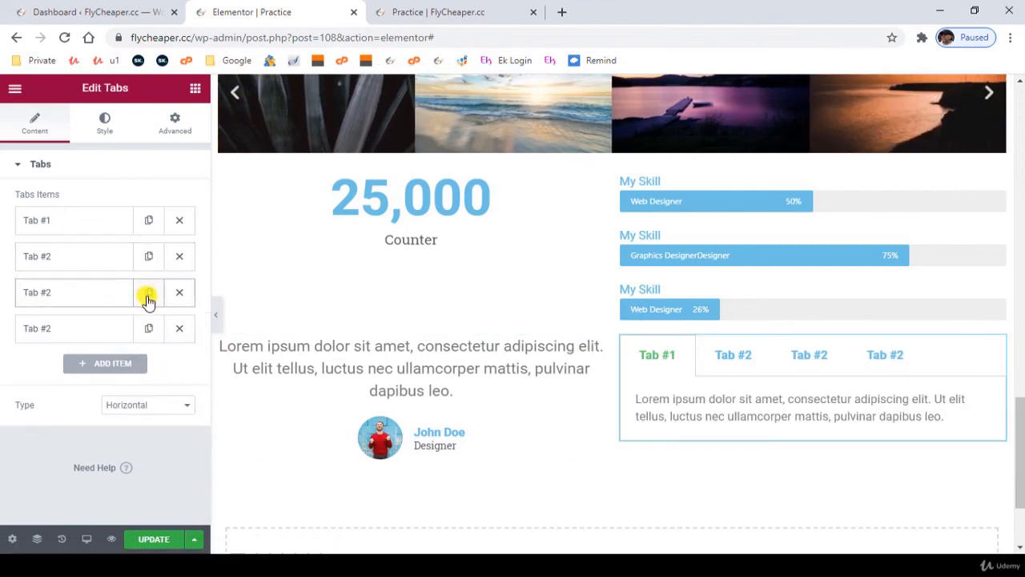
- Rename the first tab item to "Name 1"
click(96, 221)
triple_click(62, 269)
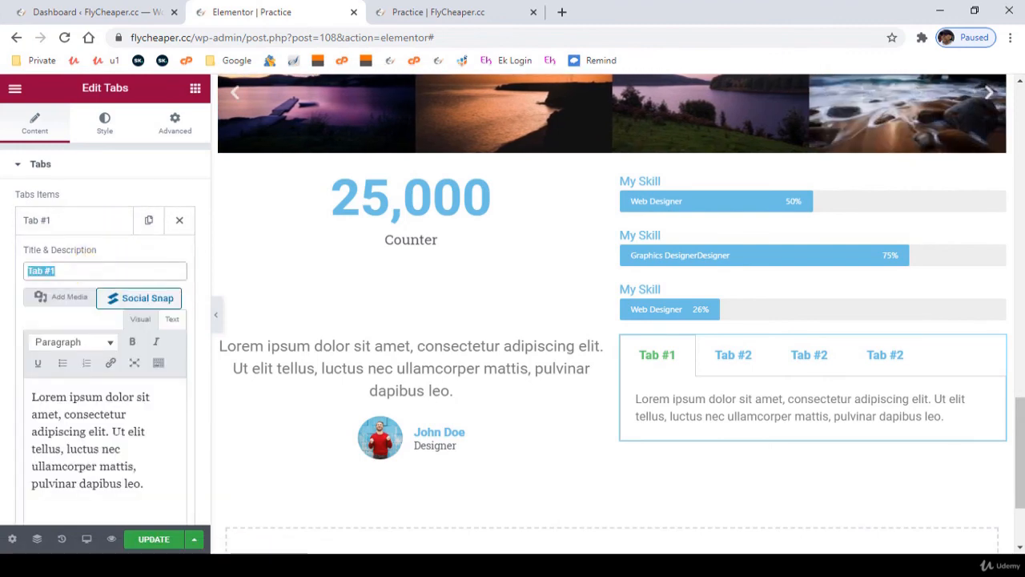
text(Name 1)
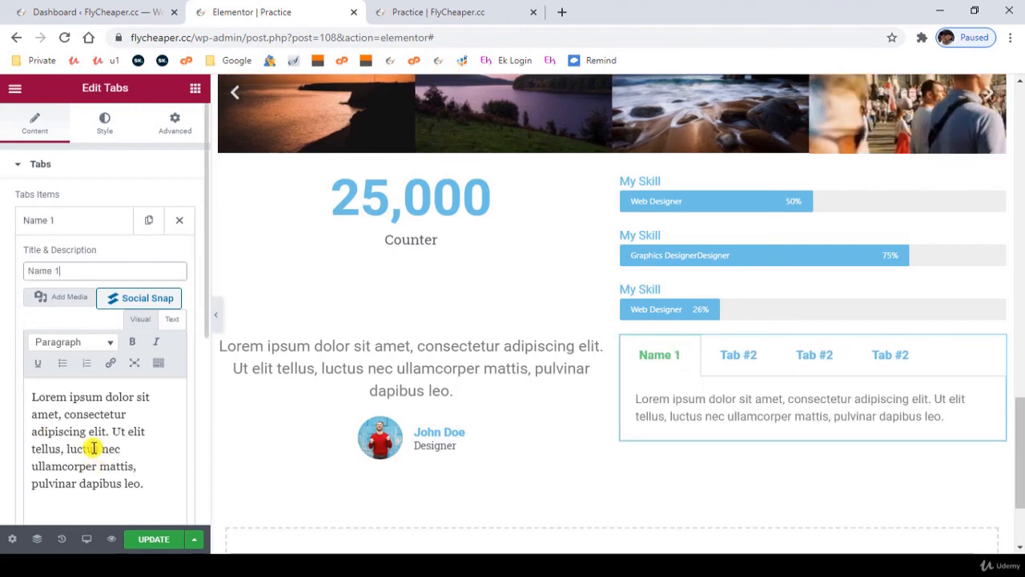
click(72, 222)
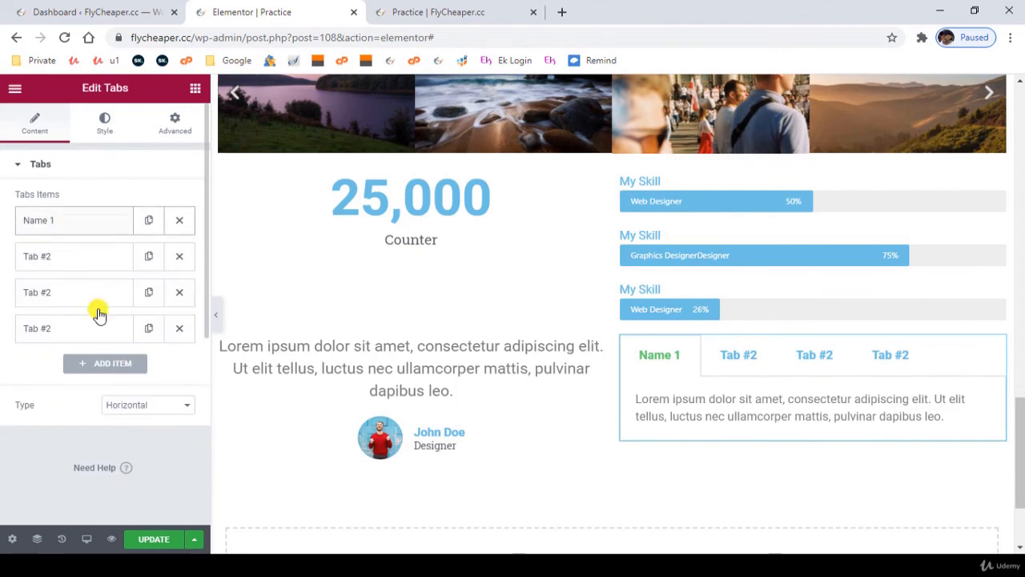
- Try the Vertical type on the tabs, preview several tabs, and return the type to Horizontal
click(159, 403)
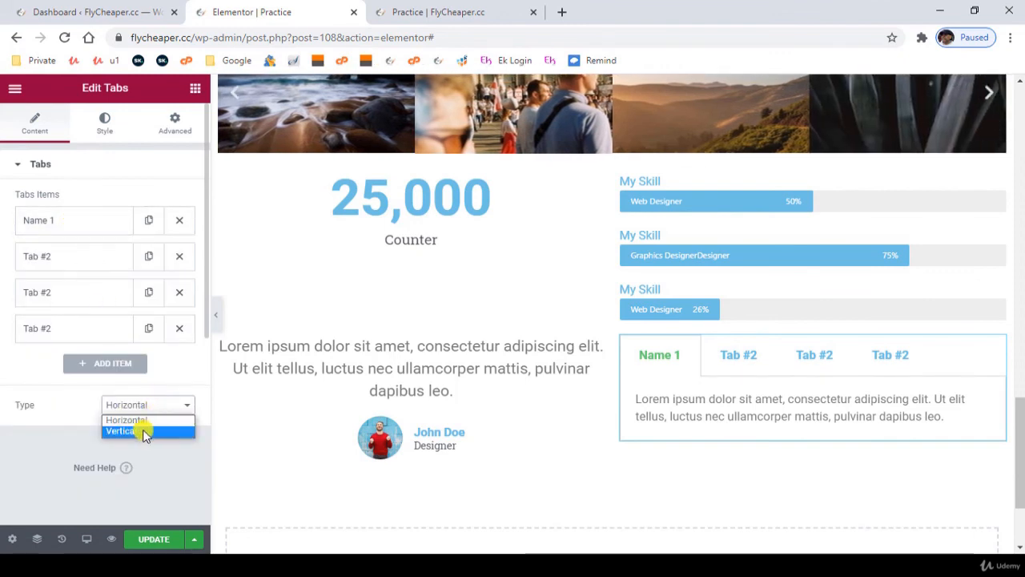
click(142, 429)
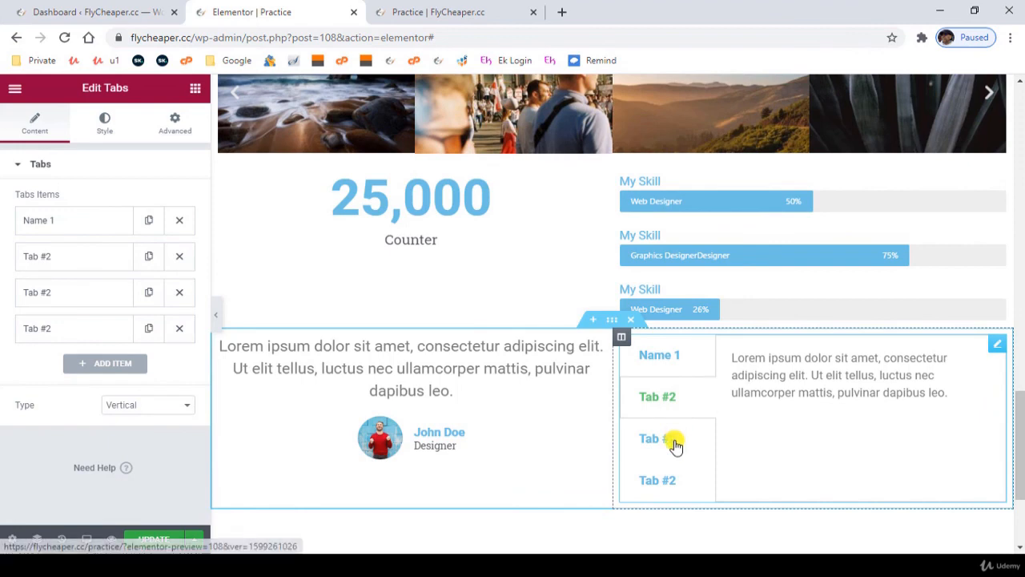
click(673, 442)
click(675, 480)
click(151, 410)
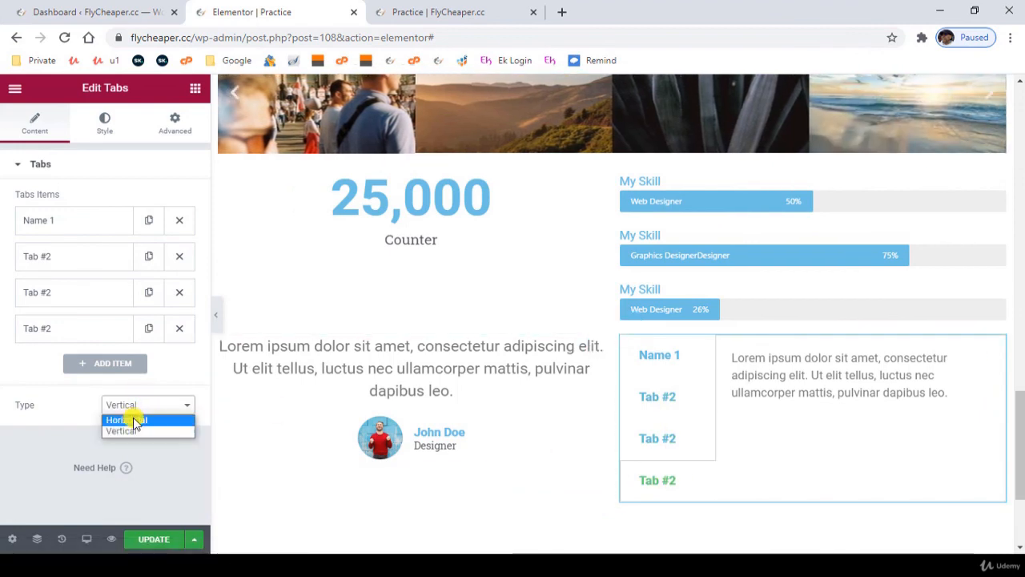
click(132, 418)
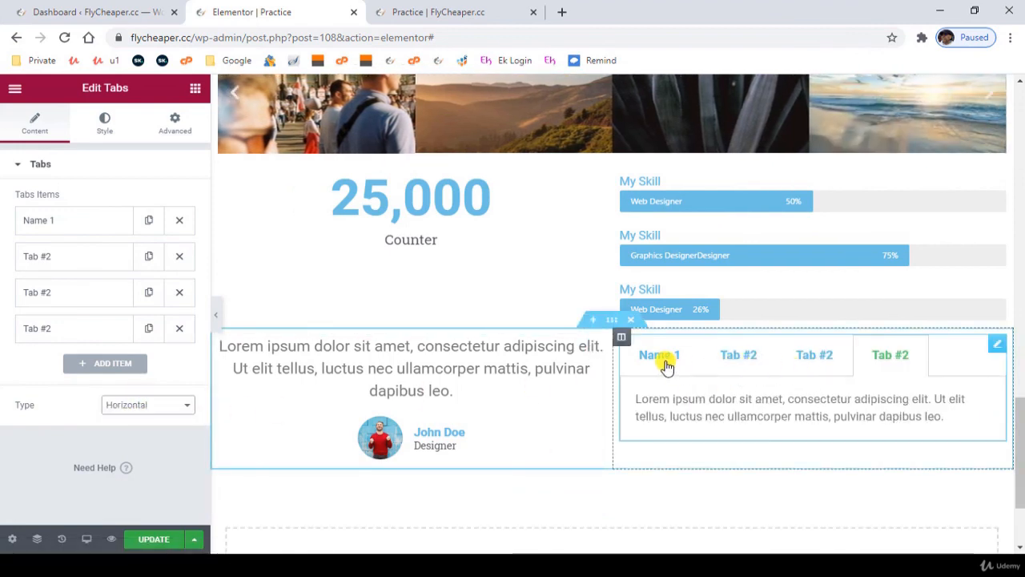
click(667, 364)
- Add a new two-column section below the testimonial and tabs
scroll(553, 457, down, 2)
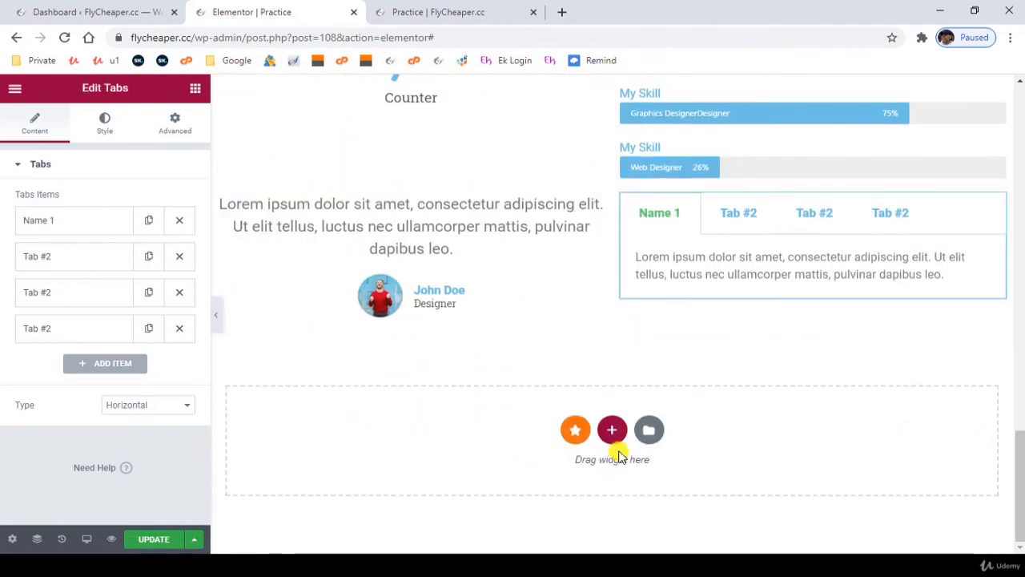
click(612, 430)
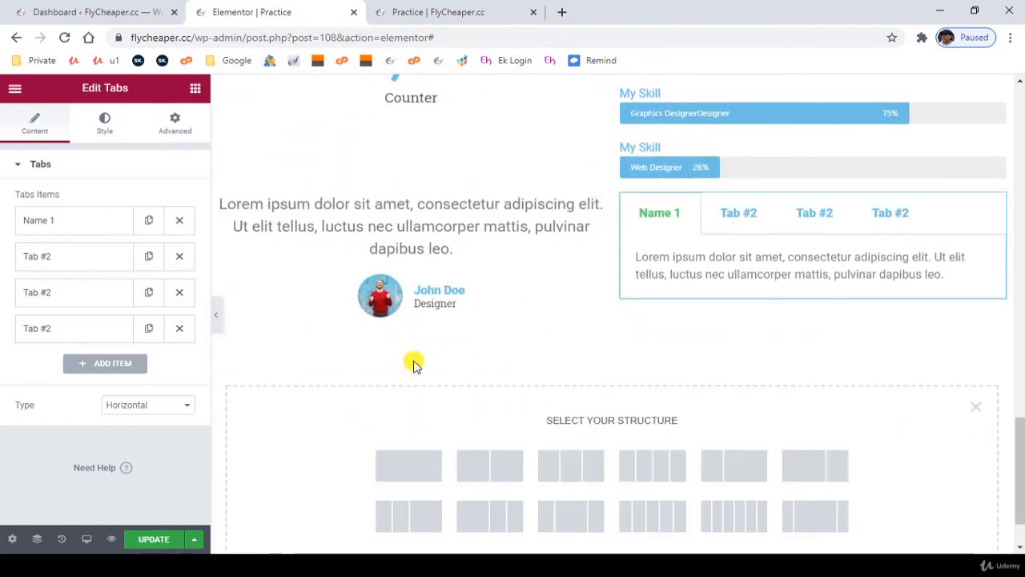
click(496, 469)
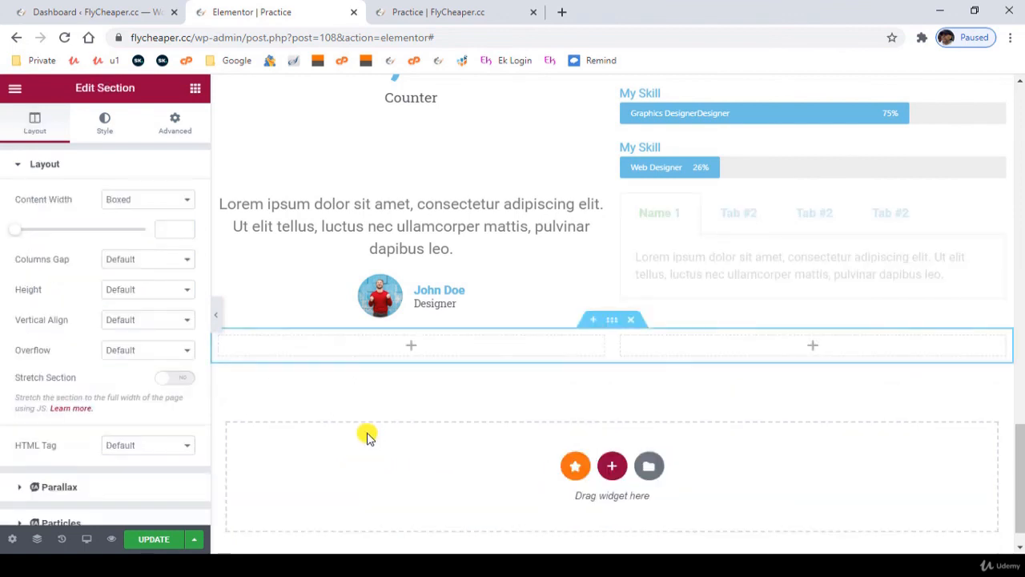
- Place an Accordion widget in the new section's first column and duplicate its second item twice
click(410, 346)
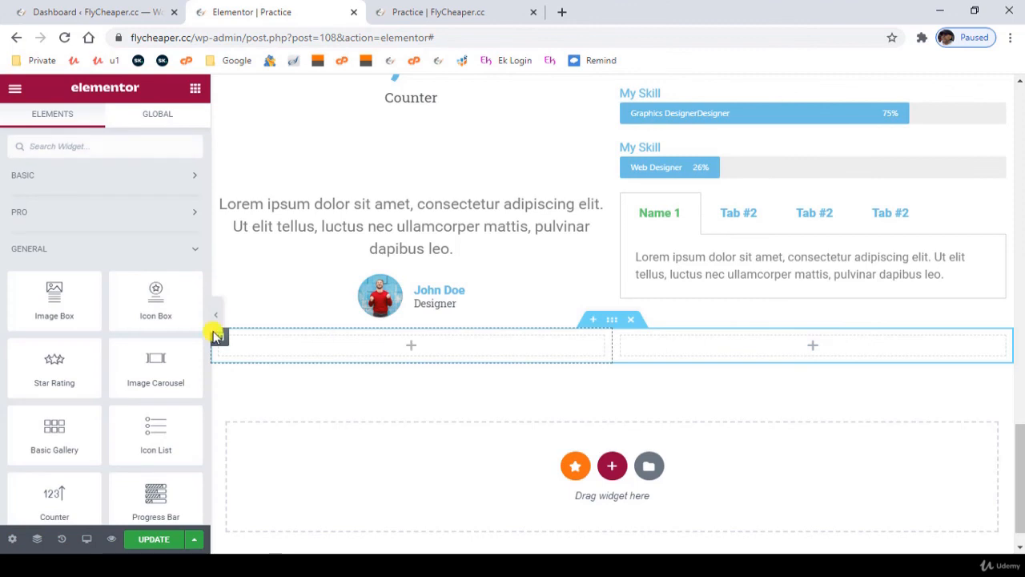
scroll(57, 426, down, 1)
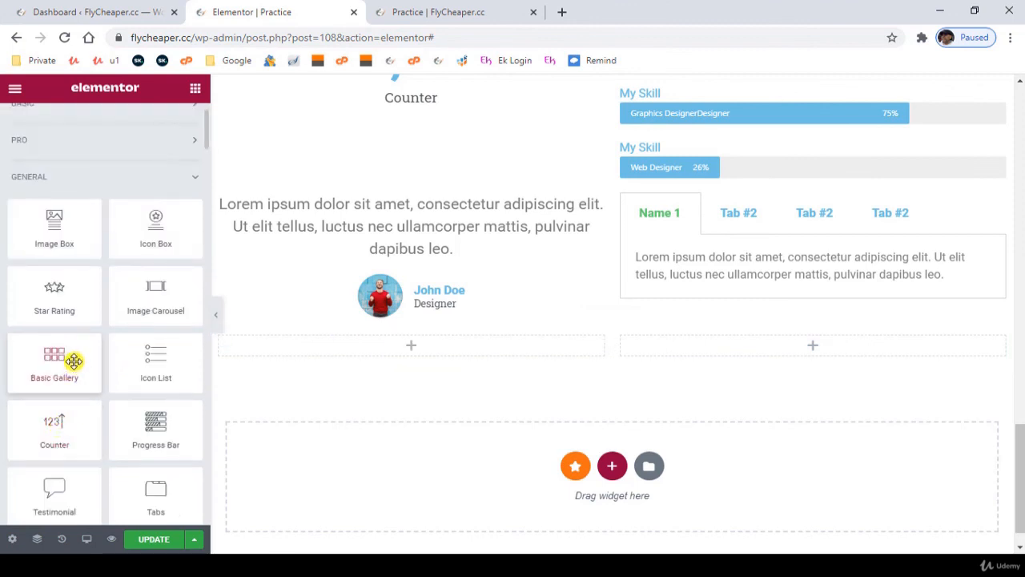
scroll(78, 360, down, 1)
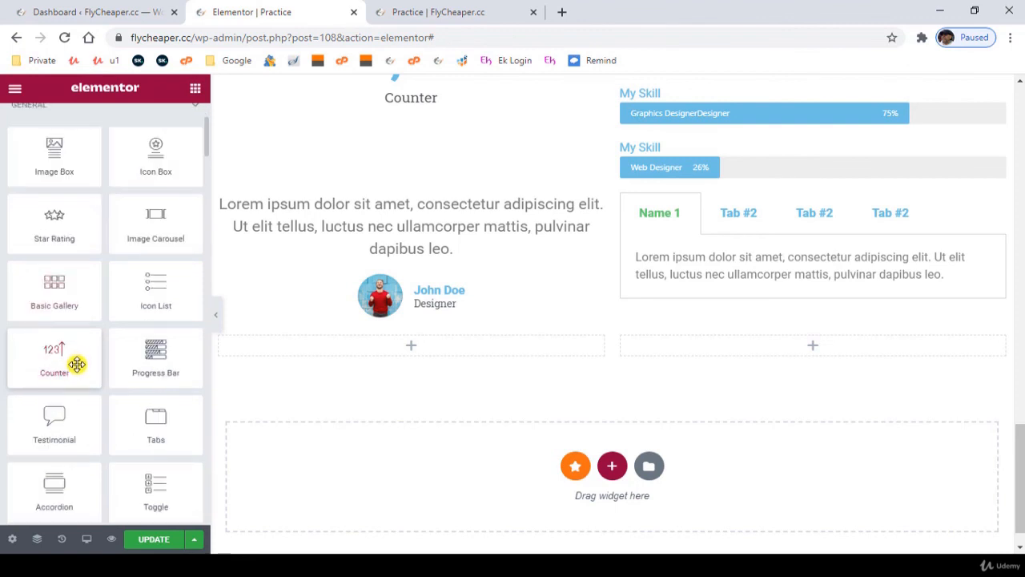
scroll(76, 364, down, 1)
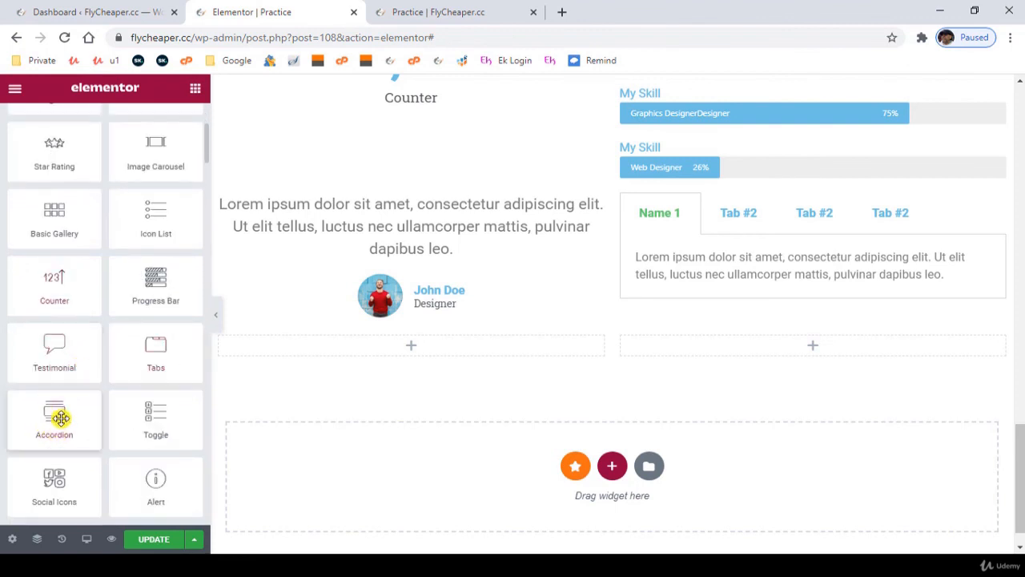
drag(52, 416, 383, 350)
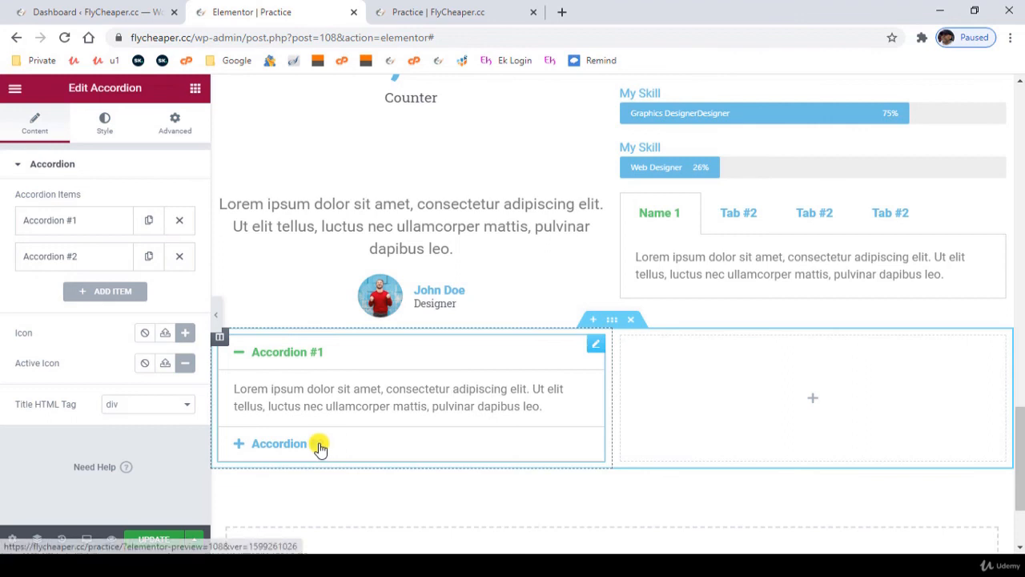
click(148, 256)
click(148, 293)
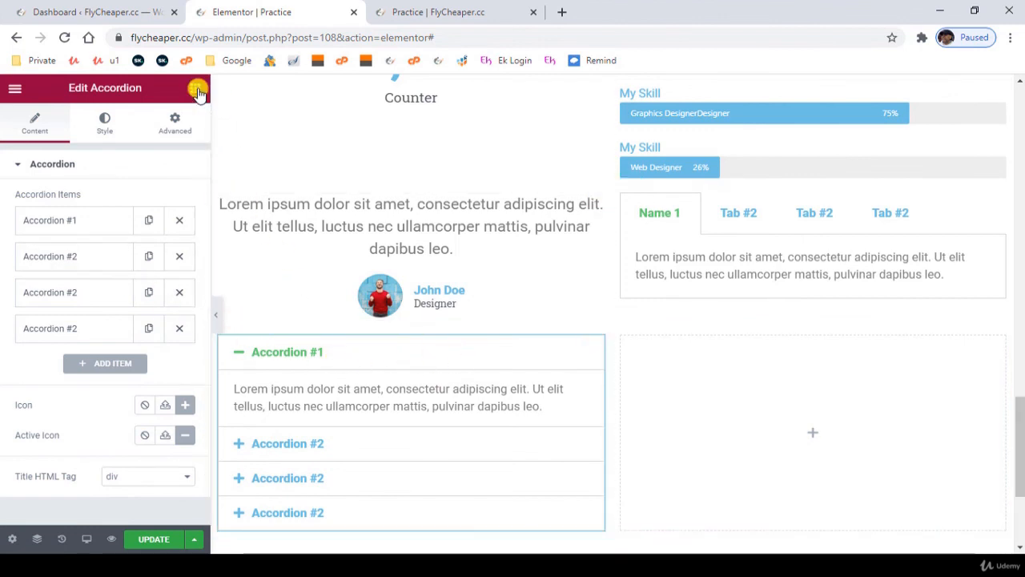
- Add a Heading widget above the accordion, set its title to "FAQs" and align it to the center
key(ctrl+z)
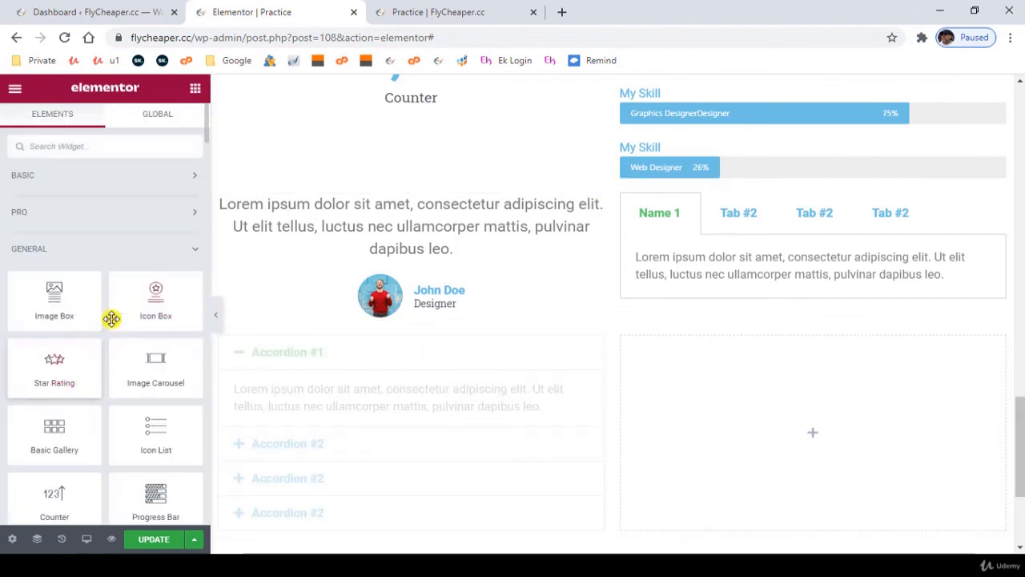
click(123, 177)
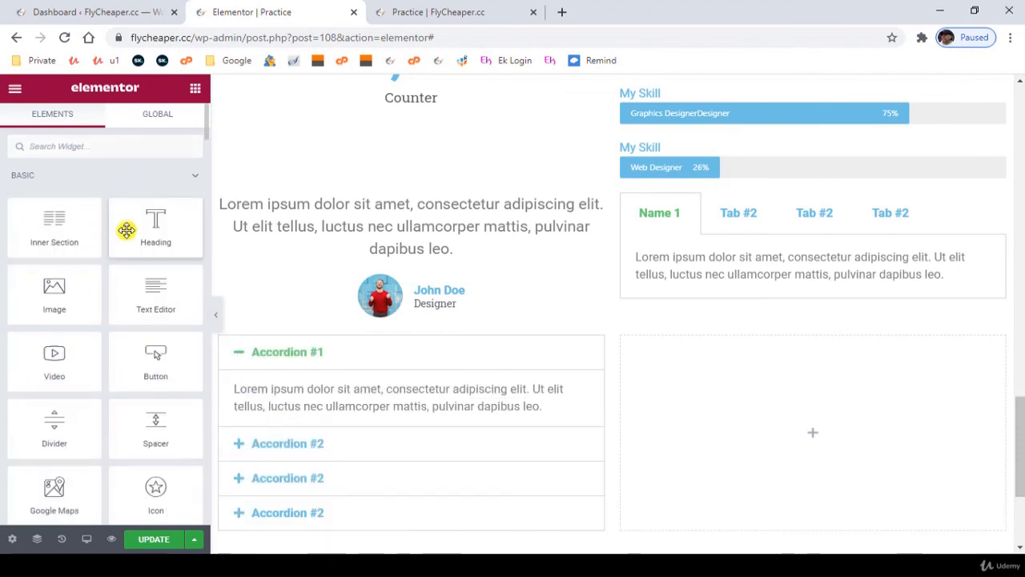
drag(148, 231, 330, 352)
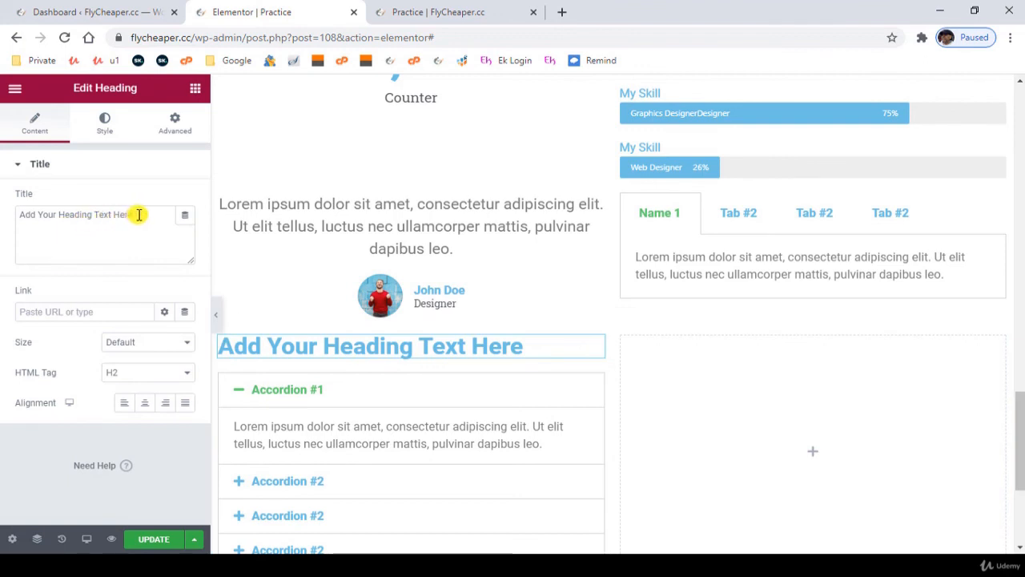
drag(136, 214, 19, 215)
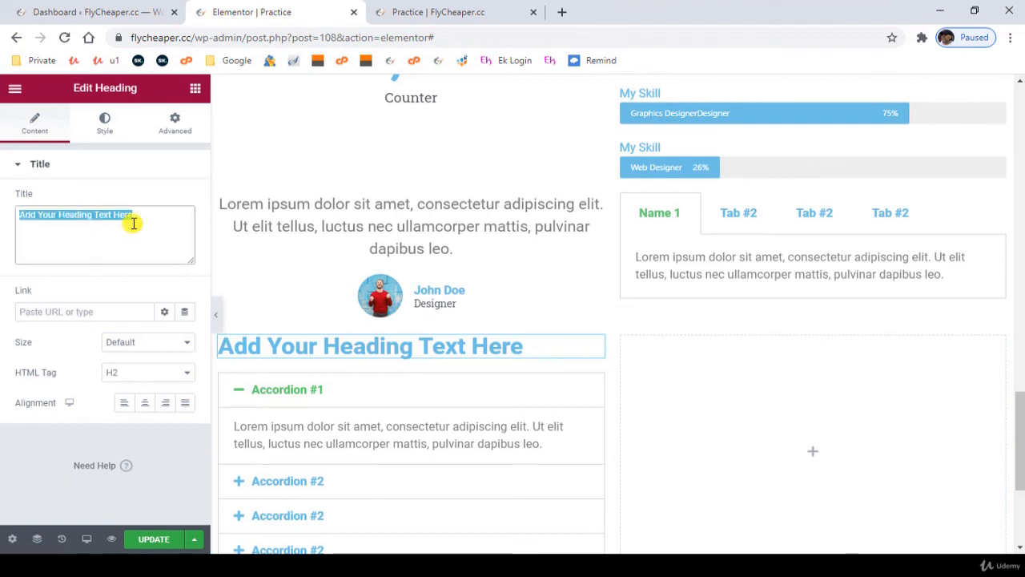
text(FAQs)
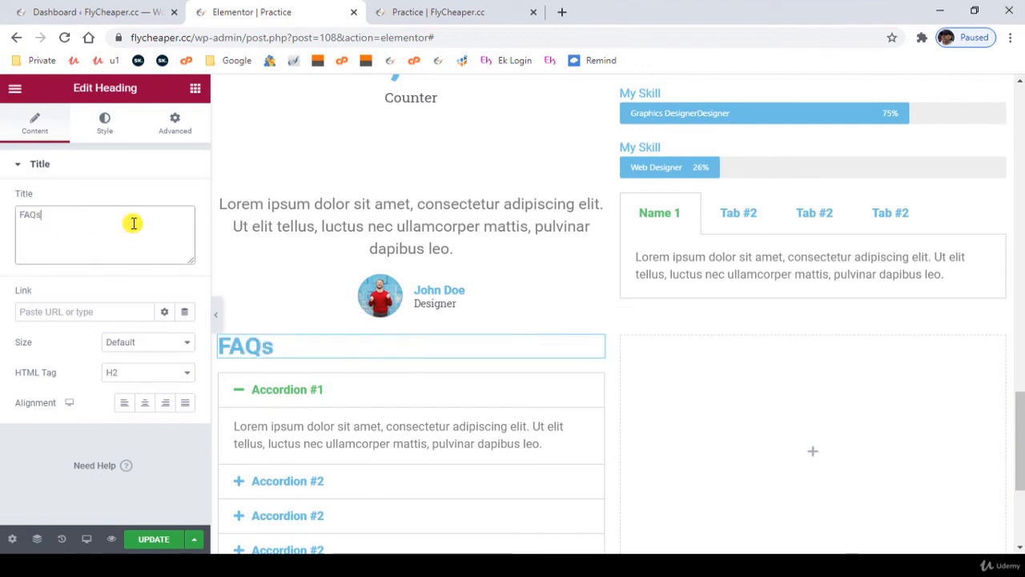
click(150, 408)
- Examine how the accordion expands and look through its first item's title, description and style options
click(377, 391)
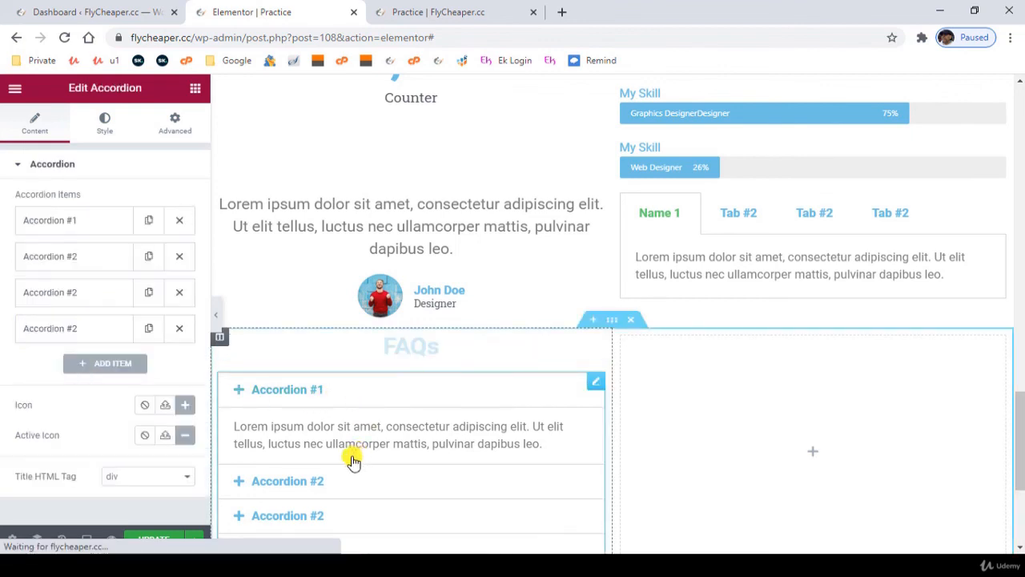
click(282, 392)
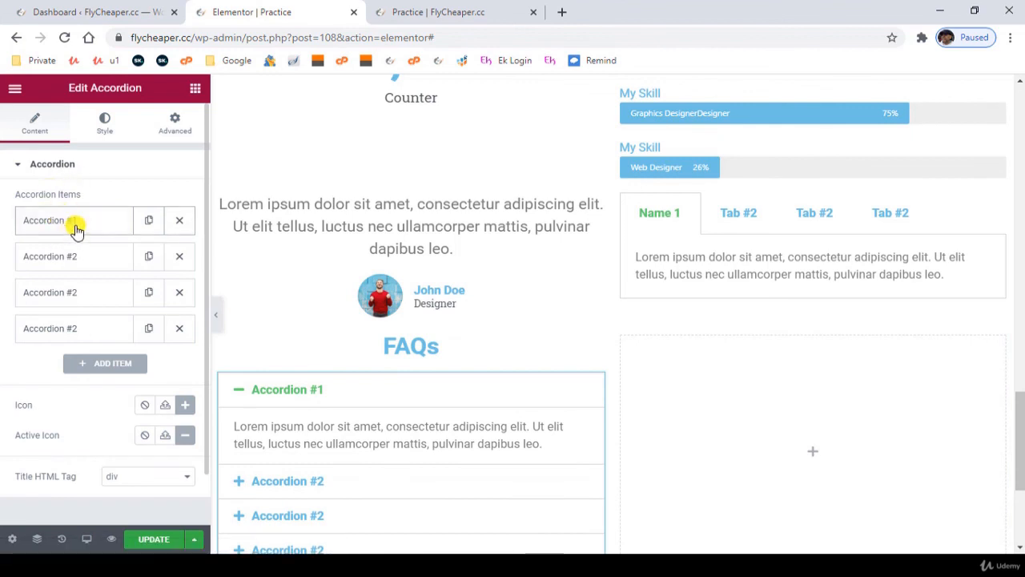
click(75, 230)
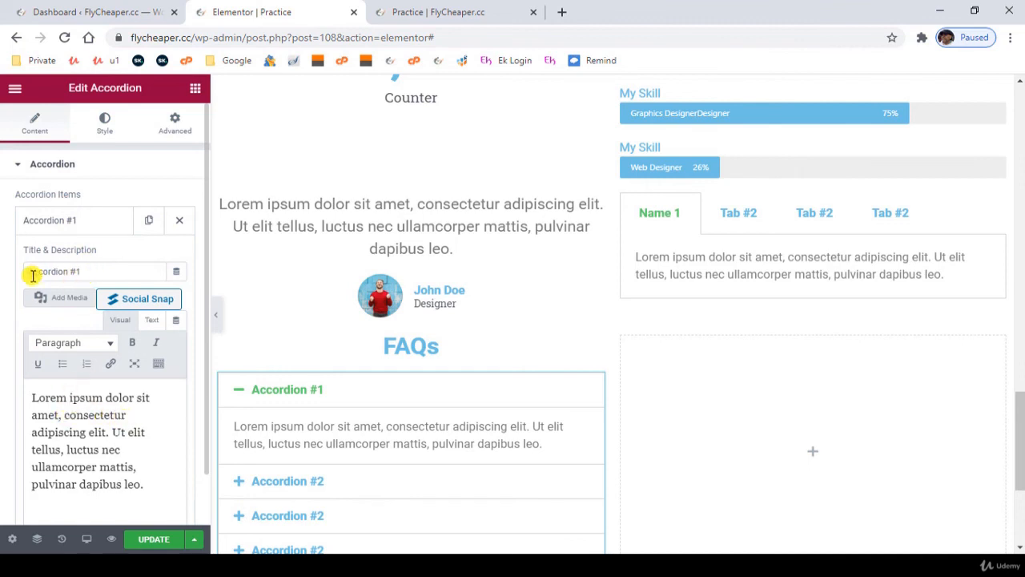
scroll(304, 430, down, 2)
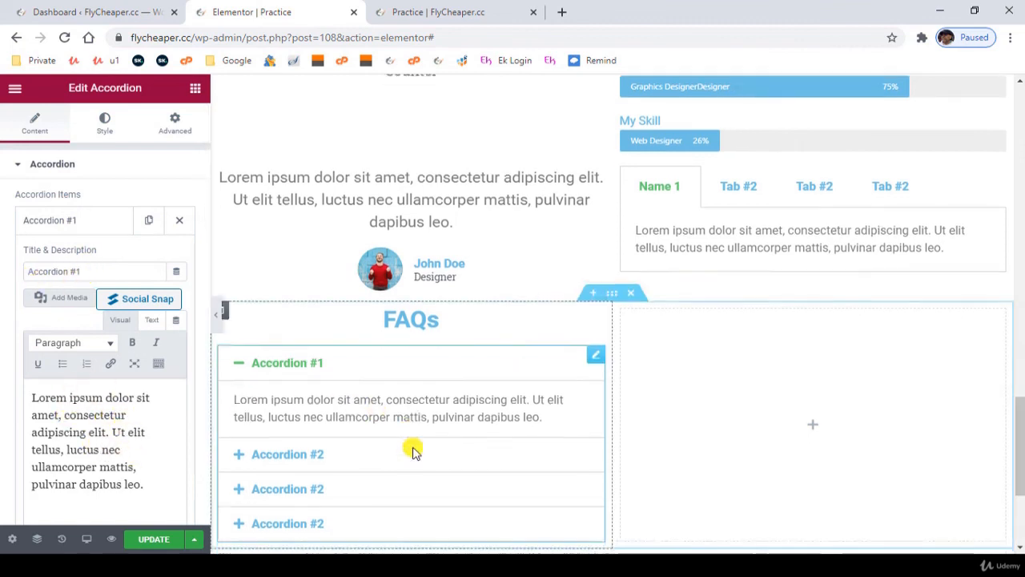
scroll(128, 384, down, 1)
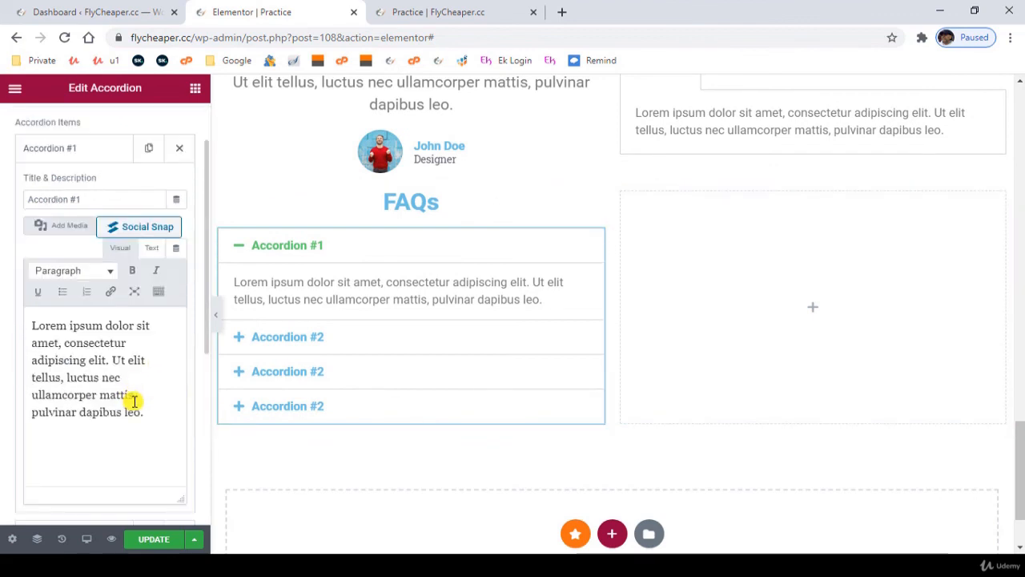
scroll(67, 216, up, 1)
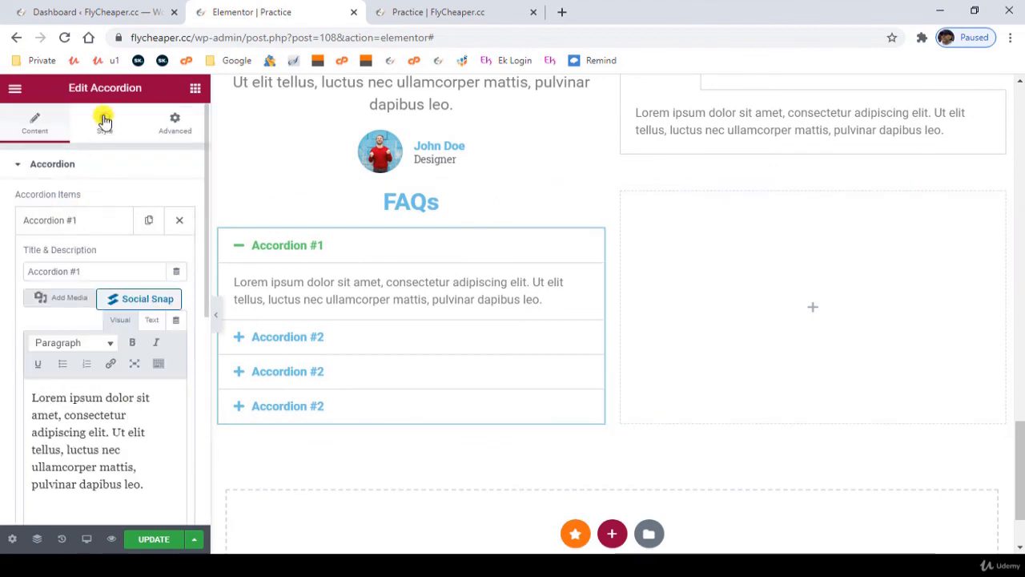
click(104, 120)
click(40, 128)
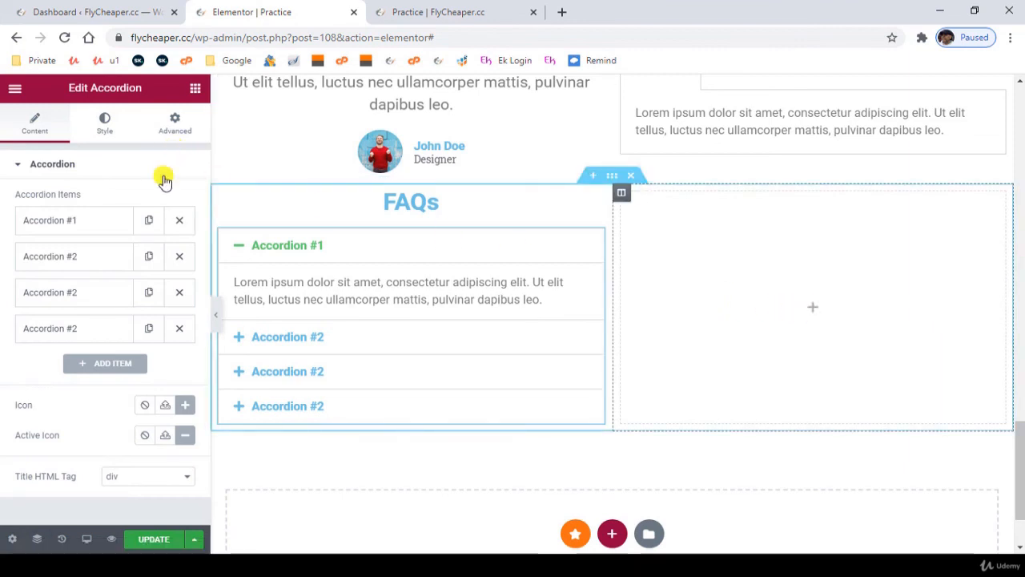
- Place a Toggle widget in the empty second column beside the FAQs accordion
click(195, 88)
scroll(115, 364, down, 2)
scroll(115, 349, up, 2)
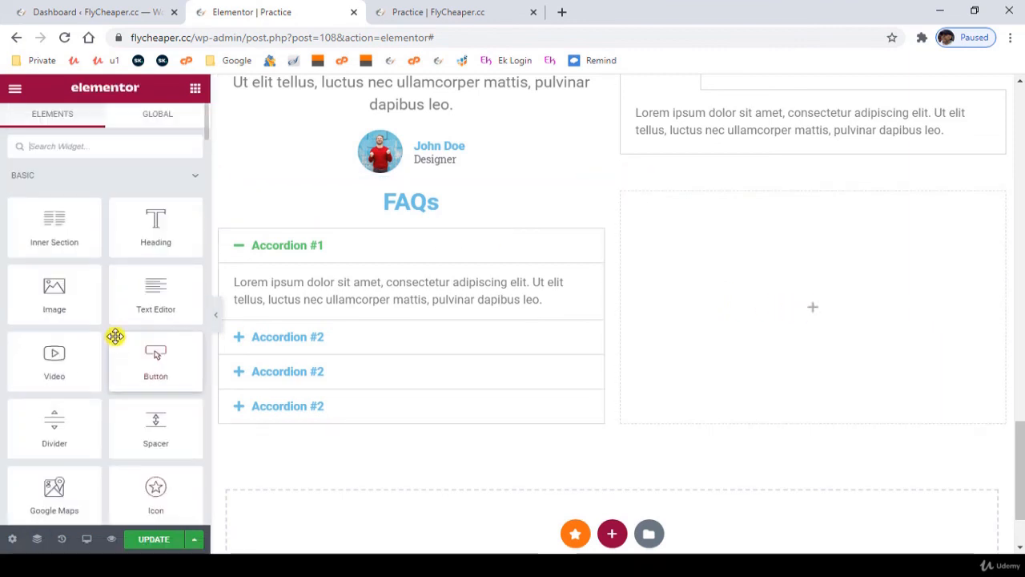
click(107, 182)
scroll(134, 357, down, 1)
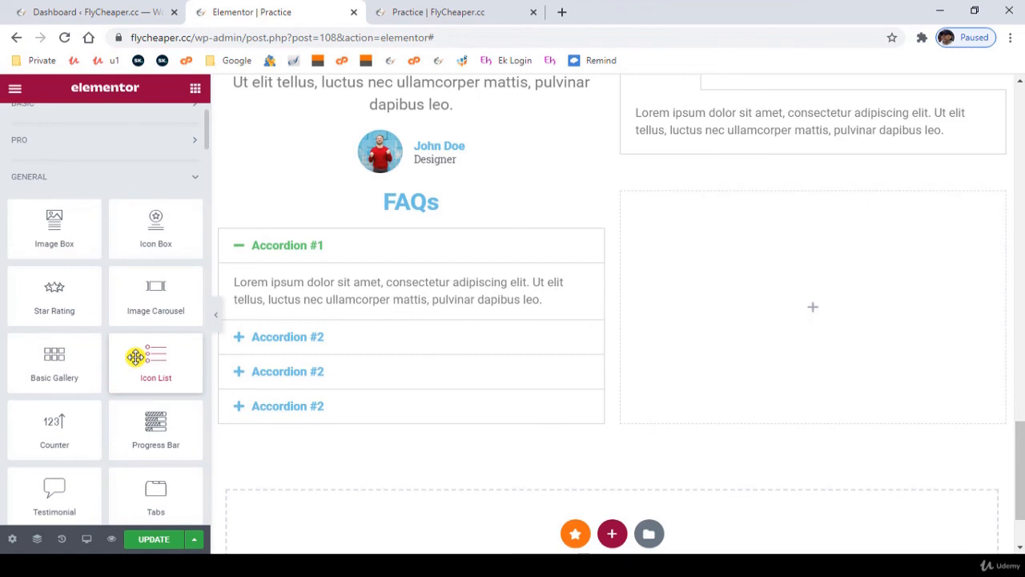
scroll(134, 356, down, 3)
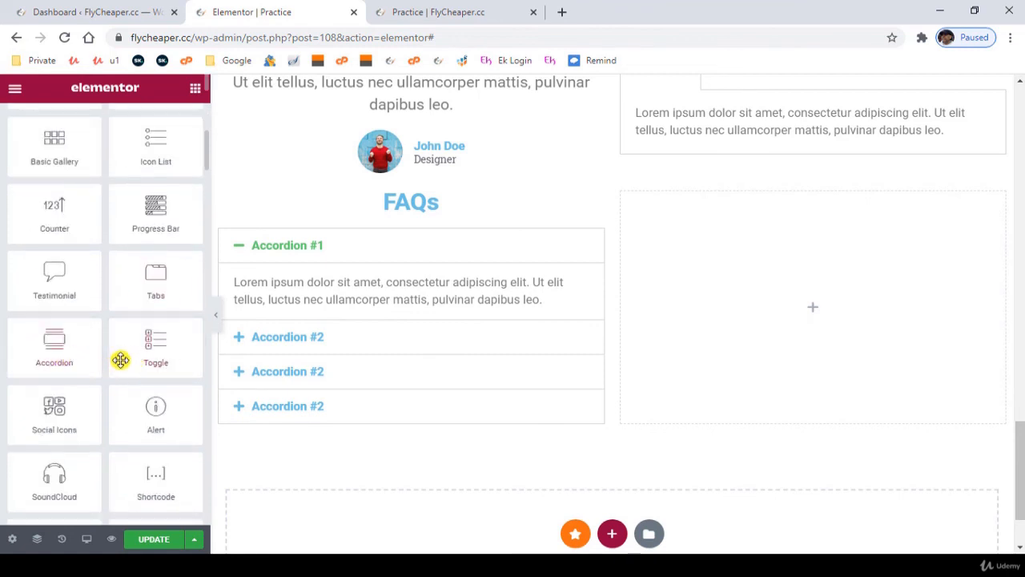
drag(120, 359, 773, 328)
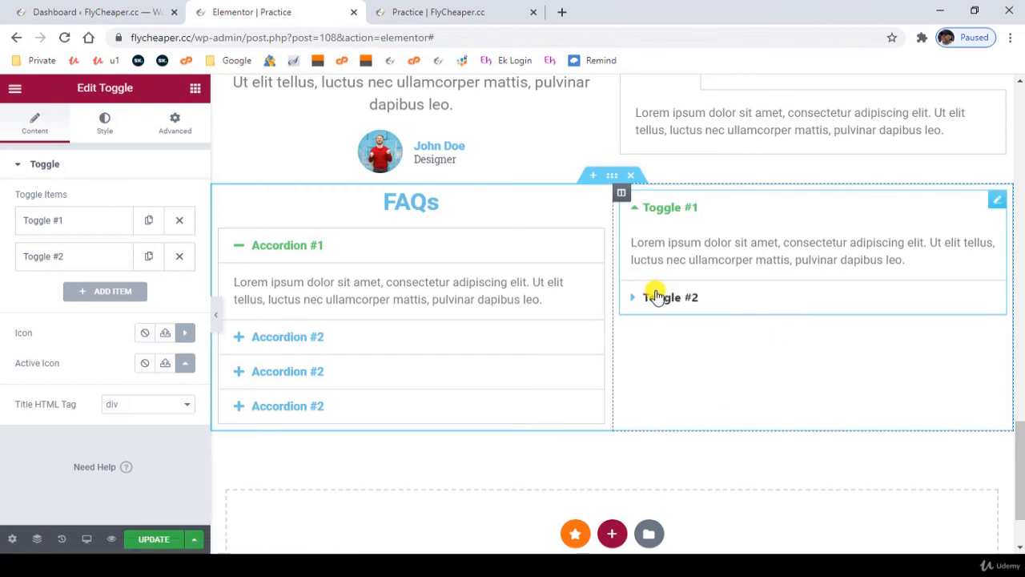
- Try expanding and collapsing the two toggle items to examine how they behave
click(660, 298)
click(663, 299)
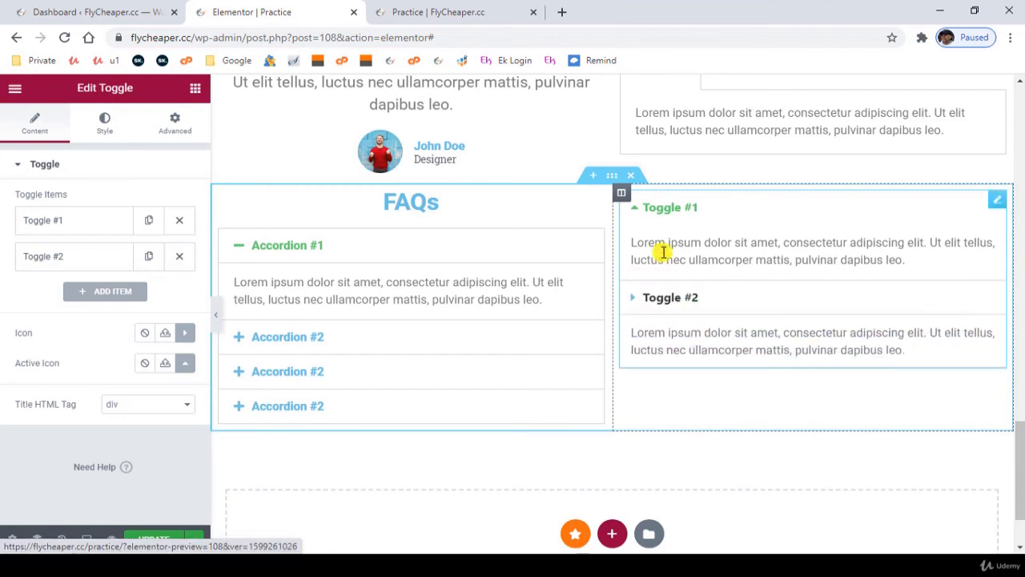
click(657, 210)
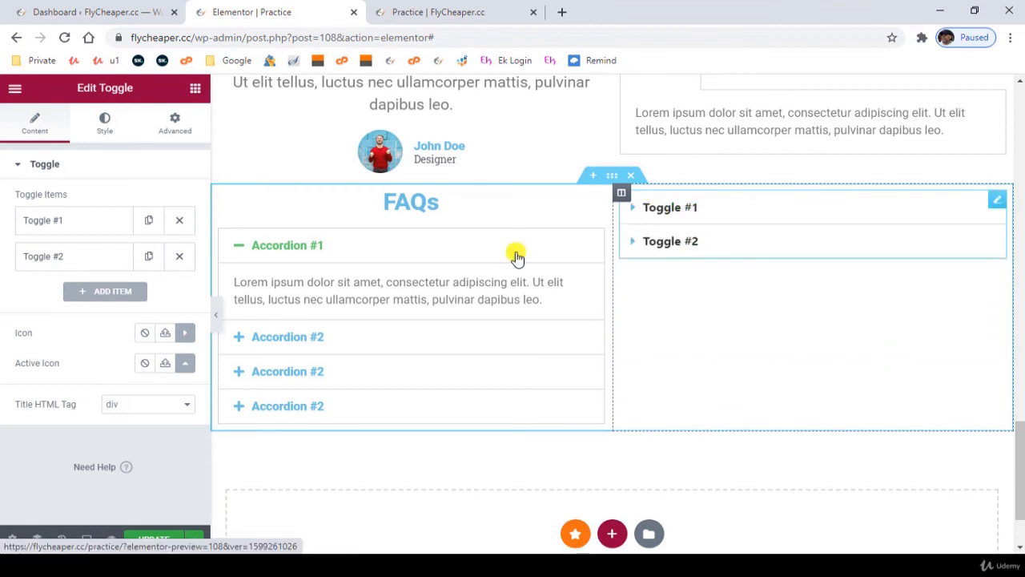
- Add a two-column section below the FAQs and place a Social Icons widget in its first column
scroll(662, 402, down, 2)
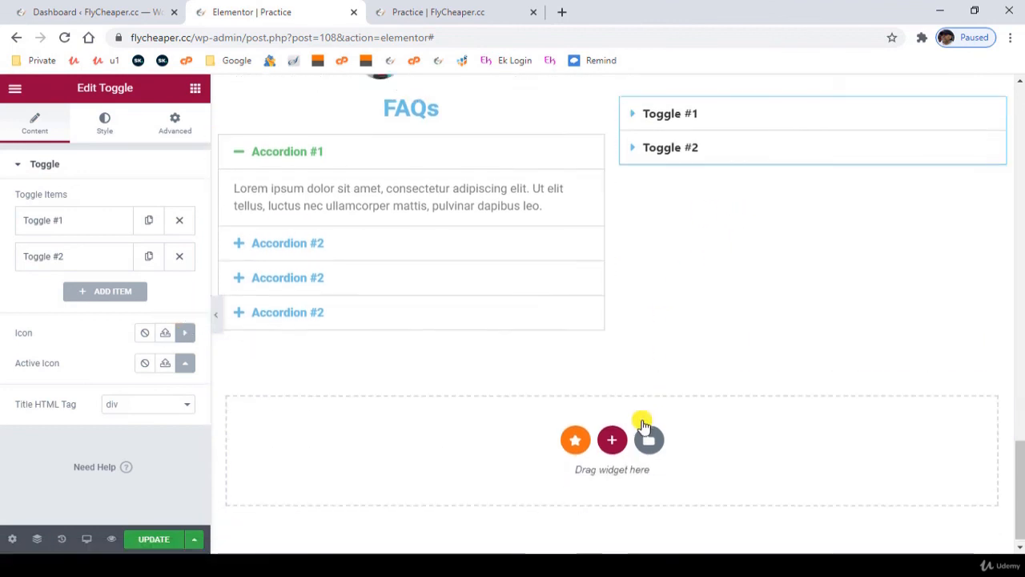
click(612, 430)
click(488, 465)
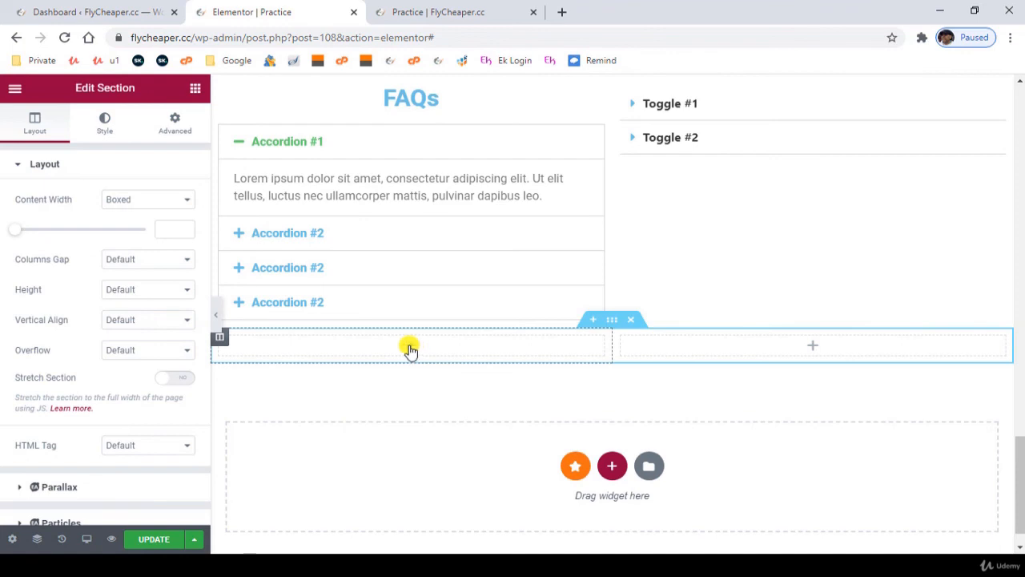
click(410, 348)
scroll(137, 414, down, 3)
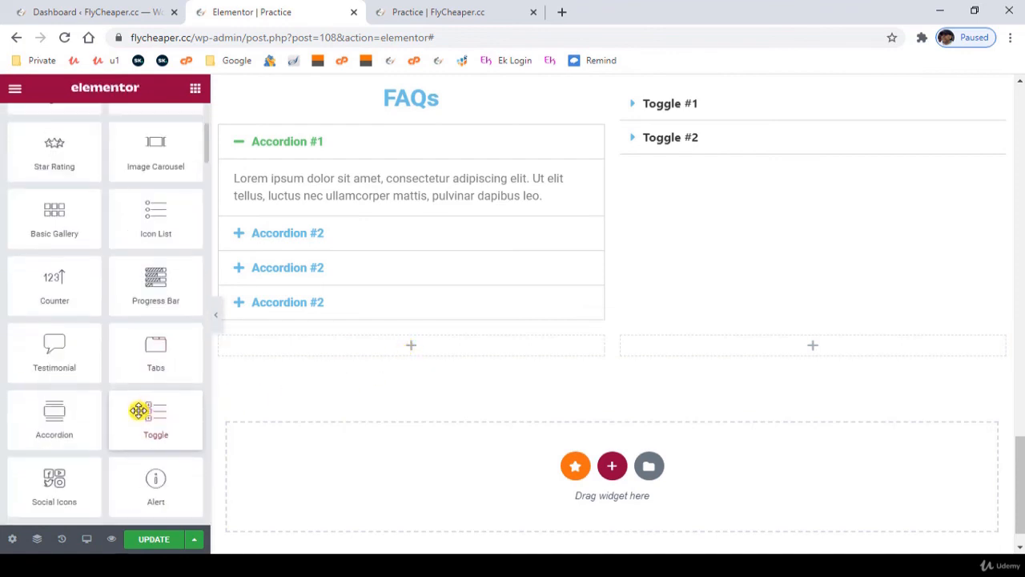
scroll(131, 411, down, 2)
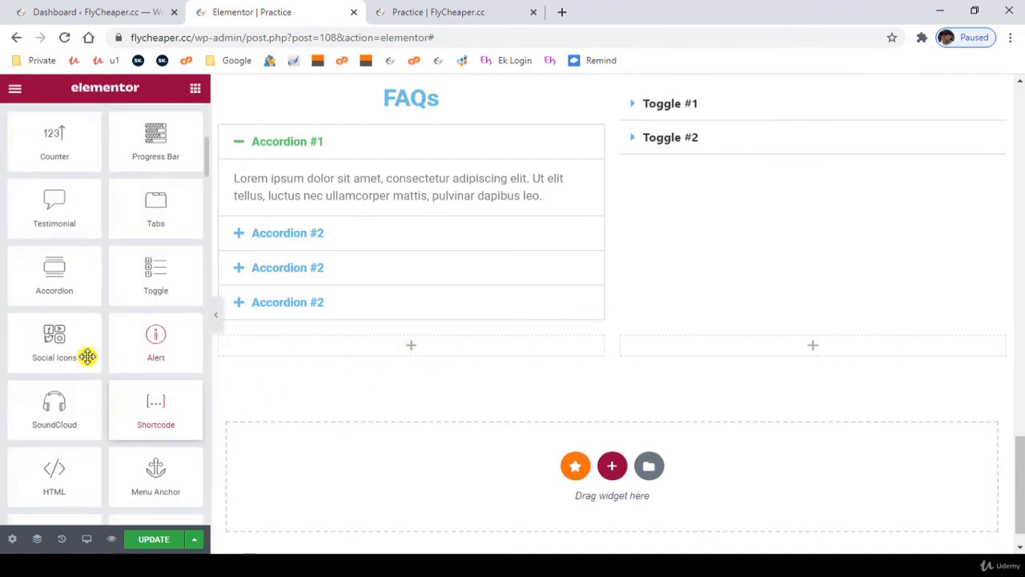
drag(41, 336, 389, 422)
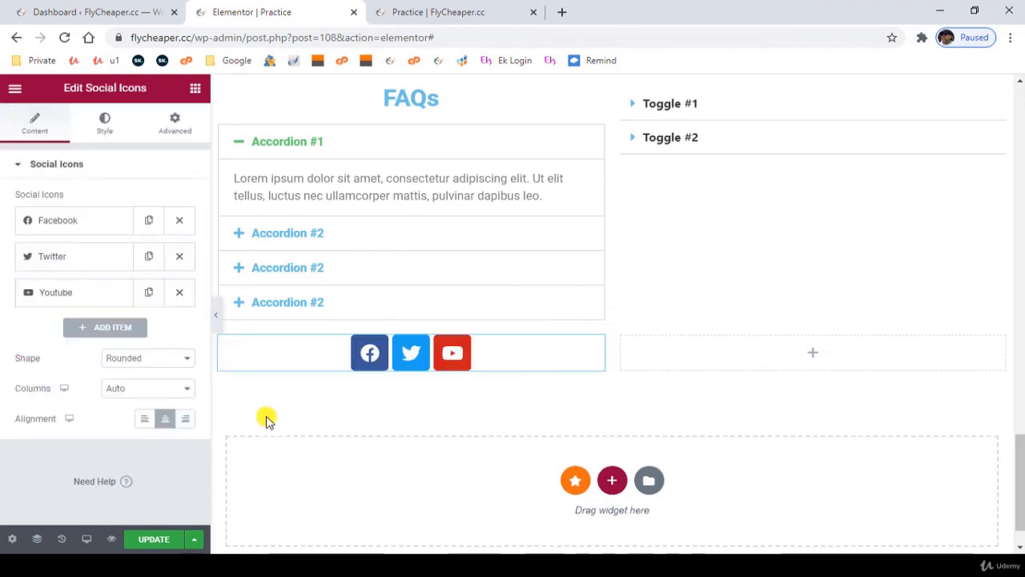
- Try the Square shape on the social icons and set their shape to Circle
click(148, 361)
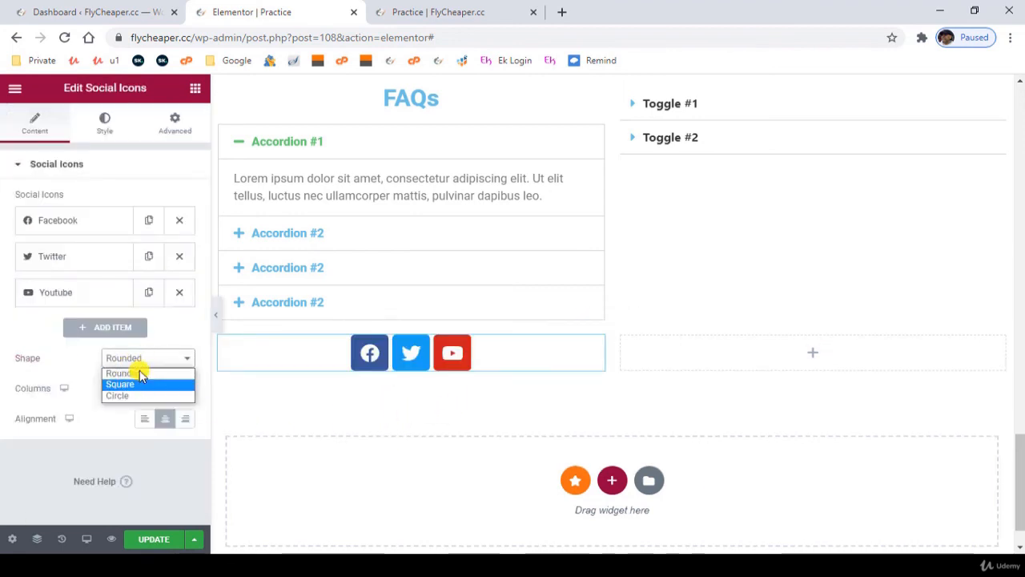
click(132, 384)
click(146, 360)
click(136, 395)
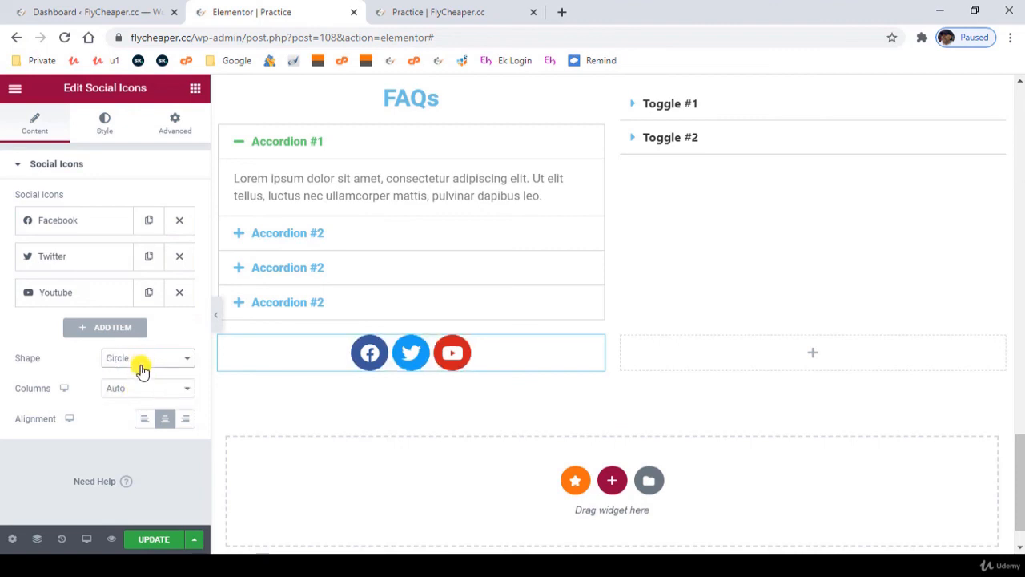
- Add a fourth social icon and set it to the Instagram icon from the icon library
click(100, 325)
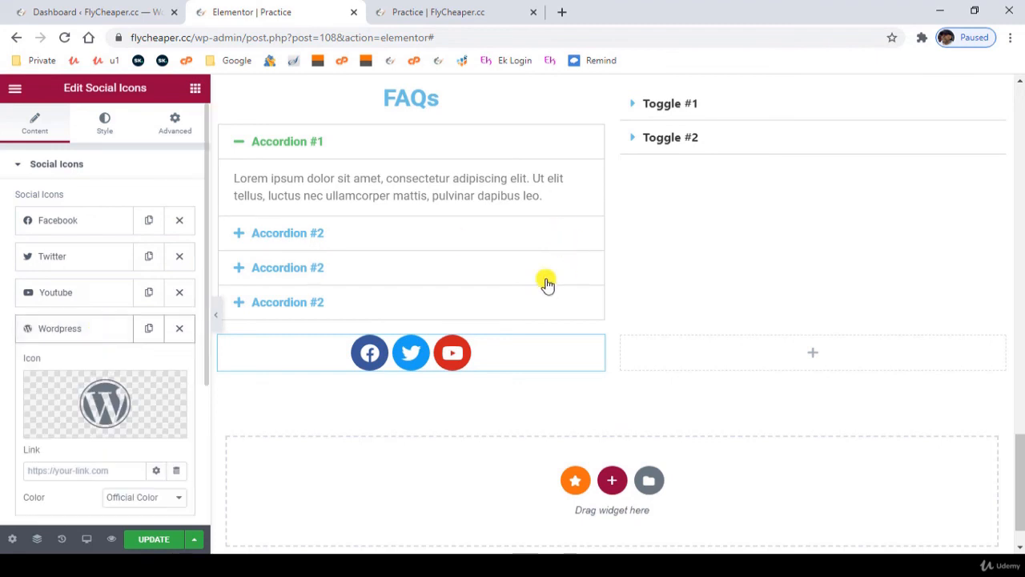
click(104, 404)
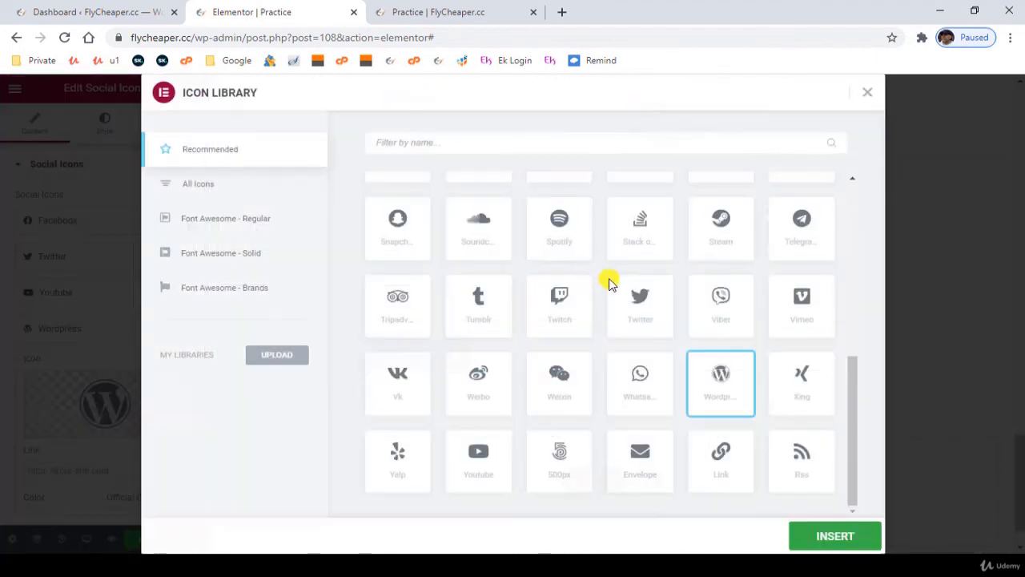
click(586, 138)
text(insta)
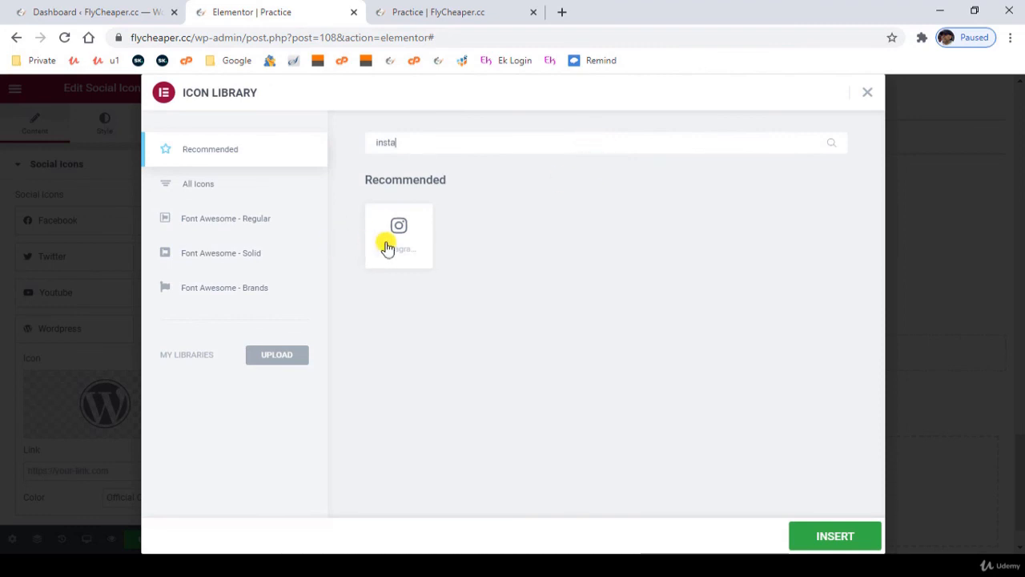
click(386, 244)
click(807, 534)
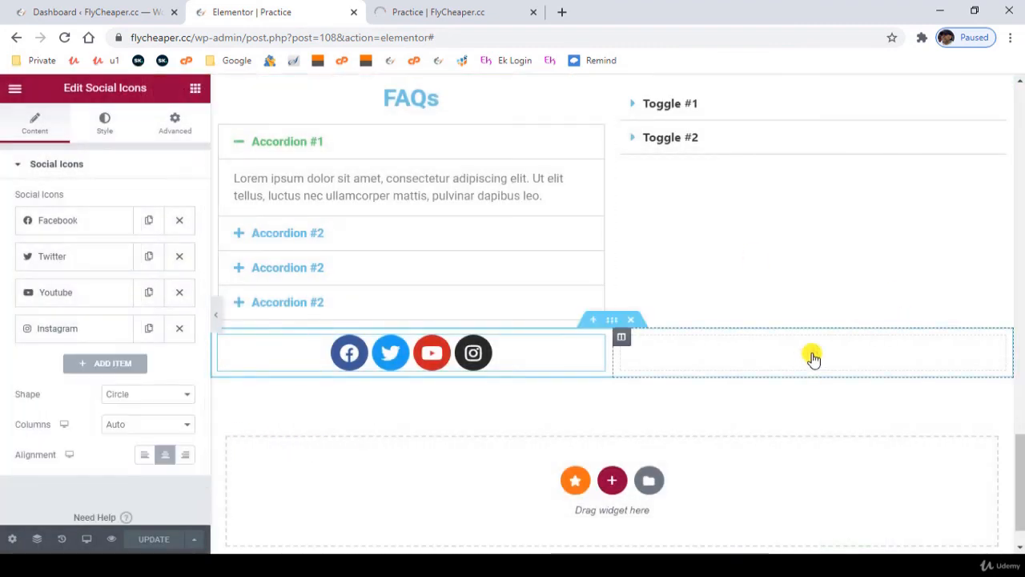
- Place an Alert widget in the second column beside the social icons
click(812, 358)
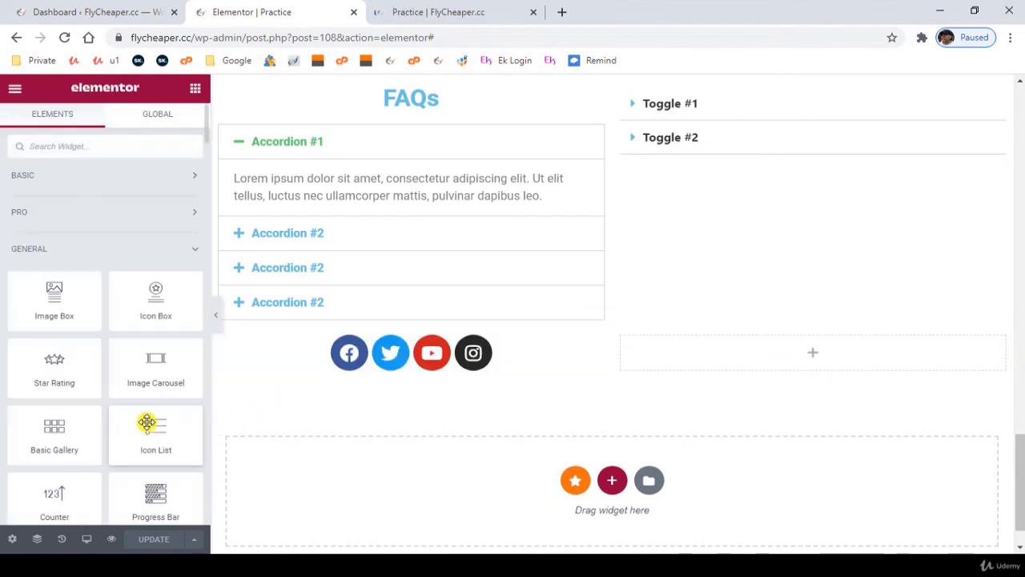
scroll(132, 414, down, 2)
scroll(132, 415, down, 2)
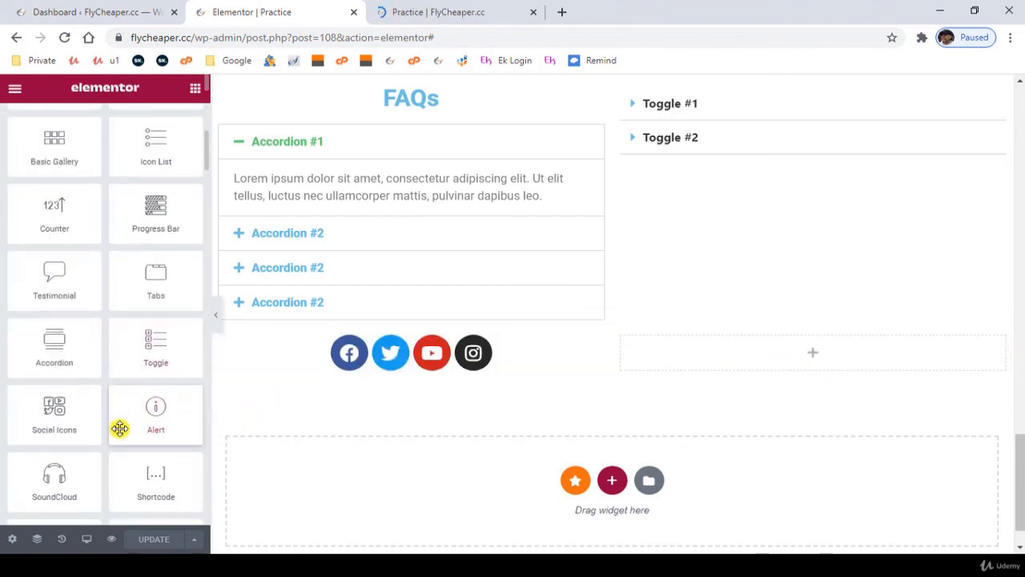
scroll(119, 428, down, 1)
drag(153, 339, 758, 359)
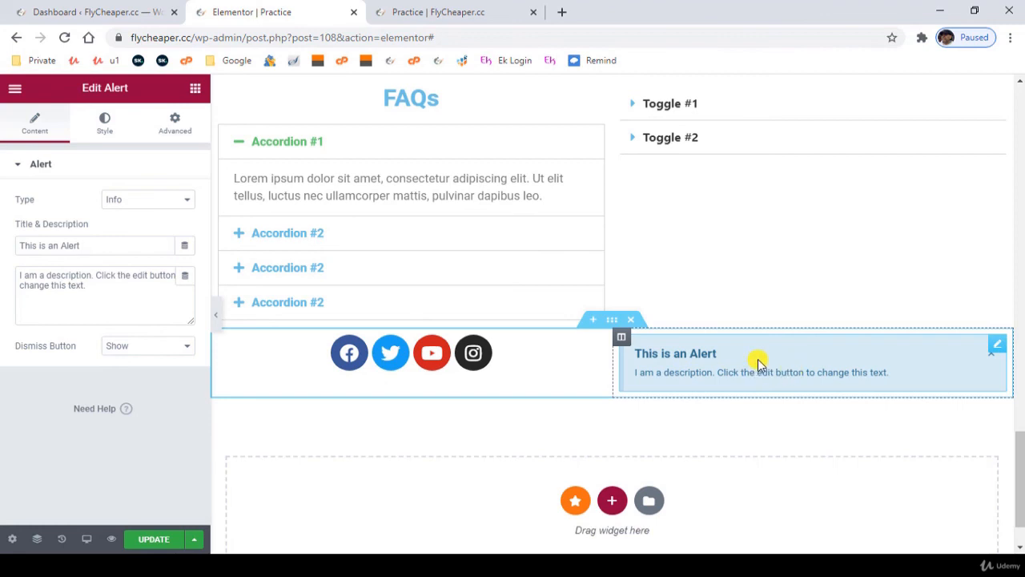
- Try hiding the alert's dismiss button and set it back to Show
click(137, 350)
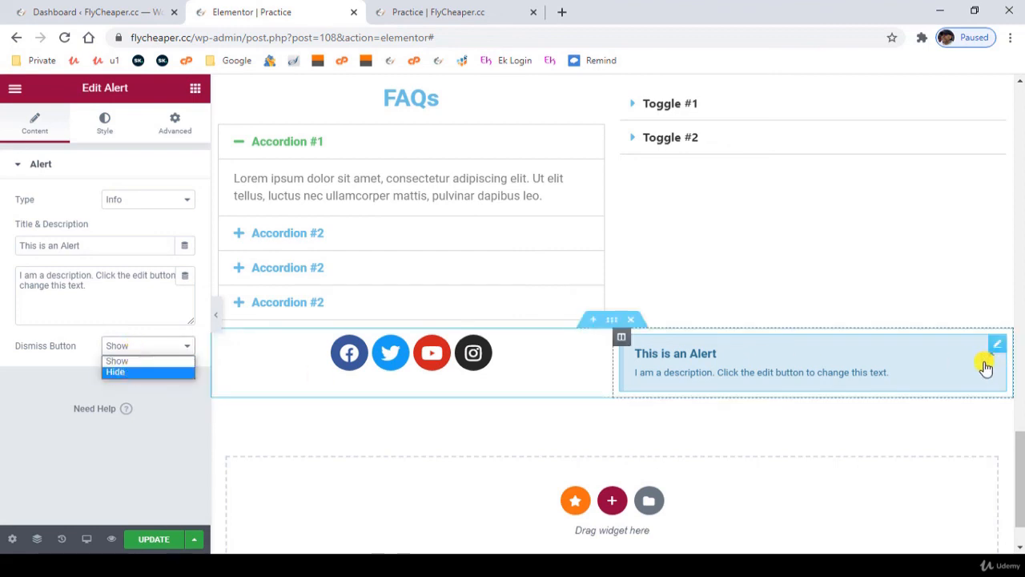
click(124, 373)
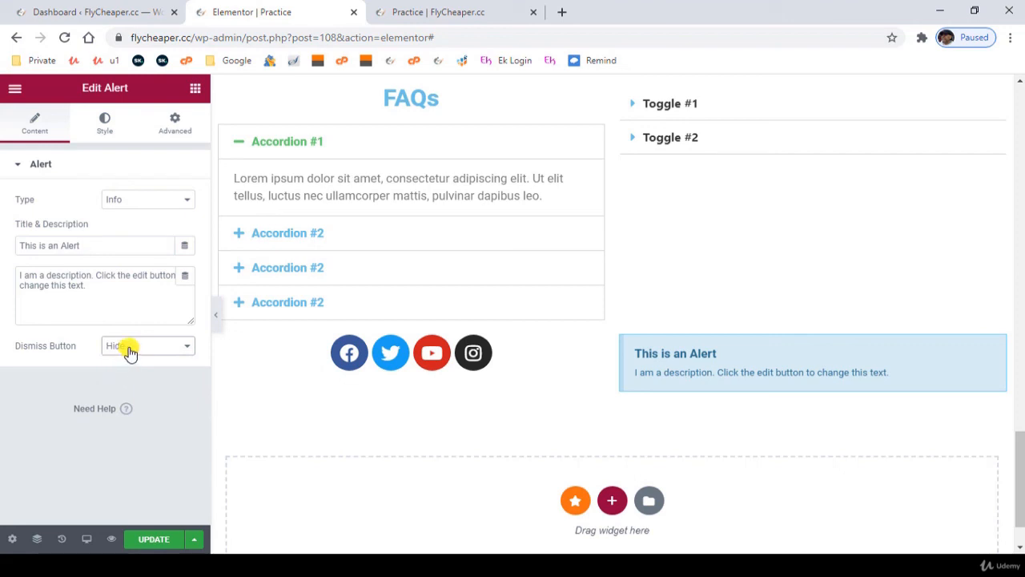
click(130, 353)
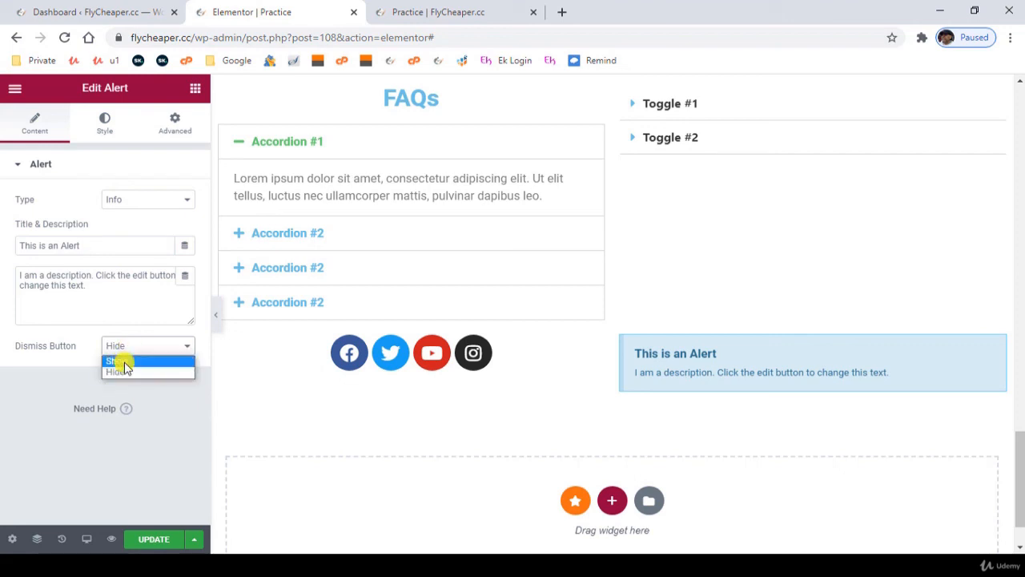
click(124, 362)
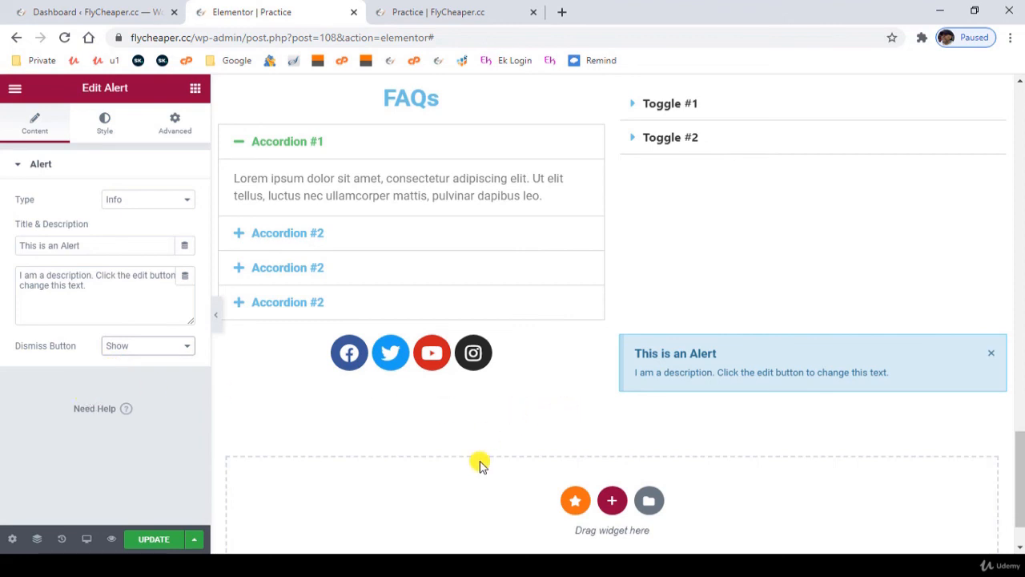
- Place a Flip Box widget above the alert in the second column
scroll(478, 464, down, 1)
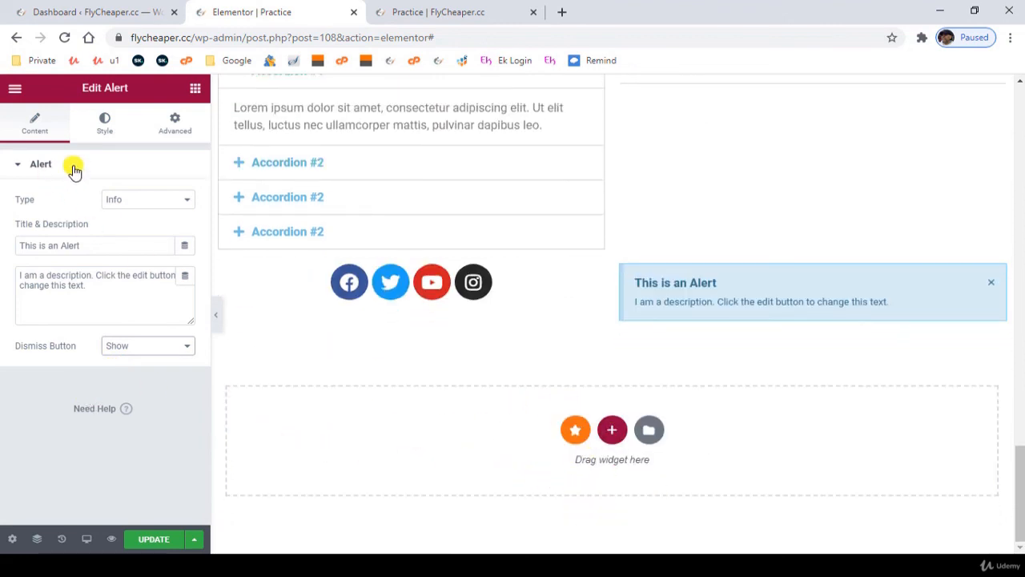
click(106, 128)
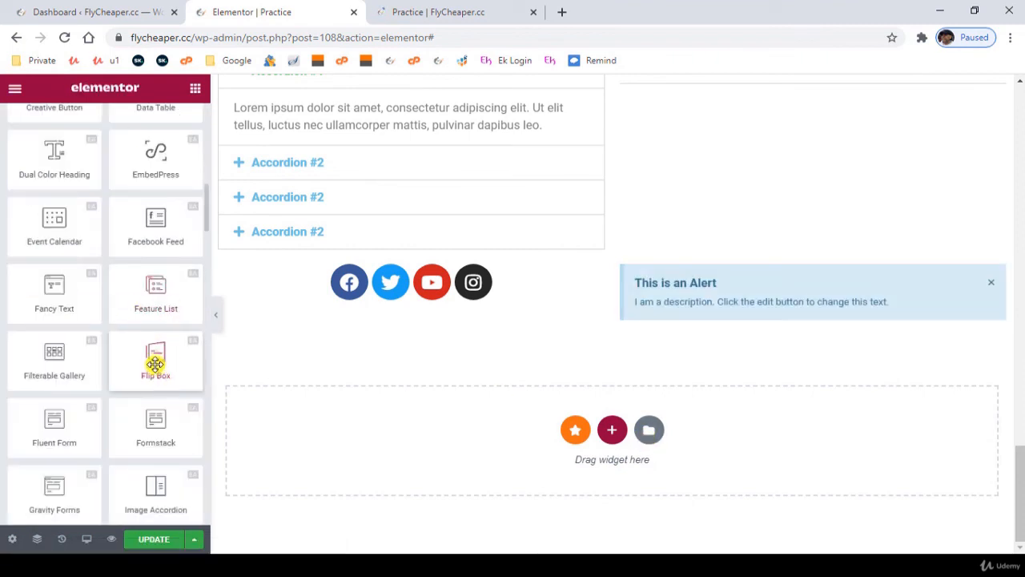
drag(154, 359, 707, 263)
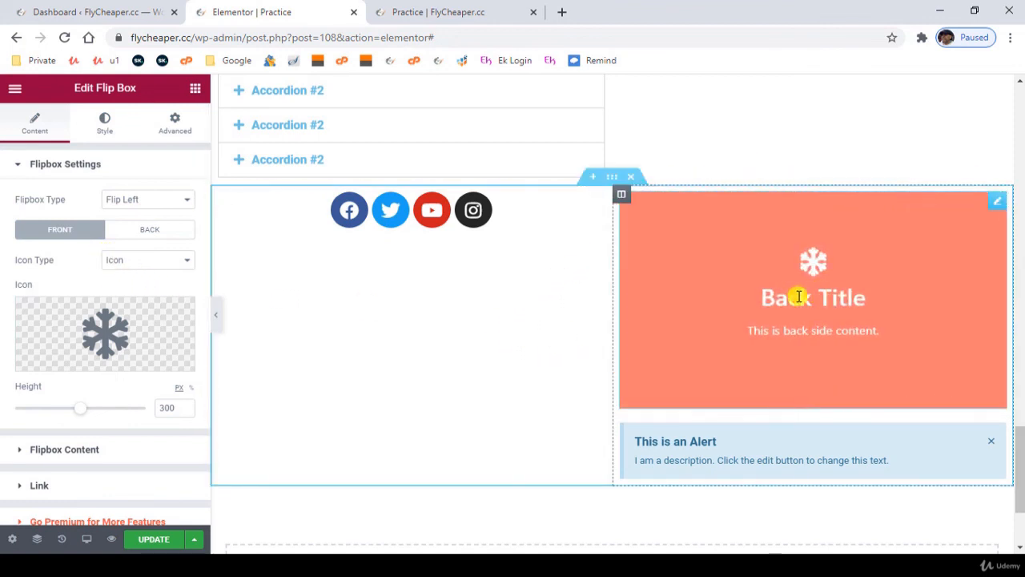
- Look through the flip box's content options and review the page up to the hero section
click(104, 450)
drag(167, 426, 72, 419)
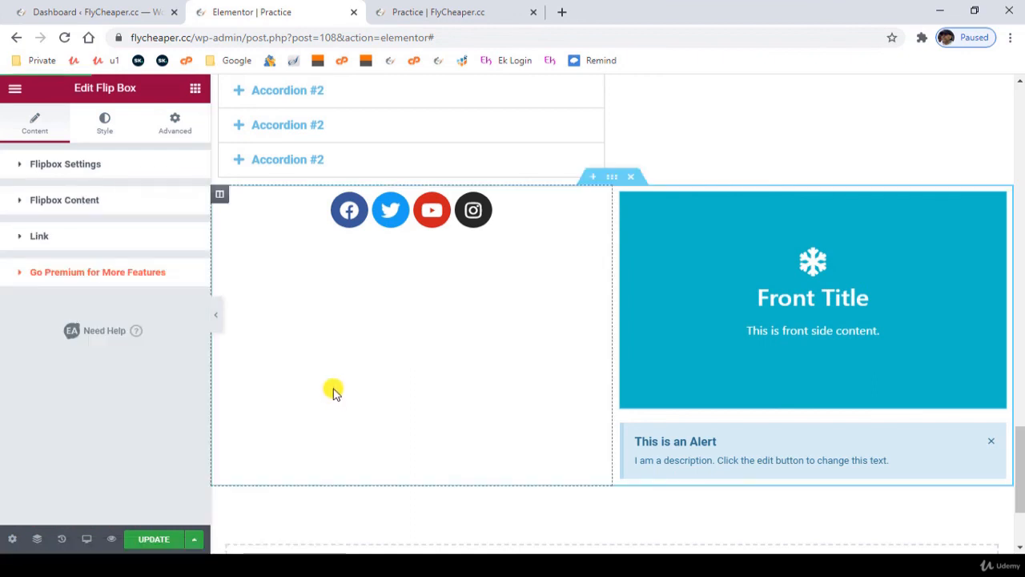
scroll(330, 392, up, 10)
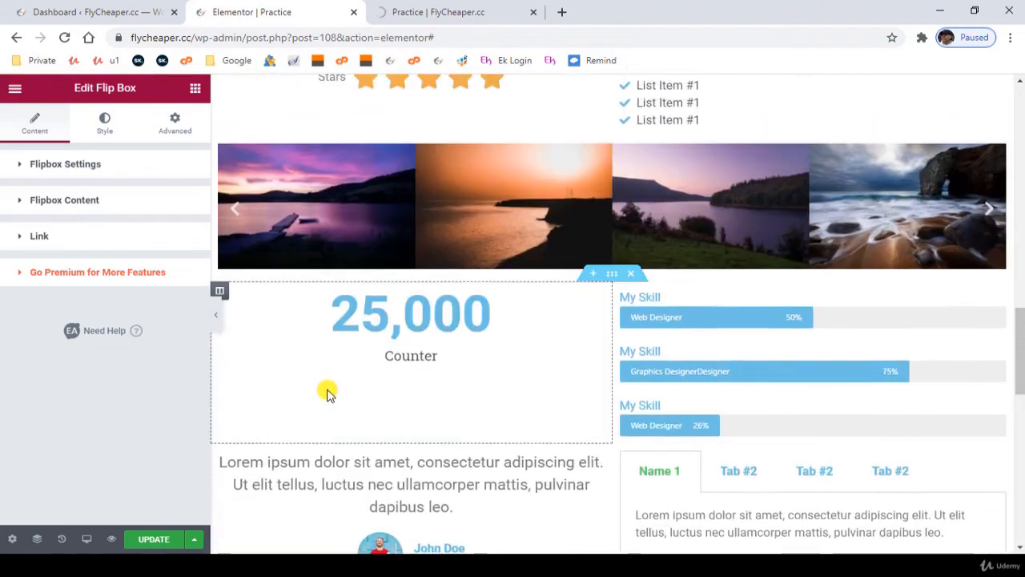
scroll(327, 392, up, 12)
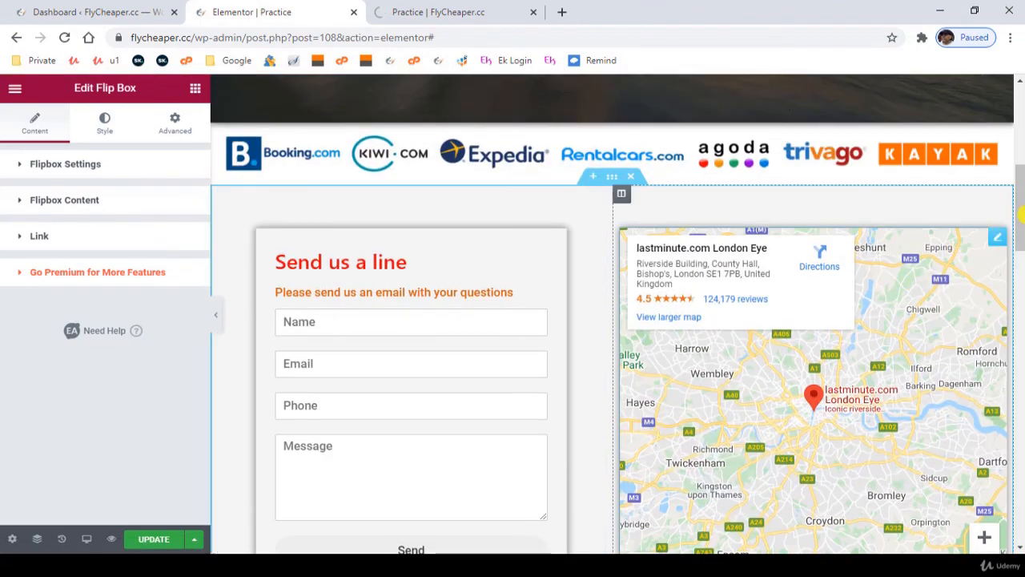
drag(1020, 214, 996, 110)
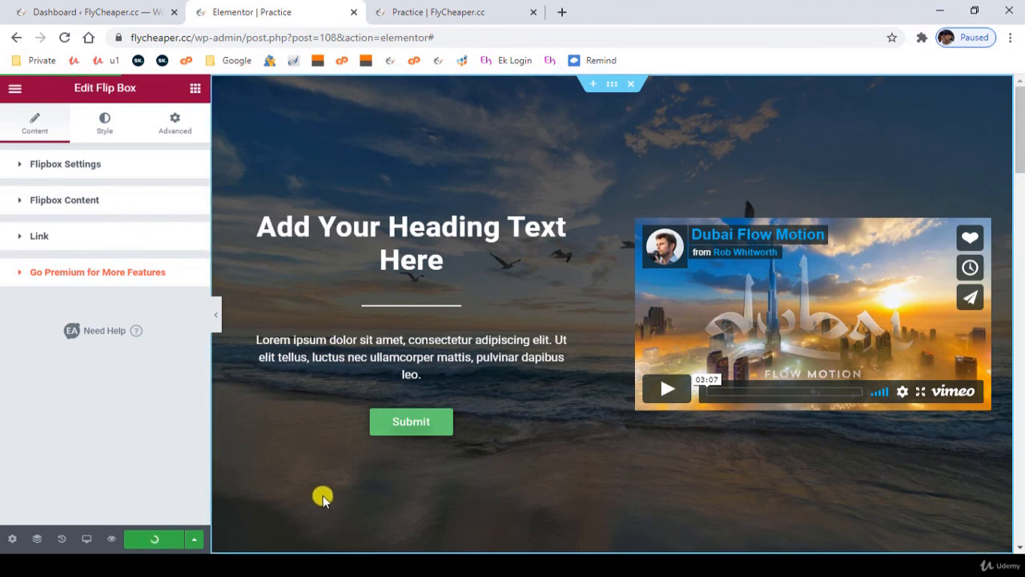
- Open the page settings, check the Page Layout options and look over the page content
click(12, 538)
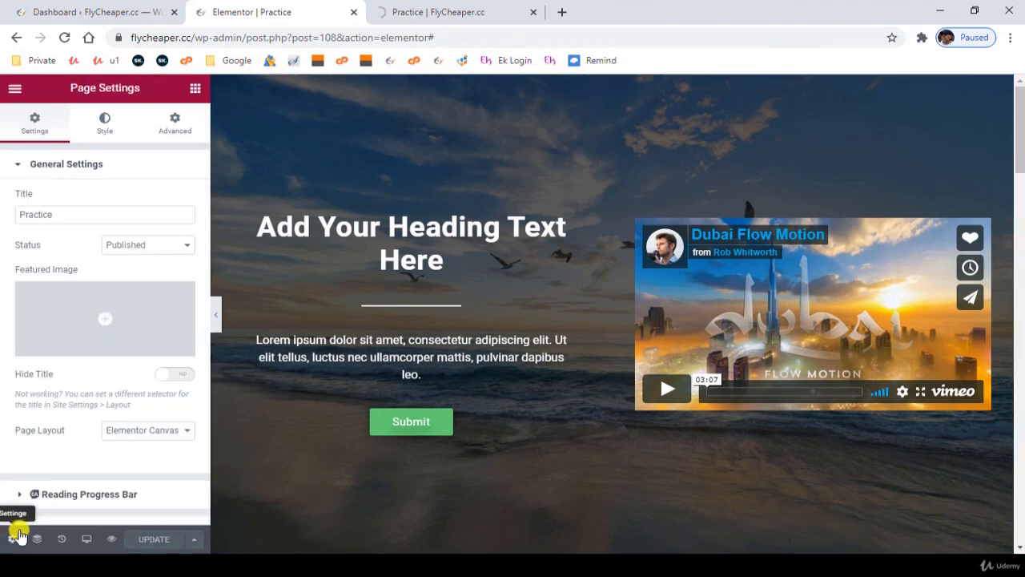
click(145, 430)
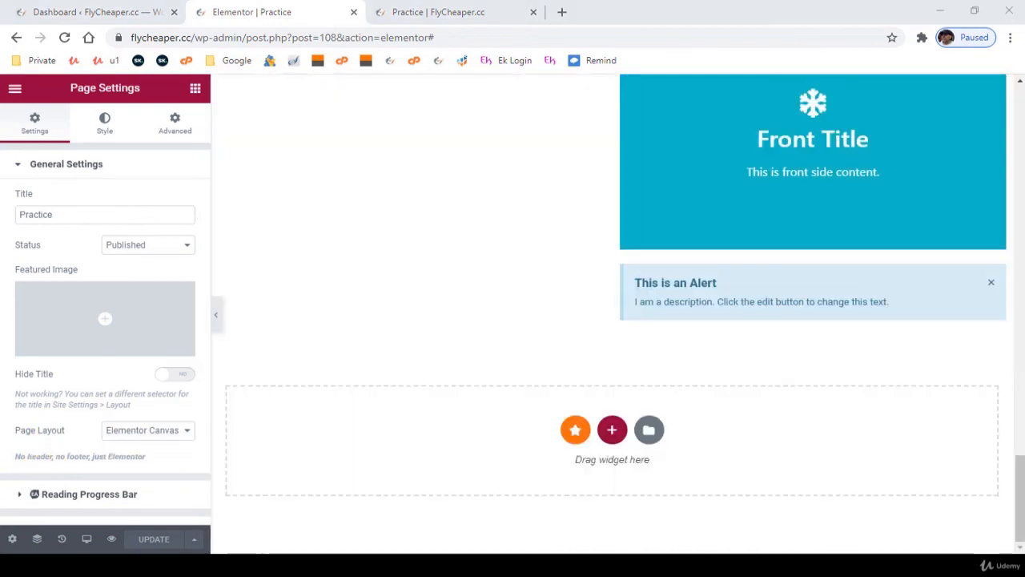
scroll(373, 385, up, 10)
scroll(344, 385, up, 15)
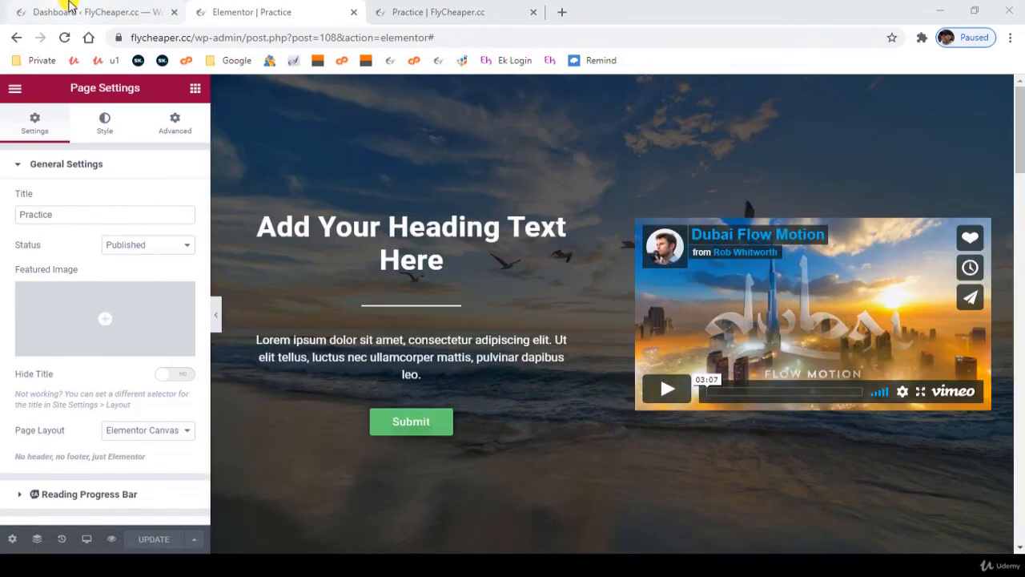
- In the WordPress dashboard, search new plugins for "elementor header", then install and activate Elementor – Header, Footer & Blocks Template
click(69, 6)
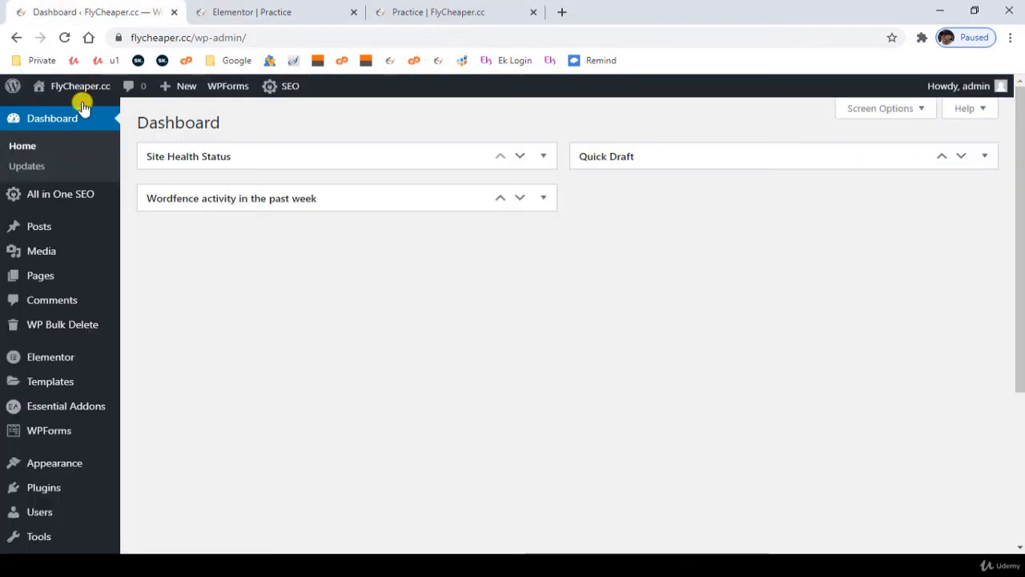
mouse_move(84, 490)
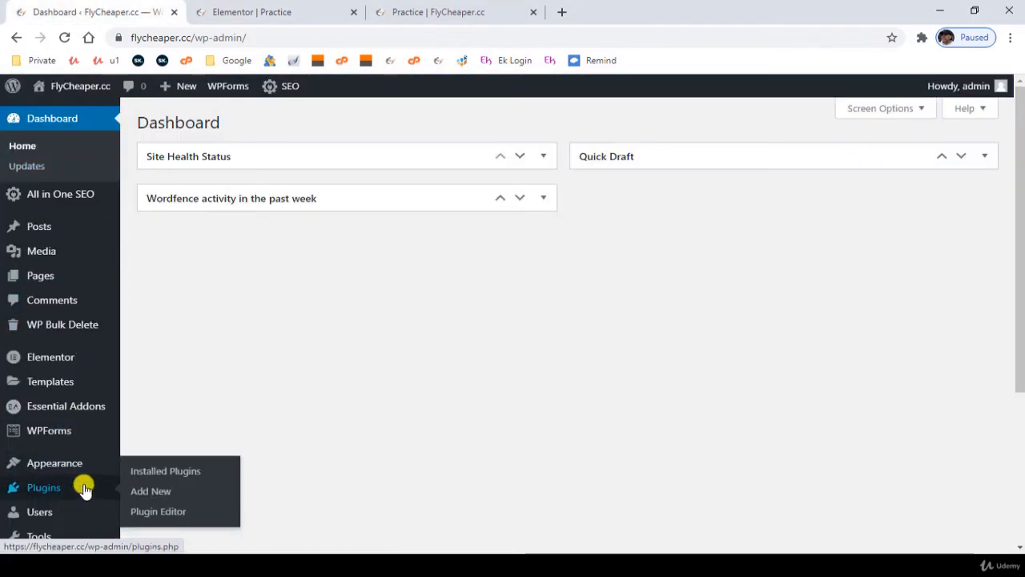
click(142, 493)
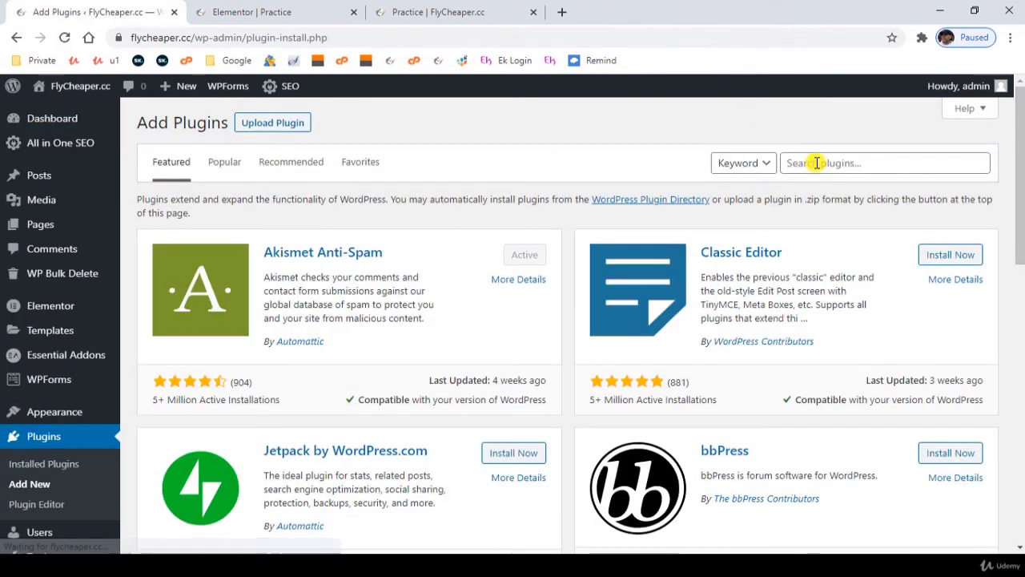
click(816, 163)
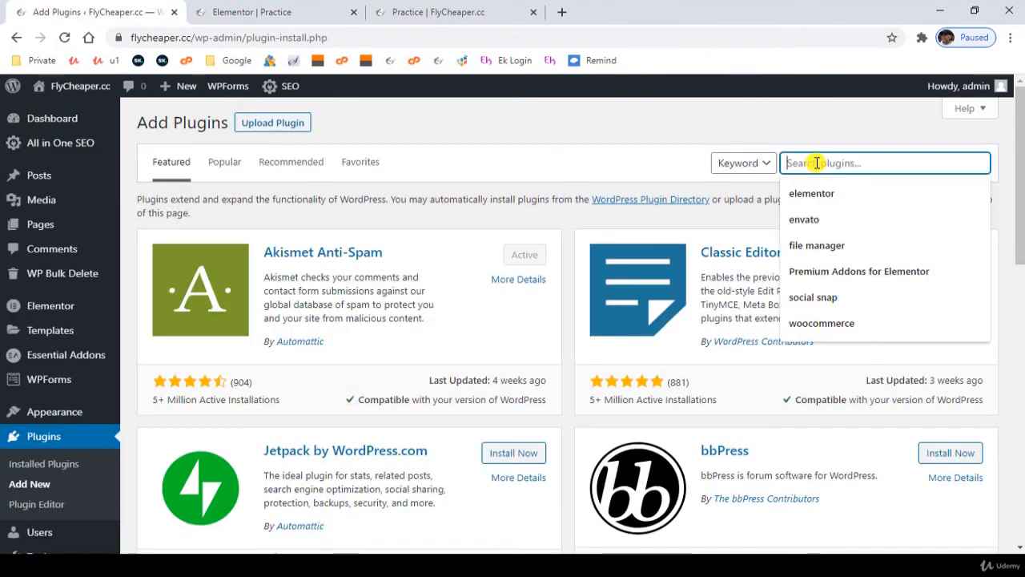
text(ele)
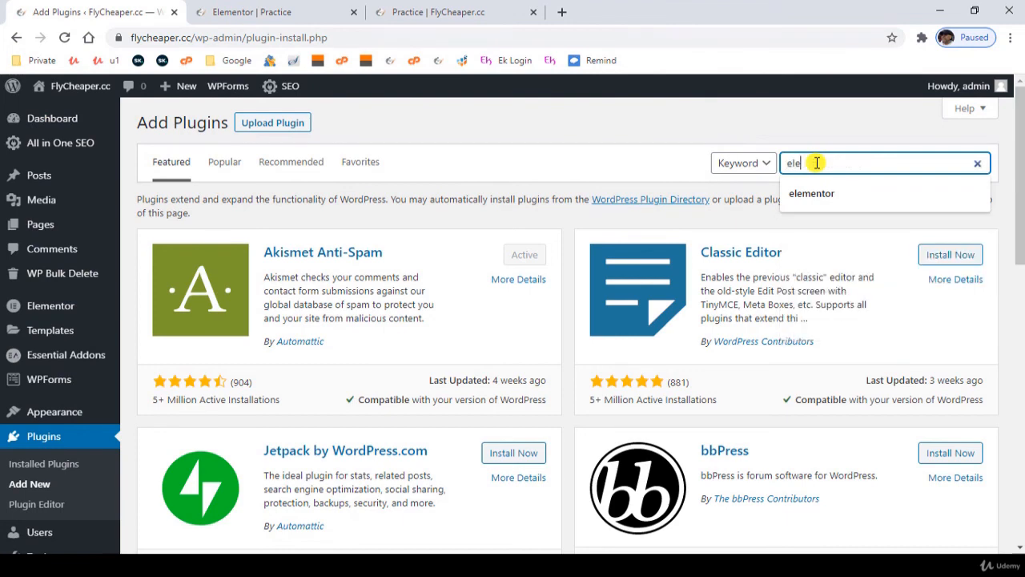
text(mentor header)
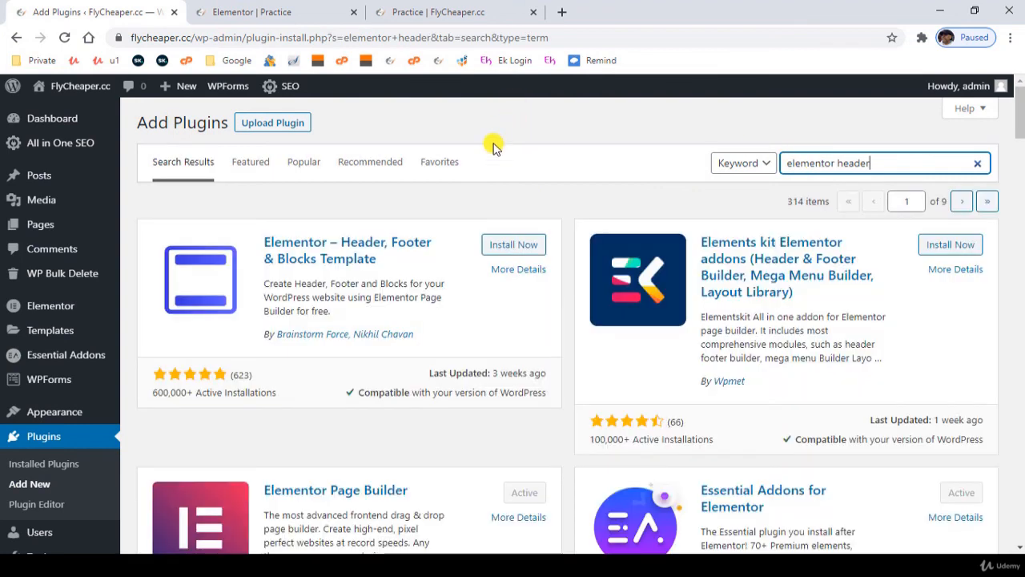
click(512, 247)
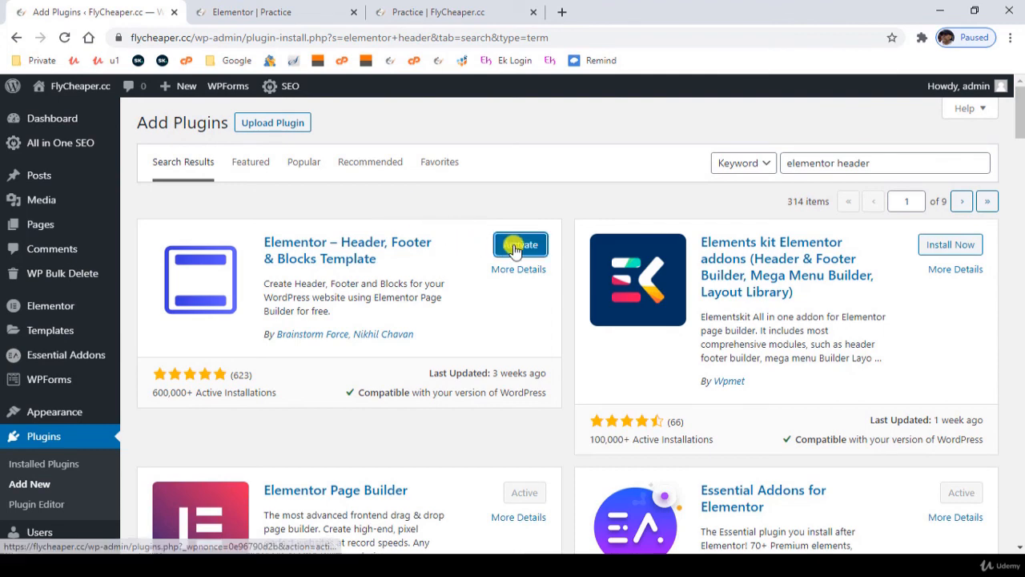
click(514, 244)
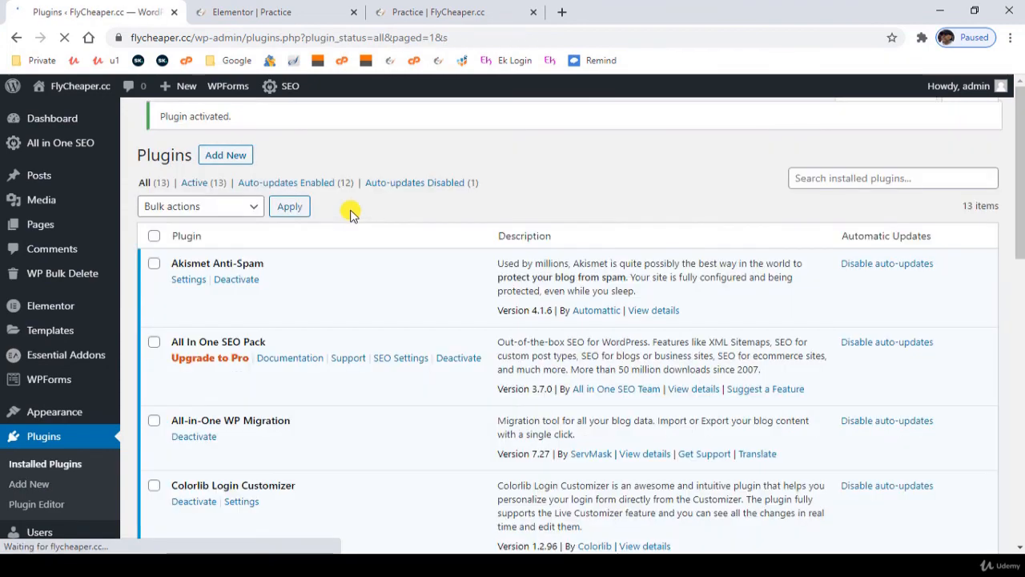
- Enable auto-updates for the Elementor - Header, Footer & Blocks plugin in the installed plugins list
scroll(393, 373, down, 3)
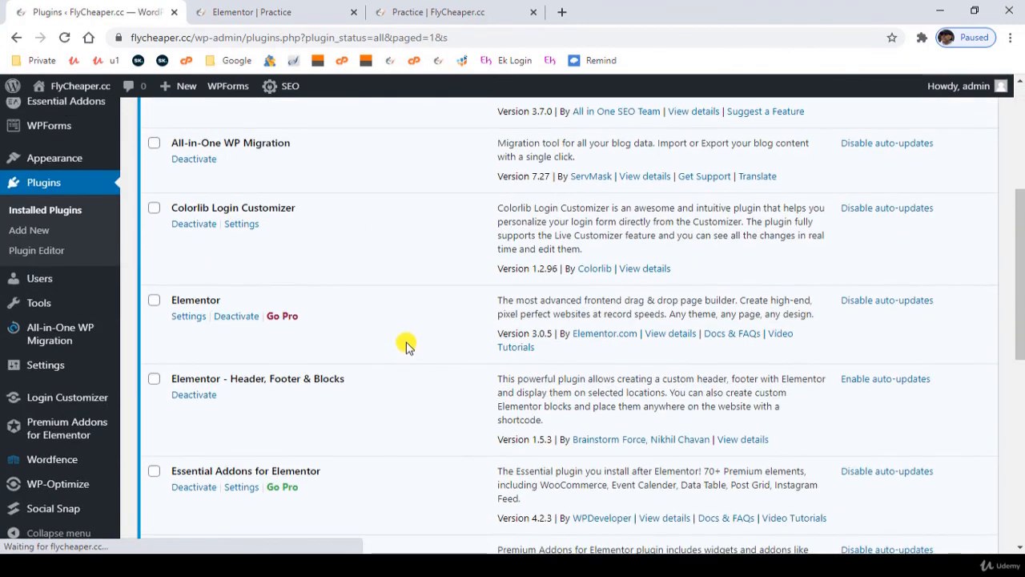
scroll(406, 345, up, 1)
scroll(406, 344, down, 2)
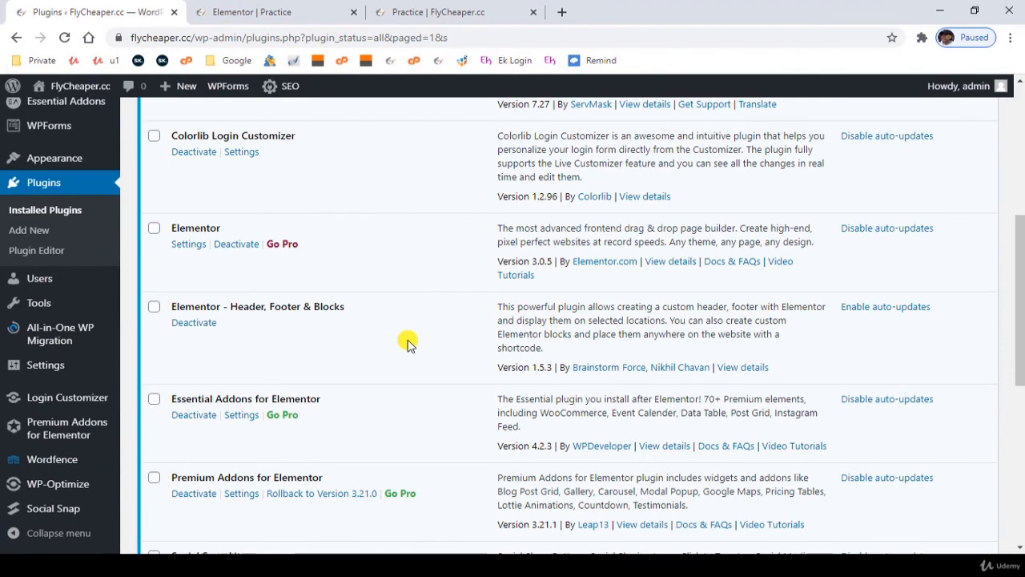
scroll(408, 343, down, 4)
scroll(407, 343, up, 4)
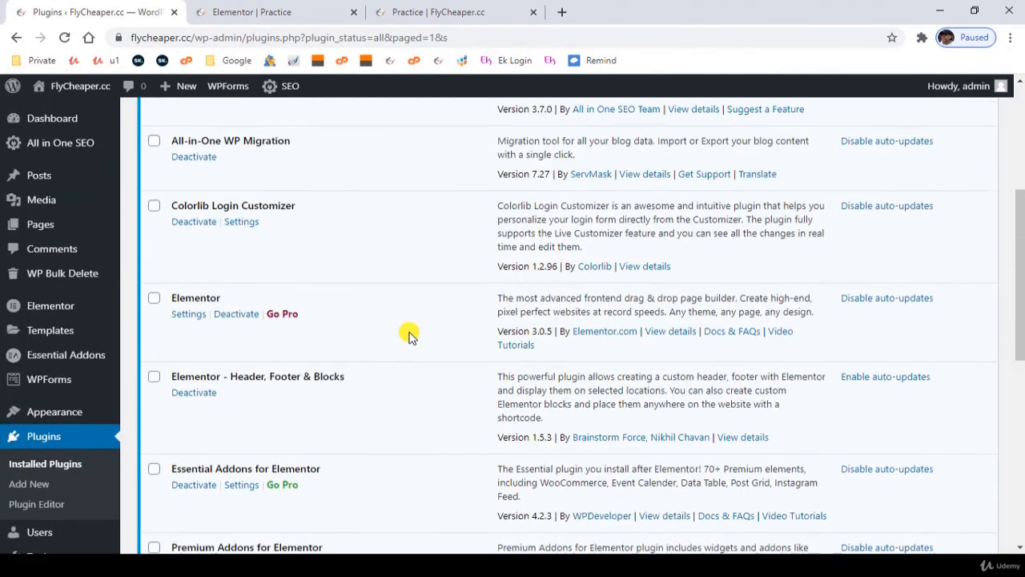
scroll(446, 332, up, 1)
scroll(446, 332, down, 1)
click(876, 381)
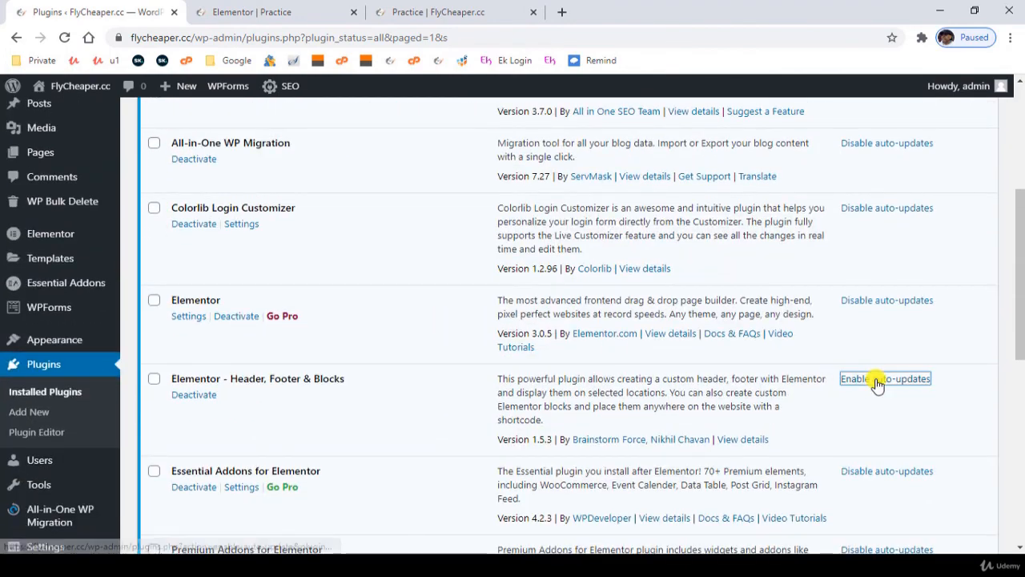
- Create a new Header Footer & Blocks template titled "header" and publish it
scroll(333, 324, down, 2)
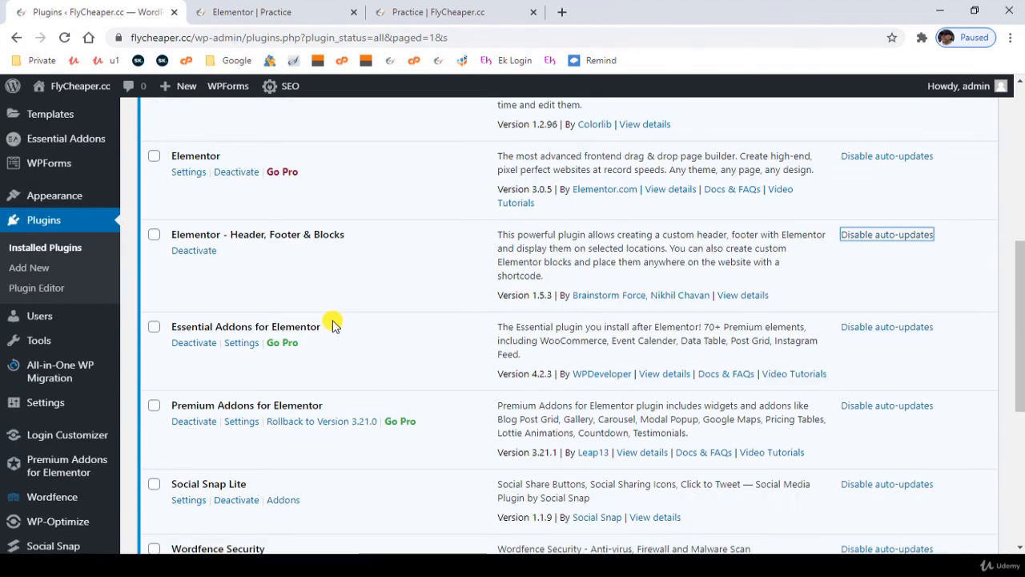
scroll(342, 342, down, 1)
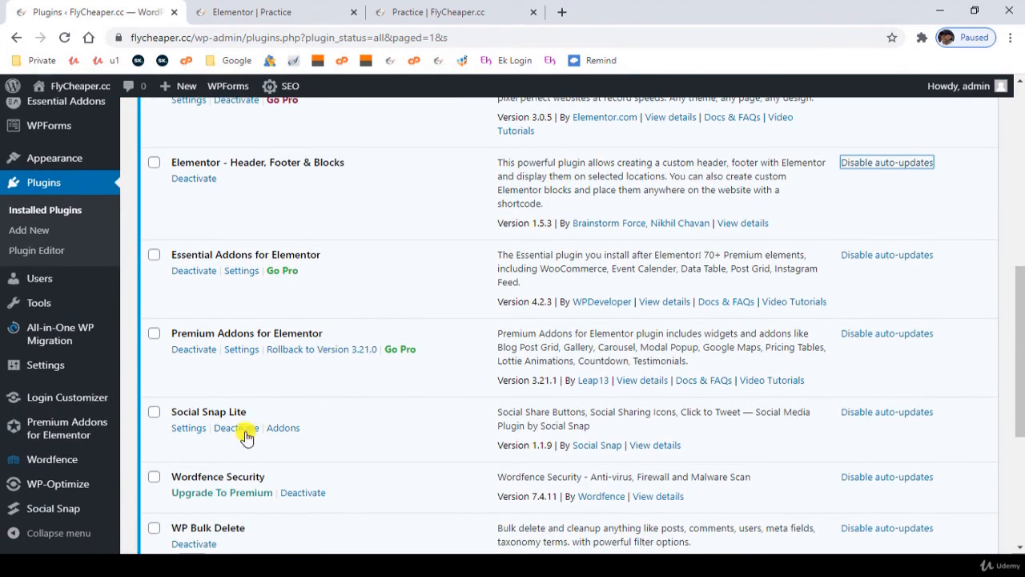
scroll(81, 259, up, 1)
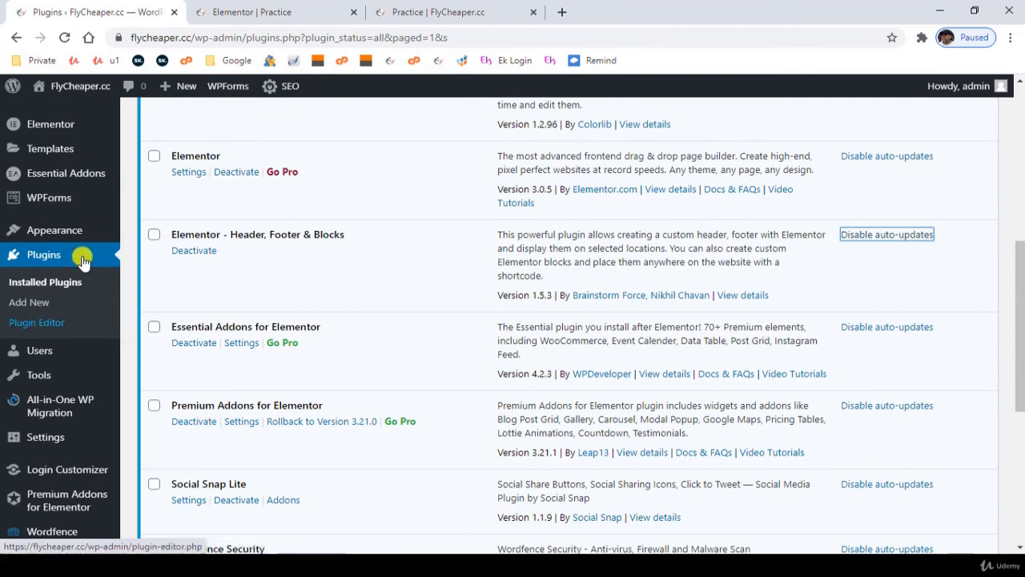
mouse_move(72, 233)
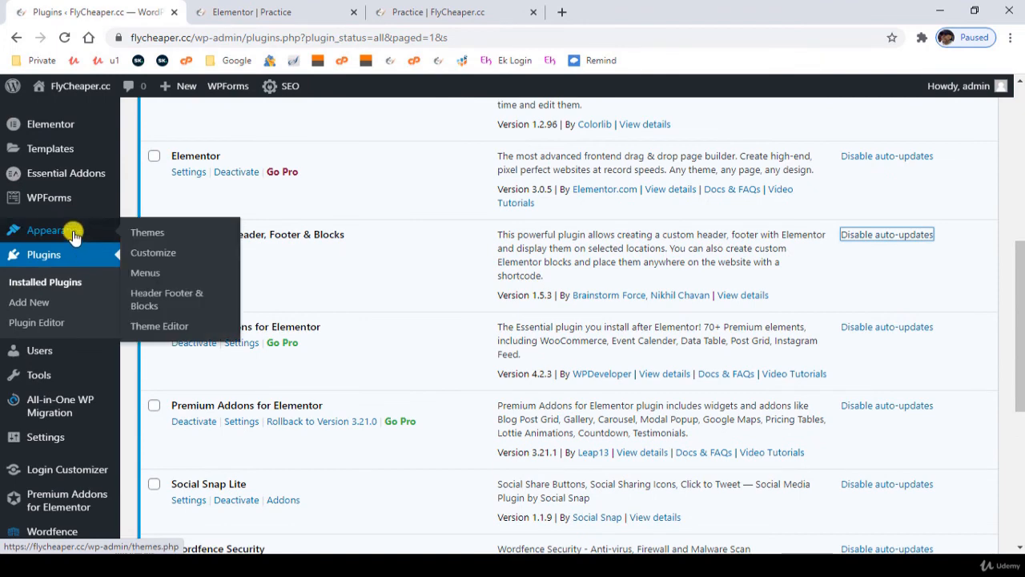
click(149, 295)
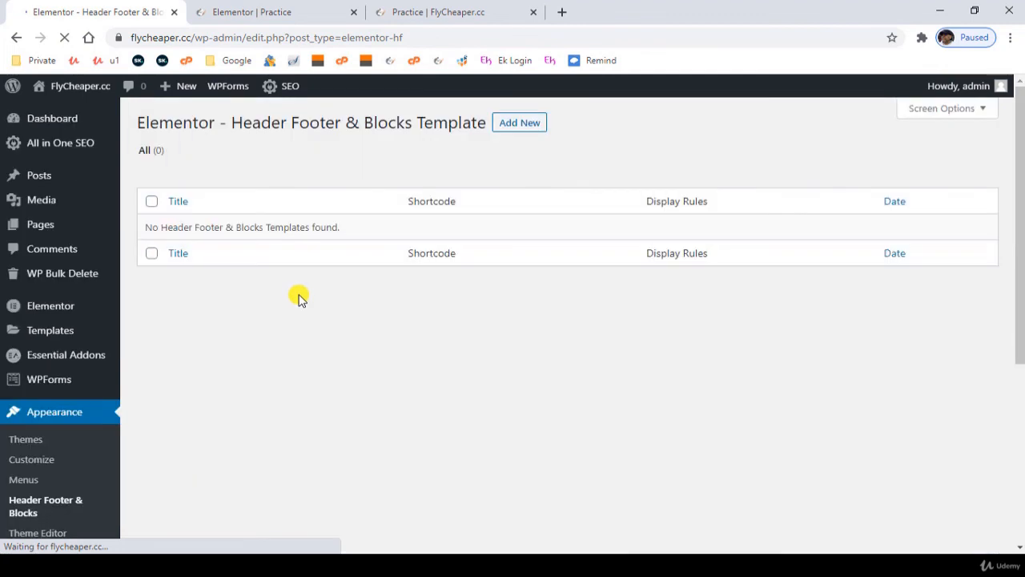
click(519, 128)
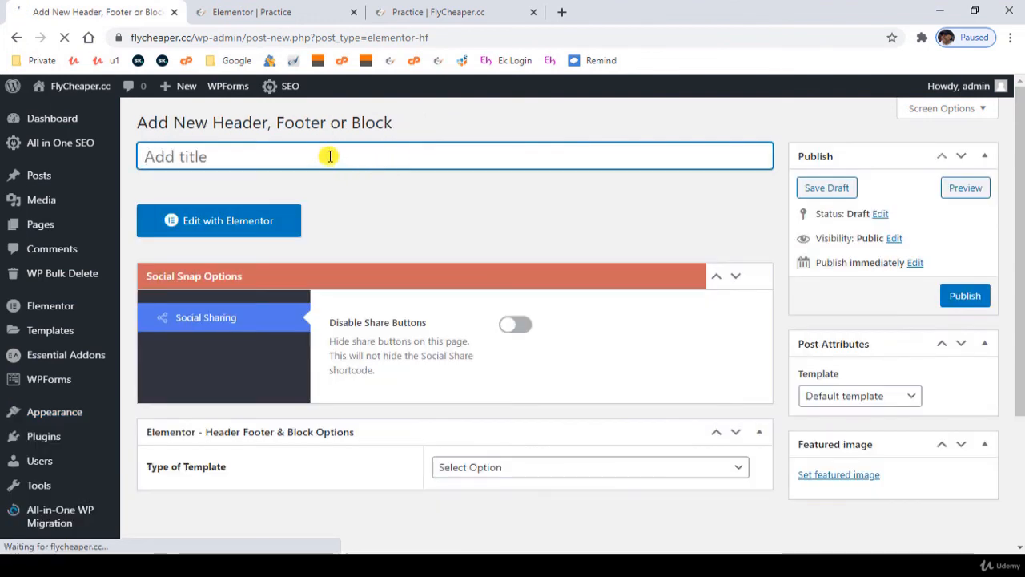
text(header)
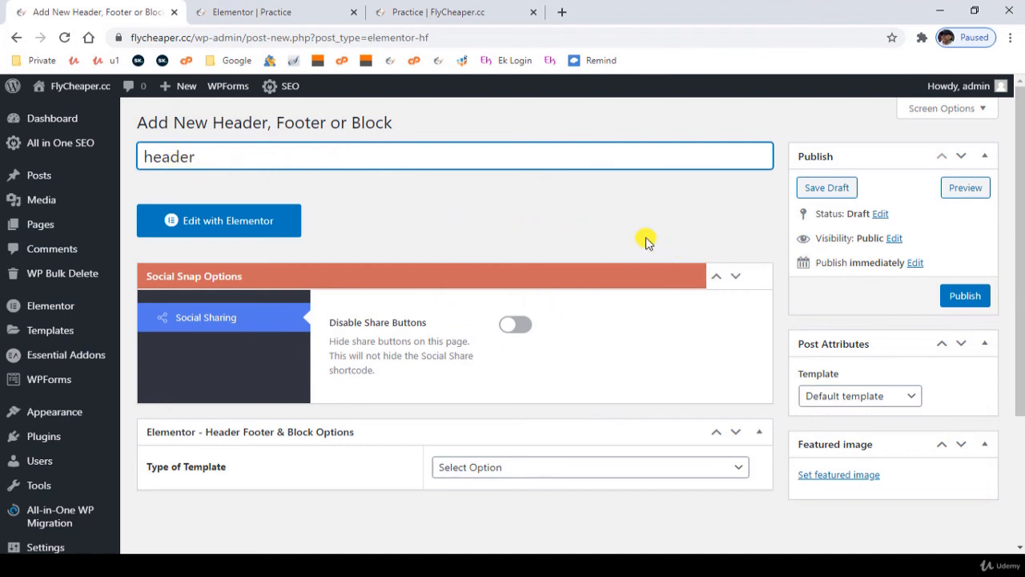
click(965, 296)
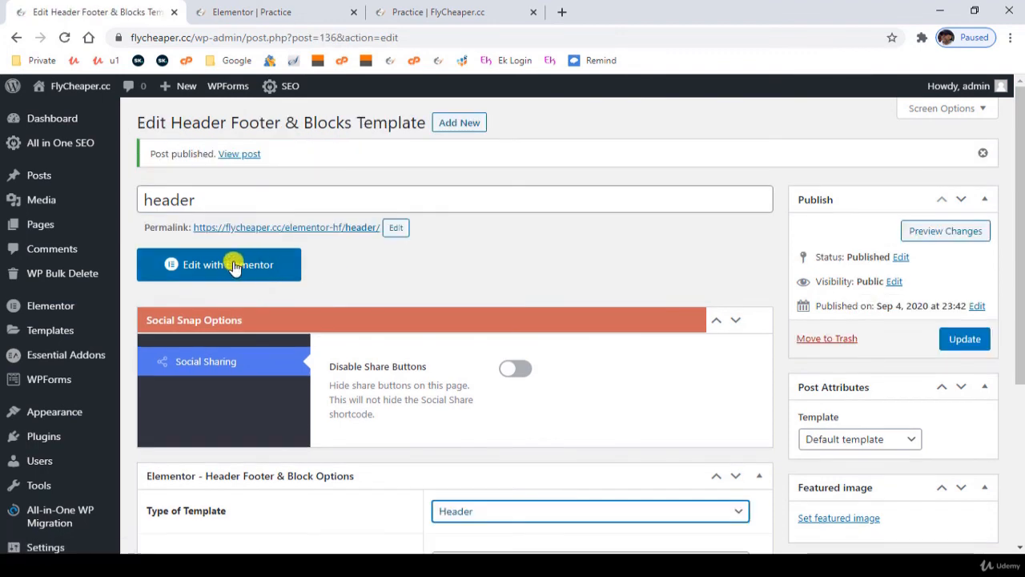
- Open the header template in Elementor and add a section with two equal columns
click(224, 262)
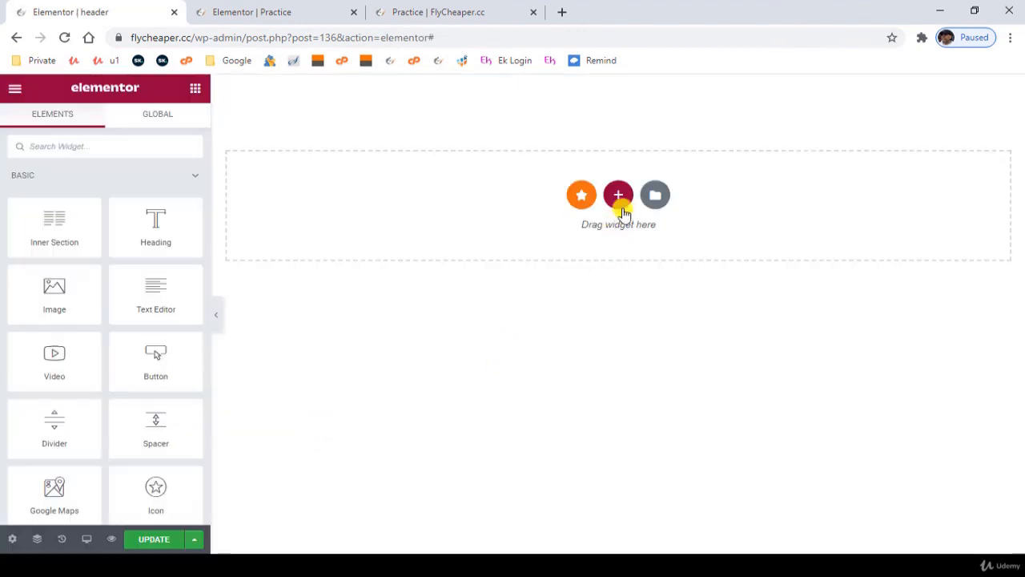
click(618, 198)
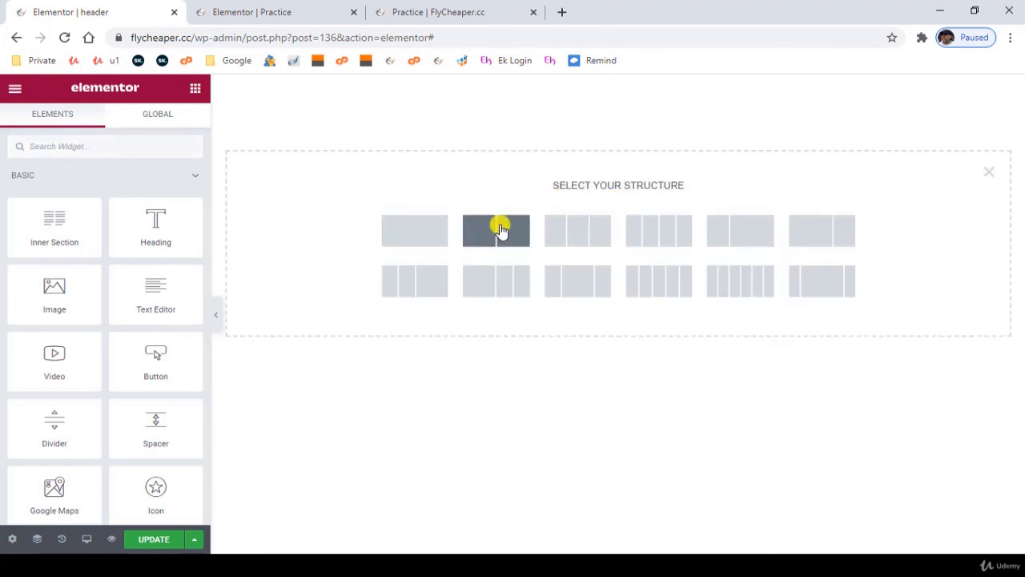
click(500, 231)
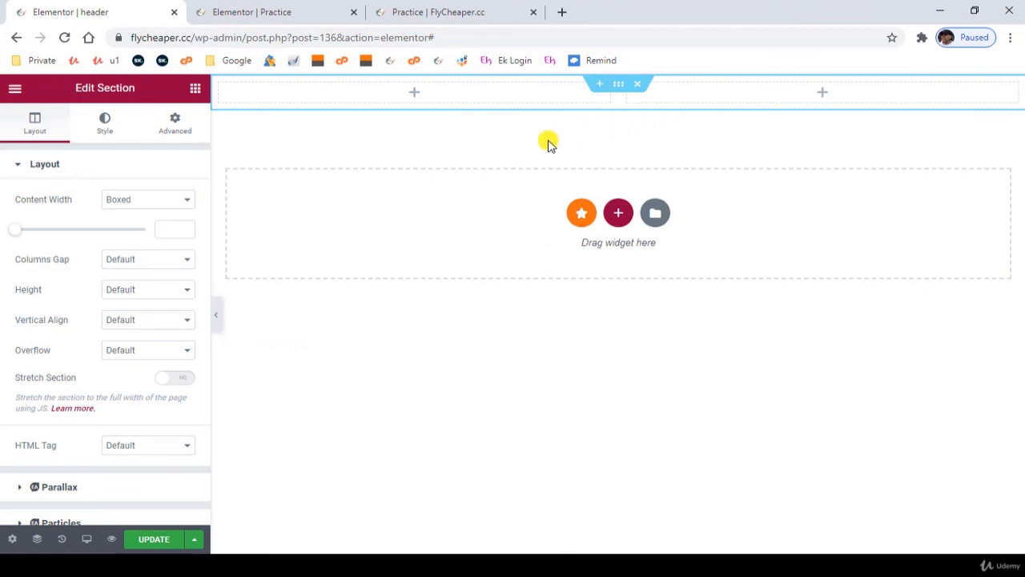
- Place an Image widget in the first column, insert Logo.png from the media library and align it left
click(418, 96)
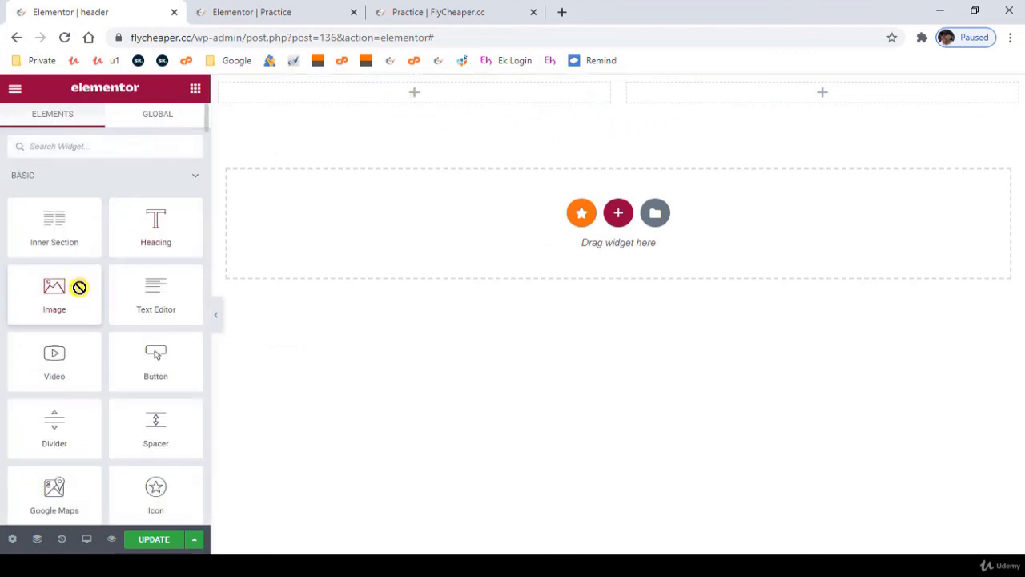
drag(79, 287, 437, 87)
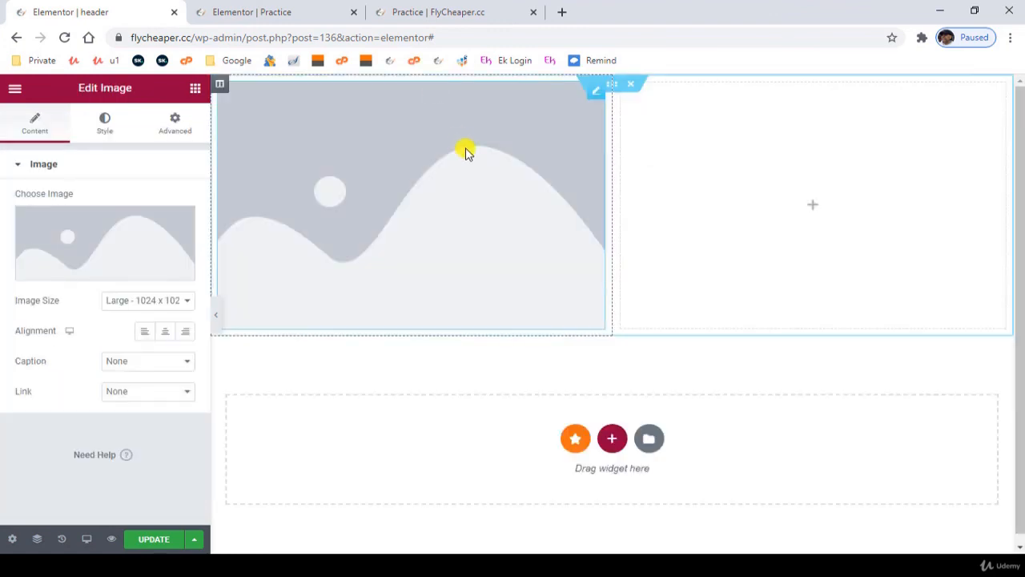
click(77, 258)
click(80, 258)
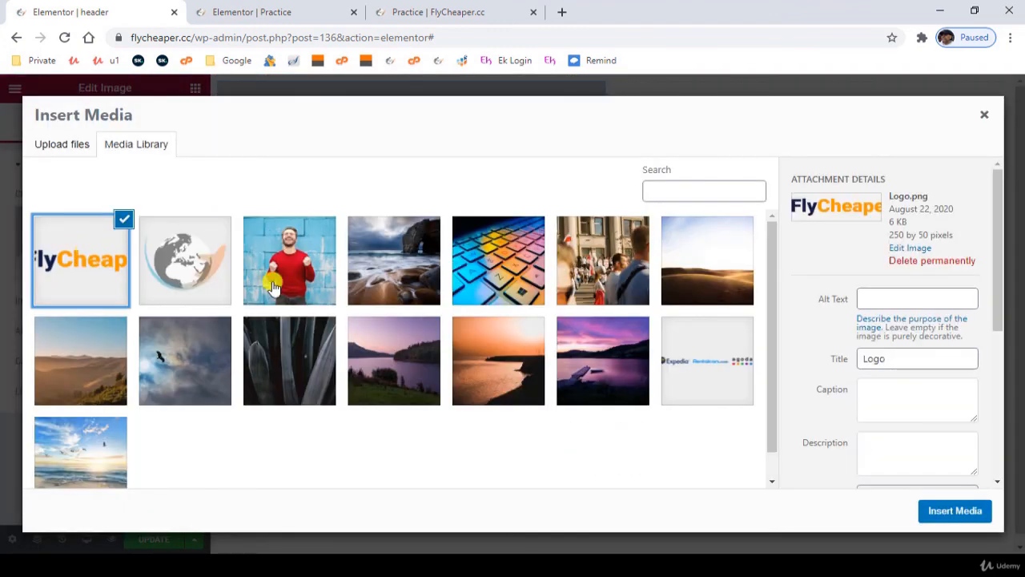
click(942, 511)
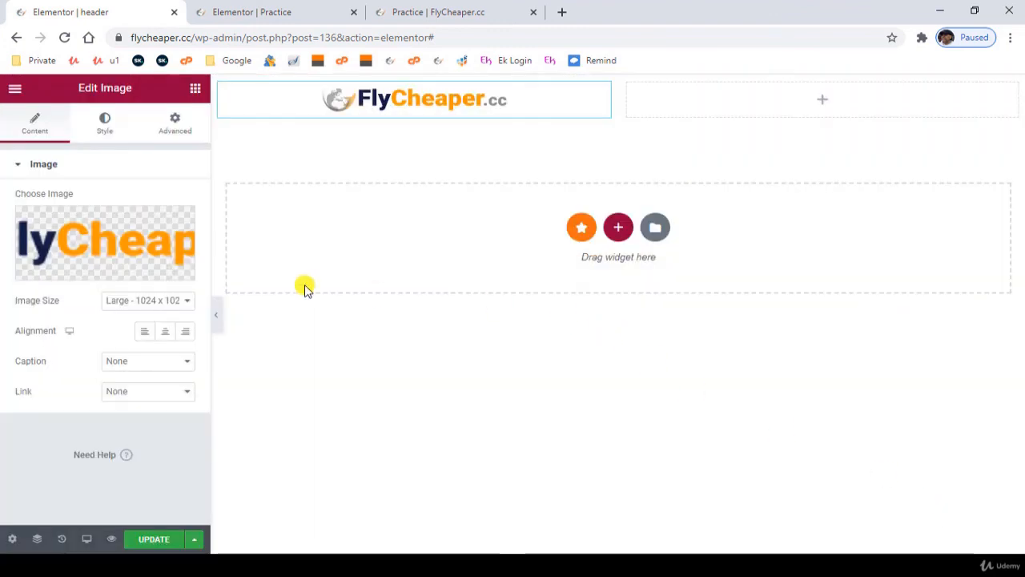
click(143, 334)
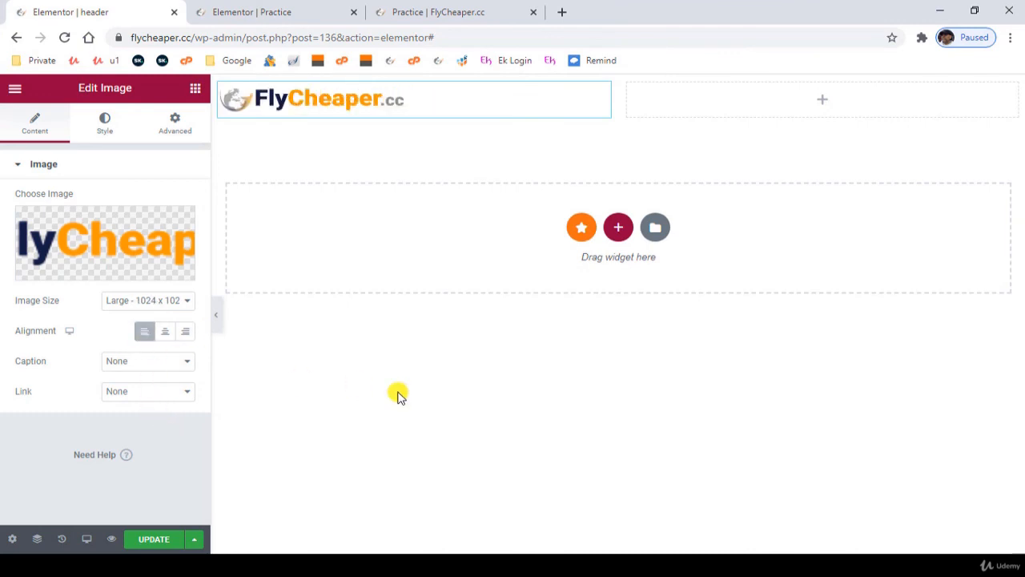
- Find the HFB Navigation Menu widget by searching for "menu" and place it in the empty second column
click(824, 102)
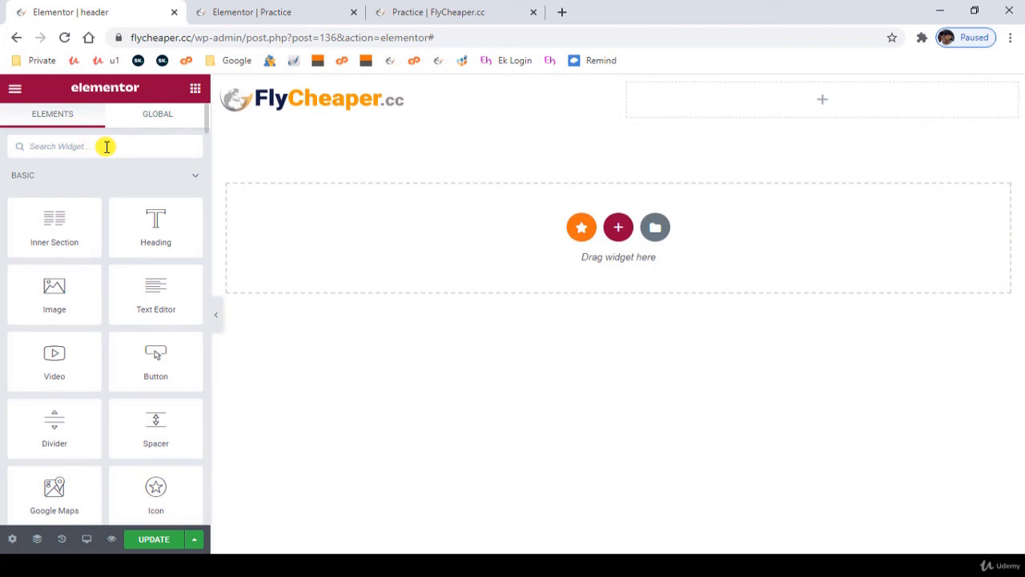
text(naviga)
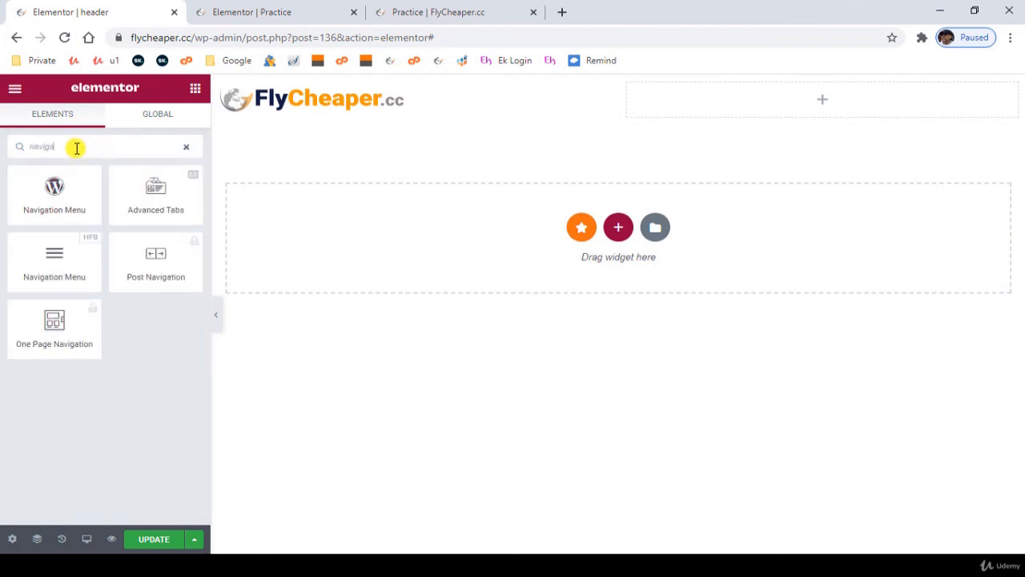
text(menu)
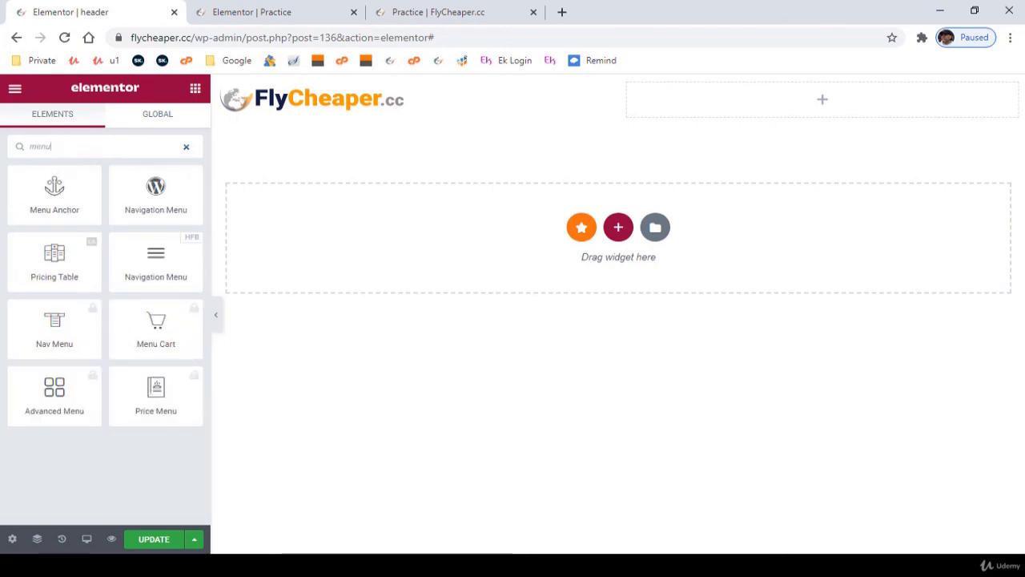
drag(146, 267, 709, 104)
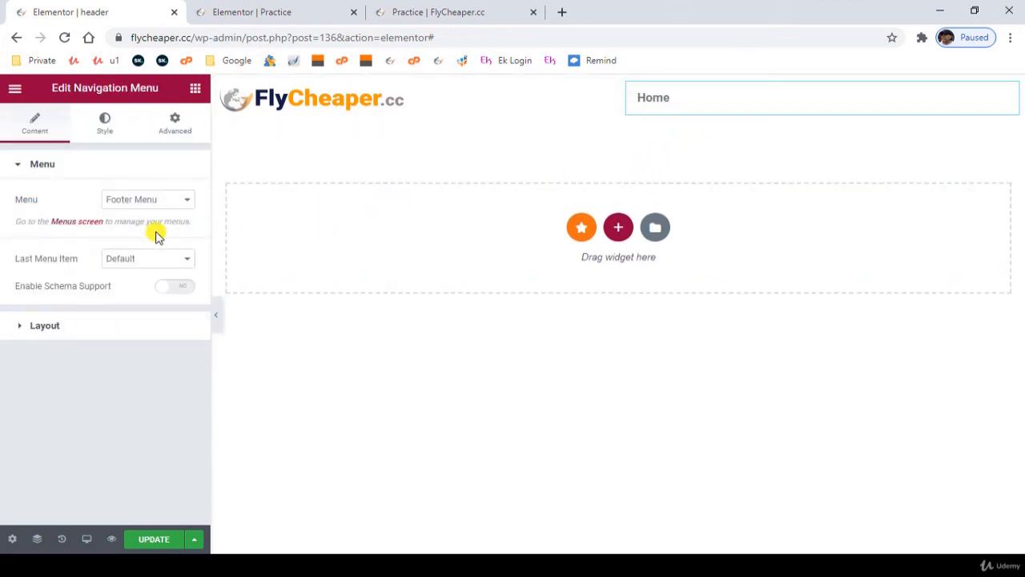
- Assign the Main Menu to the navigation widget and set its layout alignment to Right
click(142, 206)
click(141, 224)
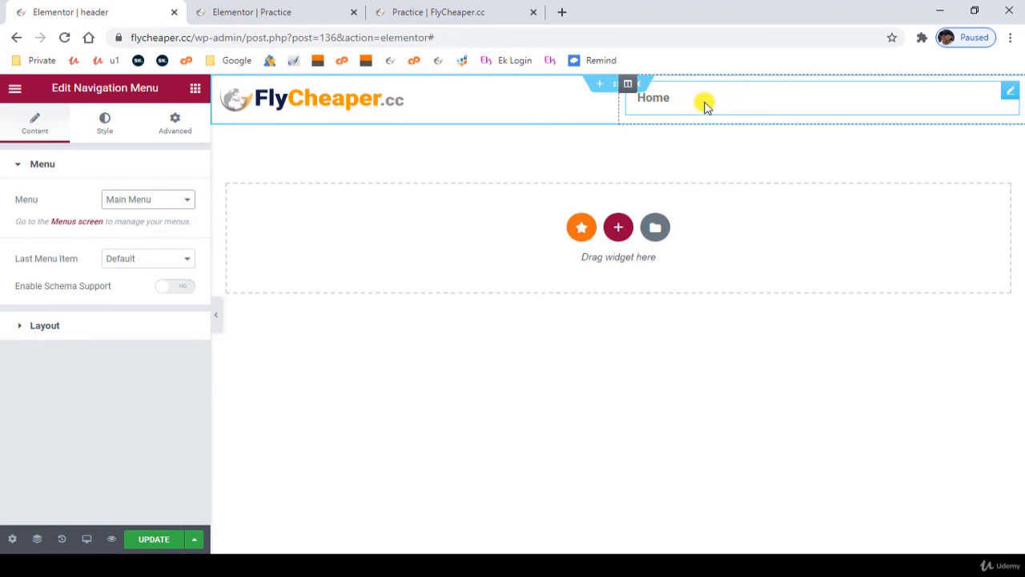
click(44, 325)
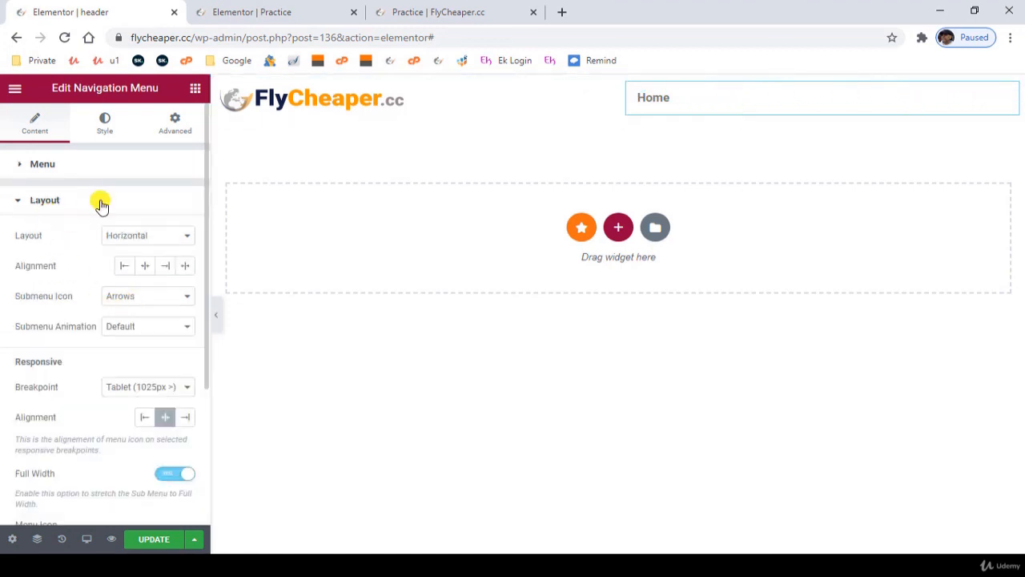
click(165, 267)
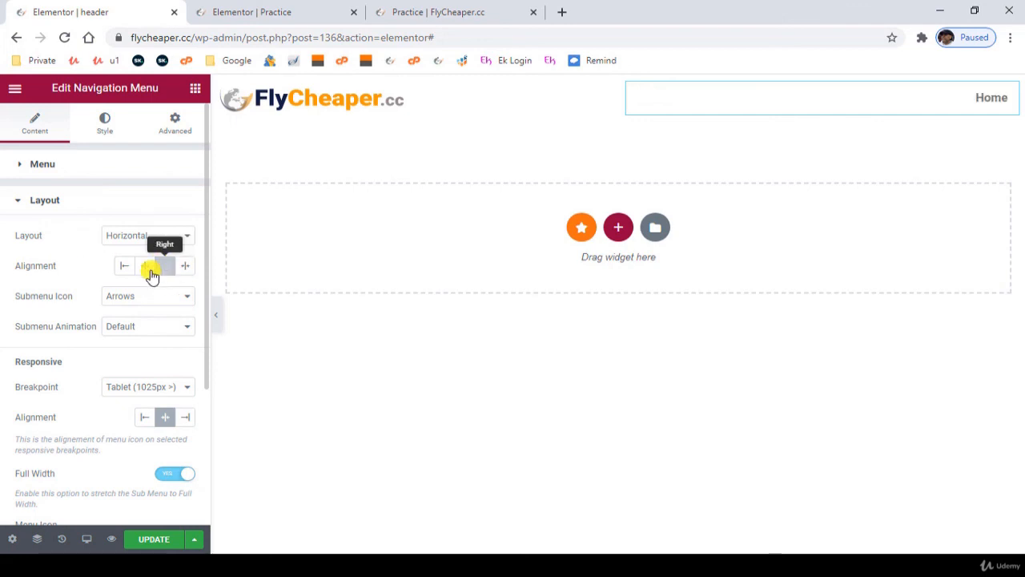
scroll(66, 340, down, 2)
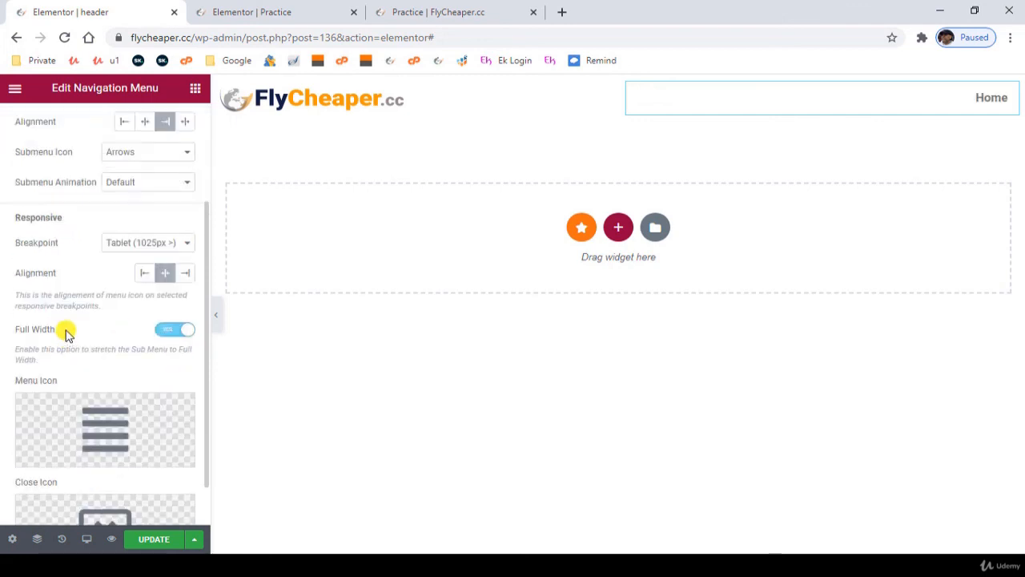
scroll(66, 334, down, 1)
mouse_move(149, 372)
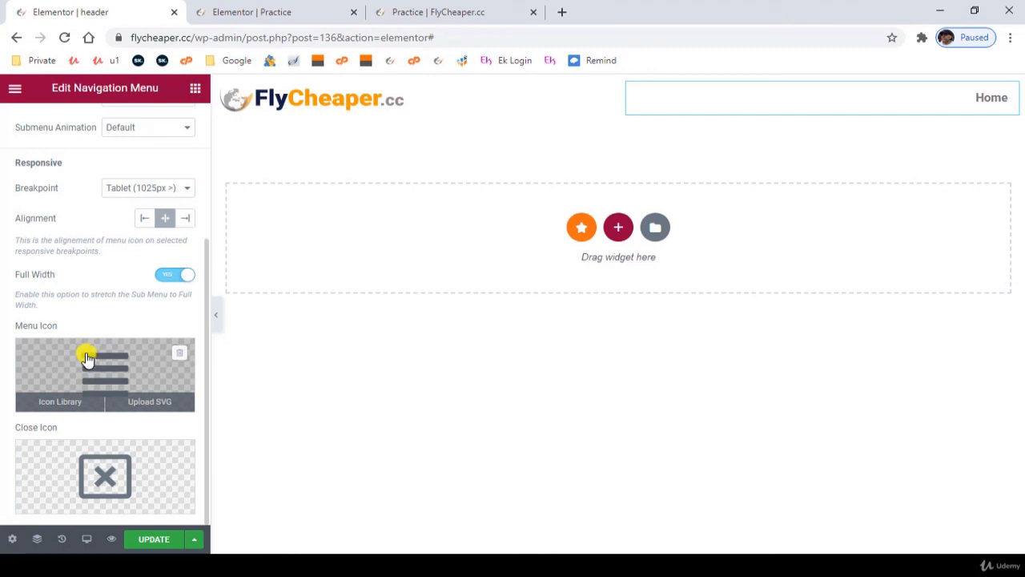
scroll(94, 330, up, 3)
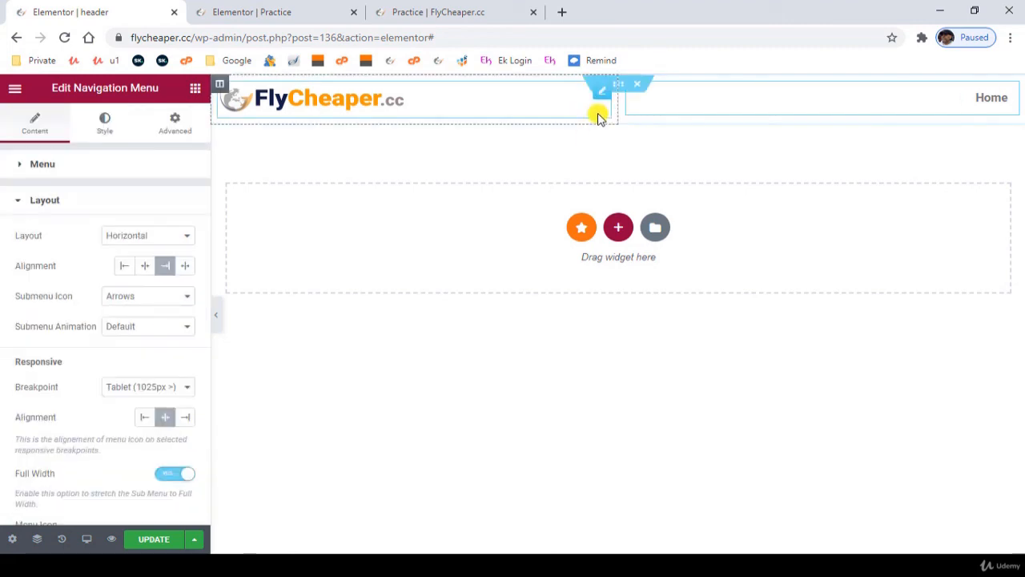
- Try the Primary global color as the header section's background and reset the color to none
mouse_move(586, 113)
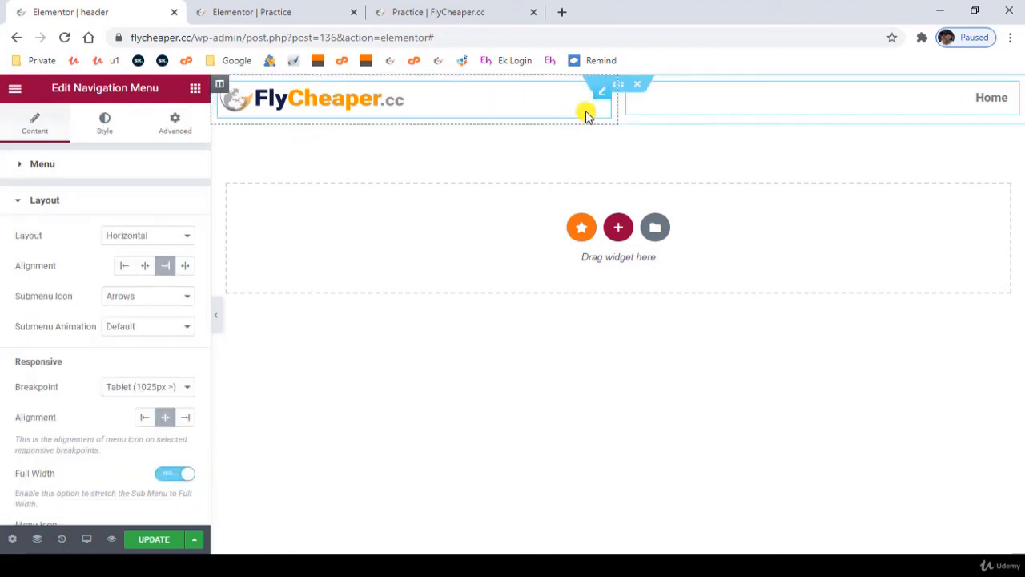
click(621, 86)
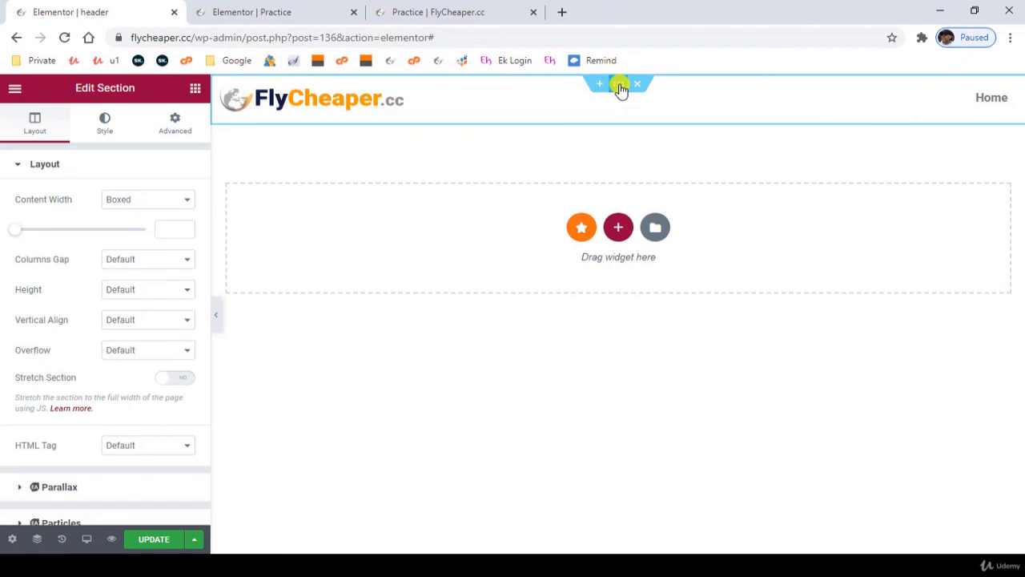
click(105, 126)
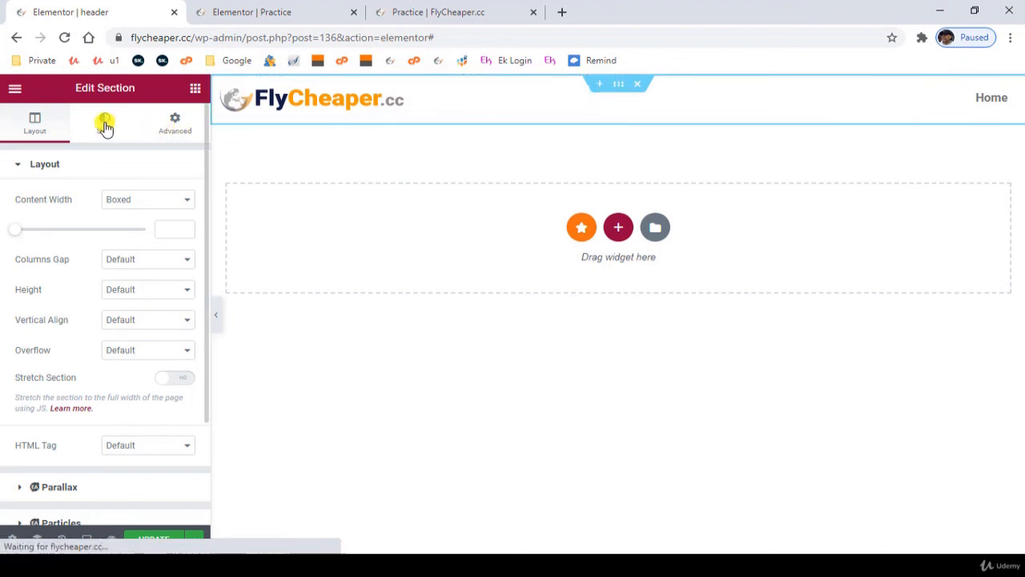
click(125, 232)
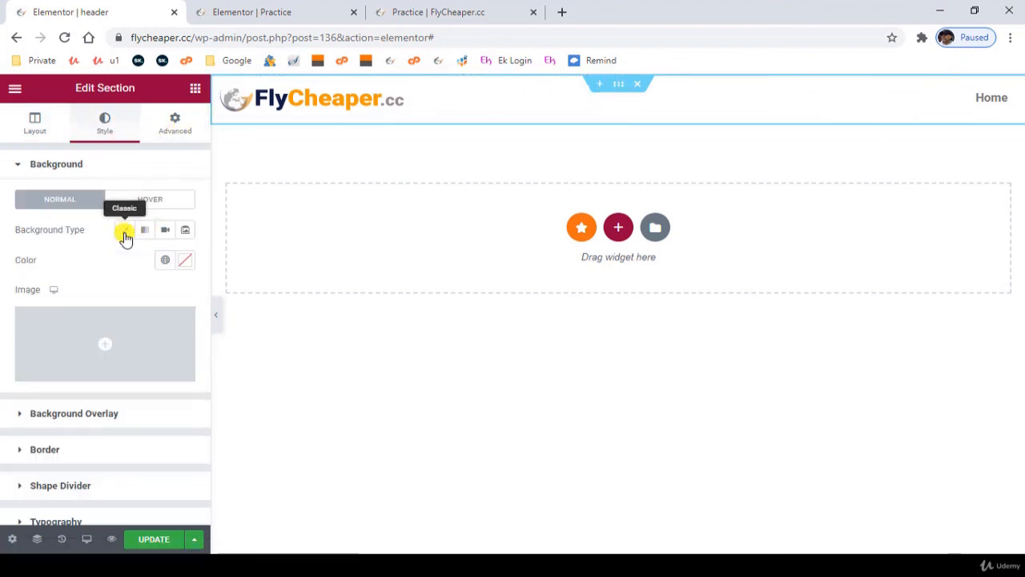
click(163, 259)
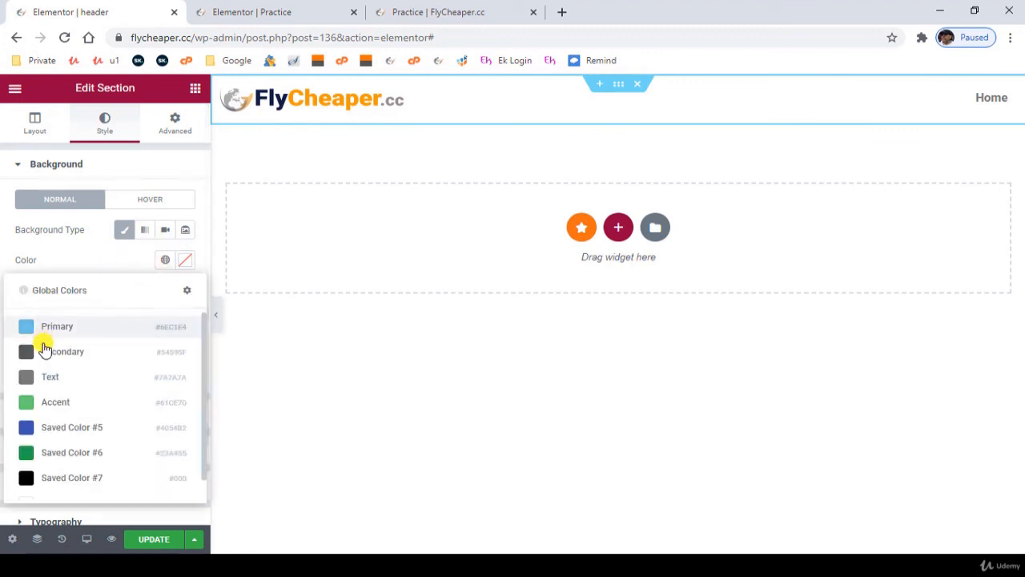
click(48, 333)
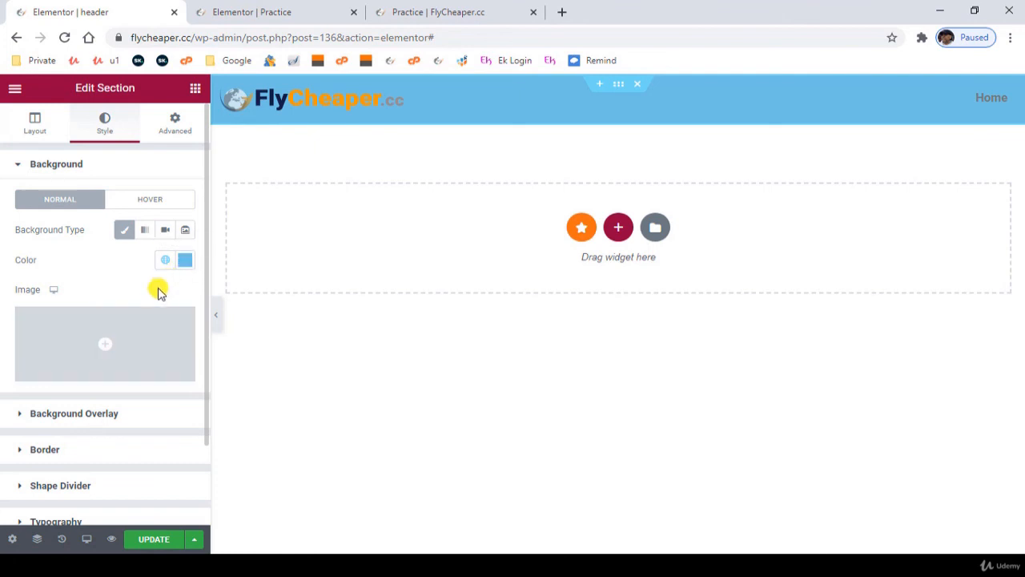
click(185, 259)
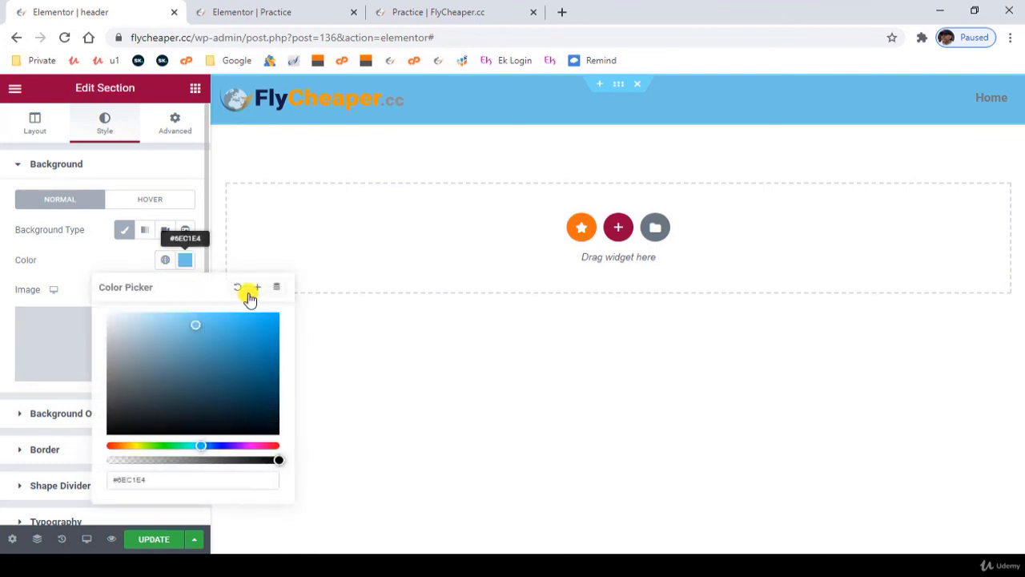
click(237, 289)
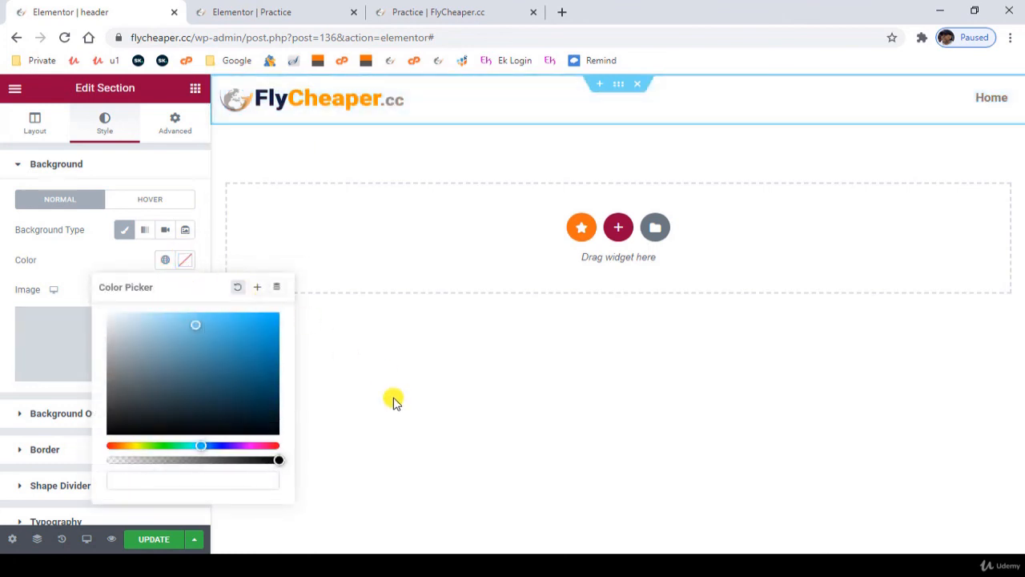
click(298, 476)
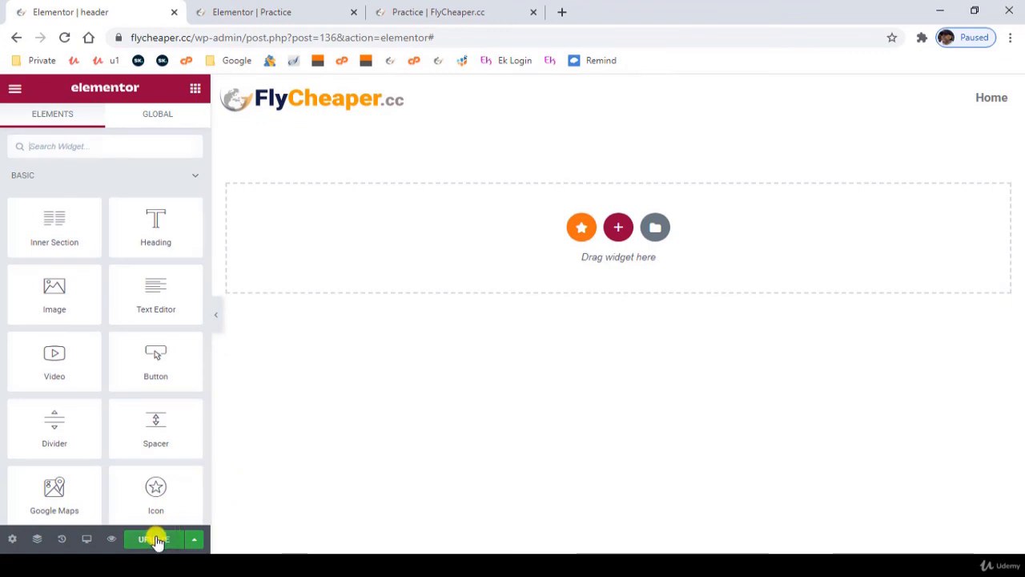
- Update the header template and exit Elementor to the template's edit page in the WordPress dashboard
click(158, 540)
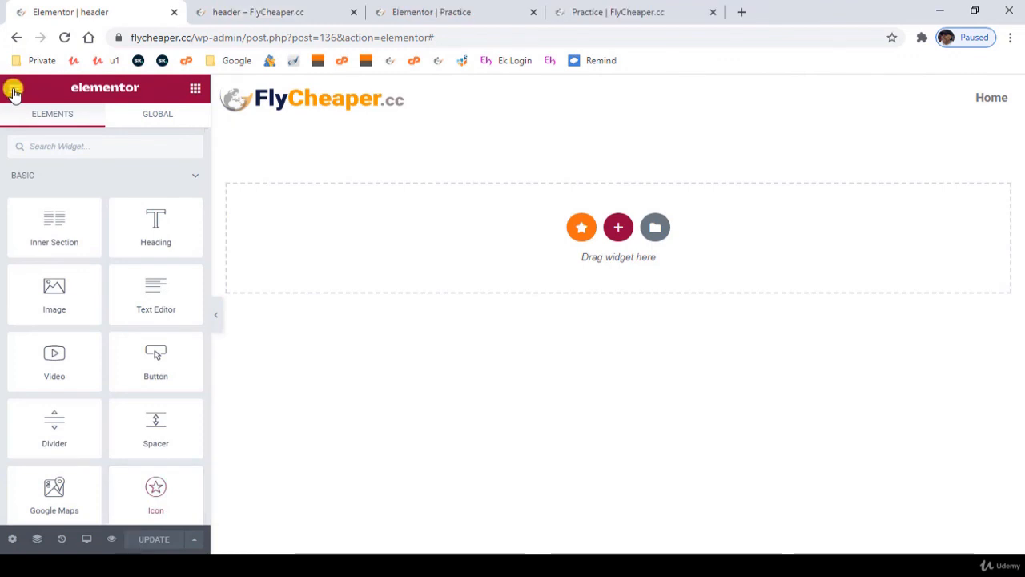
click(13, 91)
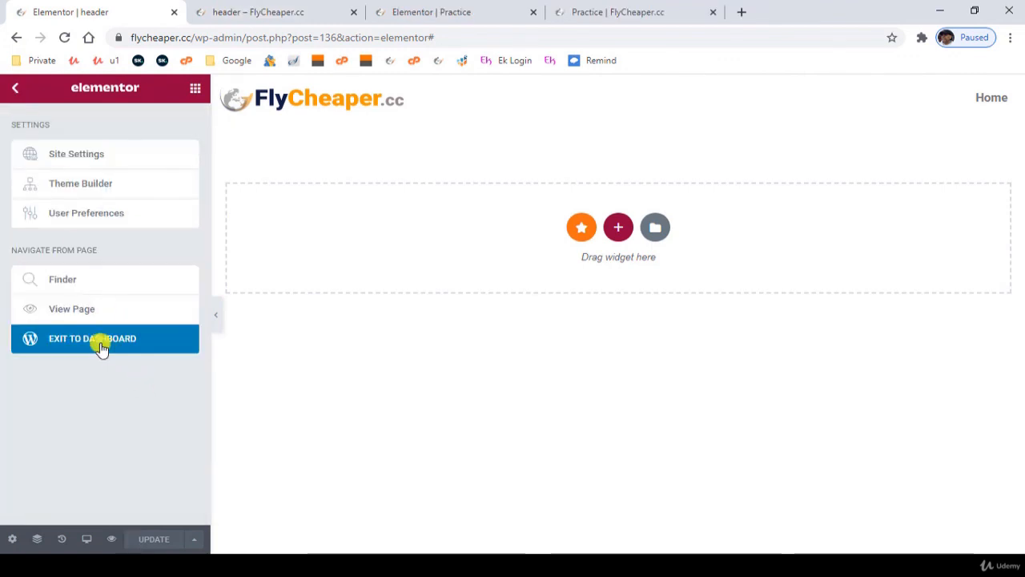
click(100, 346)
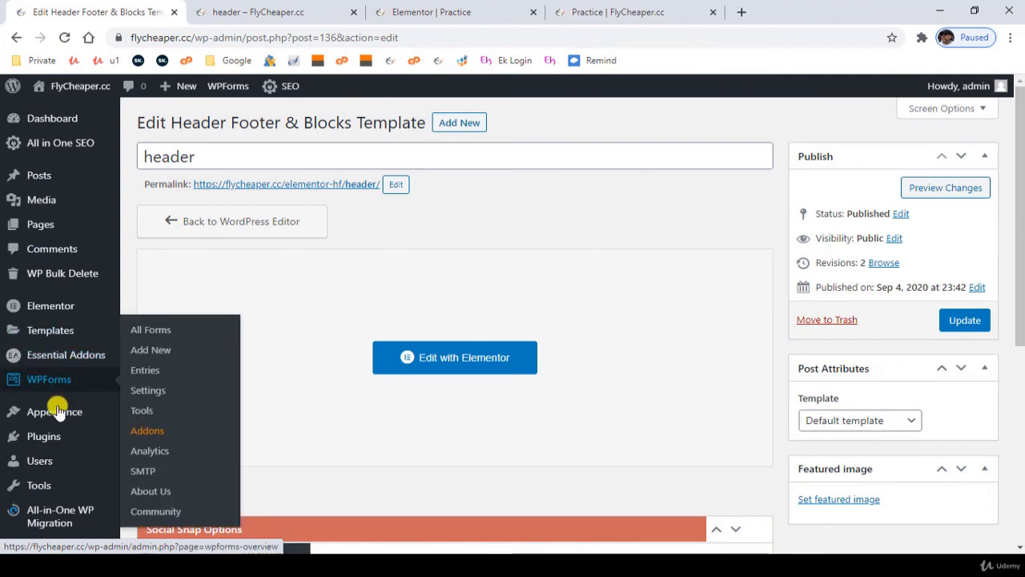
mouse_move(67, 413)
click(175, 478)
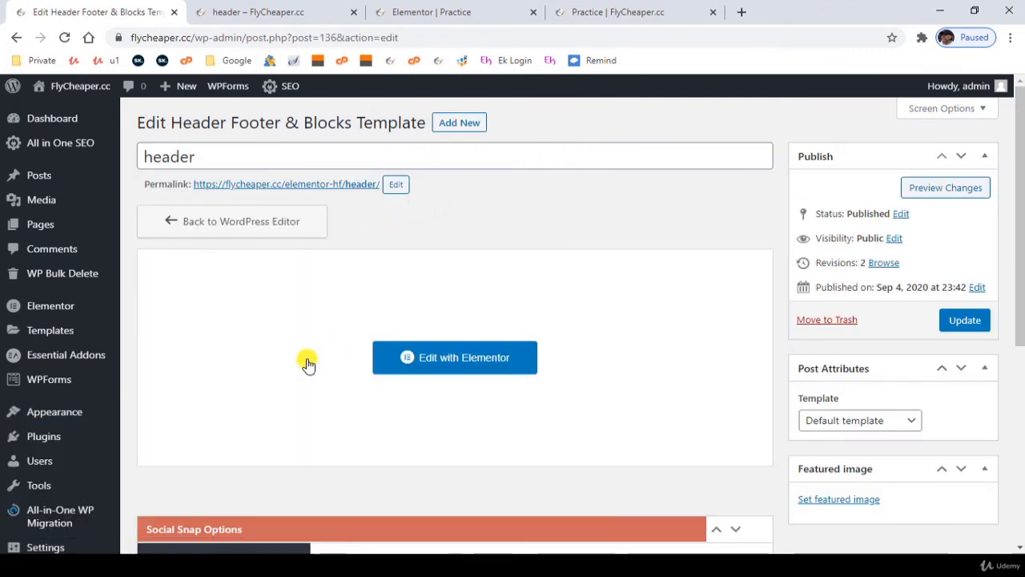
- In the header template's options, set the type of template to Header and display it on the Entire Website
scroll(308, 362, down, 2)
scroll(307, 362, down, 3)
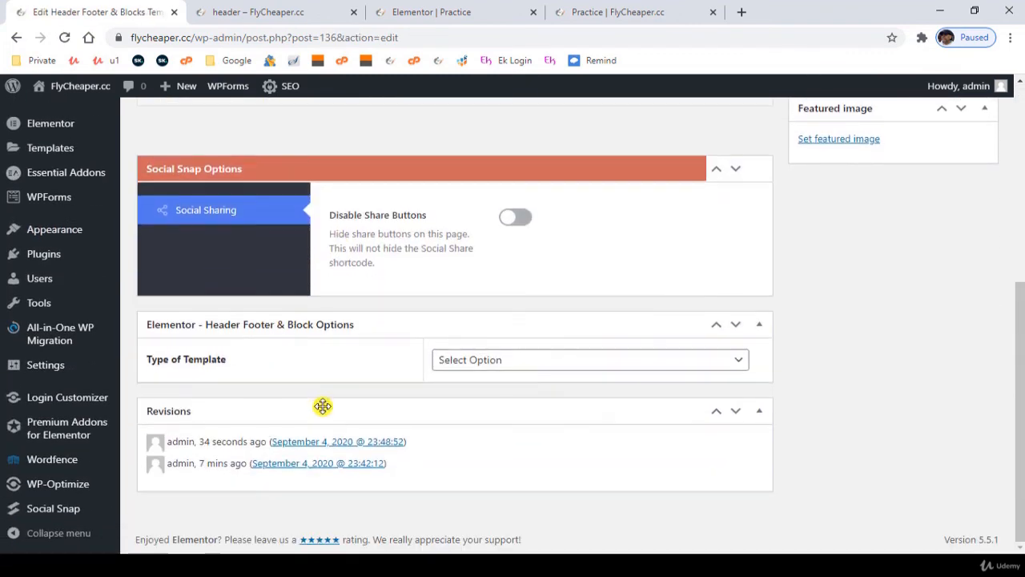
click(474, 364)
click(473, 392)
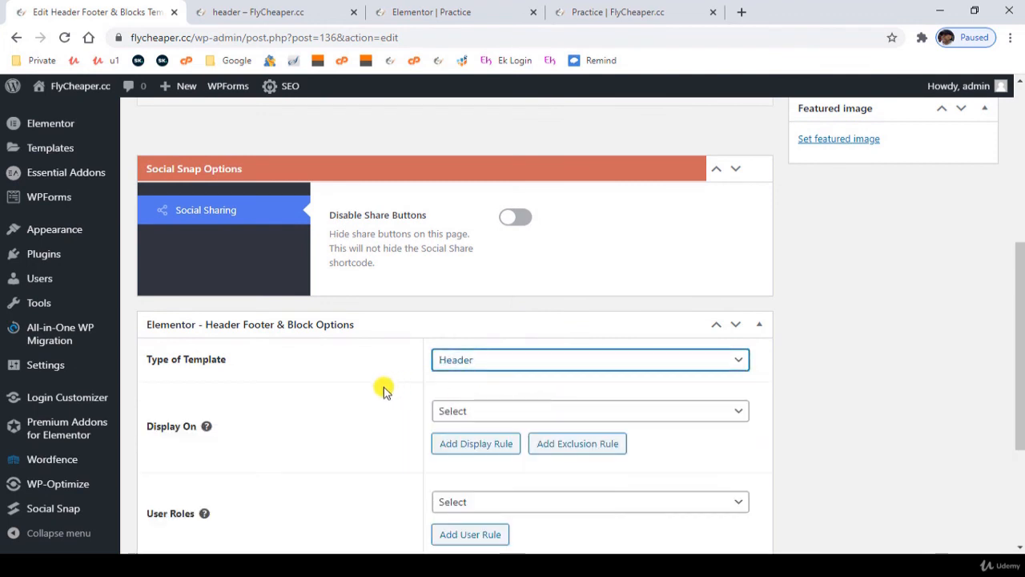
scroll(369, 403, down, 1)
scroll(369, 403, down, 1)
click(517, 265)
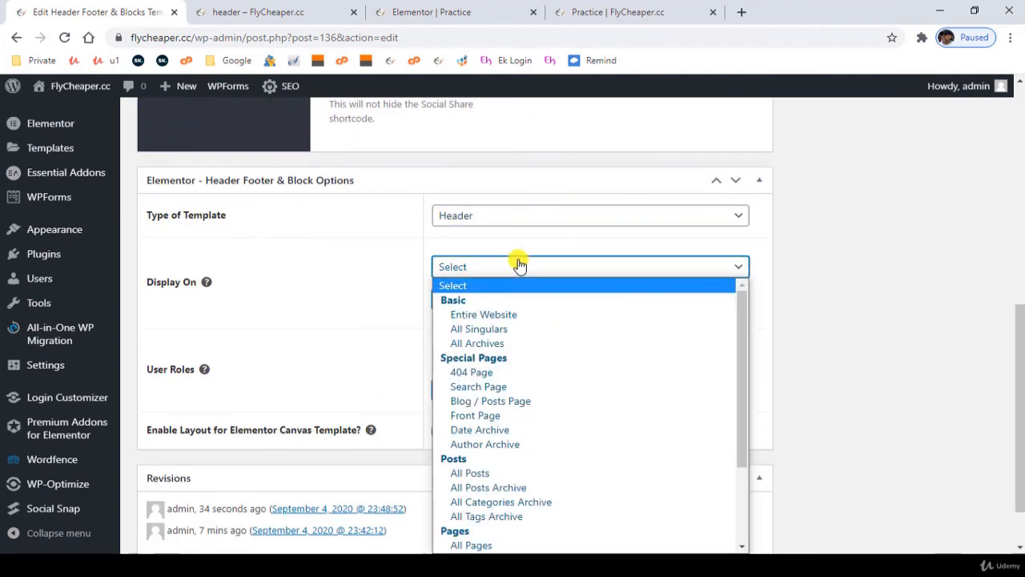
click(507, 316)
- Set the header template's user roles to All and enable its layout for the Elementor Canvas Template
click(458, 362)
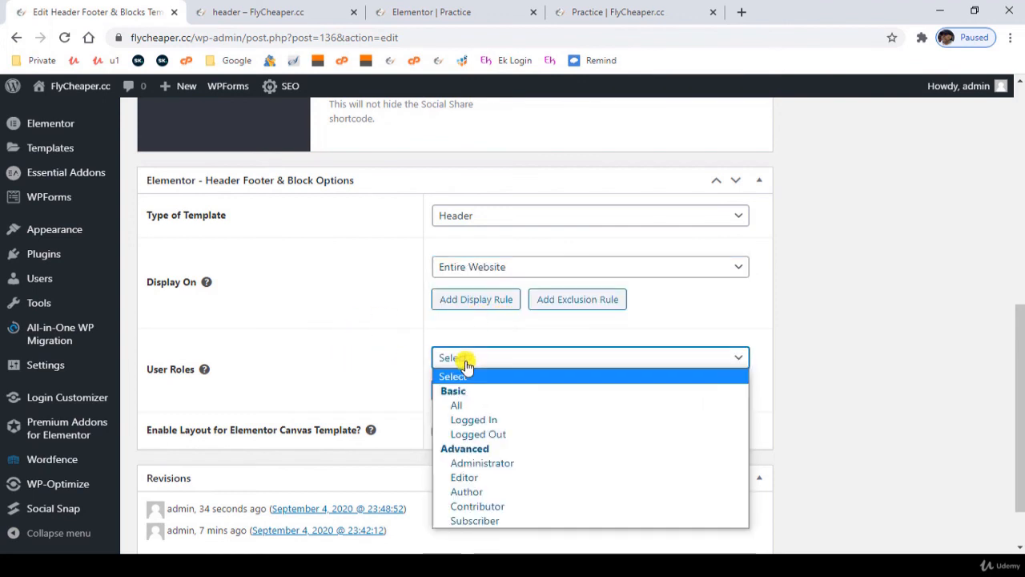
click(464, 406)
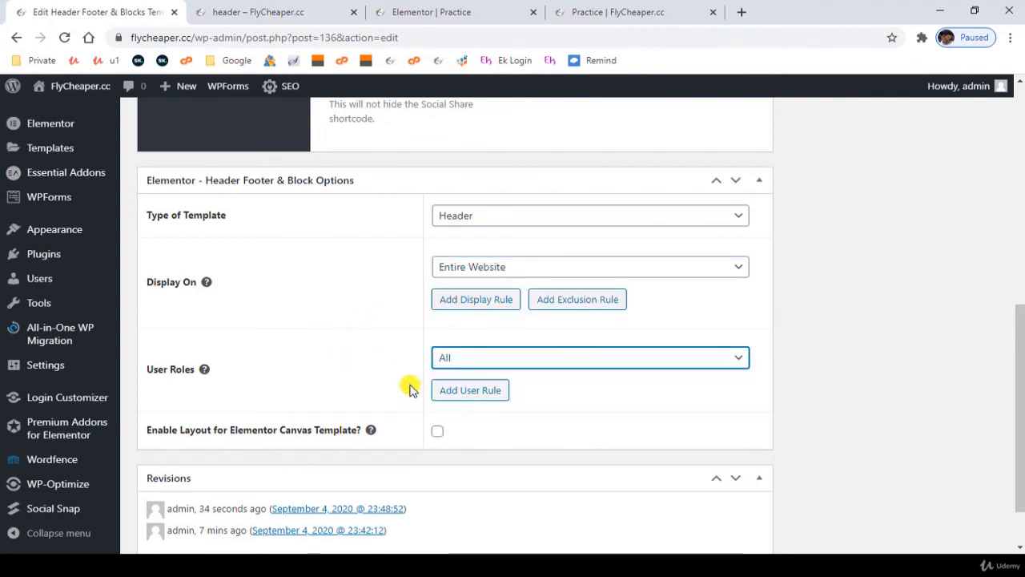
scroll(836, 412, down, 1)
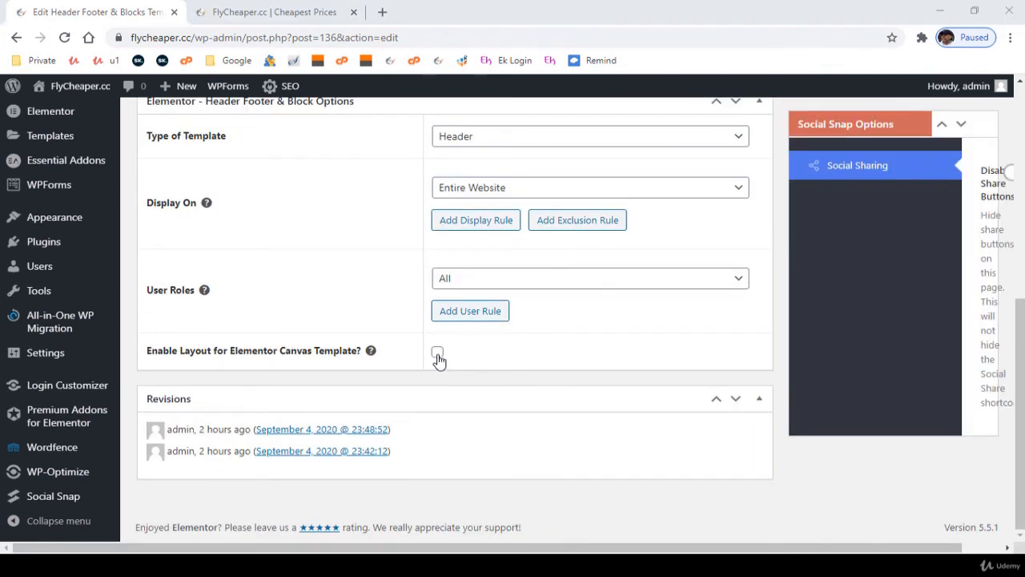
click(437, 354)
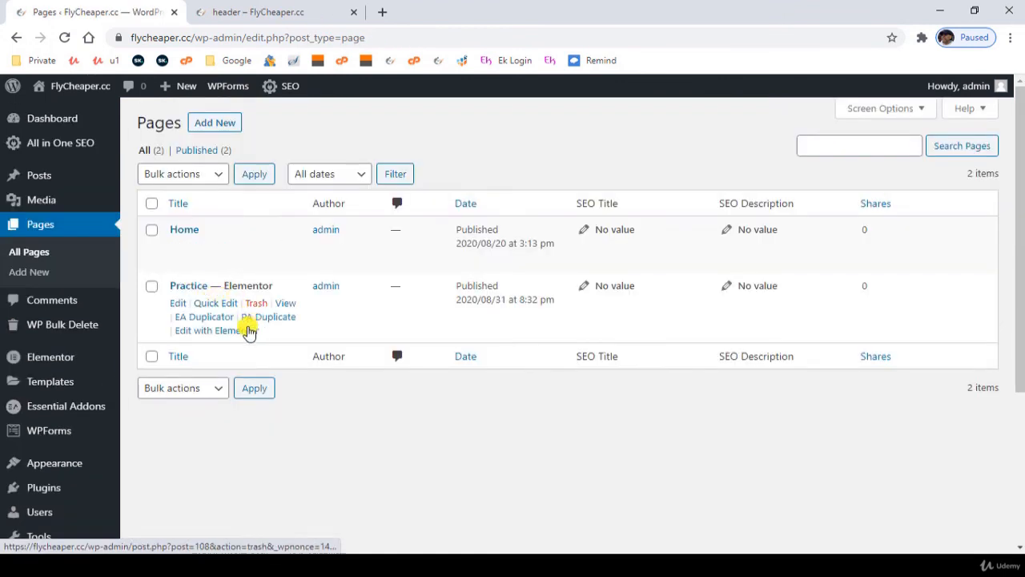
- Open the Practice page in Elementor and look through it from the new header down to the last section
click(207, 330)
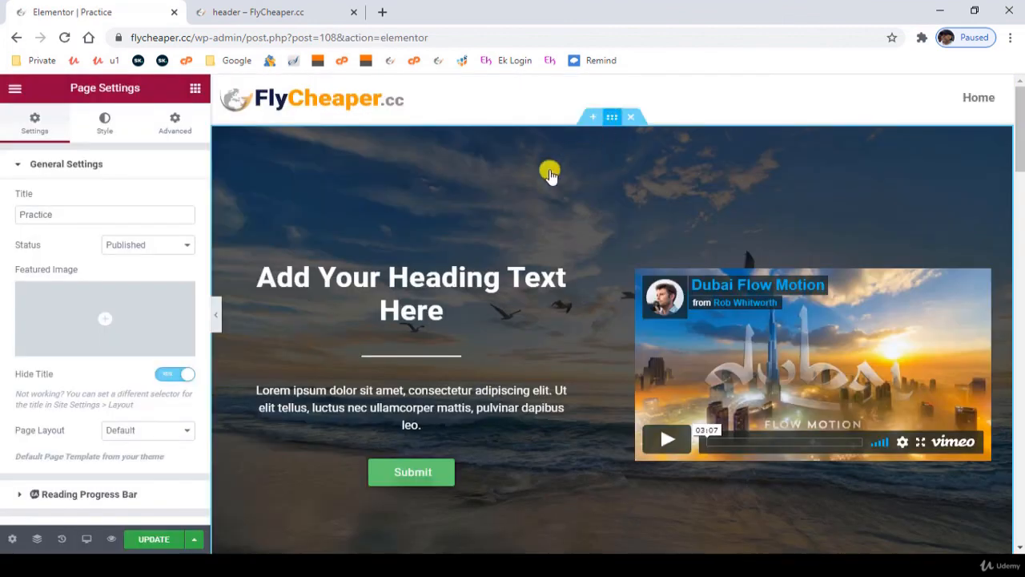
click(440, 194)
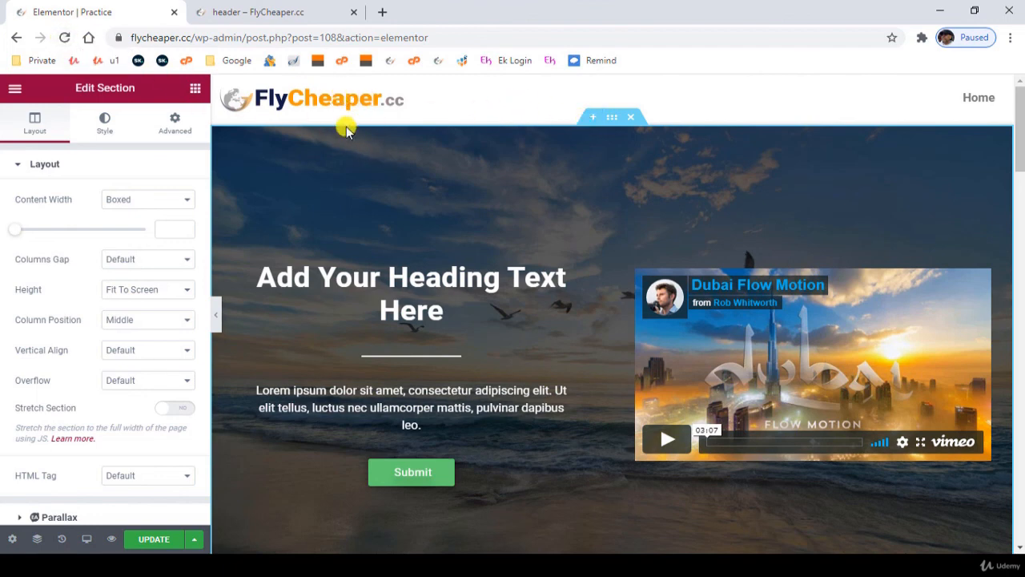
scroll(335, 300, down, 9)
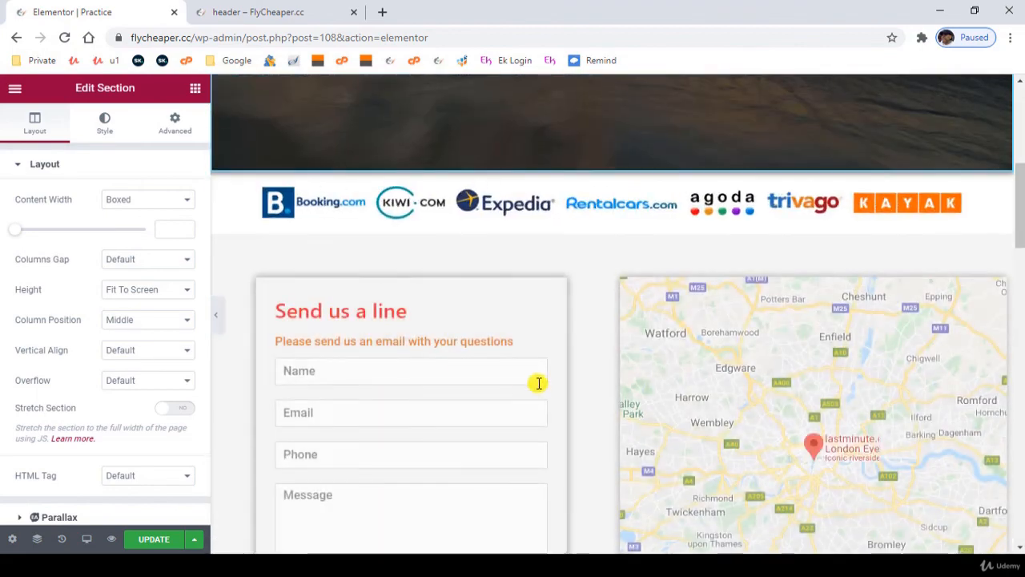
scroll(537, 424, down, 12)
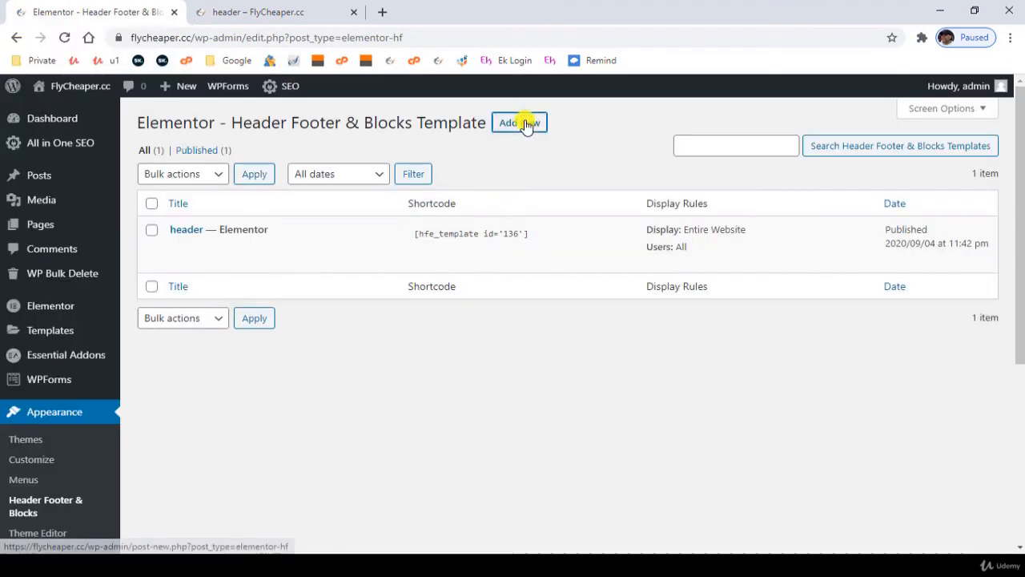
- Add a new Header Footer & Blocks template titled "footer", with template type Footer, and publish it
click(522, 125)
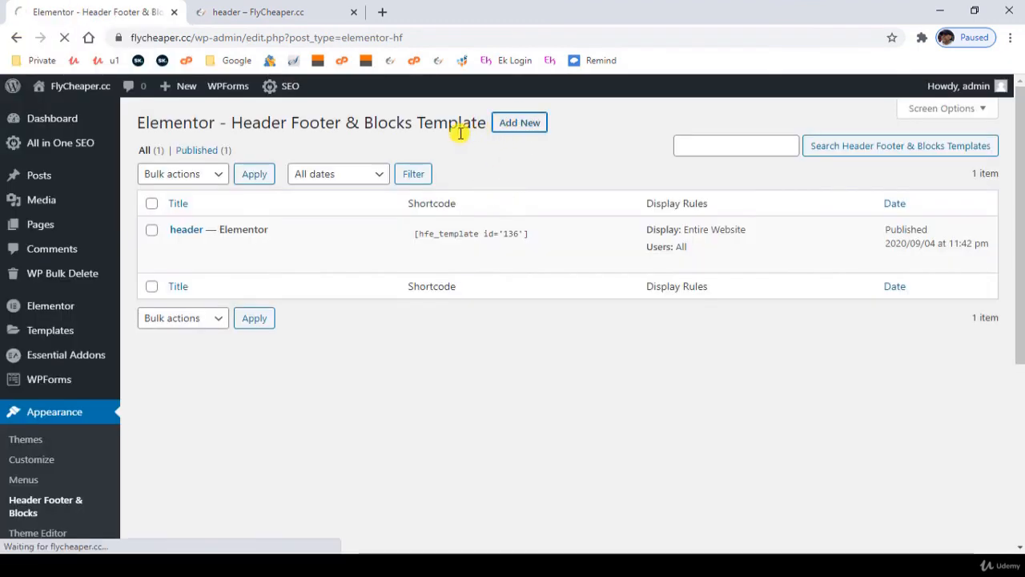
text(footer)
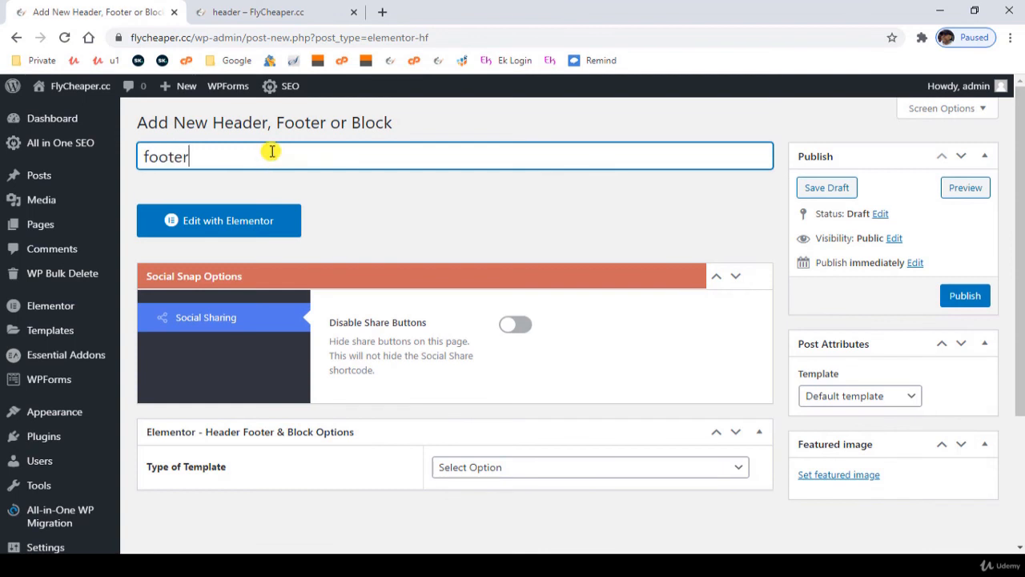
click(524, 464)
click(526, 465)
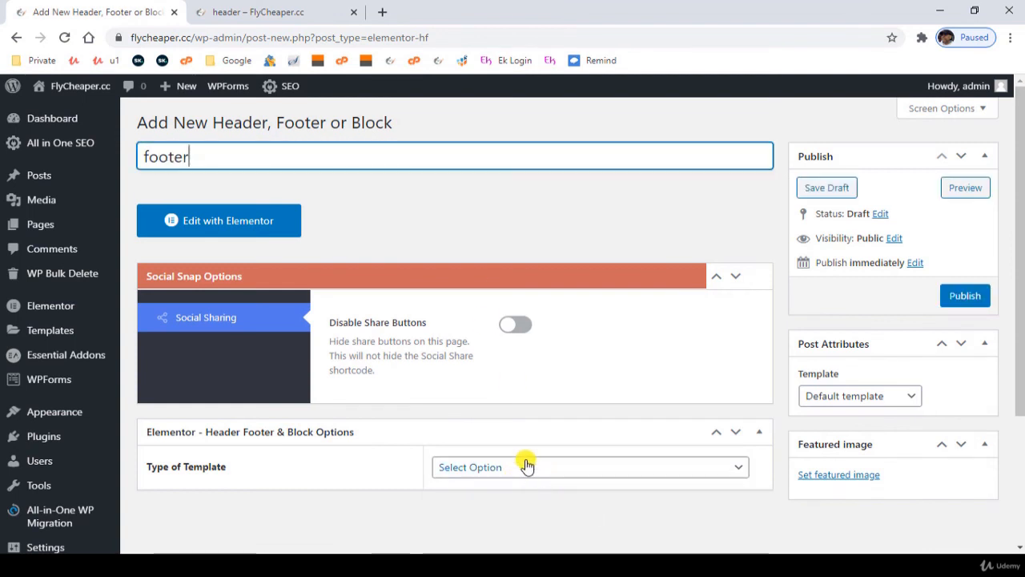
click(526, 464)
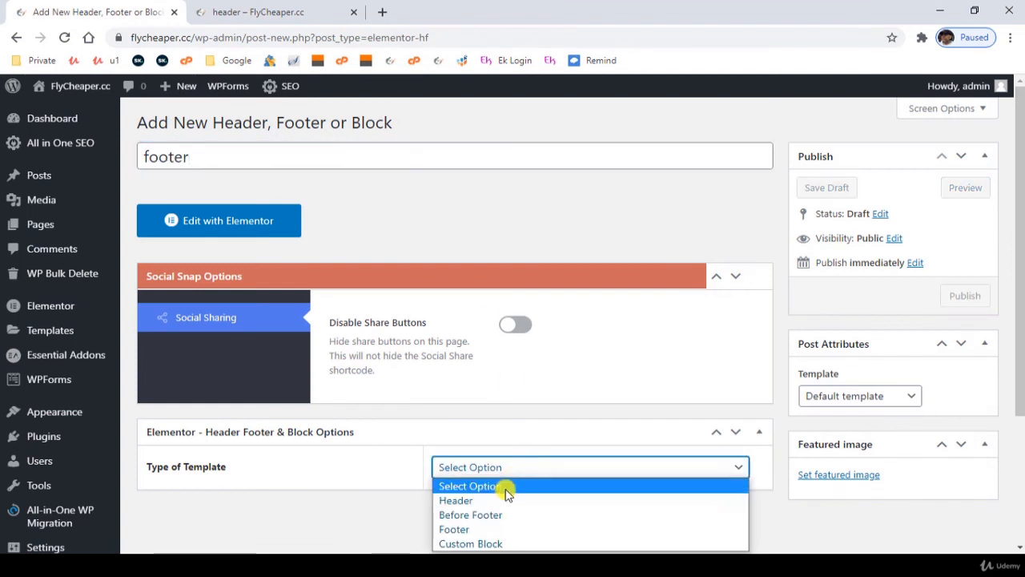
click(537, 529)
click(961, 295)
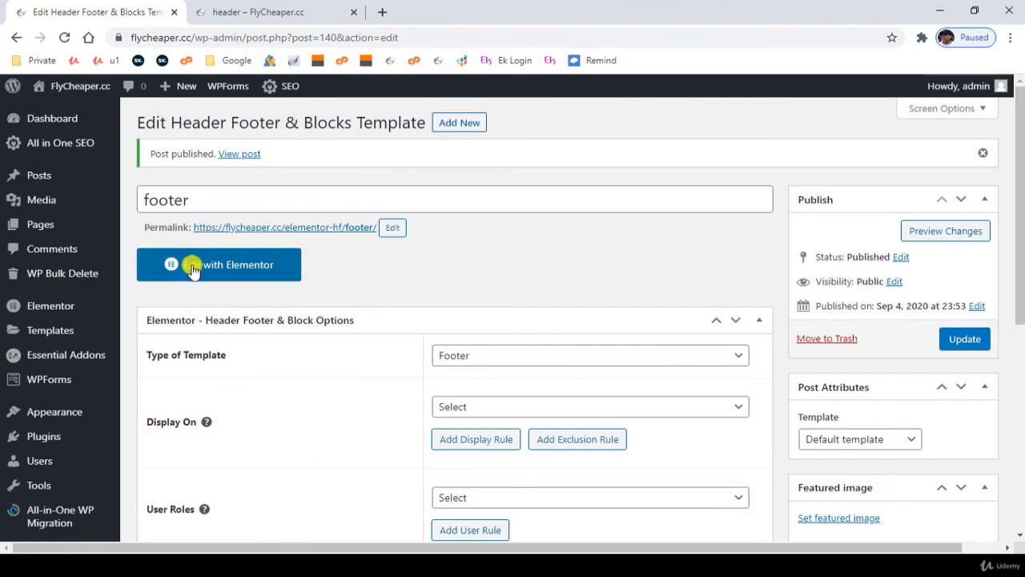
- Open the footer template in Elementor and add a section with two equal columns, ready for a widget in the first column
click(193, 267)
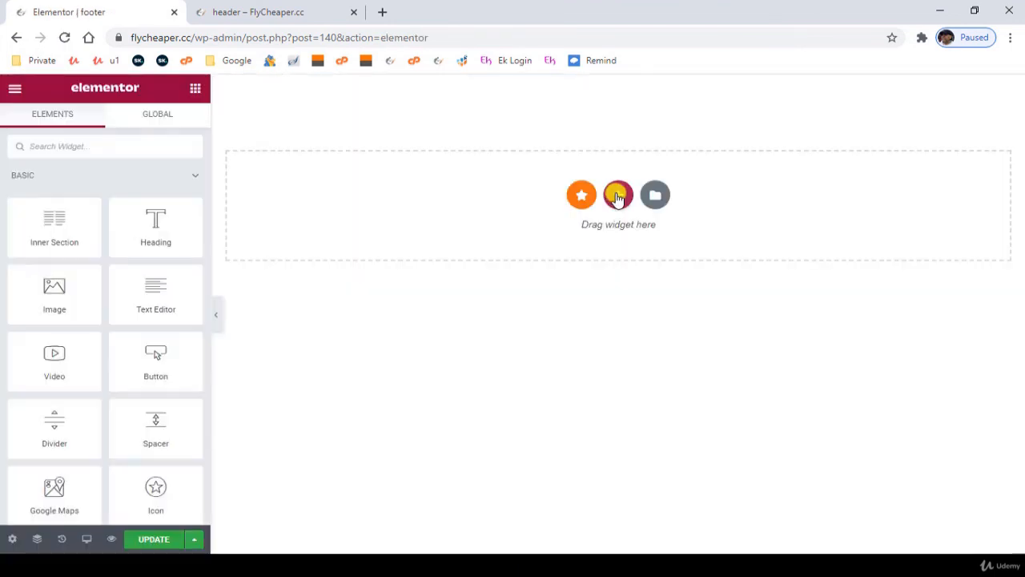
click(616, 195)
click(497, 234)
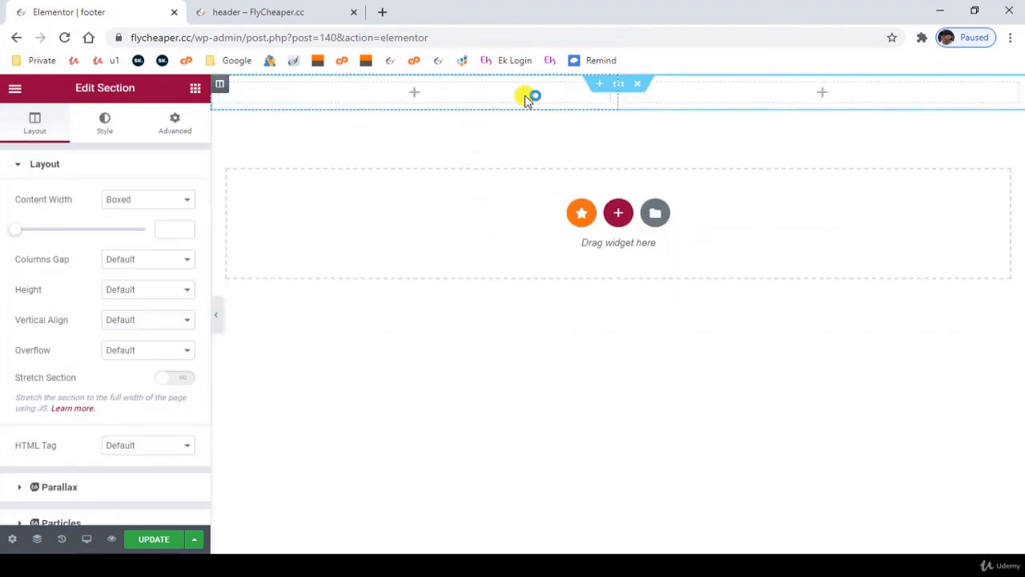
click(413, 93)
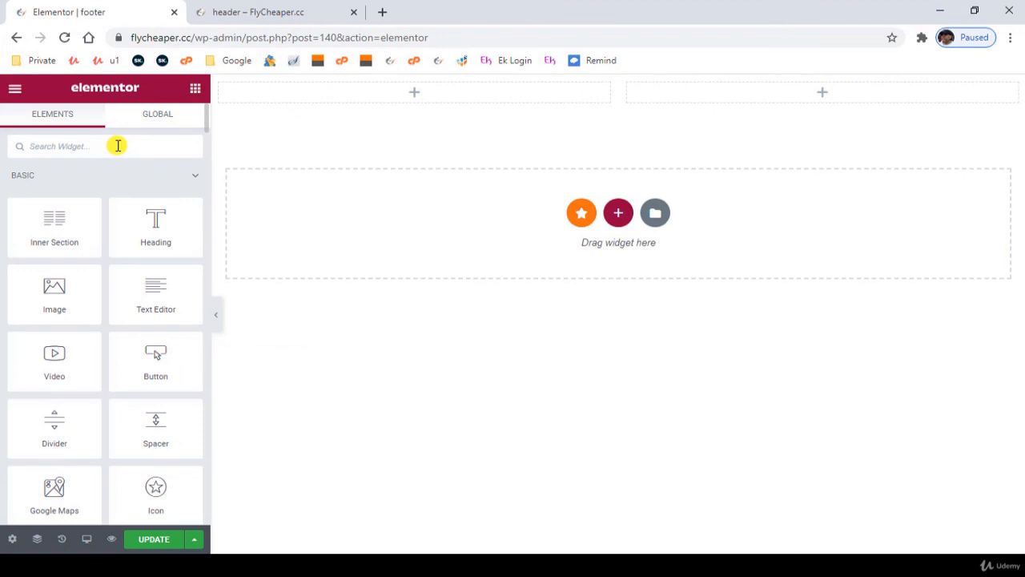
- Add a Copyright widget to the first column and shorten its text to "Copyright © [hfe_current_year] [hfe_site_title]"
text(copy)
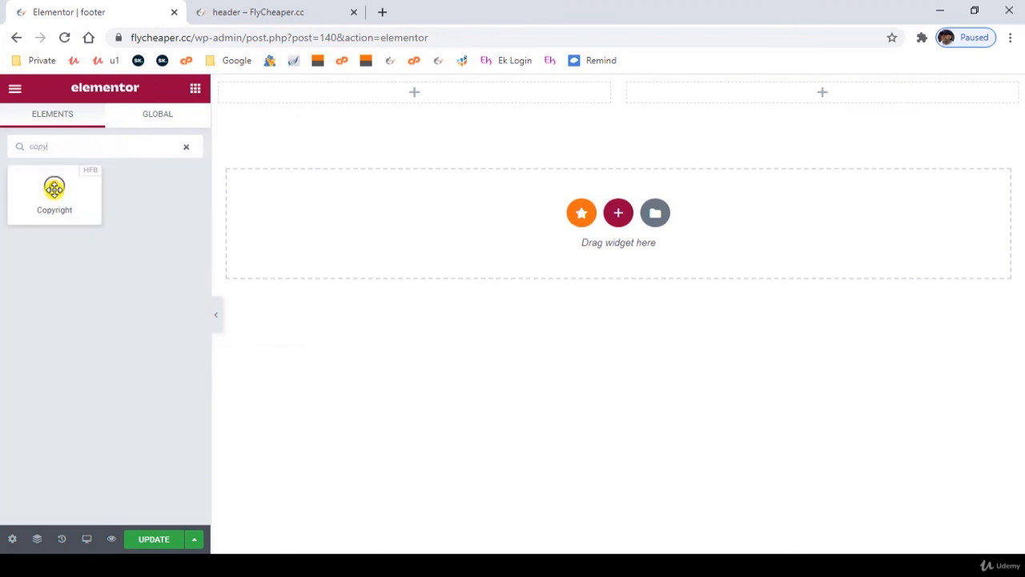
drag(50, 187, 366, 90)
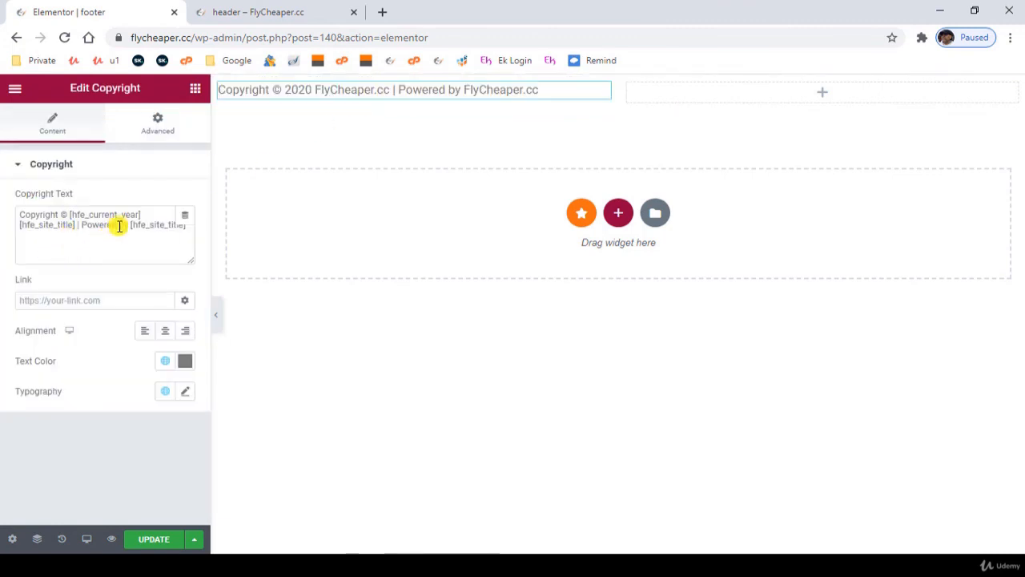
drag(76, 224, 258, 222)
key(BackSpace)
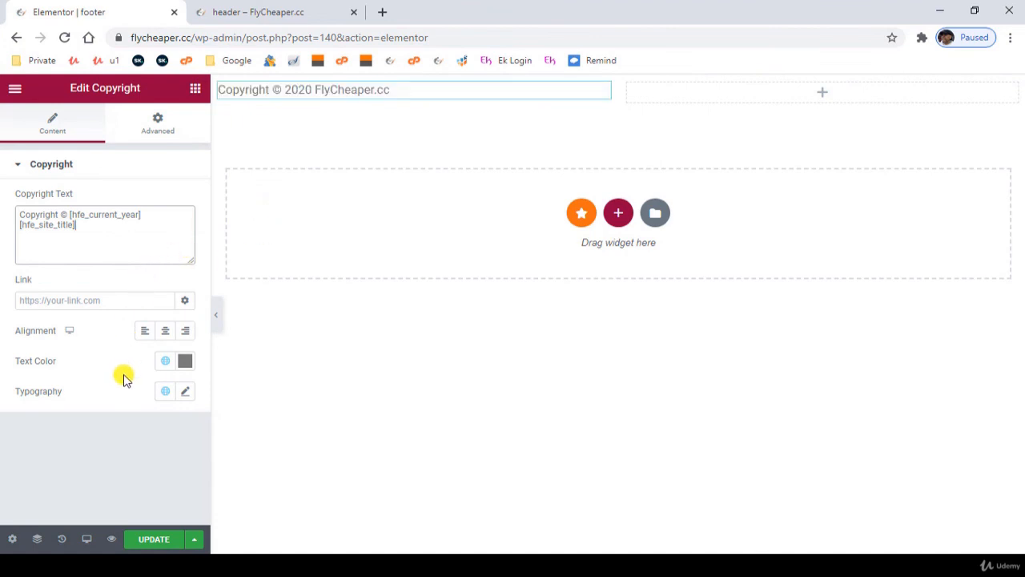
- Center the copyright text, set its typography to size 12 px, line height 1.2 em and letter spacing 1, and update the footer
click(73, 383)
scroll(102, 435, down, 2)
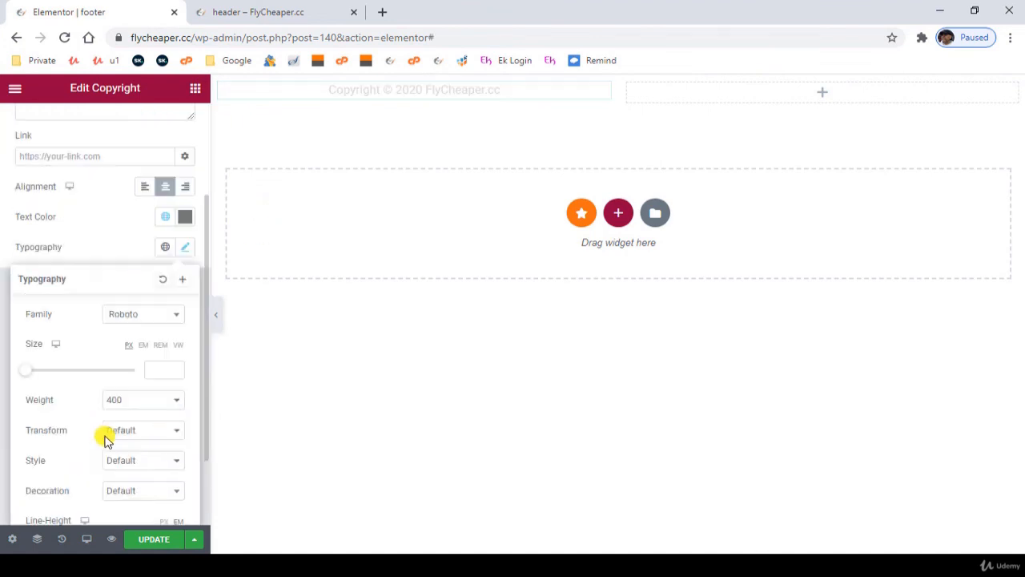
click(165, 370)
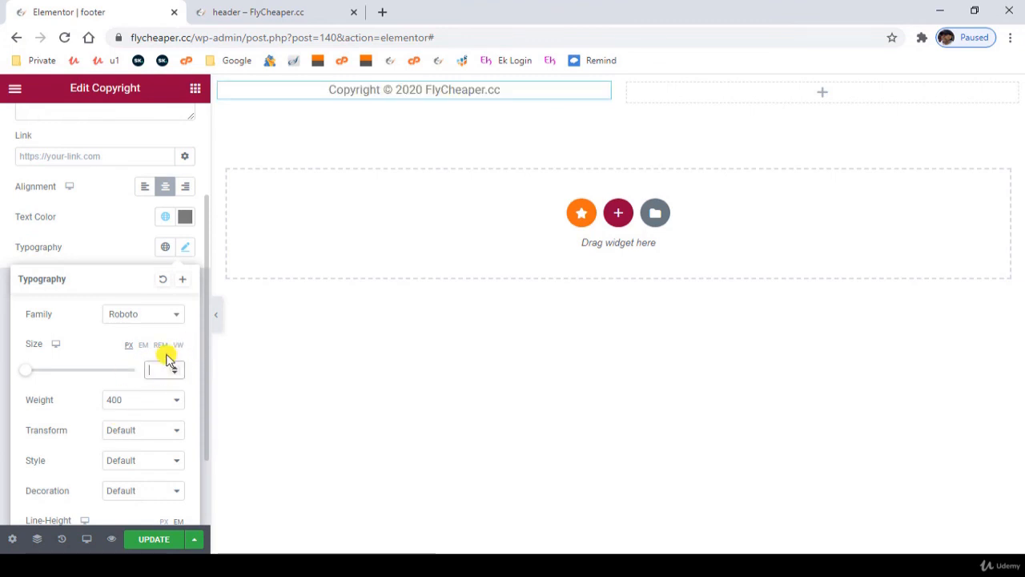
text(12)
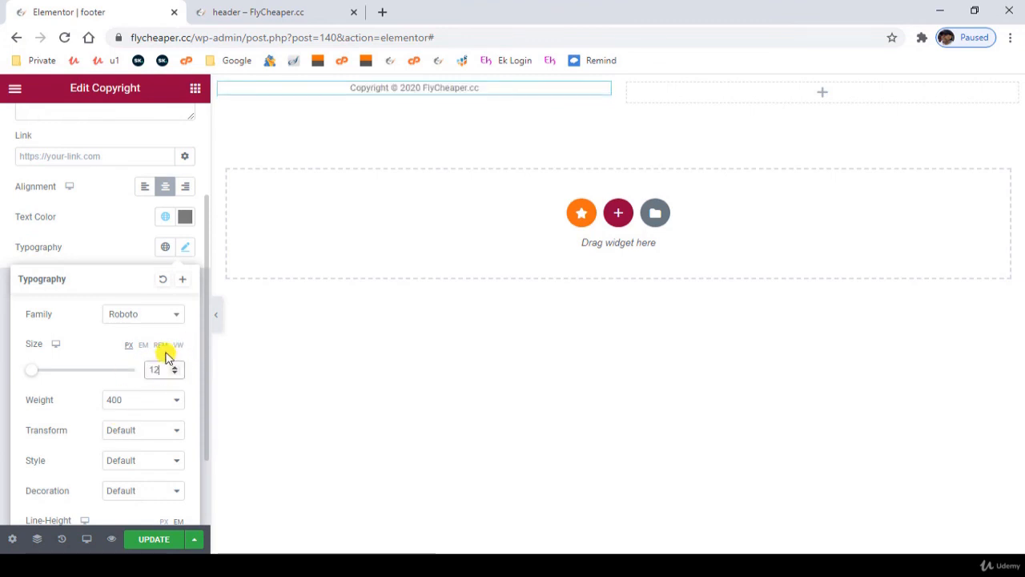
scroll(148, 443, down, 1)
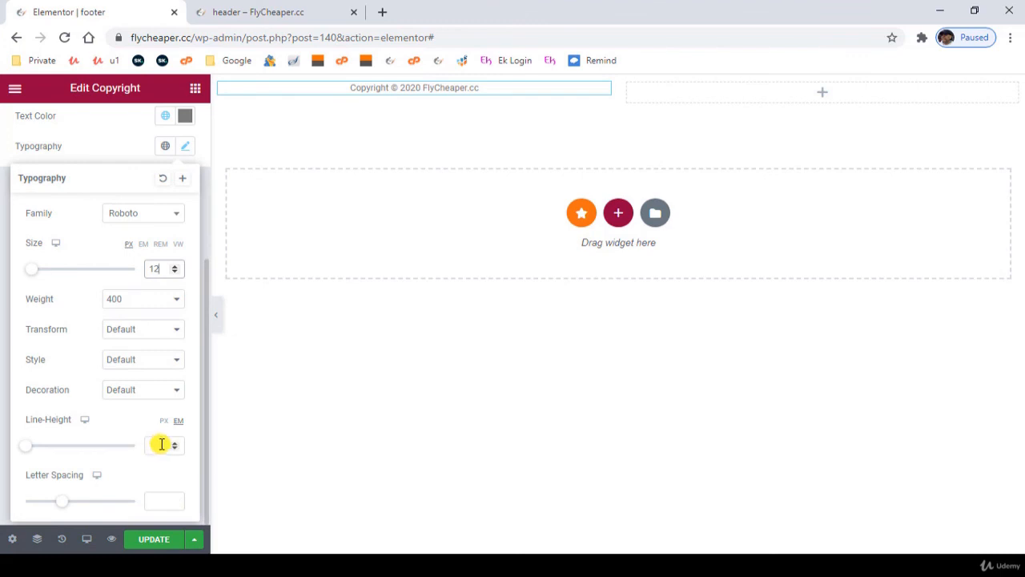
text(1.2)
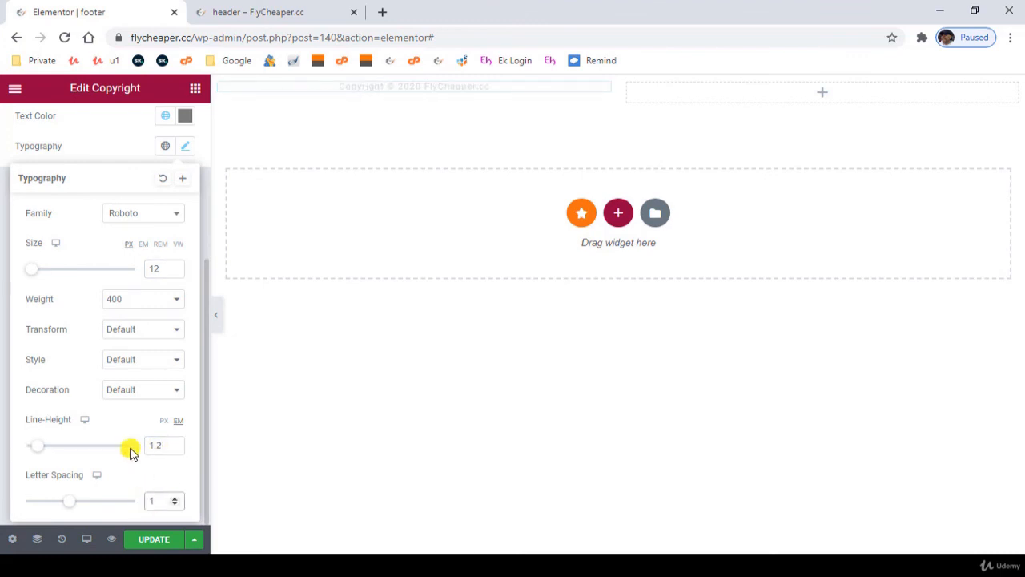
click(170, 539)
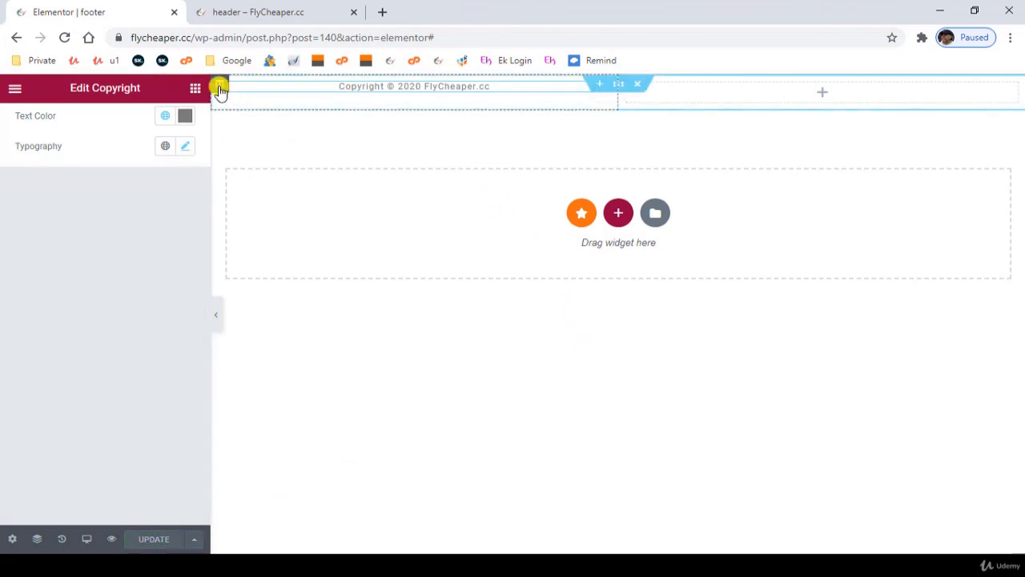
- Set the vertical alignment of the copyright column to Middle
click(220, 87)
click(132, 233)
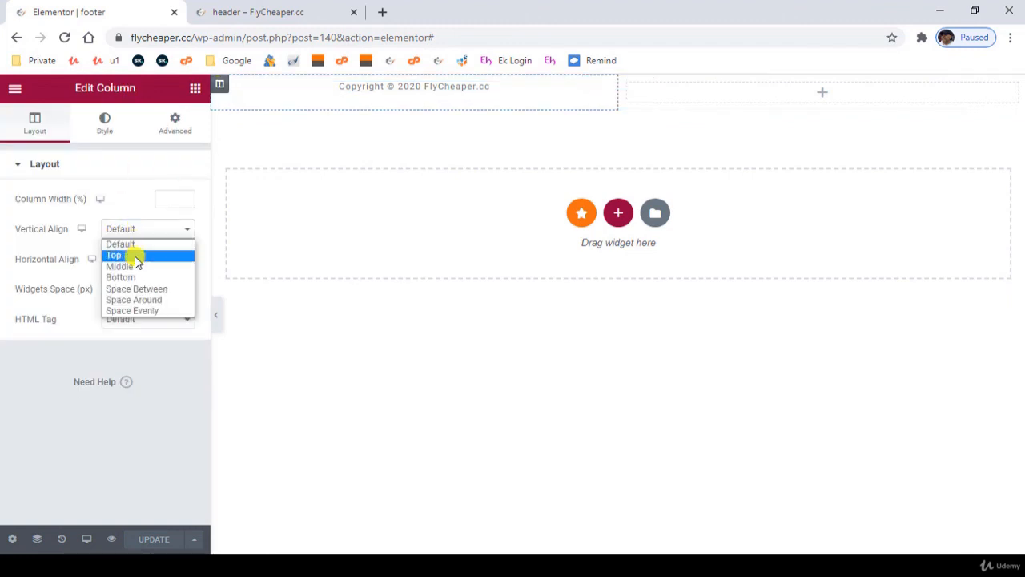
click(138, 268)
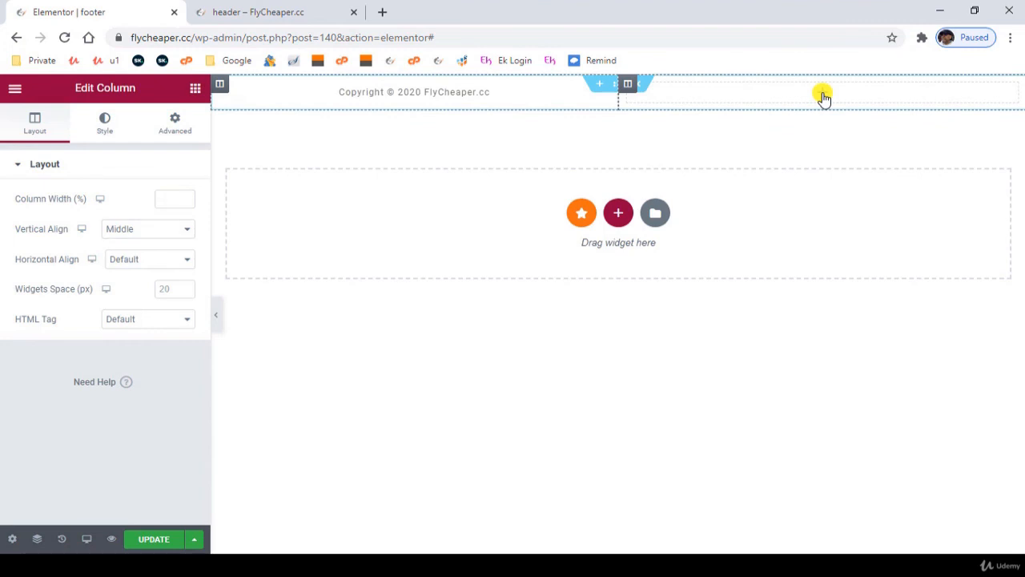
- Add a Social Icons widget to the empty second column of the footer section
click(194, 87)
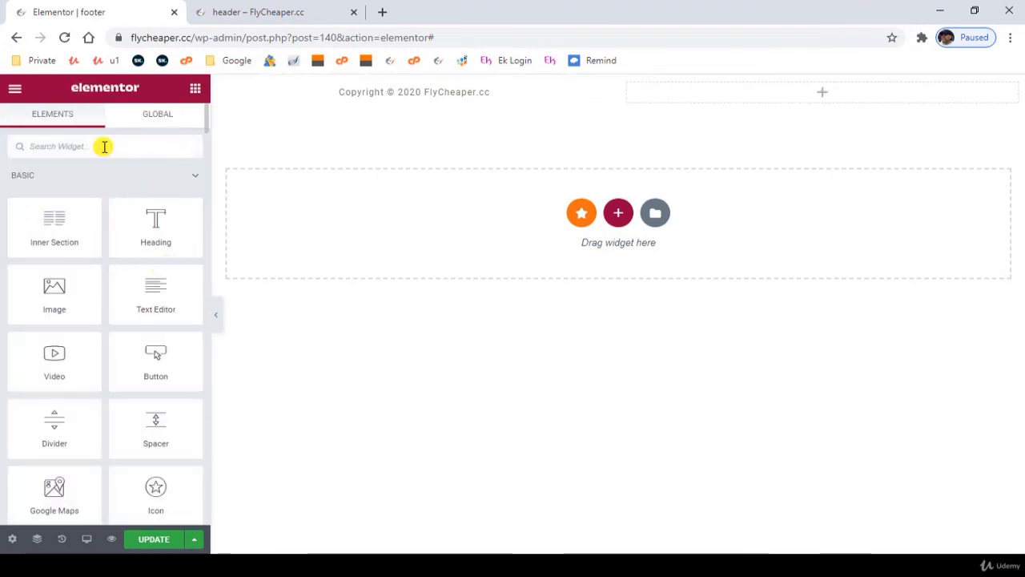
text(social)
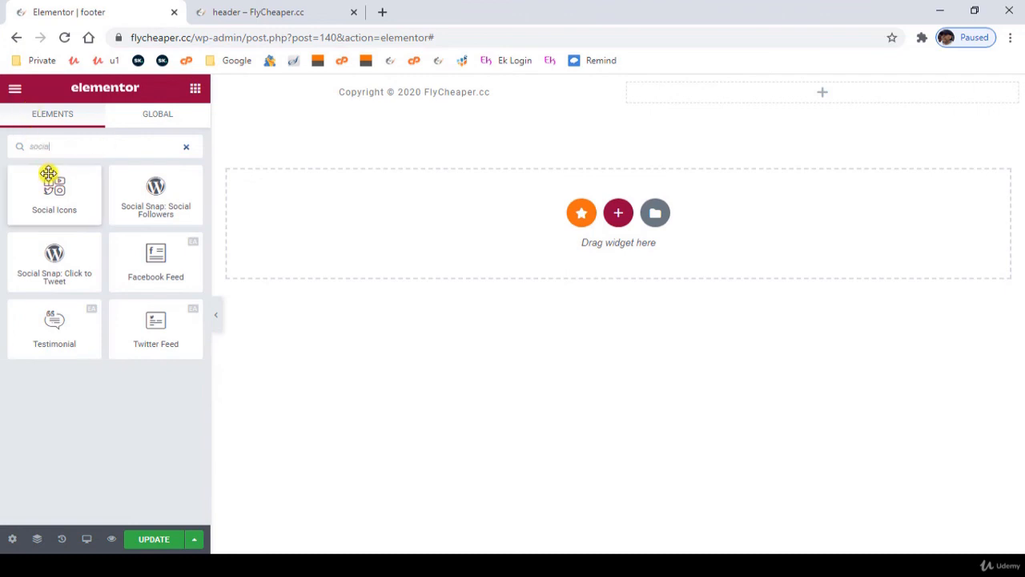
drag(52, 198, 780, 133)
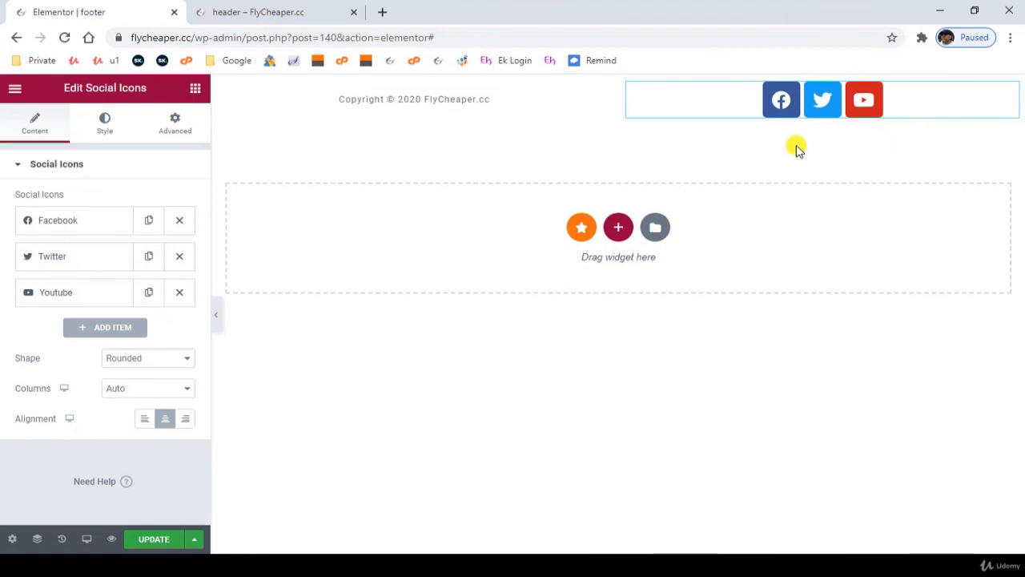
- Give the footer section a Classic background in the dark grey global color
mouse_move(483, 106)
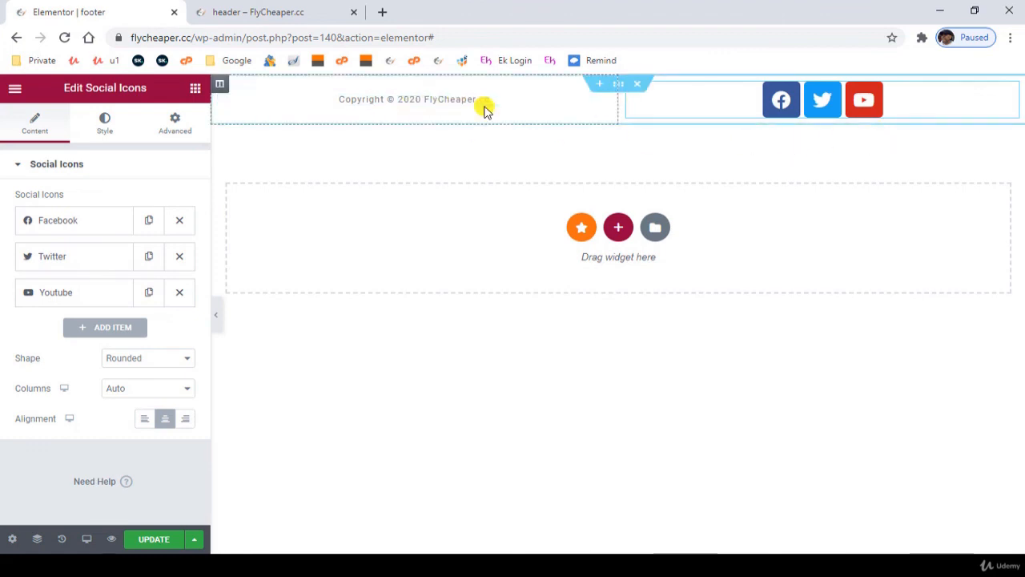
click(621, 86)
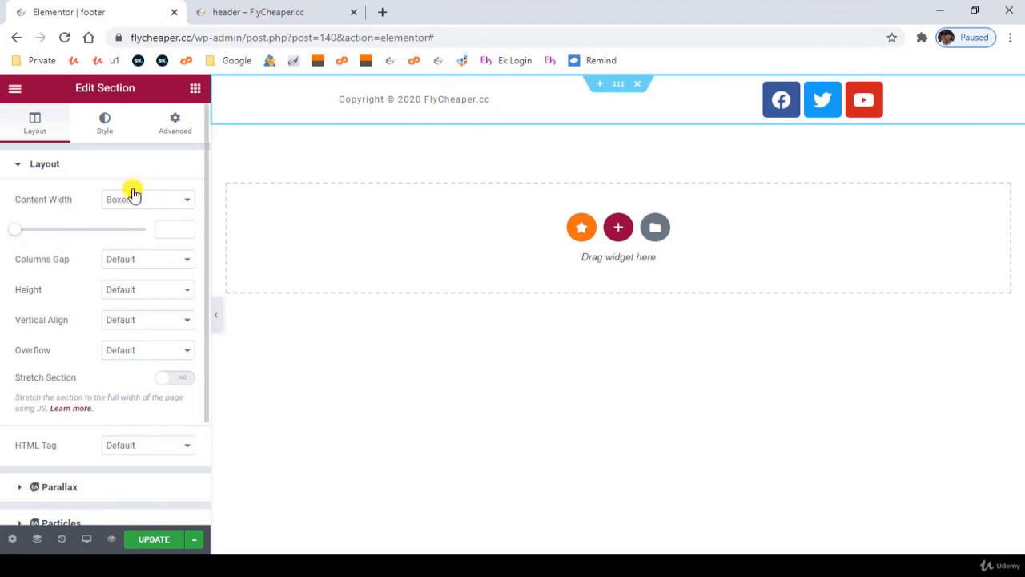
click(101, 124)
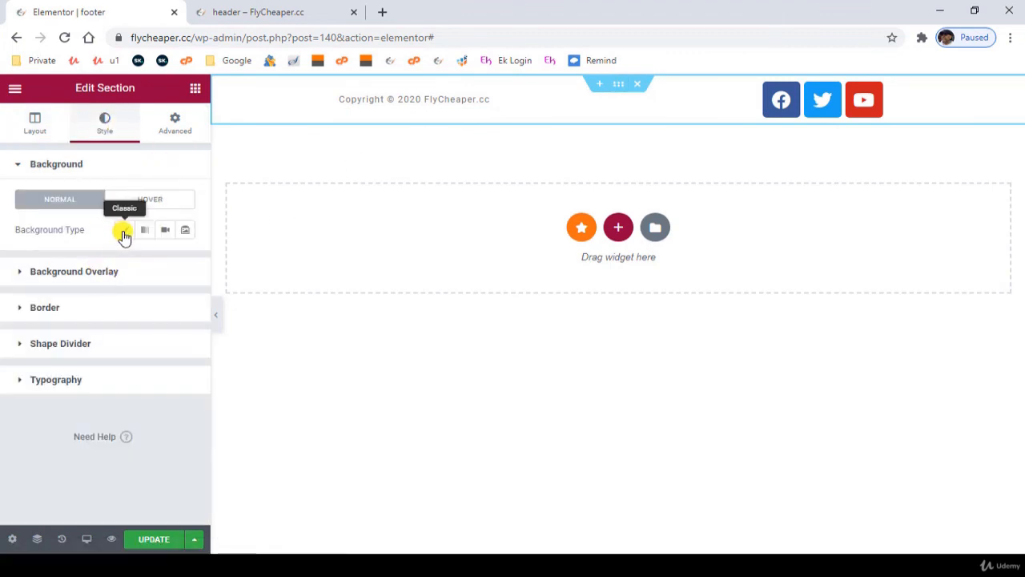
click(124, 232)
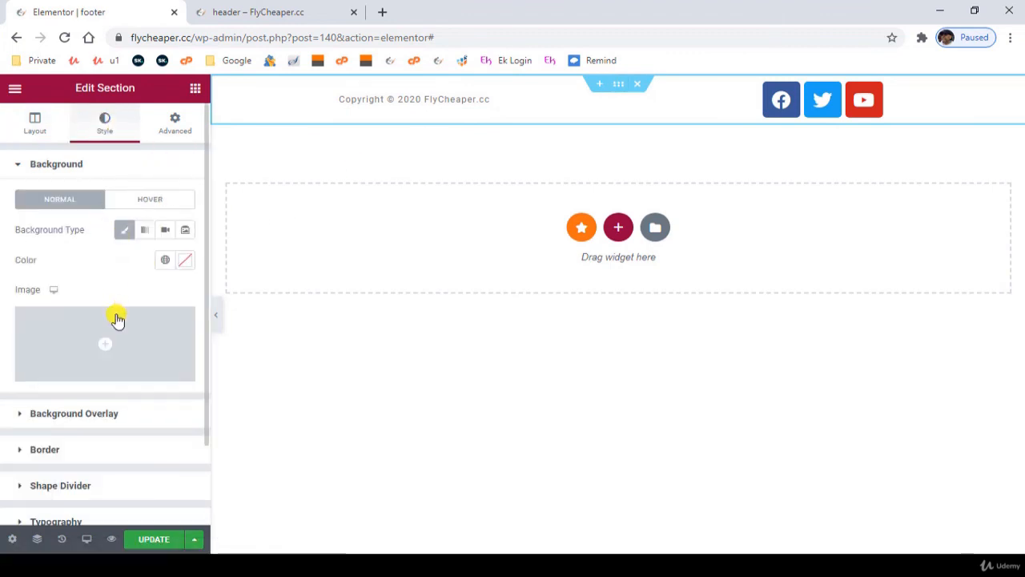
click(164, 261)
click(66, 353)
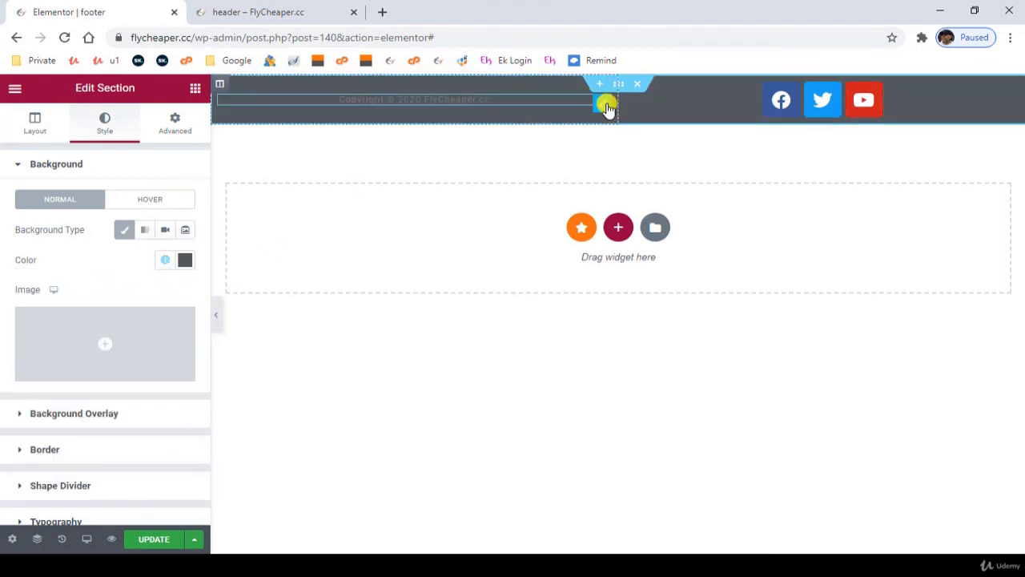
- Change the copyright text color to white and update the footer template
click(606, 106)
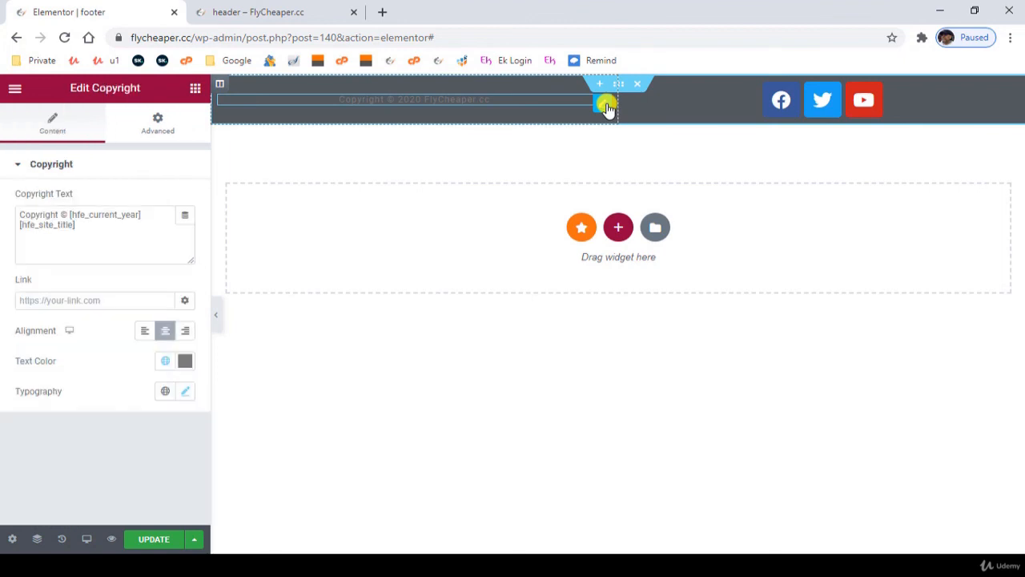
click(185, 361)
drag(122, 225, 82, 133)
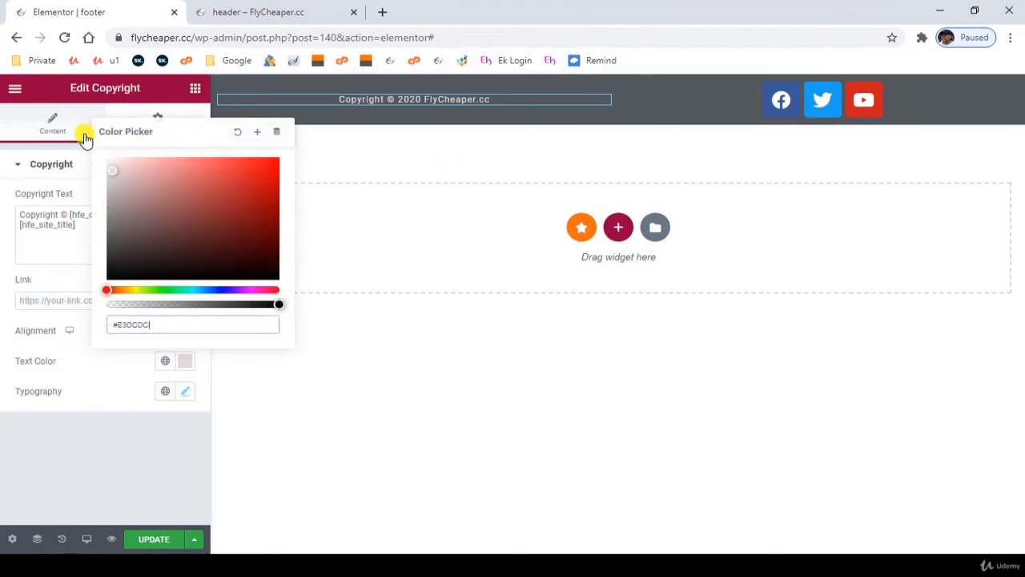
click(110, 431)
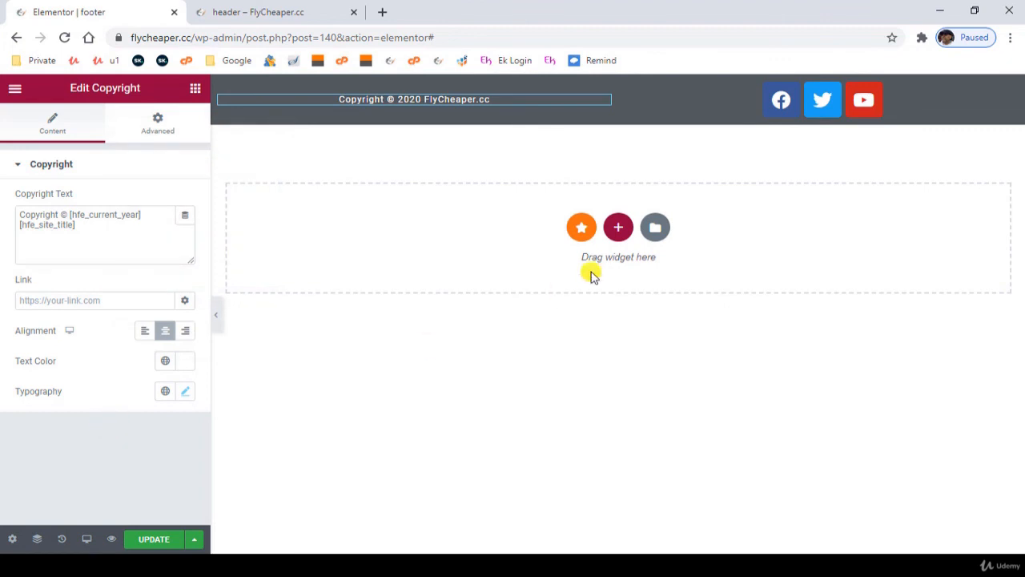
click(155, 539)
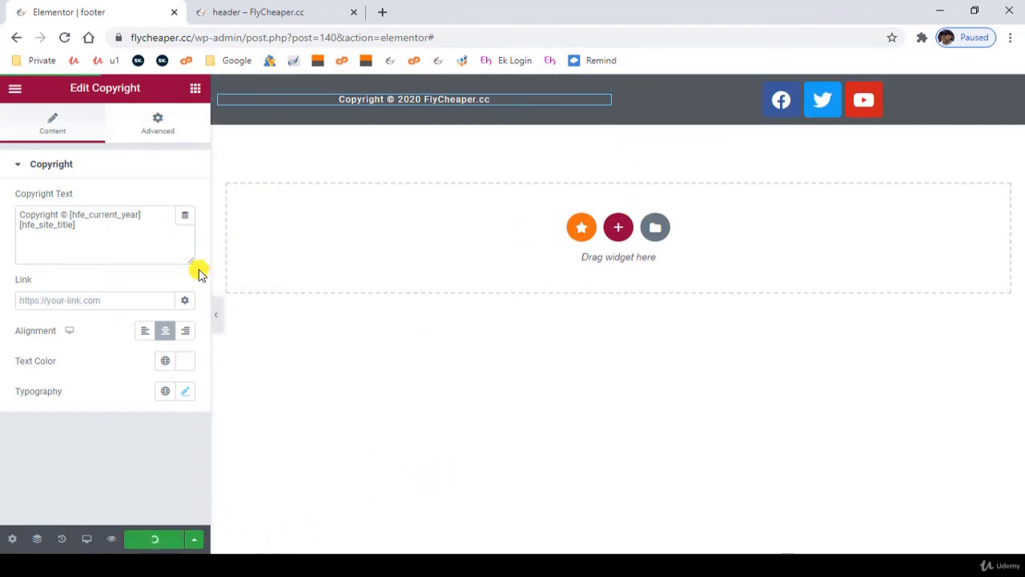
- Return from Elementor to the footer template's WordPress settings and set Display On to Entire Website
click(11, 94)
click(64, 338)
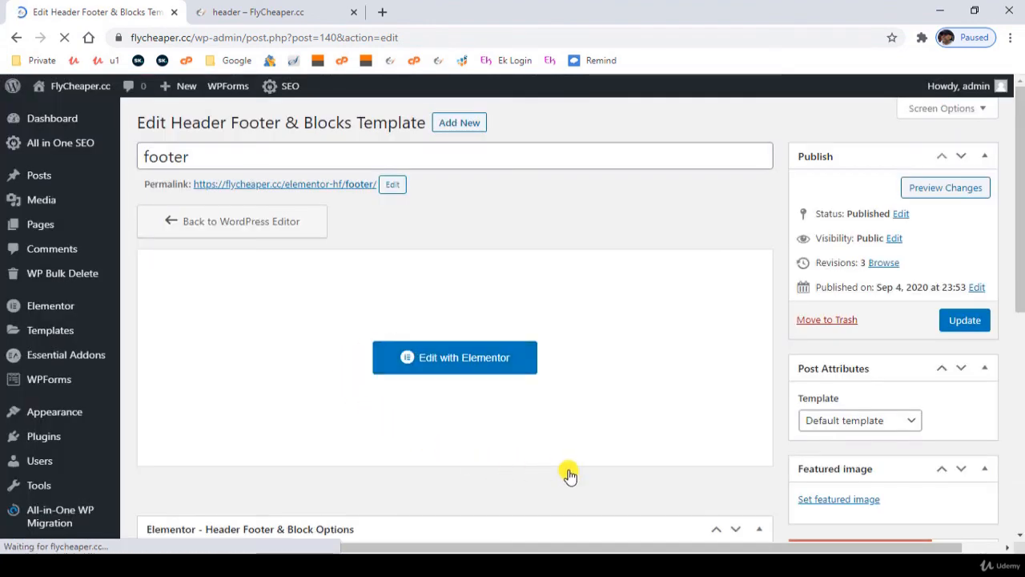
scroll(568, 471, down, 1)
scroll(568, 471, down, 4)
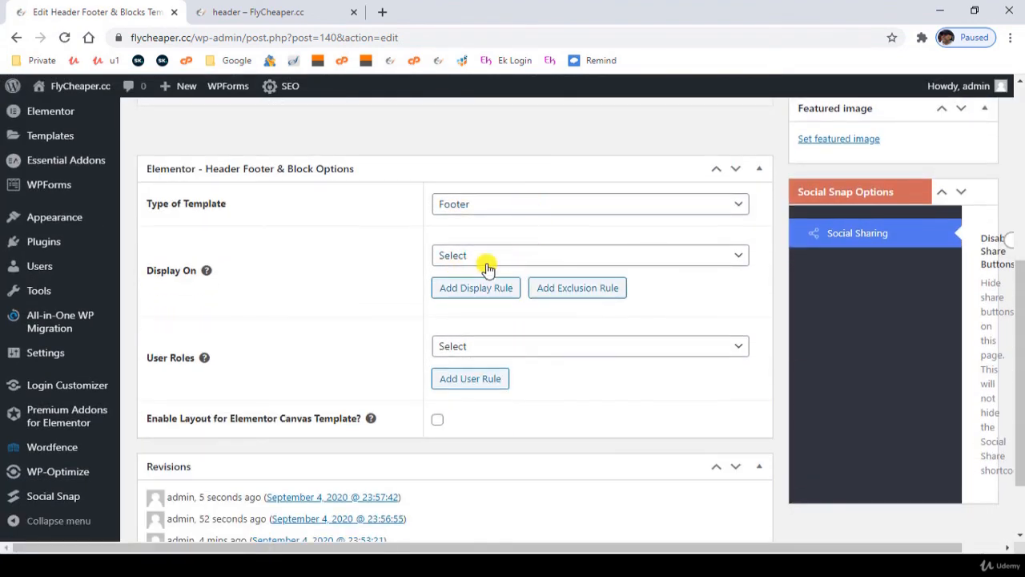
click(525, 257)
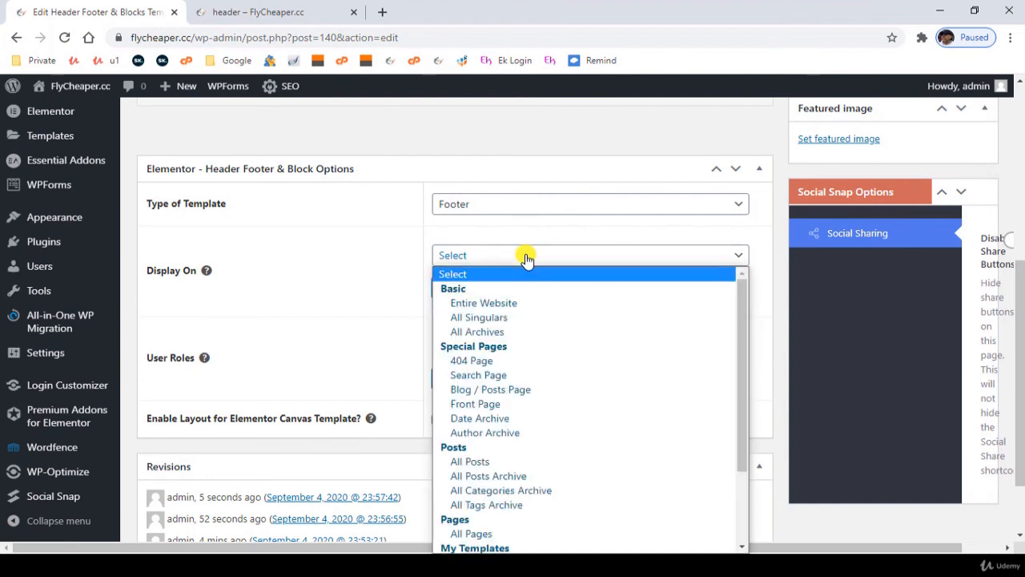
click(472, 302)
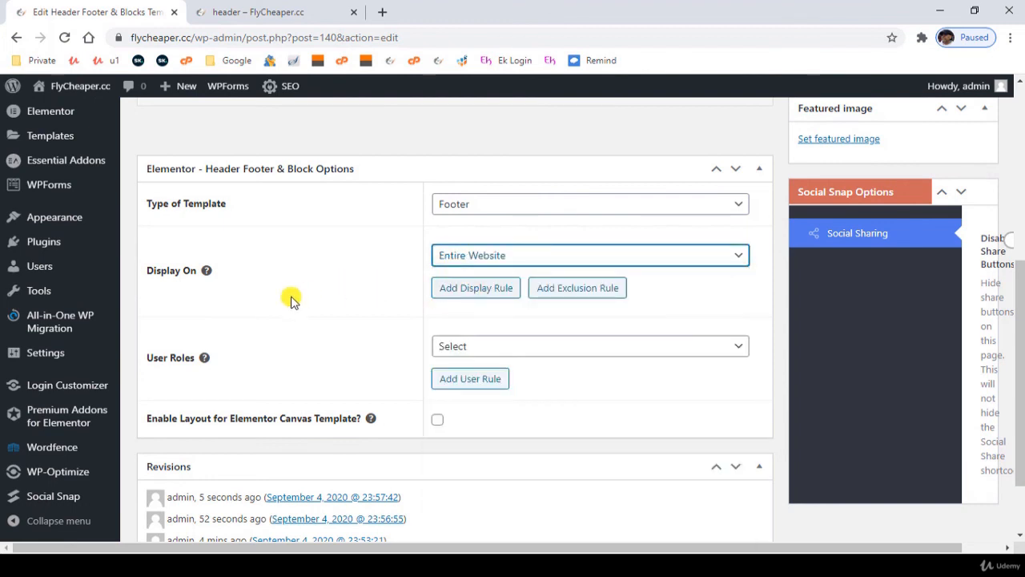
- Set the footer's user roles to All, enable its layout for the Elementor Canvas Template, and update the template
click(486, 349)
click(478, 390)
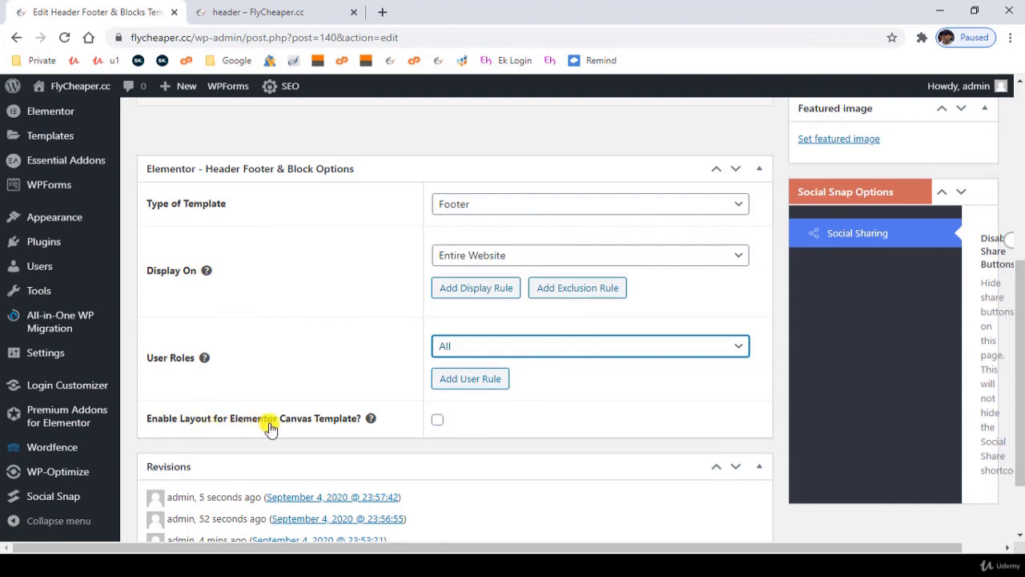
click(438, 422)
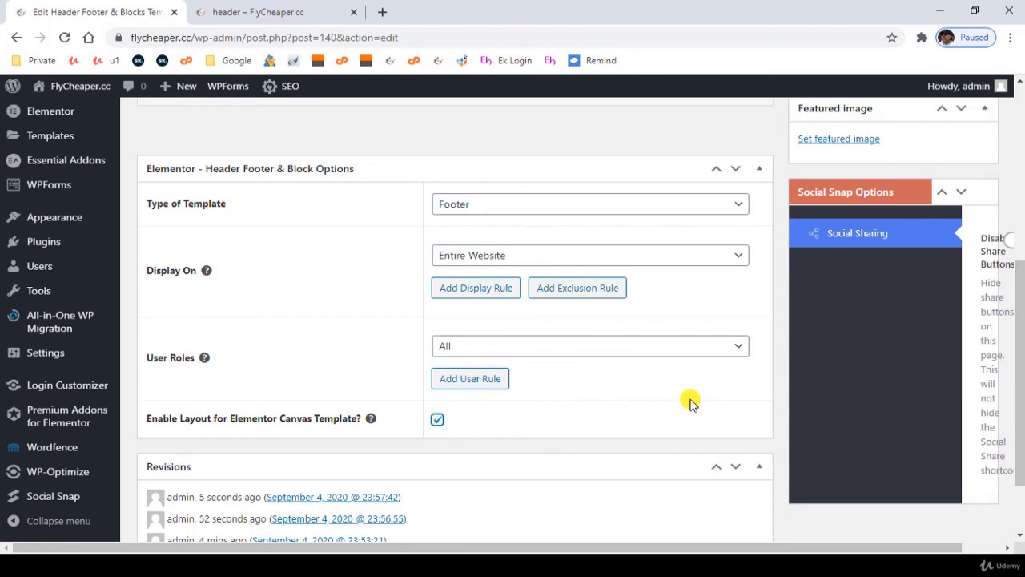
scroll(685, 406, up, 4)
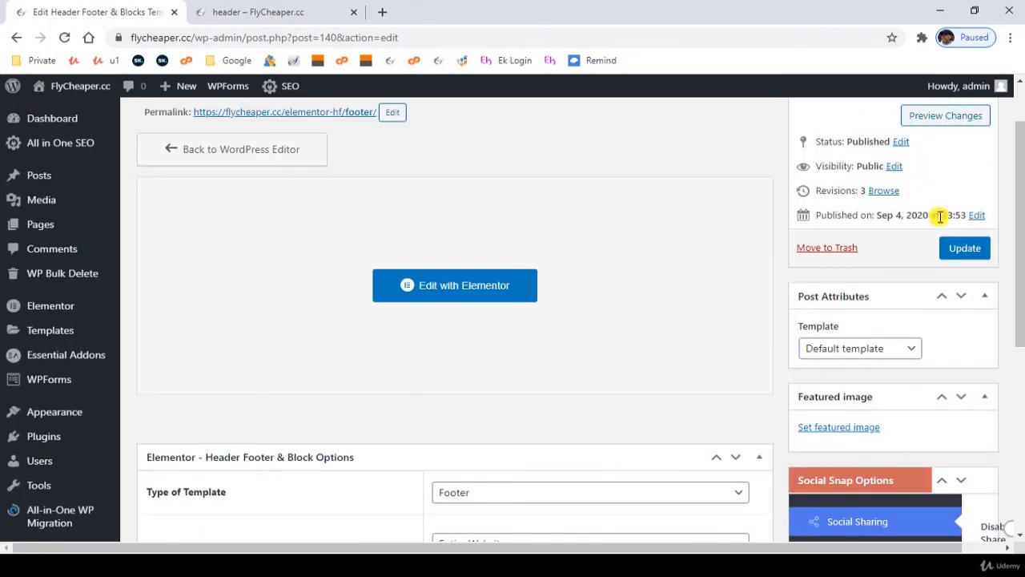
click(972, 248)
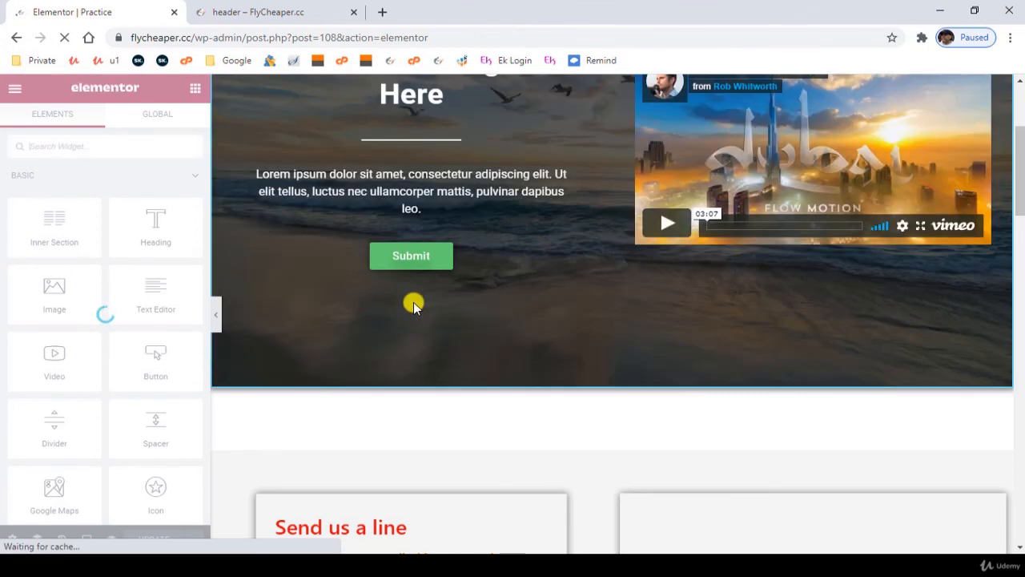
- Look through the Practice page in Elementor down to the new footer at its end
scroll(416, 306, down, 5)
scroll(415, 302, down, 7)
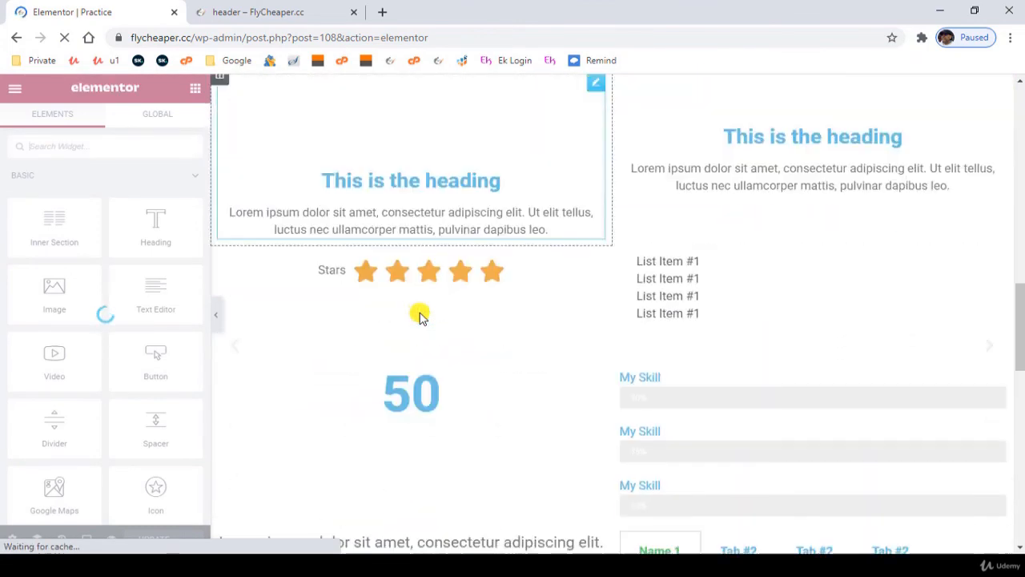
scroll(419, 313, up, 10)
scroll(422, 314, down, 10)
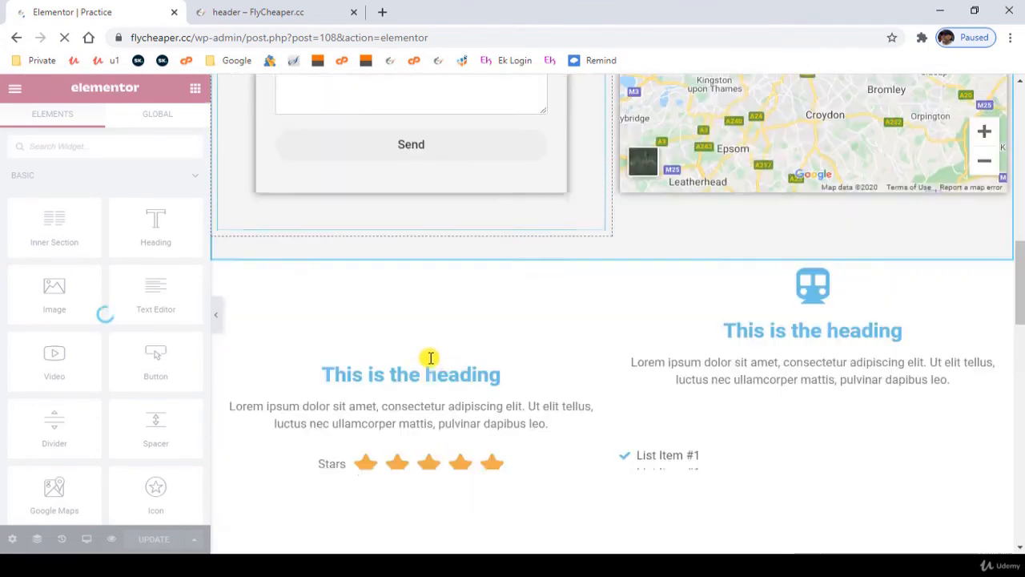
scroll(438, 411, down, 10)
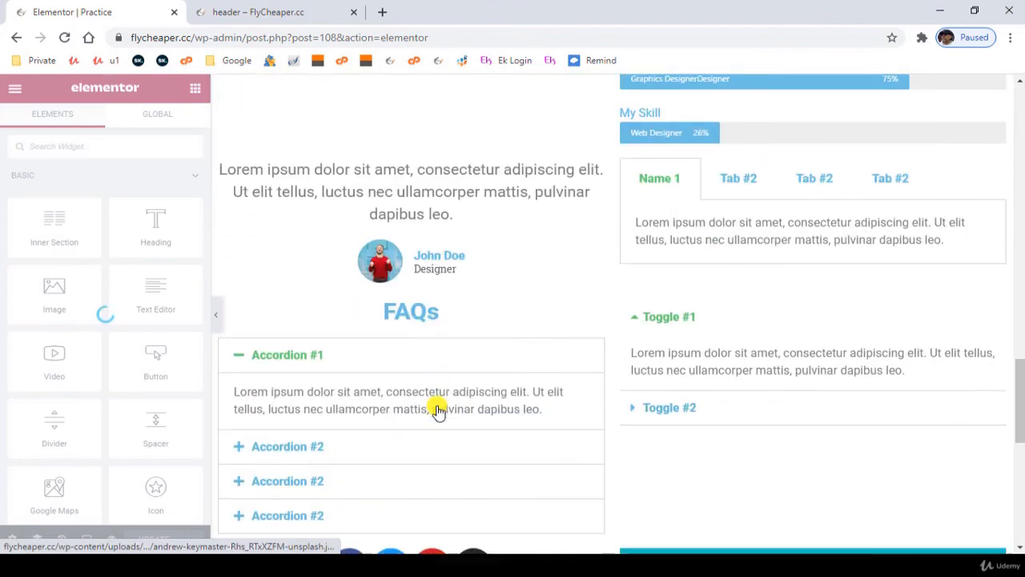
scroll(438, 410, down, 1)
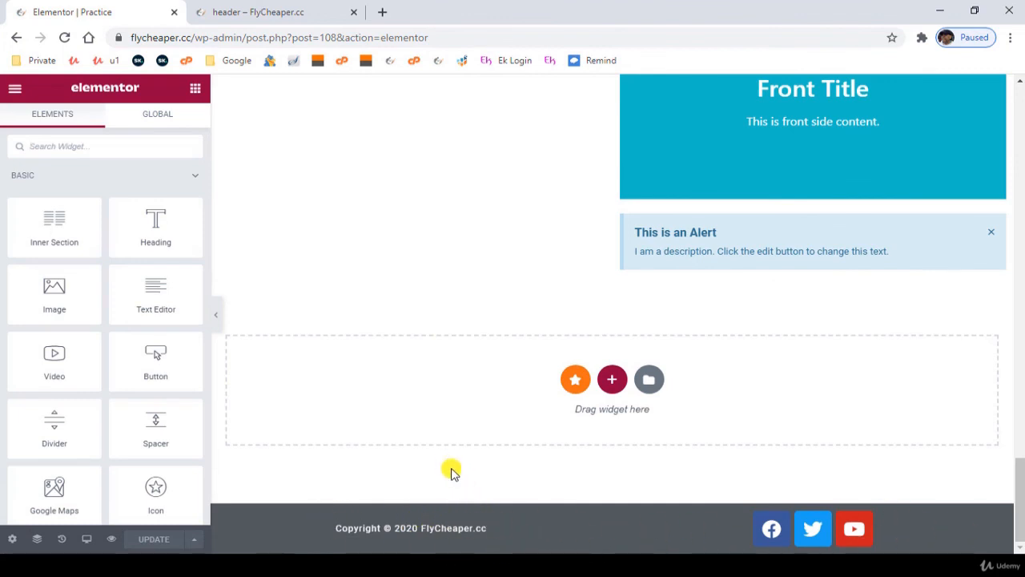
- Exit the Elementor editor of the Practice page and return to the WordPress list of pages
scroll(451, 473, up, 15)
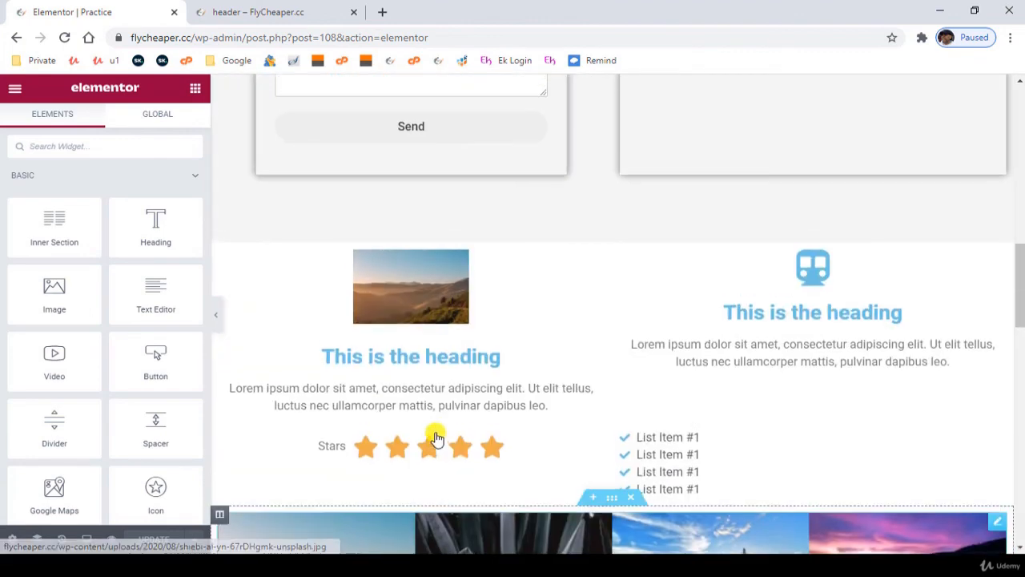
scroll(435, 439, up, 3)
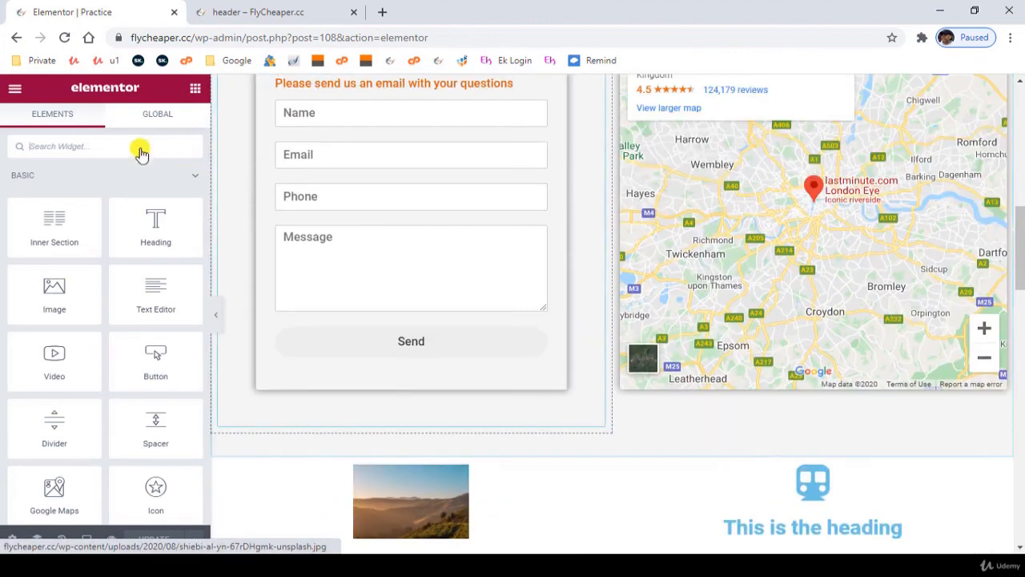
click(14, 87)
click(124, 338)
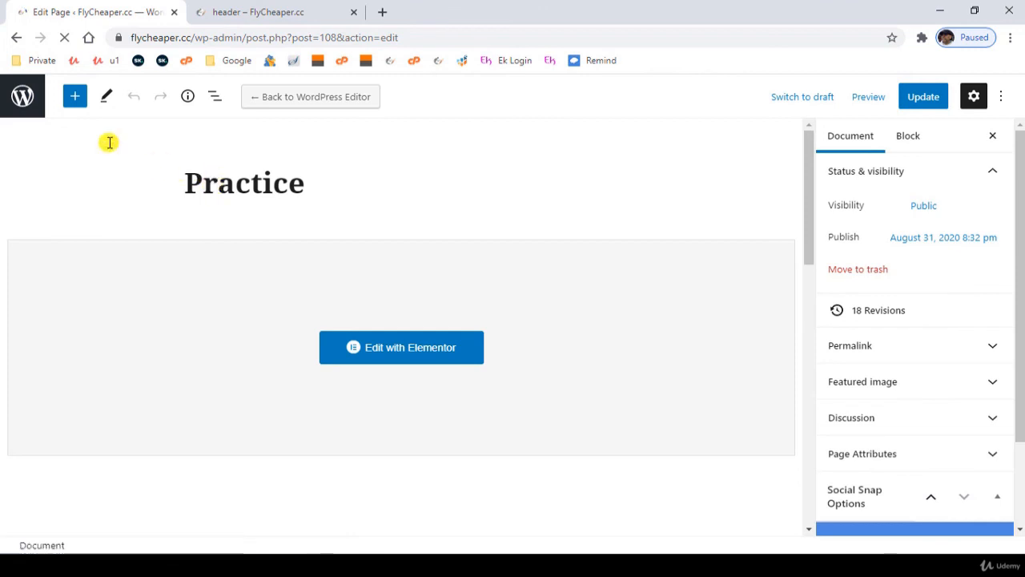
click(22, 96)
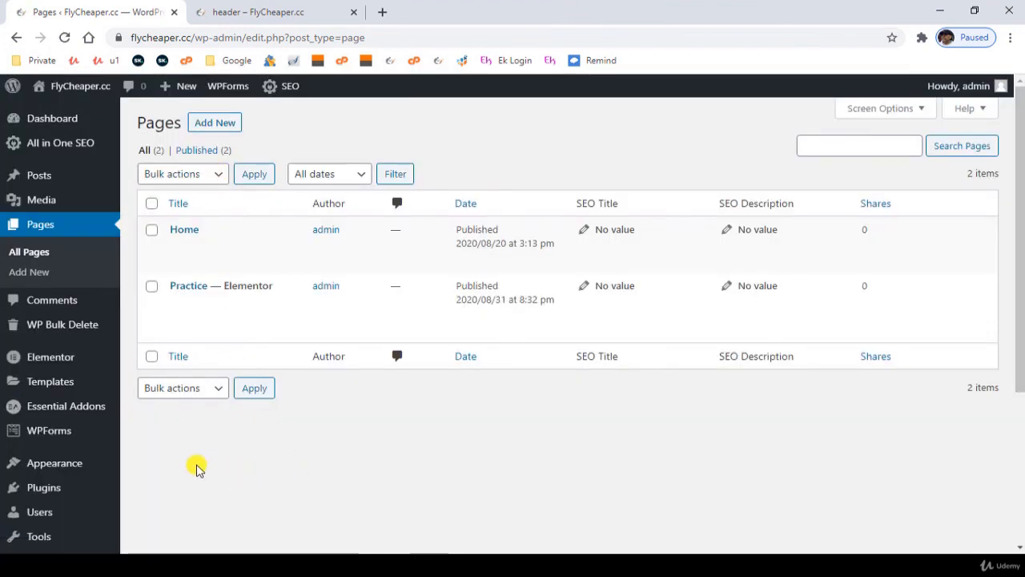
- In the Reading settings, make the homepage display the static page Practice and save the changes
scroll(199, 471, down, 3)
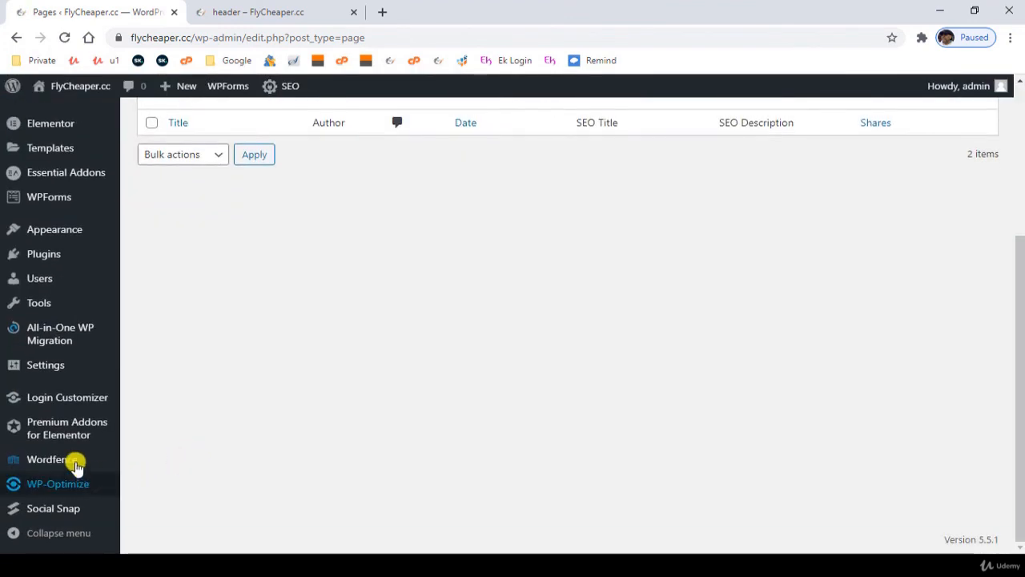
mouse_move(49, 364)
click(133, 380)
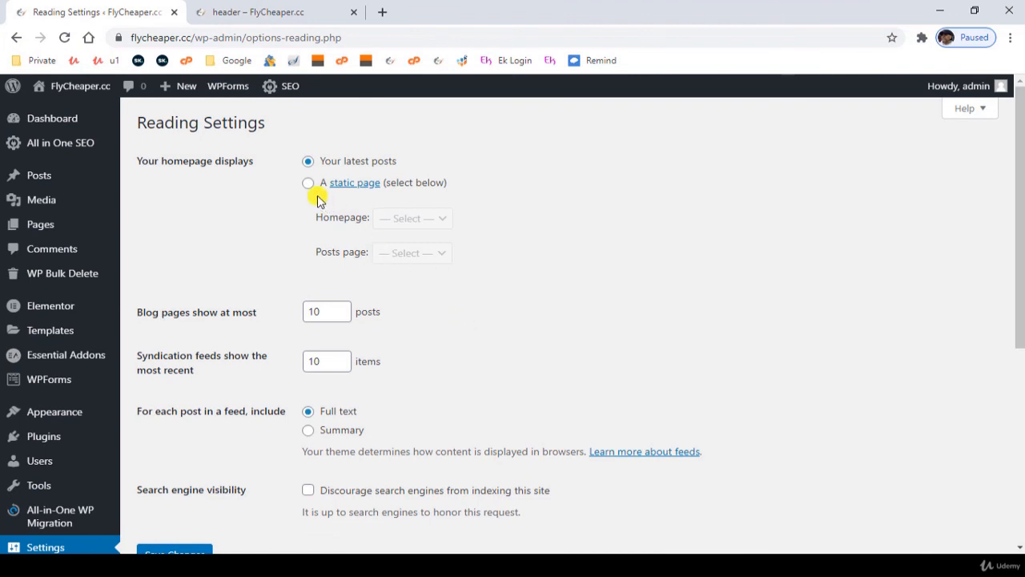
click(308, 182)
click(432, 218)
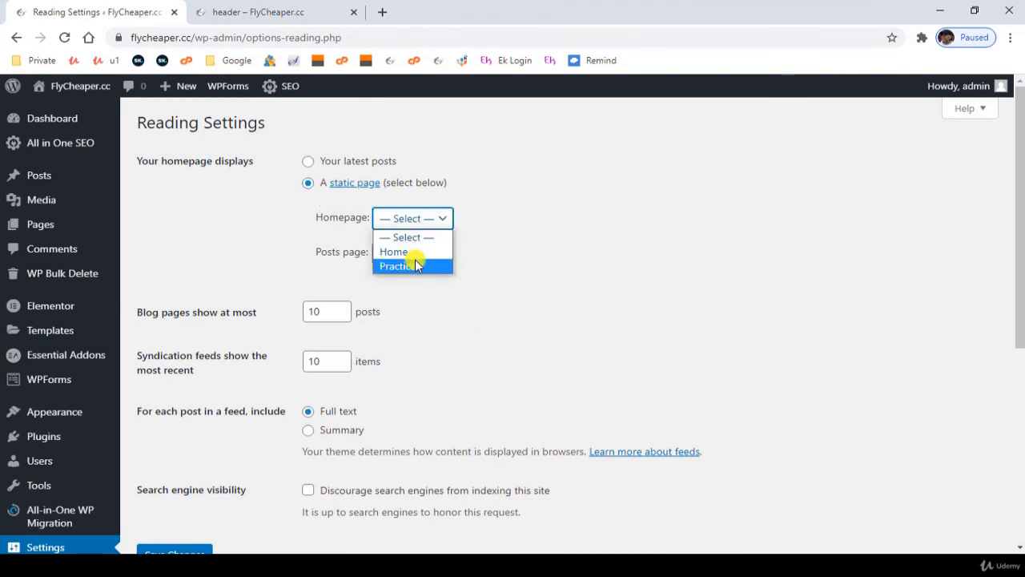
click(412, 264)
scroll(173, 472, down, 2)
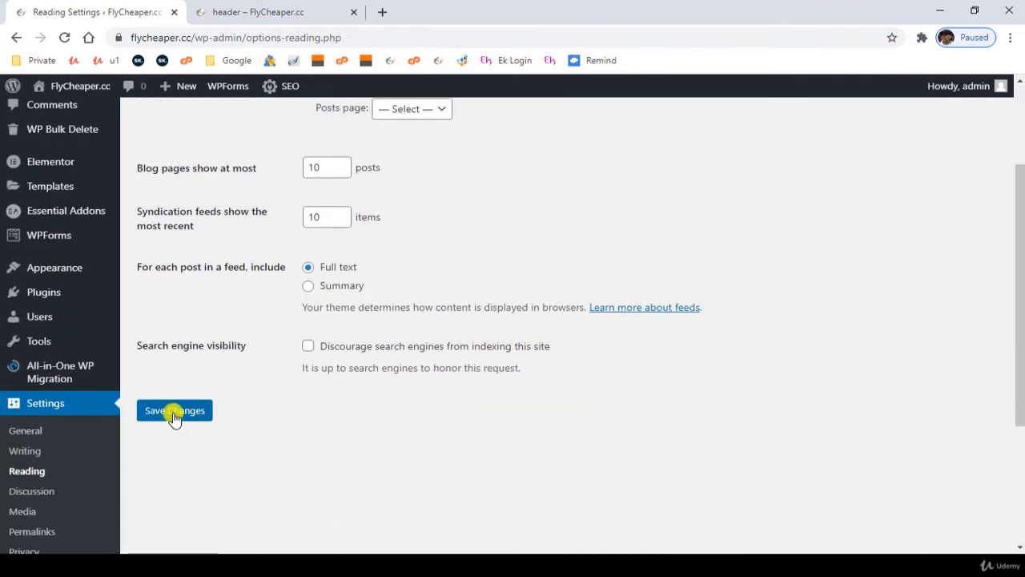
click(173, 411)
- Close the header preview, open flycheaper.cc in a new tab, and check the homepage from header to footer
click(308, 12)
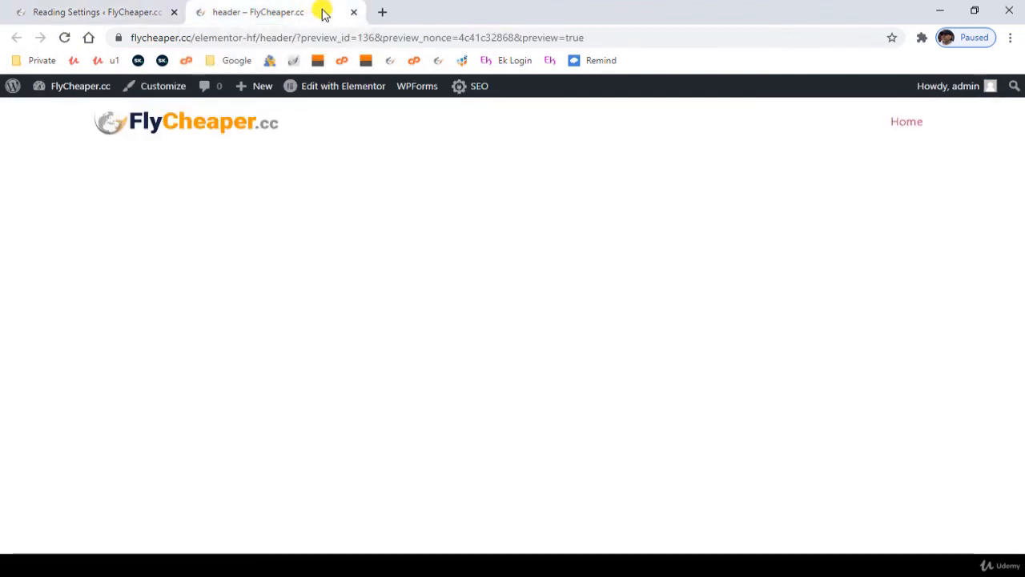
click(353, 12)
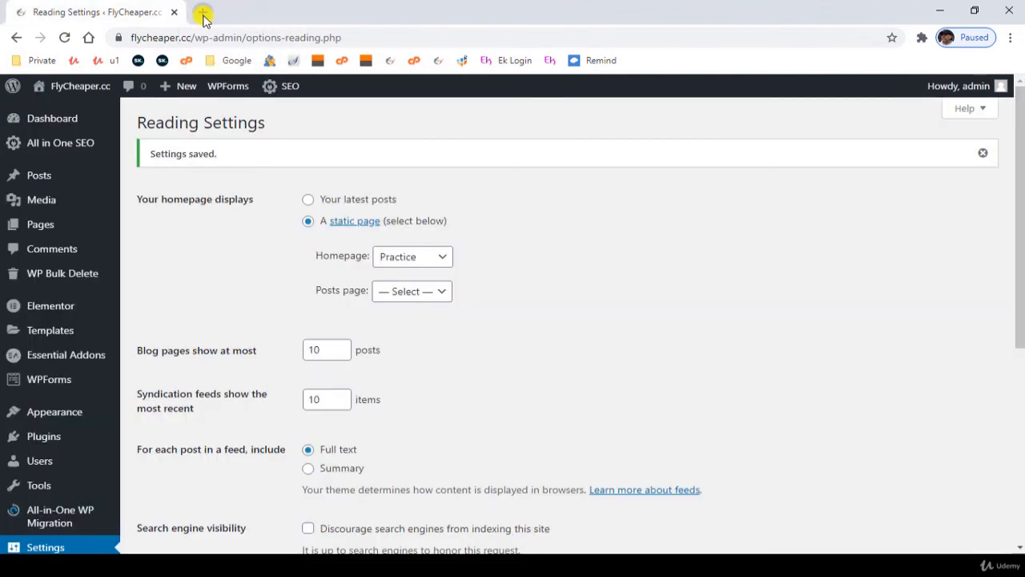
click(203, 13)
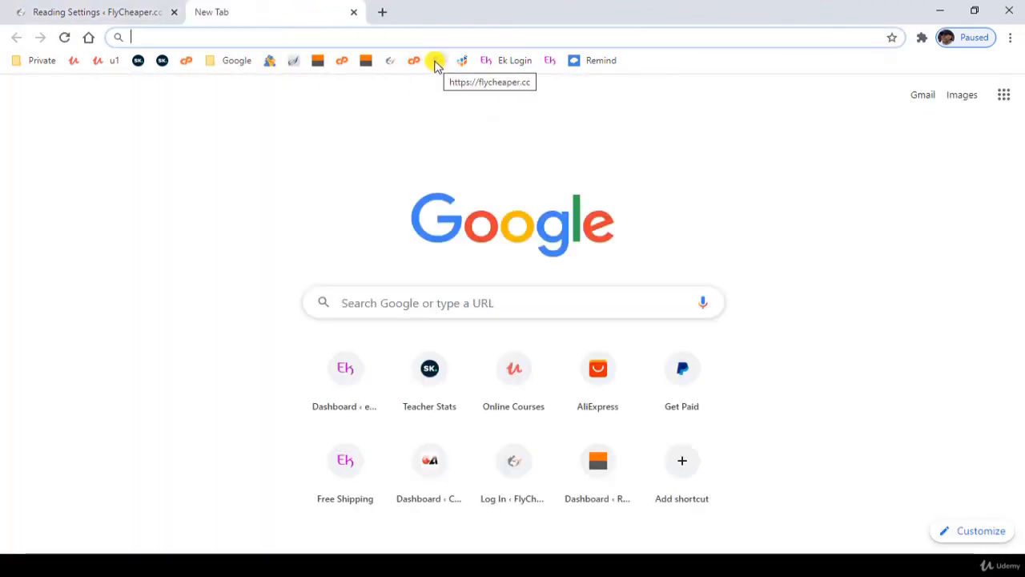
click(441, 63)
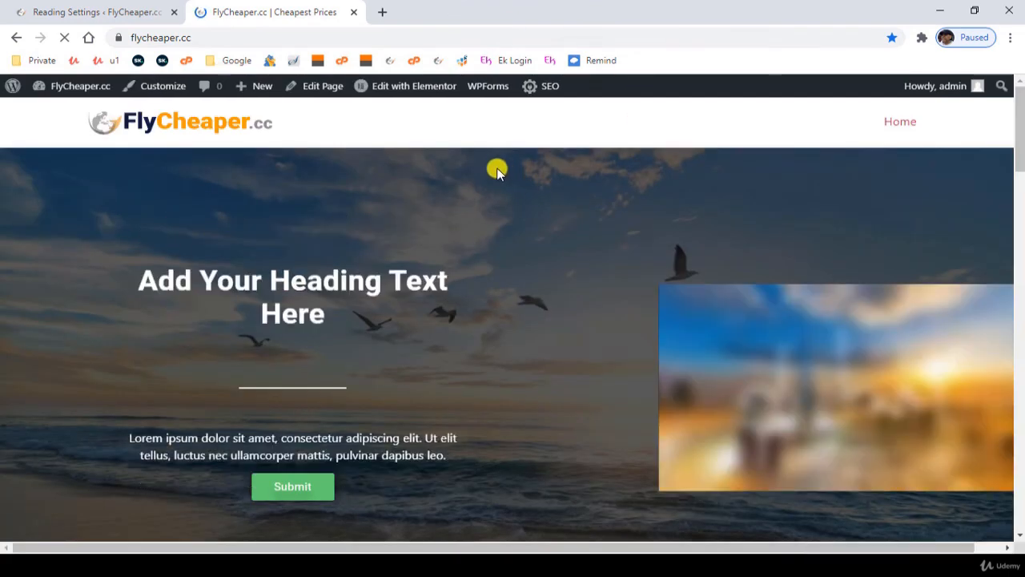
scroll(447, 224, down, 10)
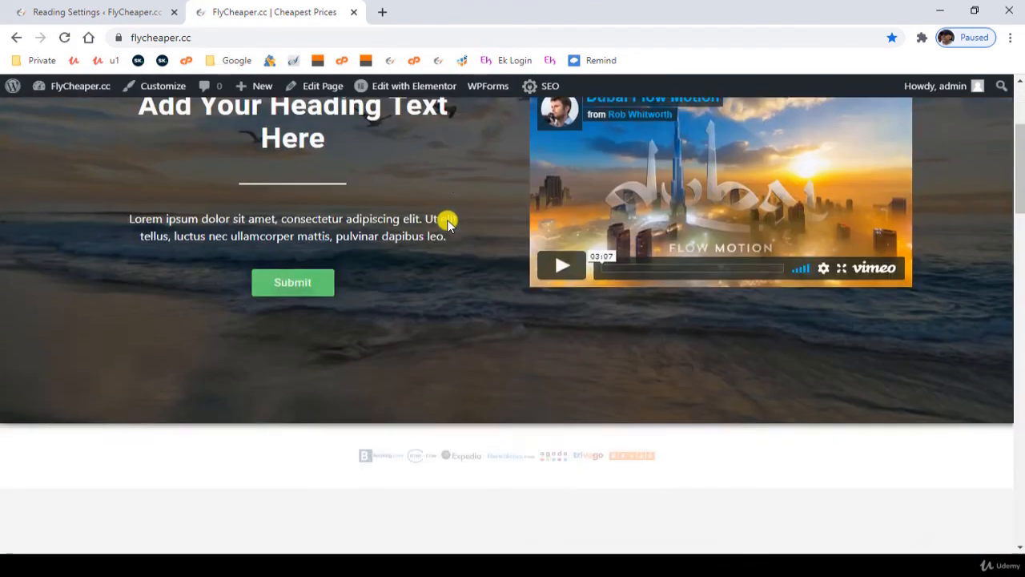
scroll(479, 255, down, 8)
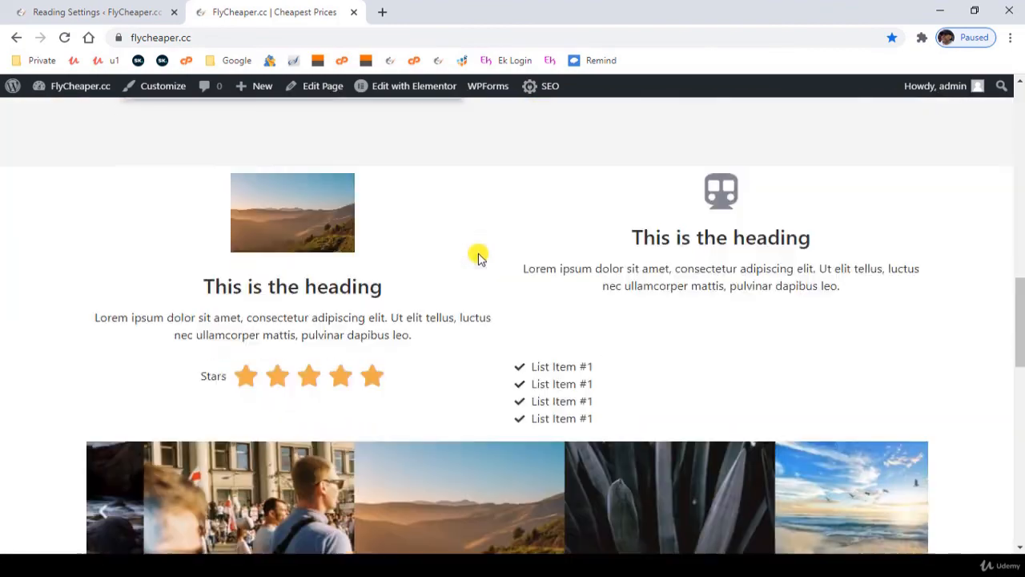
scroll(478, 273, down, 6)
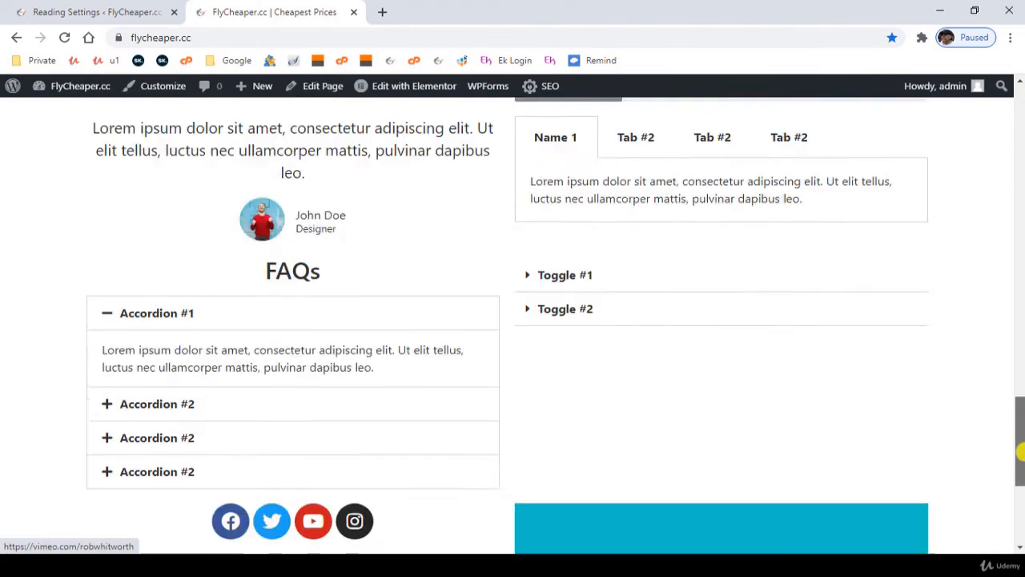
drag(1020, 453, 1018, 104)
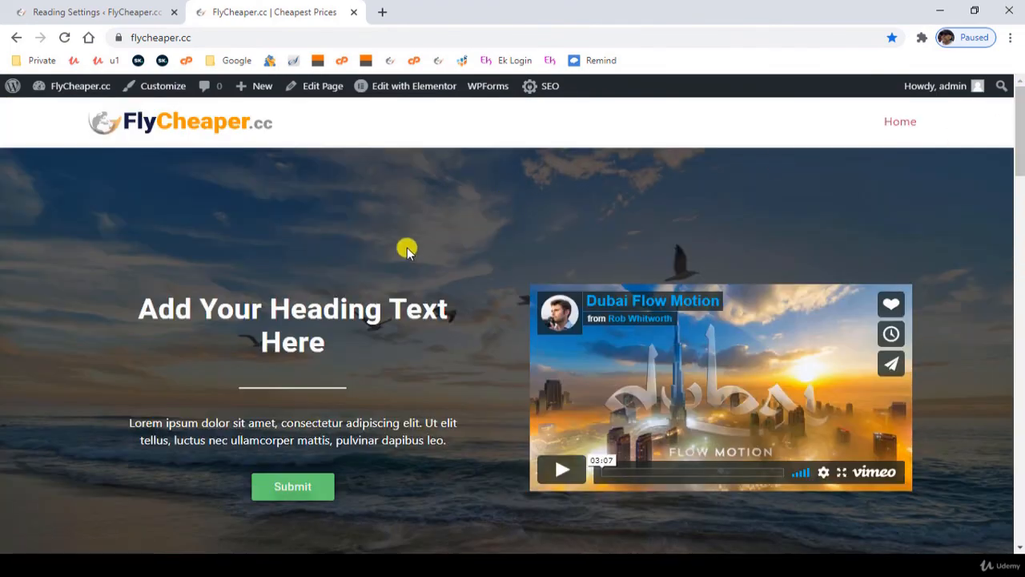